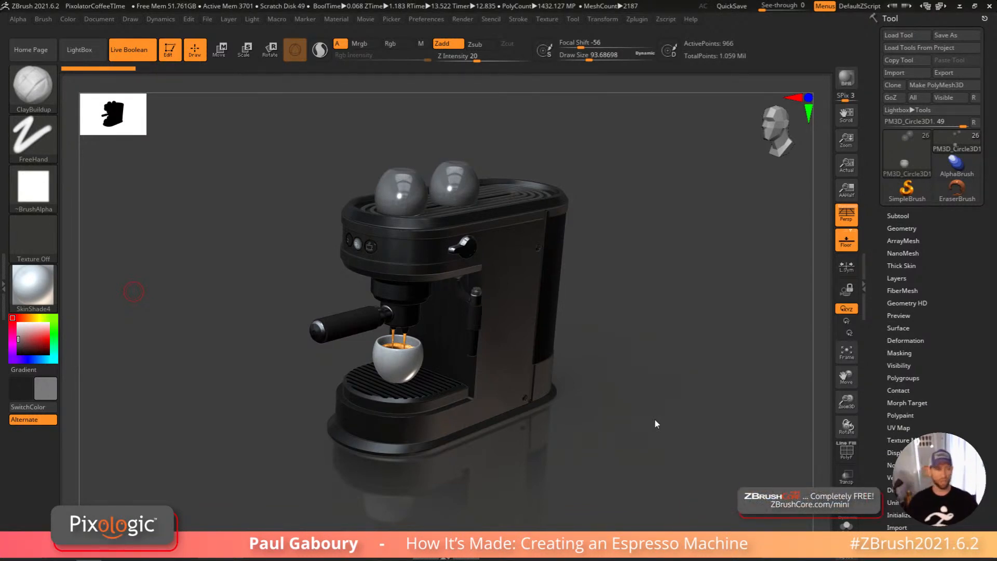
Step: Examine the finished espresso machine model from several angles and distances
{"action": "mouse_move", "coordinate": [632, 409]}
{"action": "left_mouse_down"}
{"action": "mouse_move", "coordinate": [620, 438]}
{"action": "mouse_move", "coordinate": [650, 407]}
{"action": "mouse_move", "coordinate": [669, 417]}
{"action": "mouse_move", "coordinate": [632, 416]}
{"action": "mouse_move", "coordinate": [641, 418]}
{"action": "left_mouse_up"}
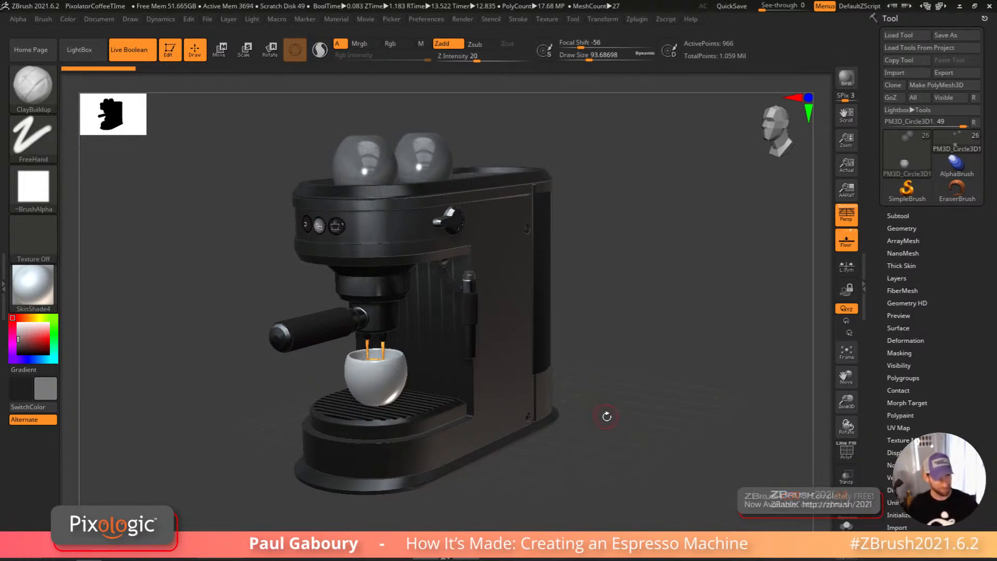
{"action": "left_click_drag", "start_coordinate": [605, 417], "coordinate": [599, 423]}
{"action": "right_click_drag", "start_coordinate": [598, 423], "coordinate": [613, 401], "text": "alt"}
{"action": "left_click_drag", "start_coordinate": [613, 401], "coordinate": [595, 387]}
{"action": "right_click_drag", "start_coordinate": [595, 388], "coordinate": [534, 417], "text": "ctrl"}
{"action": "left_click_drag", "start_coordinate": [535, 417], "coordinate": [579, 406]}
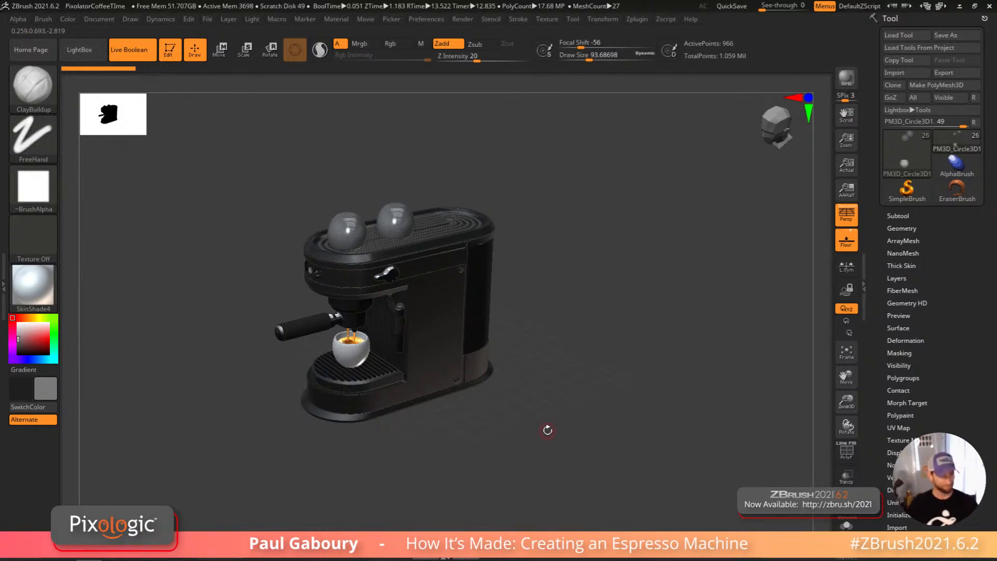
{"action": "left_click_drag", "start_coordinate": [546, 425], "coordinate": [570, 430], "text": "alt"}
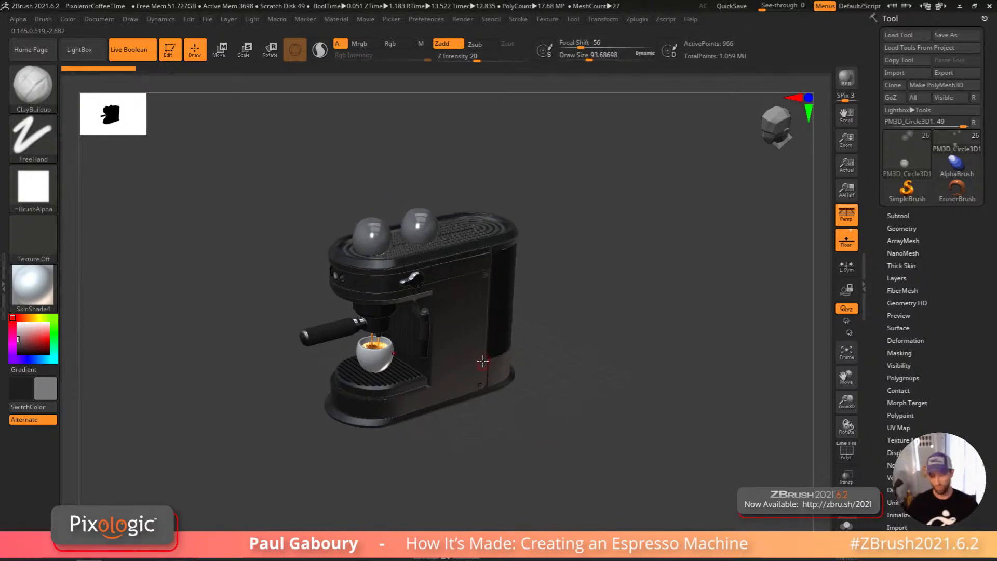
{"action": "right_click_drag", "start_coordinate": [542, 357], "coordinate": [550, 390], "text": "ctrl"}
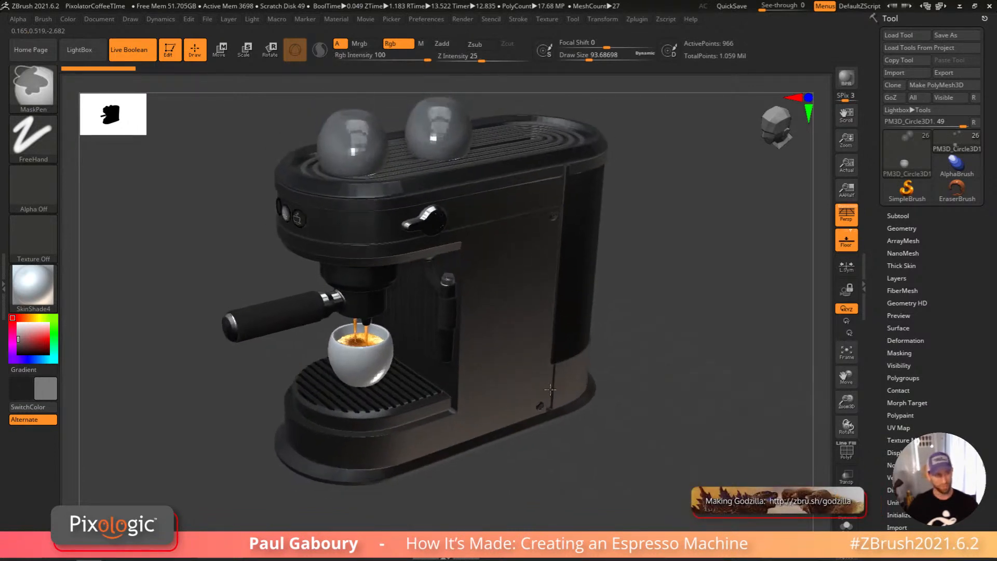
{"action": "left_click_drag", "start_coordinate": [626, 376], "coordinate": [620, 376]}
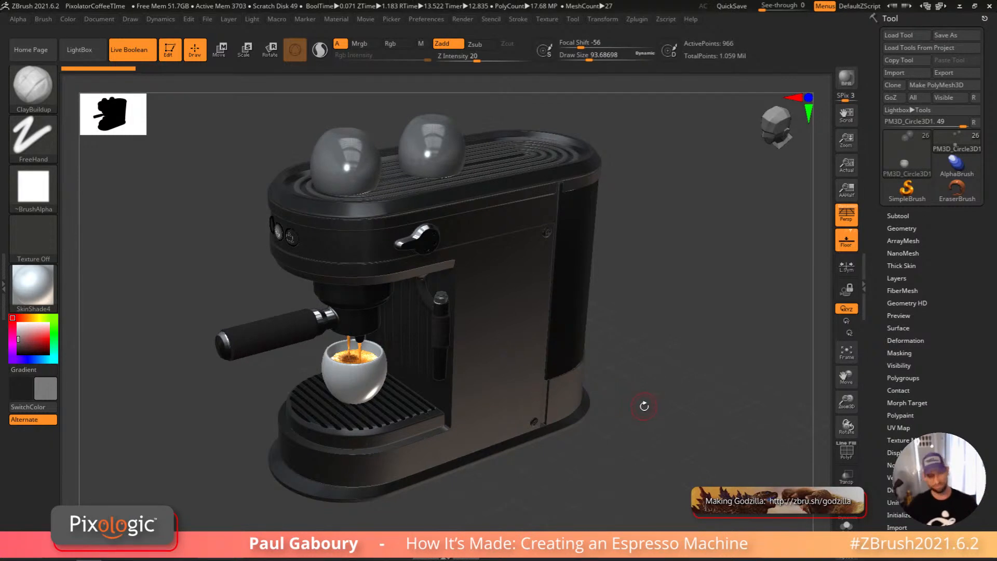
{"action": "mouse_move", "coordinate": [644, 404]}
{"action": "left_mouse_down"}
{"action": "mouse_move", "coordinate": [618, 403]}
{"action": "mouse_move", "coordinate": [649, 389]}
{"action": "left_mouse_up"}
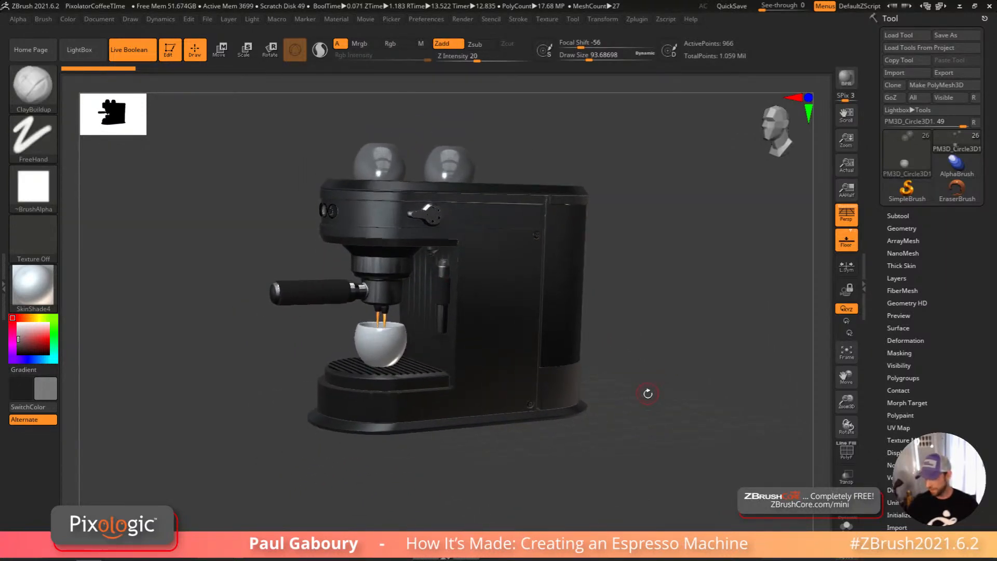
Step: Turn off perspective, load the Cylinder3D primitive as the active tool and display its polyframe
{"action": "key", "text": "p"}
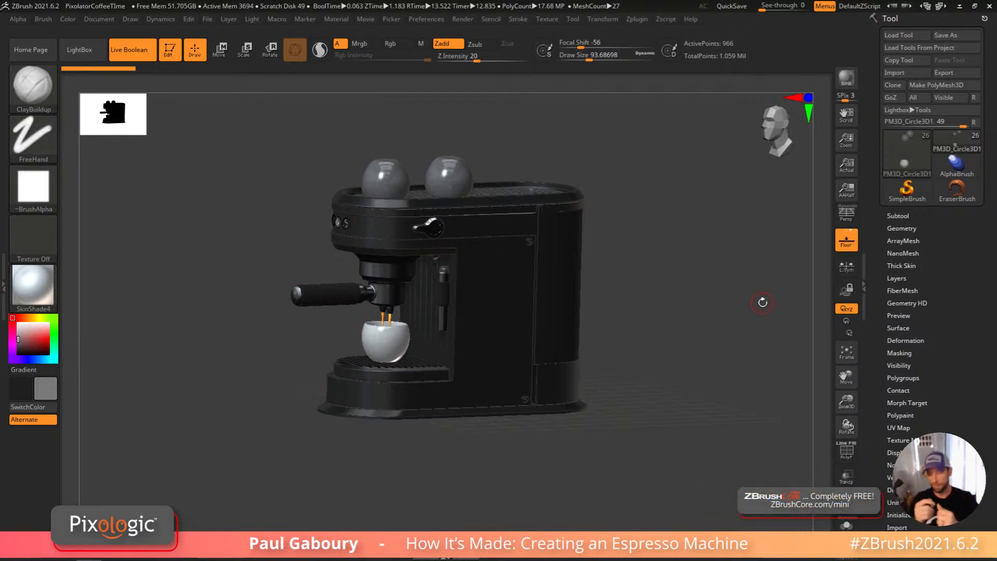
{"action": "left_click_drag", "start_coordinate": [639, 403], "coordinate": [628, 384]}
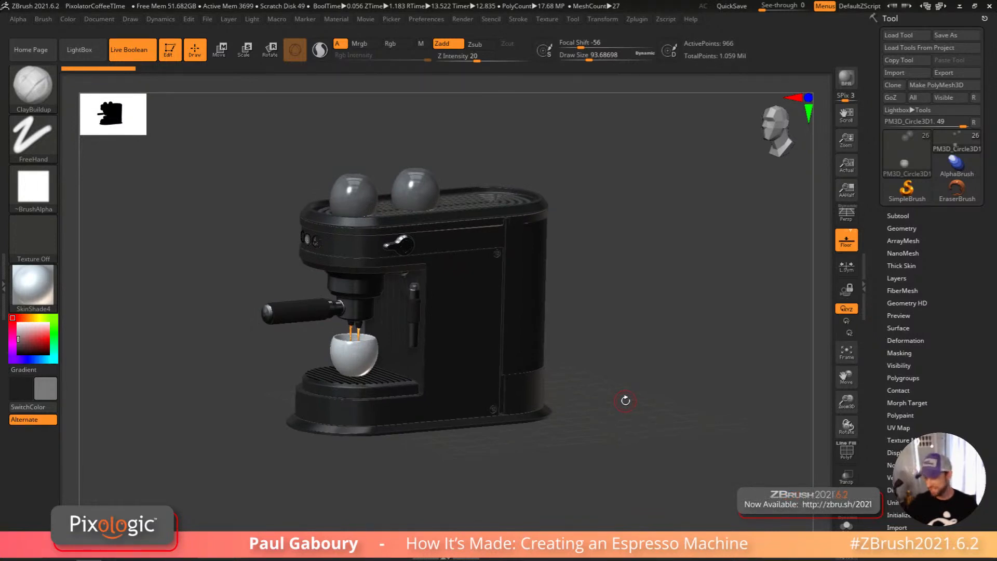
{"action": "left_click", "coordinate": [907, 151]}
{"action": "mouse_move", "coordinate": [554, 203]}
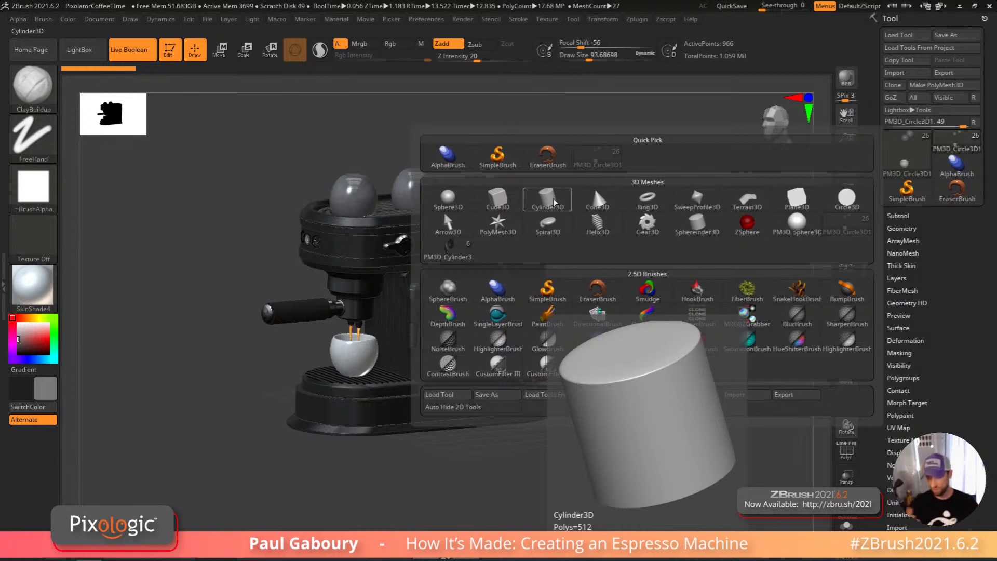
{"action": "left_click", "coordinate": [551, 201]}
{"action": "left_click_drag", "start_coordinate": [556, 382], "coordinate": [579, 380]}
{"action": "key", "text": "shift+f"}
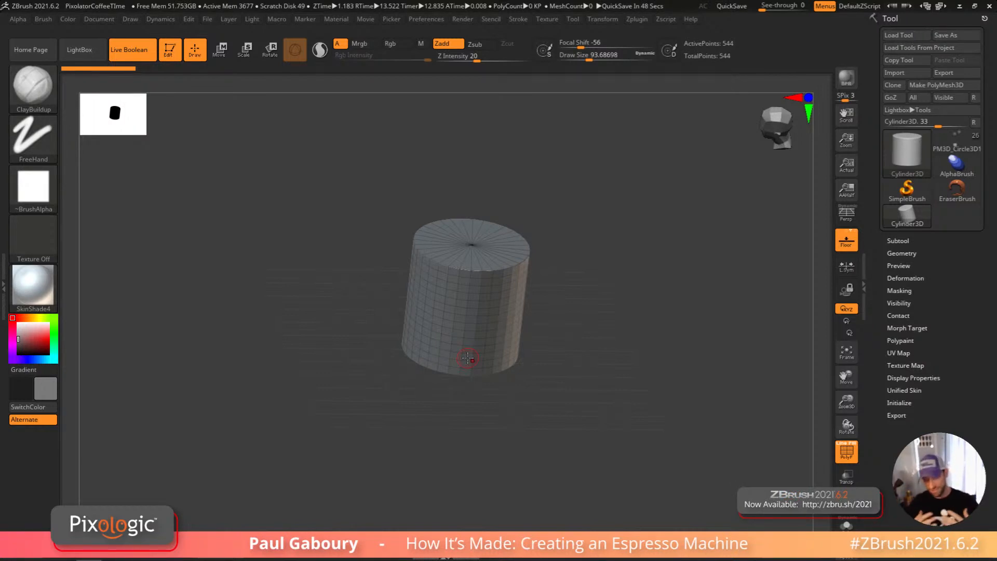
Step: Set the cylinder's VDivide to 4 in its initial settings and convert it to a PolyMesh3D
{"action": "left_click", "coordinate": [899, 403]}
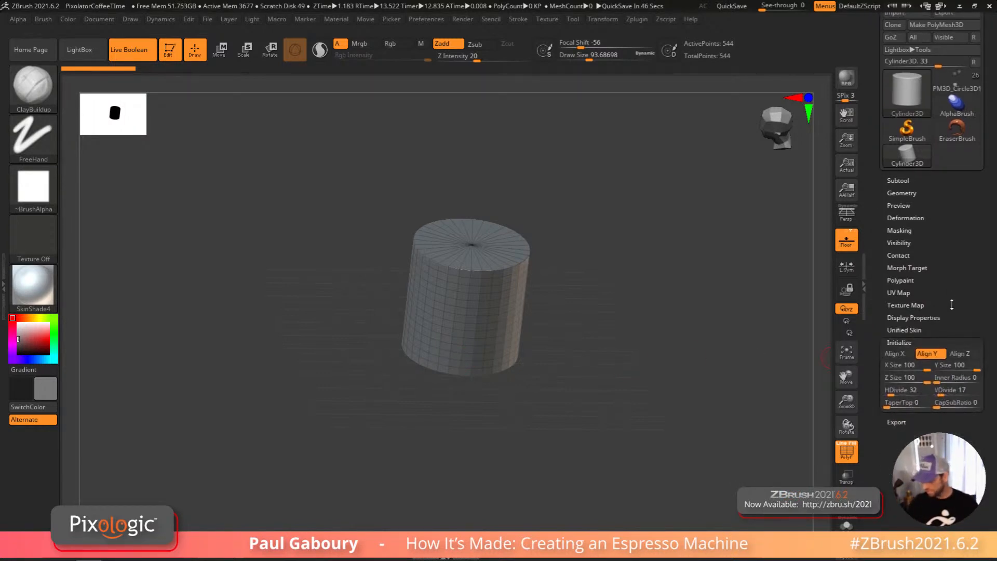
{"action": "scroll", "coordinate": [966, 301], "scroll_direction": "down", "scroll_amount": 2}
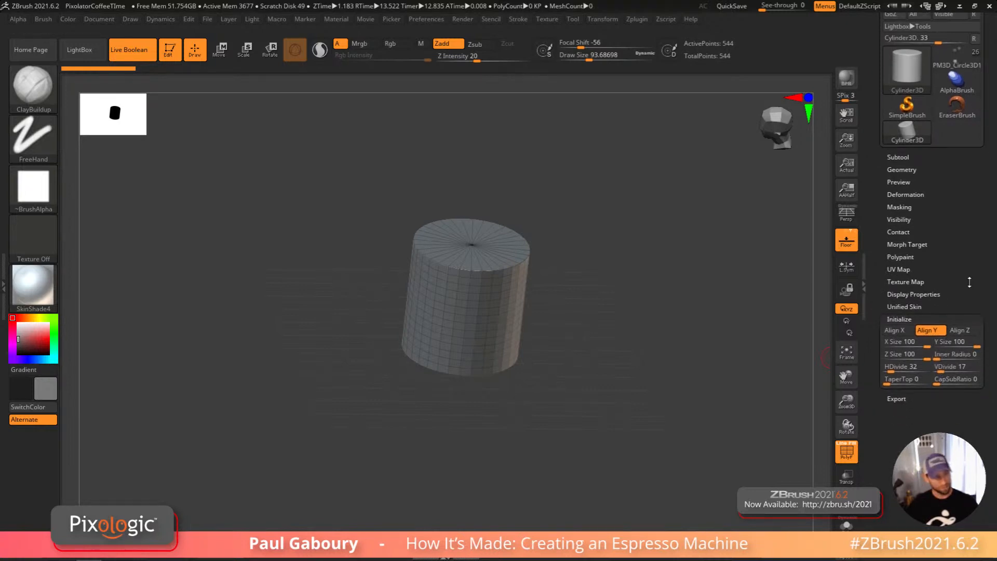
{"action": "left_click_drag", "start_coordinate": [941, 363], "coordinate": [936, 363]}
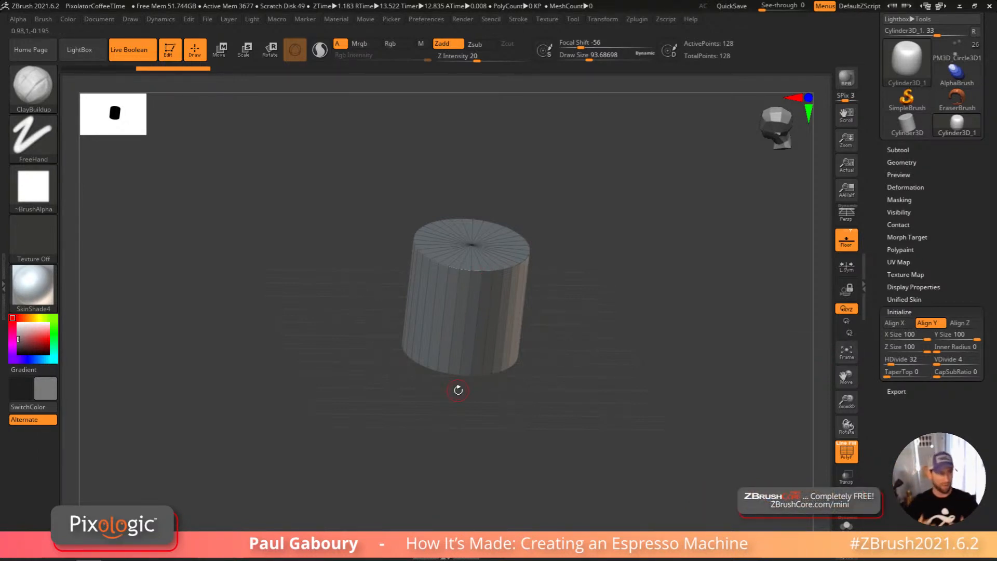
{"action": "left_click_drag", "start_coordinate": [950, 219], "coordinate": [954, 312]}
{"action": "left_click", "coordinate": [942, 86]}
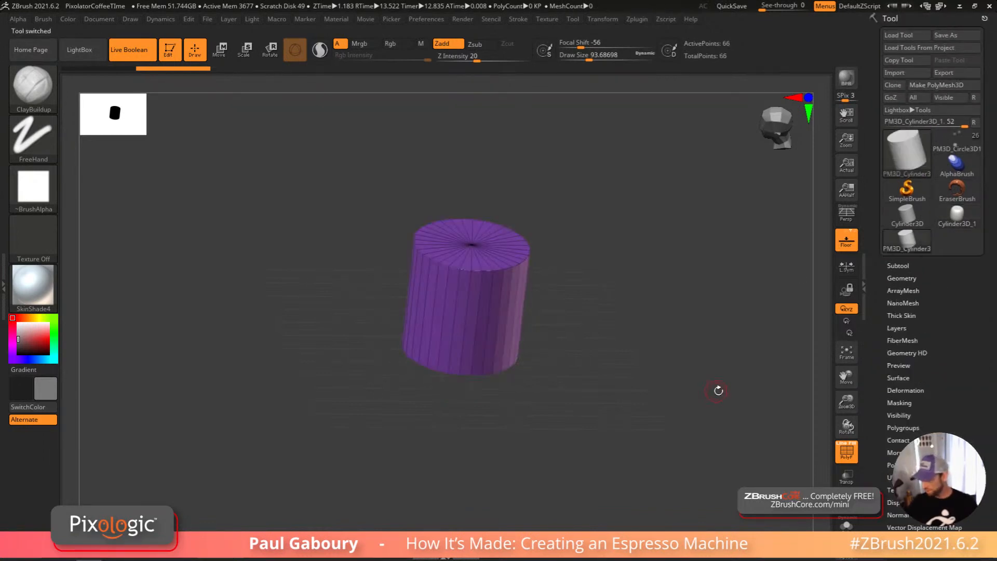
Step: Rename the cylinder subtool with the owner's first name followed by "Coffee Maker"
{"action": "left_click", "coordinate": [904, 265]}
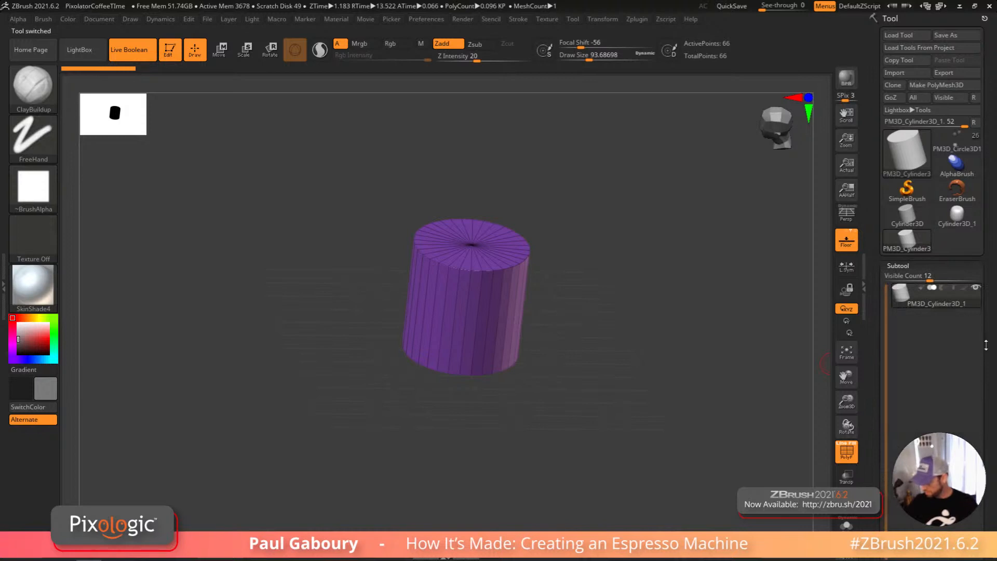
{"action": "scroll", "coordinate": [985, 347], "scroll_direction": "down", "scroll_amount": 5}
{"action": "left_click", "coordinate": [900, 443]}
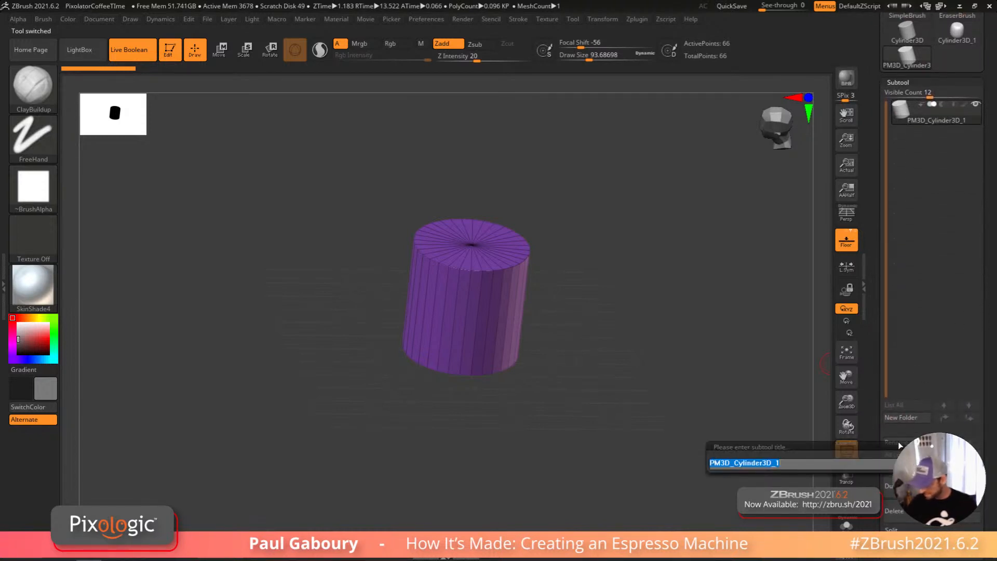
{"action": "type", "text": "Paul"}
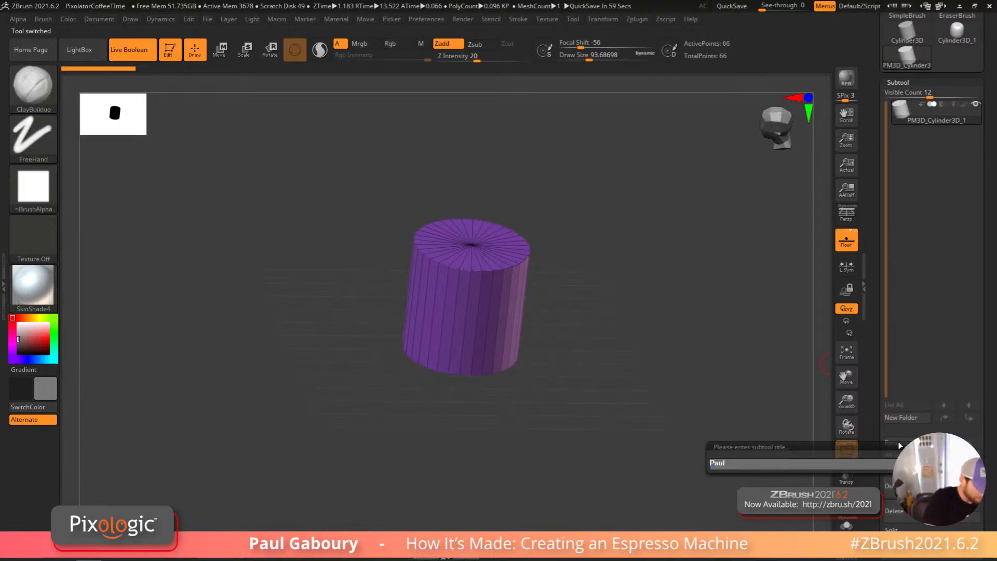
{"action": "type", "text": "s G"}
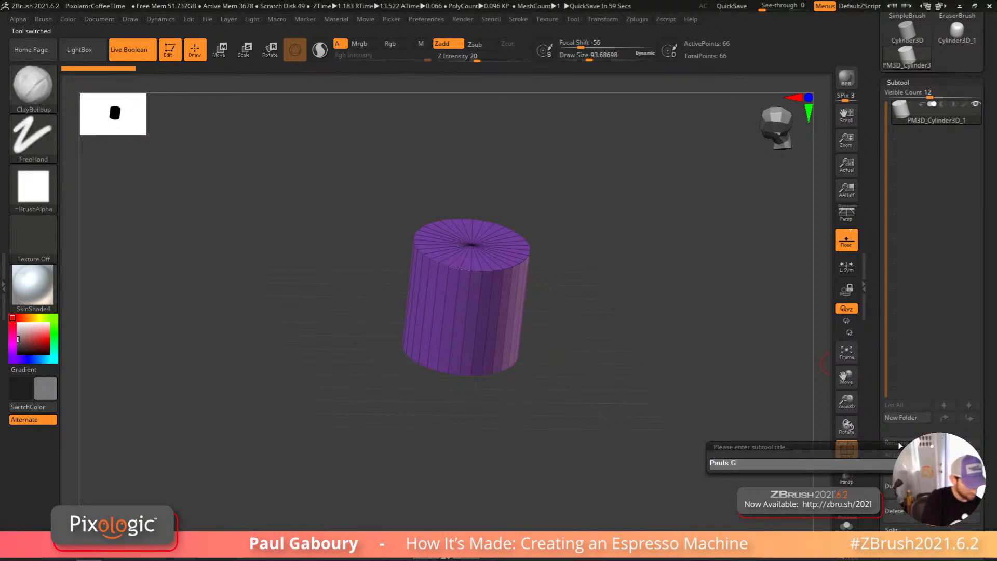
{"action": "key", "text": "BackSpace"}
{"action": "type", "text": "Coffee"}
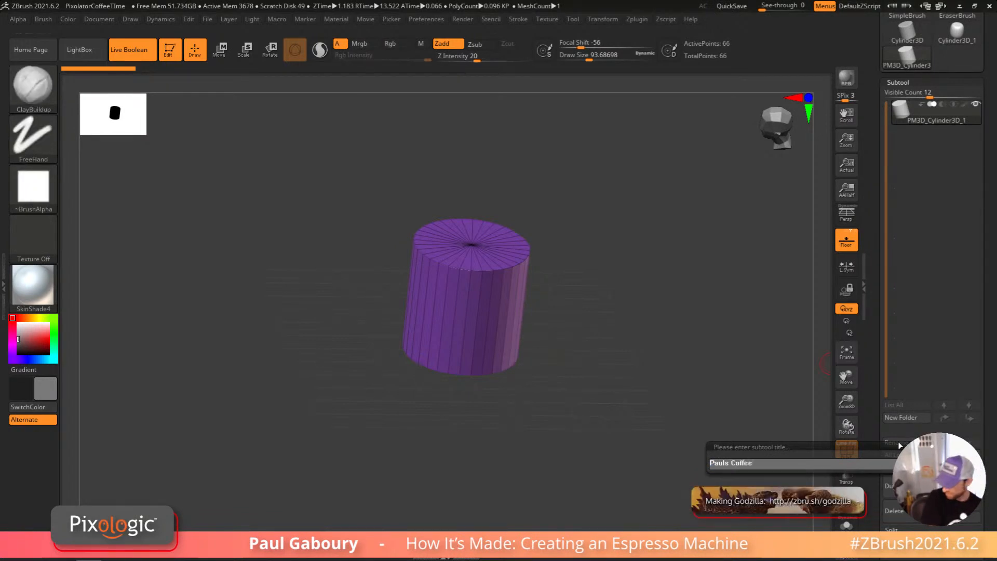
{"action": "type", "text": " Maker"}
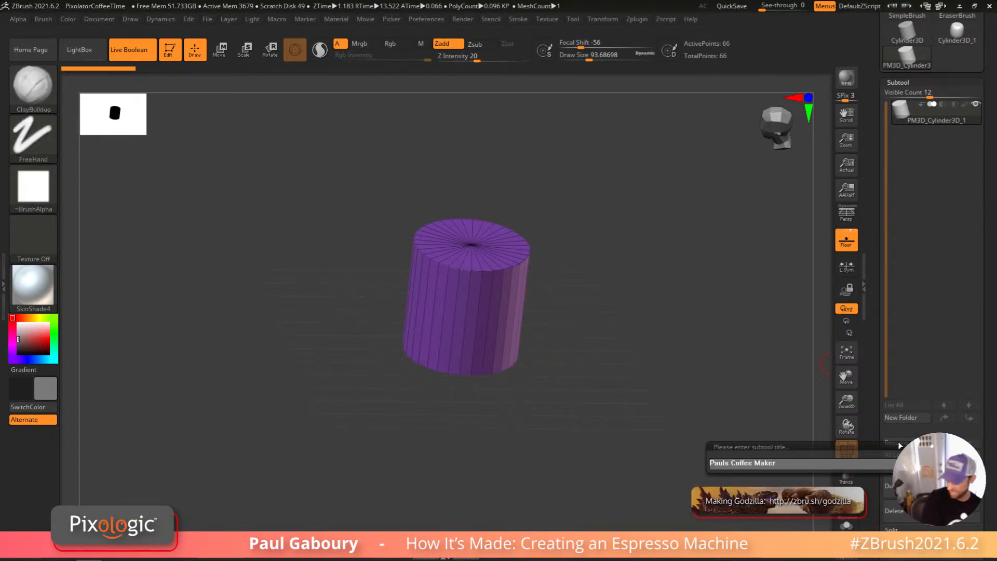
{"action": "key", "text": "Return"}
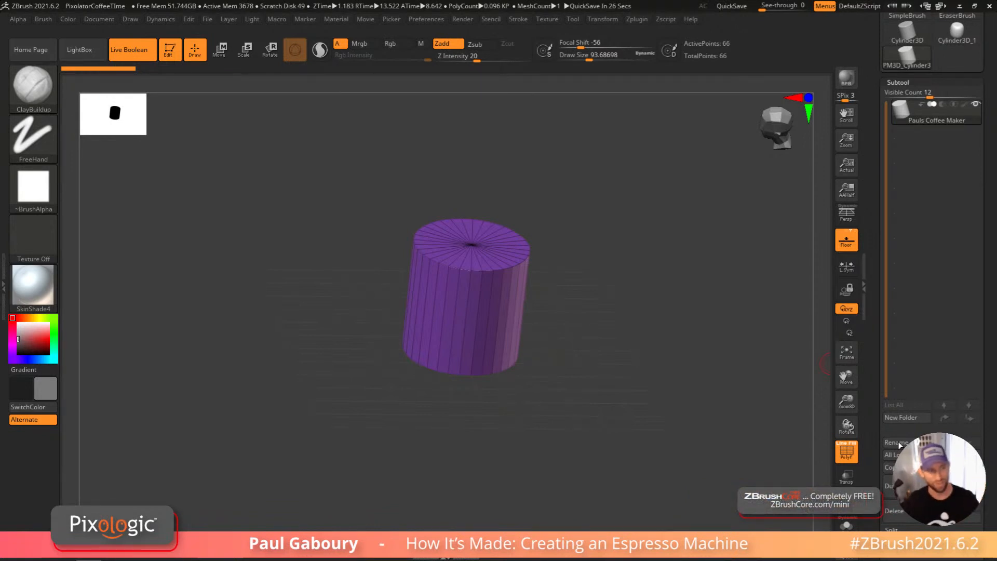
Step: Scale the cylinder along its Y axis with the Gizmo to form a taller column
{"action": "left_click_drag", "start_coordinate": [606, 346], "coordinate": [604, 364]}
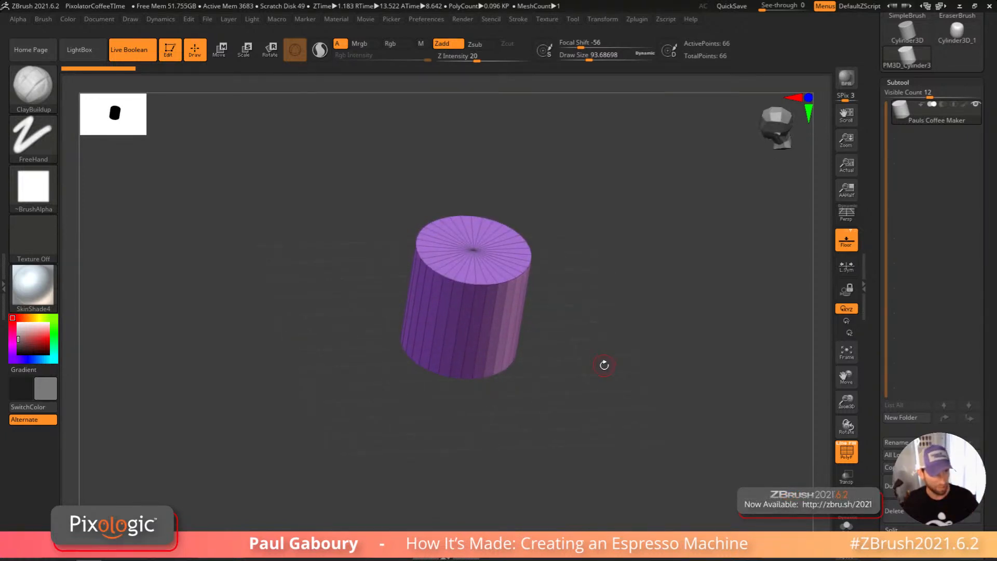
{"action": "left_click_drag", "start_coordinate": [598, 368], "coordinate": [572, 369]}
{"action": "key", "text": "w"}
{"action": "left_click_drag", "start_coordinate": [479, 305], "coordinate": [480, 231]}
{"action": "right_click_drag", "start_coordinate": [562, 323], "coordinate": [555, 349], "text": "ctrl"}
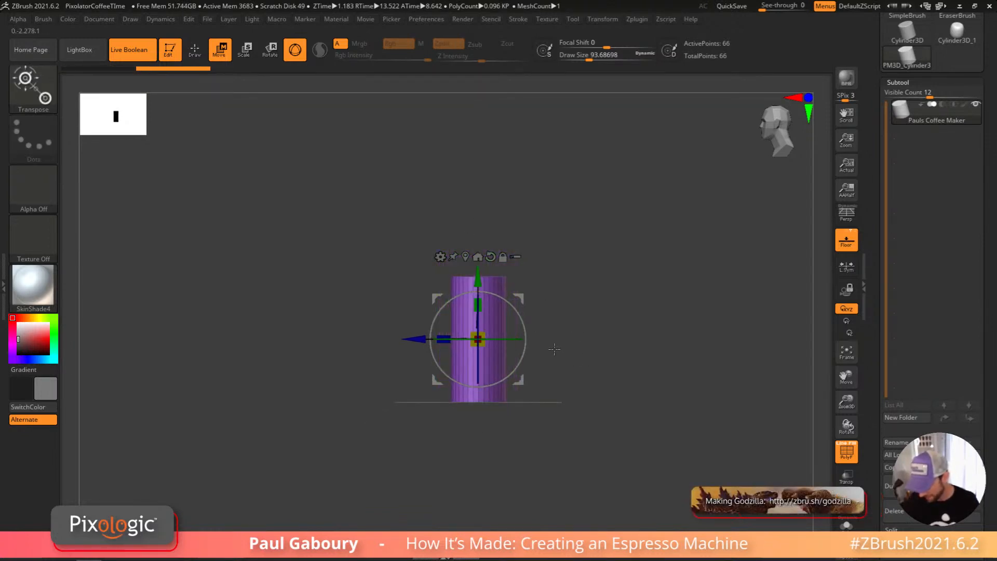
Step: Switch to the finished espresso machine tool and examine its top tray and main body subtools from above
{"action": "left_click_drag", "start_coordinate": [987, 151], "coordinate": [985, 303]}
{"action": "left_click", "coordinate": [957, 112]}
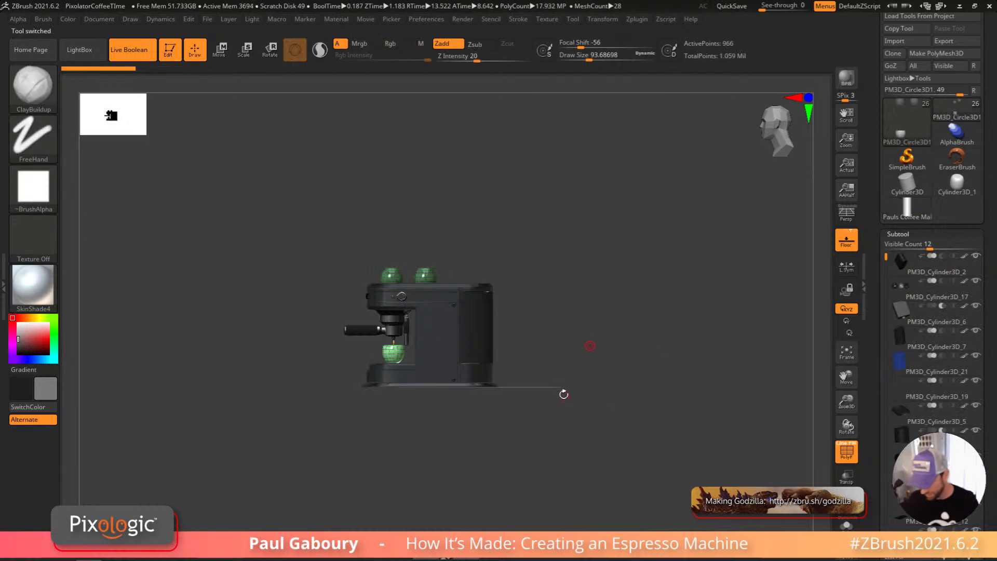
{"action": "left_click_drag", "start_coordinate": [556, 318], "coordinate": [556, 363], "text": "shift"}
{"action": "left_click", "coordinate": [468, 363], "text": "alt"}
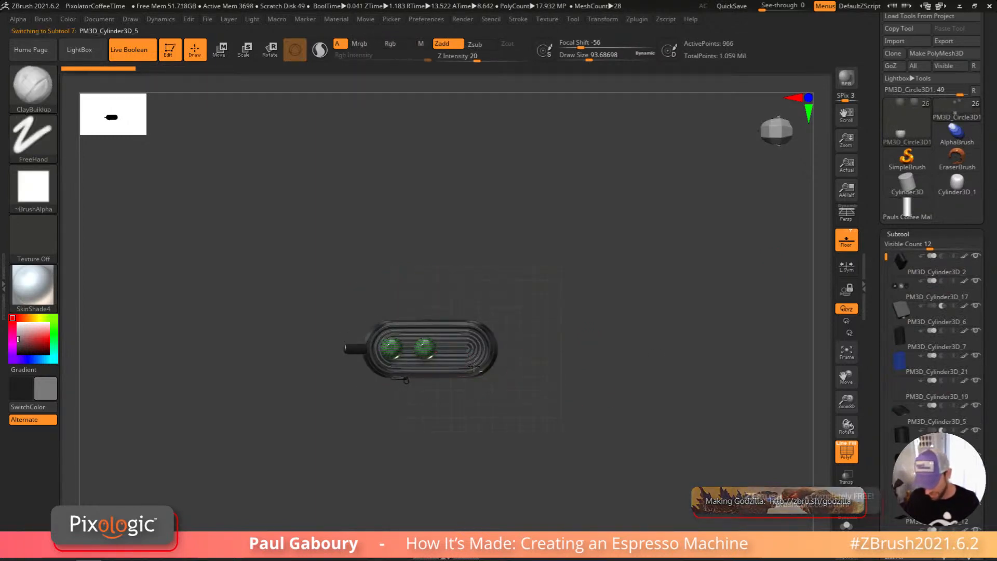
{"action": "key", "text": "shift+f"}
{"action": "key", "text": "shift+f"}
{"action": "left_click_drag", "start_coordinate": [498, 436], "coordinate": [475, 399]}
{"action": "left_click", "coordinate": [457, 416], "text": "alt"}
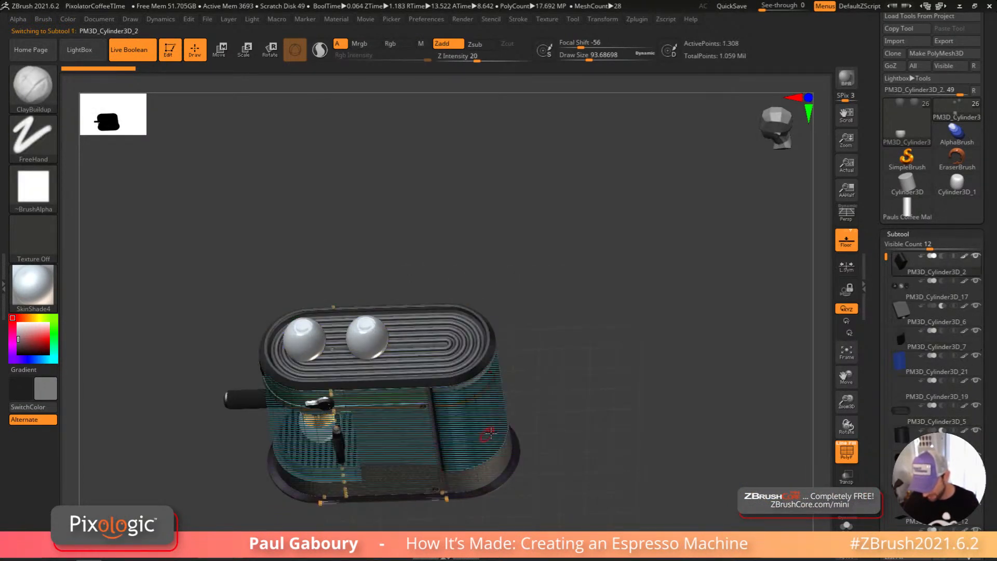
Step: Isolate the espresso machine's main body, hide the subtools' polypaint, and examine its rounded outline from above with and without polyframe
{"action": "left_click", "coordinate": [847, 525]}
{"action": "left_click_drag", "start_coordinate": [540, 500], "coordinate": [592, 393], "text": "alt"}
{"action": "key", "text": "shift+f"}
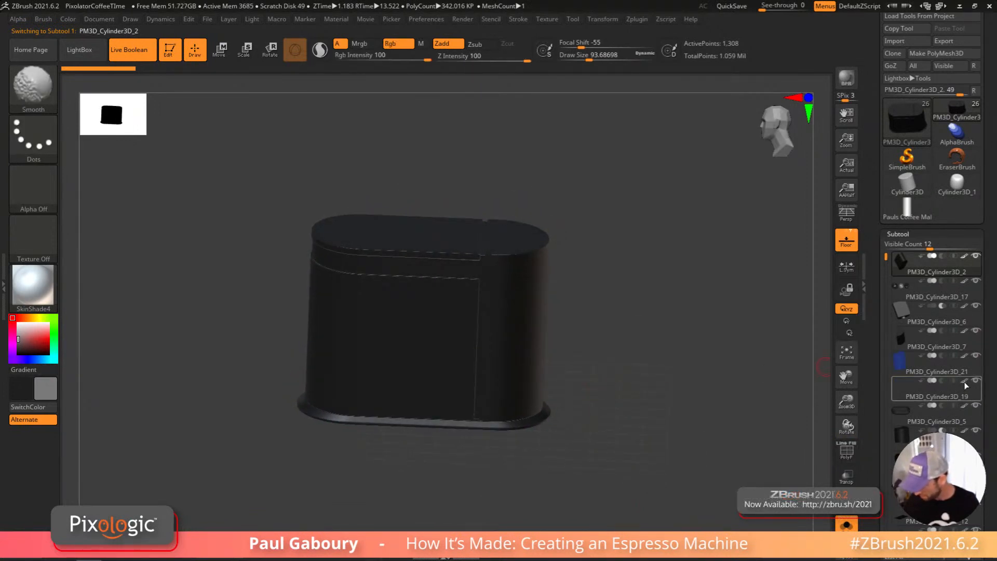
{"action": "left_click", "coordinate": [964, 382], "text": "shift"}
{"action": "mouse_move", "coordinate": [647, 410]}
{"action": "left_mouse_down"}
{"action": "mouse_move", "coordinate": [594, 415]}
{"action": "mouse_move", "coordinate": [591, 374]}
{"action": "mouse_move", "coordinate": [598, 359]}
{"action": "mouse_move", "coordinate": [607, 361]}
{"action": "mouse_move", "coordinate": [602, 391]}
{"action": "mouse_move", "coordinate": [501, 260]}
{"action": "mouse_move", "coordinate": [534, 251]}
{"action": "left_mouse_up"}
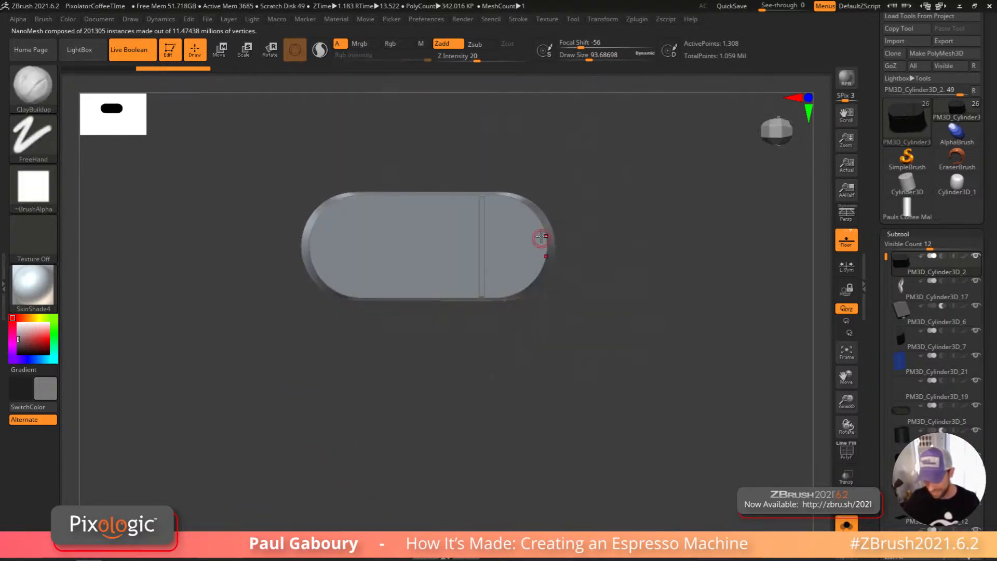
{"action": "key", "text": "shift+f"}
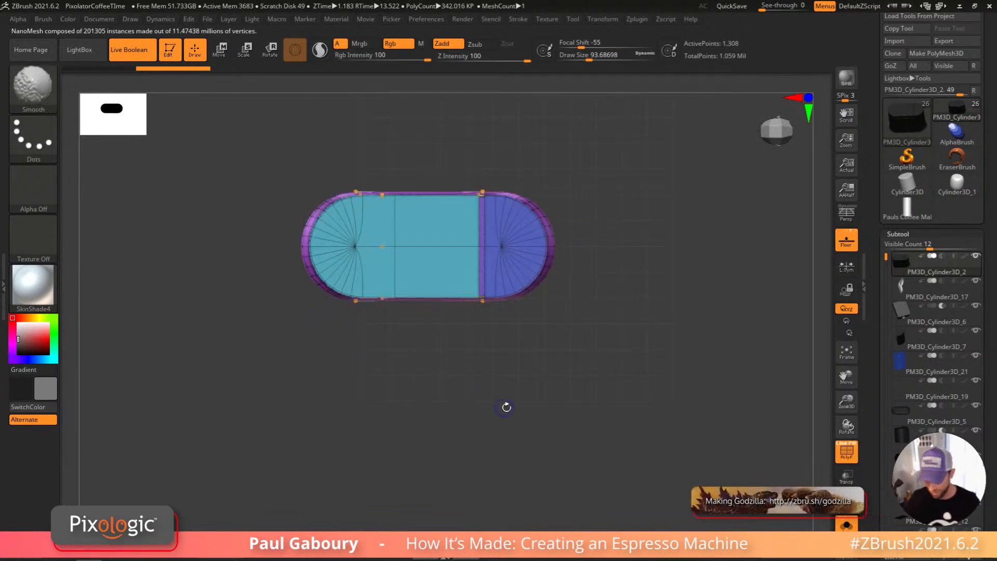
{"action": "key", "text": "shift+f"}
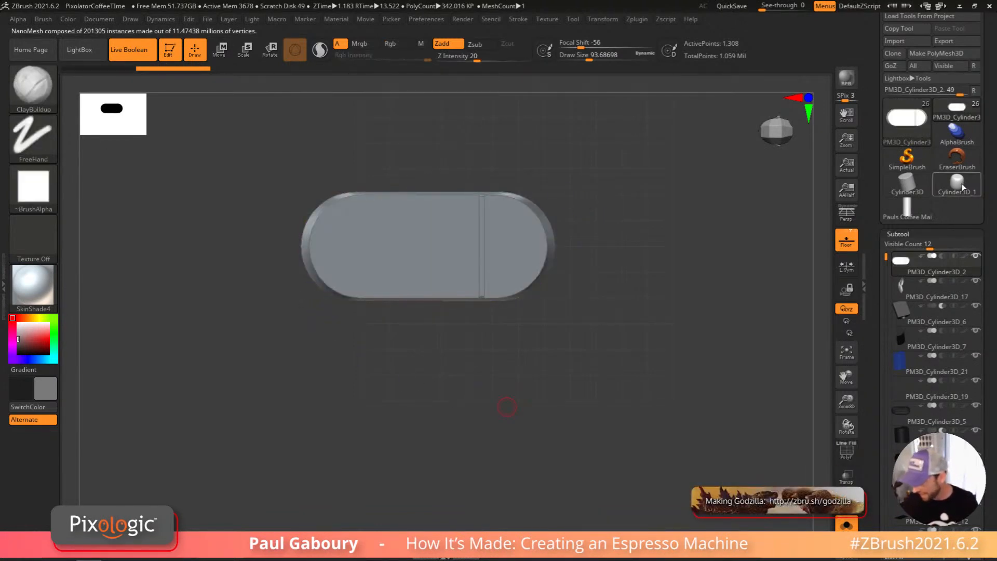
Step: Switch back to the coffee maker cylinder and lengthen it along the Z axis with the Extender deformer into a capsule-shaped body
{"action": "left_click", "coordinate": [905, 210]}
{"action": "mouse_move", "coordinate": [597, 311]}
{"action": "left_mouse_down"}
{"action": "mouse_move", "coordinate": [617, 281]}
{"action": "mouse_move", "coordinate": [639, 322]}
{"action": "mouse_move", "coordinate": [565, 384]}
{"action": "mouse_move", "coordinate": [560, 372]}
{"action": "mouse_move", "coordinate": [614, 317]}
{"action": "left_mouse_up"}
{"action": "left_click", "coordinate": [780, 130]}
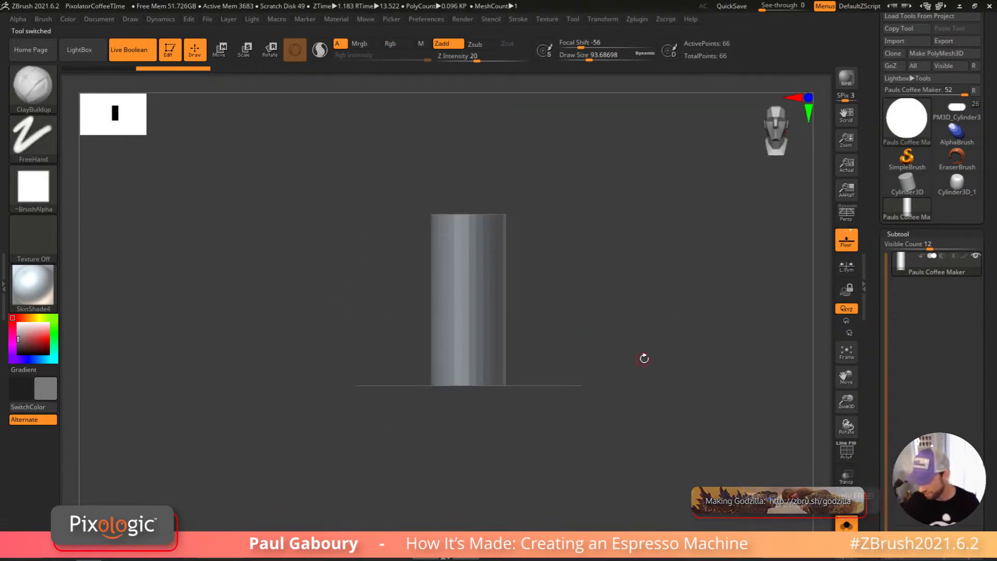
{"action": "left_click_drag", "start_coordinate": [644, 356], "coordinate": [525, 354]}
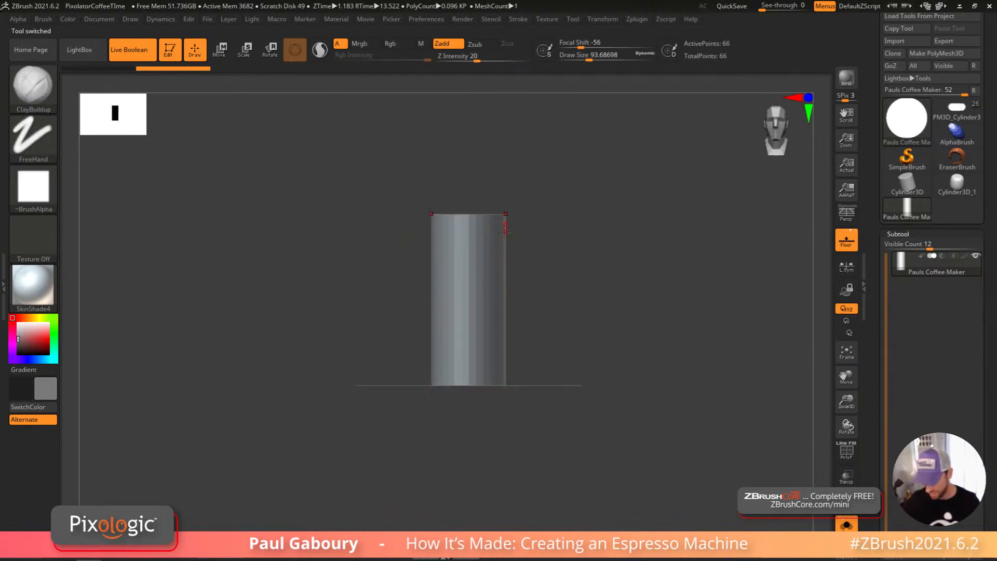
{"action": "left_click_drag", "start_coordinate": [535, 215], "coordinate": [563, 339], "text": "shift"}
{"action": "key", "text": "w"}
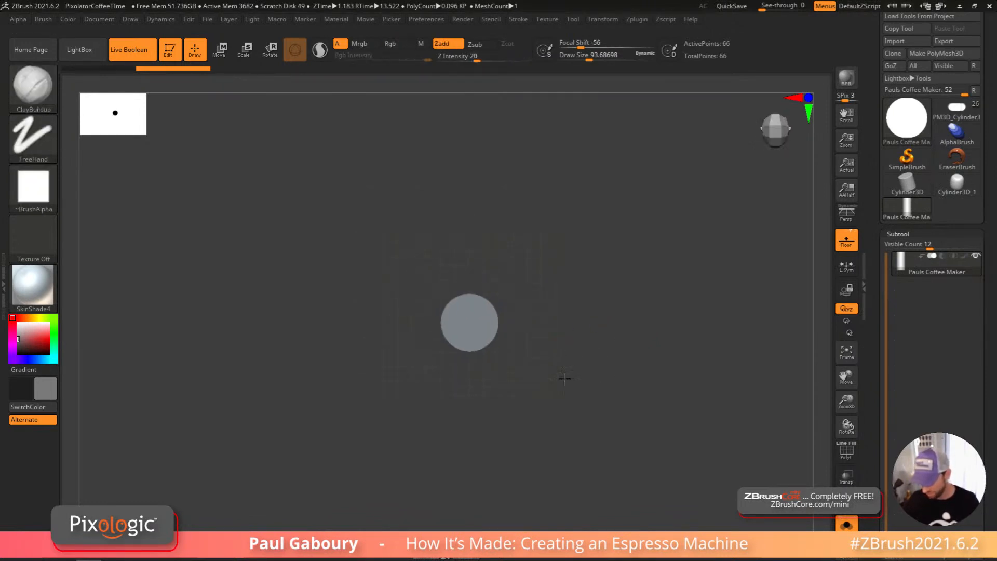
{"action": "left_click", "coordinate": [431, 263]}
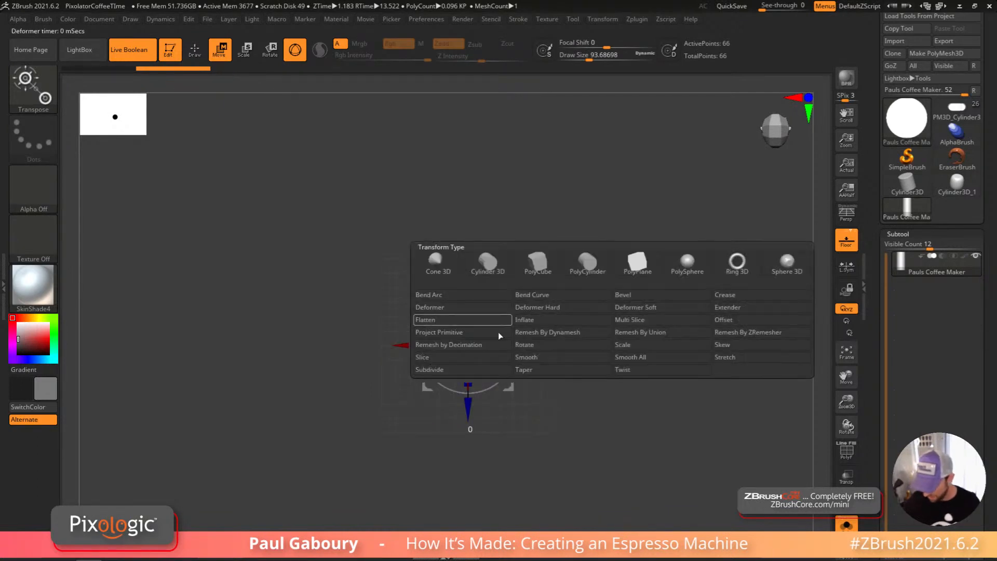
{"action": "left_click", "coordinate": [745, 314]}
{"action": "mouse_move", "coordinate": [468, 400]}
{"action": "left_mouse_down"}
{"action": "mouse_move", "coordinate": [469, 425]}
{"action": "mouse_move", "coordinate": [470, 410]}
{"action": "left_mouse_up"}
{"action": "left_click_drag", "start_coordinate": [616, 468], "coordinate": [594, 410]}
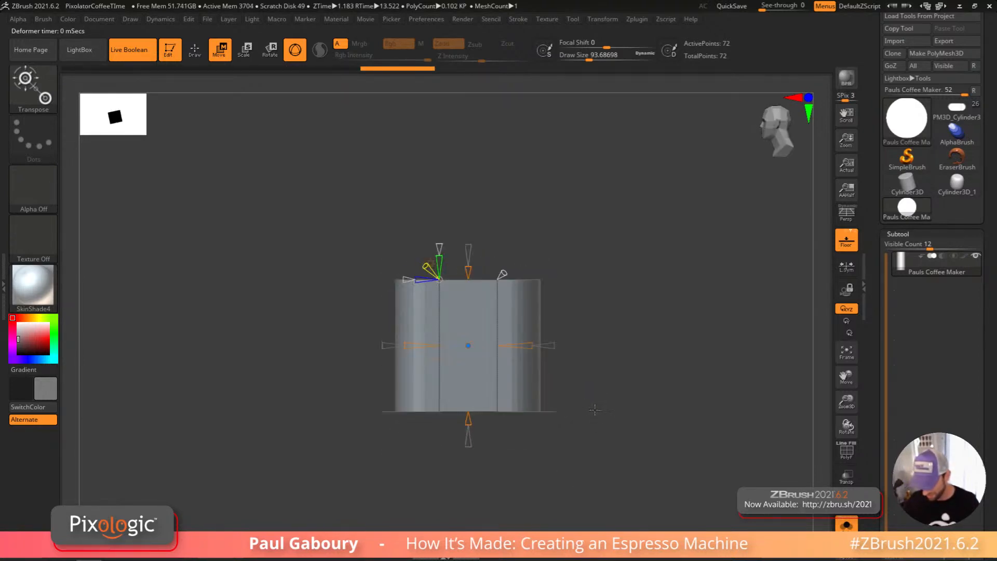
Step: Leave the Gizmo for Draw mode, show the polyframe, and turn on dynamic subdivision for the capsule-shaped body
{"action": "left_click_drag", "start_coordinate": [550, 371], "coordinate": [597, 405]}
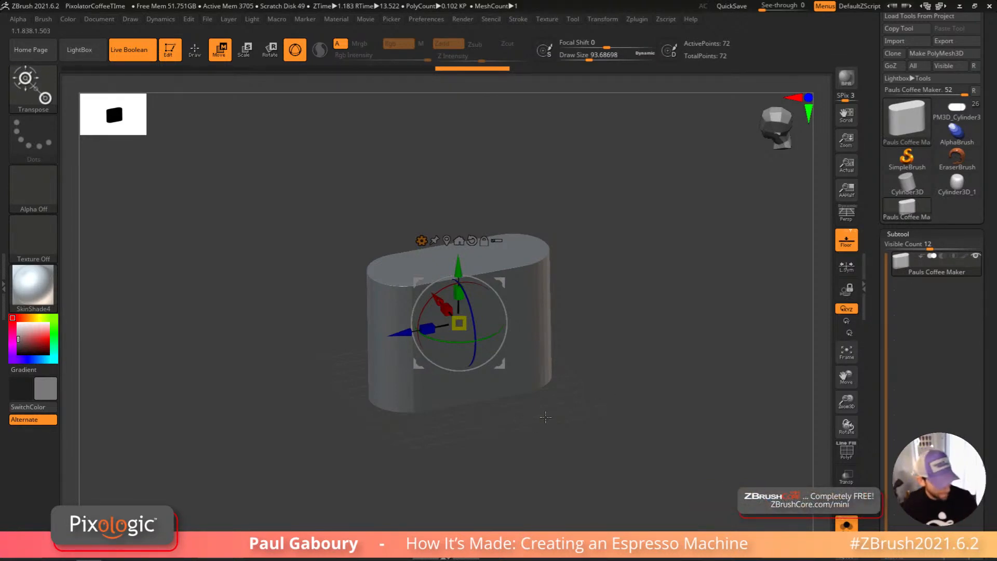
{"action": "key", "text": "q"}
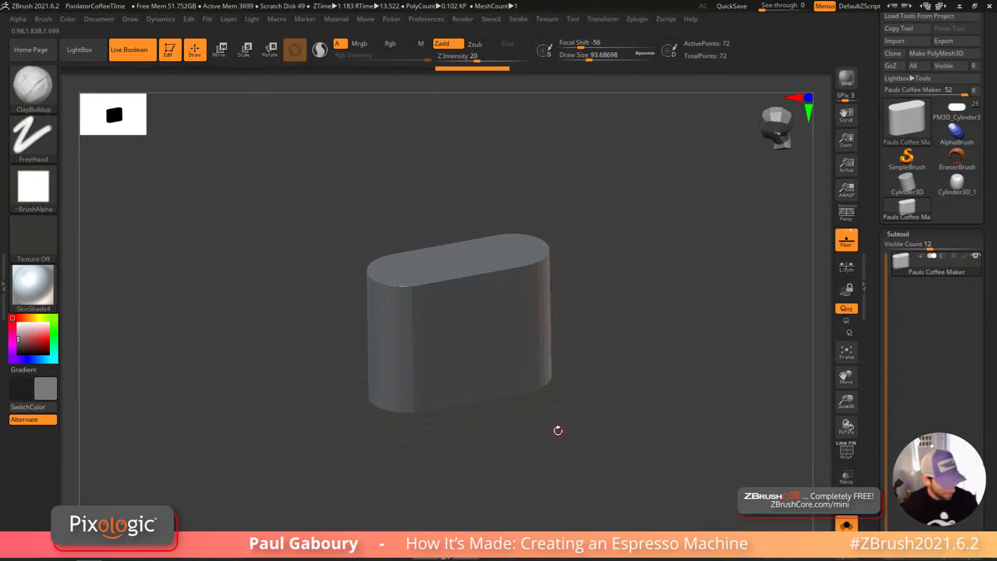
{"action": "key", "text": "shift+f"}
{"action": "mouse_move", "coordinate": [556, 430]}
{"action": "left_mouse_down"}
{"action": "mouse_move", "coordinate": [570, 434]}
{"action": "mouse_move", "coordinate": [551, 442]}
{"action": "left_mouse_up"}
{"action": "right_click_drag", "start_coordinate": [552, 416], "coordinate": [559, 429], "text": "ctrl"}
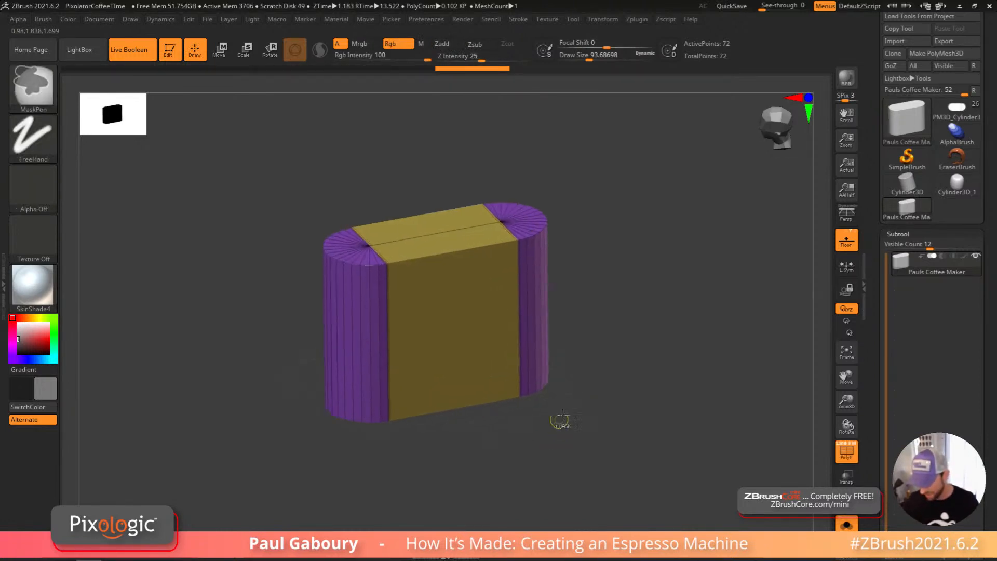
{"action": "key", "text": "d"}
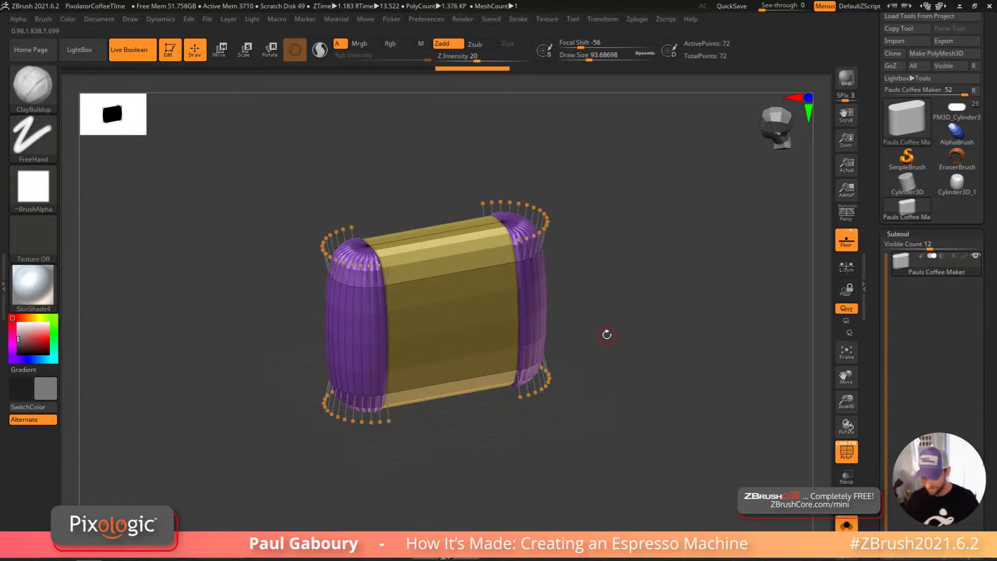
Step: Open the Dynamic Subdiv settings in the geometry options and compare the body with Dynamic off and on
{"action": "left_click", "coordinate": [905, 234]}
{"action": "left_click", "coordinate": [903, 247]}
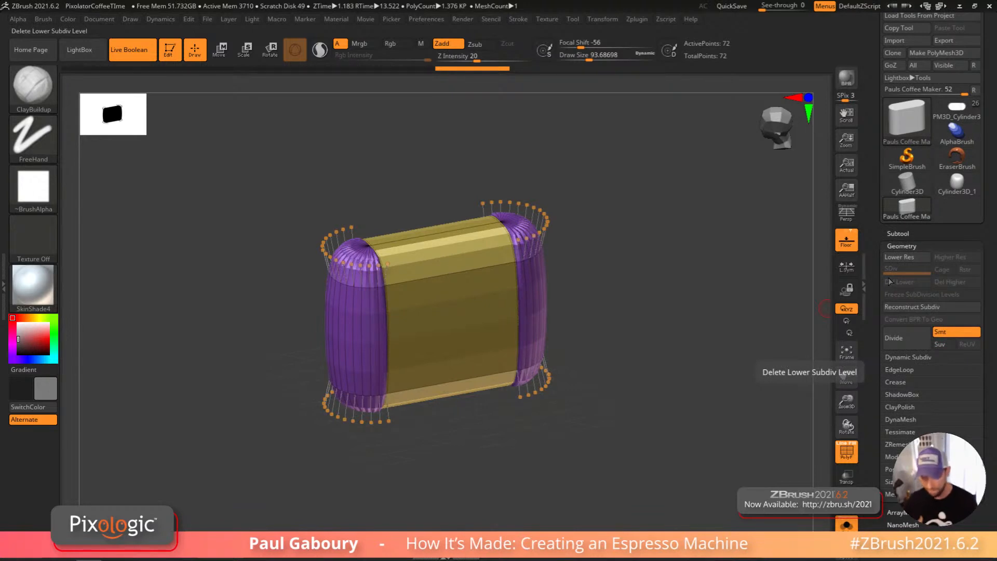
{"action": "left_click", "coordinate": [924, 358]}
{"action": "scroll", "coordinate": [967, 312], "scroll_direction": "down", "scroll_amount": 3}
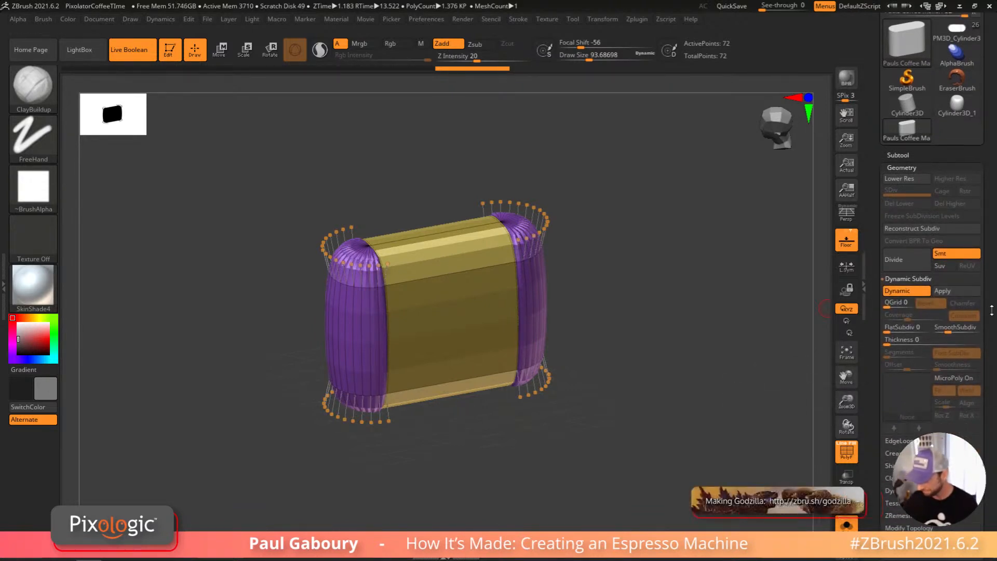
{"action": "scroll", "coordinate": [986, 294], "scroll_direction": "down", "scroll_amount": 1}
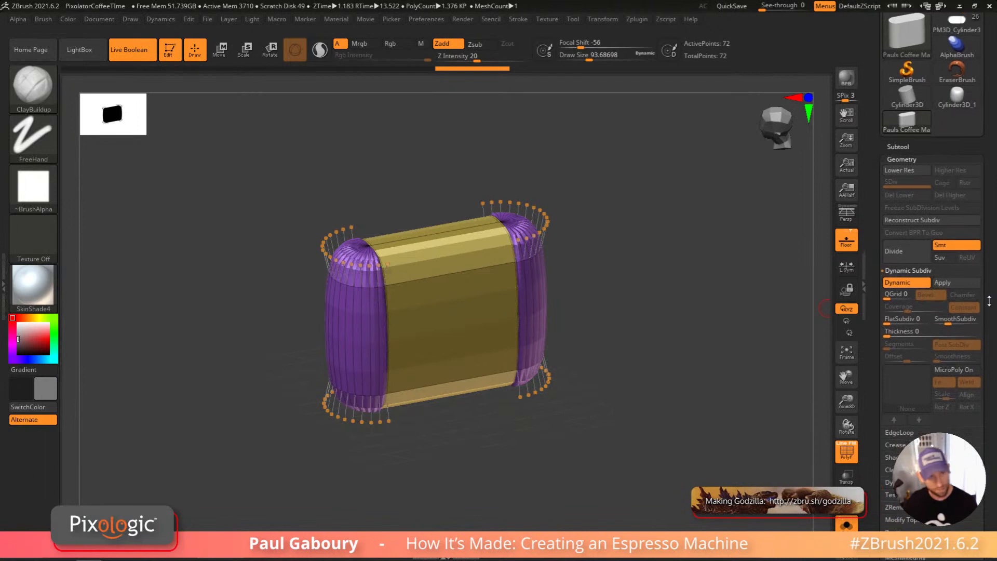
{"action": "left_click", "coordinate": [917, 281]}
{"action": "left_click", "coordinate": [917, 281]}
{"action": "left_click", "coordinate": [918, 281]}
{"action": "left_click", "coordinate": [917, 279]}
{"action": "left_click", "coordinate": [917, 278]}
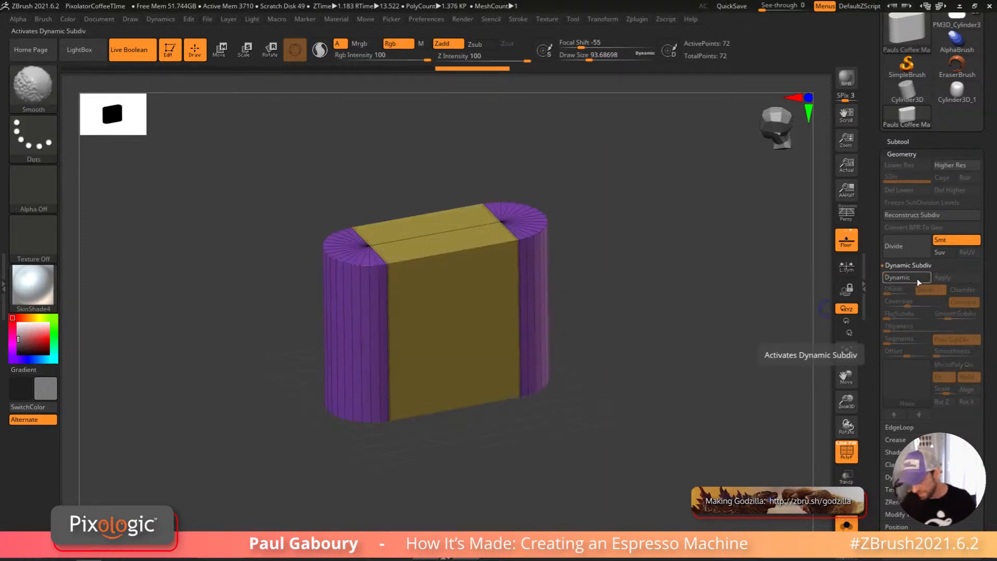
{"action": "left_click", "coordinate": [917, 278]}
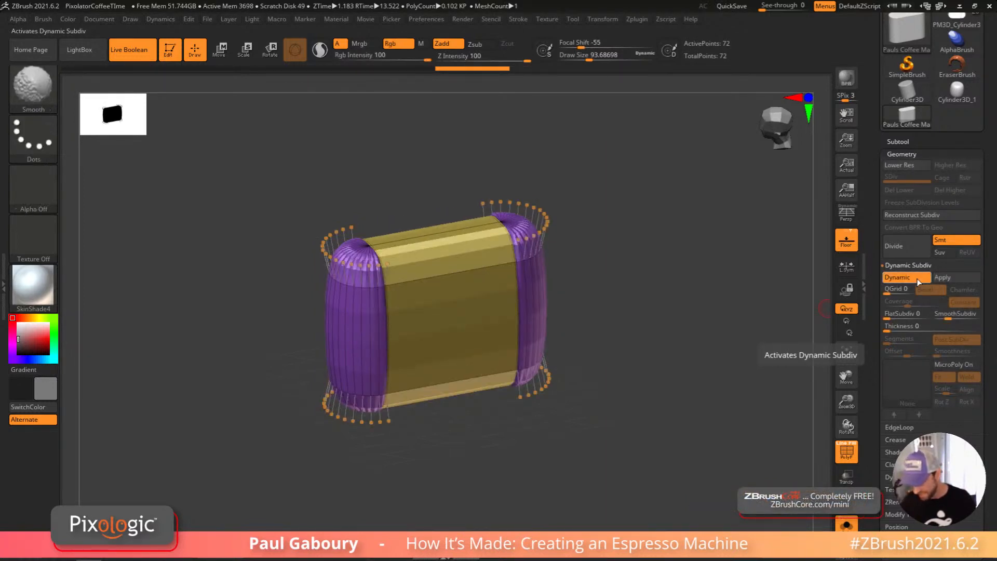
{"action": "left_click", "coordinate": [917, 279]}
{"action": "left_click", "coordinate": [917, 278]}
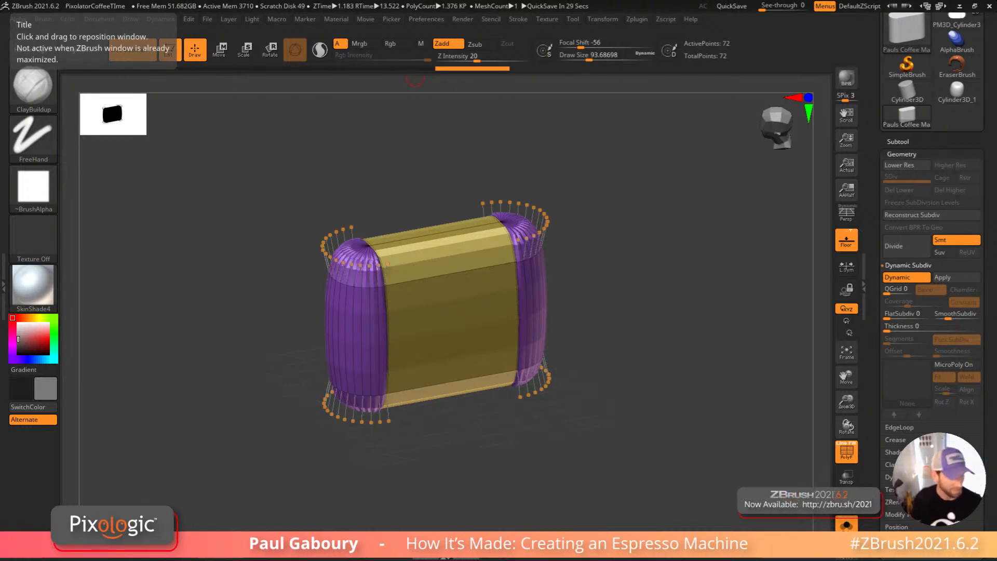
Step: Compare the low-poly and smoothed body from another angle, then examine the smoothed shape without the polyframe
{"action": "left_click_drag", "start_coordinate": [615, 431], "coordinate": [556, 413]}
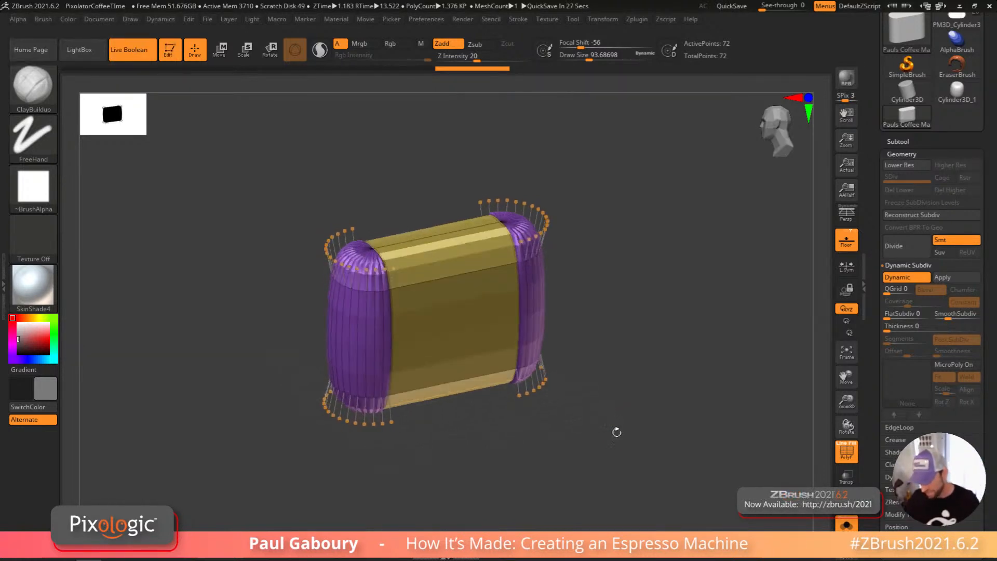
{"action": "key", "text": "shift+d"}
{"action": "key", "text": "d"}
{"action": "key", "text": "shift+d"}
{"action": "key", "text": "d"}
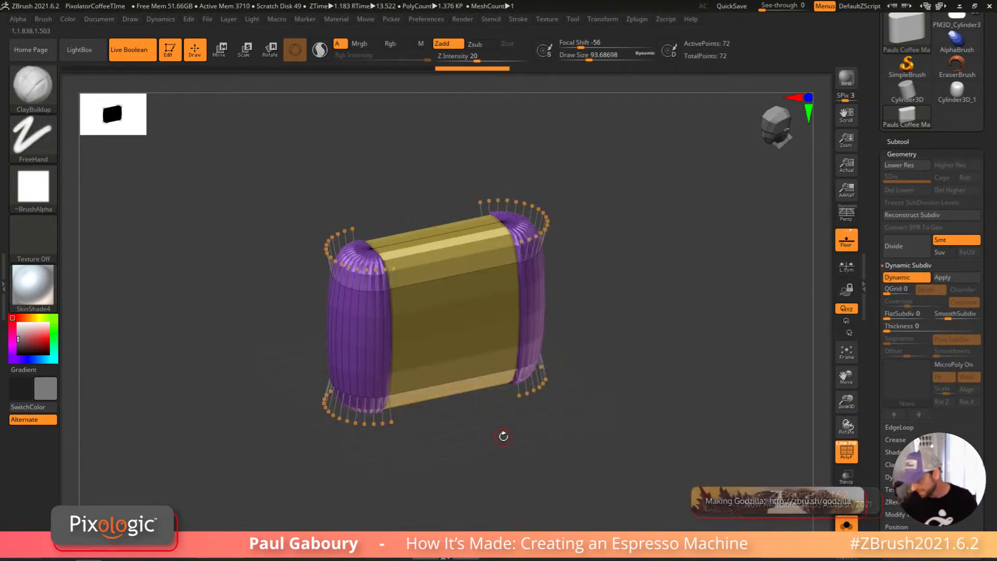
{"action": "left_click_drag", "start_coordinate": [540, 427], "coordinate": [623, 368]}
{"action": "key", "text": "shift+f"}
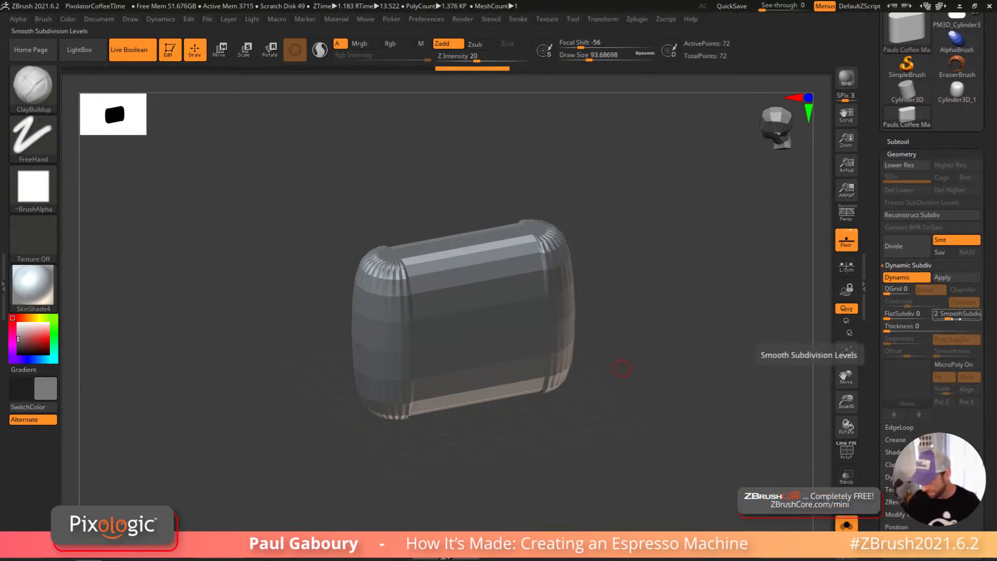
{"action": "key", "text": "shift"}
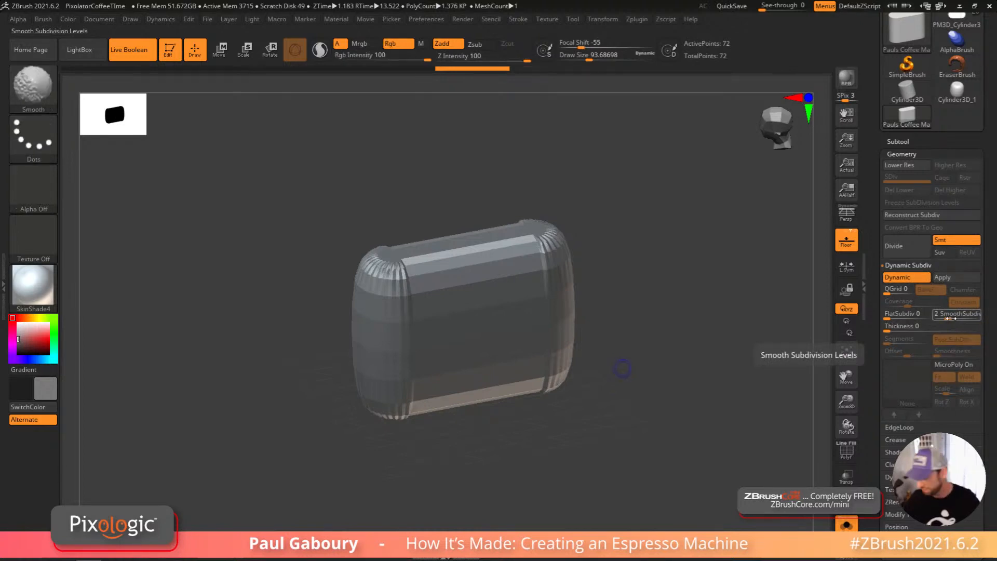
Step: Crease the body's sharp edges using a CTolerance of 45 and check the creased rims with the polyframe shown
{"action": "key", "text": "super+plus"}
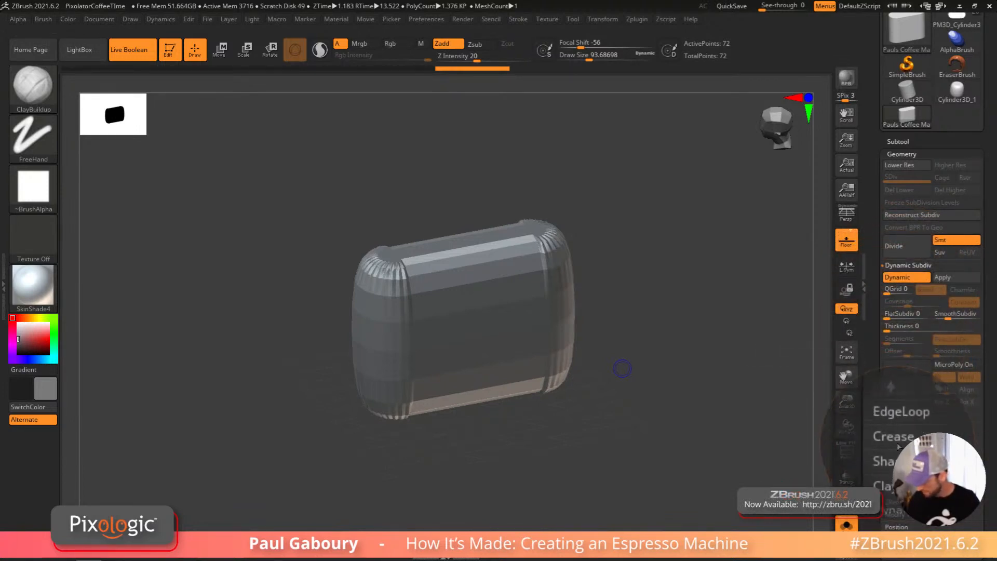
{"action": "left_click", "coordinate": [899, 450]}
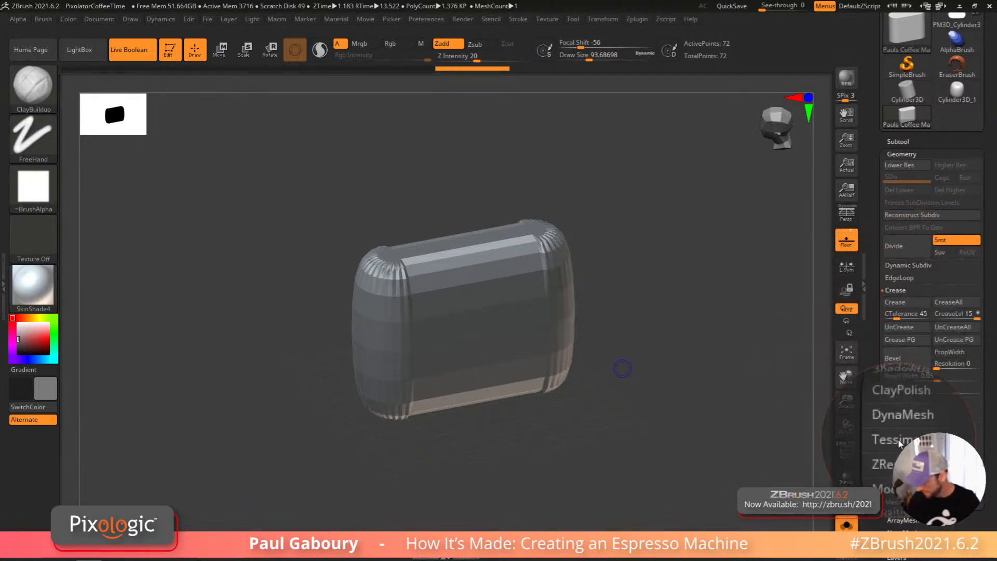
{"action": "left_click", "coordinate": [911, 304]}
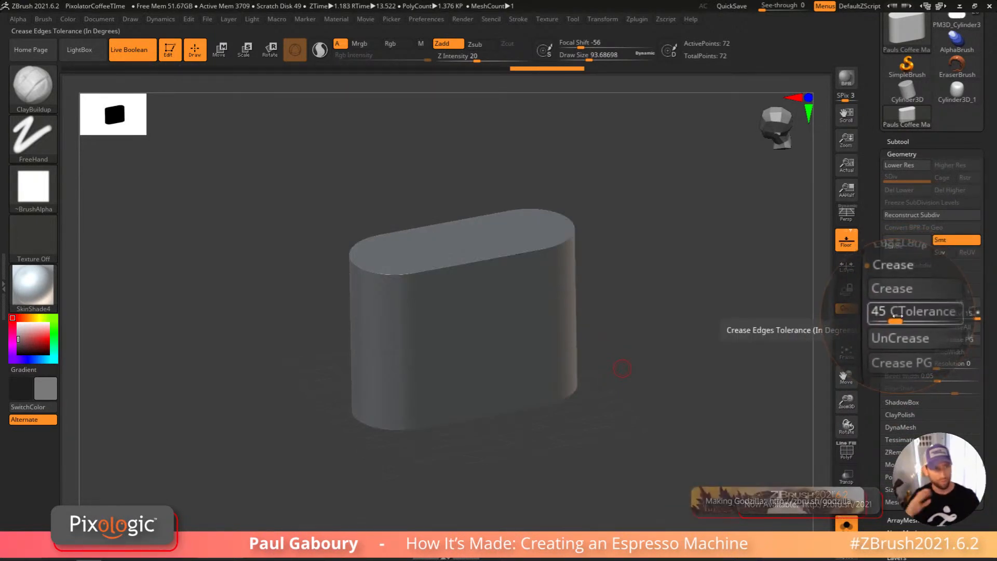
{"action": "mouse_move", "coordinate": [591, 369]}
{"action": "left_mouse_down"}
{"action": "mouse_move", "coordinate": [612, 319]}
{"action": "mouse_move", "coordinate": [380, 288]}
{"action": "left_mouse_up"}
{"action": "key", "text": "shift"}
{"action": "key", "text": "shift+f"}
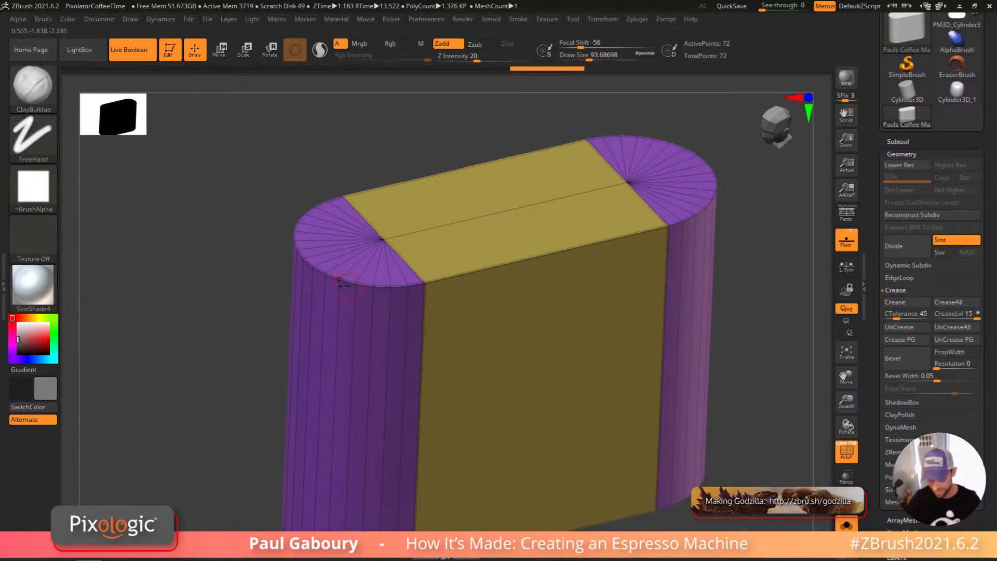
{"action": "key", "text": "f"}
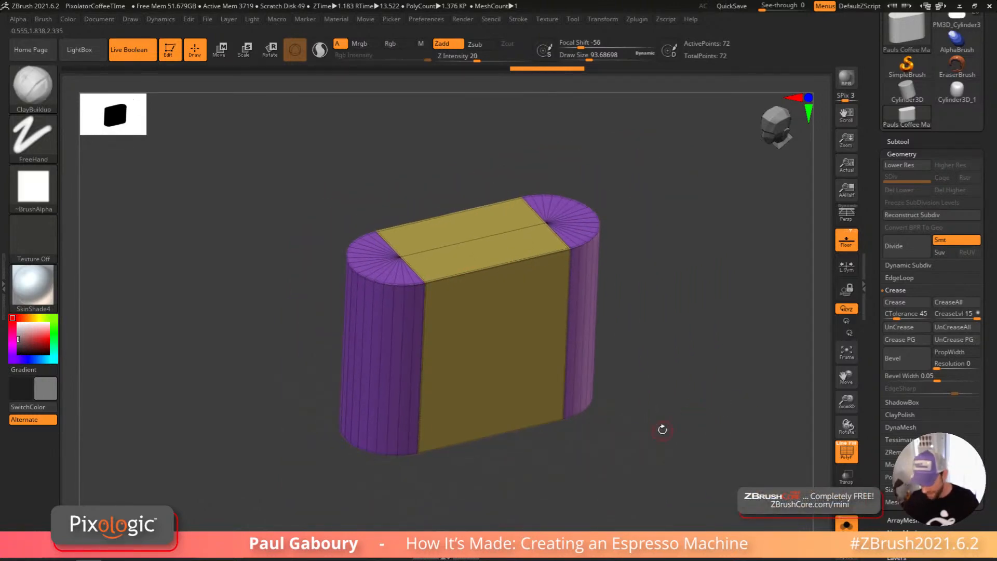
Step: Select the ZModeler brush and insert a horizontal edge loop around the body just above its base
{"action": "key", "text": "b"}
{"action": "key", "text": "z"}
{"action": "key", "text": "m"}
{"action": "left_click_drag", "start_coordinate": [560, 501], "coordinate": [538, 421]}
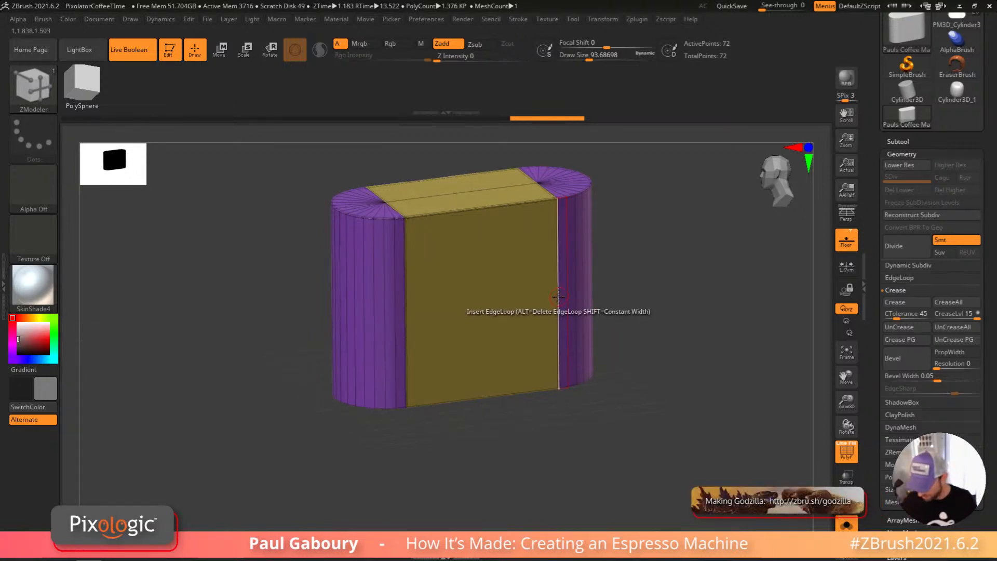
{"action": "left_click", "coordinate": [559, 338]}
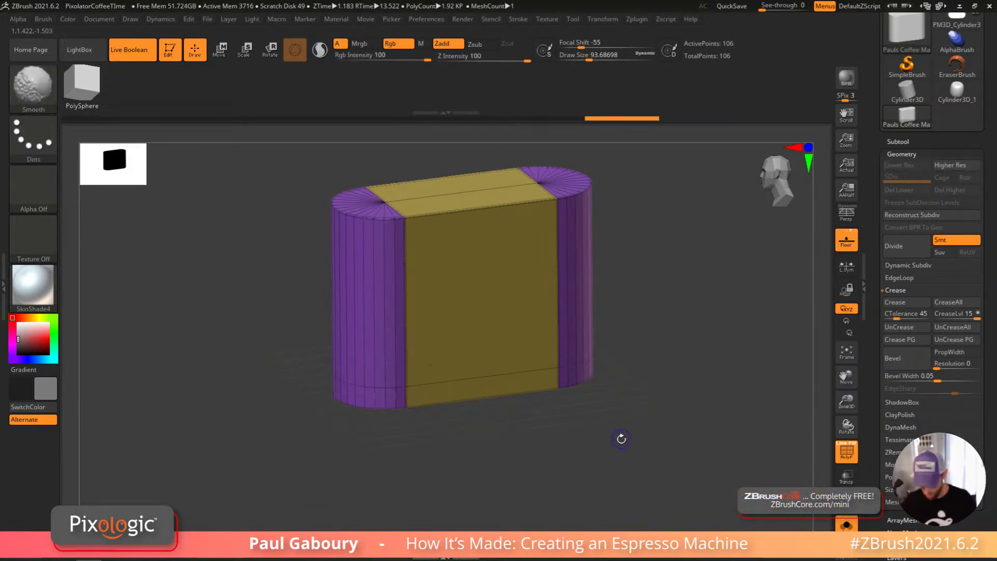
{"action": "left_click_drag", "start_coordinate": [610, 457], "coordinate": [646, 403]}
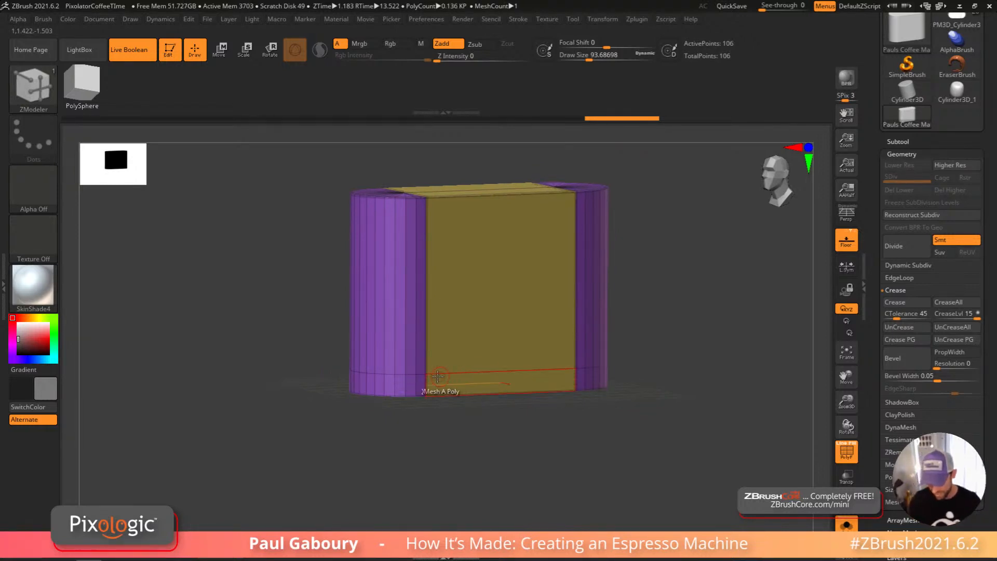
{"action": "left_click", "coordinate": [359, 378]}
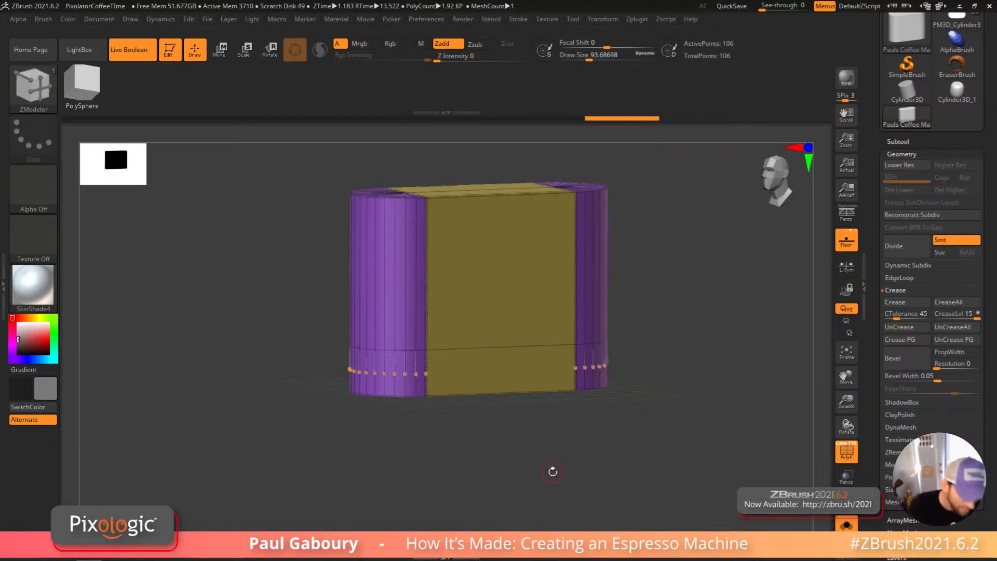
Step: Crease the inserted horizontal loop near the base with the ZModeler Crease action and EdgeLoop Complete target
{"action": "left_click_drag", "start_coordinate": [566, 457], "coordinate": [566, 475]}
{"action": "mouse_move", "coordinate": [527, 429]}
{"action": "right_mouse_down", "text": "ctrl"}
{"action": "mouse_move", "coordinate": [525, 453]}
{"action": "mouse_move", "coordinate": [525, 426]}
{"action": "mouse_move", "coordinate": [508, 451]}
{"action": "mouse_move", "coordinate": [507, 439]}
{"action": "mouse_move", "coordinate": [525, 445]}
{"action": "right_mouse_up", "text": "ctrl"}
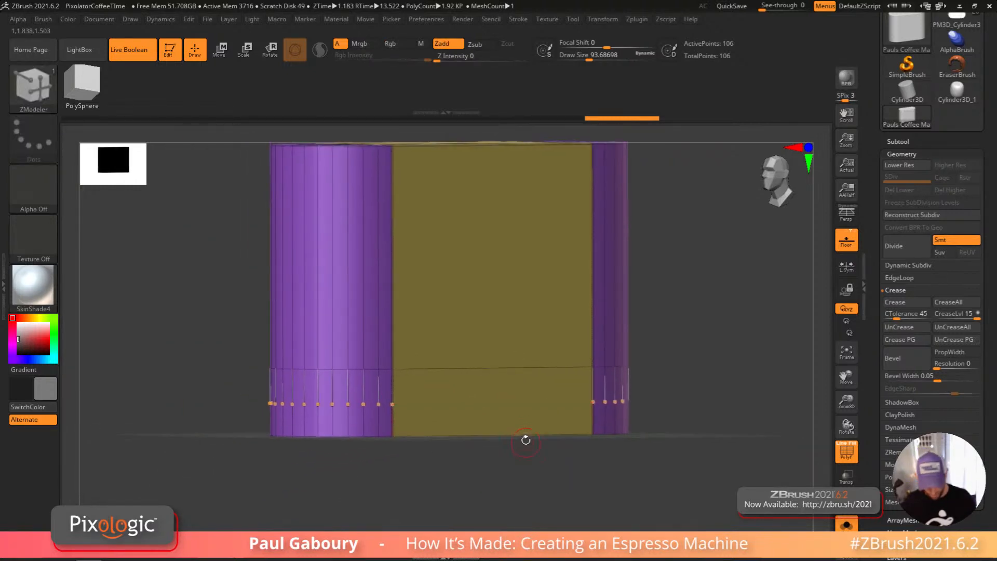
{"action": "key", "text": "space"}
{"action": "left_click", "coordinate": [410, 295]}
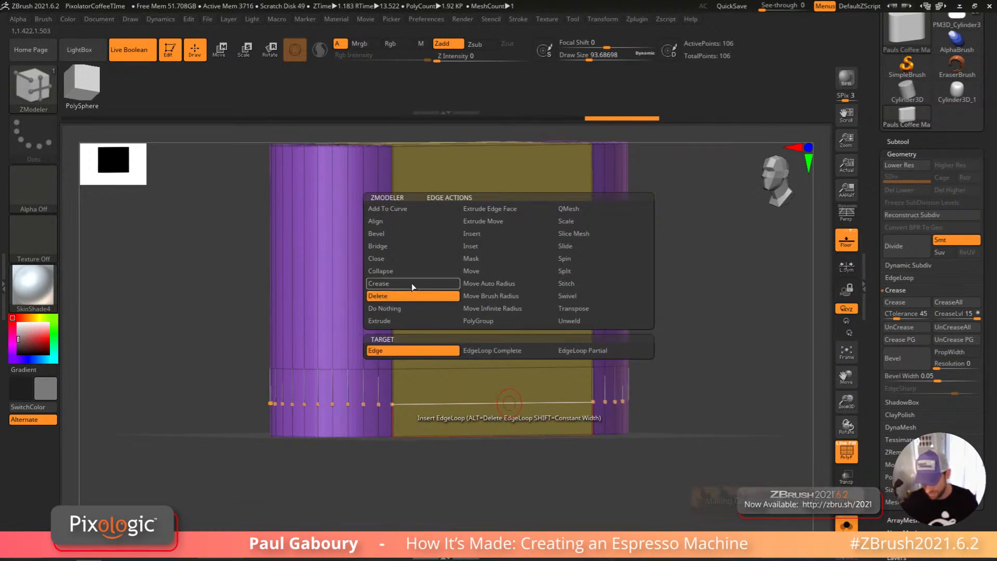
{"action": "left_click", "coordinate": [412, 284]}
{"action": "left_click", "coordinate": [420, 362]}
{"action": "left_click", "coordinate": [461, 403]}
{"action": "right_click_drag", "start_coordinate": [561, 460], "coordinate": [499, 438], "text": "ctrl"}
{"action": "key", "text": "shift+f"}
{"action": "key", "text": "shift+f"}
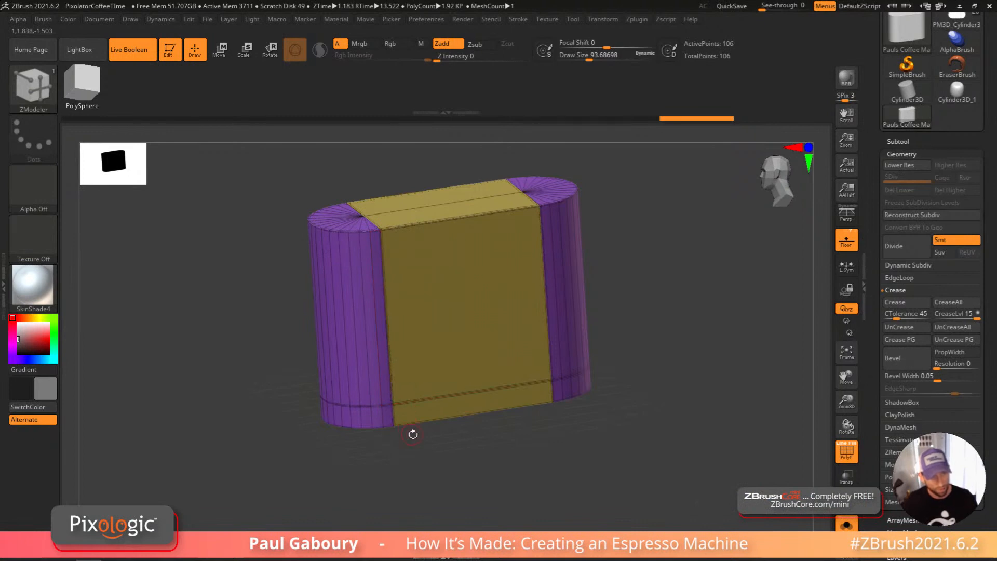
Step: Extrude the band below the creased loop outward with QMesh on a Polyloop target, forming a base rim with new polygroups
{"action": "left_click_drag", "start_coordinate": [538, 459], "coordinate": [540, 467]}
{"action": "right_click_drag", "start_coordinate": [540, 467], "coordinate": [560, 437]}
{"action": "right_click_drag", "start_coordinate": [538, 398], "coordinate": [575, 369], "text": "ctrl"}
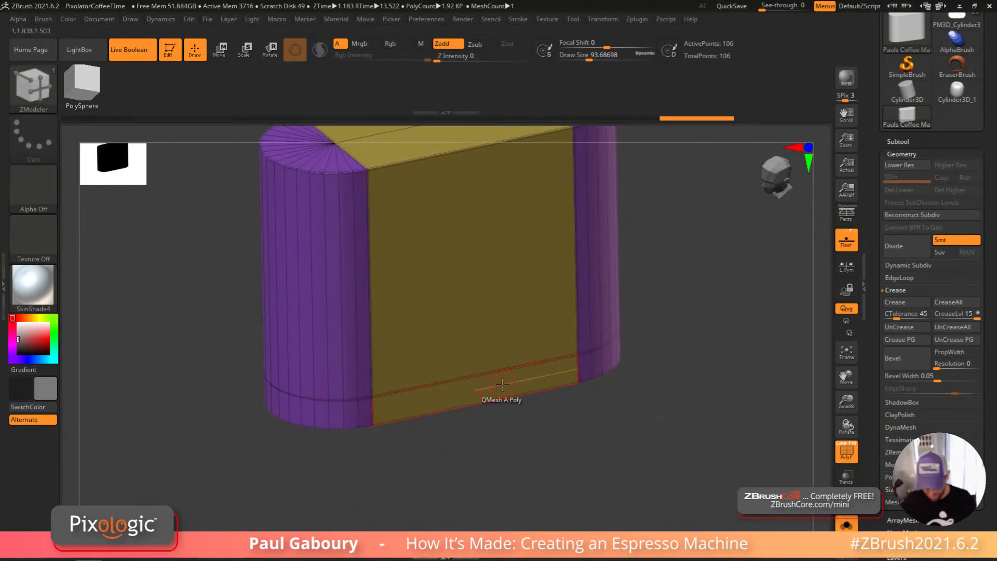
{"action": "key", "text": "space"}
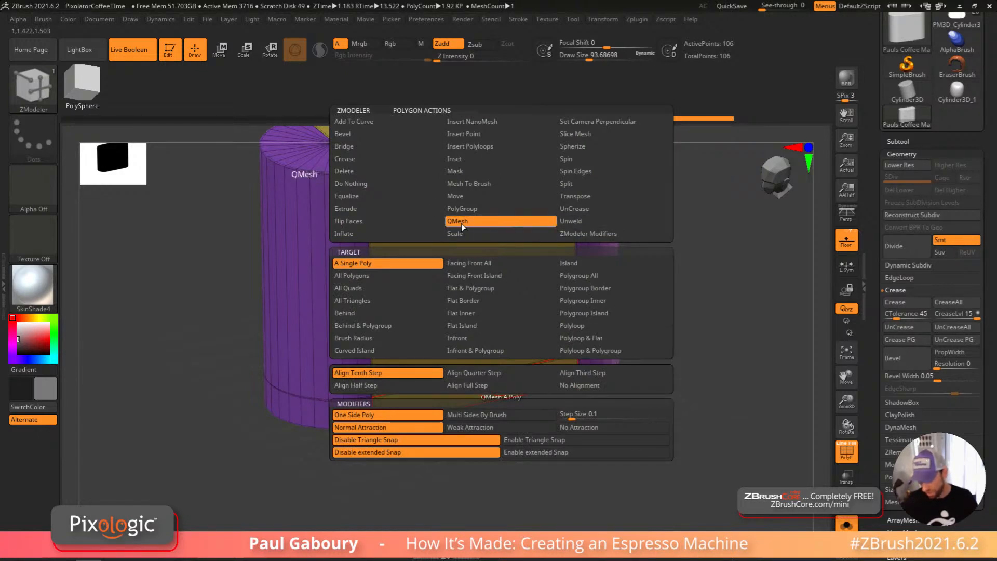
{"action": "left_click", "coordinate": [599, 327]}
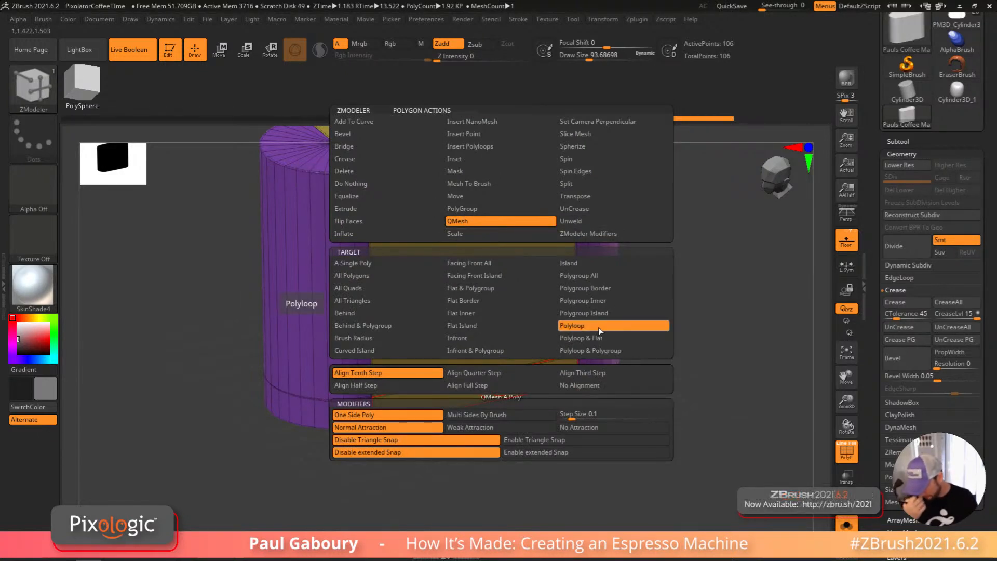
{"action": "left_click", "coordinate": [598, 327]}
{"action": "left_click_drag", "start_coordinate": [535, 381], "coordinate": [566, 387]}
{"action": "key", "text": "alt"}
{"action": "key", "text": "alt"}
{"action": "key", "text": "alt"}
{"action": "key", "text": "alt"}
{"action": "key", "text": "alt"}
{"action": "key", "text": "alt"}
{"action": "key", "text": "alt"}
{"action": "key", "text": "alt"}
{"action": "key", "text": "alt"}
{"action": "key", "text": "alt"}
{"action": "key", "text": "alt"}
{"action": "key", "text": "alt"}
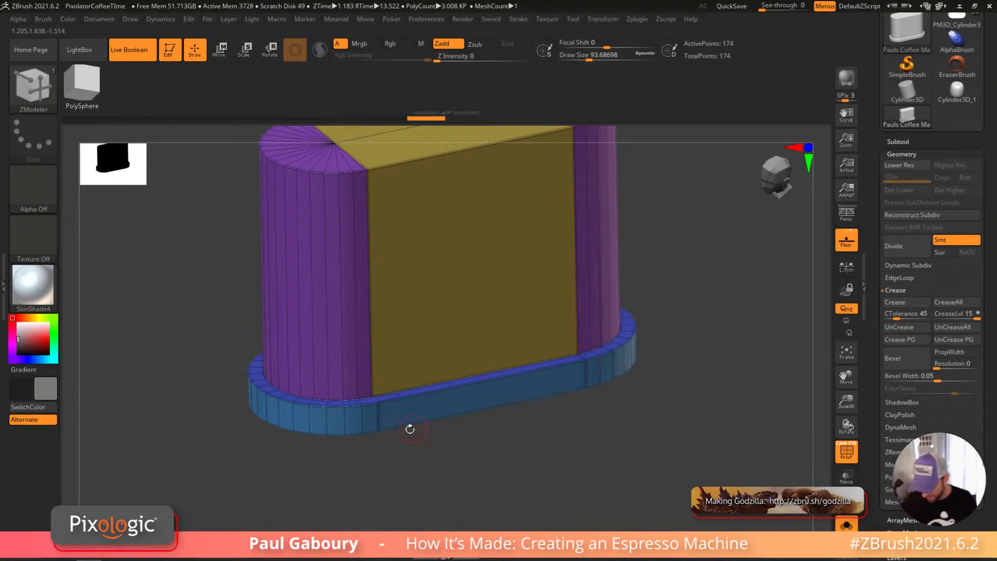
Step: Insert one edge loop around the base rim's outer wall and another around its top ledge with ZModeler
{"action": "key", "text": "space"}
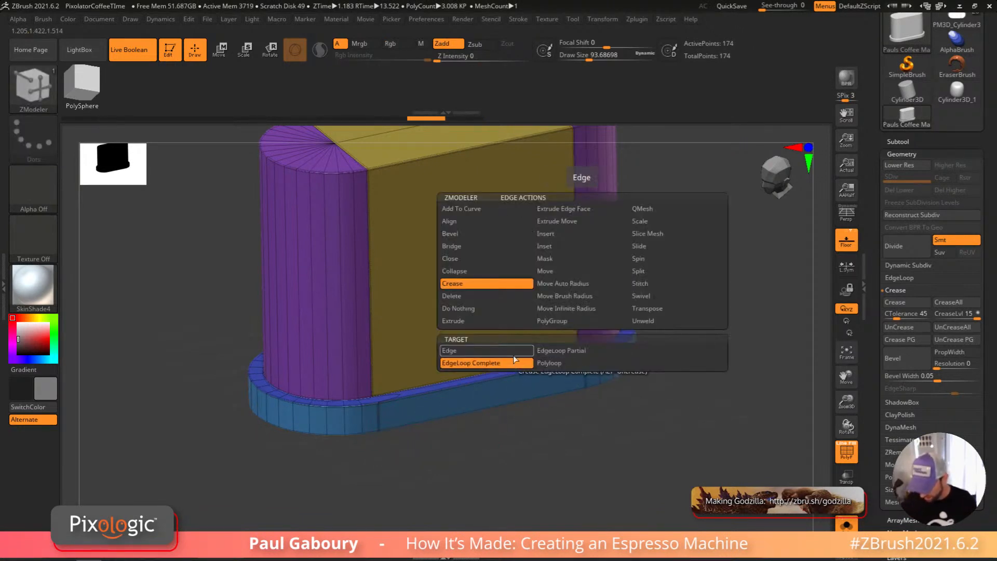
{"action": "left_click", "coordinate": [486, 350]}
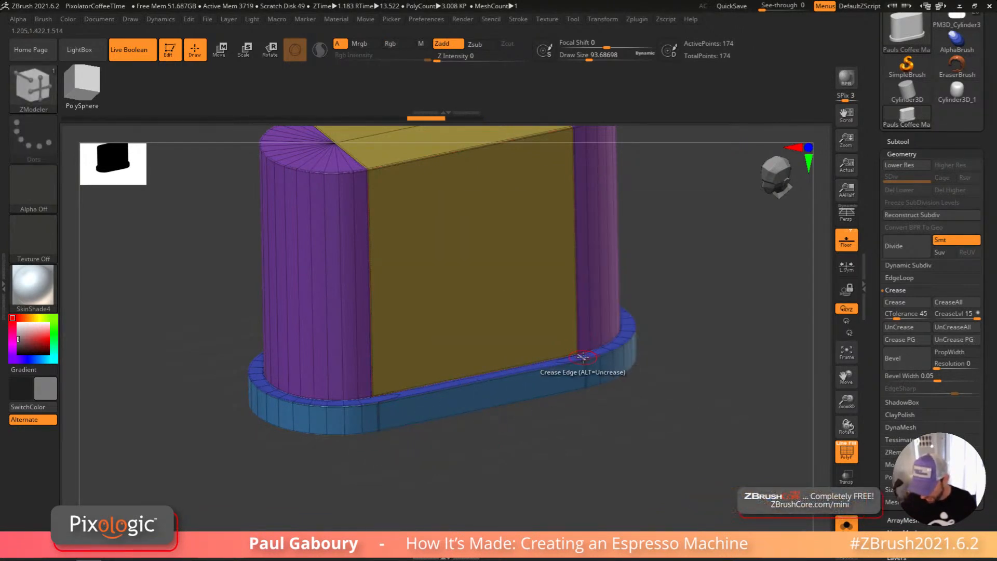
{"action": "right_click_drag", "start_coordinate": [425, 407], "coordinate": [516, 419], "text": "ctrl"}
{"action": "right_click_drag", "start_coordinate": [420, 378], "coordinate": [422, 397], "text": "ctrl"}
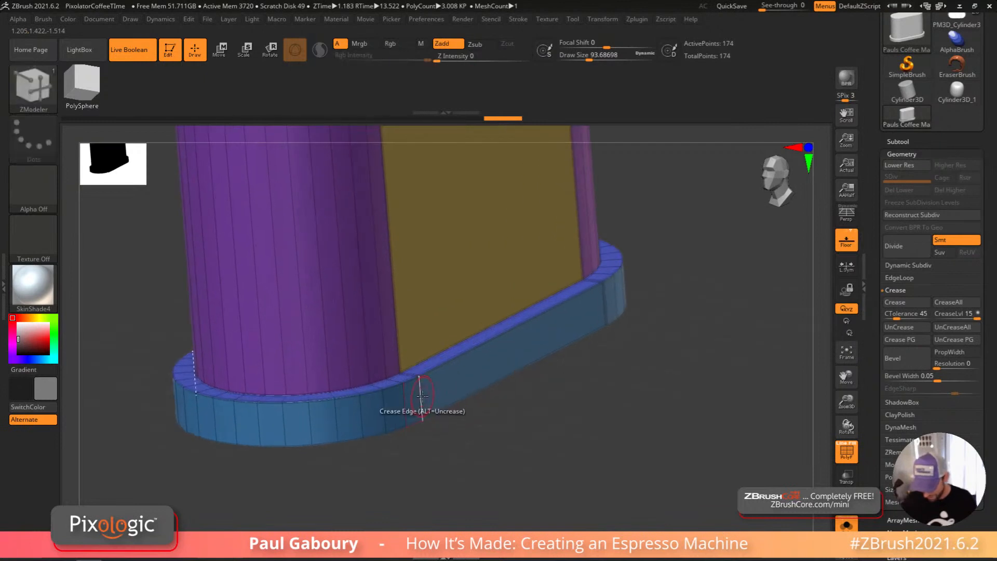
{"action": "key", "text": "space"}
{"action": "left_click", "coordinate": [410, 234]}
{"action": "left_click", "coordinate": [415, 353]}
{"action": "left_click", "coordinate": [422, 391]}
{"action": "right_click_drag", "start_coordinate": [420, 382], "coordinate": [411, 375]}
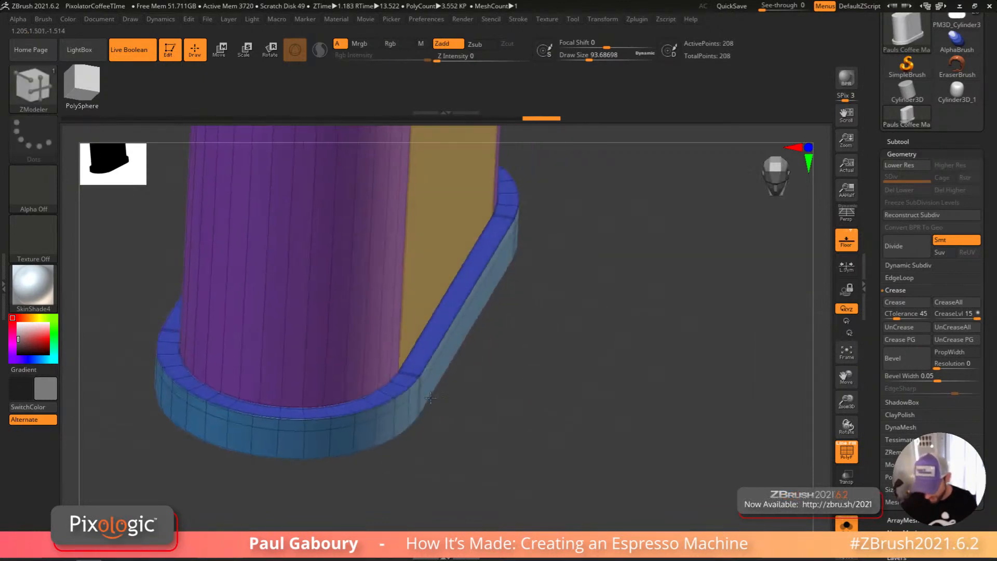
{"action": "left_click", "coordinate": [410, 373]}
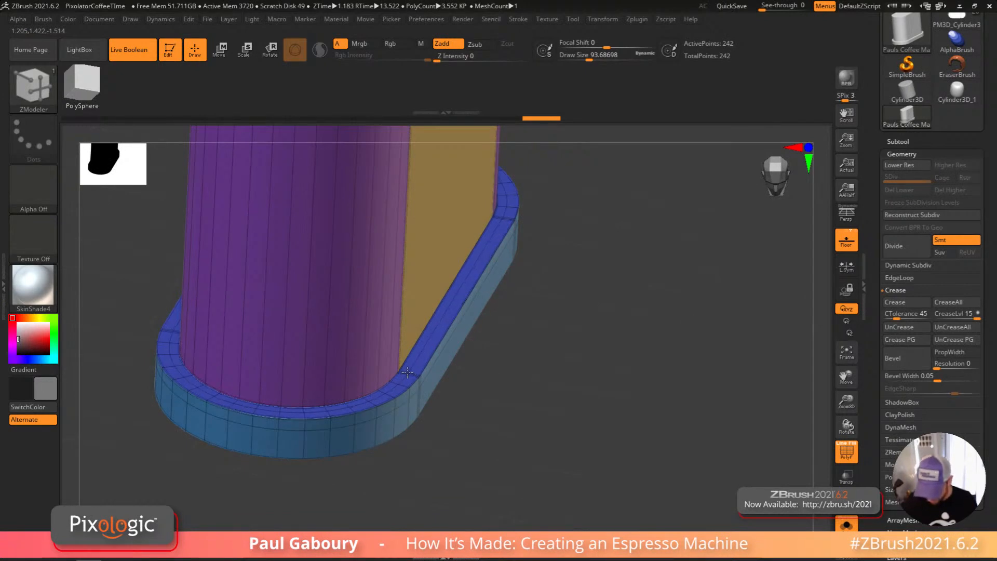
Step: Undo the last edge loop inserted on the base rim and hide the polyframe for a closer view of the rim
{"action": "key", "text": "ctrl+z"}
{"action": "right_click_drag", "start_coordinate": [527, 429], "coordinate": [461, 415]}
{"action": "key", "text": "shift+f"}
{"action": "right_click_drag", "start_coordinate": [460, 415], "coordinate": [480, 410], "text": "ctrl"}
{"action": "right_click_drag", "start_coordinate": [462, 345], "coordinate": [490, 330], "text": "ctrl"}
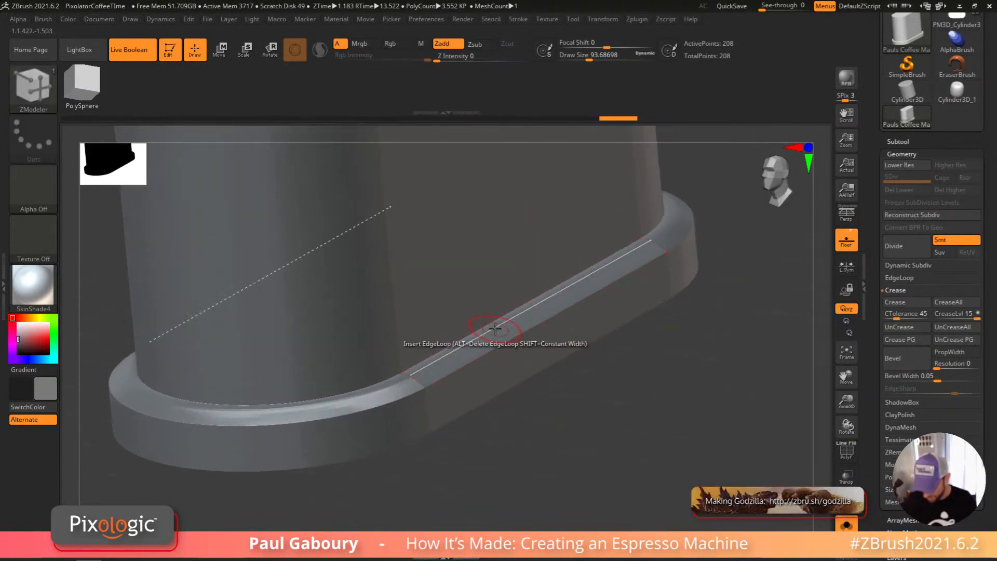
Step: Crease the base rim's upper edge loops with the ZModeler Crease action and EdgeLoop Complete target
{"action": "key", "text": "space"}
{"action": "left_click", "coordinate": [397, 286]}
{"action": "left_click", "coordinate": [395, 365]}
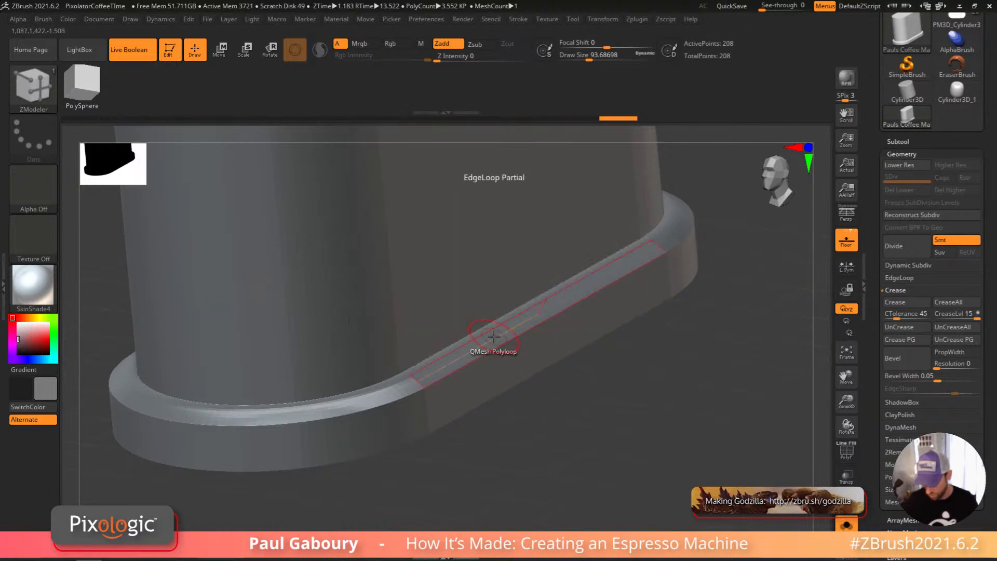
{"action": "left_click", "coordinate": [496, 334]}
{"action": "left_click", "coordinate": [503, 346]}
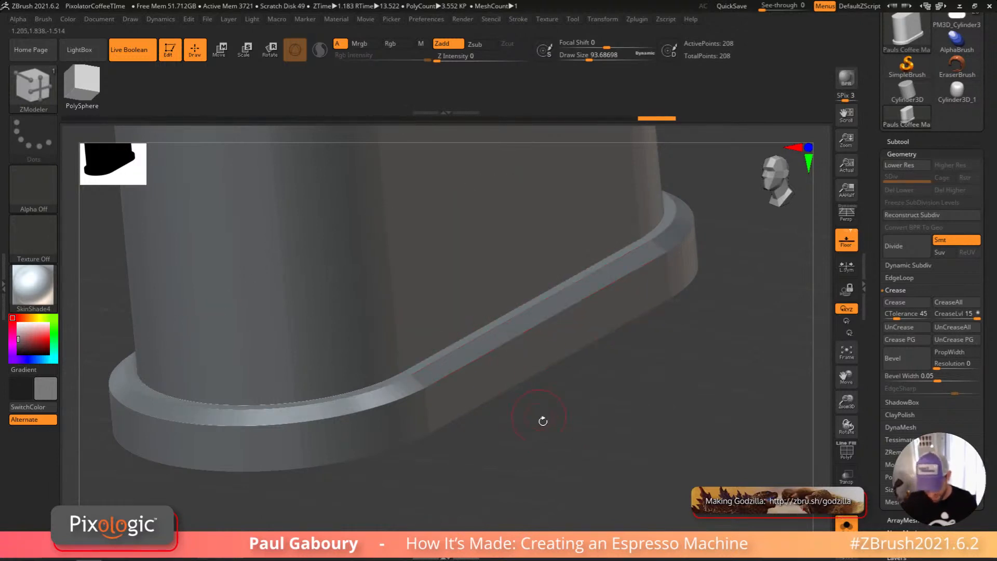
Step: Examine the whole body and its creased base rim from several angles, with and without the polyframe
{"action": "left_click_drag", "start_coordinate": [537, 413], "coordinate": [549, 437], "text": "ctrl"}
{"action": "key", "text": "shift+f"}
{"action": "right_click_drag", "start_coordinate": [550, 437], "coordinate": [473, 408], "text": "ctrl"}
{"action": "key", "text": "shift+f"}
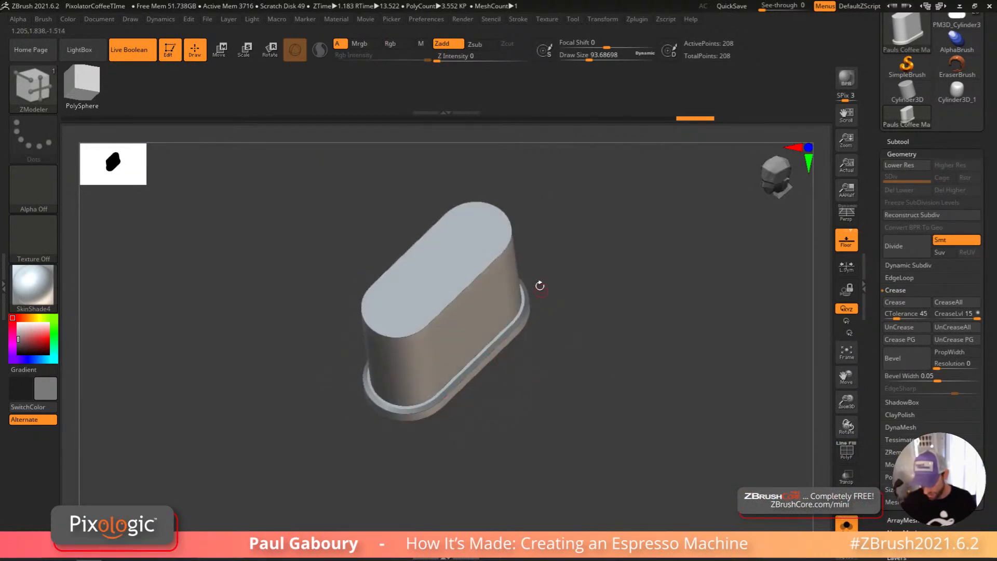
{"action": "right_click_drag", "start_coordinate": [367, 470], "coordinate": [498, 448]}
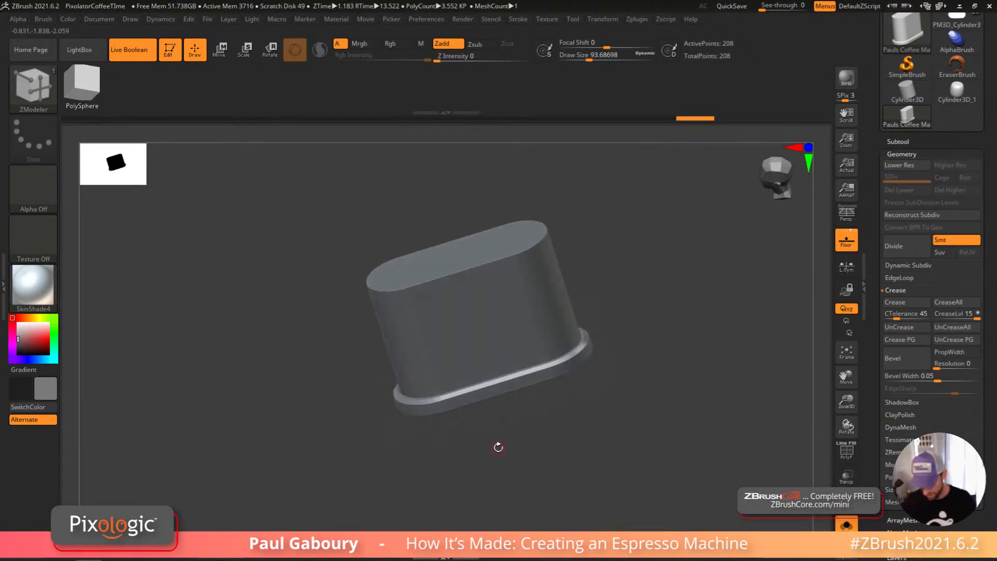
{"action": "mouse_move", "coordinate": [540, 328]}
{"action": "right_mouse_down"}
{"action": "mouse_move", "coordinate": [535, 356]}
{"action": "mouse_move", "coordinate": [574, 437]}
{"action": "mouse_move", "coordinate": [537, 434]}
{"action": "mouse_move", "coordinate": [549, 442]}
{"action": "right_mouse_up"}
{"action": "key", "text": "shift+f"}
{"action": "key", "text": "shift+f"}
Step: Switch to the finished PM3D_Cylinder3D_2 model, examine its base rim in polyframe with draw size 29, and return to the coffee maker model
{"action": "left_click", "coordinate": [957, 18]}
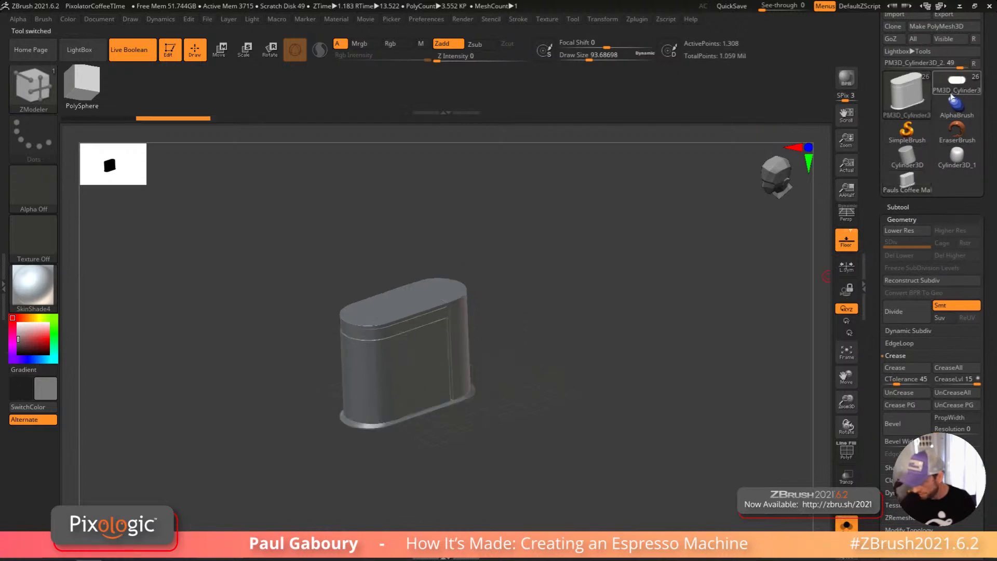
{"action": "right_click_drag", "start_coordinate": [587, 455], "coordinate": [456, 376]}
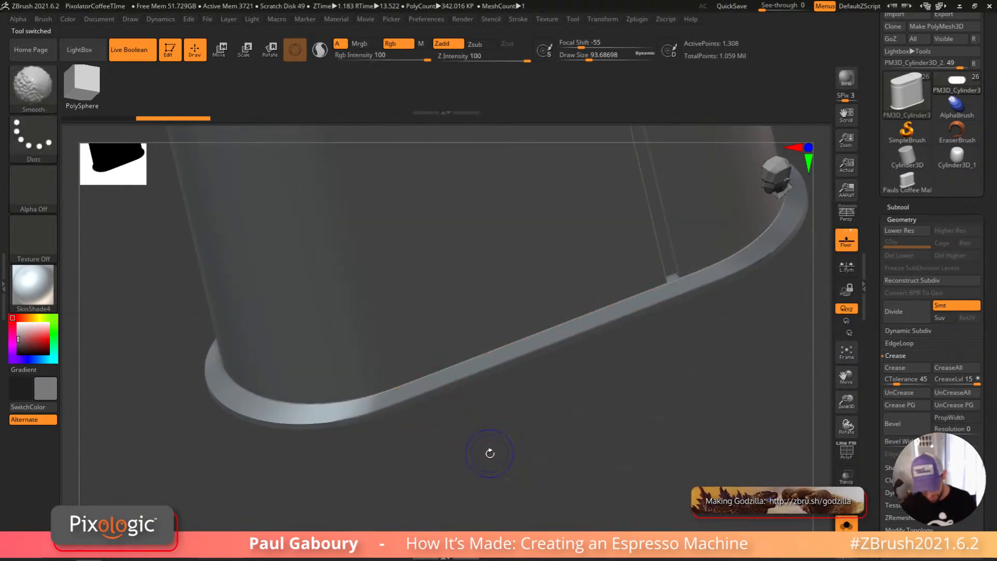
{"action": "key", "text": "shift+f"}
{"action": "right_click_drag", "start_coordinate": [476, 457], "coordinate": [496, 440]}
{"action": "key", "text": "s"}
{"action": "mouse_move", "coordinate": [487, 440]}
{"action": "left_mouse_down"}
{"action": "mouse_move", "coordinate": [530, 418]}
{"action": "mouse_move", "coordinate": [503, 417]}
{"action": "mouse_move", "coordinate": [522, 405]}
{"action": "mouse_move", "coordinate": [519, 393]}
{"action": "left_mouse_up"}
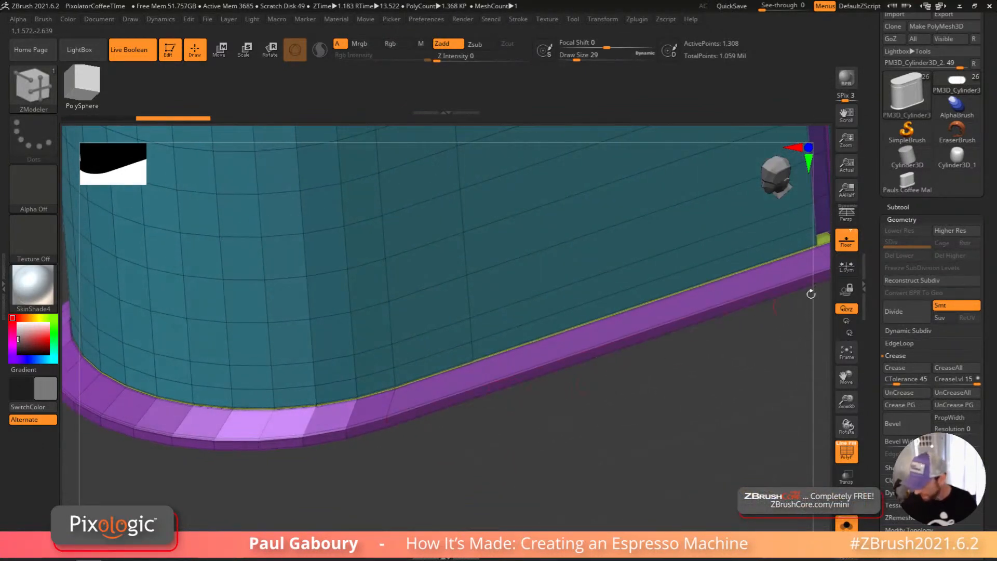
{"action": "left_click", "coordinate": [906, 182]}
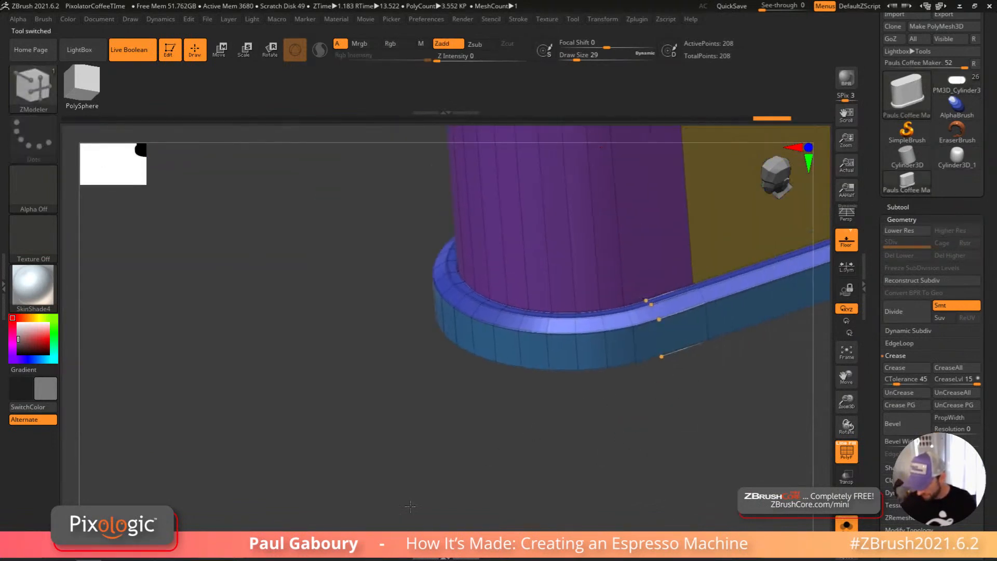
Step: Slide the base rim's outer upper edge loop downward using the ZModeler edge action Slide
{"action": "mouse_move", "coordinate": [669, 369]}
{"action": "left_mouse_down"}
{"action": "mouse_move", "coordinate": [493, 405]}
{"action": "mouse_move", "coordinate": [512, 387]}
{"action": "left_mouse_up"}
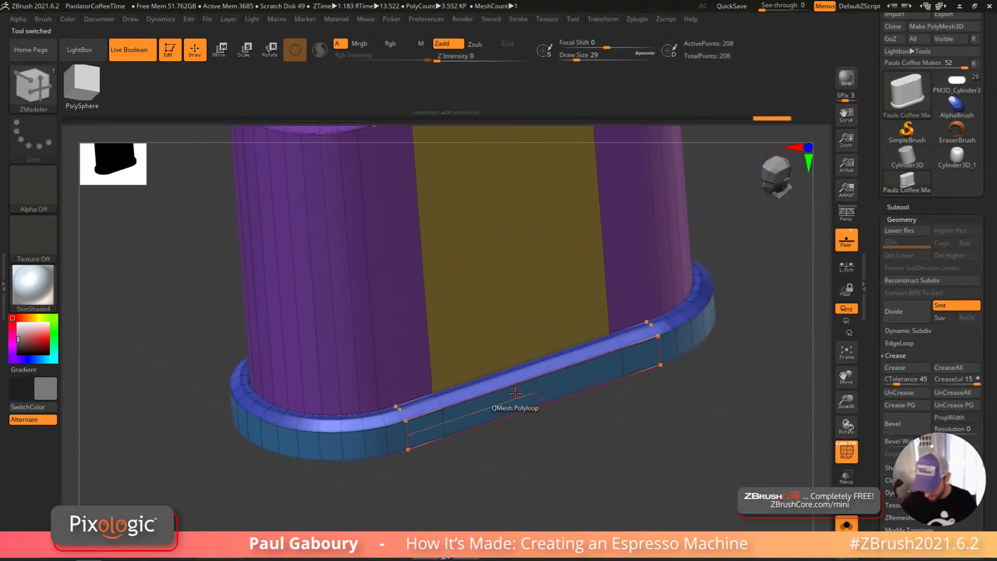
{"action": "key", "text": "space"}
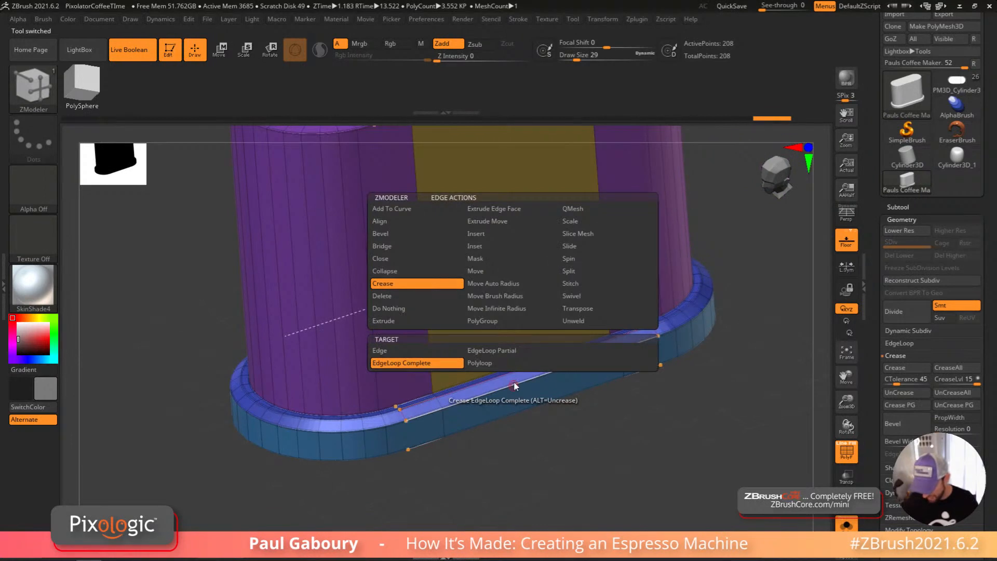
{"action": "left_click", "coordinate": [597, 248]}
{"action": "left_click", "coordinate": [507, 351]}
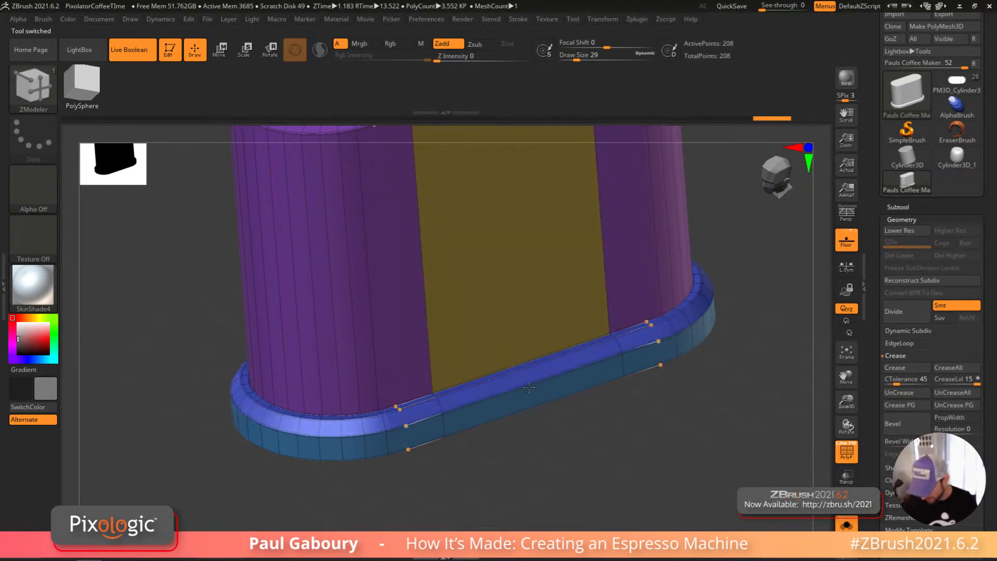
{"action": "left_click_drag", "start_coordinate": [530, 397], "coordinate": [512, 445]}
Step: Box-mask across the base, invert the mask, and move the unmasked geometry vertically to make the base rim thinner
{"action": "left_click_drag", "start_coordinate": [151, 303], "coordinate": [763, 362], "text": "ctrl"}
{"action": "key", "text": "ctrl+i"}
{"action": "key", "text": "w"}
{"action": "left_click_drag", "start_coordinate": [461, 142], "coordinate": [461, 156]}
{"action": "right_click_drag", "start_coordinate": [471, 403], "coordinate": [471, 386], "text": "ctrl"}
{"action": "mouse_move", "coordinate": [581, 425]}
{"action": "right_mouse_down", "text": "alt"}
{"action": "mouse_move", "coordinate": [587, 490]}
{"action": "mouse_move", "coordinate": [578, 441]}
{"action": "right_mouse_up", "text": "alt"}
{"action": "mouse_move", "coordinate": [466, 219]}
{"action": "left_mouse_down"}
{"action": "mouse_move", "coordinate": [466, 198]}
{"action": "mouse_move", "coordinate": [469, 225]}
{"action": "left_mouse_up"}
Step: Return to Draw mode without the mask, hide the polyframe and reselect the ZModeler brush
{"action": "right_click_drag", "start_coordinate": [469, 225], "coordinate": [498, 471]}
{"action": "key", "text": "shift+f"}
{"action": "key", "text": "q"}
{"action": "key", "text": "ctrl"}
{"action": "key", "text": "b"}
{"action": "key", "text": "z"}
{"action": "key", "text": "m"}
{"action": "right_click_drag", "start_coordinate": [485, 457], "coordinate": [498, 462], "text": "shift"}
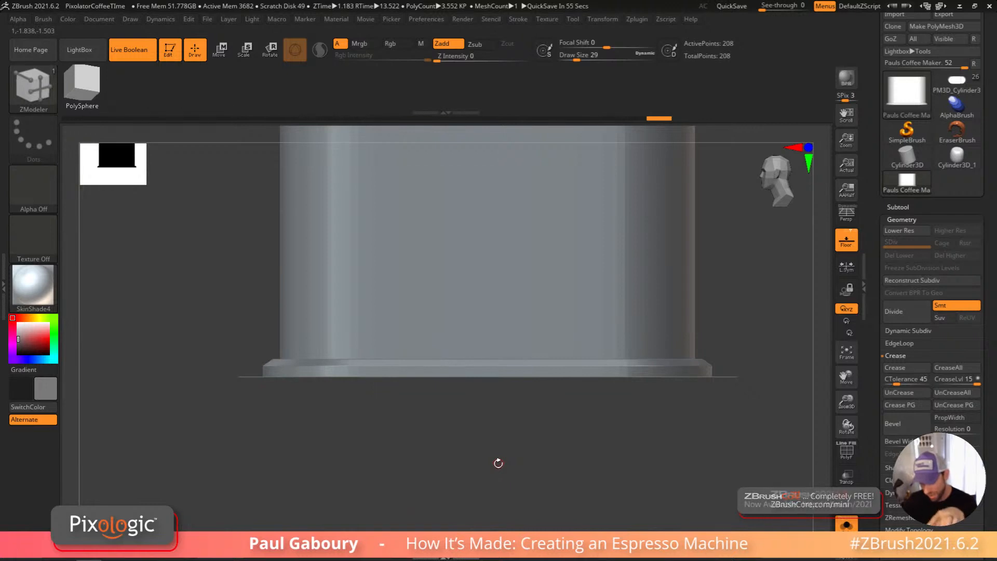
{"action": "mouse_move", "coordinate": [498, 462]}
{"action": "right_mouse_down"}
{"action": "mouse_move", "coordinate": [479, 456]}
{"action": "mouse_move", "coordinate": [534, 457]}
{"action": "mouse_move", "coordinate": [525, 433]}
{"action": "right_mouse_up"}
{"action": "right_click_drag", "start_coordinate": [530, 378], "coordinate": [520, 403], "text": "alt"}
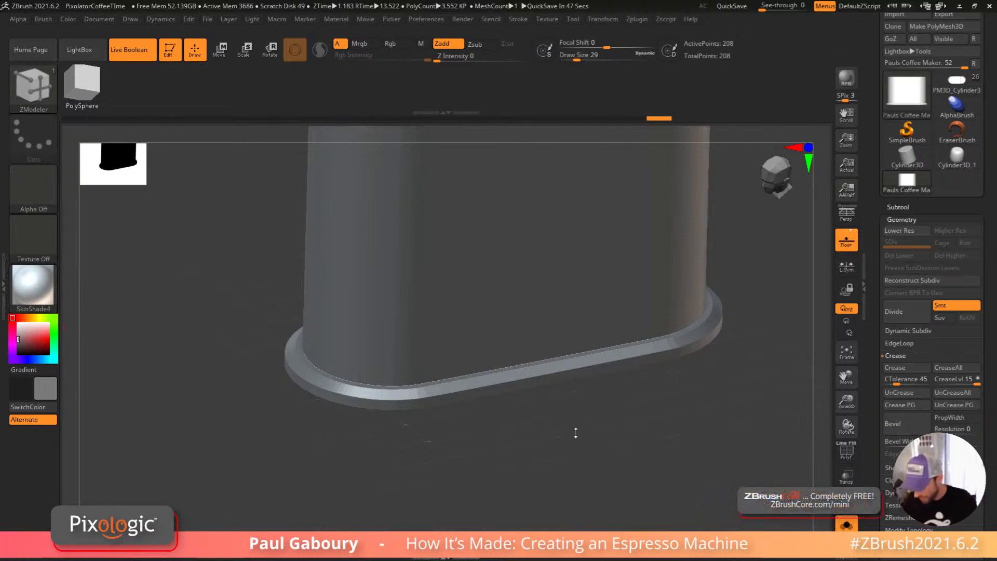
{"action": "left_click_drag", "start_coordinate": [577, 433], "coordinate": [596, 443]}
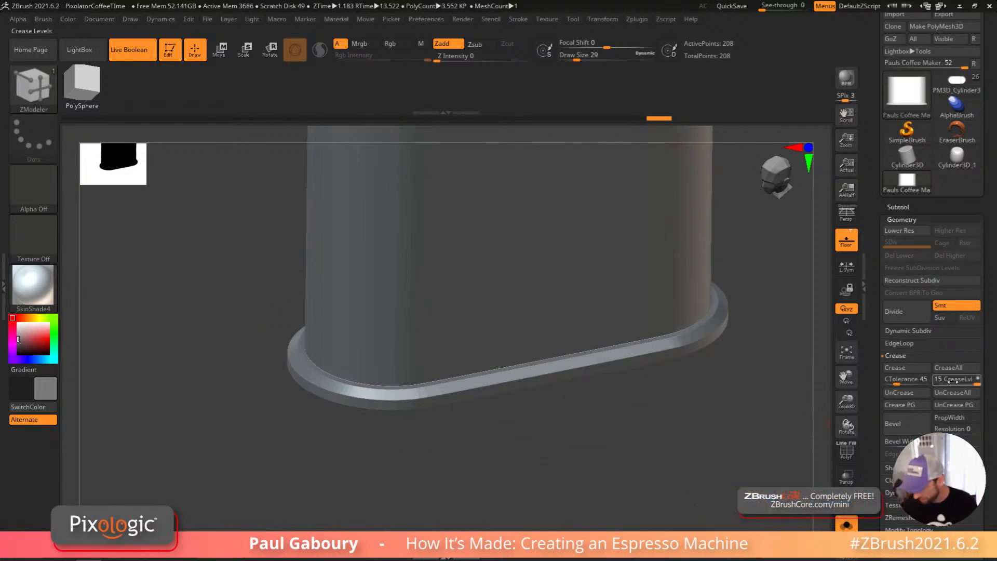
Step: Set the crease level to 2
{"action": "key", "text": "shift"}
{"action": "key", "text": "super+plus"}
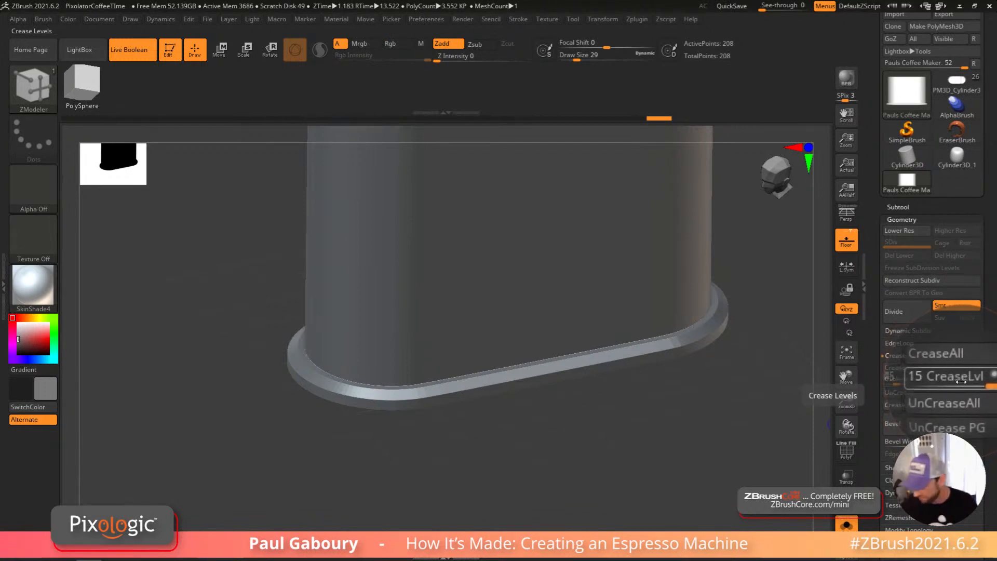
{"action": "left_click", "coordinate": [969, 385]}
{"action": "left_click_drag", "start_coordinate": [969, 384], "coordinate": [941, 383]}
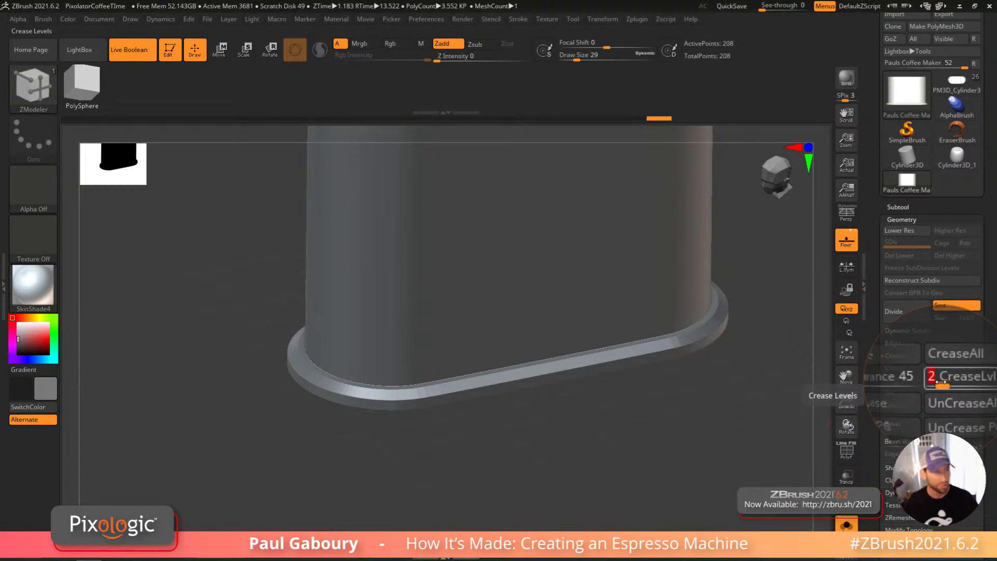
{"action": "key", "text": "shift"}
Step: Raise the smooth subdivision level in the Dynamic Subdiv settings and check the softened edges against the crease level
{"action": "left_click", "coordinate": [914, 336]}
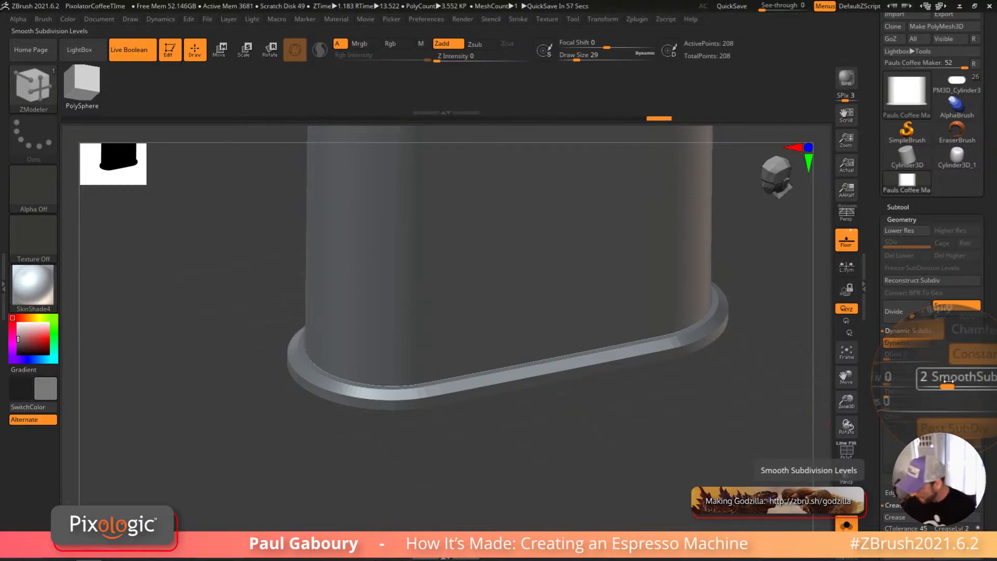
{"action": "left_click_drag", "start_coordinate": [948, 381], "coordinate": [959, 384]}
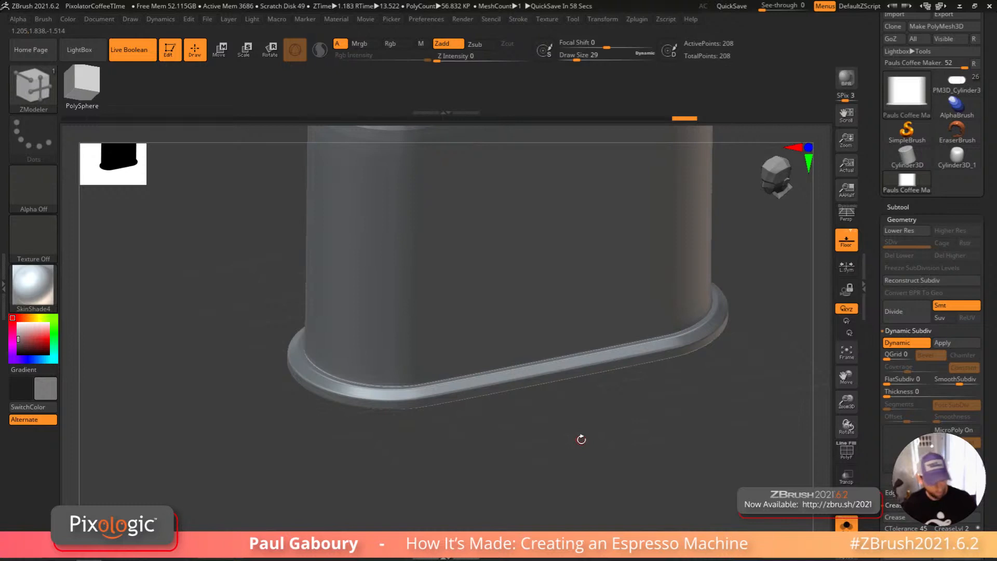
{"action": "right_click_drag", "start_coordinate": [641, 445], "coordinate": [601, 444], "text": "ctrl"}
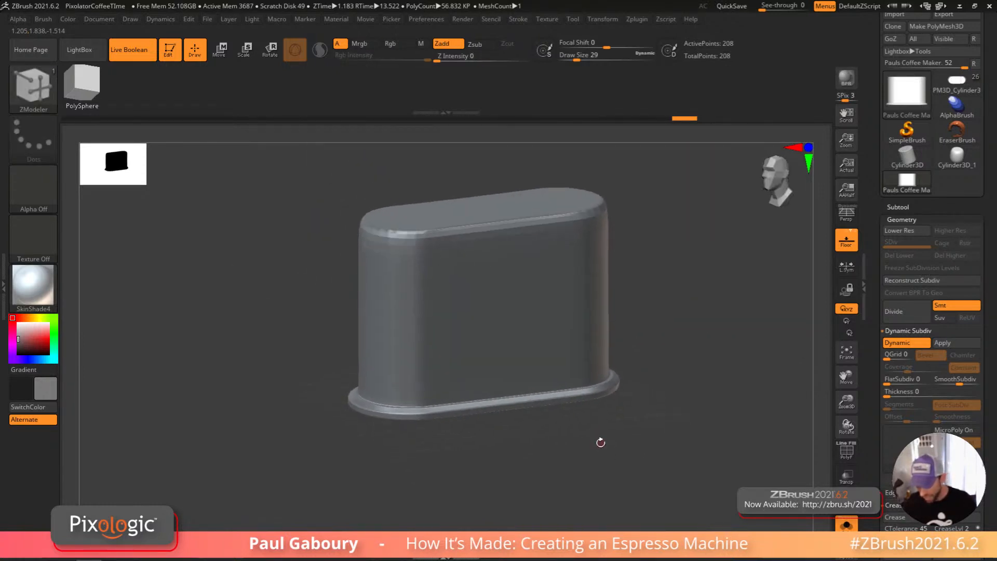
{"action": "scroll", "coordinate": [932, 312], "scroll_direction": "down", "scroll_amount": 3}
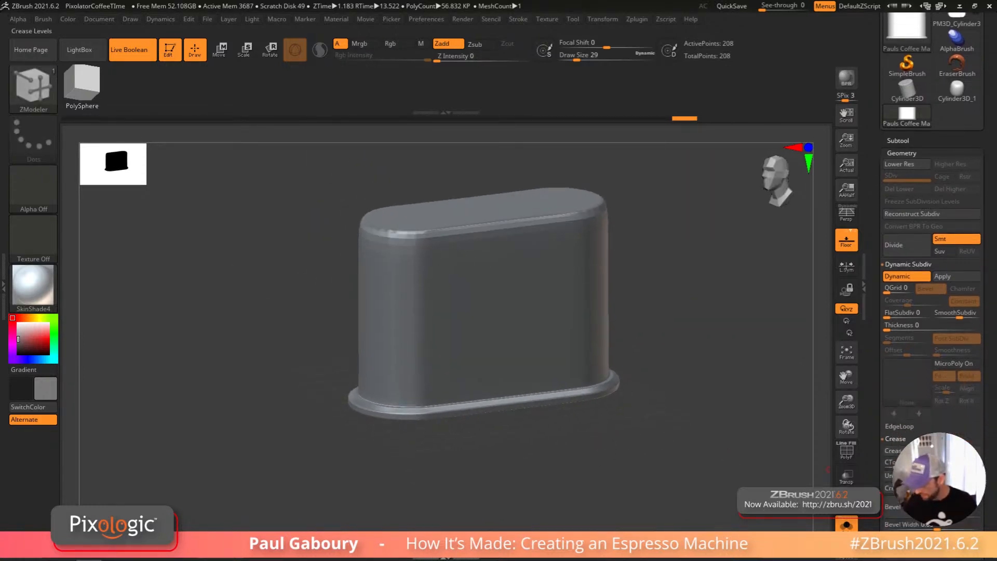
{"action": "scroll", "coordinate": [986, 454], "scroll_direction": "down", "scroll_amount": 5}
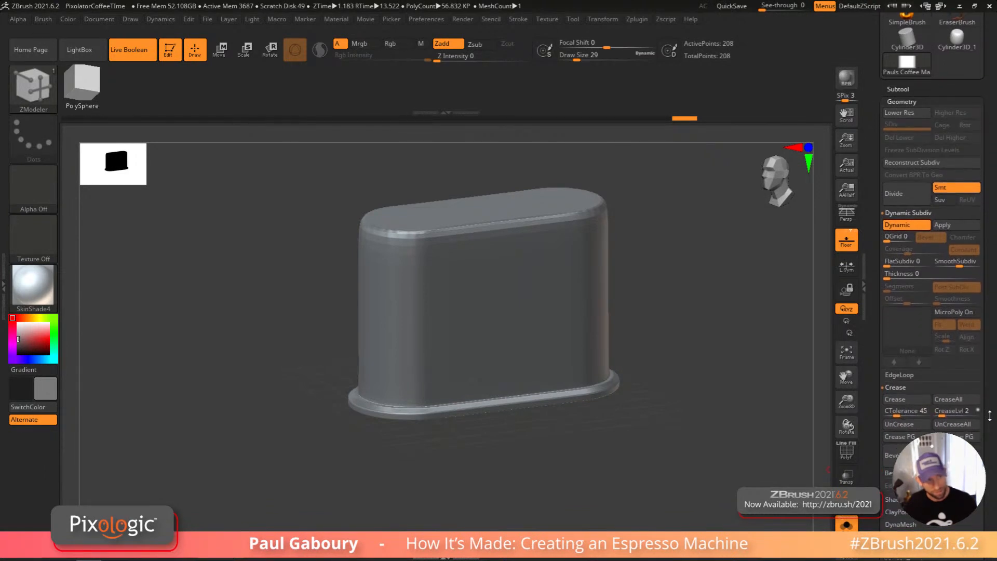
{"action": "scroll", "coordinate": [988, 398], "scroll_direction": "down", "scroll_amount": 1}
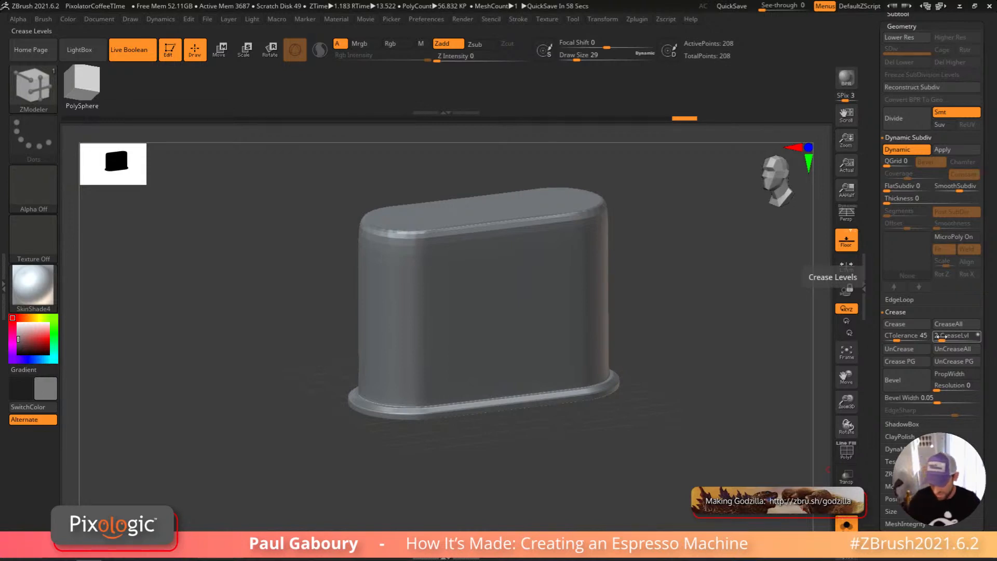
{"action": "left_click_drag", "start_coordinate": [401, 235], "coordinate": [392, 317]}
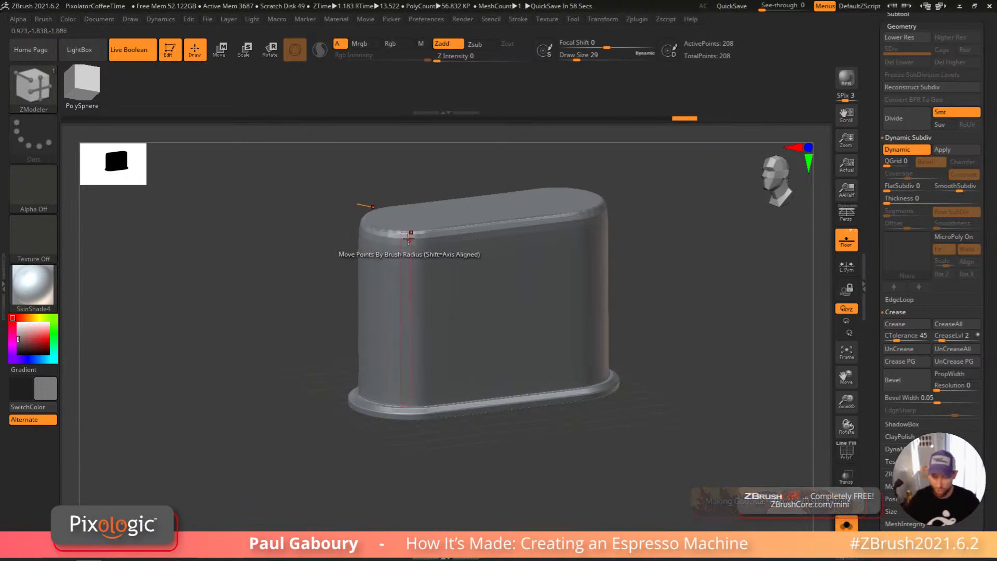
Step: Compare the body's topology with dynamic subdivision off and on in the polyframe display
{"action": "key", "text": "shift+f"}
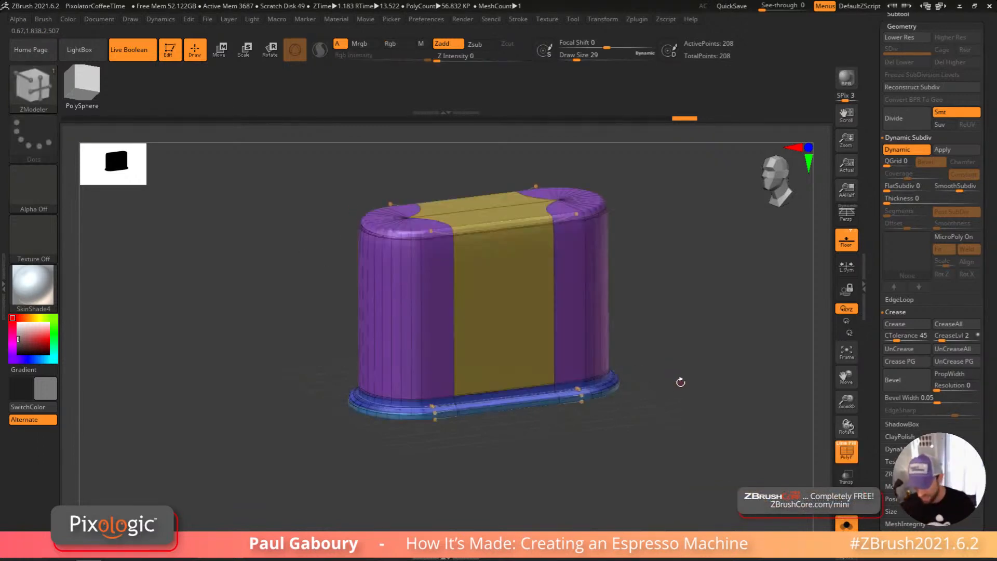
{"action": "left_click_drag", "start_coordinate": [680, 373], "coordinate": [680, 399]}
{"action": "key", "text": "shift+d"}
{"action": "key", "text": "b"}
{"action": "key", "text": "z"}
{"action": "key", "text": "m"}
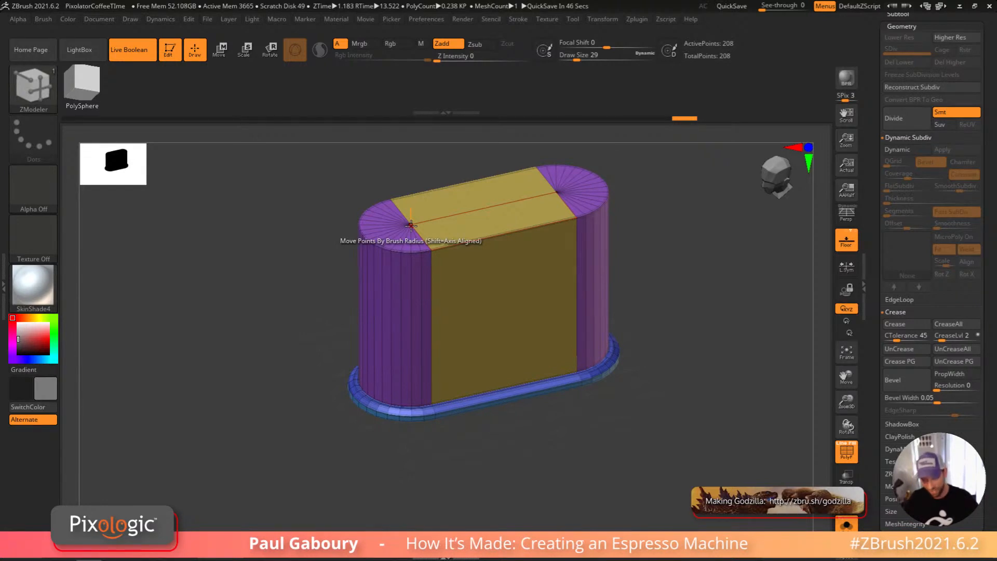
{"action": "key", "text": "d"}
{"action": "key", "text": "shift"}
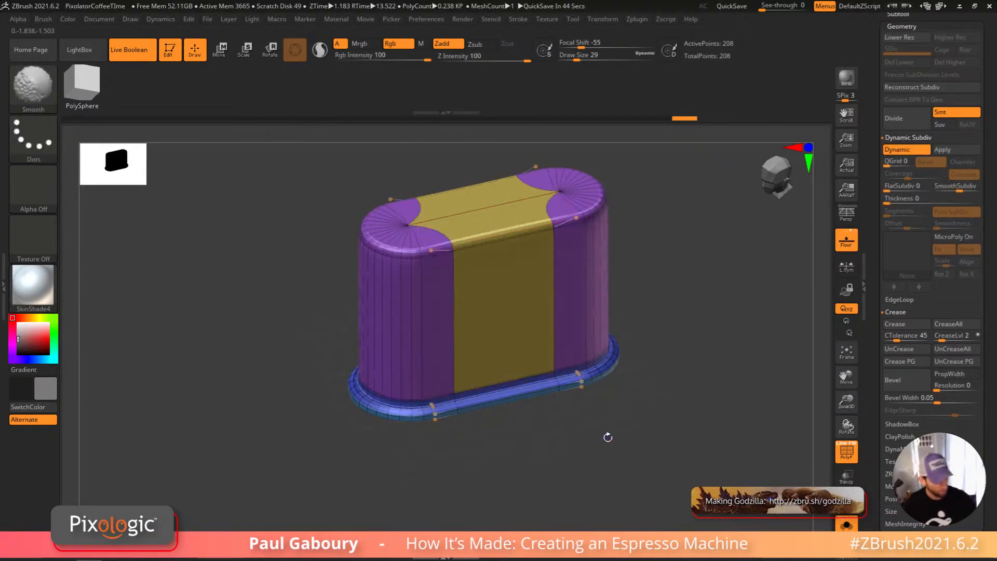
{"action": "key", "text": "shift+f"}
{"action": "key", "text": "b"}
{"action": "key", "text": "z"}
{"action": "key", "text": "m"}
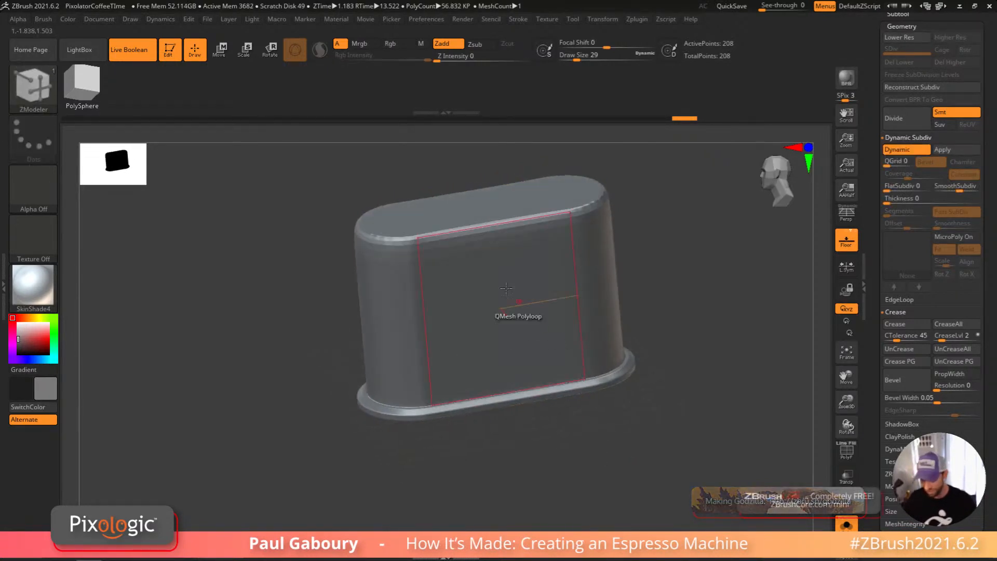
Step: Switch to the finished PM3D_Cylinder3D_2 model, examine its upper panel seams up close, and return to the coffee maker model
{"action": "left_click_drag", "start_coordinate": [988, 275], "coordinate": [988, 525]}
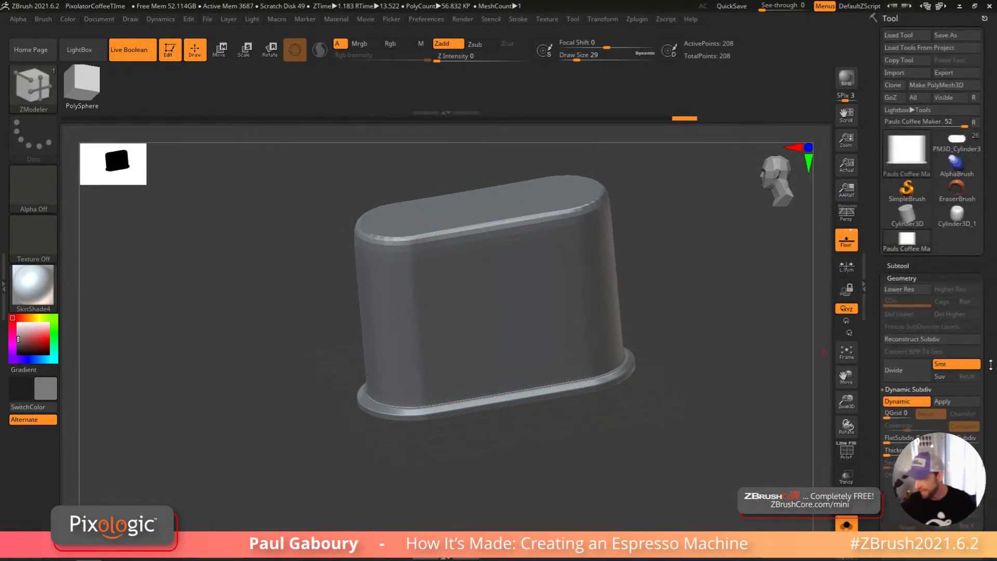
{"action": "left_click", "coordinate": [957, 142]}
{"action": "mouse_move", "coordinate": [344, 291]}
{"action": "right_mouse_down"}
{"action": "mouse_move", "coordinate": [366, 282]}
{"action": "mouse_move", "coordinate": [442, 289]}
{"action": "right_mouse_up"}
{"action": "mouse_move", "coordinate": [478, 257]}
{"action": "right_mouse_down"}
{"action": "mouse_move", "coordinate": [465, 217]}
{"action": "mouse_move", "coordinate": [479, 219]}
{"action": "right_mouse_up"}
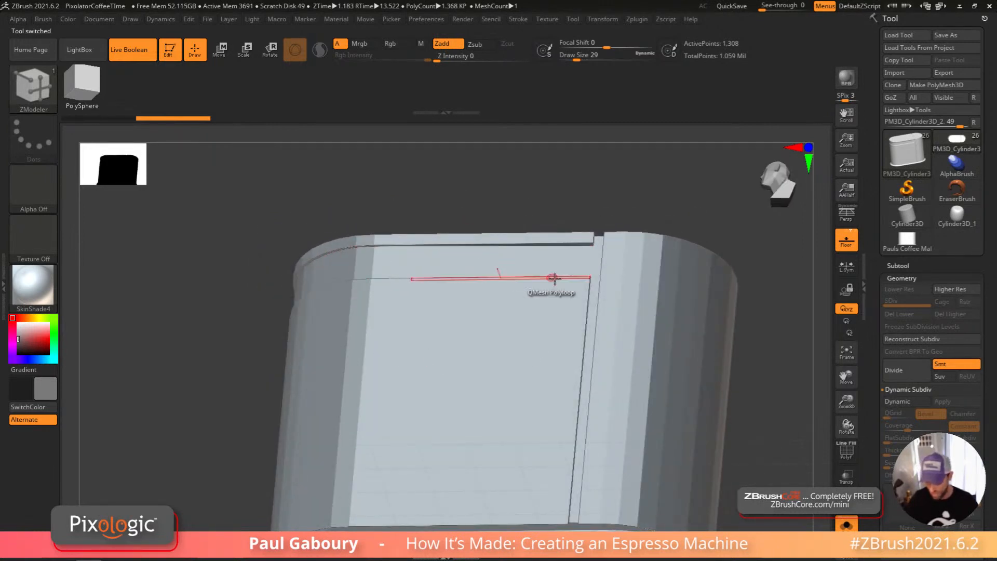
{"action": "mouse_move", "coordinate": [588, 468]}
{"action": "right_mouse_down", "text": "alt"}
{"action": "mouse_move", "coordinate": [563, 358]}
{"action": "mouse_move", "coordinate": [579, 457]}
{"action": "mouse_move", "coordinate": [578, 445]}
{"action": "mouse_move", "coordinate": [607, 422]}
{"action": "mouse_move", "coordinate": [605, 400]}
{"action": "mouse_move", "coordinate": [617, 433]}
{"action": "mouse_move", "coordinate": [610, 410]}
{"action": "mouse_move", "coordinate": [620, 364]}
{"action": "mouse_move", "coordinate": [657, 385]}
{"action": "right_mouse_up", "text": "alt"}
{"action": "right_click_drag", "start_coordinate": [657, 385], "coordinate": [576, 333], "text": "ctrl"}
{"action": "left_click", "coordinate": [908, 241]}
Step: Turn off dynamic subdivision and insert two horizontal edge loops around the body, one near its top and one just above the base rim
{"action": "mouse_move", "coordinate": [670, 457]}
{"action": "right_mouse_down", "text": "ctrl"}
{"action": "mouse_move", "coordinate": [585, 458]}
{"action": "mouse_move", "coordinate": [583, 429]}
{"action": "mouse_move", "coordinate": [562, 422]}
{"action": "mouse_move", "coordinate": [568, 464]}
{"action": "right_mouse_up", "text": "ctrl"}
{"action": "key", "text": "shift+f"}
{"action": "key", "text": "shift+d"}
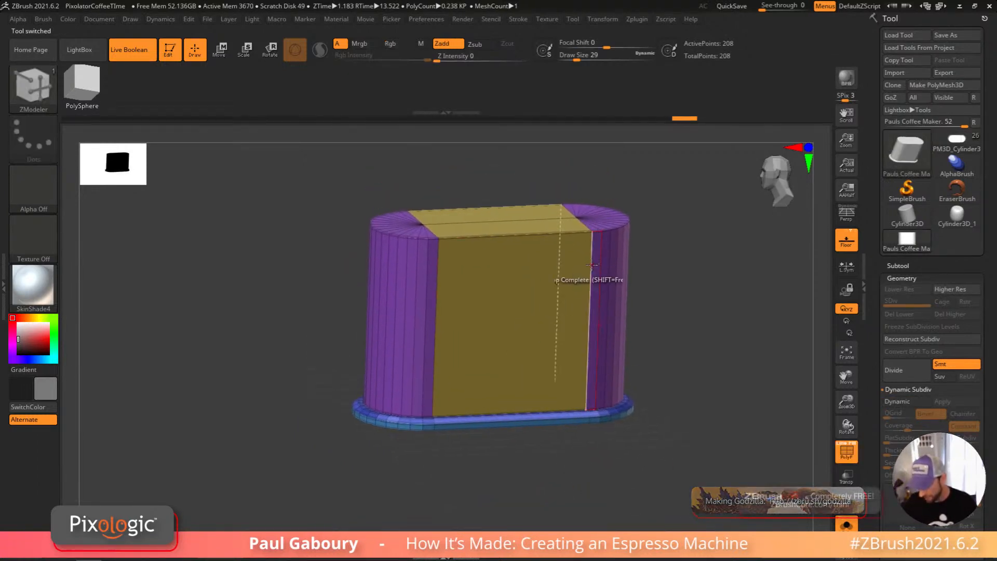
{"action": "key", "text": "space"}
{"action": "left_click", "coordinate": [579, 237]}
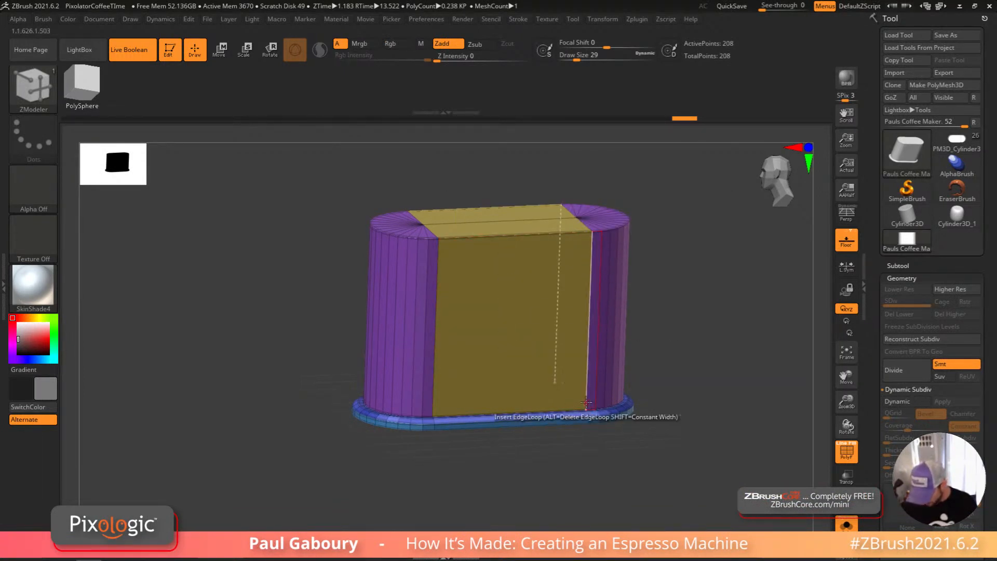
{"action": "left_click", "coordinate": [587, 348]}
{"action": "left_click_drag", "start_coordinate": [587, 348], "coordinate": [590, 244]}
{"action": "left_click_drag", "start_coordinate": [587, 366], "coordinate": [587, 407]}
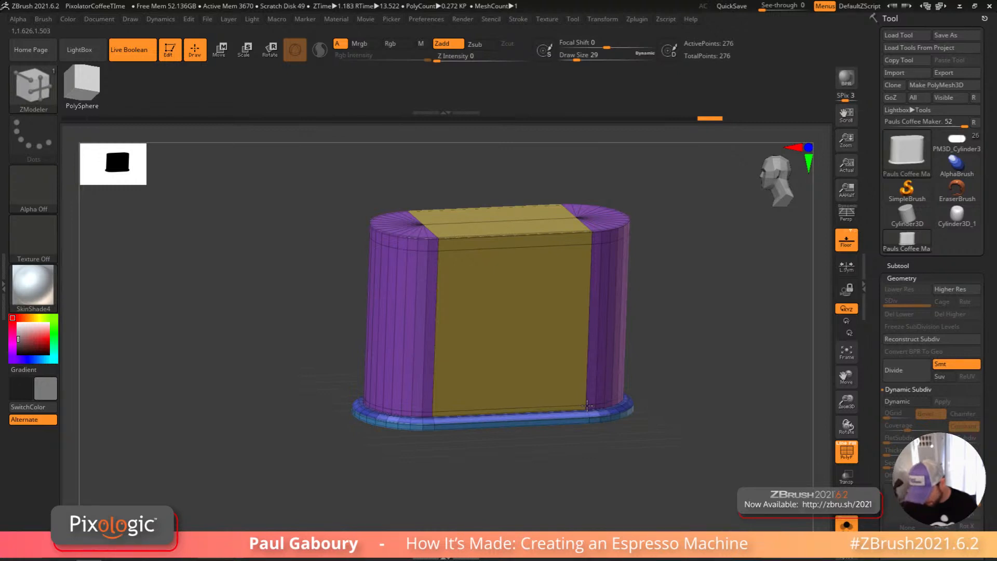
Step: Insert a vertical edge loop around the body near one end of the flat side panel
{"action": "left_click_drag", "start_coordinate": [632, 454], "coordinate": [602, 437], "text": "shift"}
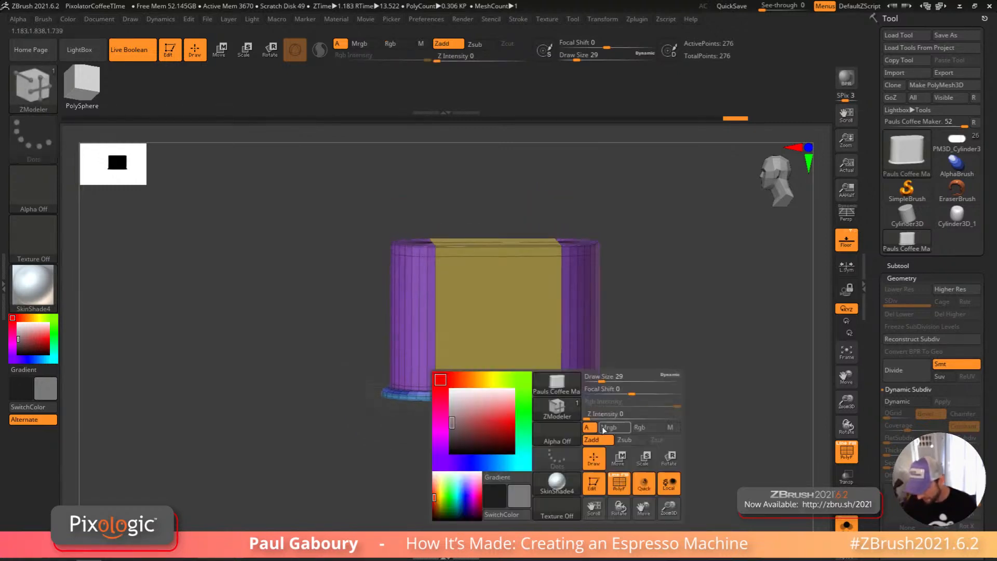
{"action": "left_click_drag", "start_coordinate": [574, 345], "coordinate": [679, 300], "text": "shift"}
{"action": "left_click_drag", "start_coordinate": [525, 383], "coordinate": [551, 386]}
{"action": "left_click_drag", "start_coordinate": [564, 431], "coordinate": [602, 460]}
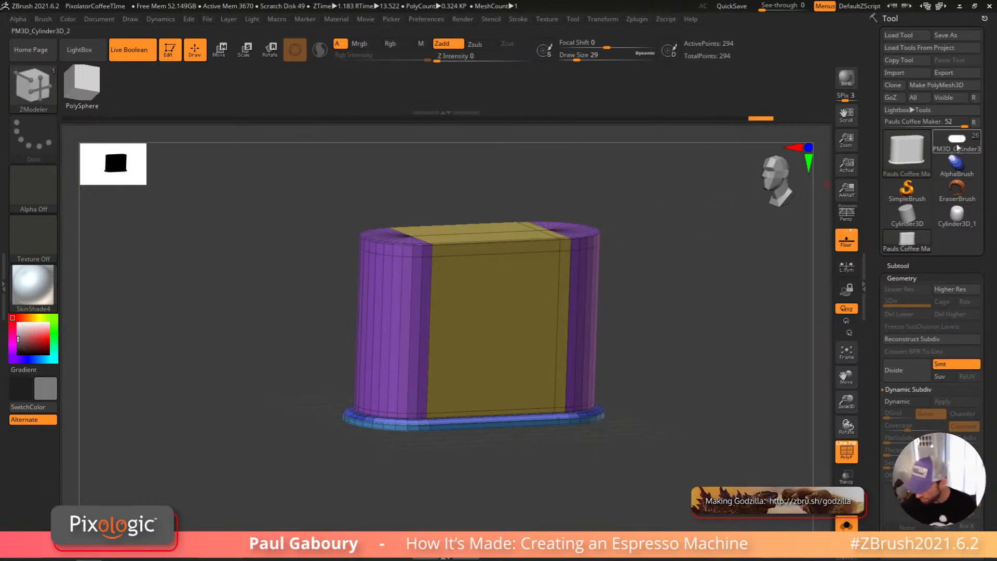
Step: Raise the body's entire flat top into a thin cap using QMesh with the Flat Island target
{"action": "mouse_move", "coordinate": [959, 149]}
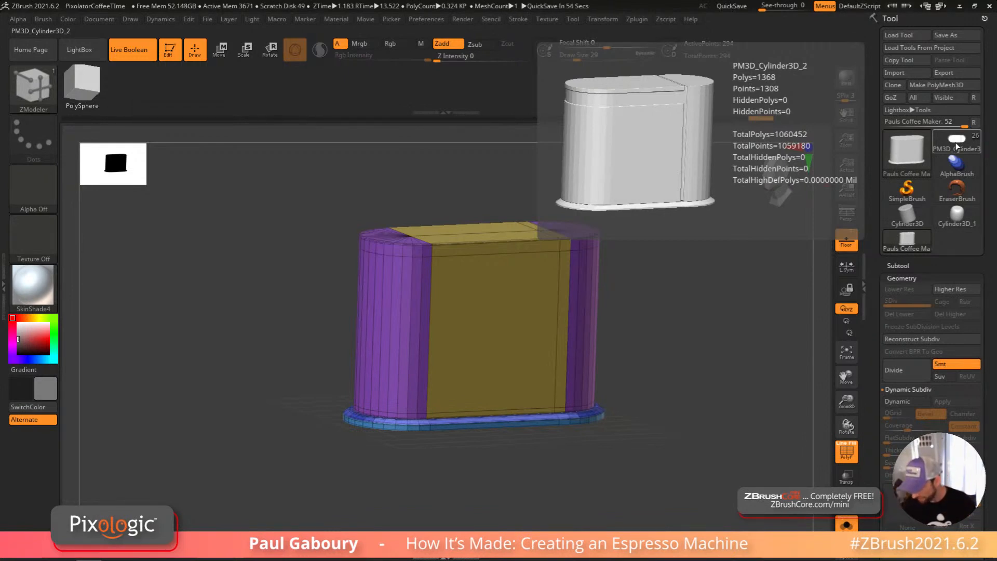
{"action": "left_click_drag", "start_coordinate": [690, 371], "coordinate": [679, 379]}
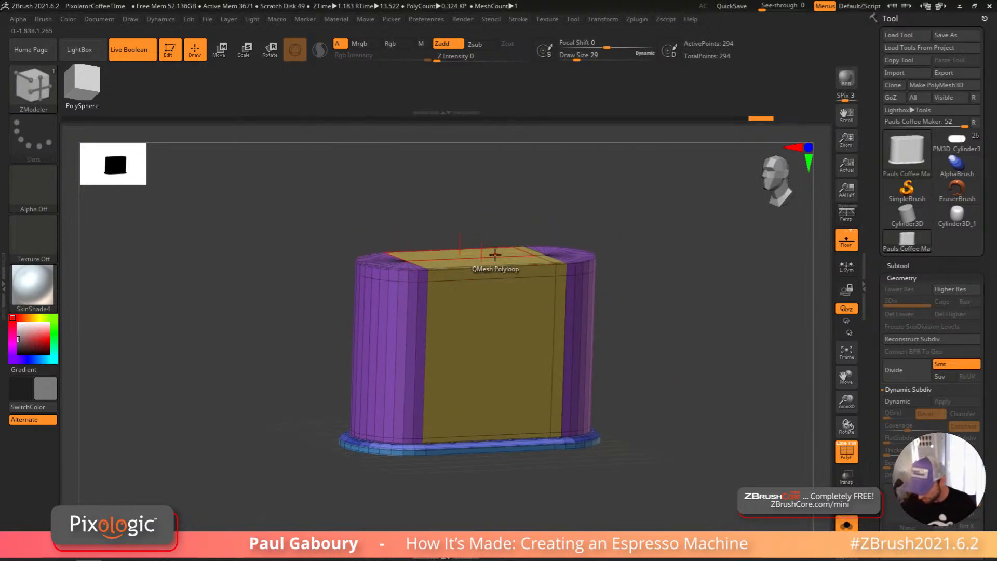
{"action": "key", "text": "space"}
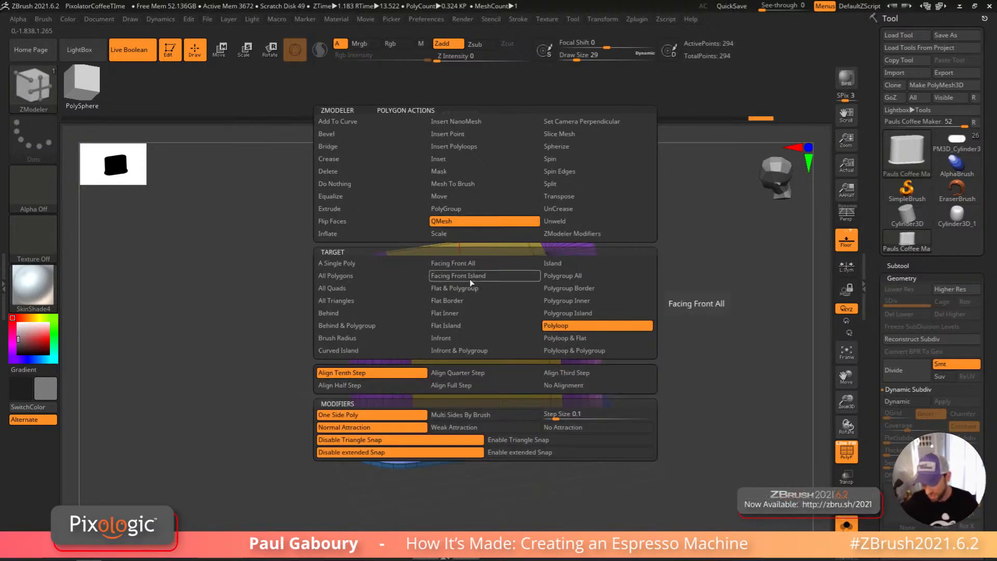
{"action": "left_click", "coordinate": [473, 325]}
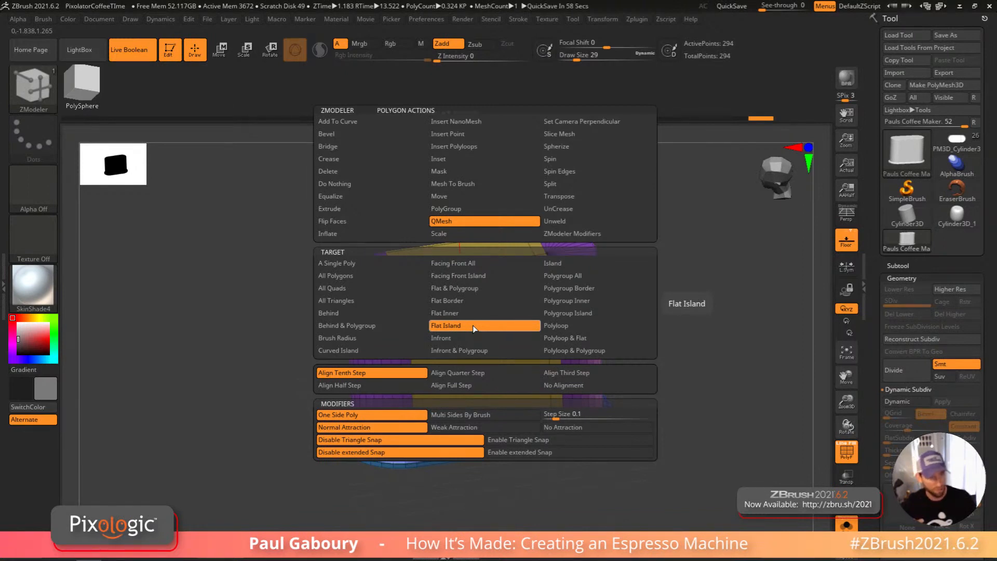
{"action": "key", "text": "space"}
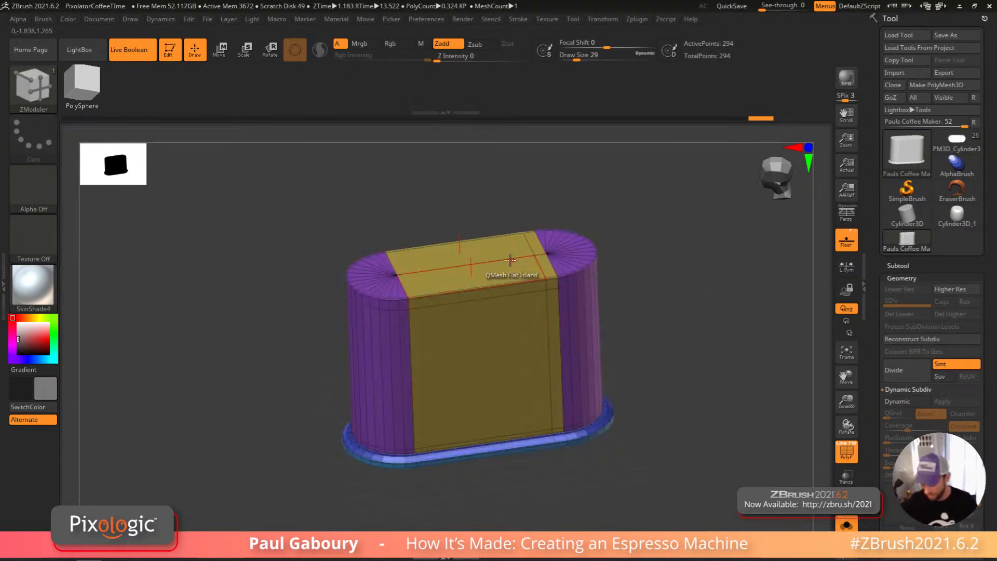
{"action": "left_click_drag", "start_coordinate": [509, 270], "coordinate": [509, 263]}
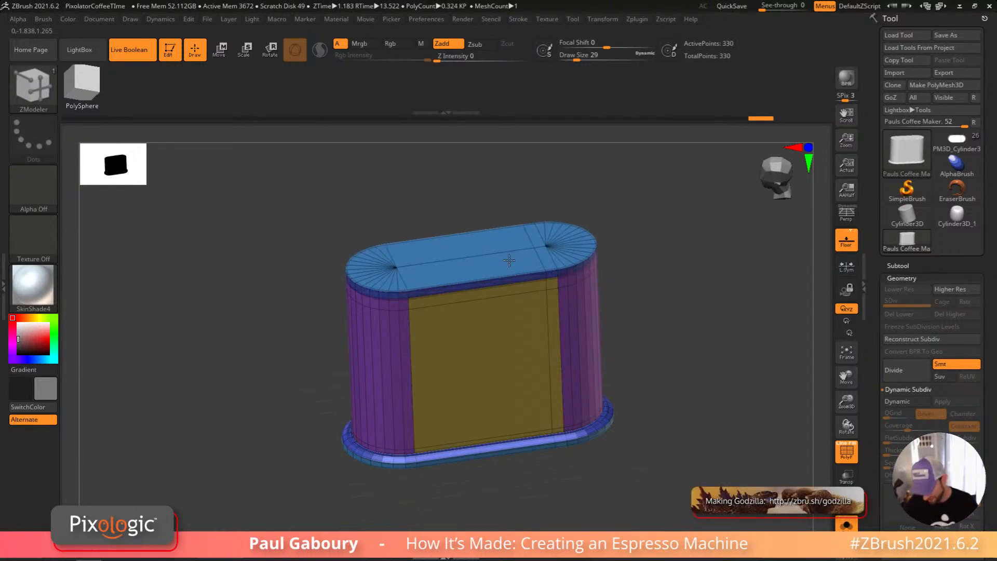
Step: Cycle the raised cap's polygroup assignment until its flat top is red and its thin side band is golden
{"action": "left_click", "coordinate": [509, 260]}
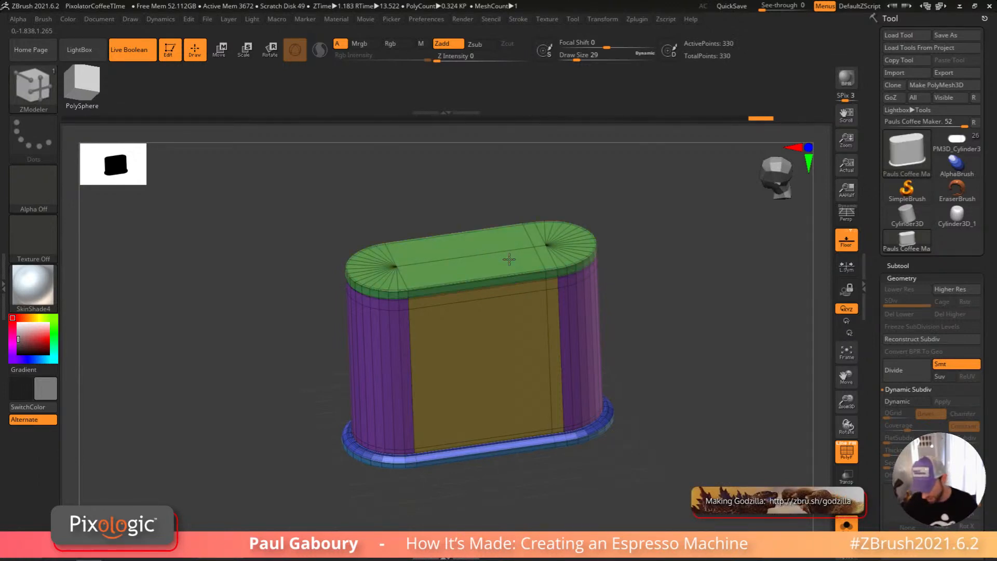
{"action": "left_click", "coordinate": [509, 260]}
{"action": "left_click", "coordinate": [509, 260]}
{"action": "left_click", "coordinate": [509, 260]}
{"action": "left_click", "coordinate": [509, 260]}
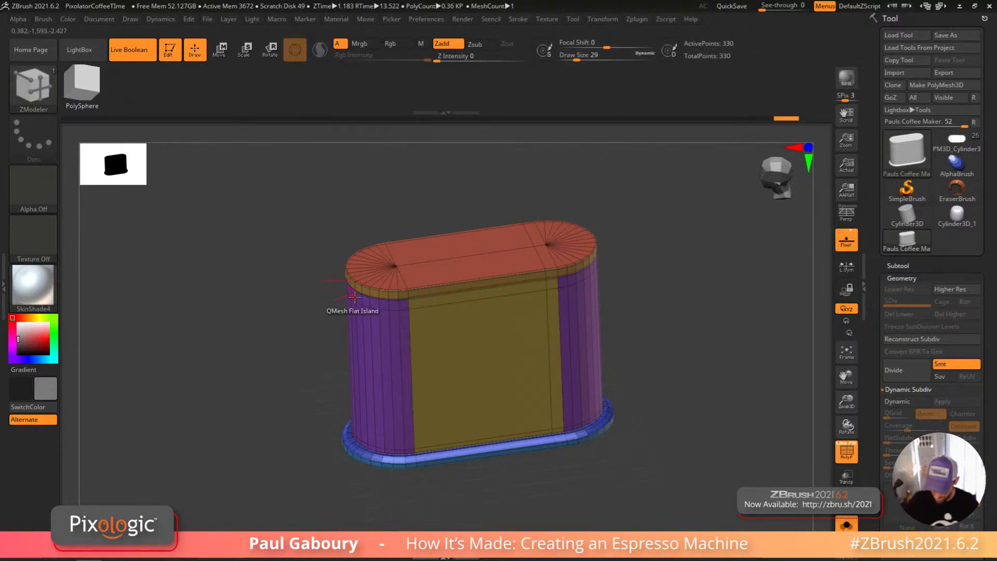
Step: Assign one green polygroup with PolyGroup Polyloop to the band below the cap and the thin loop above the base rim
{"action": "key", "text": "f"}
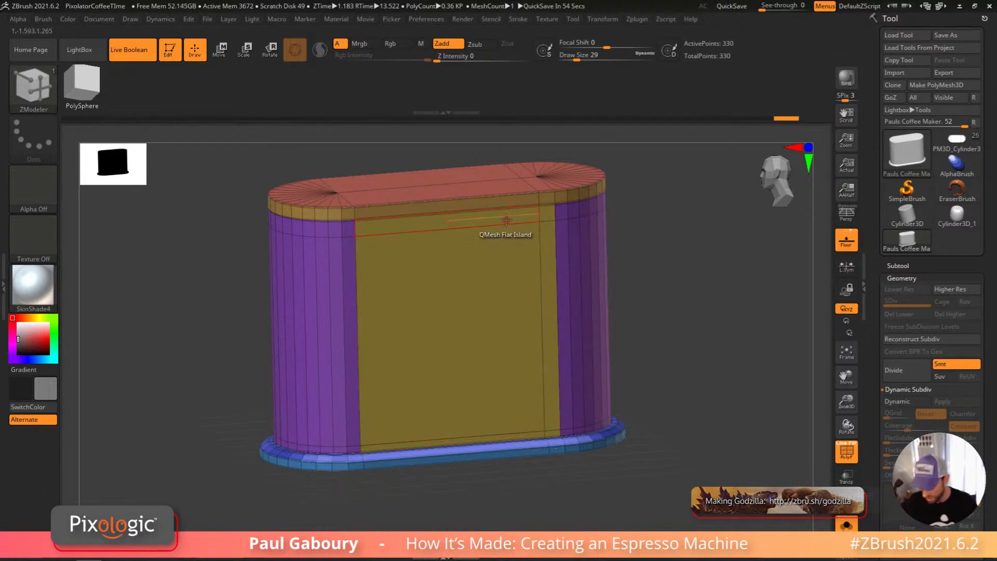
{"action": "key", "text": "space"}
{"action": "left_click", "coordinate": [491, 209]}
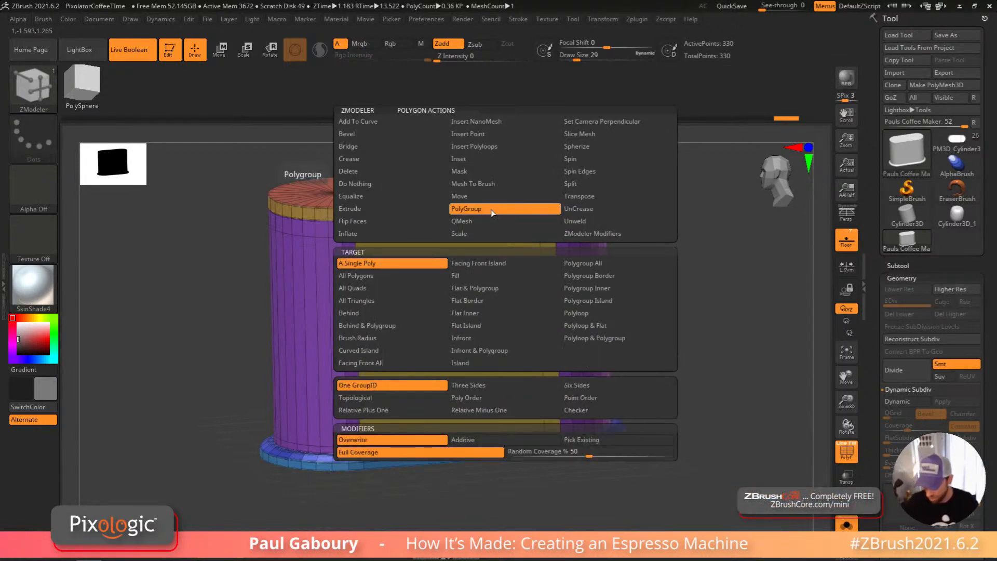
{"action": "left_click", "coordinate": [602, 312]}
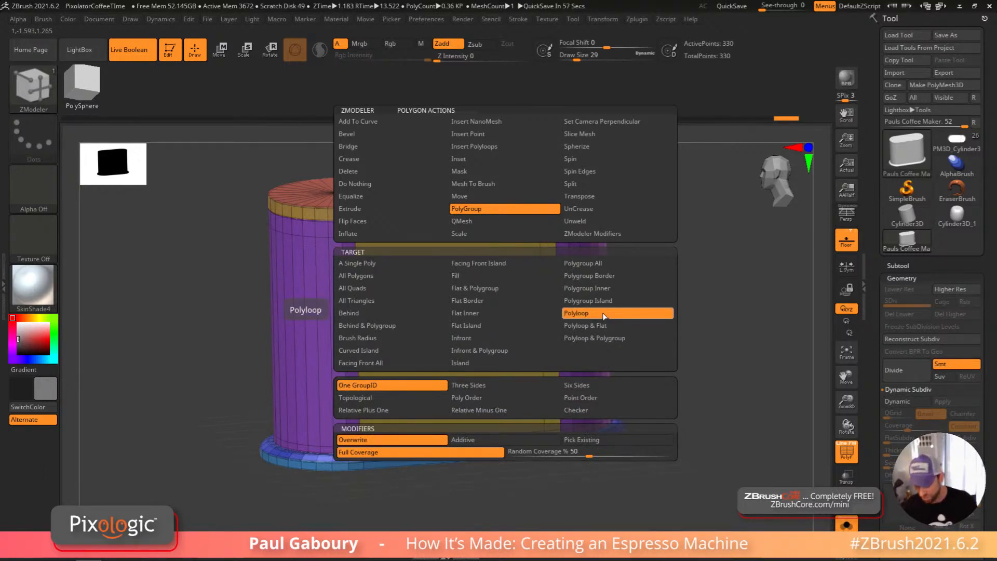
{"action": "key", "text": "space"}
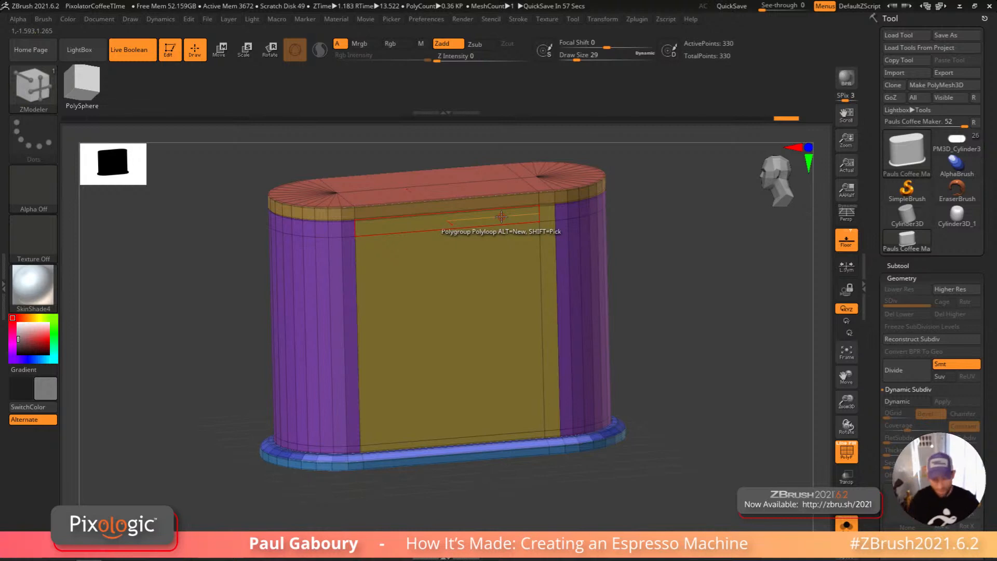
{"action": "left_click", "coordinate": [502, 216]}
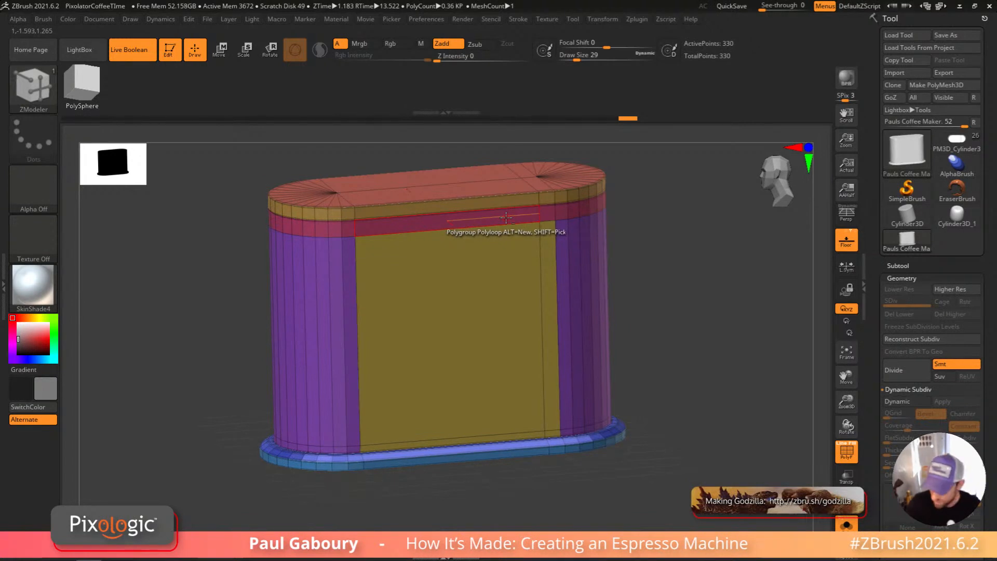
{"action": "key", "text": "ctrl"}
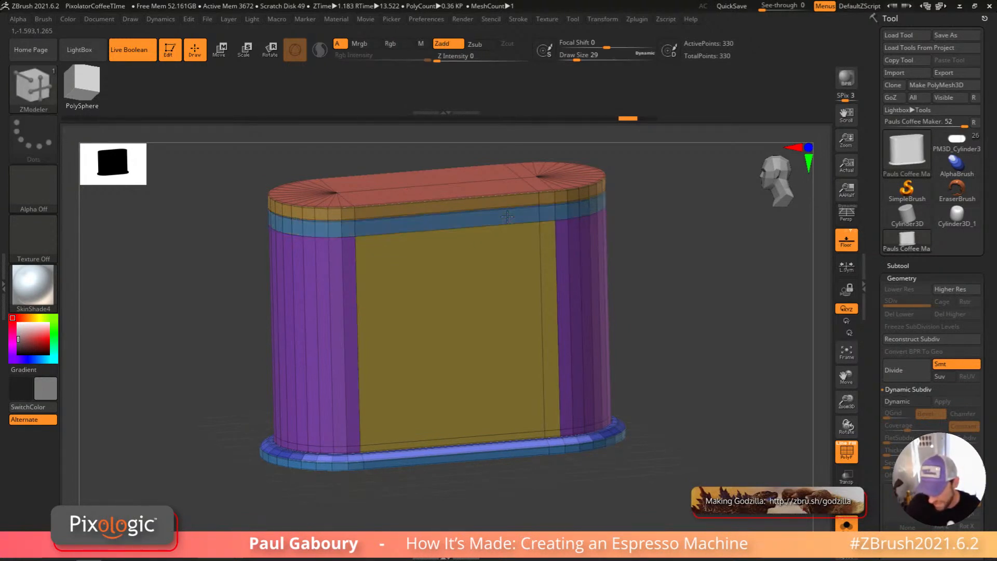
{"action": "left_click", "coordinate": [507, 217]}
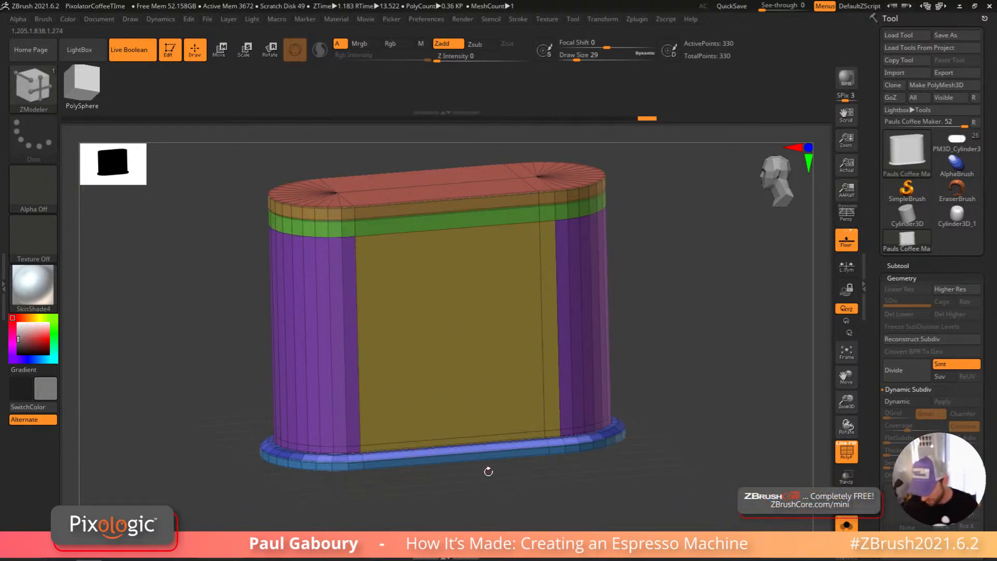
{"action": "left_click", "coordinate": [486, 440]}
{"action": "left_click_drag", "start_coordinate": [585, 477], "coordinate": [548, 466], "text": "alt"}
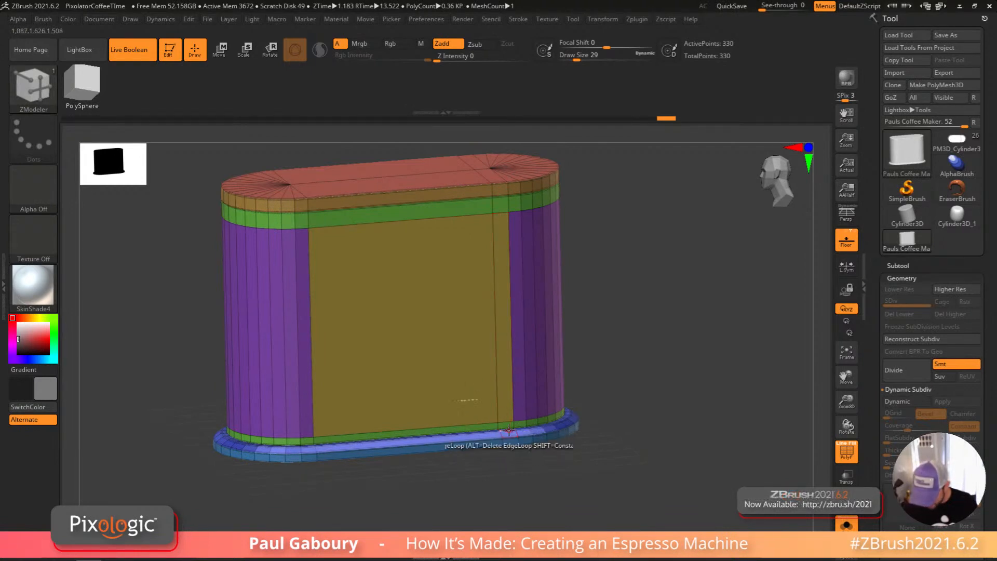
Step: Try adding the narrow vertical strip and its continuation across the cap to the green polygroup
{"action": "left_click", "coordinate": [504, 362]}
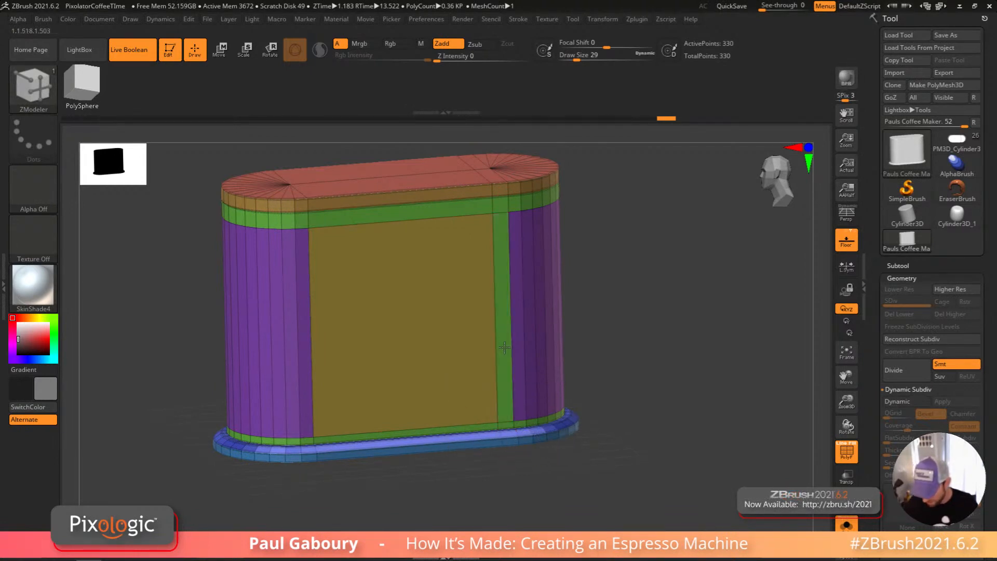
{"action": "left_click", "coordinate": [497, 182]}
{"action": "left_click_drag", "start_coordinate": [618, 416], "coordinate": [633, 401]}
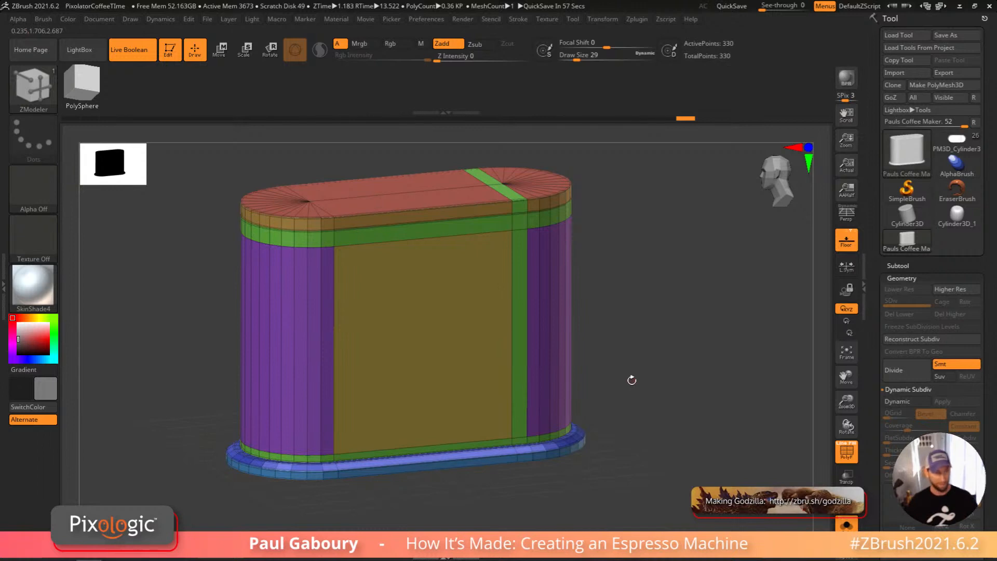
{"action": "key", "text": "ctrl+z"}
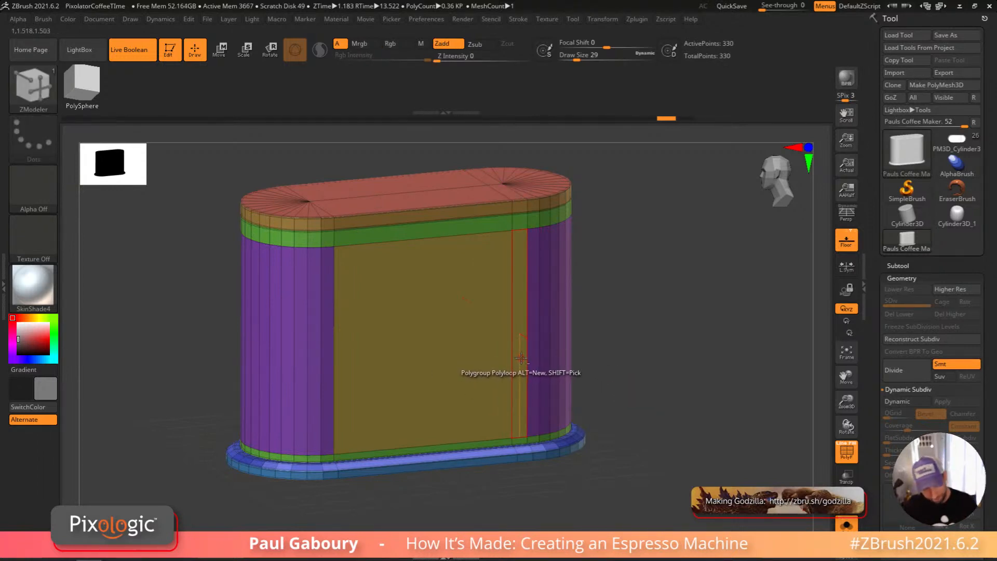
Step: Try the polyloop polygroup assignment on the narrow vertical strip and on the neighbouring strip of the curved end
{"action": "left_click", "coordinate": [520, 358]}
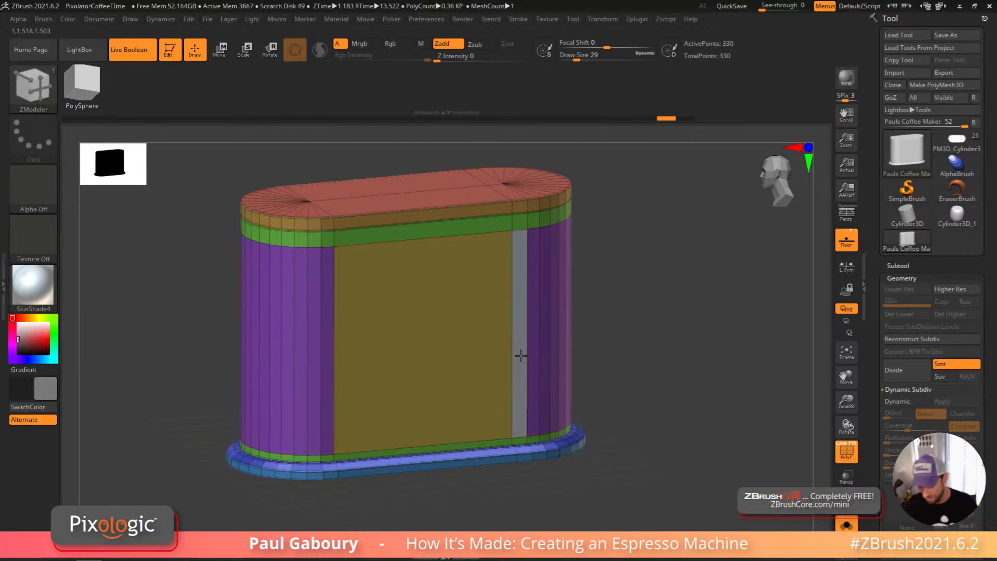
{"action": "left_click", "coordinate": [521, 355]}
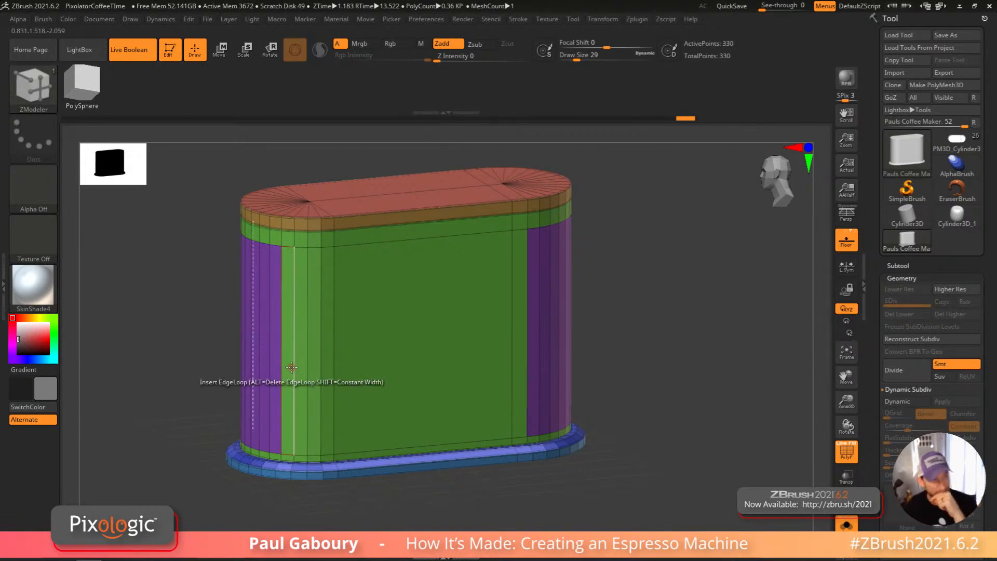
{"action": "key", "text": "b"}
{"action": "key", "text": "z"}
{"action": "key", "text": "m"}
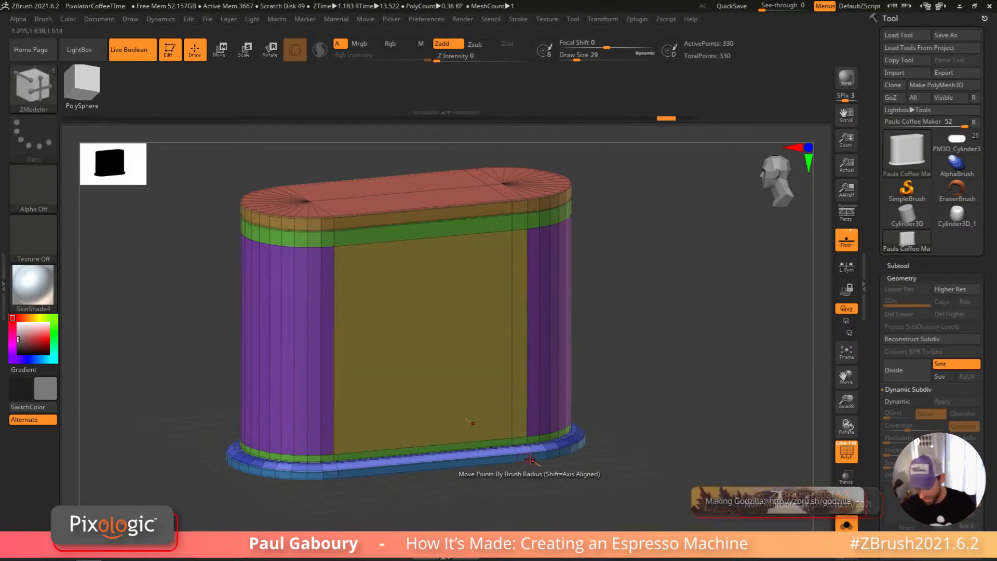
{"action": "left_click", "coordinate": [535, 331]}
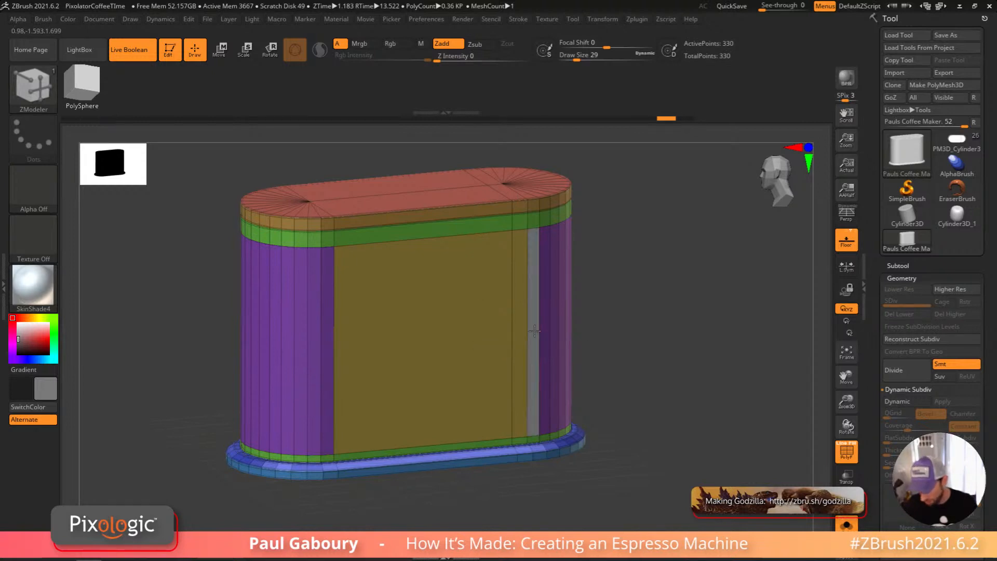
{"action": "left_click", "coordinate": [534, 330], "text": "alt"}
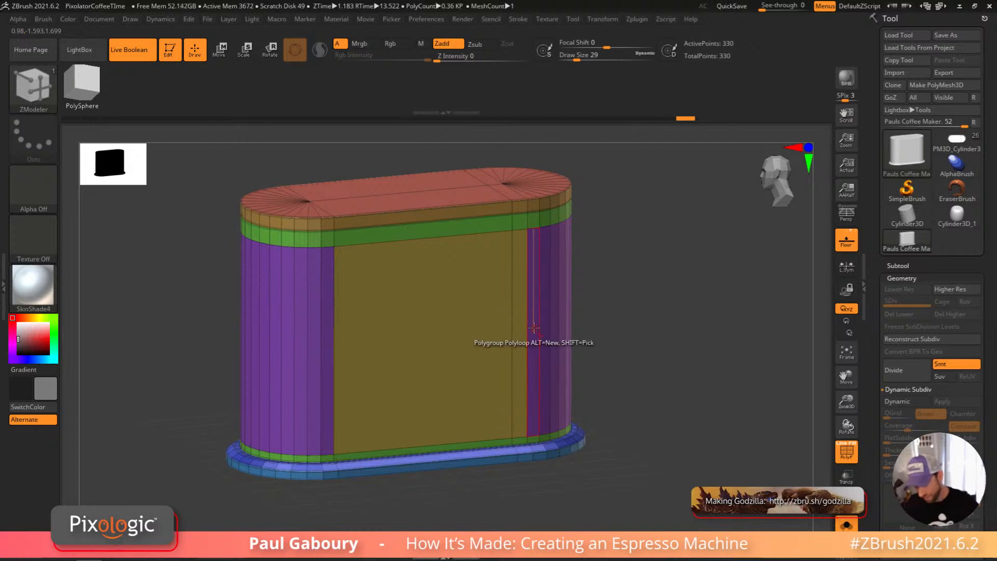
Step: Try giving the narrow vertical strip and flat side panel the curved ends' purple polygroup, and test the band below the cap
{"action": "left_click", "coordinate": [520, 351]}
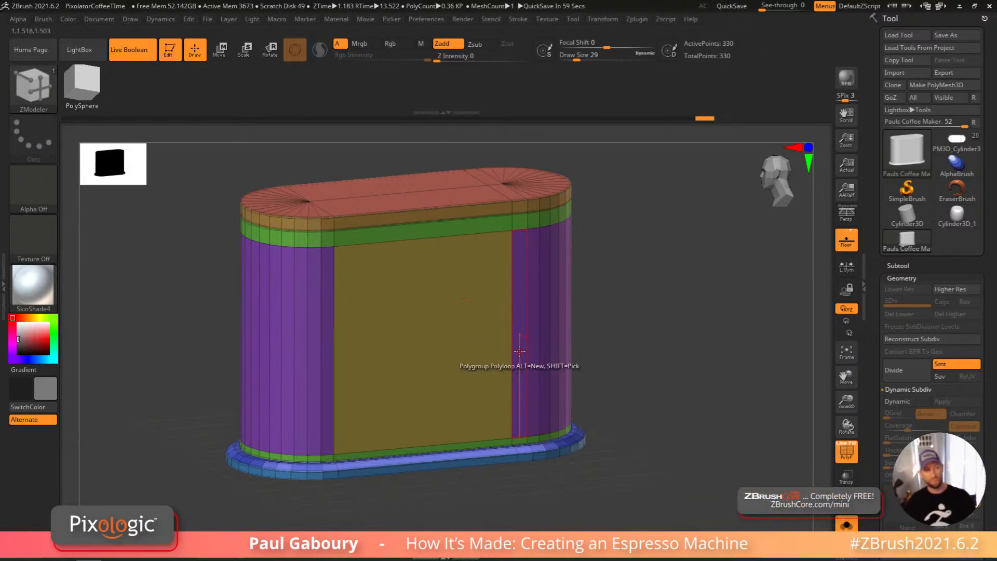
{"action": "left_click", "coordinate": [462, 360]}
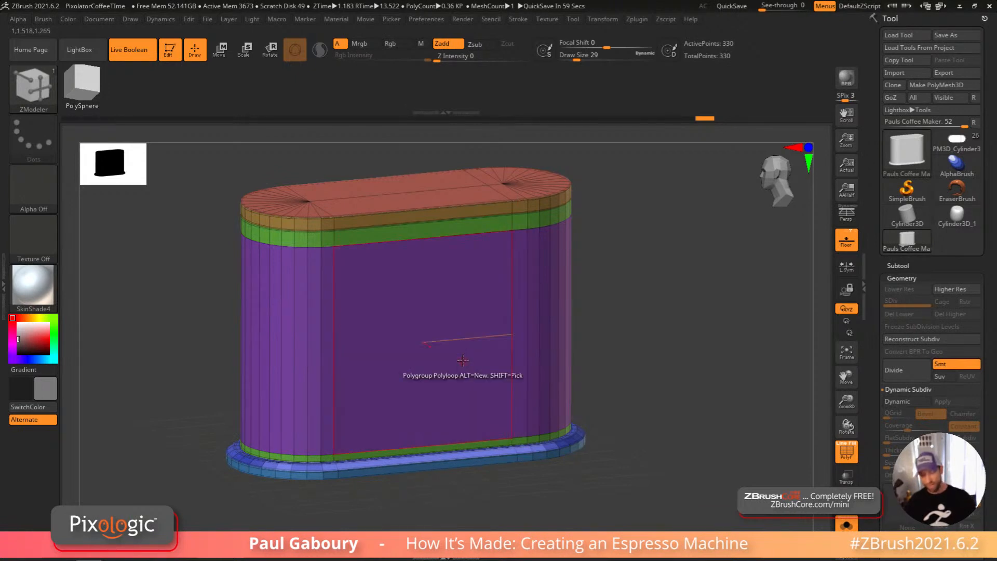
{"action": "key", "text": "ctrl"}
{"action": "key", "text": "ctrl+z"}
{"action": "key", "text": "ctrl+z"}
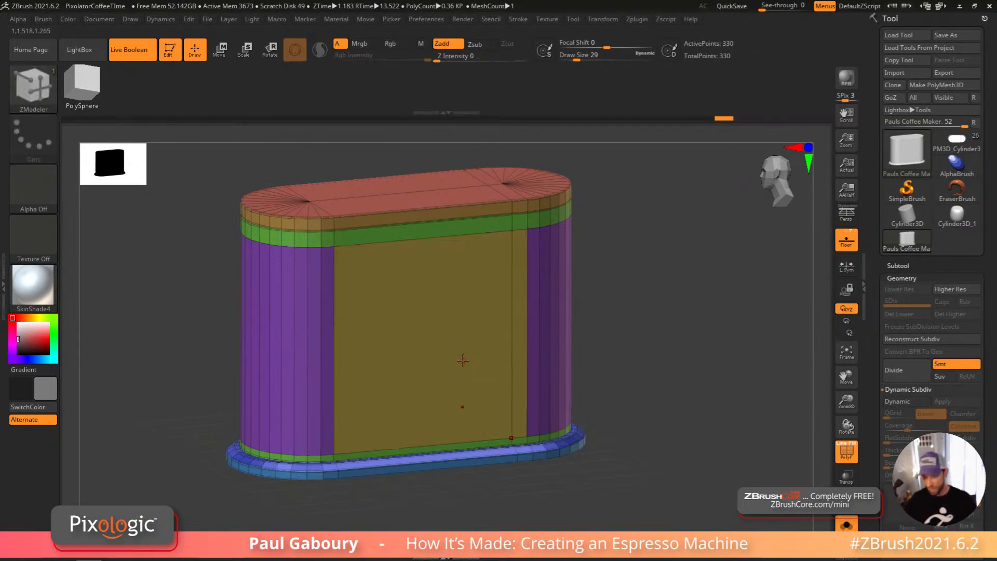
{"action": "left_click", "coordinate": [438, 229]}
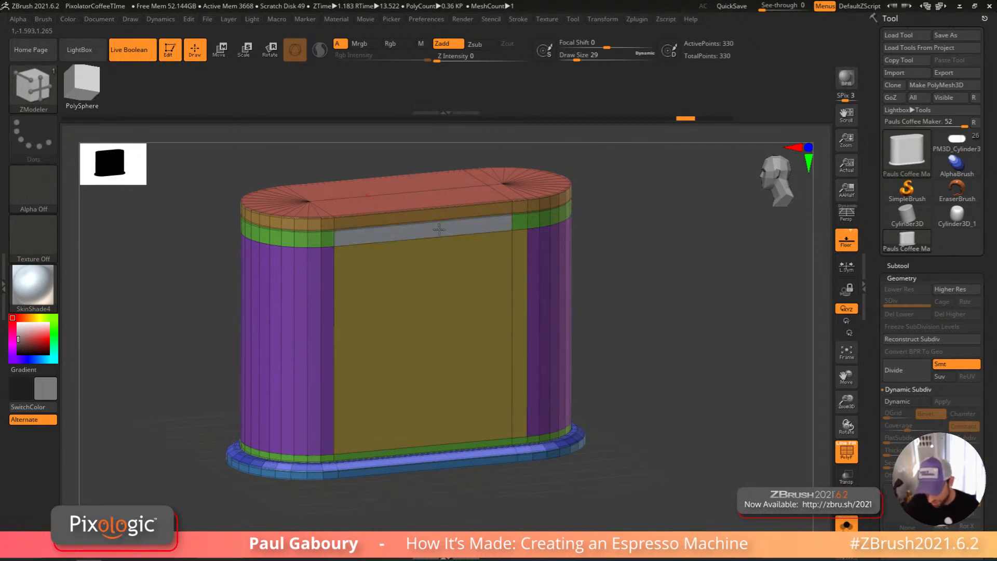
{"action": "left_click", "coordinate": [439, 230]}
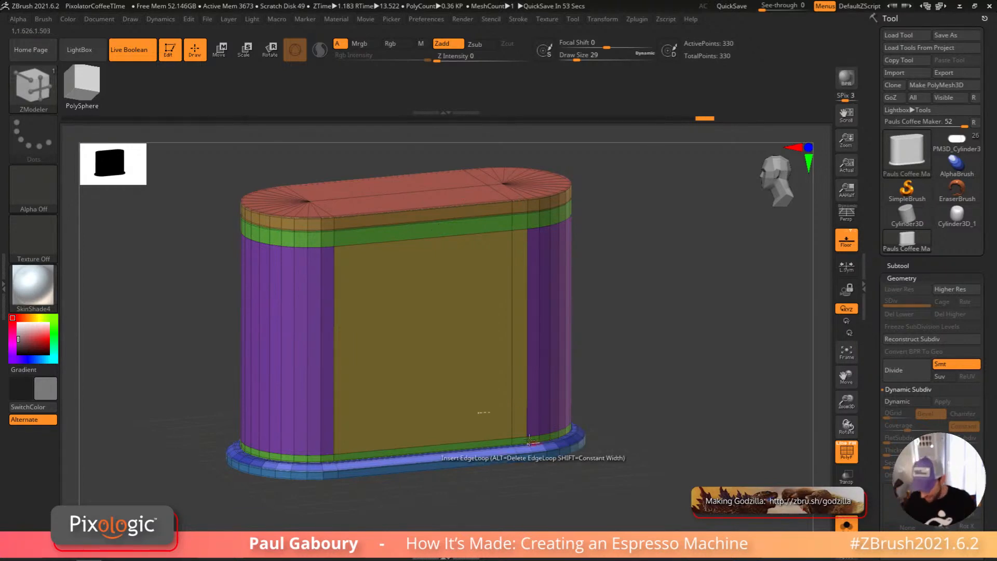
Step: Assign the green polygroup to the narrow vertical strip loop and the strip crossing the cap
{"action": "left_click", "coordinate": [519, 333]}
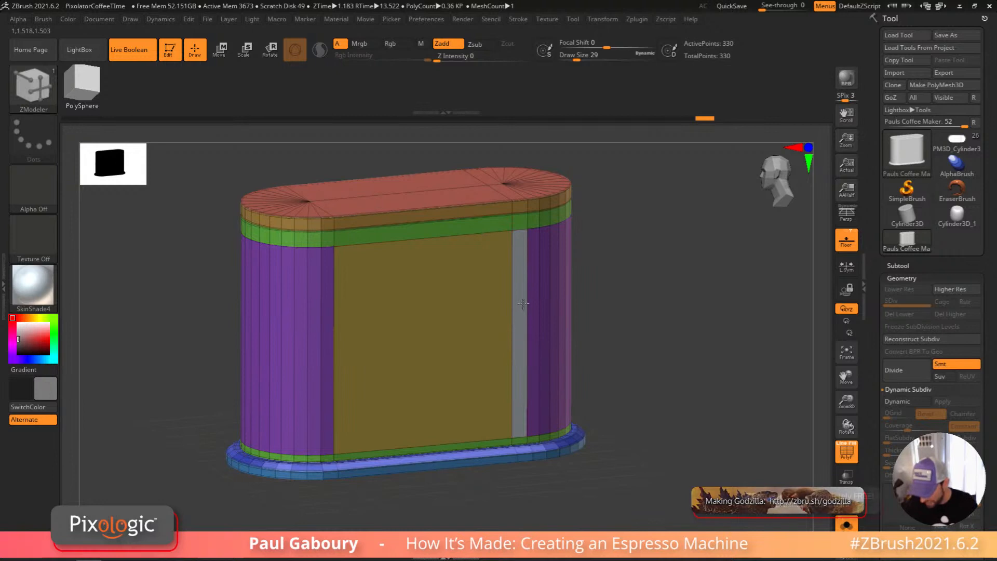
{"action": "left_click", "coordinate": [517, 199]}
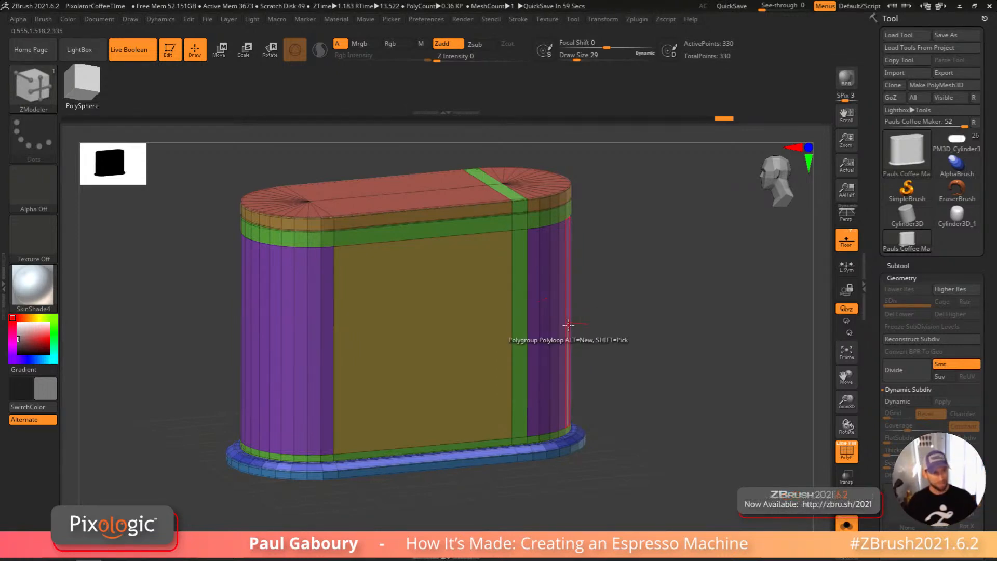
{"action": "left_click_drag", "start_coordinate": [615, 367], "coordinate": [640, 394]}
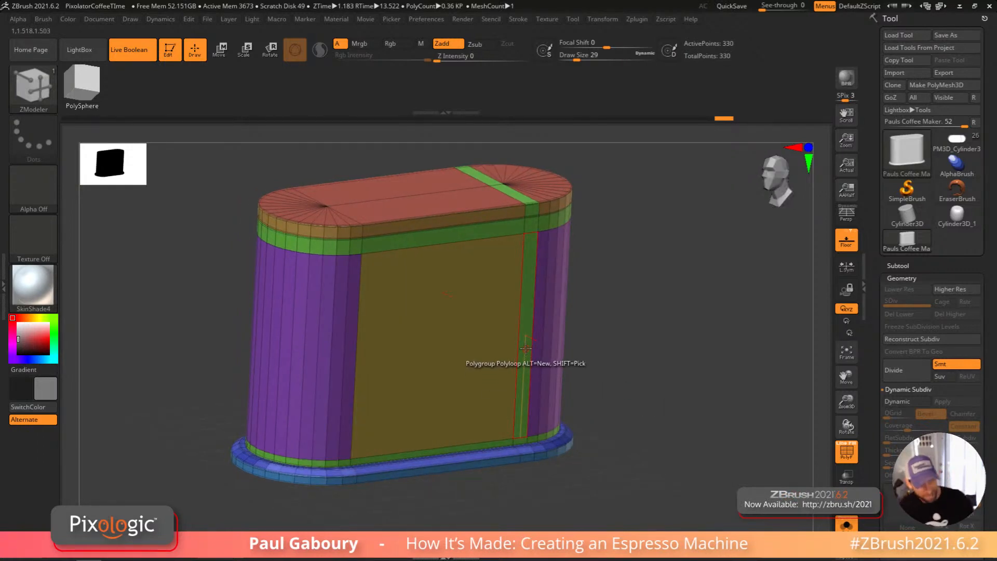
Step: Push all the green polygroup strips inward to form recessed panel seams using QMesh with the Polygroup All target
{"action": "key", "text": "space"}
{"action": "left_click", "coordinate": [519, 221]}
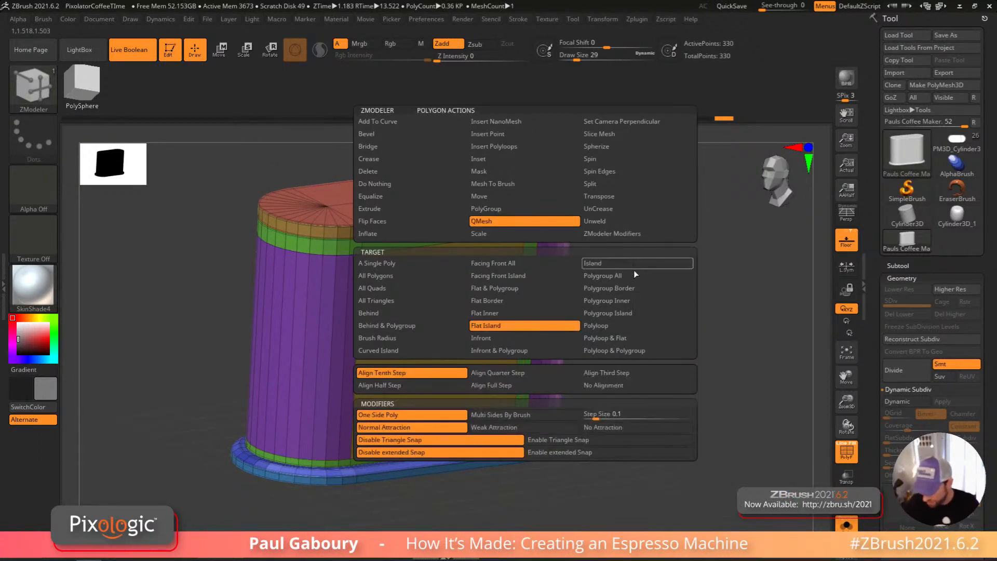
{"action": "left_click", "coordinate": [632, 275]}
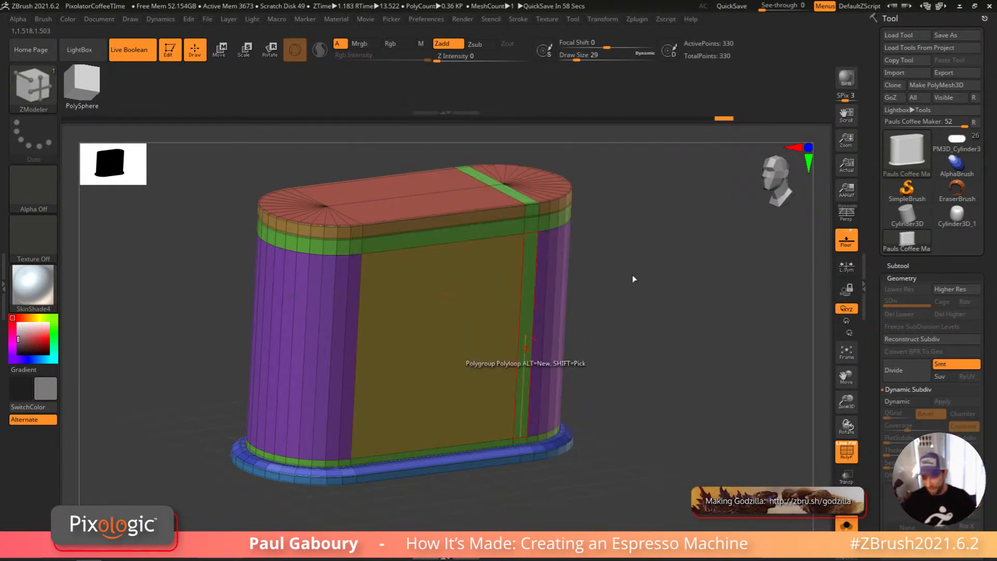
{"action": "left_click_drag", "start_coordinate": [521, 389], "coordinate": [515, 383]}
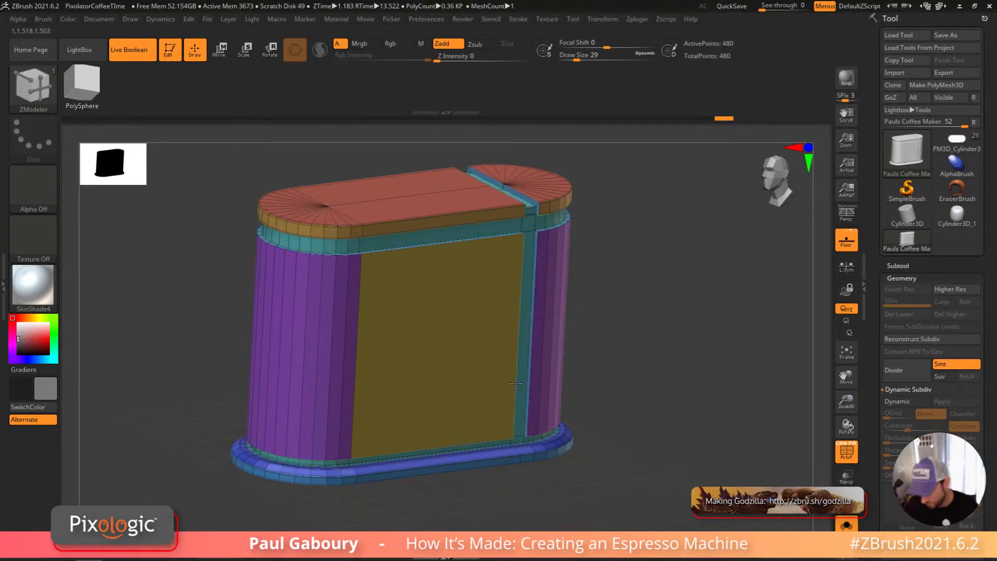
Step: Turn on Dynamic Subdiv for the machine body and check the smoothed shape without the polyframe
{"action": "left_click_drag", "start_coordinate": [597, 405], "coordinate": [622, 393]}
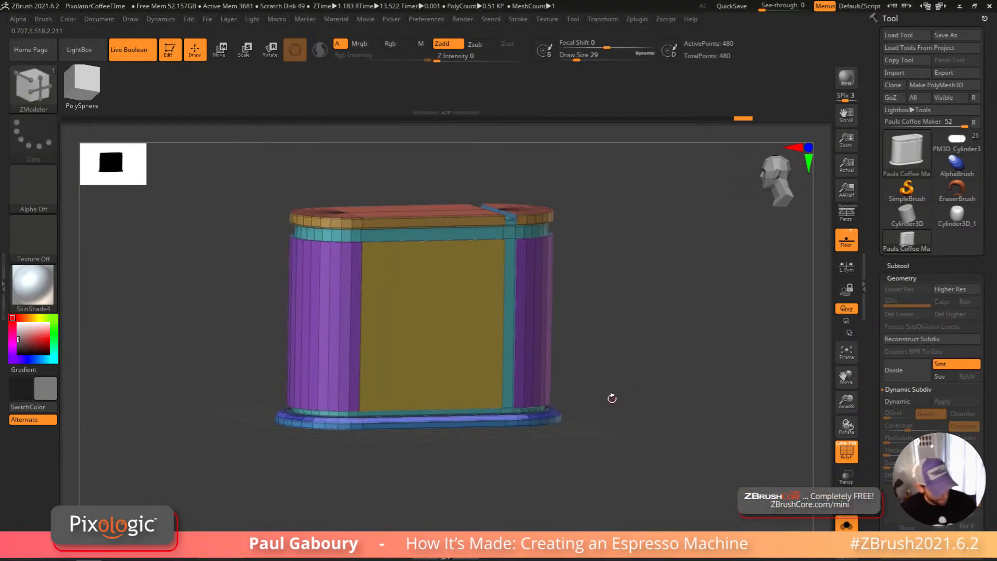
{"action": "key", "text": "d"}
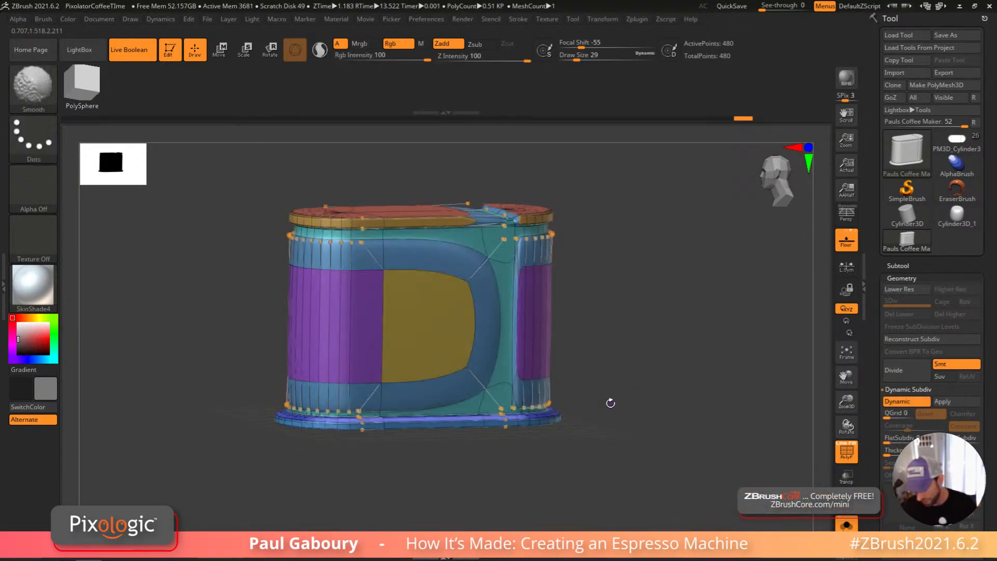
{"action": "key", "text": "shift+f"}
{"action": "left_click_drag", "start_coordinate": [613, 415], "coordinate": [594, 436]}
Step: Crease the polygroup borders of the body, and crease its sharp edges with a 45-degree tolerance
{"action": "left_click_drag", "start_coordinate": [985, 456], "coordinate": [980, 304]}
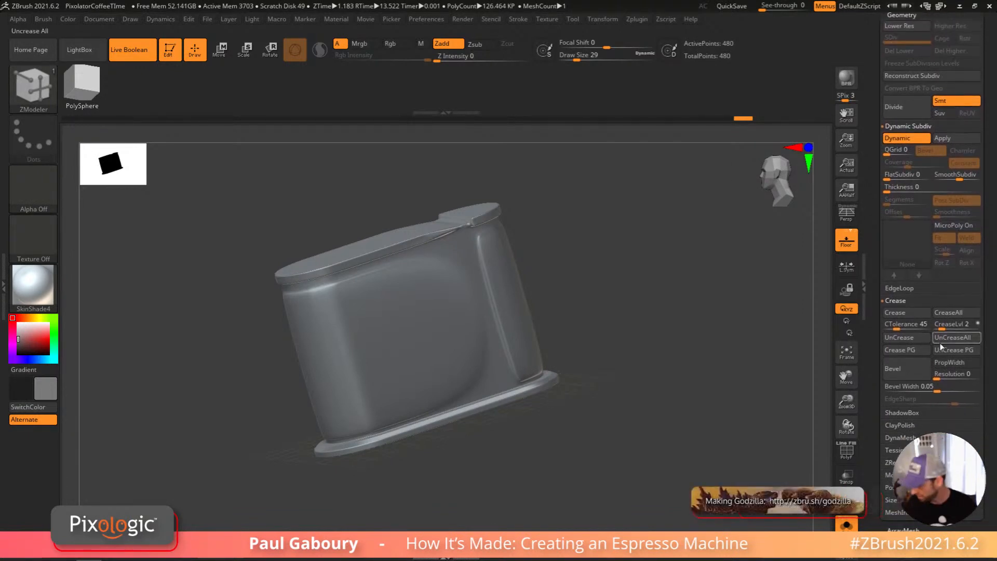
{"action": "left_click", "coordinate": [909, 355]}
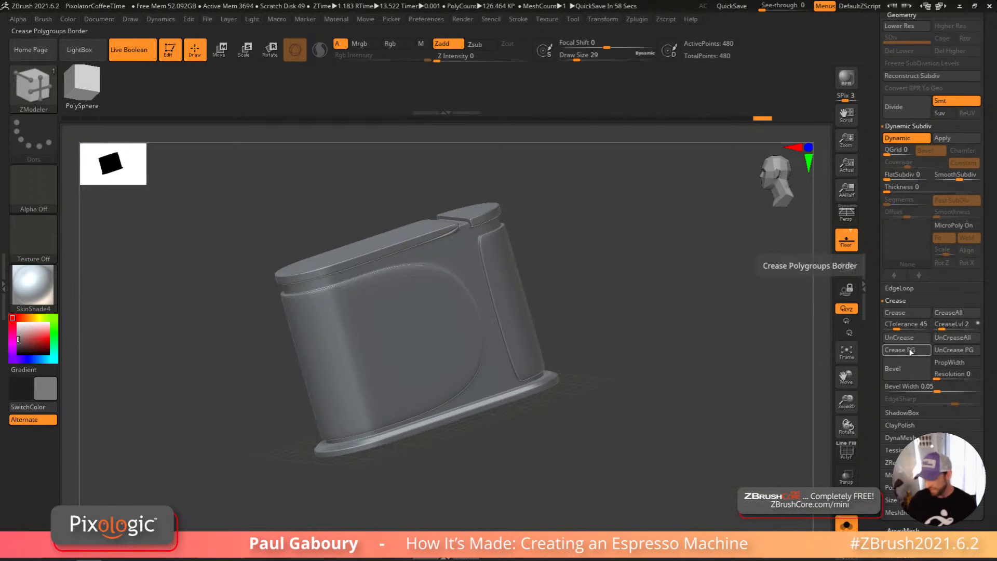
{"action": "left_click", "coordinate": [907, 314]}
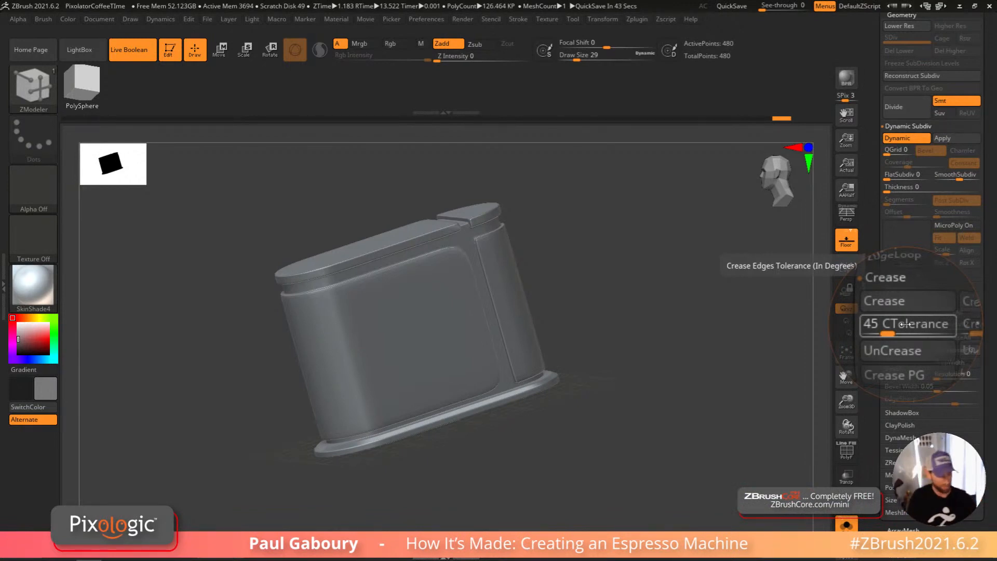
Step: With Dynamic Subdiv off, crease the short edge where the vertical seam meets the upper horizontal seam, using Crease with the Edge target
{"action": "key", "text": "shift+f"}
{"action": "right_click_drag", "start_coordinate": [513, 398], "coordinate": [512, 463], "text": "ctrl"}
{"action": "key", "text": "shift+d"}
{"action": "mouse_move", "coordinate": [491, 309]}
{"action": "right_mouse_down", "text": "ctrl"}
{"action": "mouse_move", "coordinate": [530, 349]}
{"action": "mouse_move", "coordinate": [519, 365]}
{"action": "mouse_move", "coordinate": [501, 323]}
{"action": "right_mouse_up", "text": "ctrl"}
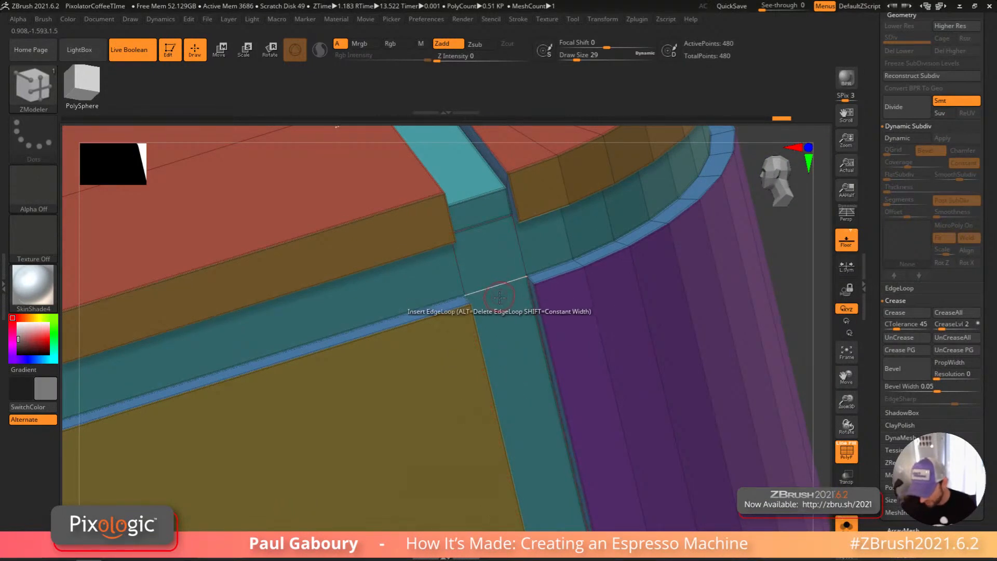
{"action": "key", "text": "space"}
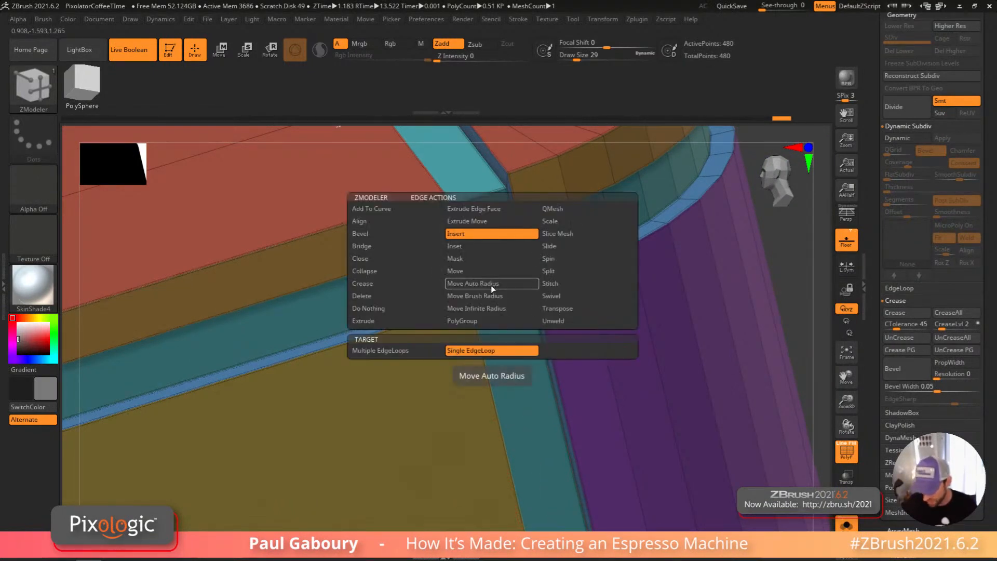
{"action": "left_click", "coordinate": [394, 284]}
{"action": "key", "text": "space"}
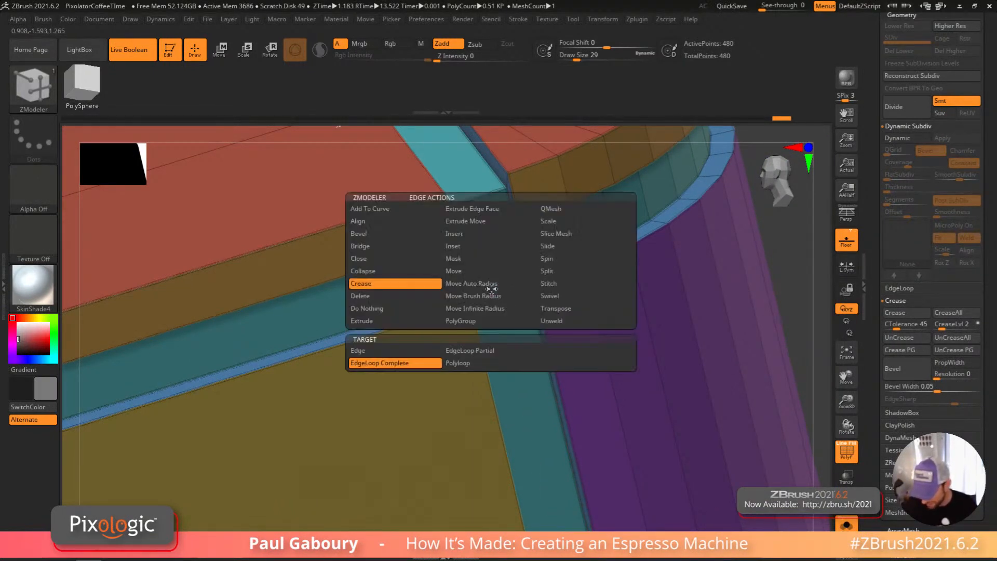
{"action": "left_click", "coordinate": [418, 350]}
{"action": "left_click", "coordinate": [493, 288]}
Step: Crease the remaining single edges where the vertical seam strip meets the horizontal seam strips
{"action": "mouse_move", "coordinate": [525, 348]}
{"action": "right_mouse_down"}
{"action": "mouse_move", "coordinate": [513, 352]}
{"action": "mouse_move", "coordinate": [508, 327]}
{"action": "mouse_move", "coordinate": [509, 345]}
{"action": "right_mouse_up"}
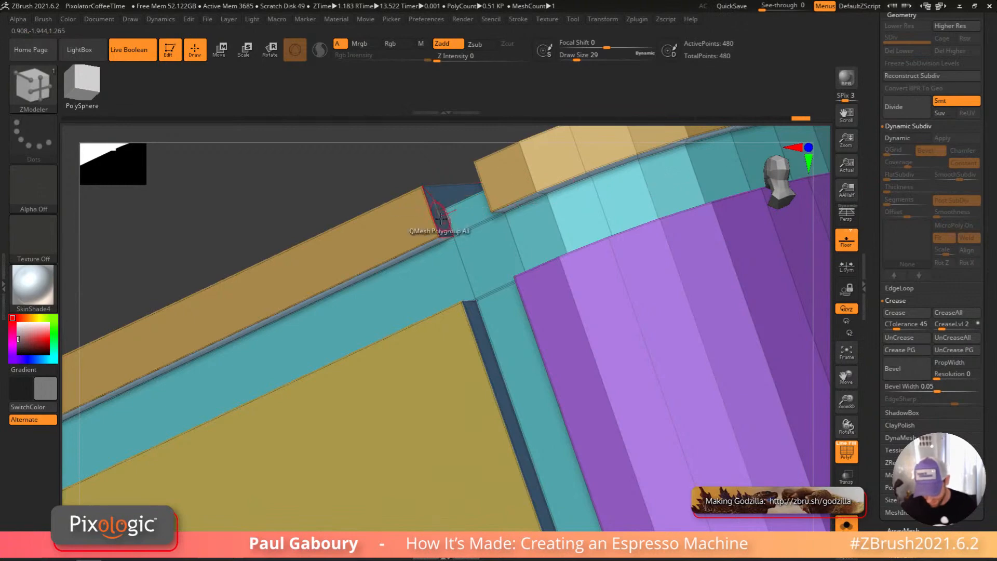
{"action": "right_click_drag", "start_coordinate": [450, 209], "coordinate": [487, 209]}
{"action": "right_click_drag", "start_coordinate": [587, 351], "coordinate": [578, 271], "text": "ctrl"}
{"action": "right_click_drag", "start_coordinate": [578, 270], "coordinate": [576, 234], "text": "ctrl"}
{"action": "mouse_move", "coordinate": [571, 457]}
{"action": "right_mouse_down", "text": "alt"}
{"action": "mouse_move", "coordinate": [558, 328]}
{"action": "mouse_move", "coordinate": [610, 445]}
{"action": "mouse_move", "coordinate": [586, 312]}
{"action": "mouse_move", "coordinate": [569, 369]}
{"action": "mouse_move", "coordinate": [572, 383]}
{"action": "mouse_move", "coordinate": [601, 361]}
{"action": "mouse_move", "coordinate": [598, 416]}
{"action": "mouse_move", "coordinate": [593, 353]}
{"action": "right_mouse_up", "text": "alt"}
{"action": "left_click", "coordinate": [538, 334]}
{"action": "left_click", "coordinate": [507, 361]}
{"action": "left_click", "coordinate": [544, 363]}
Step: Turn Dynamic Subdiv back on and check the smoothed side panel and seams with and without the polyframe
{"action": "key", "text": "d"}
{"action": "right_click_drag", "start_coordinate": [603, 448], "coordinate": [559, 451]}
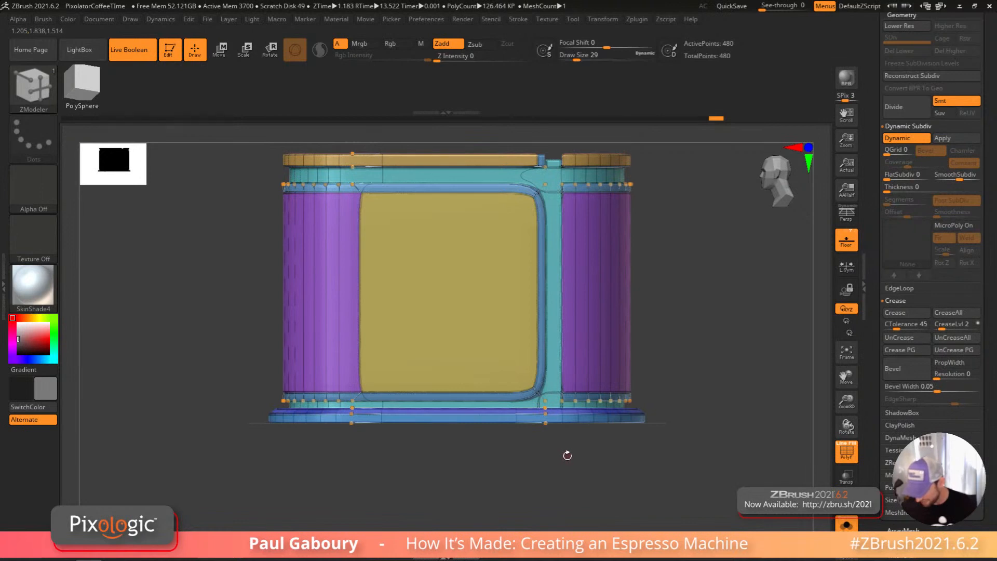
{"action": "key", "text": "shift+f"}
{"action": "key", "text": "shift+f"}
{"action": "key", "text": "shift+f"}
{"action": "mouse_move", "coordinate": [567, 456]}
{"action": "right_mouse_down"}
{"action": "mouse_move", "coordinate": [644, 471]}
{"action": "mouse_move", "coordinate": [565, 454]}
{"action": "right_mouse_up"}
{"action": "key", "text": "shift"}
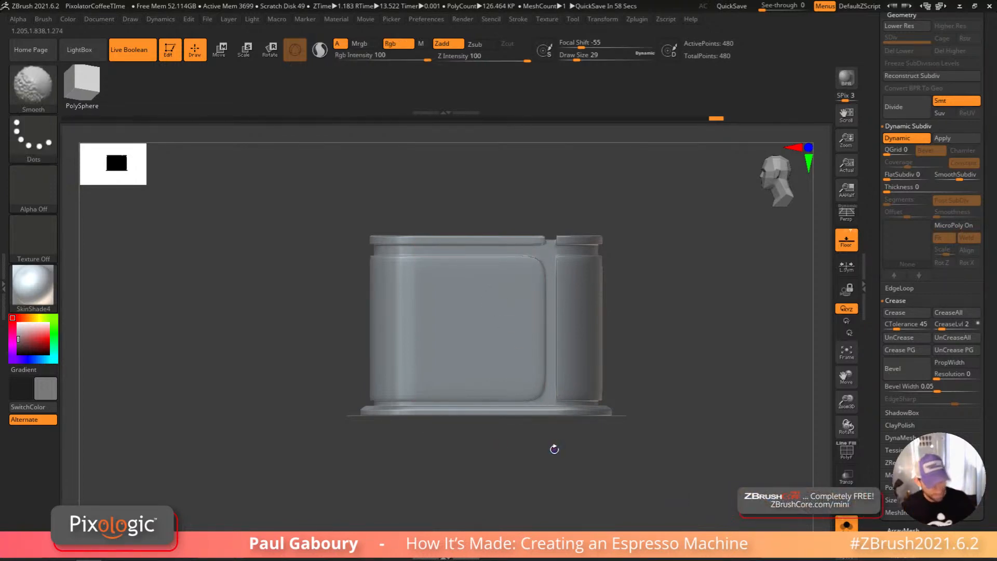
Step: Insert a single vertical edge loop through the flat side panel, close to the vertical seam, to tighten the panel's rounded corners
{"action": "key", "text": "shift+f"}
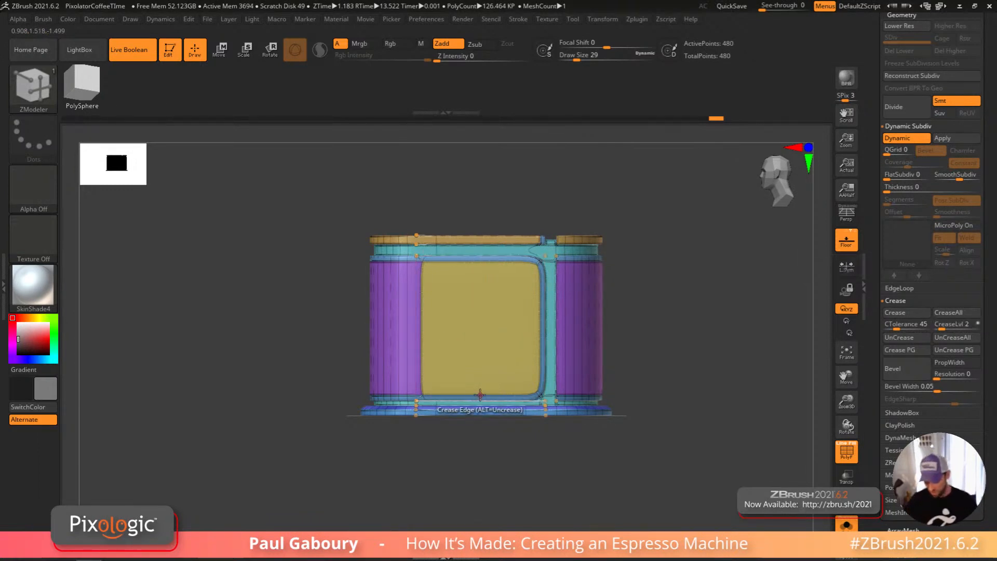
{"action": "key", "text": "space"}
{"action": "left_click", "coordinate": [462, 234]}
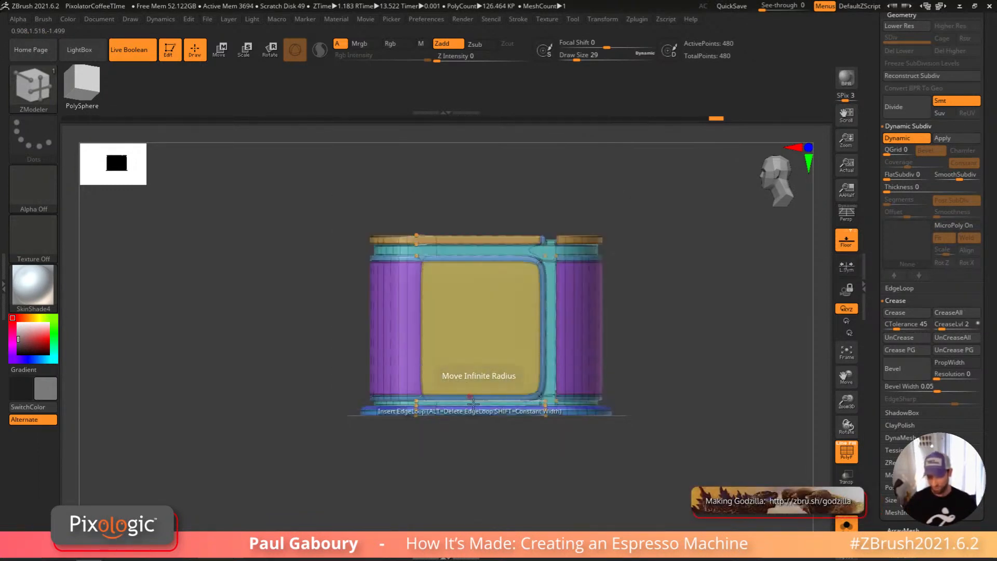
{"action": "left_click_drag", "start_coordinate": [470, 395], "coordinate": [532, 393]}
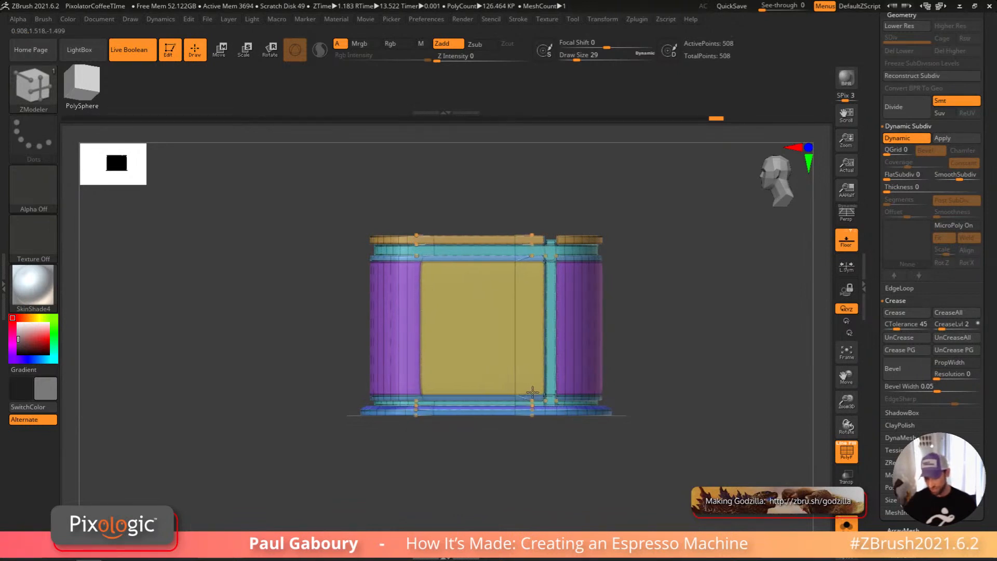
{"action": "key", "text": "shift+f"}
{"action": "left_click_drag", "start_coordinate": [599, 431], "coordinate": [597, 455]}
{"action": "right_click_drag", "start_coordinate": [536, 272], "coordinate": [552, 244], "text": "ctrl"}
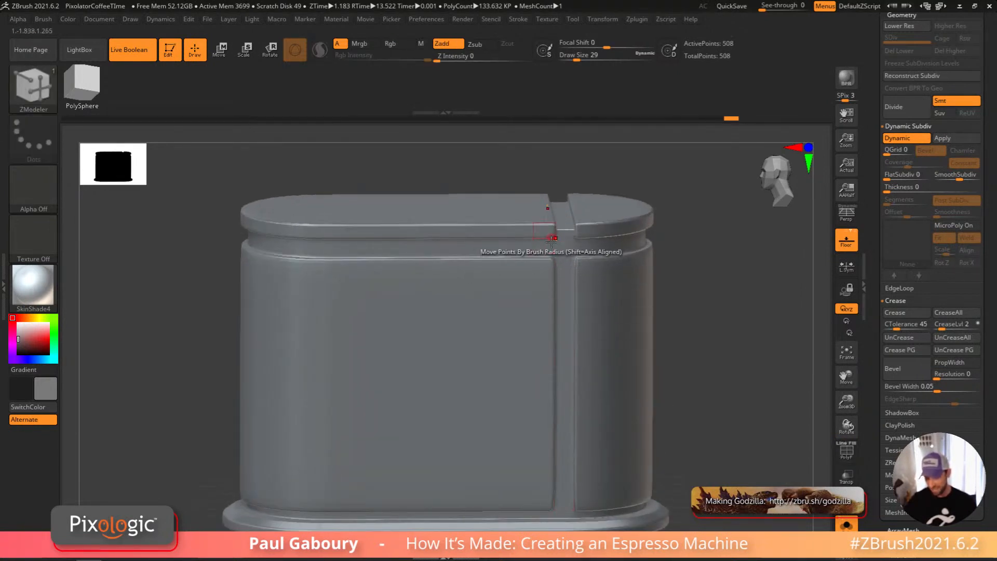
{"action": "right_click_drag", "start_coordinate": [550, 471], "coordinate": [596, 407], "text": "ctrl"}
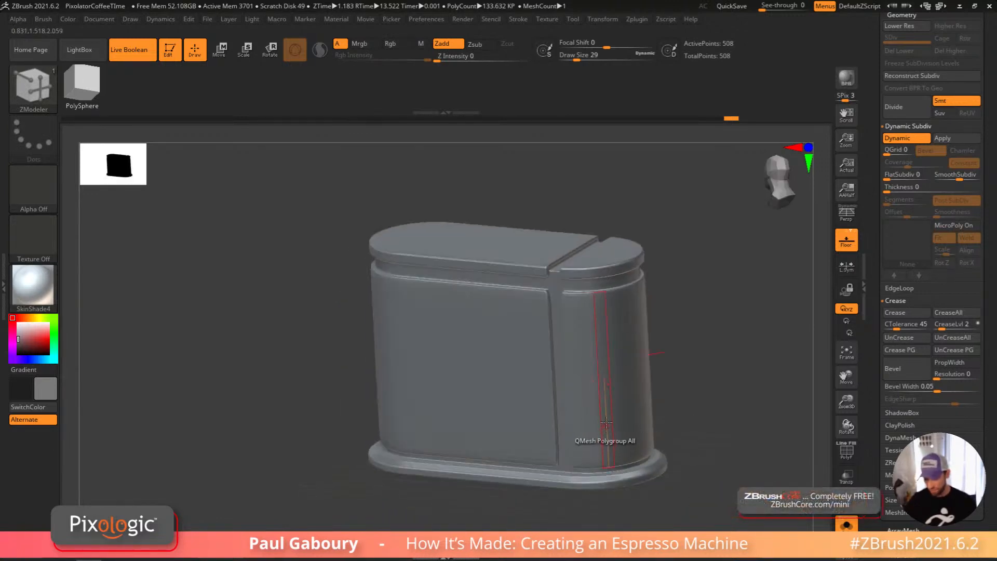
Step: Insert two horizontal edge loops around the body panels, one near their upper edge and one near their lower edge
{"action": "key", "text": "shift+f"}
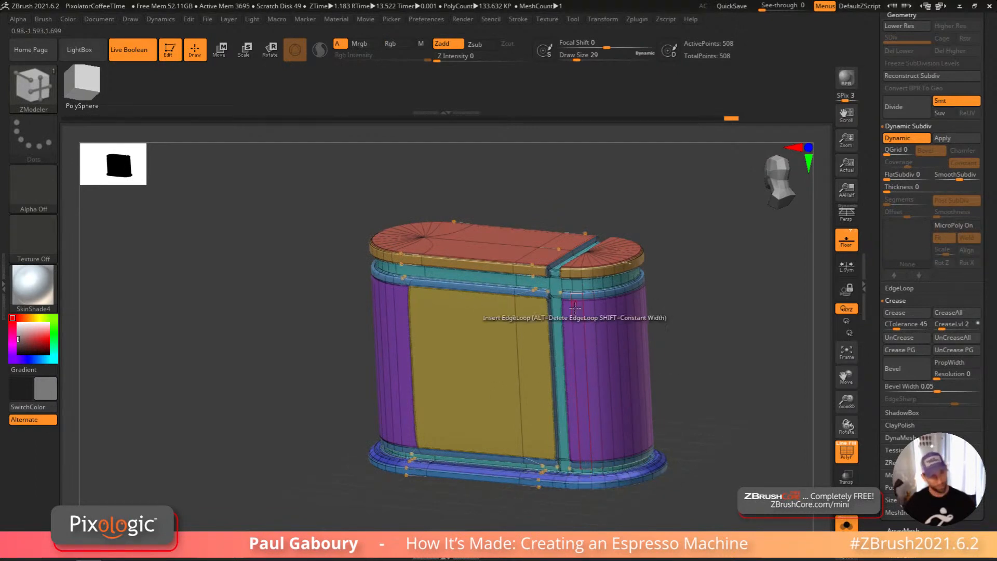
{"action": "left_click", "coordinate": [576, 382]}
{"action": "left_click_drag", "start_coordinate": [576, 382], "coordinate": [576, 320]}
{"action": "left_click", "coordinate": [579, 412]}
{"action": "key", "text": "shift+f"}
{"action": "mouse_move", "coordinate": [692, 434]}
{"action": "left_mouse_down", "text": "shift"}
{"action": "mouse_move", "coordinate": [693, 456]}
{"action": "mouse_move", "coordinate": [705, 439]}
{"action": "mouse_move", "coordinate": [678, 409]}
{"action": "mouse_move", "coordinate": [696, 433]}
{"action": "left_mouse_up", "text": "shift"}
{"action": "right_click_drag", "start_coordinate": [696, 433], "coordinate": [697, 408], "text": "ctrl"}
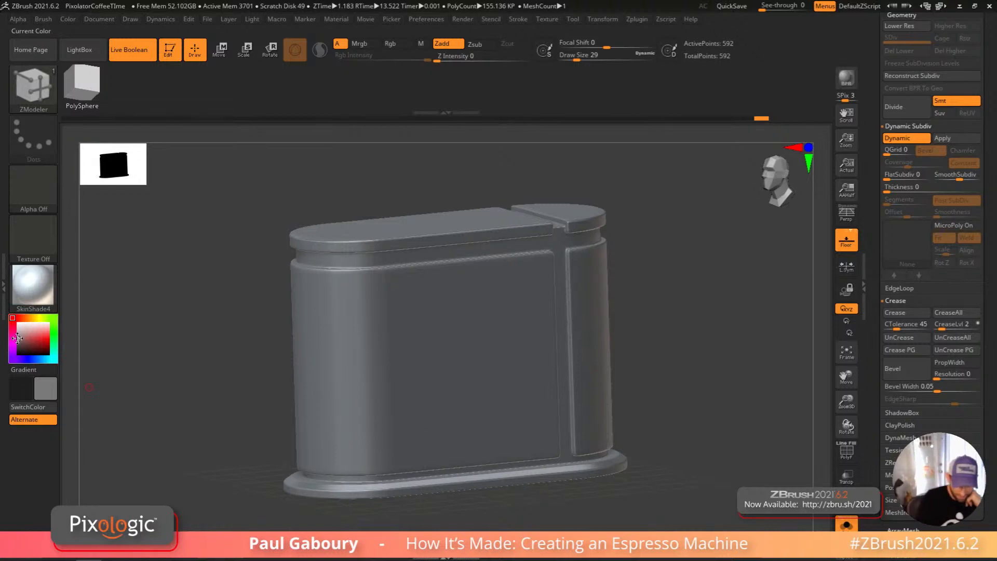
Step: Change the model's display colour to a darker grey and check the panel seams from several angles
{"action": "left_click", "coordinate": [17, 340]}
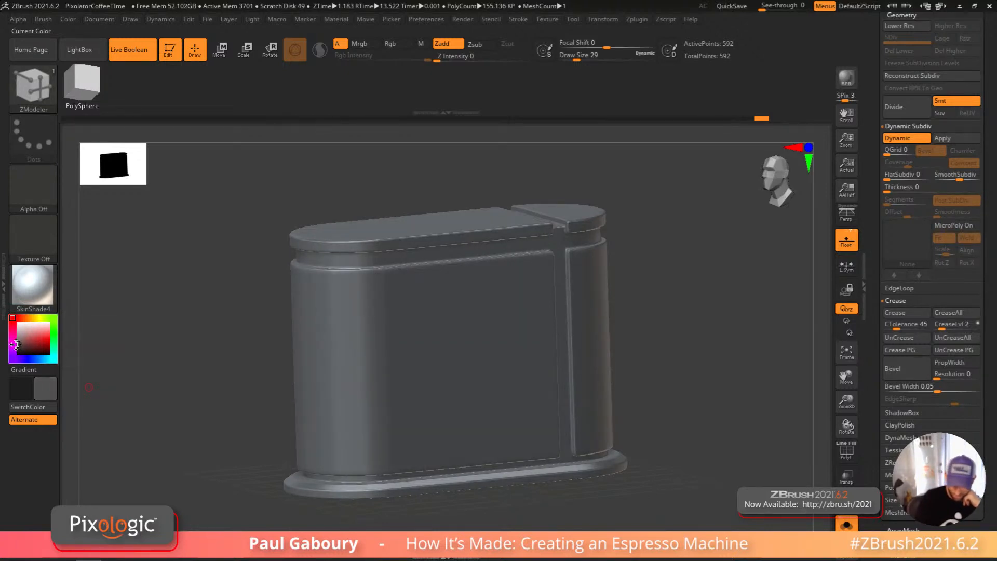
{"action": "left_click", "coordinate": [18, 344]}
{"action": "mouse_move", "coordinate": [688, 451]}
{"action": "right_mouse_down"}
{"action": "mouse_move", "coordinate": [693, 414]}
{"action": "mouse_move", "coordinate": [685, 441]}
{"action": "right_mouse_up"}
{"action": "right_click_drag", "start_coordinate": [634, 372], "coordinate": [630, 344], "text": "ctrl"}
{"action": "right_click_drag", "start_coordinate": [515, 285], "coordinate": [515, 312]}
{"action": "right_click_drag", "start_coordinate": [515, 312], "coordinate": [511, 310]}
{"action": "right_click_drag", "start_coordinate": [528, 375], "coordinate": [526, 407], "text": "ctrl"}
{"action": "right_click_drag", "start_coordinate": [675, 433], "coordinate": [668, 372], "text": "shift"}
{"action": "right_click_drag", "start_coordinate": [668, 373], "coordinate": [670, 400]}
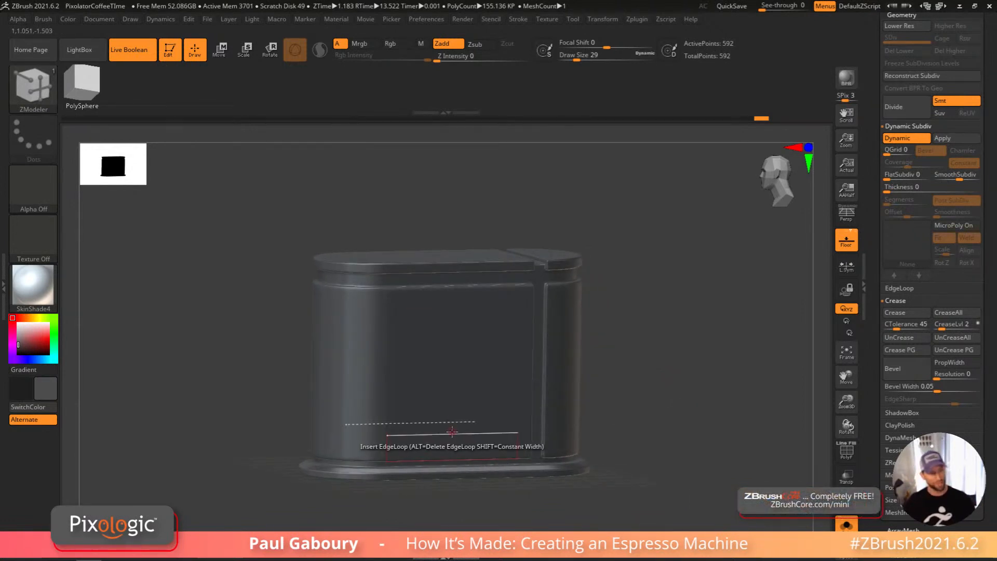
Step: Set the ZModeler edge action to Slide with the EdgeLoop Complete target and check the smoothed seams
{"action": "key", "text": "shift+f"}
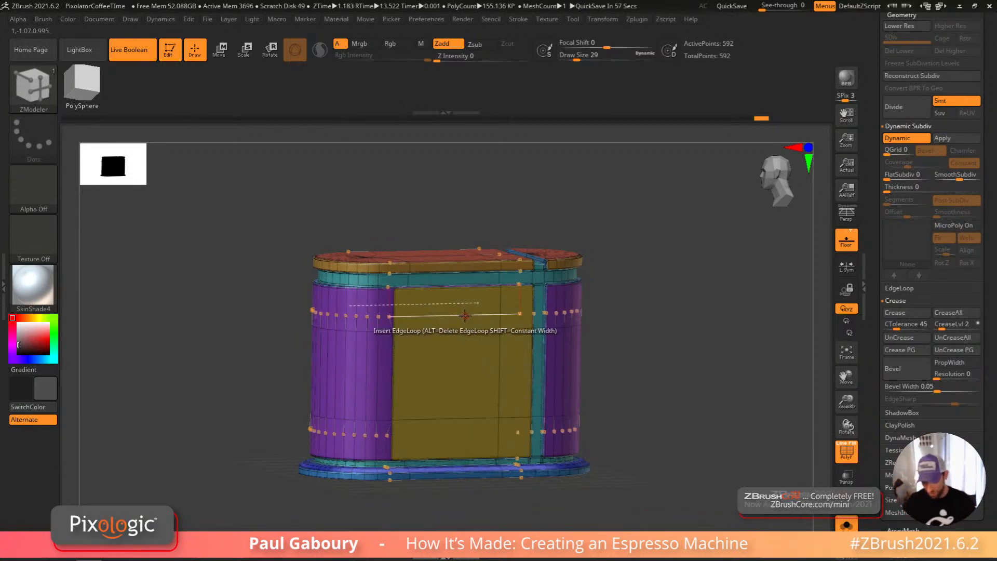
{"action": "key", "text": "space"}
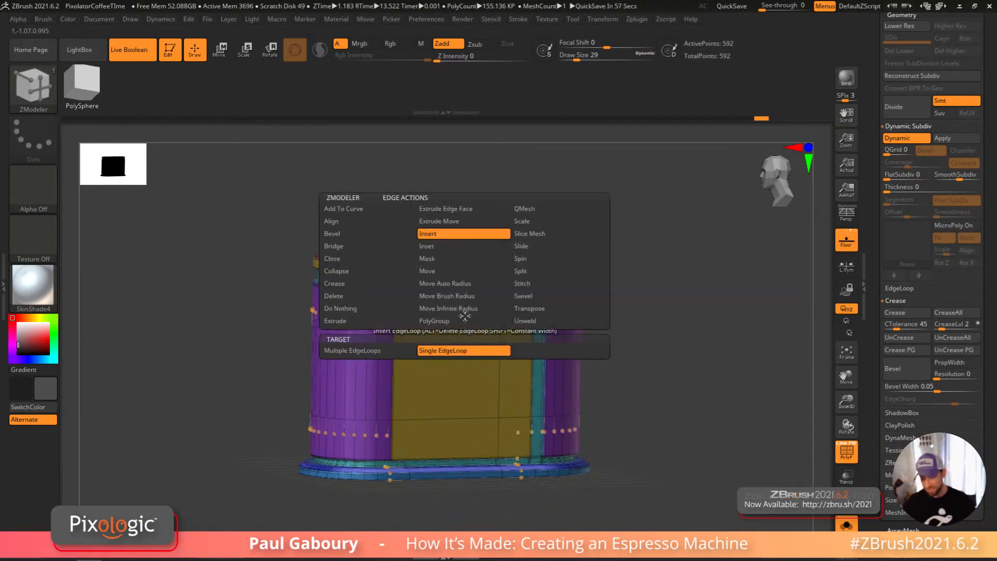
{"action": "left_click", "coordinate": [540, 250]}
{"action": "left_click", "coordinate": [472, 354]}
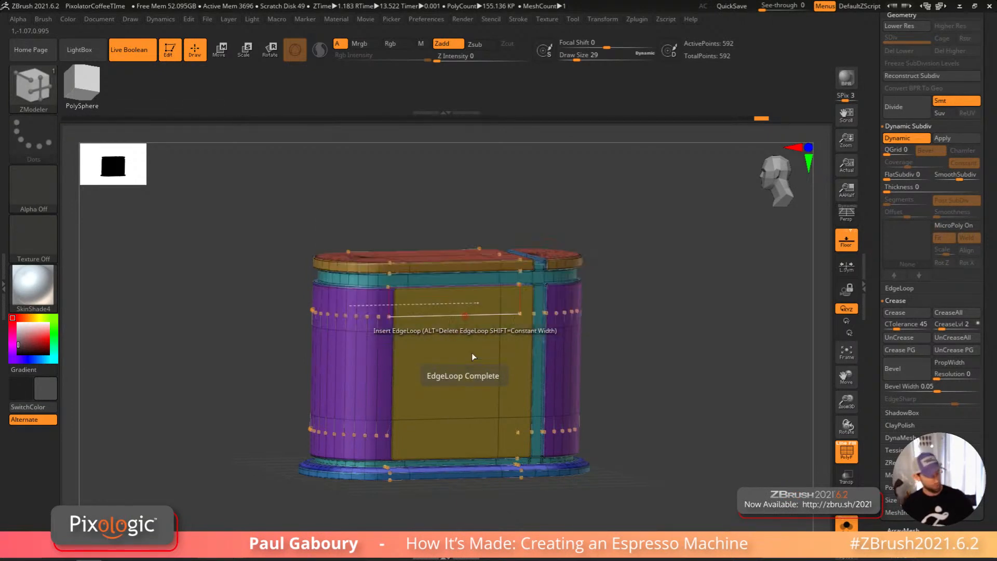
{"action": "key", "text": "shift+f"}
{"action": "right_click_drag", "start_coordinate": [501, 338], "coordinate": [469, 323], "text": "ctrl"}
{"action": "left_click_drag", "start_coordinate": [469, 323], "coordinate": [450, 301]}
{"action": "right_click_drag", "start_coordinate": [501, 452], "coordinate": [457, 396], "text": "alt"}
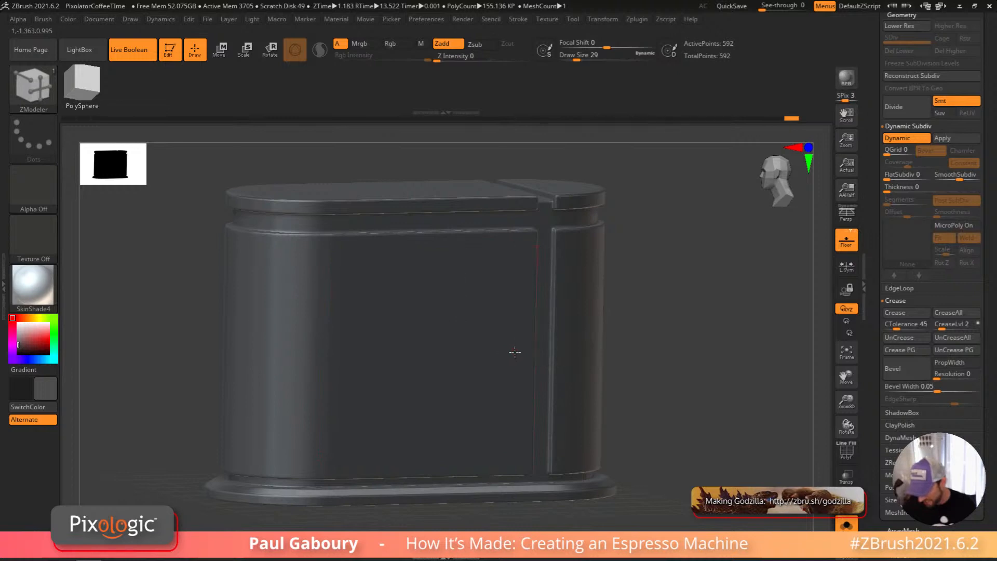
{"action": "left_click_drag", "start_coordinate": [522, 372], "coordinate": [547, 336]}
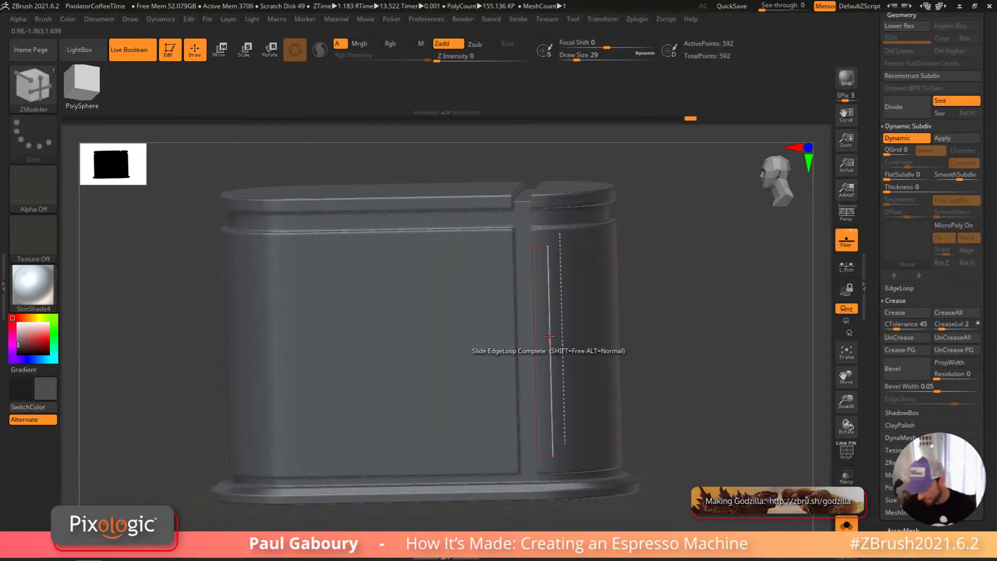
{"action": "left_click_drag", "start_coordinate": [617, 379], "coordinate": [611, 382]}
Step: Uncrease the vertical edge loop between the curved end and the flat side panel, using Crease with the EdgeLoop Complete target
{"action": "key", "text": "shift+f"}
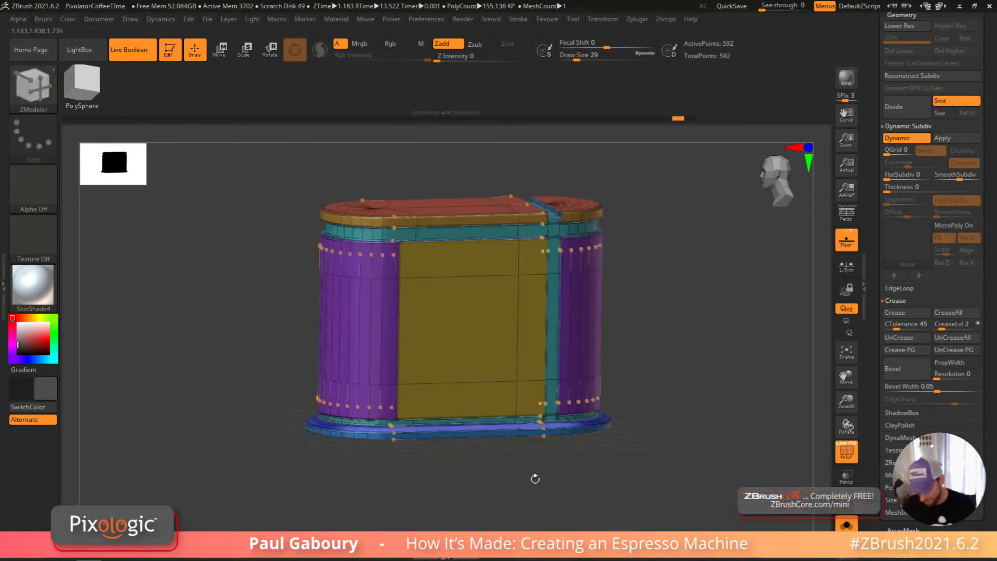
{"action": "right_click", "coordinate": [401, 347]}
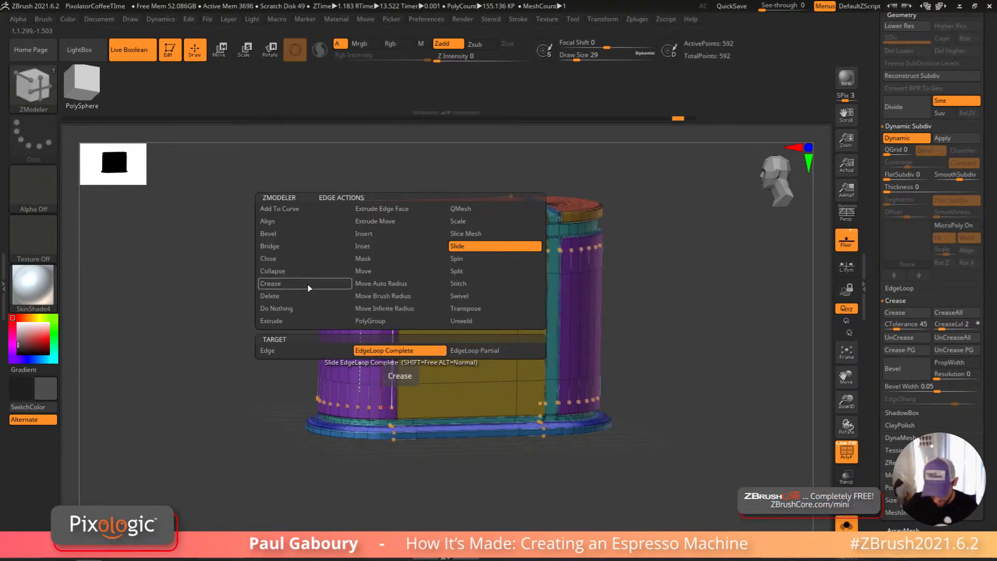
{"action": "left_click", "coordinate": [291, 284]}
{"action": "left_click", "coordinate": [343, 363]}
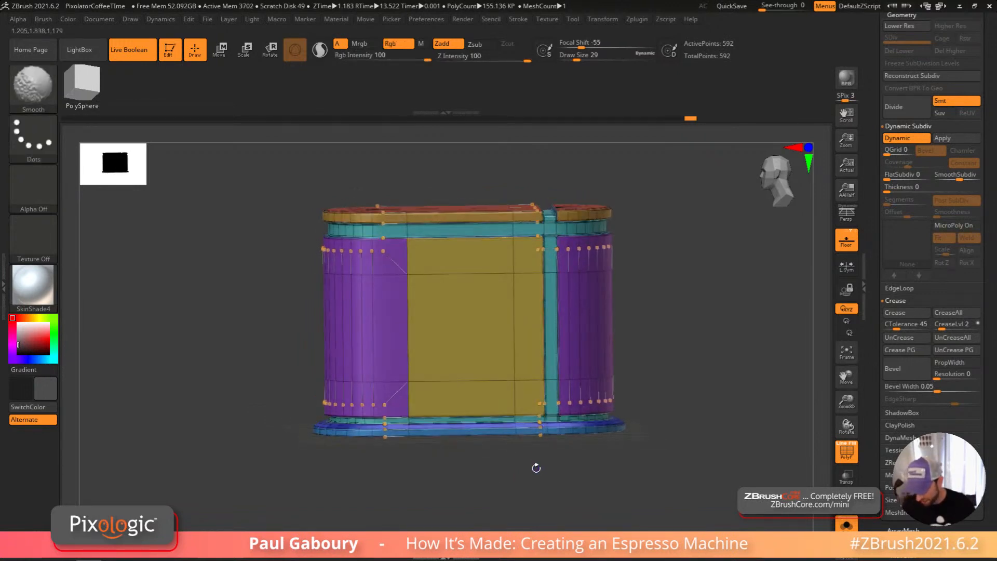
{"action": "key", "text": "shift+f"}
{"action": "left_click_drag", "start_coordinate": [540, 470], "coordinate": [560, 483]}
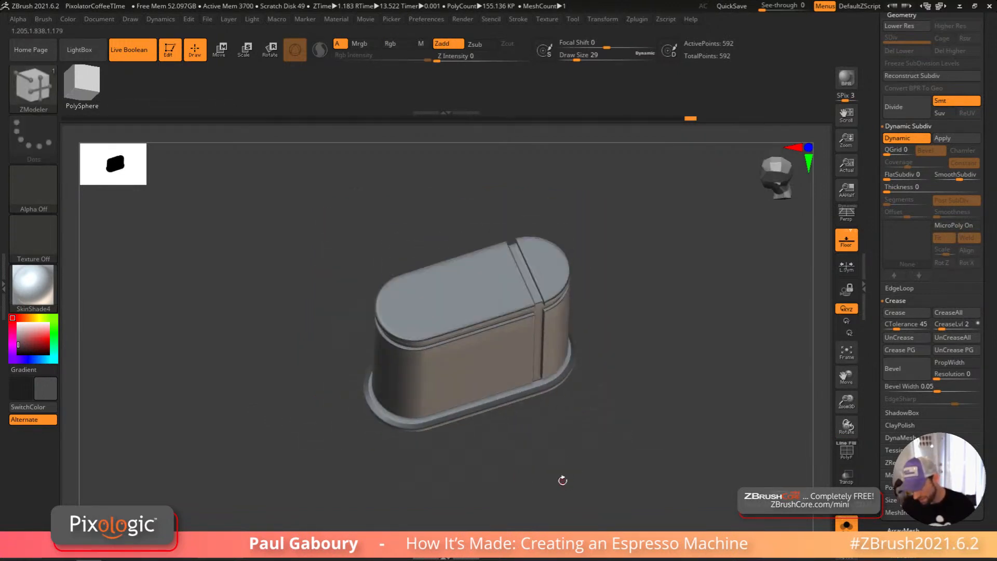
{"action": "key", "text": "shift"}
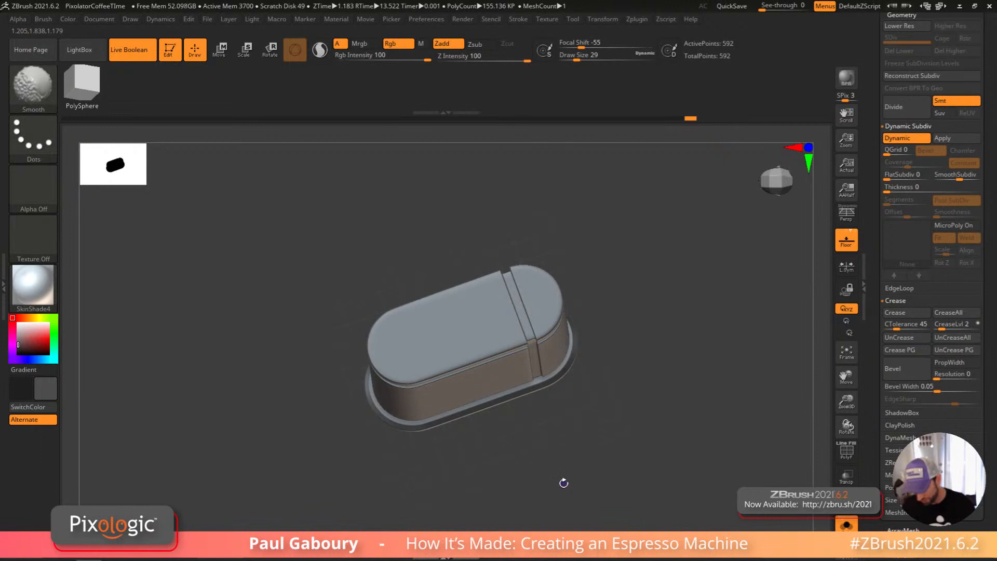
Step: Show the polyframe on the body again and turn off Dynamic Subdiv
{"action": "key", "text": "shift+f"}
{"action": "key", "text": "ctrl"}
{"action": "mouse_move", "coordinate": [563, 484]}
{"action": "left_mouse_down"}
{"action": "mouse_move", "coordinate": [576, 434]}
{"action": "mouse_move", "coordinate": [572, 463]}
{"action": "mouse_move", "coordinate": [562, 448]}
{"action": "left_mouse_up"}
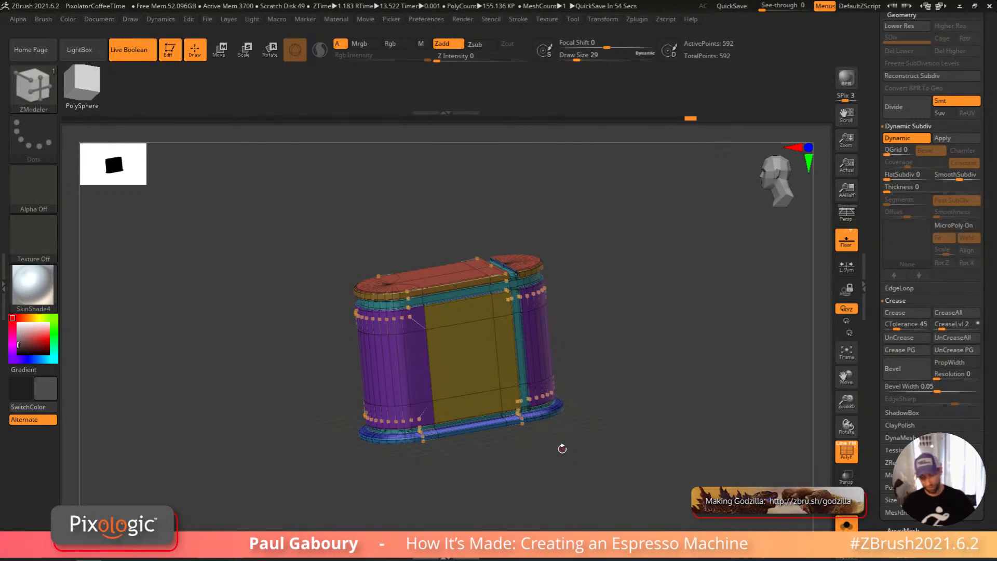
{"action": "left_click_drag", "start_coordinate": [623, 375], "coordinate": [797, 359]}
{"action": "key", "text": "shift+d"}
Step: Examine the finished espresso machine in the PM3D_Cylinder3D_2 tool with all subtools shown, and return to the unfinished body tool
{"action": "scroll", "coordinate": [990, 290], "scroll_direction": "up", "scroll_amount": 5}
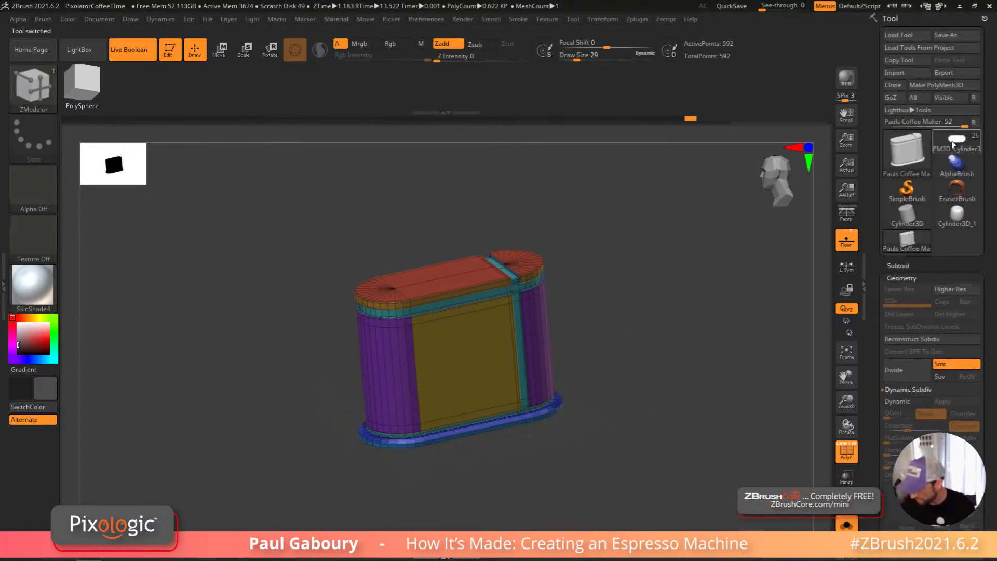
{"action": "left_click", "coordinate": [953, 146]}
{"action": "left_click_drag", "start_coordinate": [578, 416], "coordinate": [677, 395]}
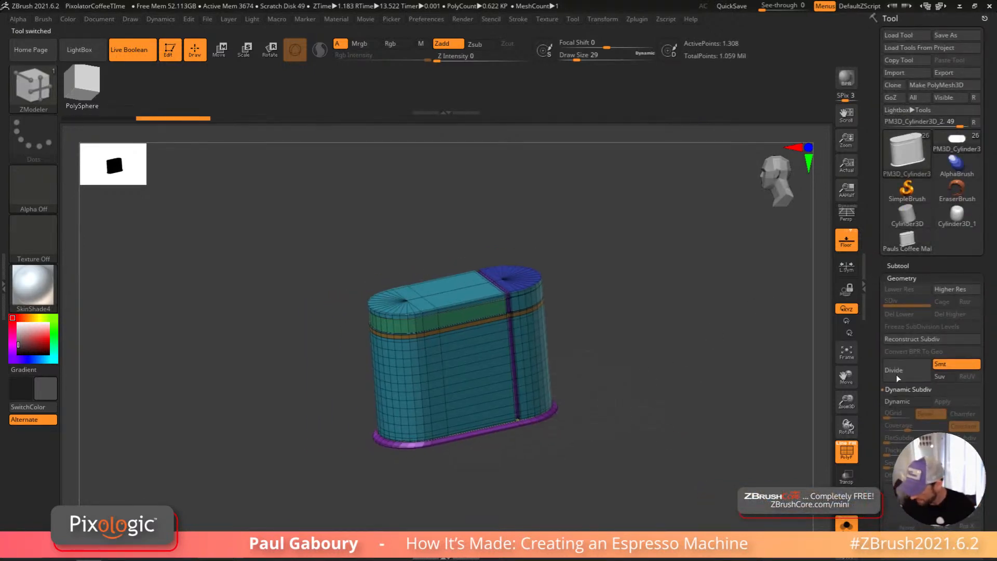
{"action": "left_click", "coordinate": [852, 526]}
{"action": "key", "text": "shift+f"}
{"action": "right_click_drag", "start_coordinate": [473, 339], "coordinate": [493, 291]}
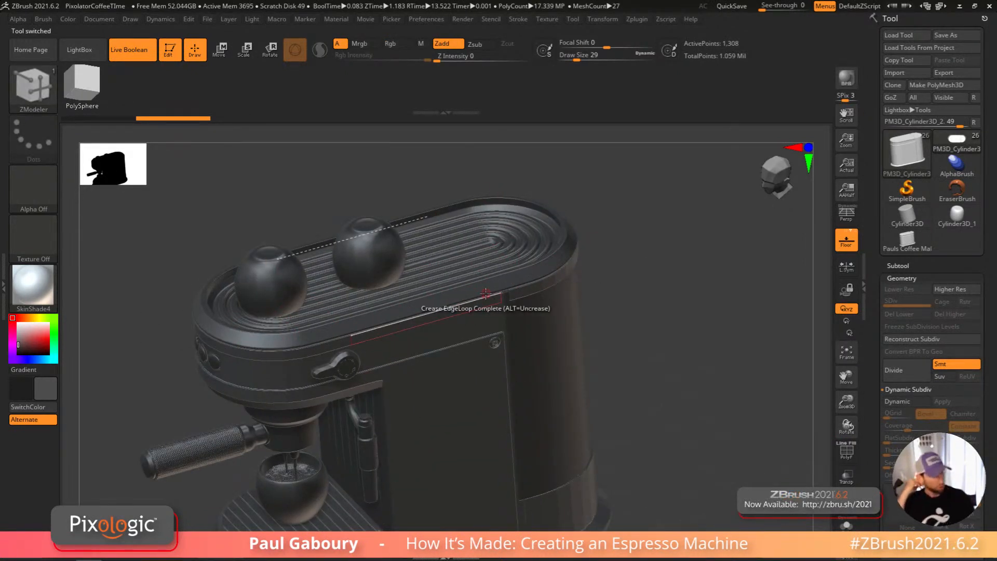
{"action": "left_click", "coordinate": [907, 240]}
{"action": "right_click_drag", "start_coordinate": [519, 493], "coordinate": [498, 432]}
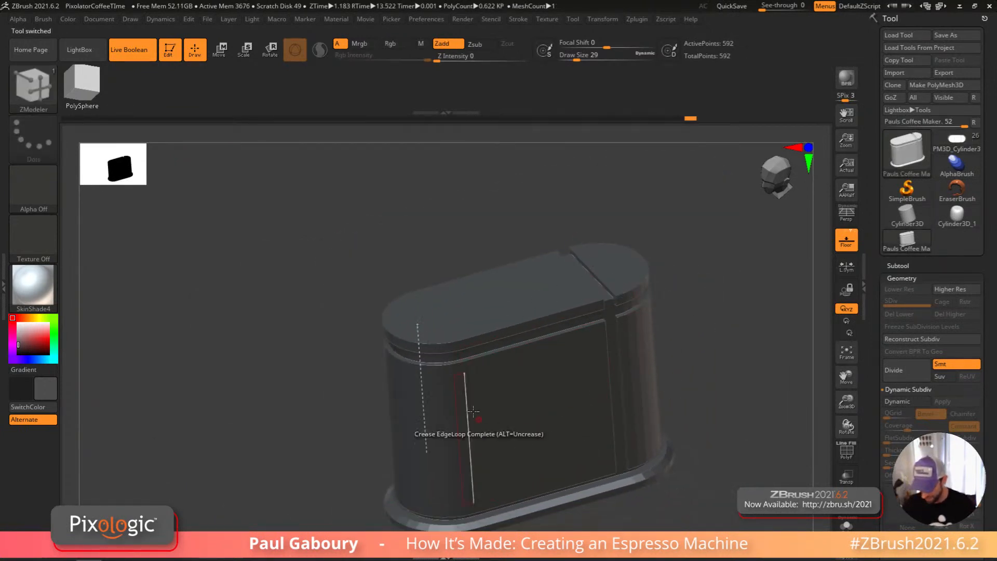
Step: Preview the smoothed body with Dynamic Subdiv on, with and without the polyframe, and return to the unsmoothed polyframe view
{"action": "key", "text": "d"}
{"action": "left_click_drag", "start_coordinate": [708, 416], "coordinate": [672, 441]}
{"action": "key", "text": "shift+f"}
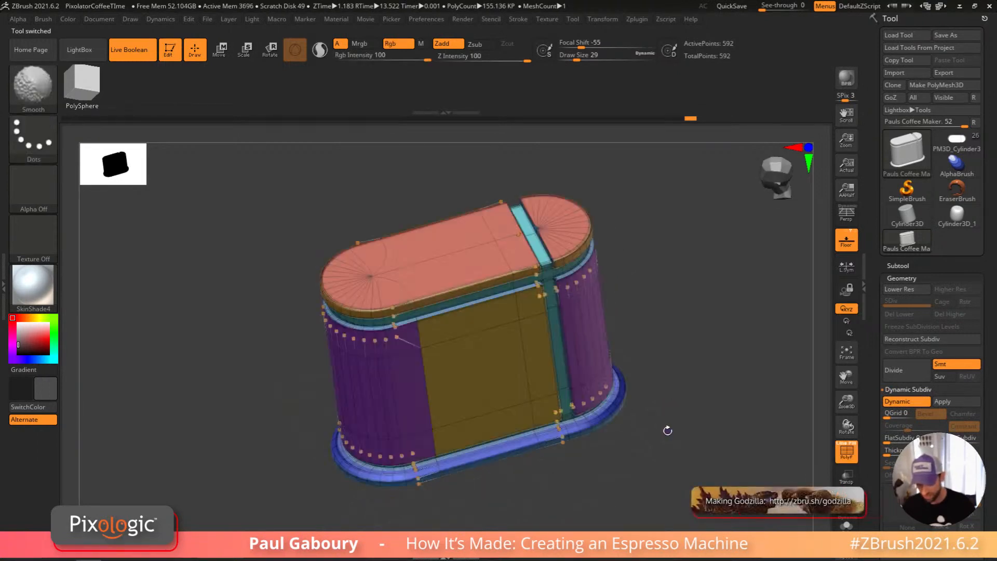
{"action": "key", "text": "shift+f"}
{"action": "left_click_drag", "start_coordinate": [667, 430], "coordinate": [655, 405]}
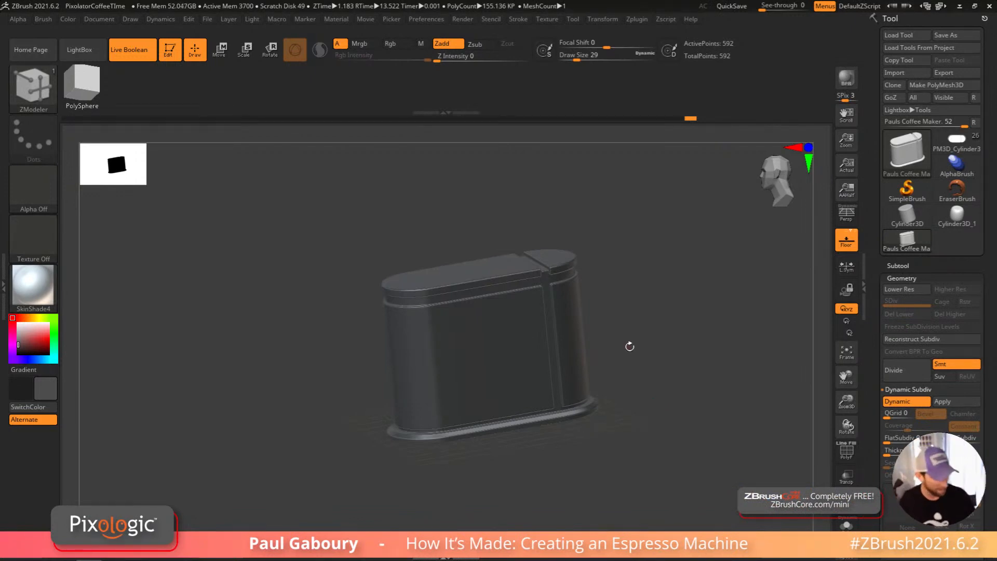
{"action": "key", "text": "shift+f"}
{"action": "left_click_drag", "start_coordinate": [630, 354], "coordinate": [655, 396]}
{"action": "key", "text": "shift+d"}
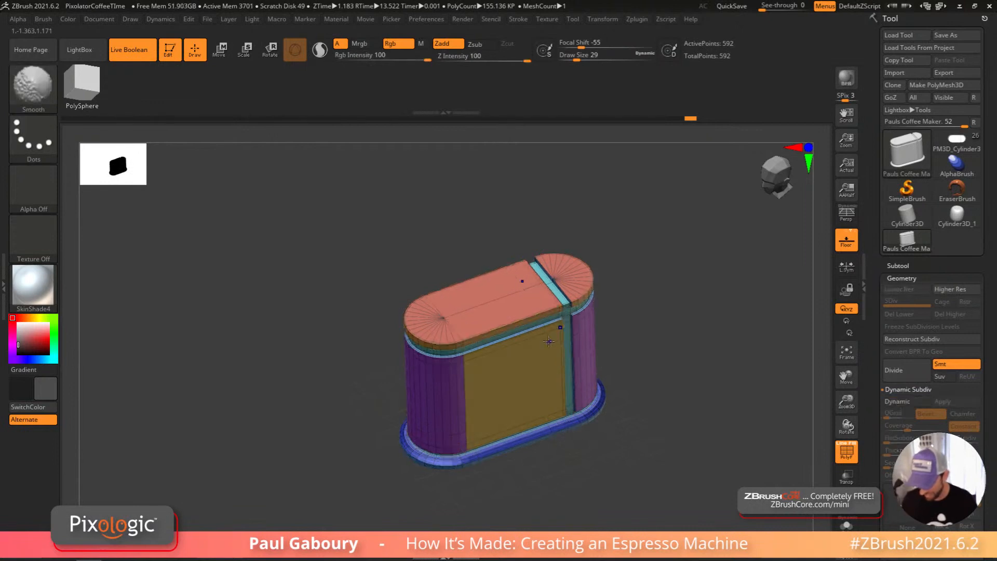
Step: Try to extrude the body's top polygroup slightly upward using QMesh with the Polygroup All target, and undo the extrusion
{"action": "right_click_drag", "start_coordinate": [551, 342], "coordinate": [557, 382], "text": "ctrl"}
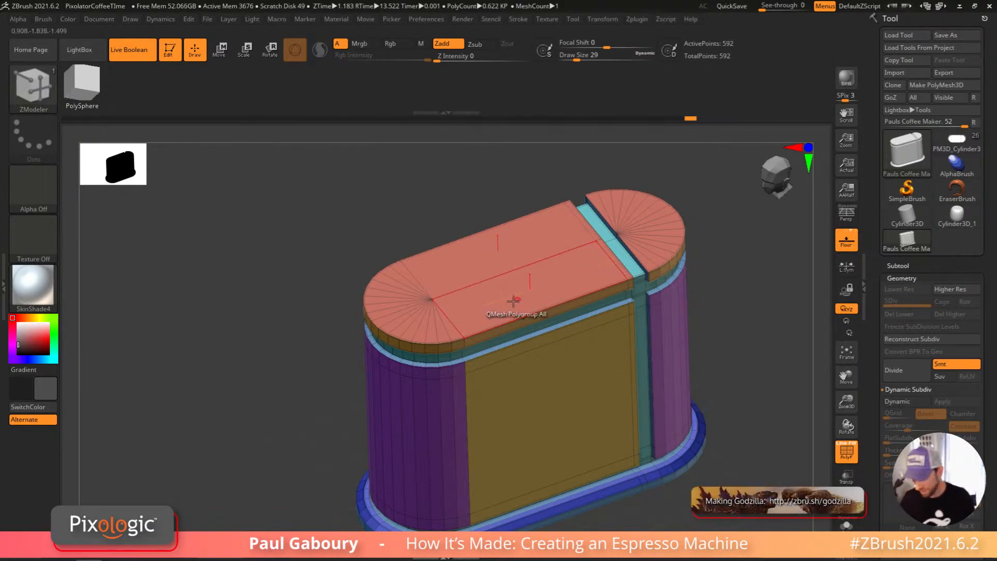
{"action": "right_click_drag", "start_coordinate": [660, 246], "coordinate": [586, 219], "text": "alt"}
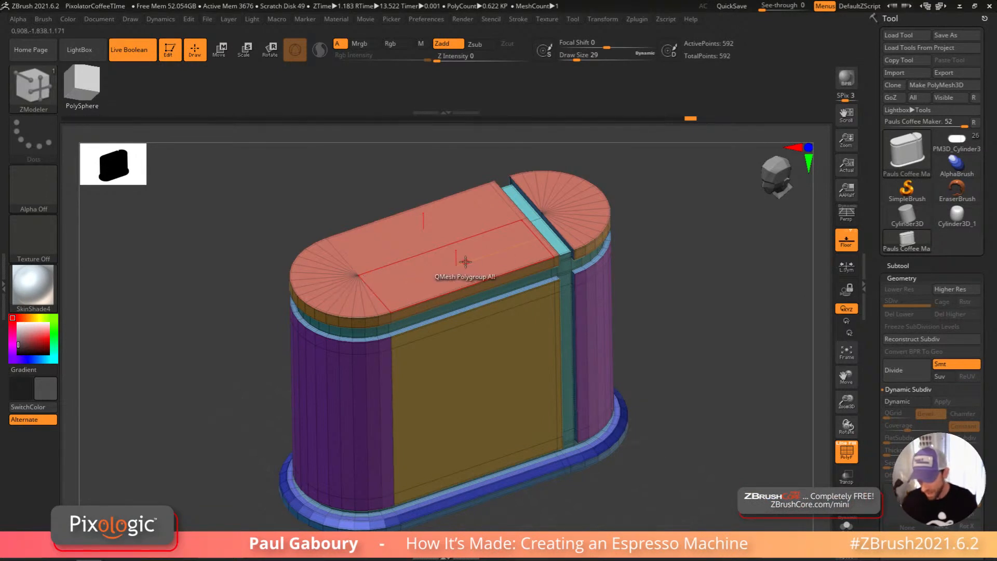
{"action": "key", "text": "space"}
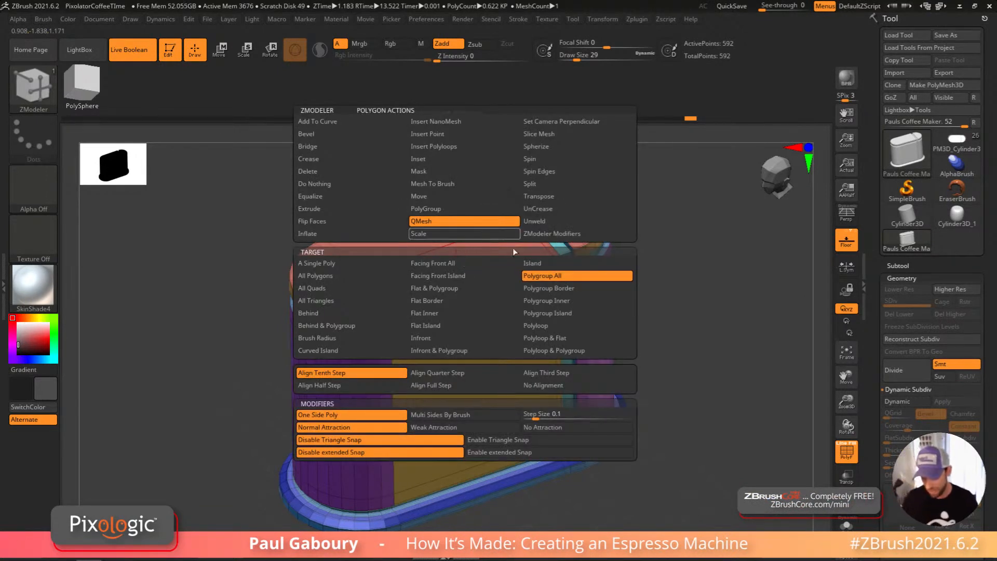
{"action": "left_click", "coordinate": [569, 277]}
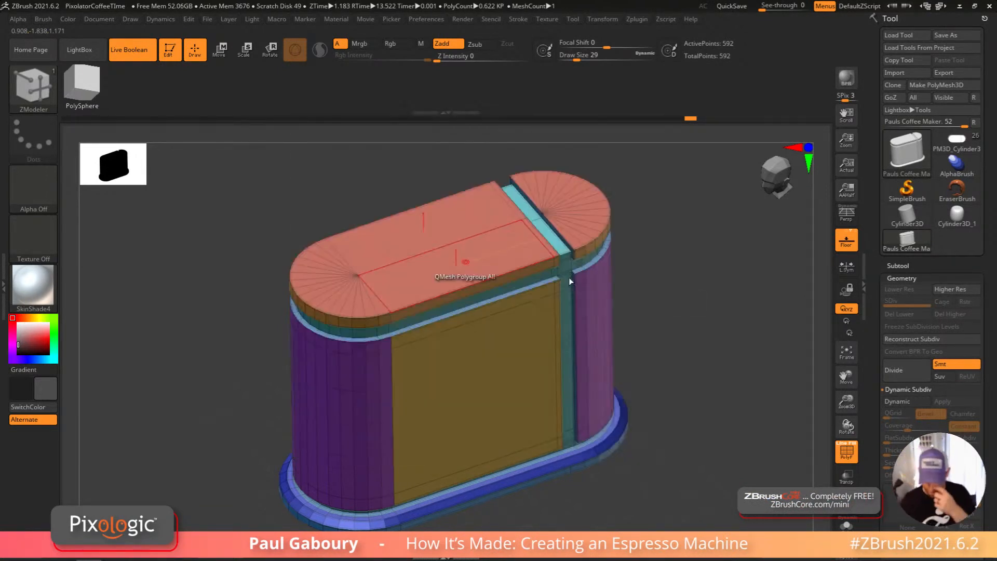
{"action": "left_click_drag", "start_coordinate": [469, 265], "coordinate": [471, 250]}
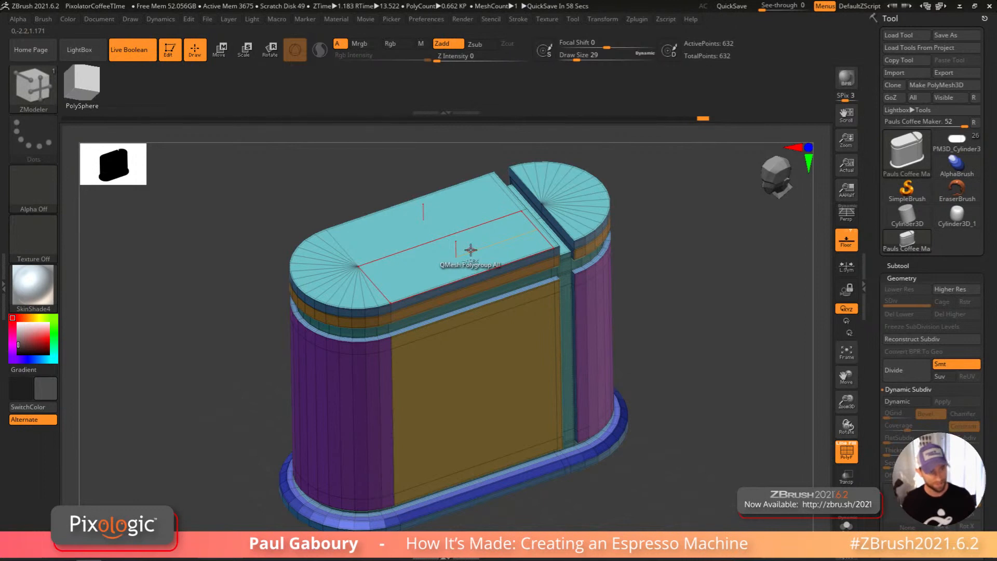
{"action": "key", "text": "ctrl+z"}
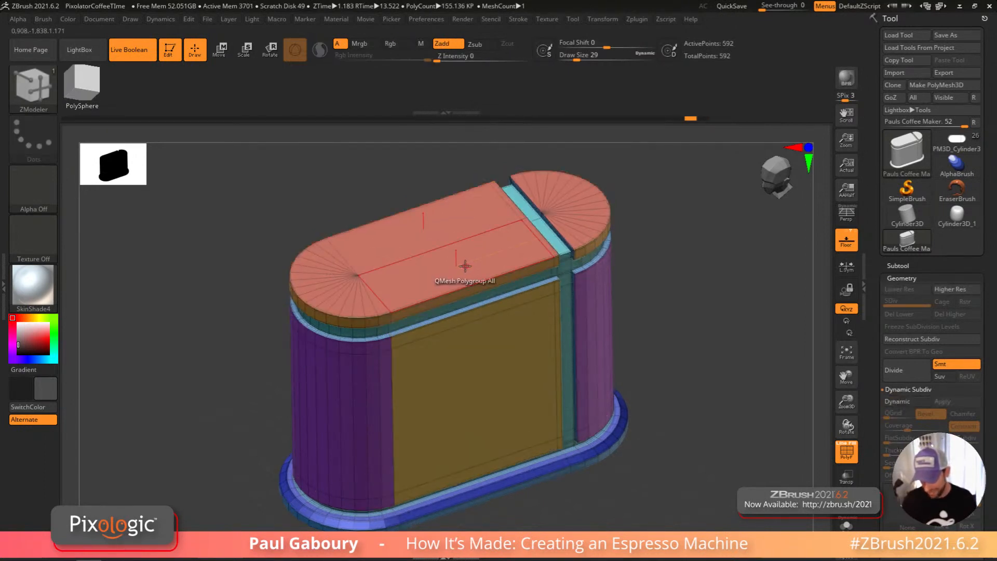
Step: Try to lift the top polygroup off the body as a separate thin surface with QMesh, and undo the lift
{"action": "left_click_drag", "start_coordinate": [485, 260], "coordinate": [485, 230]}
{"action": "key", "text": "alt"}
{"action": "key", "text": "alt"}
{"action": "right_click_drag", "start_coordinate": [674, 340], "coordinate": [642, 321], "text": "ctrl"}
{"action": "right_click_drag", "start_coordinate": [641, 322], "coordinate": [620, 314], "text": "alt"}
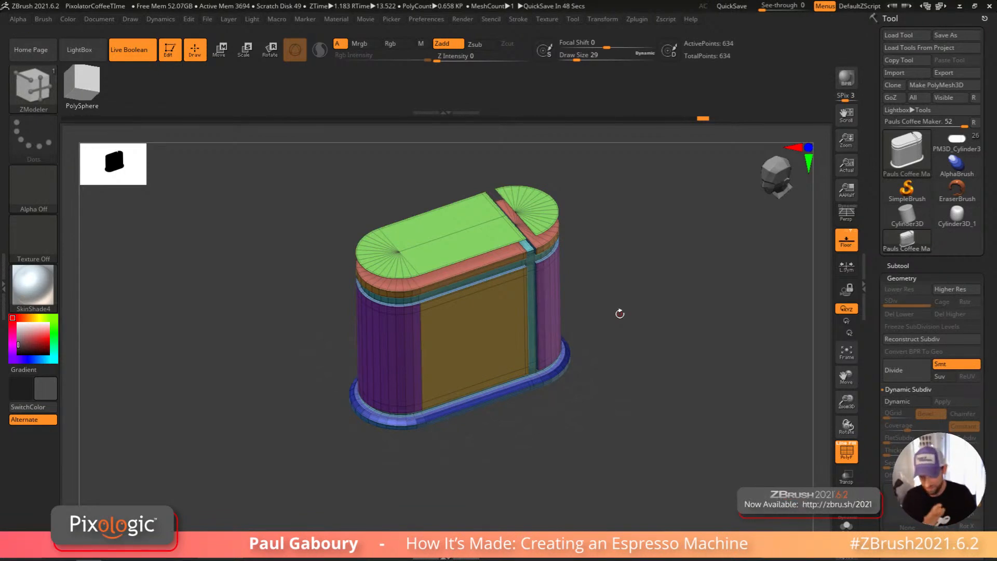
{"action": "key", "text": "ctrl+z"}
{"action": "key", "text": "ctrl+z"}
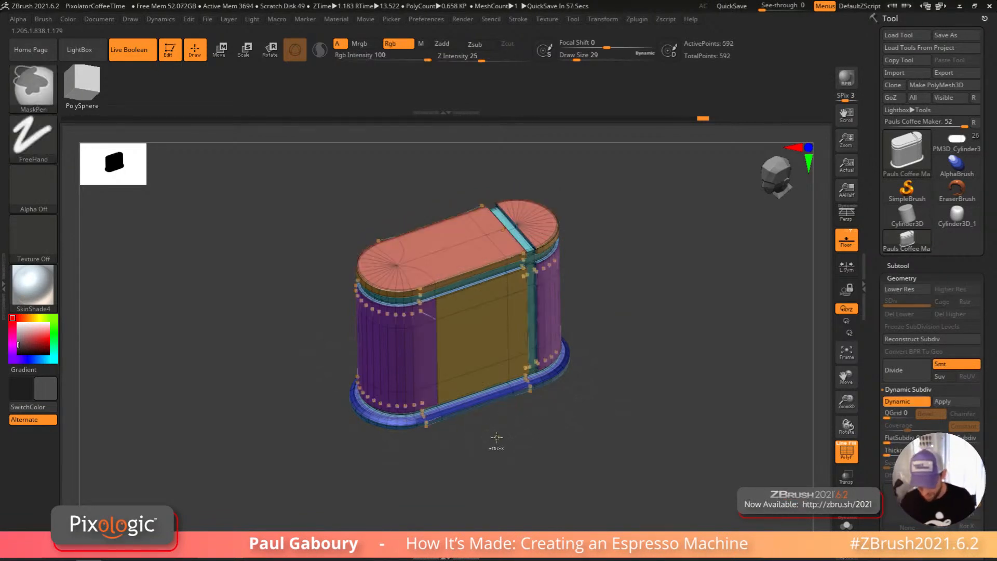
{"action": "key", "text": "ctrl+shift+z"}
Step: Pull a separate thick slab upward from the body's top polygroup using QMesh with the Polygroup All target
{"action": "left_click_drag", "start_coordinate": [496, 437], "coordinate": [493, 338]}
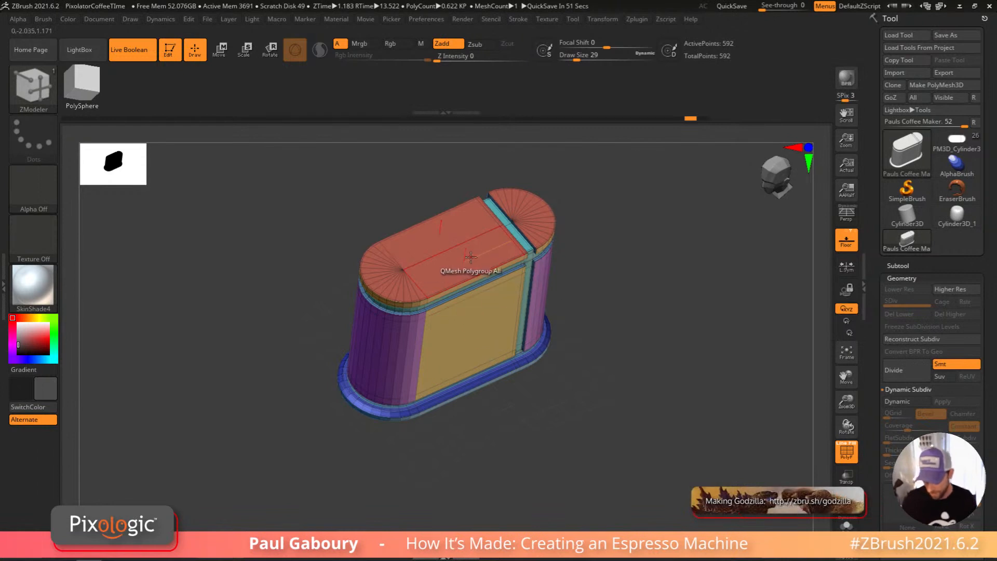
{"action": "left_click", "coordinate": [471, 257]}
{"action": "left_click_drag", "start_coordinate": [471, 258], "coordinate": [477, 238]}
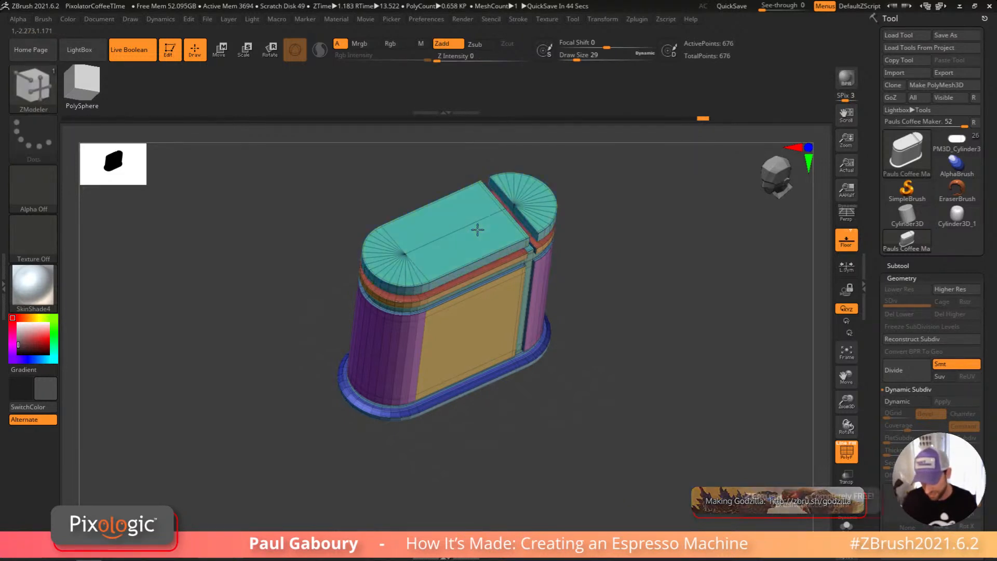
{"action": "left_click", "coordinate": [478, 229]}
{"action": "left_click", "coordinate": [480, 226]}
{"action": "left_click", "coordinate": [483, 223]}
Step: Fill the groove across the new top slab using QMesh with the A Single Poly target
{"action": "right_click_drag", "start_coordinate": [483, 224], "coordinate": [554, 305], "text": "ctrl"}
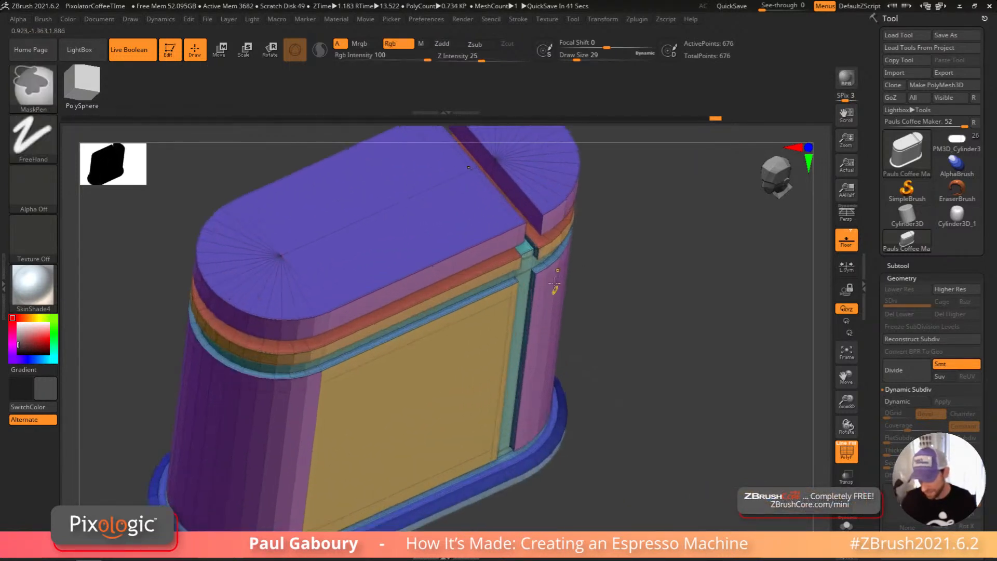
{"action": "right_click_drag", "start_coordinate": [528, 212], "coordinate": [534, 253], "text": "alt"}
{"action": "left_click_drag", "start_coordinate": [535, 253], "coordinate": [527, 244]}
{"action": "key", "text": "ctrl+z"}
{"action": "key", "text": "space"}
{"action": "left_click", "coordinate": [408, 265]}
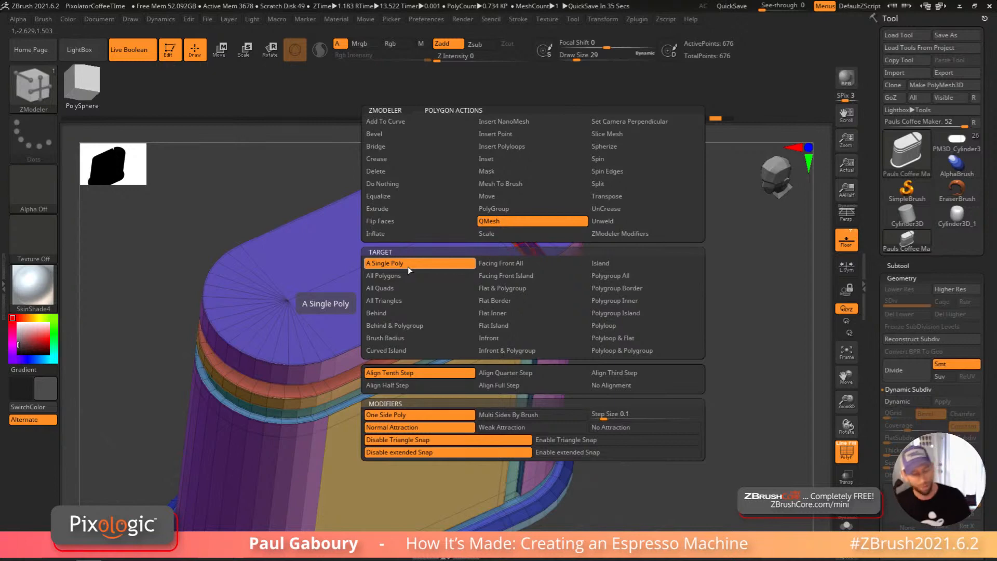
{"action": "left_click_drag", "start_coordinate": [531, 251], "coordinate": [522, 255]}
{"action": "mouse_move", "coordinate": [630, 360]}
{"action": "right_mouse_down", "text": "ctrl"}
{"action": "mouse_move", "coordinate": [594, 338]}
{"action": "mouse_move", "coordinate": [619, 262]}
{"action": "mouse_move", "coordinate": [611, 338]}
{"action": "right_mouse_up", "text": "ctrl"}
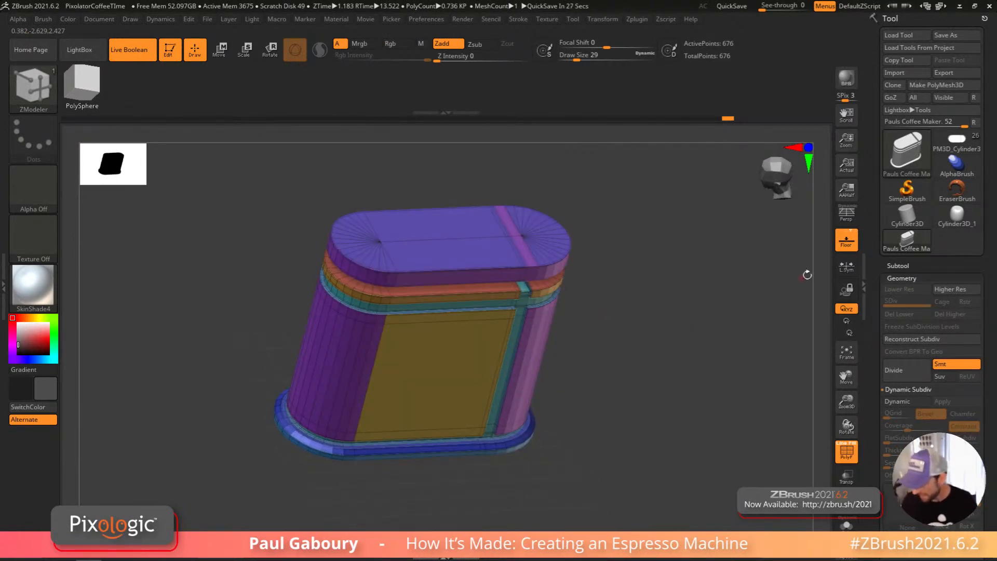
Step: Examine the top tray of the finished espresso machine in the PM3D_Cylinder3D_2 tool without polyframe, and return to the body tool
{"action": "left_click", "coordinate": [956, 146]}
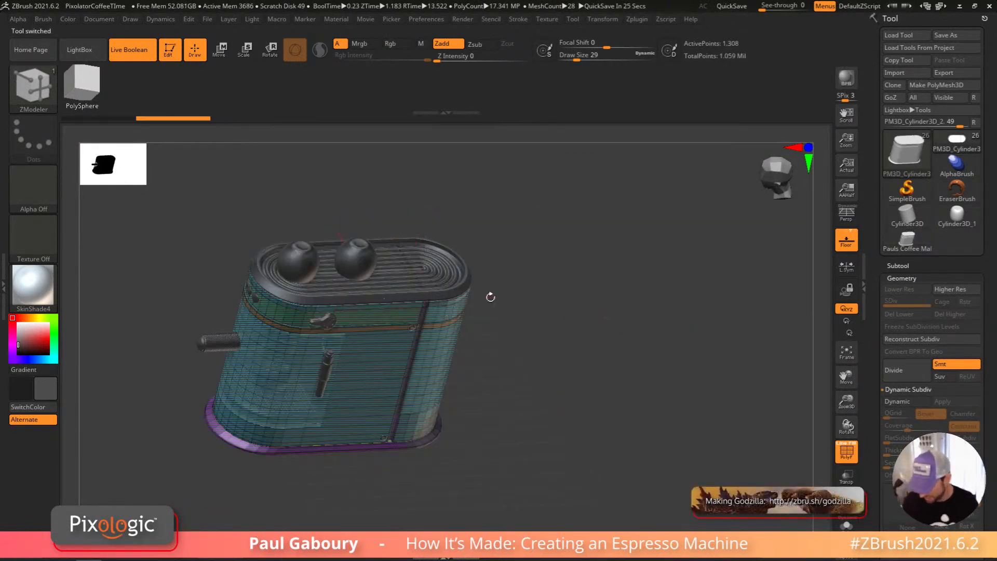
{"action": "key", "text": "shift+f"}
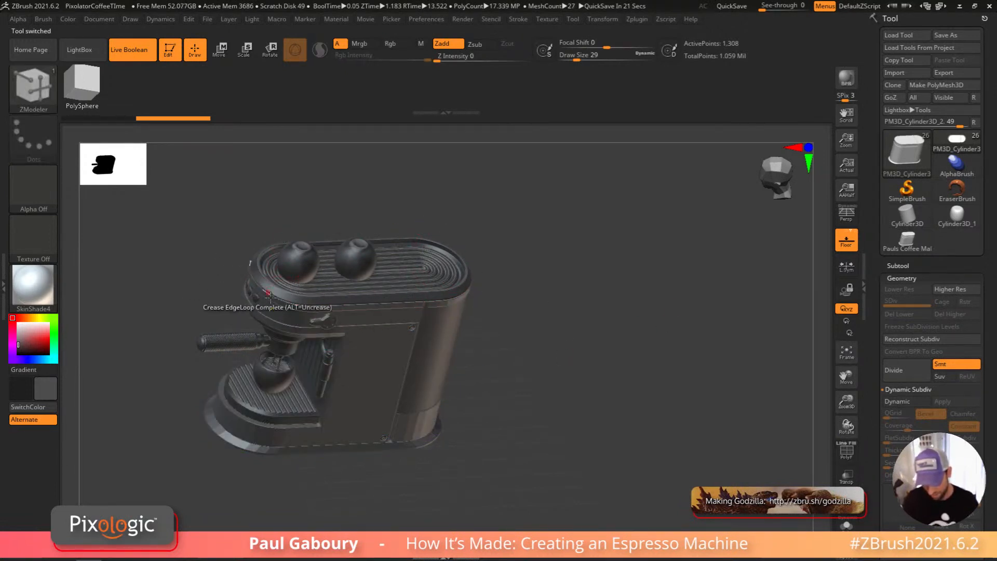
{"action": "left_click", "coordinate": [907, 240]}
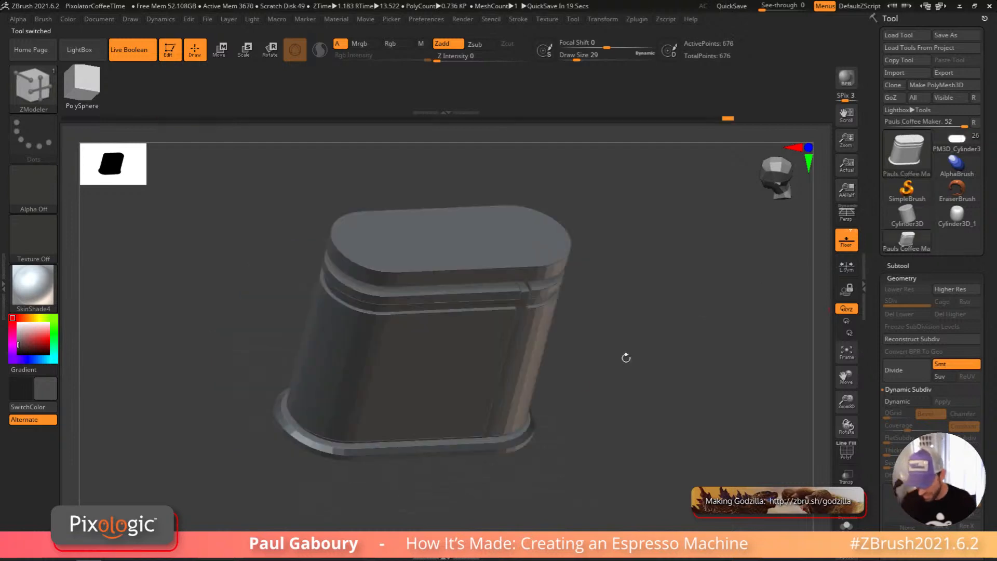
Step: Show the polyframe, turn on Dynamic Subdiv and isolate the top slab in a straight side view by hiding the body
{"action": "left_click_drag", "start_coordinate": [656, 338], "coordinate": [595, 339], "text": "shift"}
{"action": "key", "text": "shift+f"}
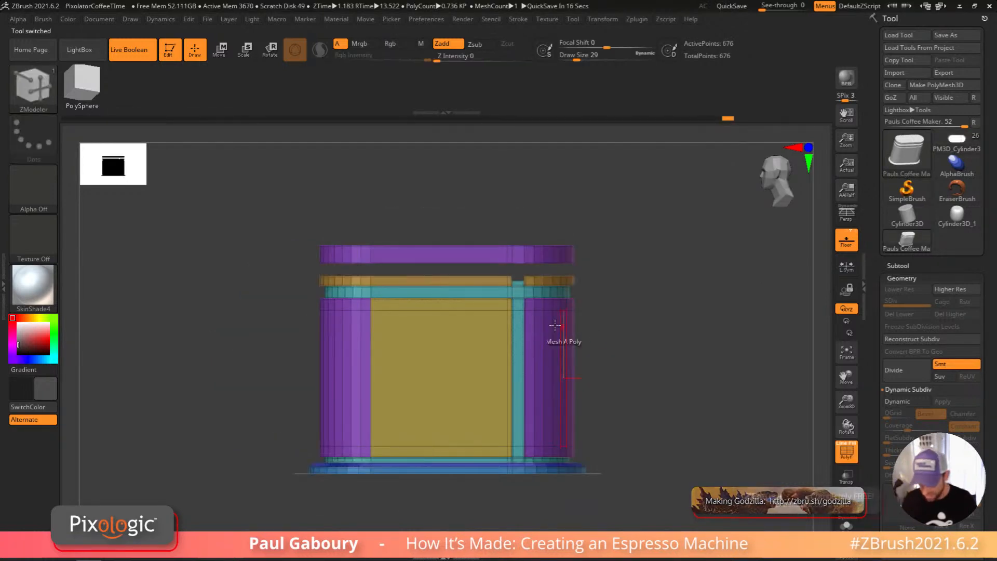
{"action": "key", "text": "d"}
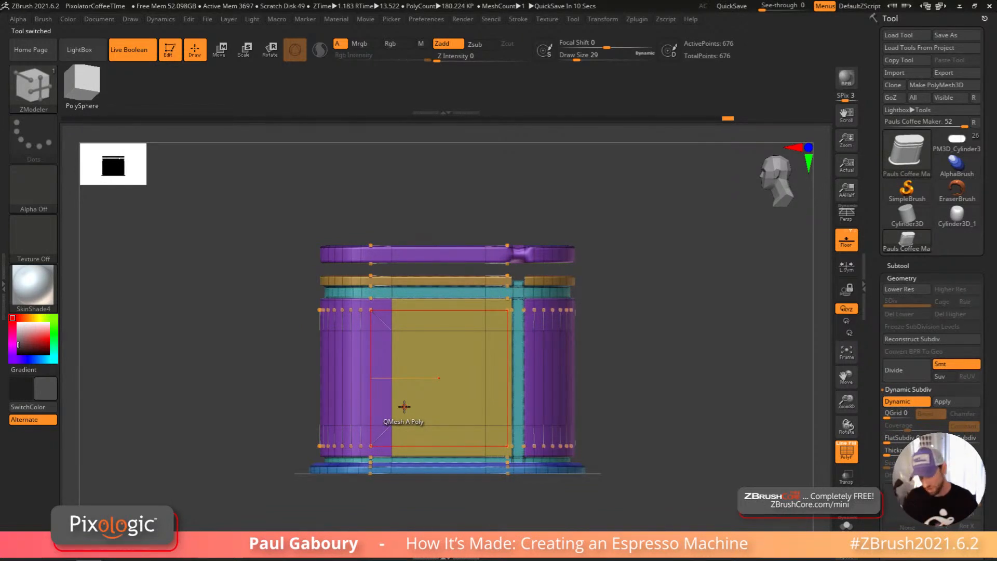
{"action": "mouse_move", "coordinate": [288, 214]}
{"action": "left_mouse_down", "text": "ctrl+shift"}
{"action": "mouse_move", "coordinate": [493, 269]}
{"action": "mouse_move", "coordinate": [651, 269]}
{"action": "left_mouse_up", "text": "ctrl+shift"}
{"action": "mouse_move", "coordinate": [639, 313]}
{"action": "left_mouse_down"}
{"action": "mouse_move", "coordinate": [625, 349]}
{"action": "mouse_move", "coordinate": [621, 282]}
{"action": "mouse_move", "coordinate": [630, 346]}
{"action": "left_mouse_up"}
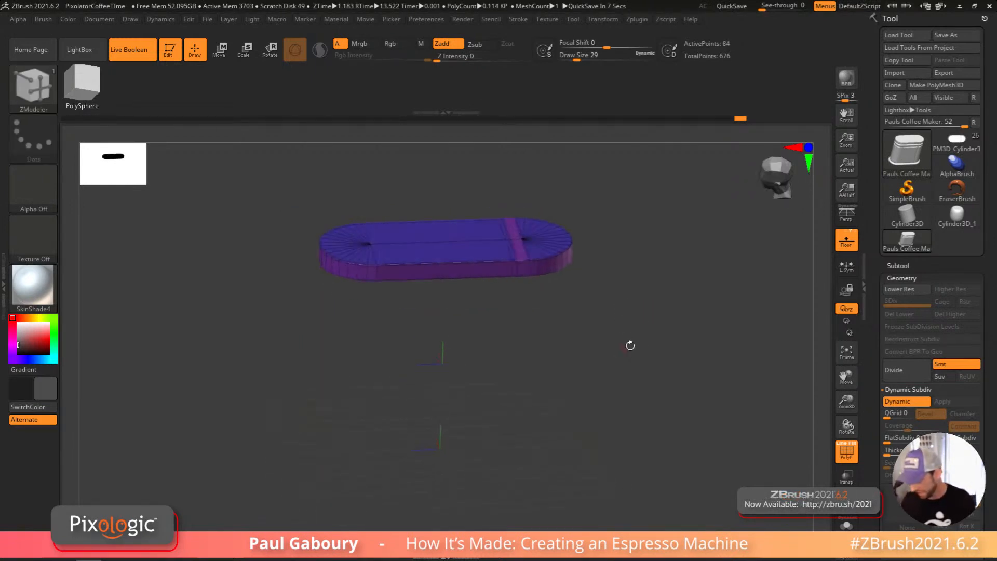
Step: Abort the auto-save and separate the visible top slab from the hidden body into its own subtool with Split Hidden
{"action": "left_click", "coordinate": [901, 266]}
{"action": "left_click_drag", "start_coordinate": [993, 344], "coordinate": [992, 268]}
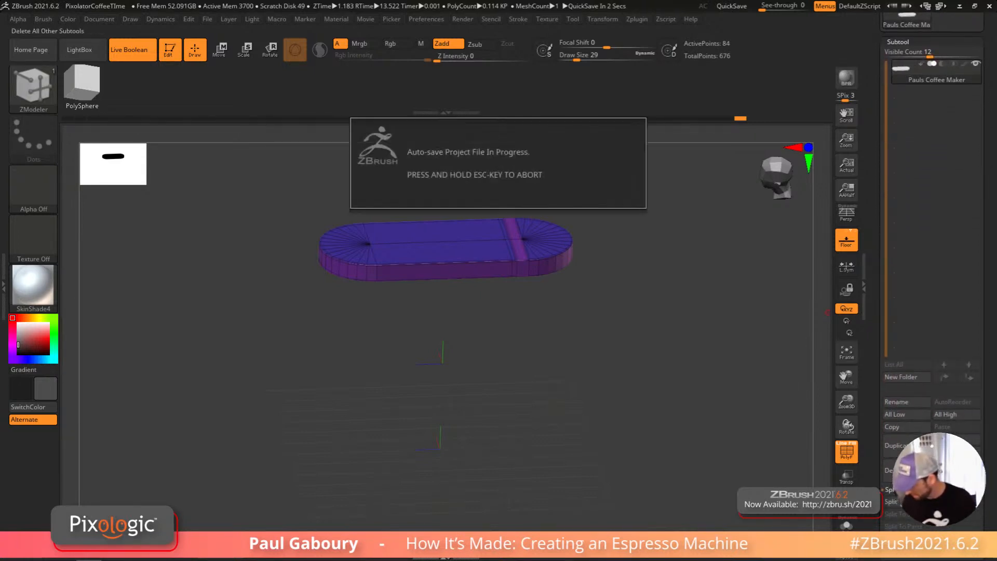
{"action": "key", "text": "Escape"}
{"action": "left_click_drag", "start_coordinate": [985, 457], "coordinate": [981, 366]}
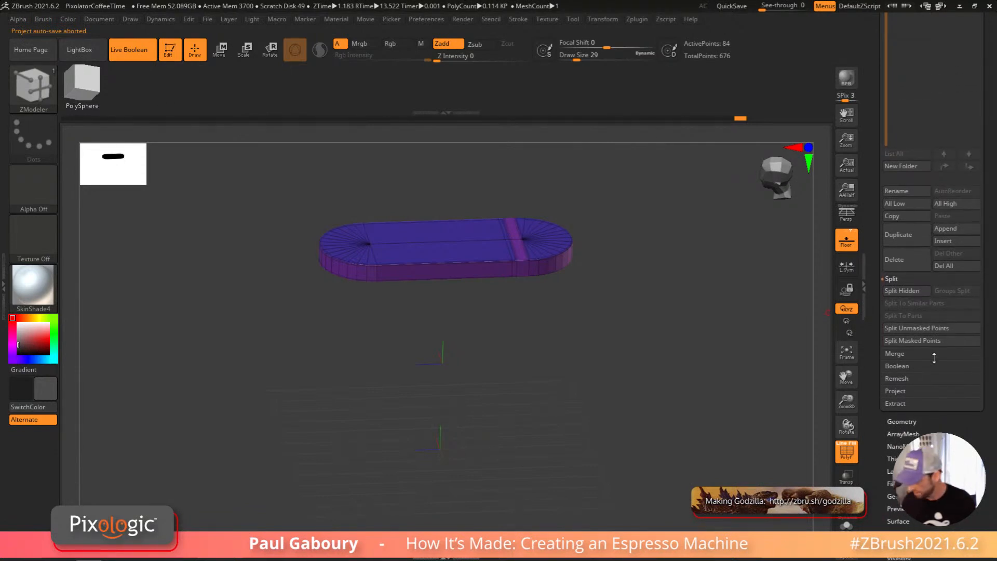
{"action": "left_click", "coordinate": [910, 294]}
{"action": "left_click_drag", "start_coordinate": [983, 317], "coordinate": [983, 347]}
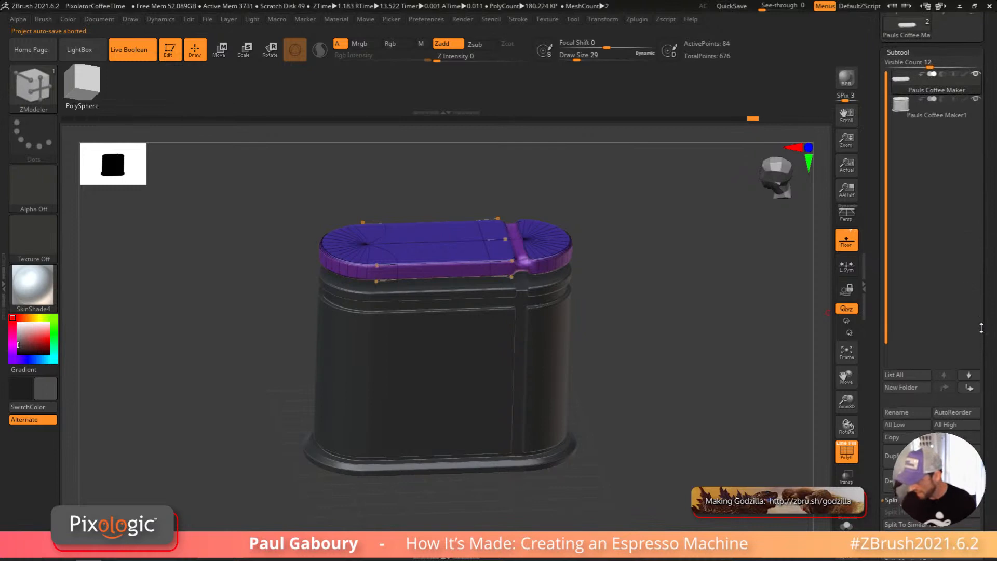
Step: Select the top slab's subtool and rename it Top Cup Holder
{"action": "left_click", "coordinate": [932, 107]}
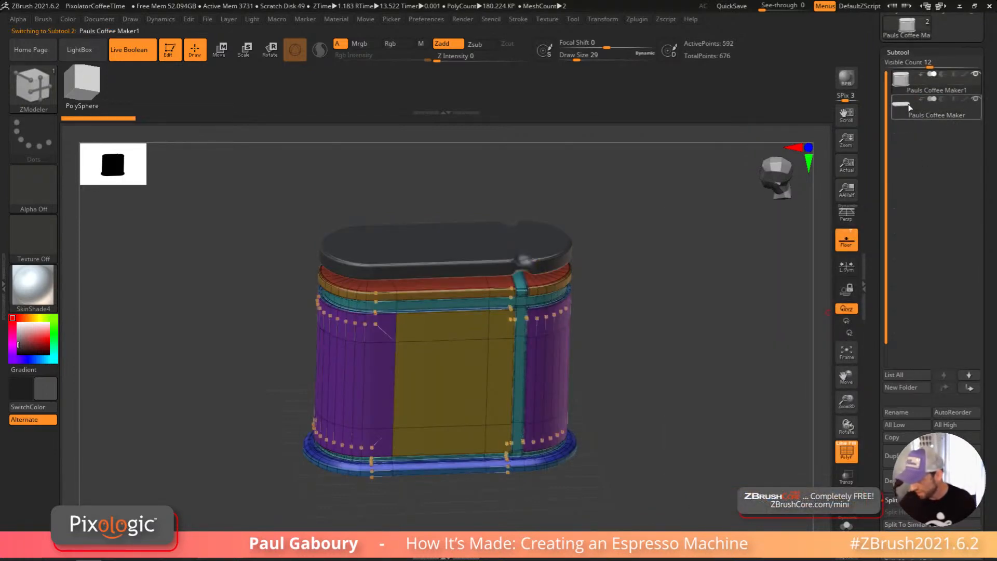
{"action": "left_click", "coordinate": [910, 108]}
{"action": "left_click", "coordinate": [900, 412]}
{"action": "type", "text": "Top"}
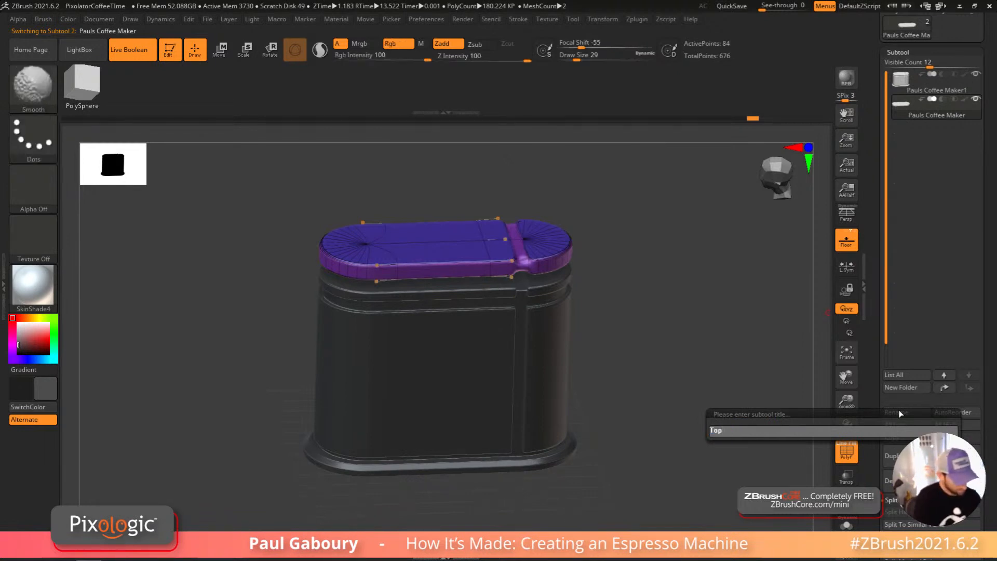
{"action": "type", "text": " Cup Hol"}
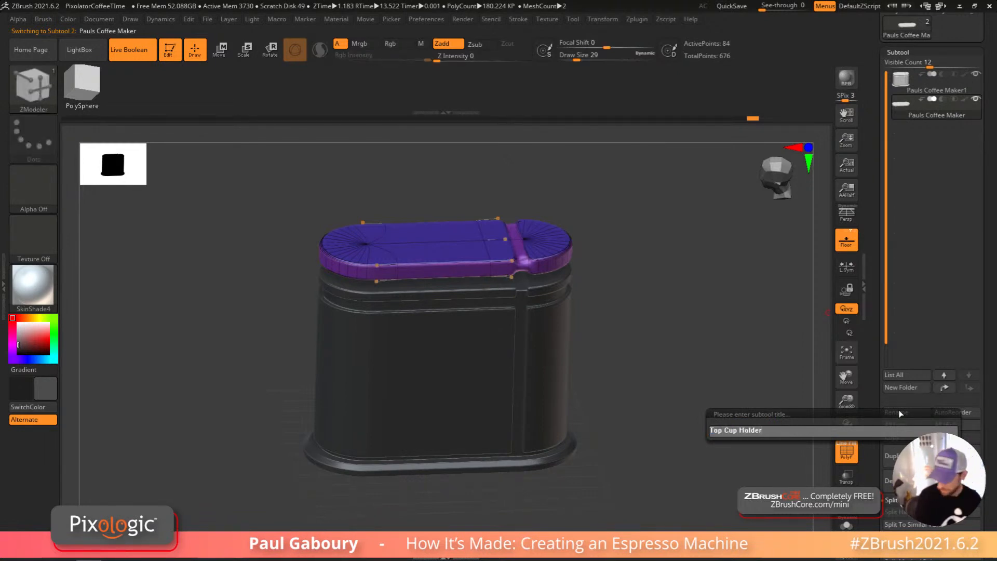
{"action": "type", "text": "der"}
{"action": "key", "text": "Return"}
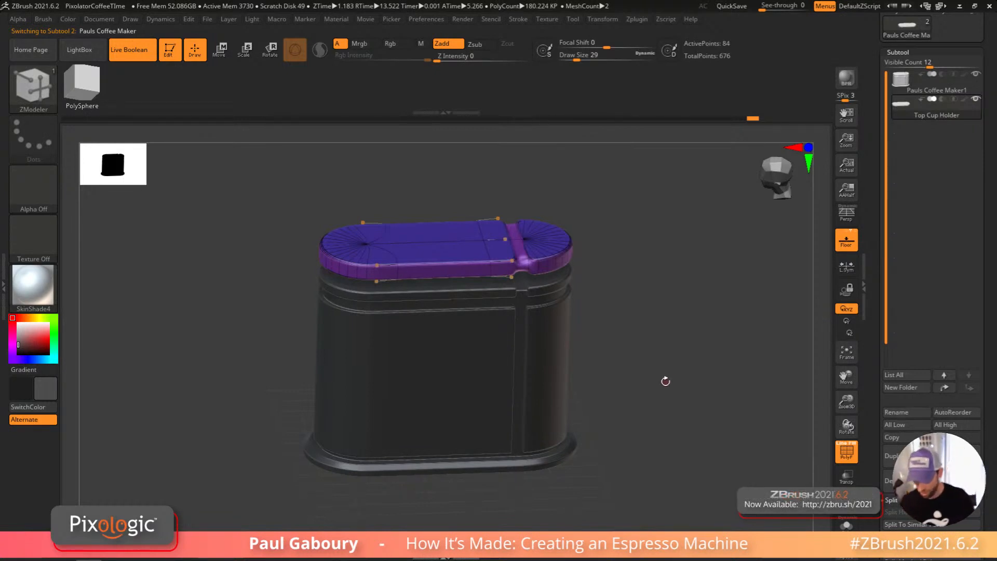
Step: Center the Gizmo on the Top Cup Holder, lower the slab onto the body and hide the polyframe
{"action": "left_click_drag", "start_coordinate": [660, 373], "coordinate": [660, 366], "text": "shift"}
{"action": "key", "text": "w"}
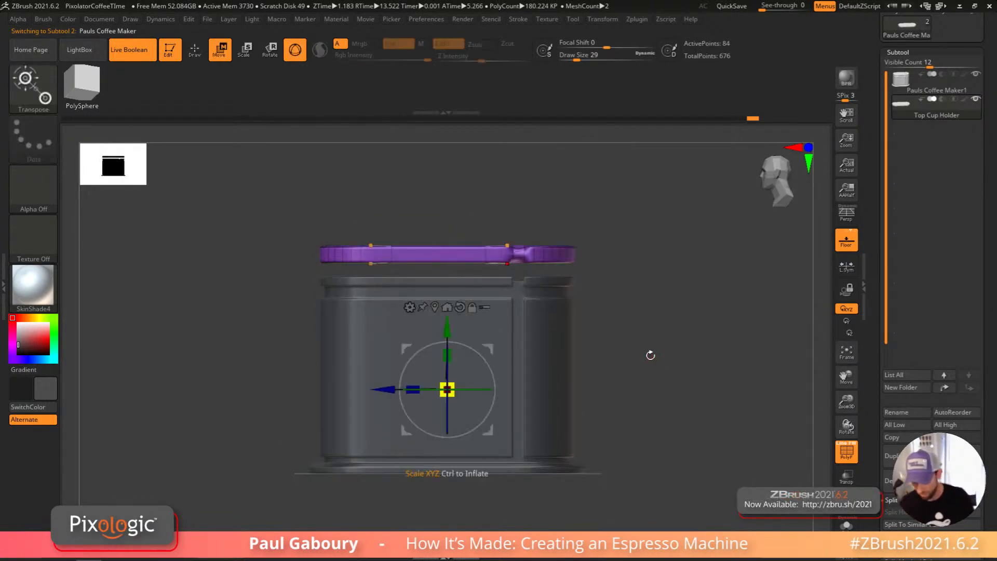
{"action": "left_click", "coordinate": [435, 307]}
{"action": "left_click_drag", "start_coordinate": [447, 193], "coordinate": [447, 209]}
{"action": "mouse_move", "coordinate": [609, 363]}
{"action": "left_mouse_down"}
{"action": "mouse_move", "coordinate": [609, 398]}
{"action": "mouse_move", "coordinate": [620, 376]}
{"action": "left_mouse_up"}
{"action": "key", "text": "shift+f"}
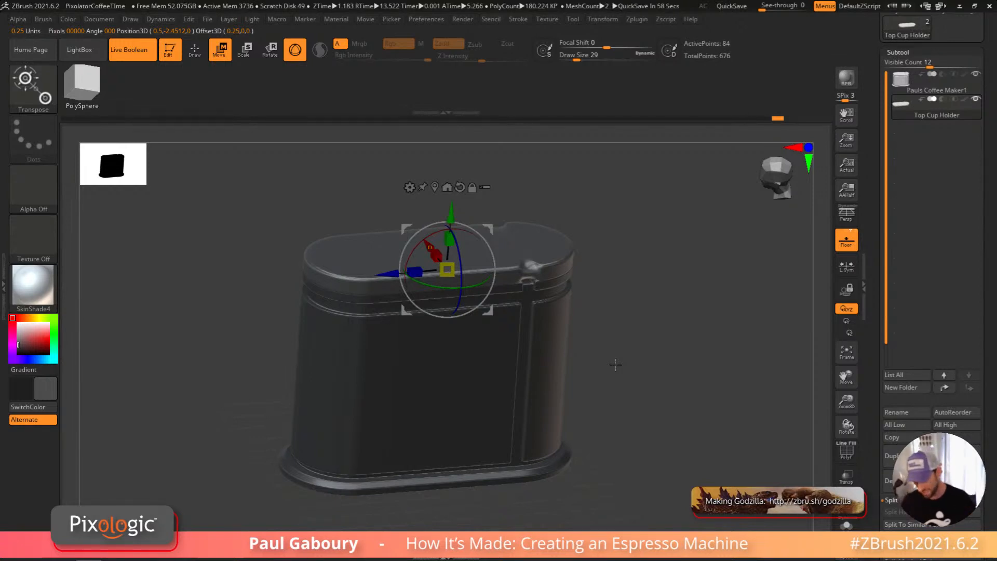
Step: Return to the ZModeler brush with the polyframe shown and examine the filled strip across the cup holder
{"action": "key", "text": "q"}
{"action": "key", "text": "b"}
{"action": "key", "text": "z"}
{"action": "key", "text": "m"}
{"action": "key", "text": "shift+f"}
{"action": "scroll", "coordinate": [520, 270], "scroll_direction": "up", "scroll_amount": 5}
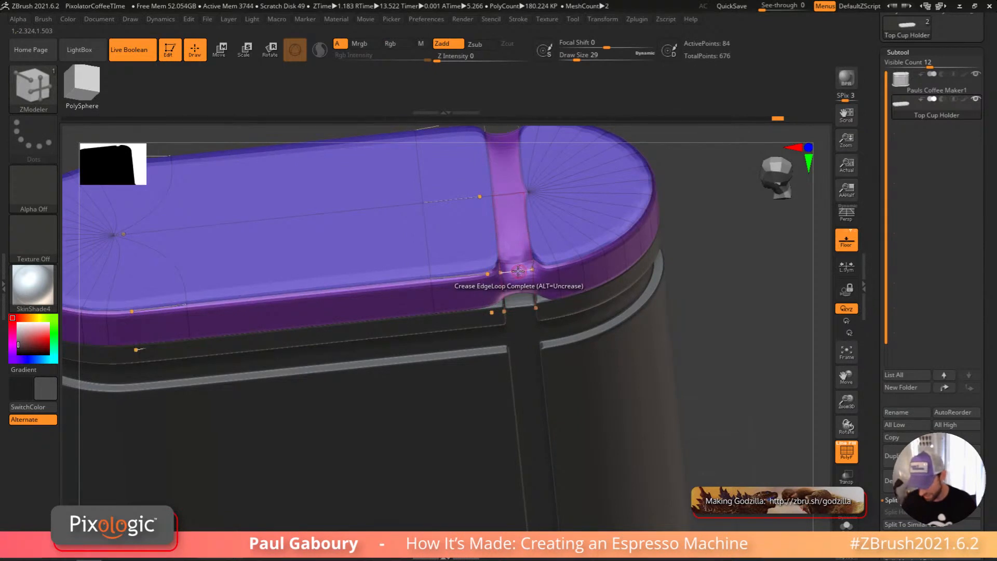
{"action": "mouse_move", "coordinate": [524, 290]}
{"action": "right_mouse_down", "text": "ctrl"}
{"action": "mouse_move", "coordinate": [692, 325]}
{"action": "mouse_move", "coordinate": [708, 378]}
{"action": "mouse_move", "coordinate": [703, 359]}
{"action": "mouse_move", "coordinate": [670, 347]}
{"action": "mouse_move", "coordinate": [690, 463]}
{"action": "mouse_move", "coordinate": [665, 394]}
{"action": "right_mouse_up", "text": "ctrl"}
Step: Set the ZModeler polygon action to Inset with the Flat Island target
{"action": "key", "text": "shift+f"}
{"action": "key", "text": "shift+f"}
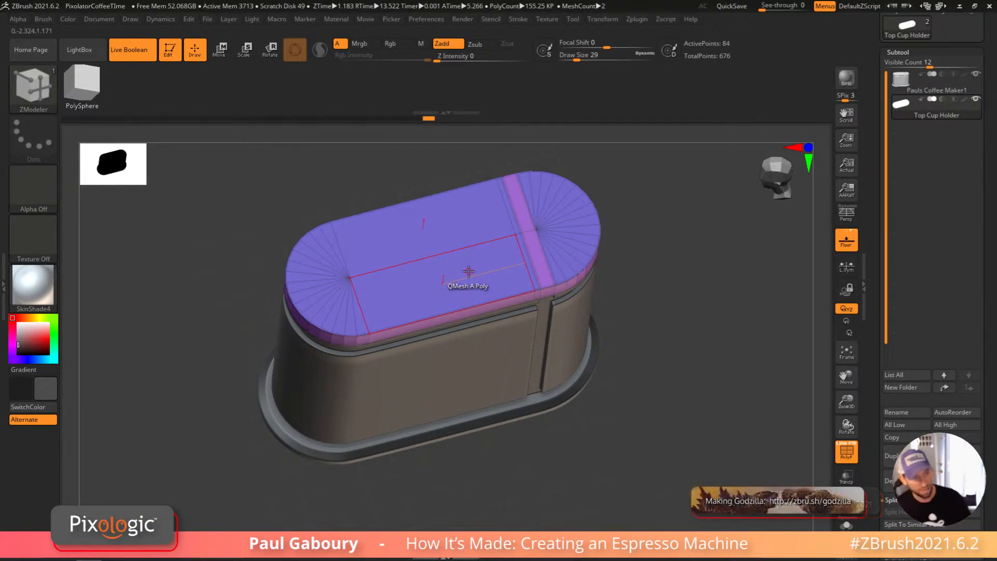
{"action": "key", "text": "space"}
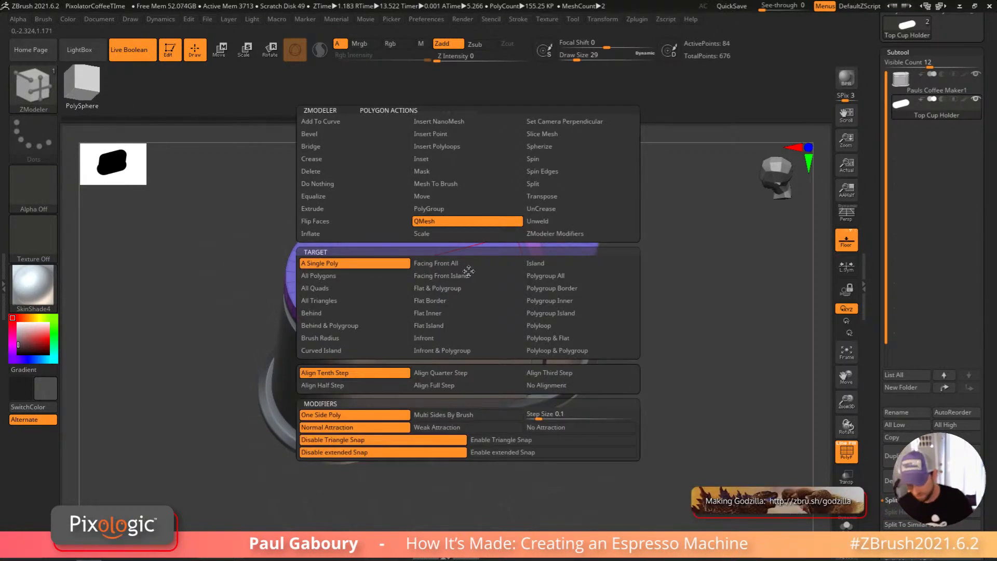
{"action": "left_click", "coordinate": [441, 158]}
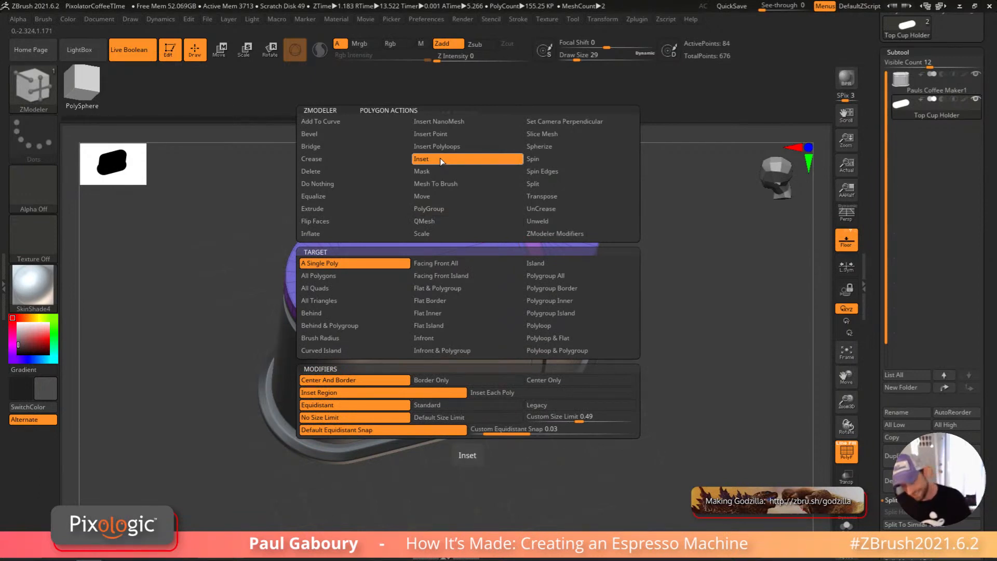
{"action": "left_click", "coordinate": [461, 326]}
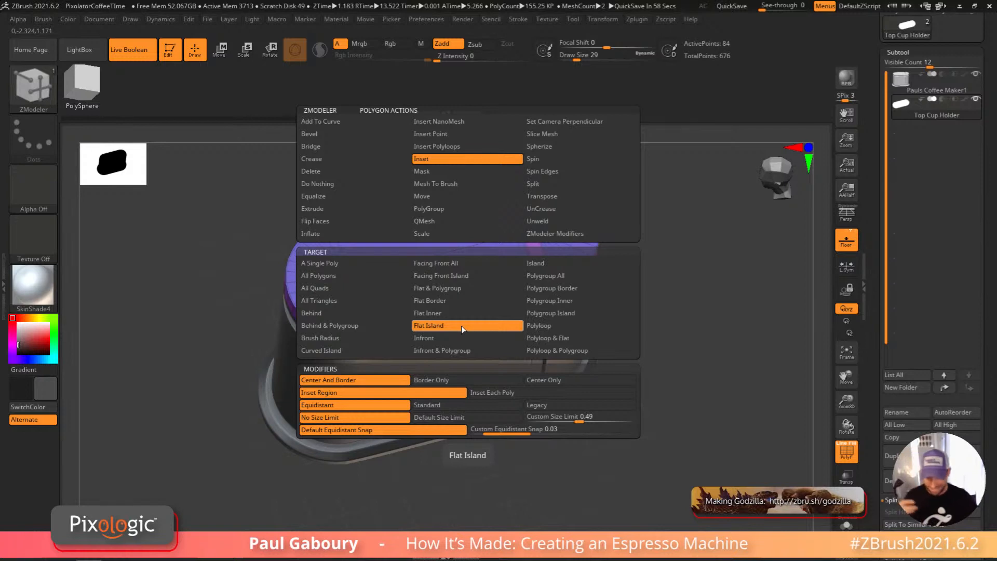
Step: Group all of the Top Cup Holder's top faces, including the strip, into one polygroup and inset them to leave an even rim
{"action": "left_click_drag", "start_coordinate": [636, 364], "coordinate": [636, 340], "text": "shift"}
{"action": "left_click_drag", "start_coordinate": [258, 206], "coordinate": [743, 278], "text": "ctrl+shift"}
{"action": "left_click_drag", "start_coordinate": [744, 278], "coordinate": [597, 324]}
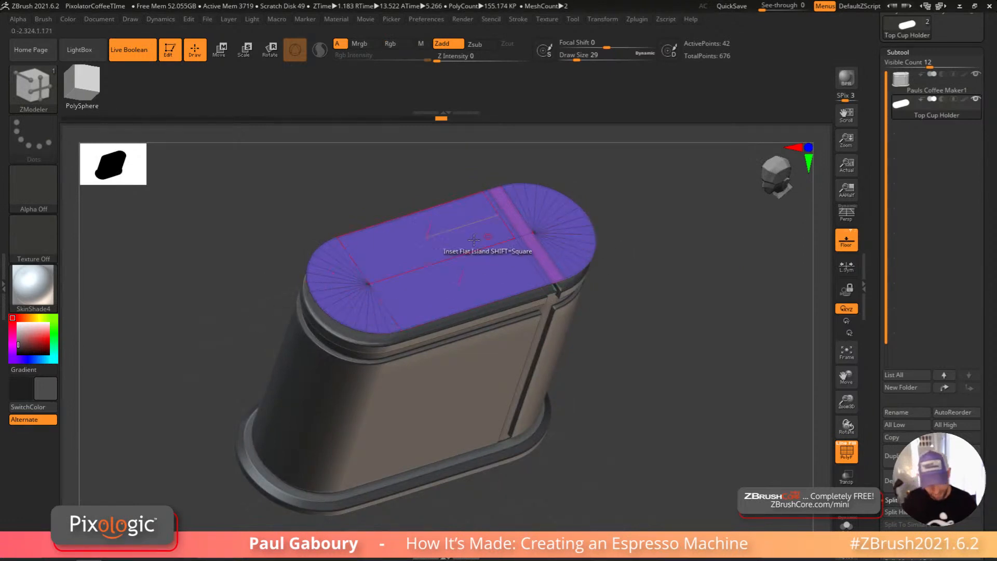
{"action": "key", "text": "ctrl"}
{"action": "mouse_move", "coordinate": [622, 330]}
{"action": "left_mouse_down"}
{"action": "mouse_move", "coordinate": [643, 361]}
{"action": "mouse_move", "coordinate": [638, 347]}
{"action": "left_mouse_up"}
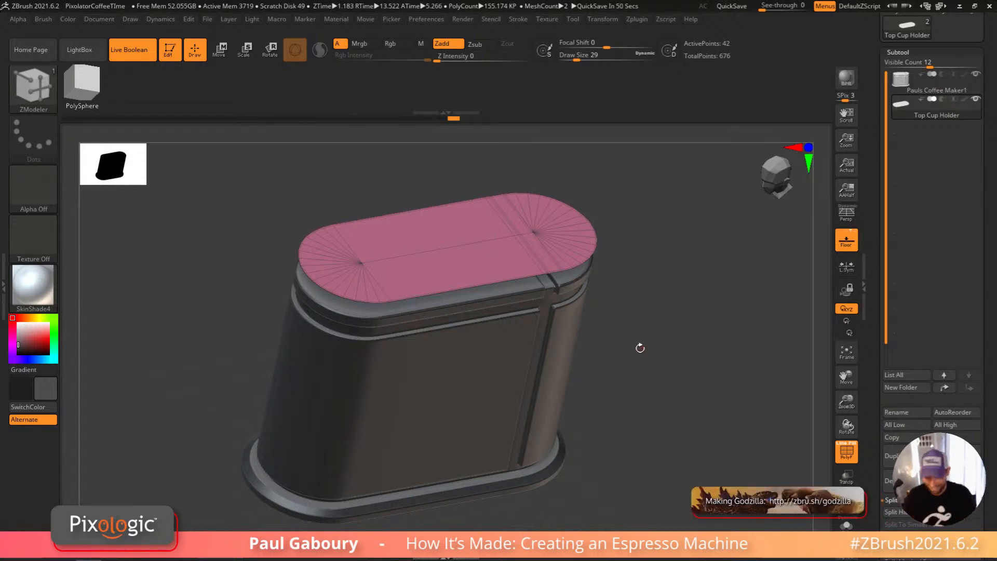
{"action": "left_click", "coordinate": [642, 365], "text": "ctrl+shift"}
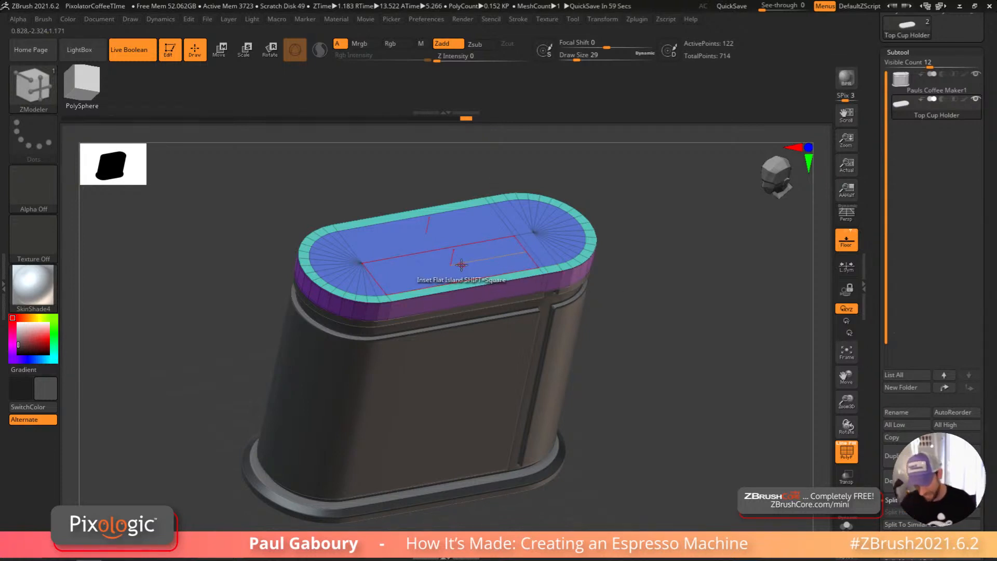
Step: Use QMesh with the Polygroup All target to sink the inset top face and form a recessed tray inside the rim
{"action": "key", "text": "space"}
{"action": "left_click", "coordinate": [459, 221]}
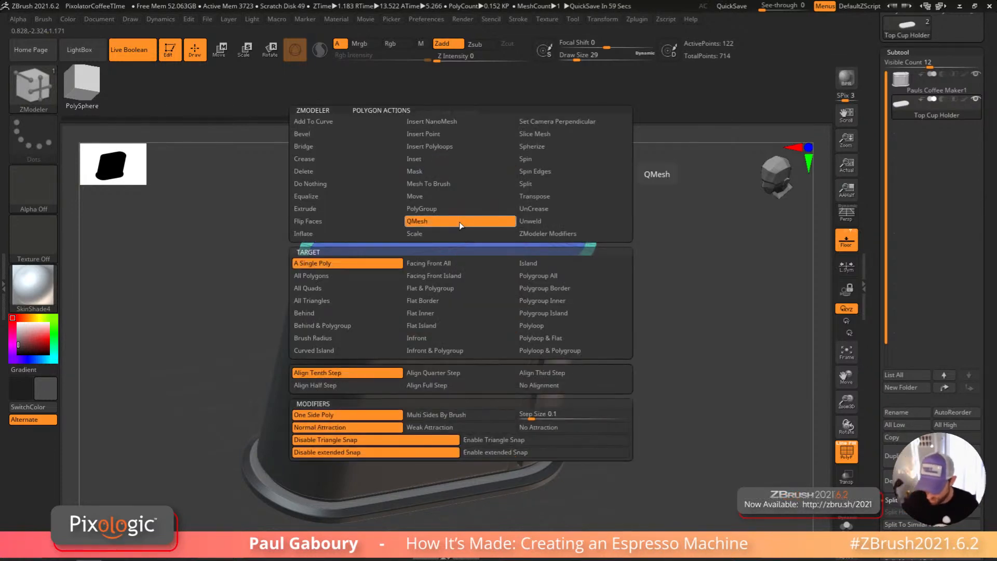
{"action": "left_click", "coordinate": [565, 276]}
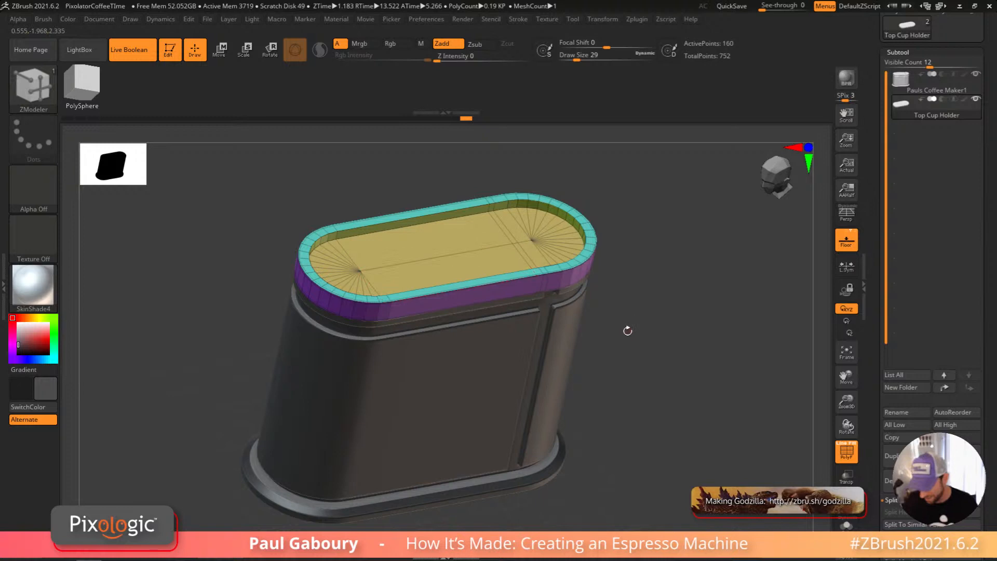
Step: Insert a single edge loop around the Top Cup Holder's outer side wall, close to its lower edge
{"action": "left_click_drag", "start_coordinate": [627, 331], "coordinate": [501, 307]}
{"action": "key", "text": "ctrl"}
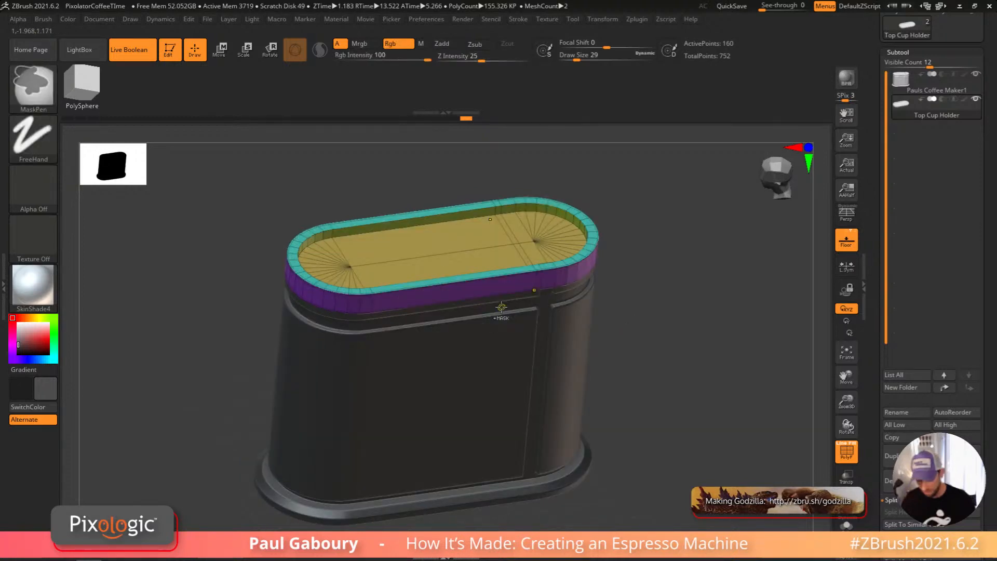
{"action": "right_click_drag", "start_coordinate": [501, 307], "coordinate": [505, 328], "text": "ctrl"}
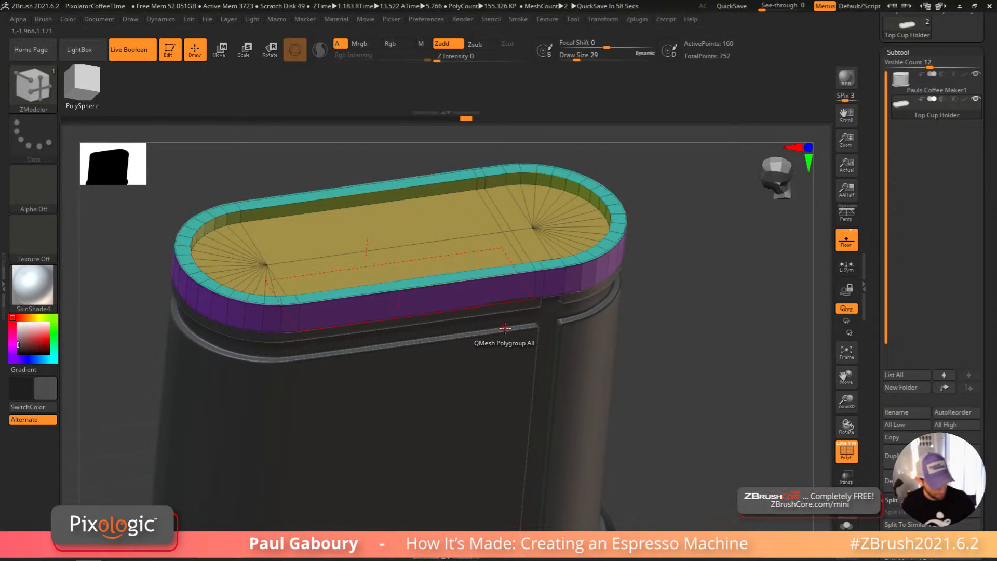
{"action": "left_click_drag", "start_coordinate": [679, 372], "coordinate": [671, 350]}
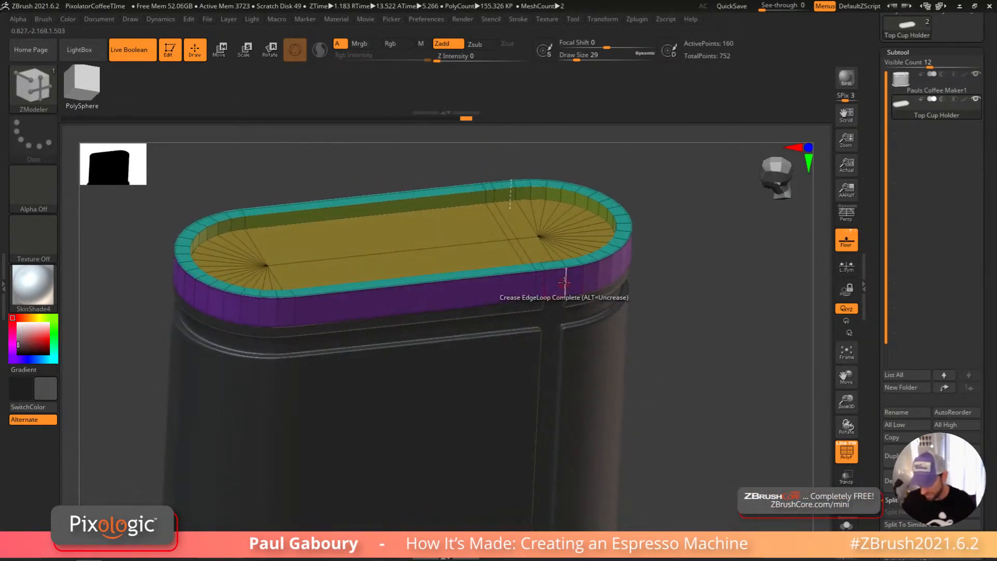
{"action": "key", "text": "space"}
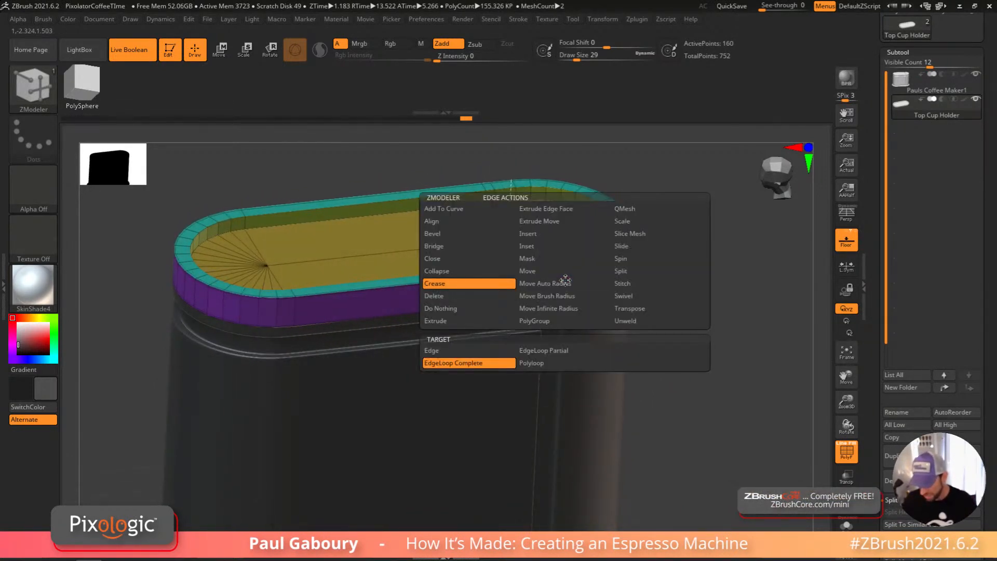
{"action": "left_click", "coordinate": [553, 235]}
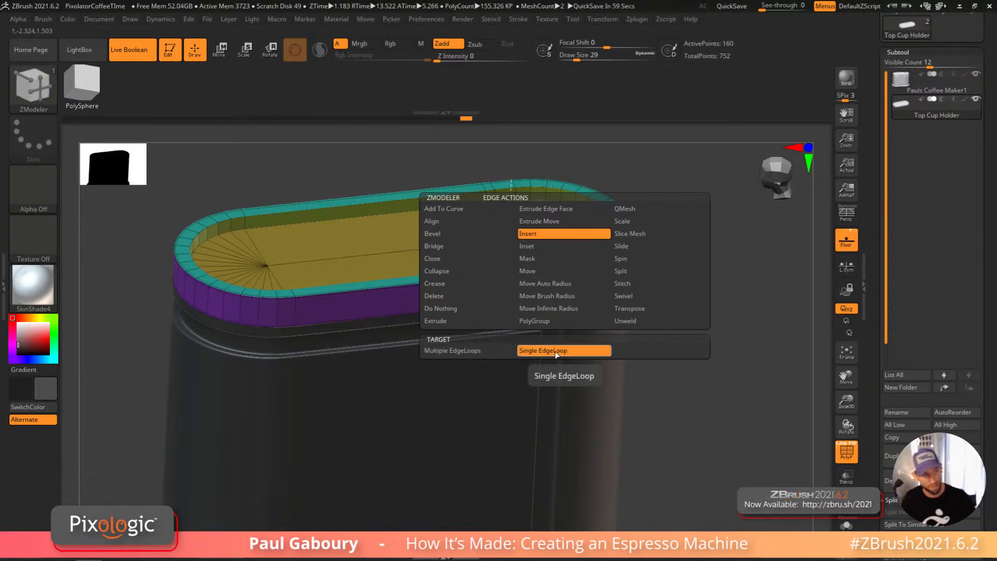
{"action": "left_click", "coordinate": [554, 351]}
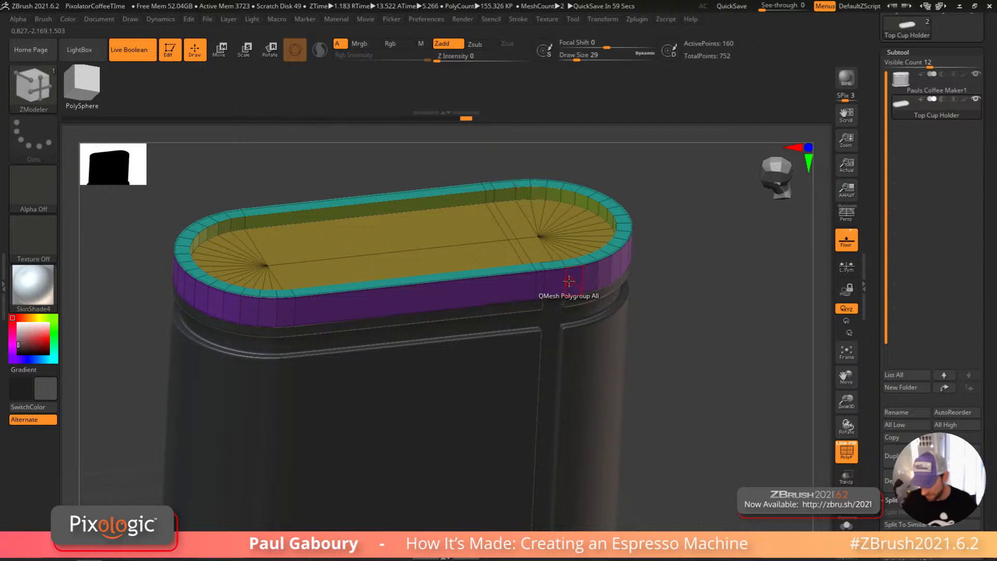
{"action": "left_click", "coordinate": [566, 284]}
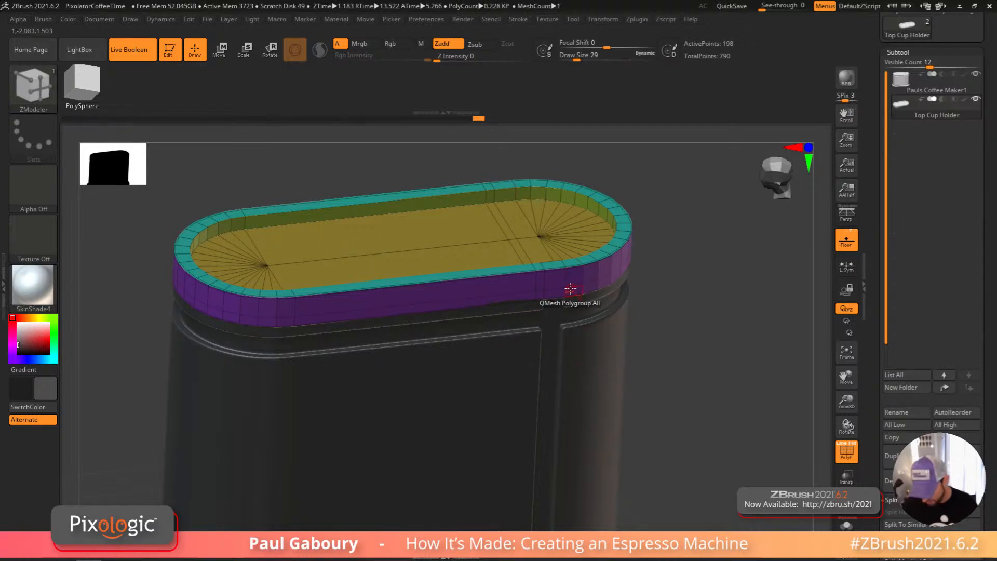
Step: Set the edge action to Crease with EdgeLoop Complete and check the Top Cup Holder's Dynamic Subdiv smoothing without the polyframe
{"action": "key", "text": "space"}
{"action": "left_click", "coordinate": [444, 283]}
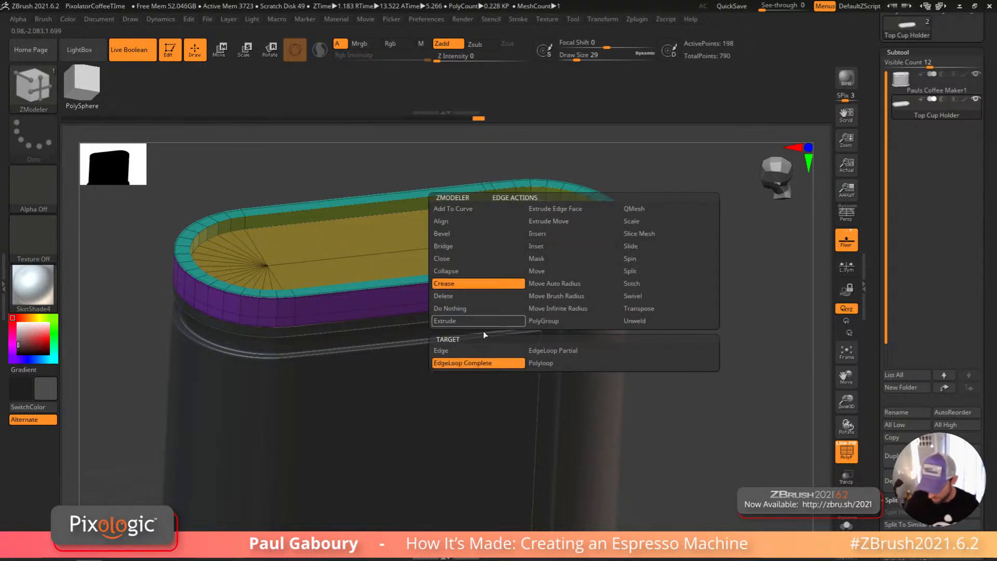
{"action": "left_click", "coordinate": [467, 363]}
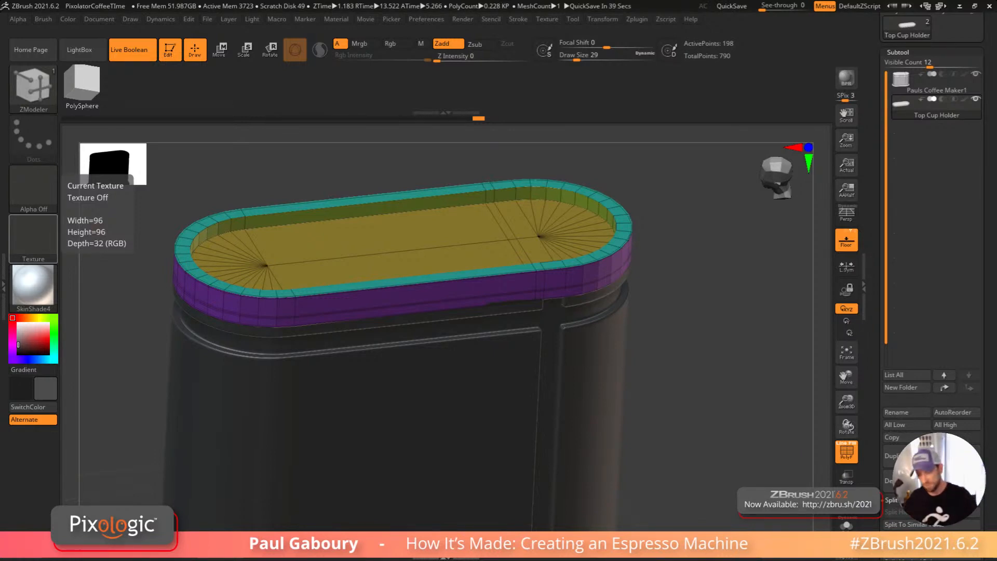
{"action": "left_click_drag", "start_coordinate": [715, 375], "coordinate": [718, 371]}
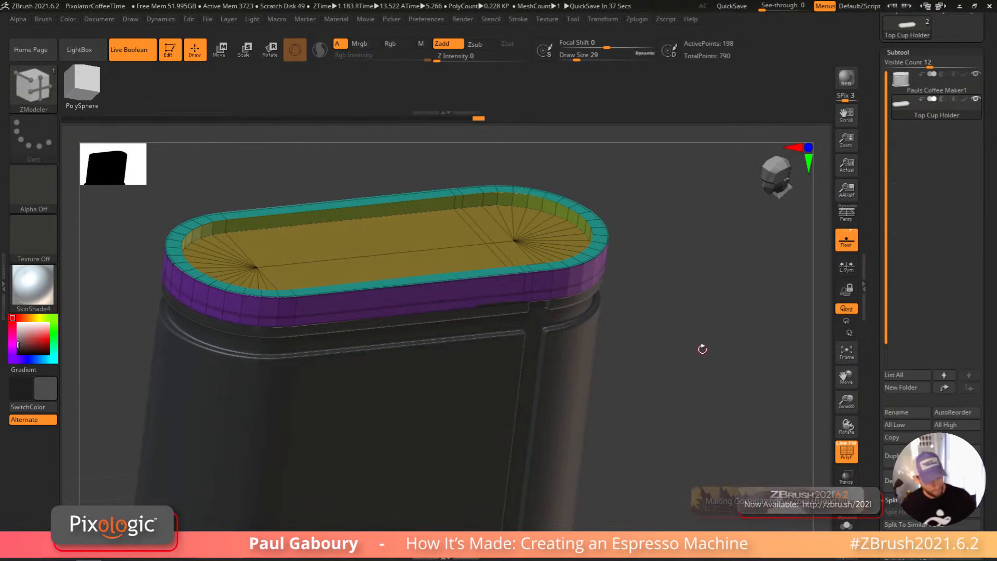
{"action": "key", "text": "shift+d"}
{"action": "key", "text": "shift+f"}
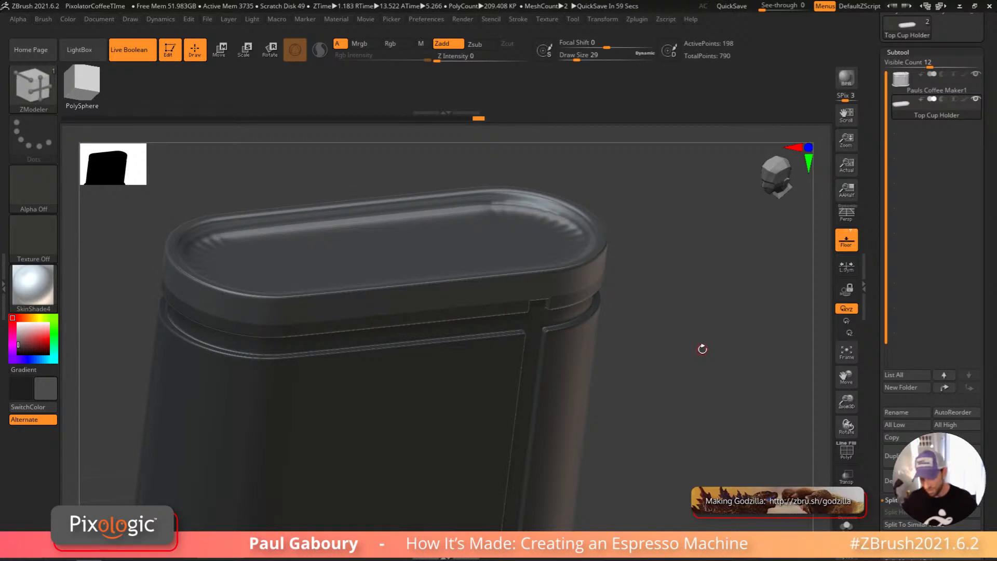
Step: Set the edge action to Insert with Multiple EdgeLoops and add an edge loop around the Top Cup Holder's upper rim
{"action": "left_click_drag", "start_coordinate": [702, 349], "coordinate": [645, 336]}
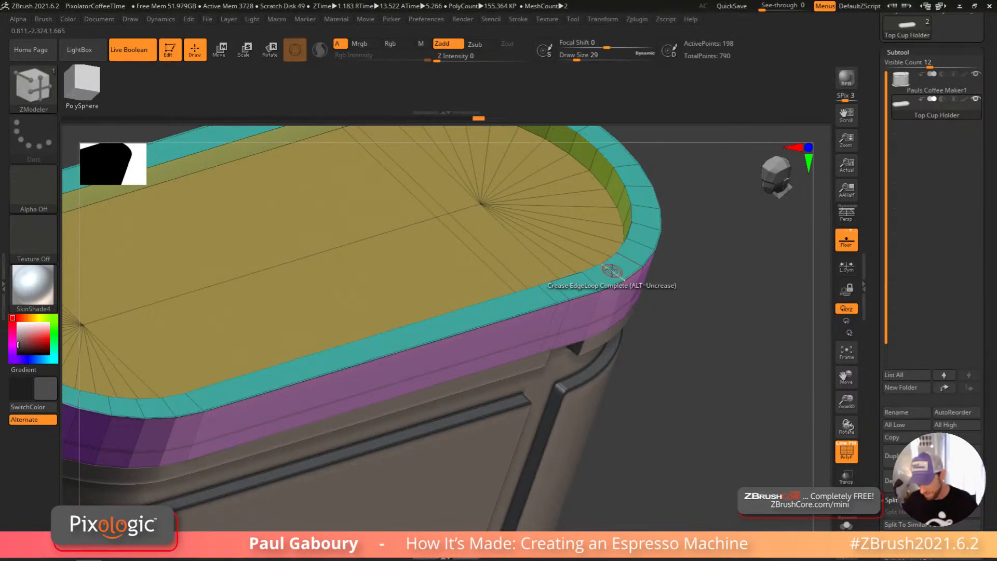
{"action": "key", "text": "space"}
{"action": "left_click", "coordinate": [597, 234]}
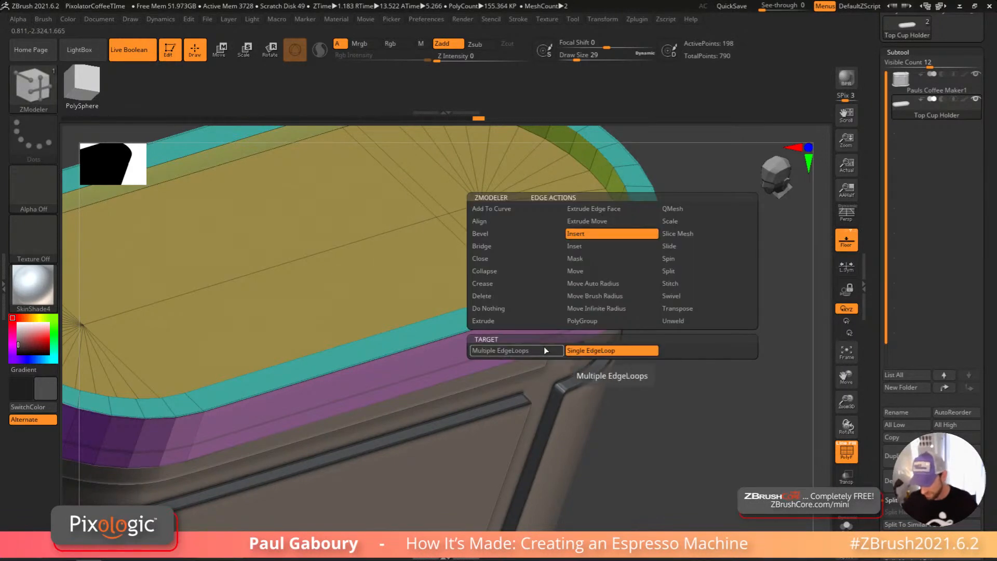
{"action": "left_click", "coordinate": [543, 351]}
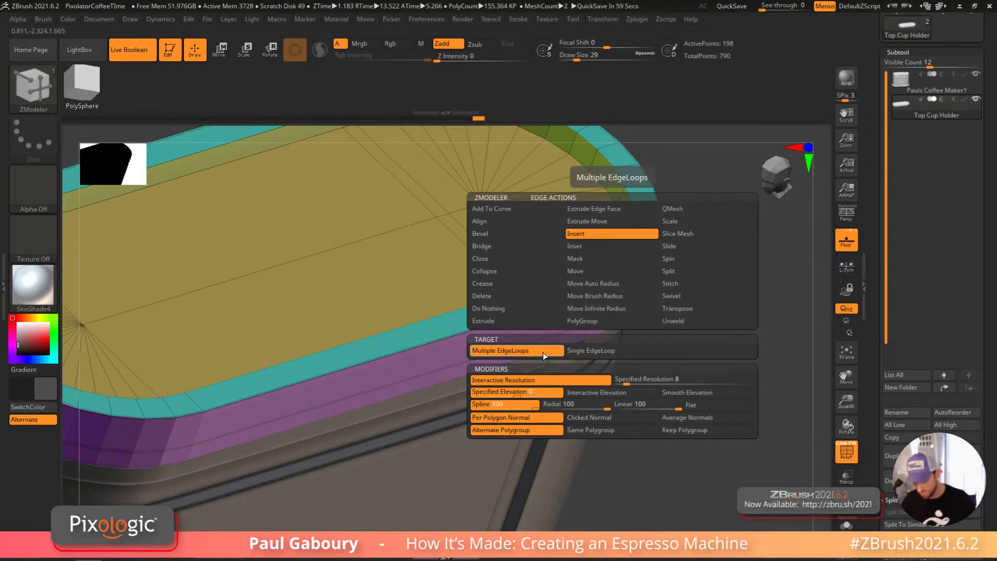
{"action": "right_click_drag", "start_coordinate": [610, 268], "coordinate": [616, 275], "text": "ctrl"}
{"action": "left_click", "coordinate": [617, 271]}
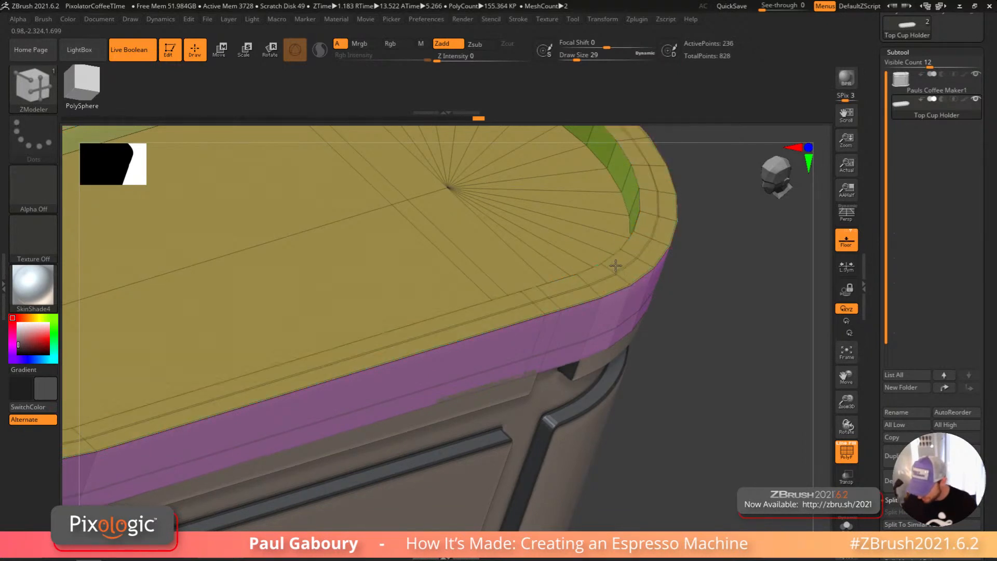
{"action": "left_click", "coordinate": [613, 261]}
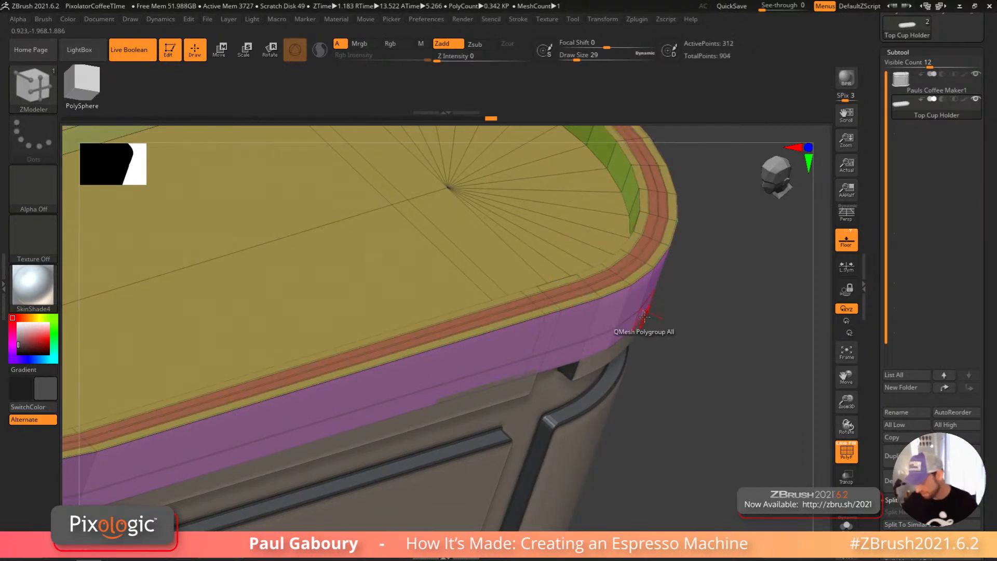
{"action": "right_click_drag", "start_coordinate": [643, 313], "coordinate": [656, 291]}
{"action": "left_click", "coordinate": [640, 270], "text": "alt"}
{"action": "left_click", "coordinate": [618, 261], "text": "alt"}
Step: Smooth the Top Cup Holder with Dynamic Subdiv, hide the polyframe and nudge the slab slightly upward along the Y axis
{"action": "right_click_drag", "start_coordinate": [659, 358], "coordinate": [700, 346], "text": "ctrl"}
{"action": "key", "text": "d"}
{"action": "key", "text": "shift+f"}
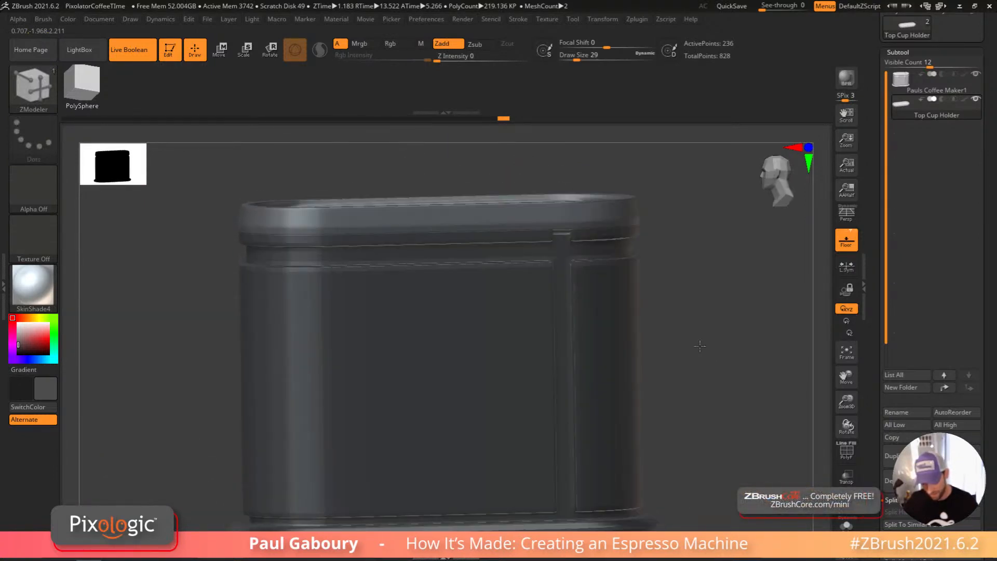
{"action": "key", "text": "w"}
{"action": "left_click_drag", "start_coordinate": [446, 153], "coordinate": [446, 150]}
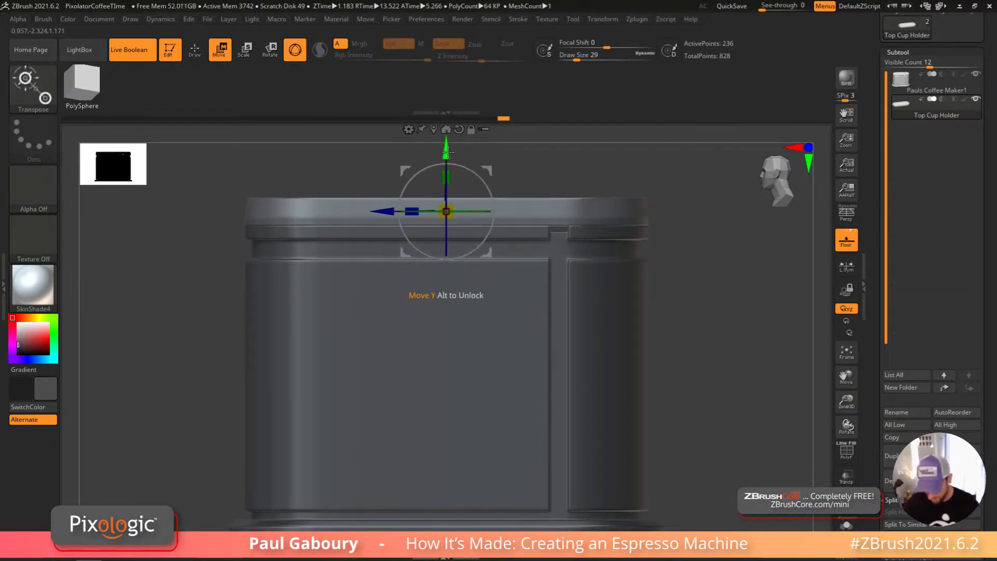
{"action": "key", "text": "q"}
{"action": "left_click_drag", "start_coordinate": [695, 380], "coordinate": [713, 391]}
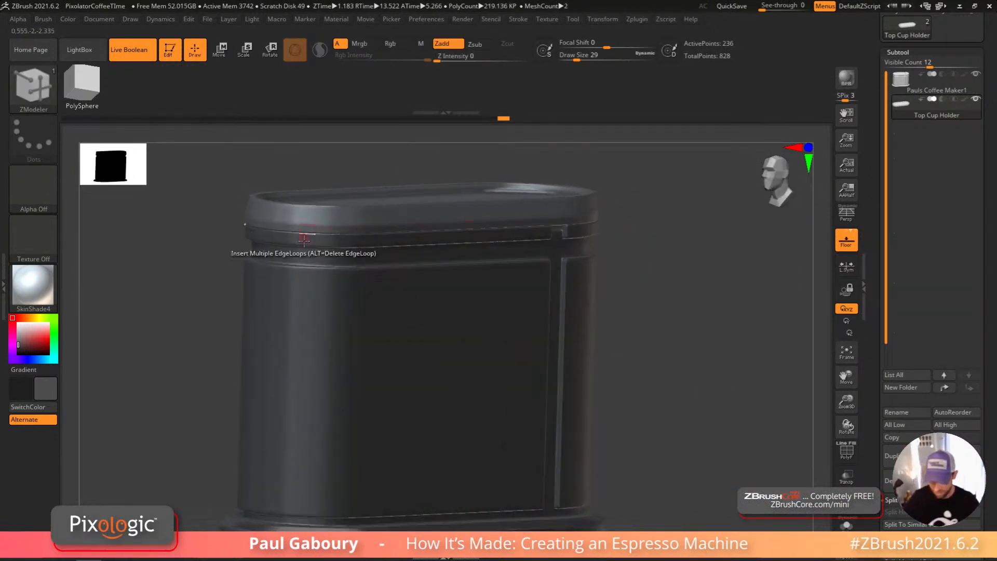
{"action": "mouse_move", "coordinate": [654, 349]}
{"action": "left_mouse_down"}
{"action": "mouse_move", "coordinate": [687, 382]}
{"action": "mouse_move", "coordinate": [674, 381]}
{"action": "mouse_move", "coordinate": [708, 373]}
{"action": "mouse_move", "coordinate": [694, 367]}
{"action": "mouse_move", "coordinate": [698, 382]}
{"action": "left_mouse_up"}
{"action": "key", "text": "f"}
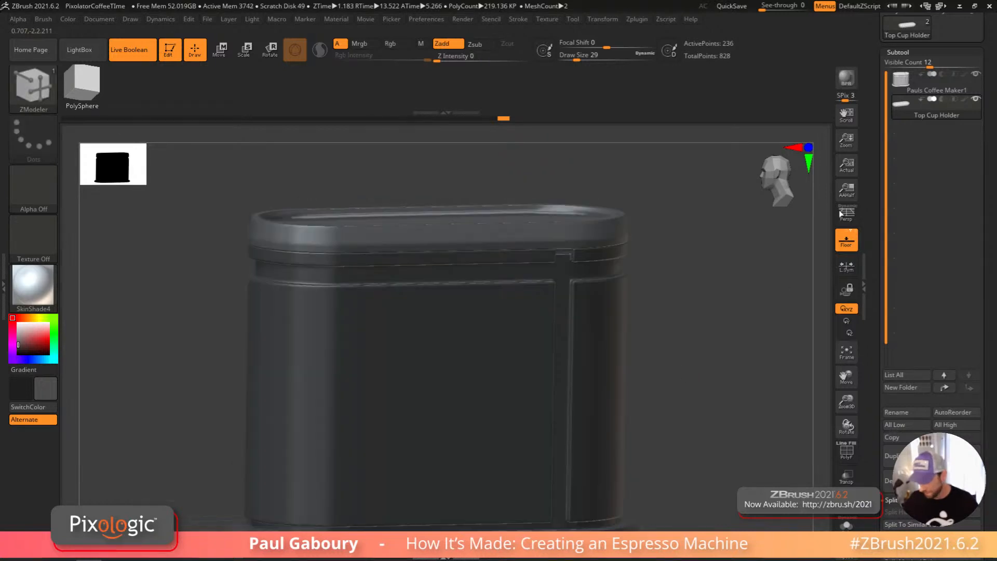
Step: Switch to the Pauls Coffee Maker1 subtool, isolate it with Solo and show its polyframe around the top groove
{"action": "key", "text": "Up"}
{"action": "left_click", "coordinate": [846, 524]}
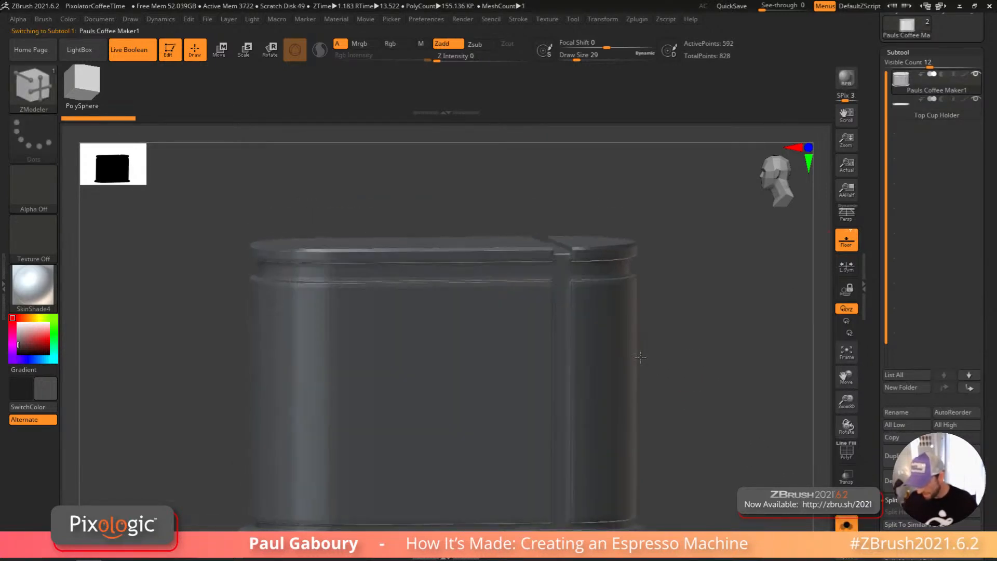
{"action": "right_click_drag", "start_coordinate": [635, 345], "coordinate": [630, 396]}
{"action": "key", "text": "shift+f"}
{"action": "mouse_move", "coordinate": [570, 256]}
{"action": "right_mouse_down", "text": "alt"}
{"action": "mouse_move", "coordinate": [578, 292]}
{"action": "mouse_move", "coordinate": [551, 239]}
{"action": "right_mouse_up", "text": "alt"}
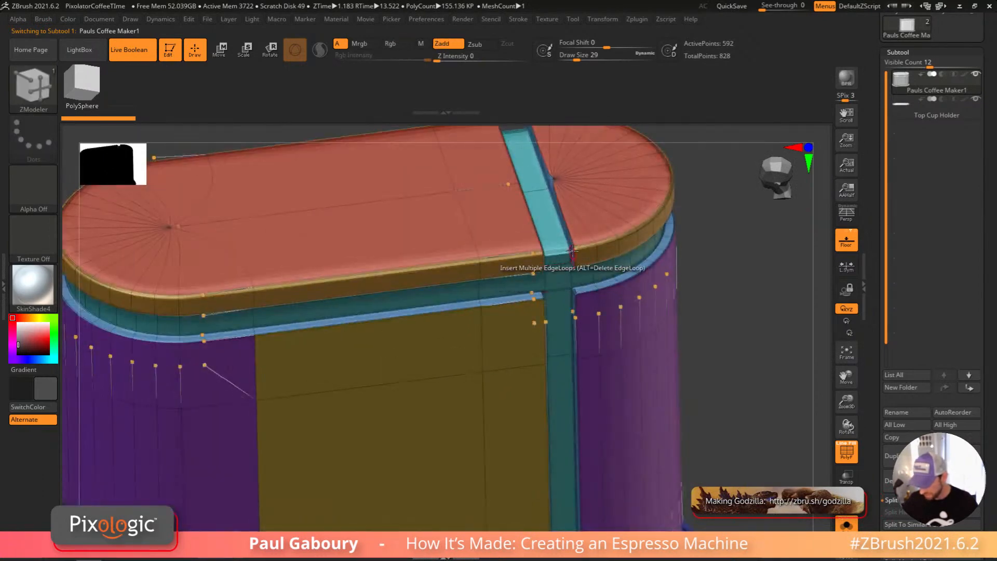
Step: Fill the groove across the body's top face with QMesh so it is level with the surrounding surface
{"action": "left_click", "coordinate": [554, 229]}
{"action": "key", "text": "ctrl+z"}
{"action": "key", "text": "b"}
{"action": "key", "text": "z"}
{"action": "key", "text": "m"}
{"action": "key", "text": "space"}
{"action": "left_click", "coordinate": [459, 268]}
{"action": "left_click", "coordinate": [550, 229]}
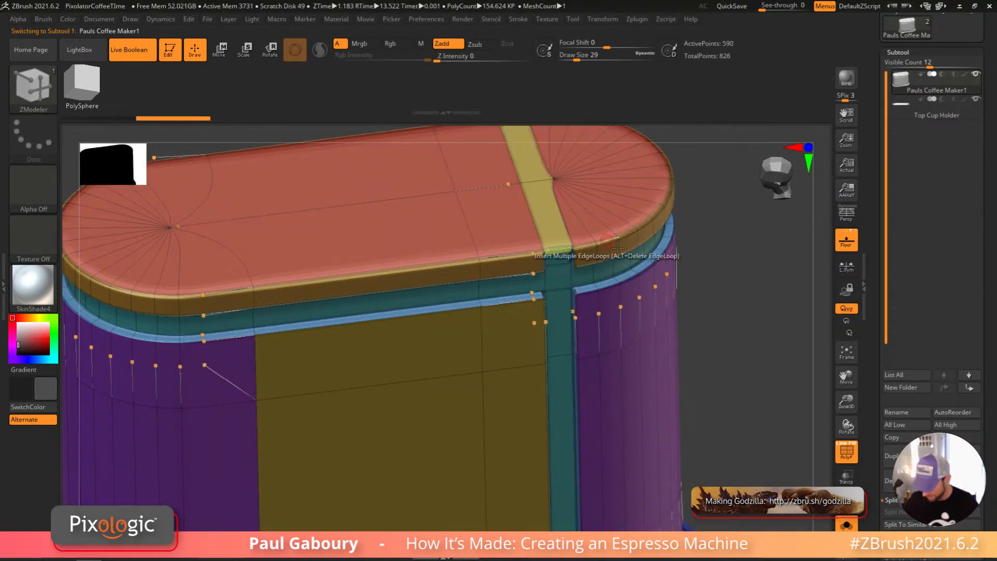
Step: Hide the polyframe and leave Solo to show the body together with the Top Cup Holder
{"action": "key", "text": "shift+f"}
{"action": "mouse_move", "coordinate": [741, 390]}
{"action": "right_mouse_down", "text": "ctrl"}
{"action": "mouse_move", "coordinate": [703, 380]}
{"action": "mouse_move", "coordinate": [683, 278]}
{"action": "mouse_move", "coordinate": [701, 315]}
{"action": "mouse_move", "coordinate": [697, 351]}
{"action": "mouse_move", "coordinate": [806, 363]}
{"action": "right_mouse_up", "text": "ctrl"}
{"action": "key", "text": "f"}
{"action": "left_click", "coordinate": [846, 524]}
{"action": "right_click_drag", "start_coordinate": [737, 406], "coordinate": [570, 265], "text": "shift"}
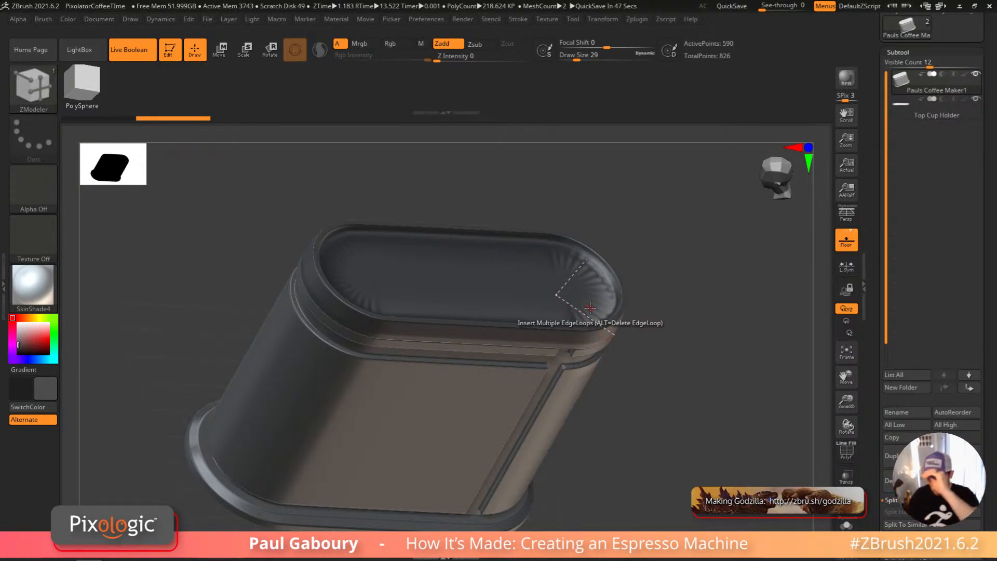
Step: Switch to the finished espresso machine tool, select its cup tray subtool and examine the tray's topology with the polyframe shown
{"action": "left_click_drag", "start_coordinate": [892, 213], "coordinate": [876, 291]}
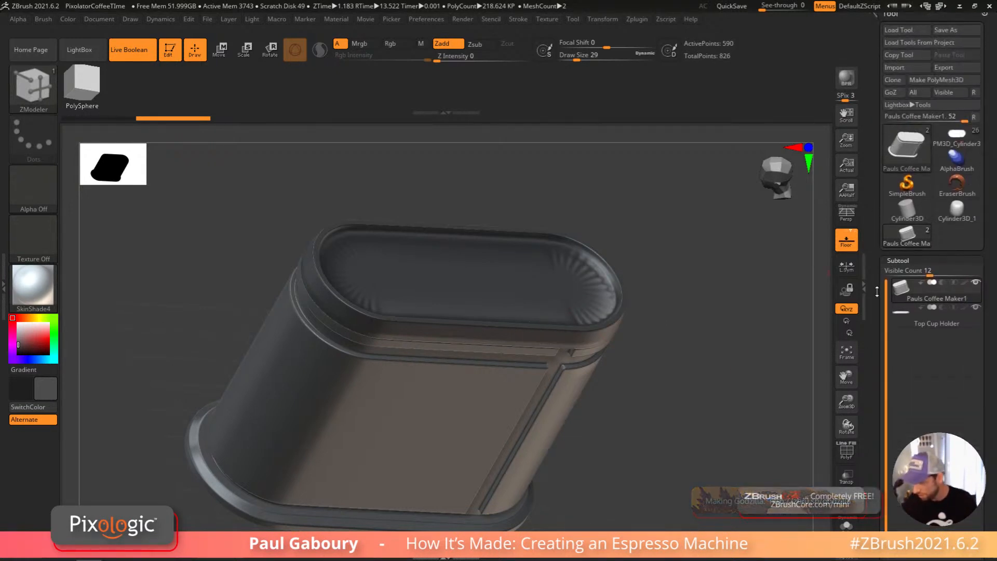
{"action": "left_click", "coordinate": [956, 136]}
{"action": "left_click_drag", "start_coordinate": [477, 338], "coordinate": [527, 319]}
{"action": "left_click", "coordinate": [526, 319], "text": "alt"}
{"action": "key", "text": "shift+f"}
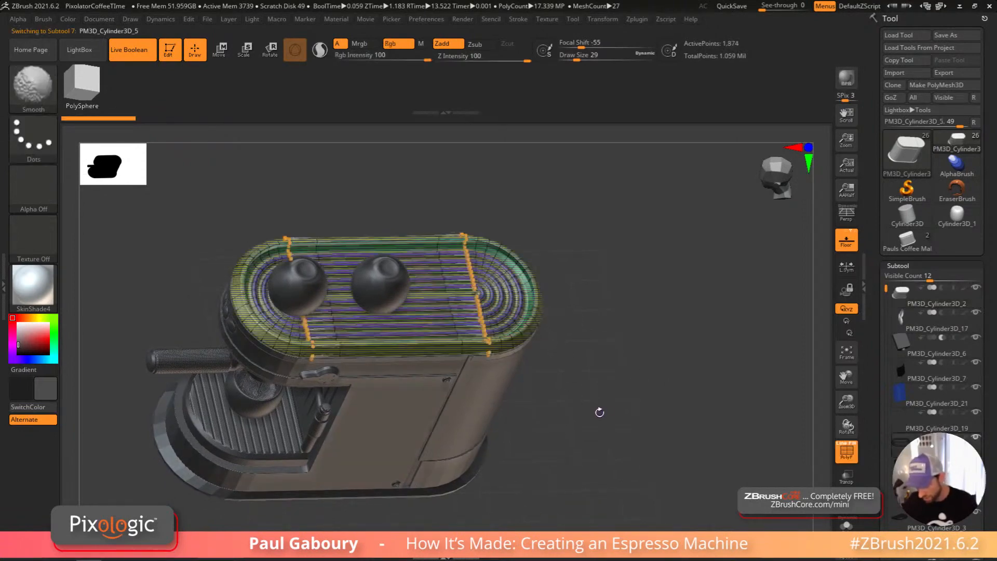
Step: Isolate the finished machine's cup tray, hide its polyframe and compare its ridges with and without Dynamic Subdiv smoothing
{"action": "left_click", "coordinate": [846, 524]}
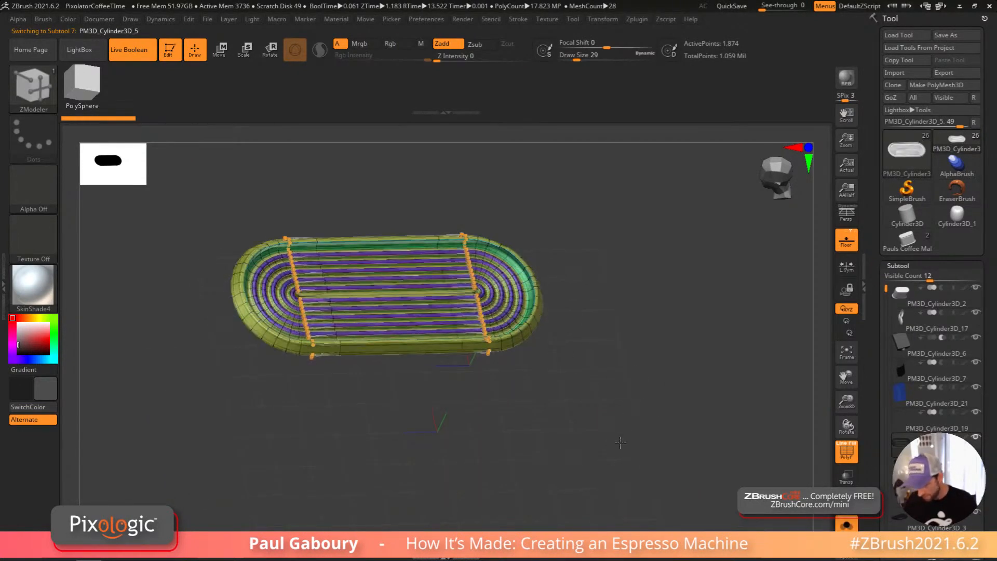
{"action": "key", "text": "f"}
{"action": "key", "text": "shift+f"}
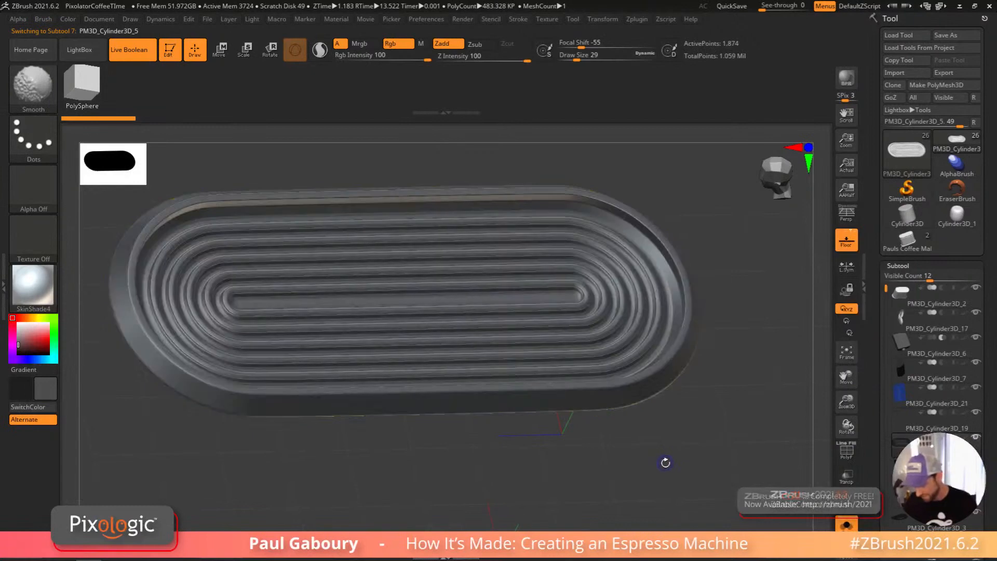
{"action": "mouse_move", "coordinate": [664, 462]}
{"action": "left_mouse_down"}
{"action": "mouse_move", "coordinate": [662, 471]}
{"action": "mouse_move", "coordinate": [670, 447]}
{"action": "mouse_move", "coordinate": [667, 455]}
{"action": "left_mouse_up"}
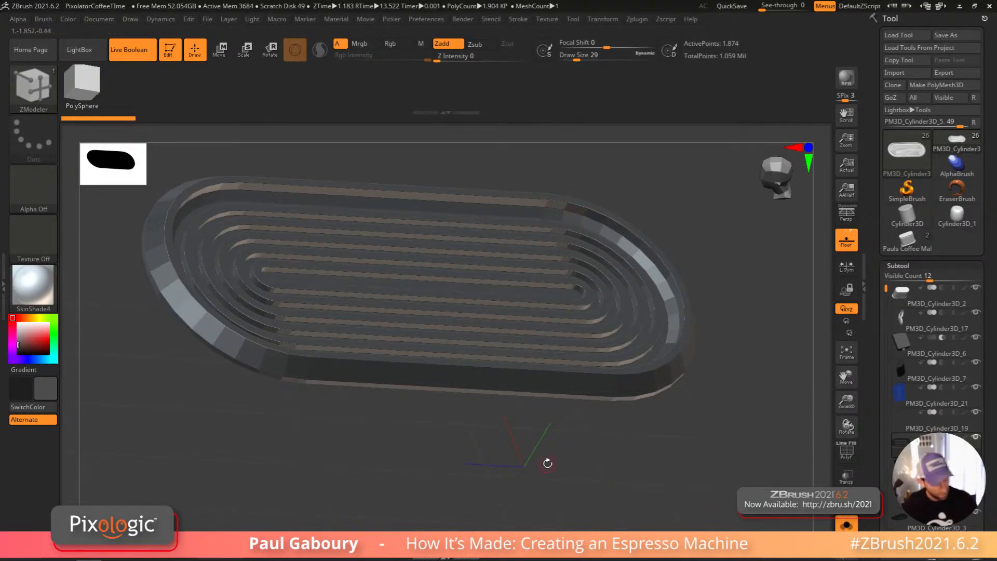
{"action": "key", "text": "d"}
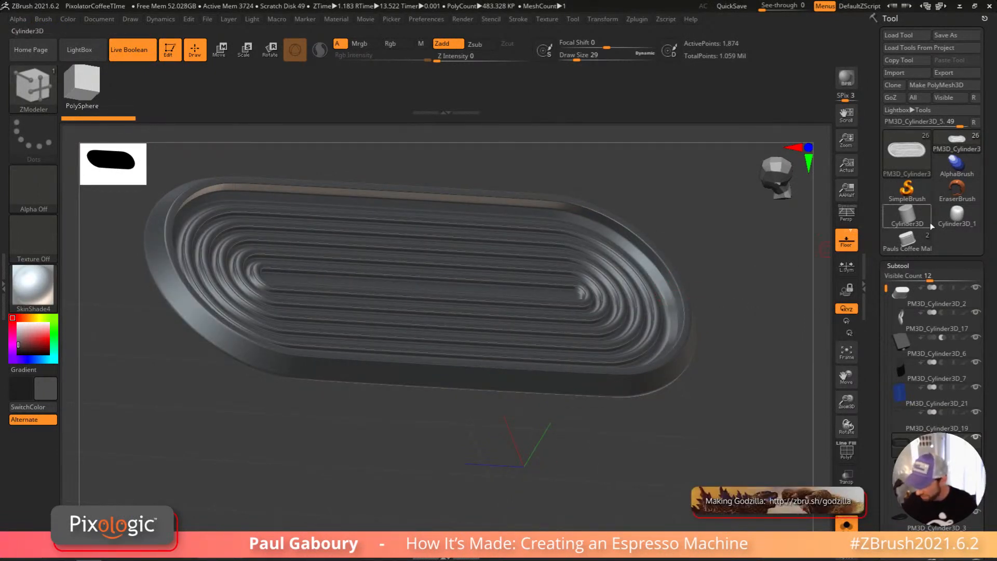
Step: Return to the coffee maker tool, select the Top Cup Holder, and show it unsmoothed with its polyframe together with the body
{"action": "left_click", "coordinate": [910, 243]}
{"action": "right_click_drag", "start_coordinate": [722, 421], "coordinate": [619, 428], "text": "alt"}
{"action": "left_click", "coordinate": [660, 363], "text": "alt"}
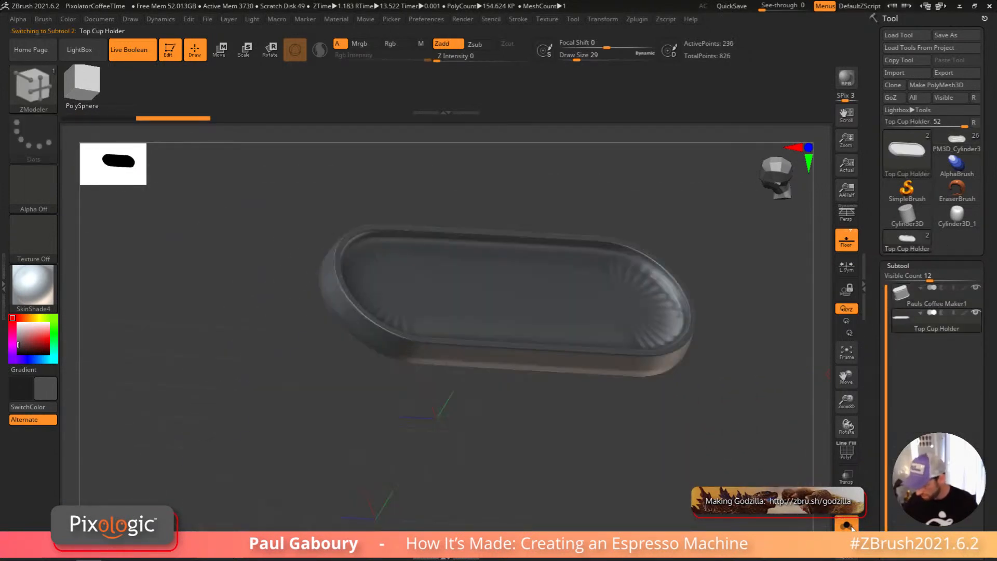
{"action": "key", "text": "shift+f"}
{"action": "key", "text": "shift+d"}
{"action": "right_click_drag", "start_coordinate": [638, 339], "coordinate": [597, 335]}
{"action": "right_click_drag", "start_coordinate": [597, 335], "coordinate": [632, 338], "text": "ctrl"}
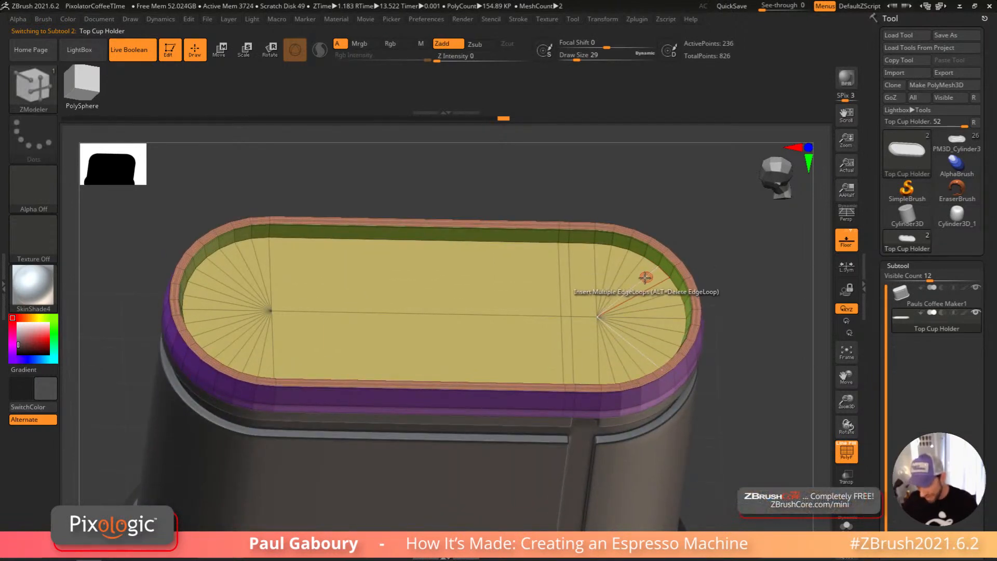
Step: Insert a single edge loop around the border of the Top Cup Holder's floor so its inner wall slopes inward
{"action": "key", "text": "space"}
{"action": "left_click", "coordinate": [623, 350]}
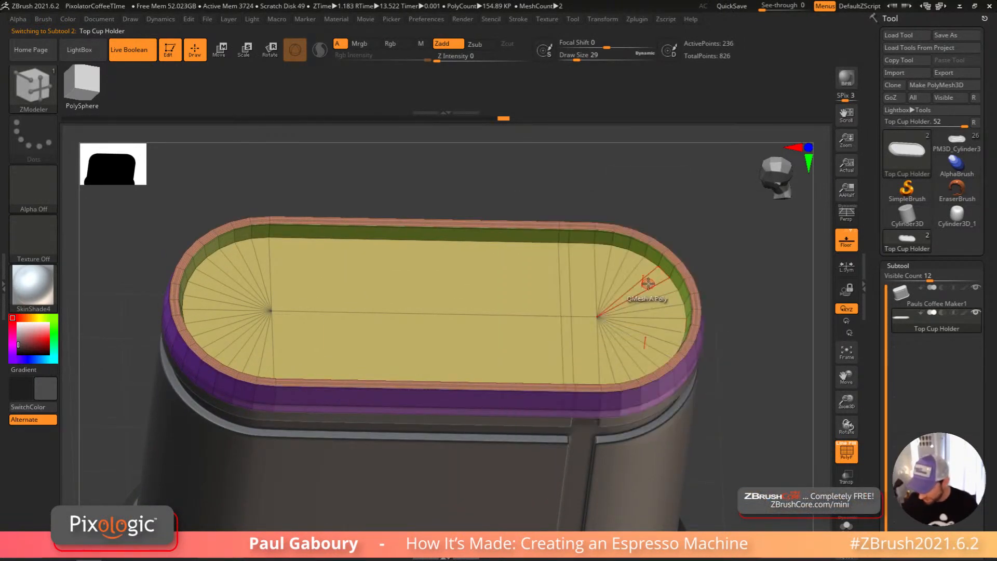
{"action": "left_click", "coordinate": [665, 277]}
{"action": "key", "text": "ctrl+z"}
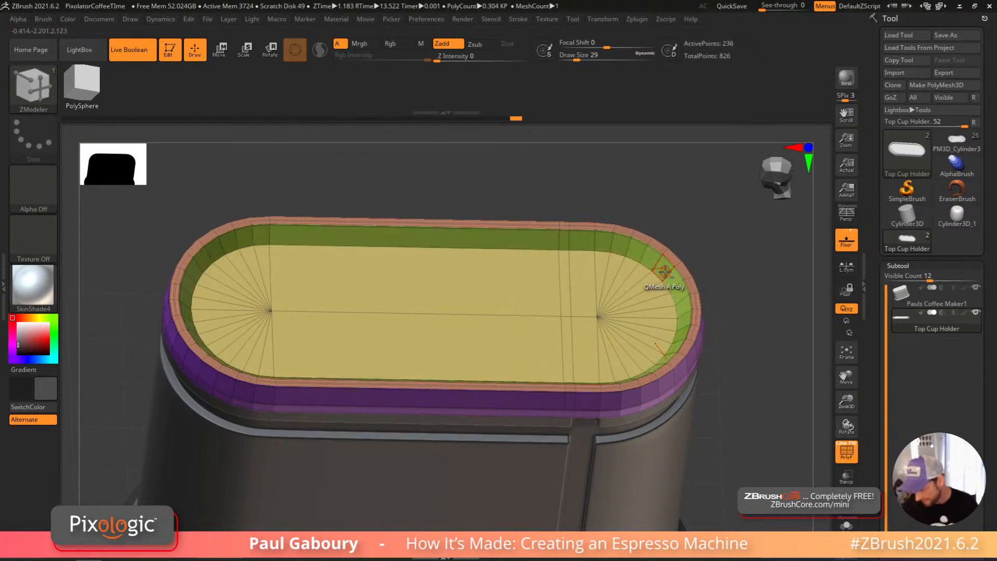
{"action": "mouse_move", "coordinate": [723, 360]}
{"action": "left_mouse_down"}
{"action": "mouse_move", "coordinate": [740, 358]}
{"action": "mouse_move", "coordinate": [725, 345]}
{"action": "left_mouse_up"}
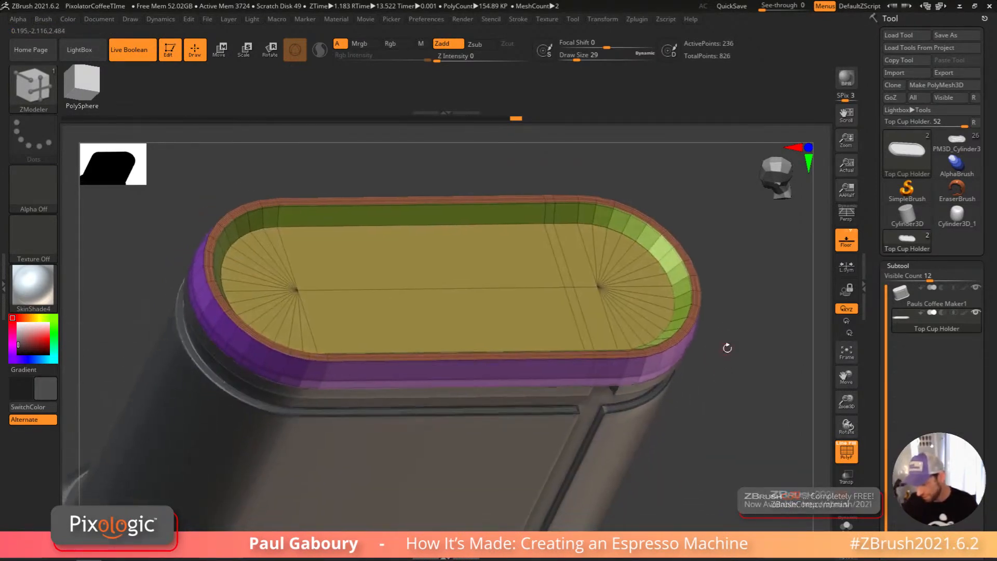
Step: Crease the complete edge loop around the cup holder's floor and check it smoothed without the polyframe
{"action": "key", "text": "space"}
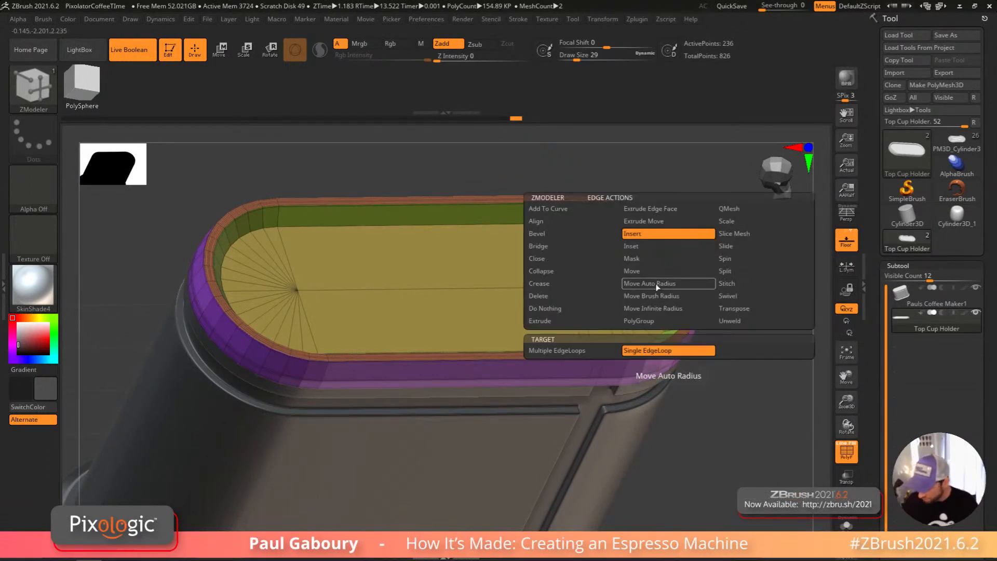
{"action": "left_click", "coordinate": [568, 283]}
{"action": "left_click", "coordinate": [571, 363]}
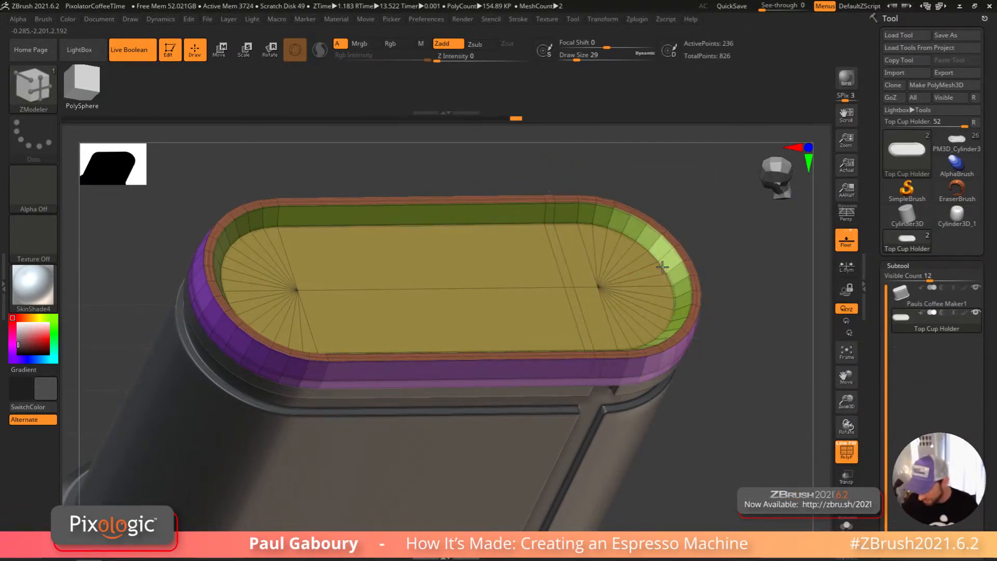
{"action": "key", "text": "d"}
{"action": "key", "text": "shift+f"}
{"action": "left_click_drag", "start_coordinate": [742, 406], "coordinate": [722, 387], "text": "alt"}
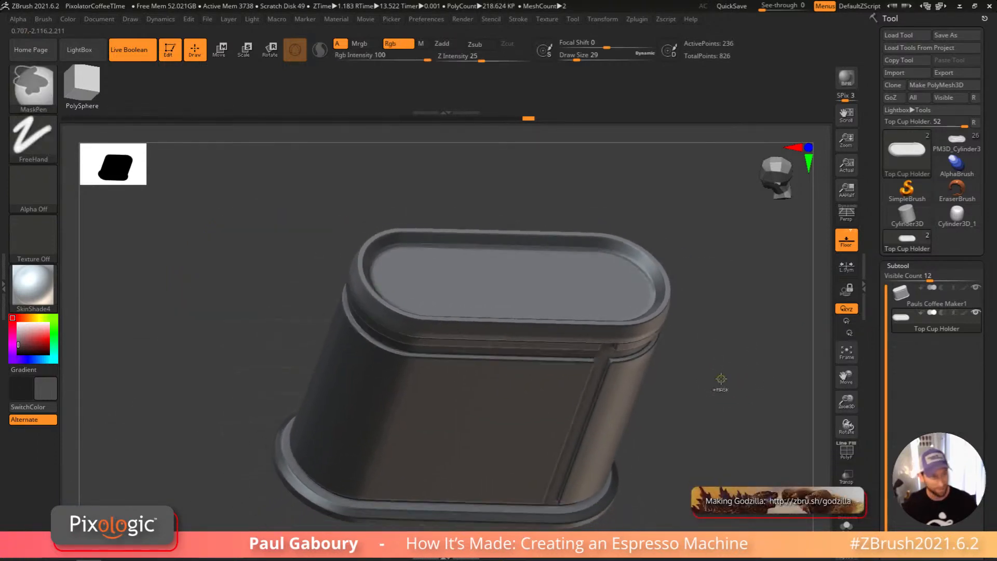
Step: Return to the unsmoothed polyframe view of the cup holder and set the ZModeler edge action to Insert Multiple EdgeLoops
{"action": "key", "text": "shift+f"}
{"action": "key", "text": "shift+d"}
{"action": "right_click_drag", "start_coordinate": [724, 377], "coordinate": [748, 399]}
{"action": "key", "text": "space"}
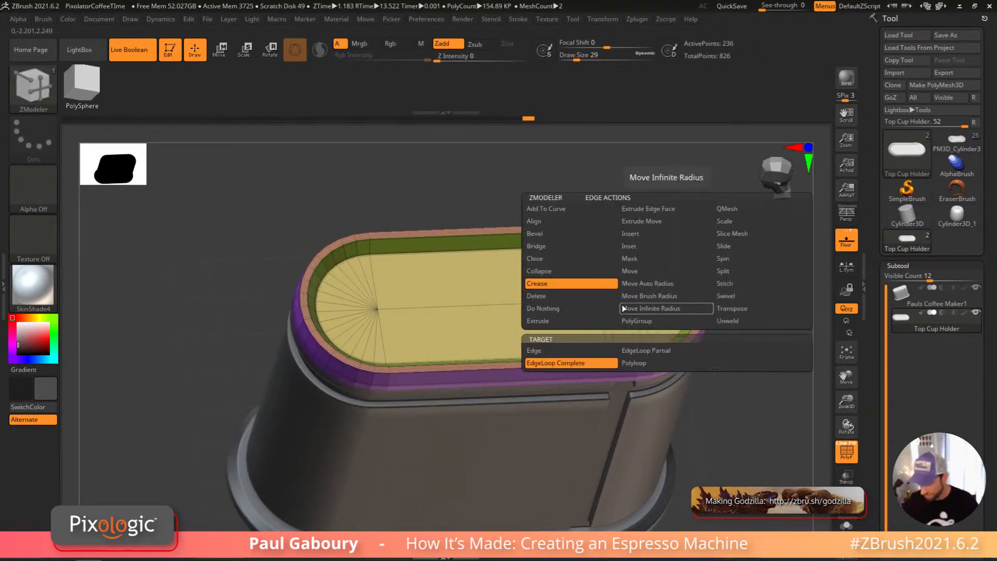
{"action": "left_click", "coordinate": [654, 235]}
{"action": "left_click", "coordinate": [593, 350]}
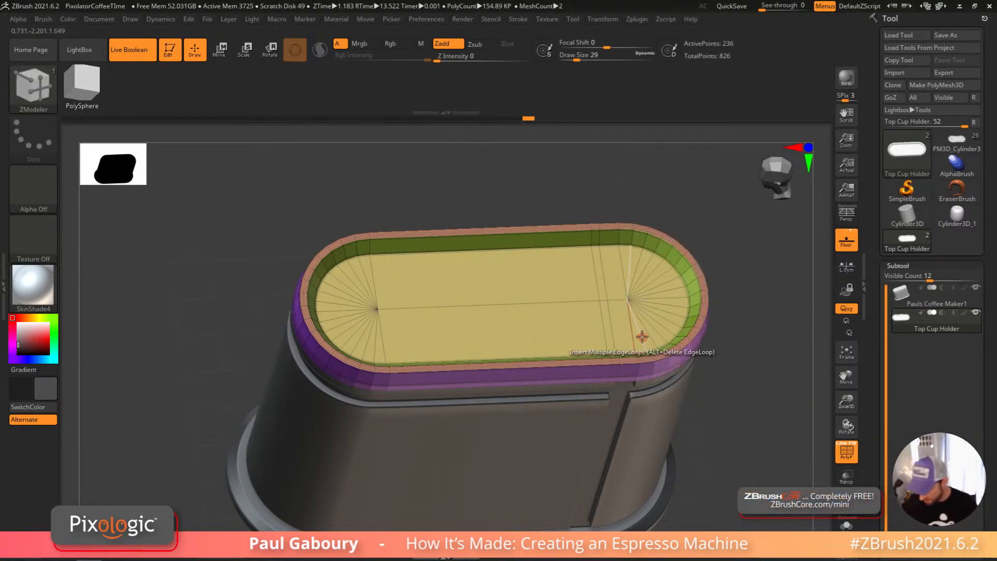
{"action": "left_click", "coordinate": [642, 332]}
{"action": "left_click_drag", "start_coordinate": [642, 333], "coordinate": [638, 293]}
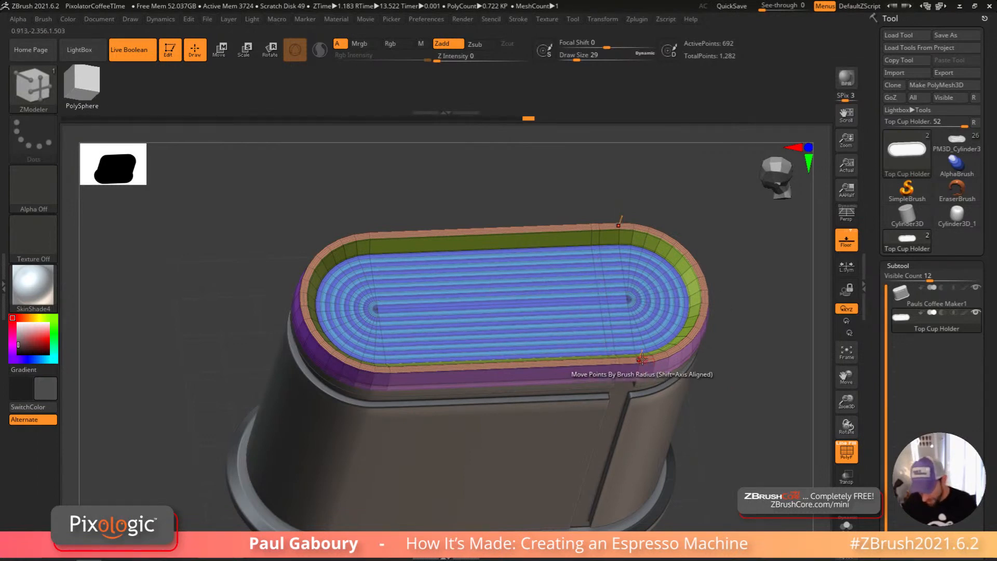
{"action": "key", "text": "ctrl+z"}
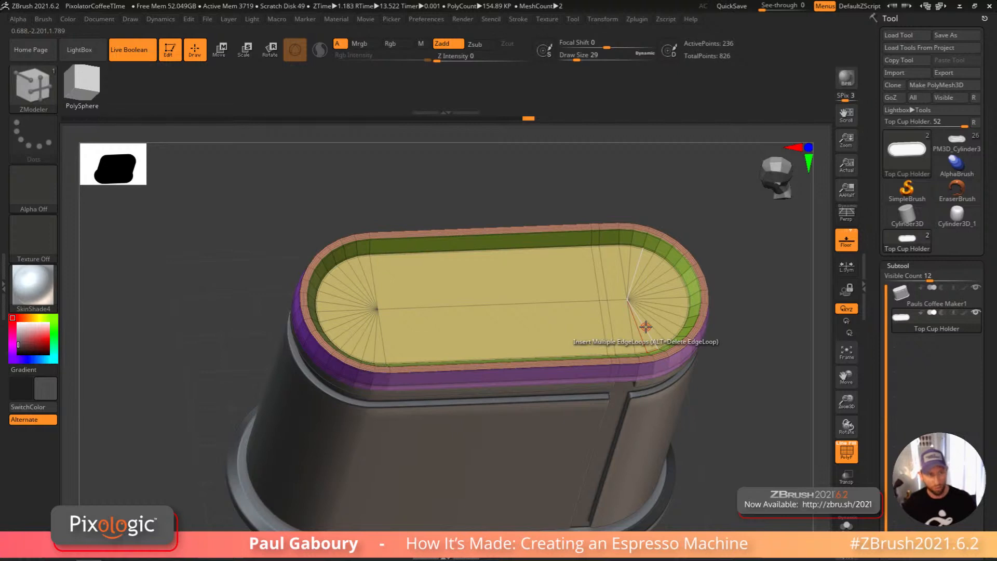
Step: Insert multiple concentric edge loops across the cup holder's floor at elevation 0, giving the rings alternating polygroups
{"action": "key", "text": "space"}
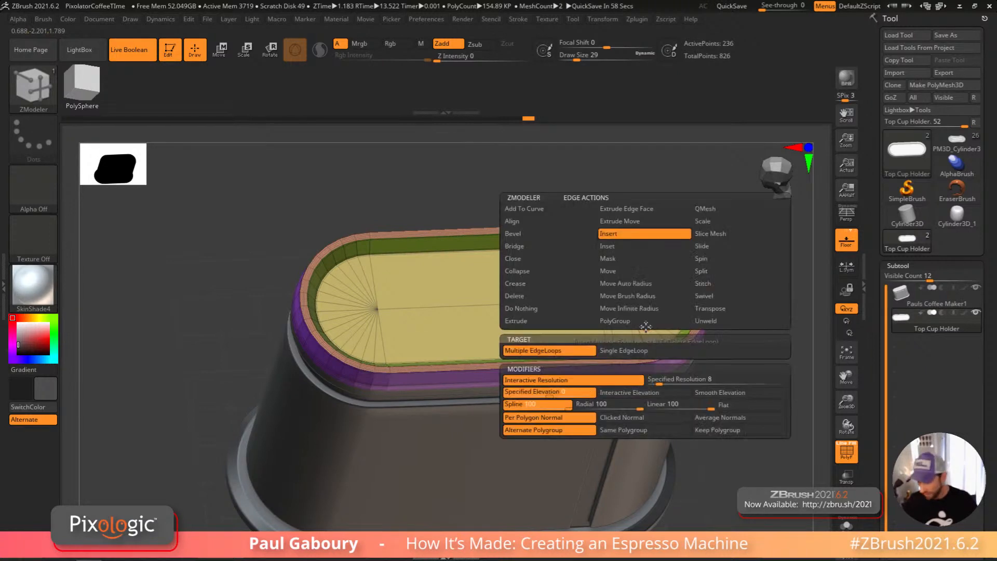
{"action": "left_click", "coordinate": [721, 434]}
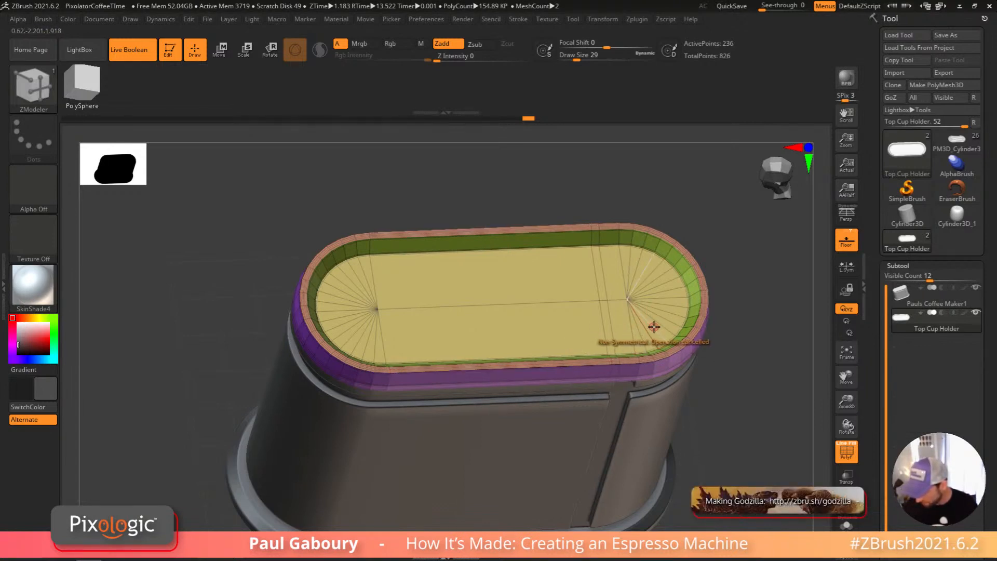
{"action": "left_click_drag", "start_coordinate": [661, 327], "coordinate": [735, 366]}
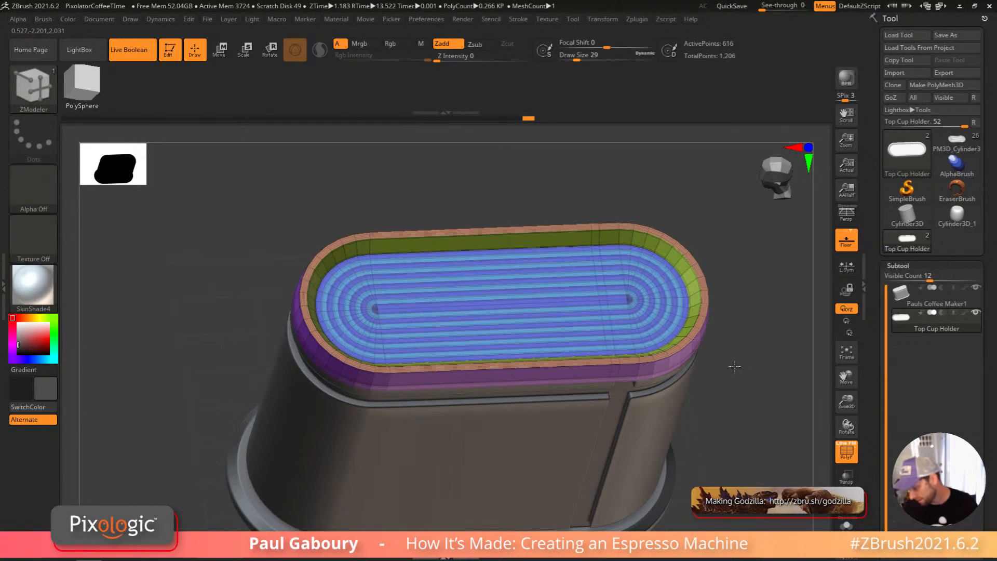
Step: Raise every second ring of the cup holder's floor into ridges with QMesh Polygroup All and preview the result smoothed
{"action": "right_click_drag", "start_coordinate": [671, 325], "coordinate": [679, 340], "text": "ctrl"}
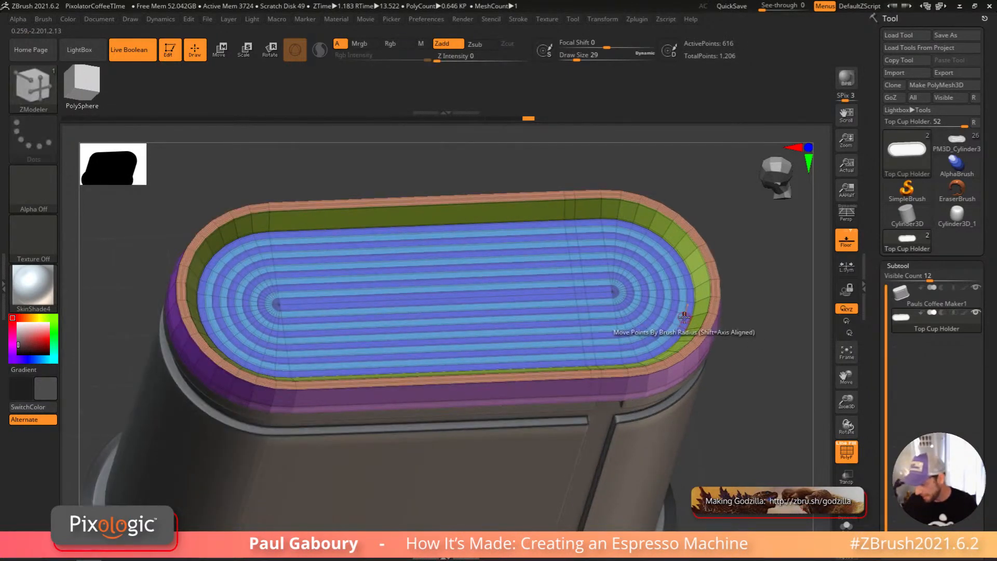
{"action": "key", "text": "space"}
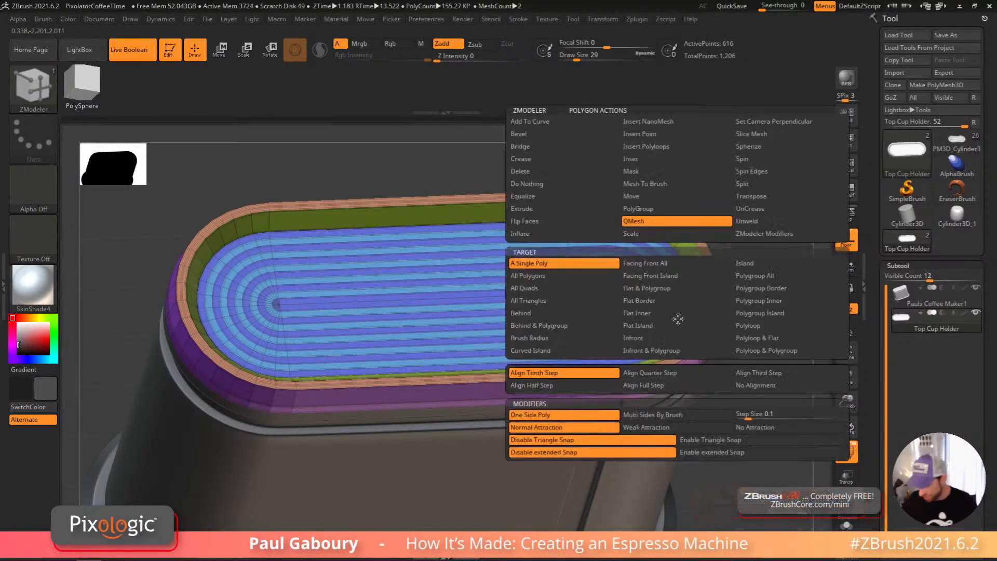
{"action": "left_click", "coordinate": [788, 280]}
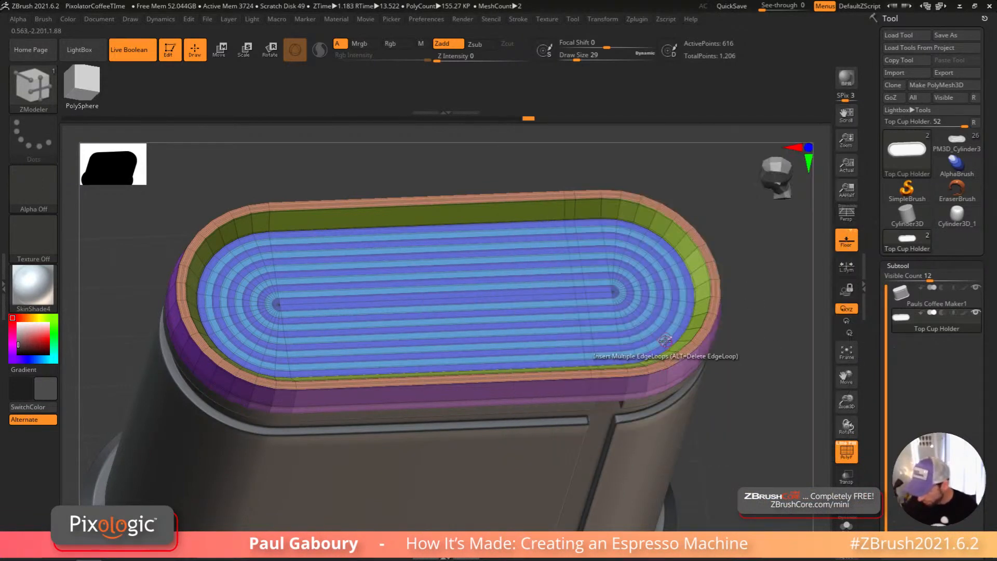
{"action": "left_click", "coordinate": [667, 330]}
{"action": "key", "text": "alt"}
{"action": "left_click_drag", "start_coordinate": [667, 330], "coordinate": [671, 325]}
{"action": "key", "text": "alt"}
{"action": "key", "text": "alt"}
{"action": "key", "text": "alt"}
{"action": "key", "text": "d"}
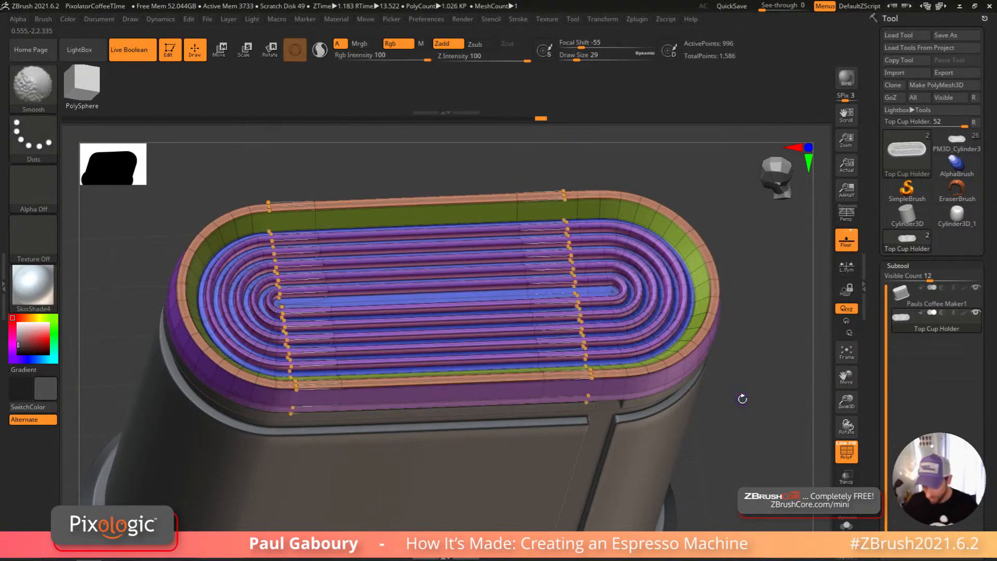
{"action": "key", "text": "shift+f"}
{"action": "right_click_drag", "start_coordinate": [750, 414], "coordinate": [685, 358], "text": "ctrl"}
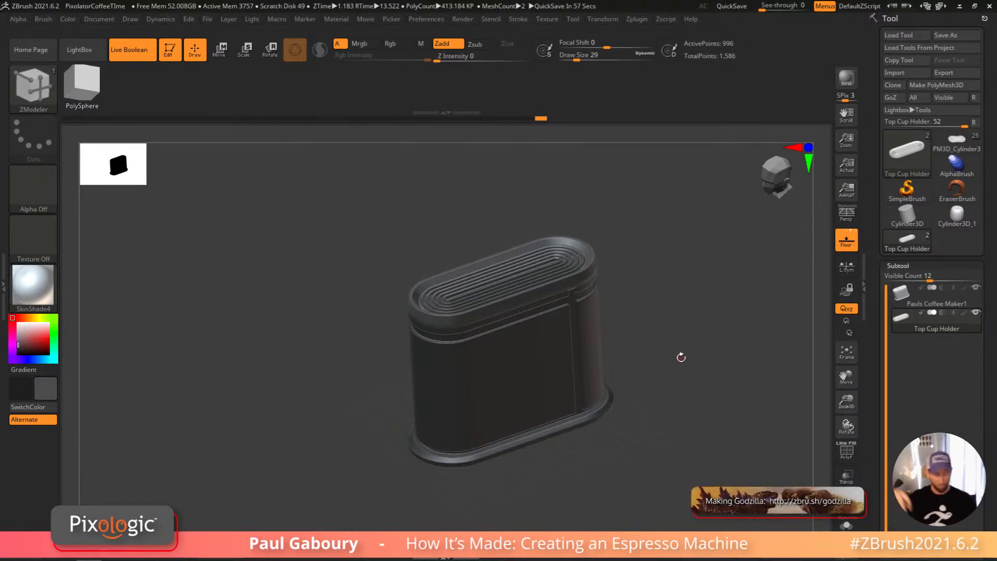
Step: Compare the body and cup holder in side view with the finished espresso machine's profile
{"action": "right_click_drag", "start_coordinate": [681, 358], "coordinate": [612, 400], "text": "shift"}
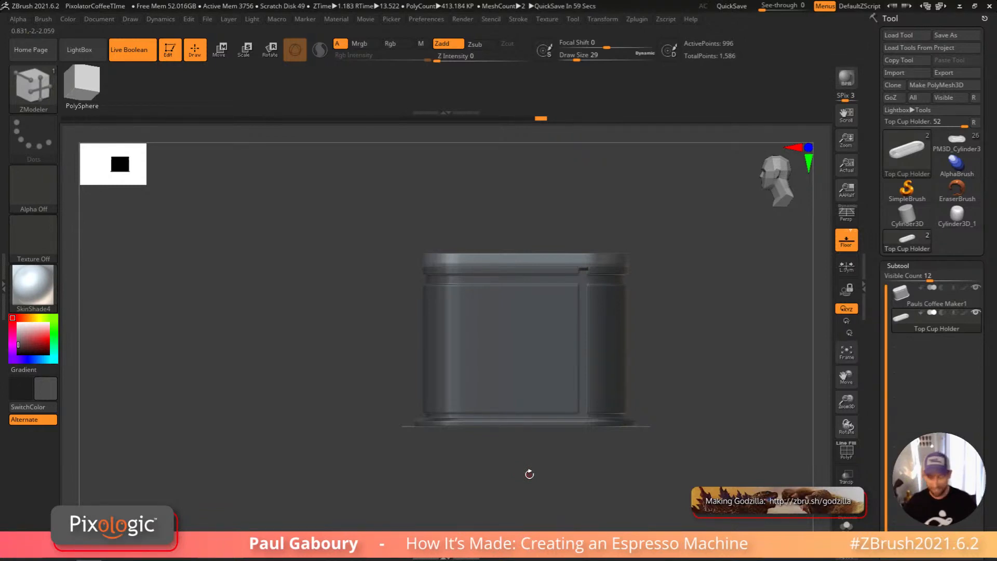
{"action": "left_click", "coordinate": [956, 142]}
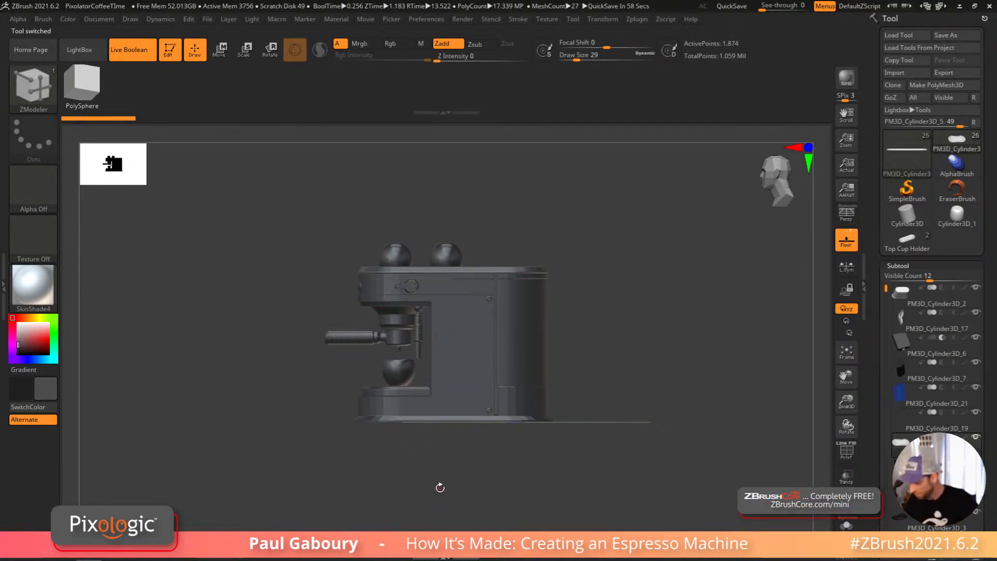
{"action": "mouse_move", "coordinate": [539, 444]}
{"action": "left_mouse_down", "text": "alt"}
{"action": "mouse_move", "coordinate": [553, 461]}
{"action": "mouse_move", "coordinate": [545, 473]}
{"action": "mouse_move", "coordinate": [548, 461]}
{"action": "left_mouse_up", "text": "alt"}
Step: Select the Pauls Coffee Maker1 subtool with its polyframe shown and insert a single vertical edge loop through its side panel
{"action": "left_click", "coordinate": [909, 297]}
{"action": "key", "text": "shift+f"}
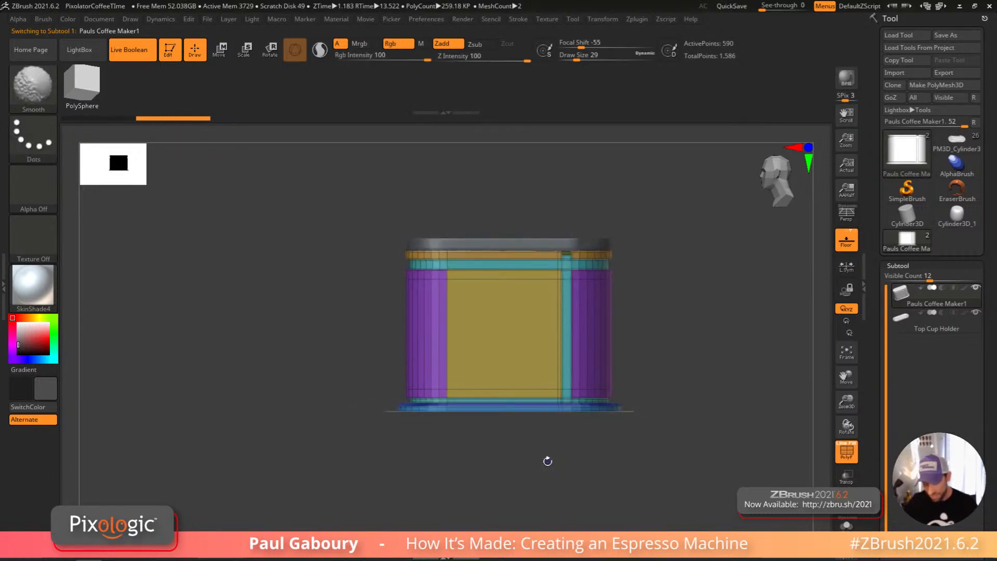
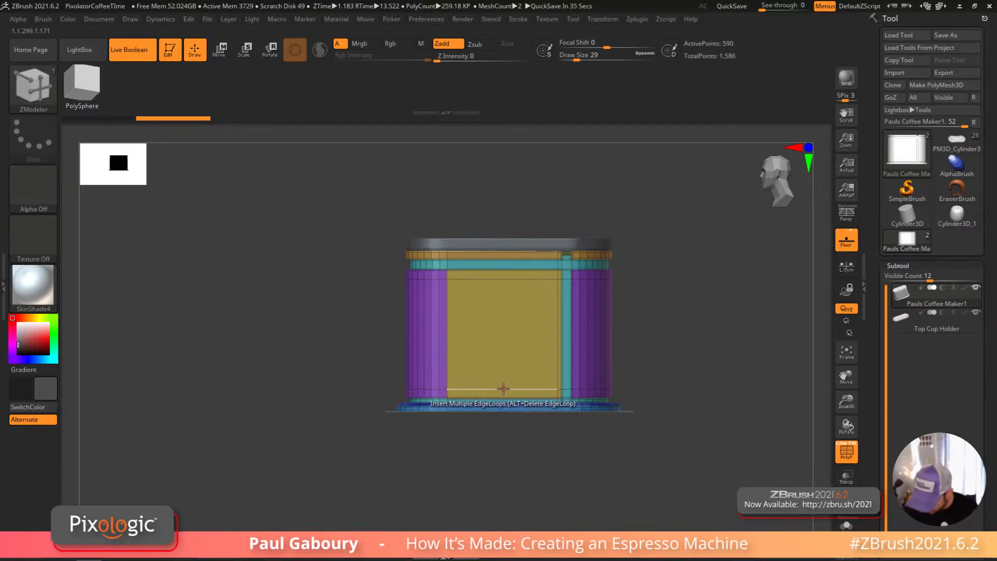
{"action": "key", "text": "space"}
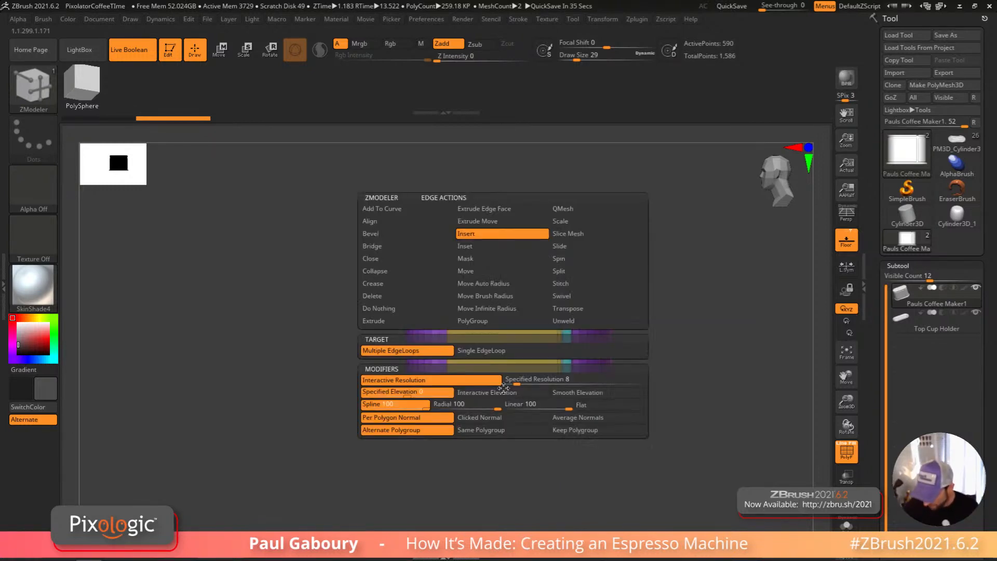
{"action": "left_click", "coordinate": [474, 351]}
{"action": "left_click", "coordinate": [491, 394]}
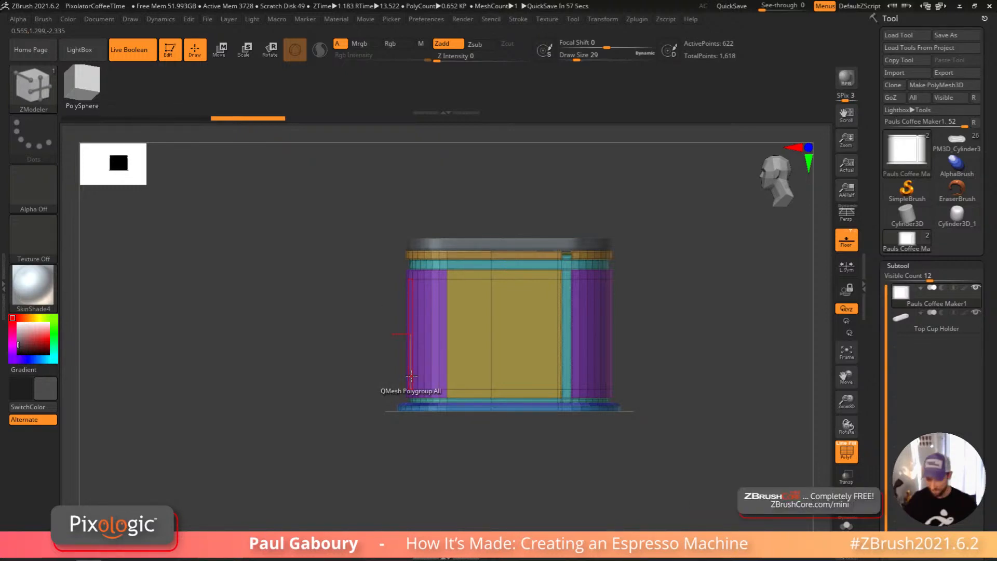
Step: Slide the complete new vertical edge loop slightly toward the back, near the middle of the body's side panel
{"action": "key", "text": "space"}
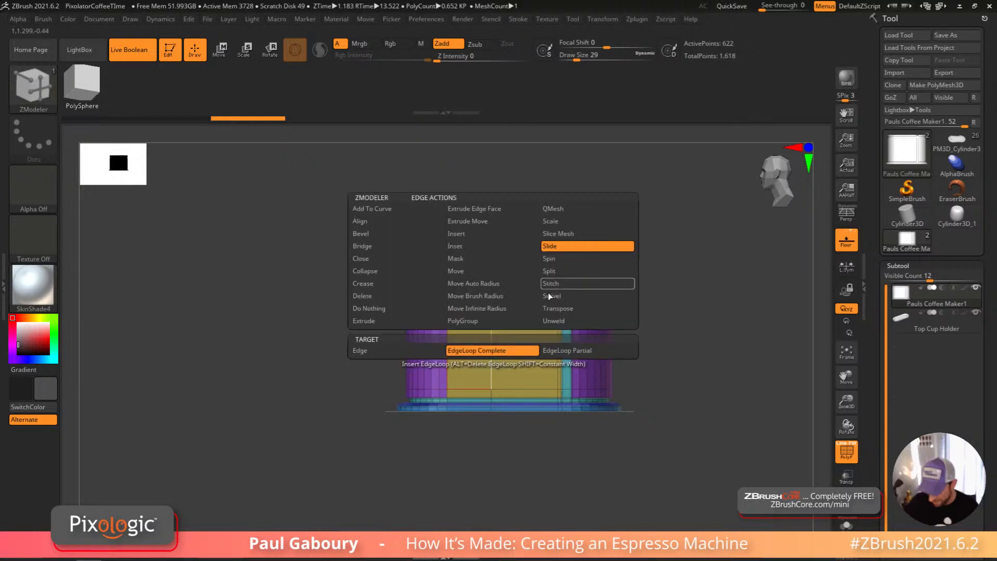
{"action": "left_click", "coordinate": [548, 292]}
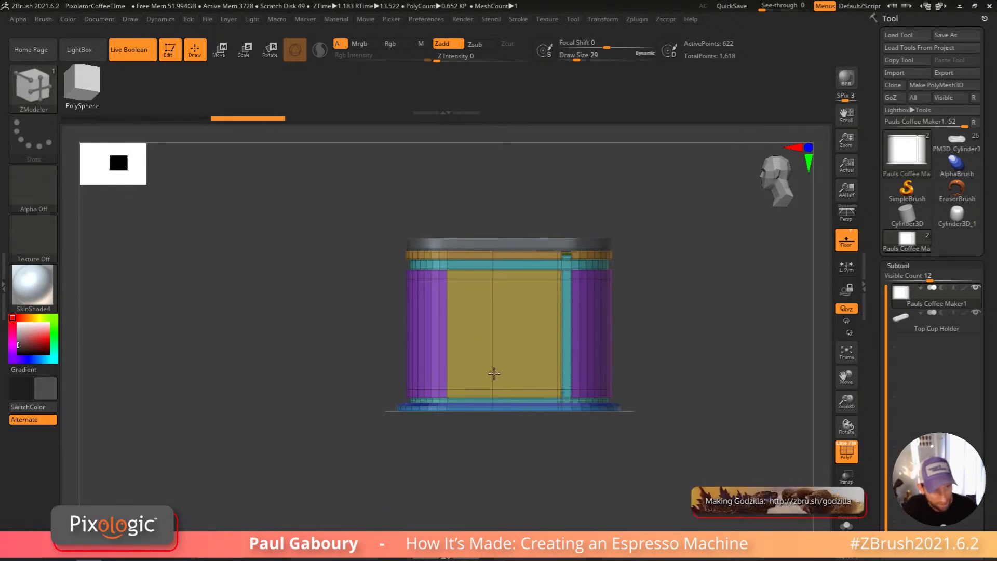
{"action": "left_click_drag", "start_coordinate": [496, 372], "coordinate": [500, 371]}
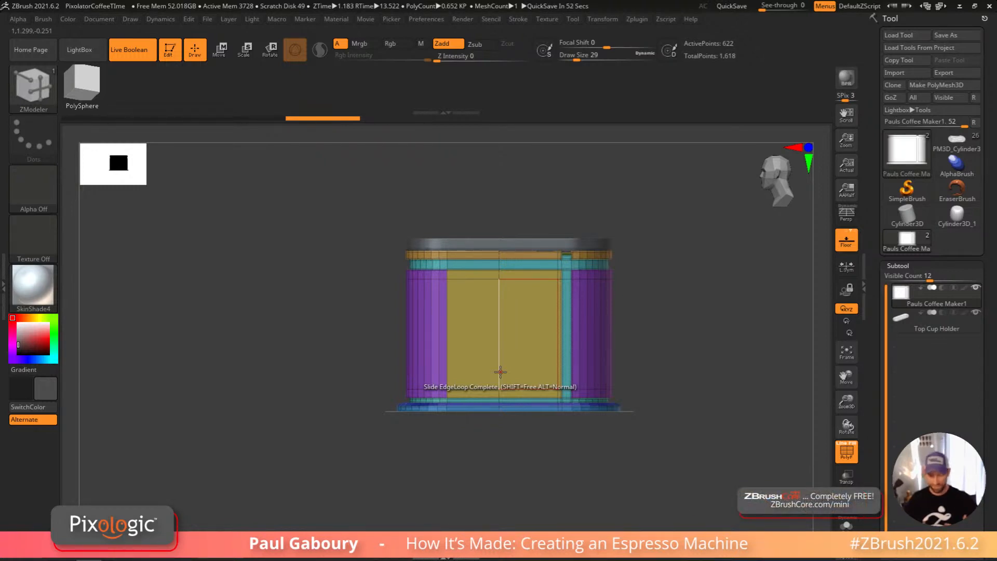
Step: Mark the body's curved front faces up to the new vertical loop and detach them as a separate polygroup with QMesh A Poly
{"action": "right_click_drag", "start_coordinate": [496, 364], "coordinate": [492, 338]}
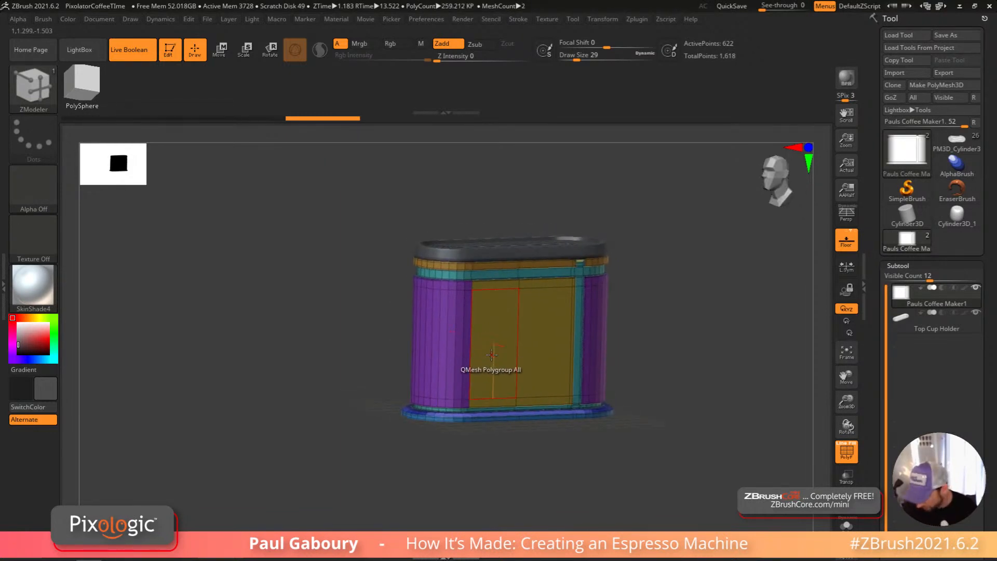
{"action": "left_click_drag", "start_coordinate": [497, 346], "coordinate": [415, 343]}
{"action": "mouse_move", "coordinate": [415, 344]}
{"action": "right_mouse_down"}
{"action": "mouse_move", "coordinate": [488, 447]}
{"action": "mouse_move", "coordinate": [534, 485]}
{"action": "right_mouse_up"}
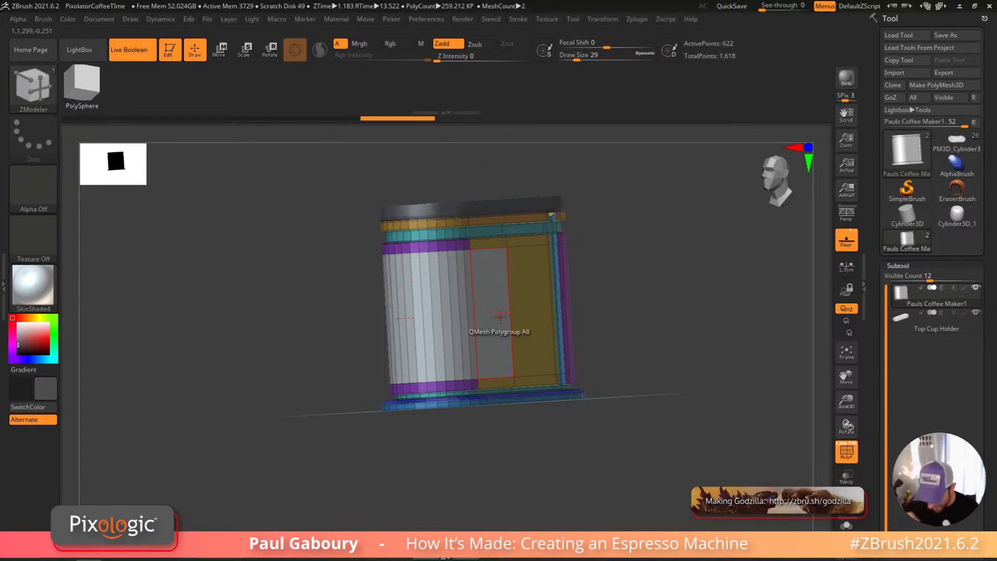
{"action": "key", "text": "space"}
{"action": "left_click", "coordinate": [392, 266]}
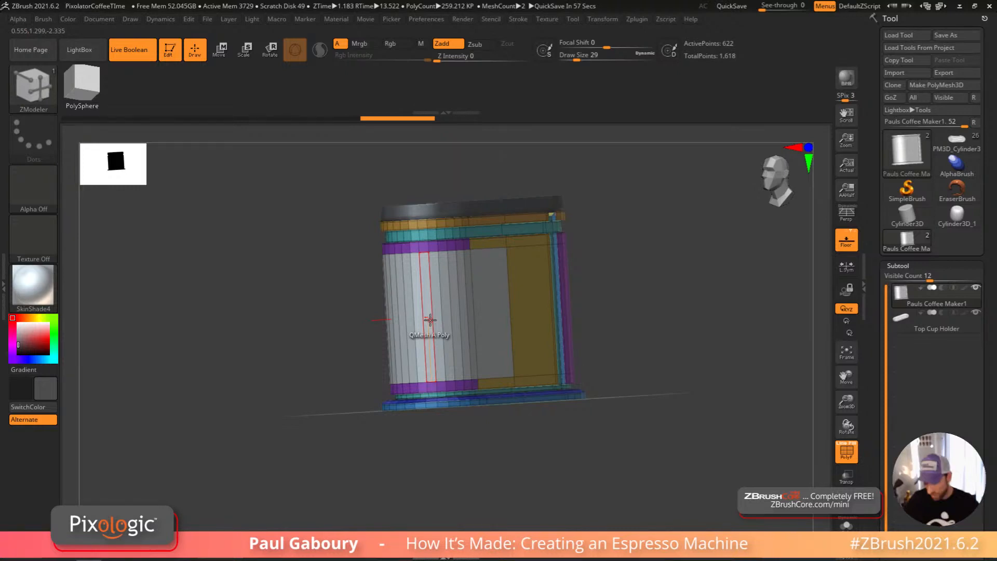
{"action": "right_click_drag", "start_coordinate": [430, 320], "coordinate": [475, 335]}
{"action": "left_click_drag", "start_coordinate": [475, 335], "coordinate": [504, 331]}
{"action": "key", "text": "alt"}
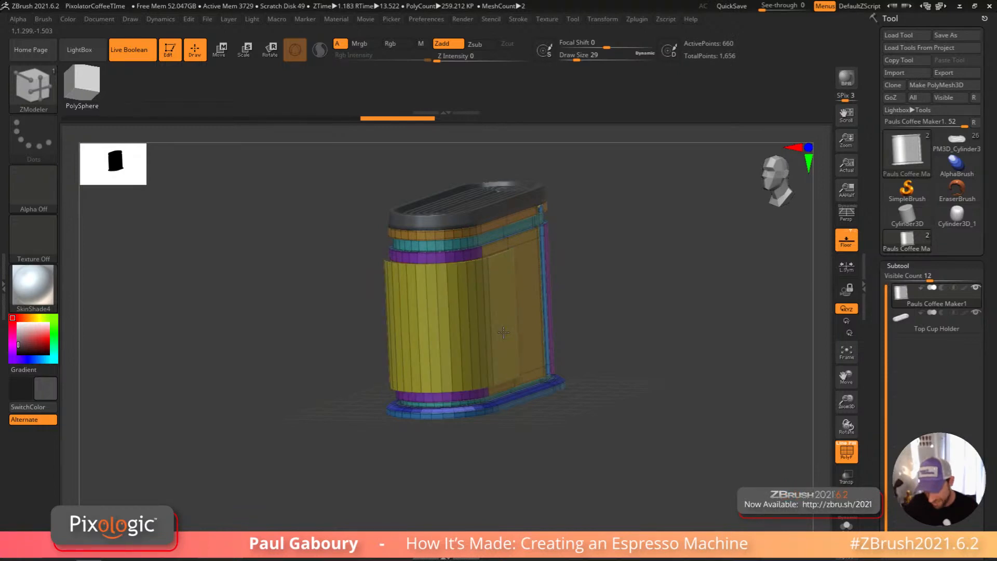
Step: Isolate the detached front polygroup and separate the hidden rest of the body into its own subtool with Split Hidden
{"action": "right_click_drag", "start_coordinate": [503, 332], "coordinate": [458, 315]}
{"action": "left_click", "coordinate": [438, 298], "text": "ctrl+shift"}
{"action": "left_click_drag", "start_coordinate": [551, 481], "coordinate": [545, 392]}
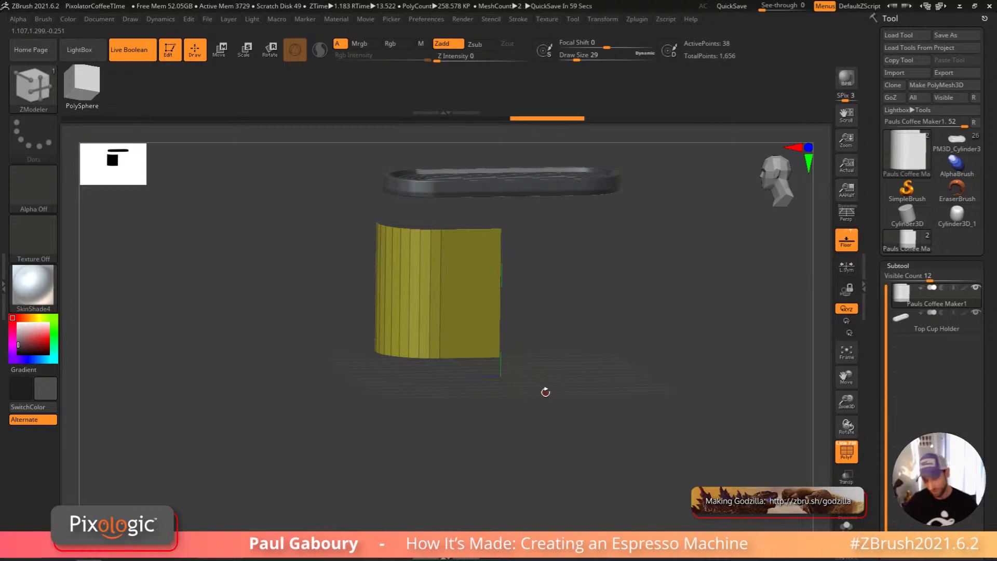
{"action": "left_click_drag", "start_coordinate": [993, 458], "coordinate": [992, 213]}
{"action": "left_click", "coordinate": [890, 481]}
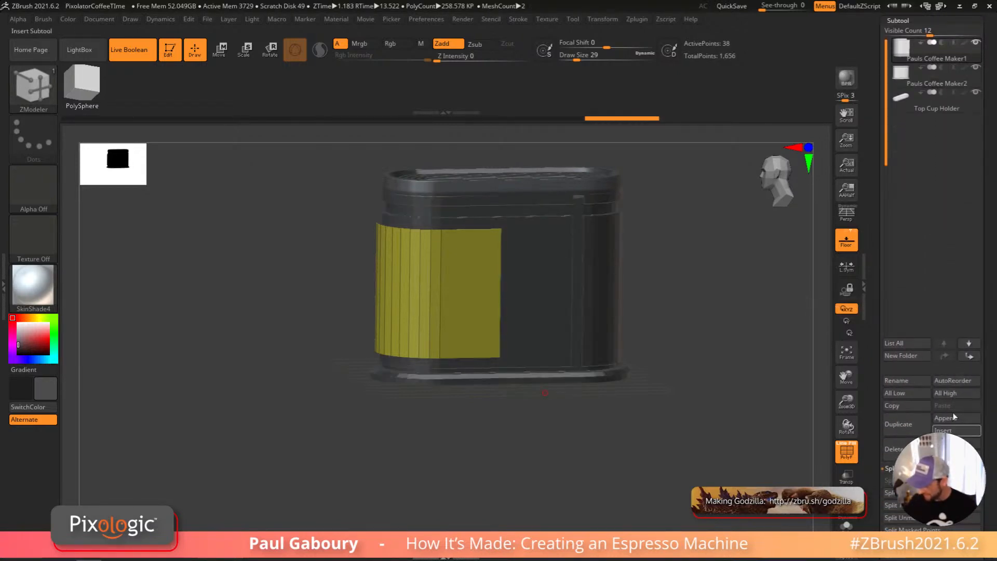
Step: Select the main body subtool, Pauls Coffee Maker2, and rename it Pauls Coffee Maker
{"action": "left_click_drag", "start_coordinate": [991, 416], "coordinate": [991, 273]}
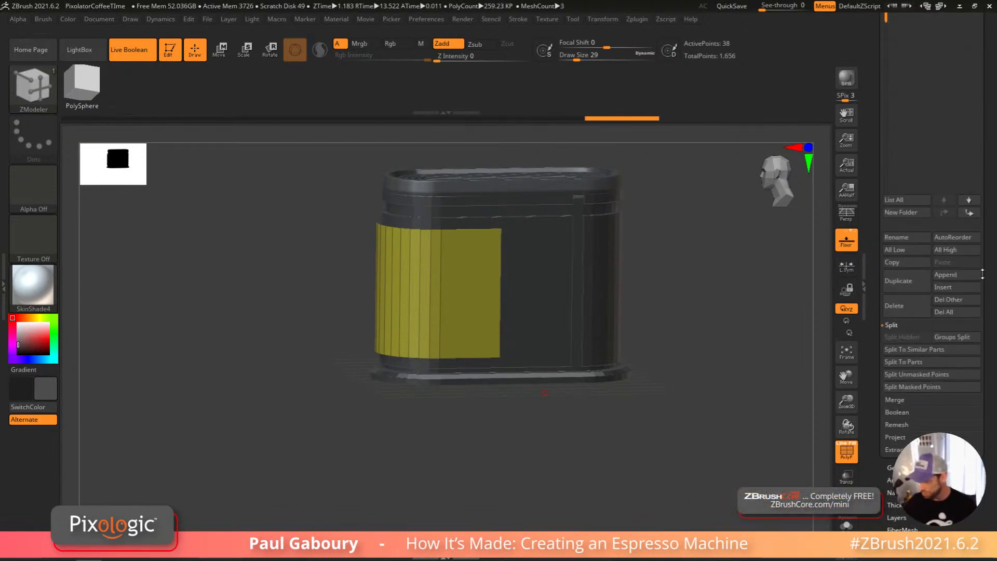
{"action": "left_click_drag", "start_coordinate": [983, 274], "coordinate": [982, 550]}
{"action": "left_click_drag", "start_coordinate": [908, 184], "coordinate": [907, 214]}
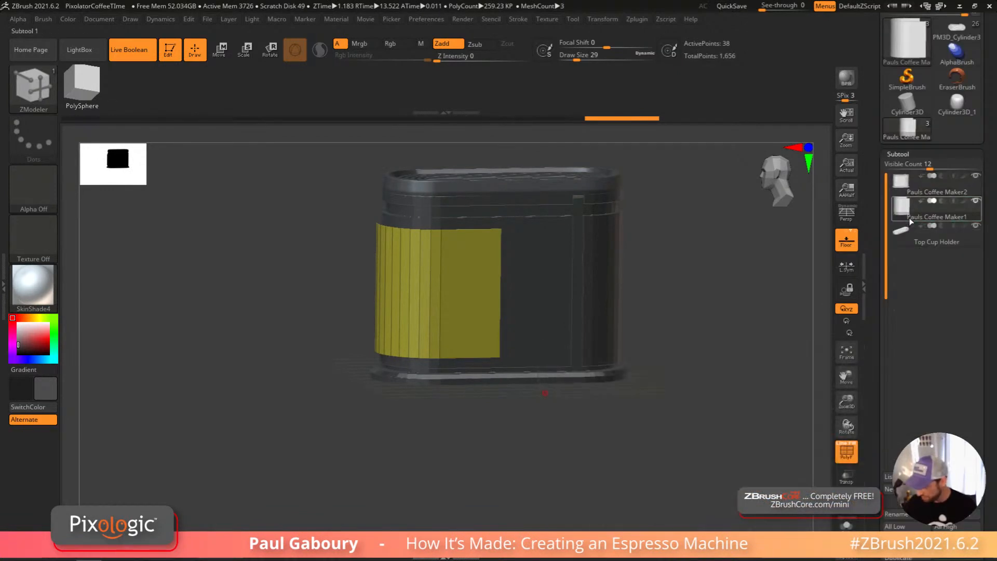
{"action": "left_click", "coordinate": [907, 185]}
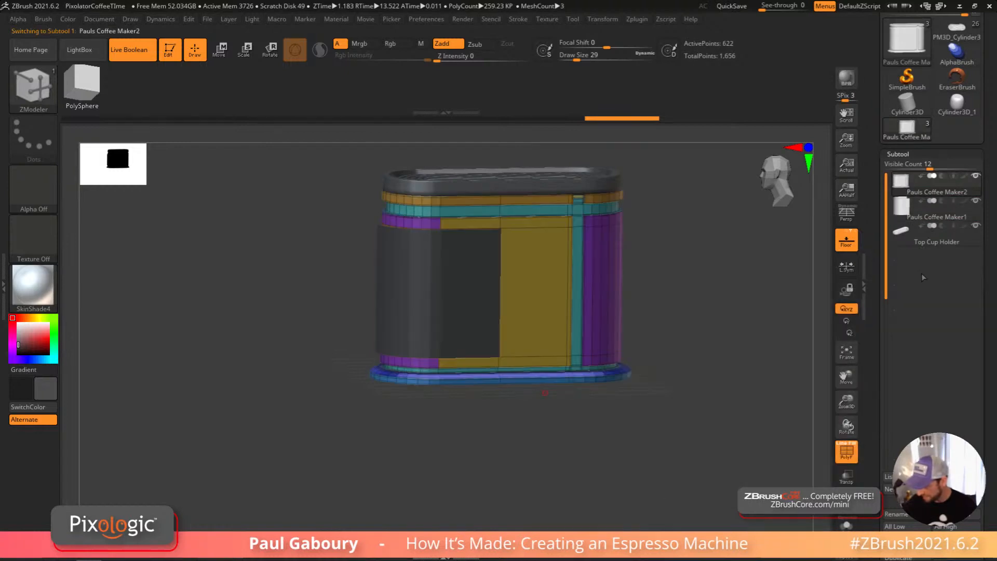
{"action": "left_click", "coordinate": [896, 514]}
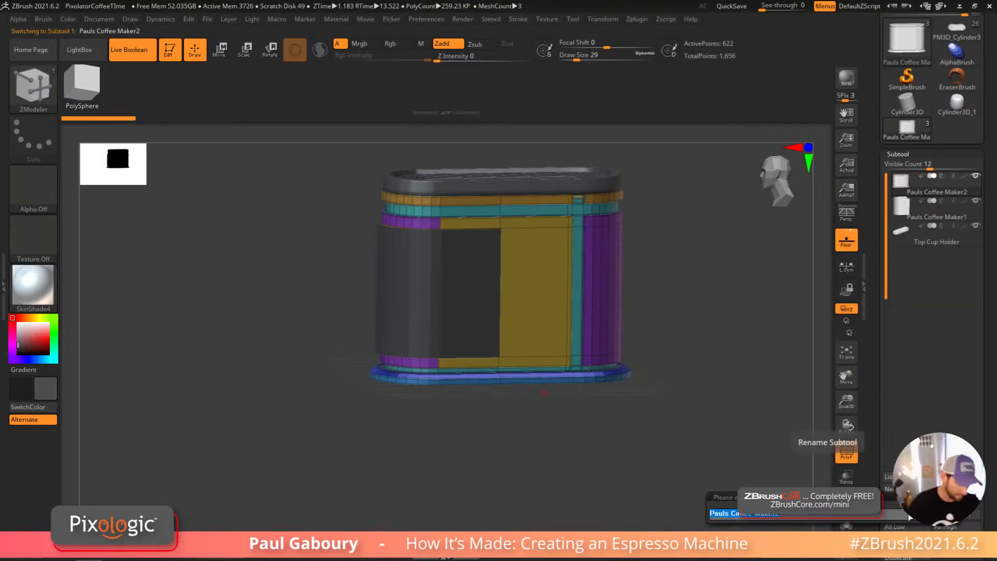
{"action": "key", "text": "Right"}
{"action": "key", "text": "BackSpace"}
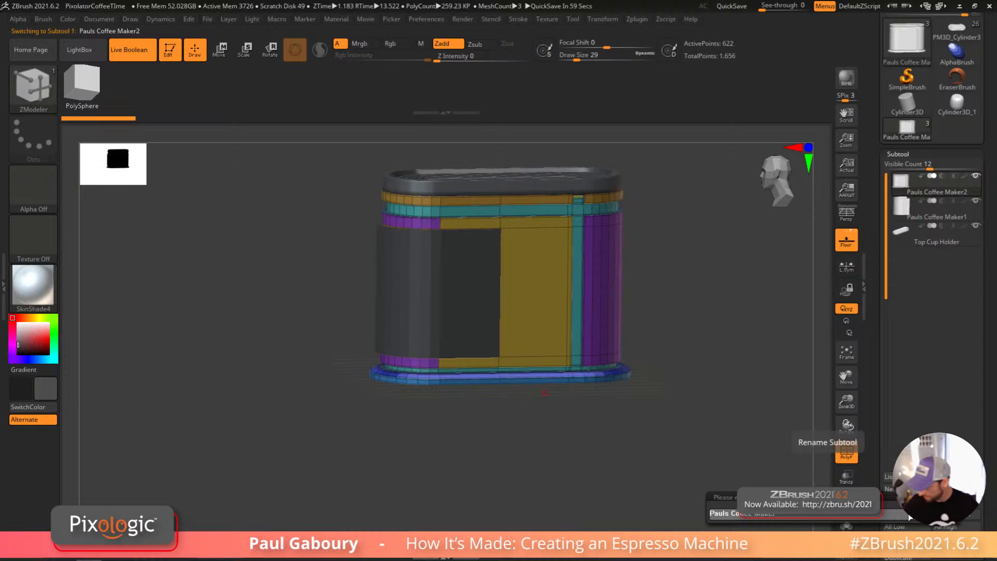
{"action": "key", "text": "Return"}
Step: Select the separated front piece, Pauls Coffee Maker1, and rename its subtool Front Cut Out
{"action": "key", "text": "Down"}
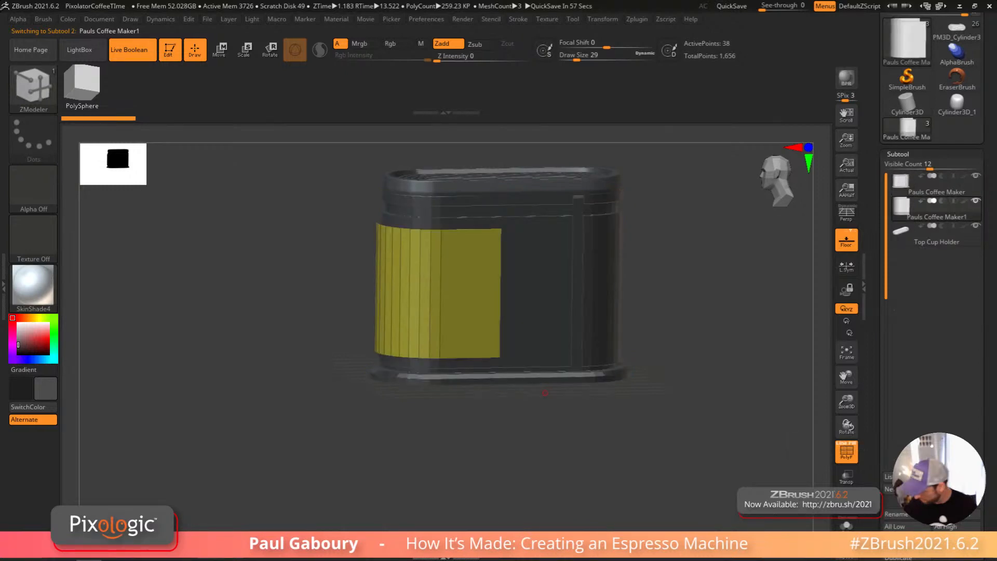
{"action": "left_click", "coordinate": [910, 514]}
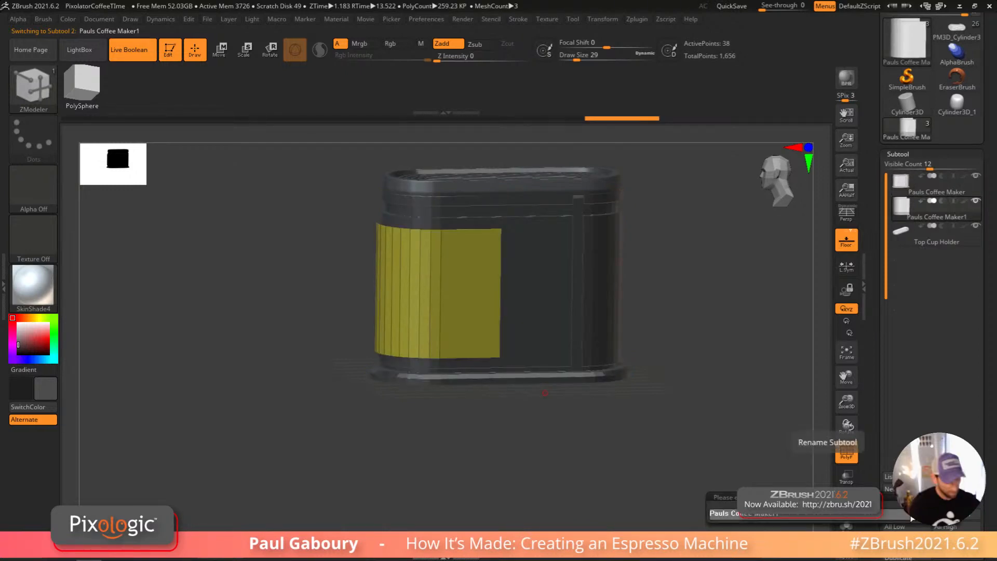
{"action": "key", "text": "BackSpace"}
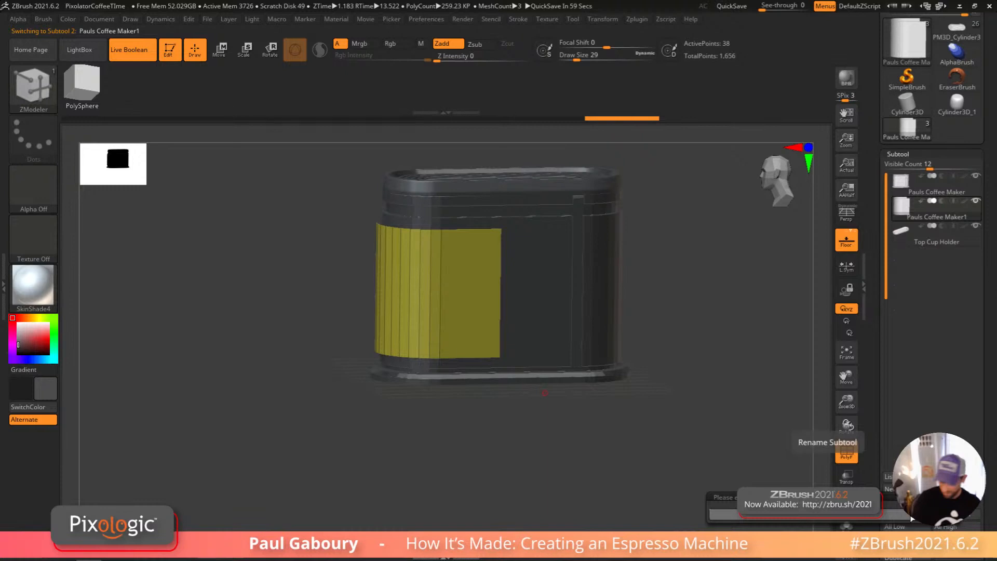
{"action": "type", "text": "Front Cu"}
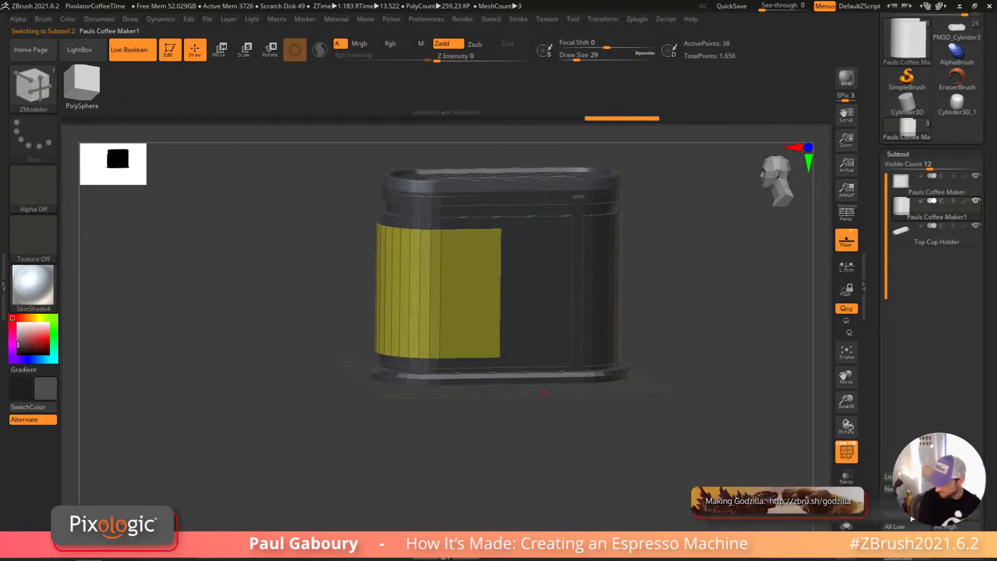
{"action": "key", "text": "Return"}
Step: Solo the Front Cut Out subtool and turn on Double display so both sides of its surface show
{"action": "left_click", "coordinate": [848, 523]}
{"action": "left_click_drag", "start_coordinate": [644, 343], "coordinate": [578, 403]}
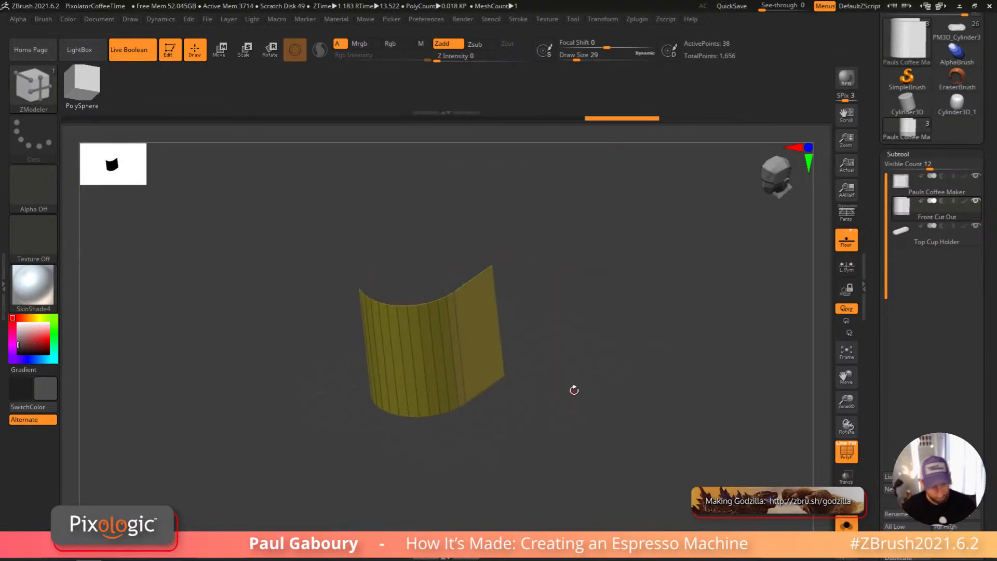
{"action": "left_click_drag", "start_coordinate": [574, 389], "coordinate": [637, 363]}
{"action": "left_click", "coordinate": [898, 154]}
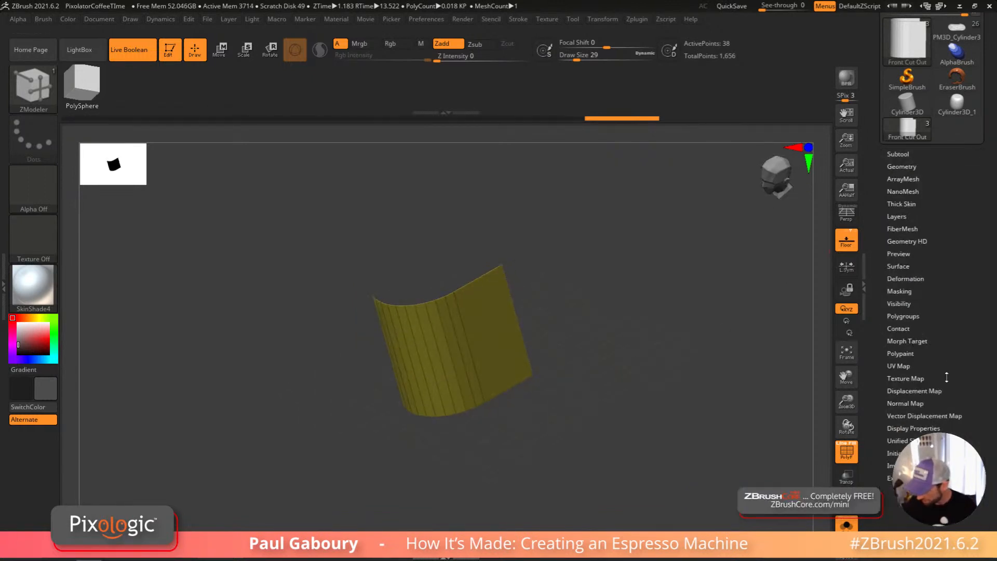
{"action": "left_click_drag", "start_coordinate": [949, 369], "coordinate": [949, 163]}
{"action": "left_click", "coordinate": [913, 223]}
{"action": "left_click", "coordinate": [908, 263]}
{"action": "left_click_drag", "start_coordinate": [618, 397], "coordinate": [603, 335]}
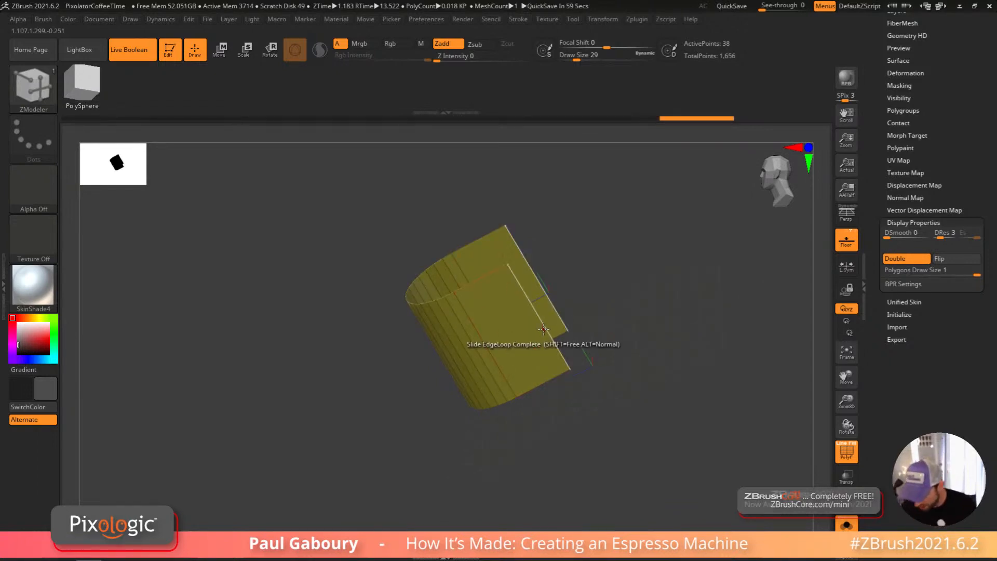
Step: Close the open back of the Front Cut Out by bridging its two vertical border edges
{"action": "key", "text": "space"}
{"action": "left_click", "coordinate": [443, 246]}
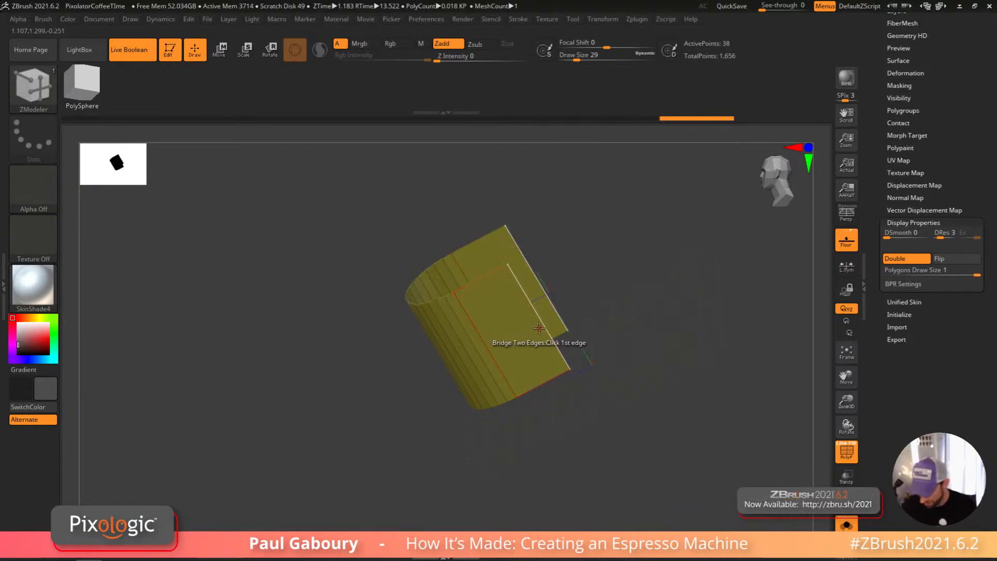
{"action": "left_click", "coordinate": [543, 328]}
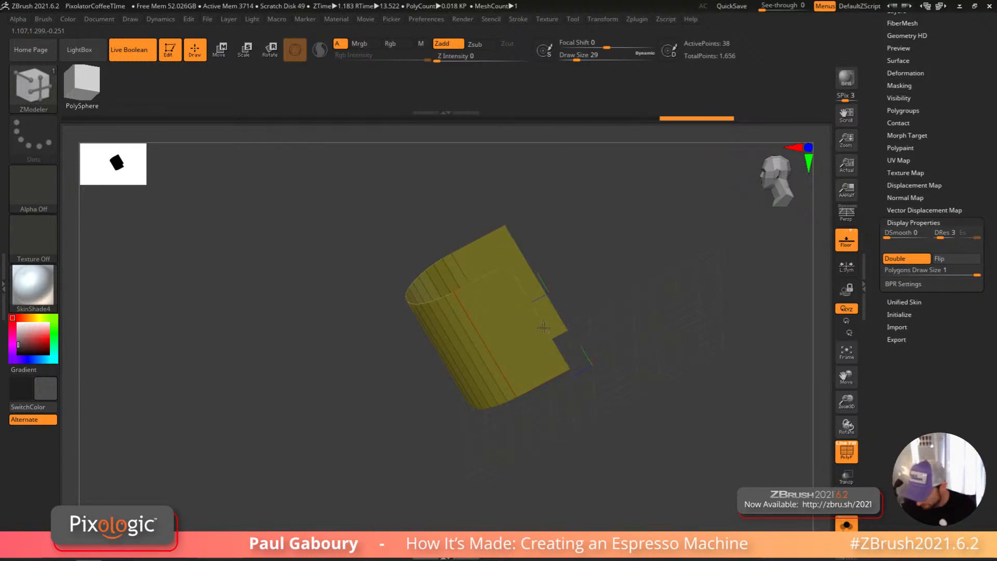
{"action": "left_click", "coordinate": [482, 239]}
{"action": "left_click_drag", "start_coordinate": [524, 242], "coordinate": [571, 358]}
Step: Cap the open top and bottom of the Front Cut Out using Close Convex Hole set to One Line
{"action": "key", "text": "space"}
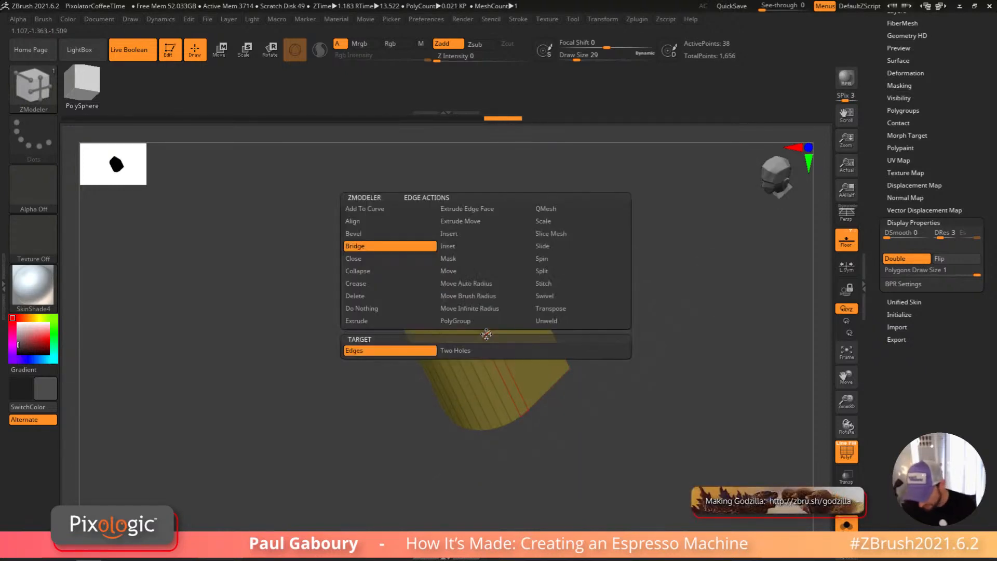
{"action": "left_click", "coordinate": [385, 259]}
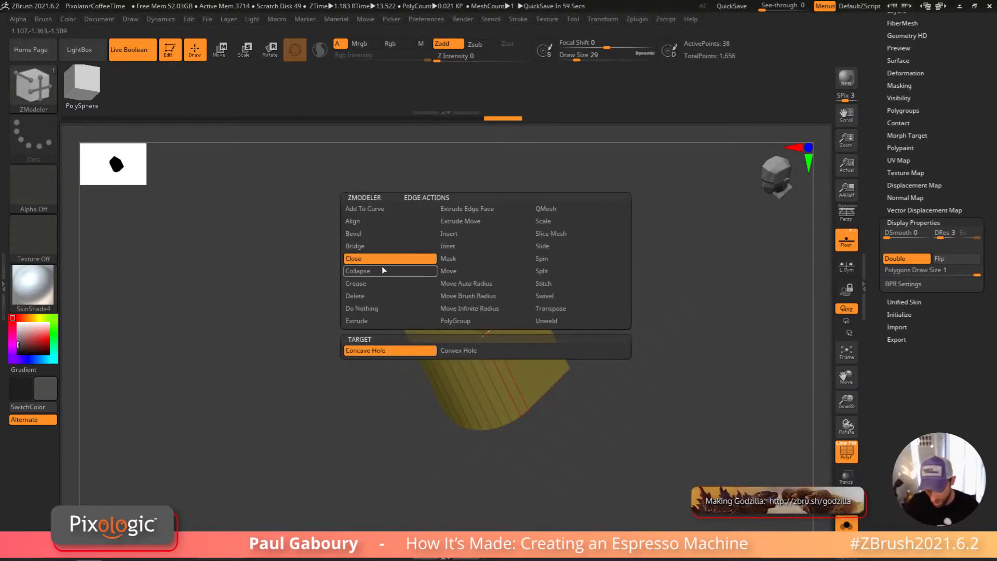
{"action": "left_click", "coordinate": [482, 351]}
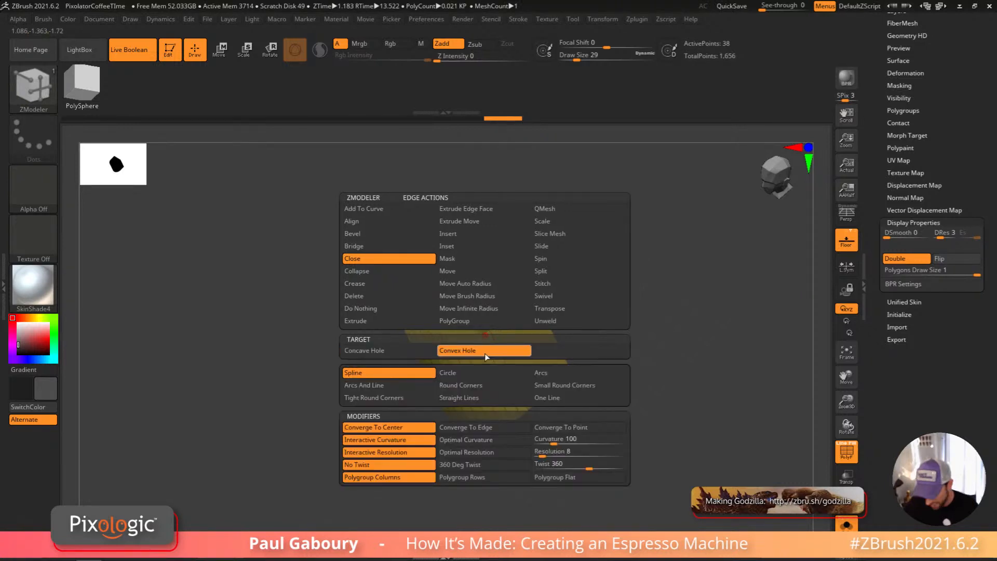
{"action": "left_click", "coordinate": [567, 399]}
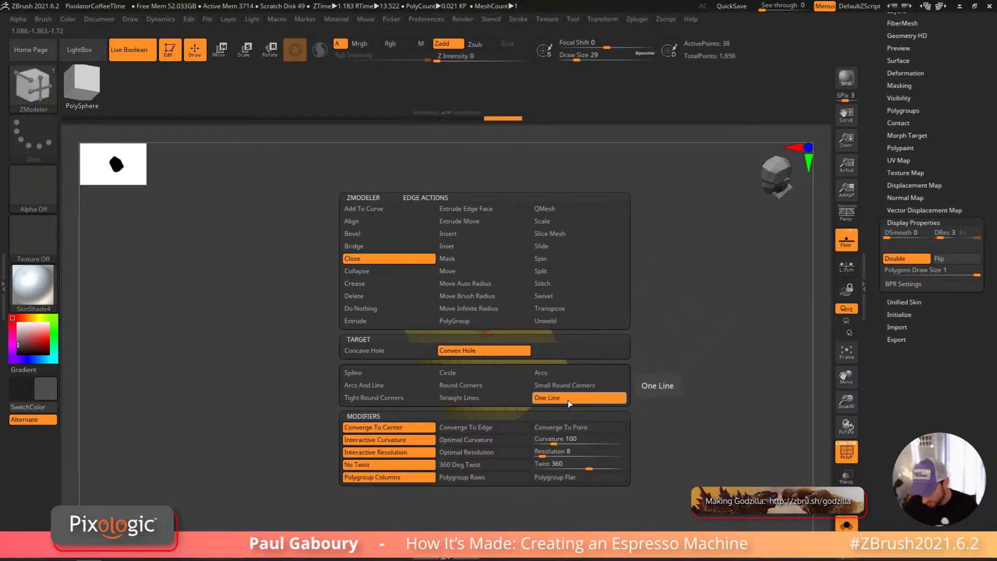
{"action": "left_click", "coordinate": [485, 335]}
{"action": "left_click_drag", "start_coordinate": [564, 354], "coordinate": [522, 287]}
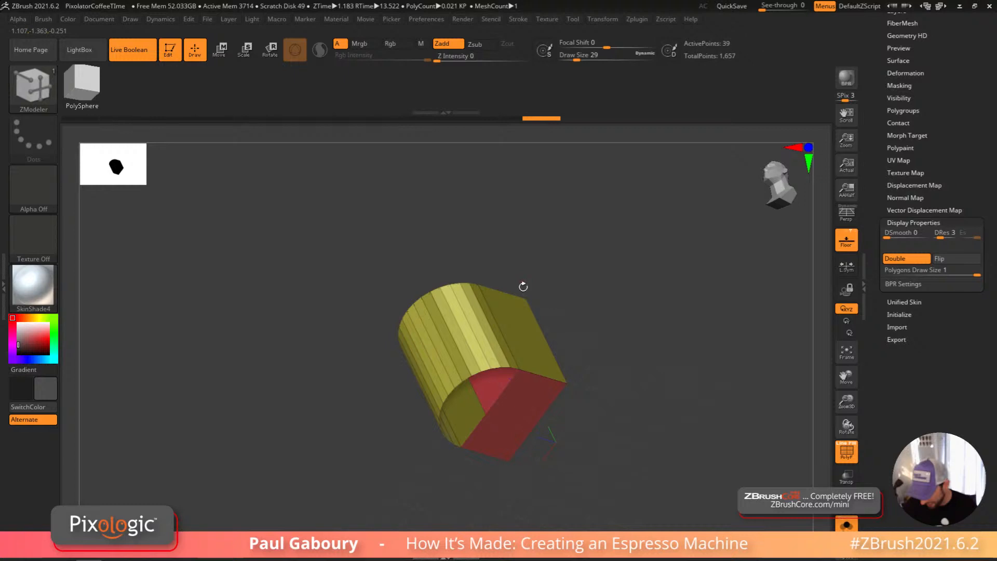
{"action": "key", "text": "ctrl"}
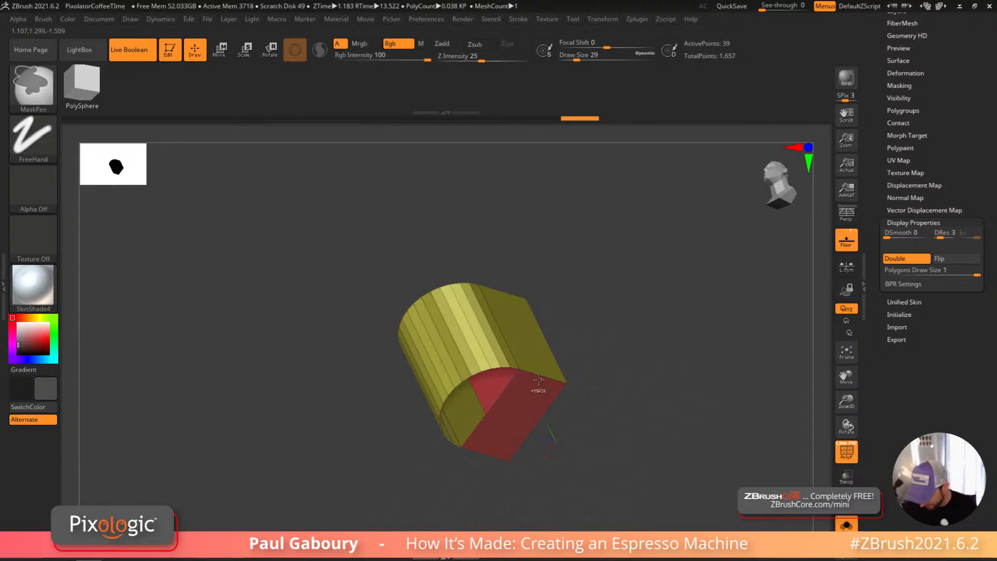
{"action": "left_click", "coordinate": [539, 379]}
{"action": "left_click_drag", "start_coordinate": [579, 384], "coordinate": [558, 467]}
{"action": "mouse_move", "coordinate": [556, 421]}
{"action": "left_mouse_down", "text": "alt"}
{"action": "mouse_move", "coordinate": [554, 474]}
{"action": "mouse_move", "coordinate": [554, 436]}
{"action": "mouse_move", "coordinate": [523, 437]}
{"action": "mouse_move", "coordinate": [538, 453]}
{"action": "mouse_move", "coordinate": [559, 401]}
{"action": "left_mouse_up", "text": "alt"}
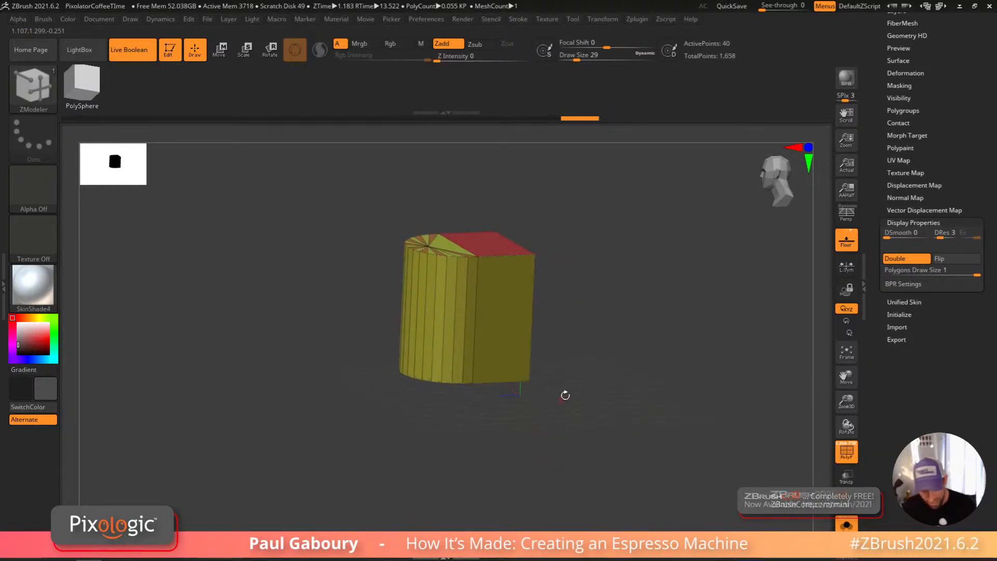
Step: Turn on Dynamic Subdiv for the Front Cut Out and check its smoothing with the polyframe hidden, then shown
{"action": "key", "text": "d"}
{"action": "key", "text": "shift+f"}
{"action": "mouse_move", "coordinate": [576, 415]}
{"action": "right_mouse_down"}
{"action": "mouse_move", "coordinate": [554, 421]}
{"action": "mouse_move", "coordinate": [594, 405]}
{"action": "mouse_move", "coordinate": [586, 365]}
{"action": "right_mouse_up"}
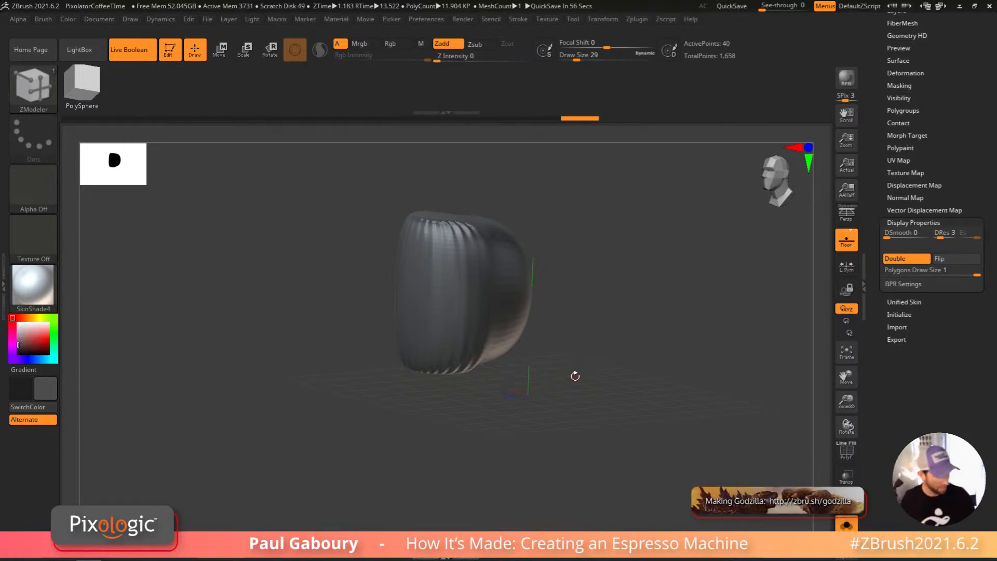
{"action": "key", "text": "shift+f"}
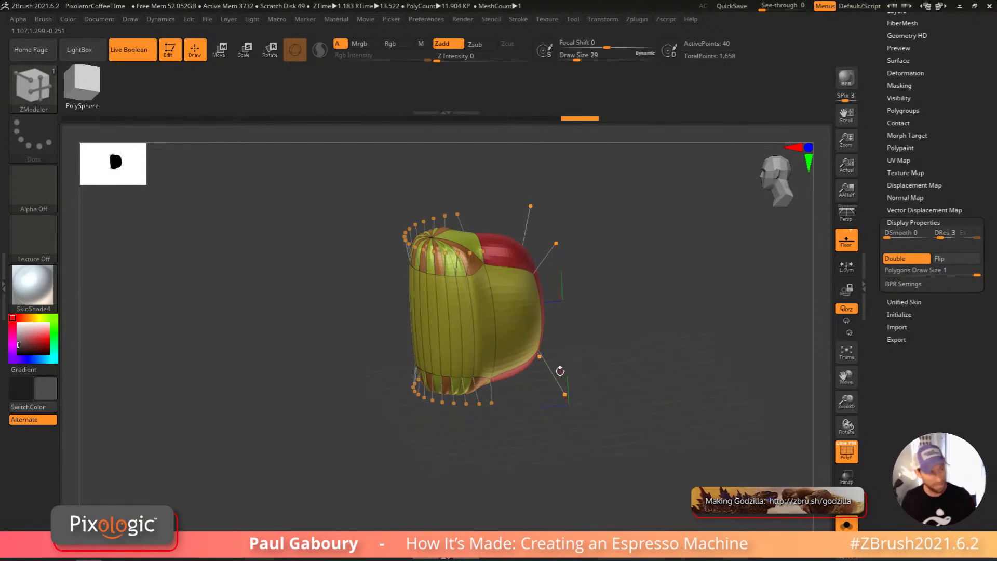
Step: Crease the hard edges of the Front Cut Out by tolerance so its caps and corners stay sharp
{"action": "scroll", "coordinate": [908, 156], "scroll_direction": "up", "scroll_amount": 5}
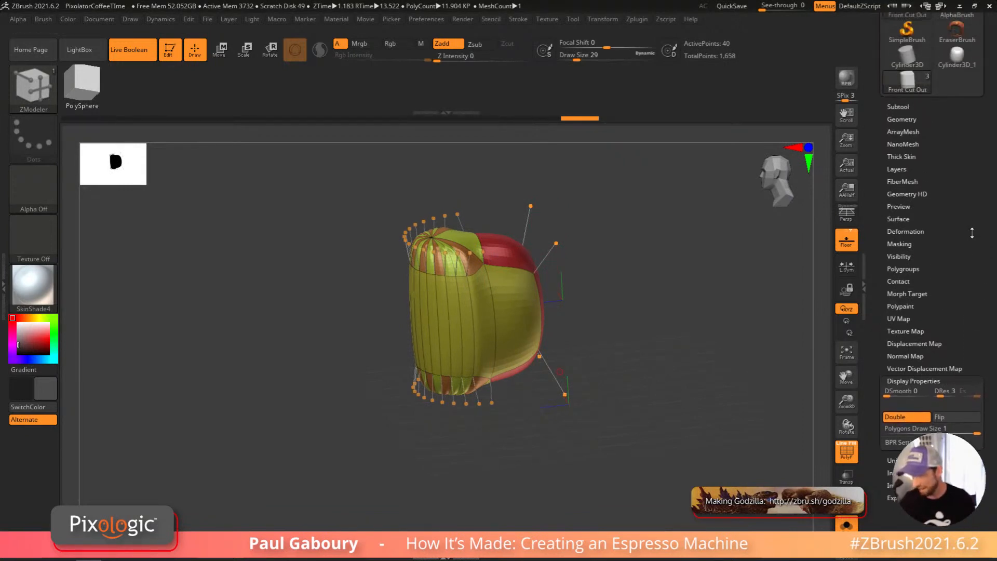
{"action": "key", "text": "shift"}
{"action": "left_click", "coordinate": [903, 152]}
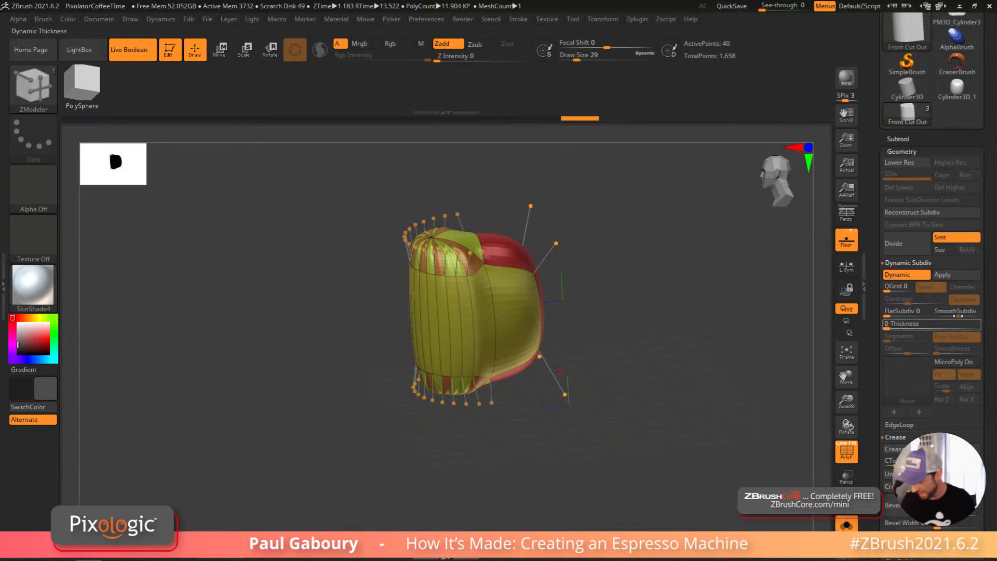
{"action": "scroll", "coordinate": [958, 316], "scroll_direction": "down", "scroll_amount": 3}
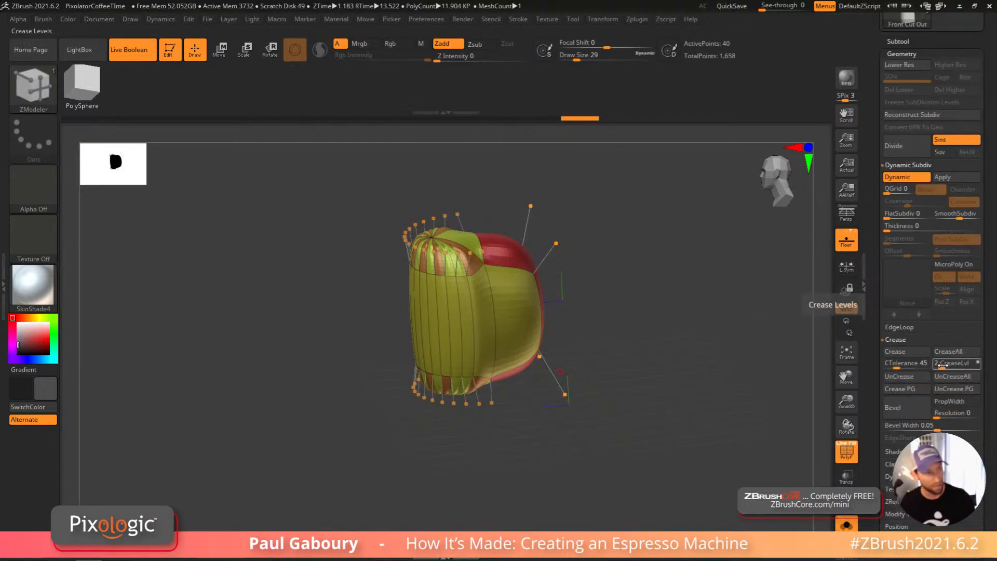
{"action": "left_click", "coordinate": [908, 355]}
{"action": "left_click_drag", "start_coordinate": [583, 375], "coordinate": [609, 384]}
Step: Insert horizontal edge loops around the Front Cut Out's side wall, near its top and bottom edges
{"action": "key", "text": "space"}
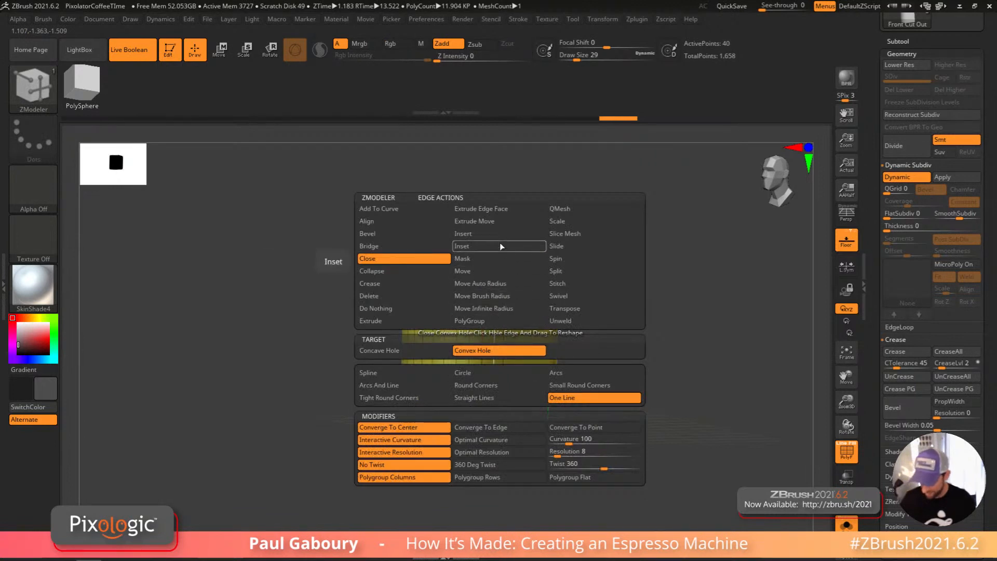
{"action": "left_click", "coordinate": [500, 235]}
{"action": "left_click", "coordinate": [498, 306], "text": "shift"}
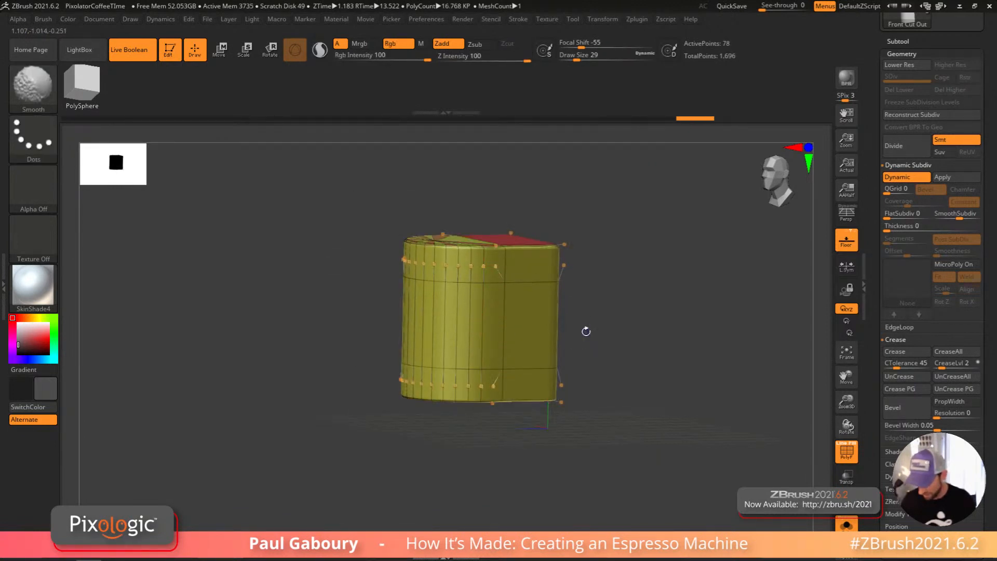
{"action": "left_click_drag", "start_coordinate": [586, 331], "coordinate": [593, 332]}
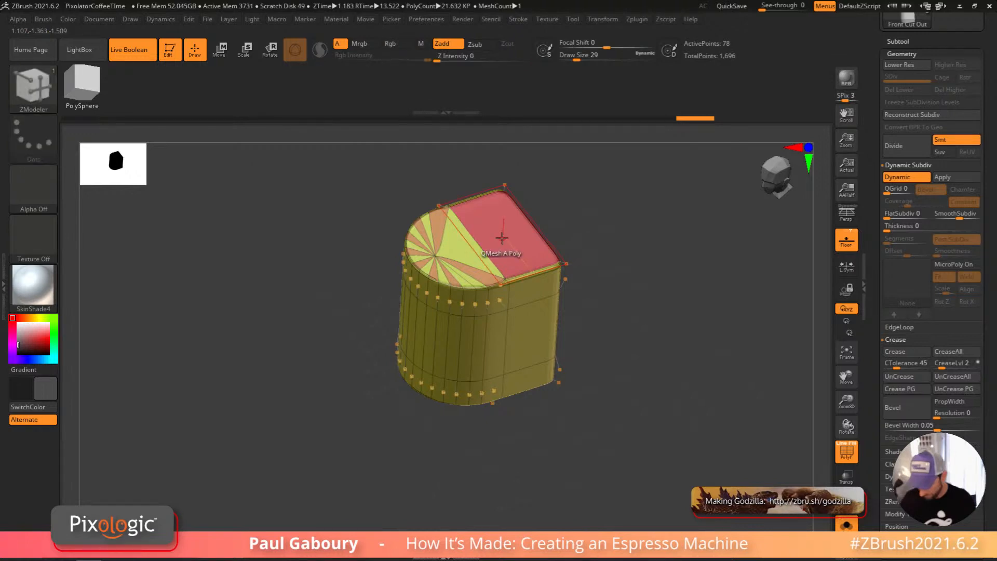
Step: Inset the Front Cut Out's top and bottom caps as flat islands using the ZModeler polygon action
{"action": "key", "text": "space"}
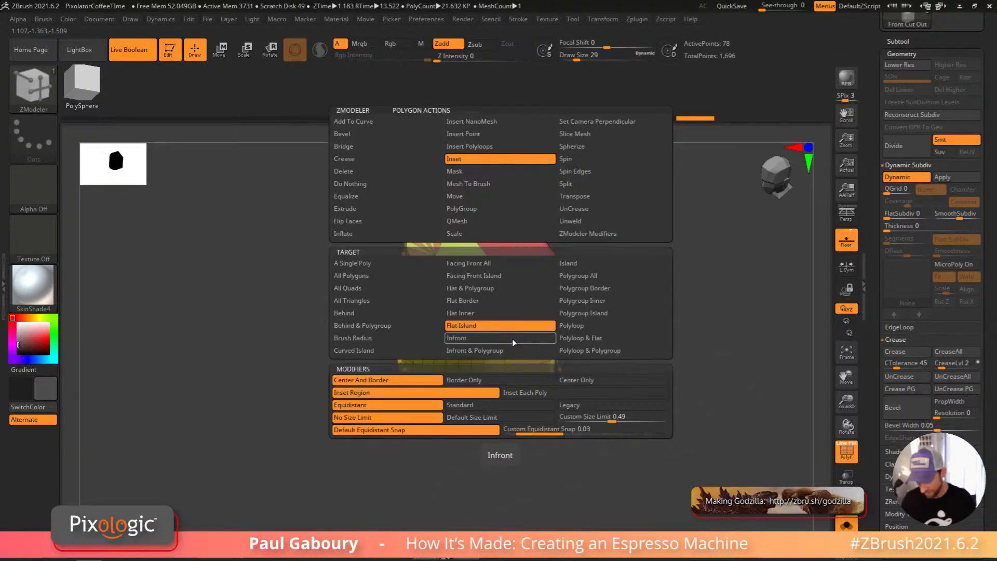
{"action": "left_click", "coordinate": [512, 338]}
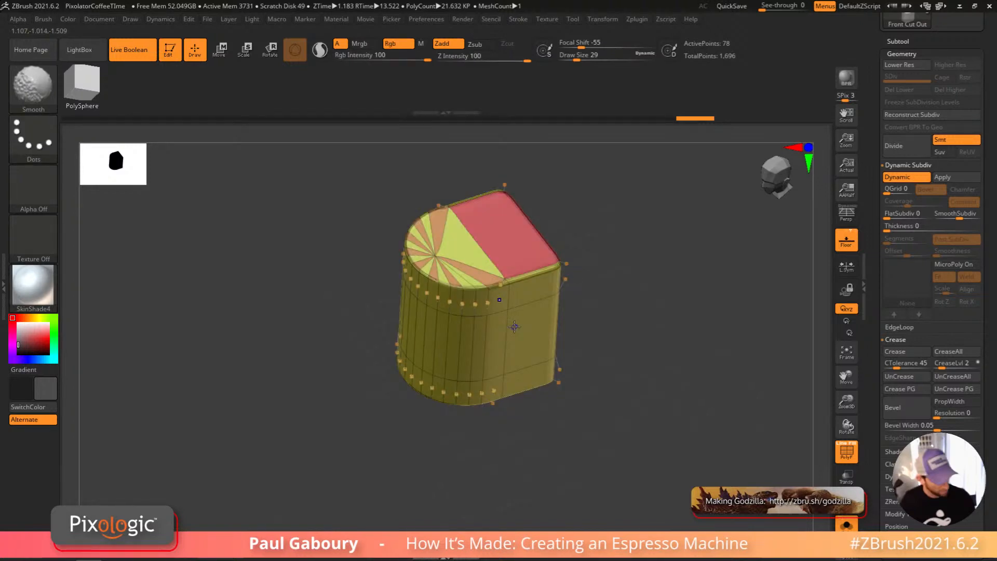
{"action": "key", "text": "shift+d"}
{"action": "mouse_move", "coordinate": [508, 245]}
{"action": "left_mouse_down"}
{"action": "mouse_move", "coordinate": [591, 360]}
{"action": "mouse_move", "coordinate": [608, 362]}
{"action": "mouse_move", "coordinate": [522, 409]}
{"action": "mouse_move", "coordinate": [603, 411]}
{"action": "mouse_move", "coordinate": [587, 382]}
{"action": "mouse_move", "coordinate": [611, 333]}
{"action": "mouse_move", "coordinate": [568, 321]}
{"action": "left_mouse_up"}
{"action": "key", "text": "shift+d"}
{"action": "key", "text": "shift+f"}
{"action": "key", "text": "shift+d"}
{"action": "key", "text": "shift+f"}
{"action": "key", "text": "d"}
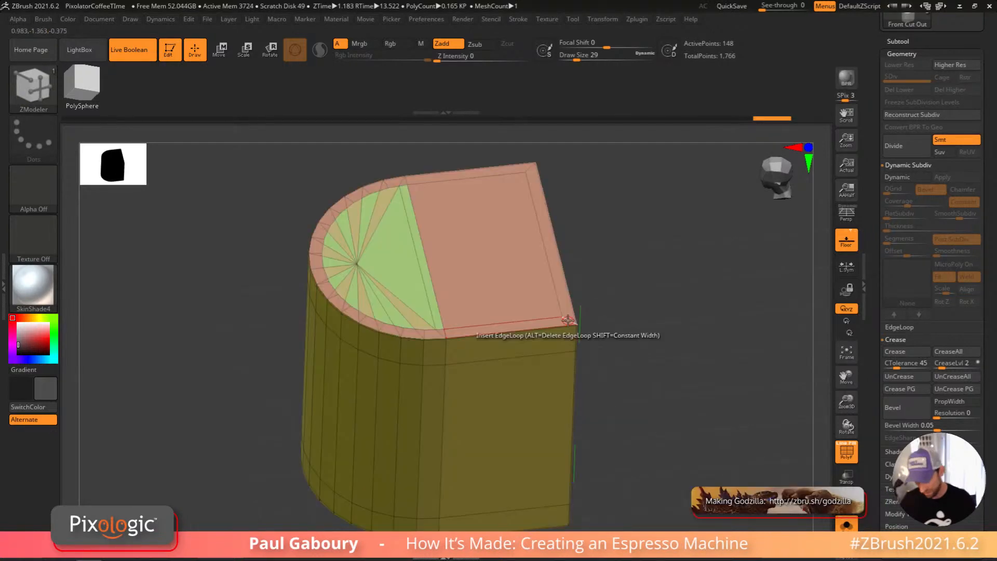
Step: Switch the ZModeler edge action to Crease and turn Dynamic Subdiv back on for the Front Cut Out
{"action": "key", "text": "space"}
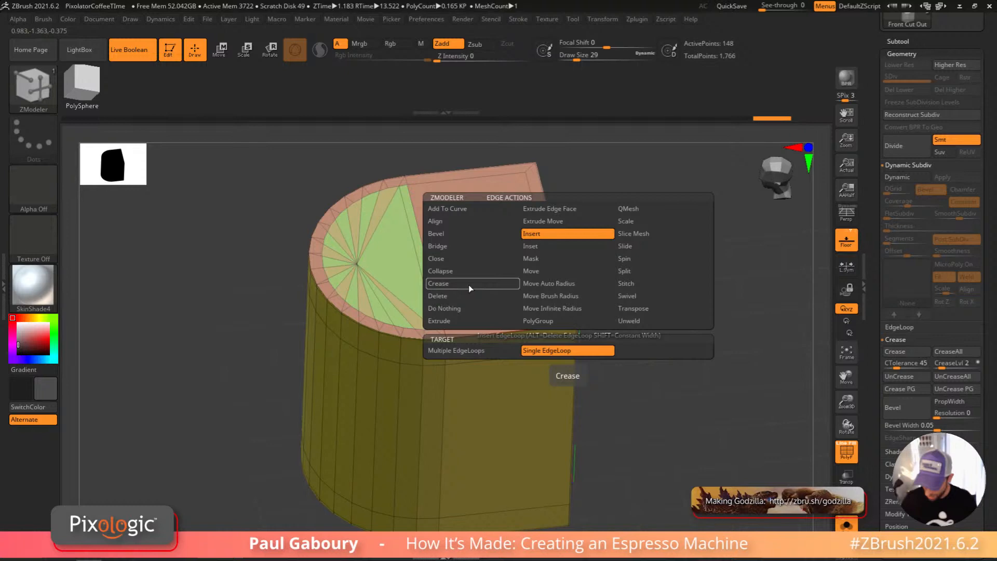
{"action": "left_click", "coordinate": [468, 285]}
{"action": "right_click_drag", "start_coordinate": [571, 318], "coordinate": [556, 349]}
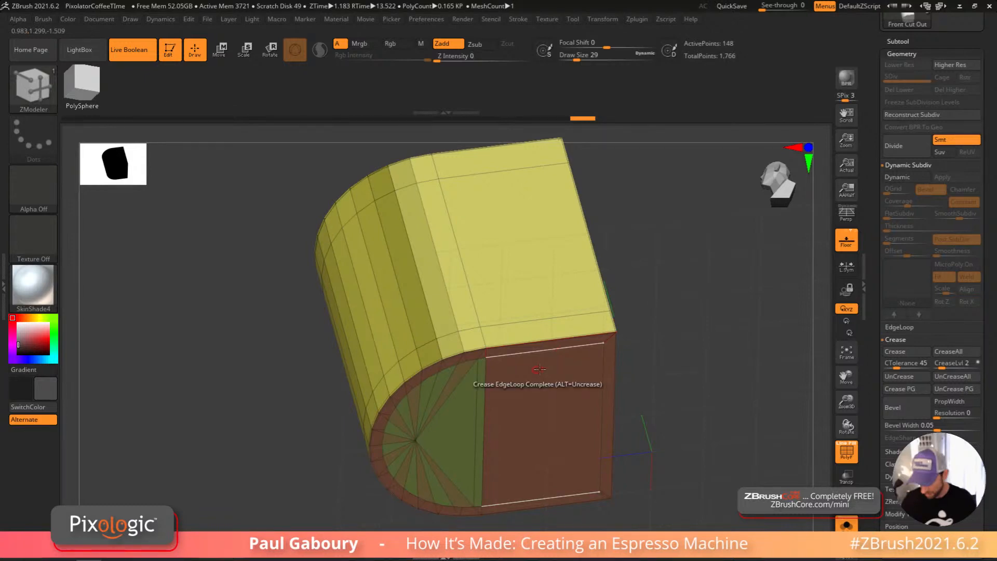
{"action": "right_click_drag", "start_coordinate": [539, 369], "coordinate": [512, 223]}
{"action": "key", "text": "d"}
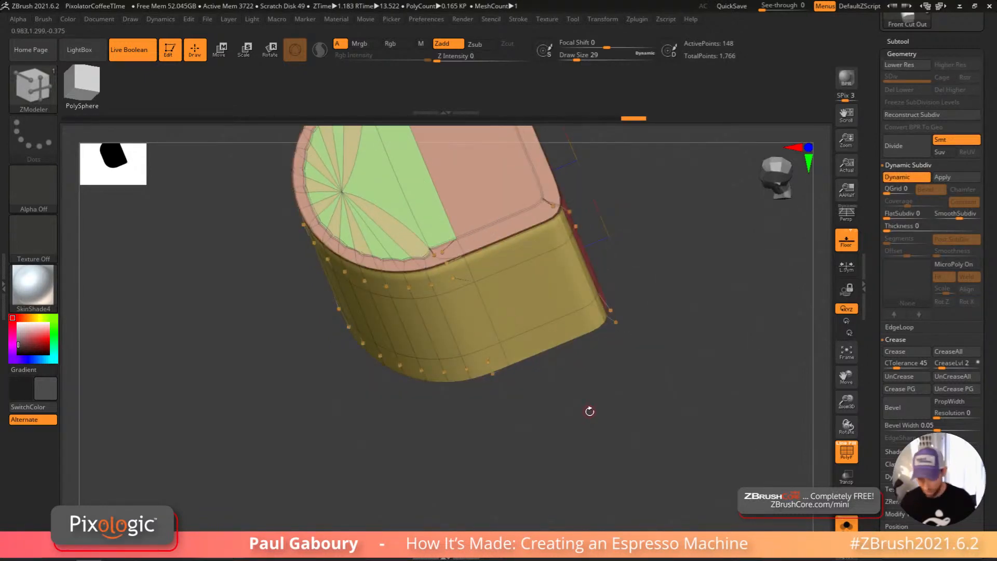
Step: Hide the polyframe, show the whole machine around the Front Cut Out and open the subtool list
{"action": "key", "text": "shift+f"}
{"action": "right_click_drag", "start_coordinate": [589, 409], "coordinate": [474, 427]}
{"action": "mouse_move", "coordinate": [460, 350]}
{"action": "right_mouse_down"}
{"action": "mouse_move", "coordinate": [498, 251]}
{"action": "mouse_move", "coordinate": [483, 290]}
{"action": "mouse_move", "coordinate": [480, 273]}
{"action": "right_mouse_up"}
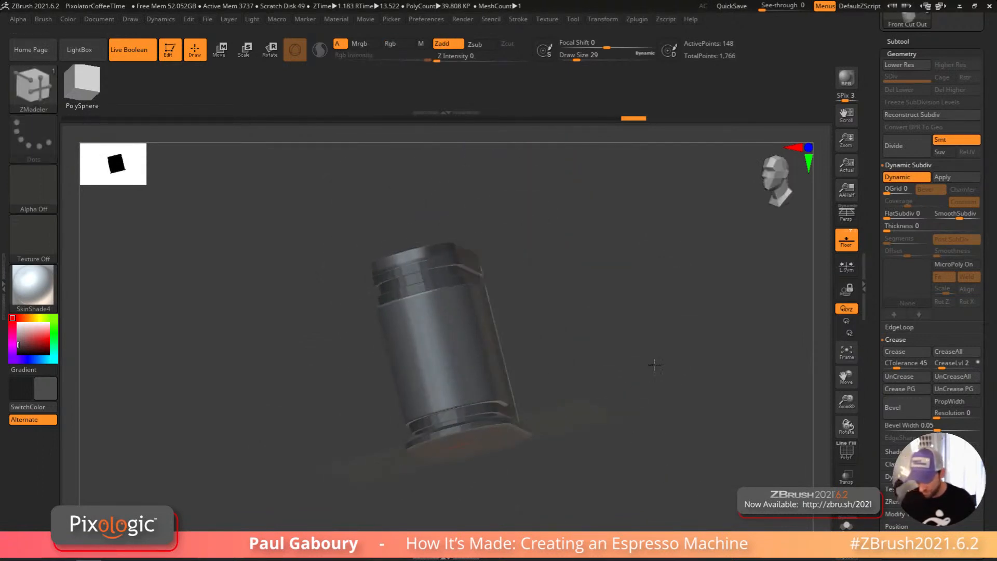
{"action": "mouse_move", "coordinate": [613, 364]}
{"action": "right_mouse_down"}
{"action": "mouse_move", "coordinate": [663, 362]}
{"action": "mouse_move", "coordinate": [664, 283]}
{"action": "mouse_move", "coordinate": [675, 352]}
{"action": "mouse_move", "coordinate": [641, 360]}
{"action": "right_mouse_up"}
{"action": "left_click_drag", "start_coordinate": [873, 209], "coordinate": [872, 302]}
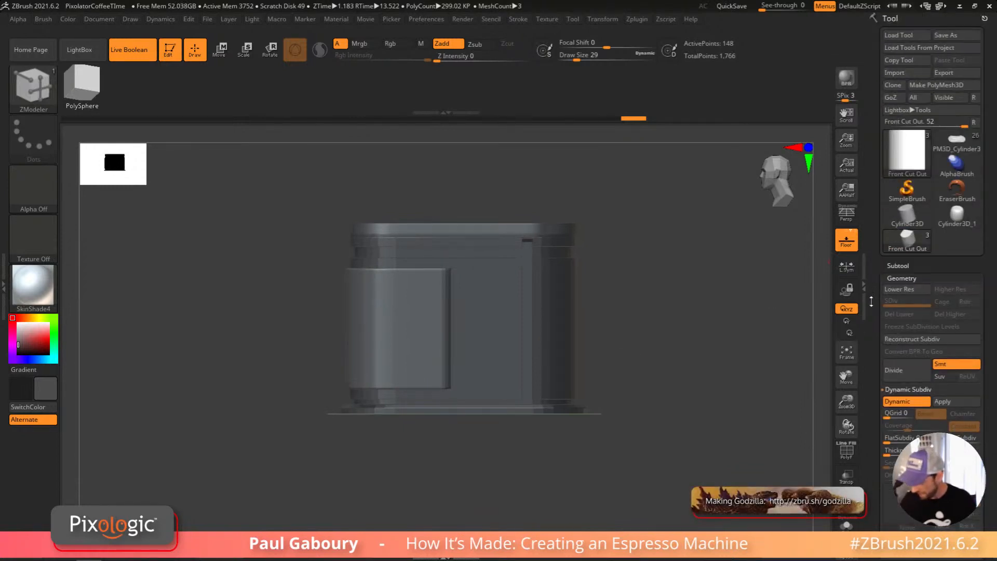
{"action": "left_click", "coordinate": [902, 265]}
{"action": "right_click_drag", "start_coordinate": [719, 427], "coordinate": [654, 398]}
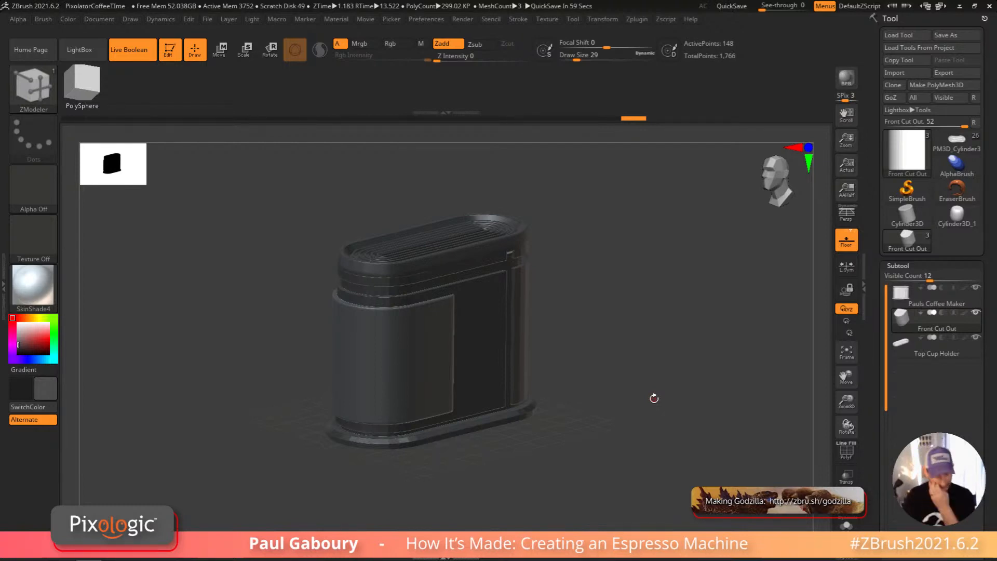
Step: Toggle Live Boolean off and on, and set the Front Cut Out to subtract from the coffee maker body
{"action": "left_click", "coordinate": [130, 54]}
{"action": "left_click", "coordinate": [142, 52]}
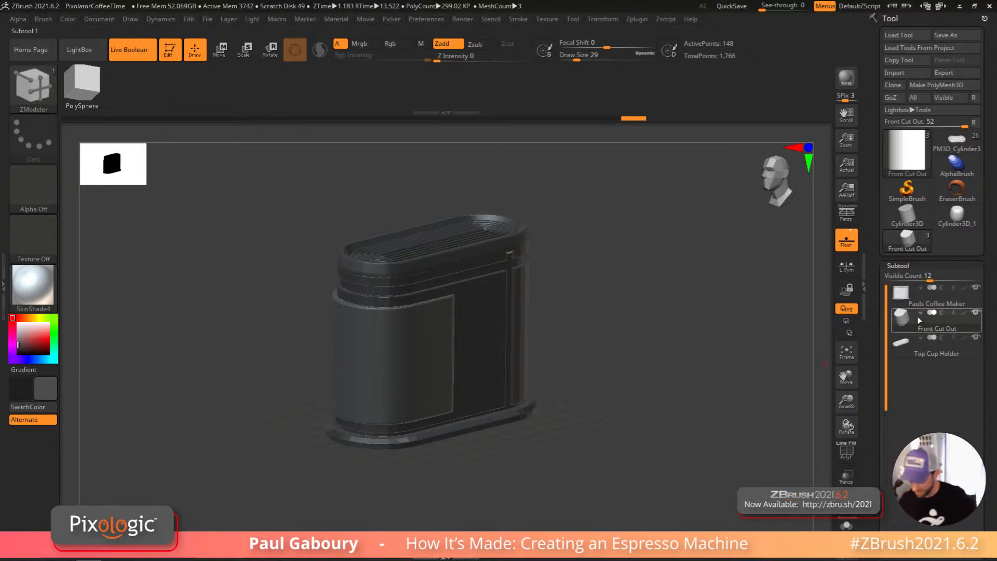
{"action": "mouse_move", "coordinate": [920, 320]}
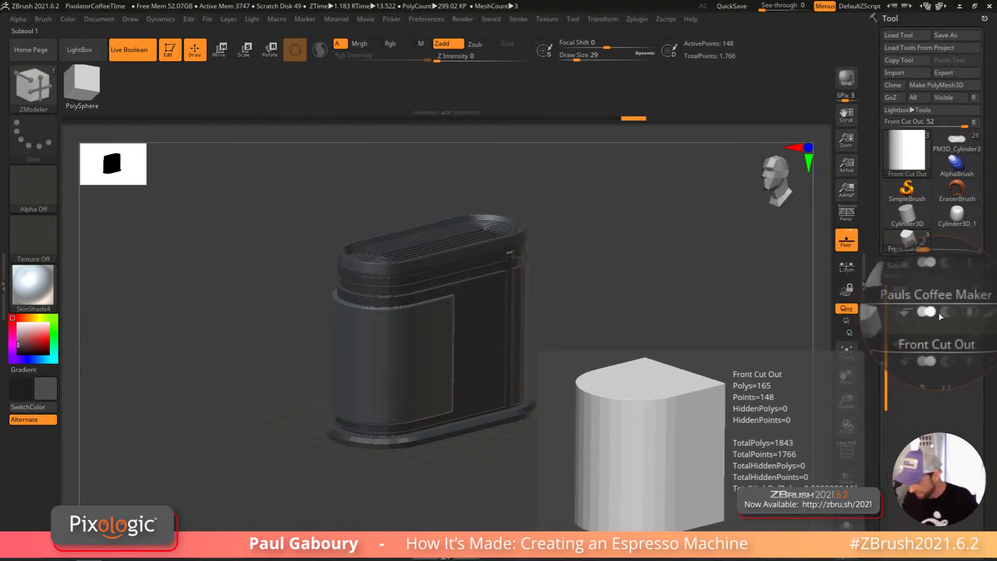
{"action": "left_click", "coordinate": [943, 313]}
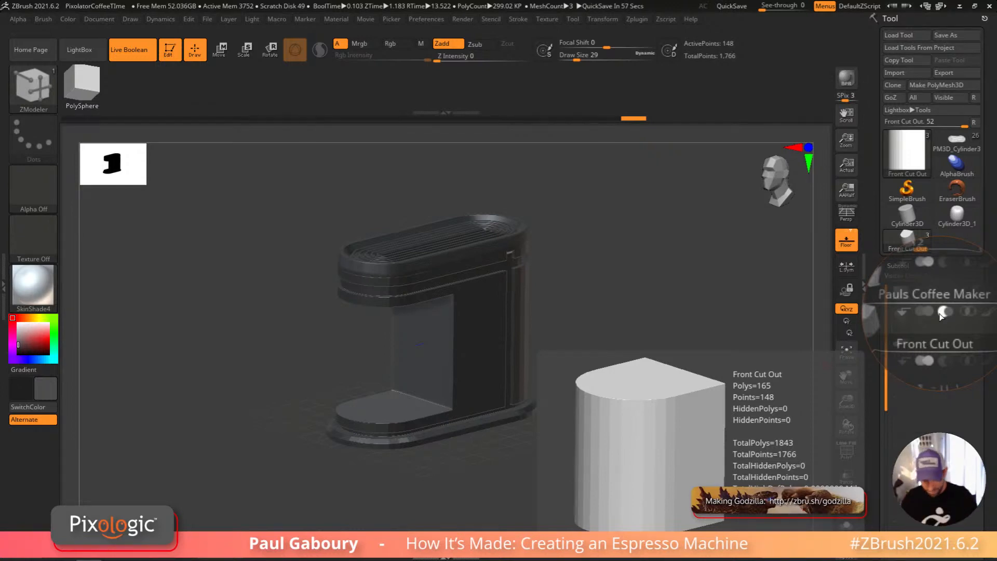
Step: Turn on Dynamic Subdiv for Pauls Coffee Maker and reselect the Front Cut Out with the machine in view
{"action": "left_click", "coordinate": [924, 296]}
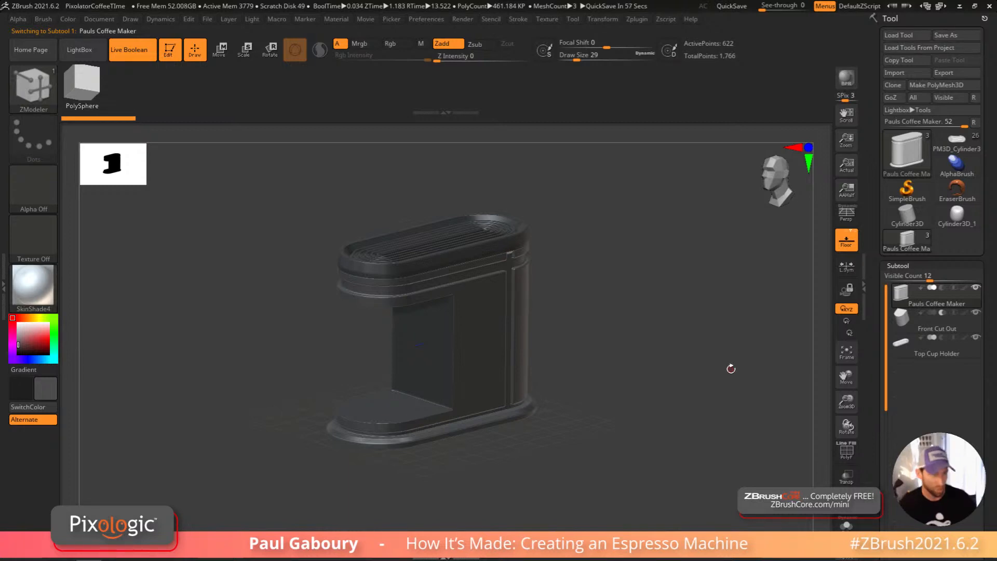
{"action": "key", "text": "alt+Down"}
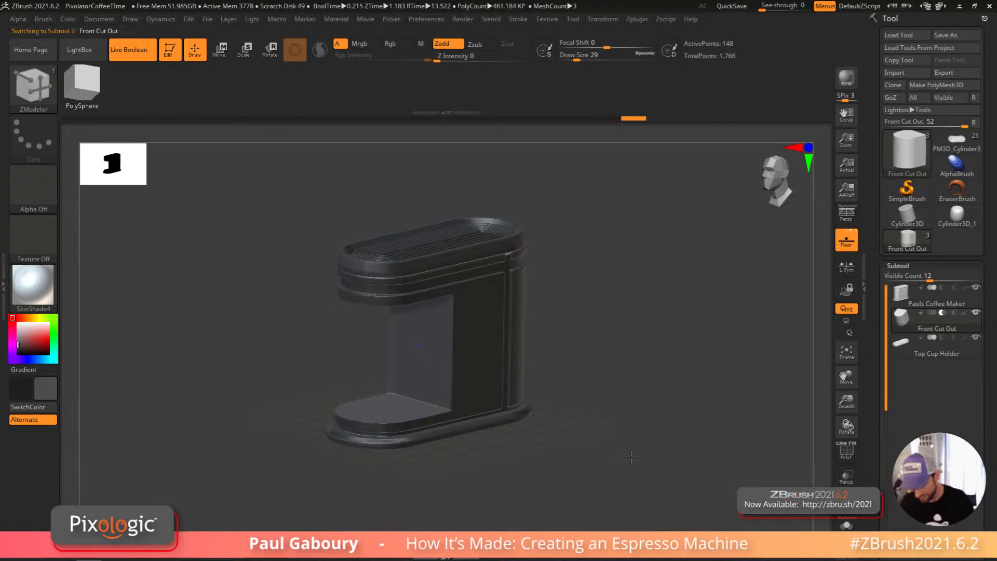
{"action": "left_click_drag", "start_coordinate": [631, 456], "coordinate": [633, 410]}
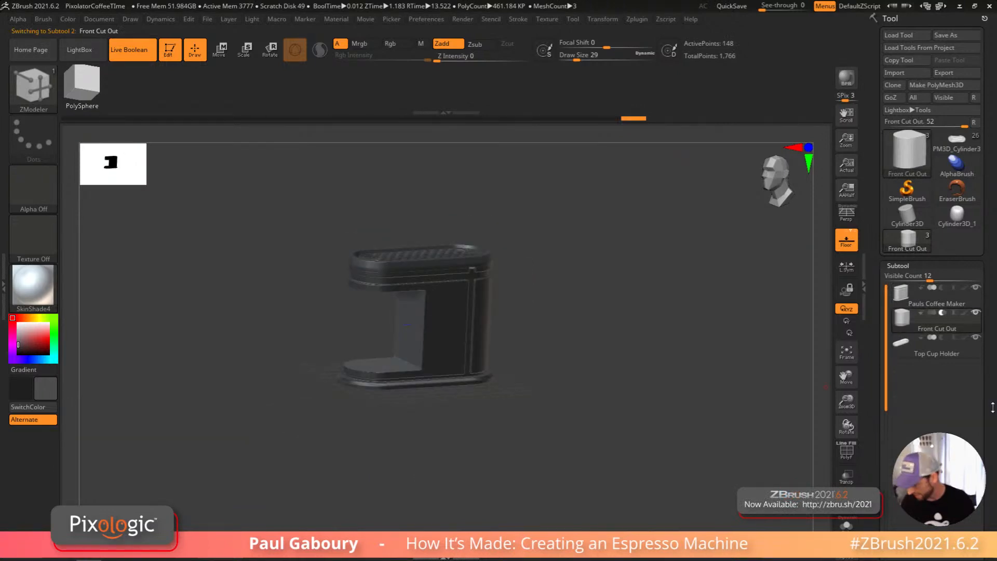
Step: Add a cube subtool directly above the Front Cut Out in the subtool order and hide the Front Cut Out
{"action": "scroll", "coordinate": [992, 407], "scroll_direction": "down", "scroll_amount": 5}
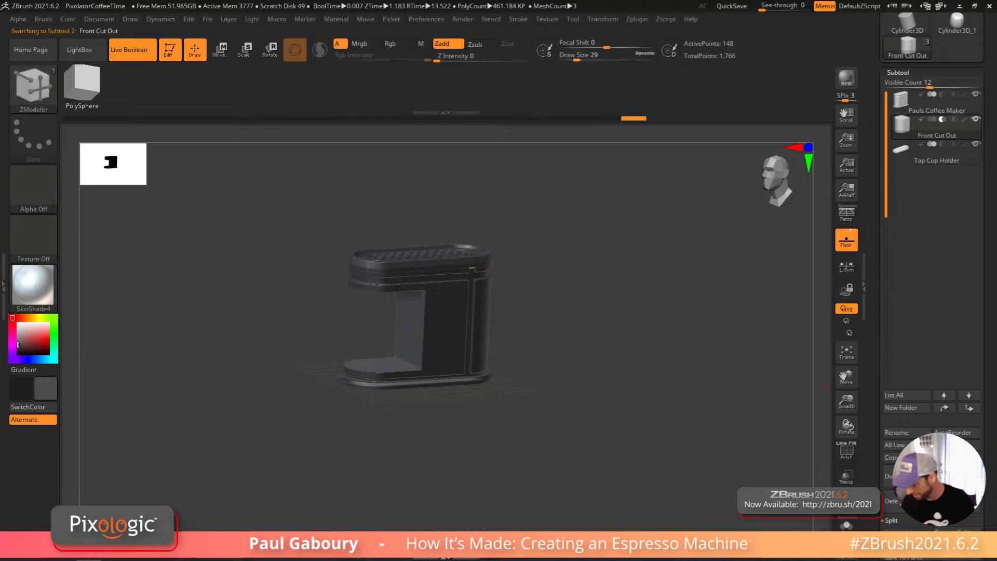
{"action": "left_click_drag", "start_coordinate": [918, 150], "coordinate": [918, 120]}
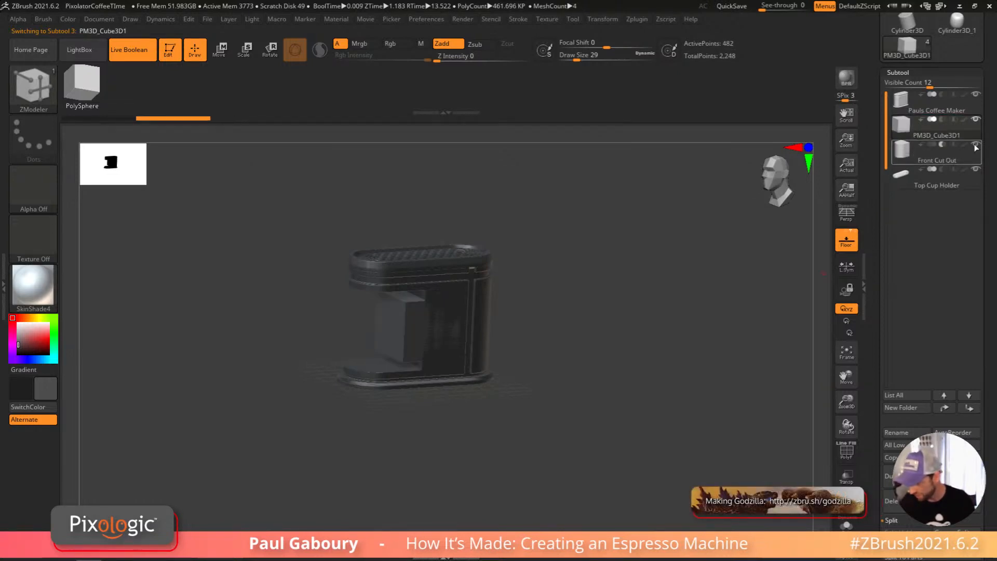
{"action": "left_click", "coordinate": [976, 146]}
Step: Move the cube toward the machine's front and set it to subtract from the coffee maker body
{"action": "key", "text": "w"}
{"action": "left_click_drag", "start_coordinate": [563, 410], "coordinate": [543, 390], "text": "shift"}
{"action": "left_click_drag", "start_coordinate": [355, 324], "coordinate": [332, 324]}
{"action": "left_click_drag", "start_coordinate": [714, 254], "coordinate": [771, 268], "text": "alt"}
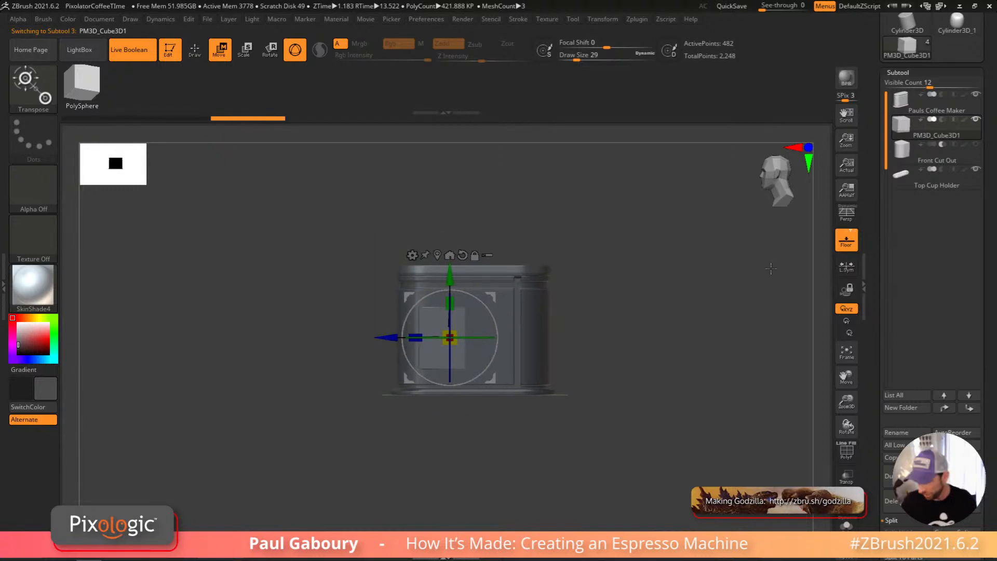
{"action": "left_click", "coordinate": [942, 120]}
{"action": "left_click_drag", "start_coordinate": [387, 338], "coordinate": [359, 338]}
Step: Stretch the cube in height and depth so it cuts through the machine's front section
{"action": "left_click_drag", "start_coordinate": [415, 442], "coordinate": [457, 433]}
{"action": "left_click_drag", "start_coordinate": [423, 305], "coordinate": [427, 289]}
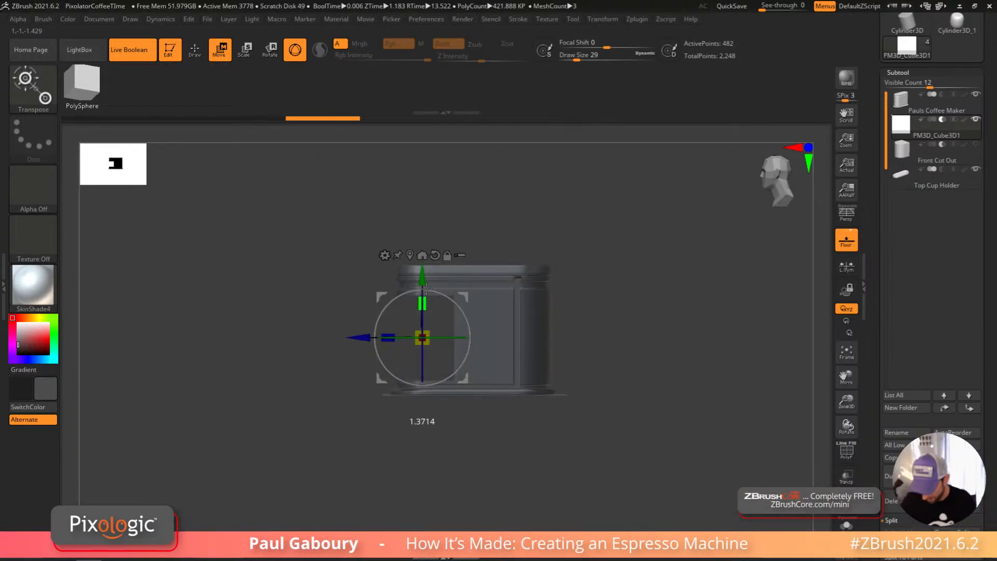
{"action": "right_click_drag", "start_coordinate": [426, 288], "coordinate": [424, 306]}
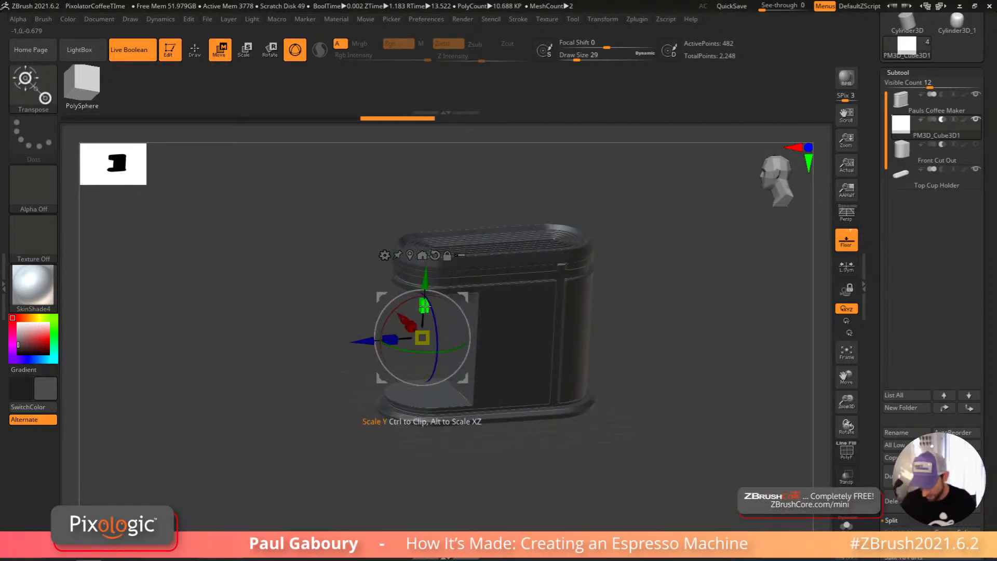
{"action": "left_click_drag", "start_coordinate": [380, 396], "coordinate": [383, 418], "text": "shift"}
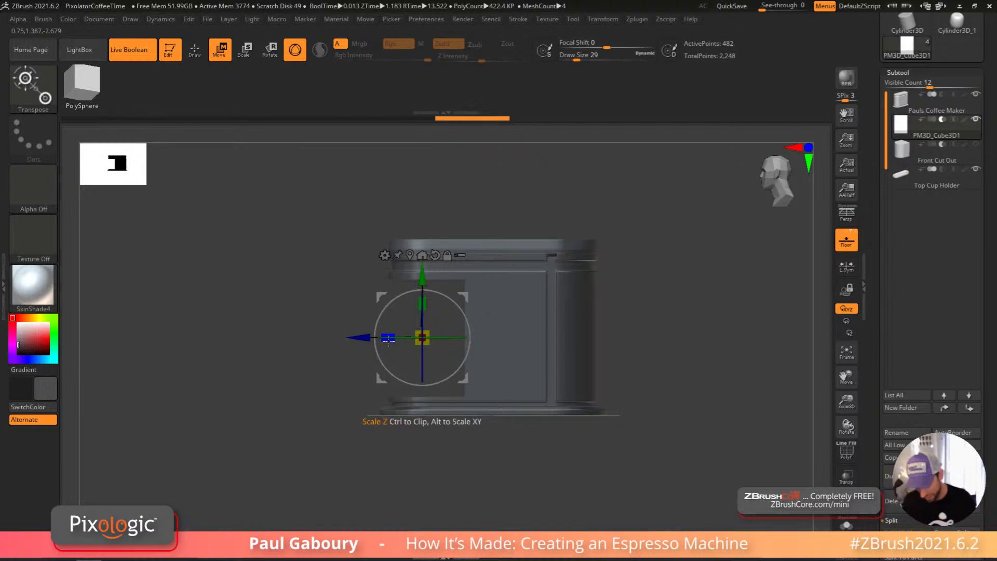
{"action": "left_click_drag", "start_coordinate": [388, 340], "coordinate": [354, 338]}
Step: Return to Draw mode and select the ZModeler brush while checking the cube's cut
{"action": "key", "text": "q"}
{"action": "key", "text": "shift+f"}
{"action": "left_click_drag", "start_coordinate": [535, 403], "coordinate": [555, 433]}
{"action": "key", "text": "shift+f"}
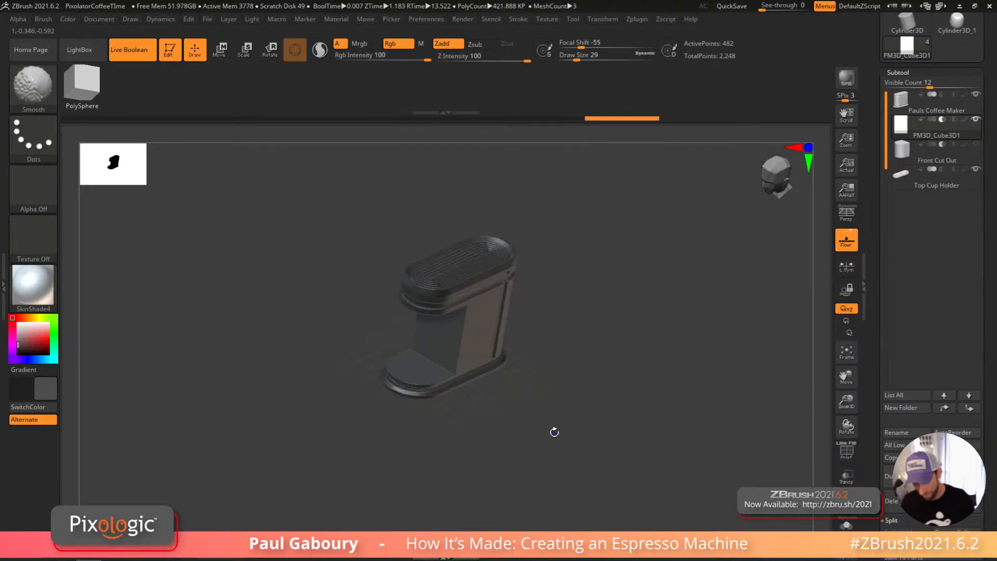
{"action": "key", "text": "b"}
{"action": "key", "text": "z"}
{"action": "key", "text": "m"}
Step: Isolate the cube with its polyframe shown, frame it and replace it with a PolyCube primitive
{"action": "key", "text": "shift+f"}
{"action": "mouse_move", "coordinate": [546, 429]}
{"action": "right_mouse_down", "text": "ctrl"}
{"action": "mouse_move", "coordinate": [558, 444]}
{"action": "mouse_move", "coordinate": [535, 385]}
{"action": "mouse_move", "coordinate": [519, 411]}
{"action": "right_mouse_up", "text": "ctrl"}
{"action": "key", "text": "f"}
{"action": "key", "text": "w"}
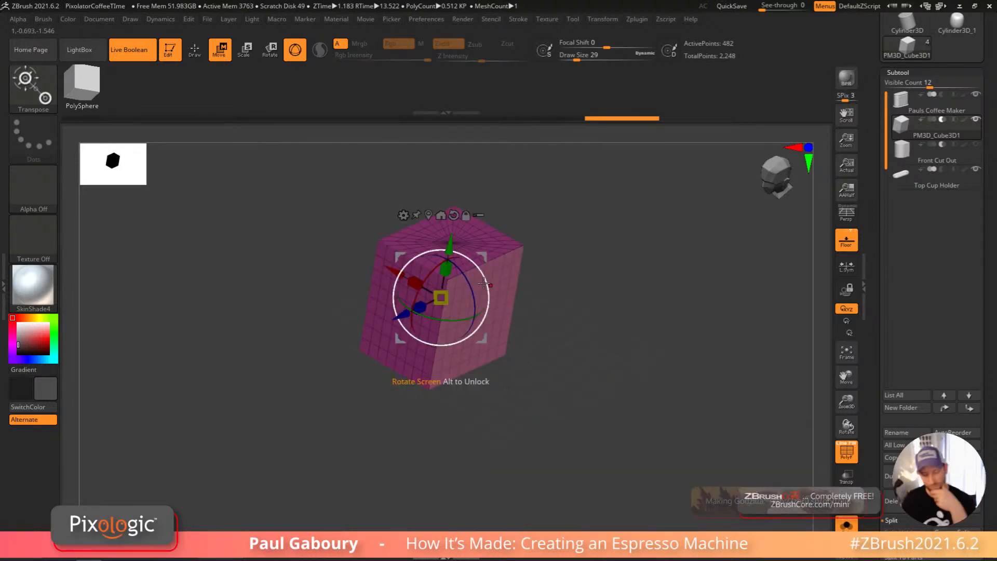
{"action": "left_click", "coordinate": [403, 214]}
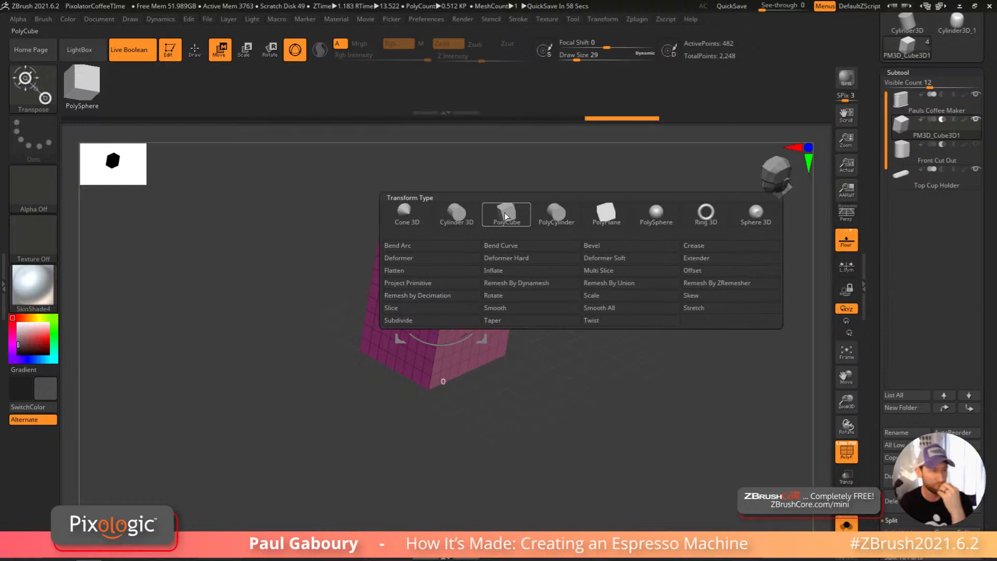
{"action": "left_click", "coordinate": [503, 213]}
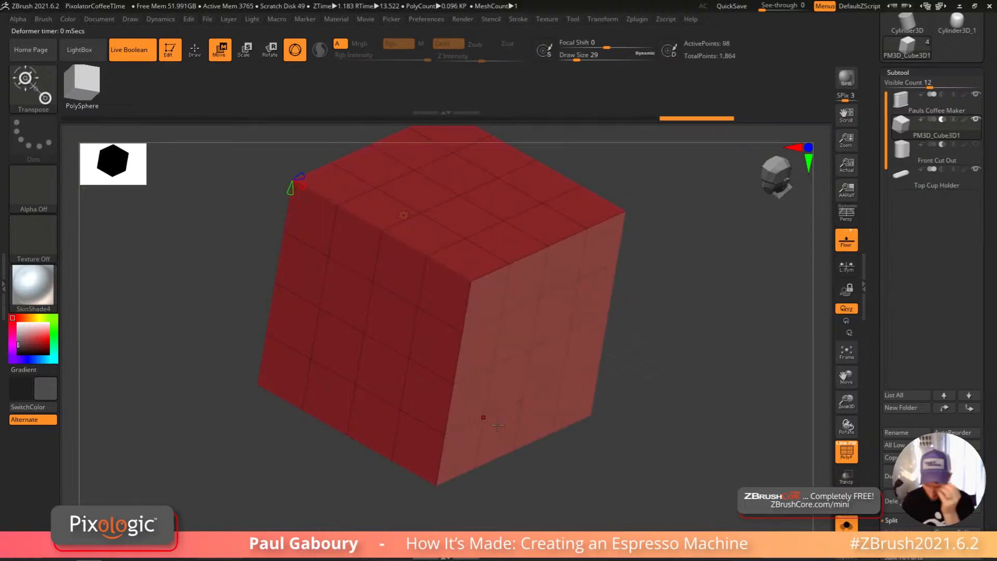
Step: Hide the polyframe, then scale and move the PolyCube to cut the front between the machine's top section and base
{"action": "left_click_drag", "start_coordinate": [498, 425], "coordinate": [577, 398], "text": "alt"}
{"action": "left_click_drag", "start_coordinate": [587, 394], "coordinate": [593, 392], "text": "shift"}
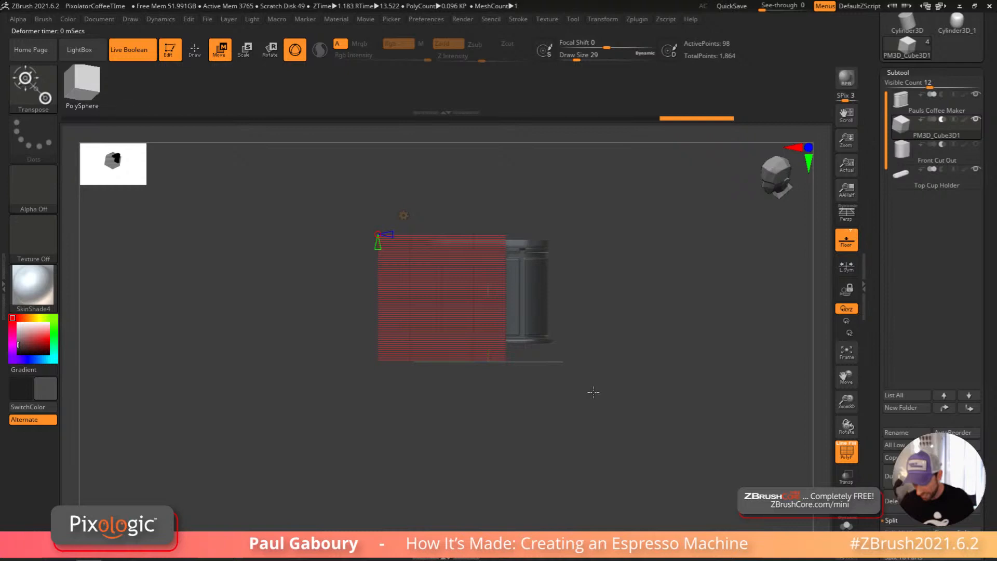
{"action": "key", "text": "shift+f"}
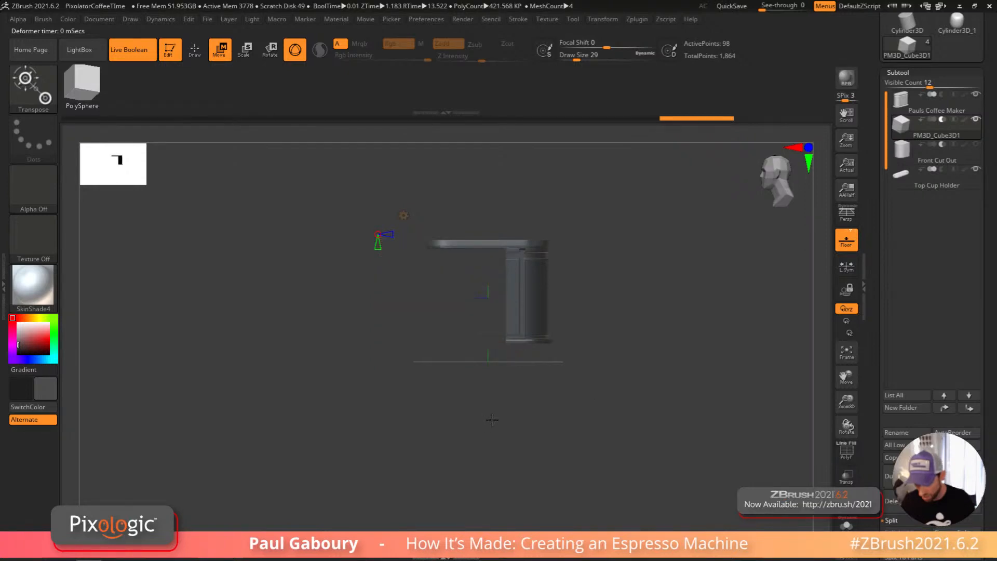
{"action": "left_click_drag", "start_coordinate": [491, 420], "coordinate": [504, 439], "text": "alt"}
{"action": "left_click_drag", "start_coordinate": [457, 313], "coordinate": [470, 371]}
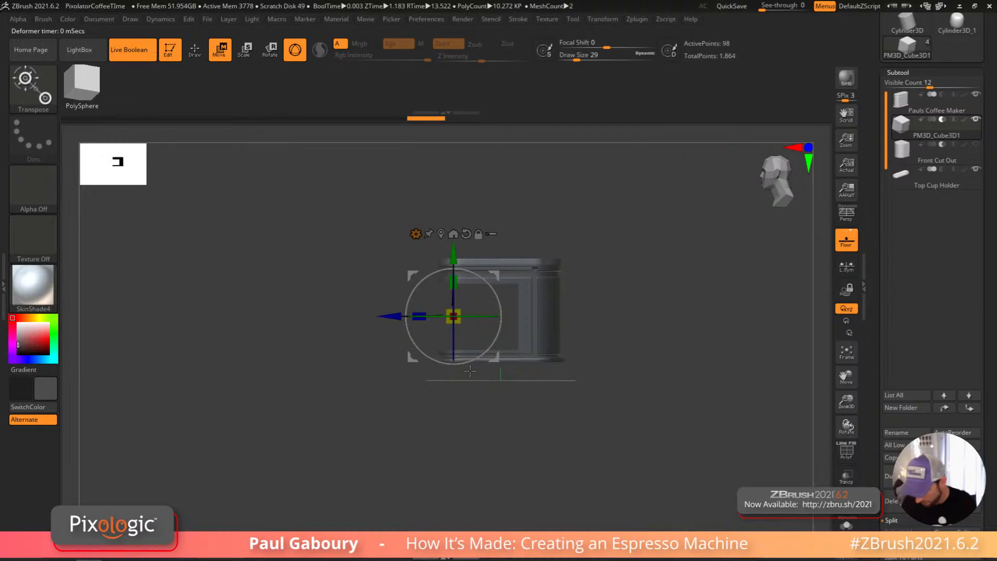
{"action": "left_click_drag", "start_coordinate": [390, 316], "coordinate": [498, 448]}
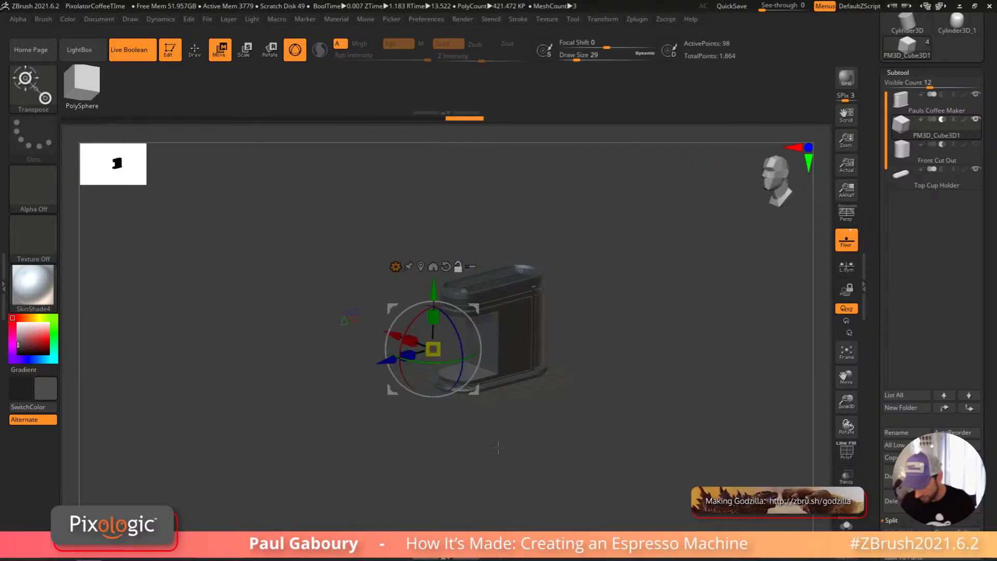
{"action": "mouse_move", "coordinate": [498, 448]}
{"action": "right_mouse_down", "text": "ctrl"}
{"action": "mouse_move", "coordinate": [568, 481]}
{"action": "mouse_move", "coordinate": [540, 471]}
{"action": "right_mouse_up", "text": "ctrl"}
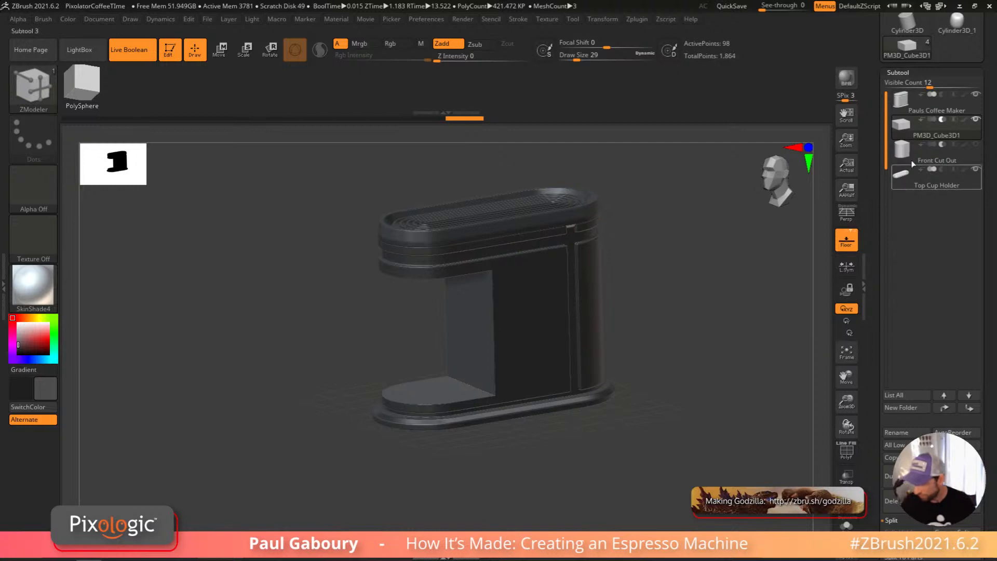
Step: Hide the cube, make the Front Cut Out visible again and isolate it with its polyframe shown
{"action": "mouse_move", "coordinate": [909, 119]}
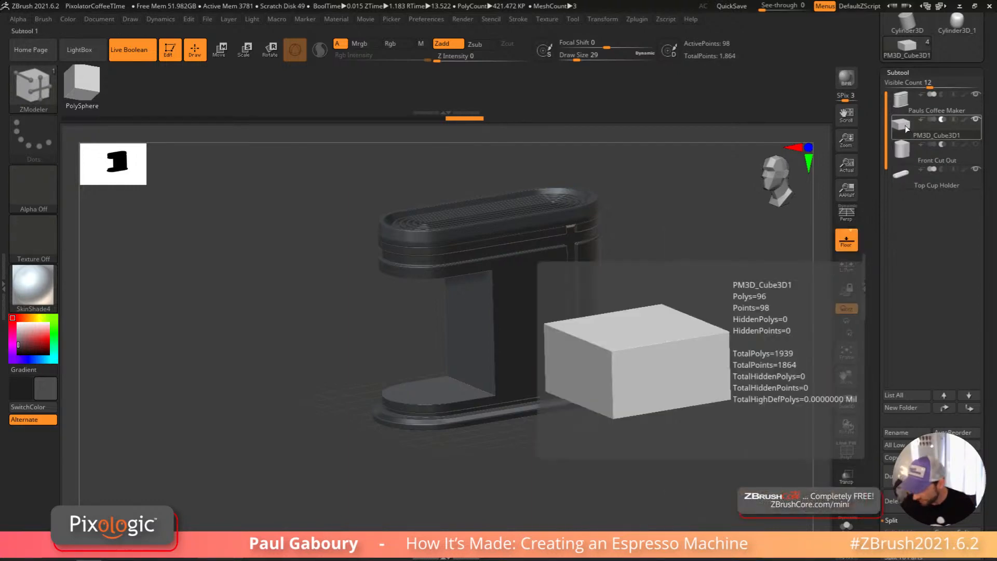
{"action": "left_click", "coordinate": [905, 150]}
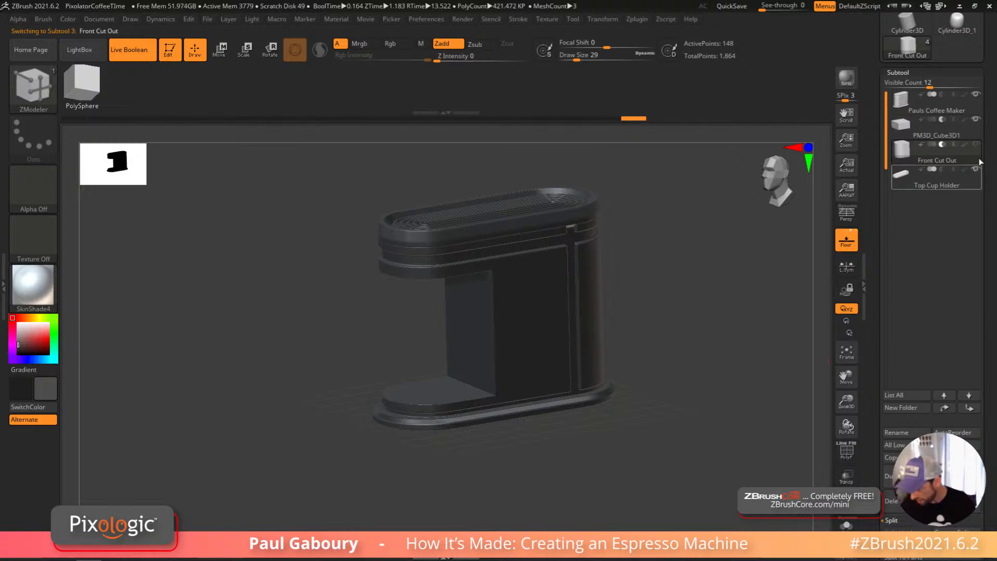
{"action": "left_click", "coordinate": [846, 525]}
{"action": "key", "text": "shift+f"}
{"action": "right_click_drag", "start_coordinate": [547, 461], "coordinate": [563, 494]}
{"action": "mouse_move", "coordinate": [563, 493]}
{"action": "right_mouse_down", "text": "ctrl"}
{"action": "mouse_move", "coordinate": [534, 413]}
{"action": "mouse_move", "coordinate": [543, 351]}
{"action": "mouse_move", "coordinate": [516, 455]}
{"action": "right_mouse_up", "text": "ctrl"}
{"action": "right_click_drag", "start_coordinate": [554, 348], "coordinate": [605, 380], "text": "ctrl"}
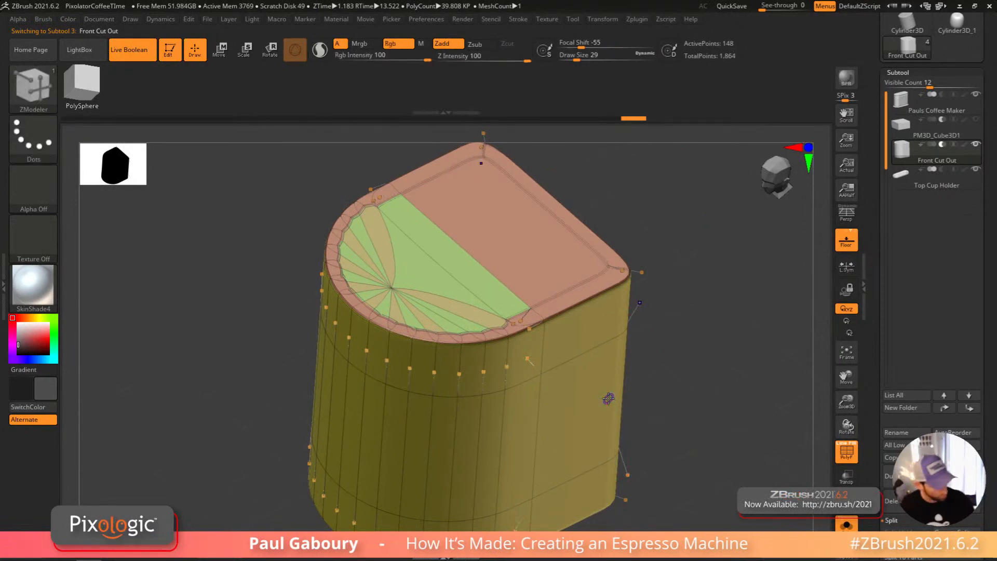
Step: Isolate the faces of the Front Cut Out's inset end cap and view them straight on
{"action": "left_click", "coordinate": [527, 392]}
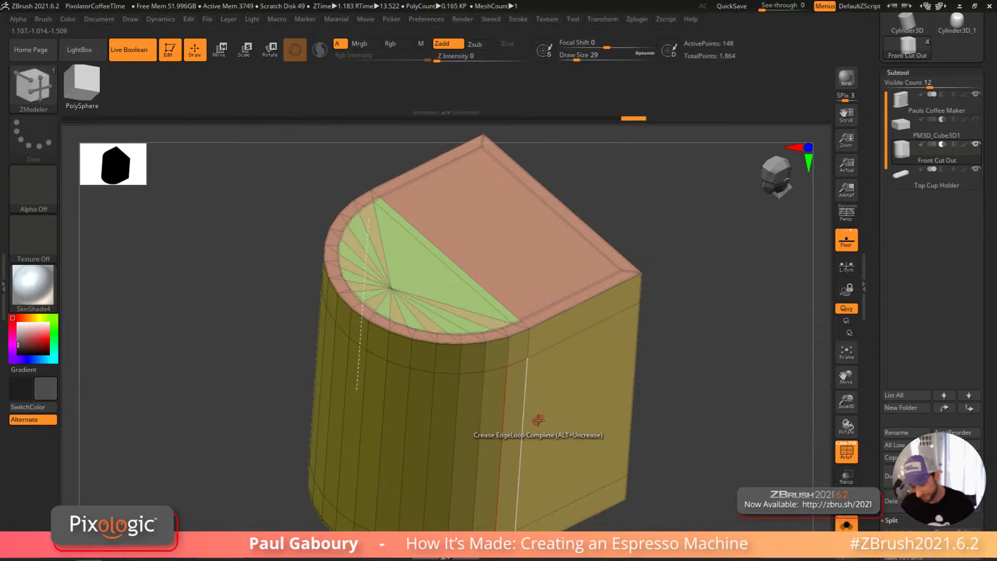
{"action": "left_click", "coordinate": [538, 420], "text": "ctrl+shift"}
{"action": "mouse_move", "coordinate": [722, 364]}
{"action": "left_mouse_down"}
{"action": "mouse_move", "coordinate": [696, 396]}
{"action": "mouse_move", "coordinate": [634, 413]}
{"action": "left_mouse_up"}
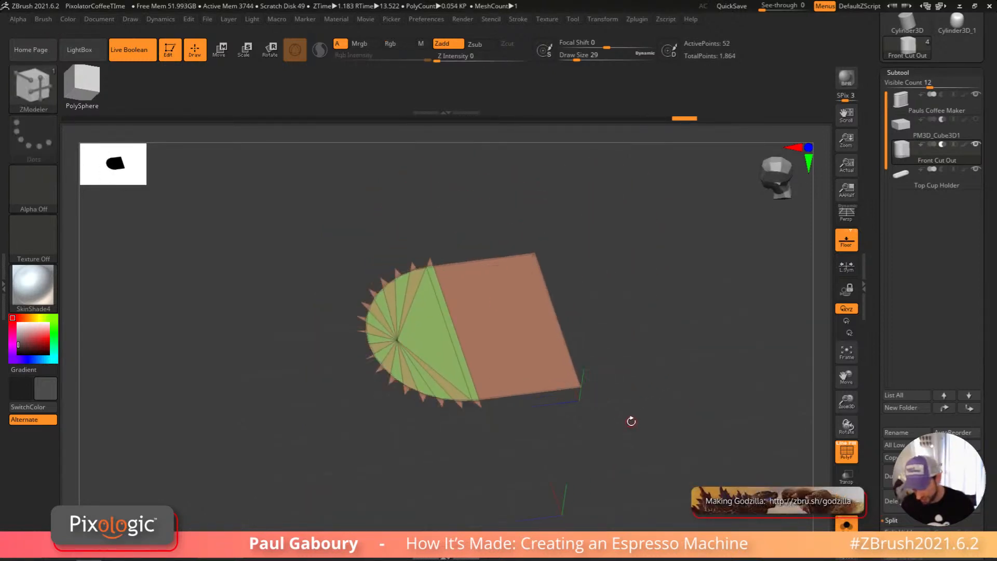
{"action": "left_click_drag", "start_coordinate": [488, 419], "coordinate": [479, 435], "text": "shift"}
{"action": "right_click_drag", "start_coordinate": [499, 450], "coordinate": [503, 470], "text": "ctrl"}
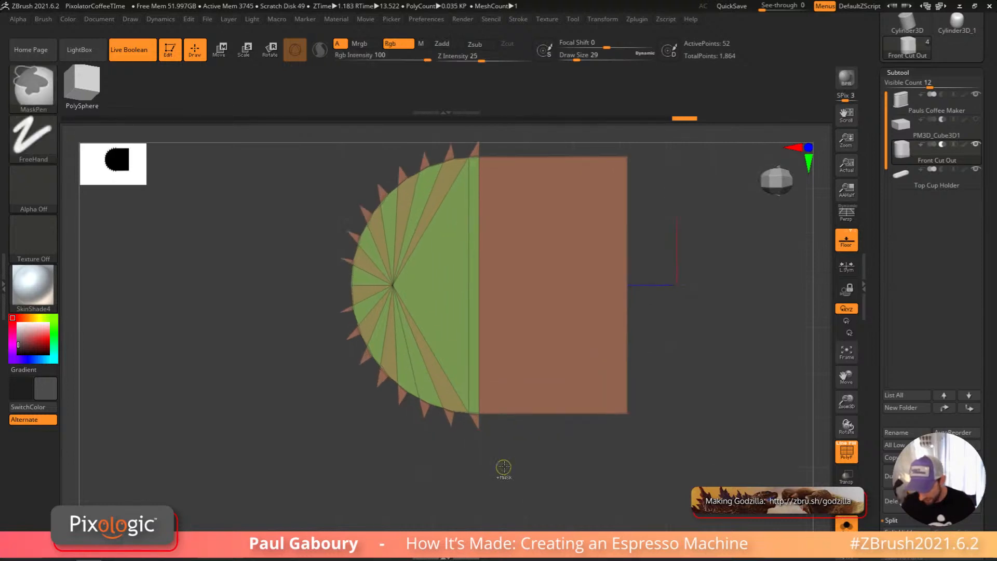
{"action": "mouse_move", "coordinate": [507, 454]}
{"action": "left_mouse_down", "text": "ctrl+shift"}
{"action": "mouse_move", "coordinate": [439, 422]}
{"action": "mouse_move", "coordinate": [445, 447]}
{"action": "mouse_move", "coordinate": [423, 411]}
{"action": "mouse_move", "coordinate": [501, 470]}
{"action": "left_mouse_up", "text": "ctrl+shift"}
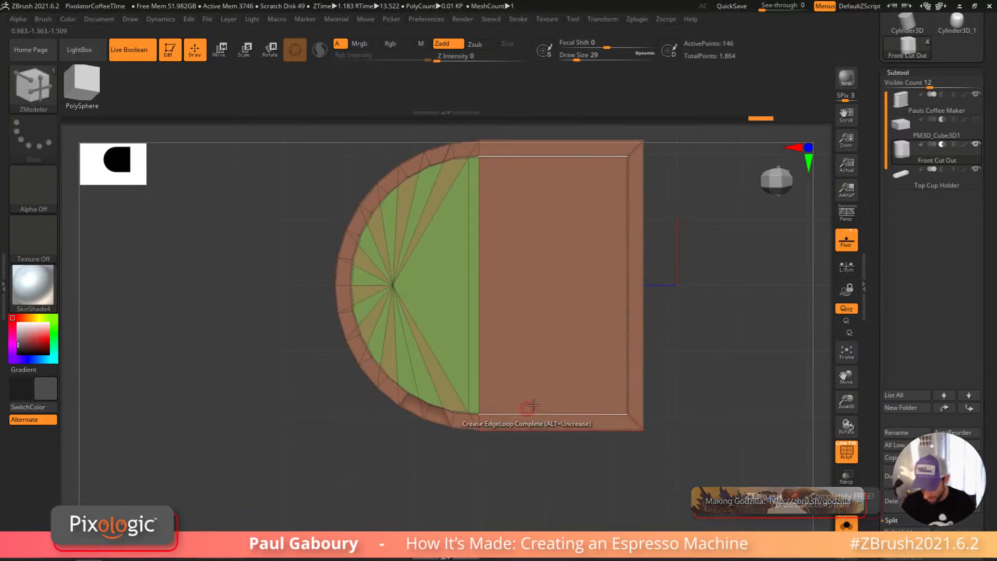
Step: Undo the last changes to the Front Cut Out's end cap
{"action": "key", "text": "ctrl+z"}
{"action": "key", "text": "ctrl+z"}
{"action": "key", "text": "ctrl+z"}
{"action": "key", "text": "ctrl+z"}
{"action": "key", "text": "ctrl+z"}
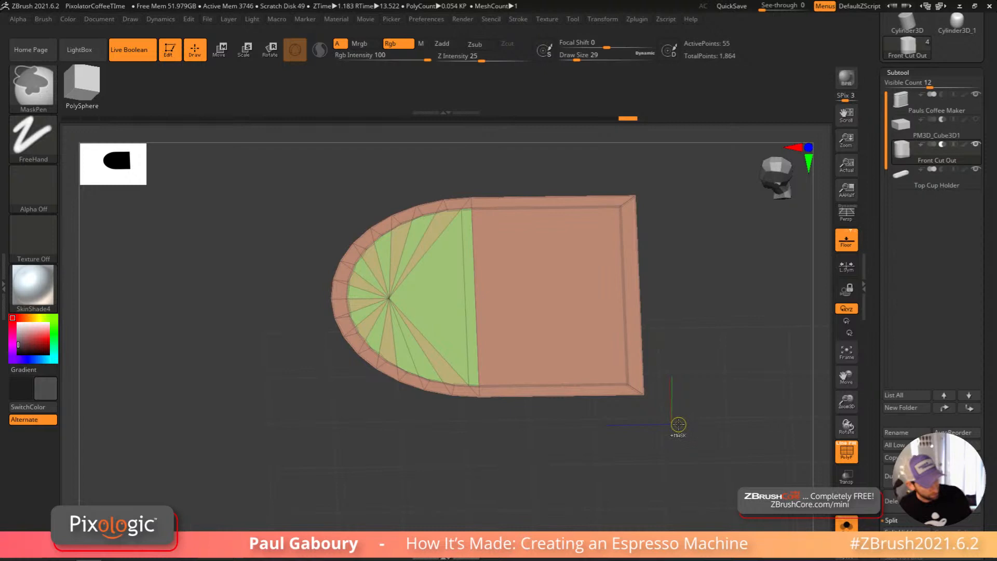
Step: Group the visible cap and its rim into one polygroup, and give the inner cap faces a separate polygroup
{"action": "key", "text": "ctrl+shift+z"}
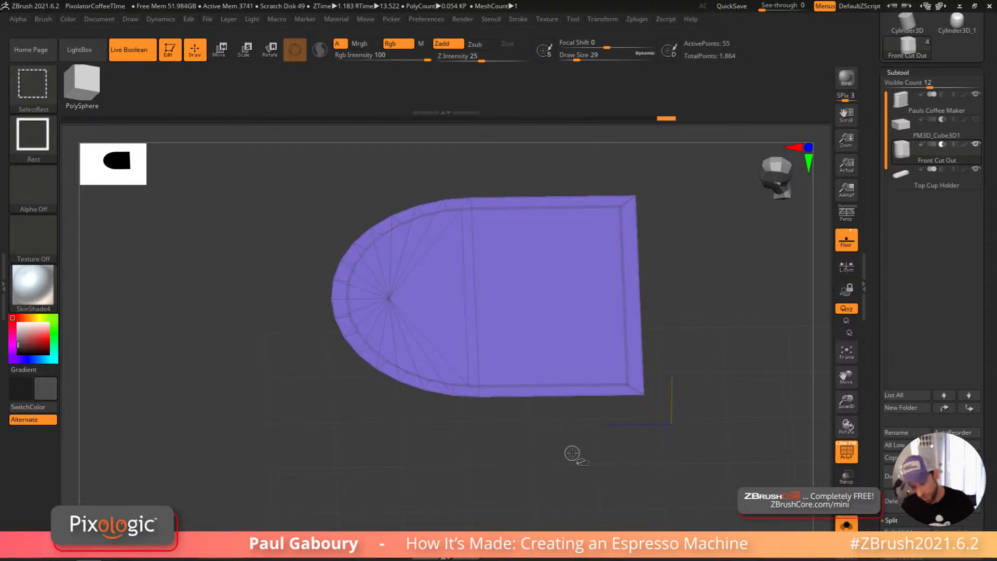
{"action": "left_click_drag", "start_coordinate": [570, 453], "coordinate": [572, 465]}
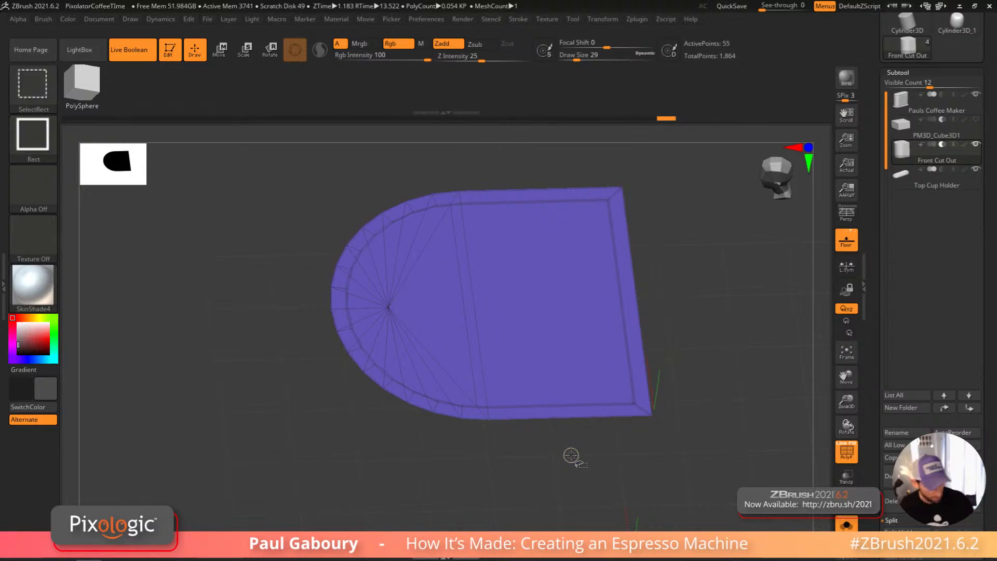
{"action": "left_click_drag", "start_coordinate": [571, 454], "coordinate": [563, 462]}
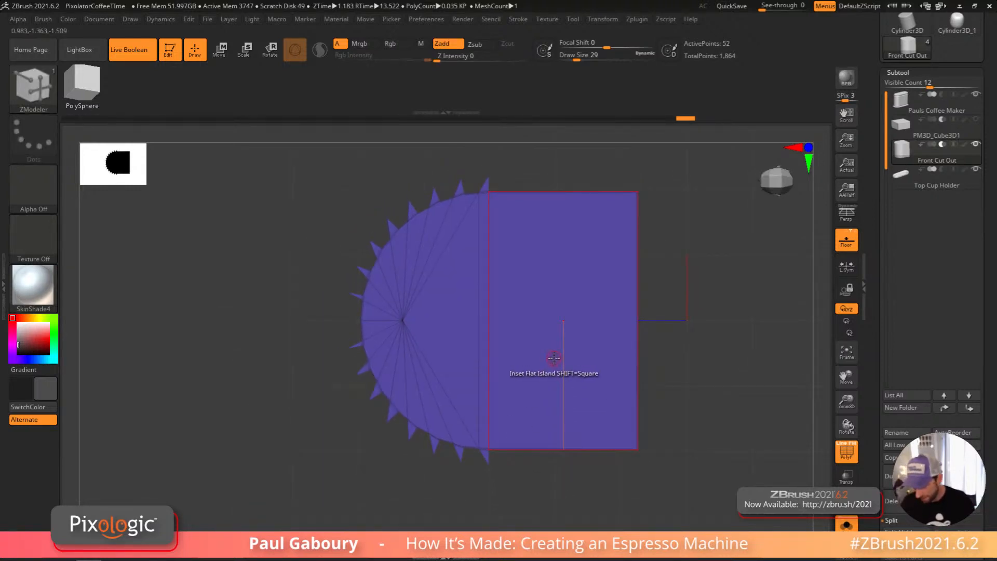
{"action": "mouse_move", "coordinate": [554, 357]}
{"action": "left_mouse_down"}
{"action": "mouse_move", "coordinate": [387, 340]}
{"action": "mouse_move", "coordinate": [403, 318]}
{"action": "left_mouse_up"}
{"action": "key", "text": "ctrl+shift"}
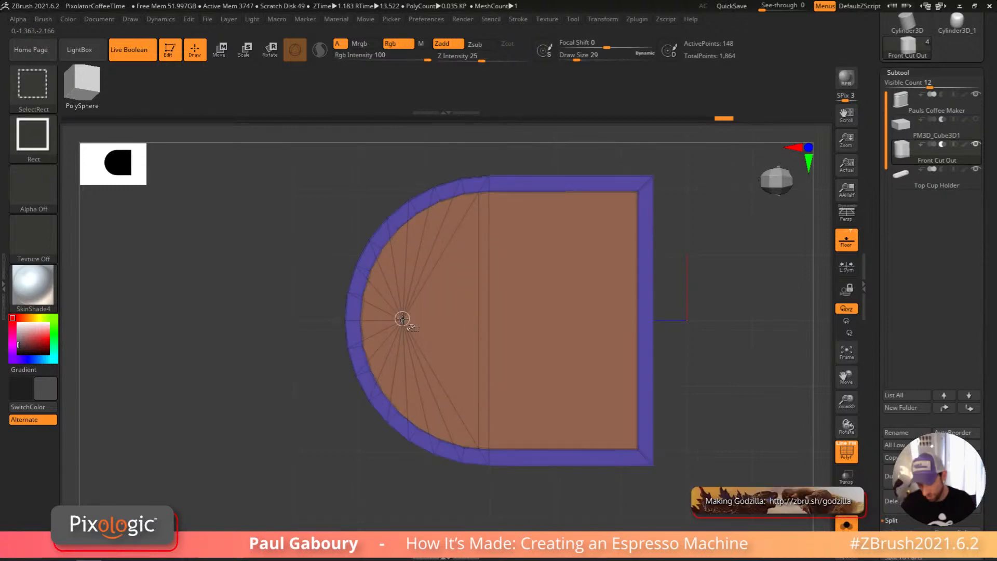
Step: Isolate the inner faces of a single end cap and assign them their own polygroup
{"action": "left_click", "coordinate": [631, 390], "text": "ctrl+shift"}
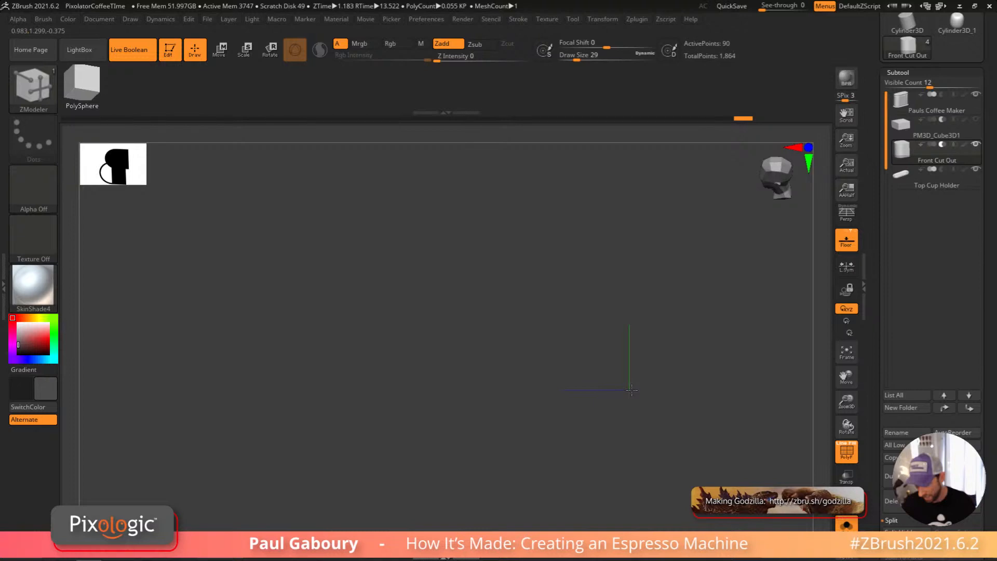
{"action": "left_click_drag", "start_coordinate": [632, 390], "coordinate": [629, 337]}
{"action": "left_click_drag", "start_coordinate": [231, 197], "coordinate": [731, 414], "text": "ctrl+shift"}
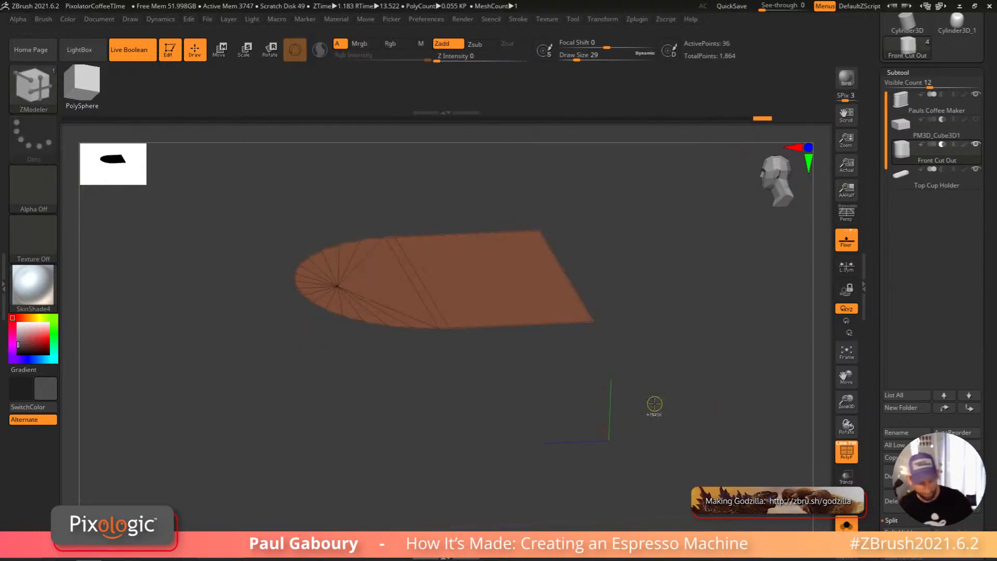
{"action": "key", "text": "ctrl+w"}
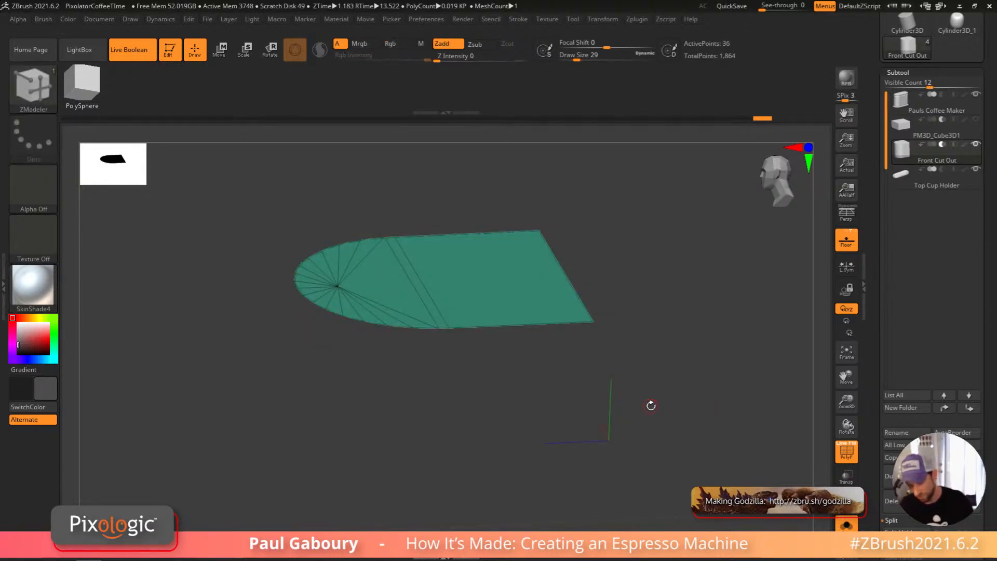
Step: Switch to Move mode and place the gizmo on the isolated end cap
{"action": "left_click_drag", "start_coordinate": [650, 406], "coordinate": [624, 389]}
{"action": "key", "text": "w"}
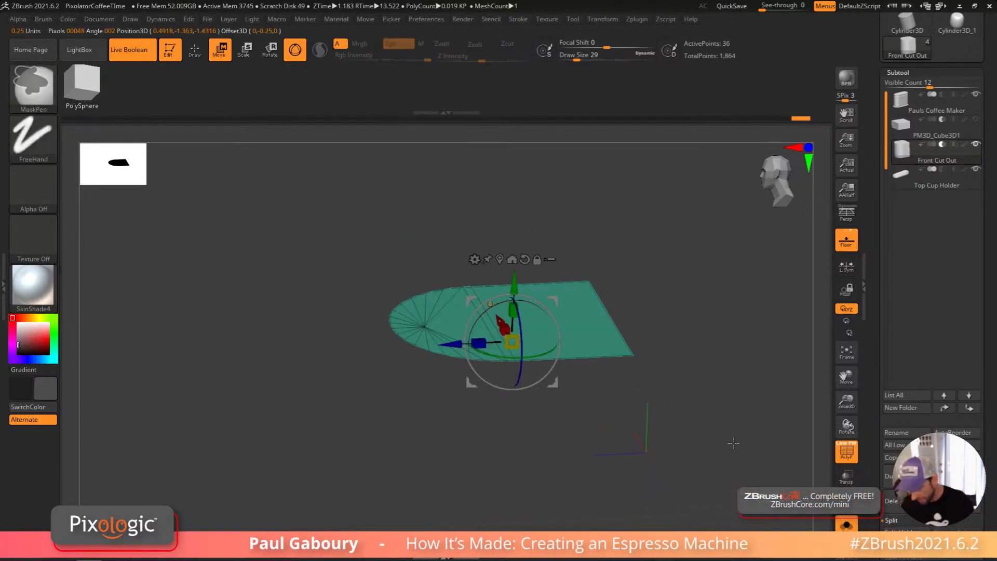
{"action": "left_click", "coordinate": [717, 402], "text": "ctrl"}
{"action": "left_click", "coordinate": [648, 376], "text": "ctrl+shift"}
{"action": "left_click", "coordinate": [649, 374], "text": "ctrl"}
{"action": "left_click_drag", "start_coordinate": [649, 373], "coordinate": [665, 410]}
{"action": "left_click", "coordinate": [499, 270], "text": "ctrl+shift"}
{"action": "left_click_drag", "start_coordinate": [665, 410], "coordinate": [657, 488], "text": "alt"}
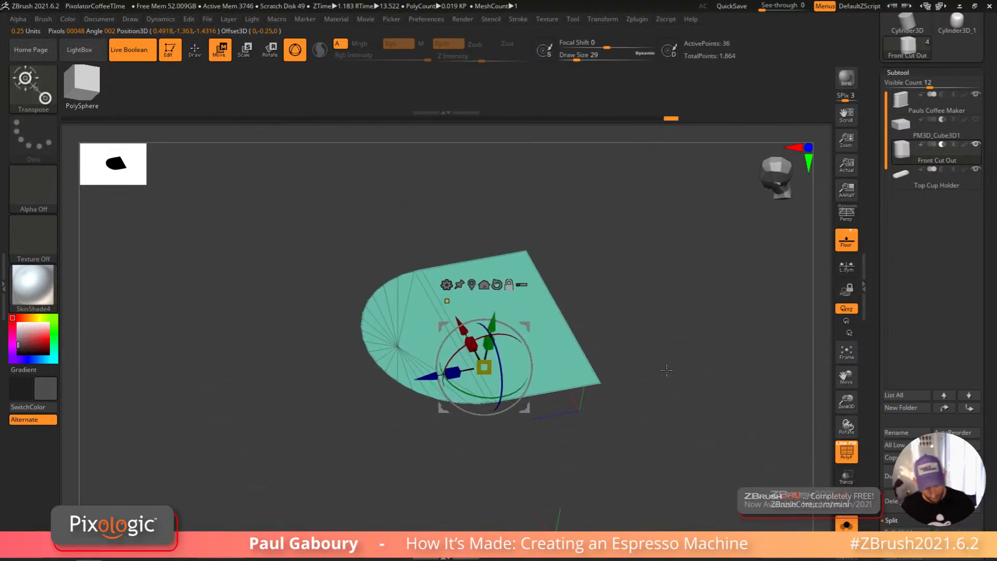
Step: Mask the isolated cap faces, show the whole Front Cut Out again and hide the polyframe
{"action": "left_click", "coordinate": [662, 343], "text": "ctrl"}
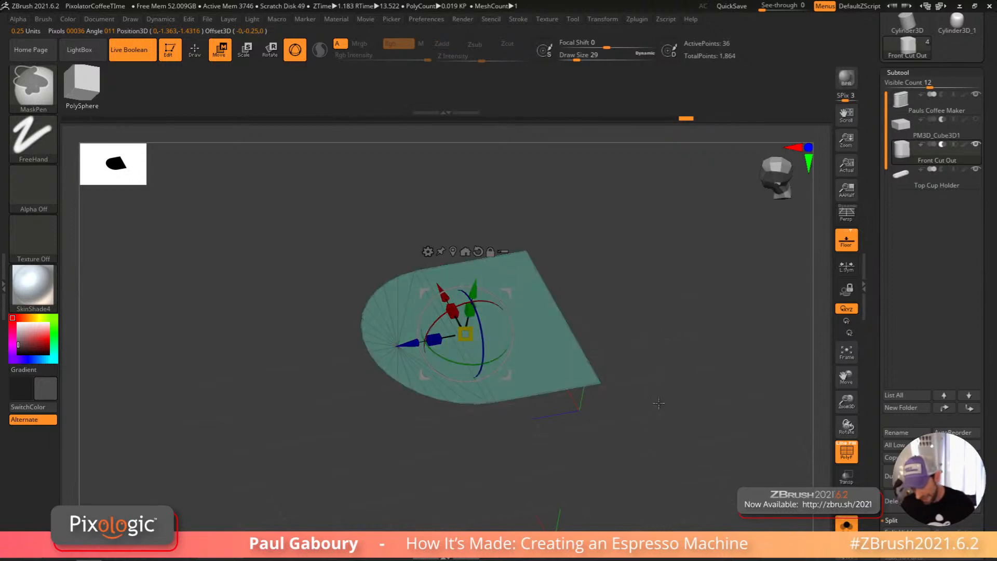
{"action": "left_click", "coordinate": [653, 422], "text": "ctrl+shift"}
{"action": "left_click_drag", "start_coordinate": [653, 421], "coordinate": [543, 401]}
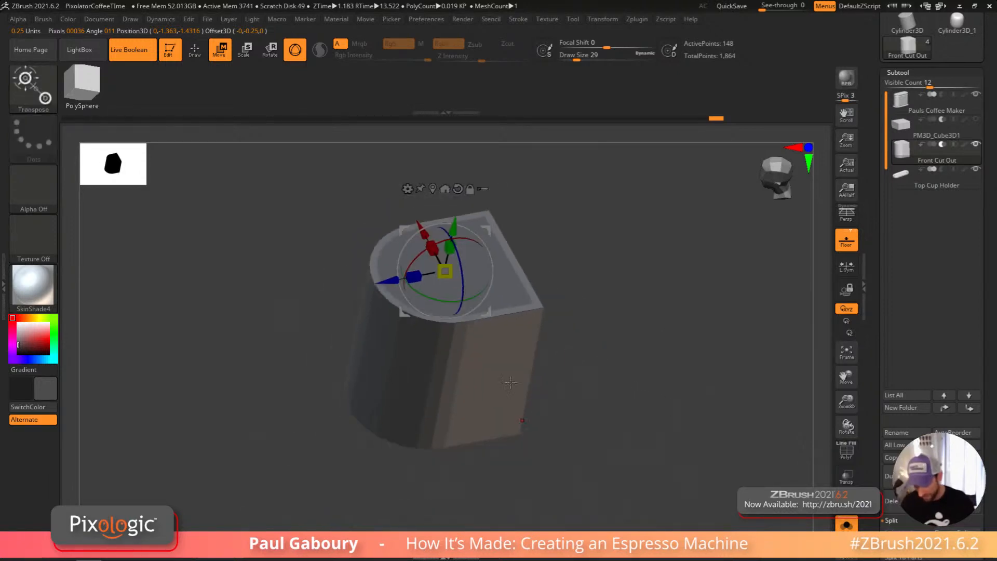
{"action": "key", "text": "ctrl"}
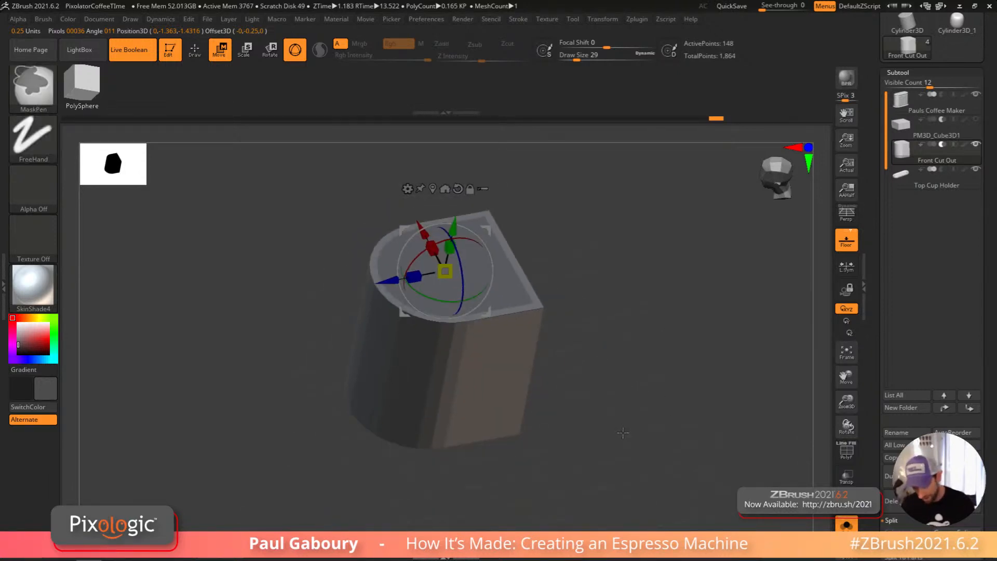
Step: Lower the unmasked inner top face of the Front Cut Out slightly so it sits recessed inside its rim
{"action": "left_click", "coordinate": [622, 433], "text": "ctrl"}
{"action": "left_click_drag", "start_coordinate": [622, 433], "coordinate": [531, 316]}
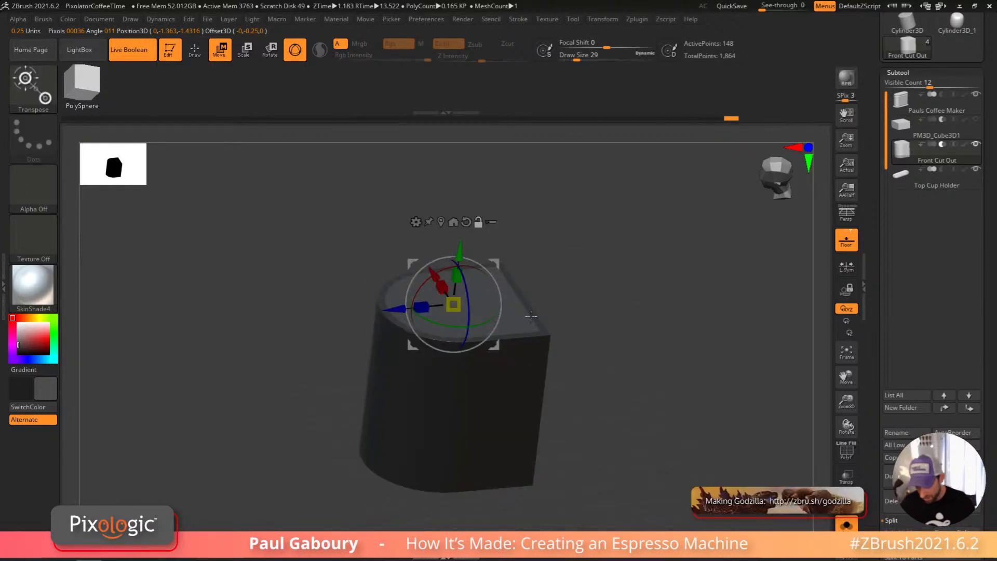
{"action": "left_click_drag", "start_coordinate": [459, 249], "coordinate": [461, 257]}
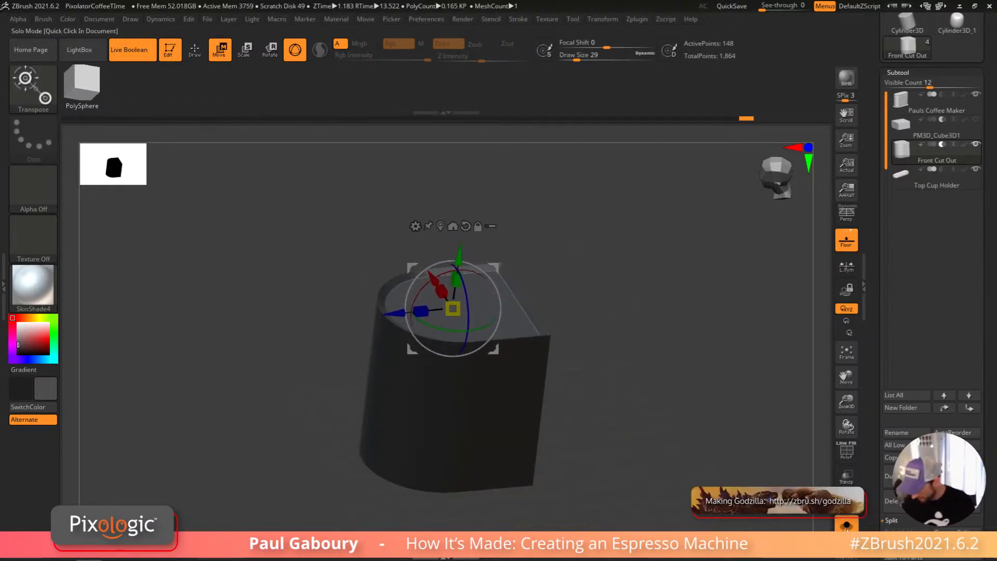
Step: Show the whole coffee maker and fine-tune the recessed face's height against the machine's upper section
{"action": "left_click", "coordinate": [846, 526]}
{"action": "right_click_drag", "start_coordinate": [658, 447], "coordinate": [548, 340]}
{"action": "left_click_drag", "start_coordinate": [422, 254], "coordinate": [424, 259]}
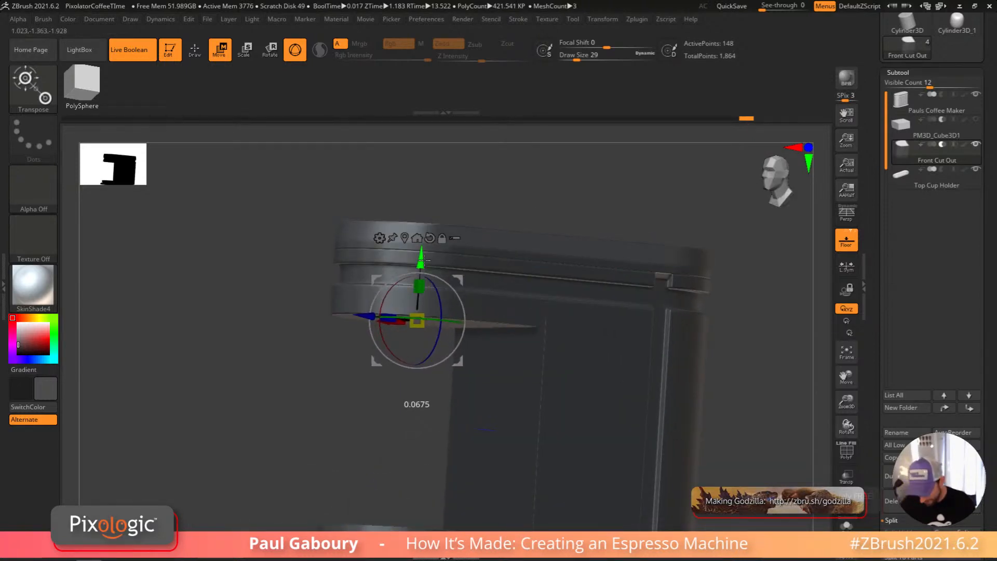
{"action": "right_click_drag", "start_coordinate": [424, 260], "coordinate": [448, 325], "text": "shift"}
{"action": "left_click_drag", "start_coordinate": [448, 325], "coordinate": [447, 329]}
{"action": "right_click_drag", "start_coordinate": [447, 329], "coordinate": [451, 291], "text": "shift"}
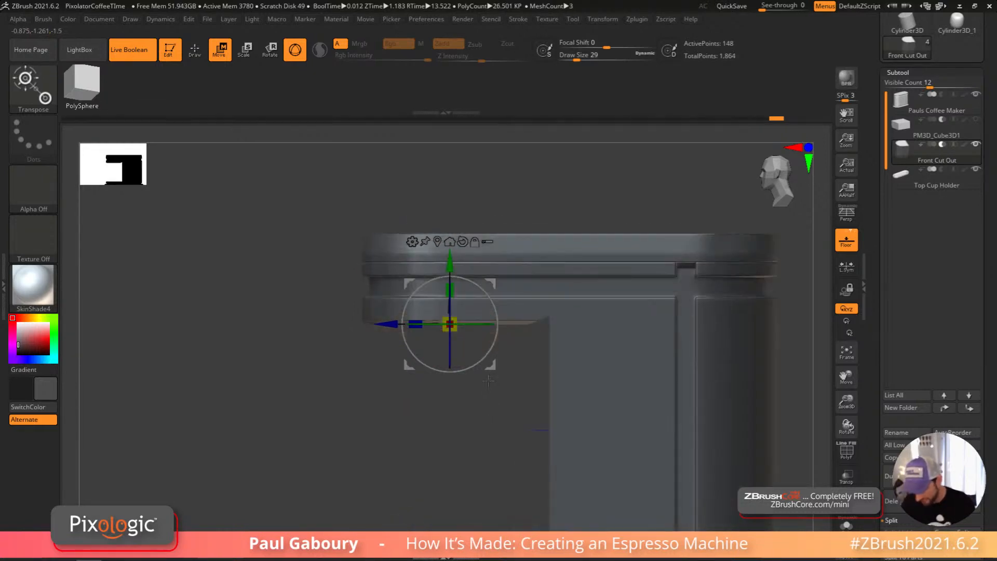
{"action": "left_click_drag", "start_coordinate": [451, 263], "coordinate": [453, 266]}
Step: Insert two single edge loops around the Front Cut Out's top rim with ZModeler, close to its inner and outer borders
{"action": "mouse_move", "coordinate": [453, 266]}
{"action": "right_mouse_down"}
{"action": "mouse_move", "coordinate": [731, 388]}
{"action": "mouse_move", "coordinate": [659, 430]}
{"action": "mouse_move", "coordinate": [685, 382]}
{"action": "mouse_move", "coordinate": [706, 391]}
{"action": "right_mouse_up"}
{"action": "key", "text": "q"}
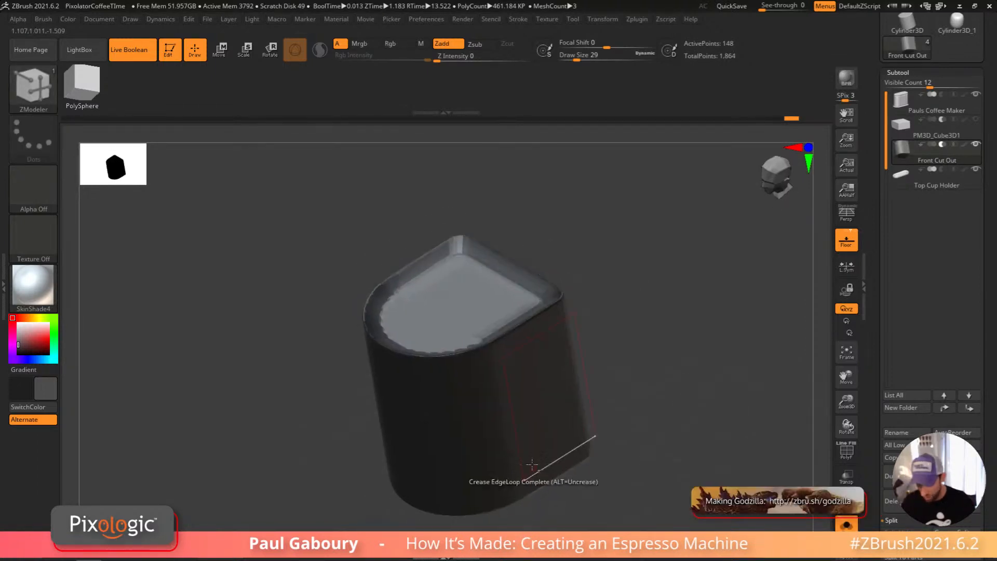
{"action": "mouse_move", "coordinate": [533, 461]}
{"action": "right_mouse_down", "text": "ctrl"}
{"action": "mouse_move", "coordinate": [495, 383]}
{"action": "mouse_move", "coordinate": [516, 400]}
{"action": "mouse_move", "coordinate": [525, 357]}
{"action": "mouse_move", "coordinate": [550, 358]}
{"action": "right_mouse_up", "text": "ctrl"}
{"action": "key", "text": "shift+f"}
{"action": "key", "text": "shift+d"}
{"action": "left_click", "coordinate": [558, 360]}
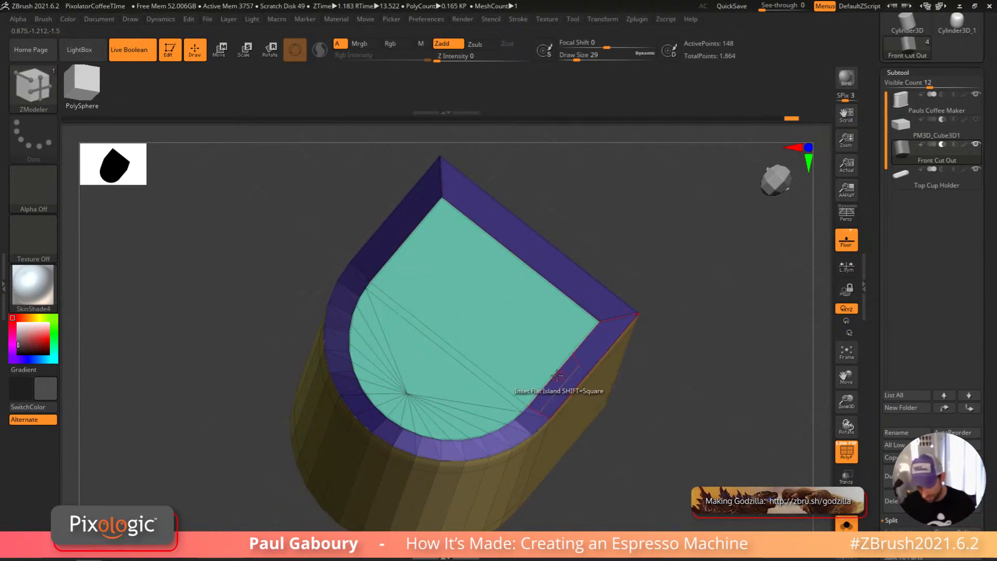
{"action": "key", "text": "space"}
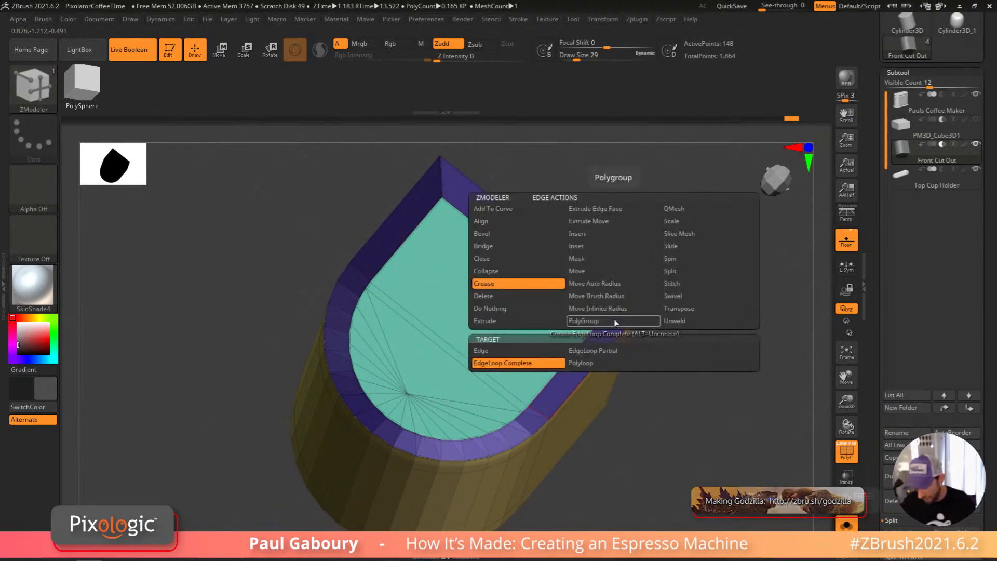
{"action": "left_click", "coordinate": [597, 234]}
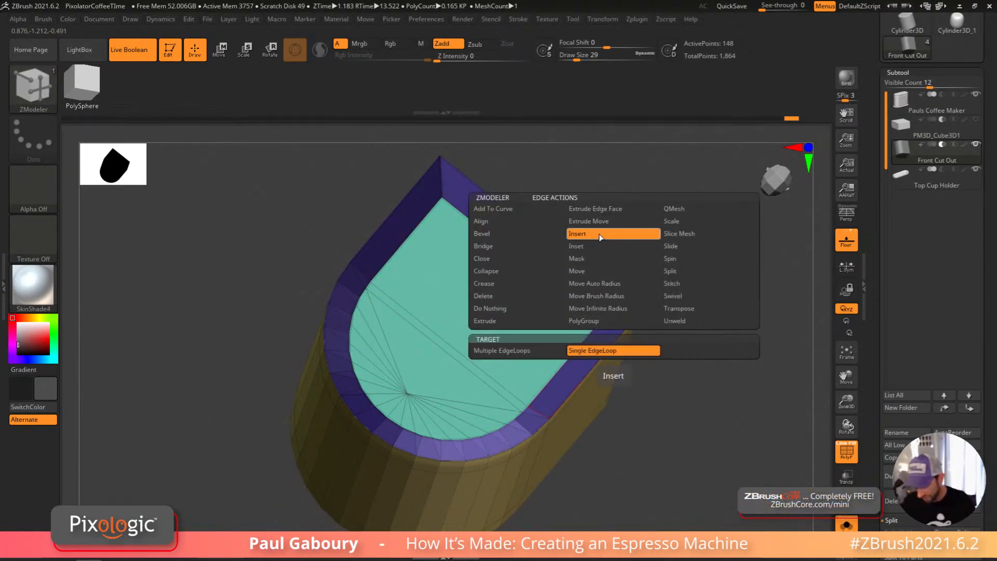
{"action": "left_click", "coordinate": [621, 318]}
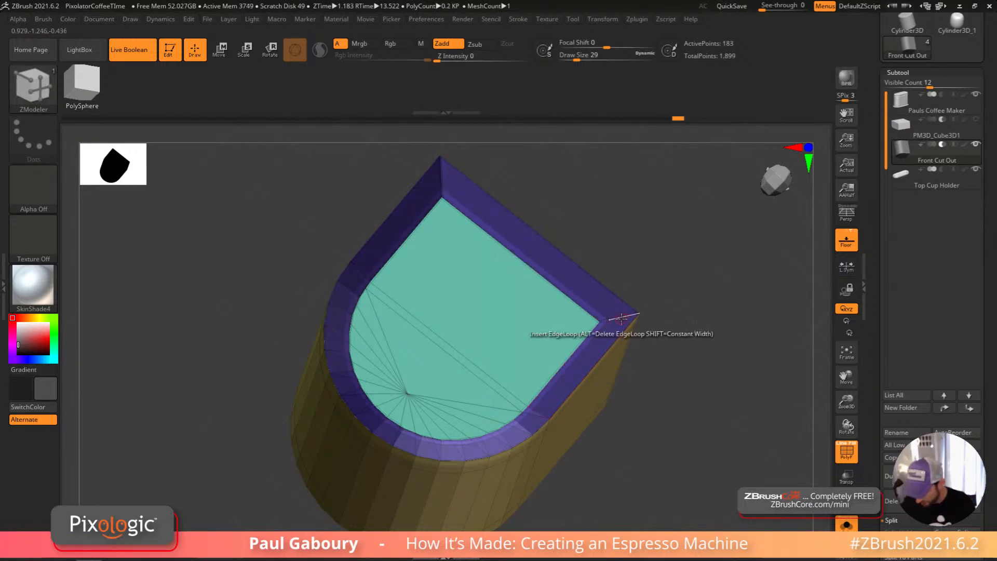
{"action": "key", "text": "ctrl+z"}
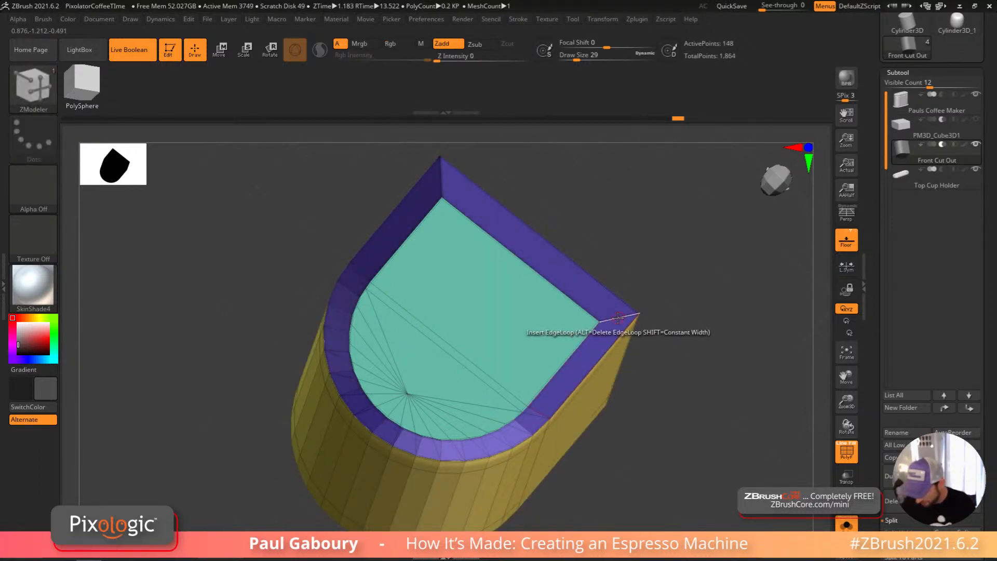
{"action": "left_click", "coordinate": [618, 317]}
{"action": "key", "text": "s"}
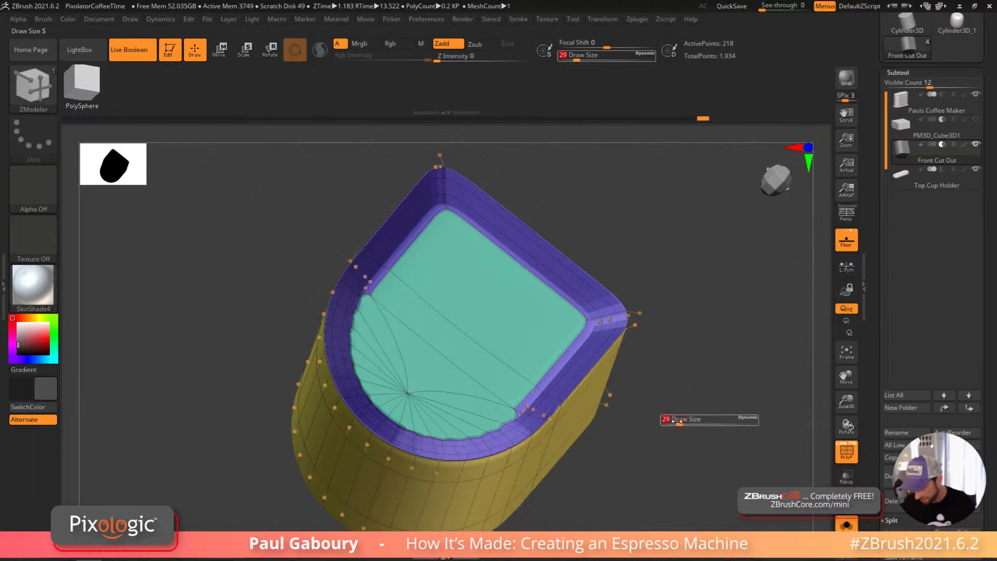
{"action": "left_click_drag", "start_coordinate": [649, 431], "coordinate": [603, 441]}
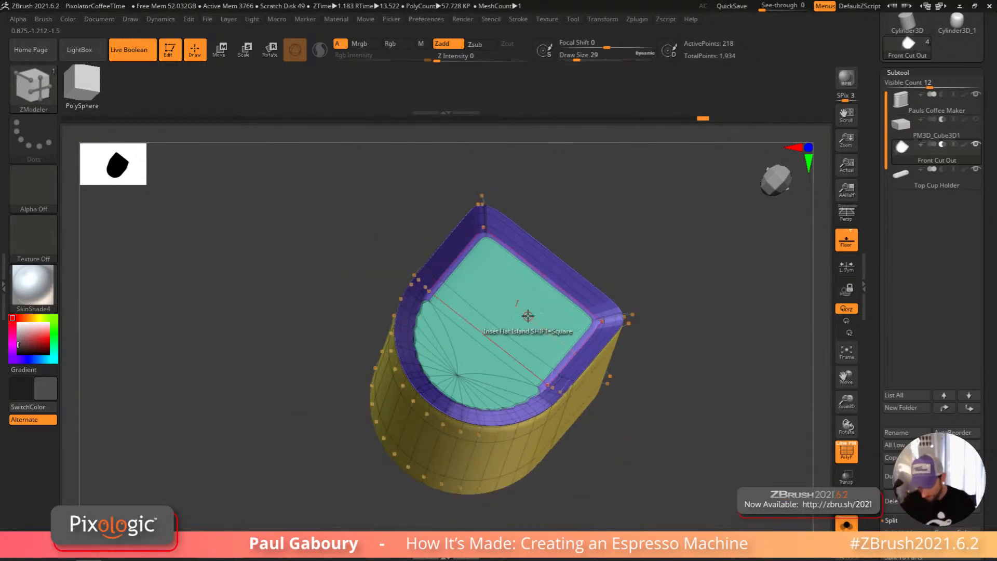
Step: Inset the flat island of the Front Cut Out's inner top face as a narrow border following its outline
{"action": "key", "text": "space"}
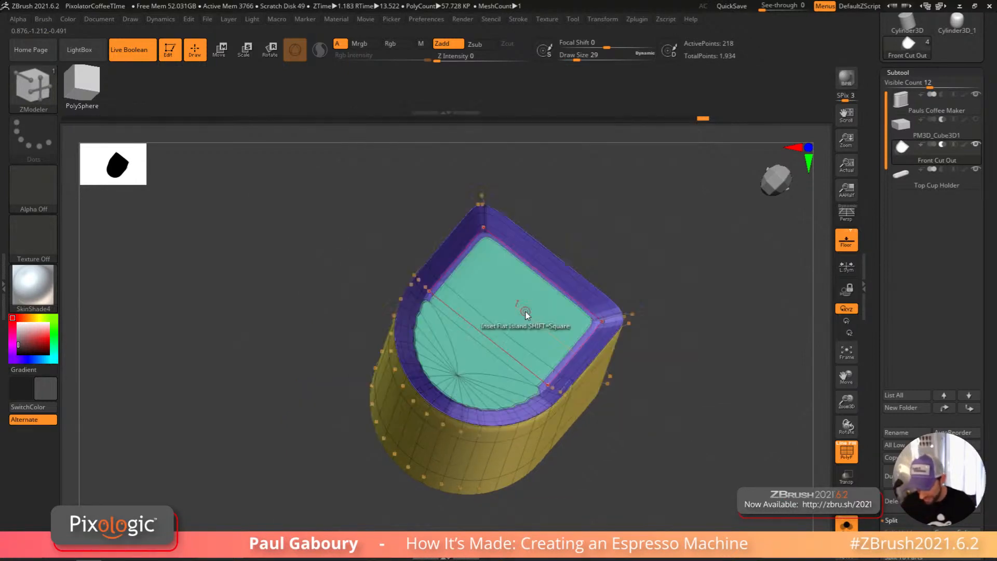
{"action": "left_click_drag", "start_coordinate": [530, 318], "coordinate": [602, 367]}
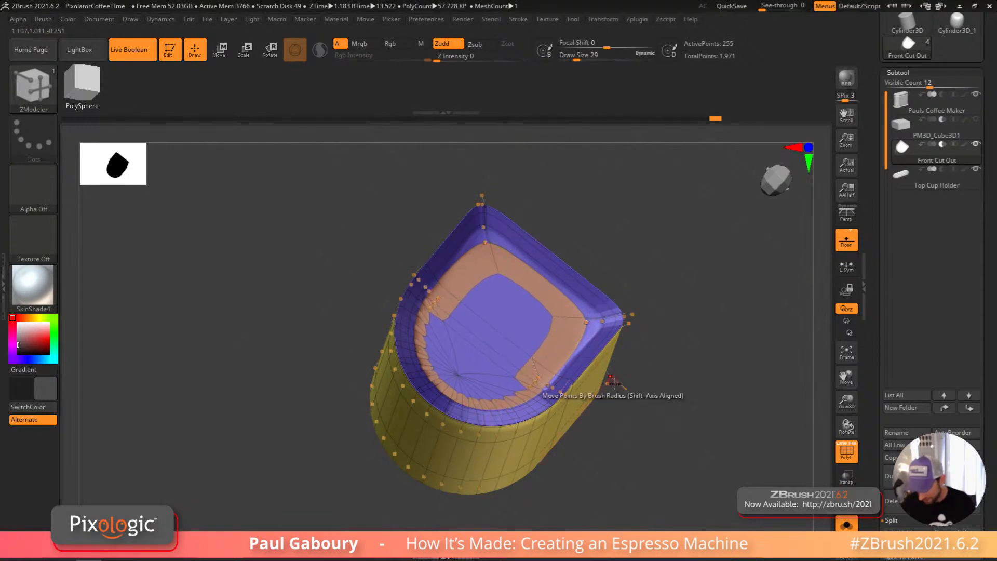
{"action": "key", "text": "shift+f"}
{"action": "key", "text": "shift+d"}
{"action": "right_click_drag", "start_coordinate": [592, 384], "coordinate": [561, 380]}
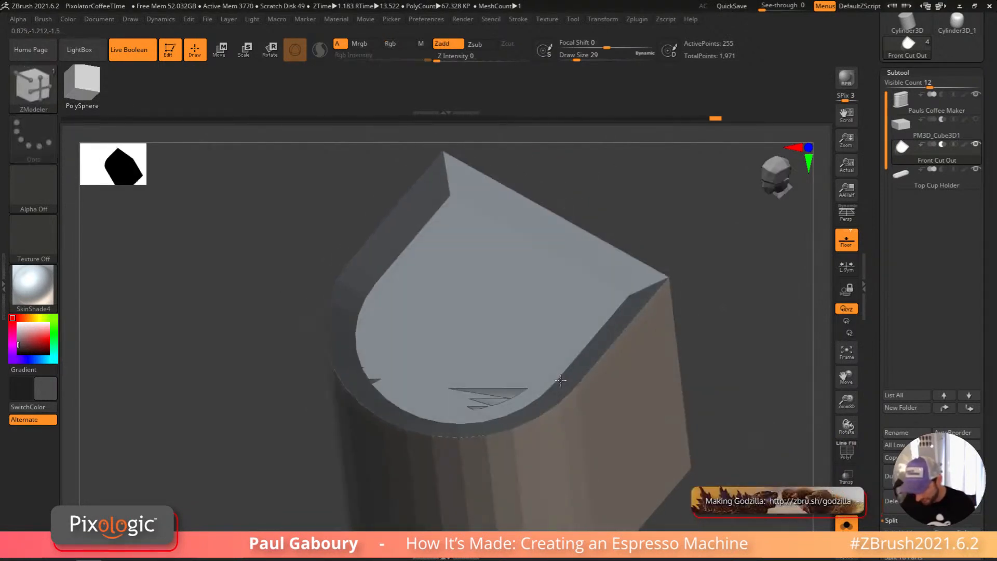
Step: Crease the complete edge loops around the inset border with ZModeler and check the smoothed shape
{"action": "key", "text": "space"}
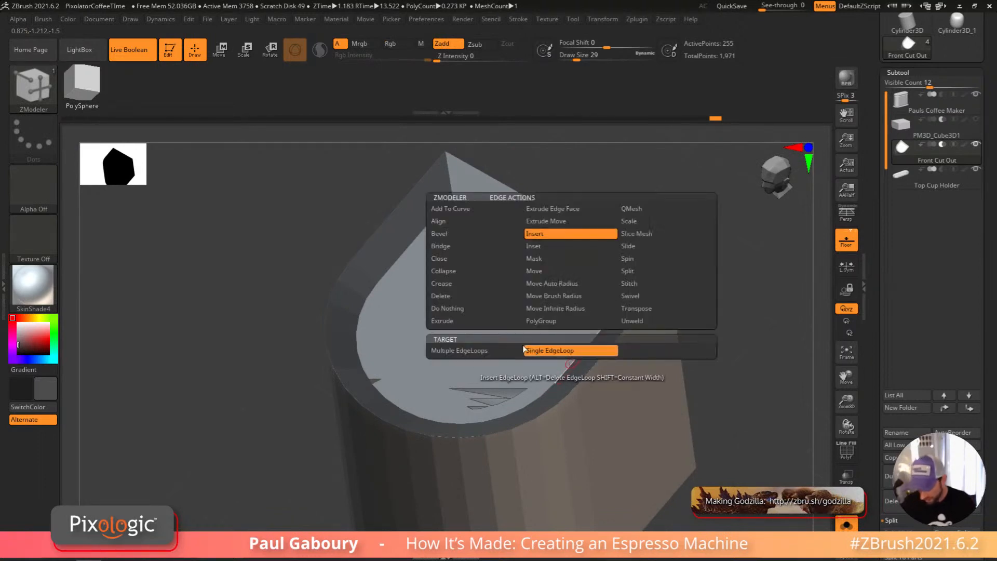
{"action": "left_click", "coordinate": [457, 284]}
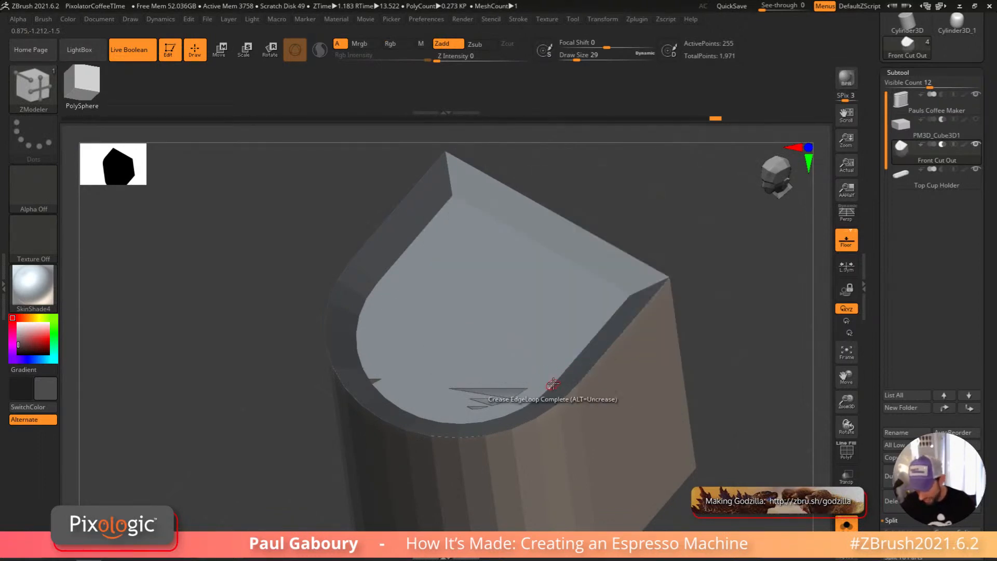
{"action": "key", "text": "shift+f"}
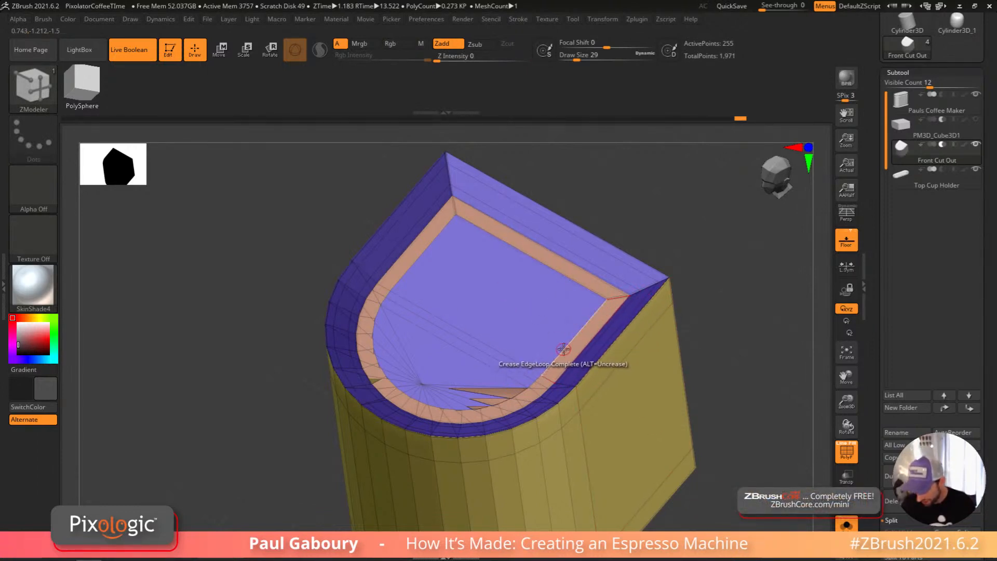
{"action": "key", "text": "d"}
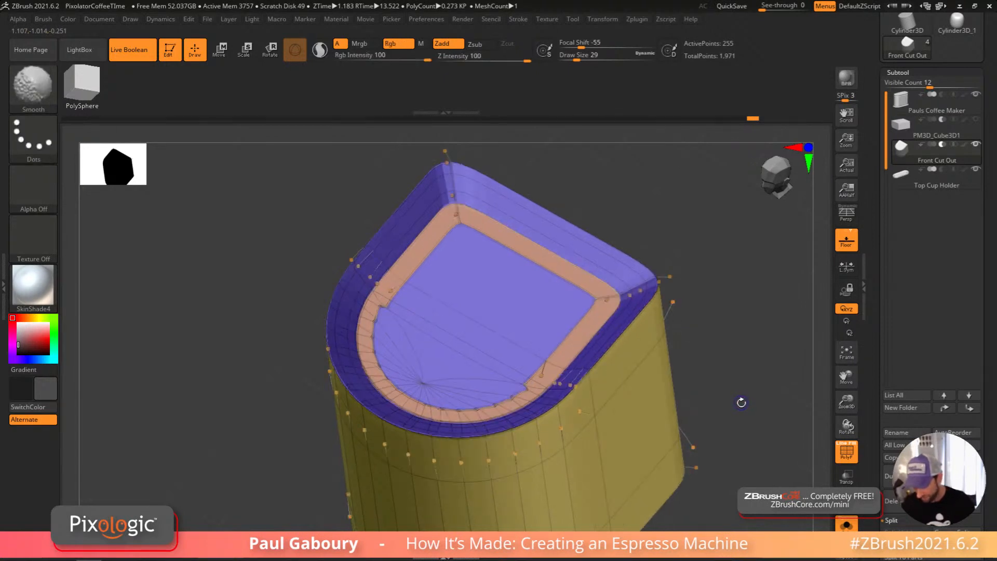
{"action": "key", "text": "shift+f"}
{"action": "key", "text": "f"}
{"action": "mouse_move", "coordinate": [738, 406]}
{"action": "left_mouse_down"}
{"action": "mouse_move", "coordinate": [771, 343]}
{"action": "mouse_move", "coordinate": [799, 374]}
{"action": "left_mouse_up"}
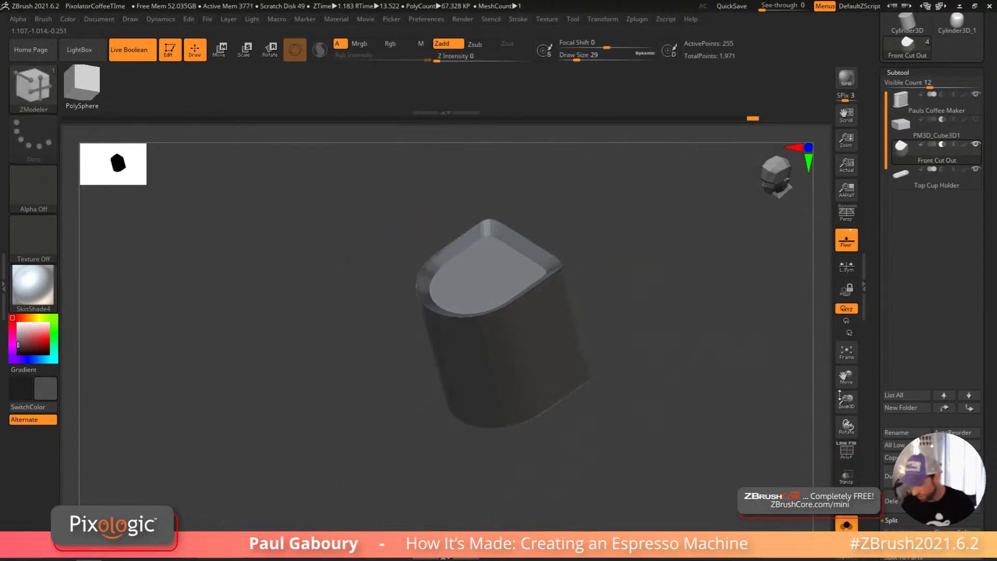
Step: Show the full coffee maker from the side, hide the Front Cut Out subtool and enable PM3D_Cube3D1
{"action": "left_click", "coordinate": [844, 524]}
{"action": "left_click_drag", "start_coordinate": [768, 441], "coordinate": [655, 332]}
{"action": "left_click_drag", "start_coordinate": [750, 374], "coordinate": [679, 427]}
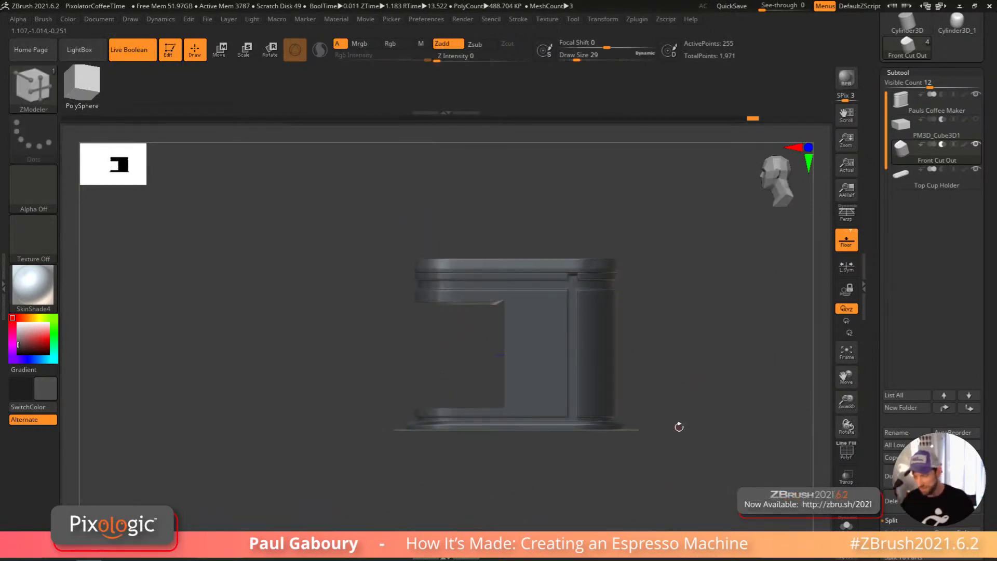
{"action": "left_click", "coordinate": [975, 144]}
{"action": "left_click", "coordinate": [976, 120]}
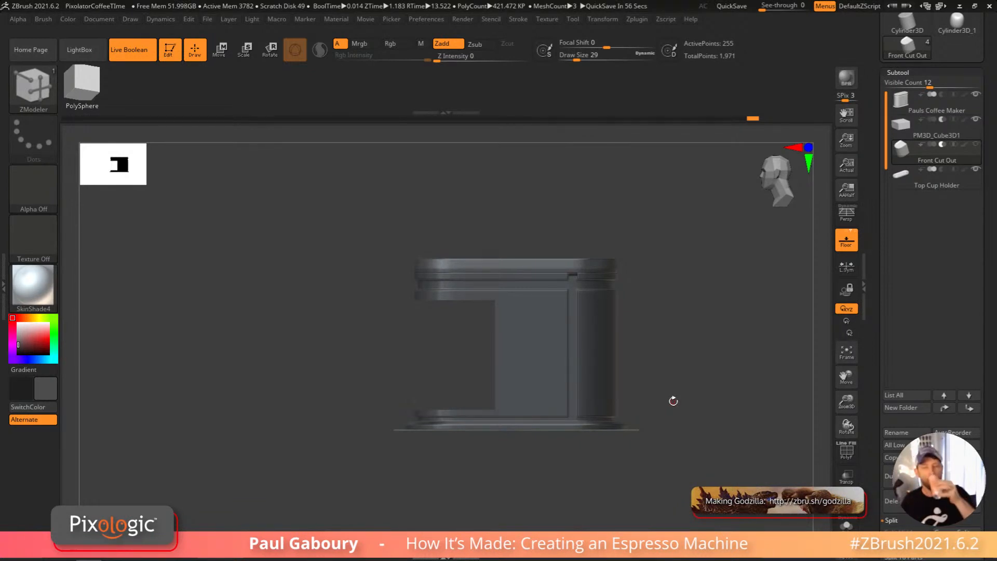
Step: Switch to the finished espresso machine tool and examine its lower tray and upper head parts around the front opening
{"action": "scroll", "coordinate": [935, 130], "scroll_direction": "up", "scroll_amount": 3}
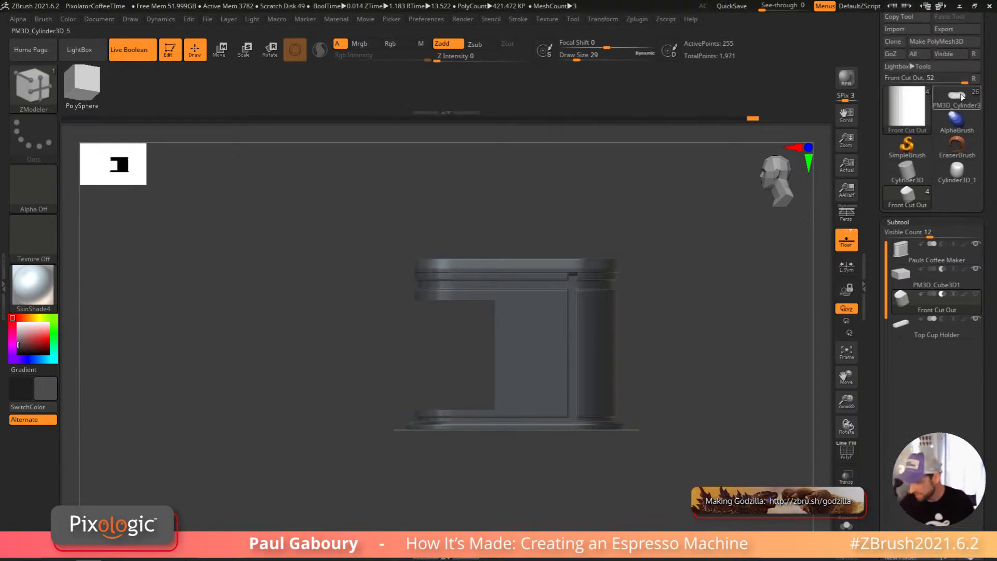
{"action": "left_click", "coordinate": [957, 96]}
{"action": "left_click_drag", "start_coordinate": [601, 400], "coordinate": [481, 413]}
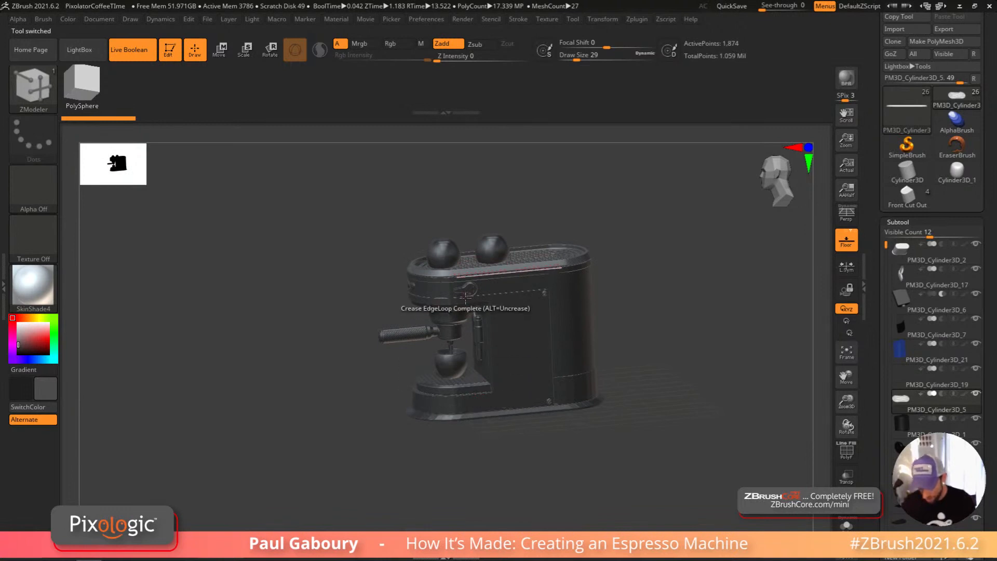
{"action": "left_click_drag", "start_coordinate": [546, 474], "coordinate": [472, 404]}
{"action": "left_click", "coordinate": [472, 403], "text": "alt"}
{"action": "key", "text": "shift+f"}
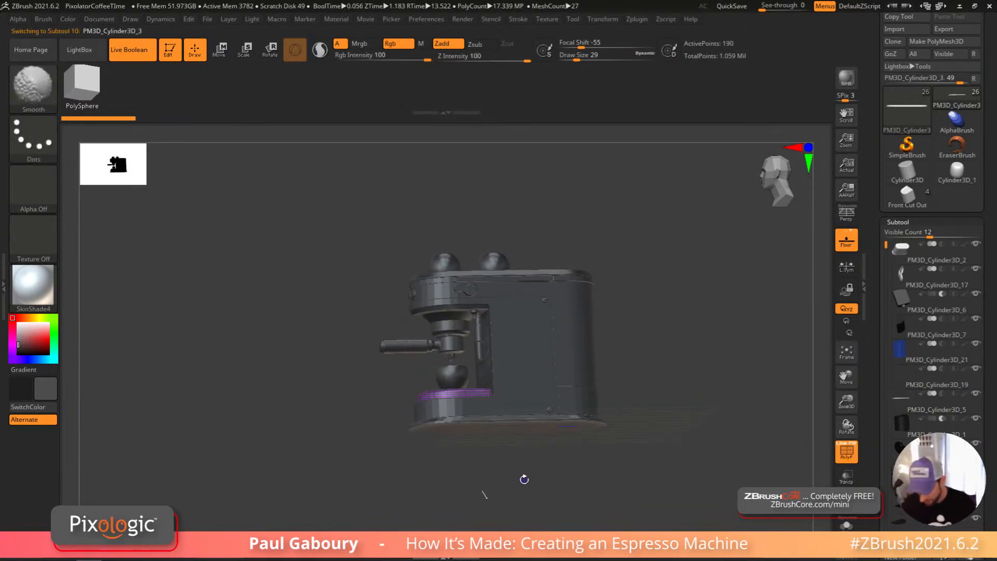
{"action": "key", "text": "shift+f"}
{"action": "left_click", "coordinate": [479, 308], "text": "alt"}
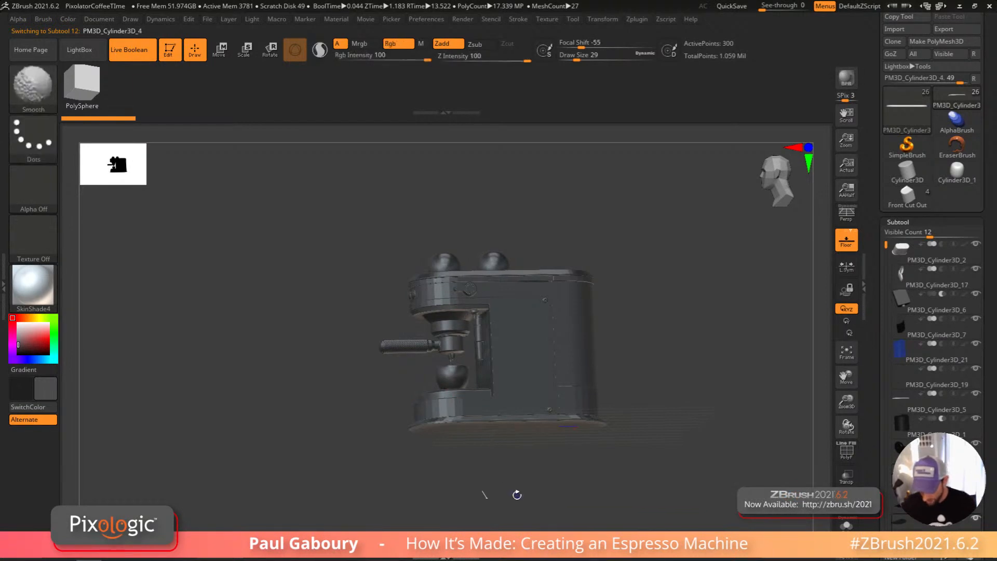
{"action": "key", "text": "shift+f"}
{"action": "right_click_drag", "start_coordinate": [517, 494], "coordinate": [501, 477]}
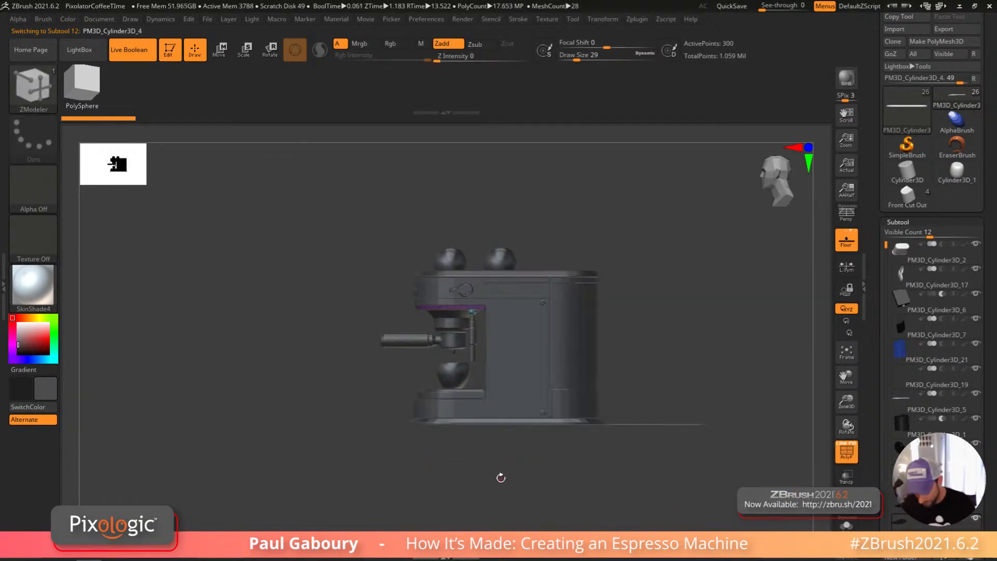
Step: Switch back to the Front Cut Out tool and restore the side view of the work-in-progress coffee maker
{"action": "left_click", "coordinate": [898, 204]}
{"action": "right_click_drag", "start_coordinate": [694, 425], "coordinate": [628, 426], "text": "alt"}
{"action": "key", "text": "shift+f"}
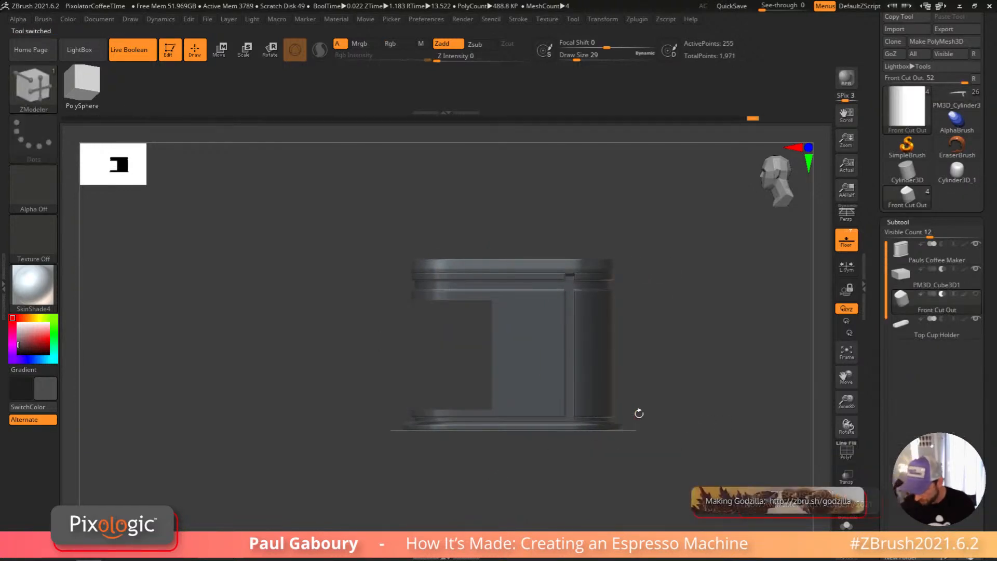
{"action": "key", "text": "shift+f"}
{"action": "left_click_drag", "start_coordinate": [646, 441], "coordinate": [644, 400], "text": "shift"}
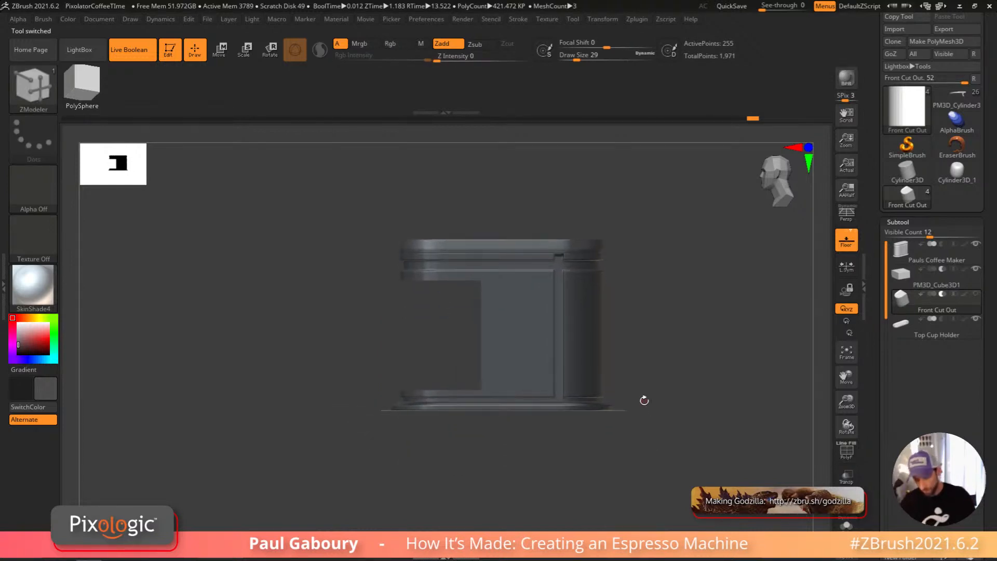
Step: Duplicate the main coffee maker body subtool and move the copy to the end of the subtool list
{"action": "left_click", "coordinate": [935, 253]}
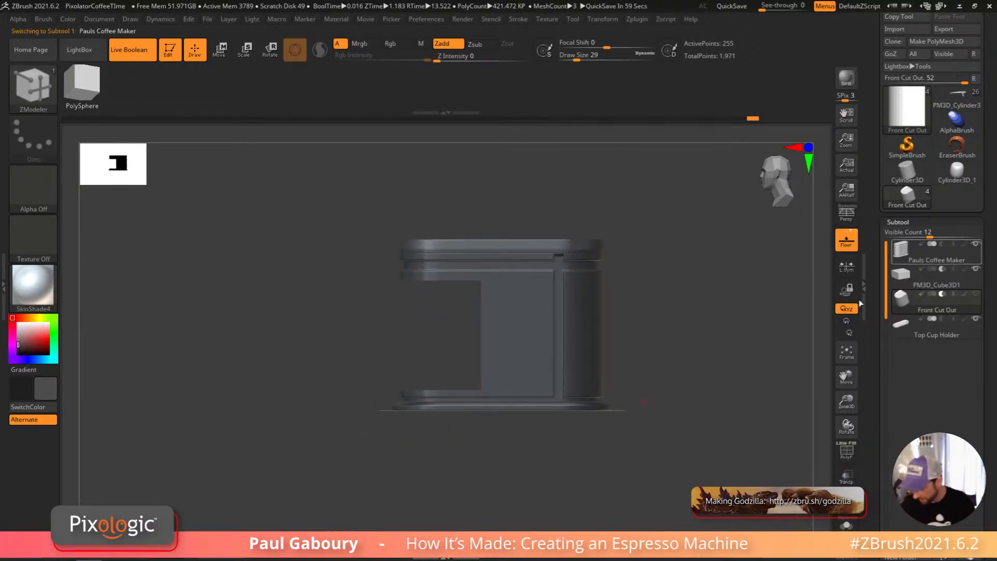
{"action": "left_click_drag", "start_coordinate": [653, 437], "coordinate": [660, 449]}
{"action": "key", "text": "shift+f"}
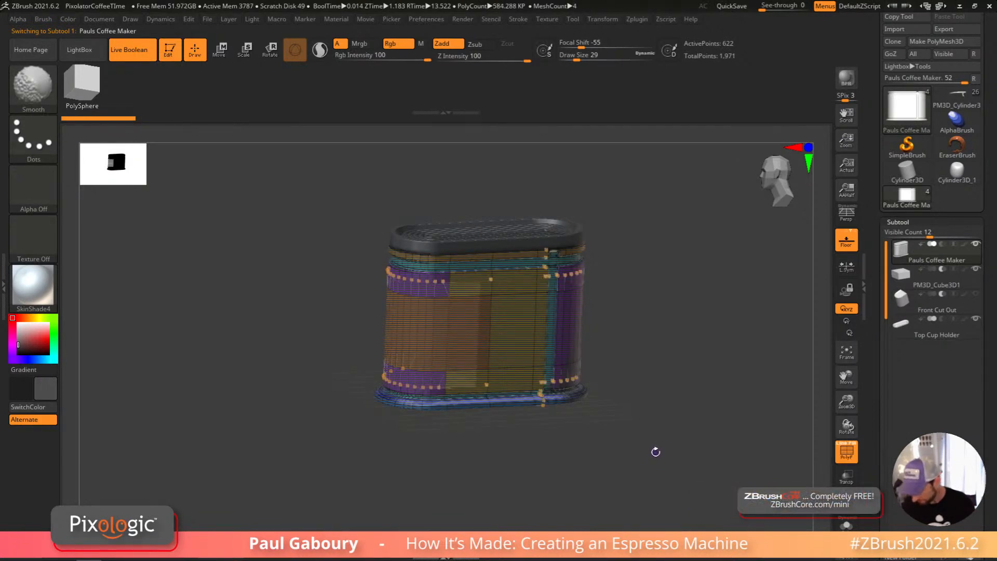
{"action": "key", "text": "b"}
{"action": "key", "text": "z"}
{"action": "key", "text": "m"}
{"action": "scroll", "coordinate": [992, 381], "scroll_direction": "down", "scroll_amount": 4}
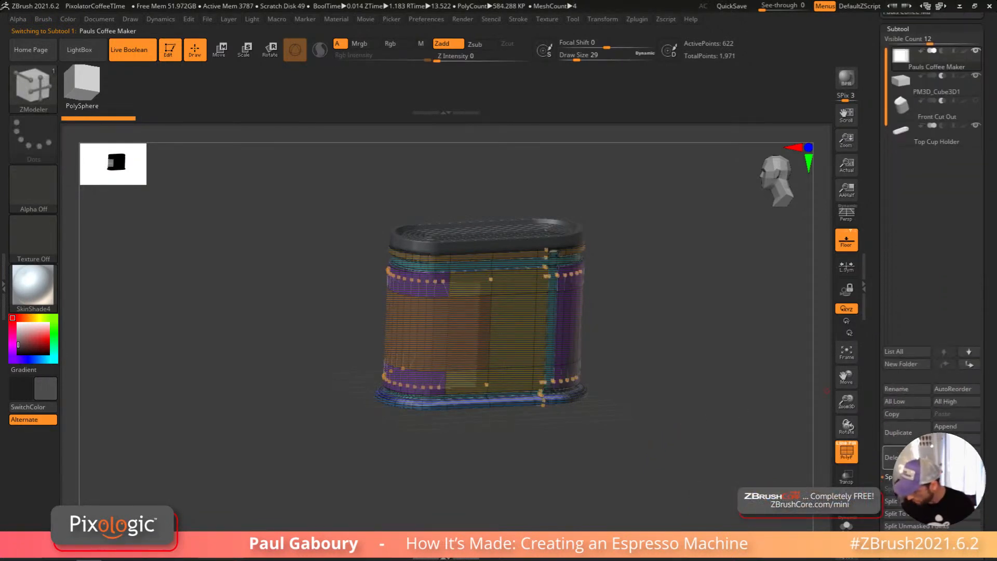
{"action": "left_click", "coordinate": [908, 434]}
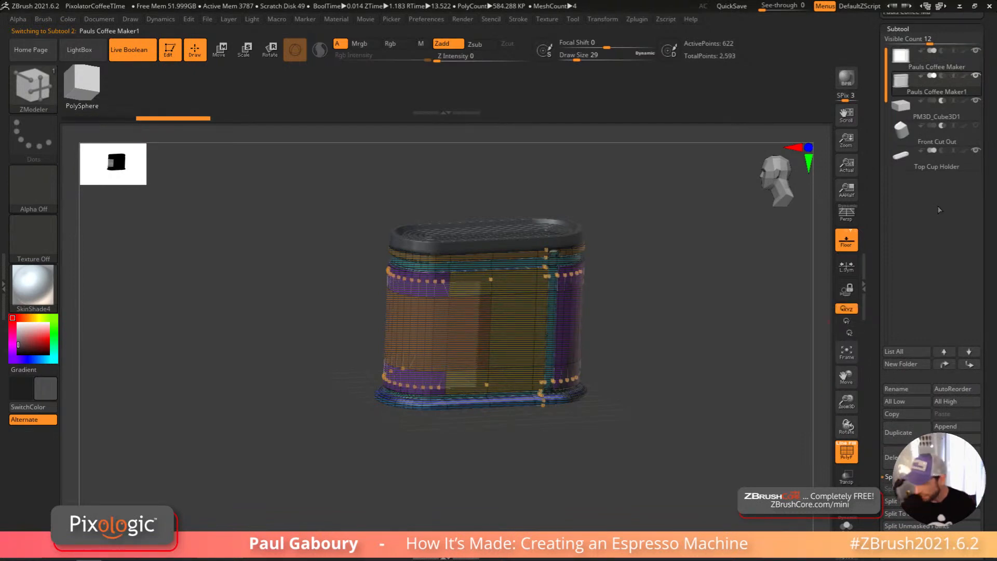
{"action": "left_click", "coordinate": [969, 351], "text": "shift"}
Step: Rename the duplicated coffee maker body subtool as Lower Shelf
{"action": "left_click", "coordinate": [897, 389]}
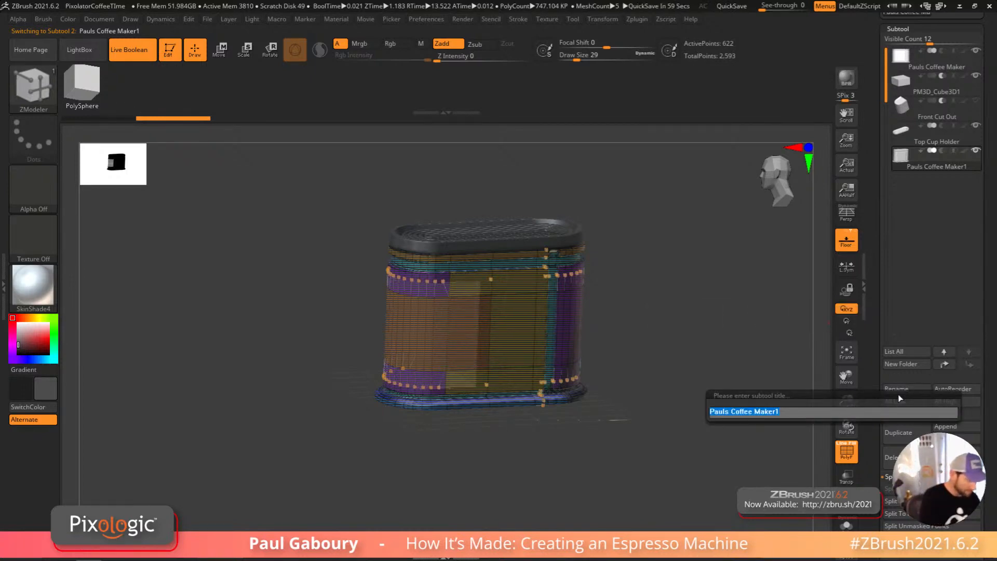
{"action": "type", "text": "Low"}
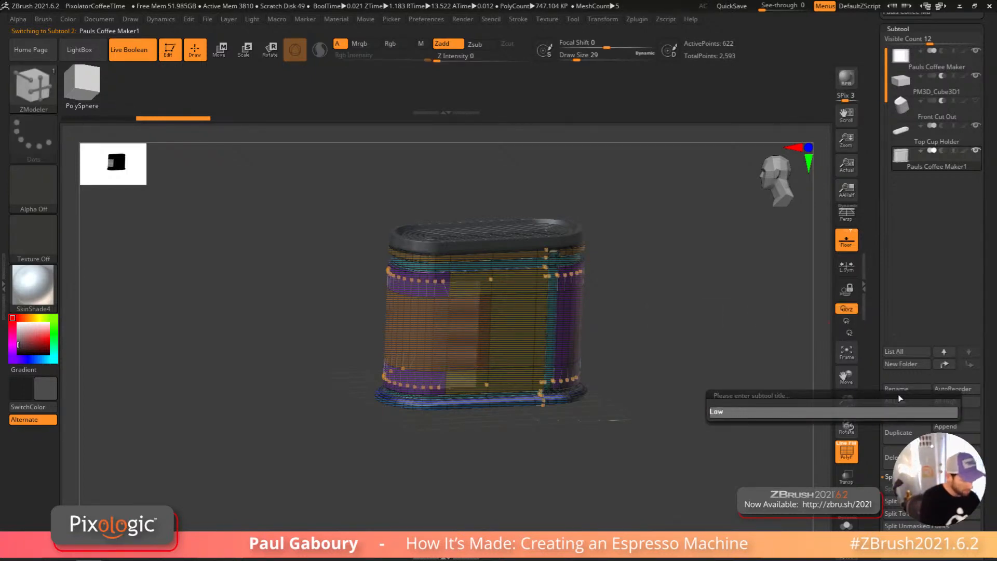
{"action": "type", "text": "er Shlef"}
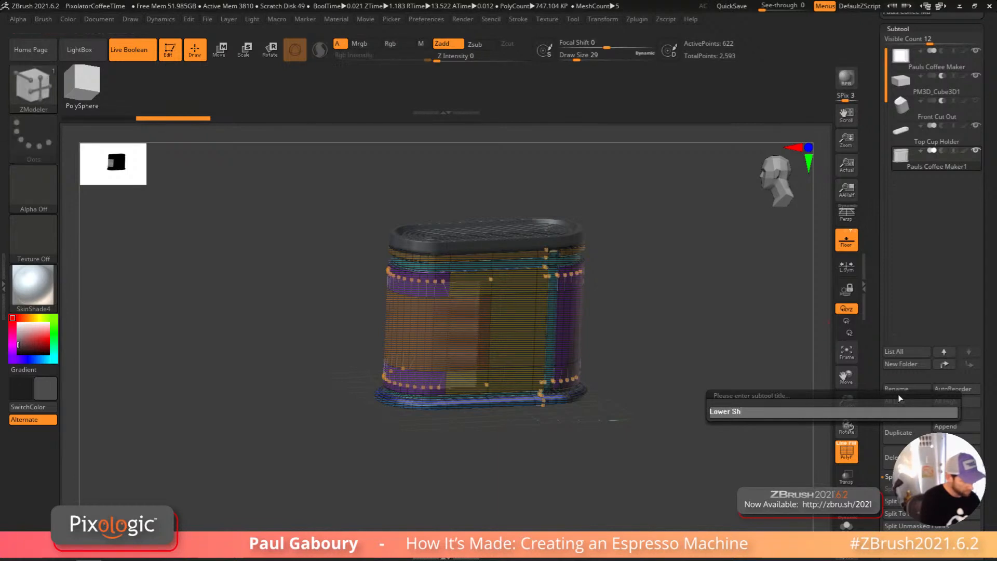
{"action": "key", "text": "BackSpace"}
{"action": "key", "text": "BackSpace"}
{"action": "key", "text": "BackSpace"}
{"action": "type", "text": "elf"}
{"action": "key", "text": "Return"}
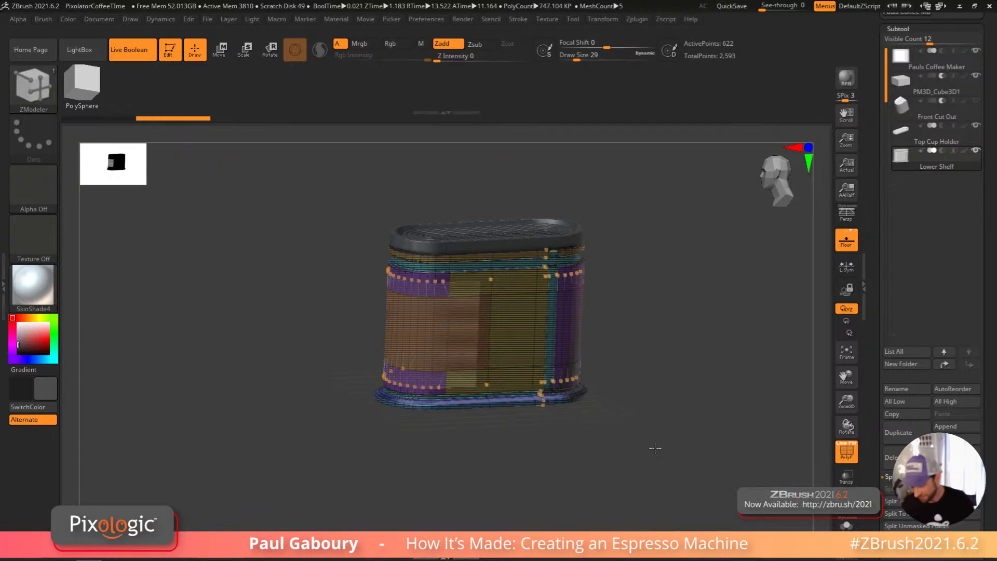
Step: Isolate the Lower Shelf subtool and show it in a straight side view with its polyframe
{"action": "left_click_drag", "start_coordinate": [655, 453], "coordinate": [656, 443]}
{"action": "left_click", "coordinate": [847, 525]}
{"action": "mouse_move", "coordinate": [643, 480]}
{"action": "left_mouse_down"}
{"action": "mouse_move", "coordinate": [637, 463]}
{"action": "mouse_move", "coordinate": [581, 454]}
{"action": "left_mouse_up"}
{"action": "key", "text": "shift+f"}
{"action": "key", "text": "shift+f"}
{"action": "mouse_move", "coordinate": [581, 459]}
{"action": "right_mouse_down", "text": "ctrl"}
{"action": "mouse_move", "coordinate": [580, 470]}
{"action": "mouse_move", "coordinate": [575, 446]}
{"action": "right_mouse_up", "text": "ctrl"}
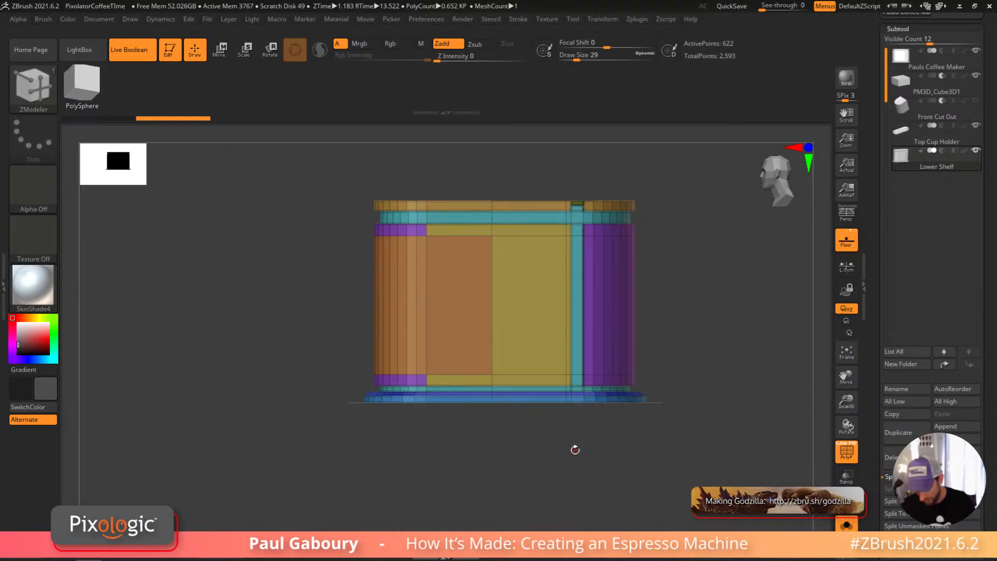
Step: Insert a single edge loop around the body just above its lower band with ZModeler
{"action": "right_click", "coordinate": [491, 337]}
{"action": "left_click", "coordinate": [484, 247]}
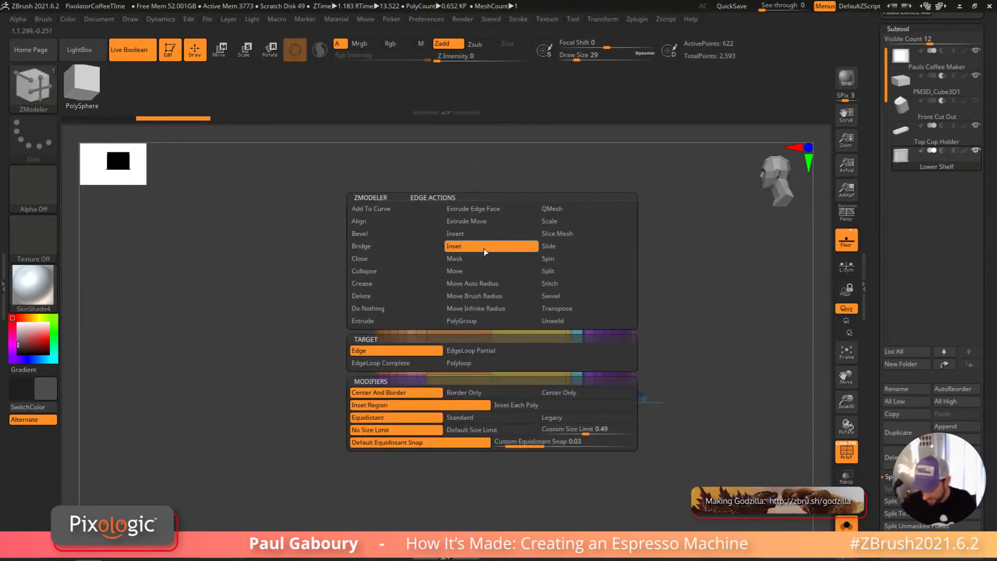
{"action": "left_click", "coordinate": [481, 234]}
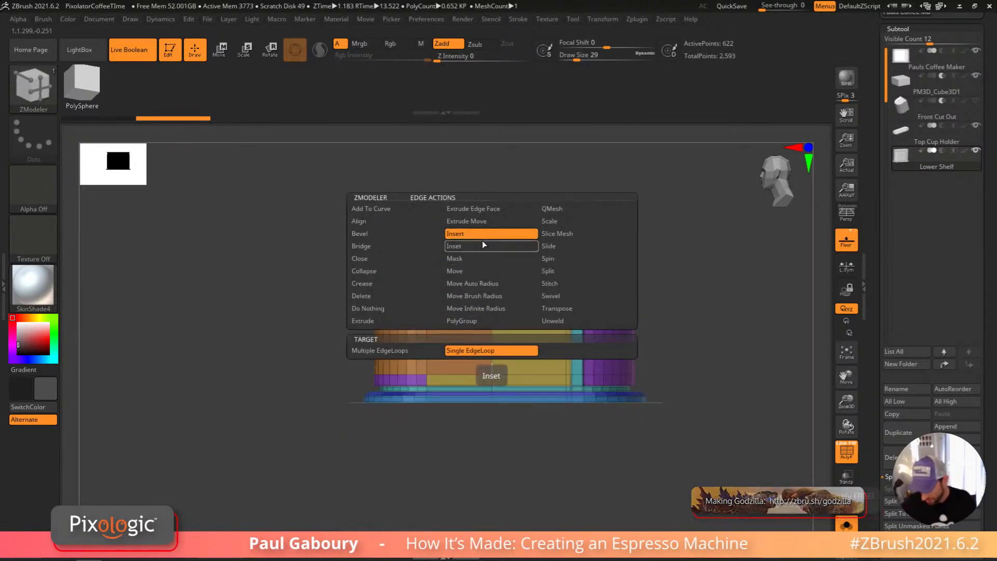
{"action": "left_click", "coordinate": [494, 356]}
{"action": "left_click", "coordinate": [489, 356]}
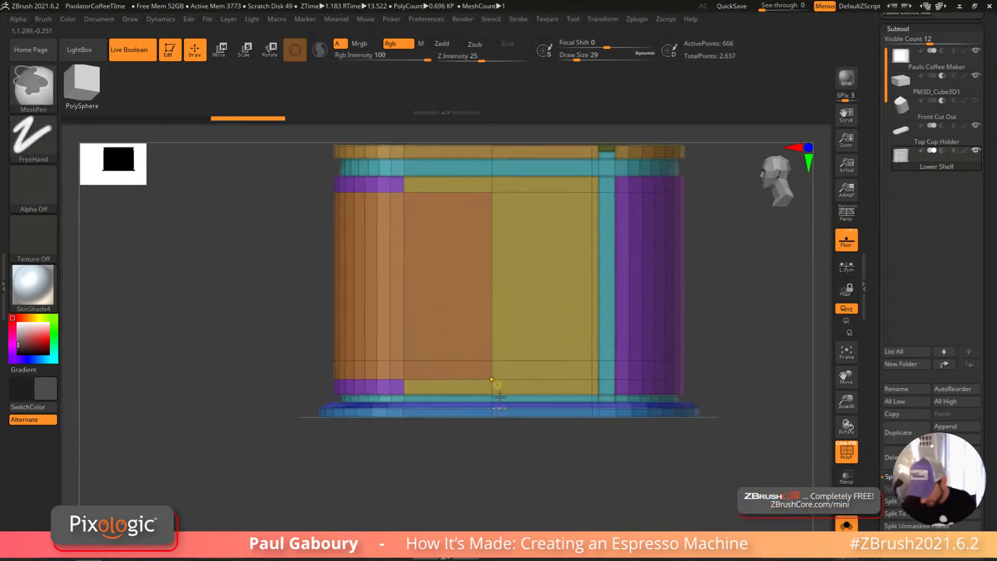
Step: Try pushing the tall front side-panel polygon through the body using QMesh on a single poly
{"action": "mouse_move", "coordinate": [503, 441]}
{"action": "left_mouse_down"}
{"action": "mouse_move", "coordinate": [514, 445]}
{"action": "mouse_move", "coordinate": [520, 433]}
{"action": "left_mouse_up"}
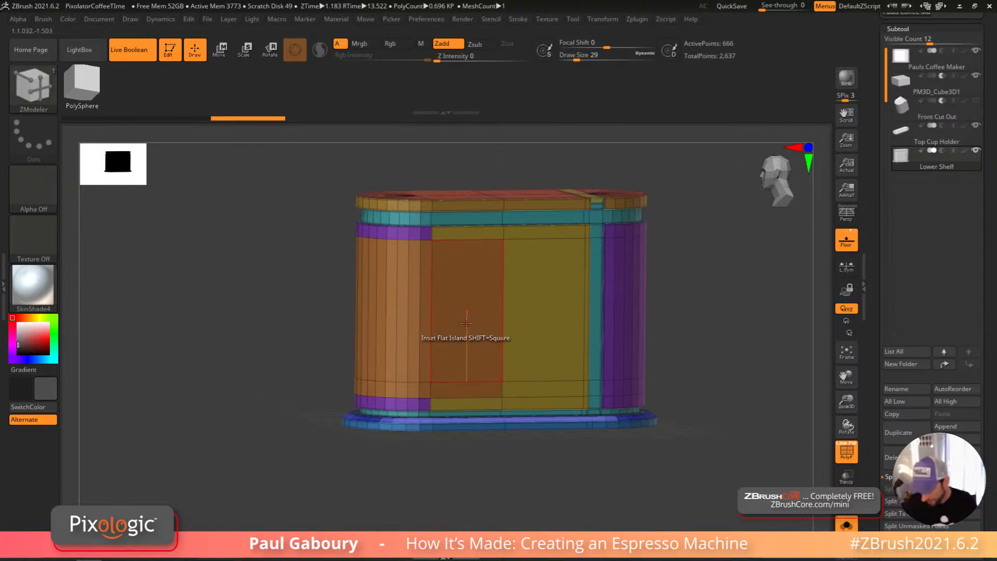
{"action": "right_click", "coordinate": [467, 348]}
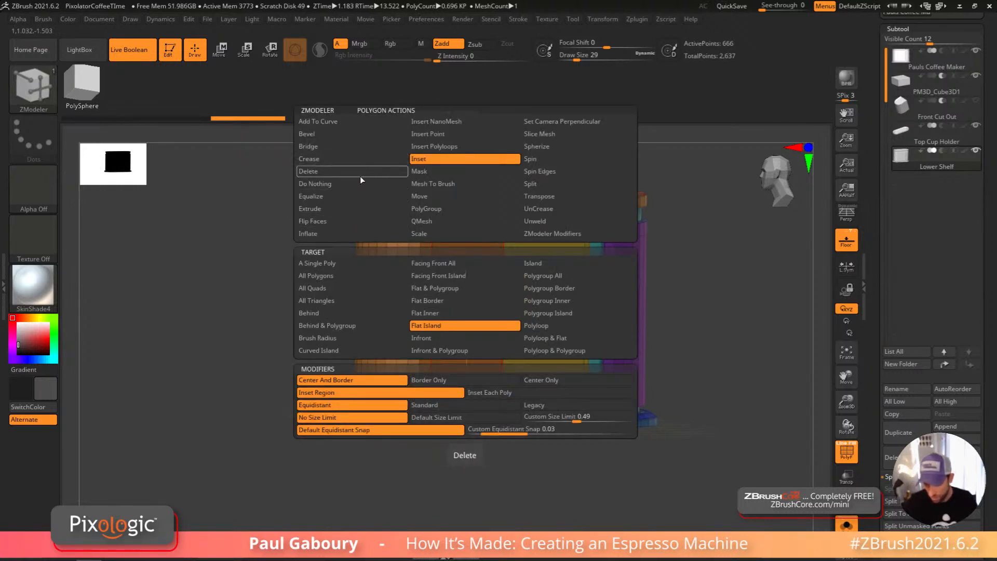
{"action": "left_click", "coordinate": [462, 221]}
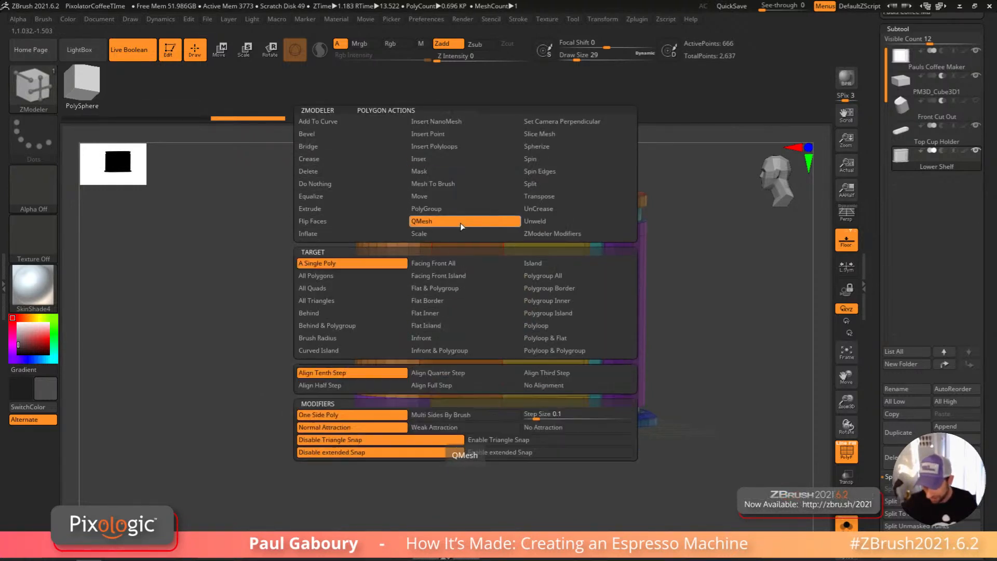
{"action": "left_click_drag", "start_coordinate": [457, 338], "coordinate": [169, 281]}
{"action": "left_click_drag", "start_coordinate": [530, 454], "coordinate": [547, 489]}
{"action": "key", "text": "ctrl+z"}
{"action": "key", "text": "ctrl+z"}
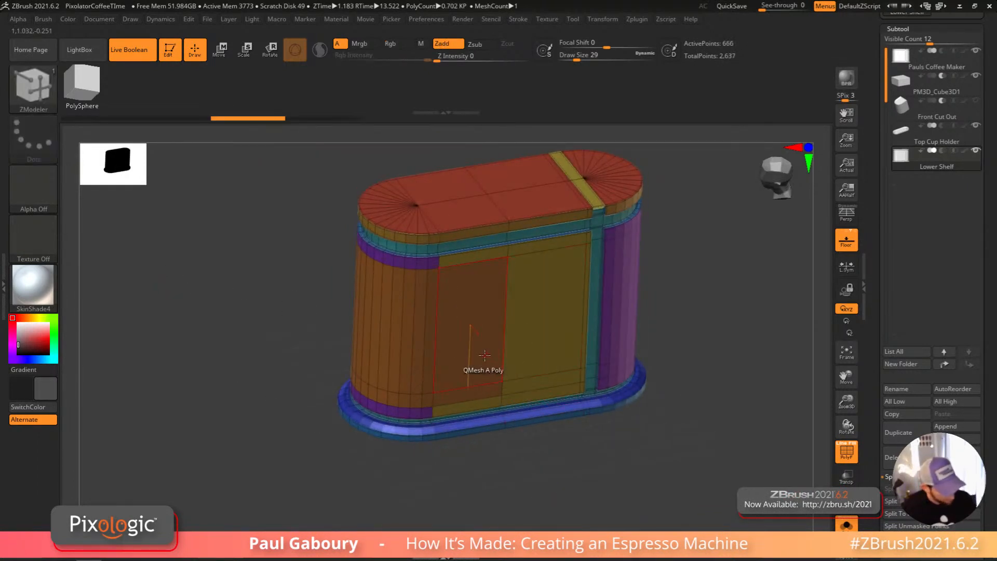
{"action": "left_click_drag", "start_coordinate": [478, 353], "coordinate": [273, 251]}
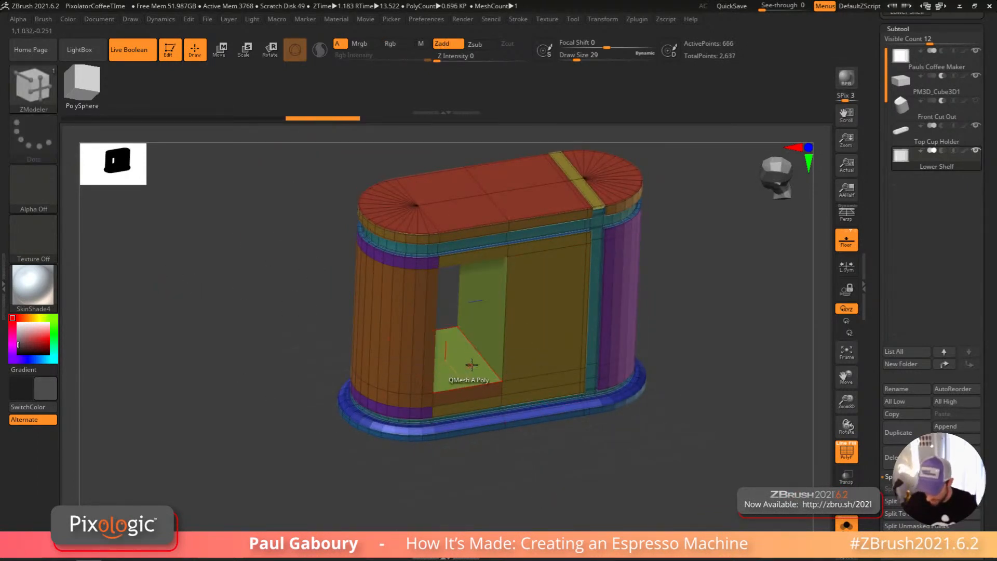
{"action": "key", "text": "ctrl+z"}
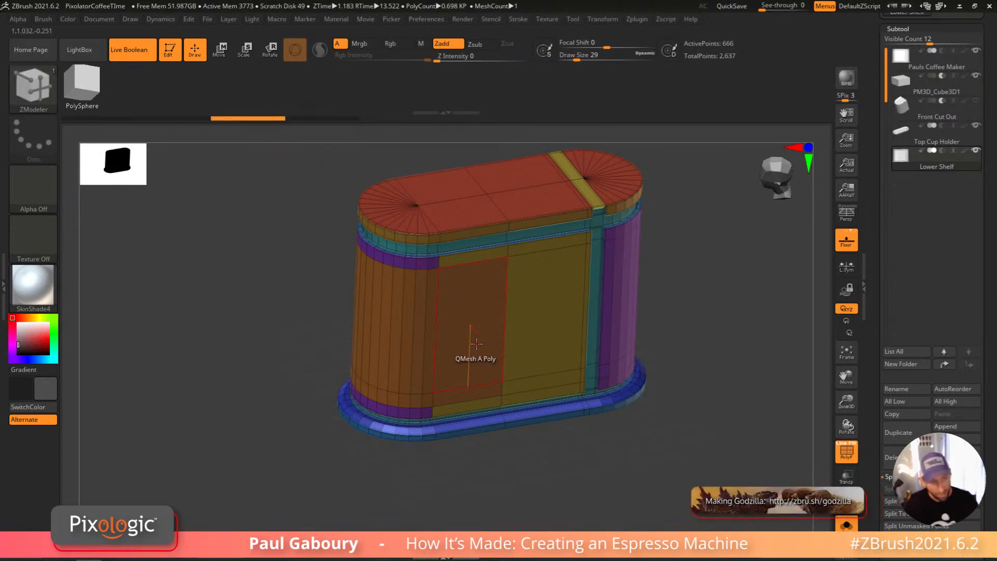
Step: Cut an opening through the body by pushing the front side-panel and rounded front polygons away with QMesh
{"action": "left_click_drag", "start_coordinate": [476, 344], "coordinate": [483, 321]}
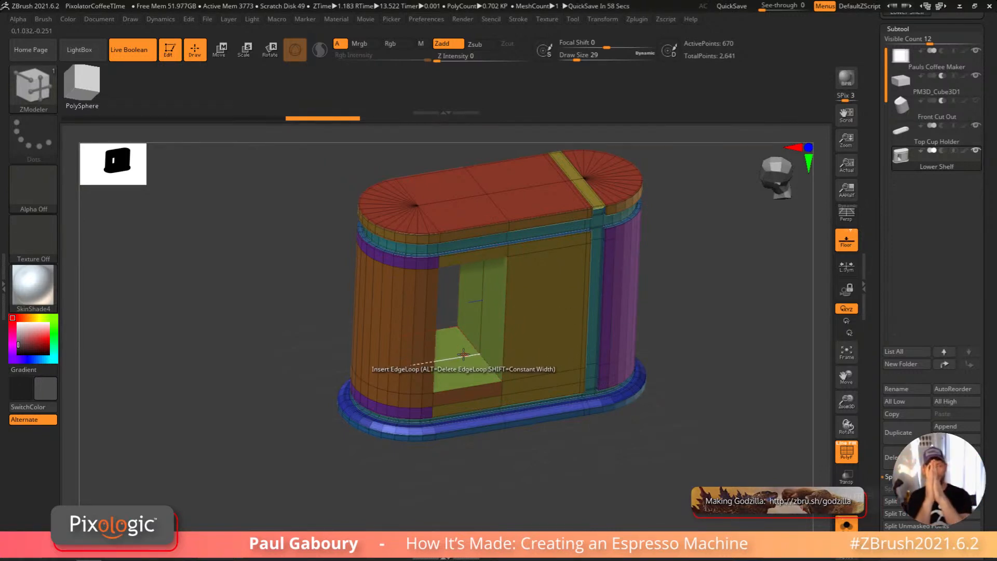
{"action": "key", "text": "ctrl+z"}
{"action": "key", "text": "ctrl+shift+z"}
{"action": "left_click_drag", "start_coordinate": [564, 472], "coordinate": [551, 463]}
{"action": "left_click_drag", "start_coordinate": [468, 374], "coordinate": [338, 258]}
{"action": "key", "text": "ctrl+z"}
{"action": "key", "text": "ctrl+z"}
{"action": "left_click_drag", "start_coordinate": [473, 391], "coordinate": [469, 386]}
{"action": "left_click_drag", "start_coordinate": [512, 469], "coordinate": [490, 342]}
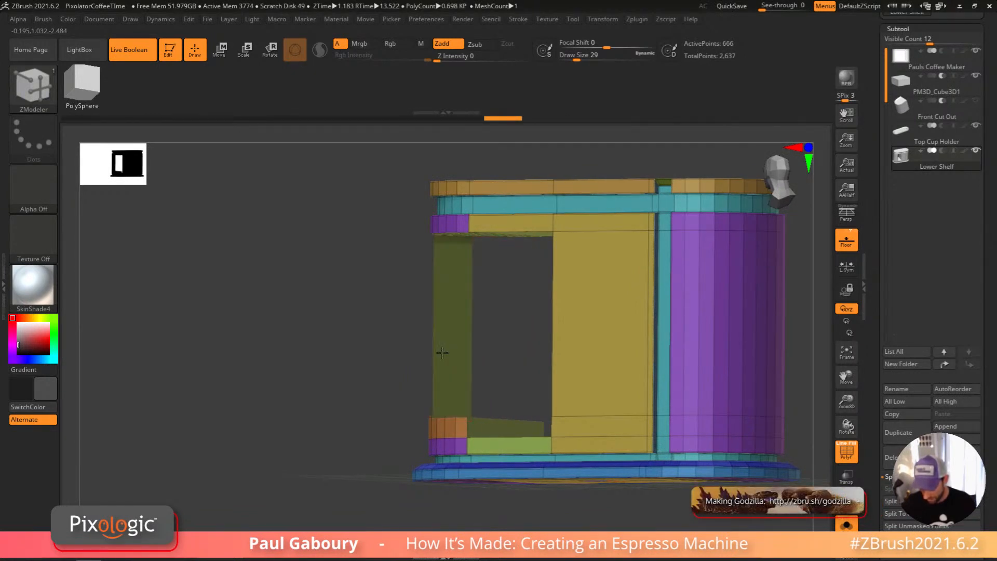
{"action": "left_click_drag", "start_coordinate": [456, 360], "coordinate": [506, 340]}
{"action": "left_click", "coordinate": [486, 359]}
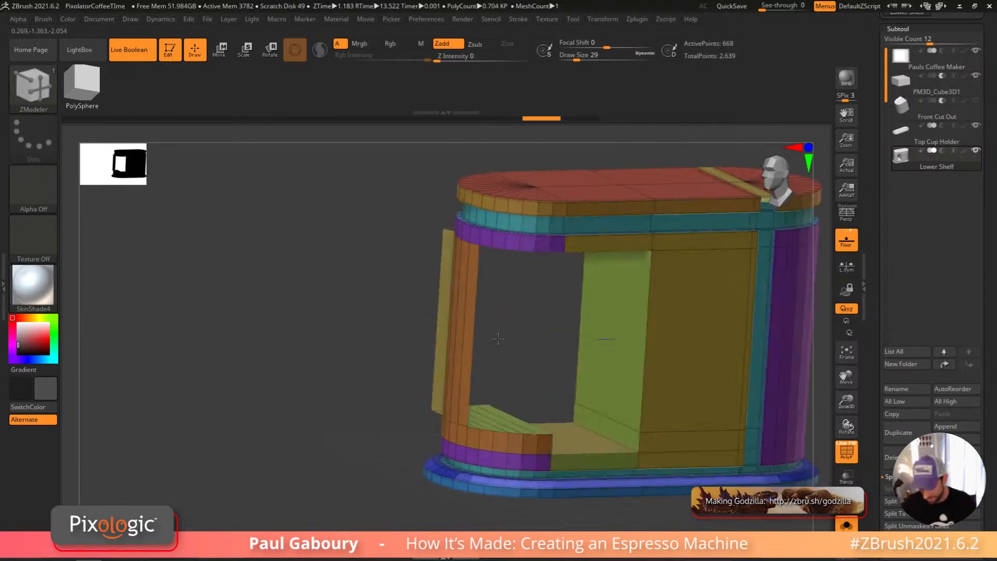
Step: Undo the QMesh opening and the inserted edge loop on the Lower Shelf body
{"action": "key", "text": "ctrl+z"}
{"action": "key", "text": "ctrl+z"}
{"action": "key", "text": "ctrl+z"}
{"action": "key", "text": "ctrl+z"}
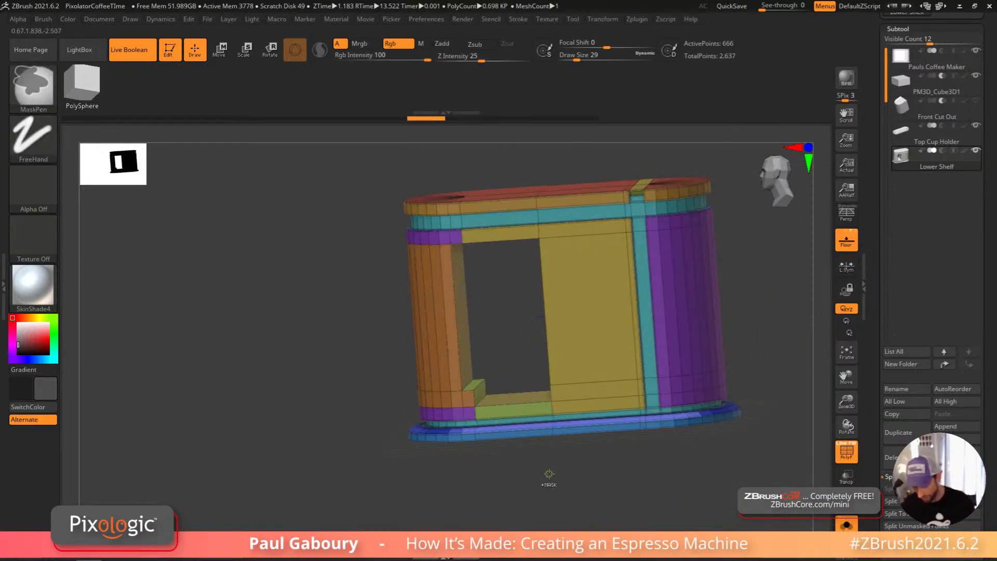
{"action": "key", "text": "ctrl+z"}
{"action": "key", "text": "ctrl+z"}
{"action": "key", "text": "ctrl+z"}
{"action": "key", "text": "ctrl+z"}
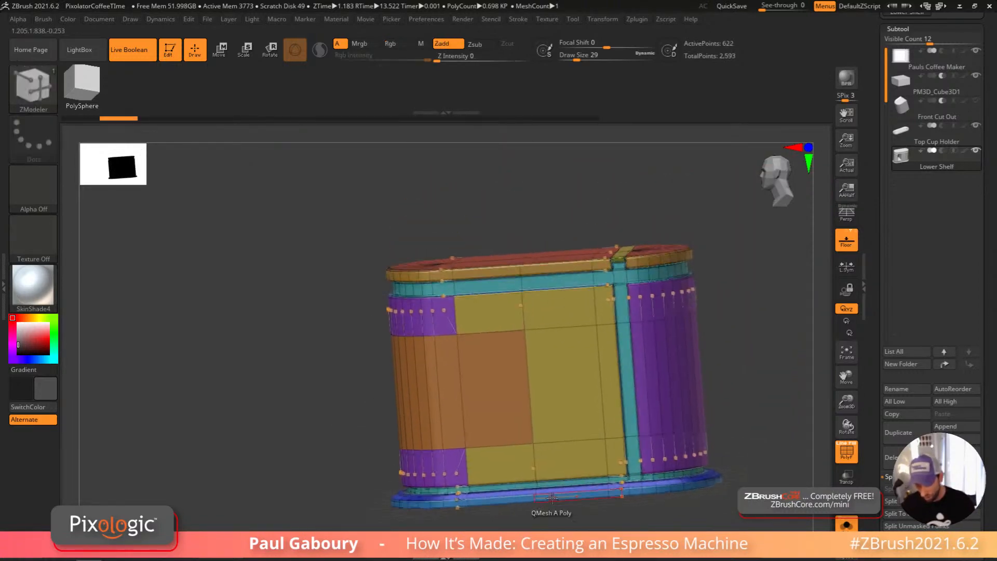
Step: Extract the body's top surface upward as a separate slab using QMesh with the Polygroup All target
{"action": "left_click_drag", "start_coordinate": [553, 503], "coordinate": [489, 301]}
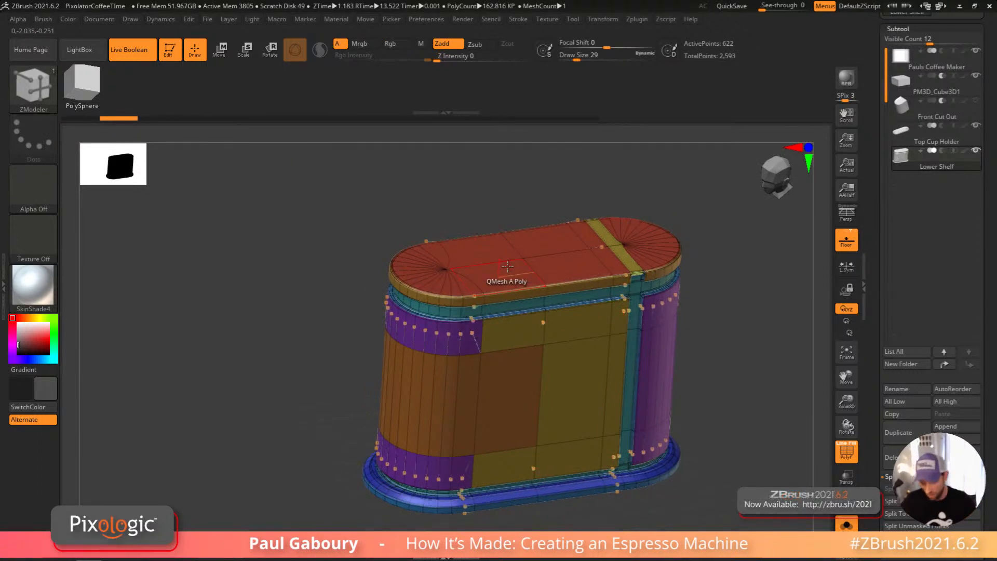
{"action": "key", "text": "space"}
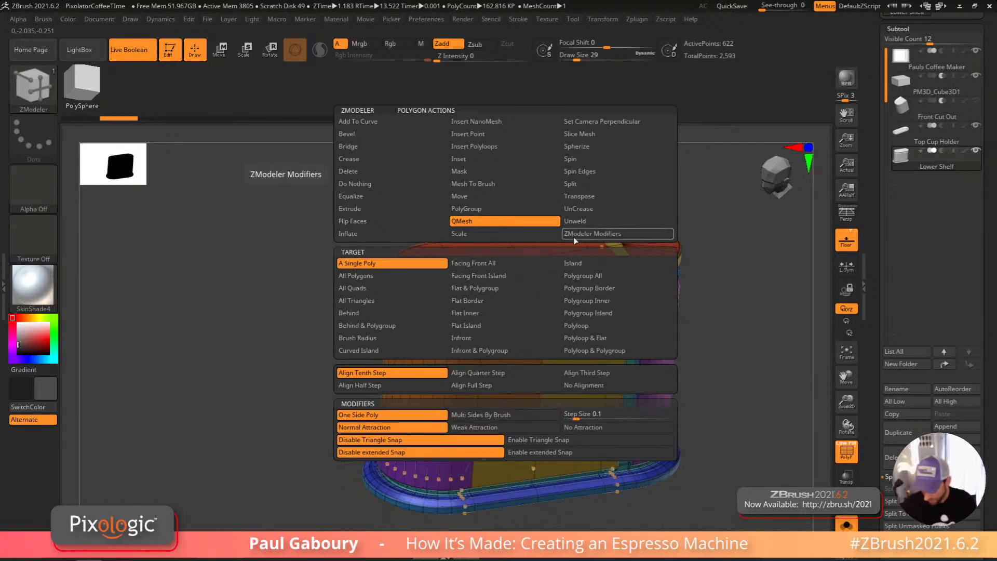
{"action": "left_click", "coordinate": [597, 275]}
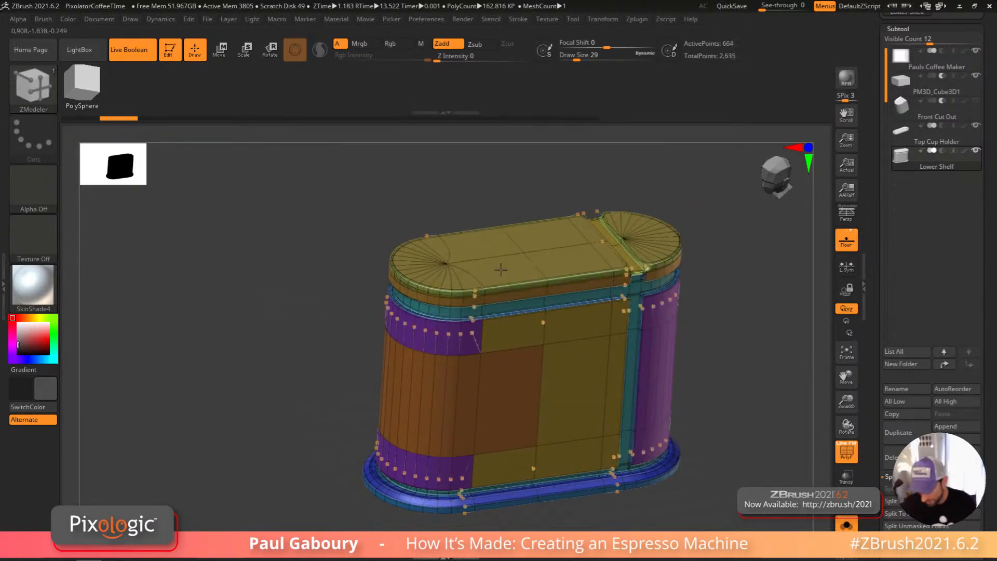
{"action": "left_click_drag", "start_coordinate": [501, 275], "coordinate": [502, 246]}
{"action": "key", "text": "alt"}
{"action": "key", "text": "alt"}
{"action": "key", "text": "alt"}
{"action": "key", "text": "alt"}
{"action": "right_click_drag", "start_coordinate": [586, 457], "coordinate": [566, 467]}
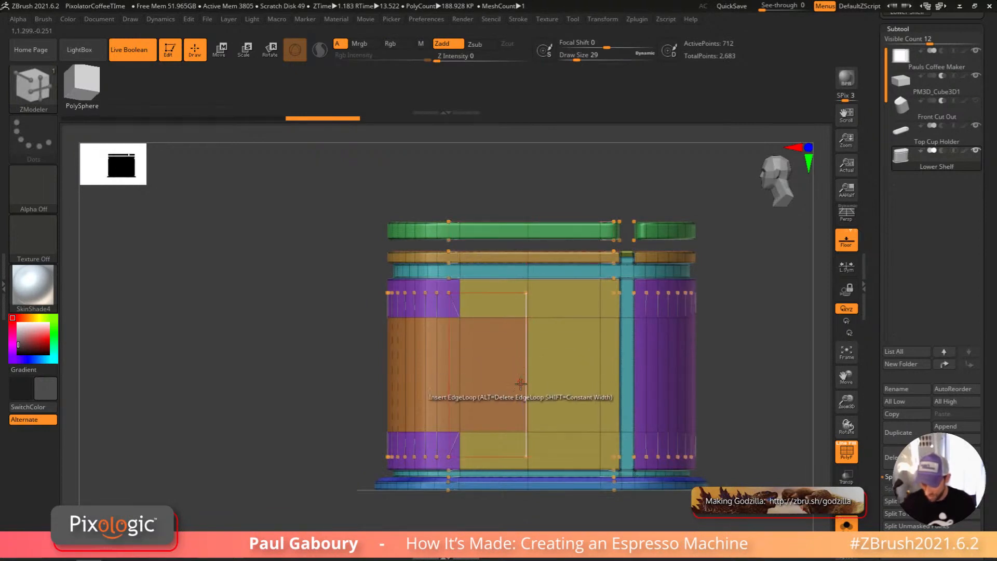
Step: Set QMesh to target a single poly and isolate only the rounded front half of the extracted slab
{"action": "right_click_drag", "start_coordinate": [530, 283], "coordinate": [500, 384]}
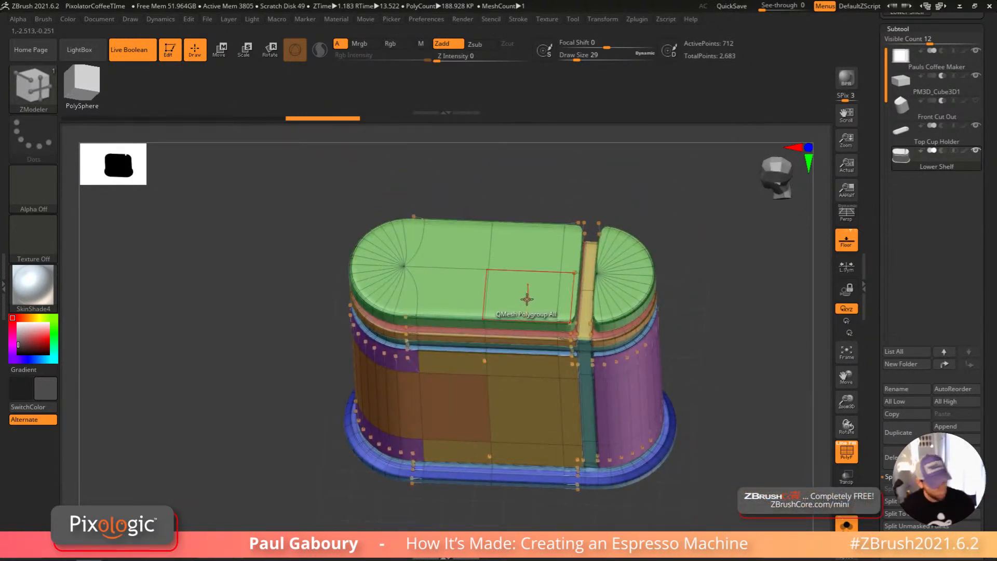
{"action": "key", "text": "space"}
{"action": "left_click", "coordinate": [439, 270]}
{"action": "left_click_drag", "start_coordinate": [537, 301], "coordinate": [534, 276]}
{"action": "right_click_drag", "start_coordinate": [522, 405], "coordinate": [521, 395], "text": "shift"}
{"action": "mouse_move", "coordinate": [308, 236]}
{"action": "left_mouse_down", "text": "ctrl+shift"}
{"action": "mouse_move", "coordinate": [347, 262]}
{"action": "mouse_move", "coordinate": [523, 312]}
{"action": "left_mouse_up", "text": "ctrl+shift"}
{"action": "mouse_move", "coordinate": [545, 359]}
{"action": "right_mouse_down"}
{"action": "mouse_move", "coordinate": [549, 437]}
{"action": "mouse_move", "coordinate": [536, 405]}
{"action": "right_mouse_up"}
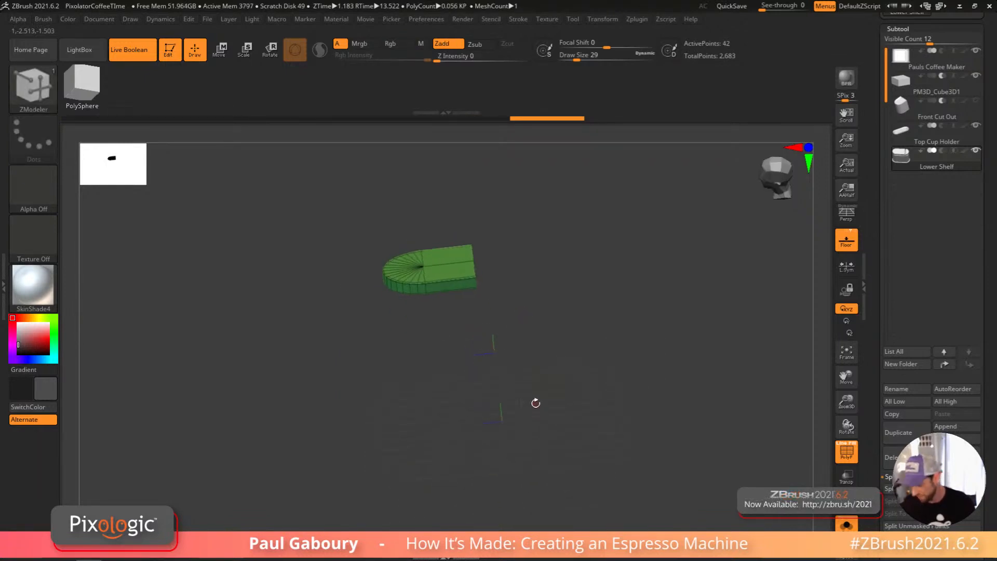
Step: Delete the hidden geometry and move the remaining slab down to the base of the coffee maker's front opening
{"action": "left_click_drag", "start_coordinate": [988, 465], "coordinate": [970, 295]}
{"action": "left_click", "coordinate": [929, 420]}
{"action": "left_click", "coordinate": [890, 466]}
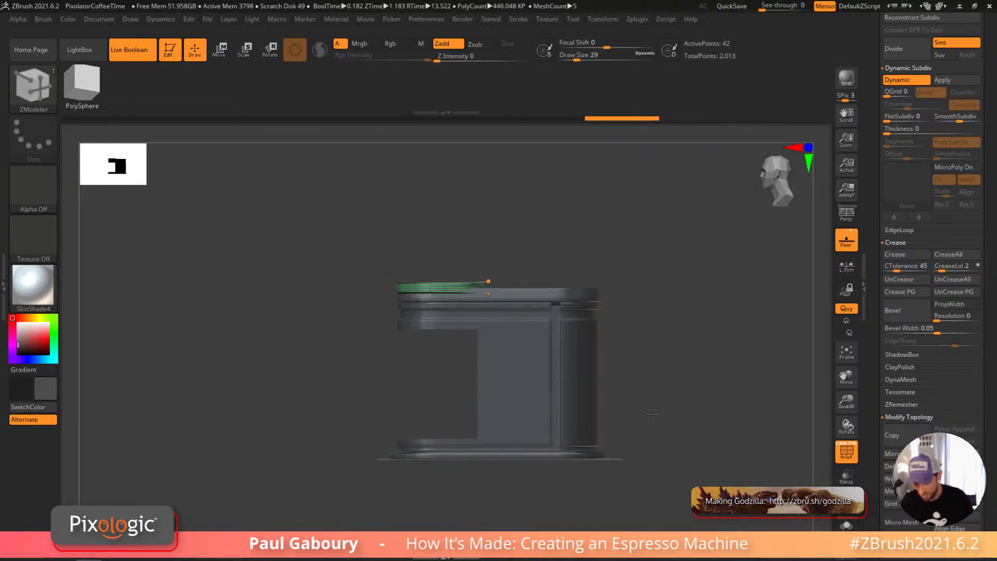
{"action": "key", "text": "w"}
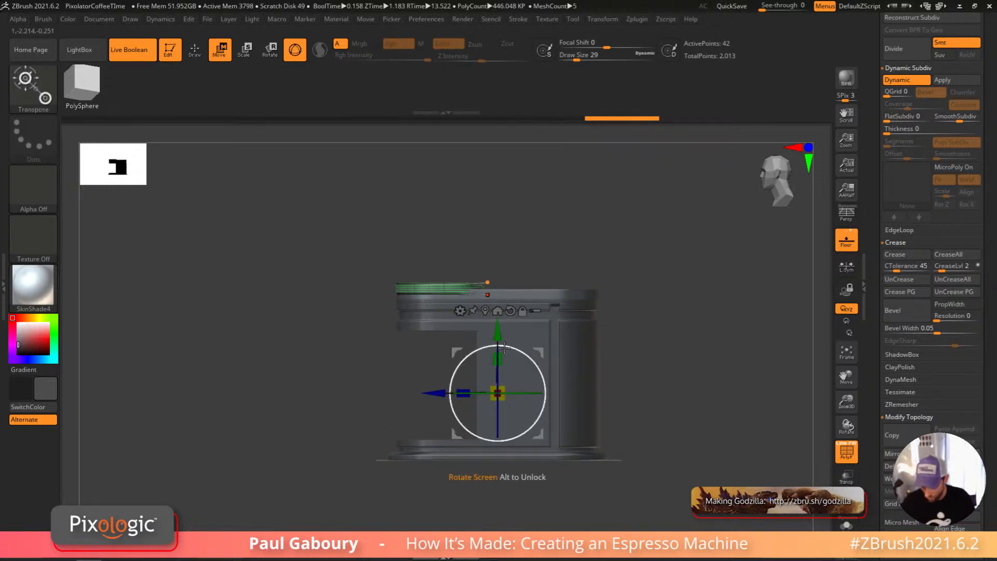
{"action": "left_click_drag", "start_coordinate": [504, 347], "coordinate": [446, 339]}
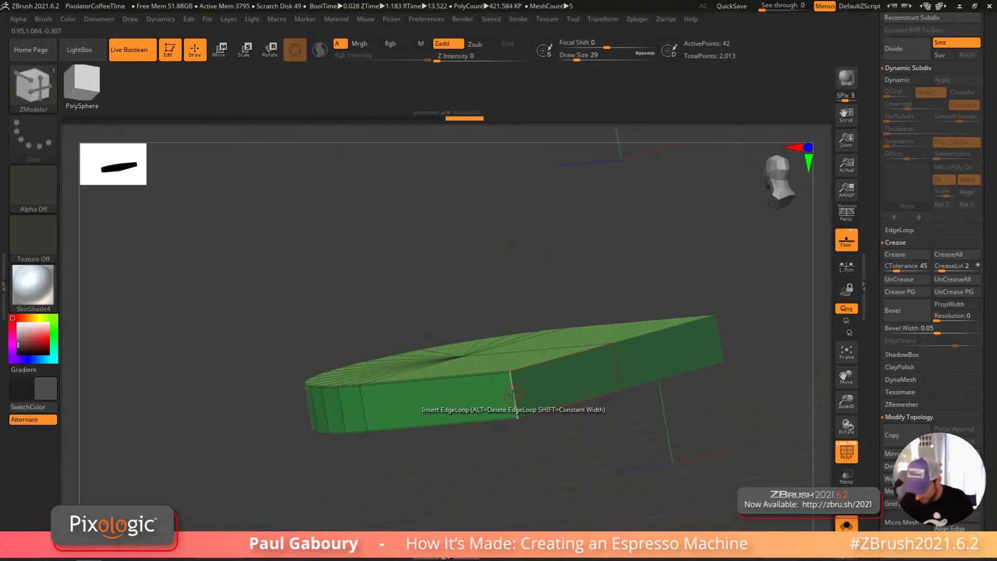
Step: Crease the complete edge loop around the shelf's flat end and preview the shape with dynamic subdivision
{"action": "key", "text": "space"}
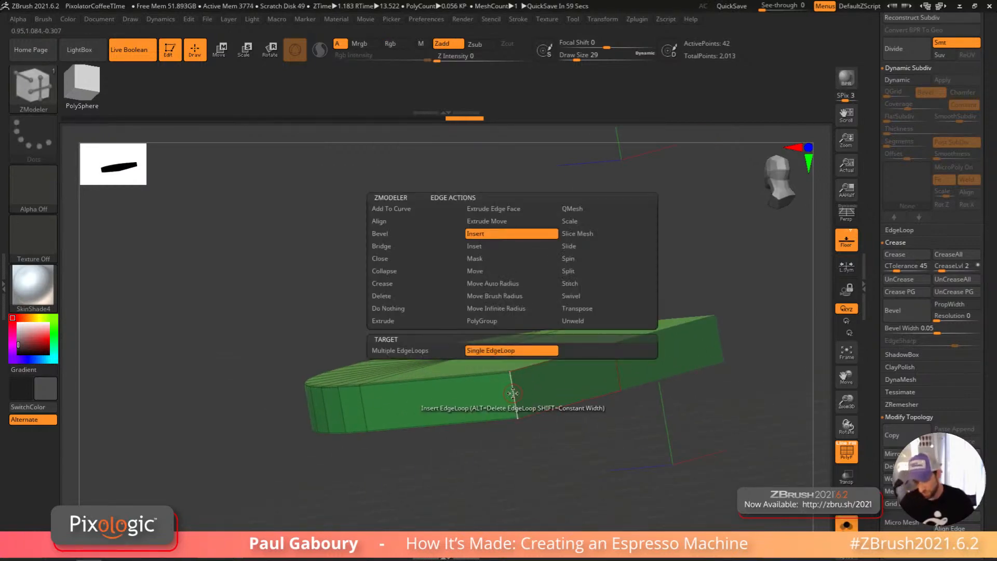
{"action": "left_click", "coordinate": [410, 283]}
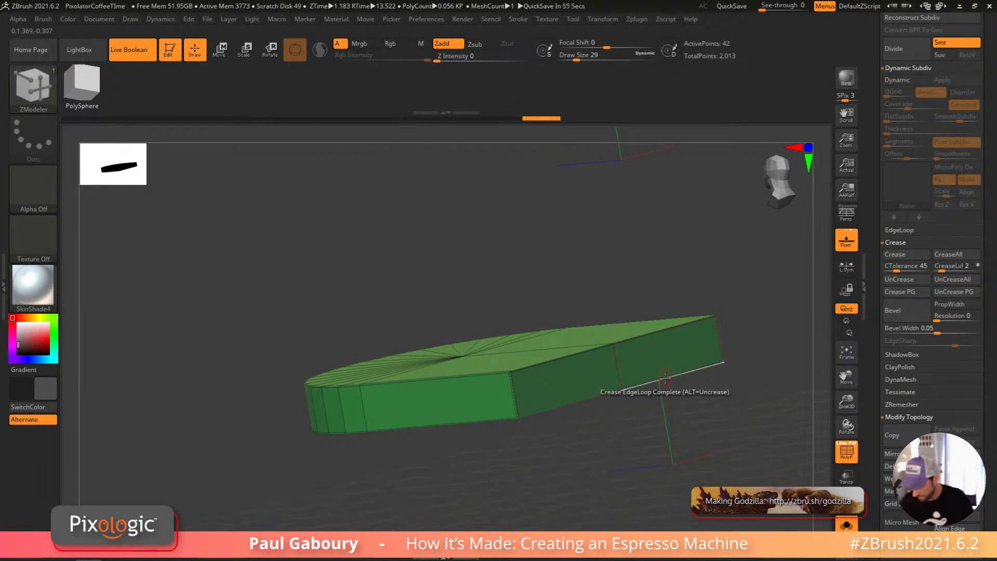
{"action": "left_click_drag", "start_coordinate": [660, 390], "coordinate": [649, 440]}
{"action": "key", "text": "d"}
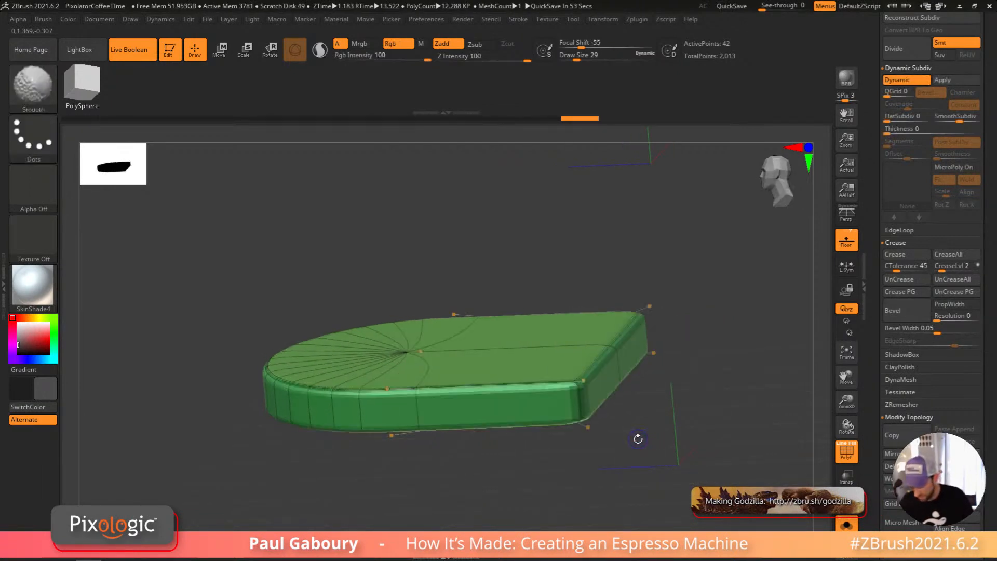
{"action": "key", "text": "shift+f"}
{"action": "left_click_drag", "start_coordinate": [635, 440], "coordinate": [625, 447], "text": "shift"}
{"action": "key", "text": "shift+f"}
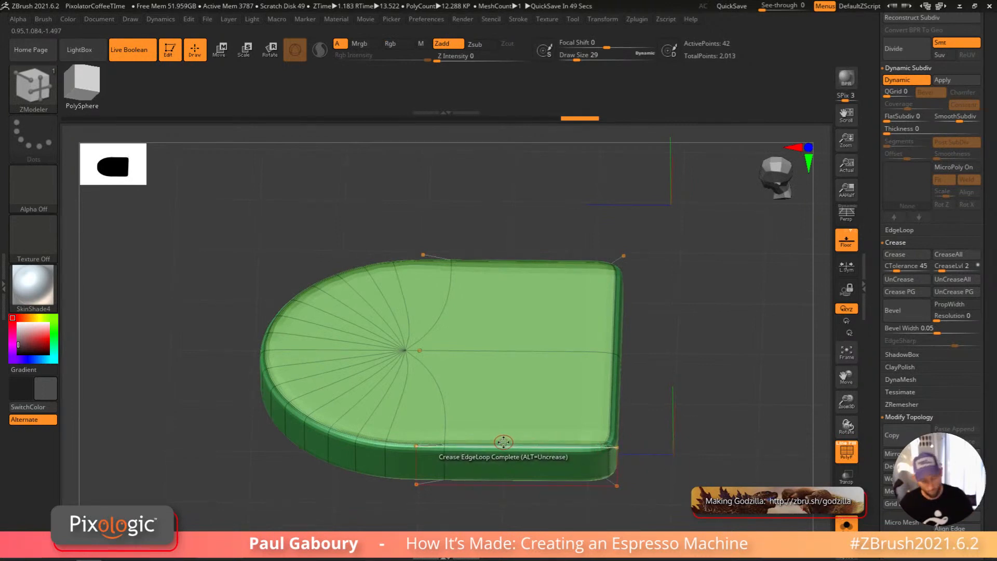
Step: Insert single edge loops across the shelf's straight section and one following its outline inside the top face, checking the smoothed surface
{"action": "key", "text": "space"}
{"action": "left_click", "coordinate": [502, 233]}
{"action": "left_click", "coordinate": [503, 350]}
{"action": "mouse_move", "coordinate": [507, 447]}
{"action": "left_mouse_down"}
{"action": "mouse_move", "coordinate": [571, 447]}
{"action": "mouse_move", "coordinate": [450, 450]}
{"action": "left_mouse_up"}
{"action": "key", "text": "shift+f"}
{"action": "left_click_drag", "start_coordinate": [651, 469], "coordinate": [639, 443], "text": "alt"}
{"action": "key", "text": "shift+f"}
{"action": "right_click_drag", "start_coordinate": [636, 457], "coordinate": [628, 485], "text": "ctrl"}
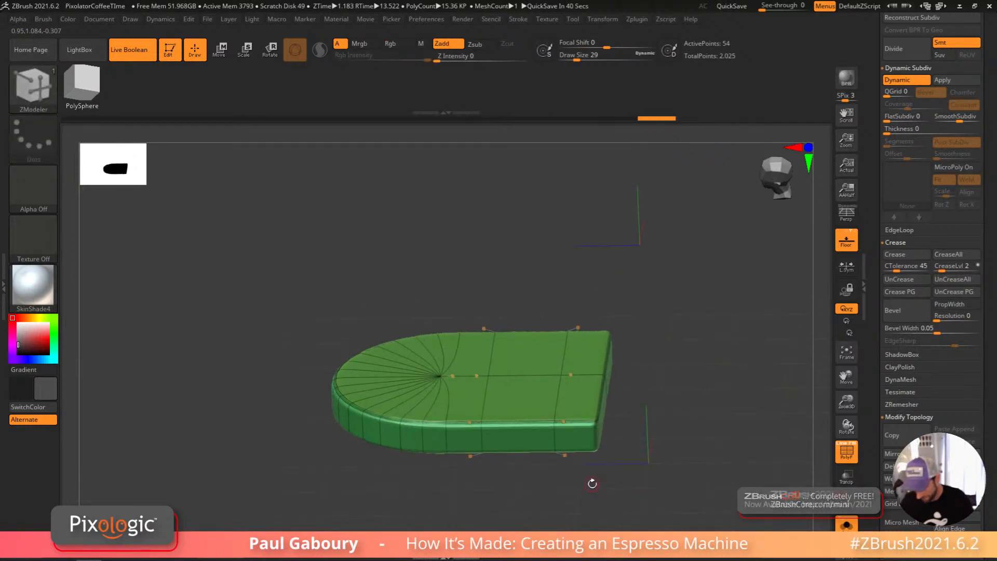
{"action": "left_click_drag", "start_coordinate": [573, 389], "coordinate": [573, 396]}
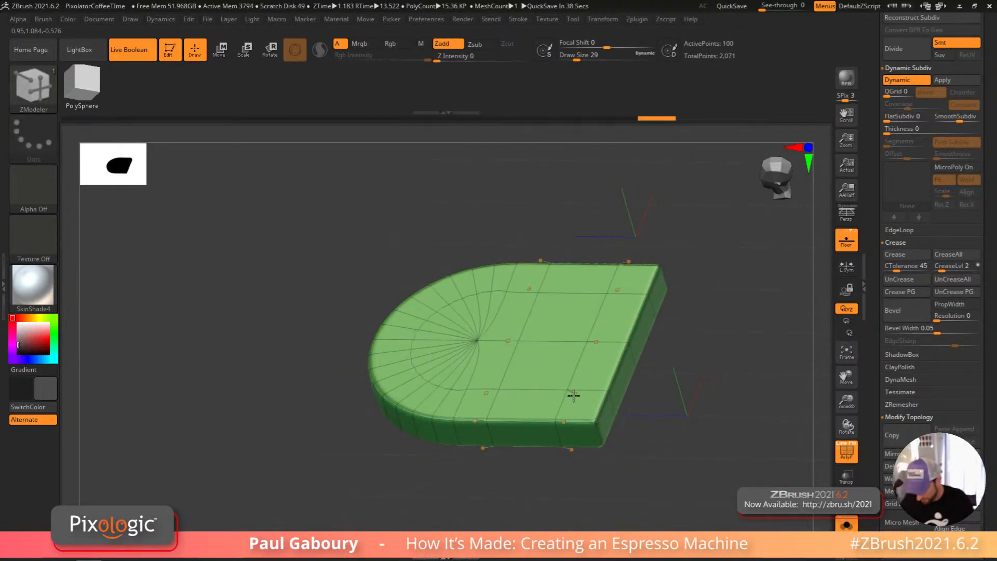
{"action": "key", "text": "shift+f"}
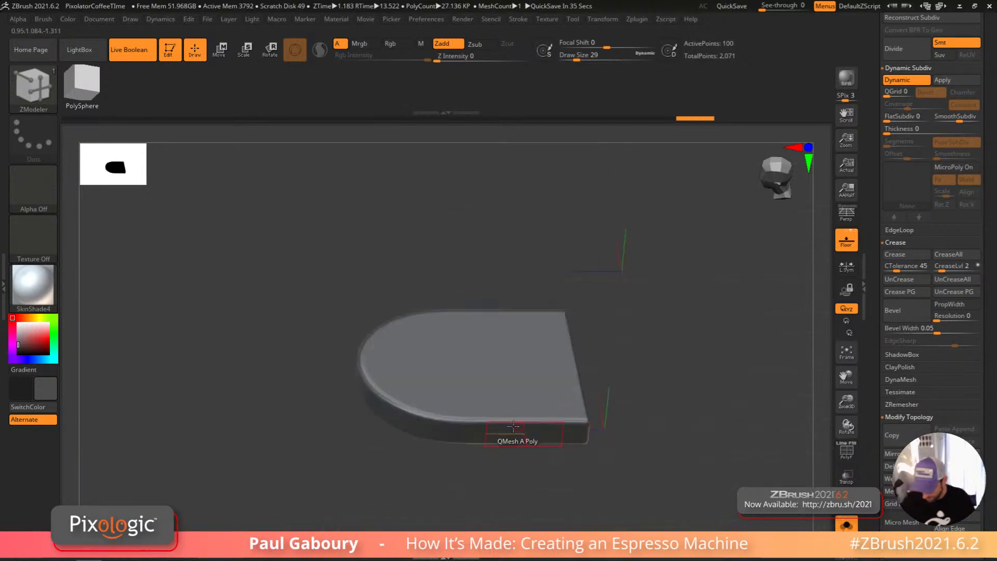
Step: Turn off the shelf's smoothing preview with the full machine shown, insert an edge loop near its upper rim, and undo the extra loop
{"action": "mouse_move", "coordinate": [361, 354]}
{"action": "left_mouse_down", "text": "shift"}
{"action": "mouse_move", "coordinate": [744, 451]}
{"action": "mouse_move", "coordinate": [654, 487]}
{"action": "mouse_move", "coordinate": [648, 472]}
{"action": "mouse_move", "coordinate": [605, 483]}
{"action": "left_mouse_up", "text": "shift"}
{"action": "key", "text": "shift+f"}
{"action": "right_click_drag", "start_coordinate": [606, 483], "coordinate": [520, 412], "text": "ctrl"}
{"action": "key", "text": "shift+d"}
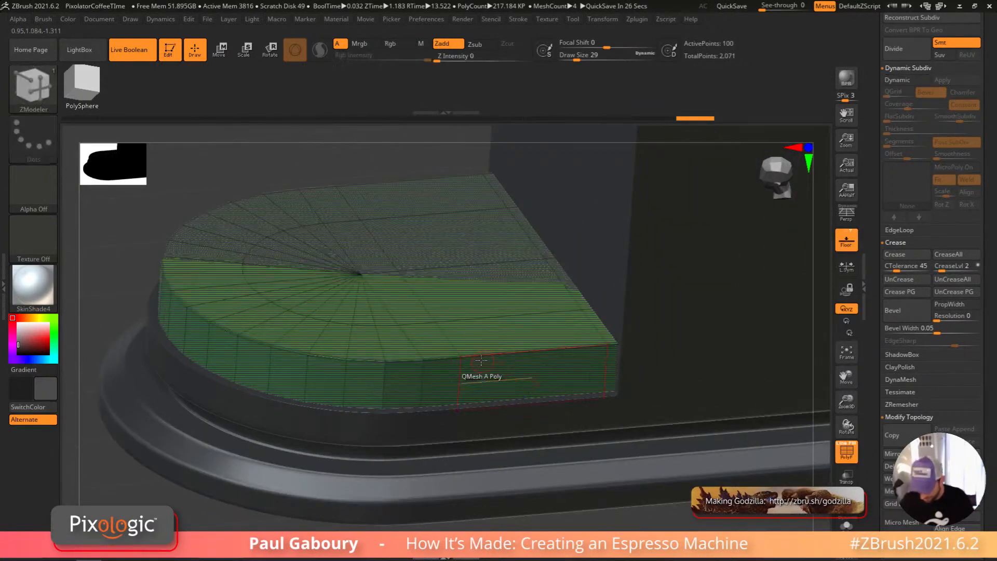
{"action": "left_click", "coordinate": [455, 347]}
{"action": "left_click", "coordinate": [462, 366]}
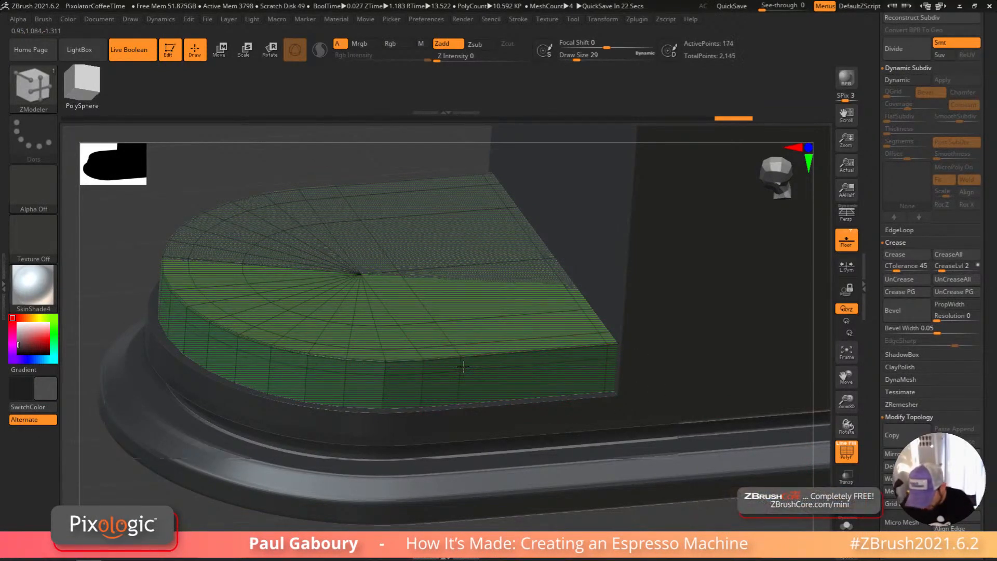
{"action": "key", "text": "ctrl+z"}
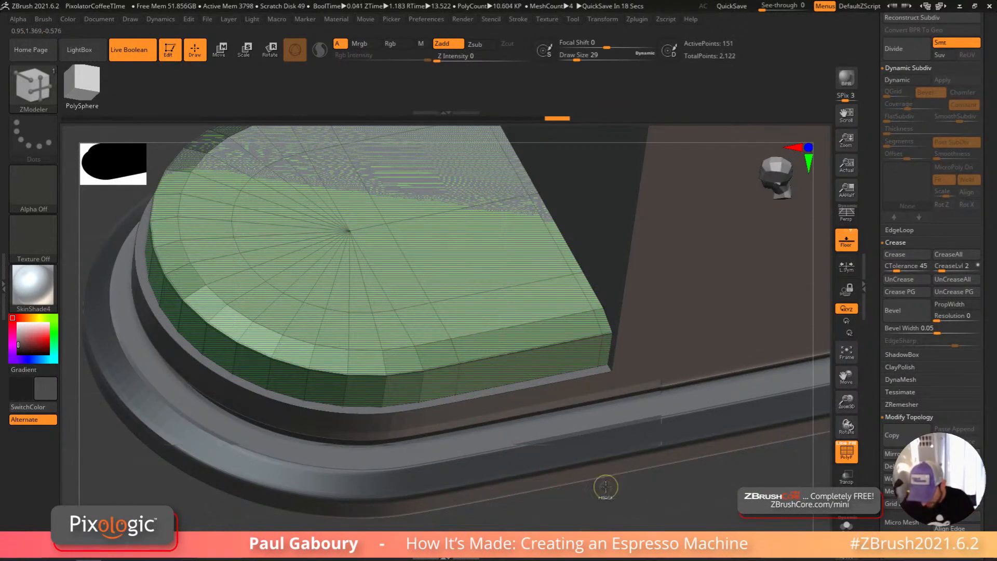
Step: Preview the shelf with dynamic subdivision, set the edge action to Crease EdgeLoop Complete, and crease the loop around its upper rim
{"action": "right_click_drag", "start_coordinate": [606, 487], "coordinate": [549, 483], "text": "ctrl"}
{"action": "key", "text": "shift+f"}
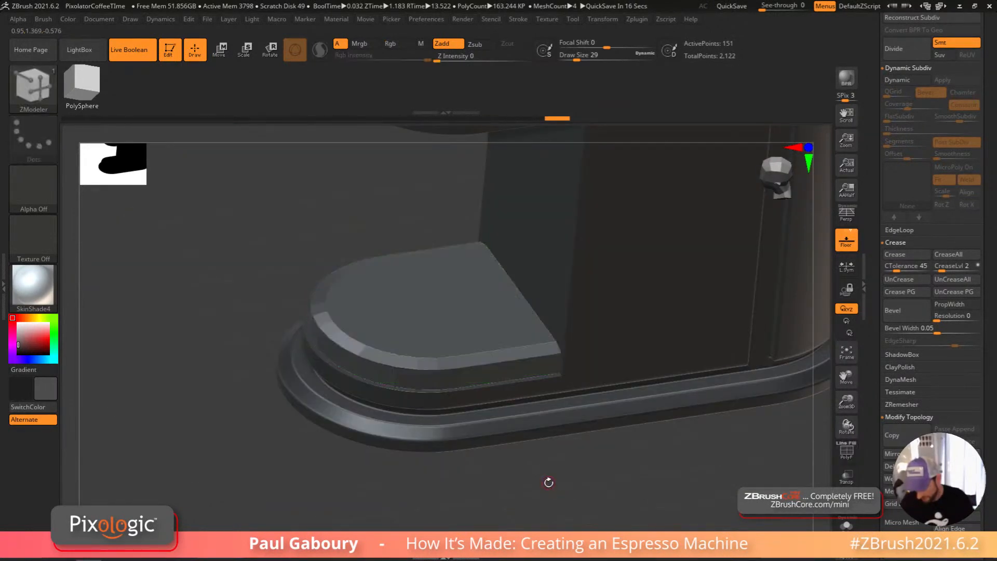
{"action": "key", "text": "d"}
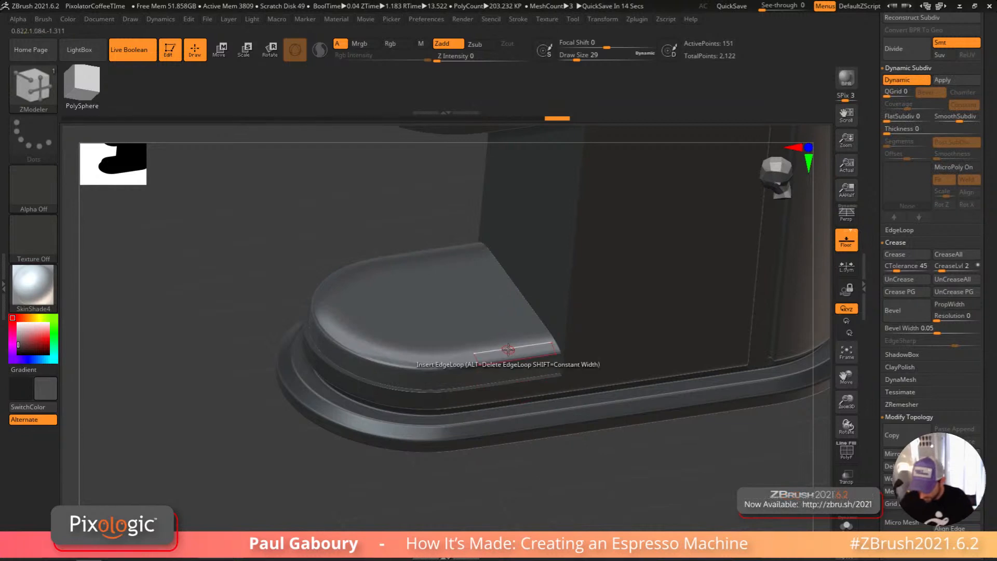
{"action": "key", "text": "space"}
{"action": "left_click", "coordinate": [420, 307]}
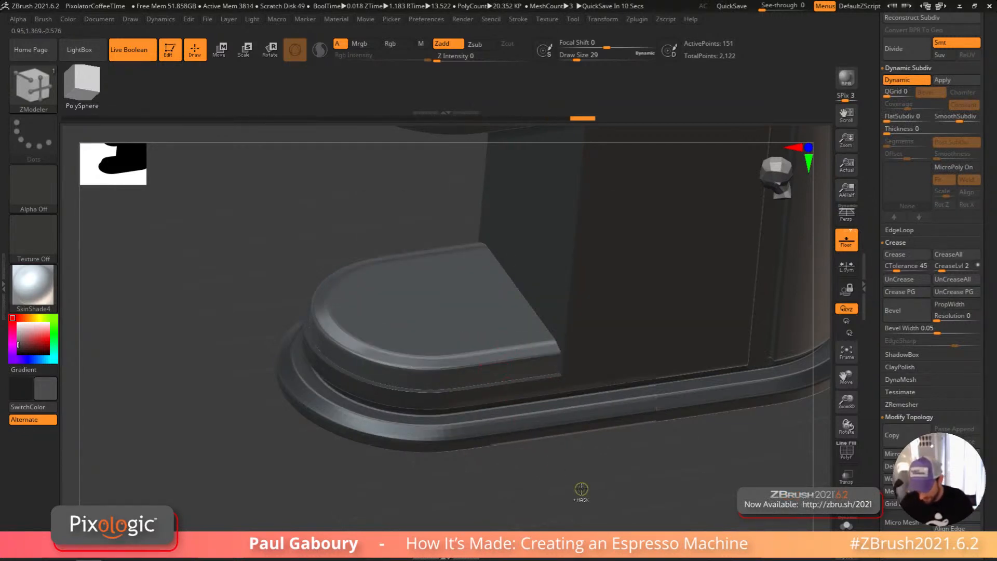
{"action": "left_click_drag", "start_coordinate": [581, 488], "coordinate": [574, 453], "text": "shift"}
Step: Duplicate the Lower Shelf subtool and rename the copy Upper Portion for Spout
{"action": "mouse_move", "coordinate": [878, 313]}
{"action": "left_mouse_down"}
{"action": "mouse_move", "coordinate": [877, 421]}
{"action": "mouse_move", "coordinate": [878, 386]}
{"action": "left_mouse_up"}
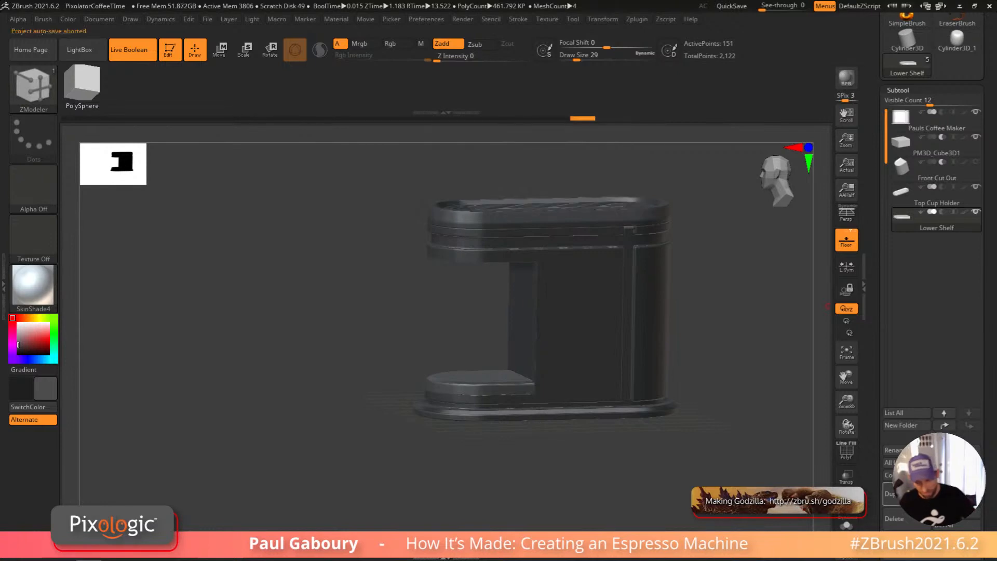
{"action": "left_click", "coordinate": [906, 494]}
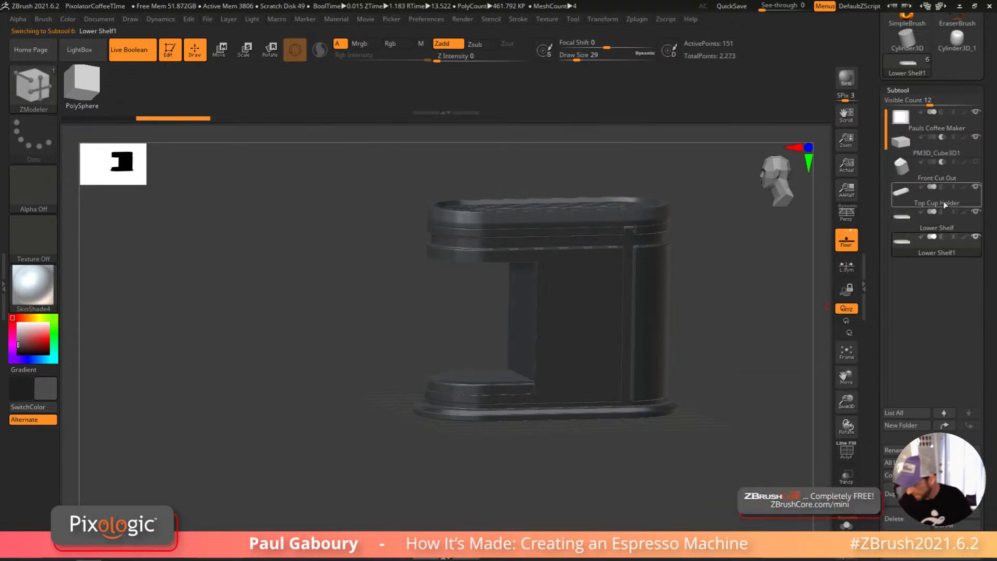
{"action": "left_click", "coordinate": [893, 449]}
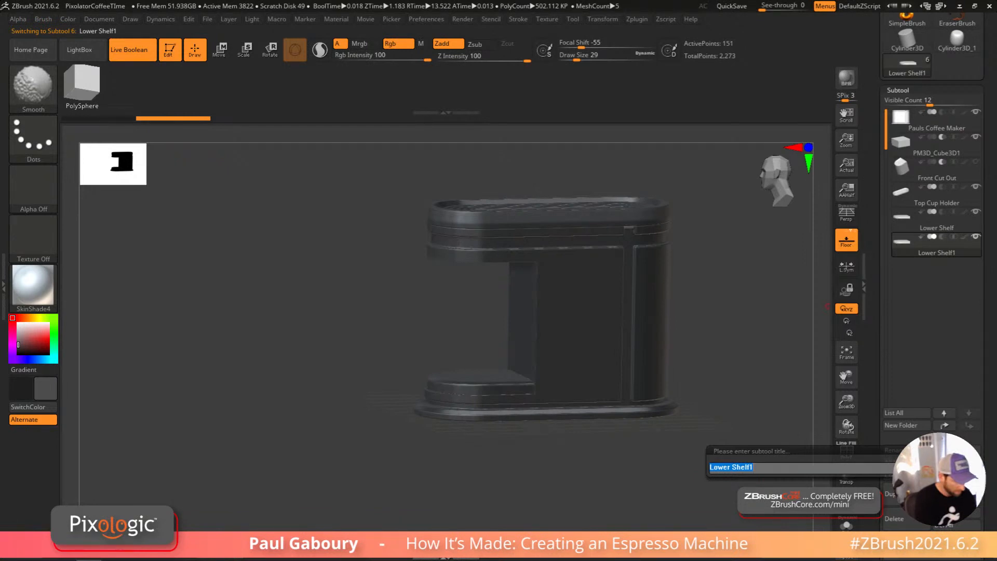
{"action": "type", "text": "Upper P"}
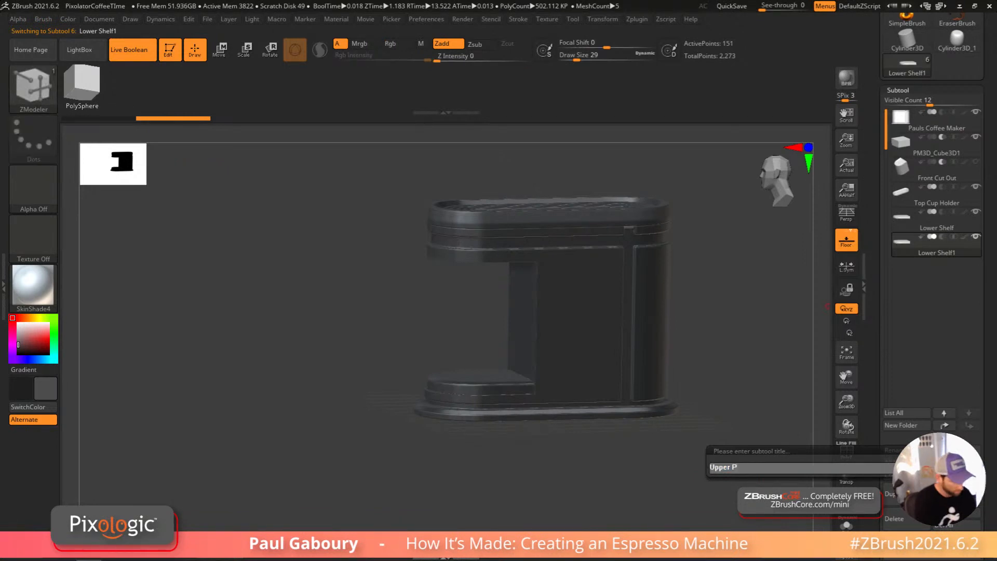
{"action": "type", "text": "ortion for"}
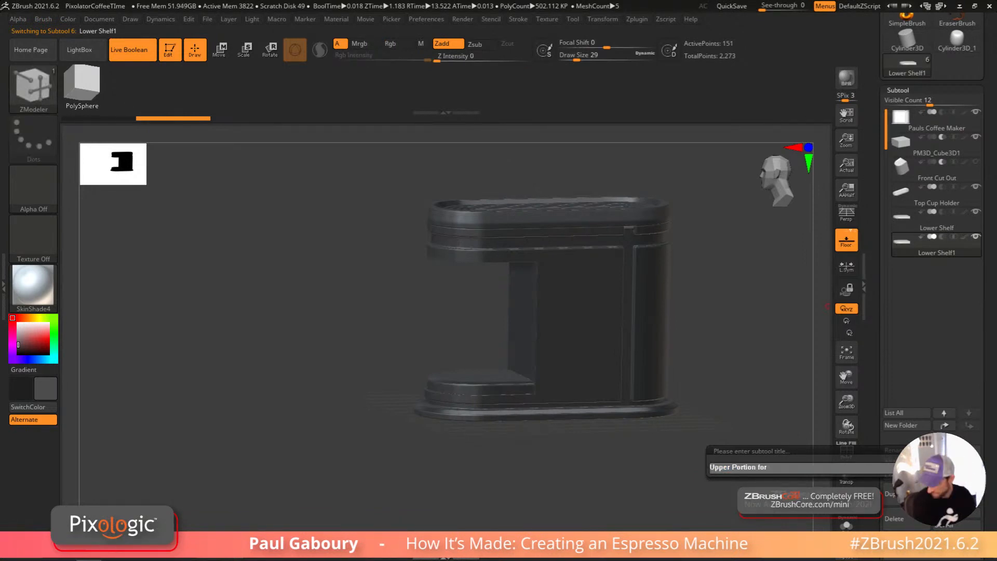
{"action": "type", "text": " Spou"}
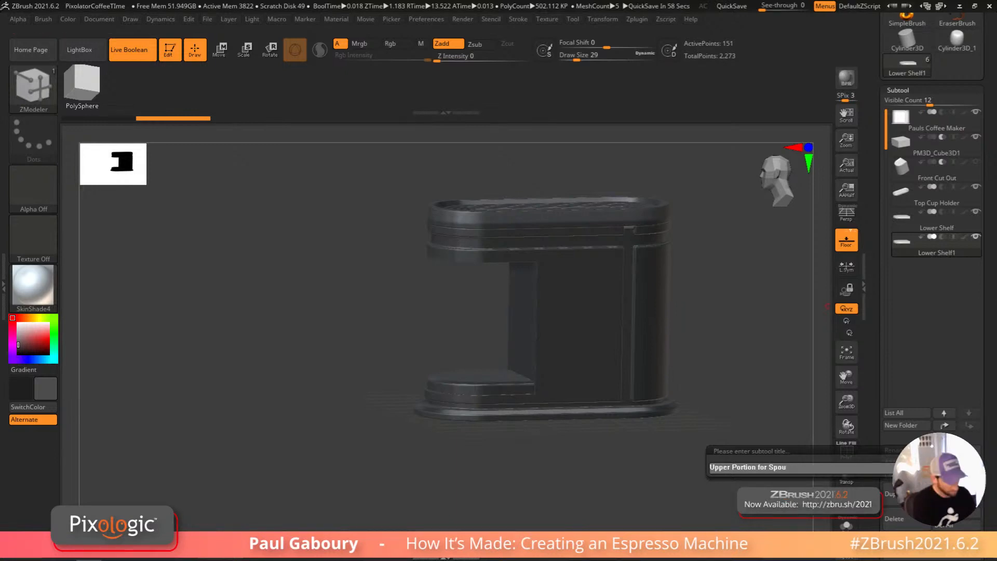
{"action": "type", "text": "t"}
{"action": "key", "text": "Return"}
Step: Flip the Upper Portion for Spout upside down and raise it to the ceiling of the machine's front opening
{"action": "key", "text": "w"}
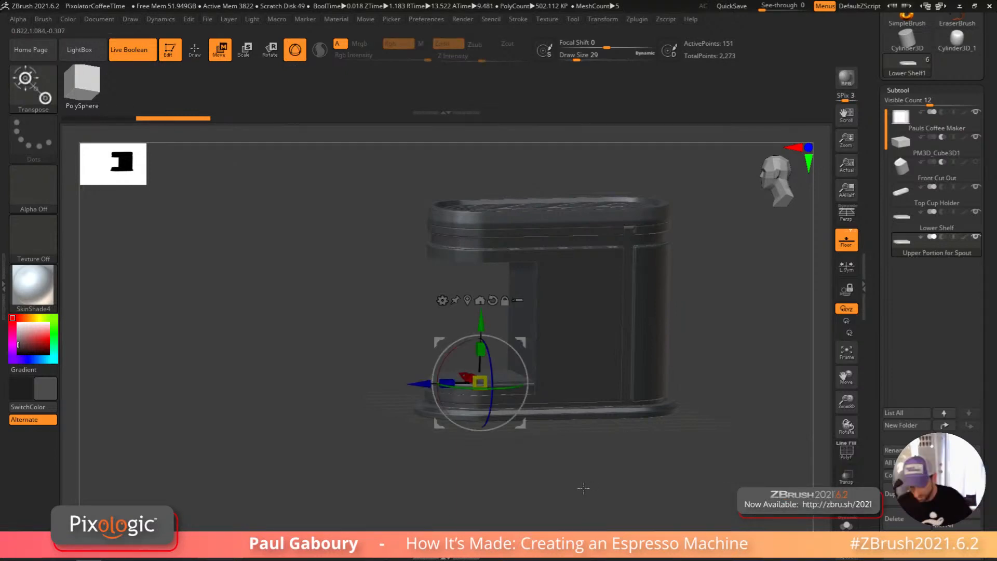
{"action": "left_click_drag", "start_coordinate": [583, 488], "coordinate": [581, 482], "text": "shift"}
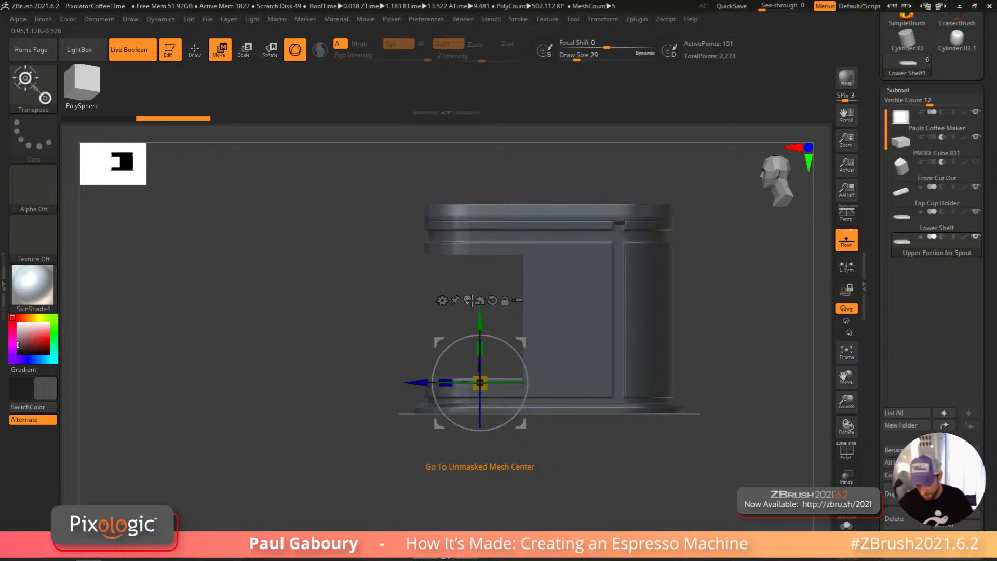
{"action": "right_click_drag", "start_coordinate": [472, 300], "coordinate": [434, 268]}
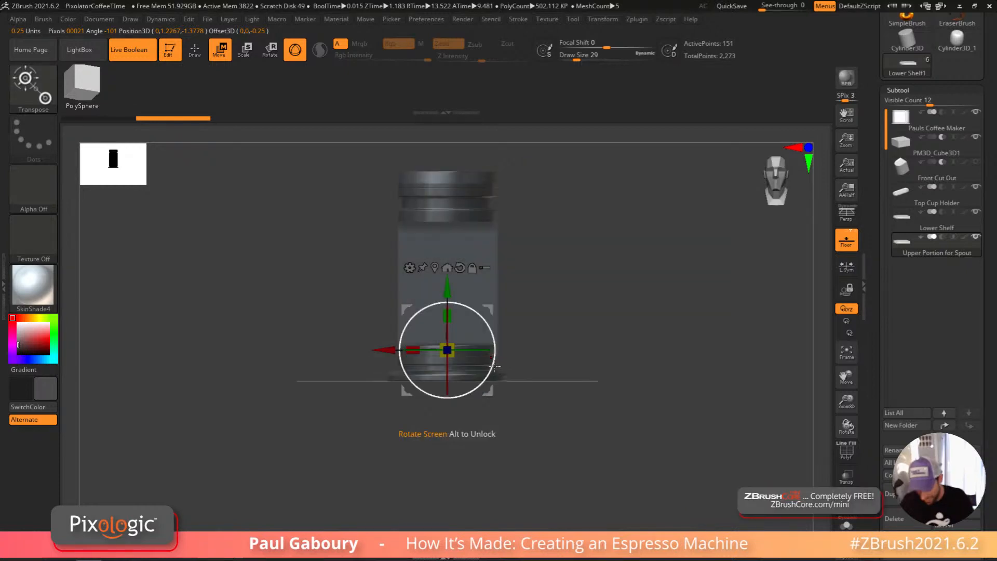
{"action": "left_click_drag", "start_coordinate": [493, 366], "coordinate": [386, 325], "text": "shift"}
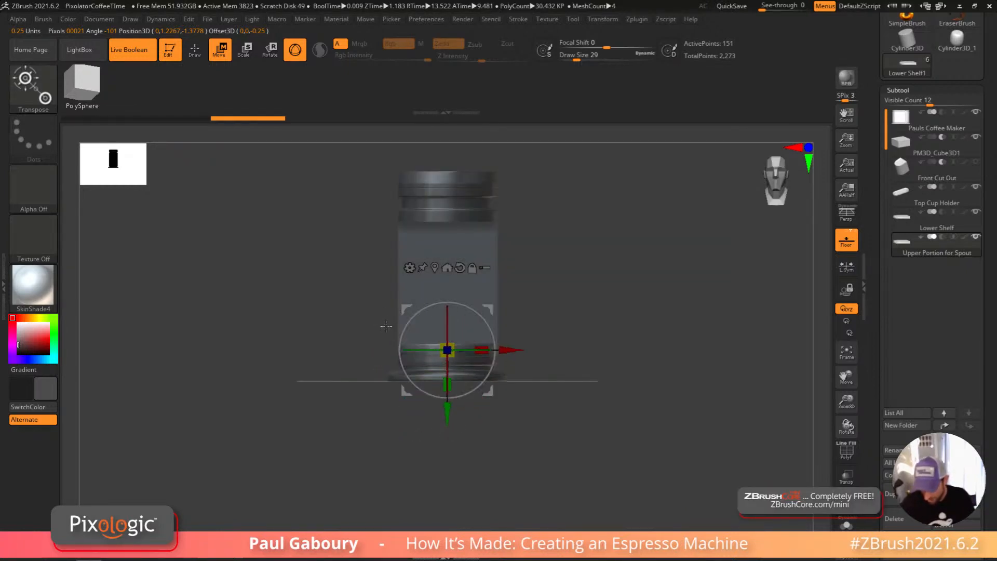
{"action": "left_click_drag", "start_coordinate": [554, 456], "coordinate": [549, 501]}
{"action": "left_click_drag", "start_coordinate": [549, 501], "coordinate": [524, 485]}
{"action": "left_click_drag", "start_coordinate": [468, 471], "coordinate": [472, 350]}
{"action": "left_click_drag", "start_coordinate": [488, 358], "coordinate": [451, 428], "text": "shift"}
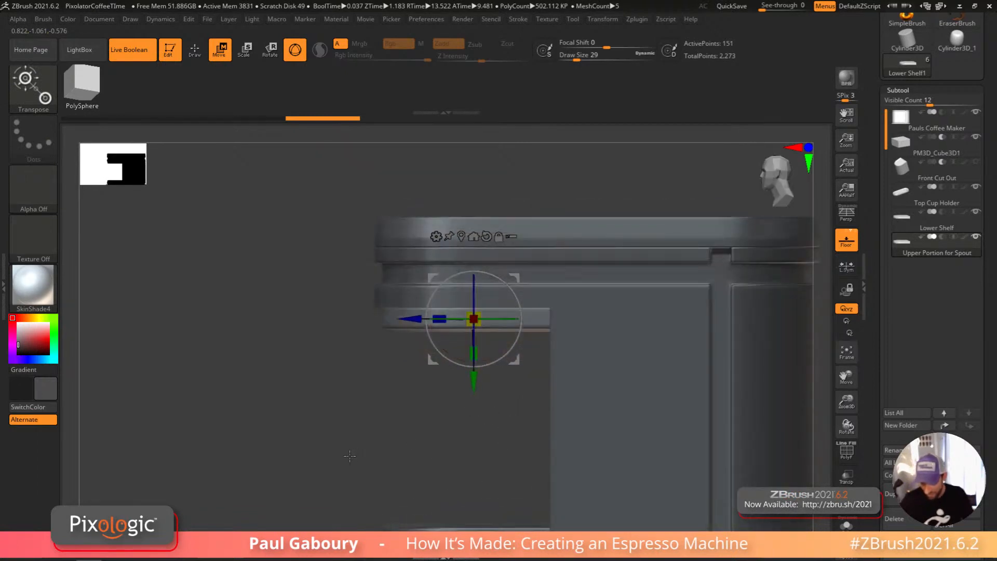
Step: Adjust the vertical fit of the Upper Portion for Spout beneath the machine's head and reactivate the ZModeler brush
{"action": "left_click_drag", "start_coordinate": [474, 386], "coordinate": [478, 400]}
{"action": "key", "text": "ctrl"}
{"action": "left_click_drag", "start_coordinate": [500, 459], "coordinate": [496, 450], "text": "ctrl"}
{"action": "key", "text": "ctrl+z"}
{"action": "left_click_drag", "start_coordinate": [482, 337], "coordinate": [473, 330]}
{"action": "mouse_move", "coordinate": [727, 197]}
{"action": "left_mouse_down"}
{"action": "mouse_move", "coordinate": [734, 325]}
{"action": "mouse_move", "coordinate": [699, 418]}
{"action": "mouse_move", "coordinate": [680, 347]}
{"action": "mouse_move", "coordinate": [704, 374]}
{"action": "mouse_move", "coordinate": [685, 429]}
{"action": "mouse_move", "coordinate": [689, 394]}
{"action": "left_mouse_up"}
{"action": "key", "text": "b"}
{"action": "key", "text": "z"}
{"action": "key", "text": "m"}
{"action": "key", "text": "q"}
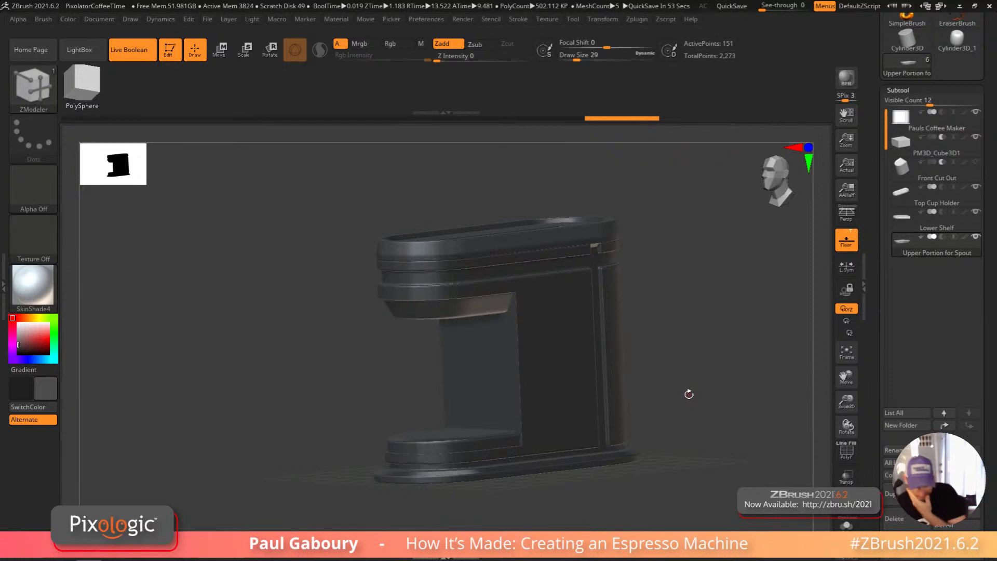
Step: Load the finished PM3D_Cylinder3D_4 espresso machine and examine its spout mount, underside and ribbed cup shelf from several angles
{"action": "left_click_drag", "start_coordinate": [874, 228], "coordinate": [879, 297]}
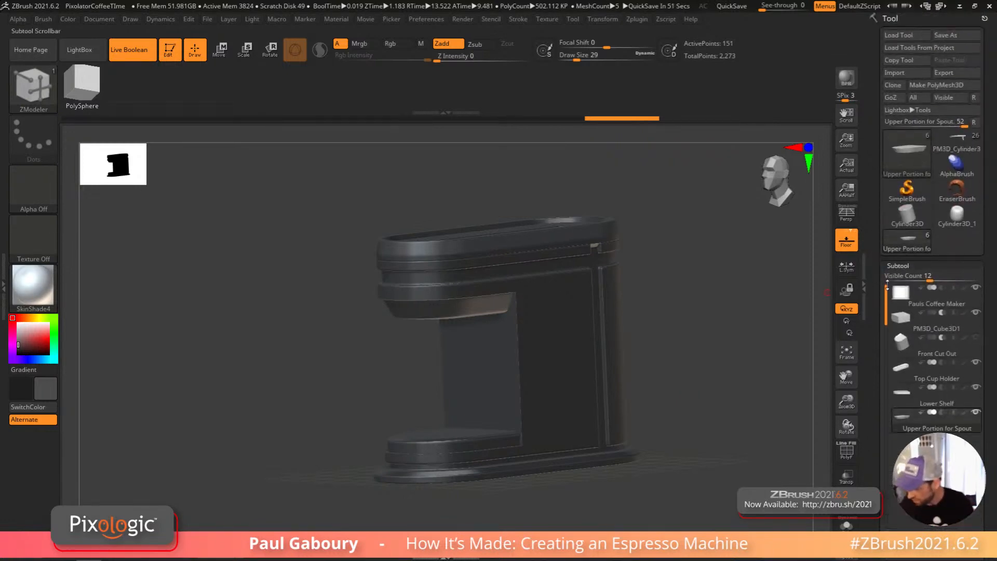
{"action": "left_click", "coordinate": [954, 145]}
{"action": "left_click_drag", "start_coordinate": [639, 461], "coordinate": [442, 403]}
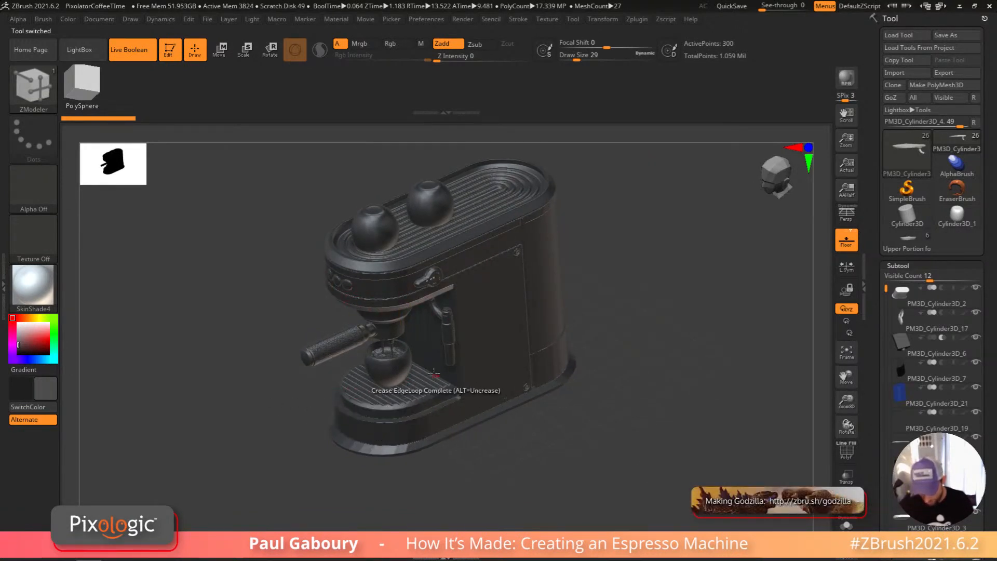
{"action": "left_click_drag", "start_coordinate": [493, 483], "coordinate": [431, 316]}
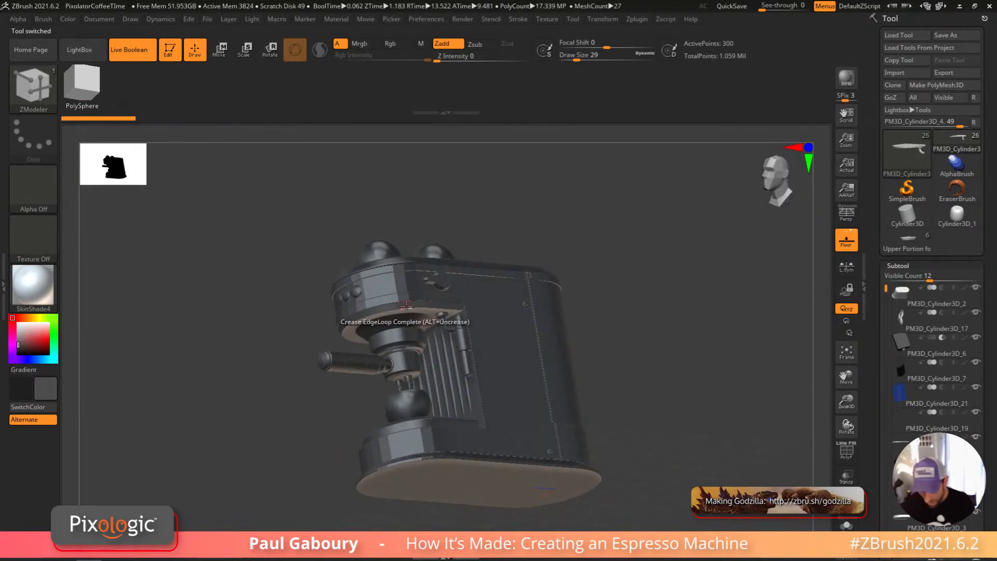
{"action": "left_click_drag", "start_coordinate": [402, 305], "coordinate": [471, 404]}
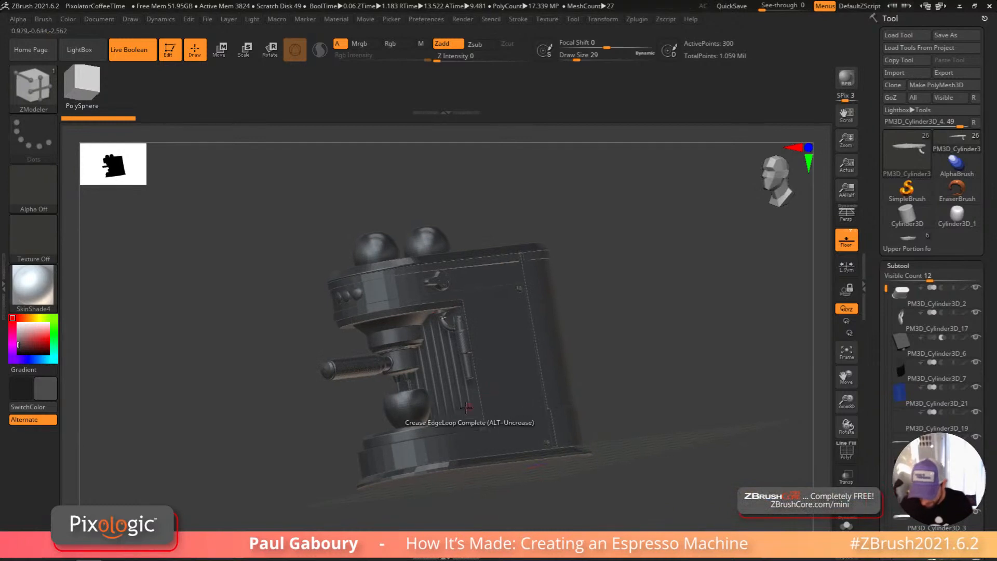
{"action": "scroll", "coordinate": [445, 371], "scroll_direction": "up", "scroll_amount": 6}
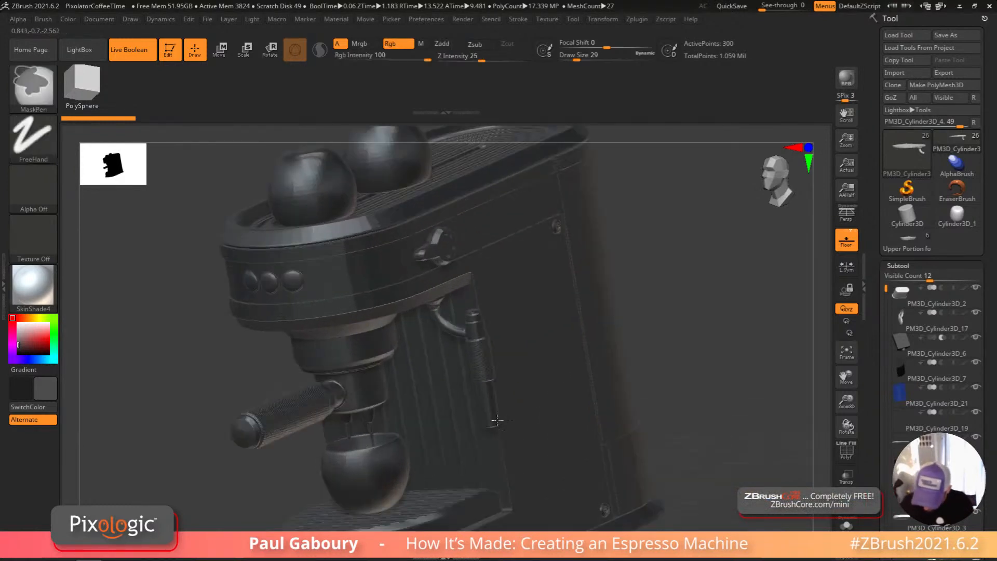
{"action": "left_click_drag", "start_coordinate": [453, 444], "coordinate": [521, 306]}
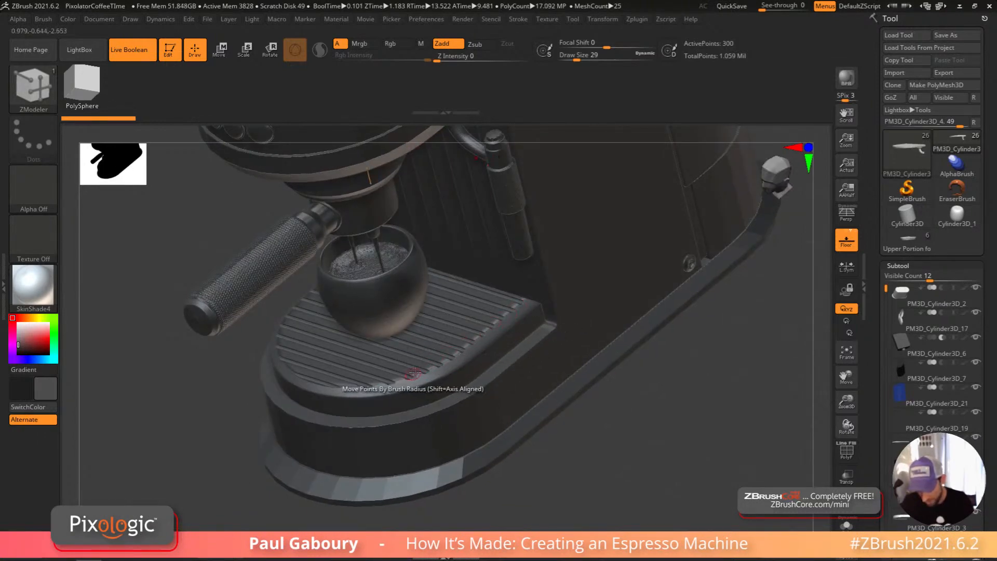
{"action": "mouse_move", "coordinate": [496, 314]}
{"action": "right_mouse_down", "text": "ctrl"}
{"action": "mouse_move", "coordinate": [557, 363]}
{"action": "mouse_move", "coordinate": [507, 352]}
{"action": "mouse_move", "coordinate": [485, 379]}
{"action": "mouse_move", "coordinate": [422, 349]}
{"action": "right_mouse_up", "text": "ctrl"}
{"action": "mouse_move", "coordinate": [597, 354]}
{"action": "right_mouse_down", "text": "alt"}
{"action": "mouse_move", "coordinate": [563, 434]}
{"action": "mouse_move", "coordinate": [565, 372]}
{"action": "right_mouse_up", "text": "alt"}
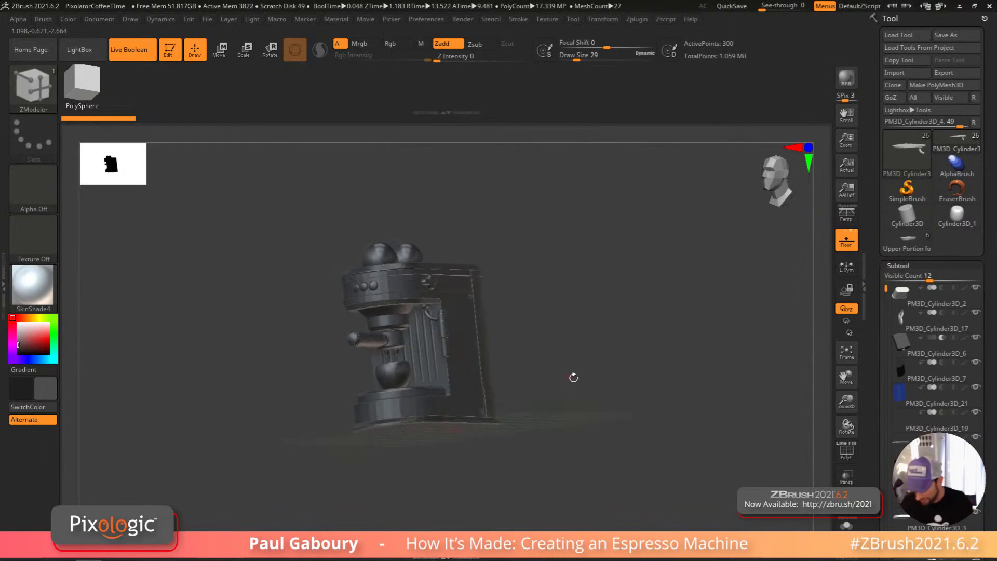
Step: Return to the Upper Portion for Spout tool of the model in progress and quick-save the project
{"action": "left_click", "coordinate": [912, 244]}
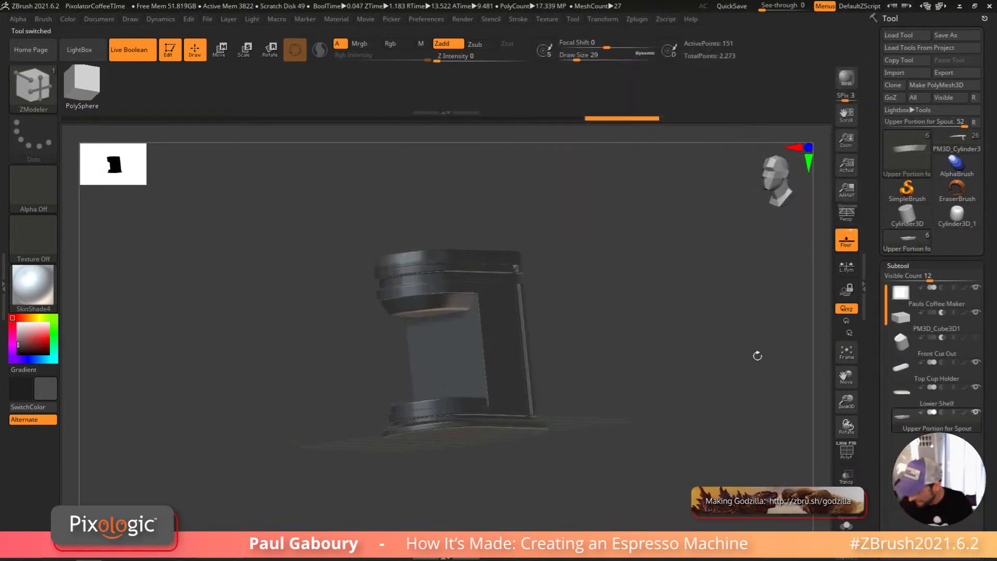
{"action": "right_click_drag", "start_coordinate": [629, 424], "coordinate": [624, 430]}
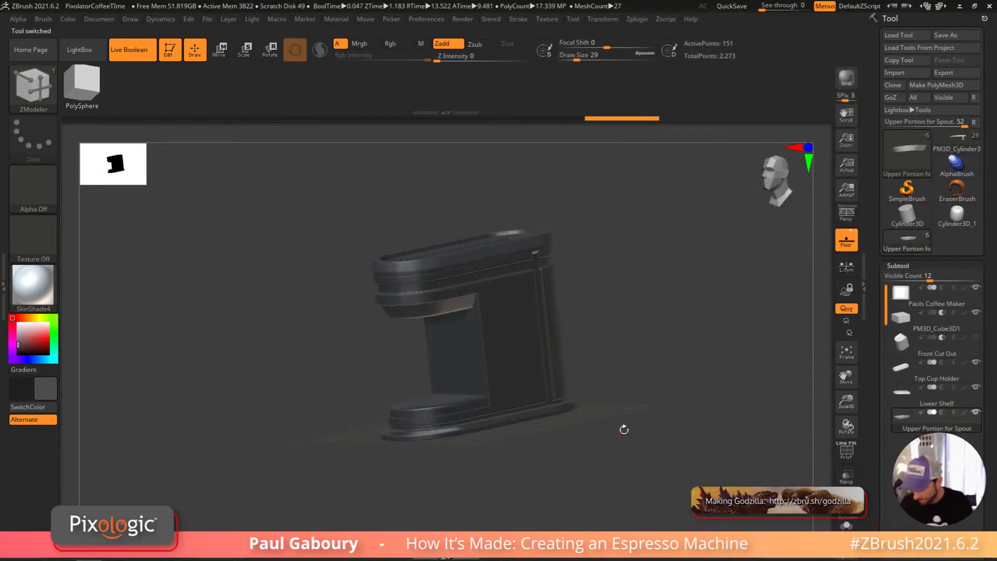
{"action": "left_click", "coordinate": [733, 7]}
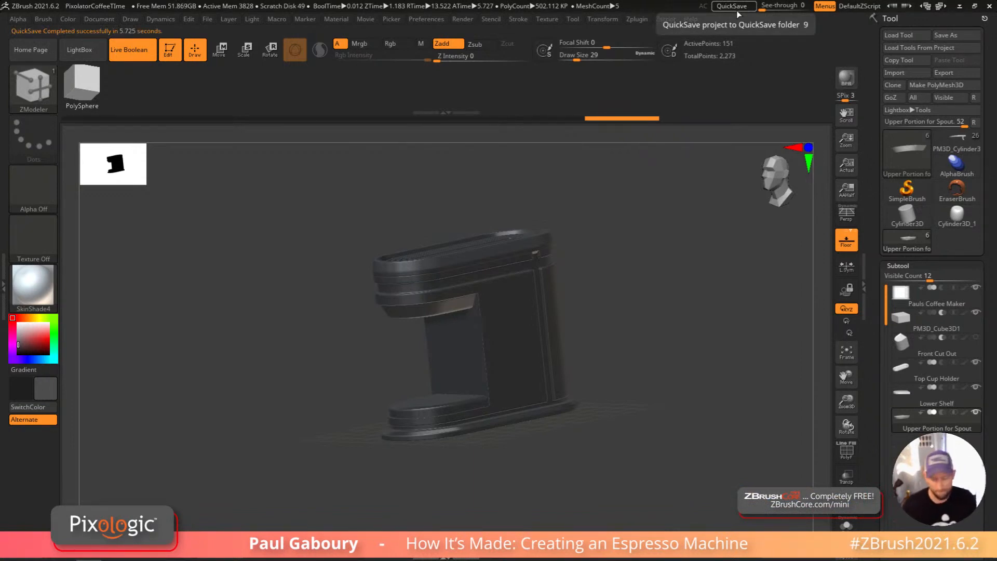
Step: Move the Lower Shelf subtool below Upper Portion for Spout in the subtool order
{"action": "mouse_move", "coordinate": [626, 429]}
{"action": "left_mouse_down"}
{"action": "mouse_move", "coordinate": [633, 417]}
{"action": "mouse_move", "coordinate": [632, 426]}
{"action": "mouse_move", "coordinate": [622, 418]}
{"action": "left_mouse_up"}
{"action": "right_click_drag", "start_coordinate": [622, 418], "coordinate": [523, 414], "text": "ctrl"}
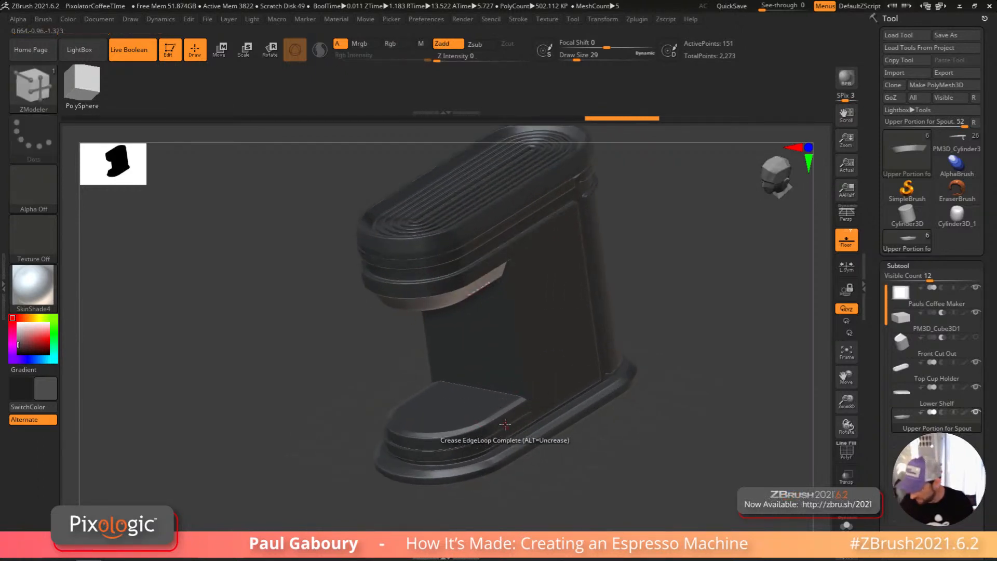
{"action": "left_click_drag", "start_coordinate": [626, 418], "coordinate": [649, 416]}
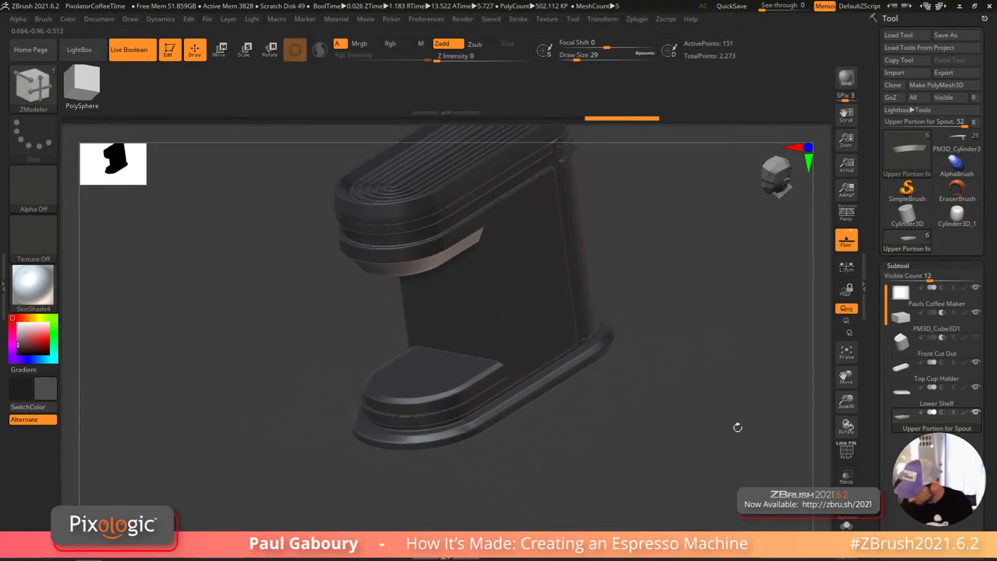
{"action": "key", "text": "Up"}
{"action": "left_click_drag", "start_coordinate": [910, 399], "coordinate": [909, 426]}
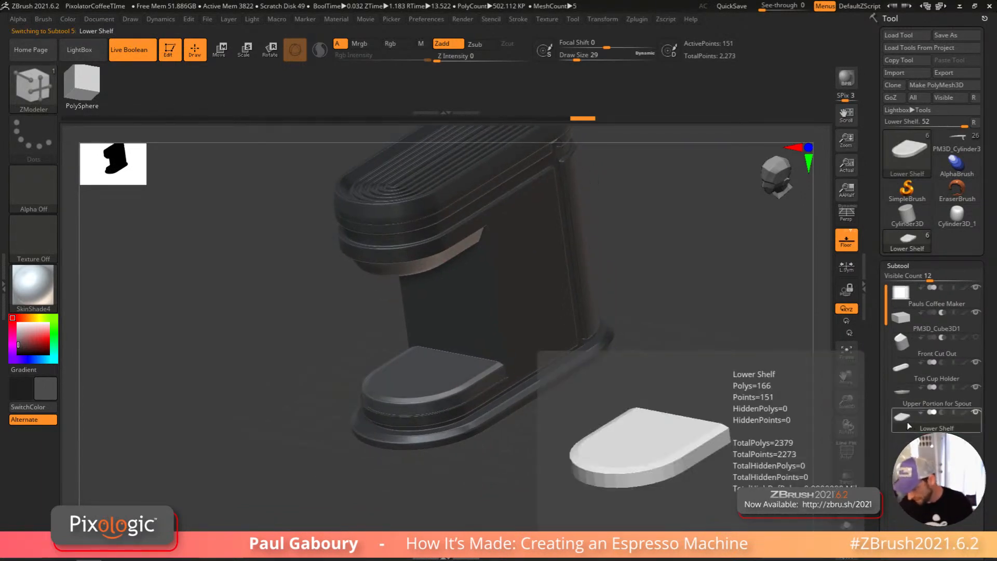
Step: Append a Cube3D primitive as a new subtool after Lower Shelf
{"action": "scroll", "coordinate": [988, 457], "scroll_direction": "down", "scroll_amount": 5}
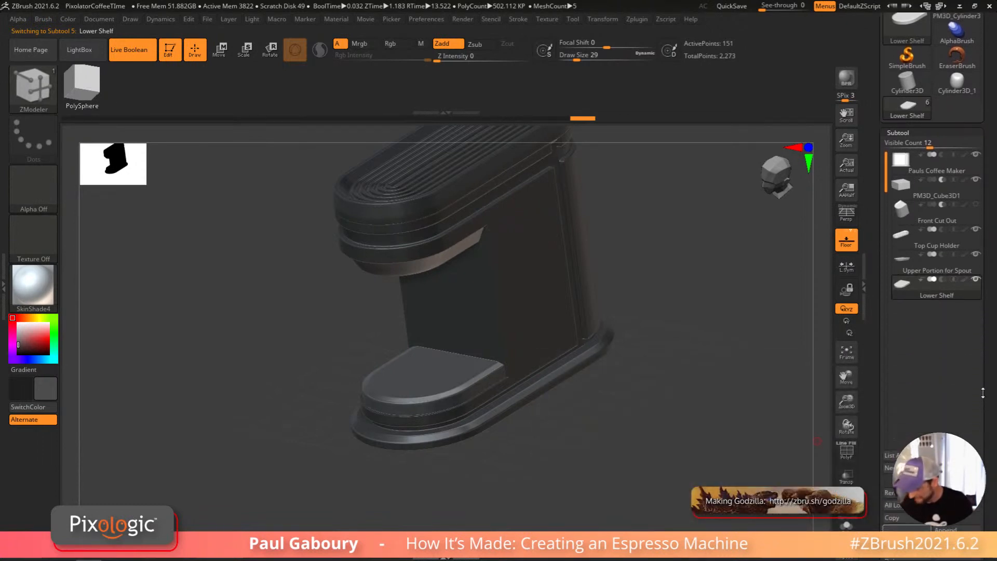
{"action": "scroll", "coordinate": [994, 445], "scroll_direction": "down", "scroll_amount": 2}
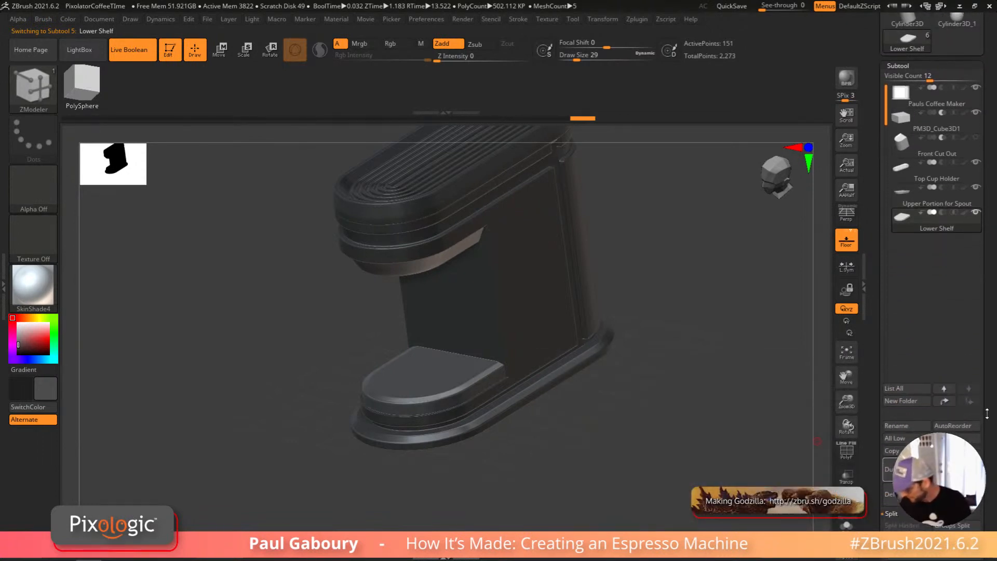
{"action": "left_click", "coordinate": [955, 464]}
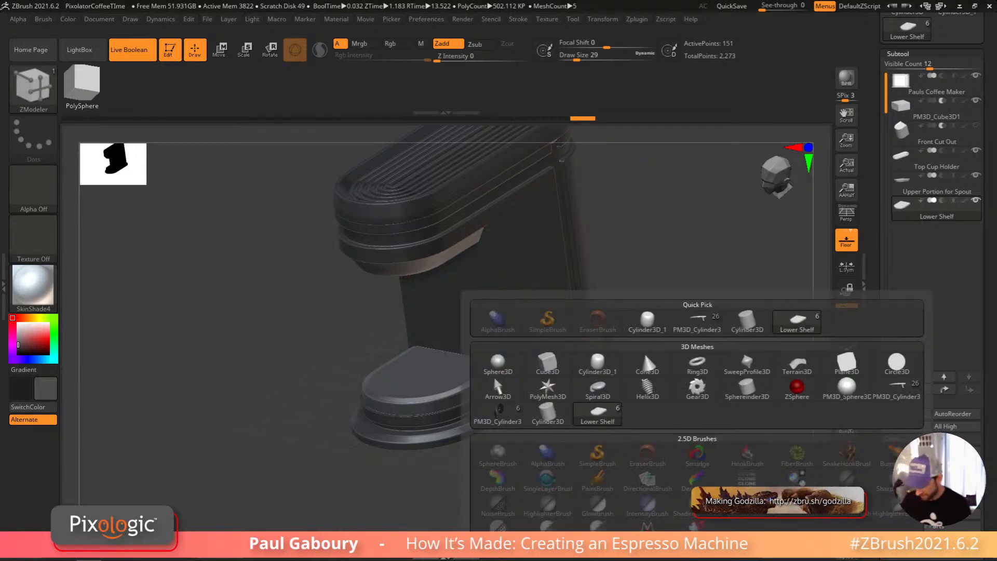
{"action": "left_click", "coordinate": [592, 410]}
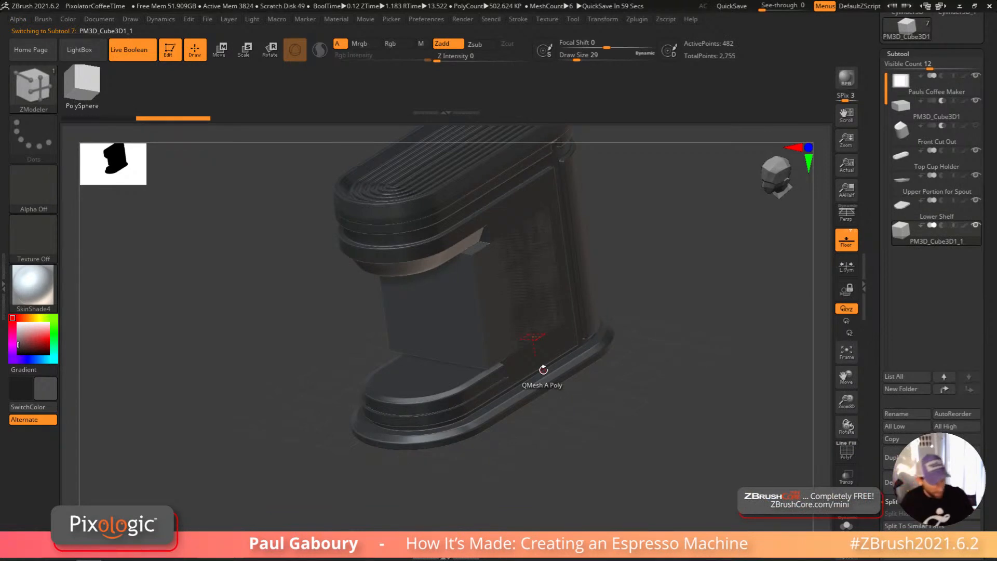
Step: Rename the newly appended cube subtool as Lower Shelf Subs
{"action": "left_click", "coordinate": [908, 416]}
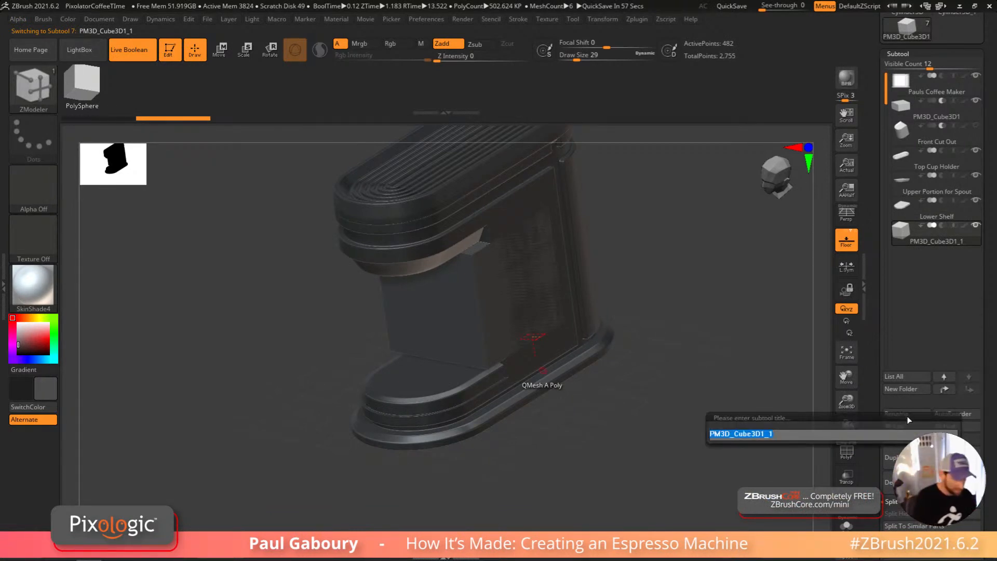
{"action": "type", "text": "Lower"}
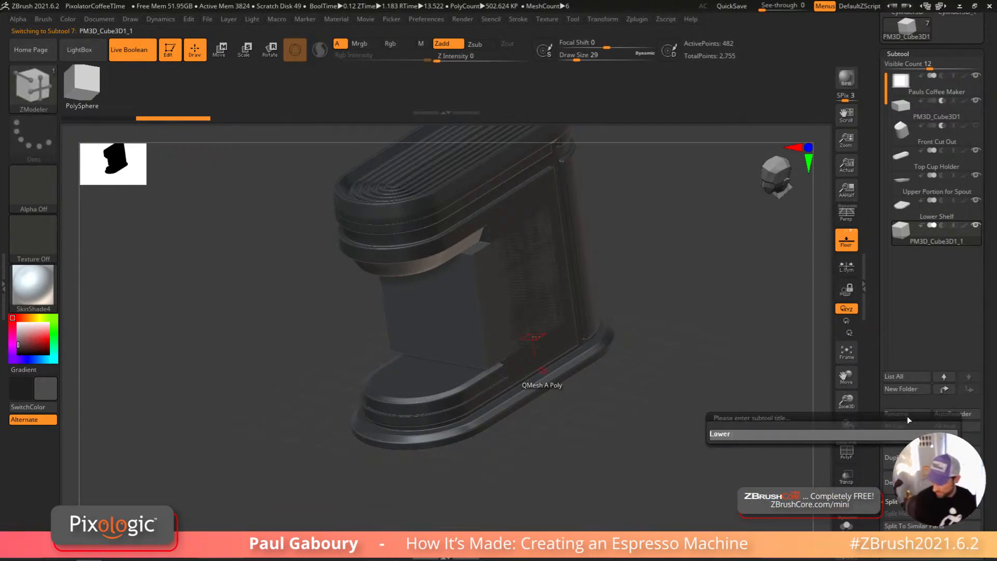
{"action": "type", "text": " Shelf Su"}
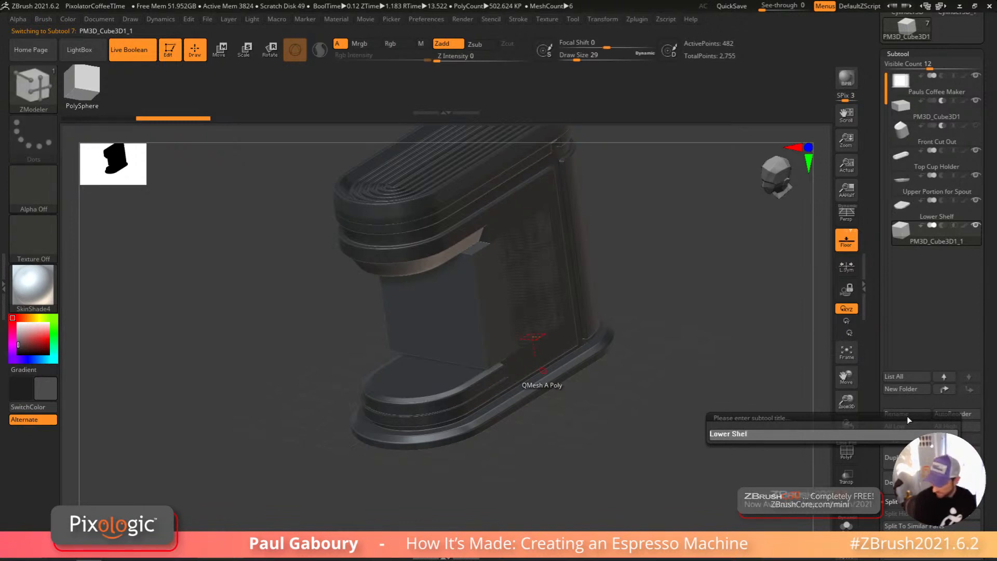
{"action": "type", "text": "bs"}
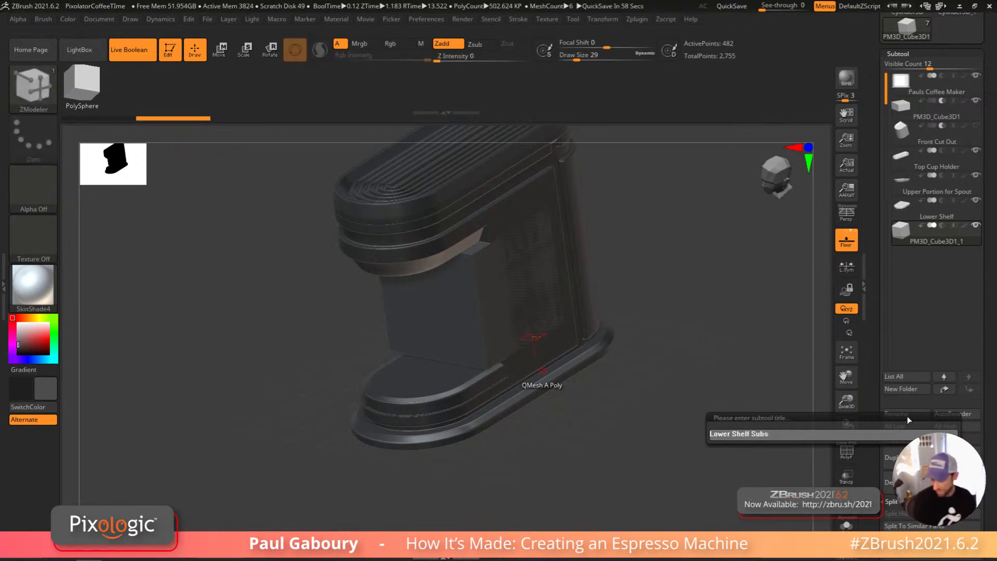
{"action": "key", "text": "Return"}
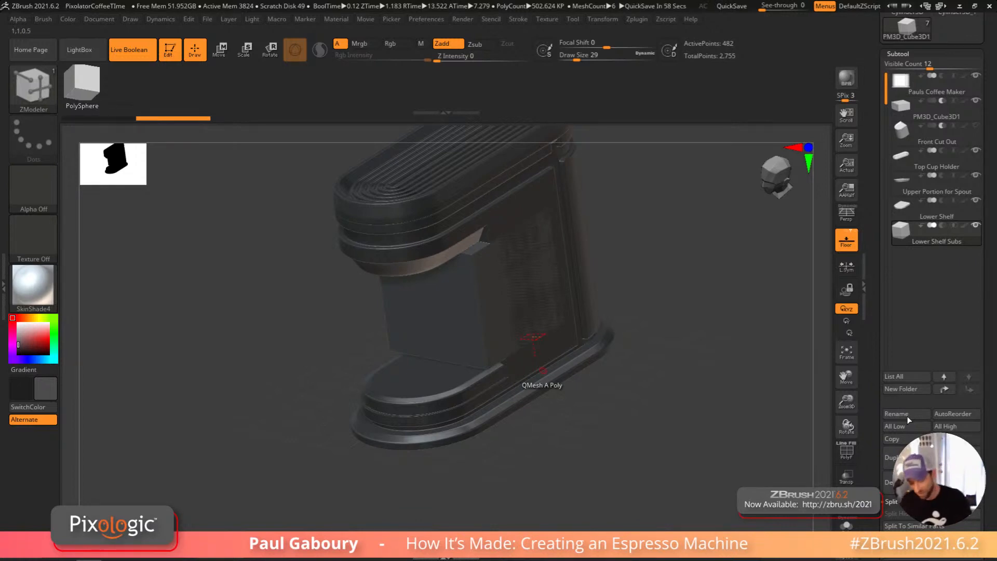
Step: Convert the Lower Shelf Subs cube to a parametric cube and reduce its divisions to the minimum along every axis
{"action": "key", "text": "ctrl"}
{"action": "key", "text": "f"}
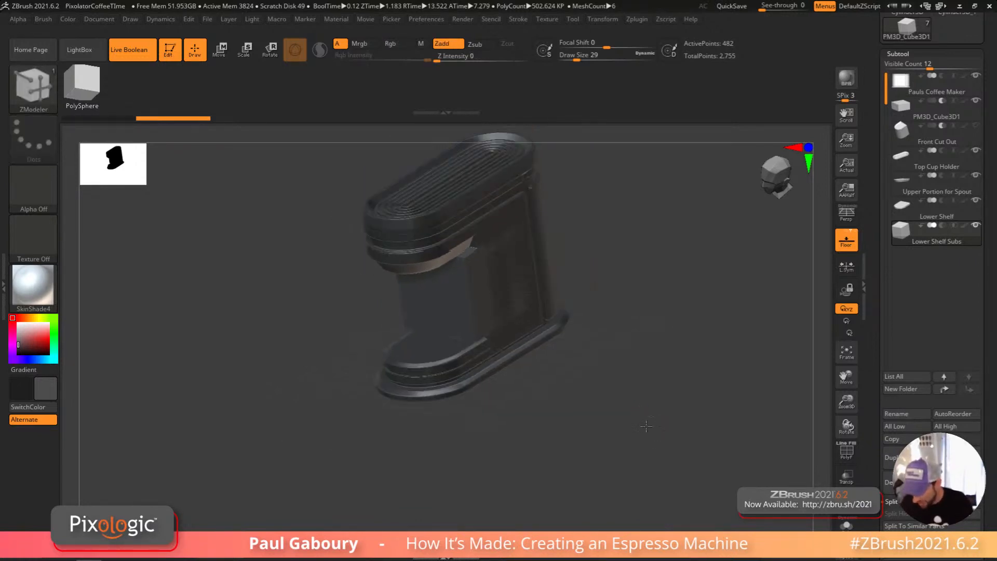
{"action": "key", "text": "w"}
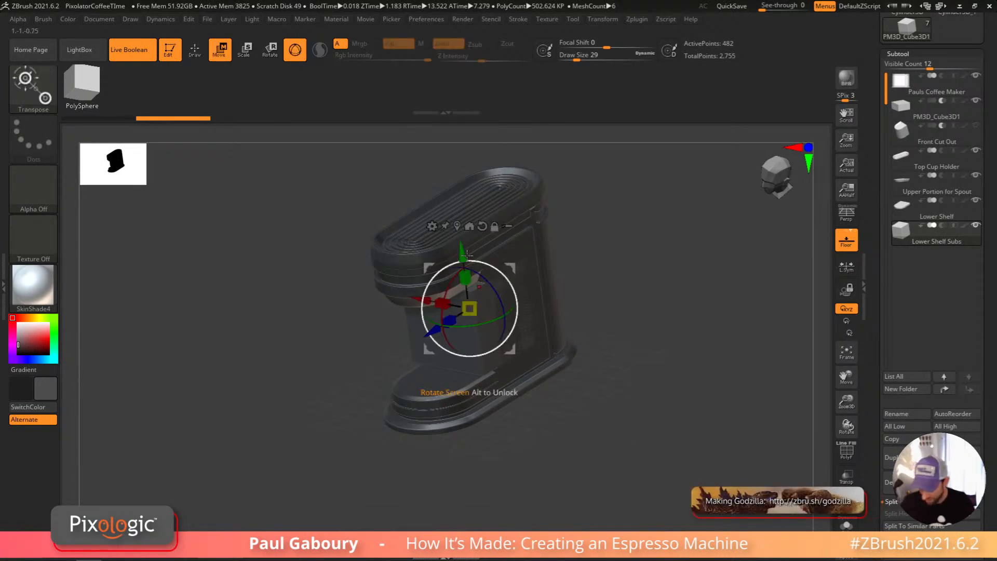
{"action": "left_click", "coordinate": [432, 226]}
{"action": "left_click", "coordinate": [559, 238]}
{"action": "key", "text": "shift+f"}
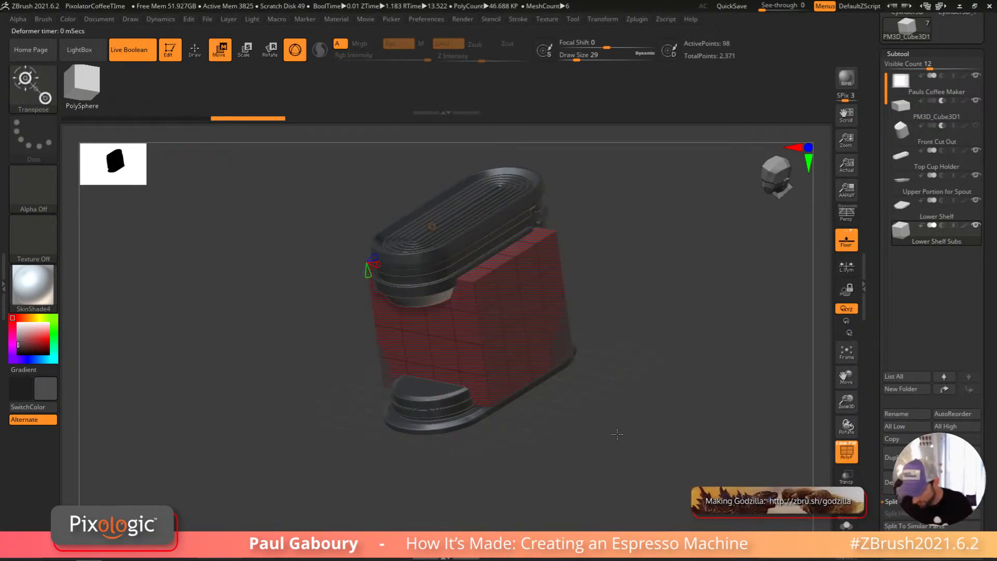
{"action": "mouse_move", "coordinate": [370, 275]}
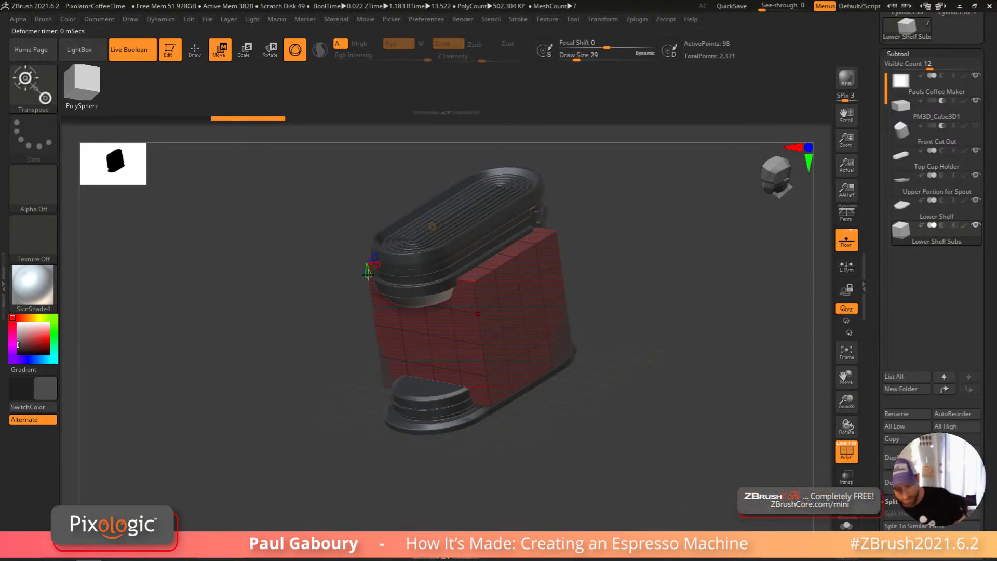
{"action": "left_click_drag", "start_coordinate": [367, 276], "coordinate": [345, 274]}
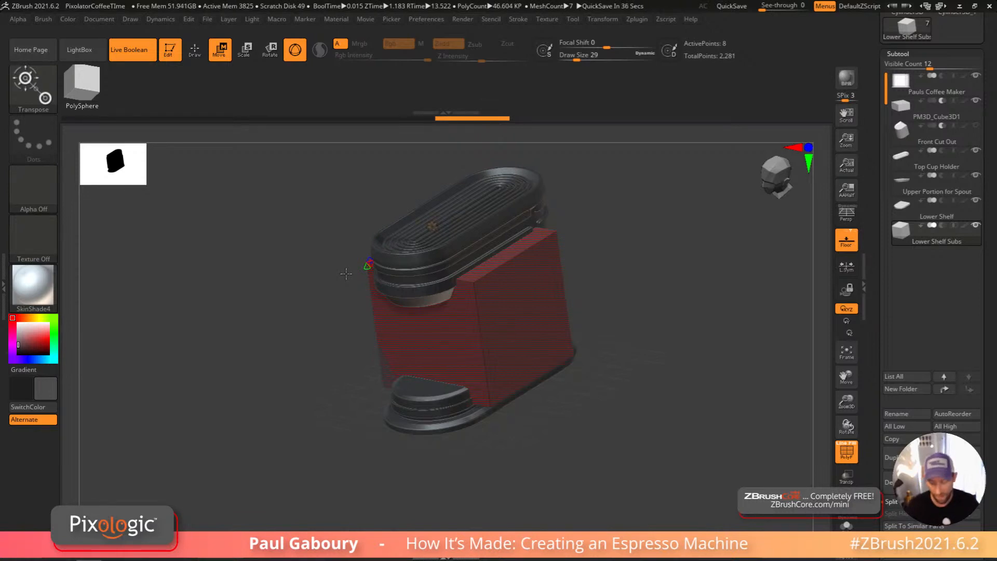
{"action": "left_click_drag", "start_coordinate": [597, 413], "coordinate": [592, 381]}
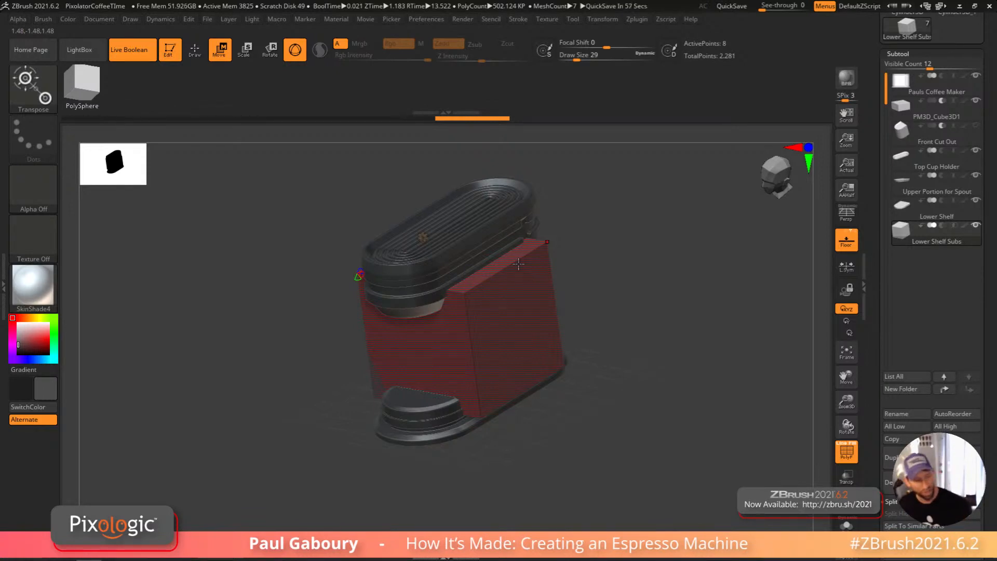
Step: Scale the cube down in height and depth into a narrow crosswise bar and slide it forward towards the cup opening
{"action": "key", "text": "y"}
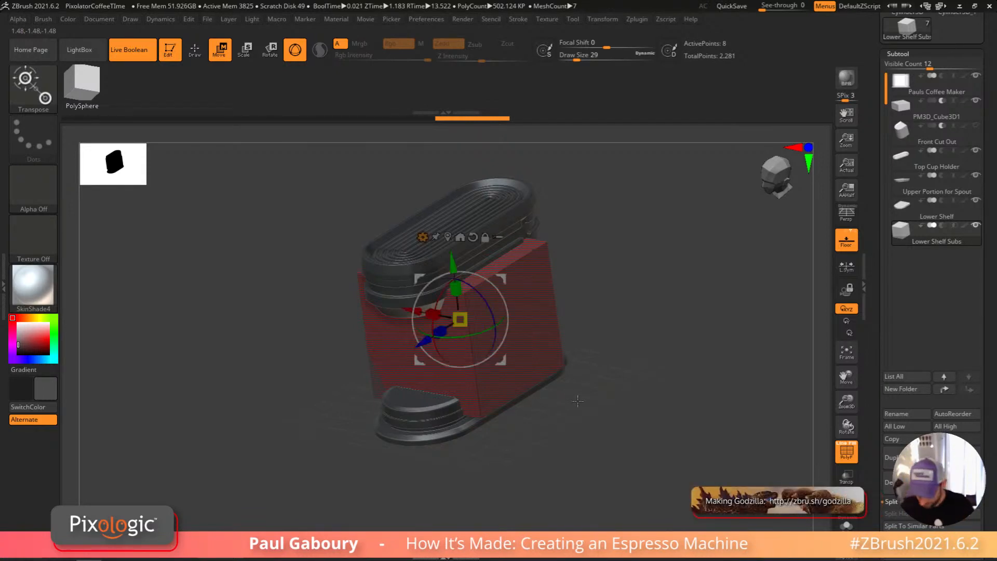
{"action": "left_click_drag", "start_coordinate": [572, 401], "coordinate": [546, 390], "text": "shift"}
{"action": "left_click_drag", "start_coordinate": [460, 285], "coordinate": [522, 343]}
{"action": "right_click_drag", "start_coordinate": [523, 344], "coordinate": [520, 404]}
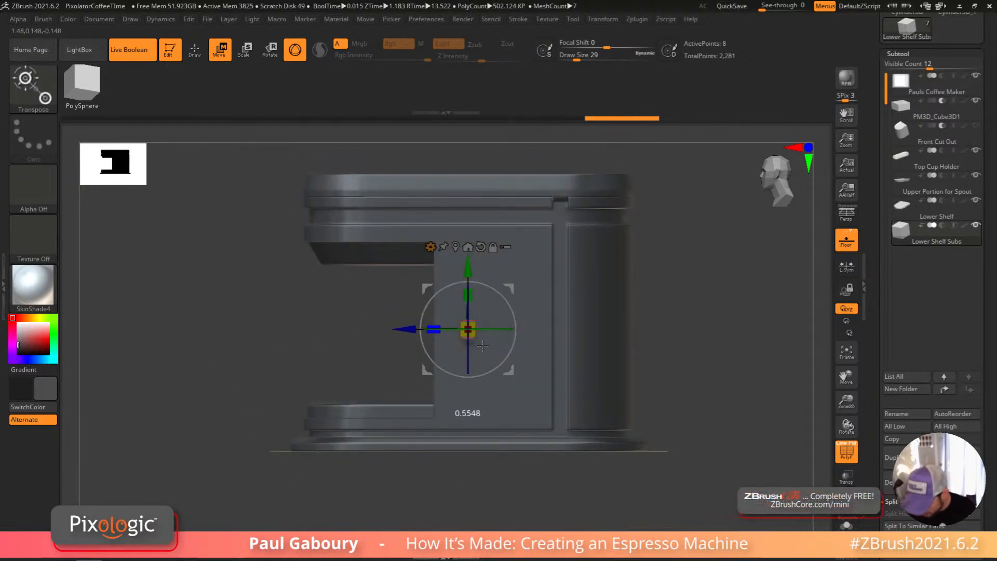
{"action": "left_click_drag", "start_coordinate": [406, 329], "coordinate": [366, 330]}
{"action": "right_click_drag", "start_coordinate": [451, 296], "coordinate": [451, 333], "text": "ctrl"}
{"action": "key", "text": "shift+f"}
Step: Lower the bar onto the rear of the lower shelf's top surface and thin it further
{"action": "left_click_drag", "start_coordinate": [426, 267], "coordinate": [426, 354]}
{"action": "right_click_drag", "start_coordinate": [439, 433], "coordinate": [483, 402], "text": "alt"}
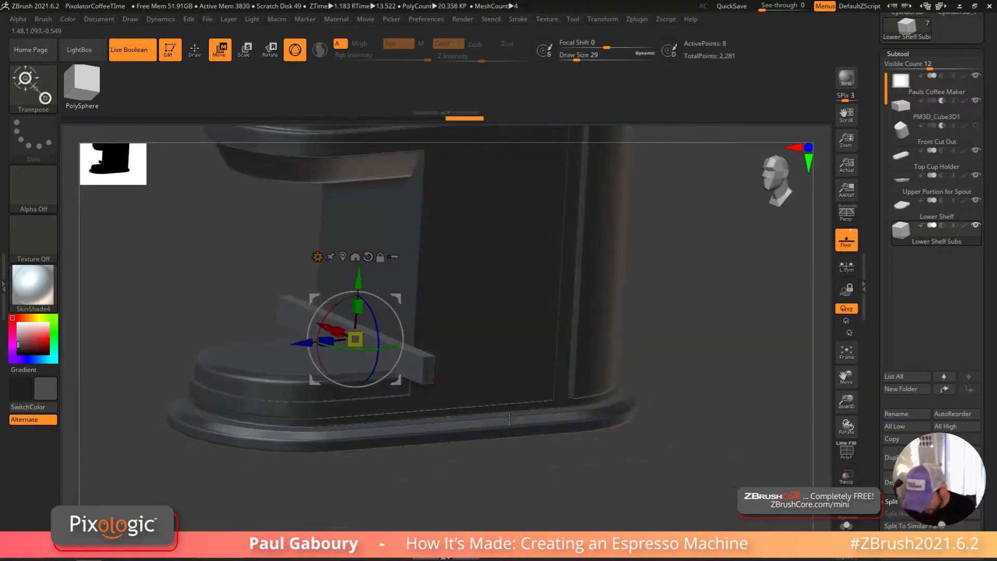
{"action": "left_click_drag", "start_coordinate": [390, 345], "coordinate": [359, 319]}
{"action": "left_click_drag", "start_coordinate": [359, 282], "coordinate": [359, 290]}
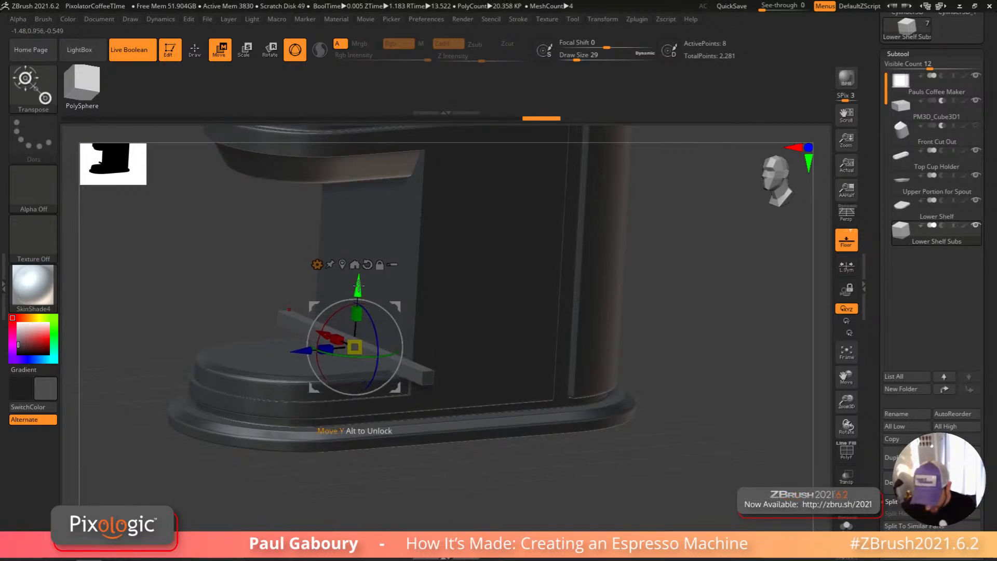
{"action": "right_click_drag", "start_coordinate": [455, 479], "coordinate": [496, 475], "text": "alt"}
Step: Crease all edges of the bar so its dynamic subdivision keeps the square shape
{"action": "key", "text": "q"}
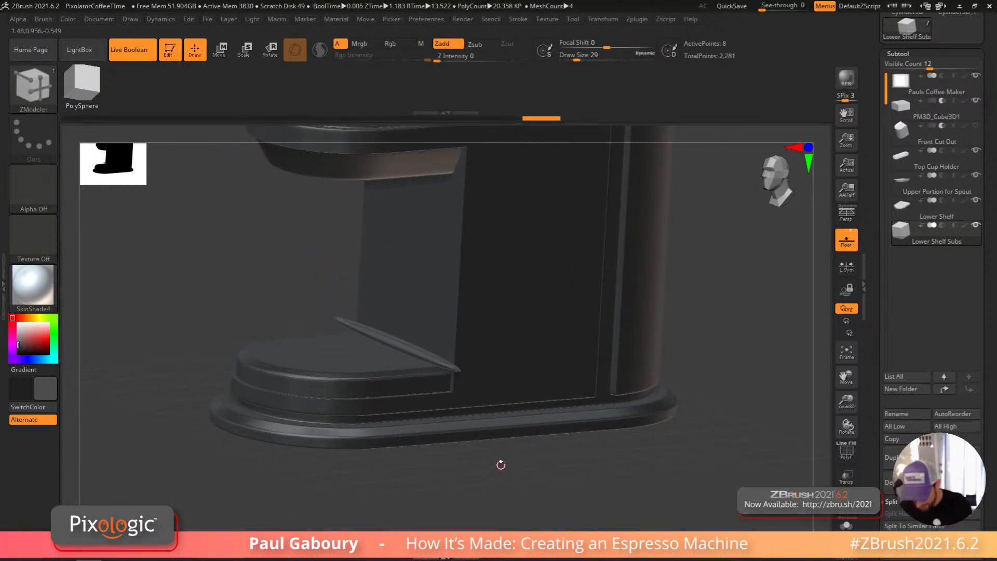
{"action": "key", "text": "shift+f"}
{"action": "mouse_move", "coordinate": [499, 464]}
{"action": "left_mouse_down"}
{"action": "mouse_move", "coordinate": [495, 480]}
{"action": "mouse_move", "coordinate": [515, 454]}
{"action": "left_mouse_up"}
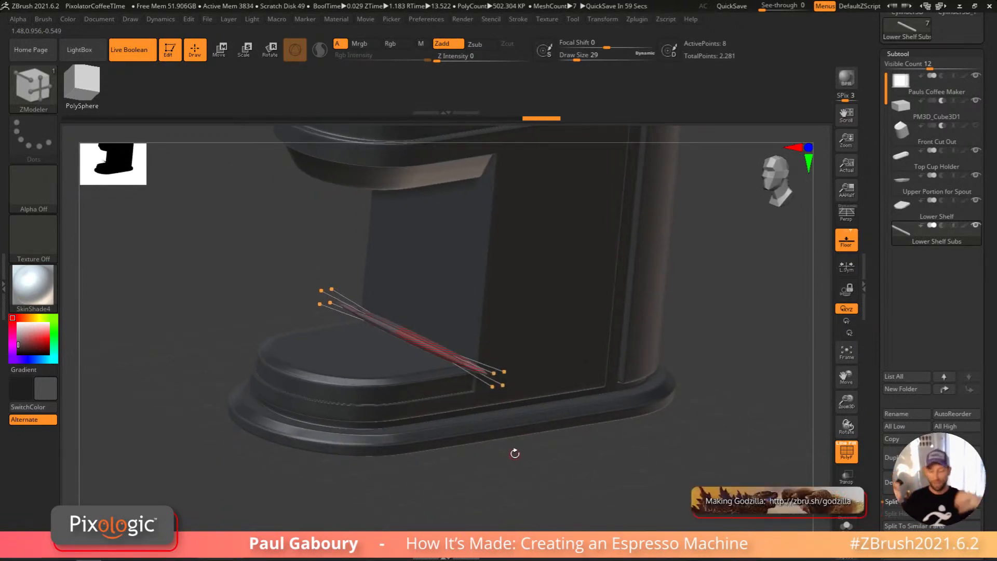
{"action": "left_click", "coordinate": [907, 54]}
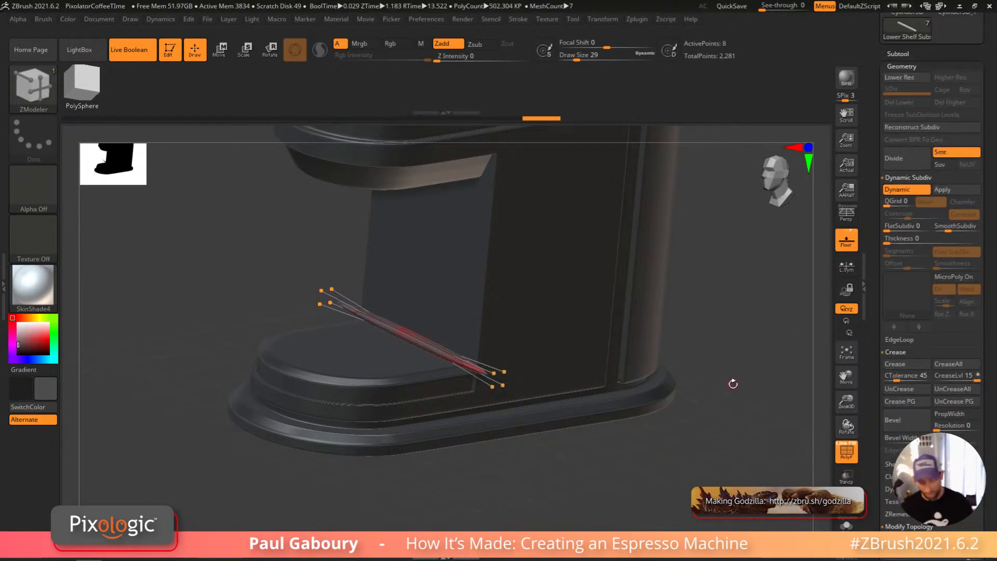
{"action": "scroll", "coordinate": [959, 311], "scroll_direction": "down", "scroll_amount": 1}
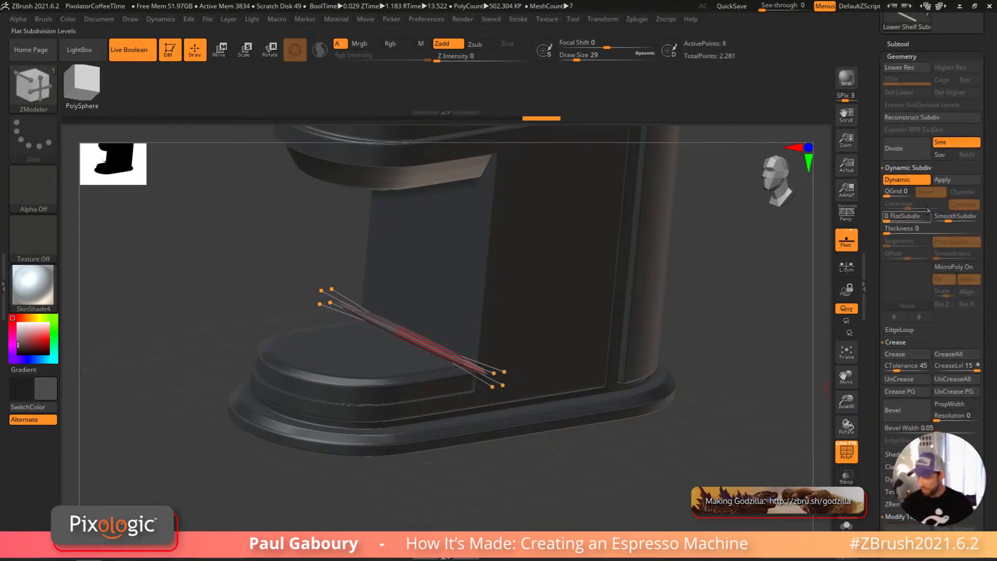
{"action": "left_click", "coordinate": [957, 354]}
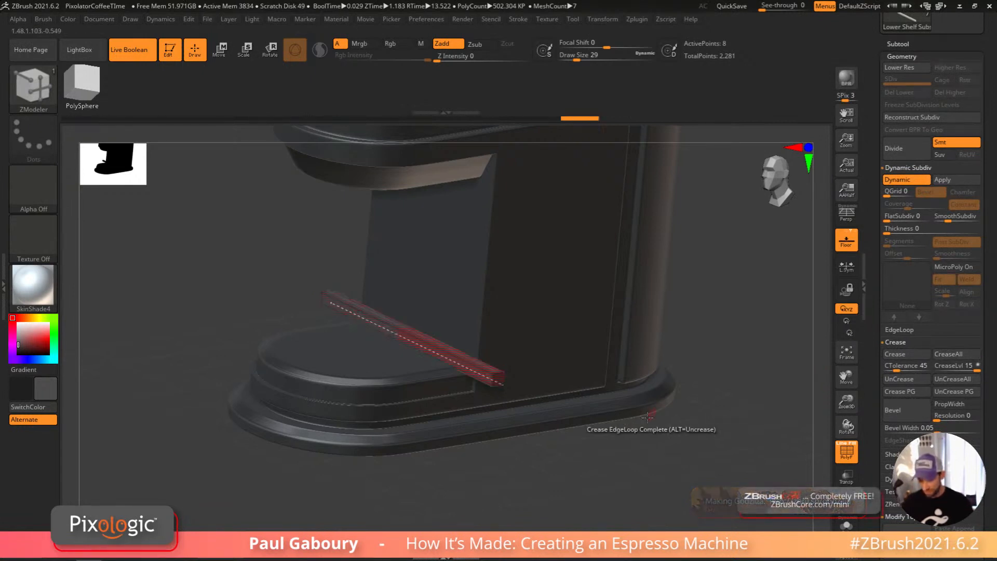
{"action": "key", "text": "shift+f"}
{"action": "right_click_drag", "start_coordinate": [519, 443], "coordinate": [515, 422], "text": "ctrl"}
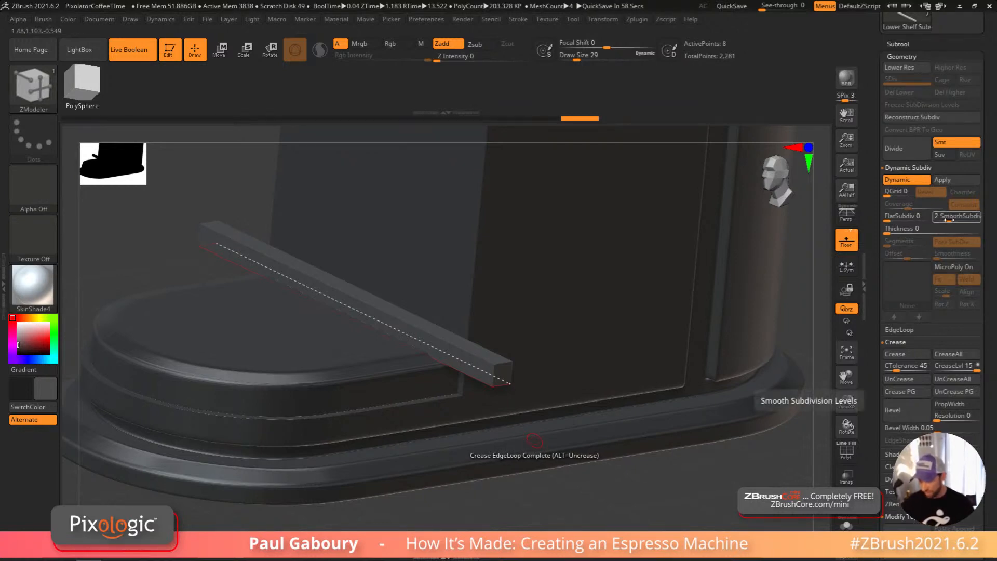
Step: Raise the bar's smooth subdivision level and set its crease level to 2, reapplying the crease to all edges
{"action": "left_click_drag", "start_coordinate": [955, 219], "coordinate": [960, 219]}
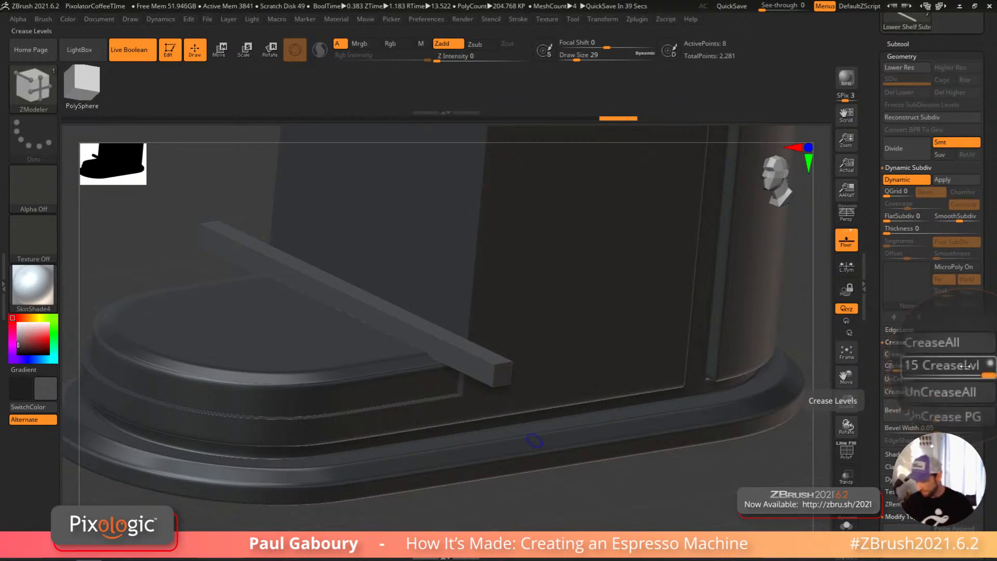
{"action": "left_click_drag", "start_coordinate": [960, 367], "coordinate": [942, 369]}
{"action": "left_click", "coordinate": [948, 353]}
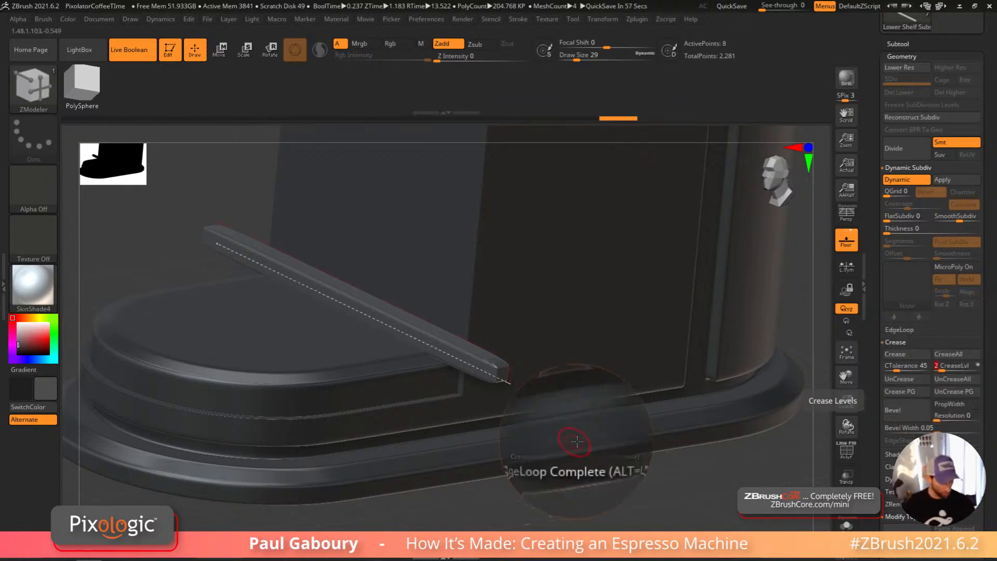
{"action": "key", "text": "shift+f"}
{"action": "key", "text": "shift+f"}
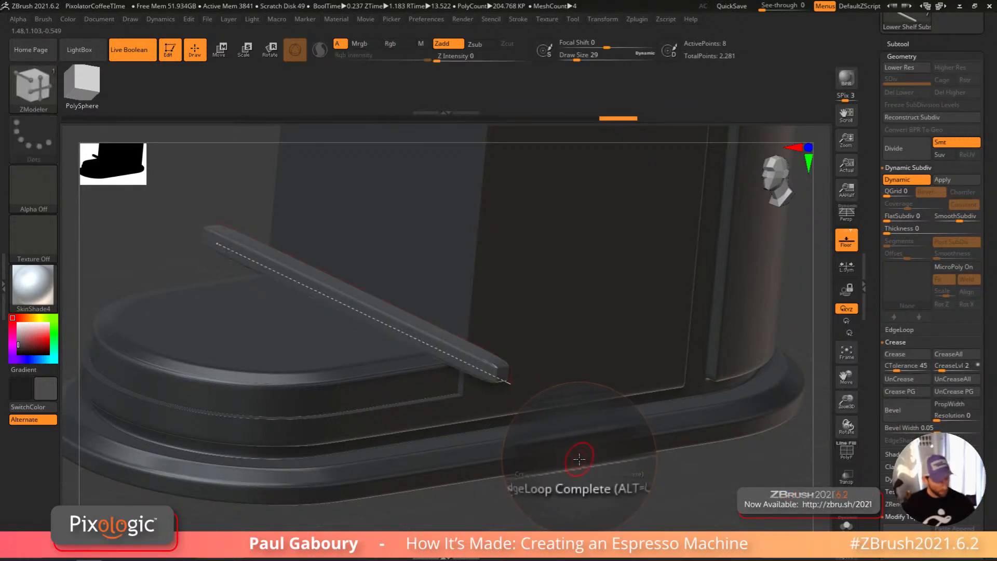
Step: Set the Lower Shelf Subs subtool to subtraction so the bar cuts a groove in the lower shelf
{"action": "key", "text": "b"}
{"action": "key", "text": "z"}
{"action": "key", "text": "m"}
{"action": "right_click_drag", "start_coordinate": [598, 467], "coordinate": [708, 313], "text": "ctrl"}
{"action": "left_click_drag", "start_coordinate": [890, 44], "coordinate": [890, 189]}
{"action": "left_click", "coordinate": [890, 190]}
{"action": "right_click_drag", "start_coordinate": [758, 419], "coordinate": [754, 384], "text": "alt"}
{"action": "left_click", "coordinate": [943, 362]}
{"action": "right_click_drag", "start_coordinate": [606, 438], "coordinate": [554, 489]}
Step: Move the subtracting bar back along Z to the rear edge of the lower shelf
{"action": "key", "text": "w"}
{"action": "left_click_drag", "start_coordinate": [395, 310], "coordinate": [500, 277]}
{"action": "right_click_drag", "start_coordinate": [555, 473], "coordinate": [566, 438], "text": "alt"}
{"action": "right_click_drag", "start_coordinate": [566, 439], "coordinate": [502, 388], "text": "ctrl"}
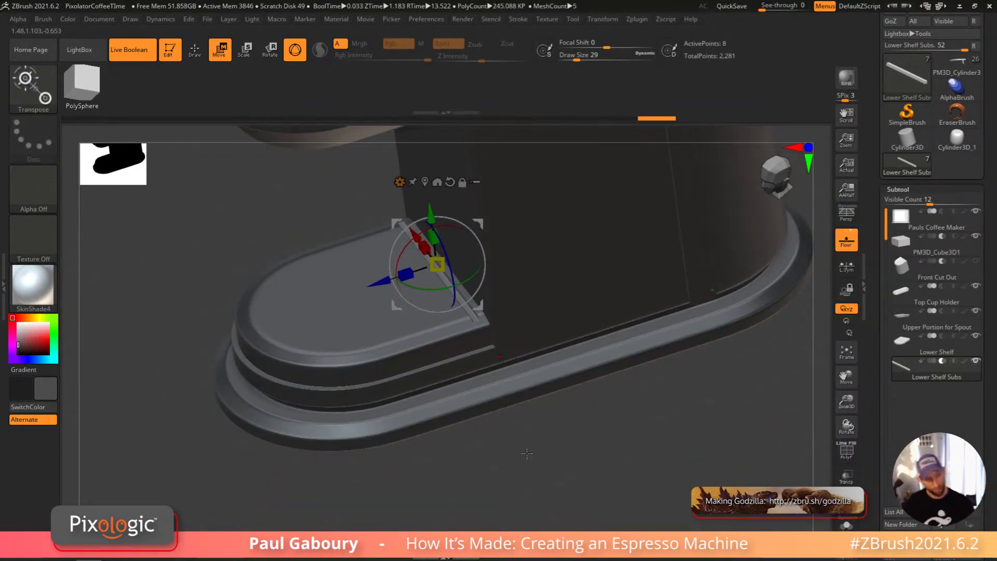
{"action": "right_click_drag", "start_coordinate": [521, 447], "coordinate": [541, 469], "text": "alt"}
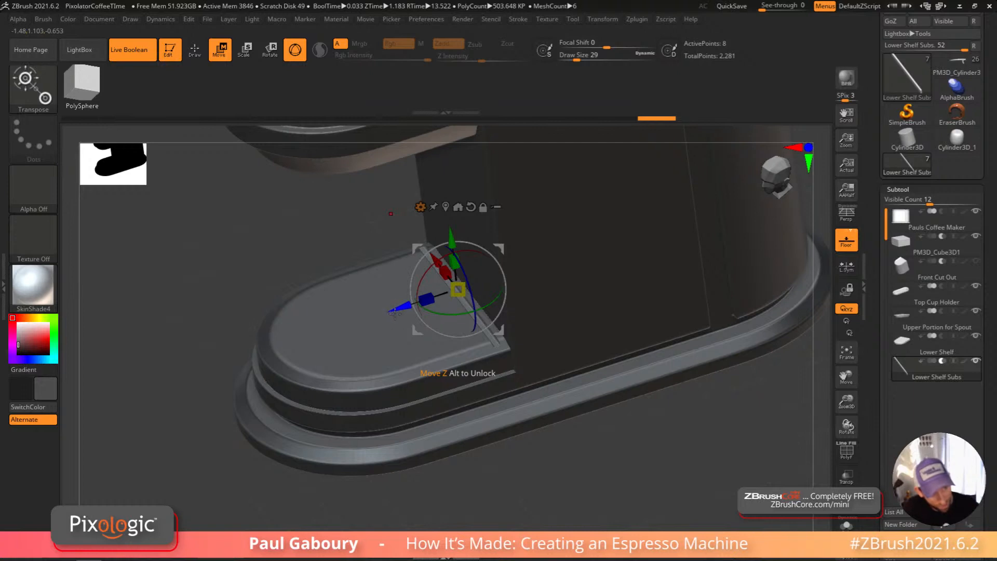
Step: Try repeating the cutting bar along Z as 13 closely spaced copies across the lower shelf, and undo them
{"action": "left_click_drag", "start_coordinate": [404, 307], "coordinate": [182, 410], "text": "ctrl"}
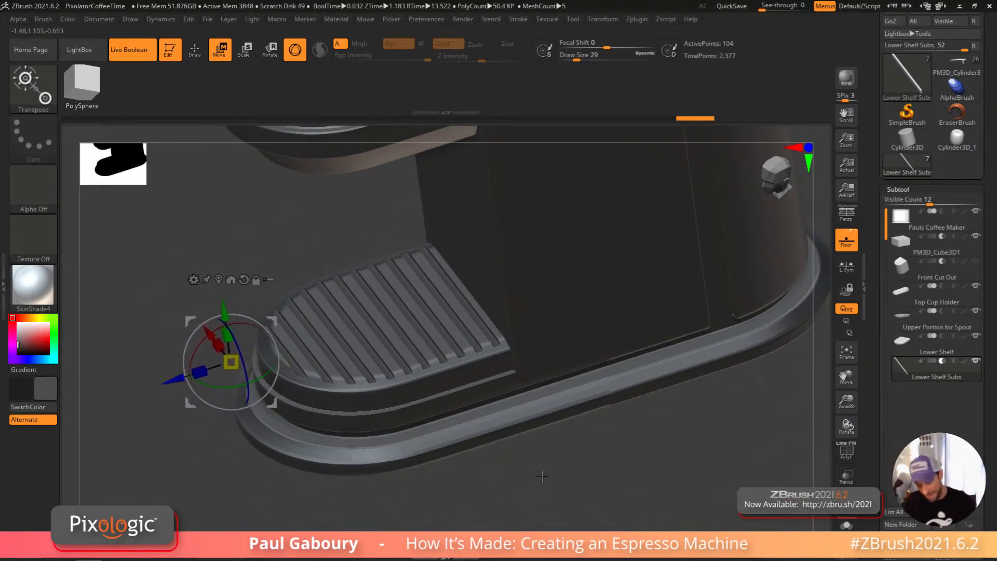
{"action": "key", "text": "shift+f"}
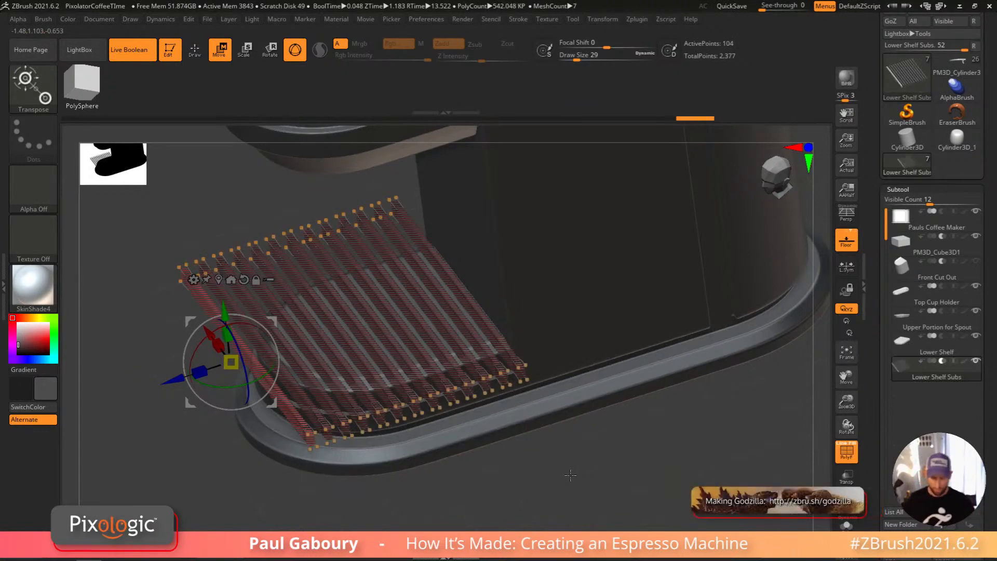
{"action": "key", "text": "ctrl+z"}
{"action": "key", "text": "ctrl+z"}
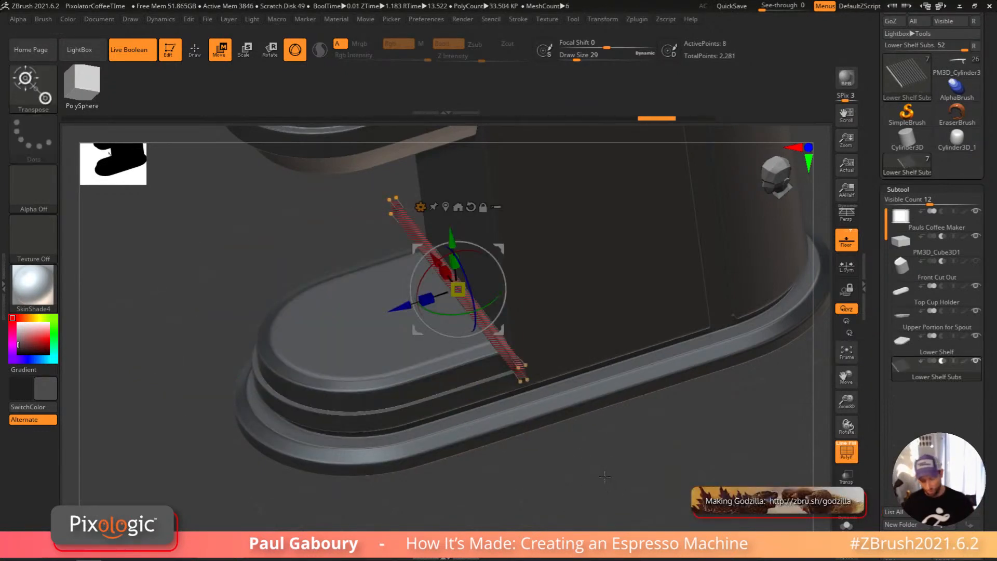
Step: Try repeating the cutting bar along Z as 11 more widely spaced copies across the shelf, and undo them
{"action": "key", "text": "ctrl"}
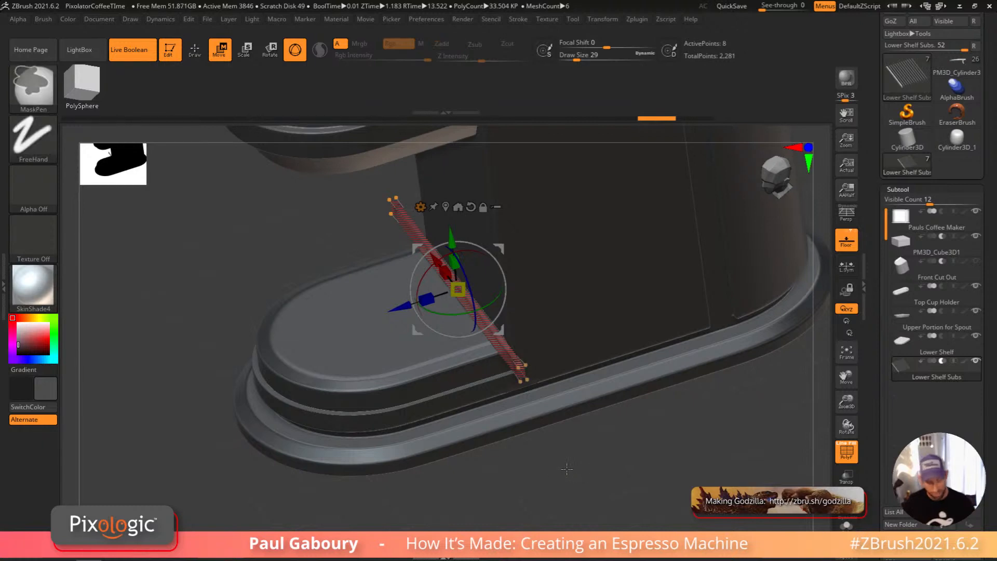
{"action": "key", "text": "ctrl"}
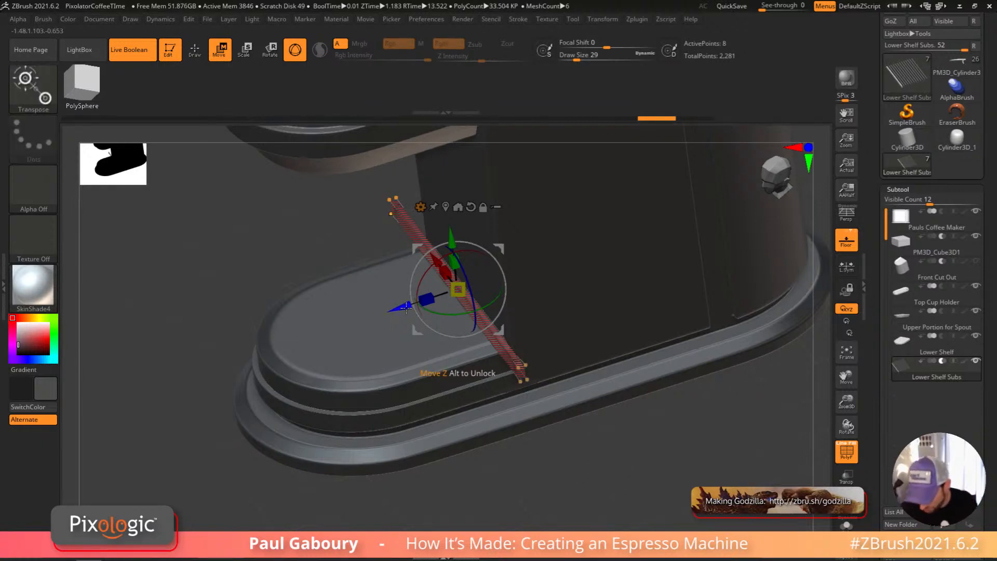
{"action": "mouse_move", "coordinate": [406, 307]}
{"action": "left_mouse_down", "text": "ctrl"}
{"action": "mouse_move", "coordinate": [388, 331]}
{"action": "mouse_move", "coordinate": [192, 458]}
{"action": "left_mouse_up", "text": "ctrl"}
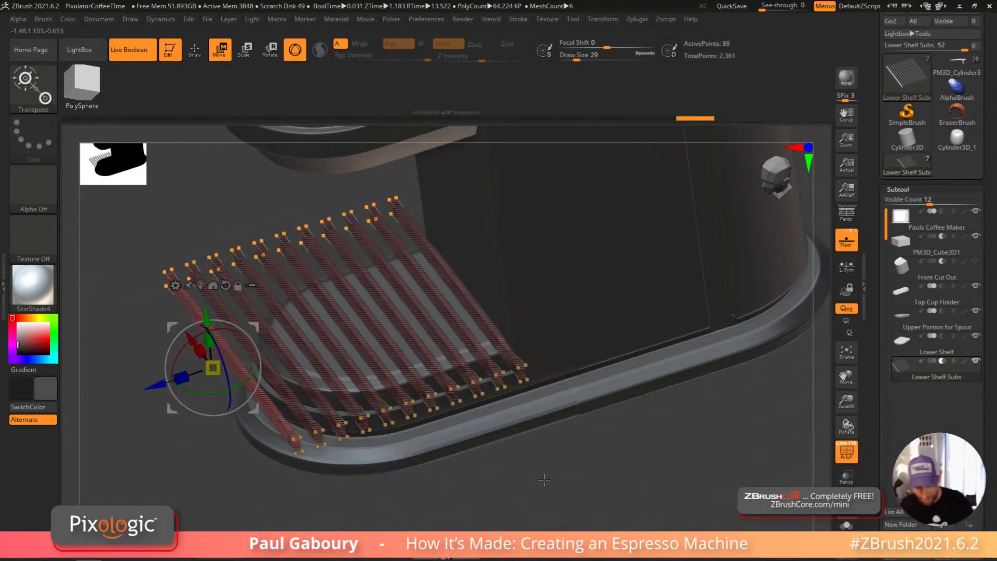
{"action": "left_click_drag", "start_coordinate": [573, 488], "coordinate": [588, 488], "text": "ctrl"}
{"action": "key", "text": "shift+f"}
{"action": "mouse_move", "coordinate": [585, 483]}
{"action": "right_mouse_down", "text": "ctrl"}
{"action": "mouse_move", "coordinate": [556, 471]}
{"action": "mouse_move", "coordinate": [596, 456]}
{"action": "mouse_move", "coordinate": [606, 489]}
{"action": "mouse_move", "coordinate": [564, 425]}
{"action": "mouse_move", "coordinate": [588, 459]}
{"action": "mouse_move", "coordinate": [543, 457]}
{"action": "right_mouse_up", "text": "ctrl"}
{"action": "key", "text": "q"}
{"action": "key", "text": "ctrl+z"}
{"action": "key", "text": "ctrl+z"}
Step: Hide the bar's polyframe and lower the subtracting bar slightly along Y at the rear edge of the lower shelf
{"action": "key", "text": "shift+f"}
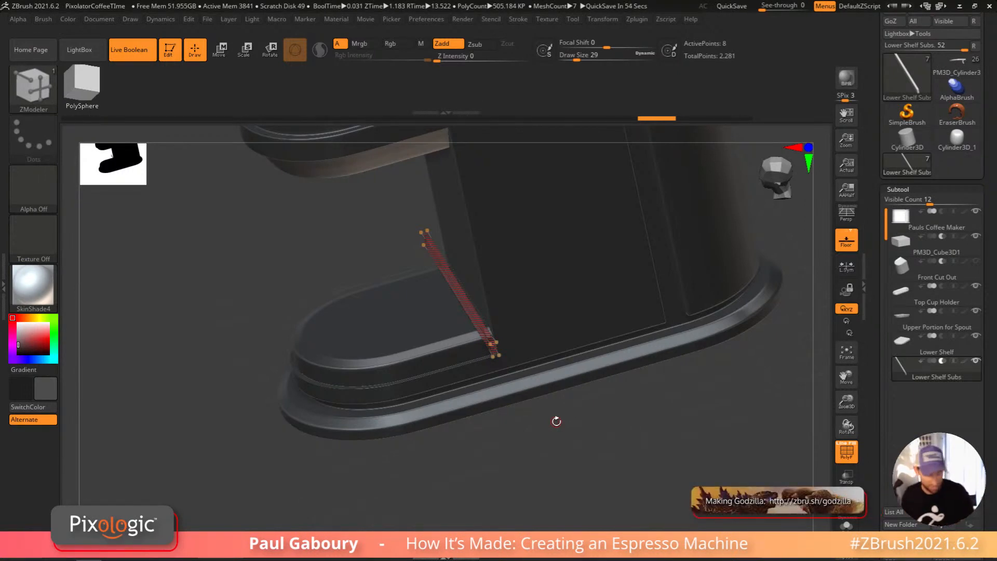
{"action": "key", "text": "shift+f"}
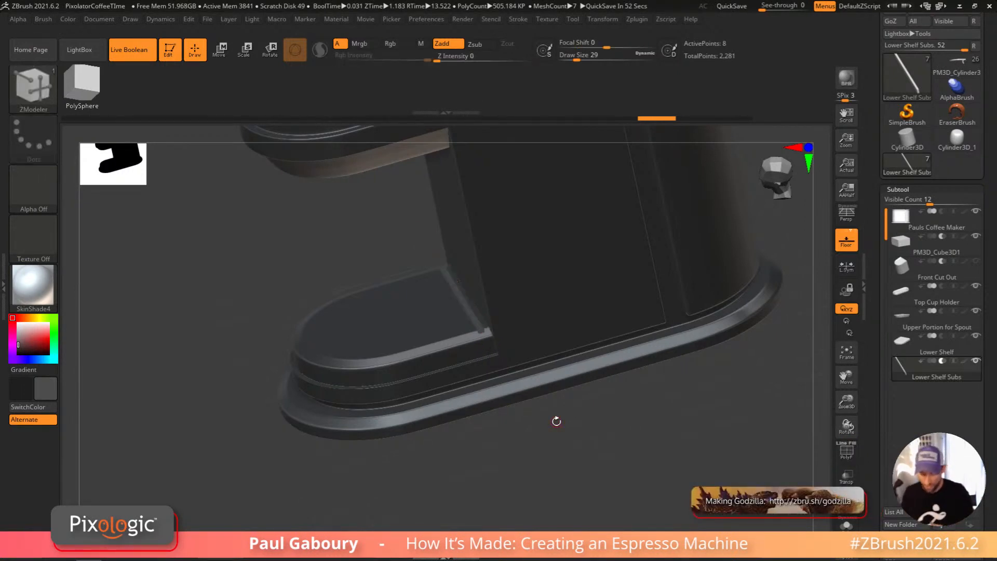
{"action": "right_click_drag", "start_coordinate": [499, 359], "coordinate": [526, 451], "text": "ctrl"}
{"action": "key", "text": "w"}
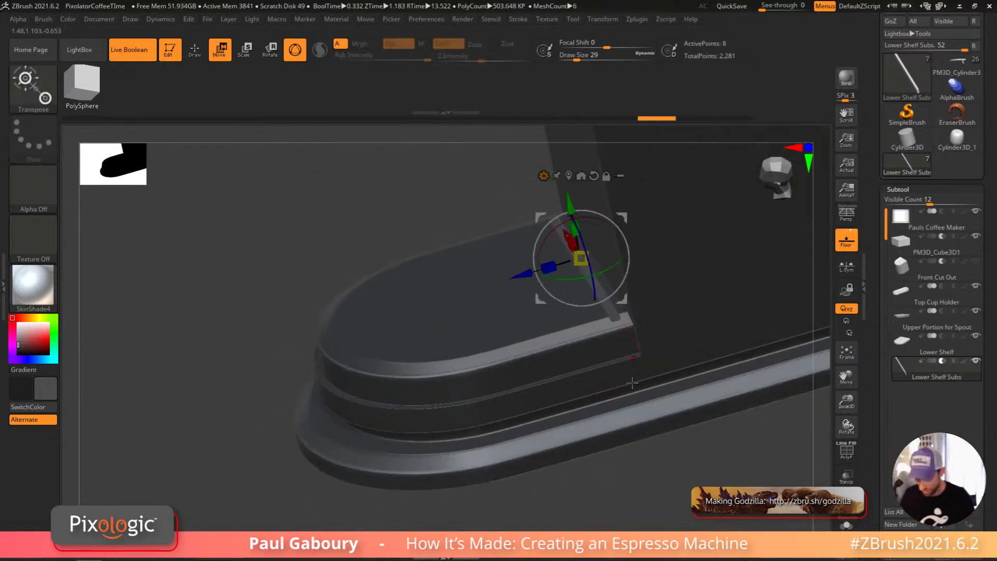
{"action": "left_click_drag", "start_coordinate": [570, 200], "coordinate": [571, 210]}
{"action": "mouse_move", "coordinate": [694, 453]}
{"action": "right_mouse_down", "text": "alt"}
{"action": "mouse_move", "coordinate": [540, 421]}
{"action": "mouse_move", "coordinate": [576, 427]}
{"action": "right_mouse_up", "text": "alt"}
{"action": "key", "text": "q"}
Step: Turn the subtracting bar into an Array Mesh with Transpose enabled and display its array transpose line
{"action": "left_click", "coordinate": [899, 190]}
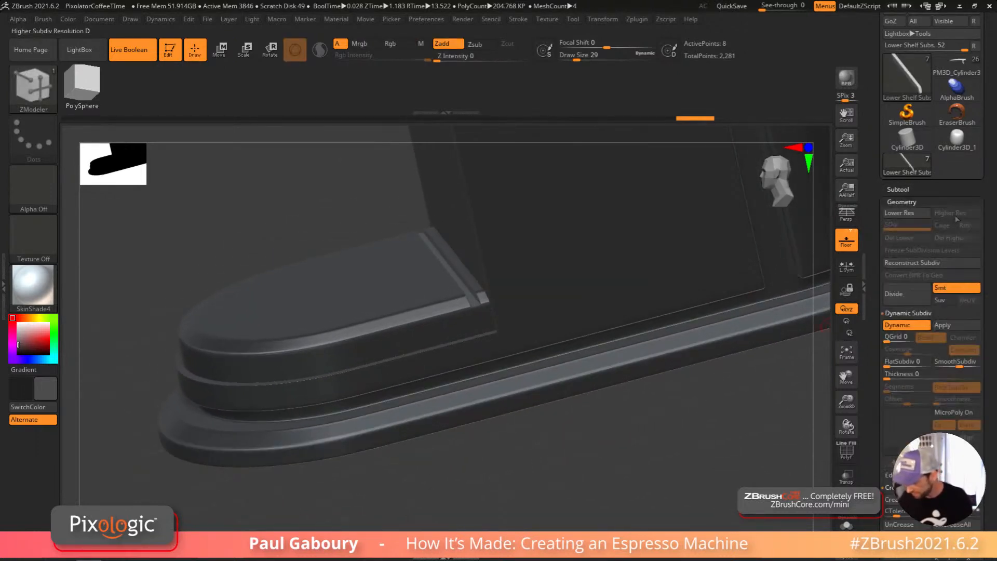
{"action": "left_click", "coordinate": [927, 203]}
{"action": "left_click", "coordinate": [908, 214]}
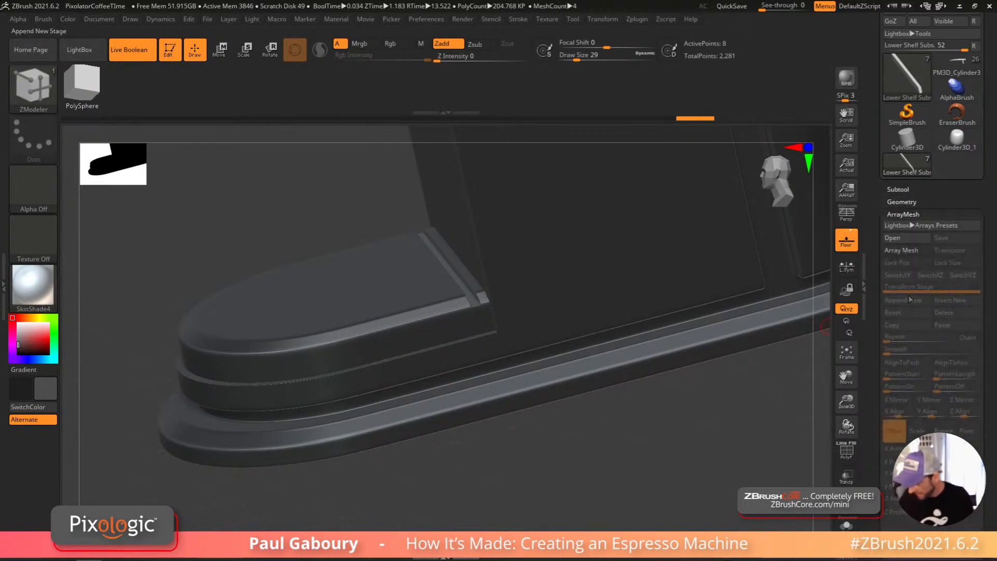
{"action": "left_click_drag", "start_coordinate": [617, 492], "coordinate": [604, 476]}
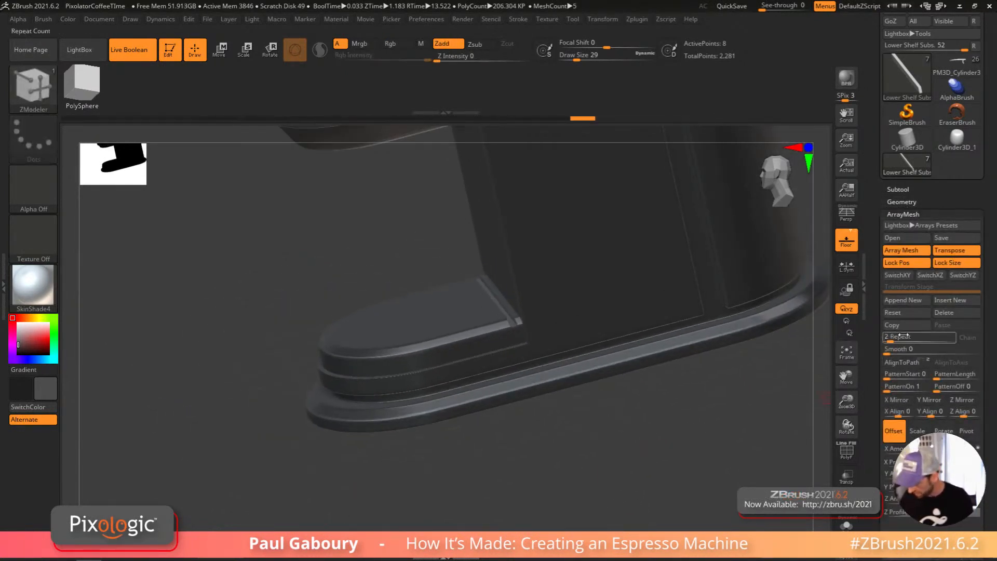
{"action": "key", "text": "w"}
{"action": "key", "text": "y"}
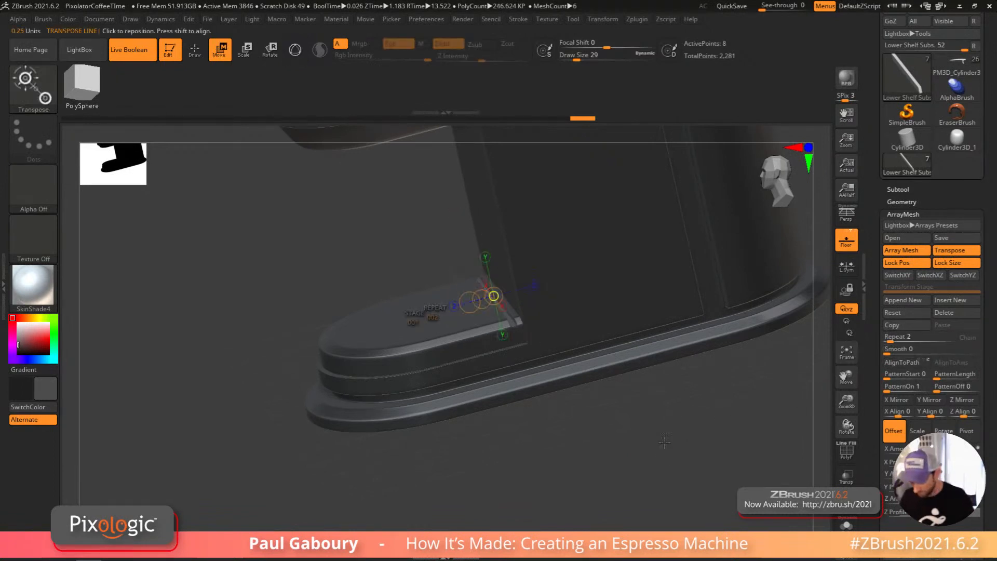
Step: Stretch the bar array about 0.91 units along Z to the front of the lower shelf and set it to 26 repeats
{"action": "left_click_drag", "start_coordinate": [467, 306], "coordinate": [448, 322]}
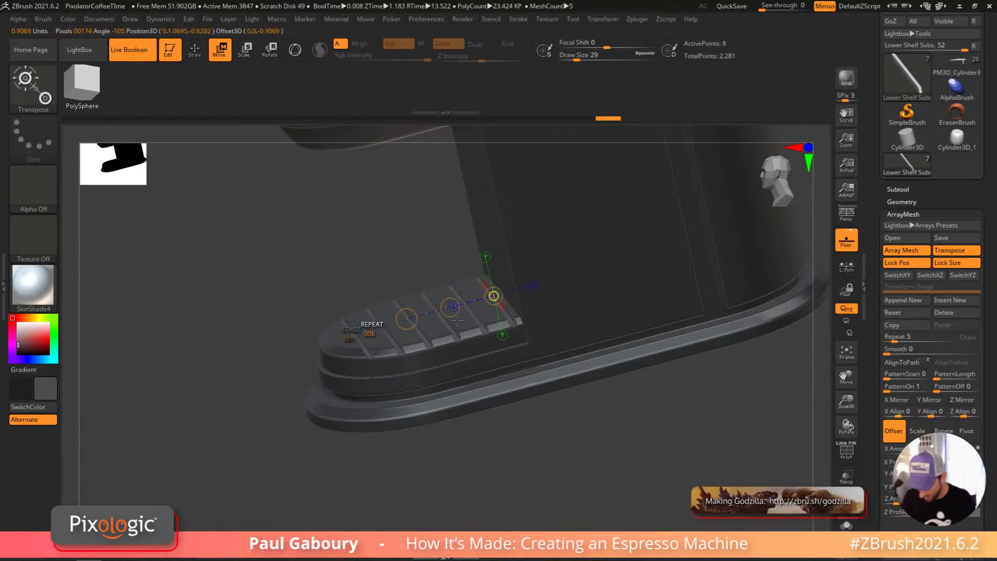
{"action": "left_click_drag", "start_coordinate": [644, 399], "coordinate": [598, 448]}
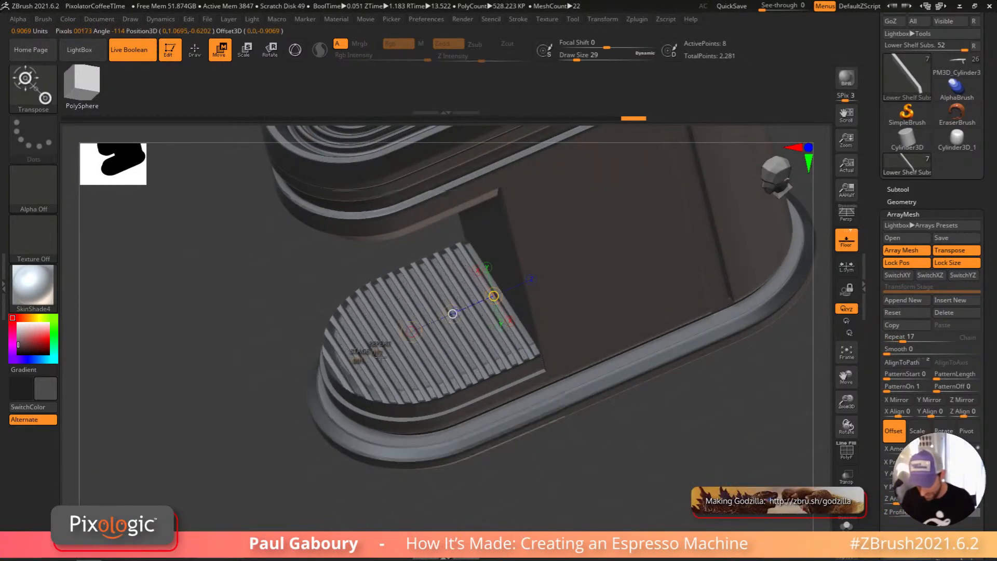
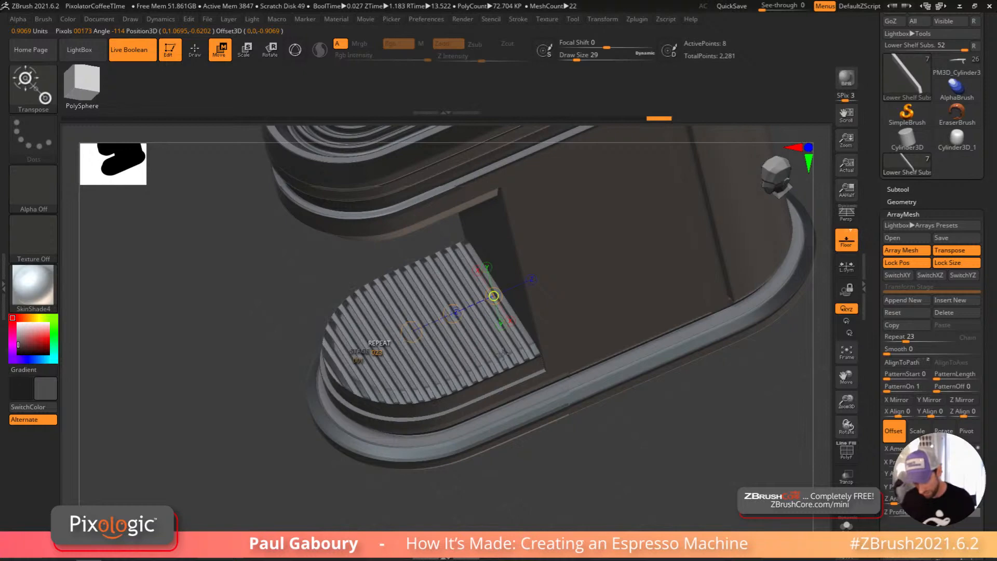
{"action": "left_click_drag", "start_coordinate": [542, 348], "coordinate": [548, 353]}
Step: Adjust the height of the cutting bars by about 0.04 units along Y to change the groove depth
{"action": "left_click_drag", "start_coordinate": [540, 465], "coordinate": [498, 460], "text": "shift"}
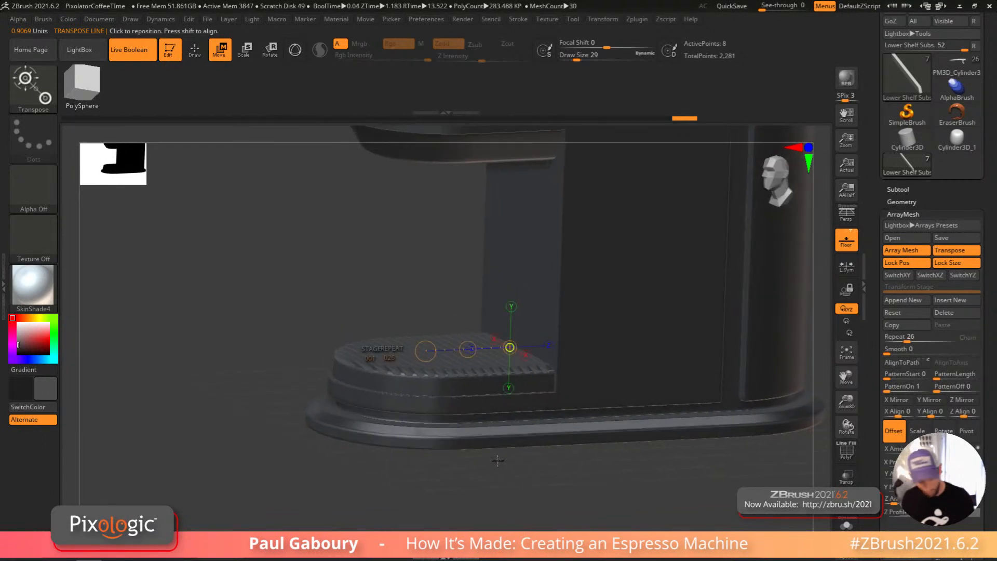
{"action": "key", "text": "y"}
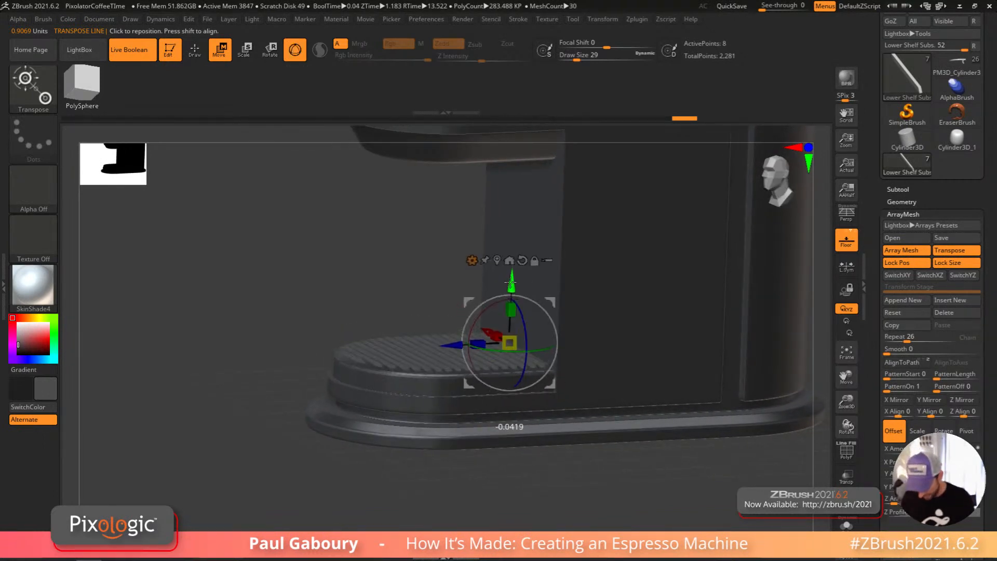
{"action": "left_click_drag", "start_coordinate": [537, 466], "coordinate": [540, 473]}
{"action": "mouse_move", "coordinate": [541, 473]}
{"action": "right_mouse_down", "text": "ctrl"}
{"action": "mouse_move", "coordinate": [560, 497]}
{"action": "mouse_move", "coordinate": [569, 453]}
{"action": "right_mouse_up", "text": "ctrl"}
{"action": "key", "text": "q"}
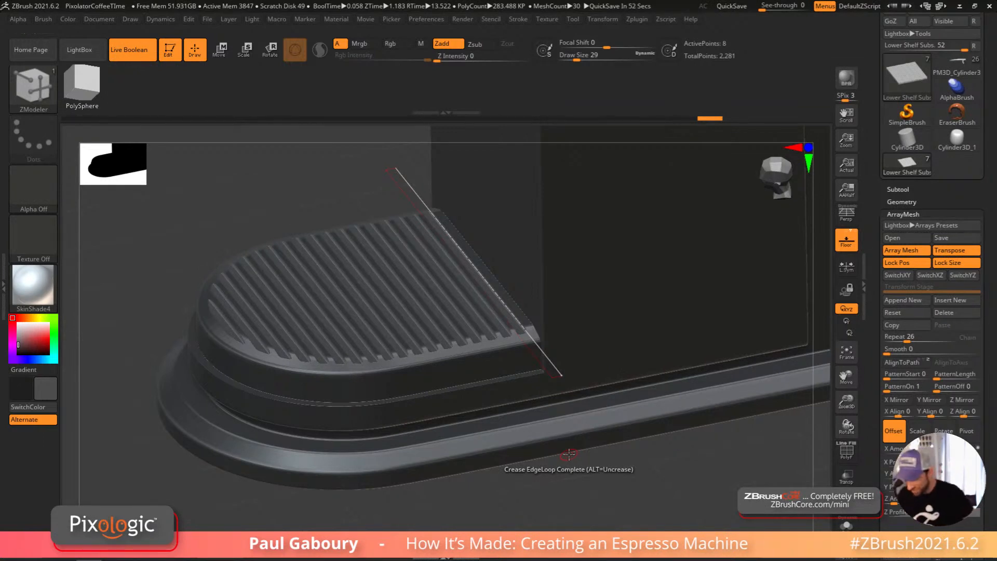
Step: Replace the cutting bars' smooth Dynamic Subdiv with a QGrid of 1 to bevel the groove edges
{"action": "key", "text": "shift+f"}
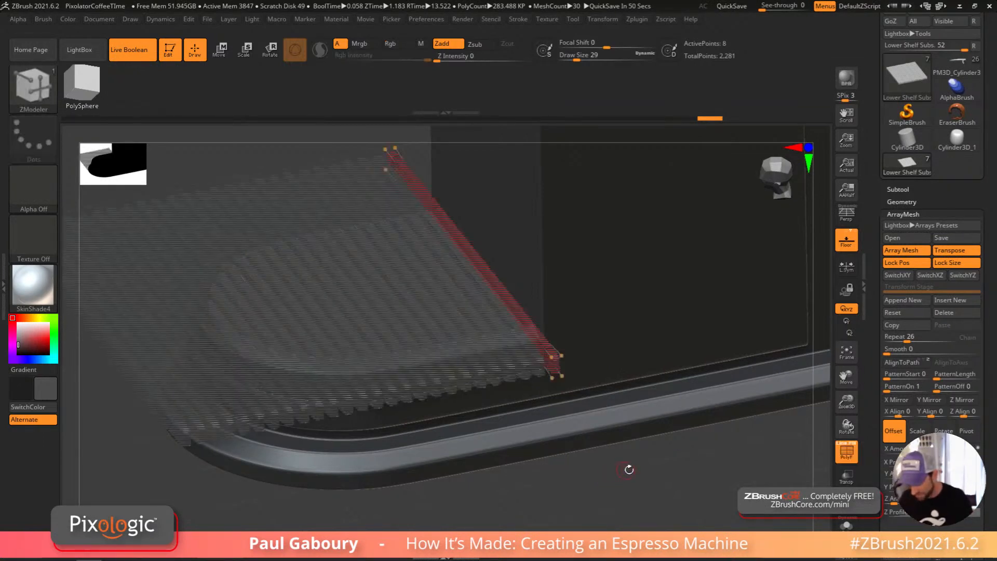
{"action": "key", "text": "shift+f"}
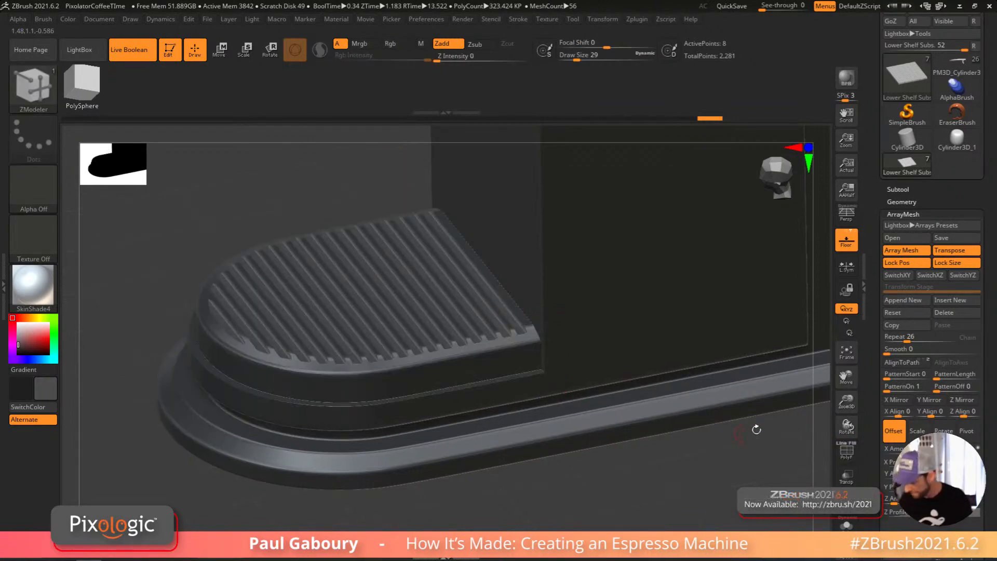
{"action": "left_click", "coordinate": [902, 202]}
{"action": "right_click_drag", "start_coordinate": [641, 472], "coordinate": [605, 470], "text": "alt"}
{"action": "right_click_drag", "start_coordinate": [478, 331], "coordinate": [579, 406], "text": "ctrl"}
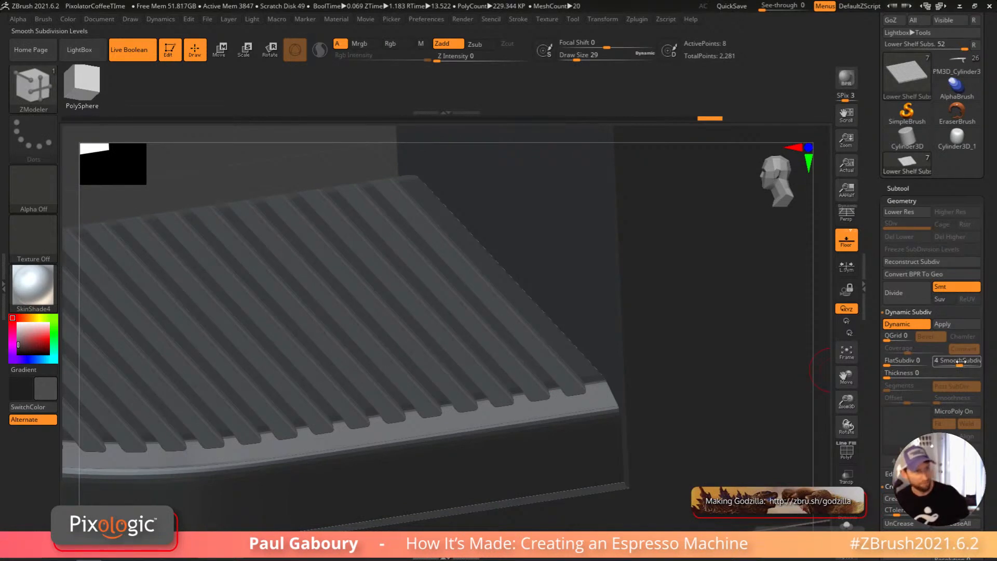
{"action": "key", "text": "shift+m"}
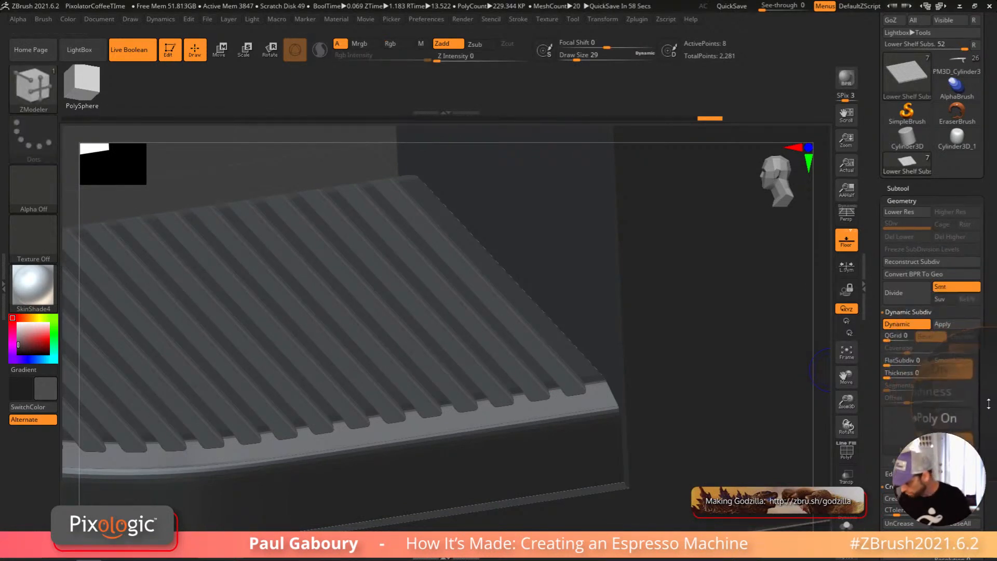
{"action": "scroll", "coordinate": [960, 360], "scroll_direction": "down", "scroll_amount": 5}
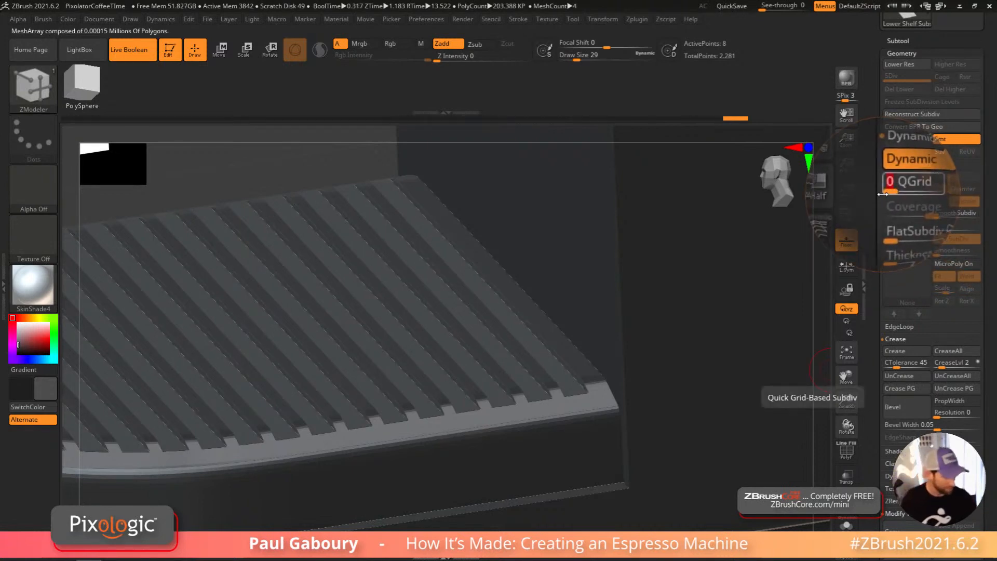
{"action": "left_click", "coordinate": [883, 195]}
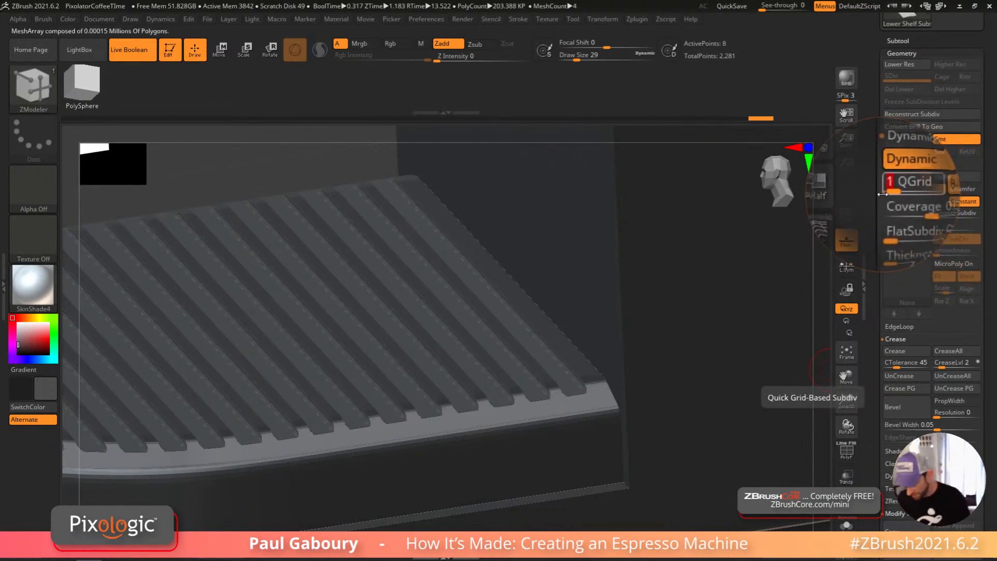
{"action": "left_click_drag", "start_coordinate": [601, 361], "coordinate": [605, 408]}
Step: Set the QGrid Coverage of the cutting bars to 0.0221 and frame the groove profile from the side
{"action": "key", "text": "shift"}
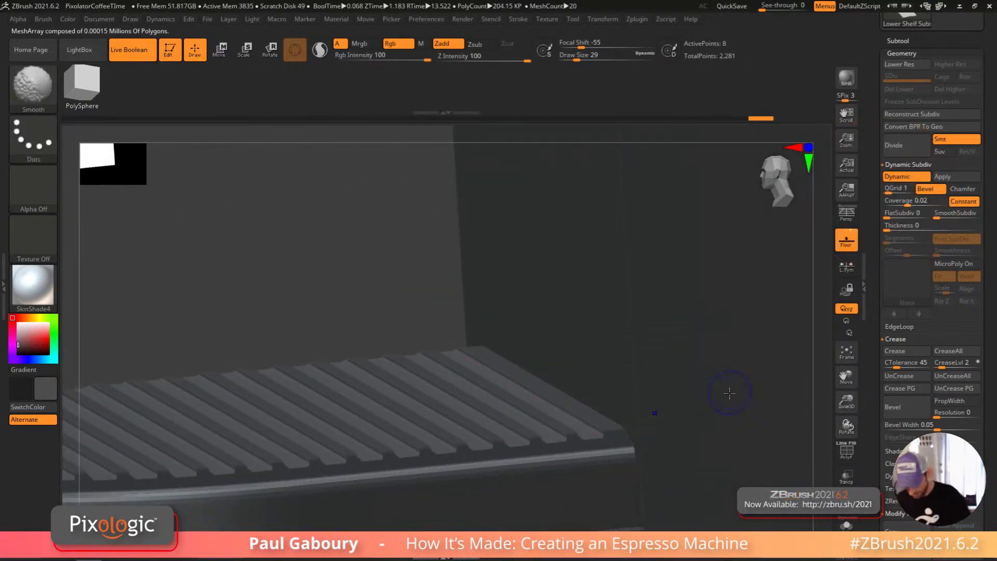
{"action": "key", "text": "ctrl"}
{"action": "mouse_move", "coordinate": [577, 470]}
{"action": "left_mouse_down"}
{"action": "mouse_move", "coordinate": [605, 478]}
{"action": "mouse_move", "coordinate": [624, 502]}
{"action": "left_mouse_up"}
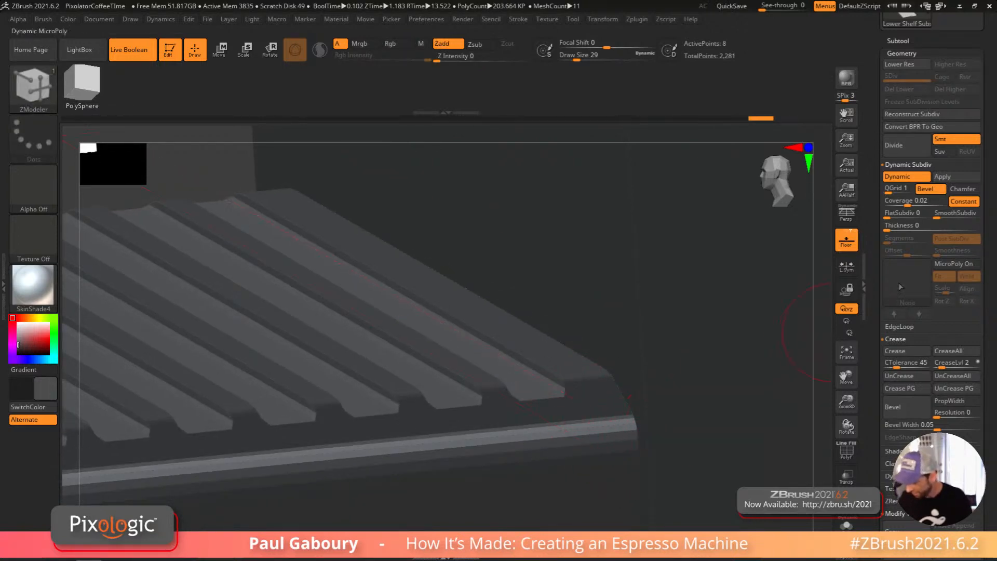
{"action": "left_click_drag", "start_coordinate": [913, 205], "coordinate": [909, 206]}
{"action": "mouse_move", "coordinate": [624, 463]}
{"action": "right_mouse_down", "text": "ctrl"}
{"action": "mouse_move", "coordinate": [566, 387]}
{"action": "mouse_move", "coordinate": [607, 431]}
{"action": "right_mouse_up", "text": "ctrl"}
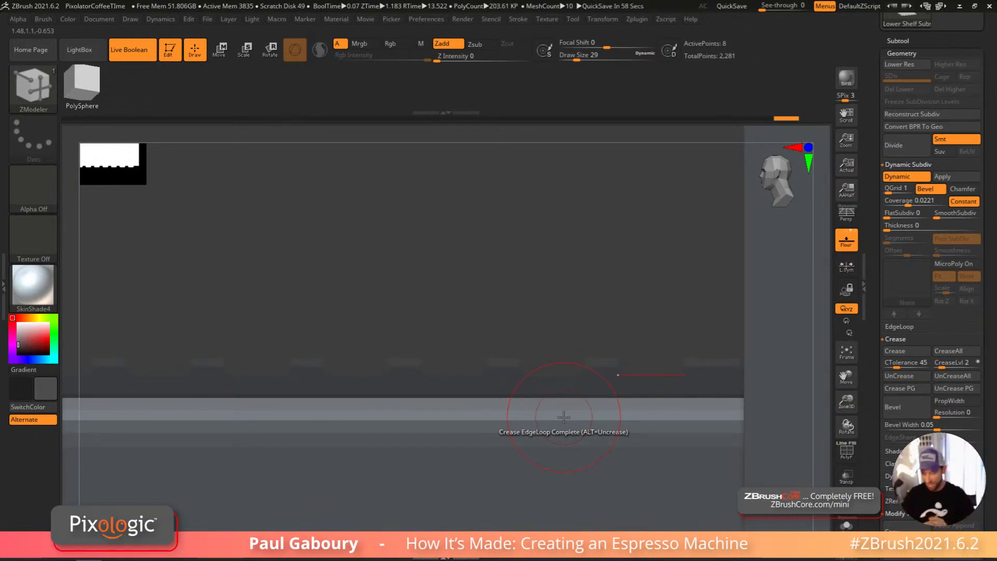
Step: Switch the cutting bars' QGrid to Chamfer mode and reduce the draw size to about 9.4
{"action": "left_click", "coordinate": [962, 189]}
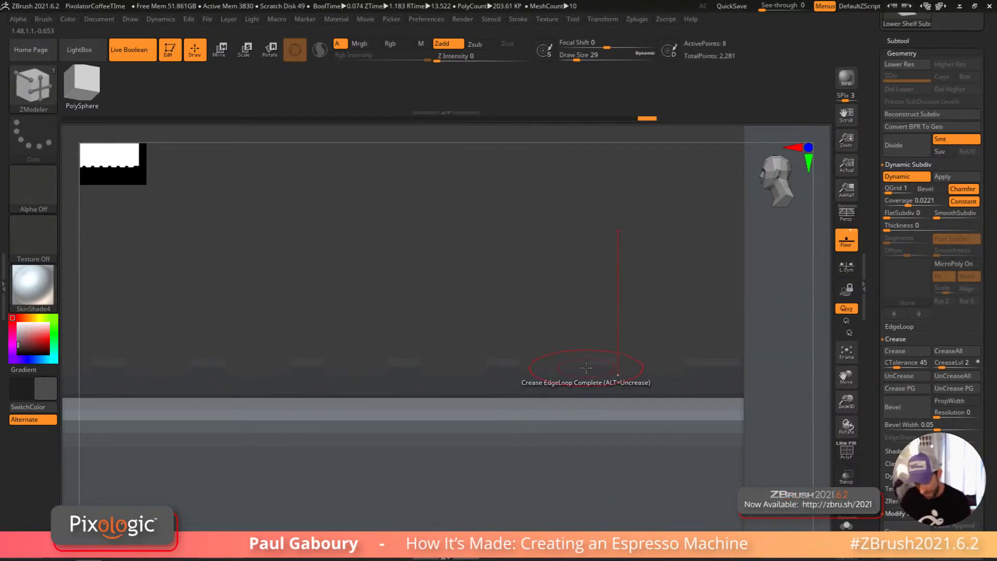
{"action": "key", "text": "s"}
{"action": "left_click_drag", "start_coordinate": [580, 384], "coordinate": [574, 387]}
Step: Try a light grey and a magenta display colour on the model to make the groove profile stand out
{"action": "left_click", "coordinate": [17, 331]}
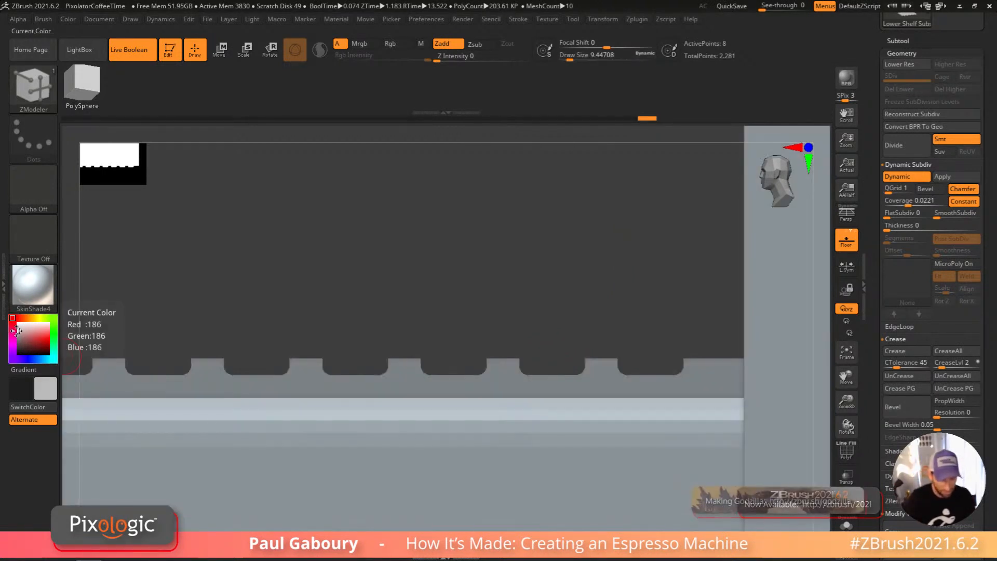
{"action": "left_click", "coordinate": [13, 336]}
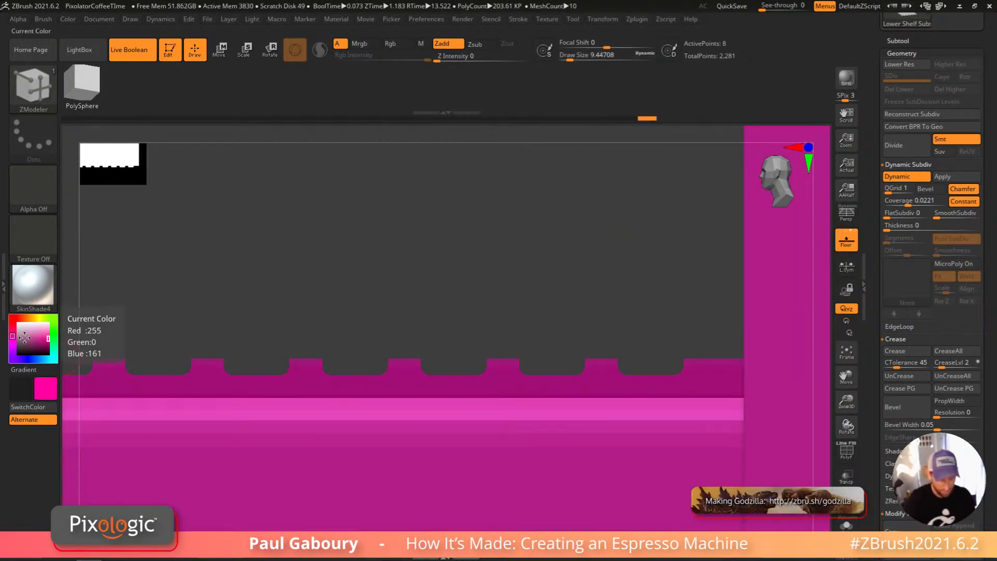
{"action": "left_click", "coordinate": [15, 337]}
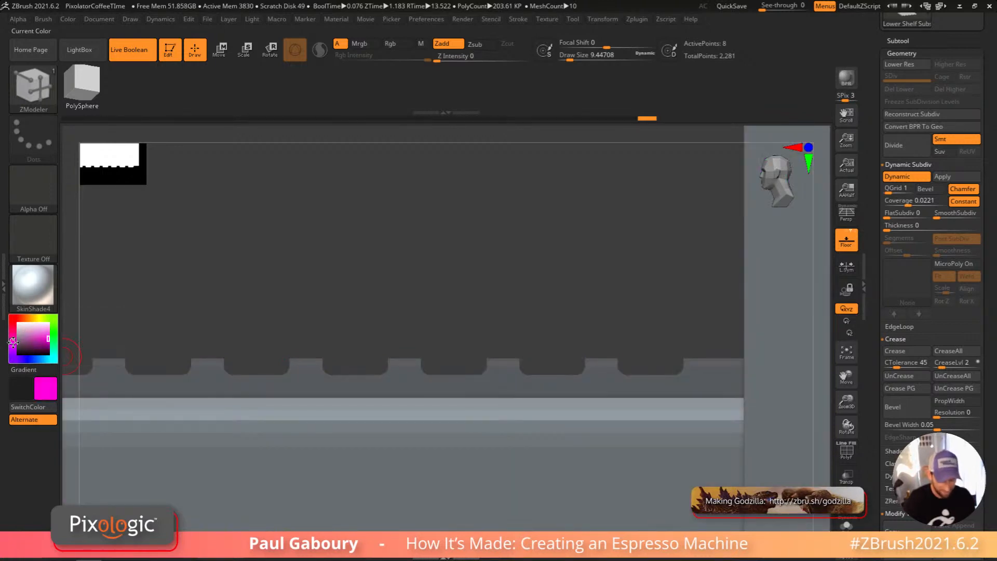
{"action": "left_click", "coordinate": [16, 343]}
{"action": "left_click", "coordinate": [14, 339]}
{"action": "left_click", "coordinate": [16, 342]}
Step: Change the document background to a light grey so the groove profile contrasts with it
{"action": "left_click", "coordinate": [103, 16]}
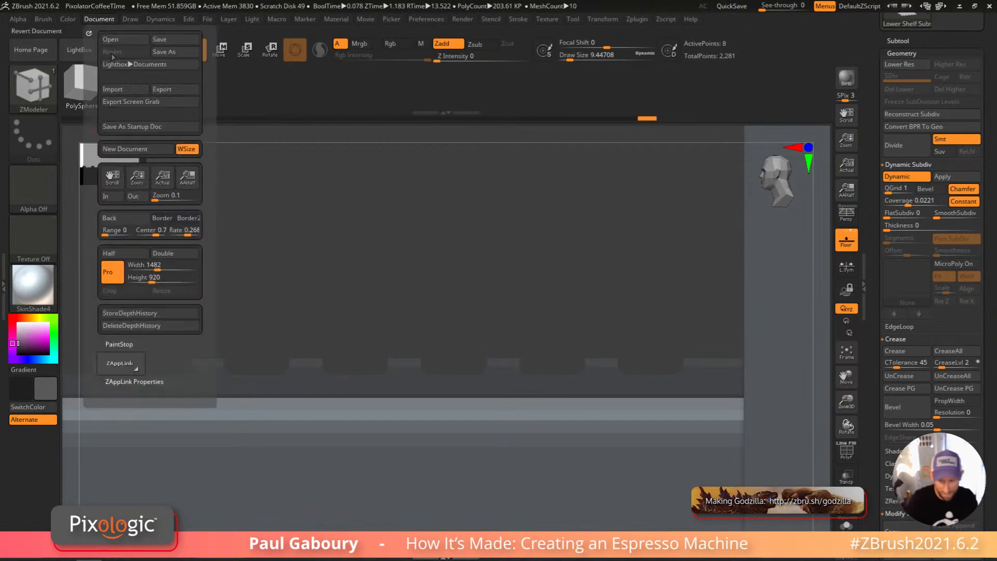
{"action": "left_click_drag", "start_coordinate": [107, 220], "coordinate": [45, 92]}
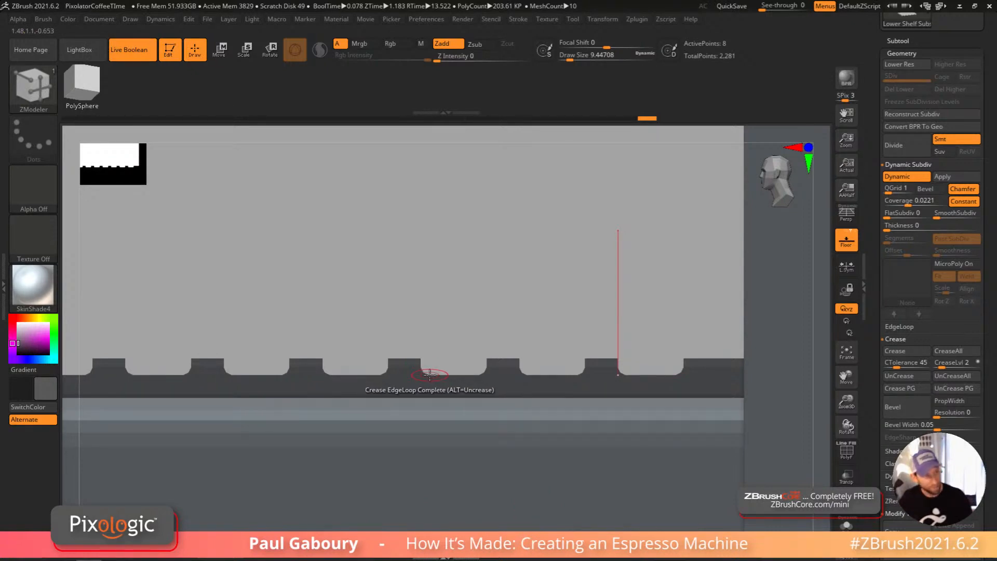
{"action": "key", "text": "shift"}
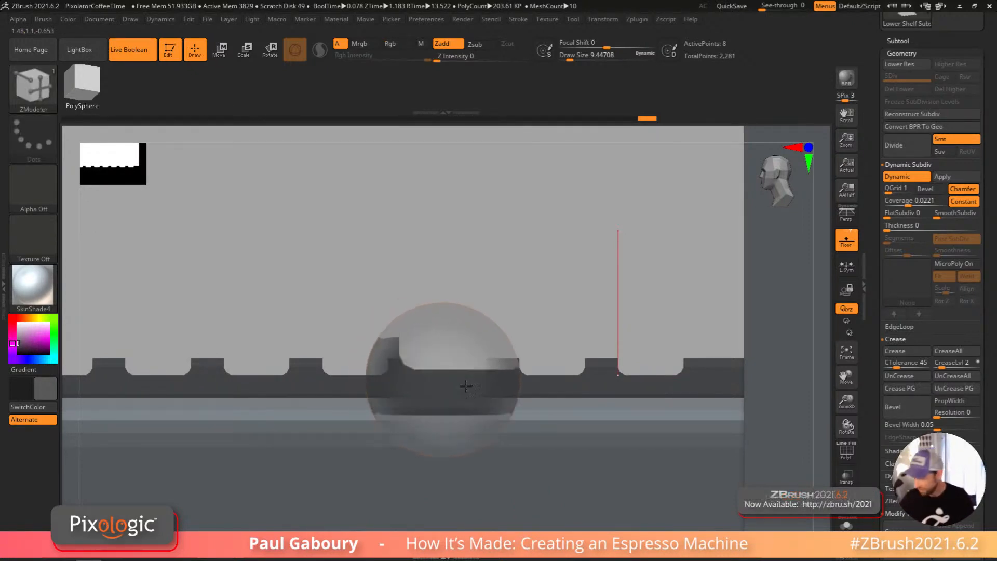
Step: Set the cutting bars' QGrid to Bevel mode and frame the whole espresso machine
{"action": "left_click", "coordinate": [936, 189]}
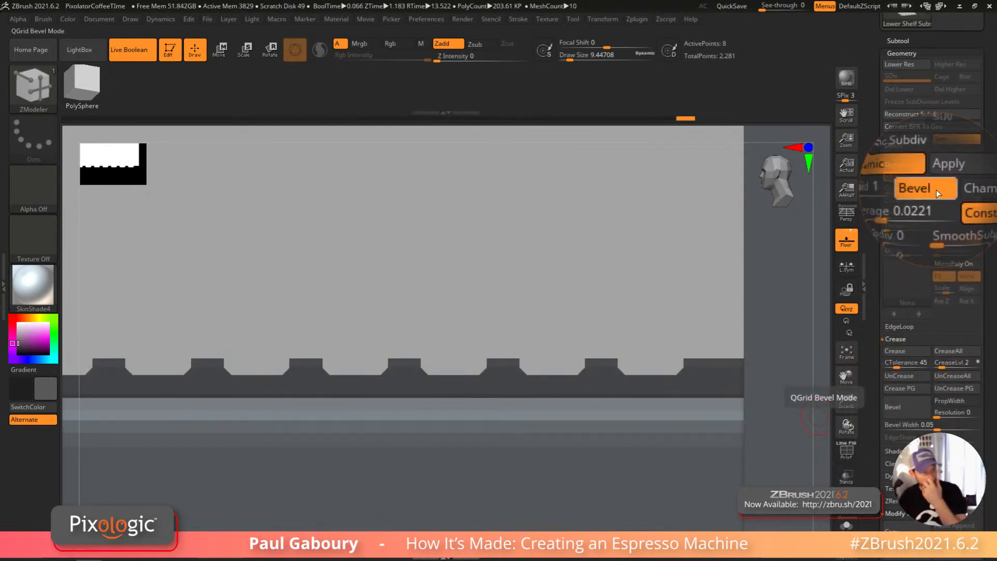
{"action": "mouse_move", "coordinate": [645, 450]}
{"action": "right_mouse_down", "text": "ctrl"}
{"action": "mouse_move", "coordinate": [458, 344]}
{"action": "mouse_move", "coordinate": [461, 318]}
{"action": "right_mouse_up", "text": "ctrl"}
{"action": "right_click_drag", "start_coordinate": [612, 425], "coordinate": [609, 375], "text": "ctrl"}
{"action": "mouse_move", "coordinate": [609, 375]}
{"action": "right_mouse_down"}
{"action": "mouse_move", "coordinate": [652, 437]}
{"action": "mouse_move", "coordinate": [588, 463]}
{"action": "mouse_move", "coordinate": [597, 472]}
{"action": "mouse_move", "coordinate": [609, 435]}
{"action": "right_mouse_up"}
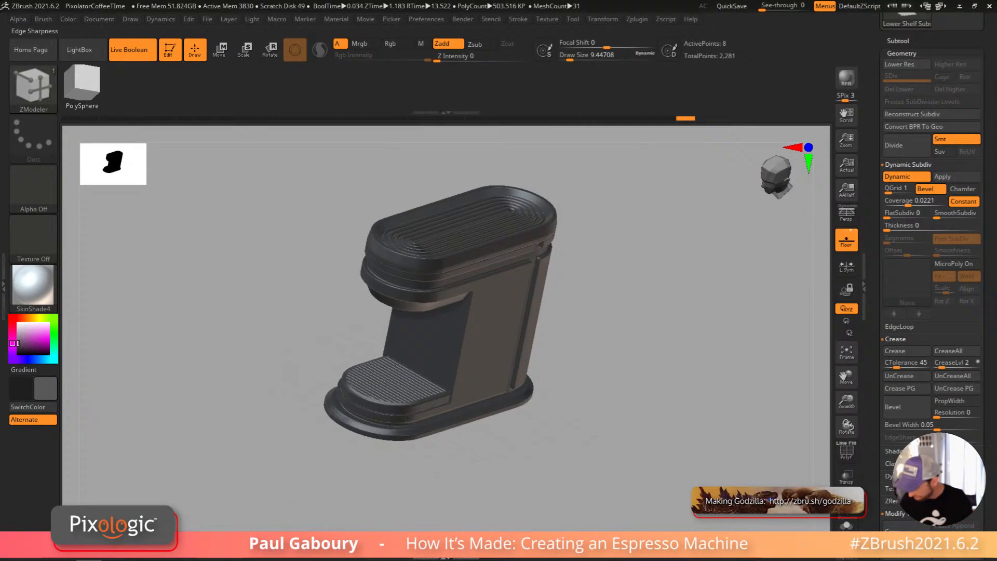
Step: Open the ArrayMesh settings and isolate the groove-cutting bars with their polyframe shown, viewed from above
{"action": "left_click", "coordinate": [906, 53]}
{"action": "mouse_move", "coordinate": [710, 433]}
{"action": "right_mouse_down"}
{"action": "mouse_move", "coordinate": [701, 412]}
{"action": "mouse_move", "coordinate": [707, 421]}
{"action": "right_mouse_up"}
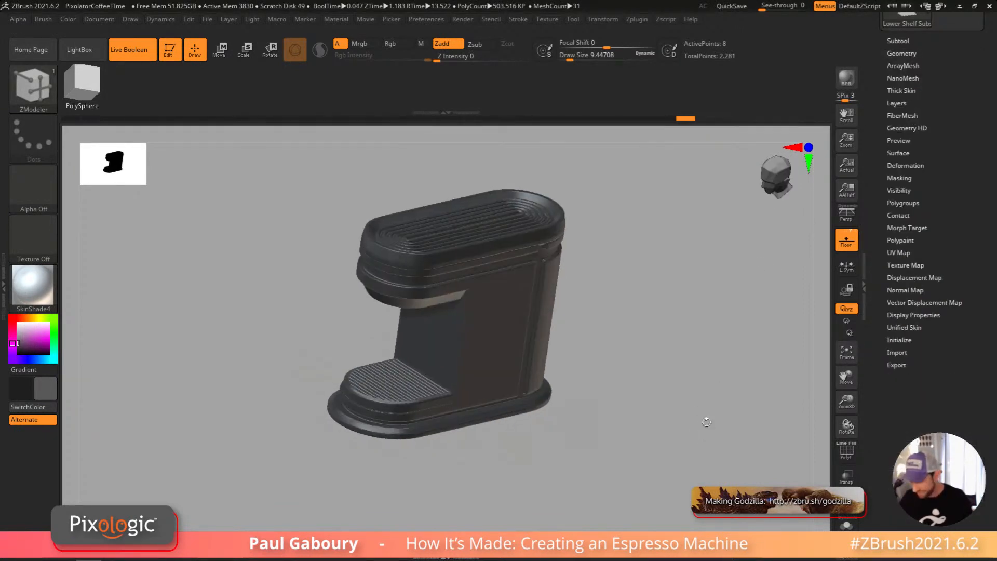
{"action": "left_click", "coordinate": [909, 65]}
{"action": "right_click_drag", "start_coordinate": [651, 451], "coordinate": [645, 457]}
{"action": "key", "text": "space"}
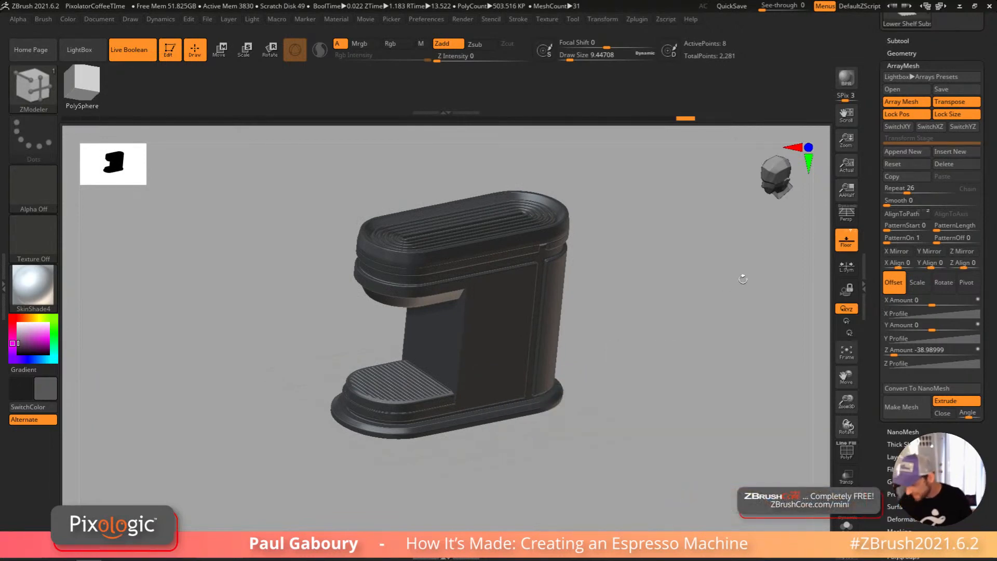
{"action": "left_click", "coordinate": [652, 460]}
{"action": "right_click_drag", "start_coordinate": [652, 461], "coordinate": [577, 396]}
{"action": "key", "text": "shift+f"}
{"action": "right_click_drag", "start_coordinate": [577, 396], "coordinate": [647, 512], "text": "alt"}
{"action": "right_click_drag", "start_coordinate": [671, 465], "coordinate": [625, 451]}
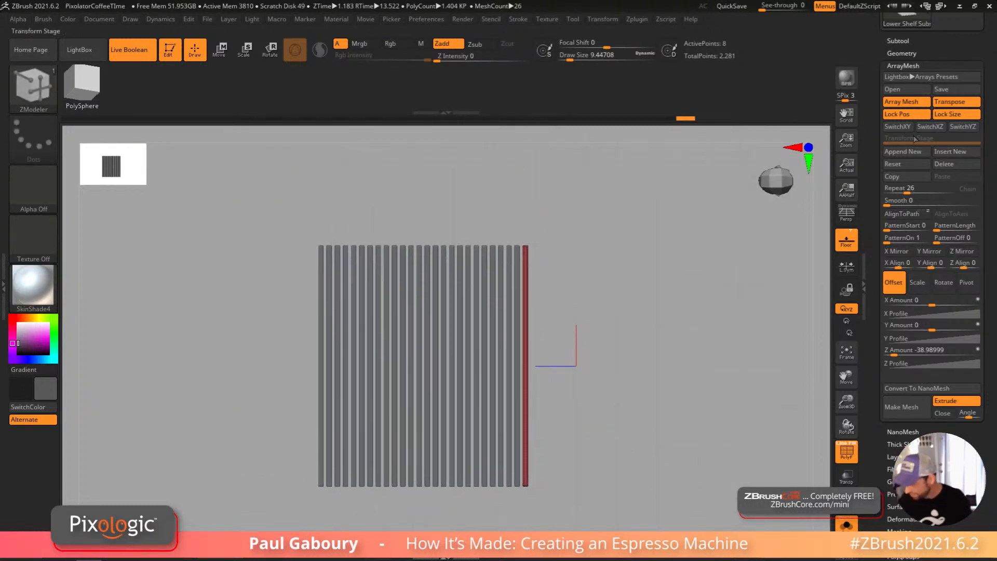
Step: Insert a centre edge loop and a symmetric pair of edge loops around the middle of the groove bar, using Insert Single EdgeLoop
{"action": "left_click", "coordinate": [904, 54]}
{"action": "left_click_drag", "start_coordinate": [985, 439], "coordinate": [987, 351]}
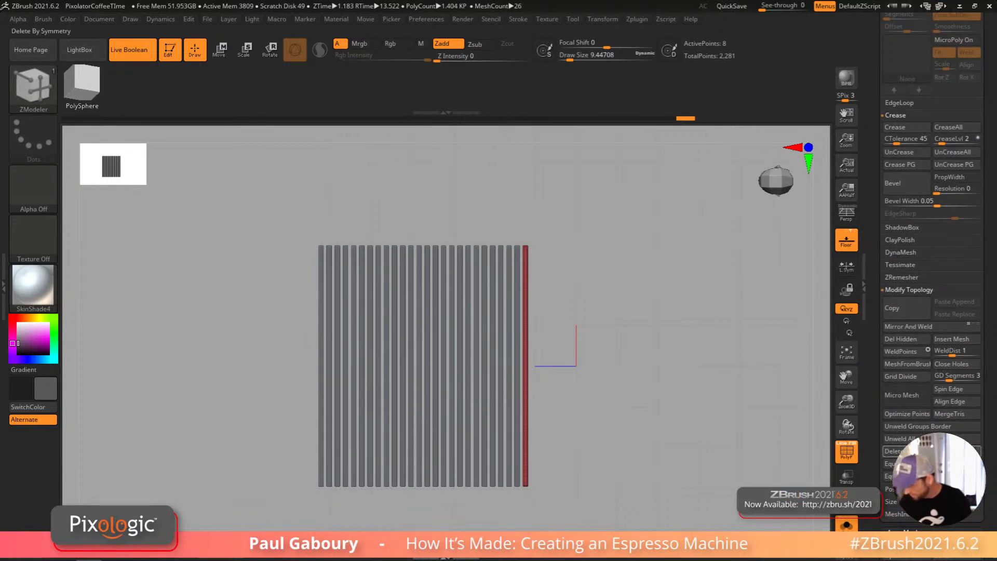
{"action": "right_click_drag", "start_coordinate": [581, 398], "coordinate": [541, 390], "text": "ctrl"}
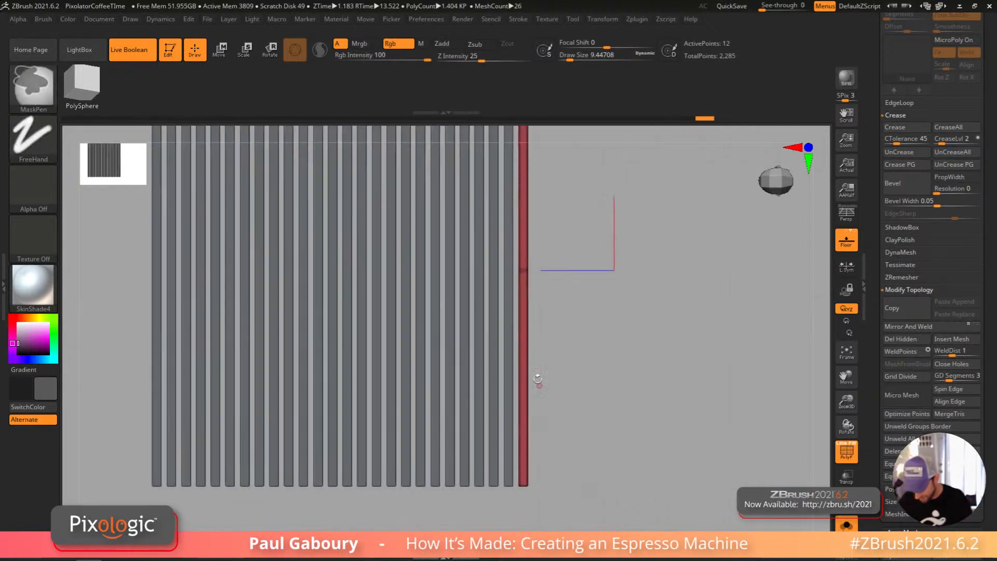
{"action": "right_click_drag", "start_coordinate": [528, 350], "coordinate": [536, 410], "text": "alt"}
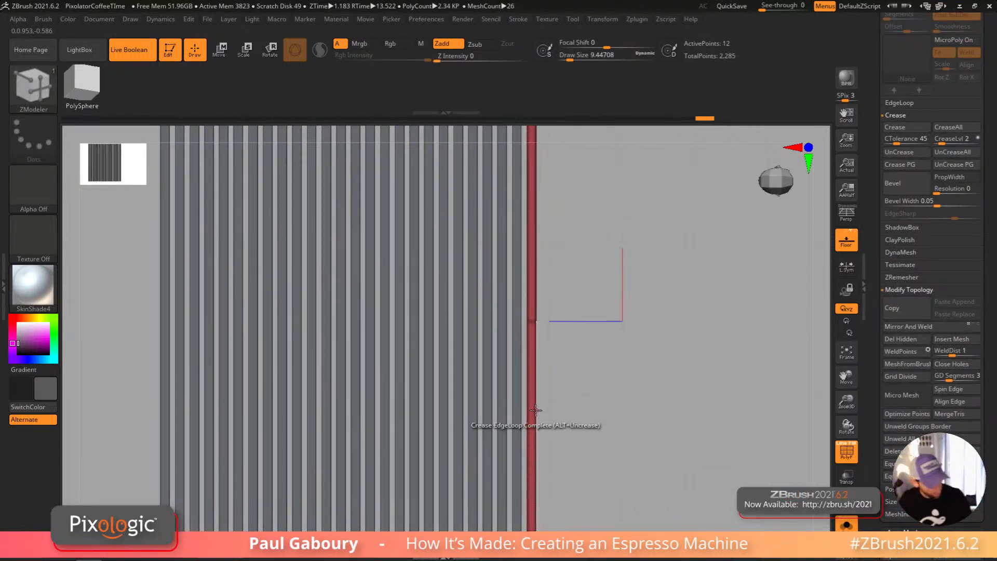
{"action": "key", "text": "space"}
{"action": "left_click", "coordinate": [517, 236]}
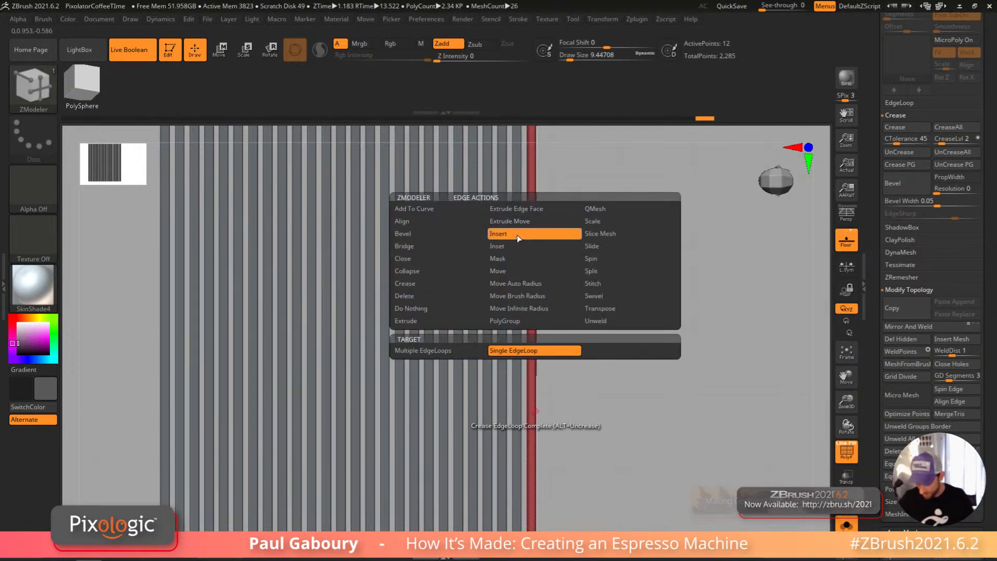
{"action": "left_click", "coordinate": [536, 404]}
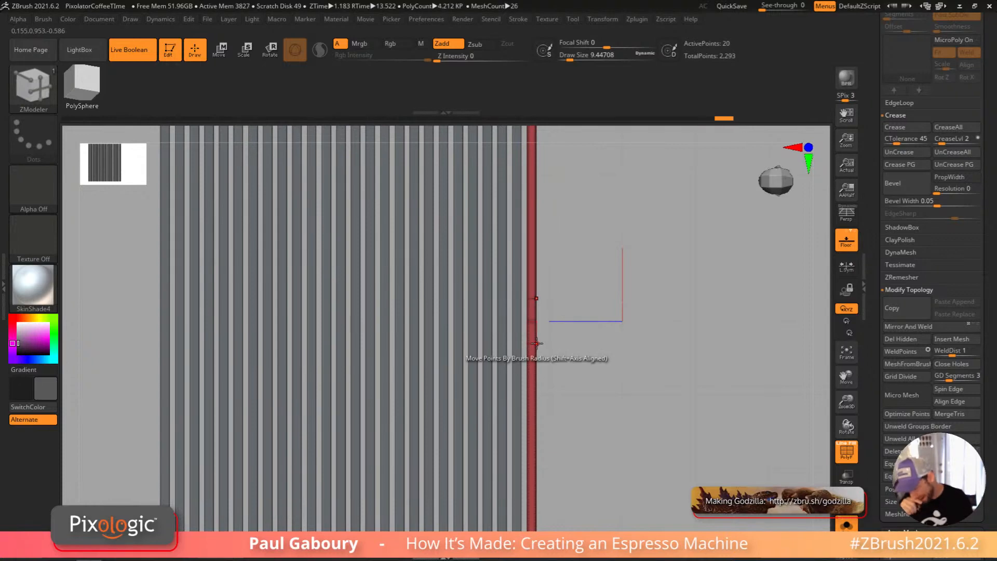
Step: Extrude the groove bar's short middle section downward to form a step on its underside
{"action": "mouse_move", "coordinate": [536, 342]}
{"action": "right_mouse_down"}
{"action": "mouse_move", "coordinate": [588, 349]}
{"action": "mouse_move", "coordinate": [556, 328]}
{"action": "mouse_move", "coordinate": [530, 348]}
{"action": "right_mouse_up"}
{"action": "left_click_drag", "start_coordinate": [527, 348], "coordinate": [595, 315]}
{"action": "right_click_drag", "start_coordinate": [632, 326], "coordinate": [697, 394]}
{"action": "left_click", "coordinate": [846, 451]}
{"action": "mouse_move", "coordinate": [706, 472]}
{"action": "right_mouse_down"}
{"action": "mouse_move", "coordinate": [670, 457]}
{"action": "mouse_move", "coordinate": [675, 472]}
{"action": "mouse_move", "coordinate": [613, 423]}
{"action": "mouse_move", "coordinate": [613, 408]}
{"action": "right_mouse_up"}
{"action": "key", "text": "b"}
{"action": "key", "text": "z"}
{"action": "key", "text": "m"}
{"action": "mouse_move", "coordinate": [619, 391]}
{"action": "right_mouse_down"}
{"action": "mouse_move", "coordinate": [584, 325]}
{"action": "mouse_move", "coordinate": [612, 401]}
{"action": "mouse_move", "coordinate": [602, 376]}
{"action": "right_mouse_up"}
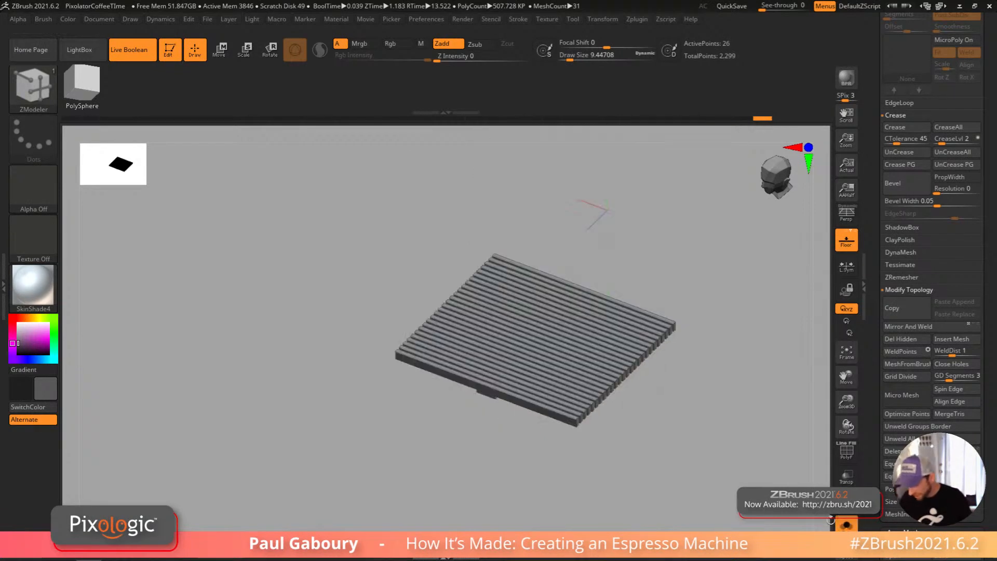
{"action": "right_click_drag", "start_coordinate": [670, 394], "coordinate": [613, 422]}
{"action": "right_click_drag", "start_coordinate": [602, 346], "coordinate": [612, 416]}
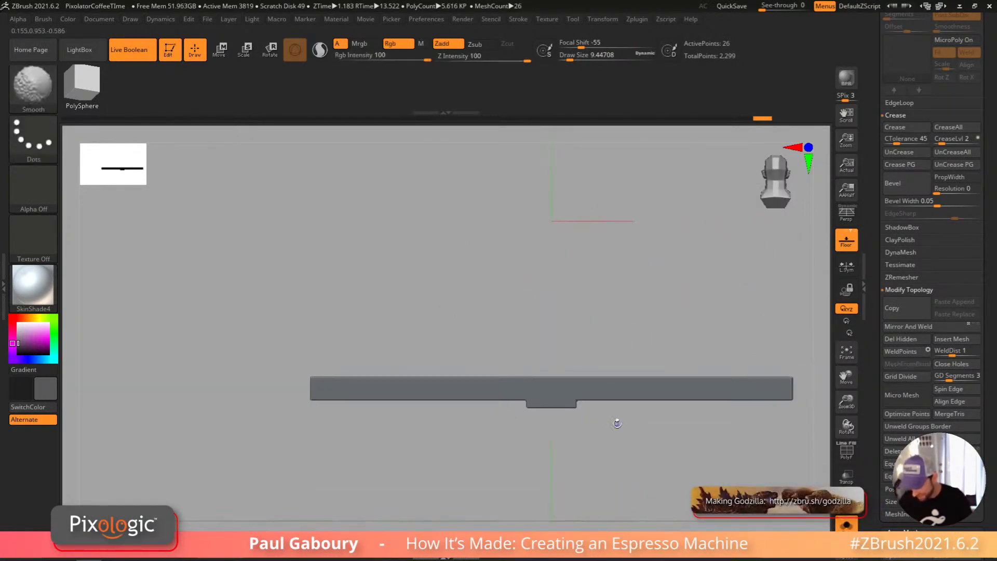
Step: Insert a symmetric pair of edge loops farther out on the bar and extend the lowered section to them with a sloping underside
{"action": "left_click", "coordinate": [661, 394]}
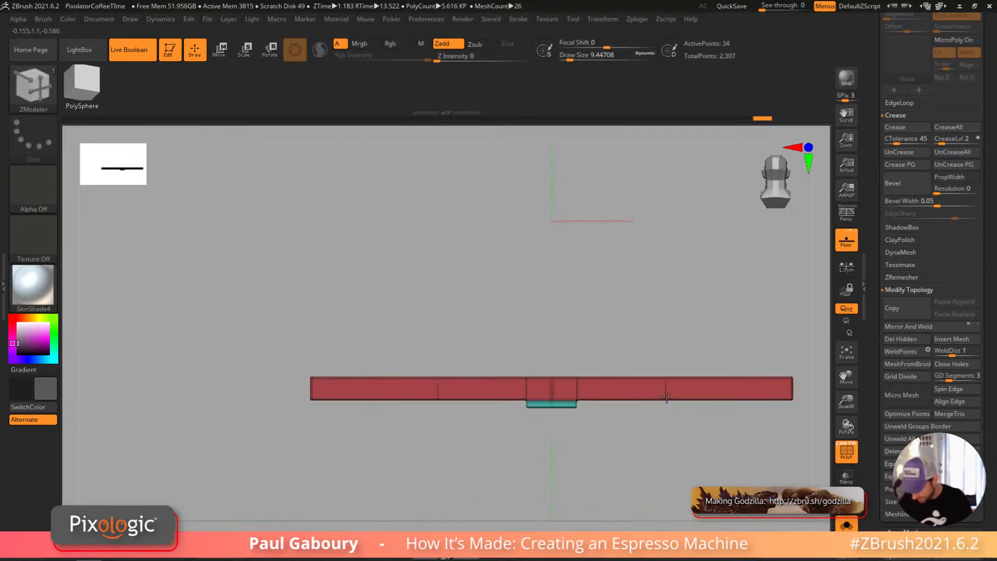
{"action": "right_click_drag", "start_coordinate": [731, 413], "coordinate": [675, 378]}
{"action": "left_click", "coordinate": [677, 390]}
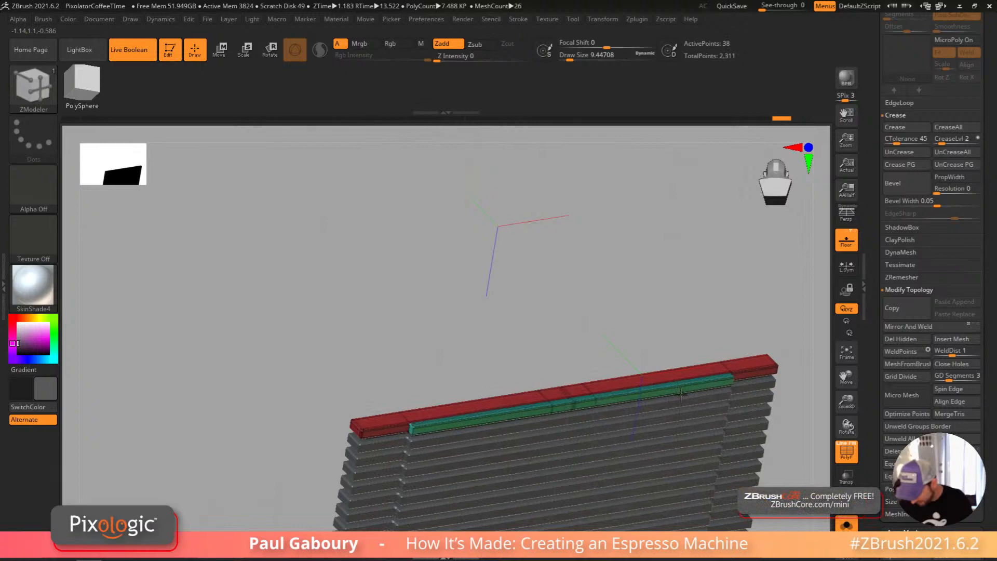
{"action": "mouse_move", "coordinate": [677, 388]}
{"action": "right_mouse_down"}
{"action": "mouse_move", "coordinate": [664, 453]}
{"action": "mouse_move", "coordinate": [679, 452]}
{"action": "mouse_move", "coordinate": [546, 454]}
{"action": "mouse_move", "coordinate": [596, 425]}
{"action": "right_mouse_up"}
{"action": "key", "text": "shift+f"}
{"action": "right_click_drag", "start_coordinate": [573, 372], "coordinate": [573, 402], "text": "alt"}
{"action": "right_click_drag", "start_coordinate": [573, 403], "coordinate": [556, 441], "text": "ctrl"}
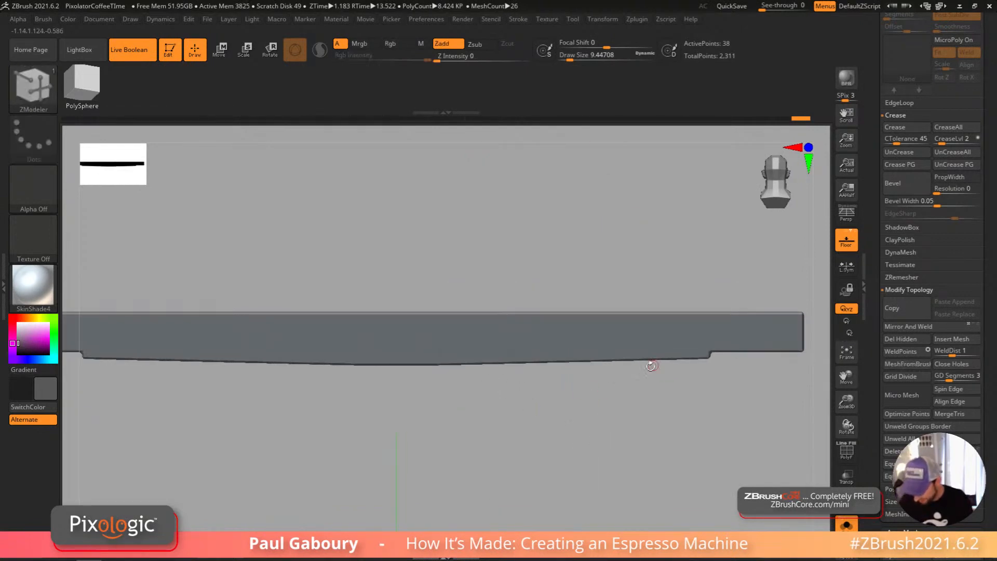
{"action": "right_click_drag", "start_coordinate": [657, 361], "coordinate": [725, 351], "text": "alt"}
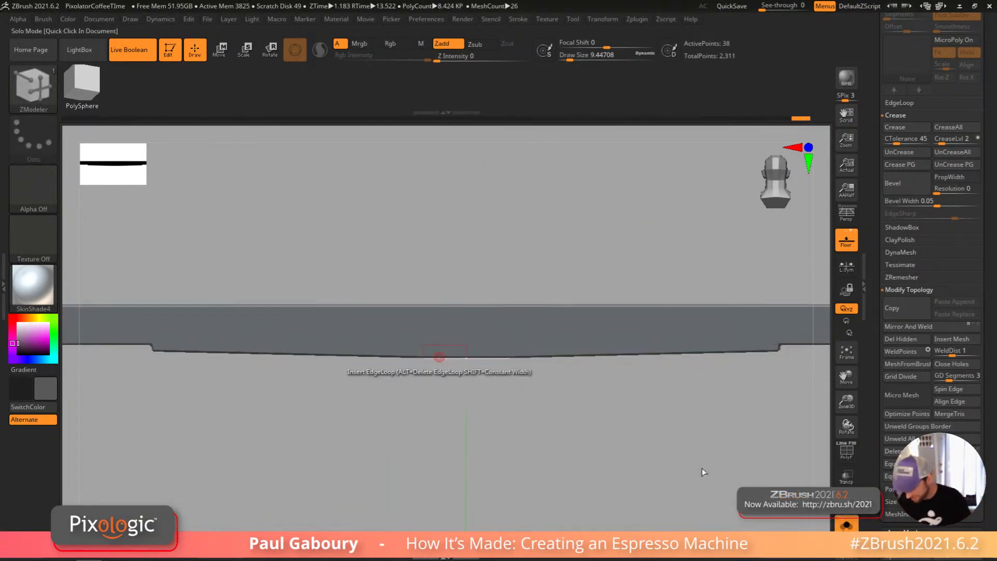
{"action": "left_click", "coordinate": [712, 484]}
{"action": "mouse_move", "coordinate": [744, 439]}
{"action": "right_mouse_down", "text": "ctrl"}
{"action": "mouse_move", "coordinate": [512, 340]}
{"action": "mouse_move", "coordinate": [652, 427]}
{"action": "mouse_move", "coordinate": [587, 421]}
{"action": "mouse_move", "coordinate": [644, 467]}
{"action": "right_mouse_up", "text": "ctrl"}
{"action": "right_click_drag", "start_coordinate": [644, 468], "coordinate": [607, 461]}
Step: Mask the bar around the ends of its lowered section and move those ends about 0.41 inward
{"action": "left_click", "coordinate": [846, 524]}
{"action": "right_click_drag", "start_coordinate": [771, 482], "coordinate": [737, 441], "text": "shift"}
{"action": "right_click_drag", "start_coordinate": [649, 461], "coordinate": [445, 472], "text": "alt"}
{"action": "key", "text": "shift+f"}
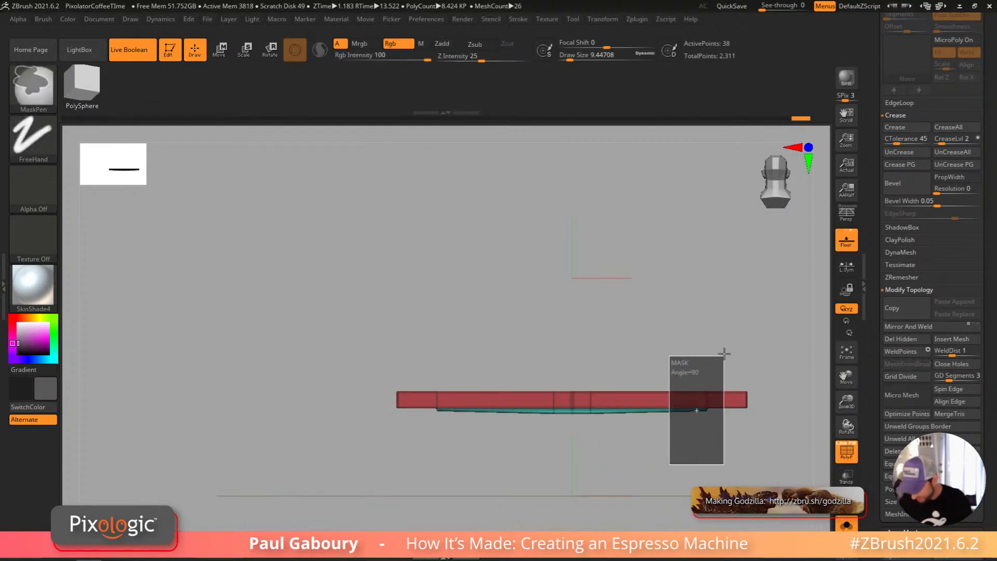
{"action": "left_click_drag", "start_coordinate": [724, 355], "coordinate": [724, 356], "text": "ctrl"}
{"action": "key", "text": "b"}
{"action": "key", "text": "z"}
{"action": "key", "text": "m"}
{"action": "key", "text": "w"}
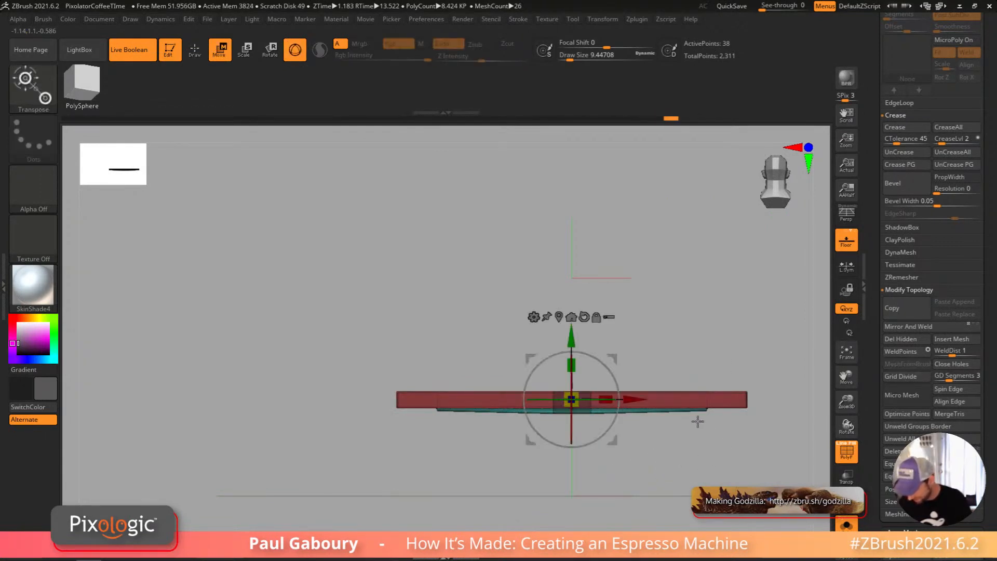
{"action": "left_click_drag", "start_coordinate": [644, 401], "coordinate": [740, 399]}
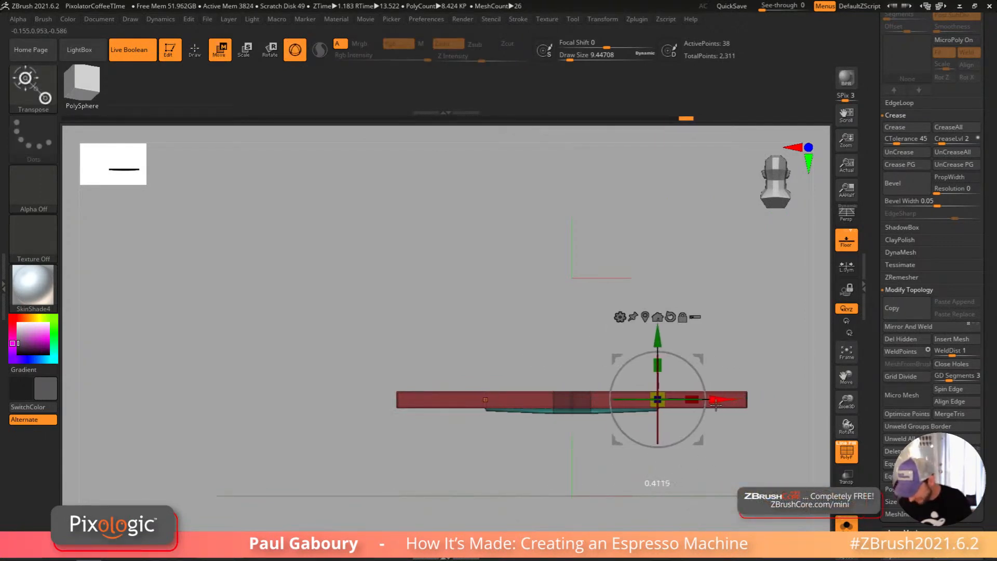
{"action": "key", "text": "shift+f"}
{"action": "key", "text": "q"}
{"action": "mouse_move", "coordinate": [703, 490]}
{"action": "left_mouse_down"}
{"action": "mouse_move", "coordinate": [639, 440]}
{"action": "mouse_move", "coordinate": [707, 390]}
{"action": "left_mouse_up"}
{"action": "left_click", "coordinate": [846, 525]}
{"action": "left_click_drag", "start_coordinate": [732, 511], "coordinate": [649, 489]}
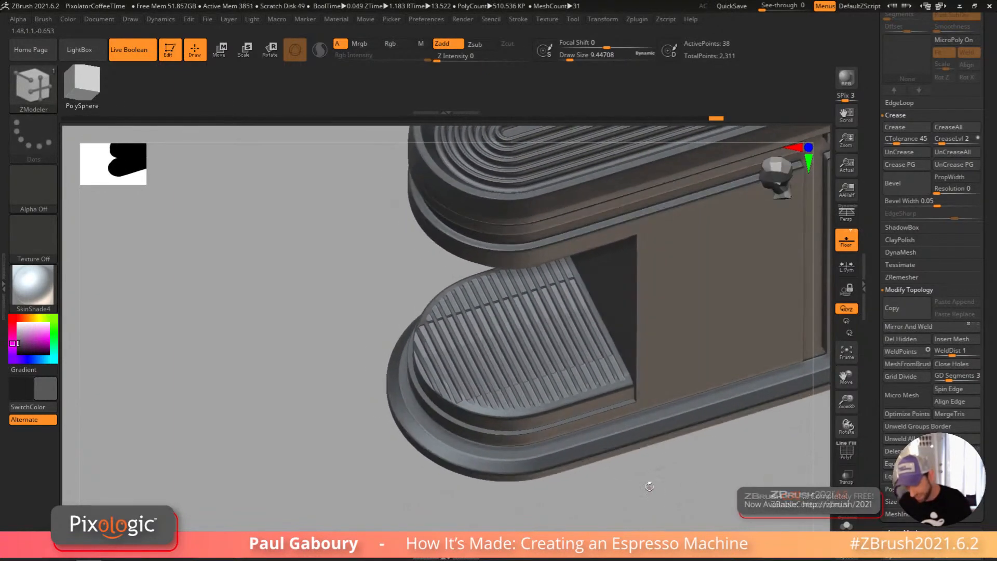
Step: Undo the groove bar's lowered section edits back to its inserted middle edge loops
{"action": "key", "text": "ctrl+z"}
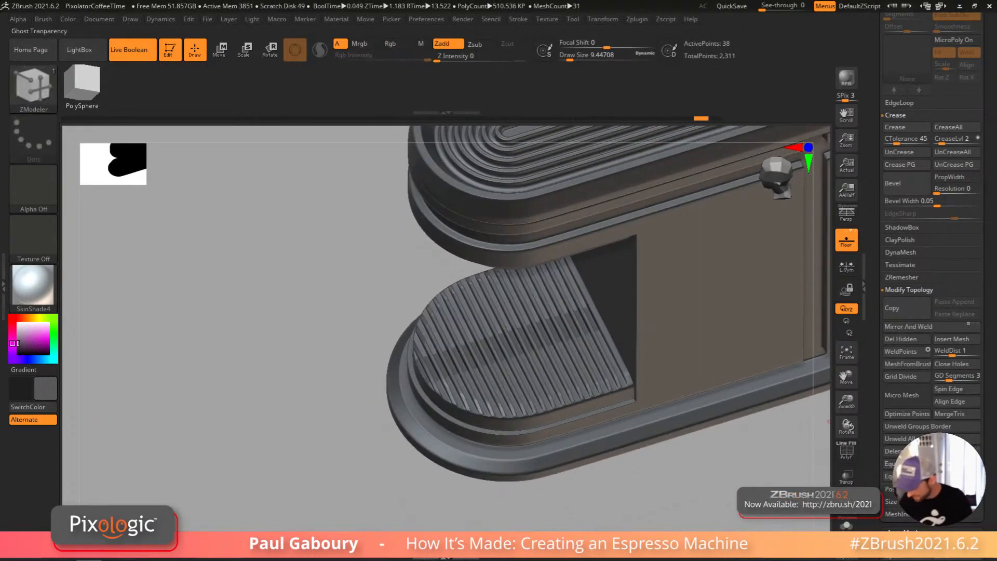
{"action": "left_click", "coordinate": [846, 526]}
{"action": "mouse_move", "coordinate": [709, 512]}
{"action": "left_mouse_down"}
{"action": "mouse_move", "coordinate": [695, 461]}
{"action": "mouse_move", "coordinate": [685, 468]}
{"action": "mouse_move", "coordinate": [738, 466]}
{"action": "mouse_move", "coordinate": [690, 463]}
{"action": "mouse_move", "coordinate": [713, 451]}
{"action": "mouse_move", "coordinate": [692, 467]}
{"action": "left_mouse_up"}
{"action": "key", "text": "ctrl+z"}
{"action": "key", "text": "ctrl+z"}
{"action": "key", "text": "ctrl+z"}
{"action": "key", "text": "ctrl+z"}
{"action": "key", "text": "ctrl+z"}
{"action": "left_click", "coordinate": [848, 527]}
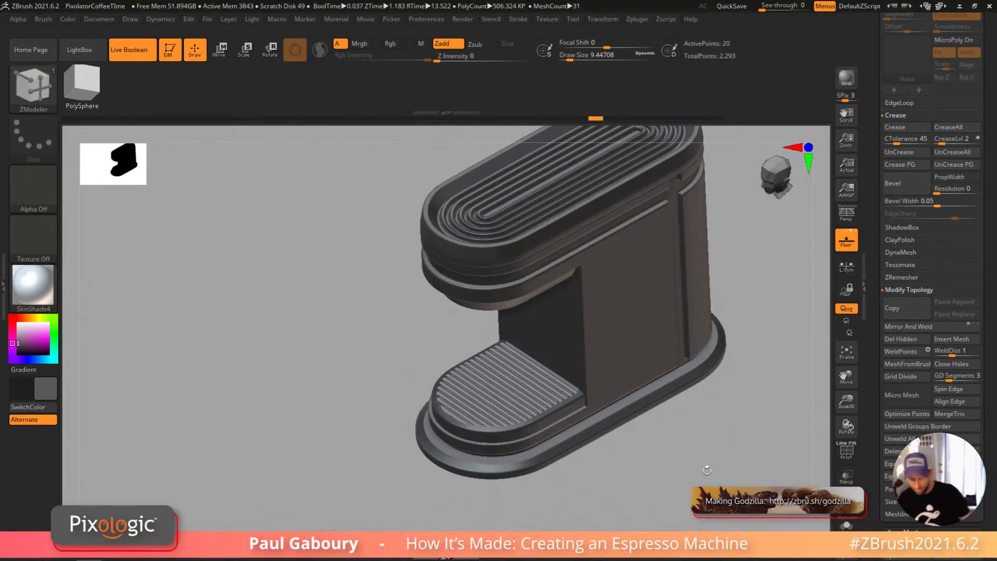
Step: Convert the groove-cutting array of 26 bars into real geometry with Make Mesh
{"action": "left_click_drag", "start_coordinate": [986, 312], "coordinate": [987, 432]}
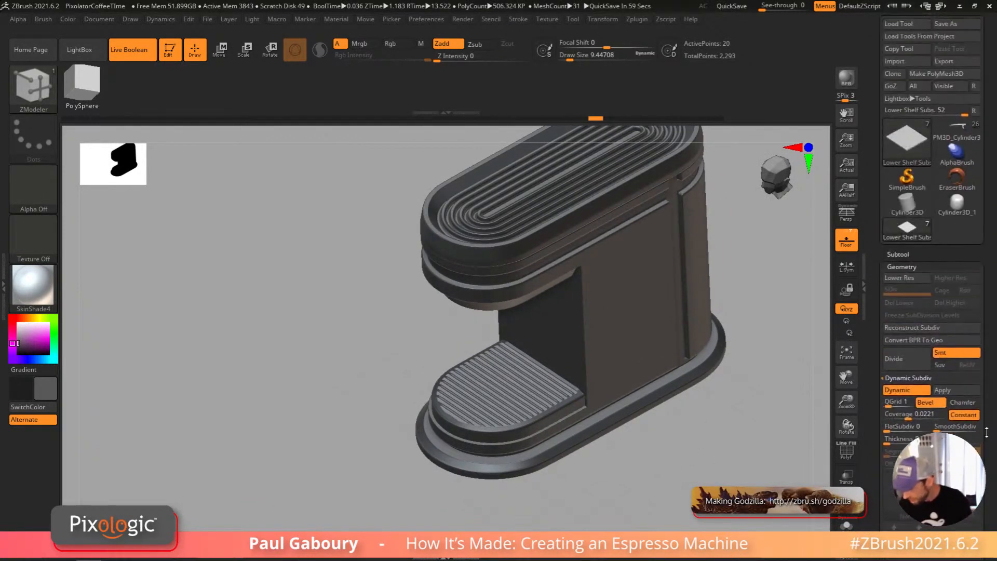
{"action": "left_click", "coordinate": [904, 267]}
{"action": "left_click_drag", "start_coordinate": [927, 274], "coordinate": [929, 229]}
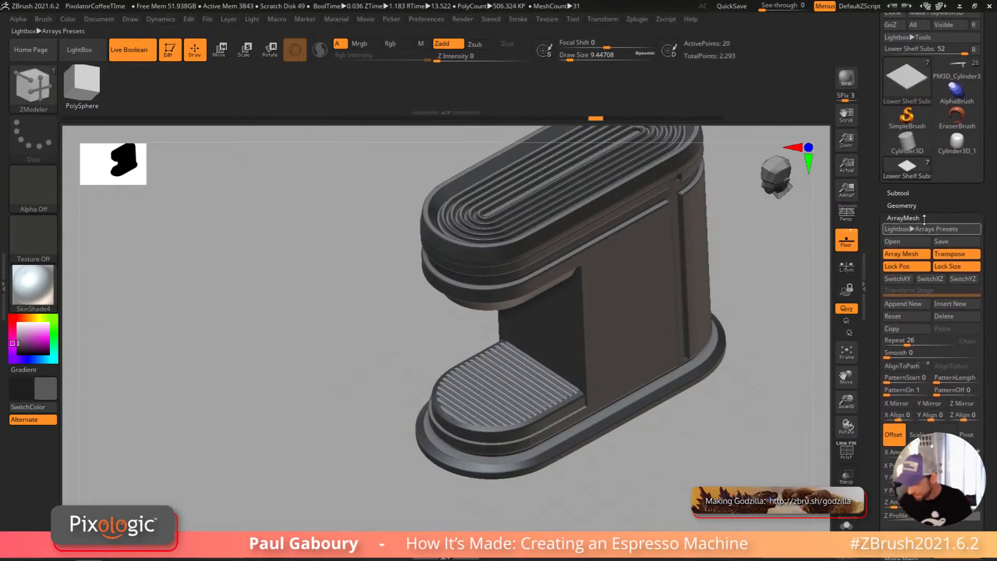
{"action": "scroll", "coordinate": [929, 238], "scroll_direction": "down", "scroll_amount": 10}
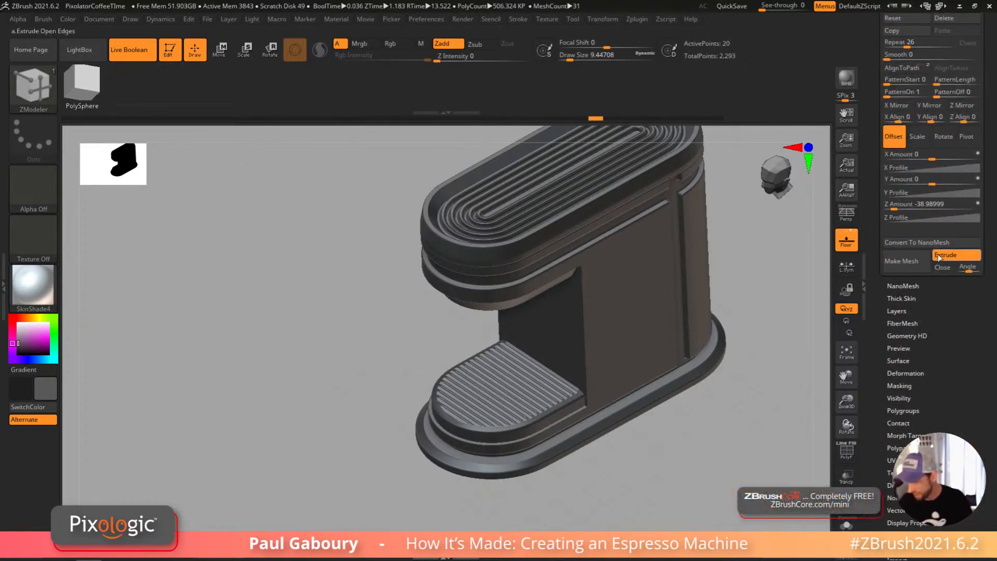
{"action": "left_click", "coordinate": [908, 267]}
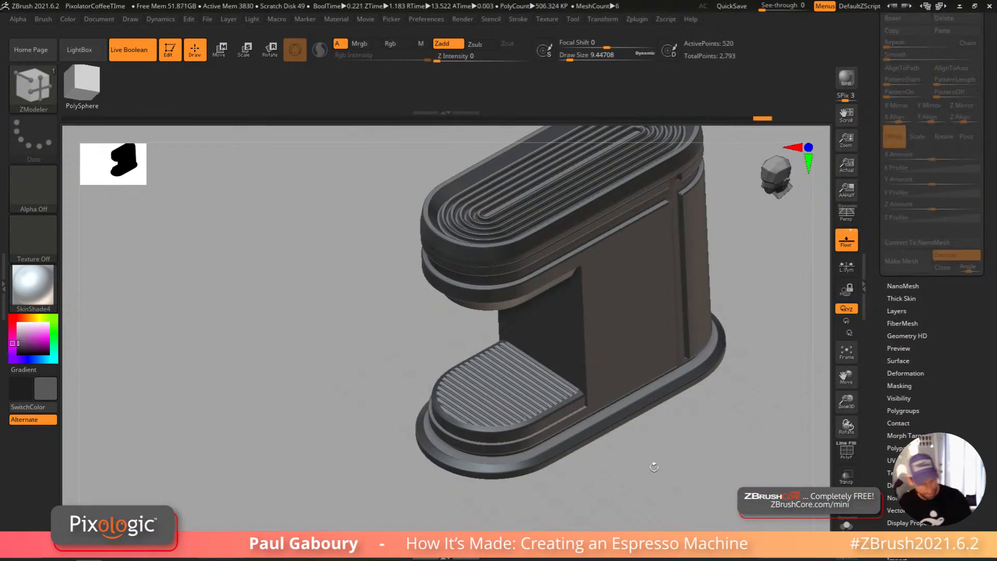
Step: Select the Lower Shelf subtool and isolate it with its polyframe shown
{"action": "key", "text": "shift+f"}
{"action": "mouse_move", "coordinate": [553, 429]}
{"action": "right_mouse_down", "text": "ctrl"}
{"action": "mouse_move", "coordinate": [558, 459]}
{"action": "mouse_move", "coordinate": [559, 440]}
{"action": "mouse_move", "coordinate": [606, 478]}
{"action": "right_mouse_up", "text": "ctrl"}
{"action": "key", "text": "shift+f"}
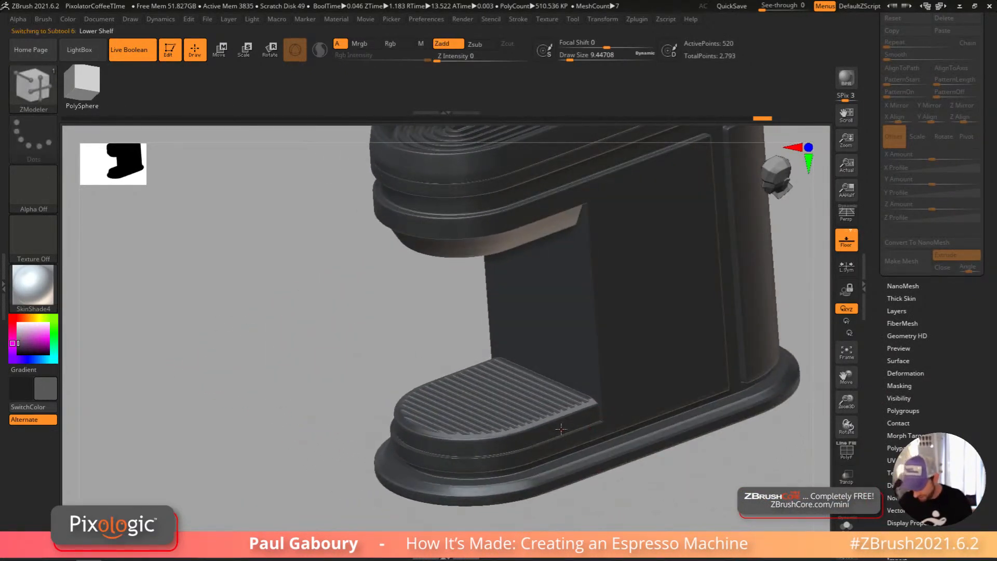
{"action": "key", "text": "ctrl+z"}
{"action": "key", "text": "ctrl+z"}
{"action": "key", "text": "shift+f"}
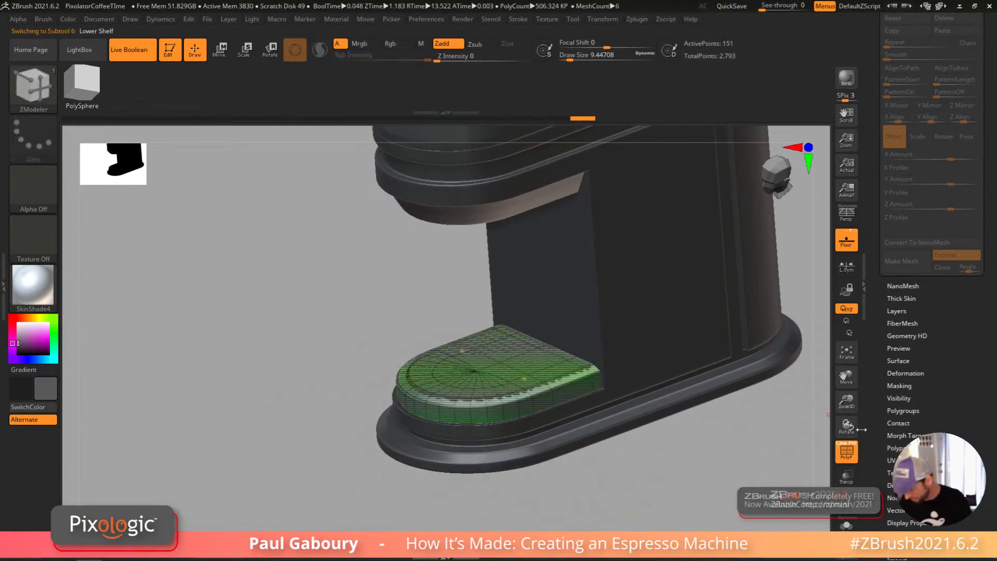
{"action": "key", "text": "ctrl+z"}
{"action": "key", "text": "f"}
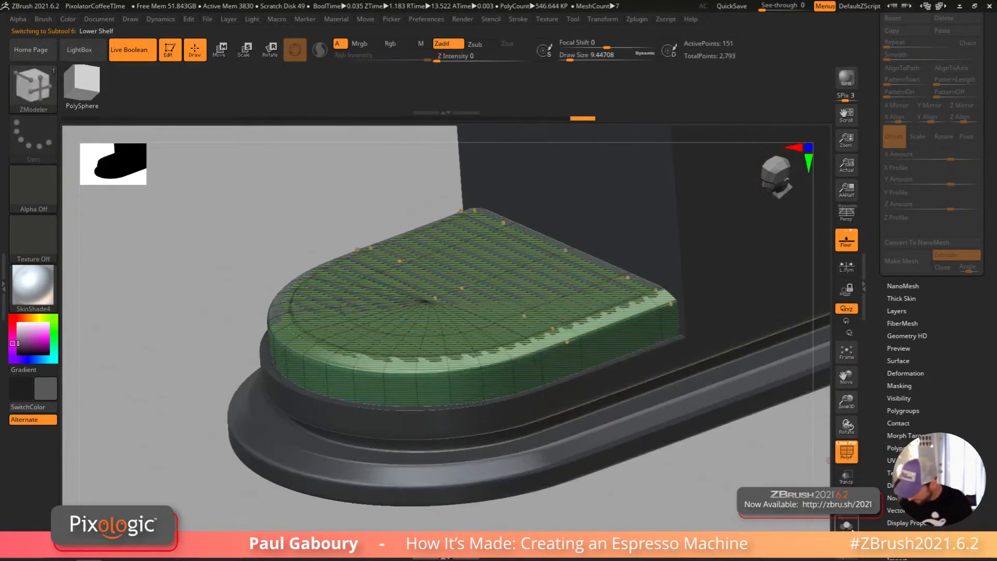
{"action": "left_click", "coordinate": [846, 524]}
Step: Insert an edge loop low on the Lower Shelf's side wall and QMesh the bottom polyloop slightly outward
{"action": "left_click", "coordinate": [544, 370]}
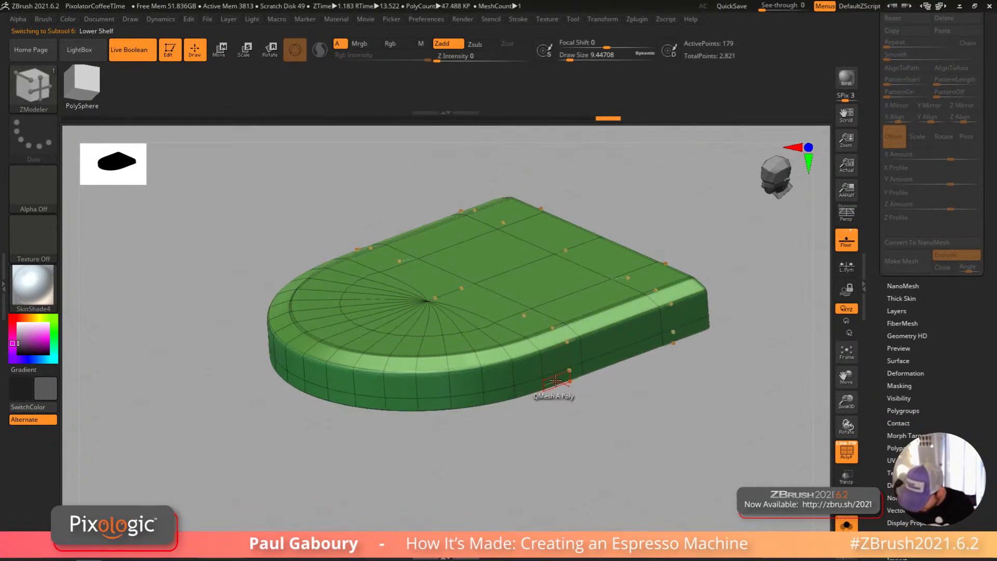
{"action": "key", "text": "space"}
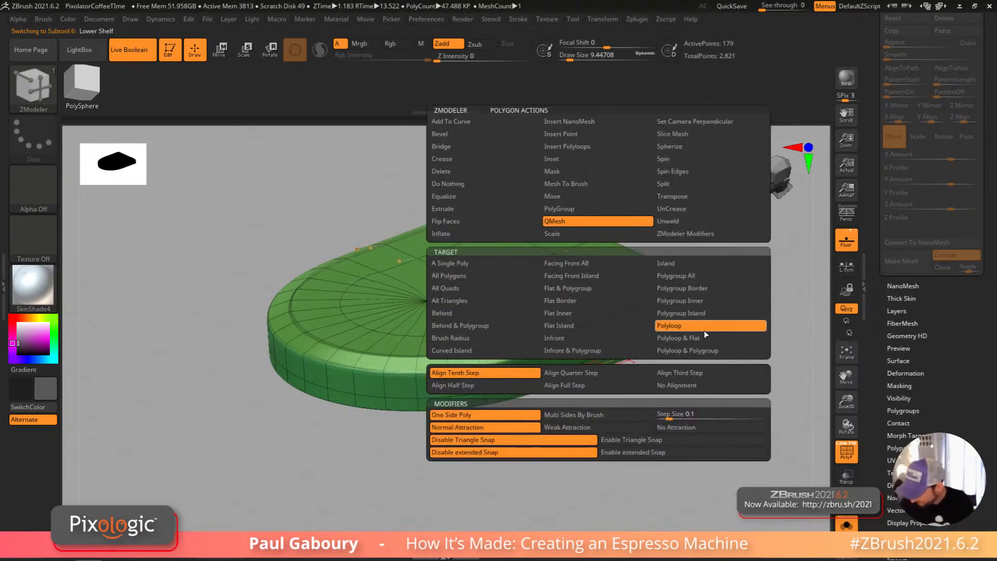
{"action": "left_click", "coordinate": [703, 332]}
{"action": "left_click_drag", "start_coordinate": [599, 365], "coordinate": [603, 367]}
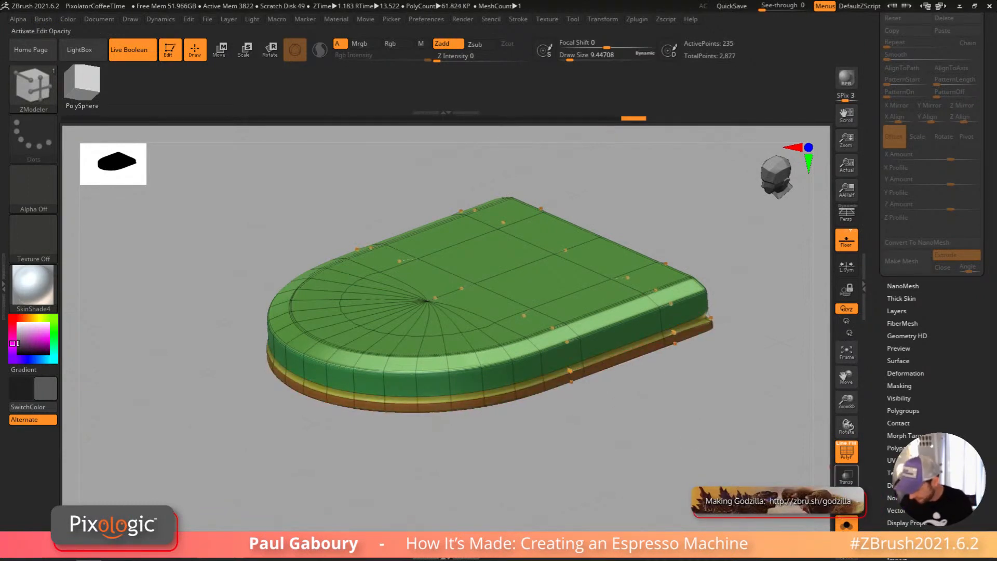
{"action": "key", "text": "shift+f"}
{"action": "left_click", "coordinate": [846, 525]}
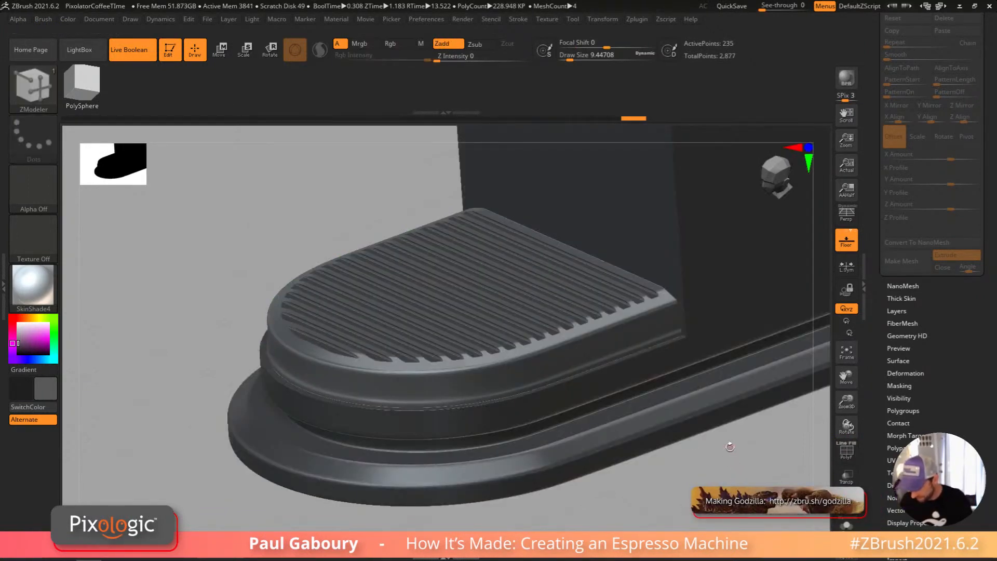
{"action": "mouse_move", "coordinate": [650, 424]}
{"action": "left_mouse_down"}
{"action": "mouse_move", "coordinate": [656, 457]}
{"action": "mouse_move", "coordinate": [647, 434]}
{"action": "mouse_move", "coordinate": [632, 453]}
{"action": "left_mouse_up"}
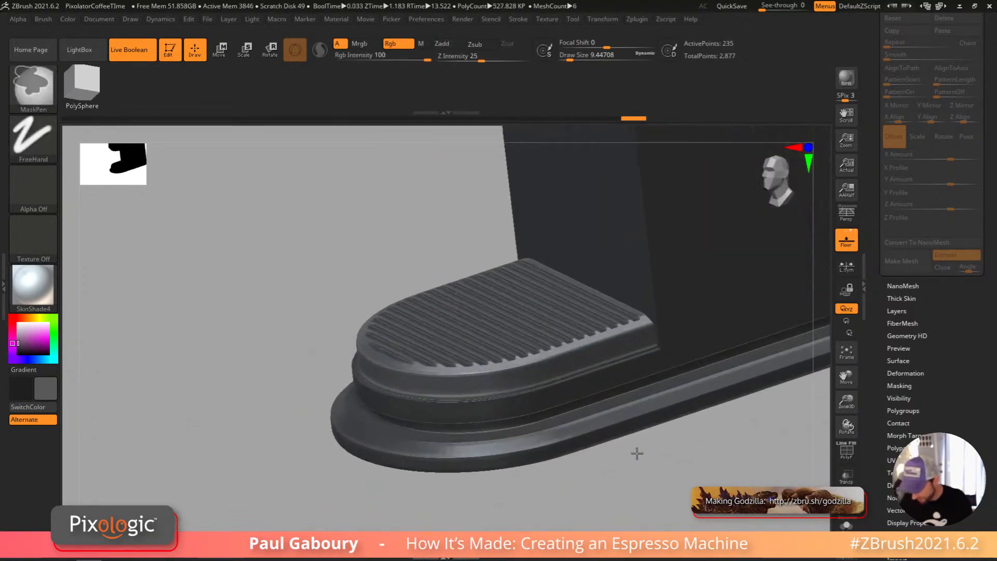
Step: Insert two edge loops near the top of the isolated shelf's side wall and QMesh the narrow polyloop between them outward
{"action": "key", "text": "shift+f"}
{"action": "right_click_drag", "start_coordinate": [611, 426], "coordinate": [584, 384], "text": "ctrl"}
{"action": "key", "text": "shift+d"}
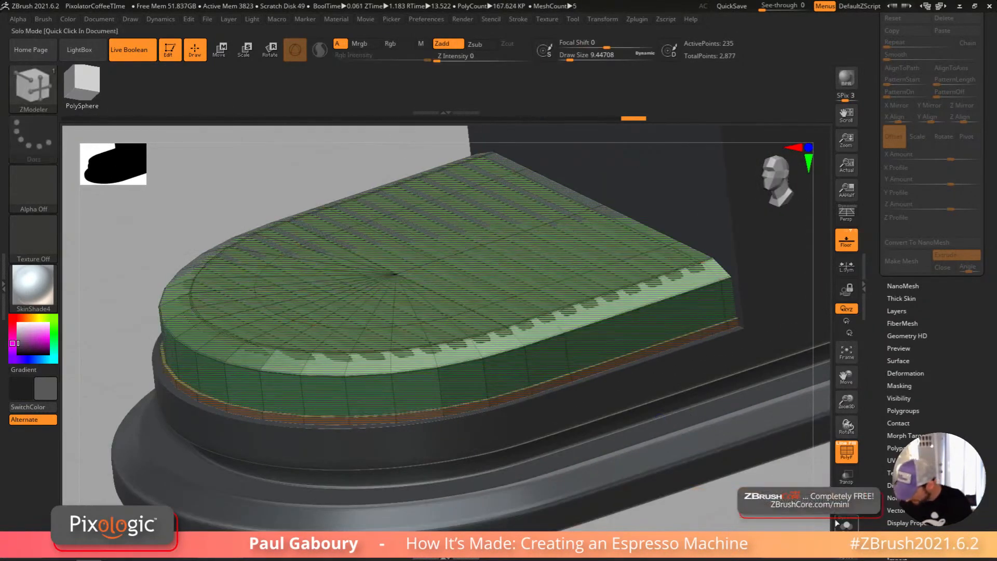
{"action": "left_click", "coordinate": [845, 524]}
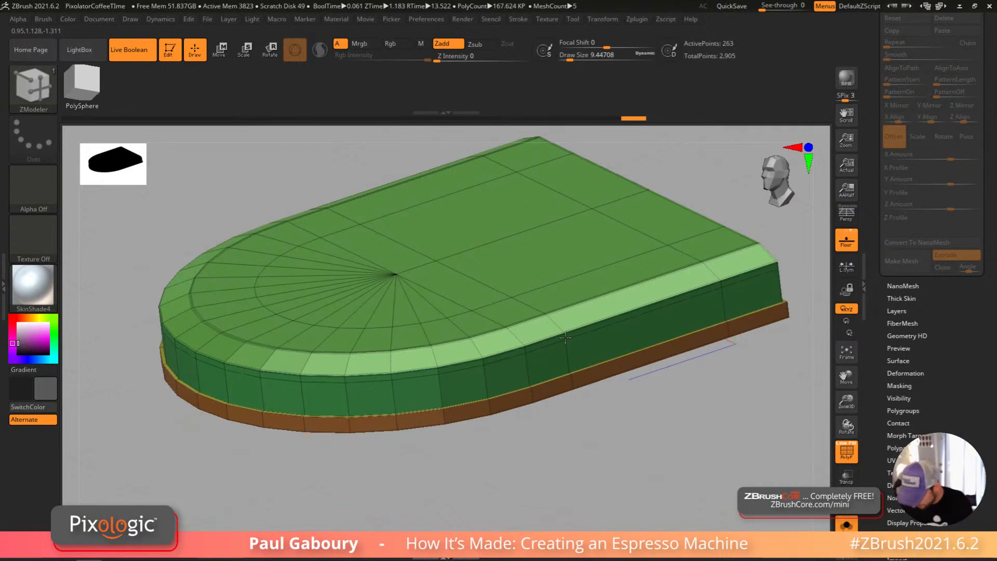
{"action": "right_click_drag", "start_coordinate": [565, 337], "coordinate": [567, 356], "text": "ctrl"}
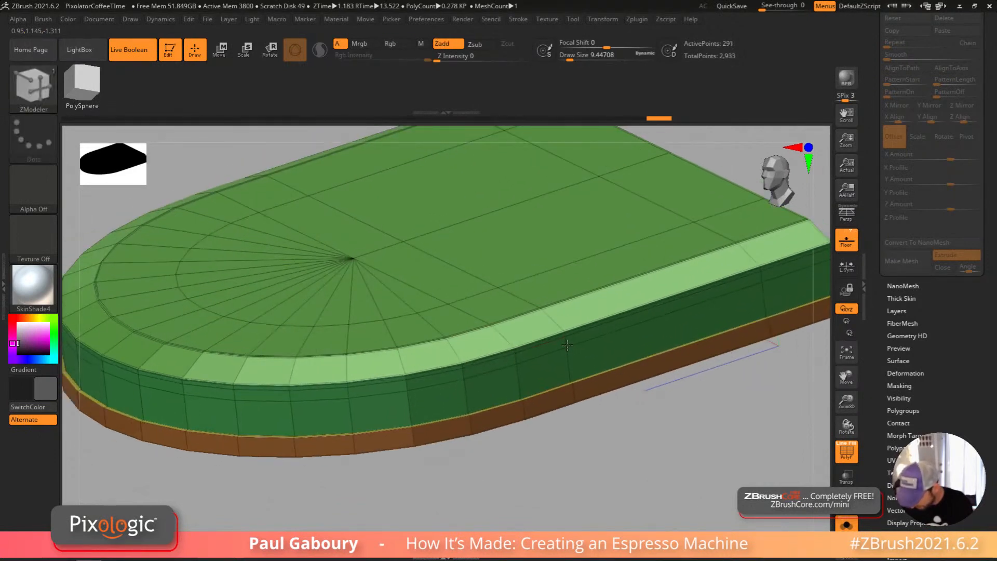
{"action": "left_click_drag", "start_coordinate": [583, 335], "coordinate": [585, 344]}
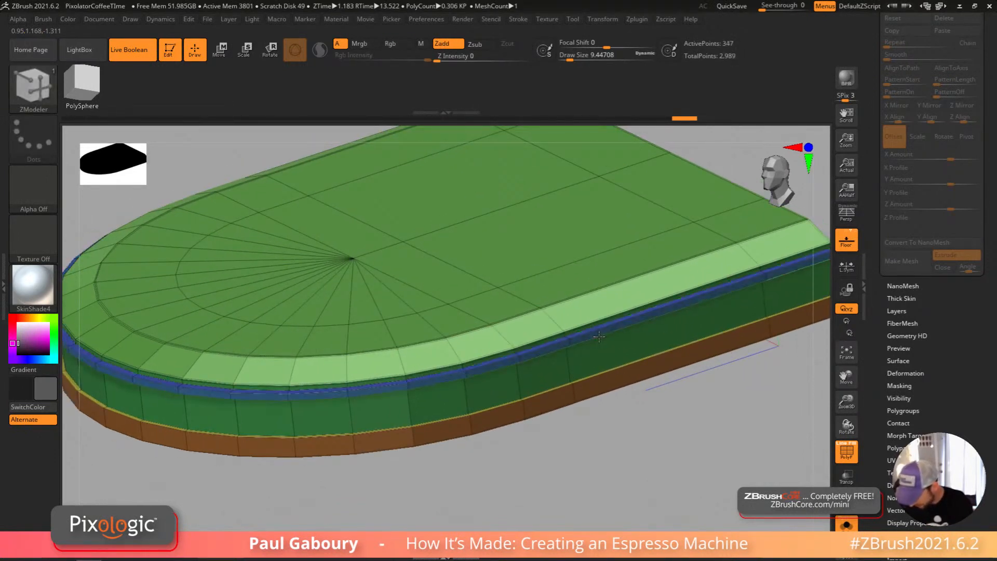
{"action": "right_click_drag", "start_coordinate": [723, 339], "coordinate": [582, 347]}
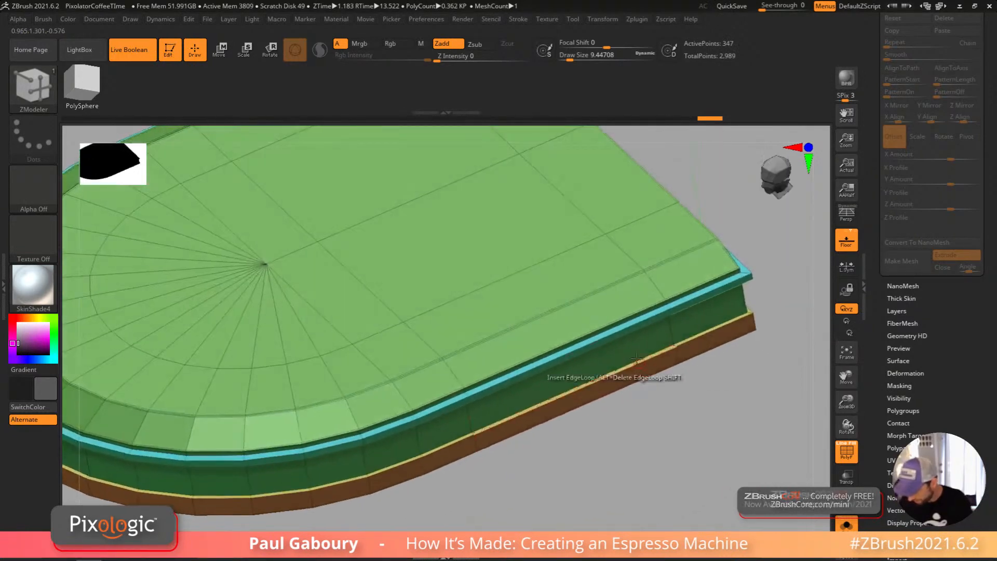
Step: Crease the edge loops along the Lower Shelf's lips, turn off the polyframe and show the whole machine again
{"action": "right_click", "coordinate": [603, 337]}
{"action": "key", "text": "space"}
{"action": "left_click", "coordinate": [496, 282]}
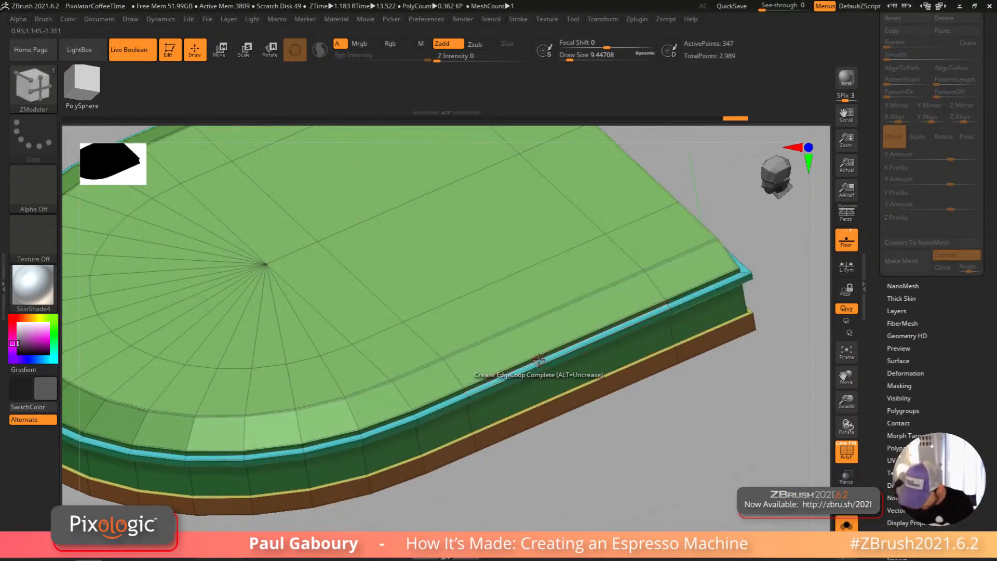
{"action": "right_click_drag", "start_coordinate": [545, 370], "coordinate": [624, 469]}
{"action": "key", "text": "shift+f"}
{"action": "left_click", "coordinate": [690, 442]}
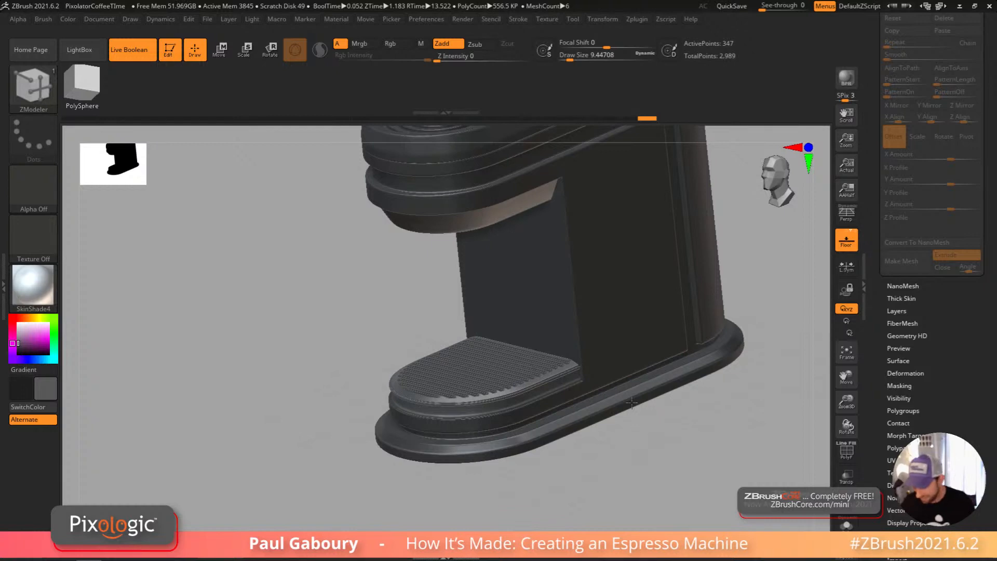
Step: Inspect the working model, compare it with the finished espresso machine from the front and side, and return to the Lower Shelf model
{"action": "right_click_drag", "start_coordinate": [632, 401], "coordinate": [630, 409]}
{"action": "right_click_drag", "start_coordinate": [674, 382], "coordinate": [487, 263]}
{"action": "right_click_drag", "start_coordinate": [626, 465], "coordinate": [572, 346]}
{"action": "scroll", "coordinate": [878, 393], "scroll_direction": "up", "scroll_amount": 7}
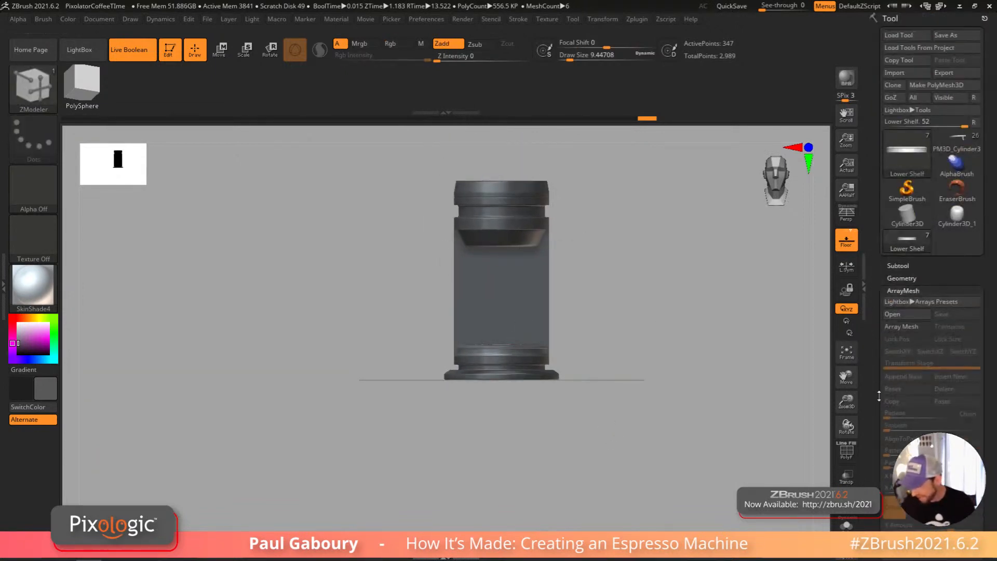
{"action": "left_click", "coordinate": [957, 143]}
{"action": "right_click_drag", "start_coordinate": [640, 414], "coordinate": [587, 400]}
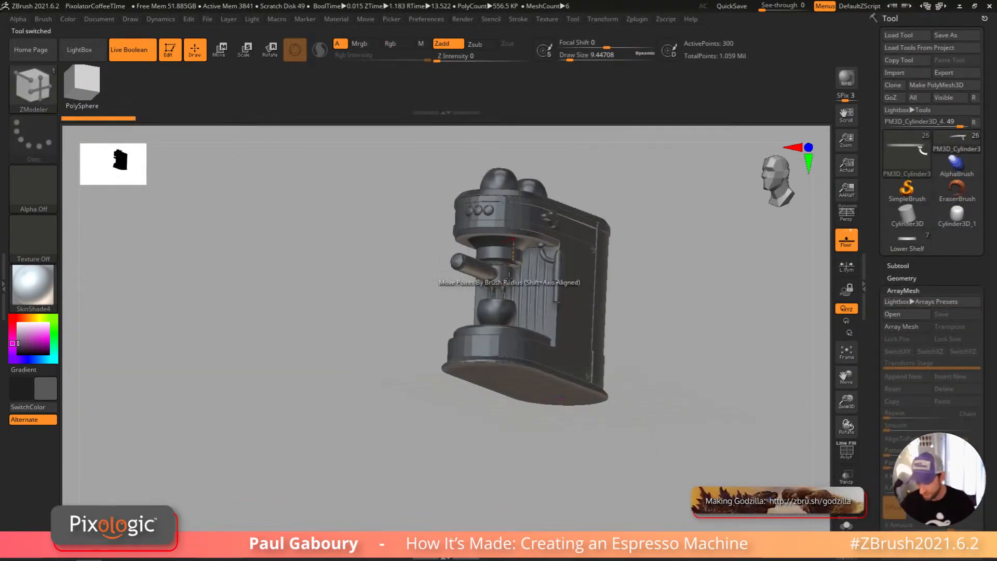
{"action": "right_click_drag", "start_coordinate": [514, 265], "coordinate": [507, 307], "text": "ctrl"}
{"action": "mouse_move", "coordinate": [697, 391]}
{"action": "right_mouse_down", "text": "ctrl"}
{"action": "mouse_move", "coordinate": [690, 398]}
{"action": "mouse_move", "coordinate": [686, 371]}
{"action": "right_mouse_up", "text": "ctrl"}
{"action": "mouse_move", "coordinate": [686, 372]}
{"action": "right_mouse_down"}
{"action": "mouse_move", "coordinate": [683, 419]}
{"action": "mouse_move", "coordinate": [679, 409]}
{"action": "right_mouse_up"}
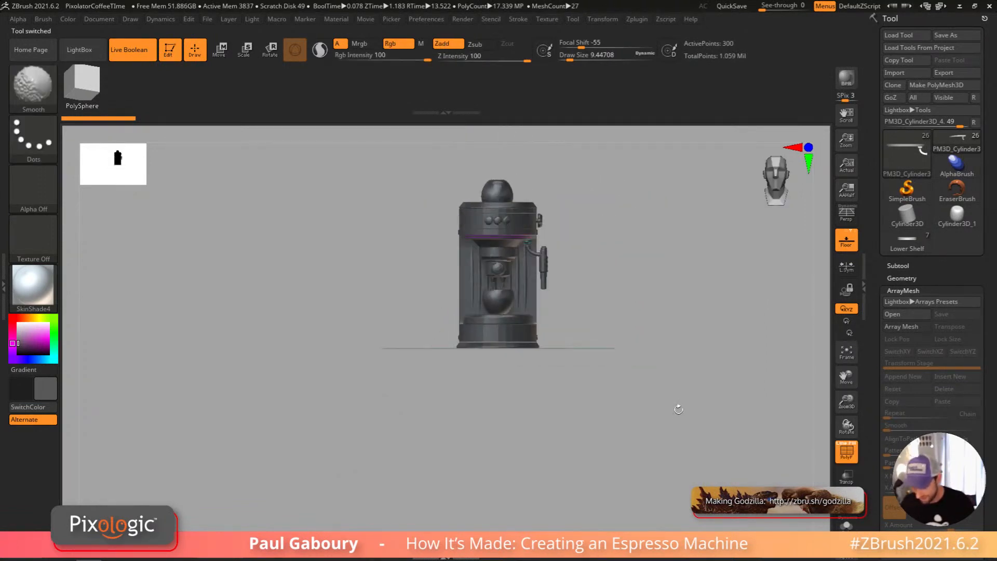
{"action": "key", "text": "shift+f"}
{"action": "right_click_drag", "start_coordinate": [597, 270], "coordinate": [542, 280]}
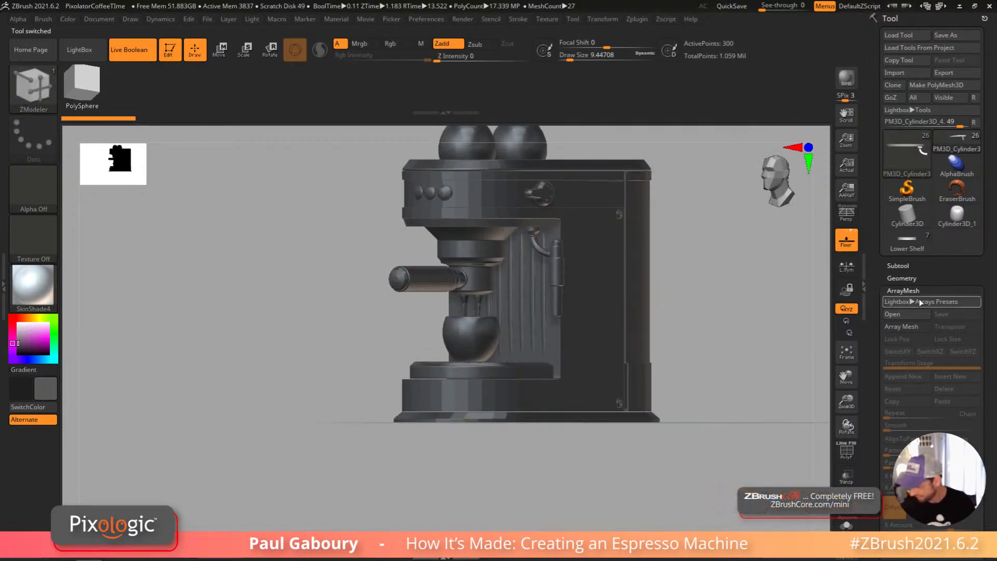
{"action": "left_click", "coordinate": [907, 266]}
{"action": "left_click", "coordinate": [907, 239]}
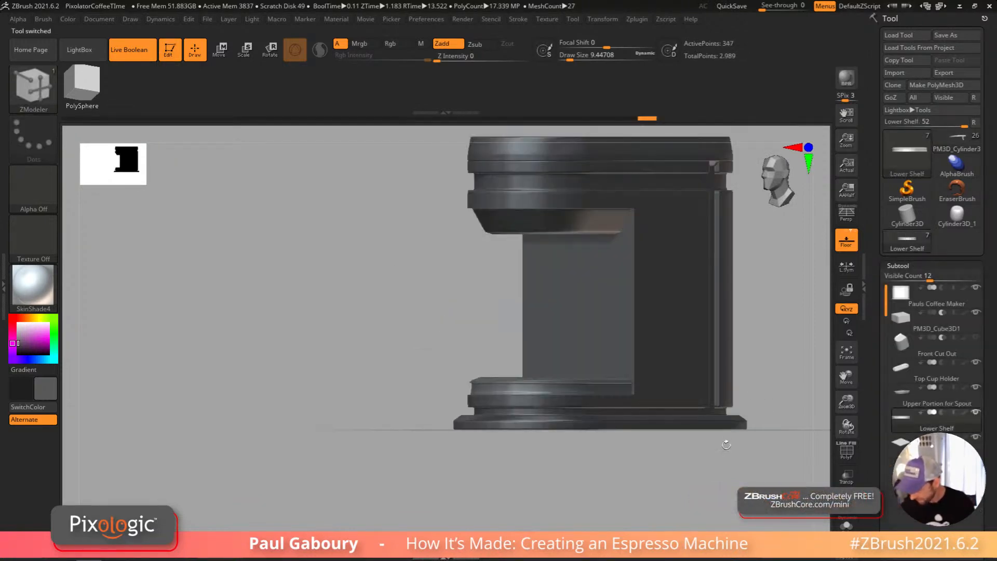
Step: Create a subtool folder named Coffee Maker from the main body subtool
{"action": "left_click_drag", "start_coordinate": [707, 419], "coordinate": [641, 432]}
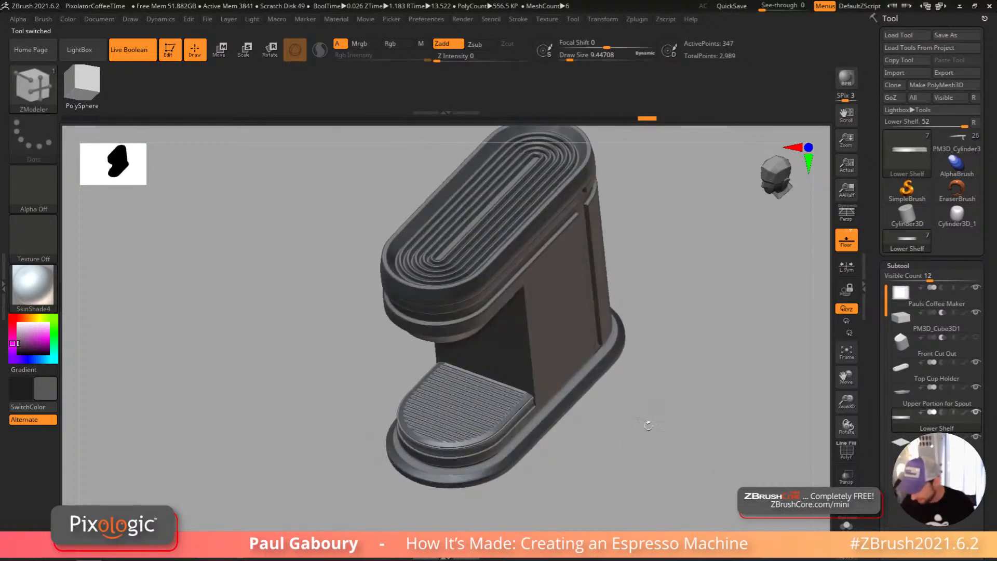
{"action": "scroll", "coordinate": [927, 357], "scroll_direction": "down", "scroll_amount": 2}
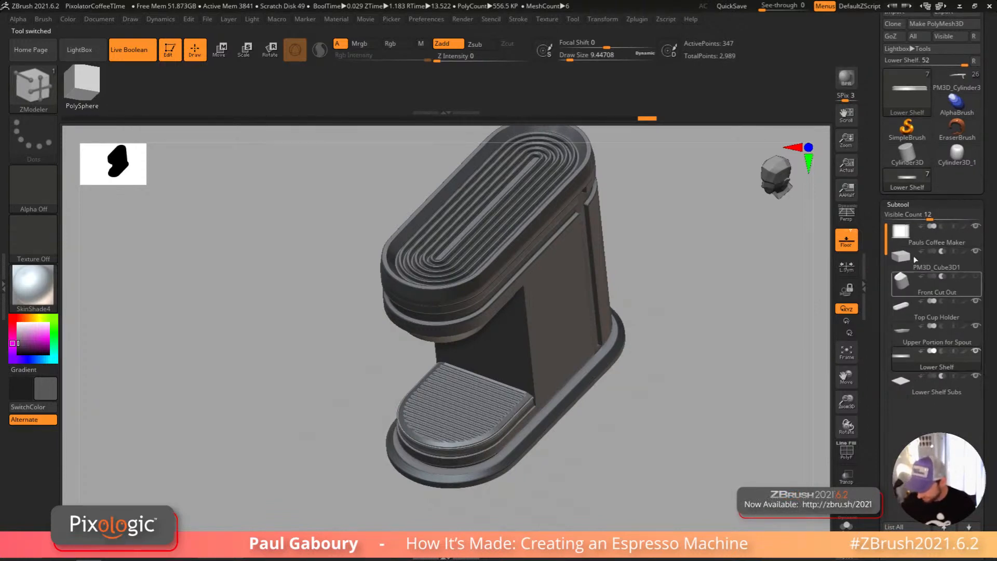
{"action": "mouse_move", "coordinate": [906, 389]}
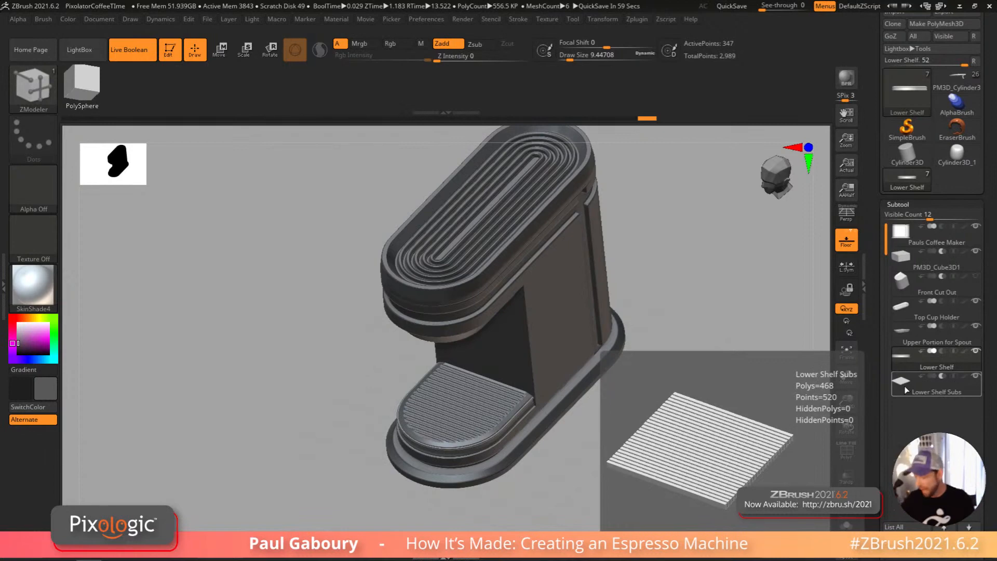
{"action": "left_click", "coordinate": [901, 233]}
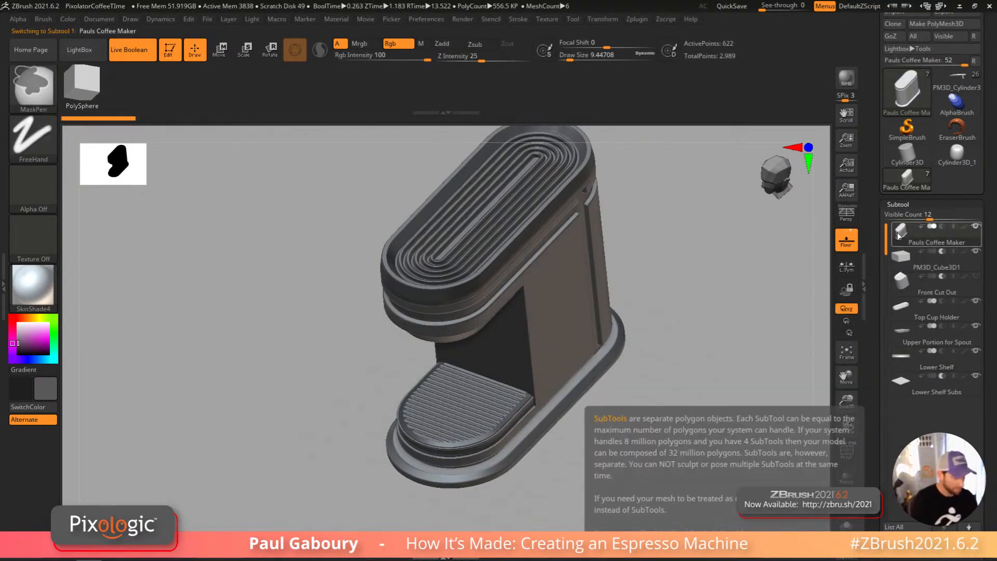
{"action": "left_click", "coordinate": [899, 235]}
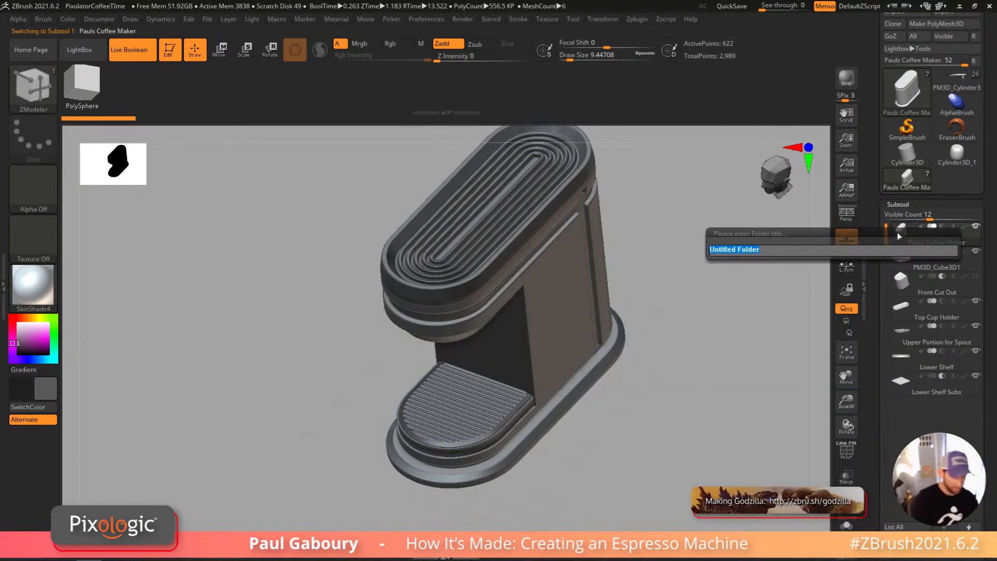
{"action": "type", "text": "Coffe"}
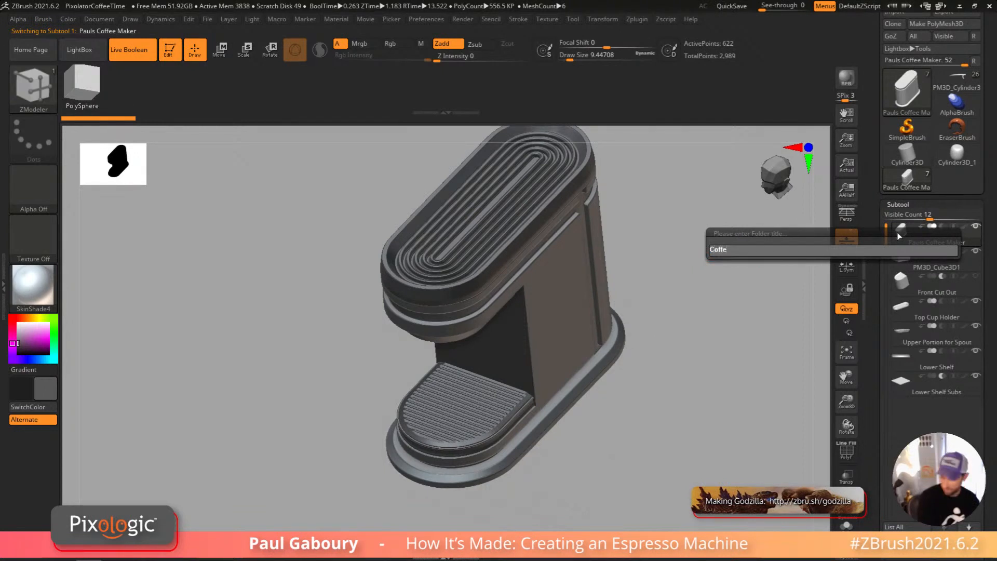
{"action": "type", "text": "e Maker"}
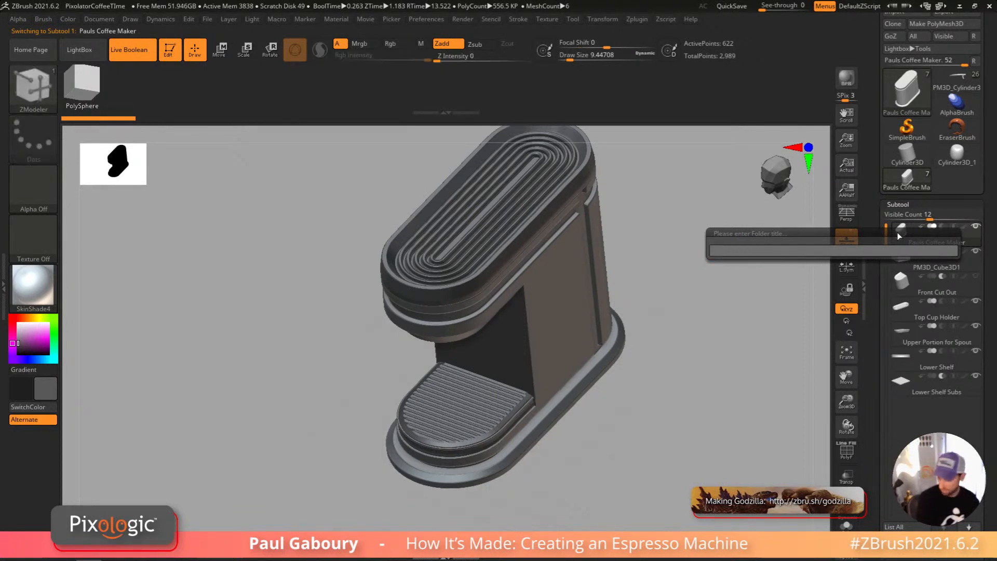
{"action": "key", "text": "Return"}
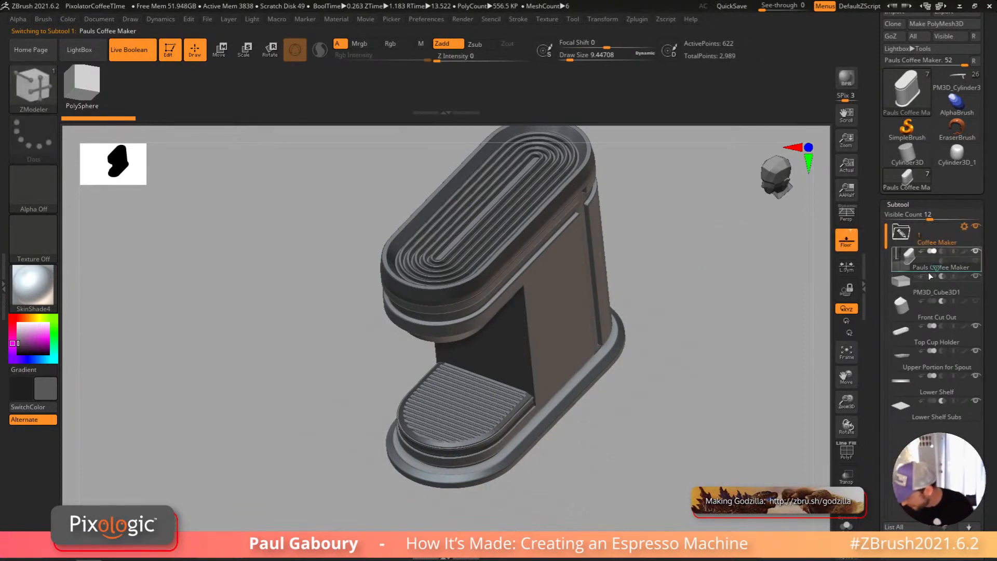
Step: Move the remaining cutter, cup holder, spout and shelf subtools into the Coffee Maker folder
{"action": "left_click_drag", "start_coordinate": [918, 315], "coordinate": [919, 289]}
{"action": "left_click_drag", "start_coordinate": [917, 337], "coordinate": [915, 331]}
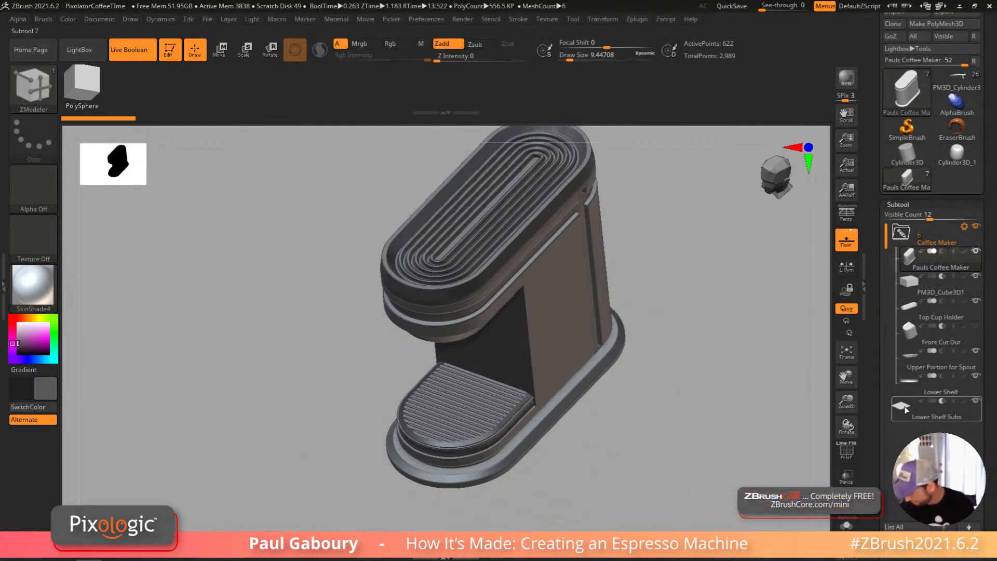
{"action": "left_click_drag", "start_coordinate": [663, 452], "coordinate": [689, 448]}
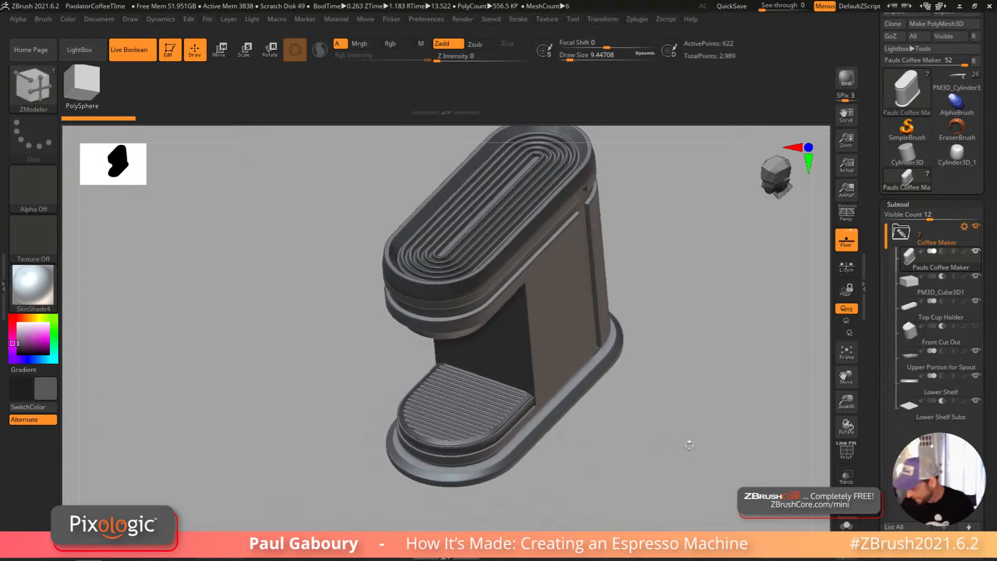
Step: Append a Sphere3D after the main body subtool and rename it Sphere Cuts
{"action": "mouse_move", "coordinate": [921, 266]}
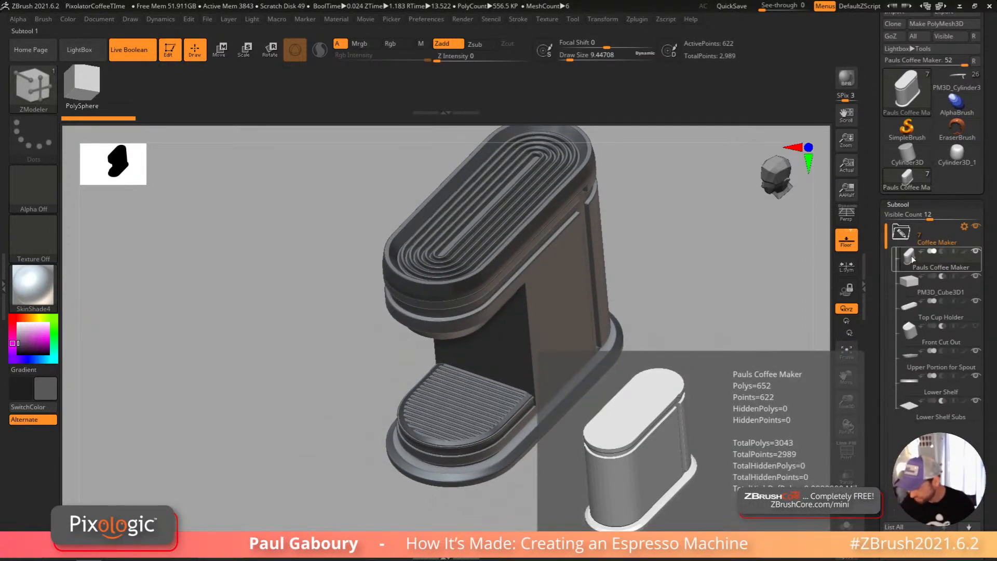
{"action": "left_click", "coordinate": [926, 268]}
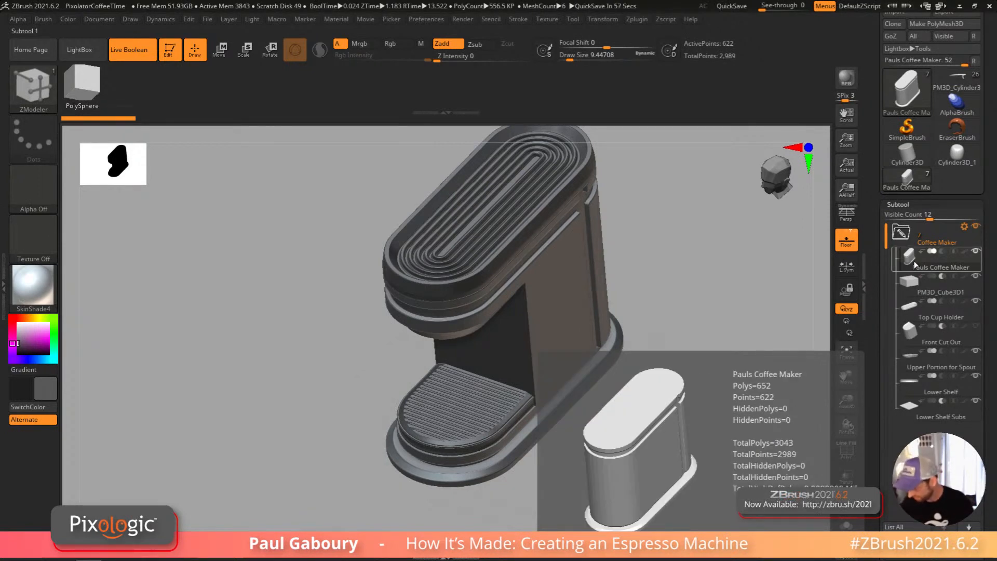
{"action": "scroll", "coordinate": [990, 422], "scroll_direction": "down", "scroll_amount": 5}
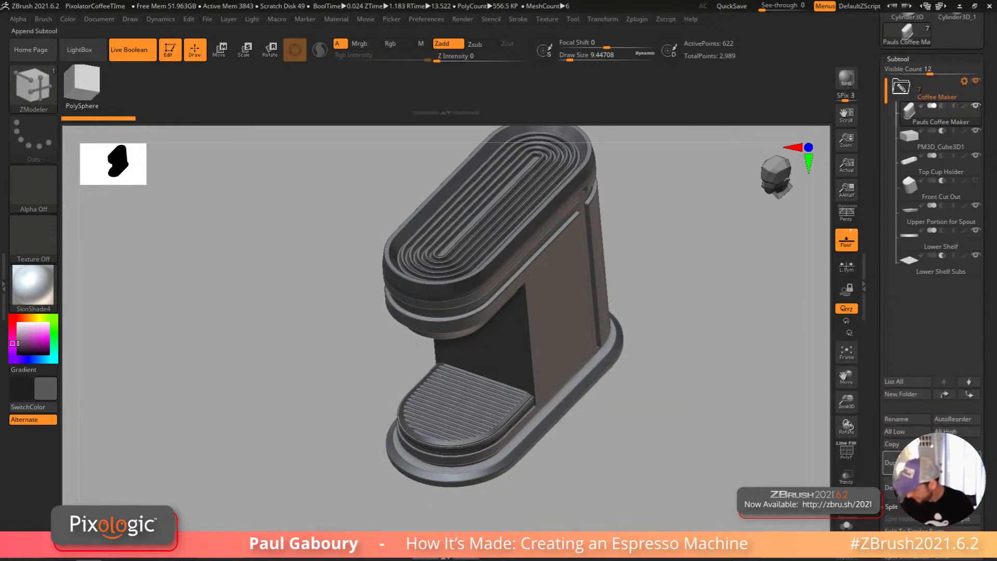
{"action": "left_click", "coordinate": [956, 469]}
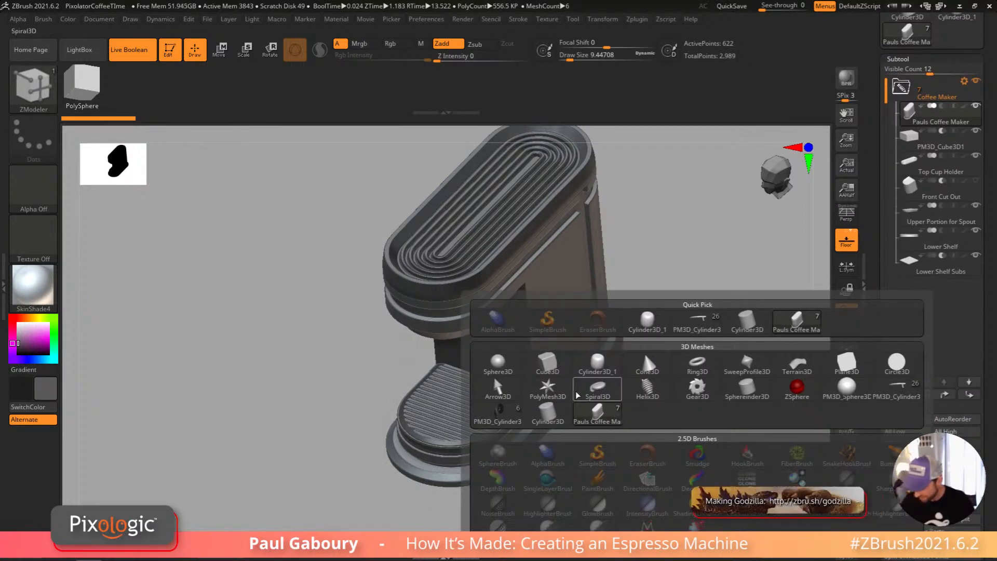
{"action": "left_click", "coordinate": [497, 362]}
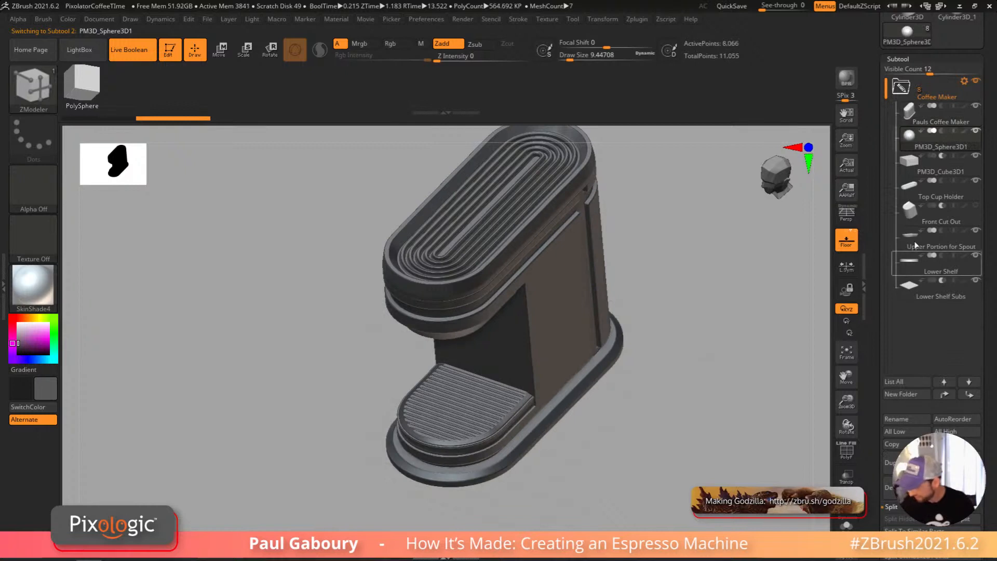
{"action": "left_click", "coordinate": [909, 420]}
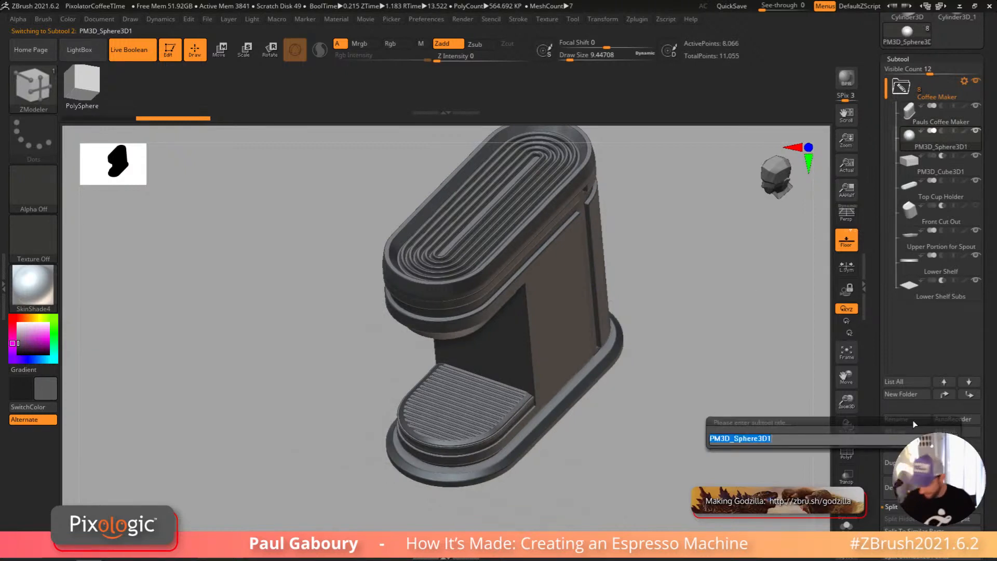
{"action": "type", "text": "Sp"}
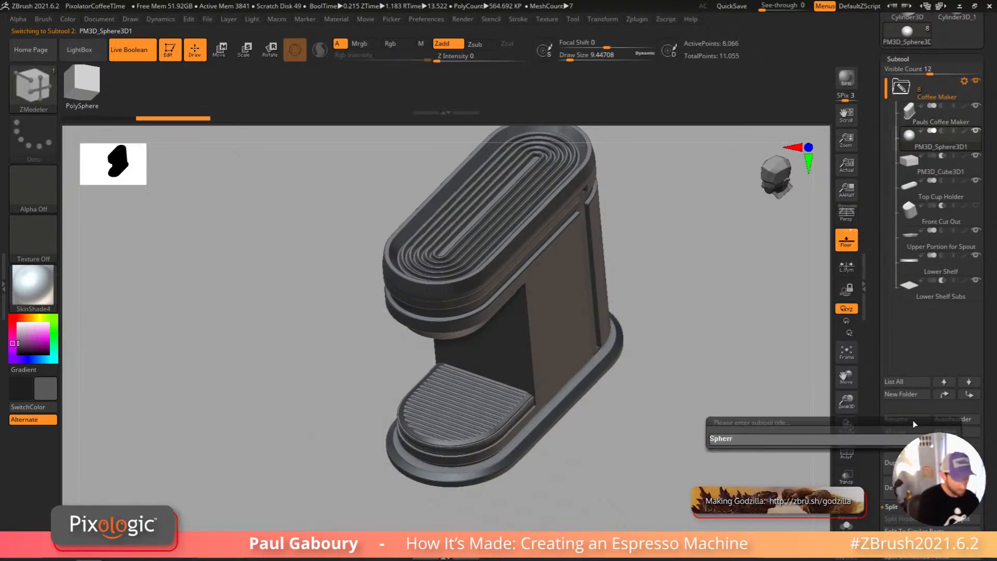
{"action": "type", "text": "here Cuts"}
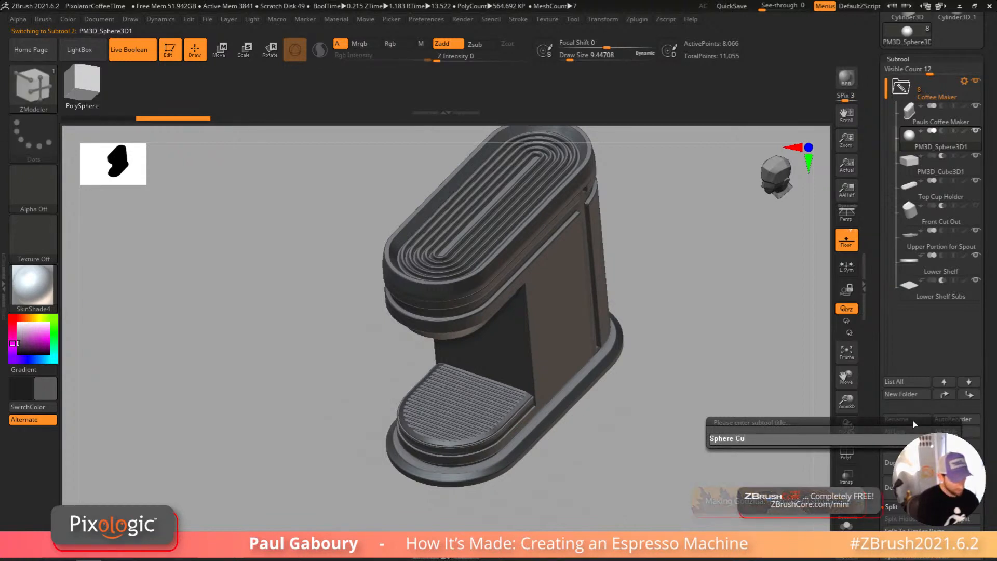
{"action": "key", "text": "Return"}
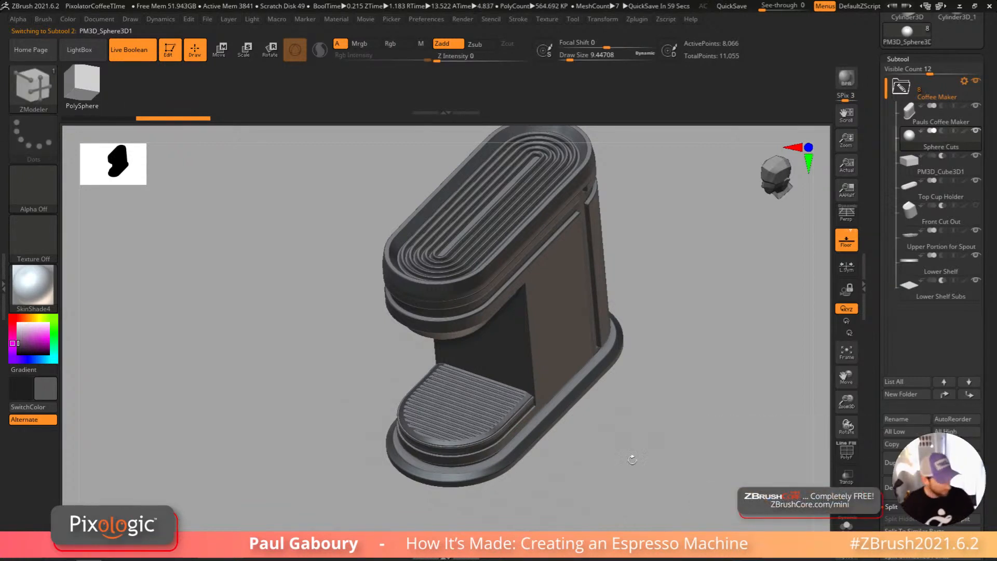
Step: Position the sphere at the back wall of the front opening and resize it to span the opening's height
{"action": "key", "text": "w"}
{"action": "left_click_drag", "start_coordinate": [630, 479], "coordinate": [613, 445]}
{"action": "left_click_drag", "start_coordinate": [435, 308], "coordinate": [395, 295]}
{"action": "left_click_drag", "start_coordinate": [463, 316], "coordinate": [483, 307]}
{"action": "mouse_move", "coordinate": [545, 421]}
{"action": "left_mouse_down"}
{"action": "mouse_move", "coordinate": [583, 423]}
{"action": "mouse_move", "coordinate": [550, 432]}
{"action": "mouse_move", "coordinate": [629, 428]}
{"action": "mouse_move", "coordinate": [674, 412]}
{"action": "mouse_move", "coordinate": [705, 419]}
{"action": "mouse_move", "coordinate": [727, 405]}
{"action": "mouse_move", "coordinate": [686, 415]}
{"action": "mouse_move", "coordinate": [703, 421]}
{"action": "mouse_move", "coordinate": [680, 416]}
{"action": "mouse_move", "coordinate": [692, 425]}
{"action": "left_mouse_up"}
{"action": "key", "text": "q"}
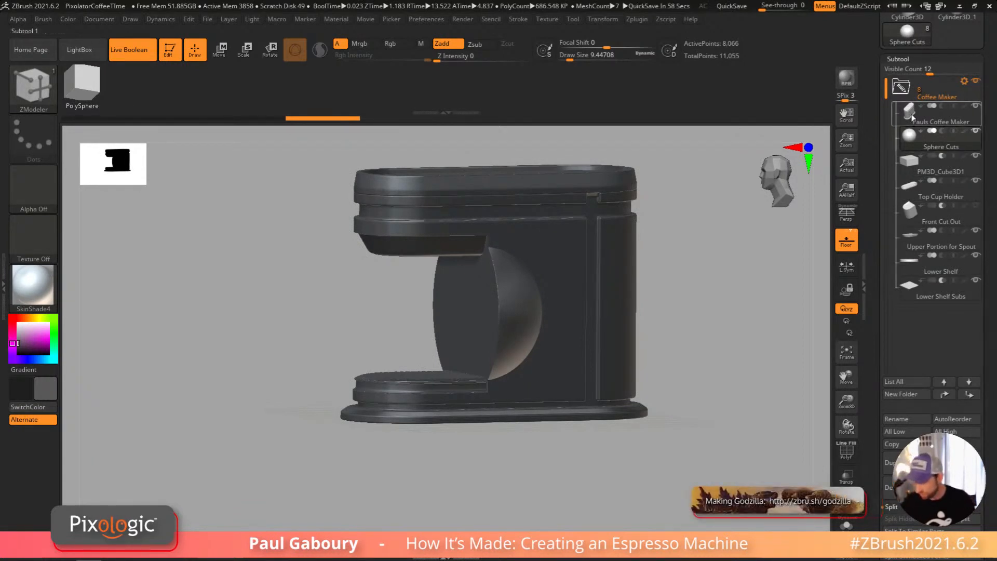
Step: Reorder the subtools so that Sphere Cuts sits directly below PM3D_Cube3D1
{"action": "mouse_move", "coordinate": [912, 117]}
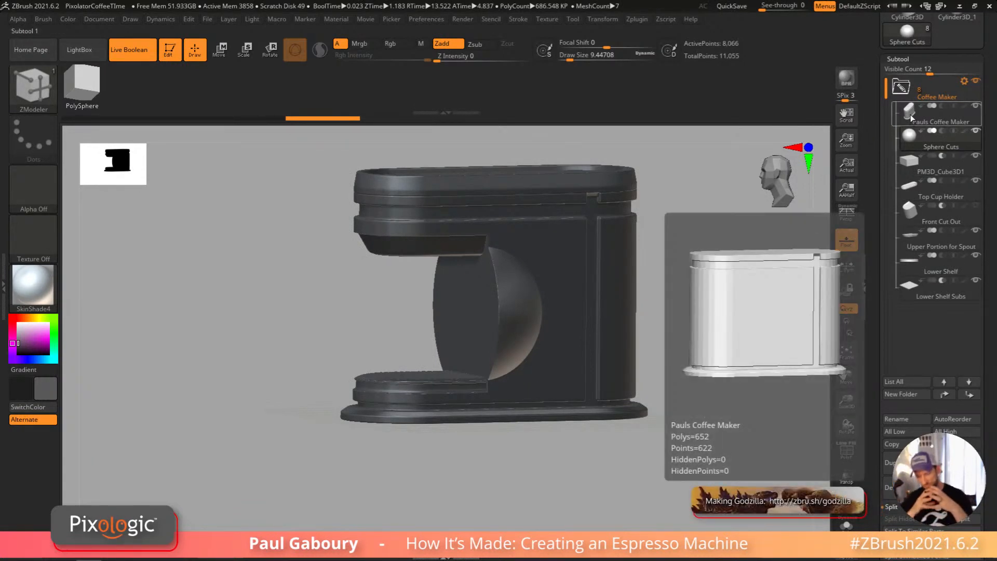
{"action": "mouse_move", "coordinate": [910, 141]}
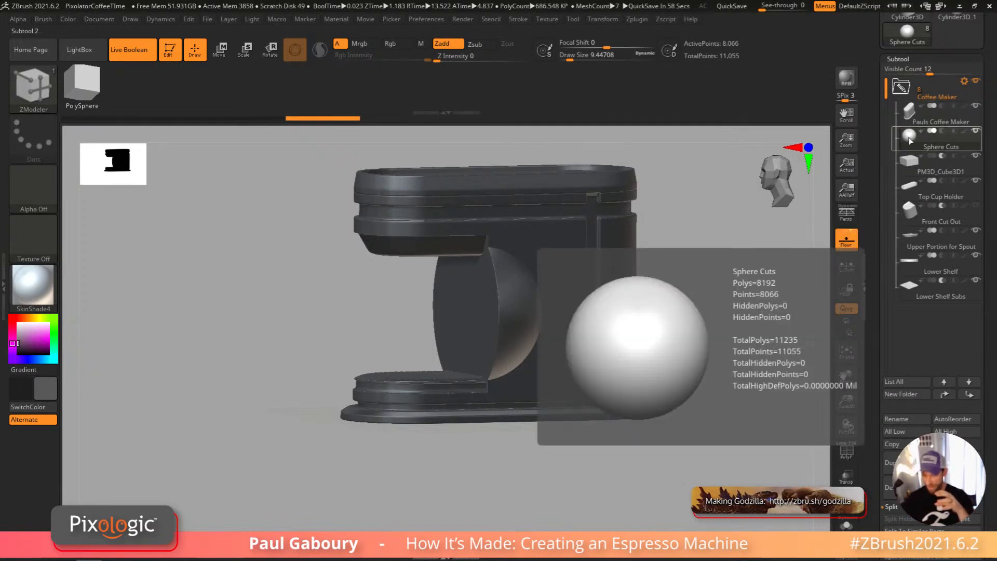
{"action": "mouse_move", "coordinate": [912, 165]}
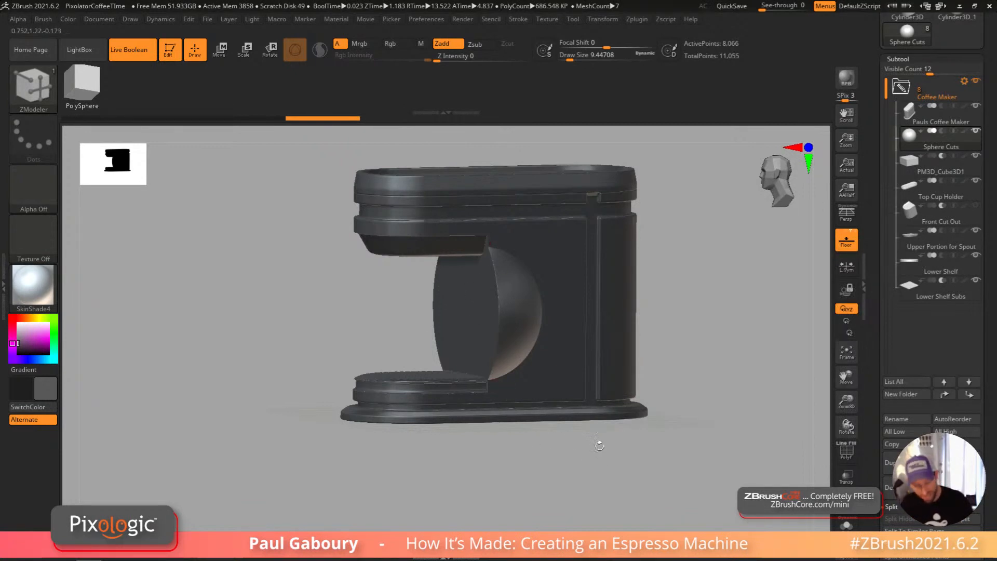
{"action": "left_click_drag", "start_coordinate": [916, 164], "coordinate": [916, 172]}
Step: Scale the sphere down along its width, first to about 0.1, until it forms a thin vertical sliver
{"action": "left_click_drag", "start_coordinate": [613, 466], "coordinate": [635, 427]}
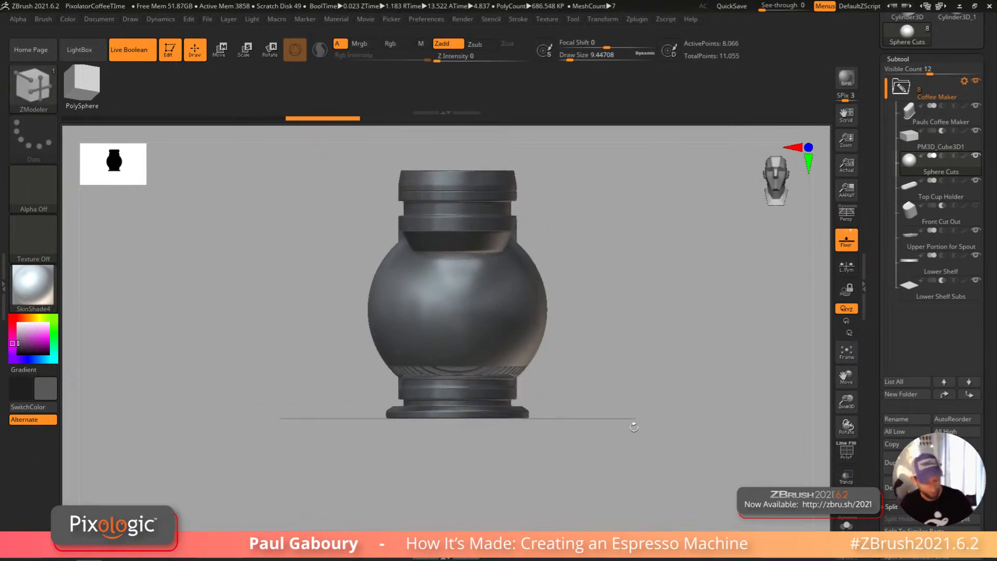
{"action": "key", "text": "w"}
{"action": "right_click_drag", "start_coordinate": [610, 454], "coordinate": [611, 480], "text": "ctrl"}
{"action": "left_click_drag", "start_coordinate": [422, 310], "coordinate": [581, 336]}
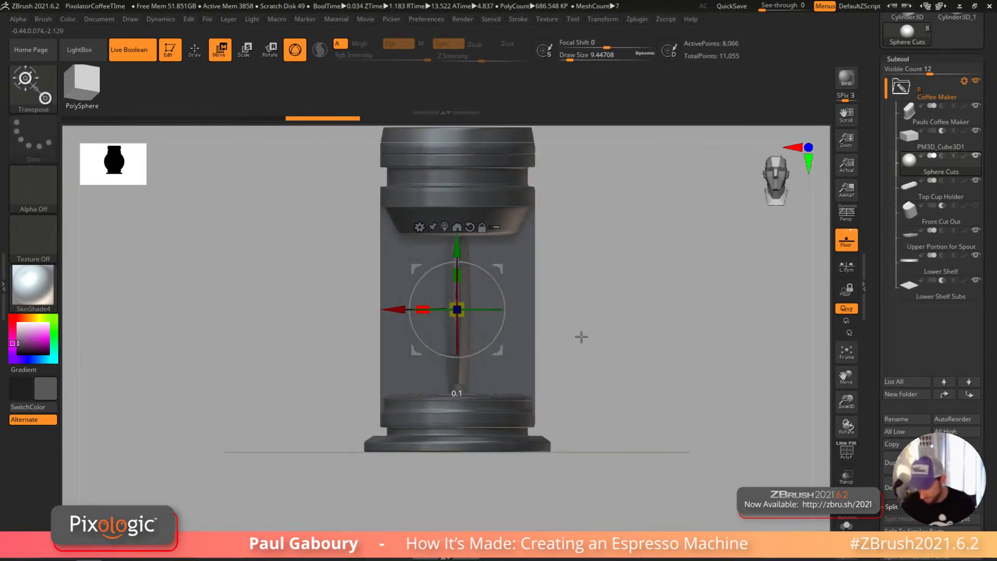
{"action": "left_click_drag", "start_coordinate": [575, 383], "coordinate": [629, 379]}
{"action": "left_click_drag", "start_coordinate": [418, 305], "coordinate": [551, 358]}
{"action": "left_click_drag", "start_coordinate": [425, 307], "coordinate": [451, 311]}
{"action": "left_click_drag", "start_coordinate": [538, 331], "coordinate": [589, 343]}
Step: Adjust the thin sphere's depth at the back wall and narrow its width by a factor of about 0.76
{"action": "left_click_drag", "start_coordinate": [495, 307], "coordinate": [521, 306]}
{"action": "mouse_move", "coordinate": [724, 384]}
{"action": "left_mouse_down"}
{"action": "mouse_move", "coordinate": [659, 382]}
{"action": "mouse_move", "coordinate": [655, 390]}
{"action": "mouse_move", "coordinate": [692, 390]}
{"action": "mouse_move", "coordinate": [660, 395]}
{"action": "left_mouse_up"}
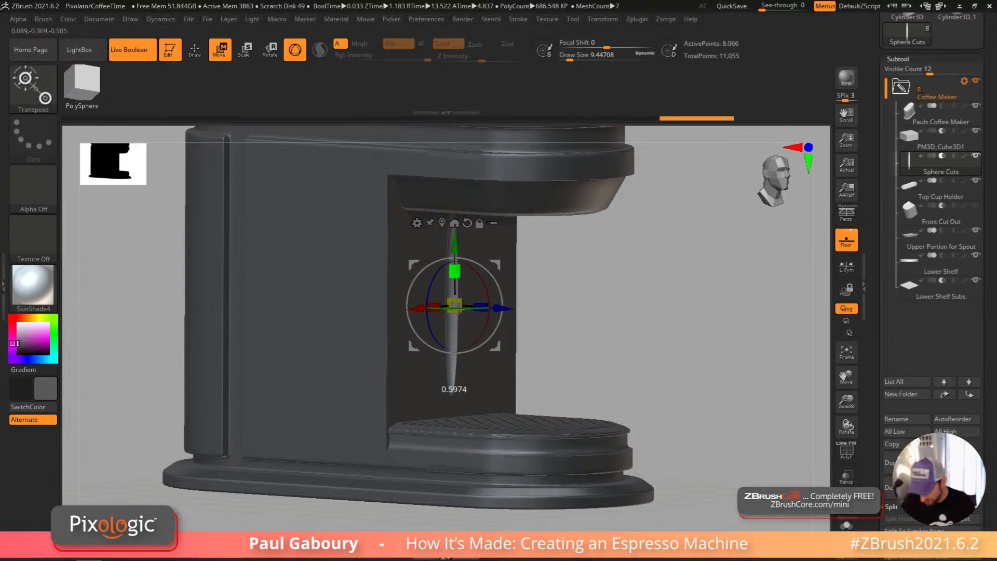
{"action": "left_click_drag", "start_coordinate": [605, 372], "coordinate": [595, 365], "text": "shift"}
{"action": "left_click_drag", "start_coordinate": [421, 306], "coordinate": [437, 314]}
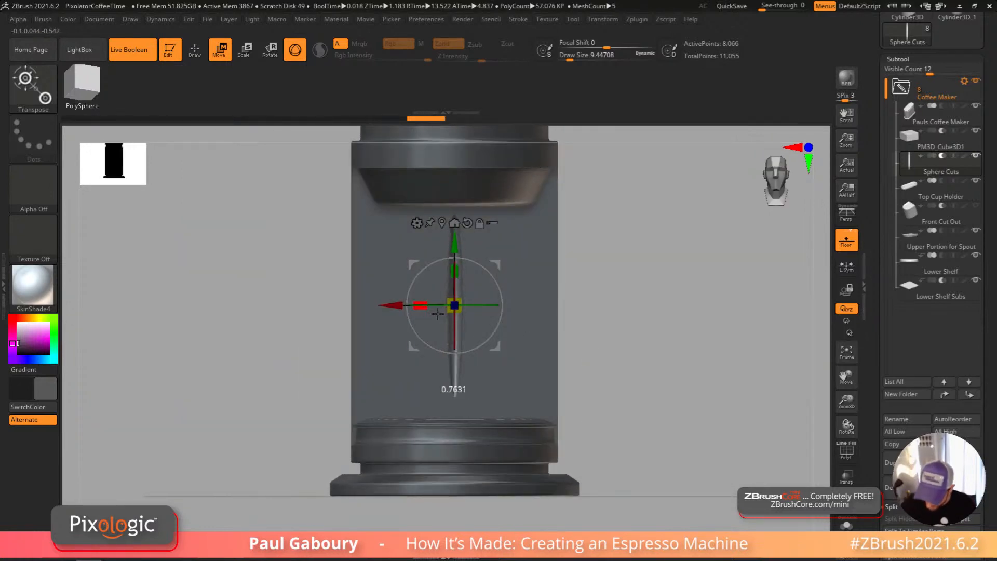
{"action": "left_click_drag", "start_coordinate": [646, 407], "coordinate": [615, 374]}
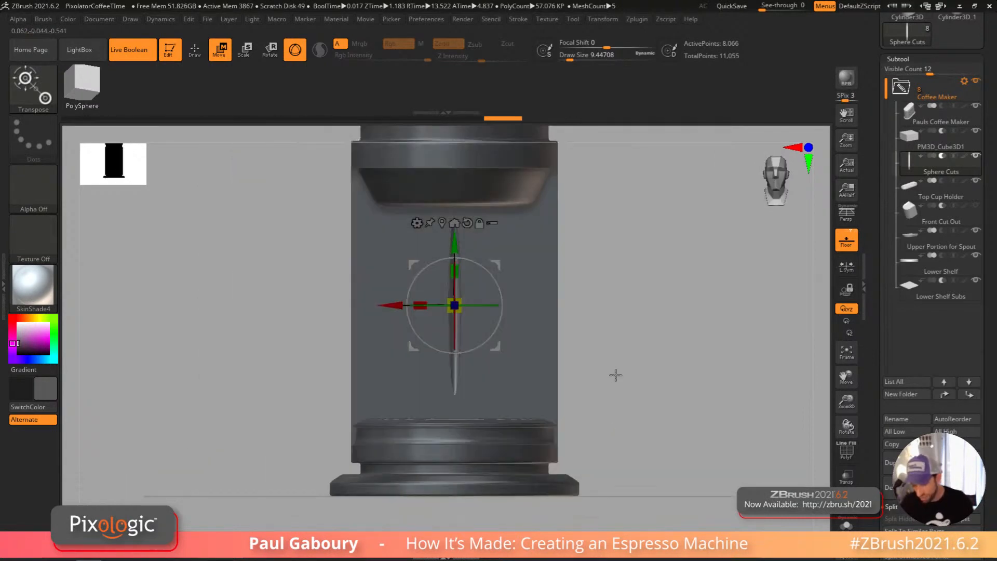
Step: Return to Draw mode and activate the ZModeler brush
{"action": "key", "text": "q"}
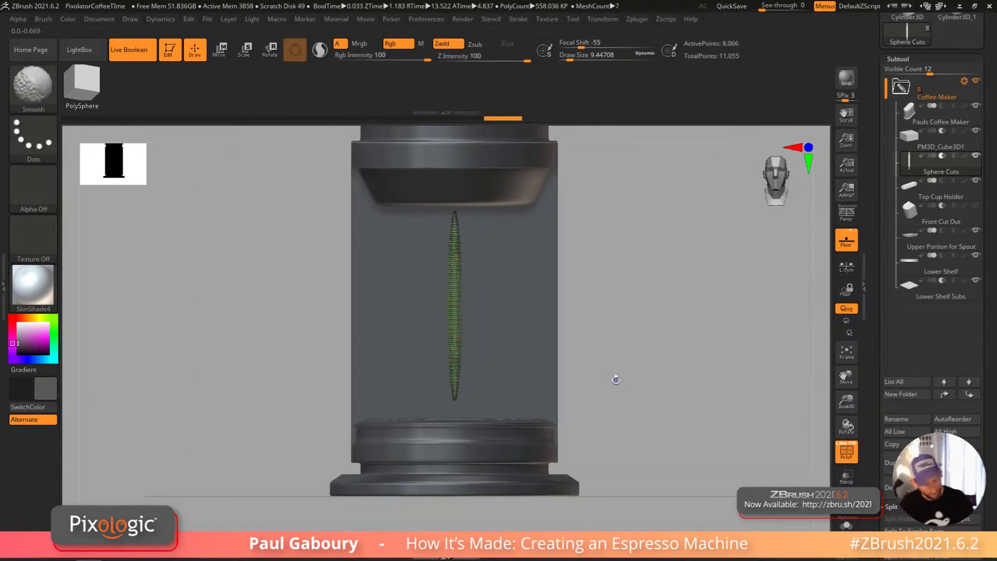
{"action": "key", "text": "f"}
{"action": "mouse_move", "coordinate": [605, 394]}
{"action": "left_mouse_down"}
{"action": "mouse_move", "coordinate": [653, 411]}
{"action": "mouse_move", "coordinate": [643, 386]}
{"action": "left_mouse_up"}
{"action": "key", "text": "b"}
{"action": "key", "text": "z"}
{"action": "key", "text": "m"}
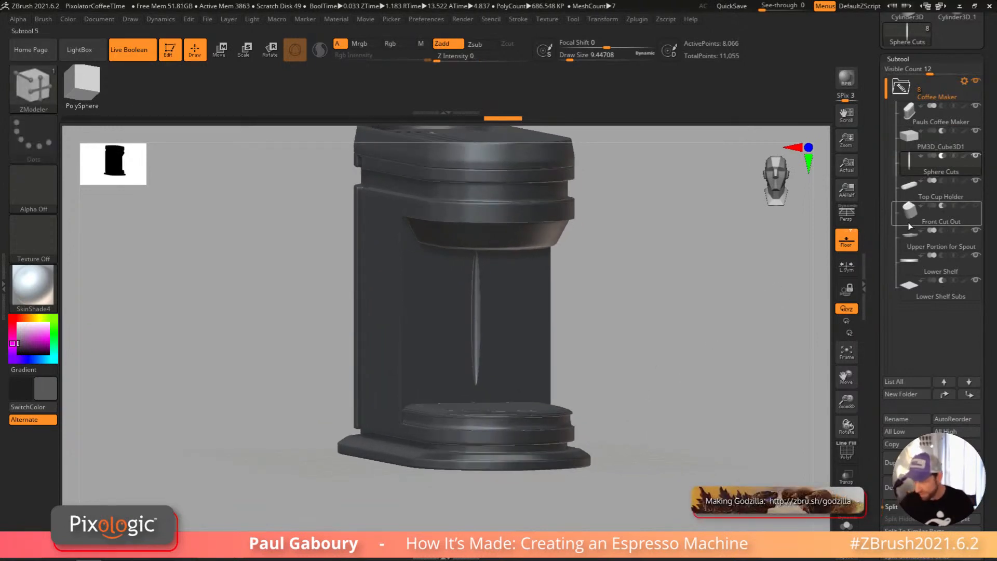
Step: Try Sphere Cuts above PM3D_Cube3D1 in the subtool order and move it back below
{"action": "mouse_move", "coordinate": [910, 226]}
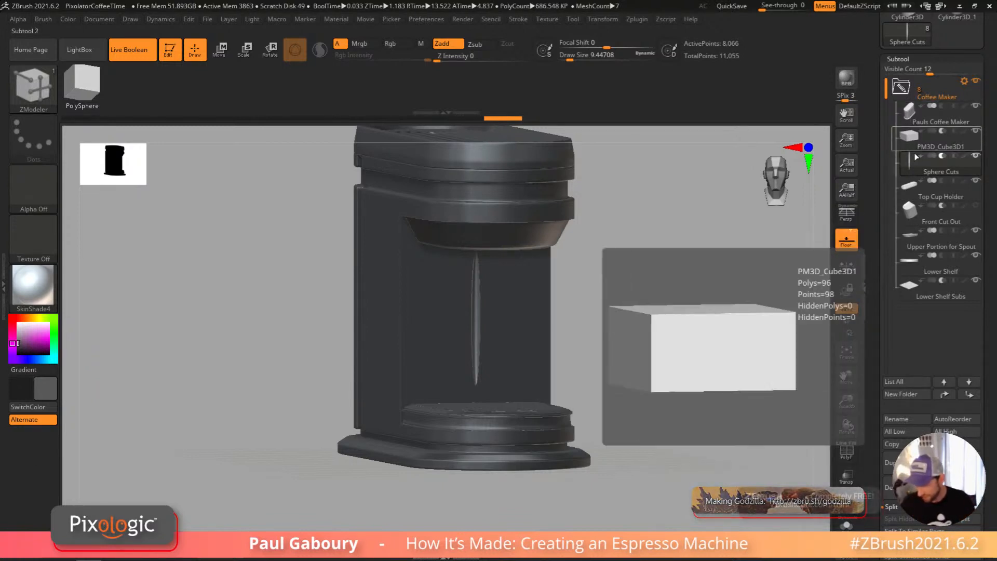
{"action": "left_click_drag", "start_coordinate": [916, 164], "coordinate": [922, 133]}
{"action": "left_click_drag", "start_coordinate": [660, 415], "coordinate": [657, 390]}
{"action": "left_click_drag", "start_coordinate": [920, 151], "coordinate": [918, 171]}
Step: Move the thin sphere sideways about 0.97 to the back wall's edge and shift it inward by about 0.11
{"action": "left_click_drag", "start_coordinate": [779, 289], "coordinate": [630, 403]}
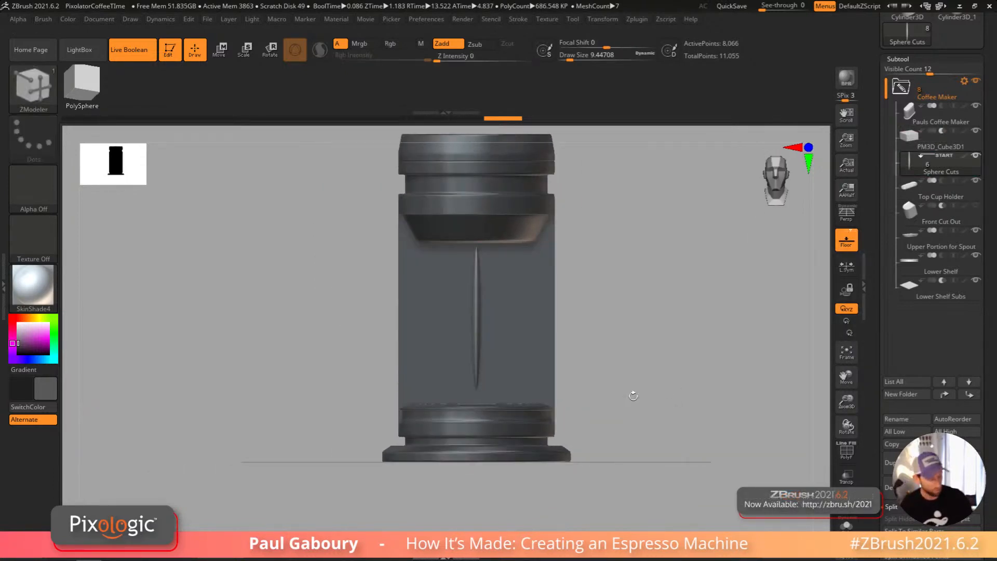
{"action": "key", "text": "w"}
{"action": "left_click_drag", "start_coordinate": [413, 359], "coordinate": [341, 415], "text": "alt"}
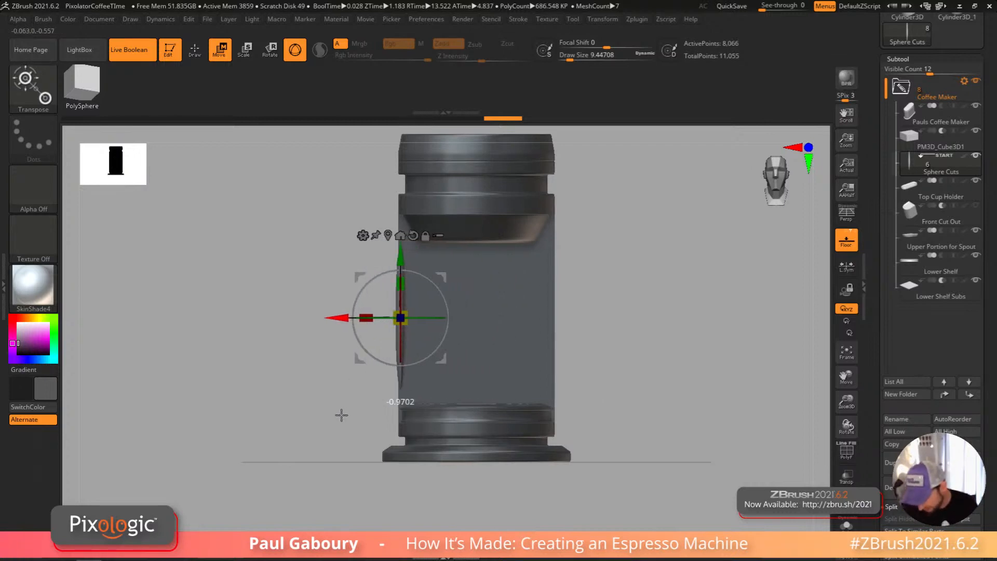
{"action": "mouse_move", "coordinate": [561, 383]}
{"action": "left_mouse_down"}
{"action": "mouse_move", "coordinate": [646, 382]}
{"action": "mouse_move", "coordinate": [641, 357]}
{"action": "mouse_move", "coordinate": [605, 385]}
{"action": "mouse_move", "coordinate": [569, 373]}
{"action": "mouse_move", "coordinate": [612, 360]}
{"action": "left_mouse_up"}
{"action": "key", "text": "q"}
{"action": "left_click_drag", "start_coordinate": [684, 359], "coordinate": [730, 355]}
{"action": "mouse_move", "coordinate": [640, 374]}
{"action": "left_mouse_down"}
{"action": "mouse_move", "coordinate": [627, 372]}
{"action": "mouse_move", "coordinate": [674, 367]}
{"action": "mouse_move", "coordinate": [621, 374]}
{"action": "left_mouse_up"}
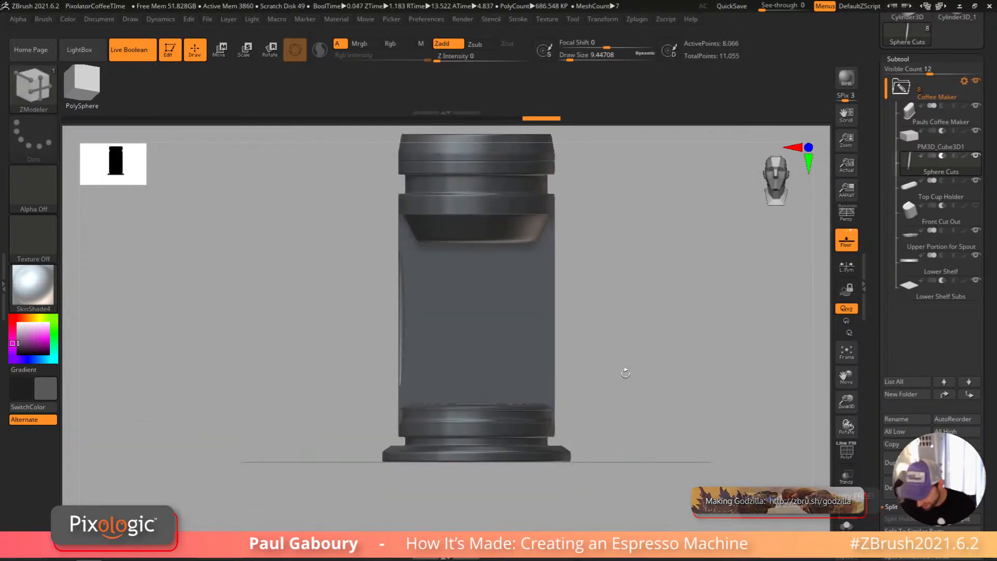
{"action": "key", "text": "w"}
{"action": "left_click_drag", "start_coordinate": [341, 318], "coordinate": [347, 318]}
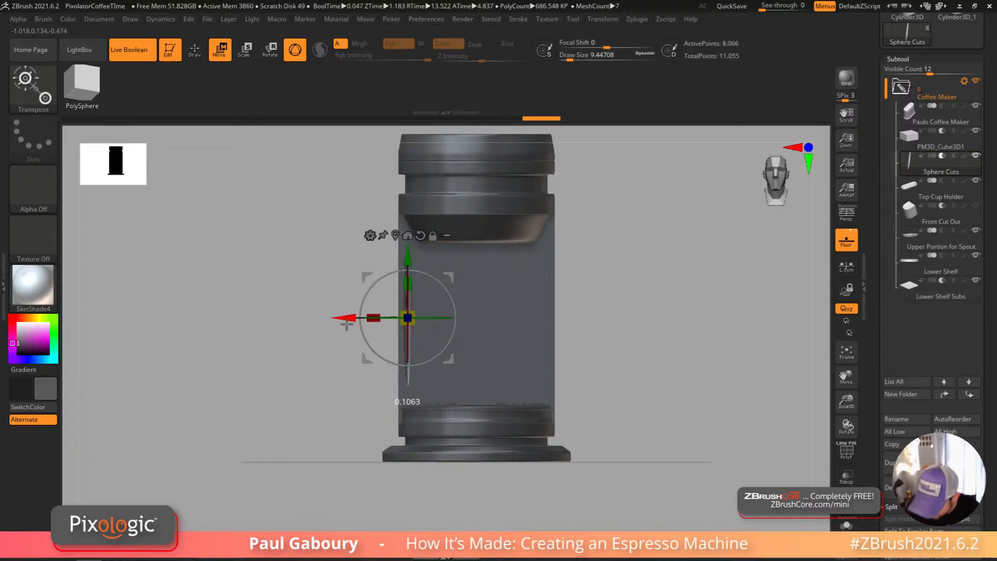
{"action": "key", "text": "q"}
{"action": "mouse_move", "coordinate": [641, 420]}
{"action": "left_mouse_down"}
{"action": "mouse_move", "coordinate": [635, 425]}
{"action": "mouse_move", "coordinate": [644, 408]}
{"action": "left_mouse_up"}
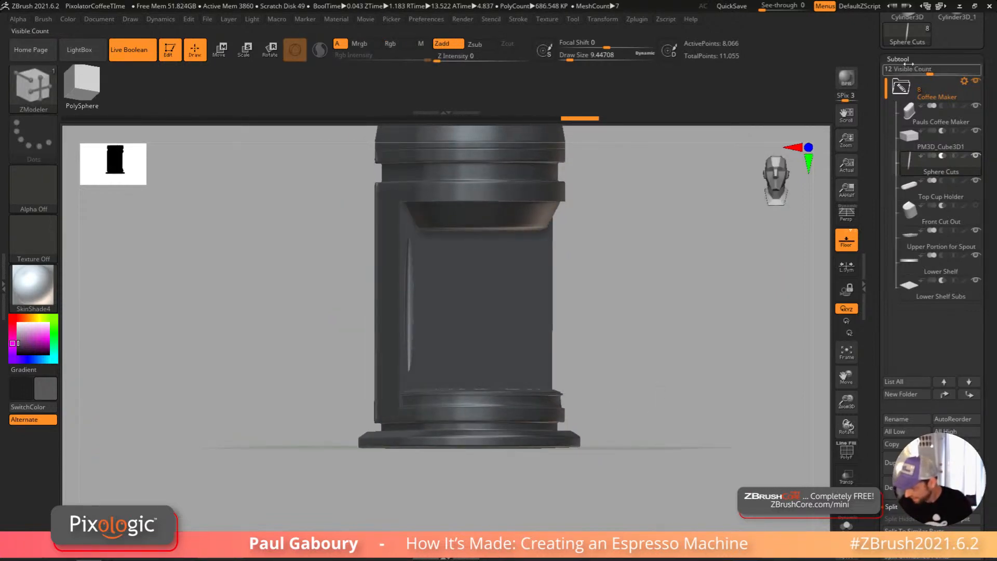
Step: Enable Array Mesh with Transpose on the thin sphere and draw the transpose line to the opposite edge of the back wall
{"action": "left_click", "coordinate": [903, 58]}
{"action": "left_click", "coordinate": [906, 84]}
{"action": "left_click", "coordinate": [944, 133]}
{"action": "left_click", "coordinate": [949, 120]}
{"action": "key", "text": "w"}
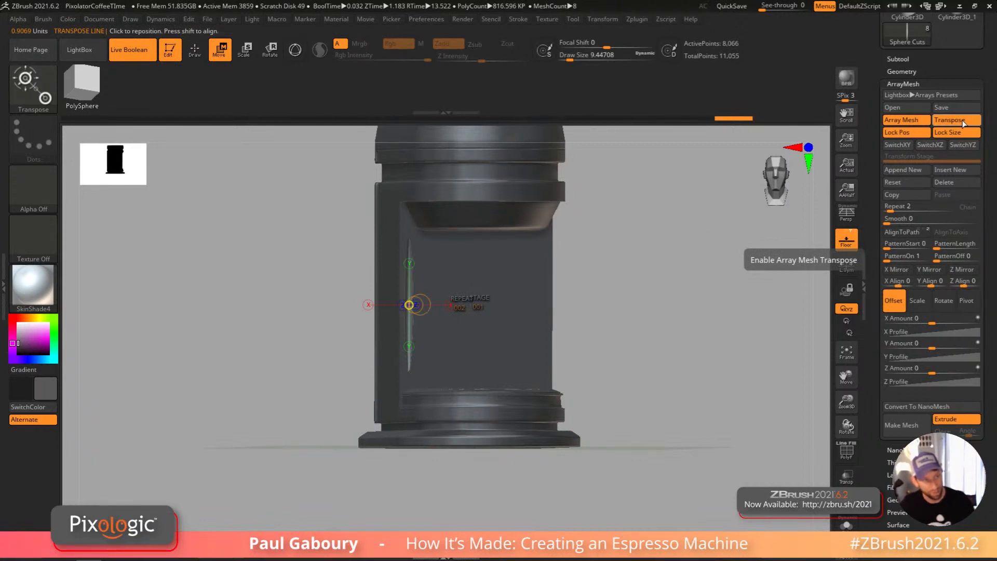
{"action": "left_click_drag", "start_coordinate": [683, 345], "coordinate": [670, 344], "text": "shift"}
{"action": "left_click_drag", "start_coordinate": [410, 305], "coordinate": [551, 305]}
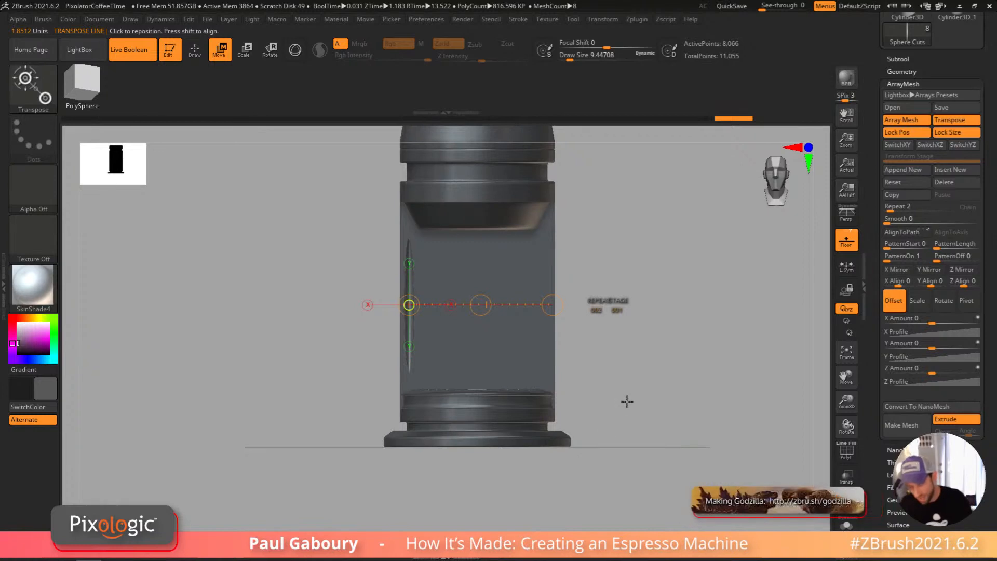
{"action": "left_click_drag", "start_coordinate": [620, 384], "coordinate": [620, 411], "text": "alt"}
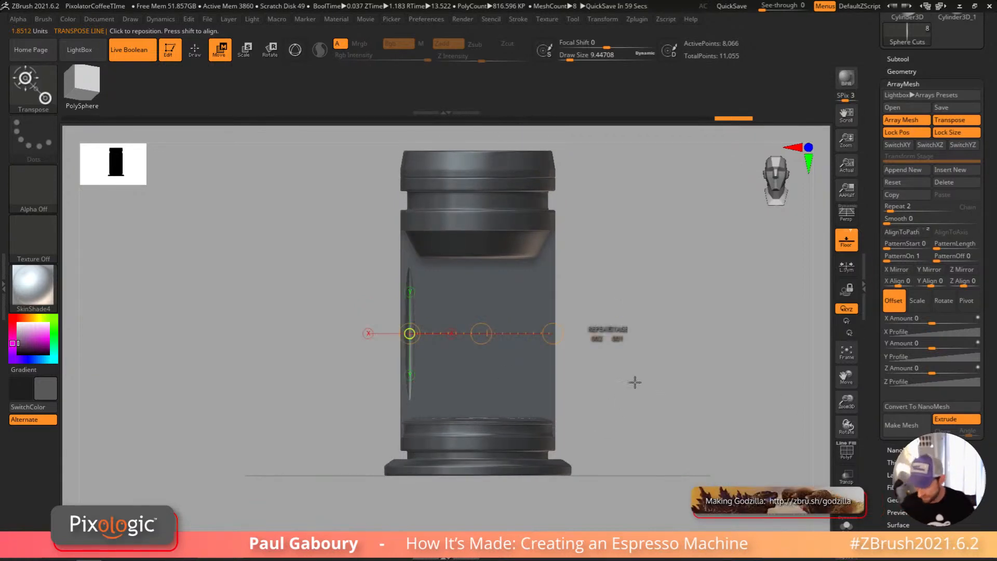
Step: Set the array to 7 repeats and space them across the back wall with an X Amount of 15.83
{"action": "left_click_drag", "start_coordinate": [481, 333], "coordinate": [679, 325]}
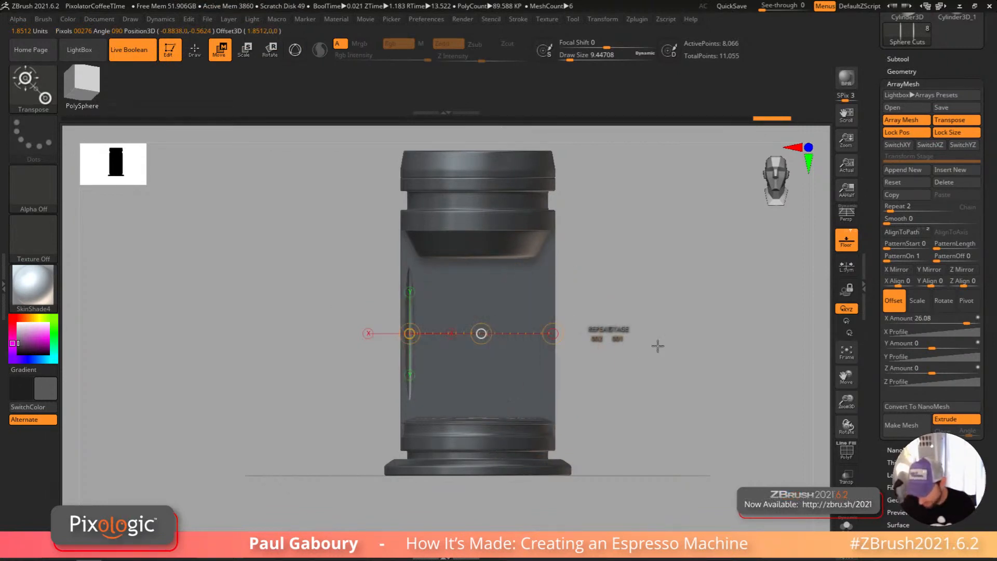
{"action": "left_click_drag", "start_coordinate": [499, 351], "coordinate": [450, 373]}
{"action": "left_click_drag", "start_coordinate": [671, 305], "coordinate": [693, 301]}
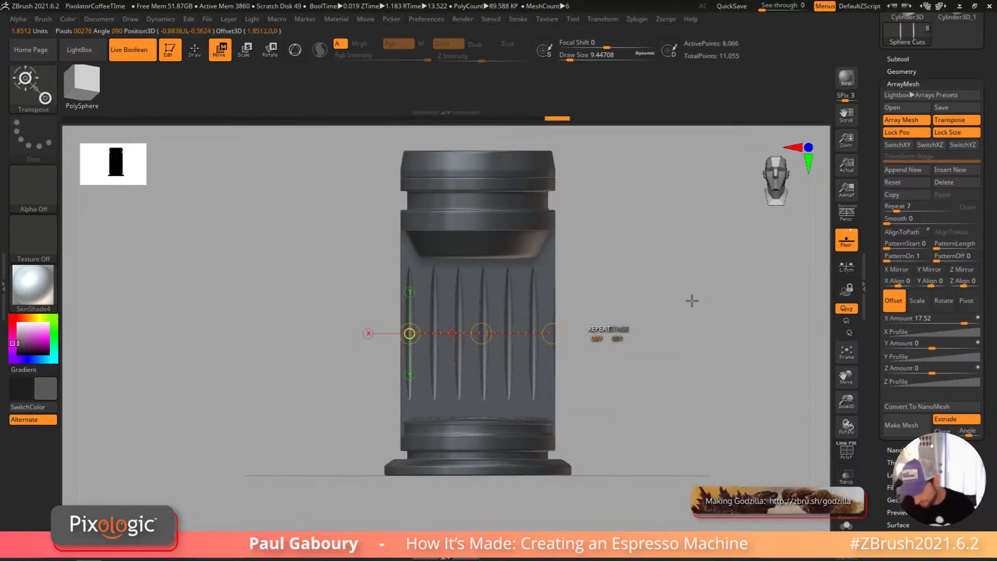
{"action": "left_click_drag", "start_coordinate": [480, 333], "coordinate": [478, 333]}
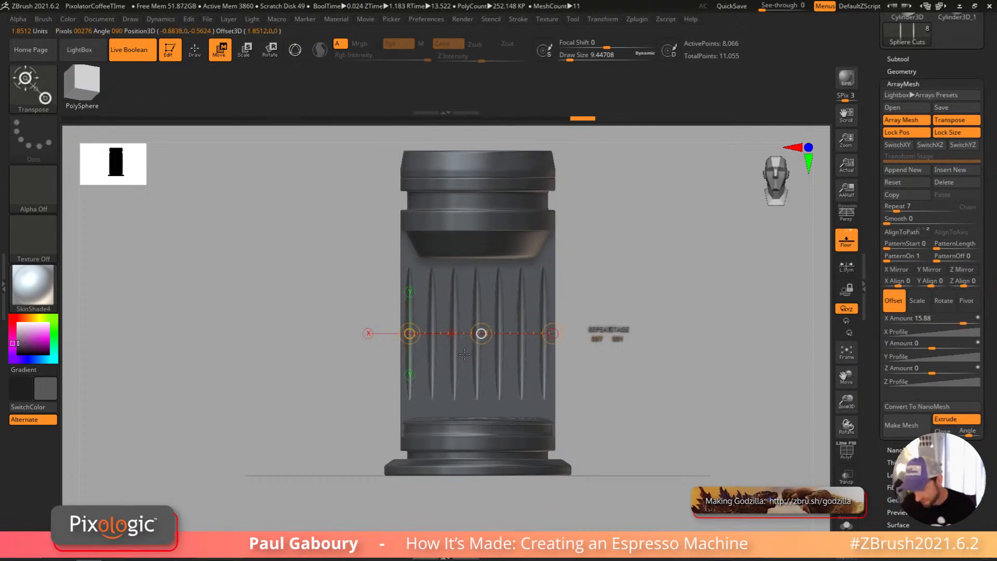
{"action": "key", "text": "q"}
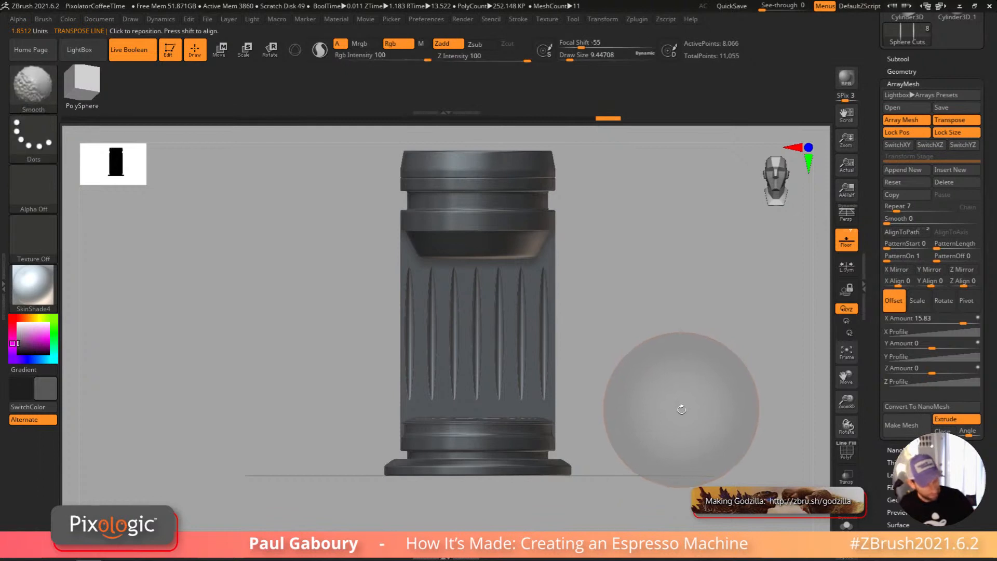
Step: Shift the sphere array inward from the edge with the Gizmo and tighten its spacing to an X Amount of about 12.33
{"action": "mouse_move", "coordinate": [678, 423]}
{"action": "right_mouse_down", "text": "ctrl"}
{"action": "mouse_move", "coordinate": [585, 381]}
{"action": "mouse_move", "coordinate": [594, 421]}
{"action": "mouse_move", "coordinate": [589, 407]}
{"action": "mouse_move", "coordinate": [611, 389]}
{"action": "mouse_move", "coordinate": [594, 401]}
{"action": "mouse_move", "coordinate": [608, 423]}
{"action": "right_mouse_up", "text": "ctrl"}
{"action": "key", "text": "w"}
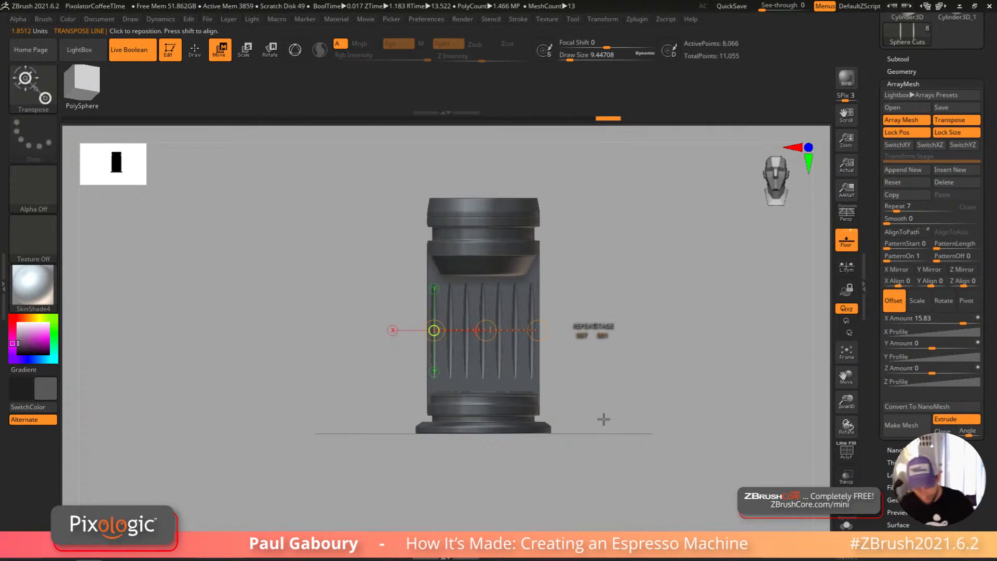
{"action": "key", "text": "y"}
{"action": "left_click_drag", "start_coordinate": [368, 329], "coordinate": [380, 331]}
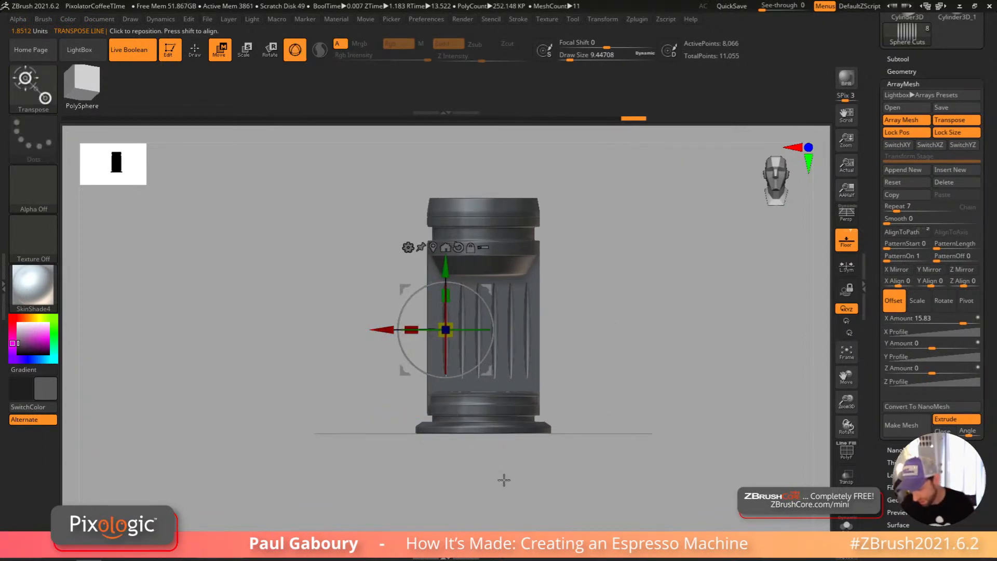
{"action": "key", "text": "y"}
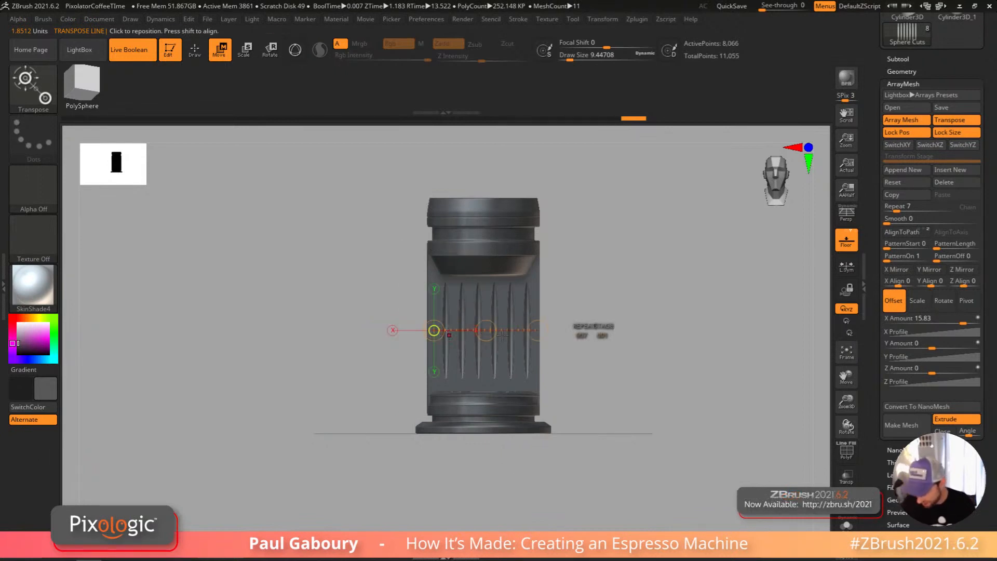
{"action": "left_click_drag", "start_coordinate": [486, 330], "coordinate": [460, 349]}
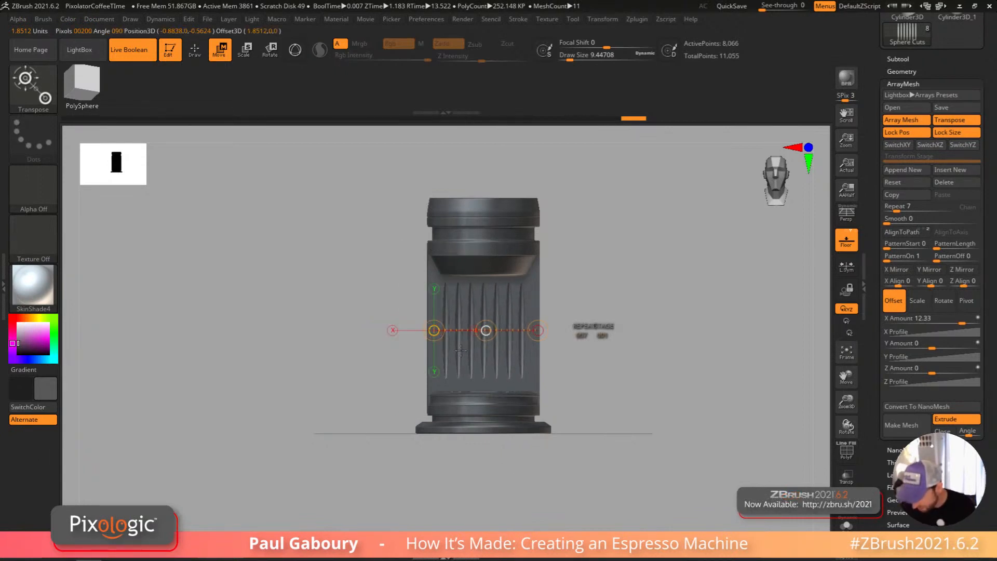
{"action": "key", "text": "q"}
Step: Fine-tune the depth of the sphere array at the opening's back wall with the Gizmo in side view
{"action": "mouse_move", "coordinate": [601, 419]}
{"action": "left_mouse_down"}
{"action": "mouse_move", "coordinate": [646, 451]}
{"action": "mouse_move", "coordinate": [567, 410]}
{"action": "mouse_move", "coordinate": [601, 427]}
{"action": "mouse_move", "coordinate": [583, 401]}
{"action": "mouse_move", "coordinate": [587, 416]}
{"action": "mouse_move", "coordinate": [605, 419]}
{"action": "left_mouse_up"}
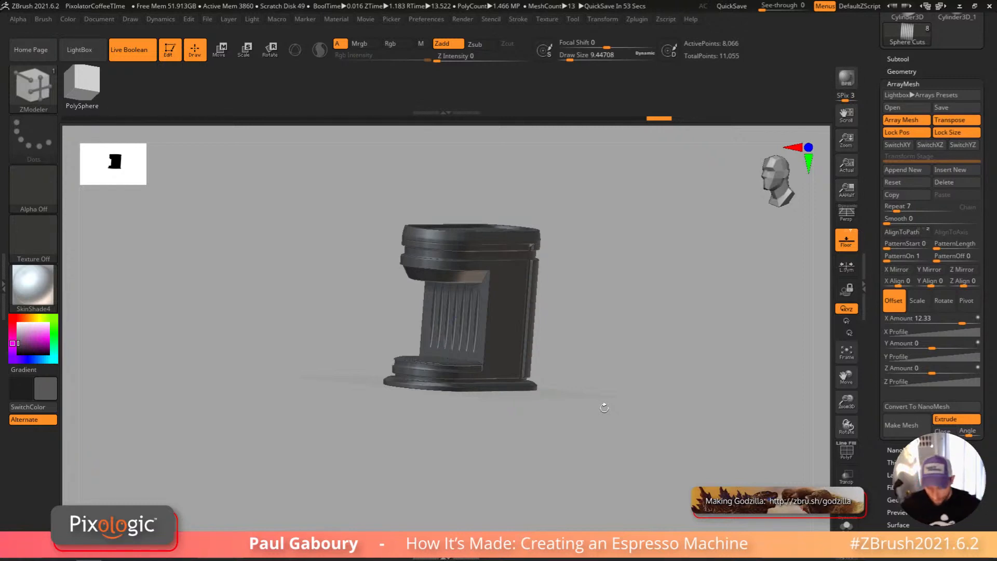
{"action": "mouse_move", "coordinate": [616, 427]}
{"action": "left_mouse_down", "text": "shift"}
{"action": "mouse_move", "coordinate": [630, 416]}
{"action": "mouse_move", "coordinate": [596, 407]}
{"action": "mouse_move", "coordinate": [605, 426]}
{"action": "left_mouse_up", "text": "shift"}
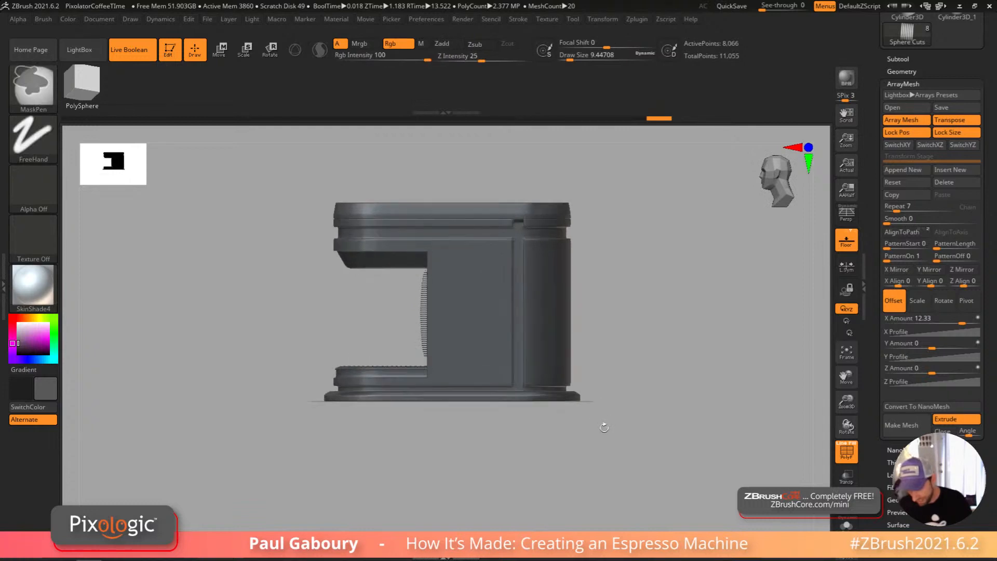
{"action": "right_click_drag", "start_coordinate": [498, 448], "coordinate": [462, 495], "text": "ctrl"}
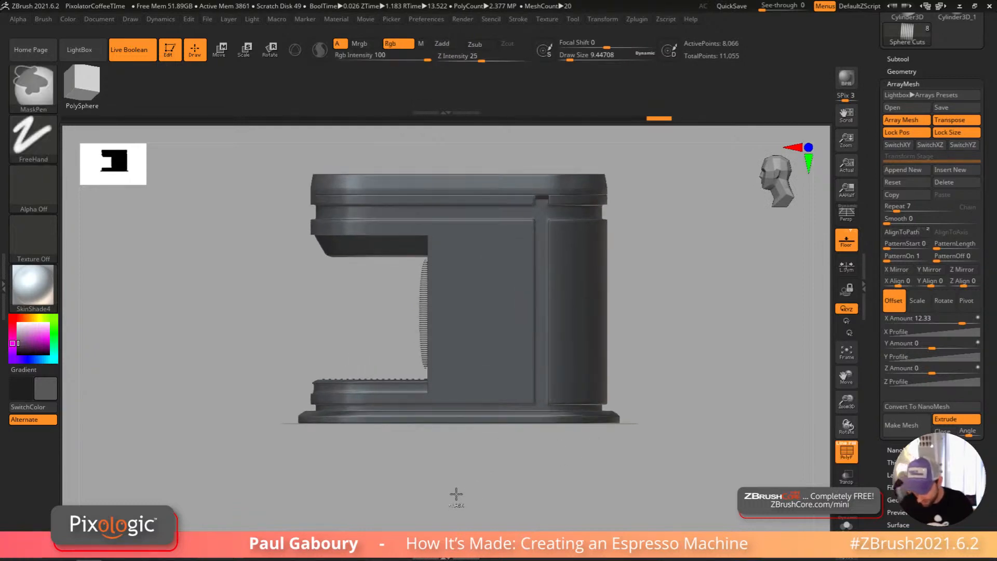
{"action": "left_click_drag", "start_coordinate": [446, 454], "coordinate": [494, 178], "text": "ctrl"}
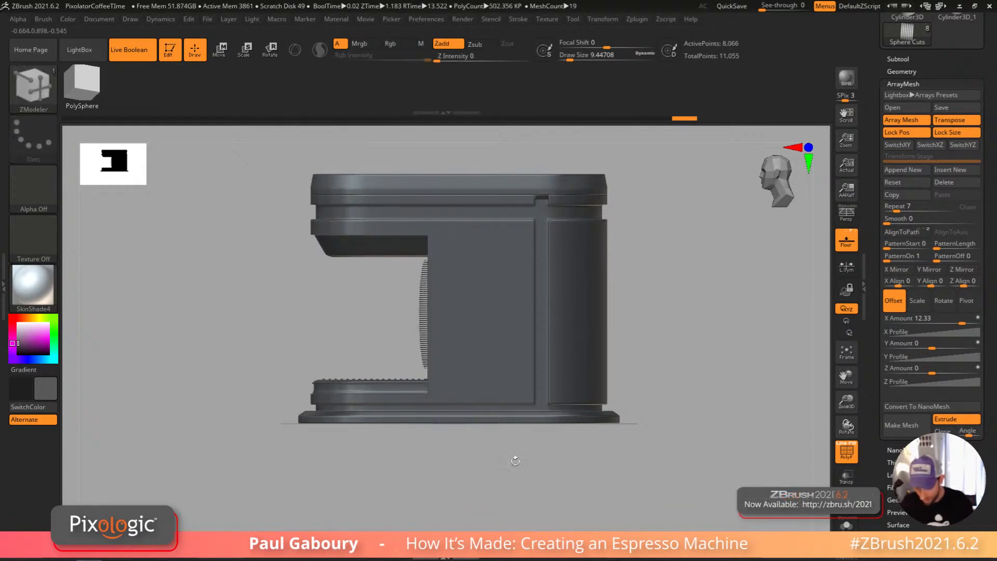
{"action": "key", "text": "w"}
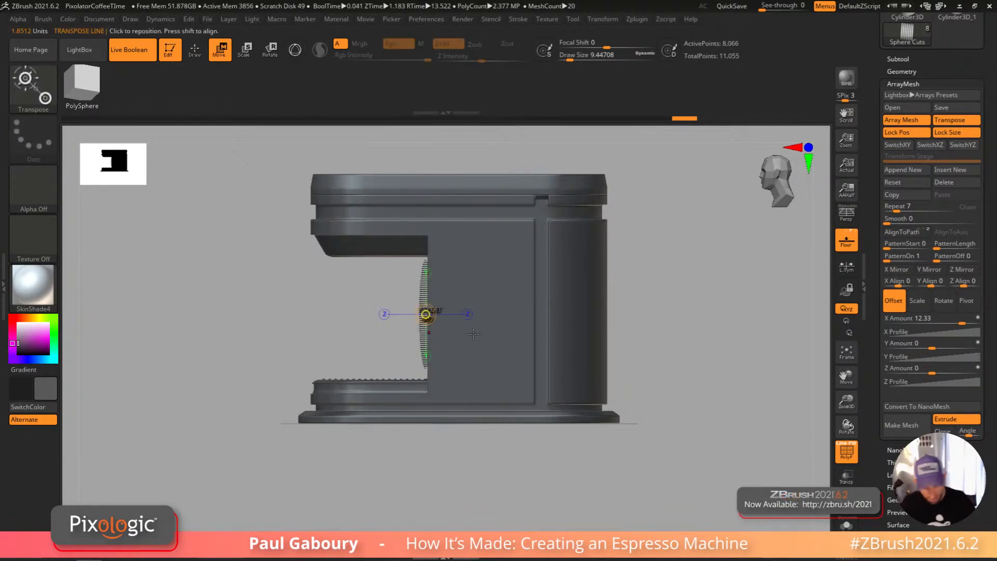
{"action": "key", "text": "y"}
{"action": "mouse_move", "coordinate": [499, 435]}
{"action": "left_mouse_down"}
{"action": "mouse_move", "coordinate": [538, 454]}
{"action": "mouse_move", "coordinate": [610, 438]}
{"action": "mouse_move", "coordinate": [643, 447]}
{"action": "mouse_move", "coordinate": [666, 439]}
{"action": "mouse_move", "coordinate": [668, 412]}
{"action": "left_mouse_up"}
{"action": "right_click_drag", "start_coordinate": [659, 423], "coordinate": [646, 439]}
{"action": "left_click_drag", "start_coordinate": [395, 304], "coordinate": [394, 301]}
{"action": "key", "text": "q"}
Step: Examine the row of vertical grooves on the back wall from an angle, with the wireframe toggled on and off
{"action": "right_click_drag", "start_coordinate": [670, 428], "coordinate": [712, 446]}
{"action": "mouse_move", "coordinate": [711, 445]}
{"action": "right_mouse_down", "text": "ctrl"}
{"action": "mouse_move", "coordinate": [661, 425]}
{"action": "mouse_move", "coordinate": [614, 434]}
{"action": "mouse_move", "coordinate": [663, 454]}
{"action": "mouse_move", "coordinate": [628, 456]}
{"action": "mouse_move", "coordinate": [617, 444]}
{"action": "mouse_move", "coordinate": [635, 457]}
{"action": "mouse_move", "coordinate": [610, 499]}
{"action": "mouse_move", "coordinate": [614, 457]}
{"action": "mouse_move", "coordinate": [732, 371]}
{"action": "right_mouse_up", "text": "ctrl"}
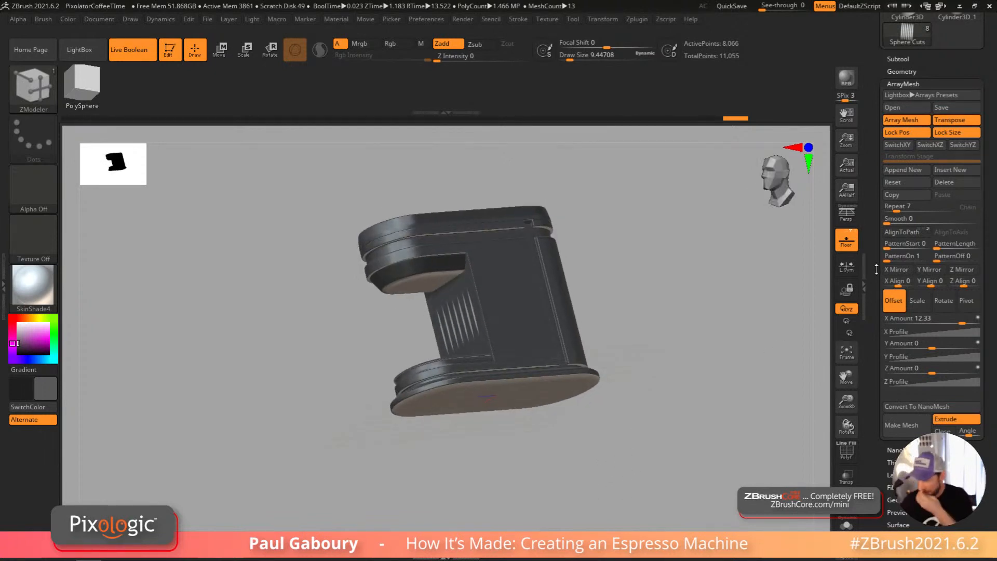
{"action": "left_click_drag", "start_coordinate": [877, 267], "coordinate": [877, 360]}
{"action": "mouse_move", "coordinate": [537, 487]}
{"action": "right_mouse_down"}
{"action": "mouse_move", "coordinate": [534, 452]}
{"action": "mouse_move", "coordinate": [540, 500]}
{"action": "mouse_move", "coordinate": [534, 477]}
{"action": "right_mouse_up"}
{"action": "key", "text": "ctrl"}
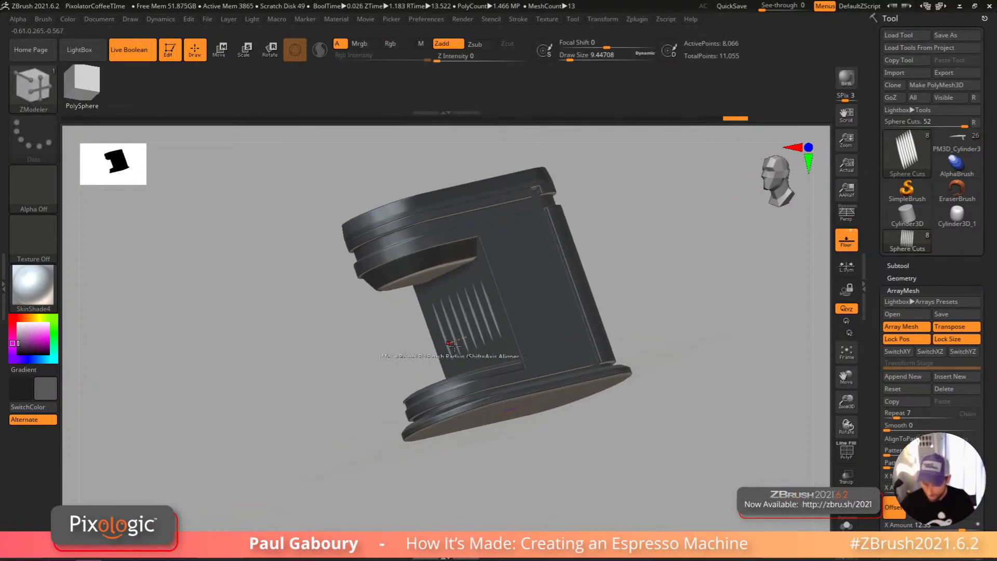
{"action": "key", "text": "shift+f"}
{"action": "key", "text": "shift+f"}
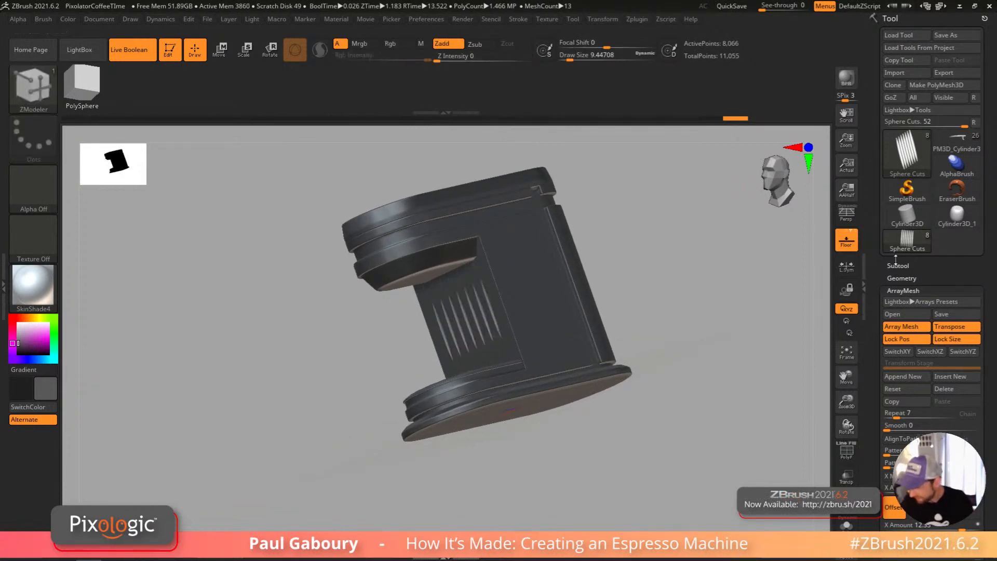
Step: Select the Lower Shelf Subs subtool and check its wireframe on the model
{"action": "left_click", "coordinate": [906, 266]}
{"action": "scroll", "coordinate": [929, 218], "scroll_direction": "down", "scroll_amount": 5}
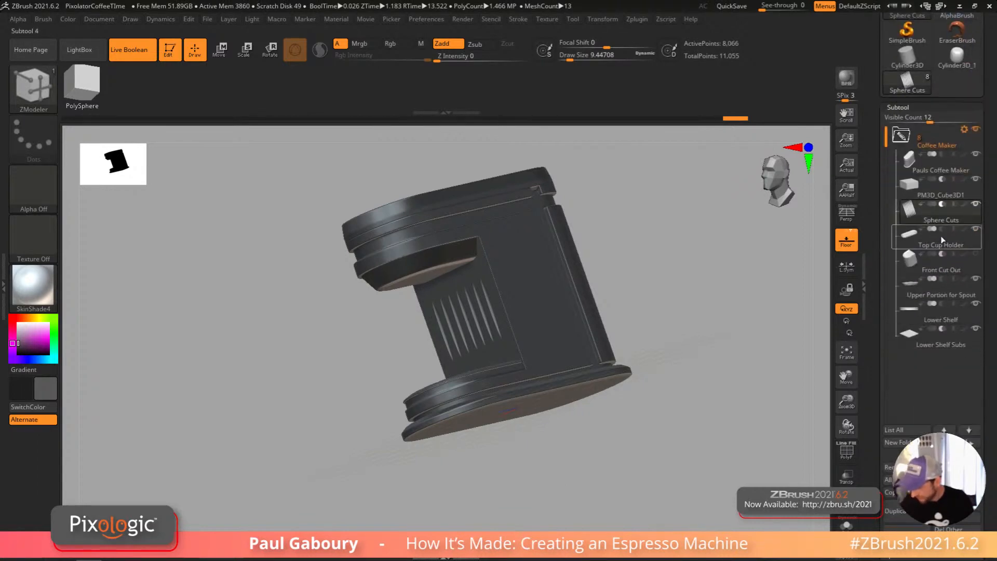
{"action": "left_click", "coordinate": [909, 341]}
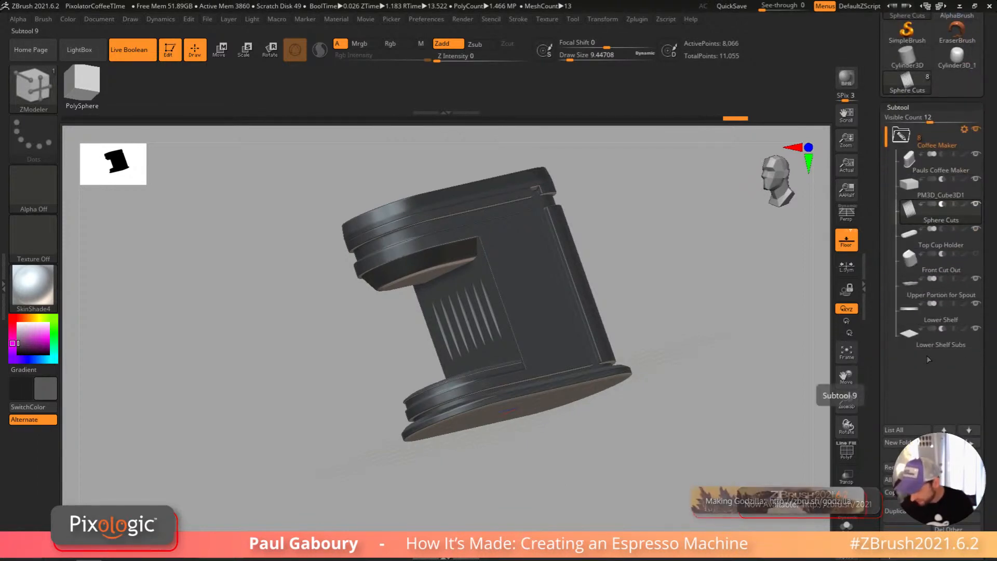
{"action": "left_click_drag", "start_coordinate": [646, 467], "coordinate": [639, 442]}
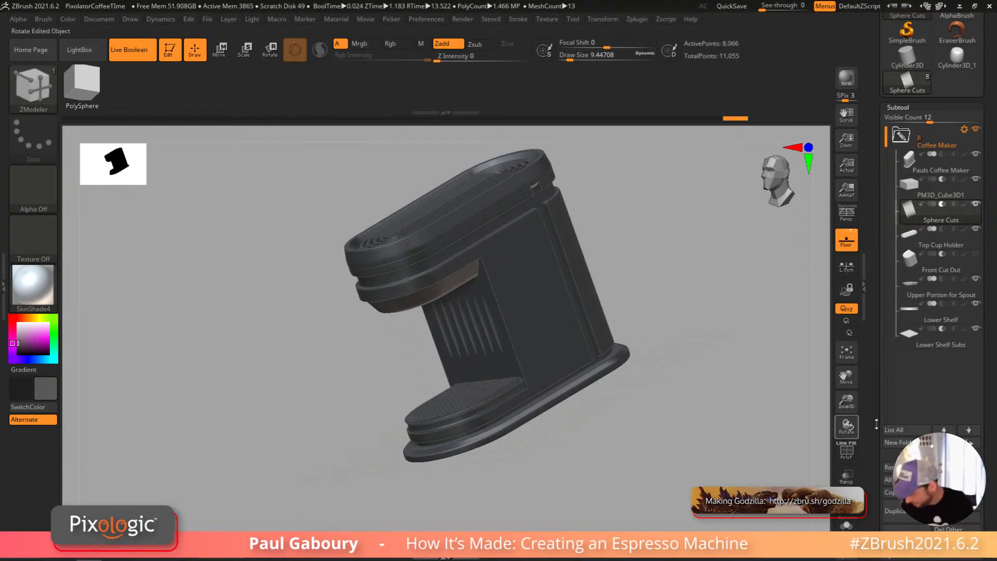
{"action": "left_click_drag", "start_coordinate": [988, 405], "coordinate": [983, 382]}
{"action": "left_click", "coordinate": [916, 321]}
{"action": "mouse_move", "coordinate": [680, 455]}
{"action": "left_mouse_down"}
{"action": "mouse_move", "coordinate": [649, 464]}
{"action": "mouse_move", "coordinate": [651, 454]}
{"action": "left_mouse_up"}
{"action": "key", "text": "shift+f"}
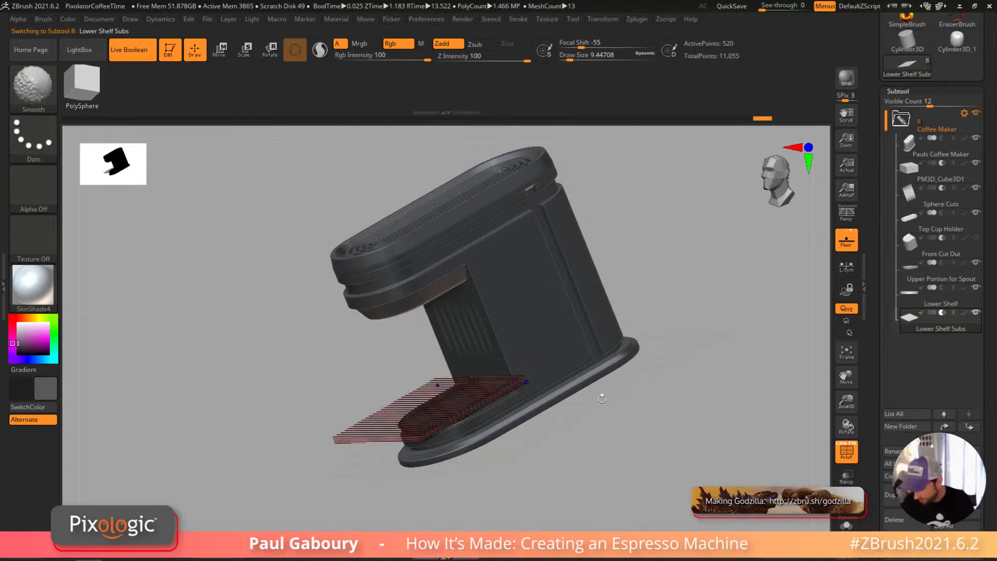
{"action": "key", "text": "shift+f"}
Step: Append a Cylinder3D as a new subtool below Lower Shelf Subs
{"action": "left_click_drag", "start_coordinate": [983, 458], "coordinate": [995, 399]}
{"action": "left_click", "coordinate": [950, 403]}
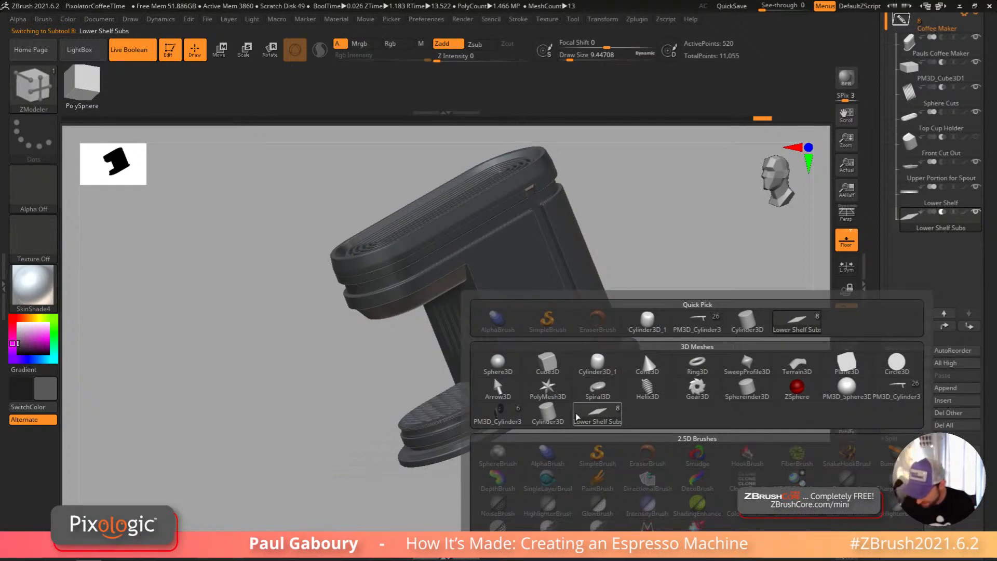
{"action": "left_click", "coordinate": [556, 418]}
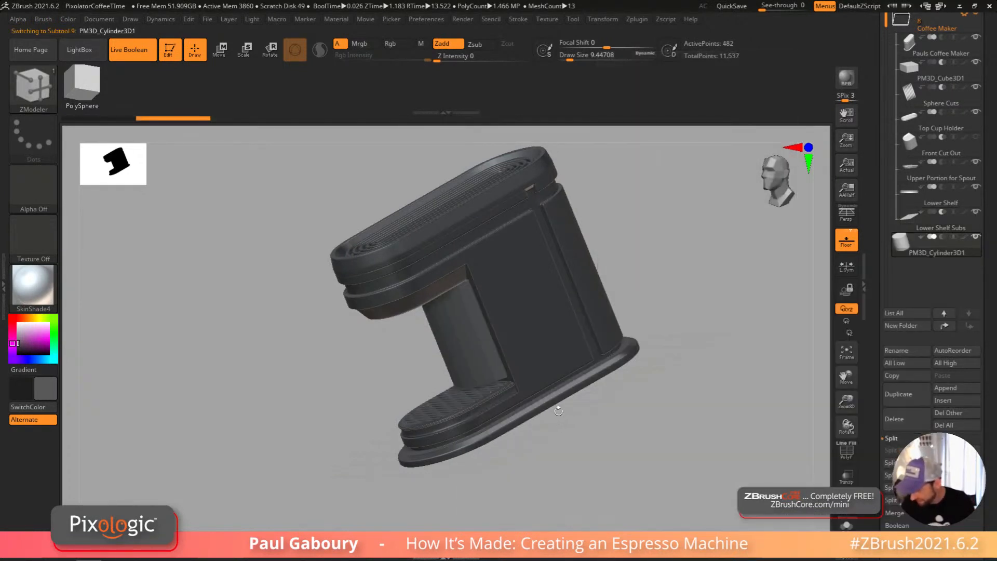
Step: Rename the new cylinder subtool to Spout Top Half and move it into the Coffee Maker folder
{"action": "left_click_drag", "start_coordinate": [596, 440], "coordinate": [596, 470]}
{"action": "key", "text": "shift+f"}
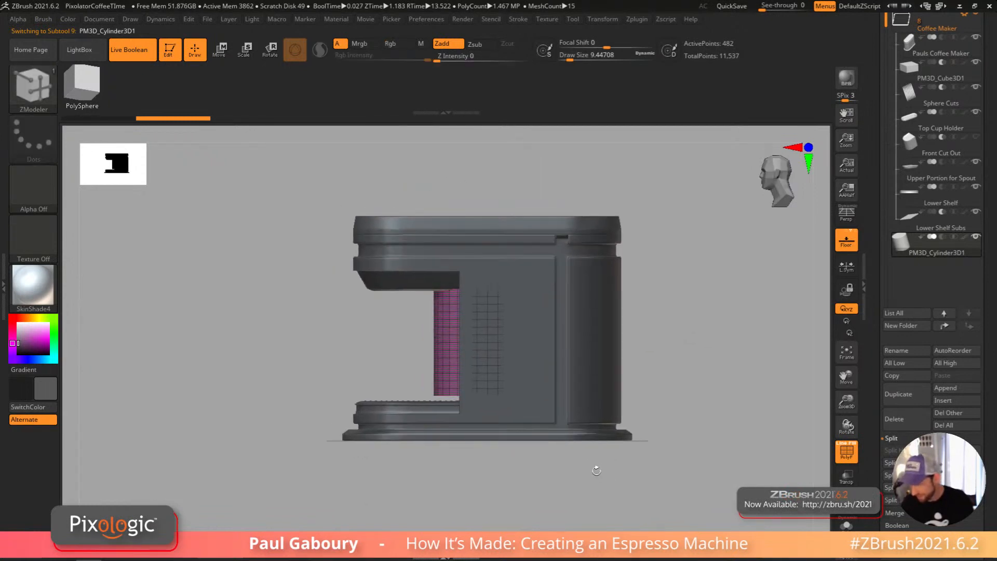
{"action": "left_click", "coordinate": [914, 356]}
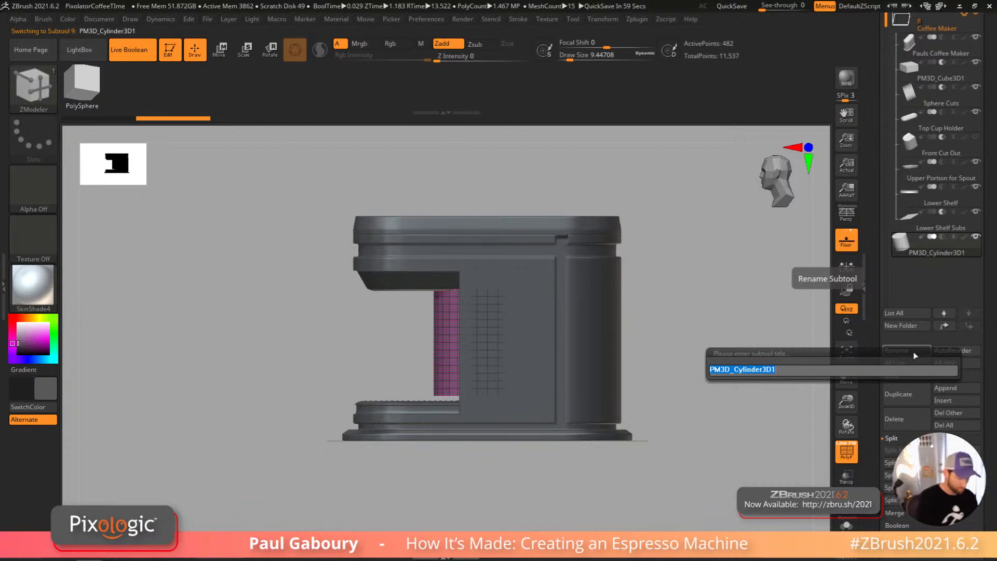
{"action": "type", "text": "Spo"}
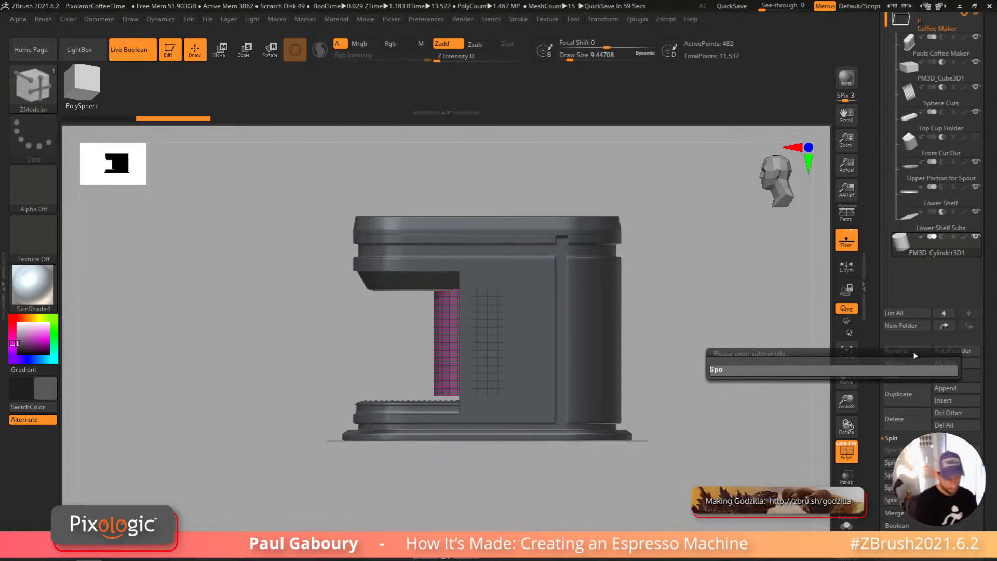
{"action": "type", "text": "ut Top Half"}
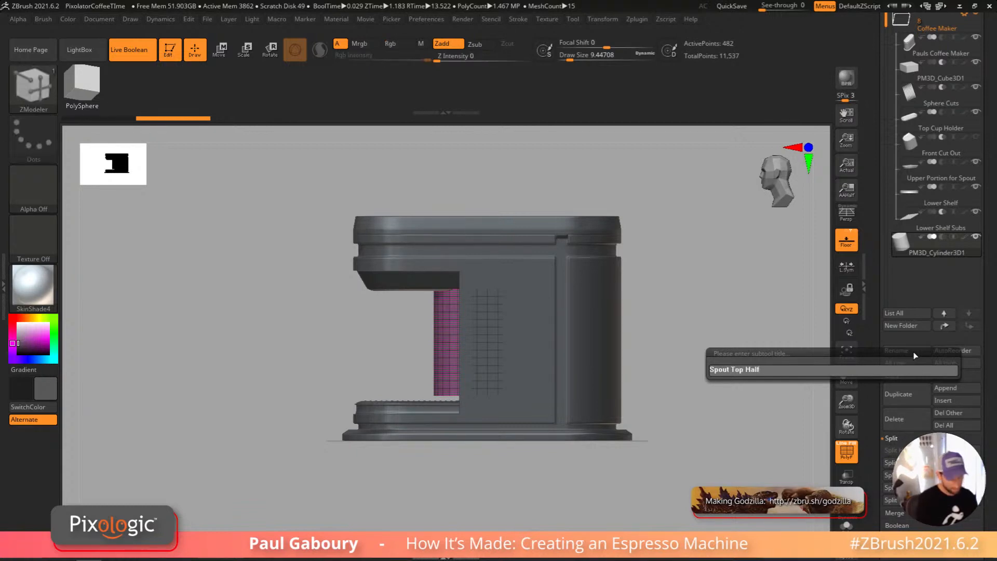
{"action": "key", "text": "Return"}
{"action": "left_click_drag", "start_coordinate": [922, 247], "coordinate": [921, 223]}
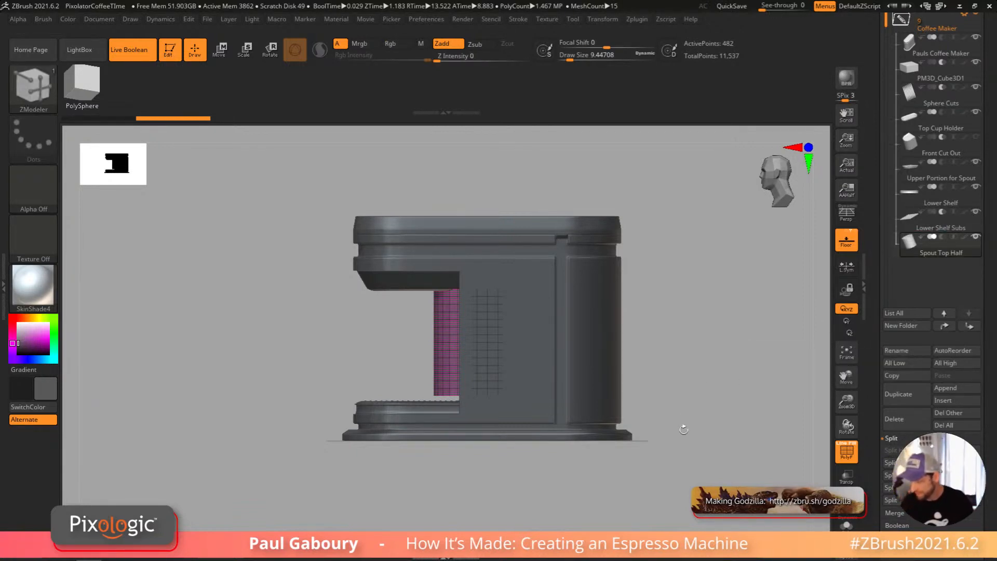
Step: Move the Spout Top Half cylinder forward under the upper front section, shrink it and fit it against the underside
{"action": "key", "text": "w"}
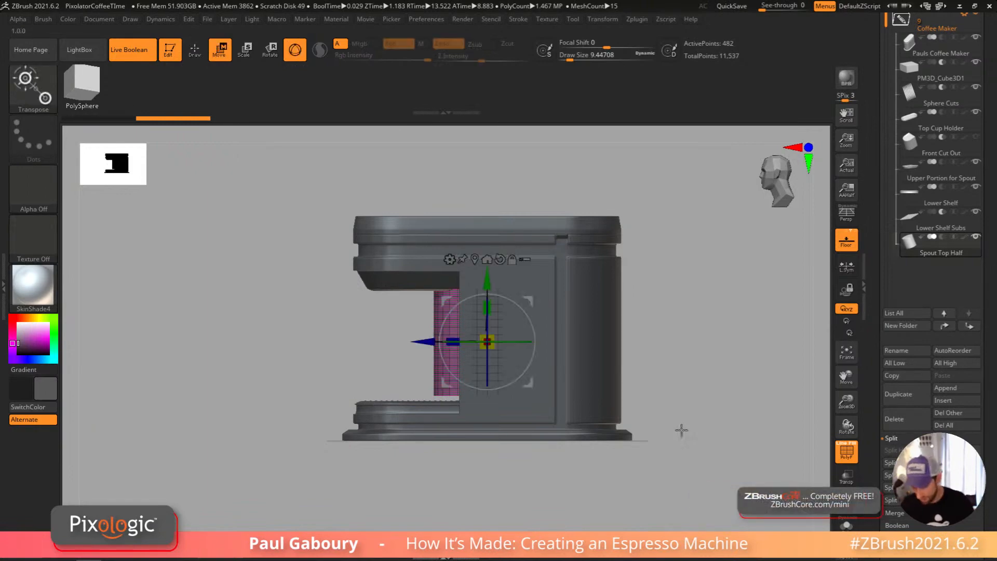
{"action": "left_click_drag", "start_coordinate": [472, 357], "coordinate": [416, 366]}
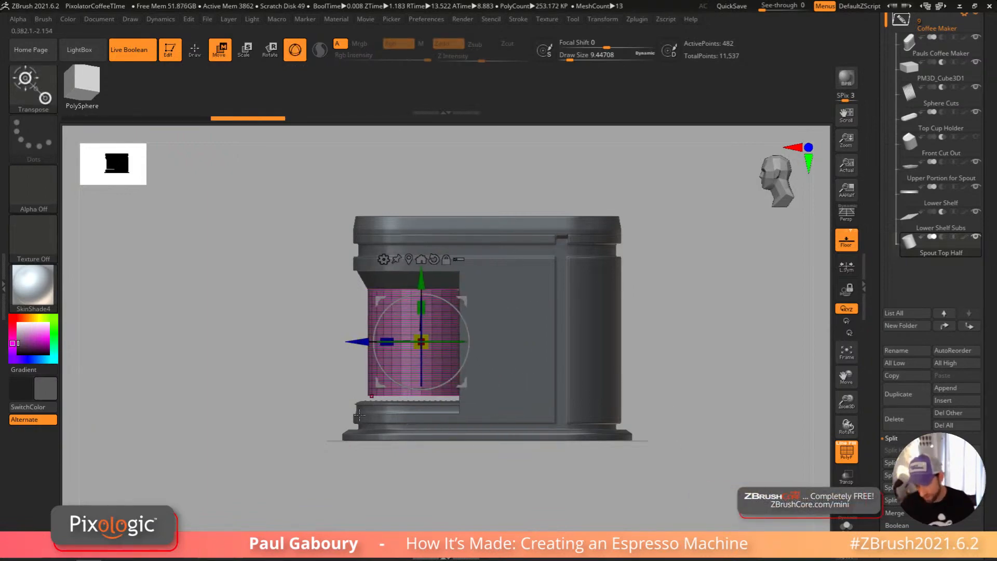
{"action": "left_click_drag", "start_coordinate": [574, 463], "coordinate": [686, 426]}
{"action": "left_click_drag", "start_coordinate": [414, 283], "coordinate": [413, 253]}
{"action": "left_click_drag", "start_coordinate": [518, 330], "coordinate": [457, 291]}
{"action": "left_click_drag", "start_coordinate": [396, 311], "coordinate": [400, 327]}
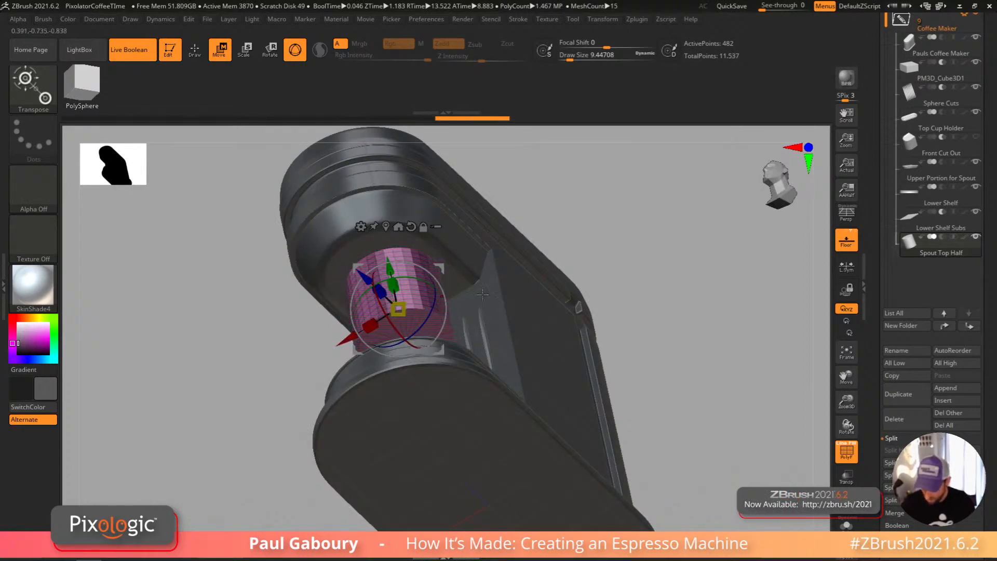
{"action": "left_click_drag", "start_coordinate": [520, 311], "coordinate": [472, 341], "text": "shift"}
{"action": "left_click_drag", "start_coordinate": [344, 312], "coordinate": [636, 386]}
{"action": "right_click_drag", "start_coordinate": [637, 385], "coordinate": [597, 380], "text": "shift"}
{"action": "key", "text": "q"}
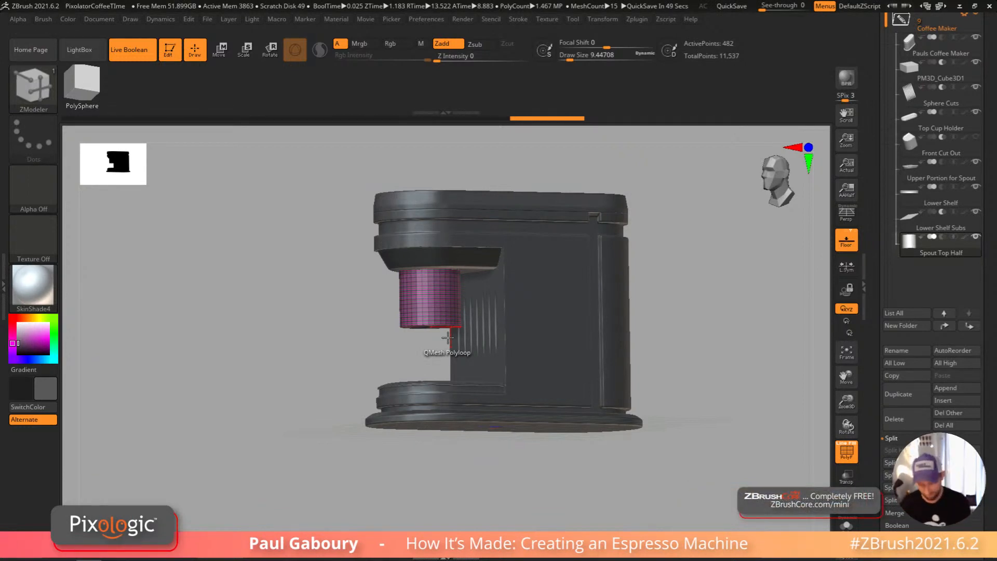
Step: Try a separate Cylinder3D primitive initialized with HDivide 32 and VDivide 4, and return to Spout Top Half
{"action": "left_click_drag", "start_coordinate": [878, 248], "coordinate": [873, 333]}
{"action": "left_click", "coordinate": [908, 146]}
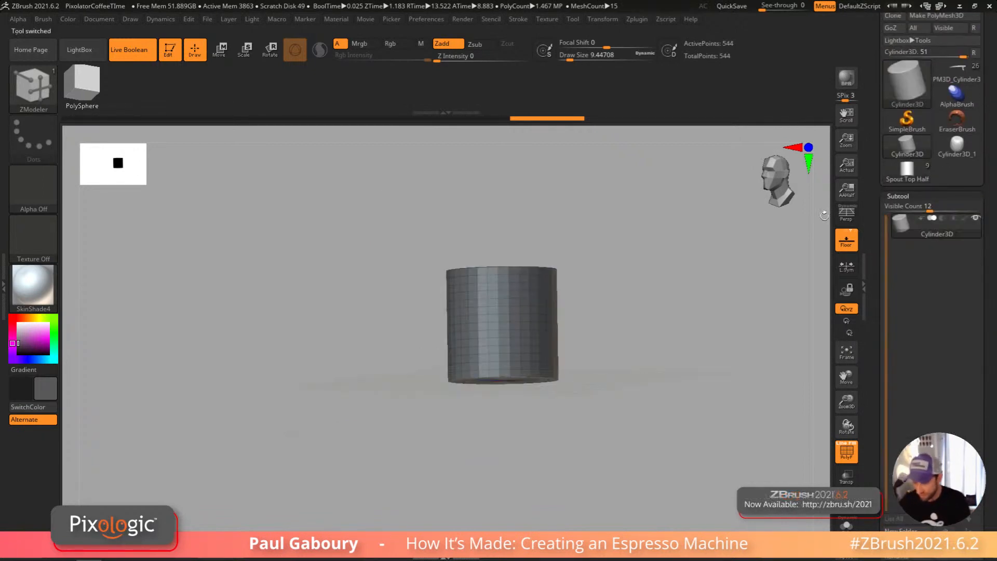
{"action": "left_click", "coordinate": [903, 196]}
{"action": "left_click", "coordinate": [904, 358]}
{"action": "left_click_drag", "start_coordinate": [958, 373], "coordinate": [928, 373]}
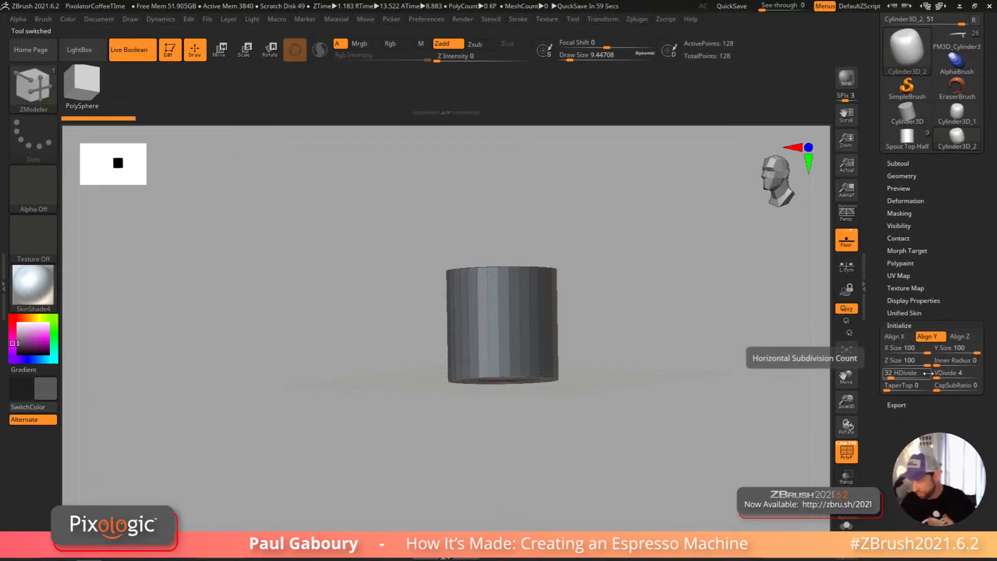
{"action": "left_click", "coordinate": [906, 136]}
{"action": "left_click_drag", "start_coordinate": [582, 440], "coordinate": [569, 467]}
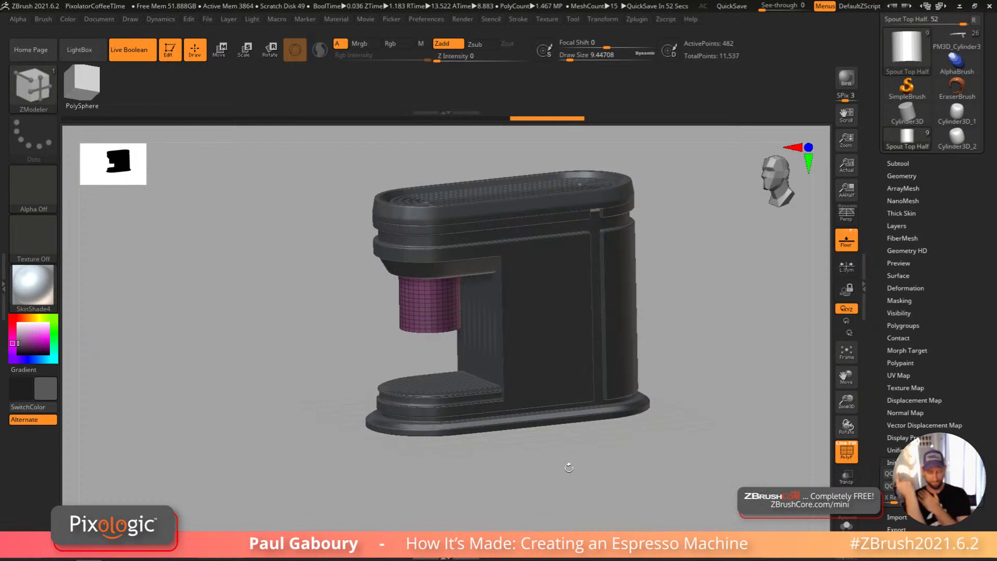
Step: QuickSave the project
{"action": "right_click_drag", "start_coordinate": [437, 310], "coordinate": [466, 346], "text": "ctrl"}
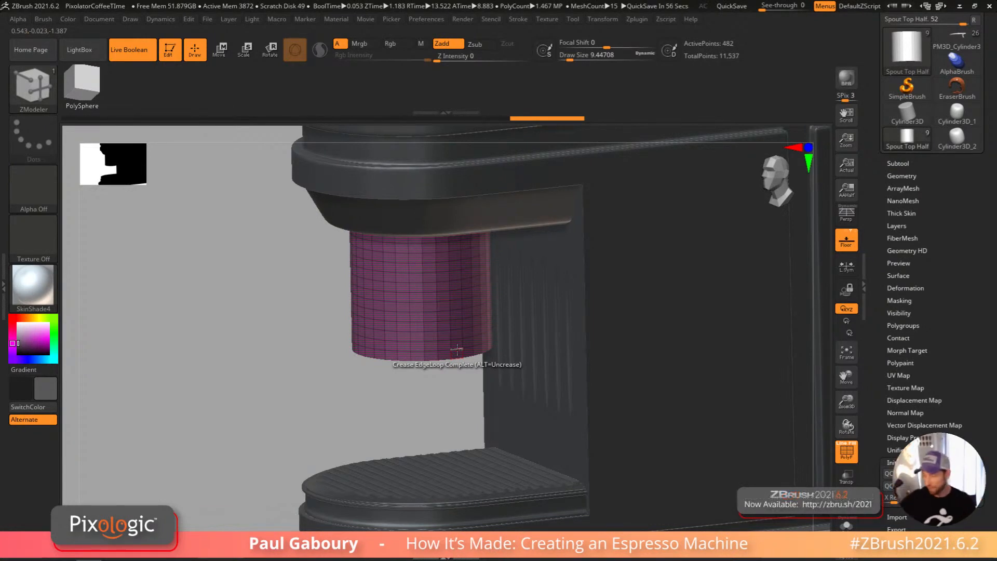
{"action": "left_click", "coordinate": [907, 177]}
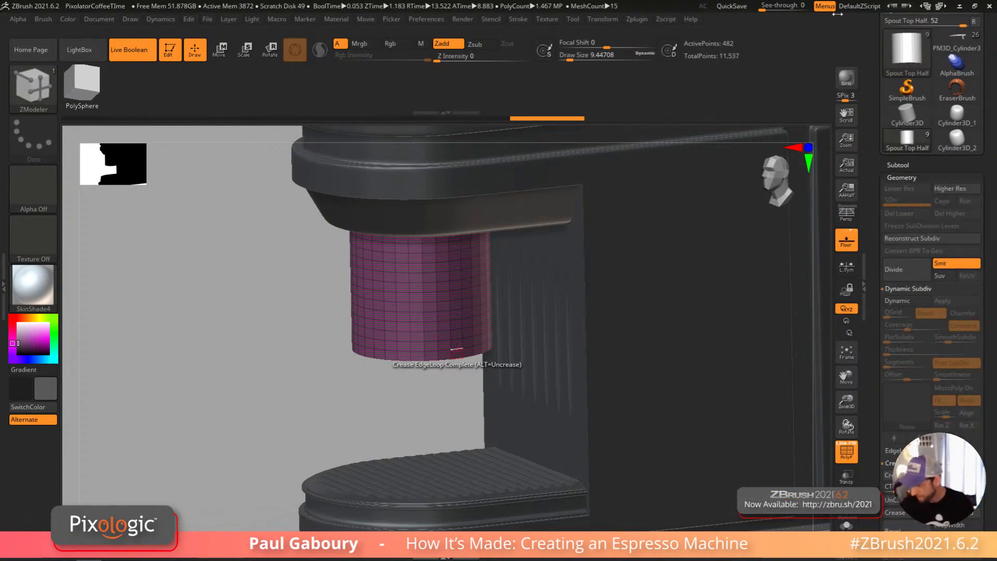
{"action": "left_click", "coordinate": [735, 7]}
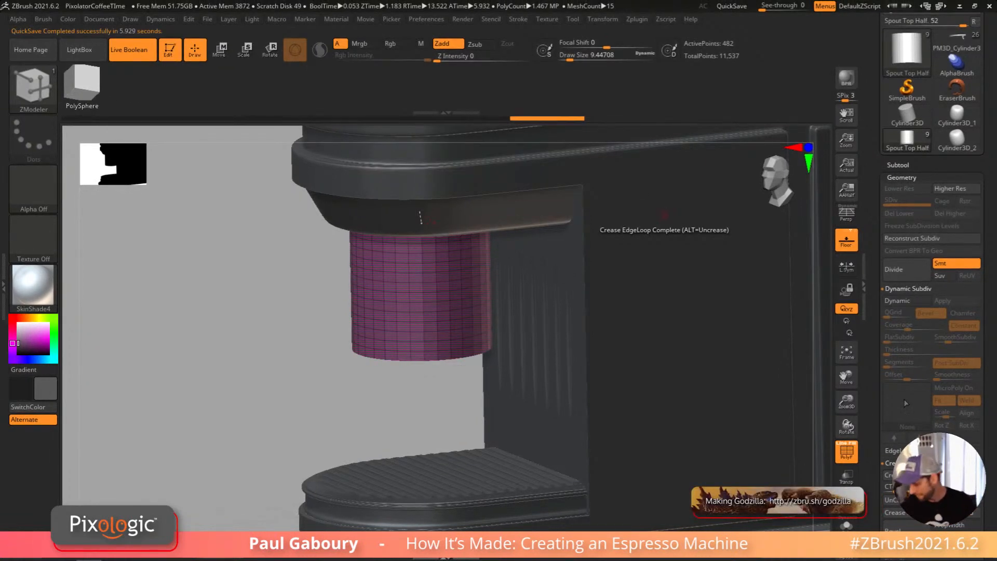
Step: Remove the spout cylinder's redundant horizontal edge loops with Delete Loops at angle 45 and aspect ratio 25
{"action": "scroll", "coordinate": [903, 305], "scroll_direction": "down", "scroll_amount": 5}
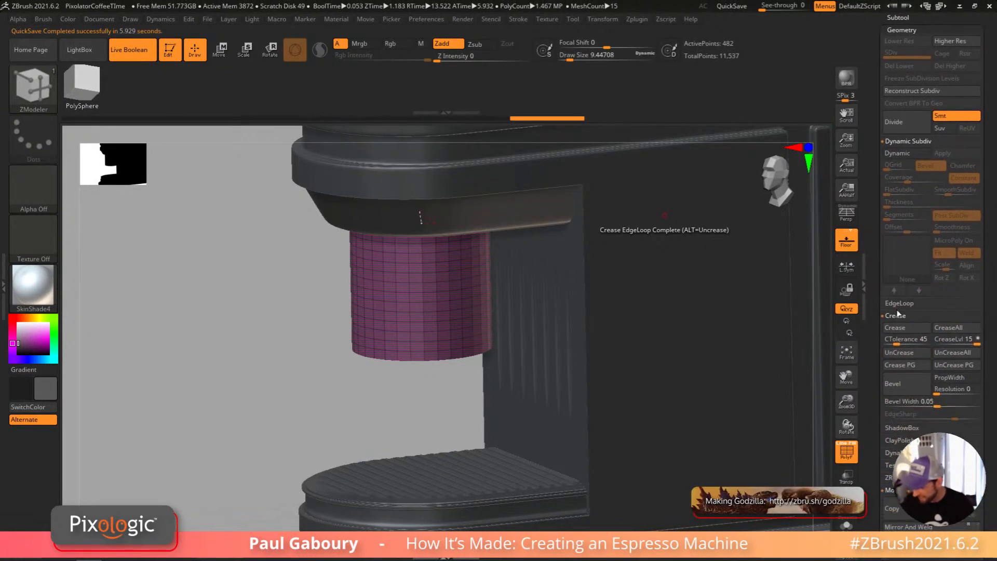
{"action": "left_click", "coordinate": [907, 144]}
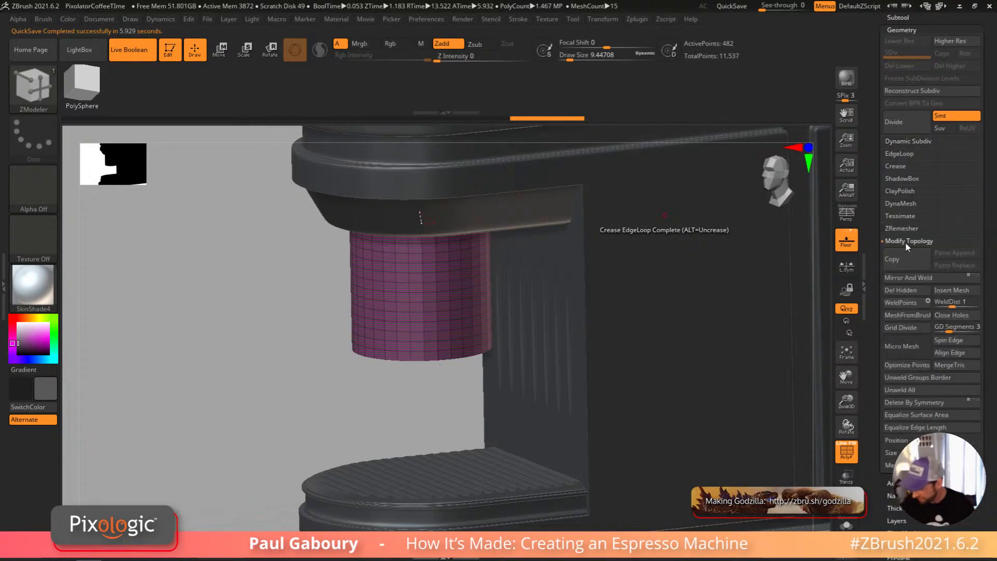
{"action": "left_click", "coordinate": [905, 241]}
{"action": "left_click", "coordinate": [900, 153]}
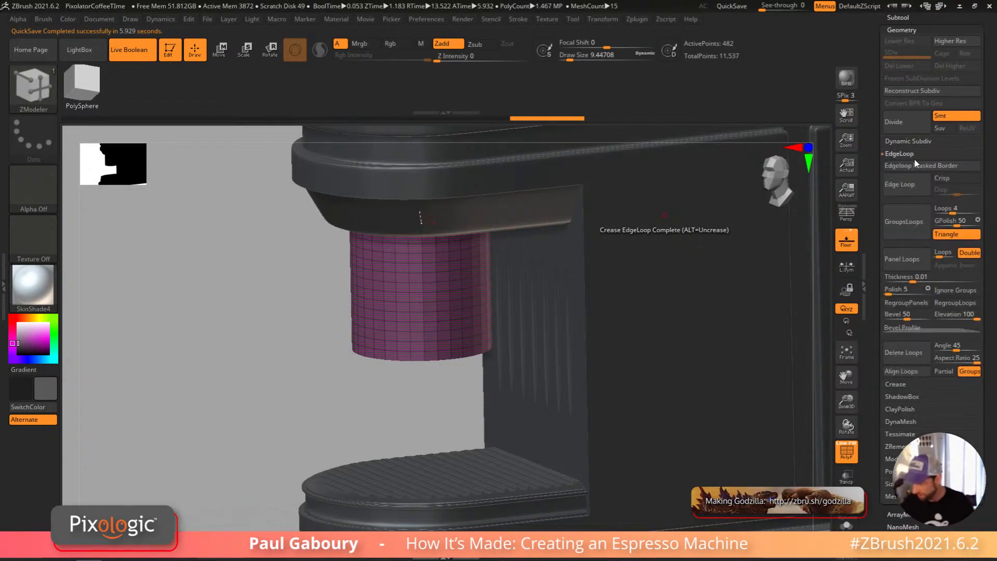
{"action": "left_click", "coordinate": [907, 353]}
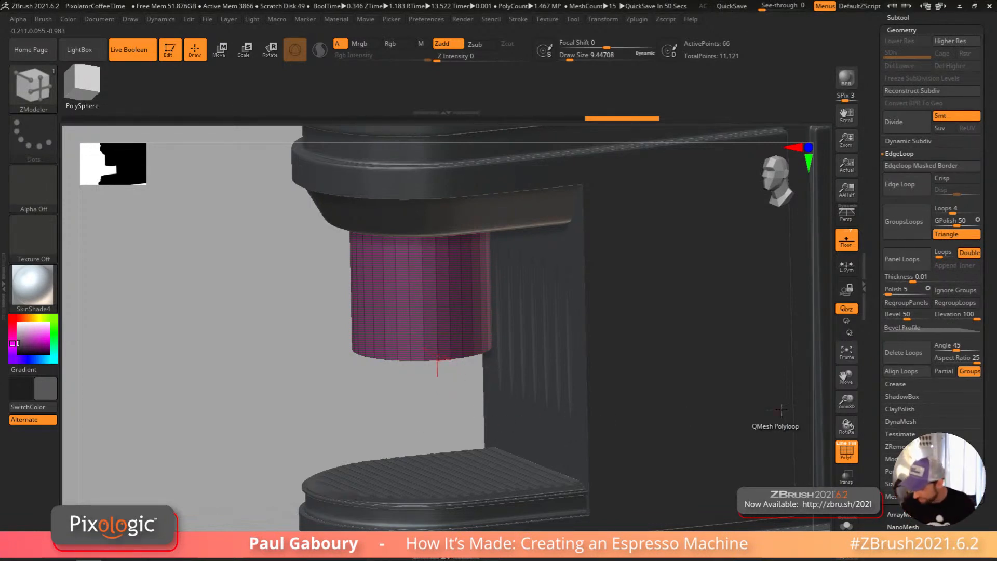
Step: Enable Dynamic Subdivision on the spout cylinder with SmoothSubdiv set to 4
{"action": "left_click", "coordinate": [895, 385]}
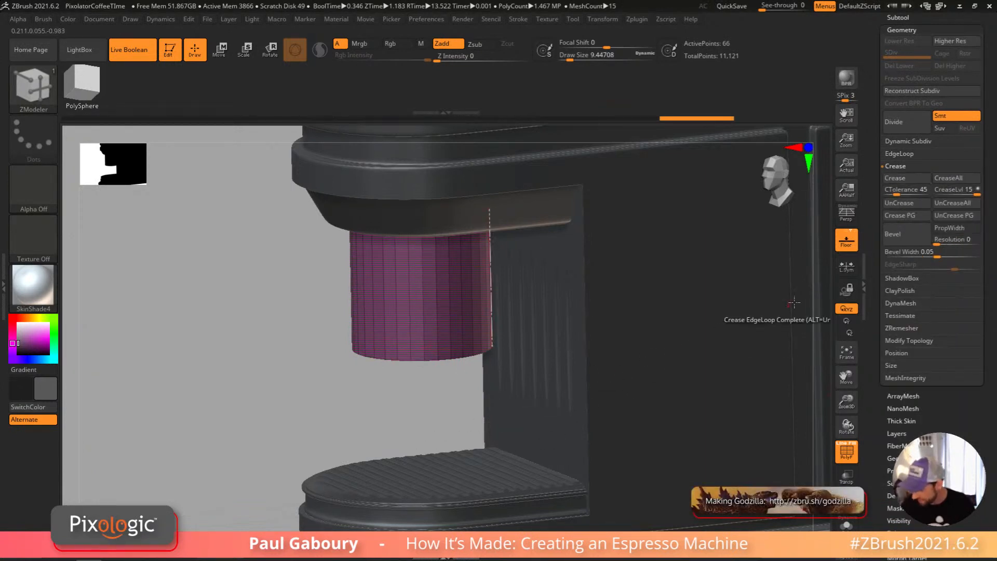
{"action": "key", "text": "d"}
{"action": "key", "text": "shift+f"}
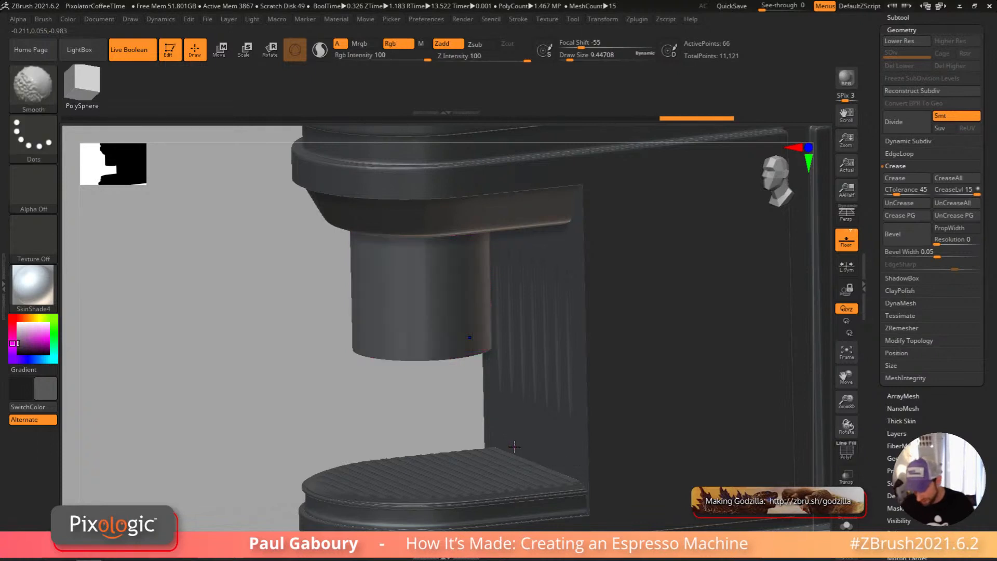
{"action": "key", "text": "shift+f"}
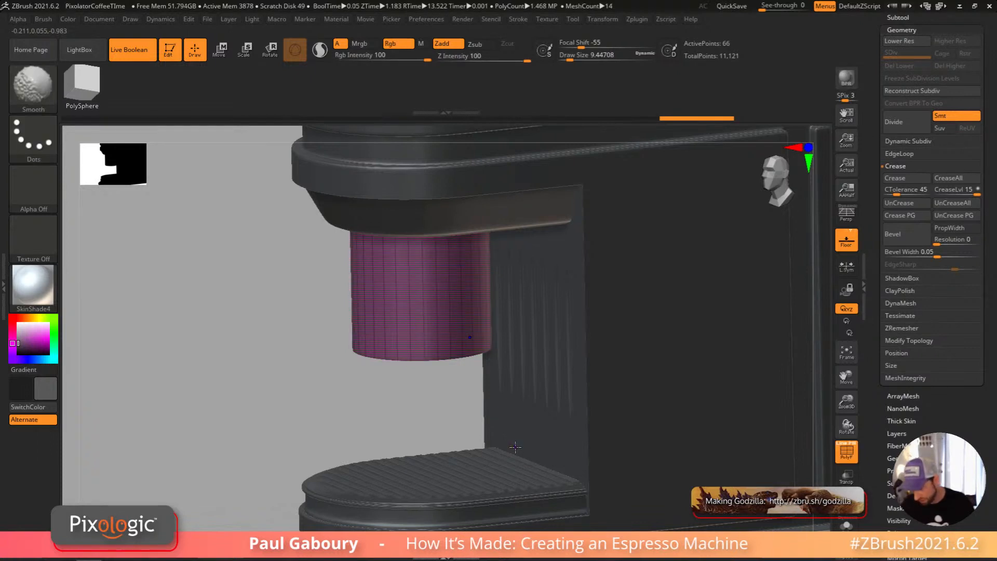
{"action": "left_click", "coordinate": [917, 142]}
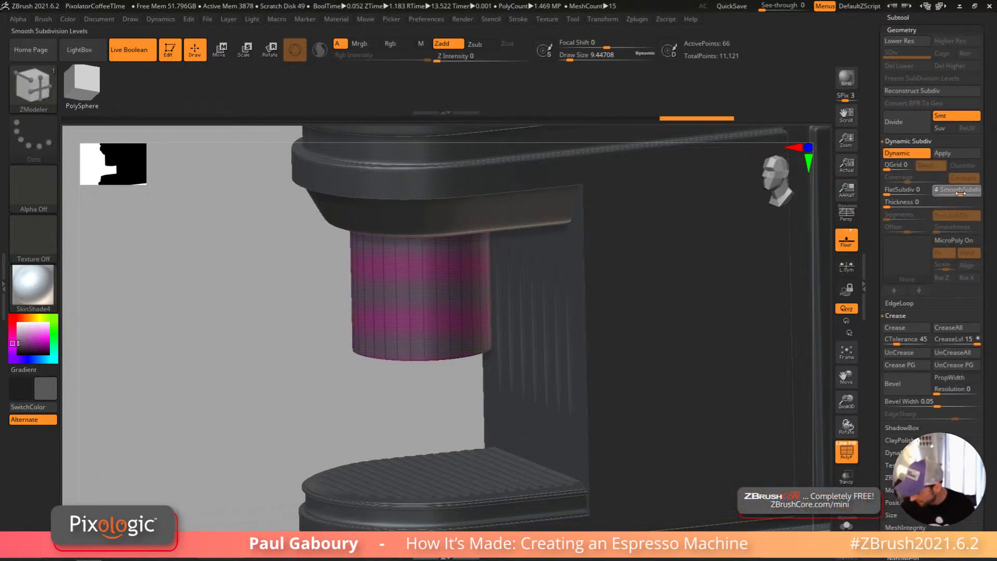
Step: Mask the spout cylinder so only its bottom end is free, and move that end up to shorten the part
{"action": "left_click_drag", "start_coordinate": [462, 419], "coordinate": [459, 414], "text": "shift"}
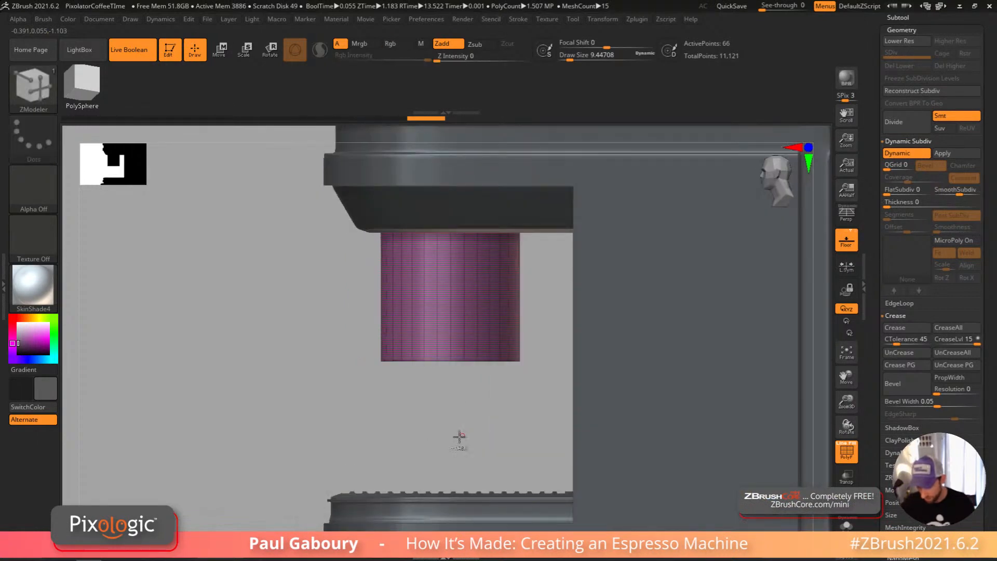
{"action": "left_click_drag", "start_coordinate": [328, 459], "coordinate": [681, 321], "text": "ctrl+alt"}
{"action": "key", "text": "w"}
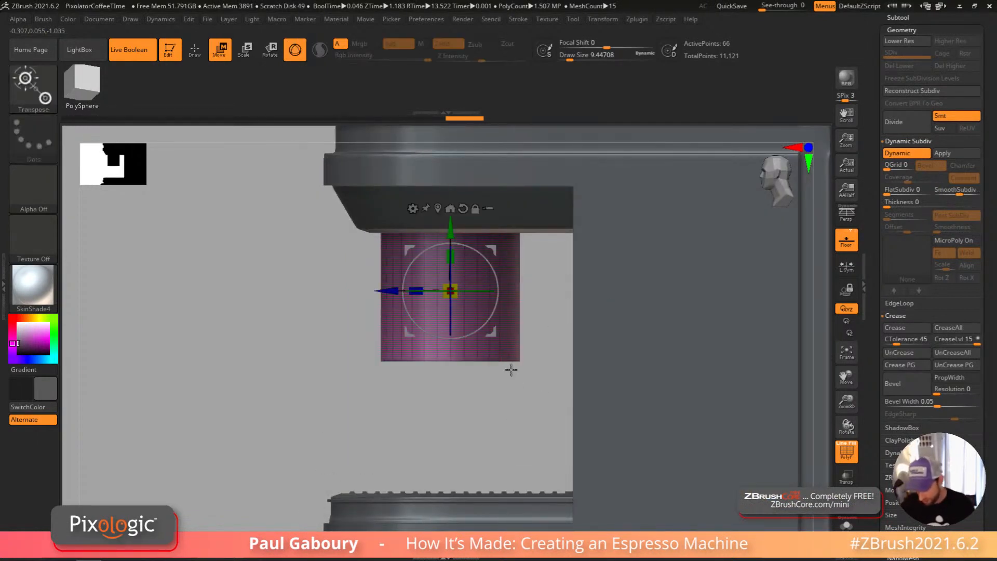
{"action": "left_click_drag", "start_coordinate": [457, 247], "coordinate": [460, 171]}
{"action": "left_click_drag", "start_coordinate": [495, 307], "coordinate": [450, 361], "text": "alt"}
Step: Scale the spout's bottom end inward to taper the cylinder into a cone, and clear the mask
{"action": "left_click", "coordinate": [451, 445], "text": "alt"}
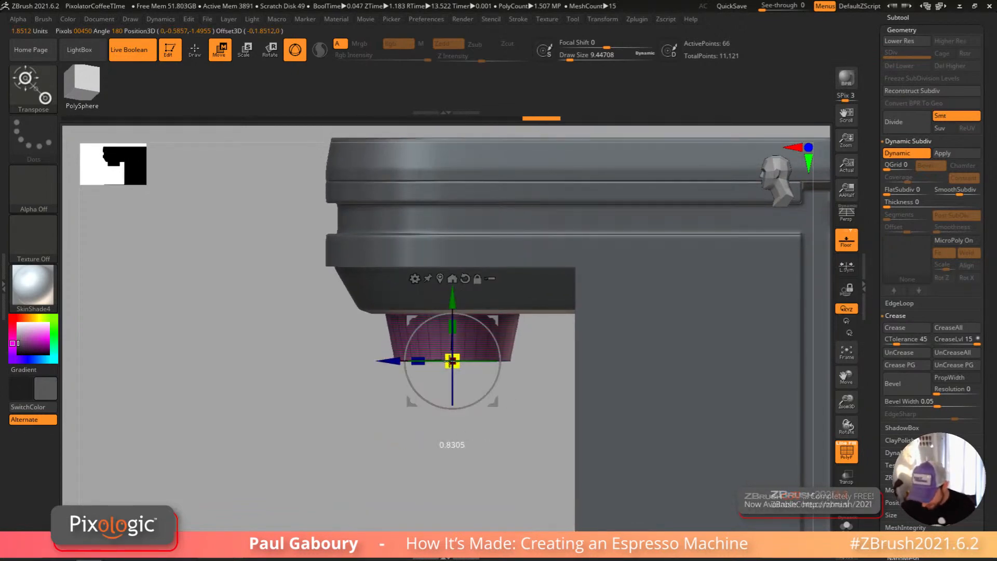
{"action": "mouse_move", "coordinate": [335, 486]}
{"action": "left_mouse_down"}
{"action": "mouse_move", "coordinate": [343, 460]}
{"action": "mouse_move", "coordinate": [394, 447]}
{"action": "left_mouse_up"}
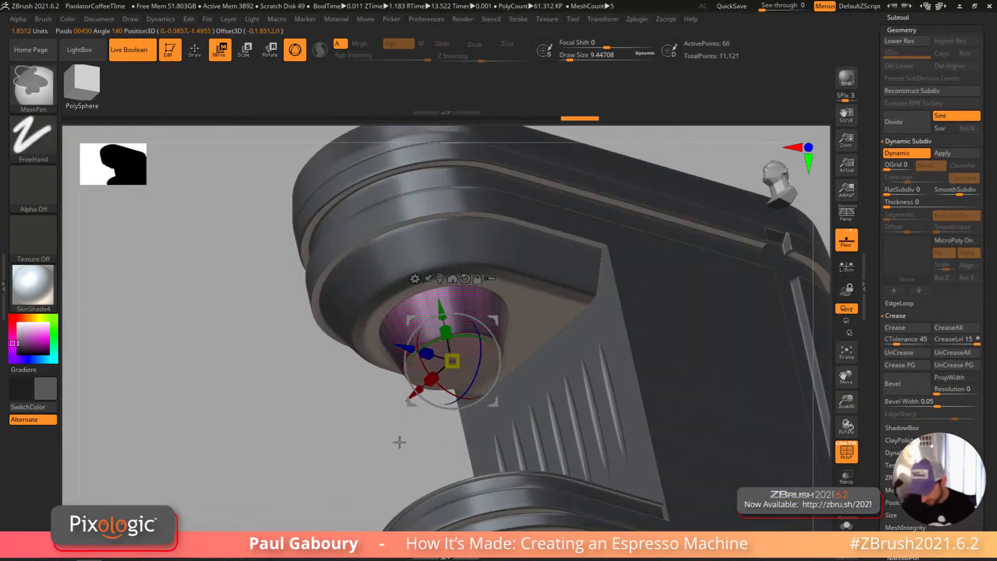
{"action": "left_click_drag", "start_coordinate": [453, 361], "coordinate": [578, 398]}
{"action": "mouse_move", "coordinate": [684, 415]}
{"action": "left_mouse_down"}
{"action": "mouse_move", "coordinate": [632, 408]}
{"action": "mouse_move", "coordinate": [643, 338]}
{"action": "mouse_move", "coordinate": [589, 370]}
{"action": "left_mouse_up"}
{"action": "left_click_drag", "start_coordinate": [472, 395], "coordinate": [487, 400]}
{"action": "mouse_move", "coordinate": [604, 408]}
{"action": "right_mouse_down", "text": "ctrl"}
{"action": "mouse_move", "coordinate": [607, 370]}
{"action": "mouse_move", "coordinate": [605, 425]}
{"action": "mouse_move", "coordinate": [606, 407]}
{"action": "mouse_move", "coordinate": [524, 415]}
{"action": "right_mouse_up", "text": "ctrl"}
{"action": "key", "text": "shift+f"}
{"action": "key", "text": "q"}
{"action": "right_click_drag", "start_coordinate": [431, 474], "coordinate": [425, 465]}
{"action": "left_click_drag", "start_coordinate": [425, 465], "coordinate": [445, 482], "text": "ctrl"}
{"action": "right_click_drag", "start_coordinate": [467, 476], "coordinate": [467, 435], "text": "alt"}
{"action": "right_click_drag", "start_coordinate": [466, 435], "coordinate": [459, 454]}
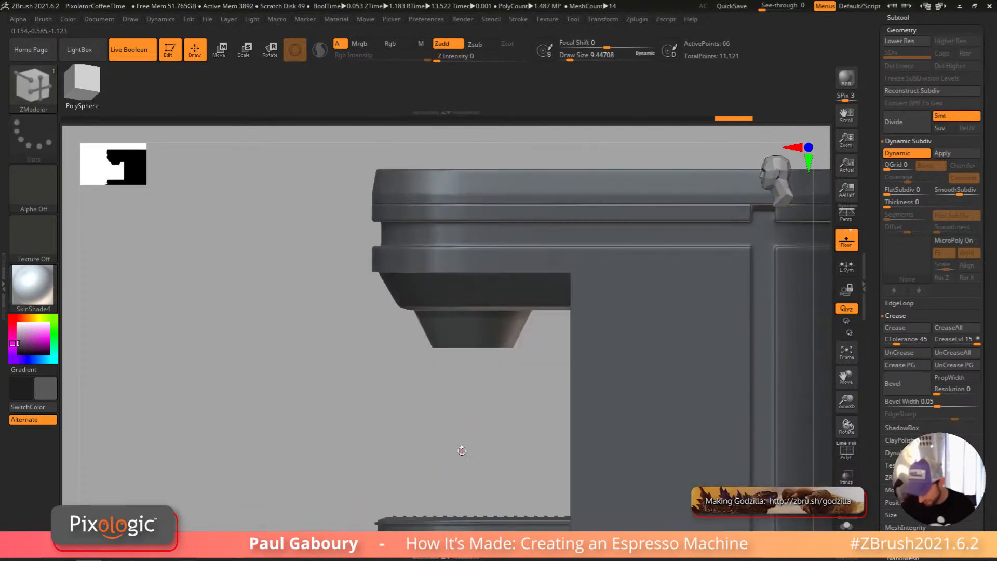
Step: Mask the cone's upper end and raise its bottom end to flatten the spout, and return to the ZModeler brush
{"action": "left_click_drag", "start_coordinate": [363, 473], "coordinate": [558, 328], "text": "ctrl+alt"}
{"action": "key", "text": "w"}
{"action": "left_click_drag", "start_coordinate": [477, 284], "coordinate": [475, 261]}
{"action": "right_click_drag", "start_coordinate": [472, 387], "coordinate": [475, 412], "text": "ctrl"}
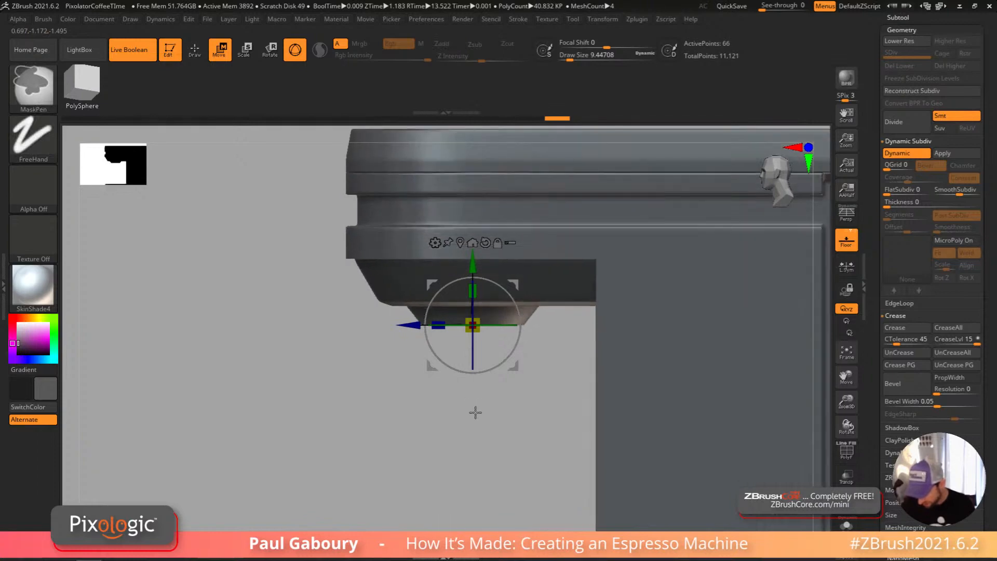
{"action": "key", "text": "shift+f"}
{"action": "right_click_drag", "start_coordinate": [497, 447], "coordinate": [522, 393]}
{"action": "key", "text": "q"}
{"action": "key", "text": "b"}
{"action": "key", "text": "z"}
{"action": "key", "text": "m"}
{"action": "key", "text": "shift+f"}
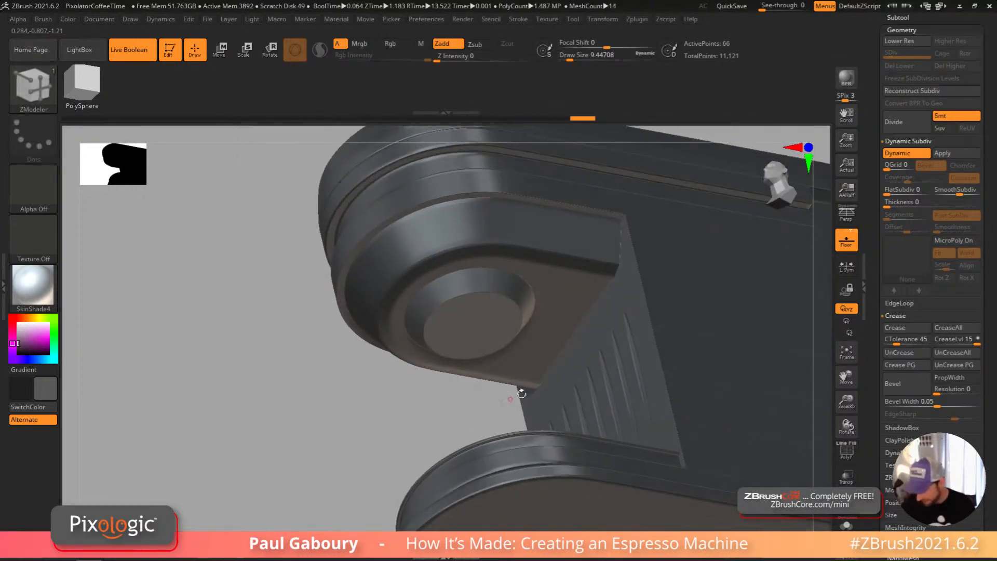
Step: Isolate the spout cone in Solo mode and bevel its bottom rim with ZModeler's Bevel on EdgeLoop Complete, Single Row, Linear Edge
{"action": "left_click", "coordinate": [847, 525]}
{"action": "right_click_drag", "start_coordinate": [623, 418], "coordinate": [571, 415]}
{"action": "key", "text": "shift+f"}
{"action": "left_click", "coordinate": [567, 414]}
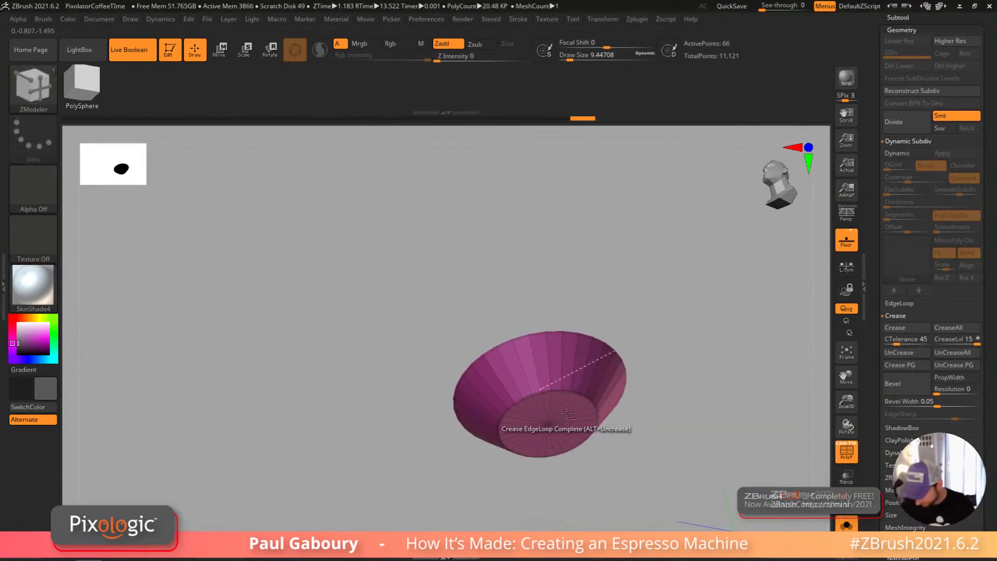
{"action": "key", "text": "f"}
{"action": "key", "text": "space"}
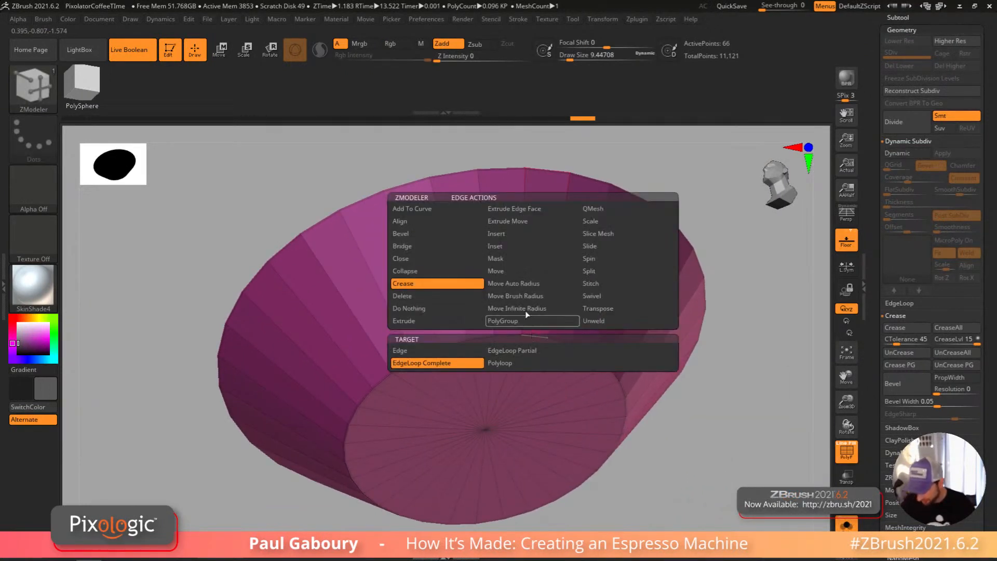
{"action": "left_click", "coordinate": [424, 236]}
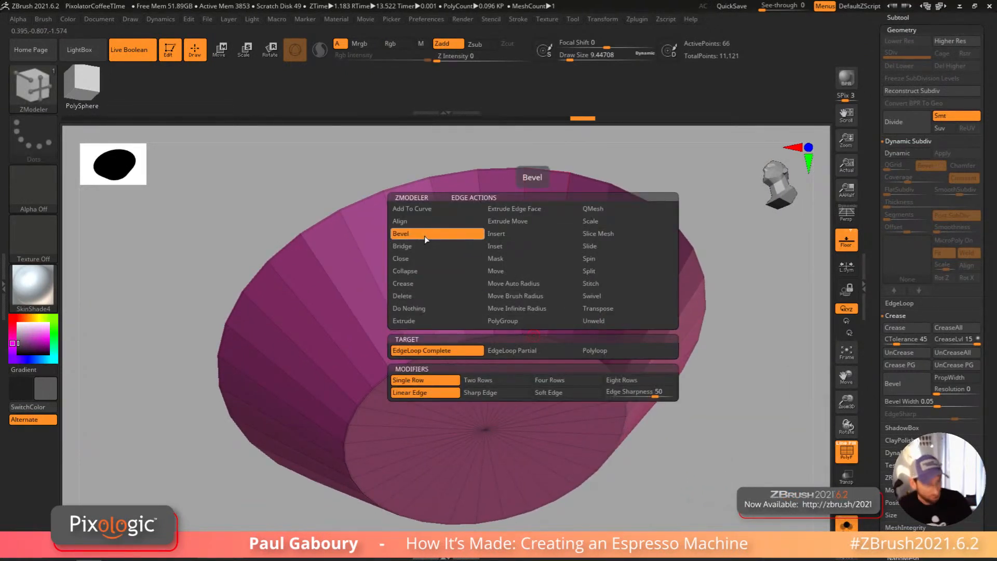
{"action": "left_click", "coordinate": [537, 328]}
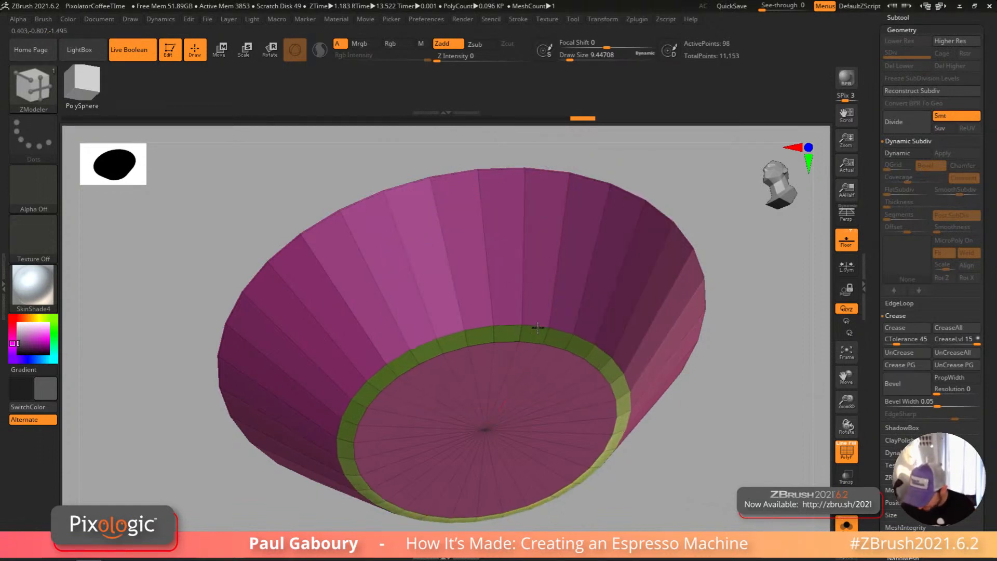
Step: Turn Dynamic Subdivision back on for the beveled cone and inspect its smoothed rim without the wireframe
{"action": "key", "text": "d"}
{"action": "key", "text": "shift+f"}
{"action": "left_click_drag", "start_coordinate": [674, 422], "coordinate": [567, 345]}
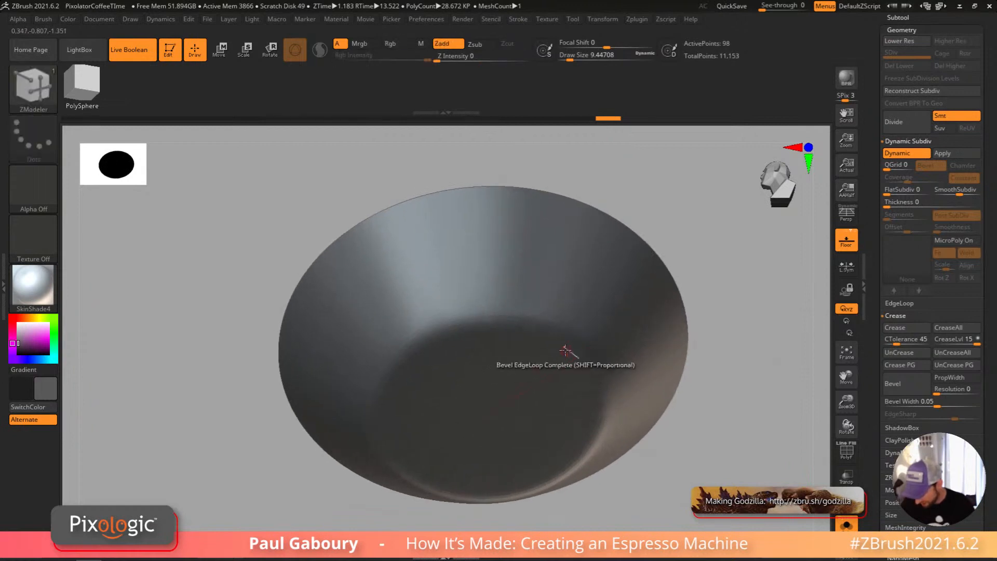
Step: Crease the inner edge loop of the cone's beveled bottom rim with ZModeler's Crease on EdgeLoop Complete
{"action": "key", "text": "space"}
{"action": "left_click", "coordinate": [472, 285]}
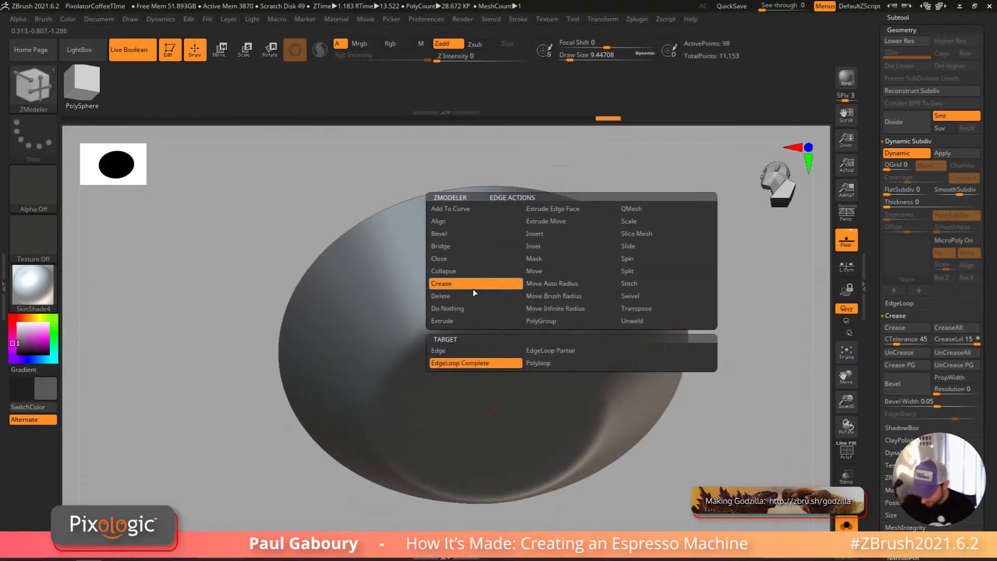
{"action": "left_click", "coordinate": [571, 347]}
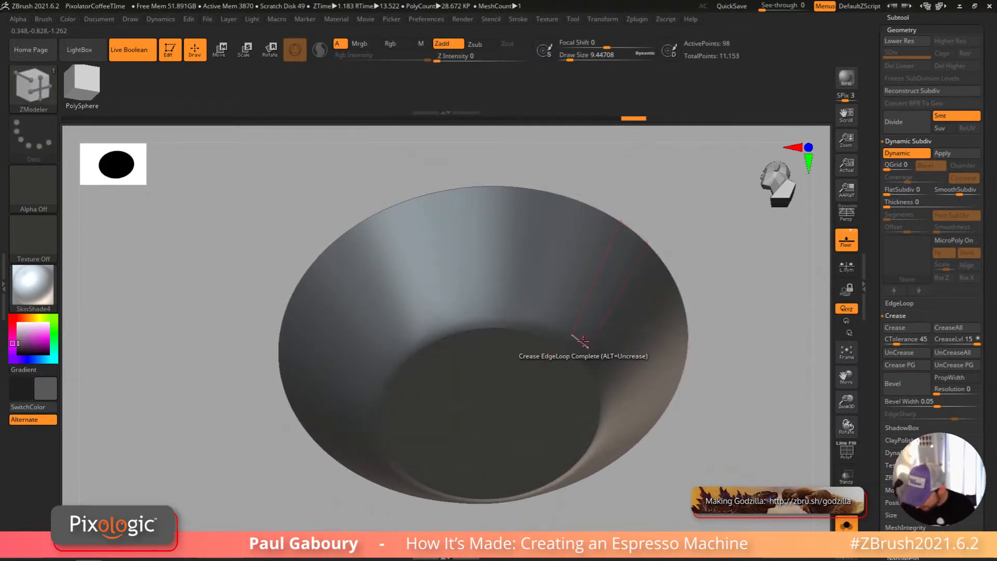
{"action": "mouse_move", "coordinate": [588, 345]}
{"action": "right_mouse_down", "text": "ctrl"}
{"action": "mouse_move", "coordinate": [597, 439]}
{"action": "mouse_move", "coordinate": [571, 383]}
{"action": "right_mouse_up", "text": "ctrl"}
Step: Insert a single edge loop around the center of the cone's bottom cap, and set the crease level to 2
{"action": "key", "text": "space"}
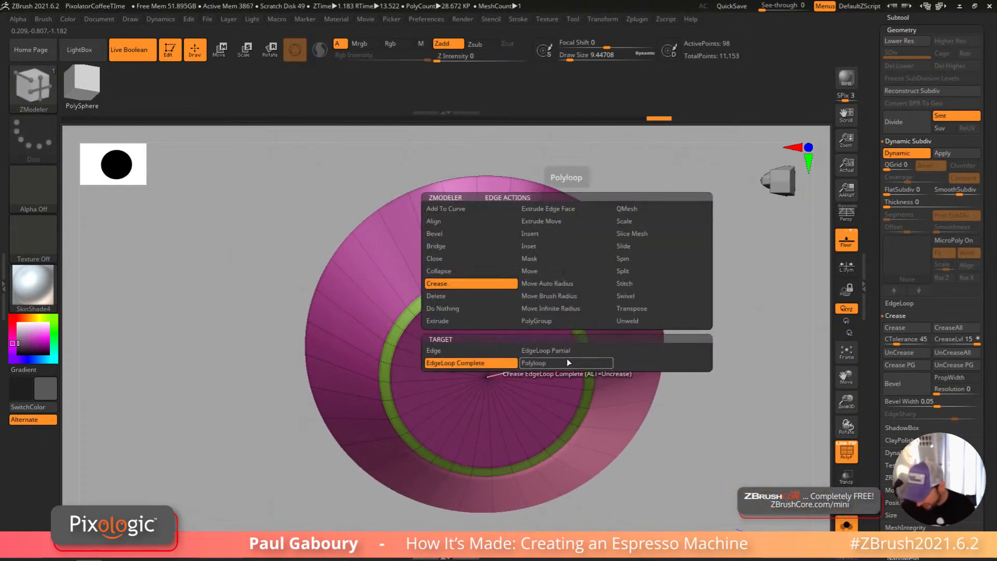
{"action": "left_click", "coordinate": [553, 233]}
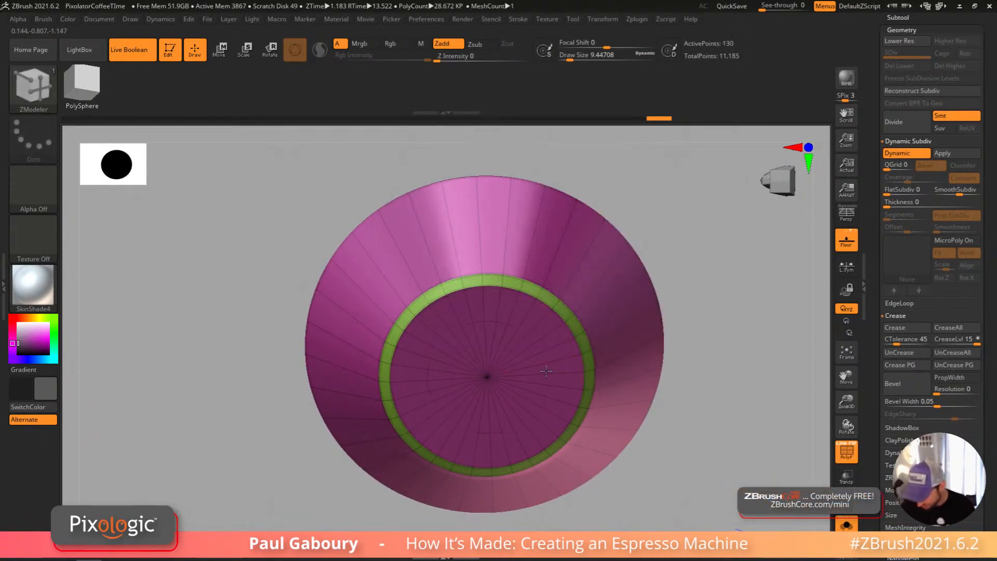
{"action": "left_click", "coordinate": [516, 367]}
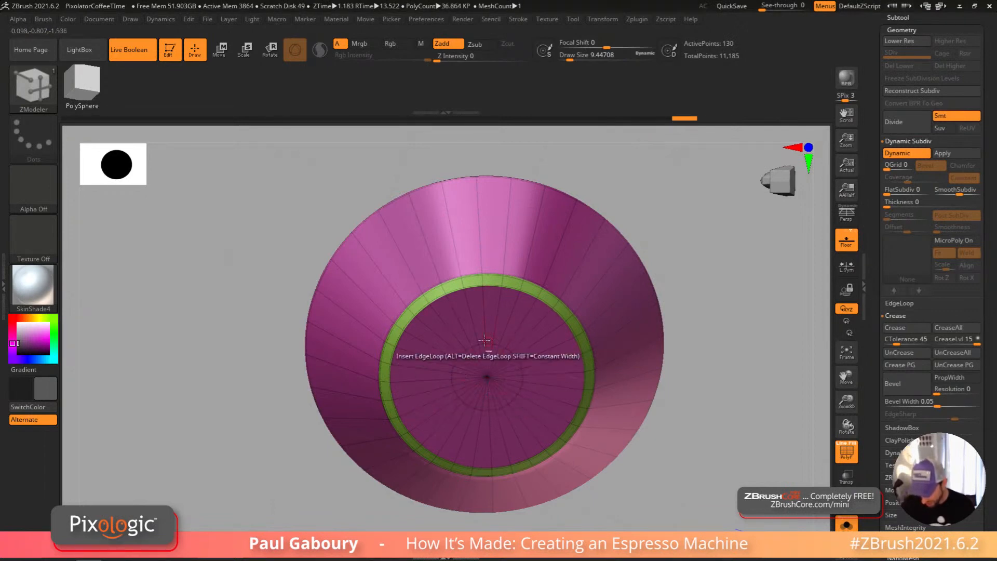
{"action": "left_click_drag", "start_coordinate": [946, 343], "coordinate": [942, 343]}
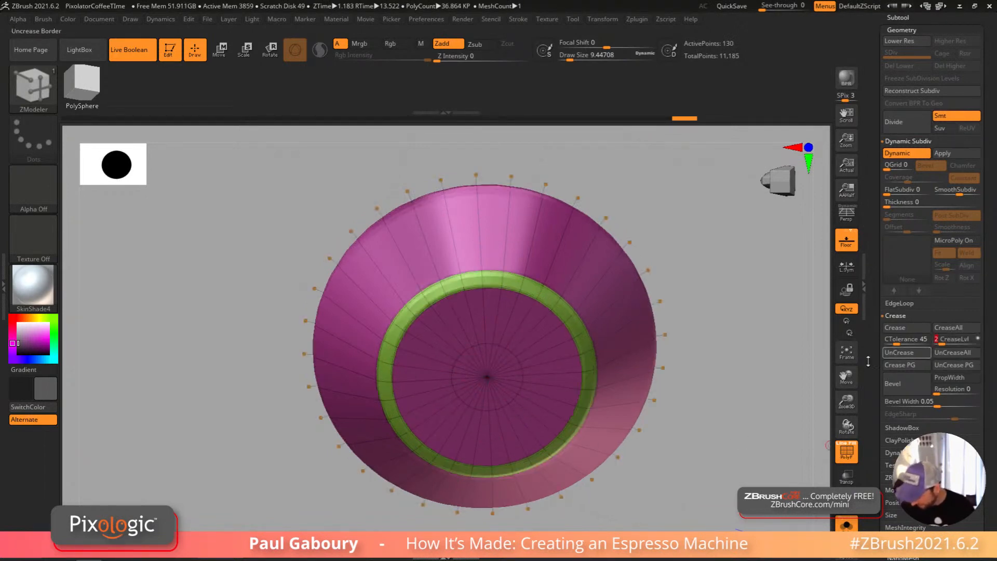
Step: Leave Solo mode and activate the Move gizmo on the spout cone in a side view with its wireframe displayed
{"action": "key", "text": "shift+f"}
{"action": "left_click_drag", "start_coordinate": [701, 398], "coordinate": [565, 366], "text": "alt"}
{"action": "key", "text": "alt+s"}
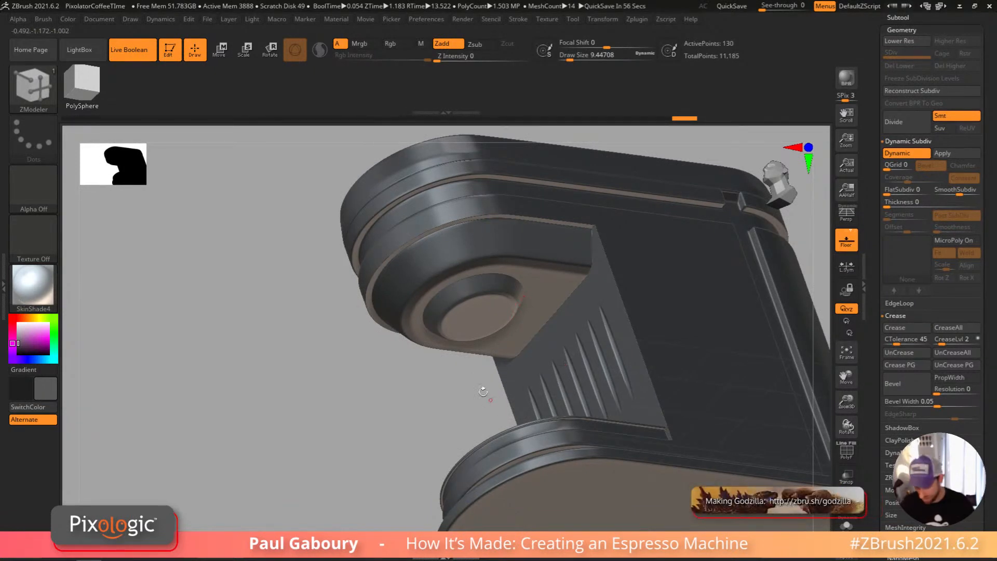
{"action": "key", "text": "w"}
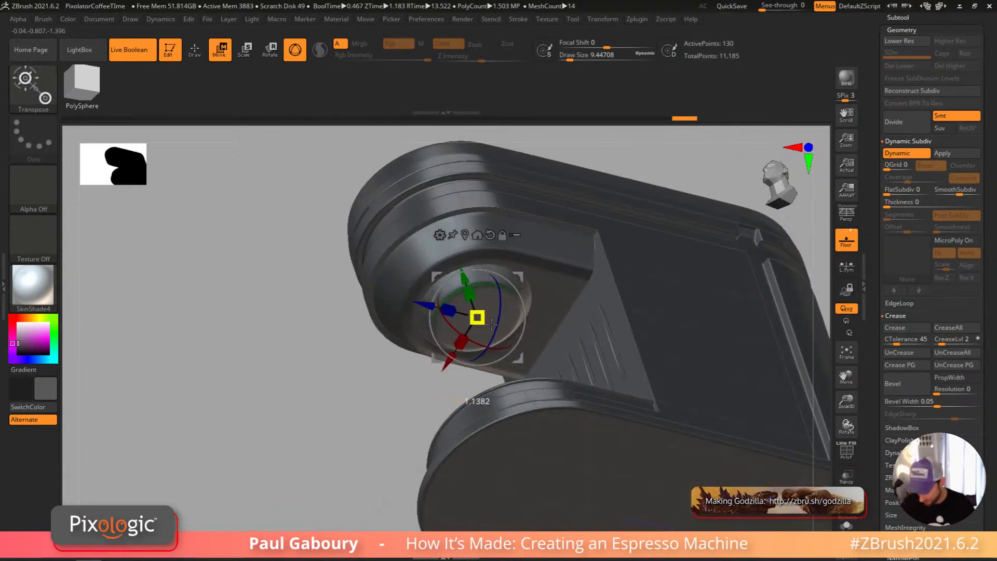
{"action": "key", "text": "shift+f"}
{"action": "left_click_drag", "start_coordinate": [459, 381], "coordinate": [432, 414], "text": "shift"}
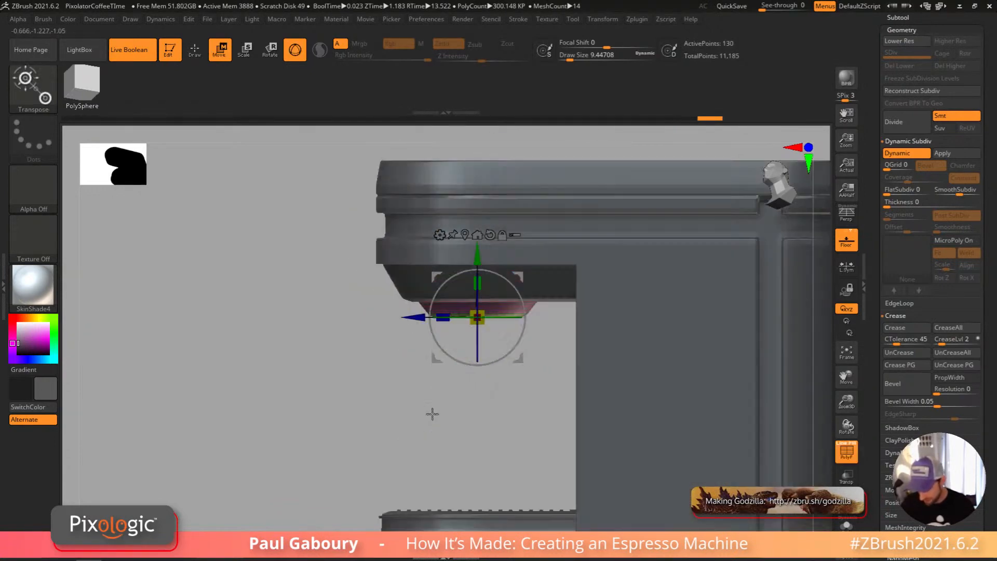
{"action": "left_click_drag", "start_coordinate": [317, 139], "coordinate": [691, 271], "text": "ctrl"}
{"action": "left_click_drag", "start_coordinate": [481, 249], "coordinate": [487, 435]}
{"action": "key", "text": "ctrl+z"}
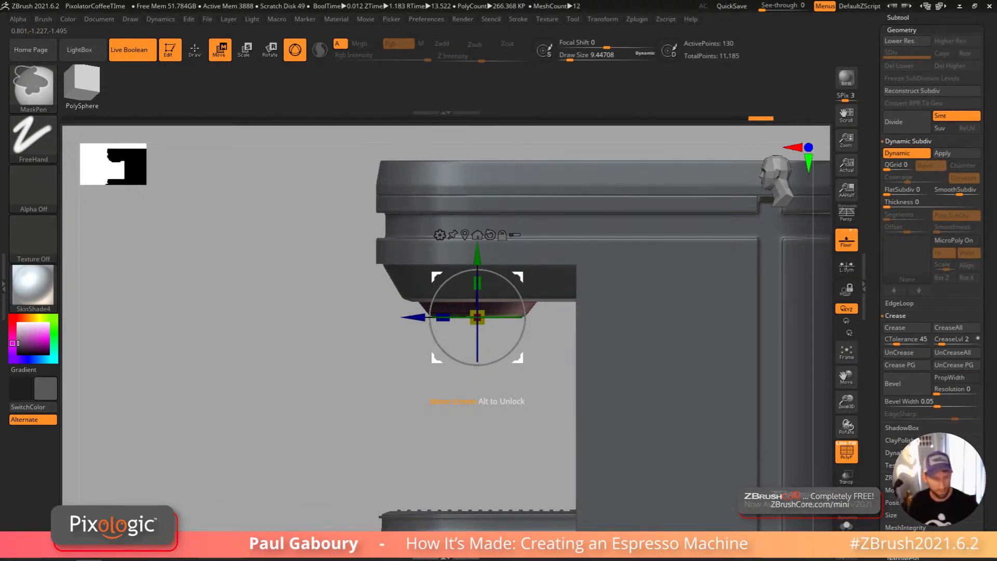
{"action": "key", "text": "ctrl+z"}
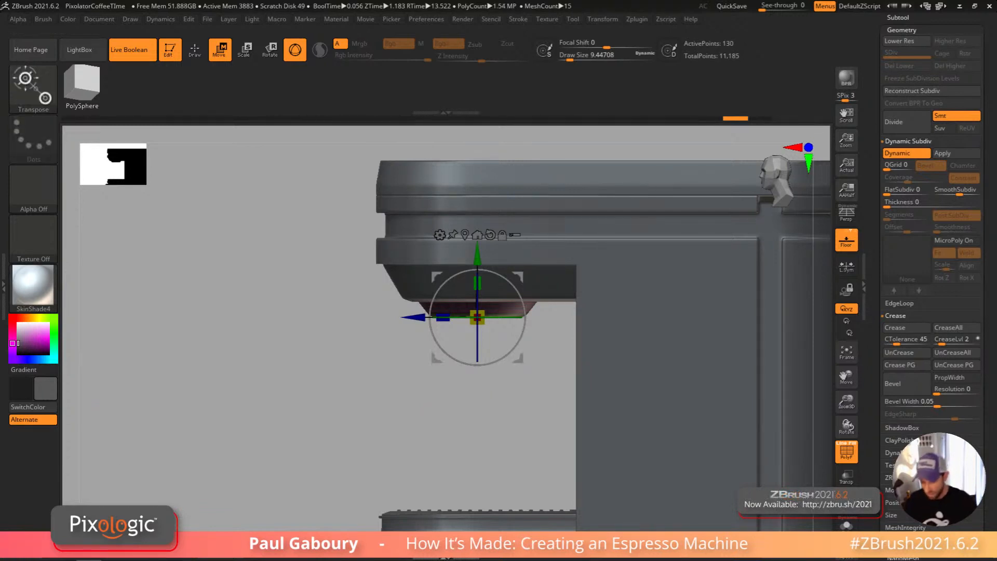
Step: Isolate the spout cone in Solo mode, mask its upper end, and move its bottom end slightly downward
{"action": "left_click", "coordinate": [846, 525]}
{"action": "left_click_drag", "start_coordinate": [358, 223], "coordinate": [576, 284], "text": "ctrl"}
{"action": "left_click_drag", "start_coordinate": [639, 327], "coordinate": [657, 359], "text": "ctrl"}
{"action": "left_click_drag", "start_coordinate": [354, 218], "coordinate": [647, 287], "text": "ctrl"}
{"action": "left_click_drag", "start_coordinate": [477, 255], "coordinate": [477, 266]}
{"action": "left_click_drag", "start_coordinate": [556, 382], "coordinate": [795, 437]}
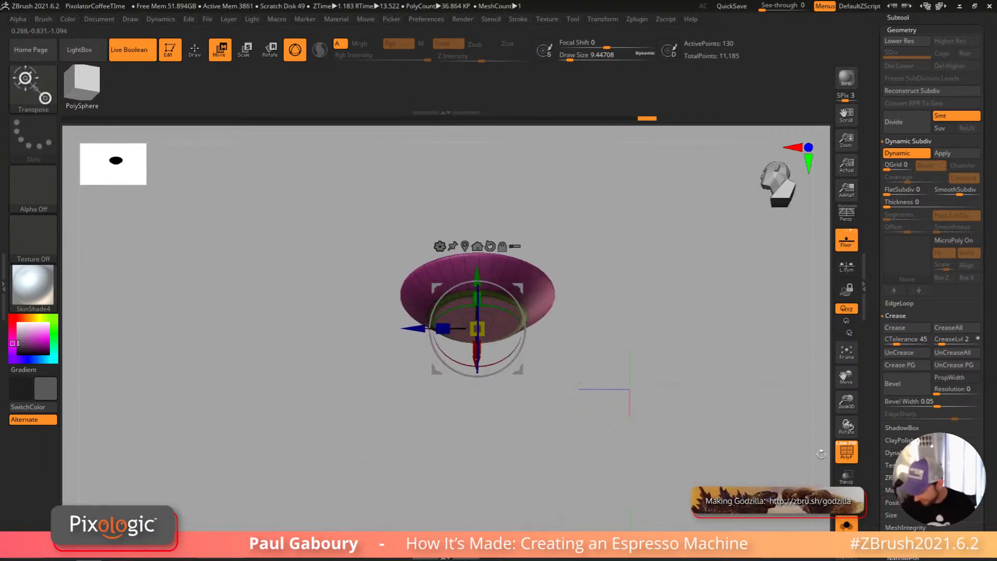
Step: Examine the spout cone on the whole machine from below, the front and the side, without the wireframe
{"action": "left_click", "coordinate": [620, 440]}
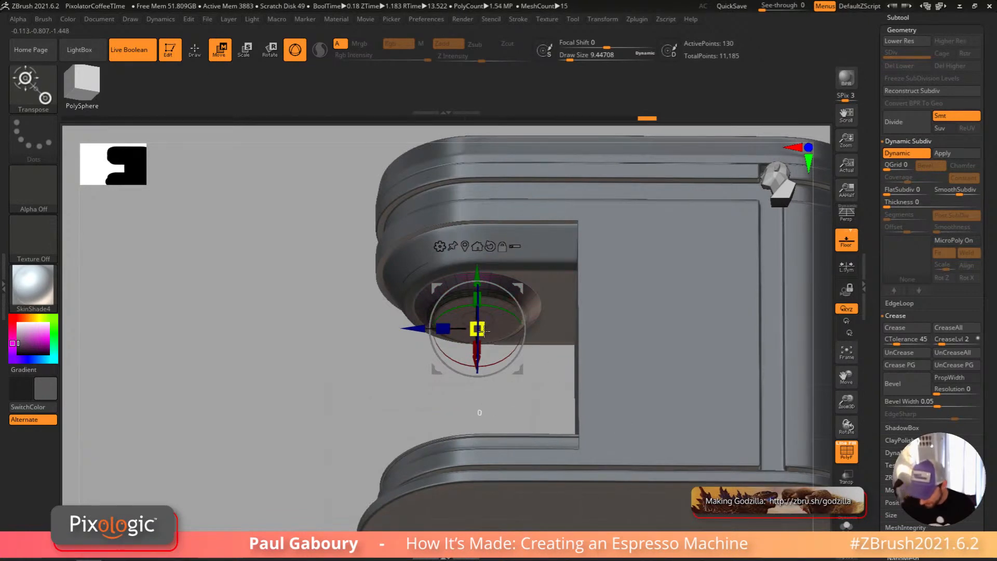
{"action": "key", "text": "shift+f"}
{"action": "mouse_move", "coordinate": [540, 394]}
{"action": "left_mouse_down"}
{"action": "mouse_move", "coordinate": [474, 327]}
{"action": "mouse_move", "coordinate": [490, 407]}
{"action": "left_mouse_up"}
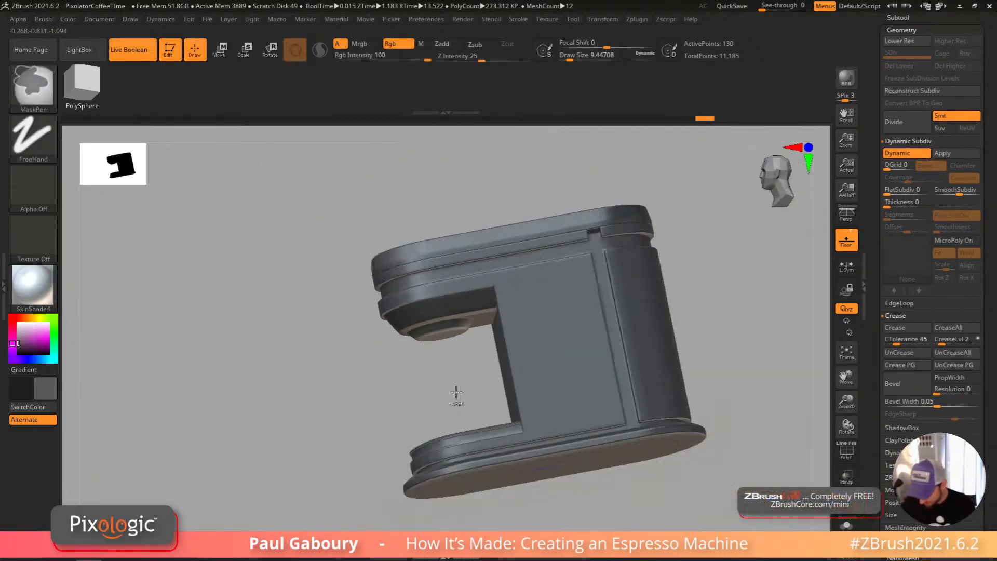
{"action": "mouse_move", "coordinate": [456, 393]}
{"action": "left_mouse_down"}
{"action": "mouse_move", "coordinate": [676, 451]}
{"action": "mouse_move", "coordinate": [661, 389]}
{"action": "mouse_move", "coordinate": [683, 372]}
{"action": "mouse_move", "coordinate": [650, 408]}
{"action": "mouse_move", "coordinate": [639, 439]}
{"action": "mouse_move", "coordinate": [646, 384]}
{"action": "left_mouse_up"}
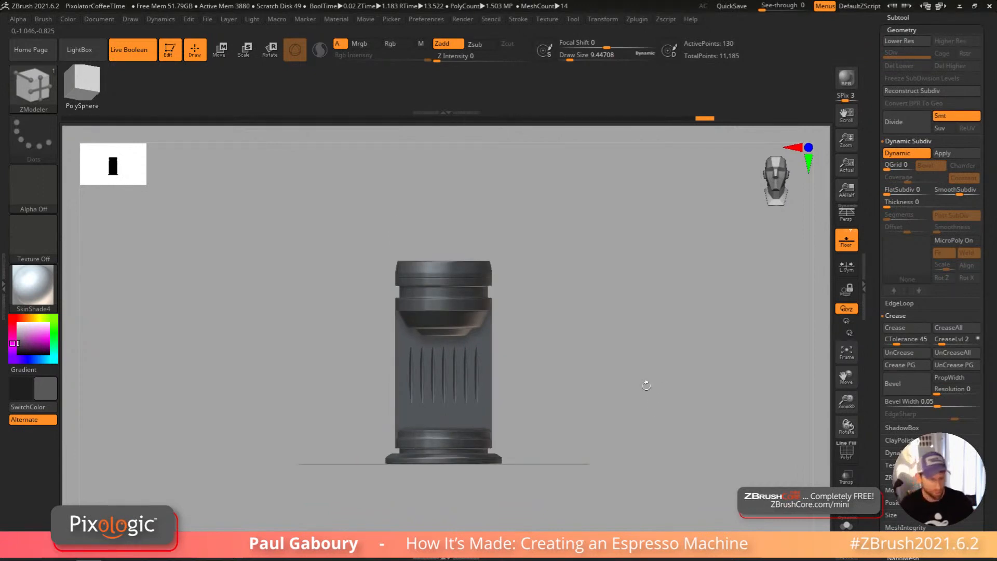
{"action": "left_click_drag", "start_coordinate": [646, 385], "coordinate": [608, 414]}
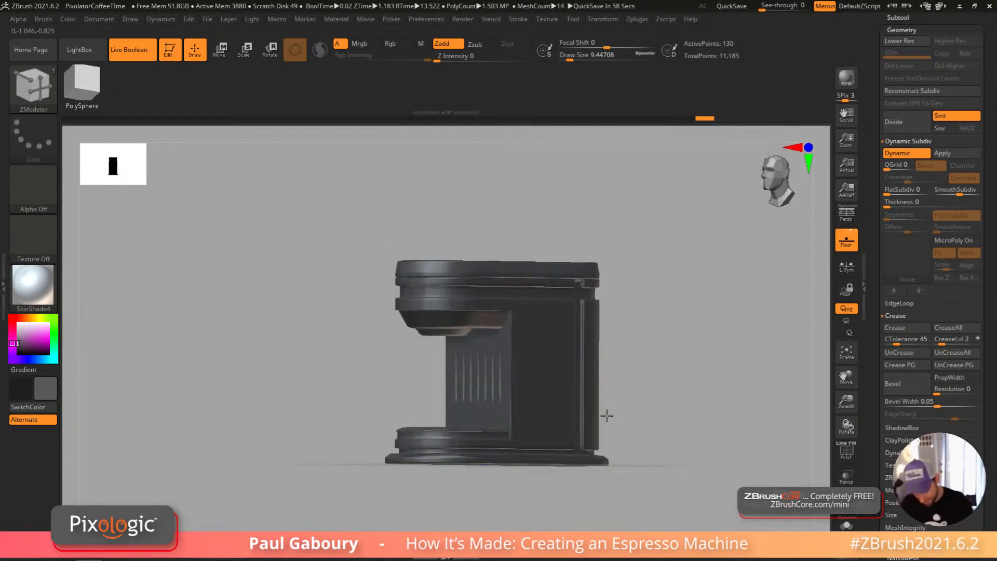
Step: Switch to the finished espresso machine tool and examine its spout assembly as reference
{"action": "left_click_drag", "start_coordinate": [875, 306], "coordinate": [876, 411]}
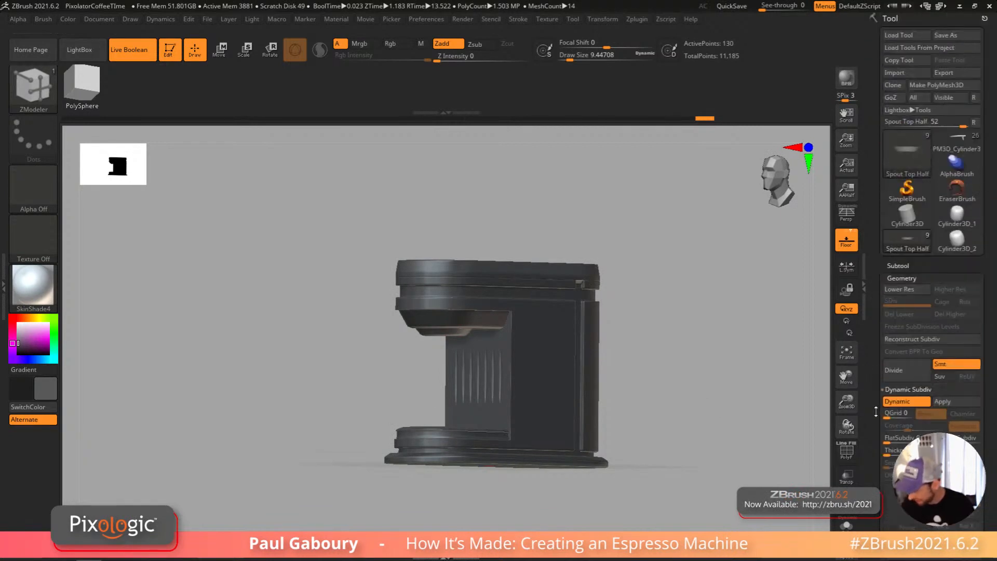
{"action": "left_click", "coordinate": [945, 150]}
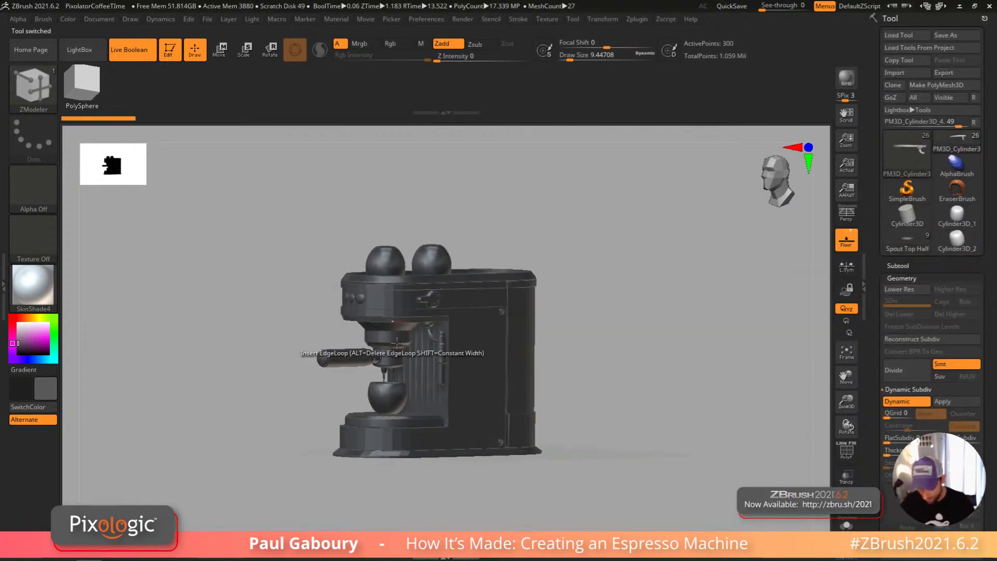
{"action": "left_click_drag", "start_coordinate": [653, 391], "coordinate": [653, 384]}
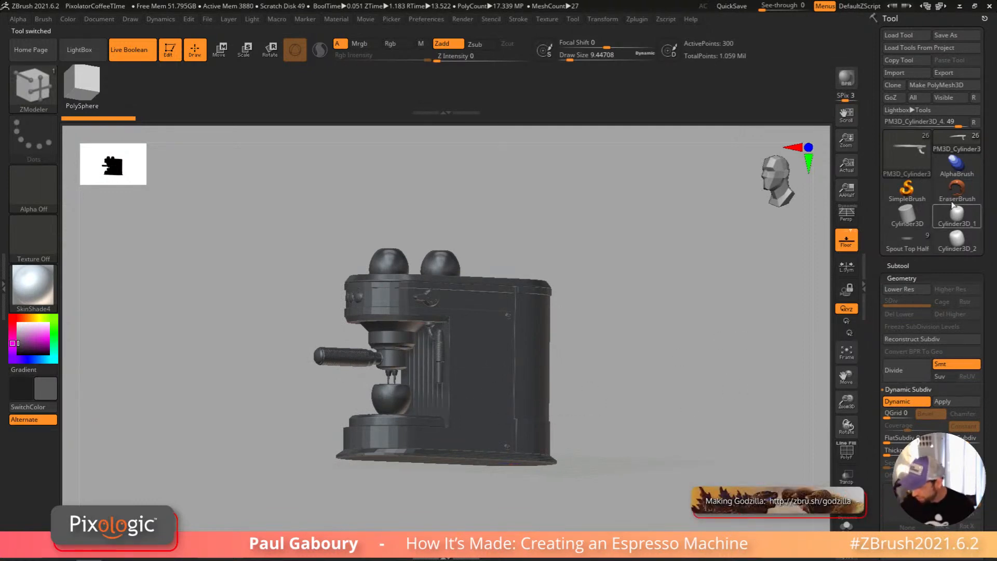
Step: Return to the Spout Top Half tool and isolate the spout cone in Solo mode, framed with its wireframe displayed
{"action": "left_click", "coordinate": [910, 242]}
{"action": "left_click_drag", "start_coordinate": [675, 363], "coordinate": [485, 367]}
{"action": "key", "text": "shift+f"}
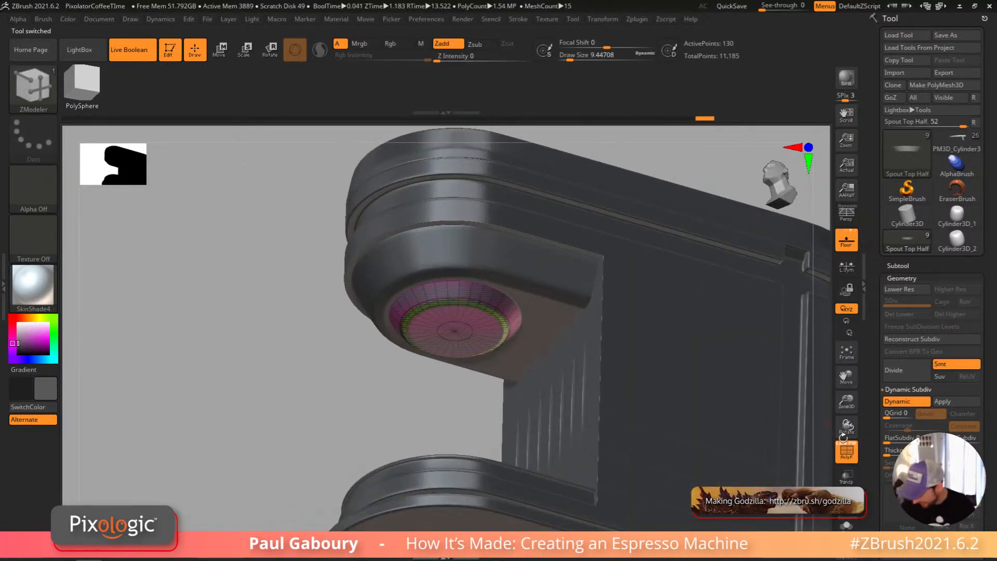
{"action": "left_click", "coordinate": [841, 525]}
{"action": "key", "text": "f"}
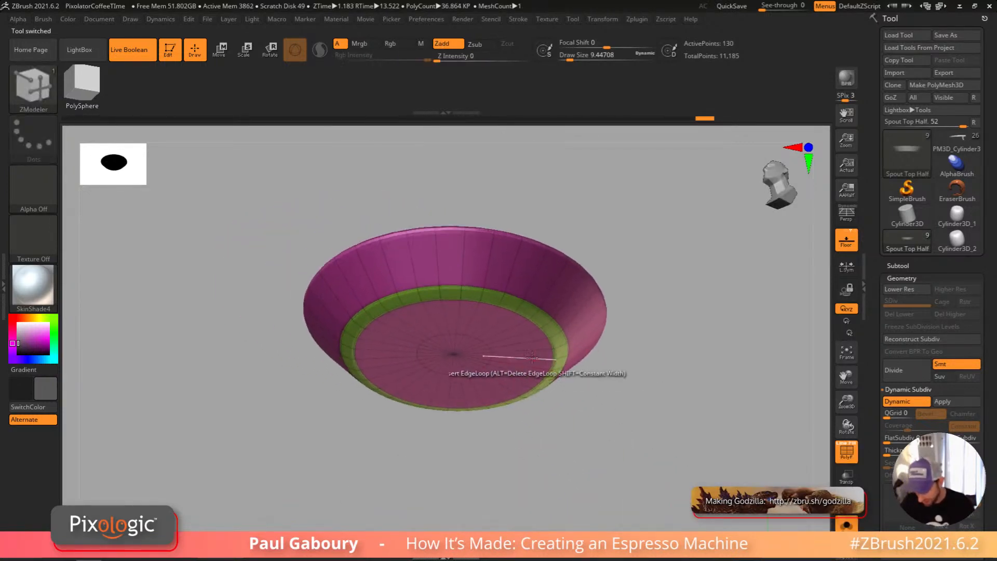
Step: Extrude the cone's flat bottom cap downward into a cylindrical neck with ZModeler's polygon QMesh on Flat Island
{"action": "right_click", "coordinate": [524, 338]}
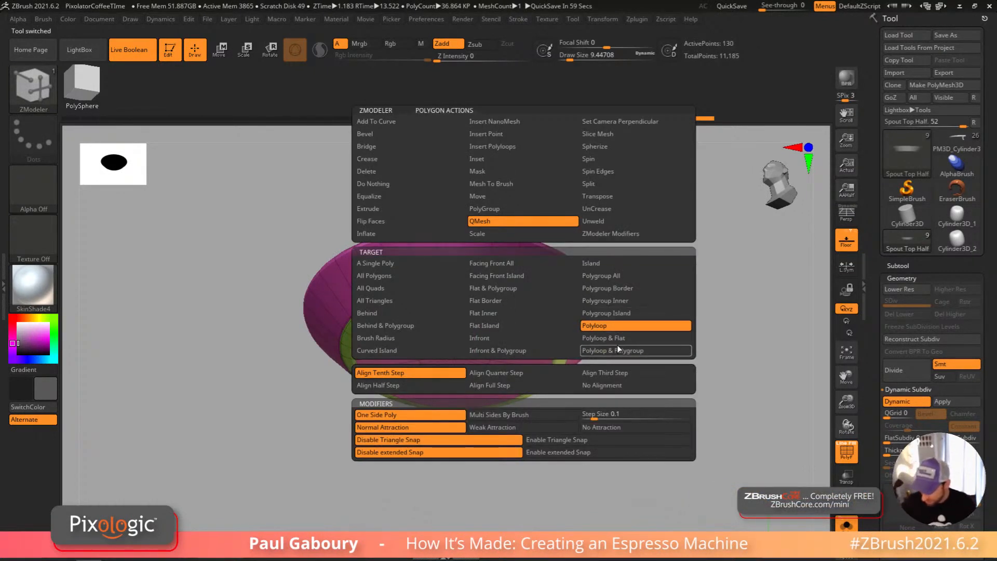
{"action": "left_click", "coordinate": [512, 325]}
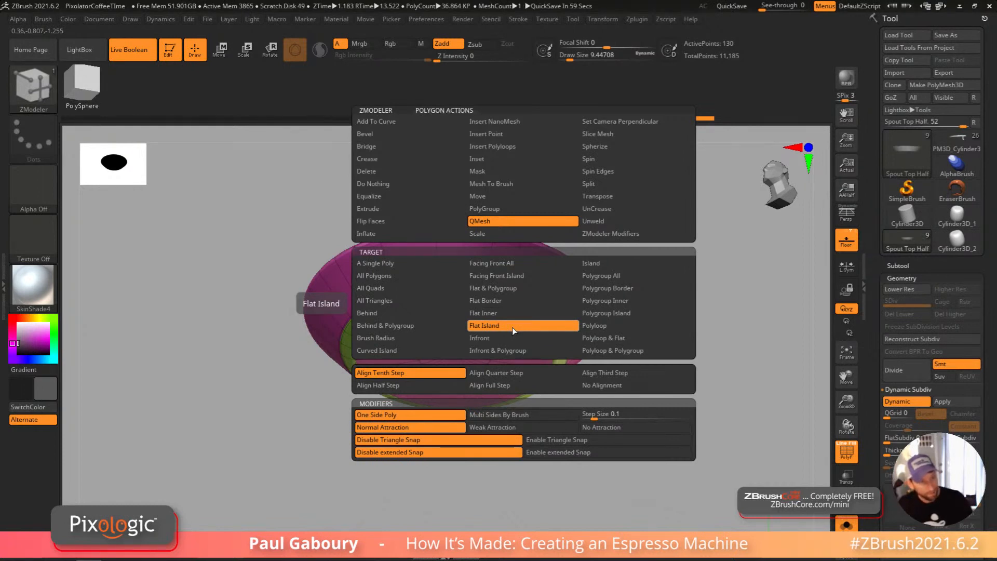
{"action": "key", "text": "space"}
{"action": "left_click_drag", "start_coordinate": [513, 338], "coordinate": [510, 445]}
{"action": "right_click_drag", "start_coordinate": [515, 461], "coordinate": [536, 460], "text": "ctrl"}
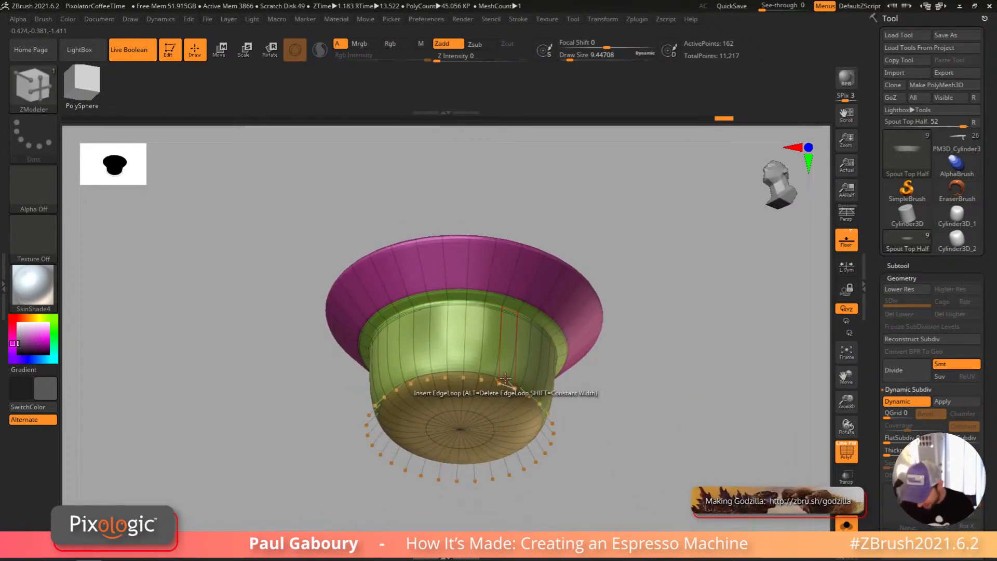
Step: Crease the bottom rim of the extruded neck with ZModeler's edge Crease on EdgeLoop Complete
{"action": "key", "text": "space"}
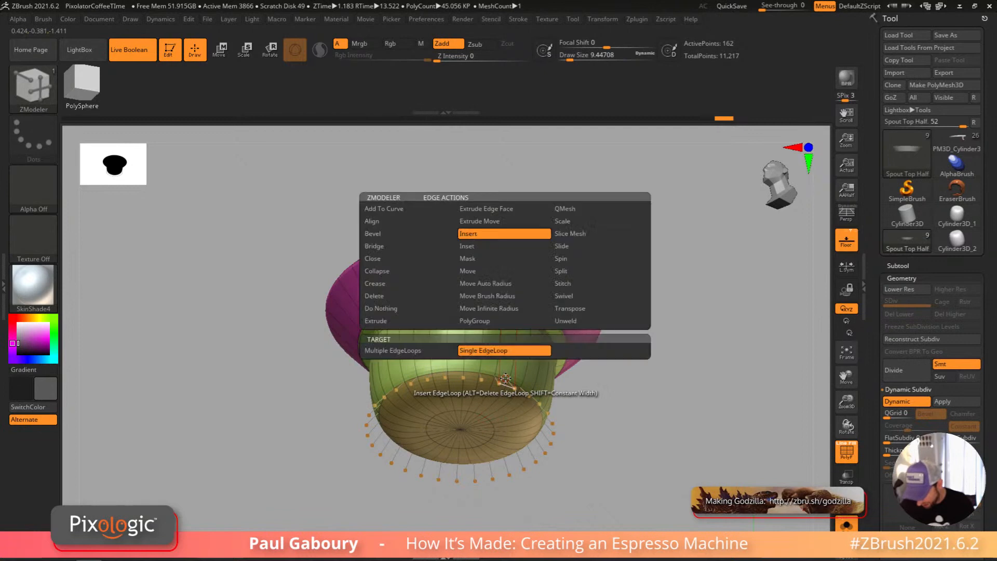
{"action": "left_click", "coordinate": [428, 285]}
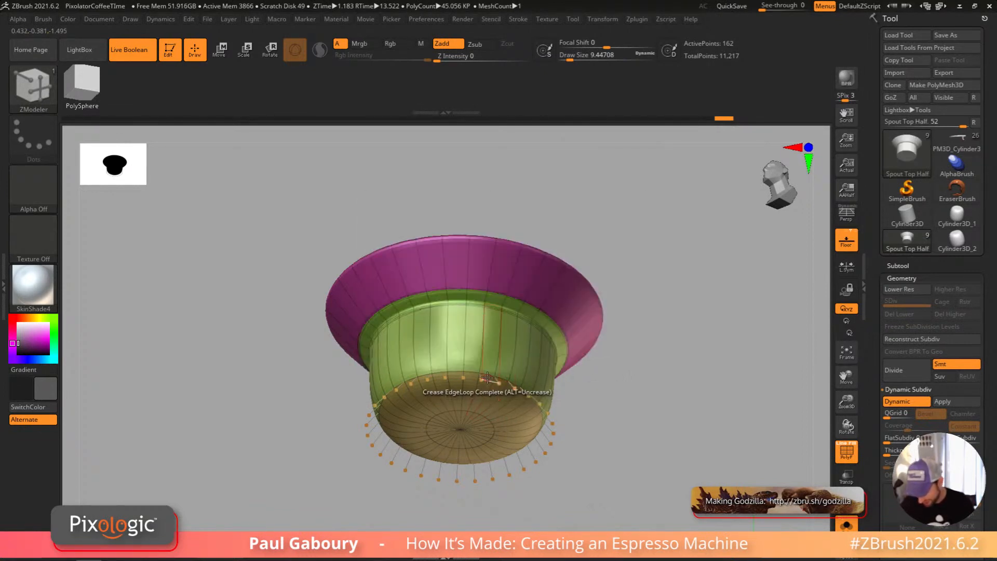
{"action": "left_click", "coordinate": [489, 379]}
{"action": "right_click_drag", "start_coordinate": [570, 434], "coordinate": [546, 396]}
Step: Turn off Dynamic Subdivision and insert a single edge loop just inside the rim of the neck's bottom cap
{"action": "key", "text": "space"}
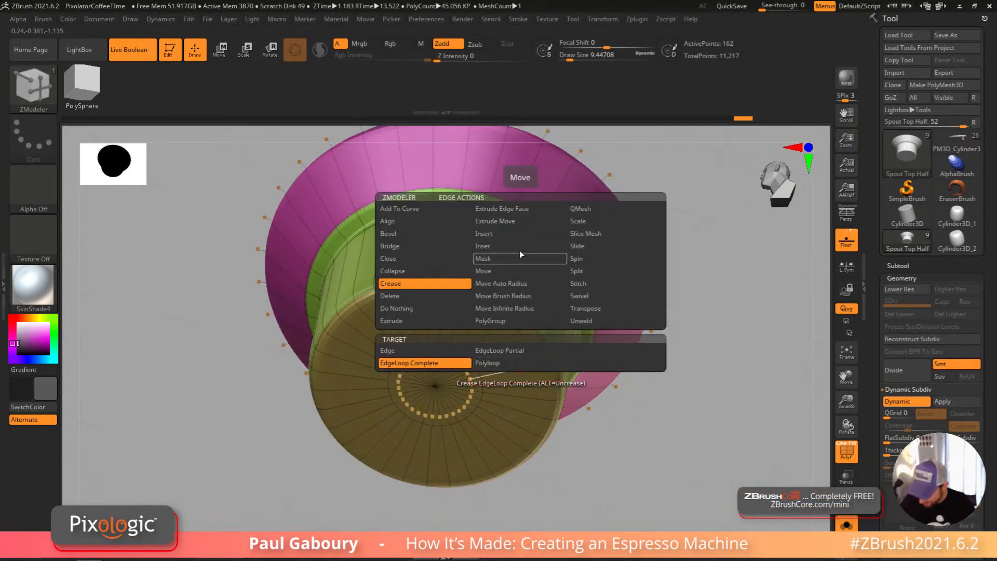
{"action": "left_click", "coordinate": [518, 236]}
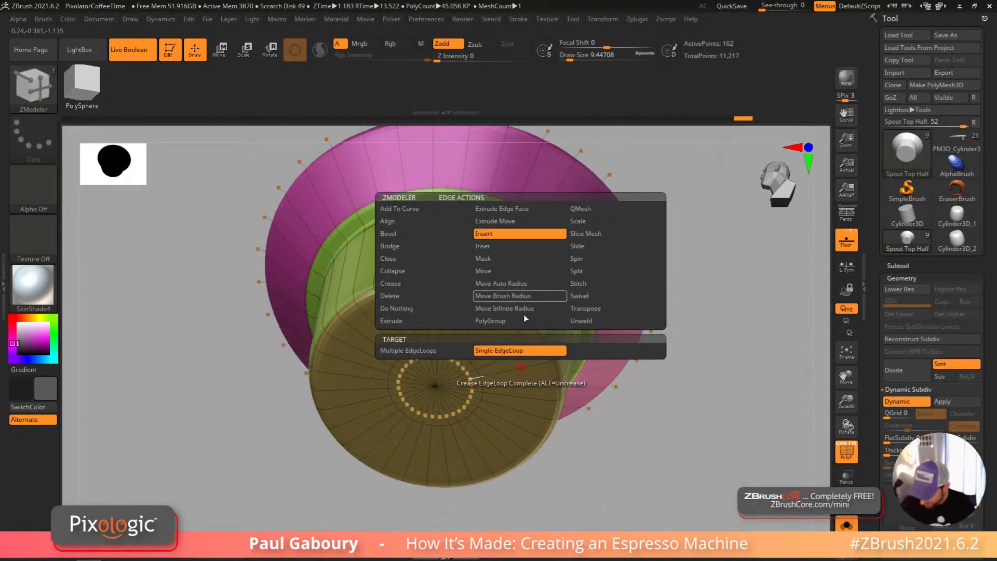
{"action": "key", "text": "shift+d"}
{"action": "right_click_drag", "start_coordinate": [519, 370], "coordinate": [524, 369]}
{"action": "left_click", "coordinate": [528, 370], "text": "alt"}
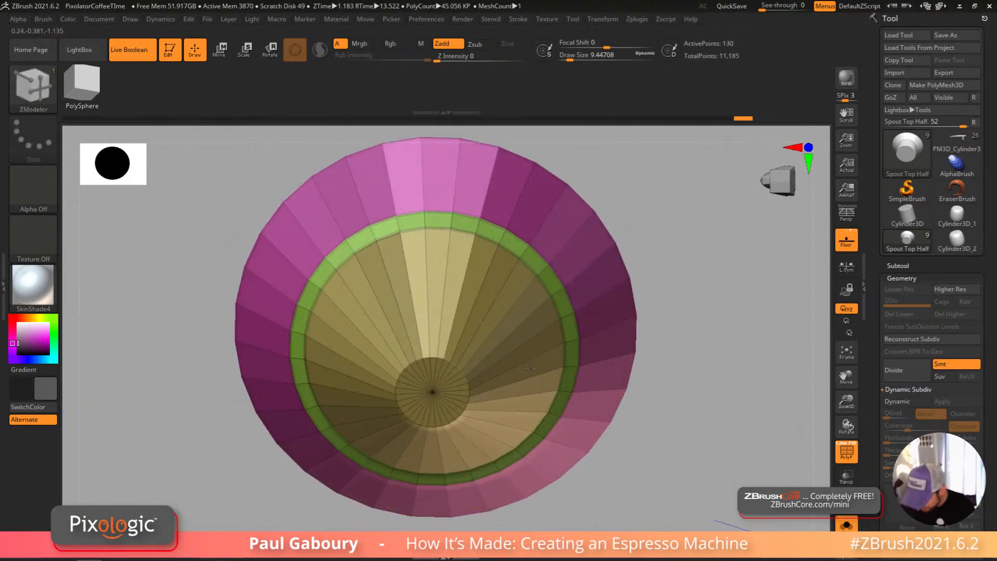
{"action": "left_click_drag", "start_coordinate": [537, 366], "coordinate": [524, 369]}
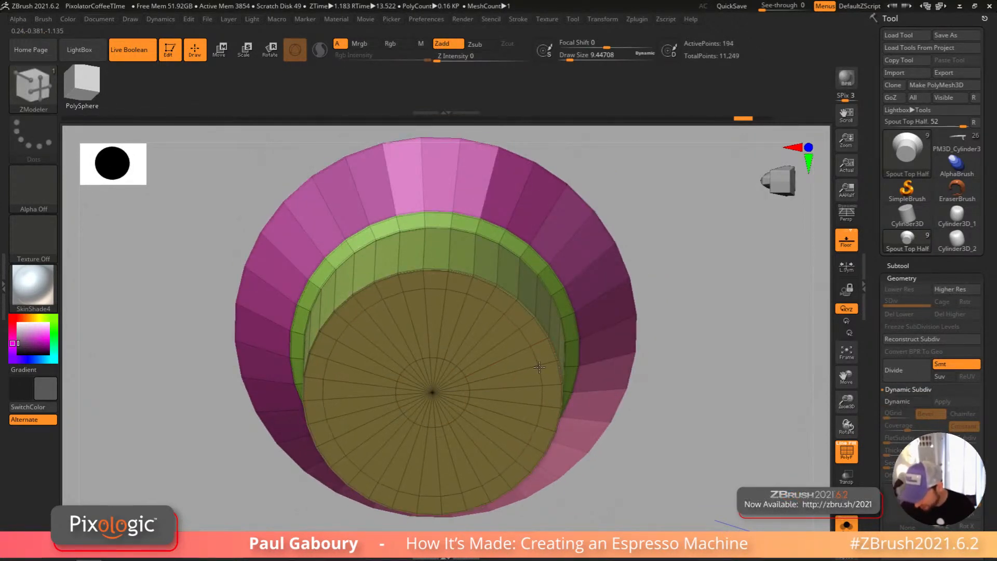
Step: Set ZModeler's polygon QMesh target to Polyloop and the draw size to 1
{"action": "right_click_drag", "start_coordinate": [535, 369], "coordinate": [524, 352]}
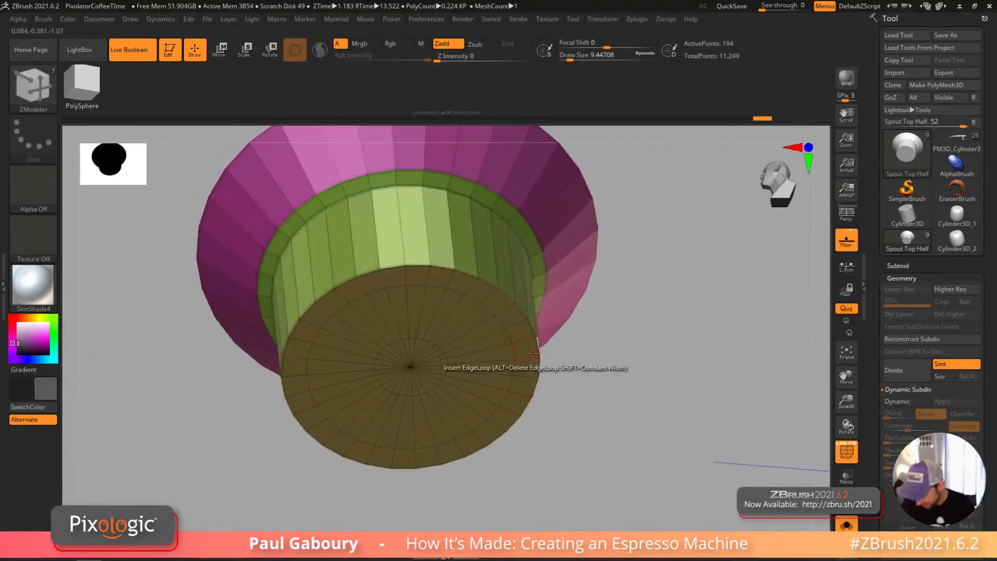
{"action": "key", "text": "space"}
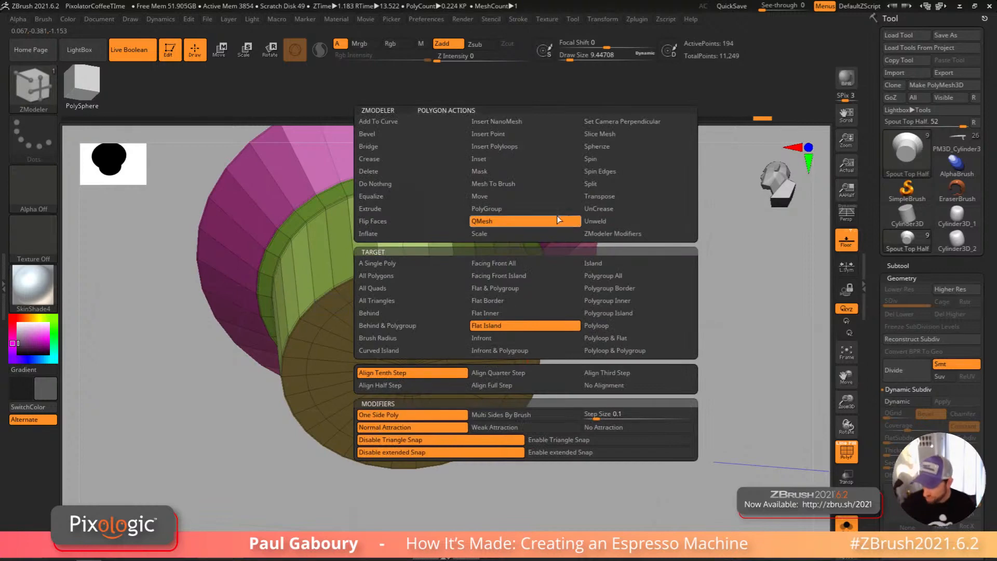
{"action": "left_click", "coordinate": [621, 327]}
{"action": "right_click_drag", "start_coordinate": [618, 328], "coordinate": [535, 348]}
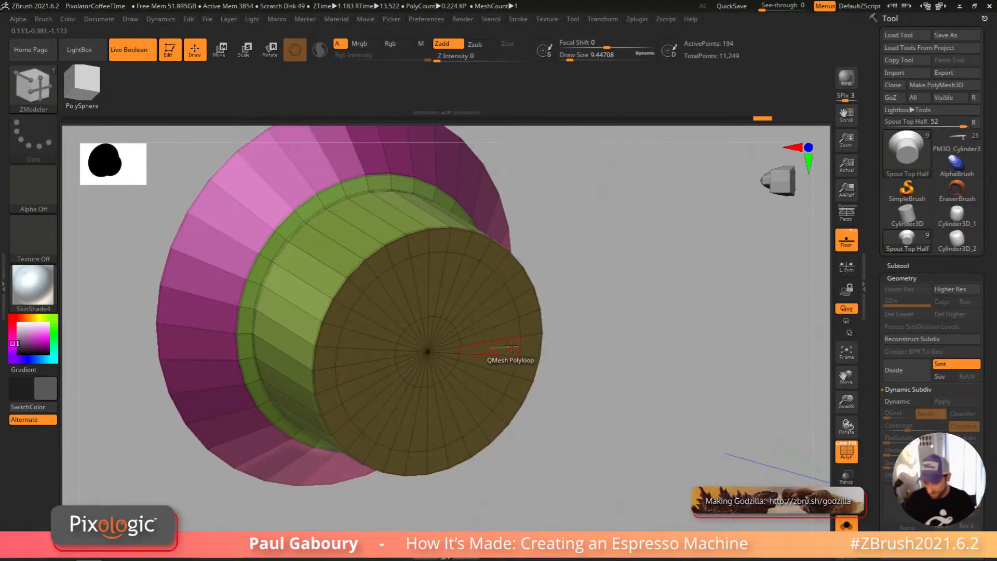
{"action": "left_click_drag", "start_coordinate": [511, 348], "coordinate": [504, 349]}
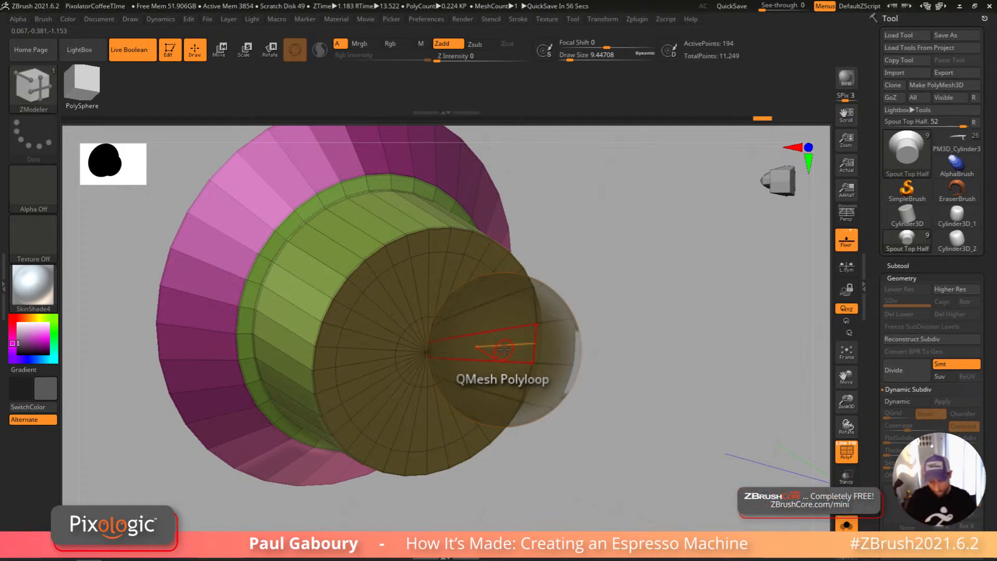
{"action": "key", "text": "shift+z"}
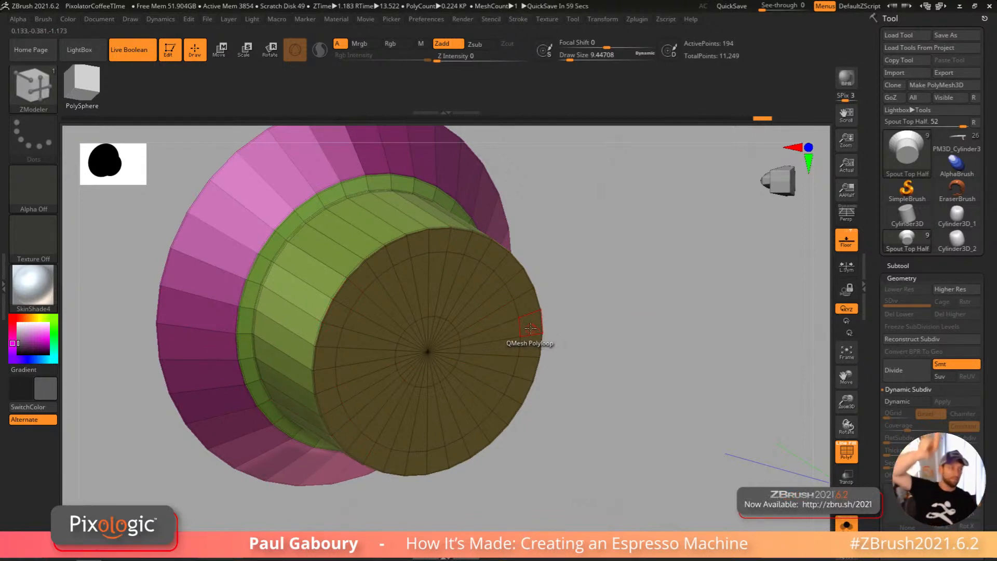
{"action": "type", "text": "s1"}
{"action": "key", "text": "Return"}
Step: QMesh the outer polygon ring of the neck's bottom cap outward into a raised rim
{"action": "right_click_drag", "start_coordinate": [530, 329], "coordinate": [530, 357], "text": "alt"}
{"action": "right_click_drag", "start_coordinate": [530, 358], "coordinate": [535, 436], "text": "ctrl"}
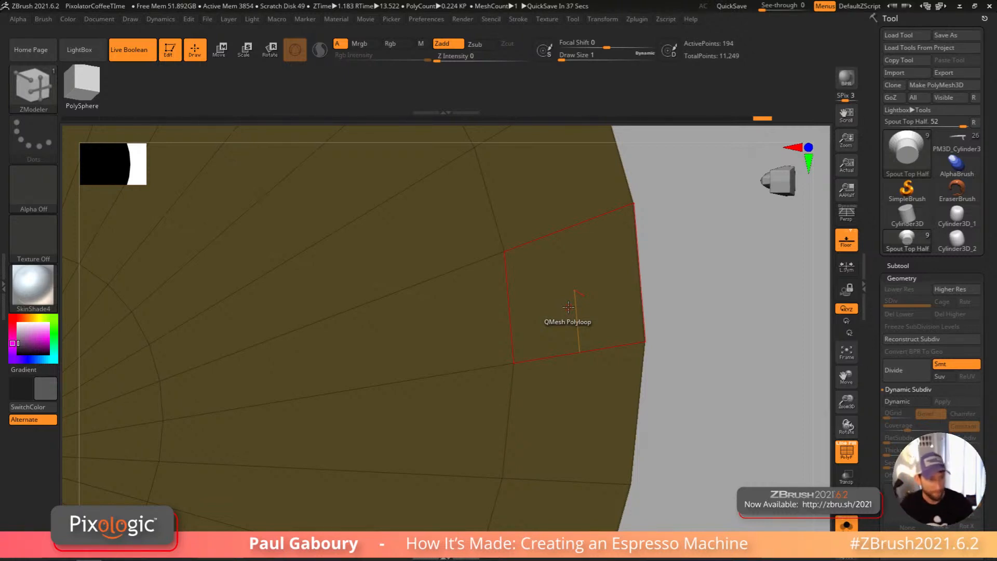
{"action": "mouse_move", "coordinate": [589, 314]}
{"action": "right_mouse_down", "text": "ctrl"}
{"action": "mouse_move", "coordinate": [587, 340]}
{"action": "mouse_move", "coordinate": [565, 317]}
{"action": "mouse_move", "coordinate": [576, 326]}
{"action": "mouse_move", "coordinate": [577, 314]}
{"action": "right_mouse_up", "text": "ctrl"}
{"action": "right_click_drag", "start_coordinate": [577, 314], "coordinate": [631, 307]}
{"action": "left_click_drag", "start_coordinate": [607, 303], "coordinate": [675, 322]}
{"action": "right_click_drag", "start_coordinate": [674, 324], "coordinate": [609, 321]}
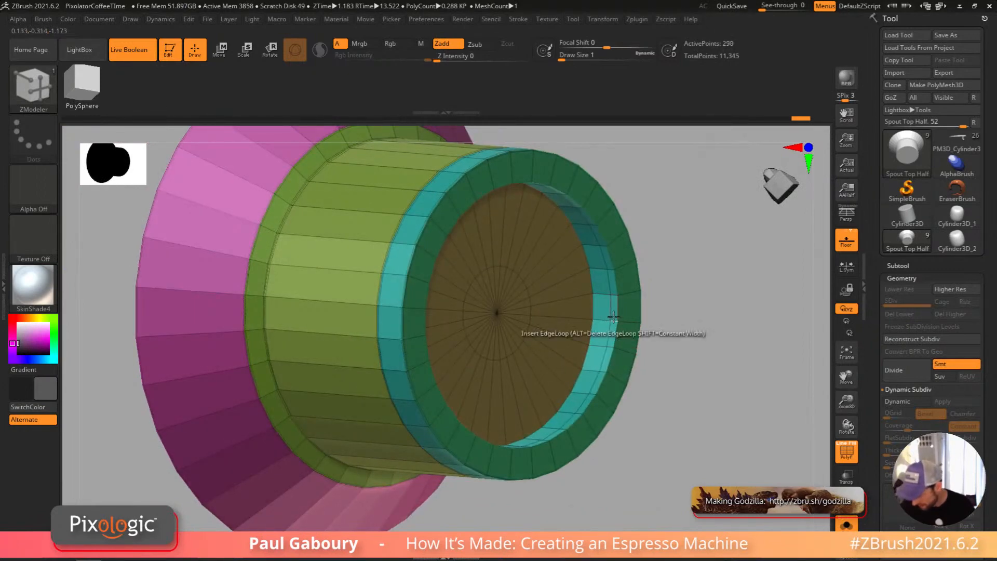
Step: Insert two edge loops around the rim's end face with ZModeler's edge Insert on Multiple EdgeLoops
{"action": "left_click", "coordinate": [623, 321]}
{"action": "right_click_drag", "start_coordinate": [623, 321], "coordinate": [636, 319]}
{"action": "key", "text": "ctrl+z"}
{"action": "key", "text": "space"}
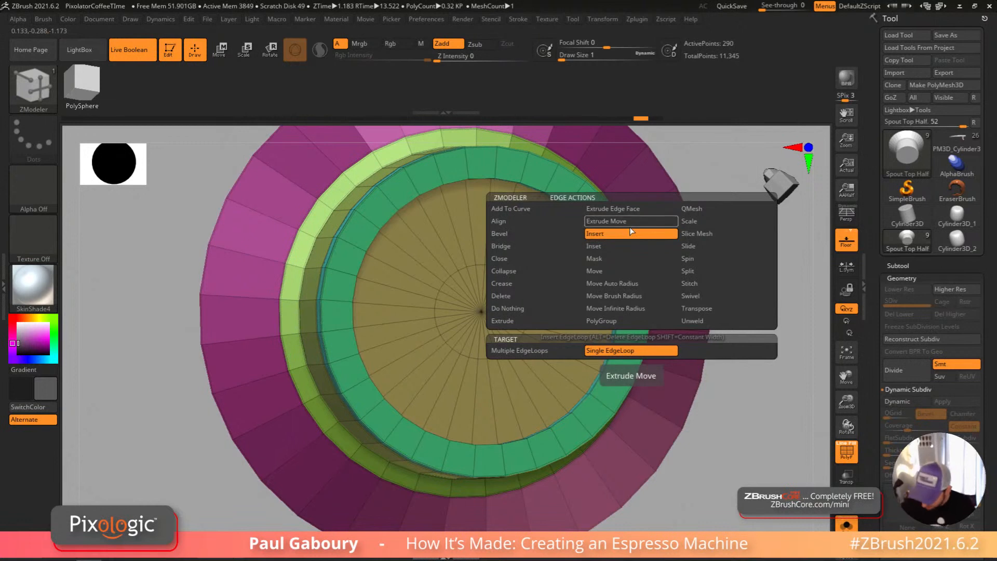
{"action": "left_click", "coordinate": [562, 350]}
{"action": "left_click_drag", "start_coordinate": [628, 348], "coordinate": [637, 298]}
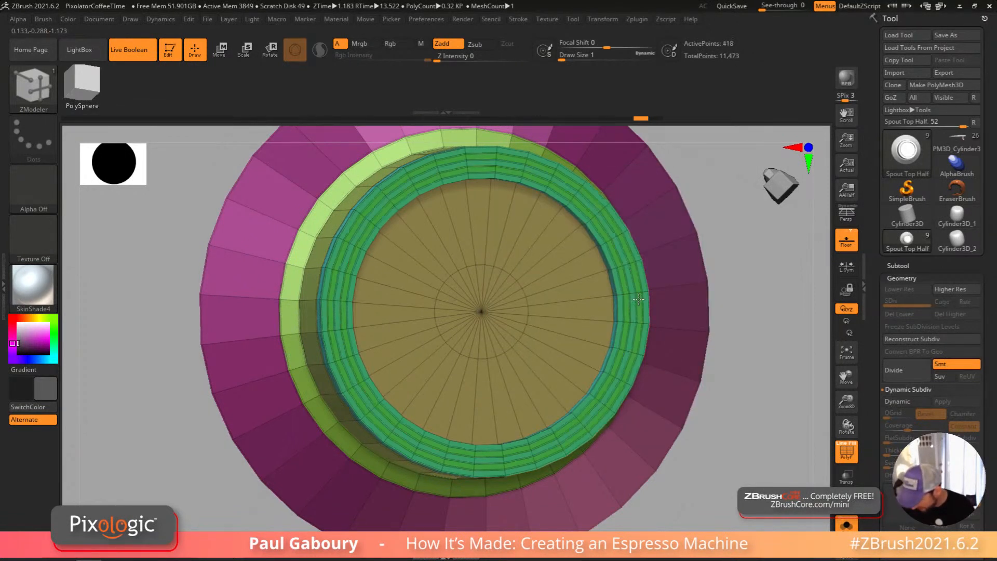
{"action": "key", "text": "ctrl+z"}
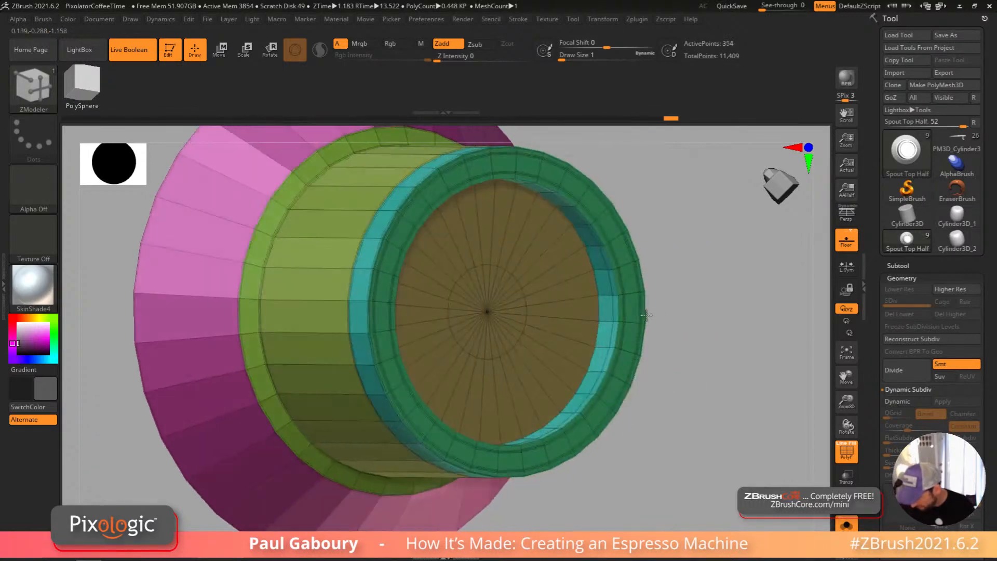
Step: Delete the rim's outer corner edge loop to chamfer it, and set ZModeler's edge action to Crease
{"action": "mouse_move", "coordinate": [638, 312]}
{"action": "right_mouse_down"}
{"action": "mouse_move", "coordinate": [624, 315]}
{"action": "mouse_move", "coordinate": [647, 332]}
{"action": "right_mouse_up"}
{"action": "left_click", "coordinate": [618, 306], "text": "alt"}
{"action": "right_click_drag", "start_coordinate": [707, 360], "coordinate": [683, 337], "text": "ctrl"}
{"action": "right_click_drag", "start_coordinate": [683, 338], "coordinate": [617, 349]}
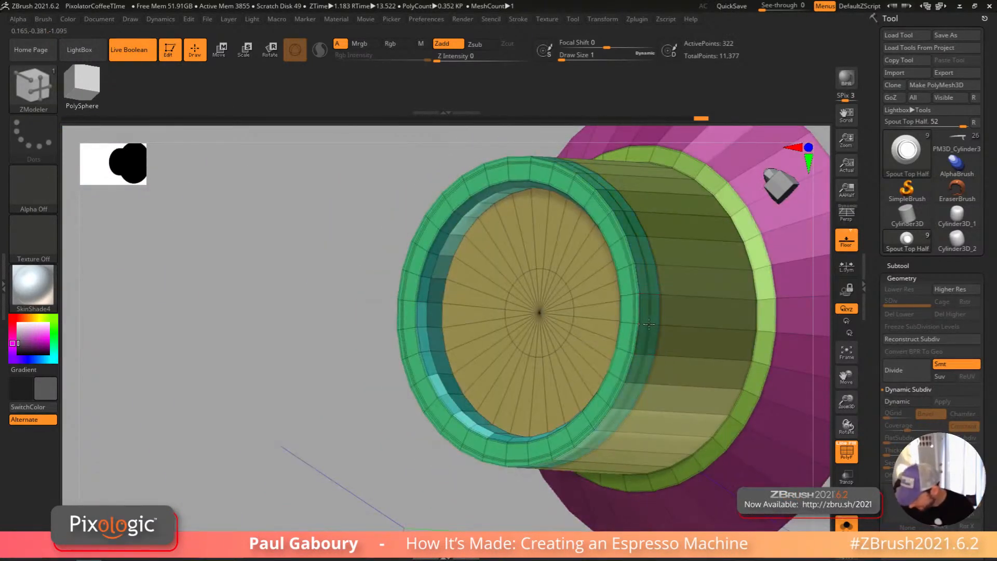
{"action": "left_click", "coordinate": [640, 313], "text": "alt"}
{"action": "right_click_drag", "start_coordinate": [641, 313], "coordinate": [672, 310]}
{"action": "key", "text": "space"}
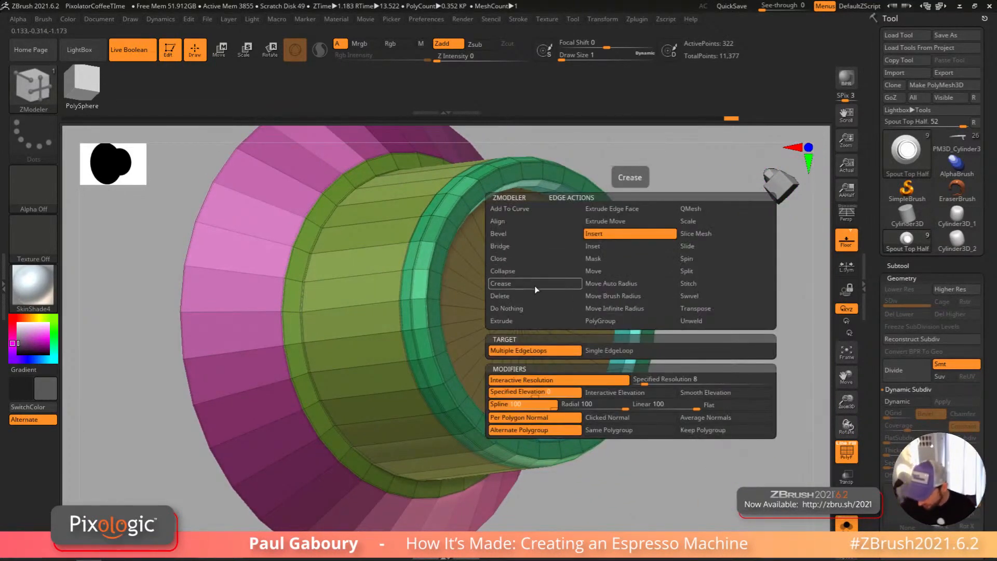
{"action": "left_click", "coordinate": [535, 285]}
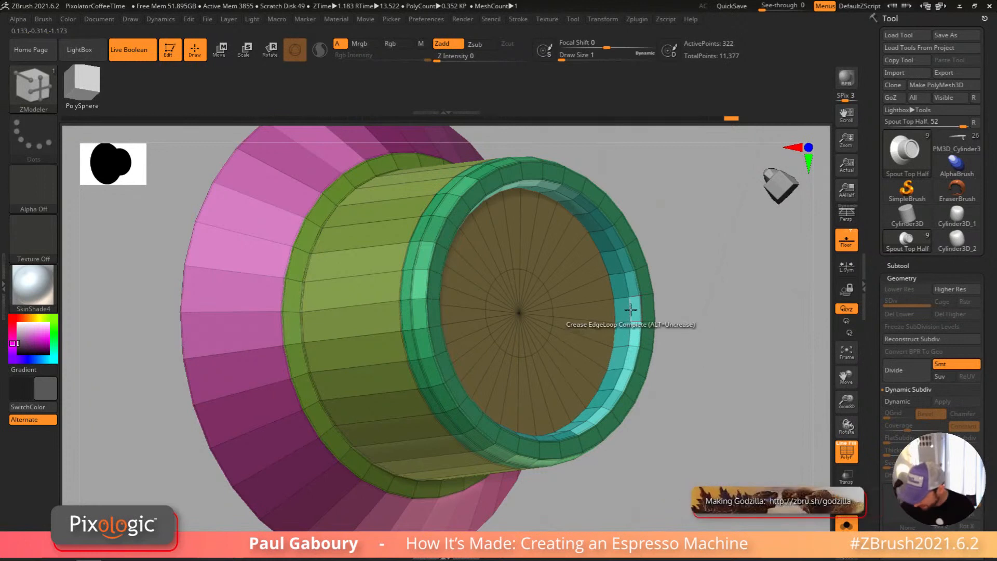
Step: Turn on Dynamic Subdivision for the spout and show the whole machine from the side without its wireframe
{"action": "key", "text": "d"}
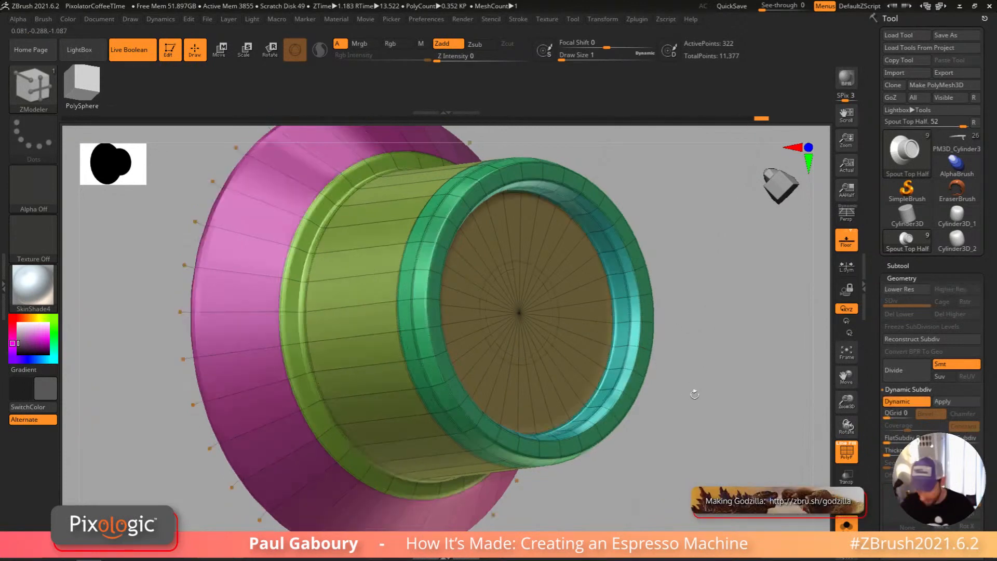
{"action": "key", "text": "shift+f"}
{"action": "right_click_drag", "start_coordinate": [693, 396], "coordinate": [625, 416], "text": "ctrl"}
{"action": "left_click", "coordinate": [710, 475]}
{"action": "right_click_drag", "start_coordinate": [710, 476], "coordinate": [654, 405], "text": "ctrl"}
{"action": "right_click_drag", "start_coordinate": [654, 405], "coordinate": [585, 416]}
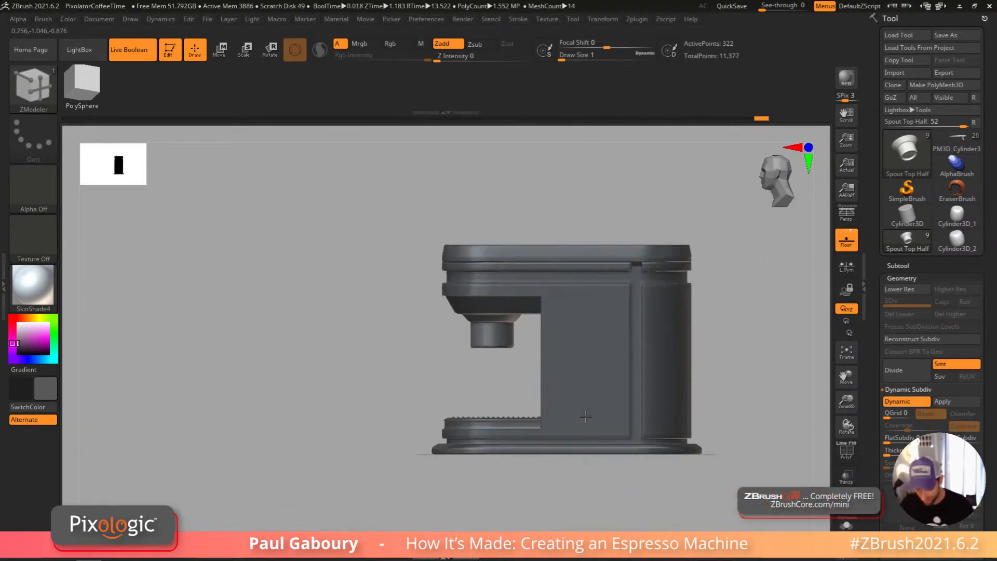
{"action": "right_click_drag", "start_coordinate": [537, 496], "coordinate": [535, 472], "text": "alt"}
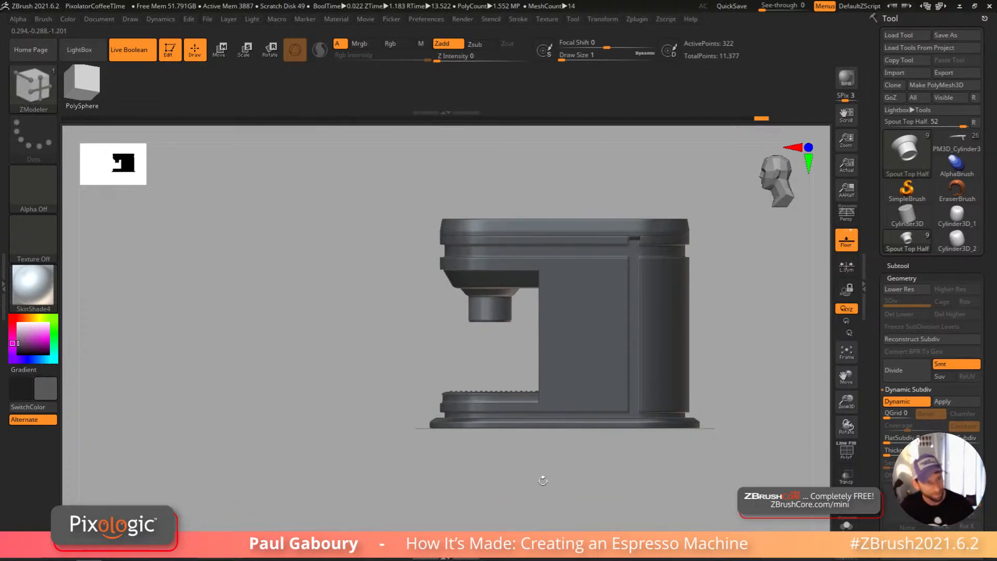
{"action": "mouse_move", "coordinate": [544, 482]}
{"action": "right_mouse_down"}
{"action": "mouse_move", "coordinate": [550, 469]}
{"action": "mouse_move", "coordinate": [549, 483]}
{"action": "mouse_move", "coordinate": [534, 488]}
{"action": "right_mouse_up"}
Step: Mask the upper part of the spout and move the neck's lower end up to shorten the neck
{"action": "key", "text": "shift+f"}
{"action": "right_click_drag", "start_coordinate": [502, 359], "coordinate": [497, 393], "text": "ctrl"}
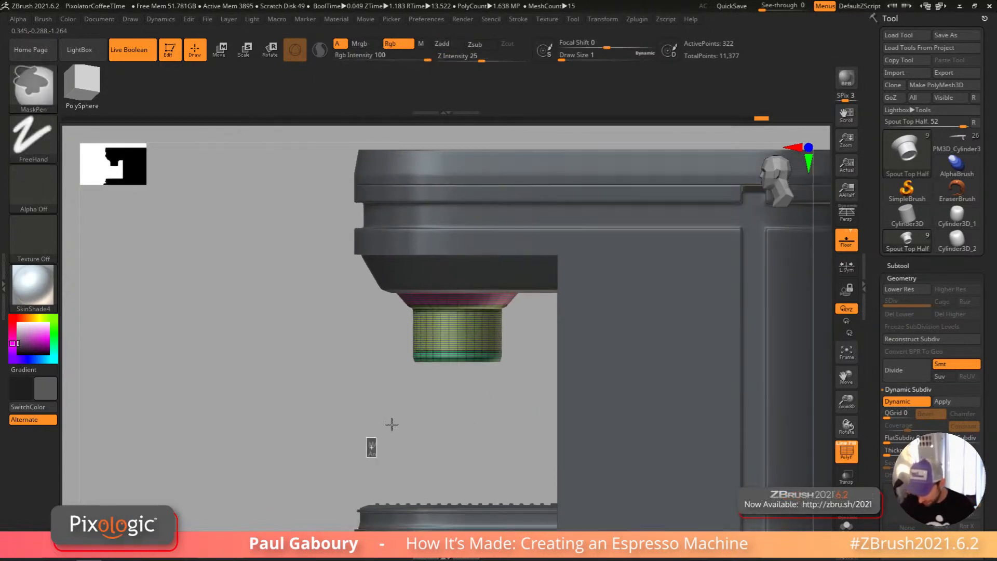
{"action": "key", "text": "w"}
{"action": "left_click_drag", "start_coordinate": [463, 257], "coordinate": [464, 231]}
{"action": "key", "text": "shift+f"}
{"action": "key", "text": "q"}
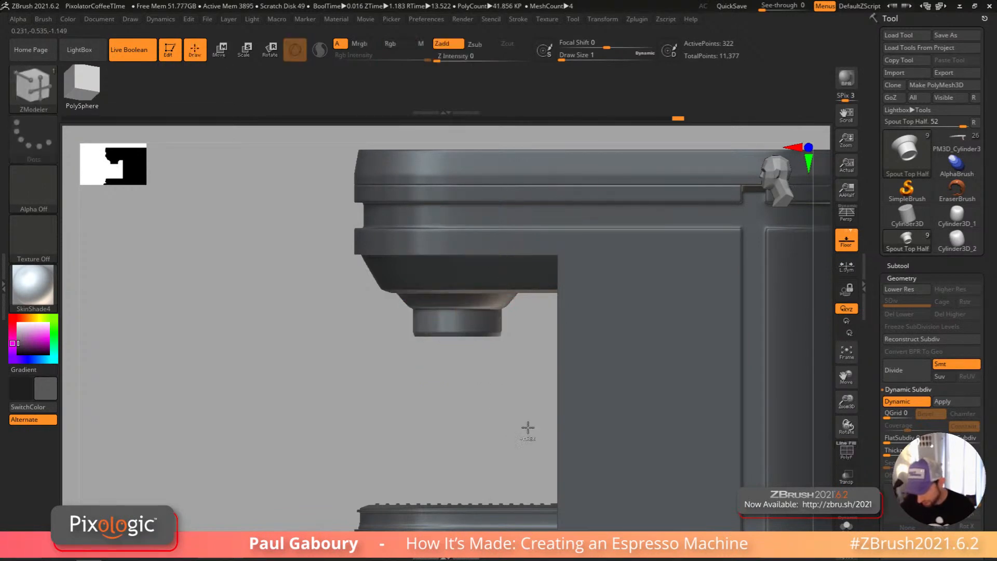
Step: Frame the whole machine and examine the shortened spout neck from below
{"action": "key", "text": "f"}
{"action": "mouse_move", "coordinate": [649, 384]}
{"action": "left_mouse_down"}
{"action": "mouse_move", "coordinate": [687, 407]}
{"action": "mouse_move", "coordinate": [681, 382]}
{"action": "mouse_move", "coordinate": [689, 388]}
{"action": "left_mouse_up"}
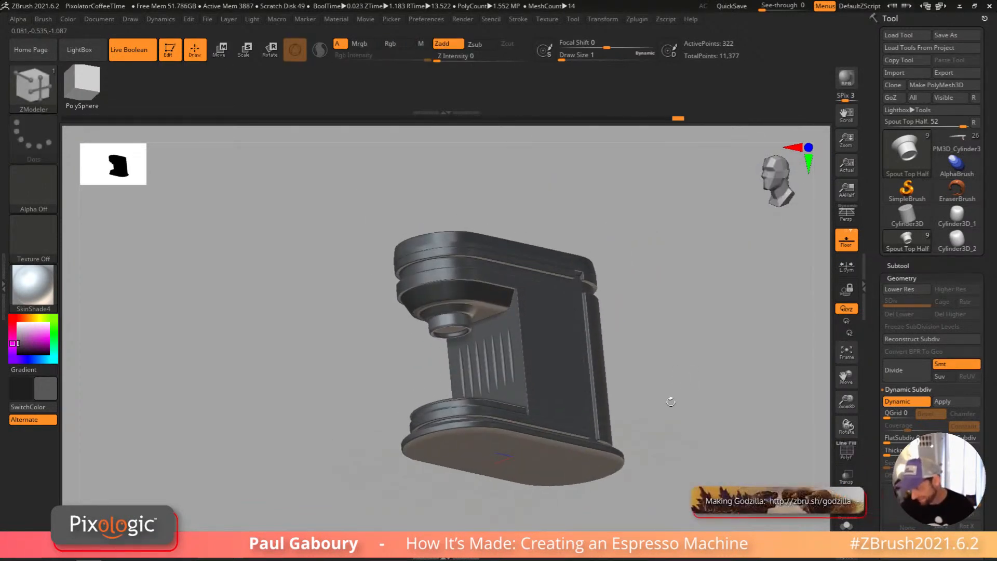
{"action": "left_click_drag", "start_coordinate": [675, 404], "coordinate": [686, 371]}
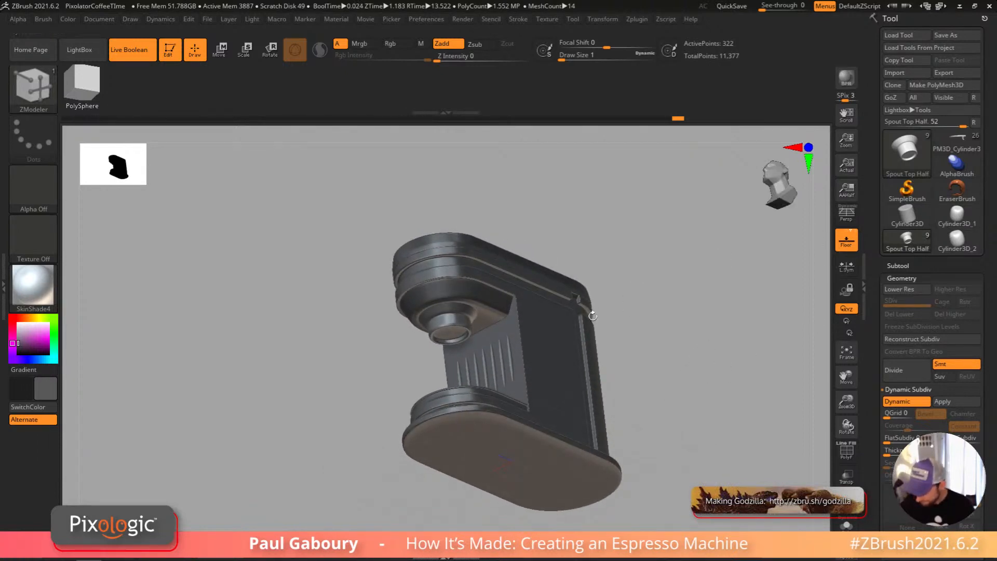
{"action": "left_click_drag", "start_coordinate": [631, 298], "coordinate": [605, 299]}
{"action": "right_click_drag", "start_coordinate": [464, 331], "coordinate": [574, 382], "text": "ctrl"}
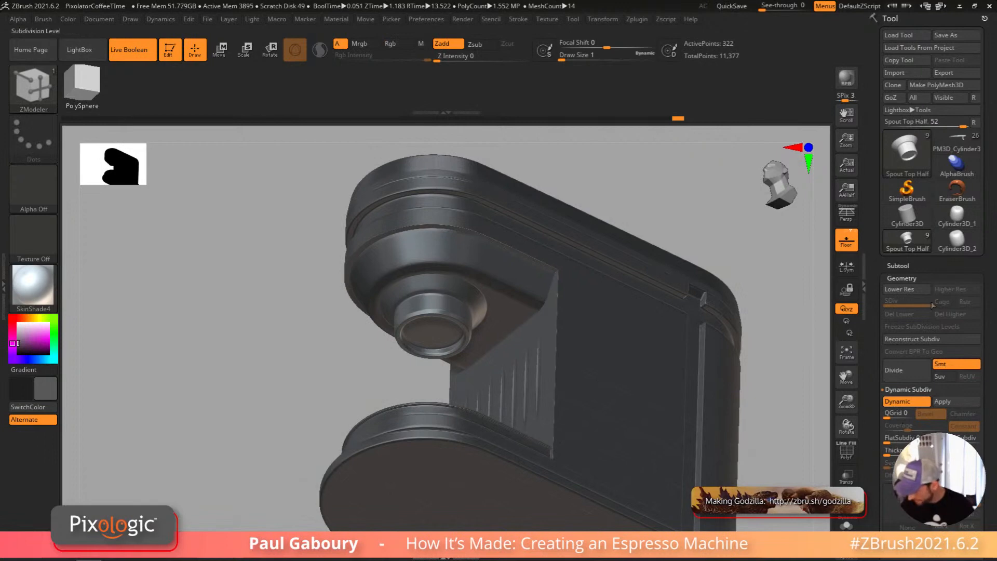
Step: Switch to the finished PM3D_Cylinder3D tool and isolate its two-nozzle spout body in Solo mode, with wireframe on and Dynamic Subdivision off
{"action": "left_click", "coordinate": [953, 144]}
{"action": "right_click_drag", "start_coordinate": [343, 227], "coordinate": [322, 339], "text": "ctrl"}
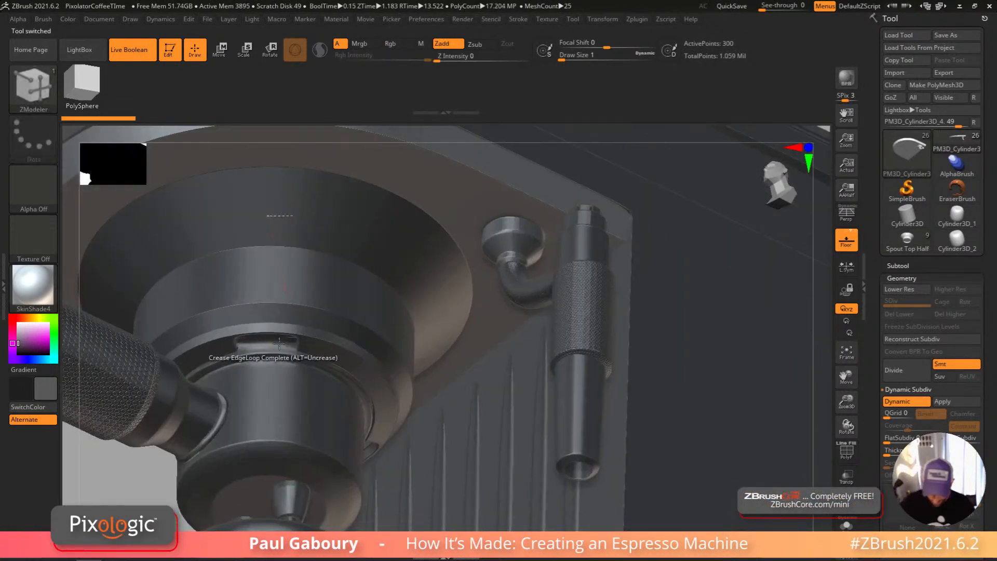
{"action": "mouse_move", "coordinate": [407, 431]}
{"action": "right_mouse_down"}
{"action": "mouse_move", "coordinate": [348, 403]}
{"action": "mouse_move", "coordinate": [398, 444]}
{"action": "right_mouse_up"}
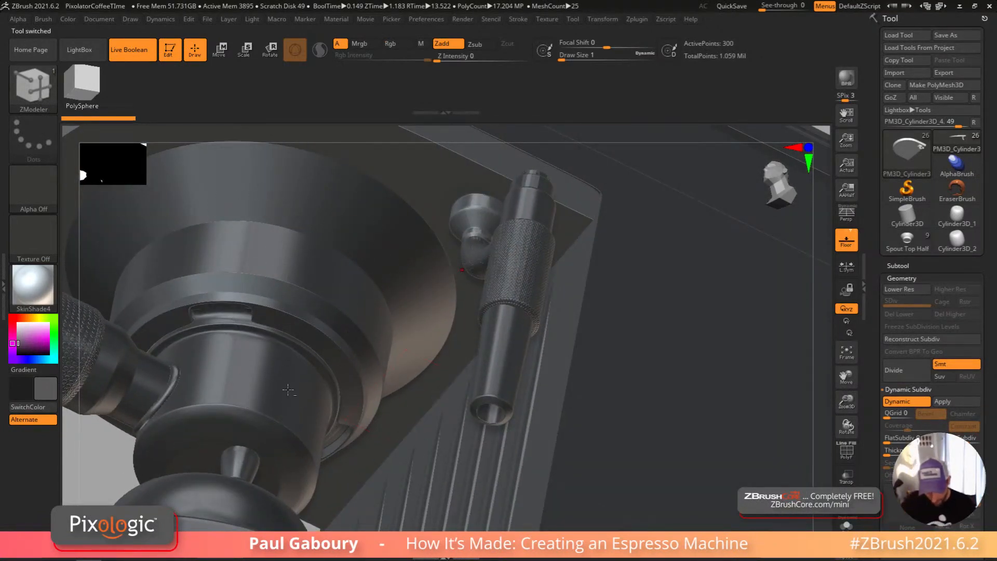
{"action": "left_click", "coordinate": [331, 428], "text": "alt"}
{"action": "key", "text": "shift+f"}
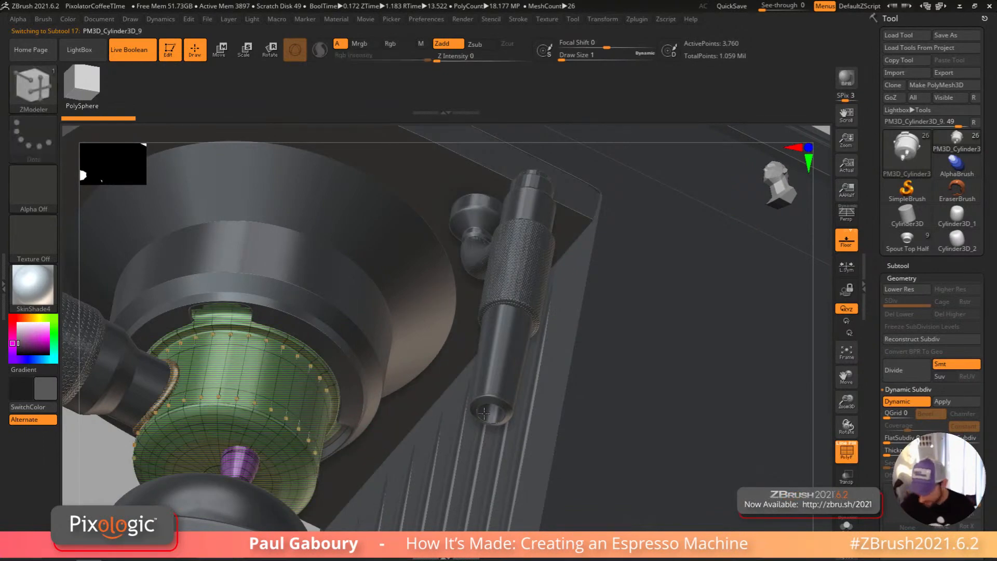
{"action": "left_click", "coordinate": [847, 524]}
{"action": "mouse_move", "coordinate": [540, 449]}
{"action": "left_mouse_down"}
{"action": "mouse_move", "coordinate": [541, 482]}
{"action": "mouse_move", "coordinate": [527, 498]}
{"action": "mouse_move", "coordinate": [538, 450]}
{"action": "left_mouse_up"}
{"action": "key", "text": "shift+d"}
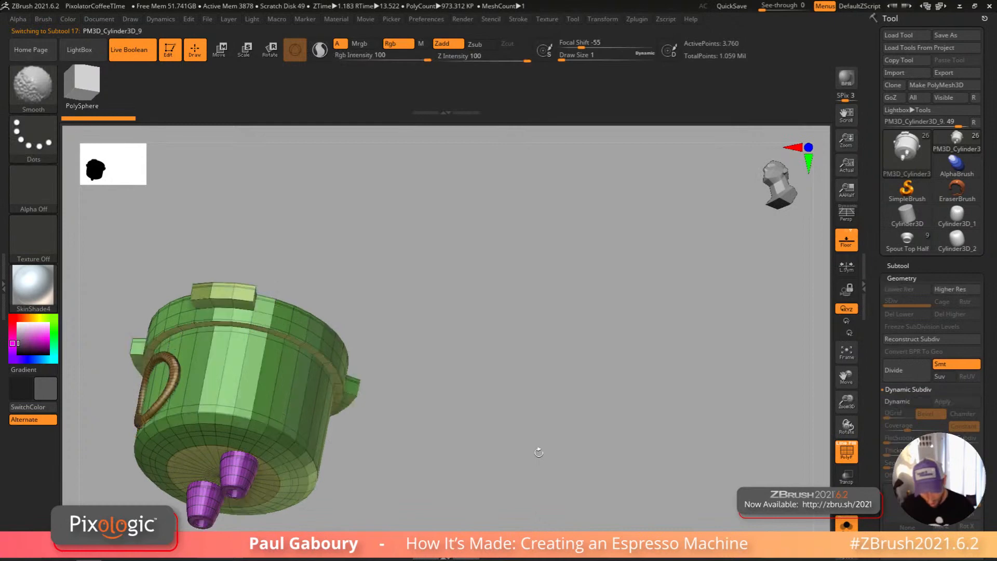
Step: Select and isolate the PM3D_Cylinder3D_8 group head subtool and examine its notched inner rim from below
{"action": "key", "text": "d"}
{"action": "key", "text": "alt+shift+s"}
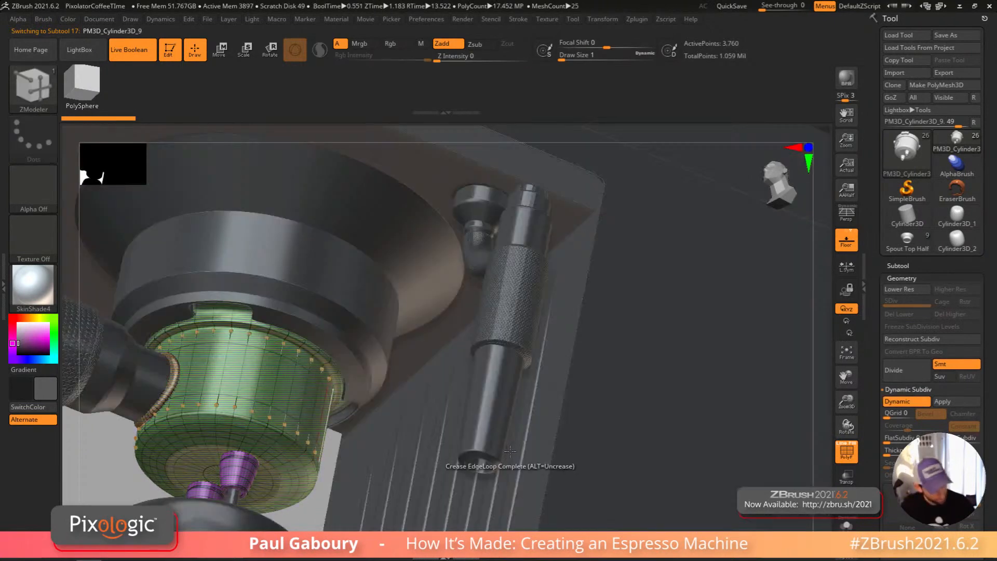
{"action": "key", "text": "shift+f"}
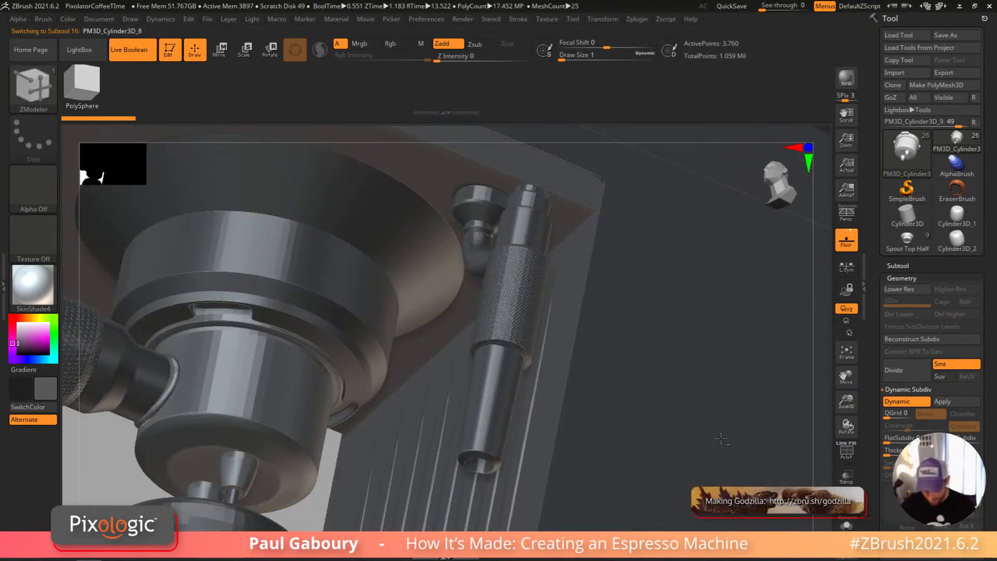
{"action": "left_click", "coordinate": [306, 318], "text": "alt"}
{"action": "key", "text": "alt+shift+s"}
{"action": "right_click_drag", "start_coordinate": [433, 376], "coordinate": [553, 382]}
{"action": "right_click", "coordinate": [554, 381]}
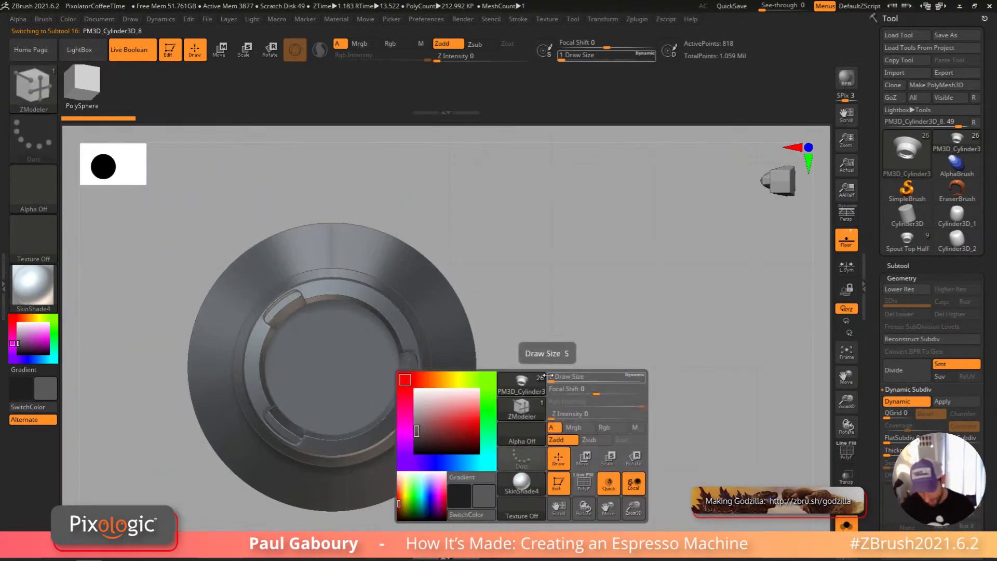
Step: Switch to the Spout Top Half tool and show its wireframe with the dynamic subdivision preview off
{"action": "left_click", "coordinate": [918, 246]}
{"action": "right_click_drag", "start_coordinate": [682, 410], "coordinate": [538, 425], "text": "alt"}
{"action": "key", "text": "shift+f"}
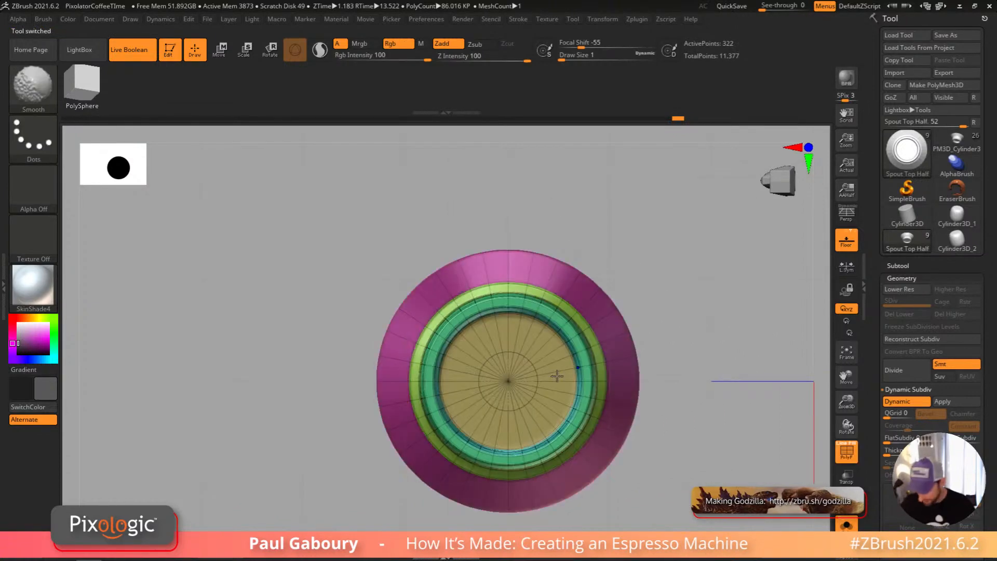
{"action": "key", "text": "shift+d"}
{"action": "mouse_move", "coordinate": [567, 380]}
{"action": "right_mouse_down"}
{"action": "mouse_move", "coordinate": [565, 349]}
{"action": "mouse_move", "coordinate": [579, 388]}
{"action": "right_mouse_up"}
{"action": "mouse_move", "coordinate": [578, 389]}
{"action": "right_mouse_down"}
{"action": "mouse_move", "coordinate": [591, 378]}
{"action": "mouse_move", "coordinate": [586, 369]}
{"action": "right_mouse_up"}
Step: Insert single edge loops around the inner wall and the flat rim of the spout opening with ZModeler
{"action": "key", "text": "space"}
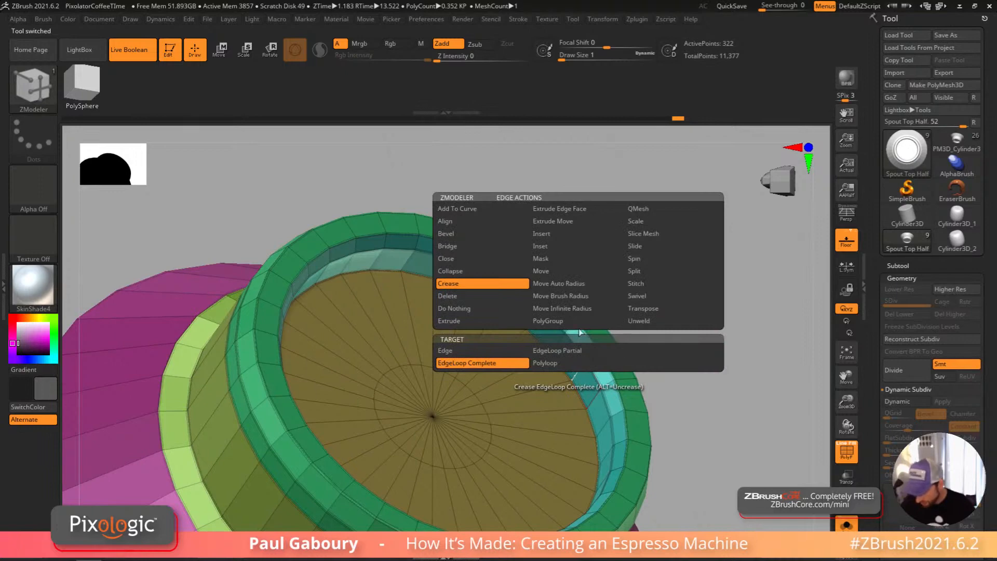
{"action": "left_click", "coordinate": [577, 237]}
{"action": "left_click", "coordinate": [580, 353]}
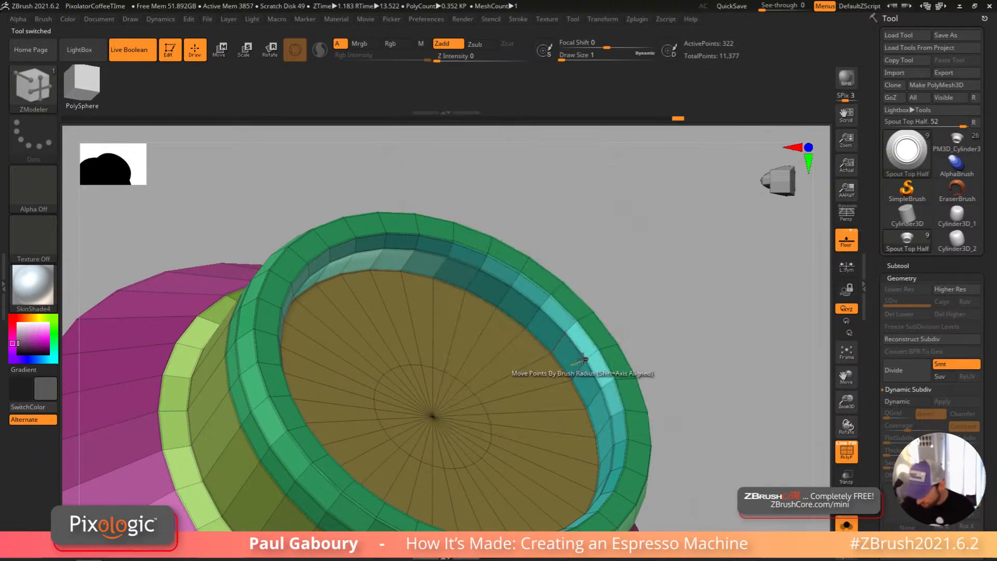
{"action": "left_click", "coordinate": [580, 369]}
{"action": "left_click_drag", "start_coordinate": [580, 370], "coordinate": [623, 379]}
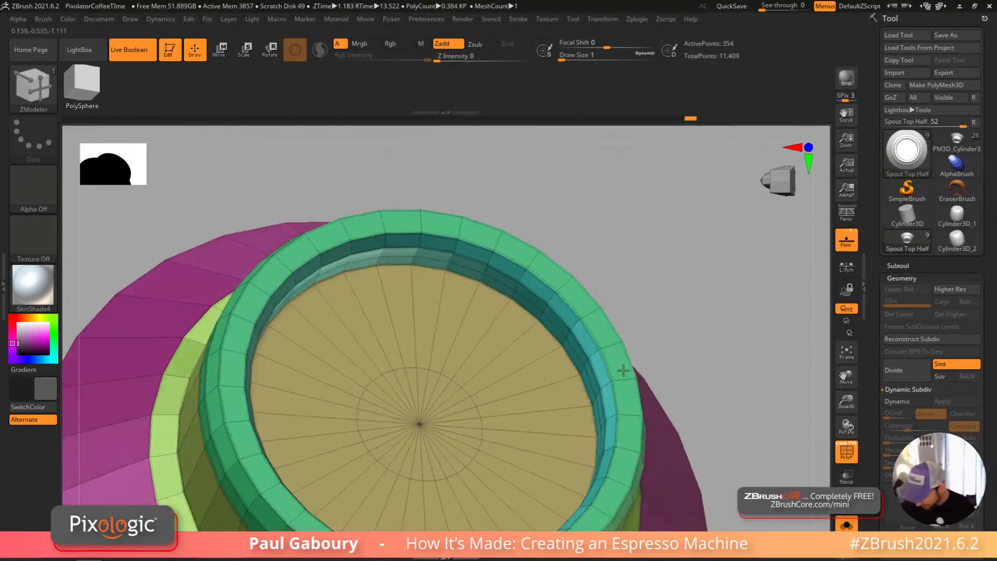
{"action": "left_click", "coordinate": [628, 380]}
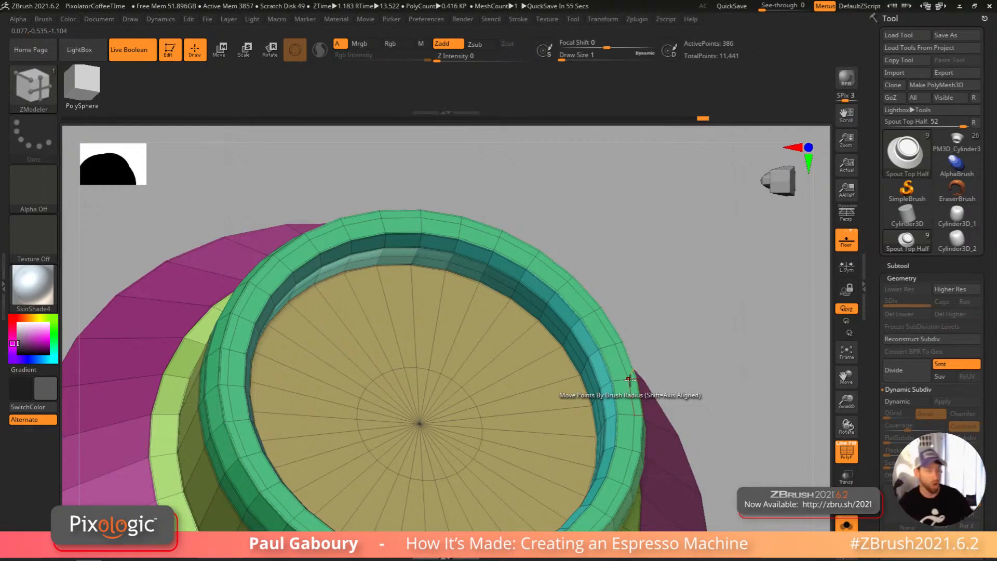
Step: Slide the complete edge loop along the inner wall of the spout opening
{"action": "right_click_drag", "start_coordinate": [598, 407], "coordinate": [581, 387]}
{"action": "right_click", "coordinate": [555, 381]}
{"action": "left_click", "coordinate": [625, 245]}
{"action": "left_click_drag", "start_coordinate": [554, 380], "coordinate": [545, 389]}
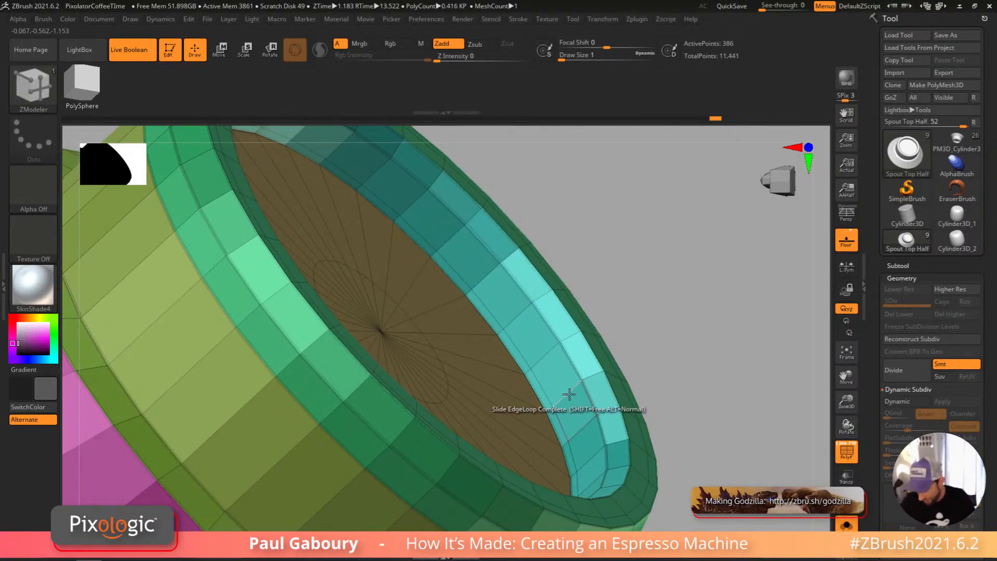
Step: Set the ZModeler edge action back to Insert and add a single edge loop on the inner wall
{"action": "right_click", "coordinate": [554, 387]}
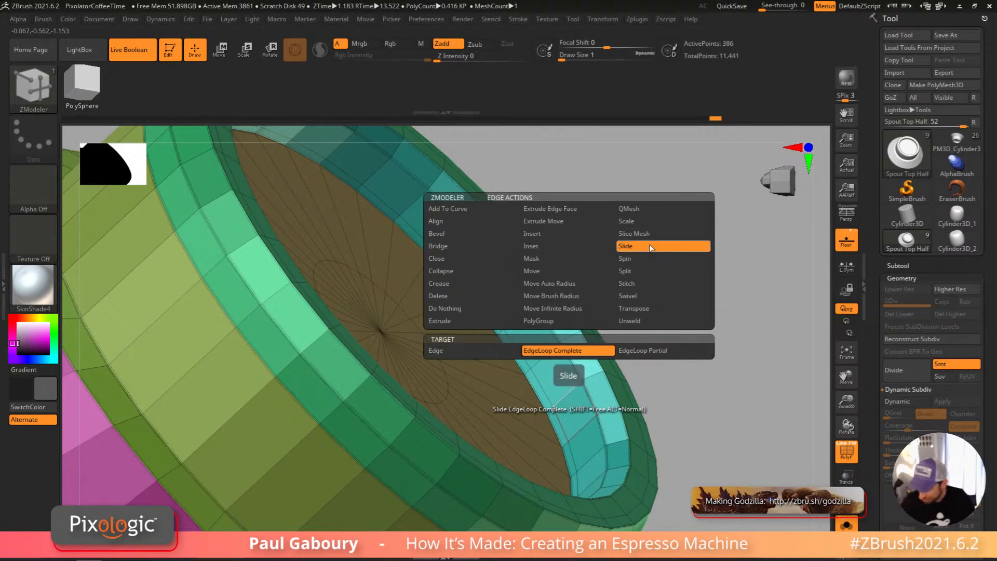
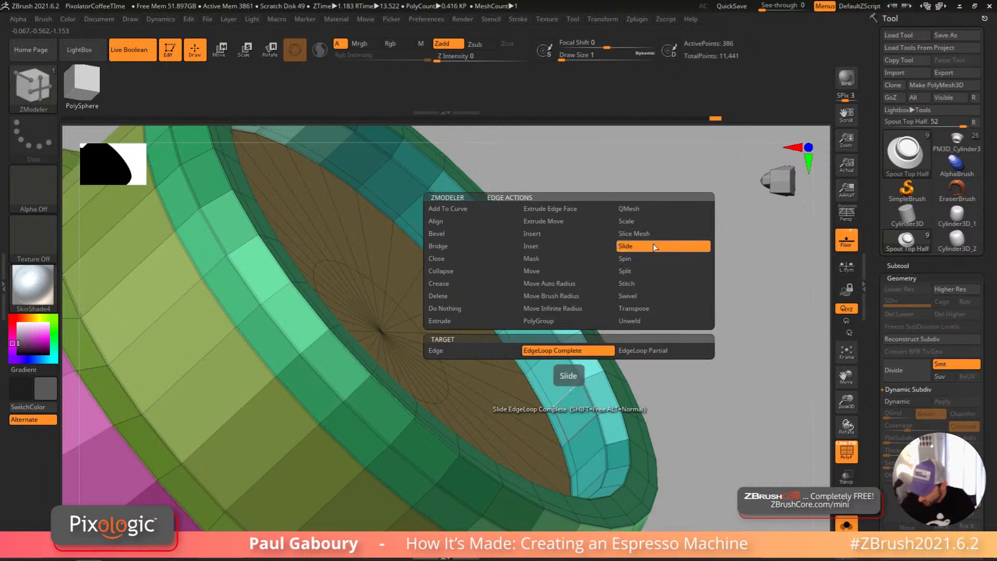
{"action": "left_click", "coordinate": [571, 235]}
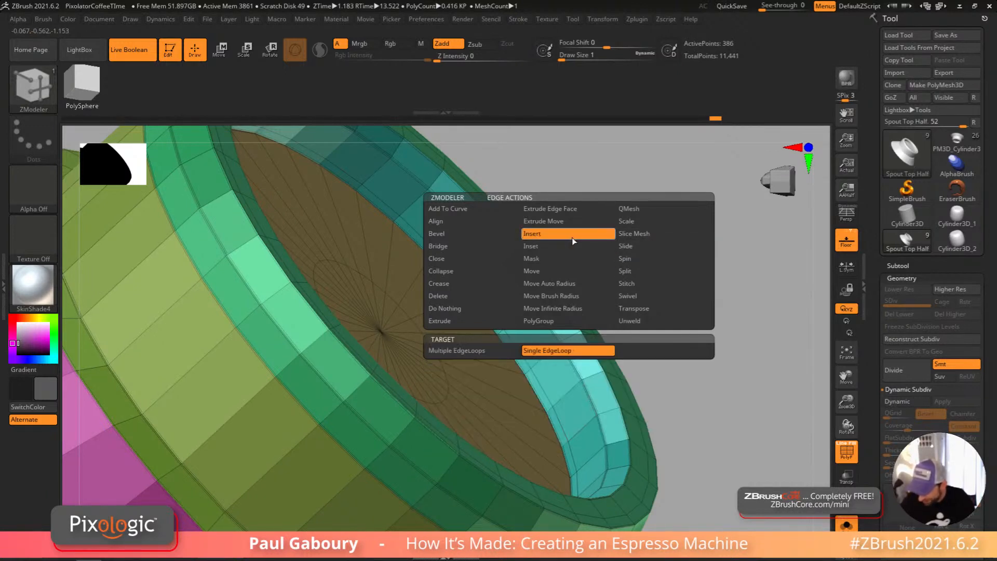
{"action": "left_click", "coordinate": [571, 392]}
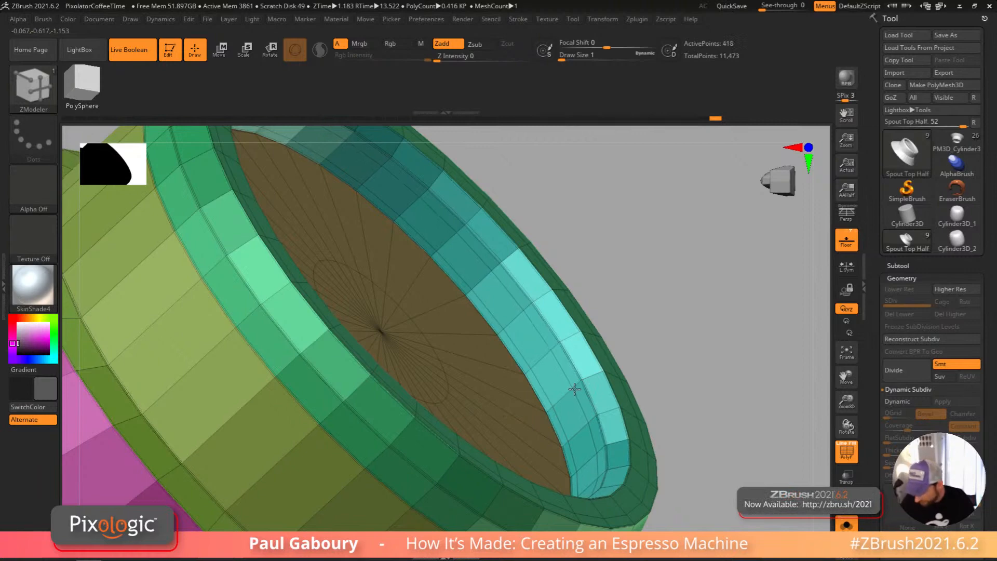
Step: Set QMesh to target a single poly and mark a block of rim and inner-wall polygons for the first notch
{"action": "right_click_drag", "start_coordinate": [573, 388], "coordinate": [617, 421], "text": "ctrl"}
{"action": "right_click_drag", "start_coordinate": [617, 420], "coordinate": [552, 359], "text": "ctrl"}
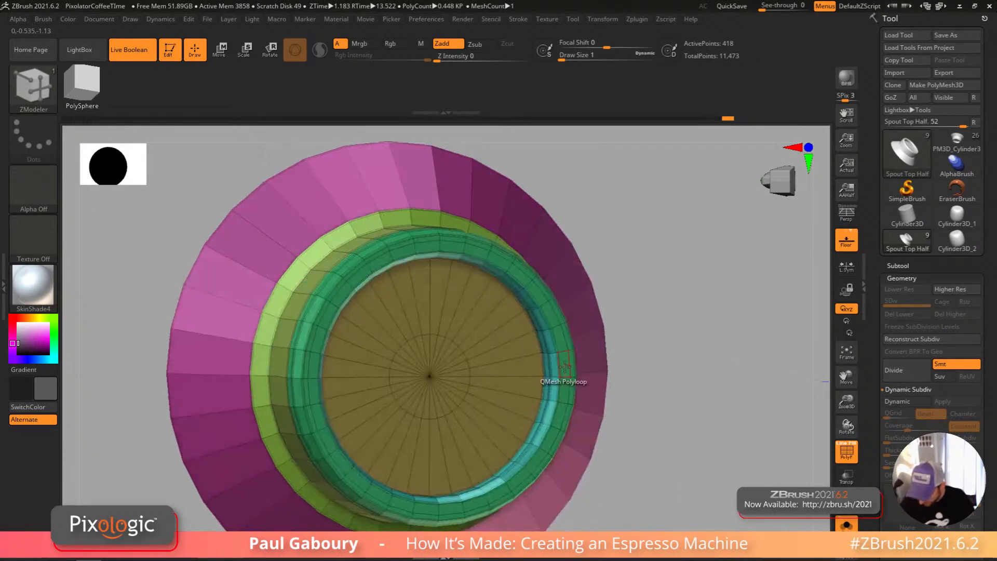
{"action": "key", "text": "space"}
{"action": "mouse_move", "coordinate": [469, 261]}
{"action": "right_mouse_down"}
{"action": "mouse_move", "coordinate": [562, 379]}
{"action": "mouse_move", "coordinate": [545, 358]}
{"action": "right_mouse_up"}
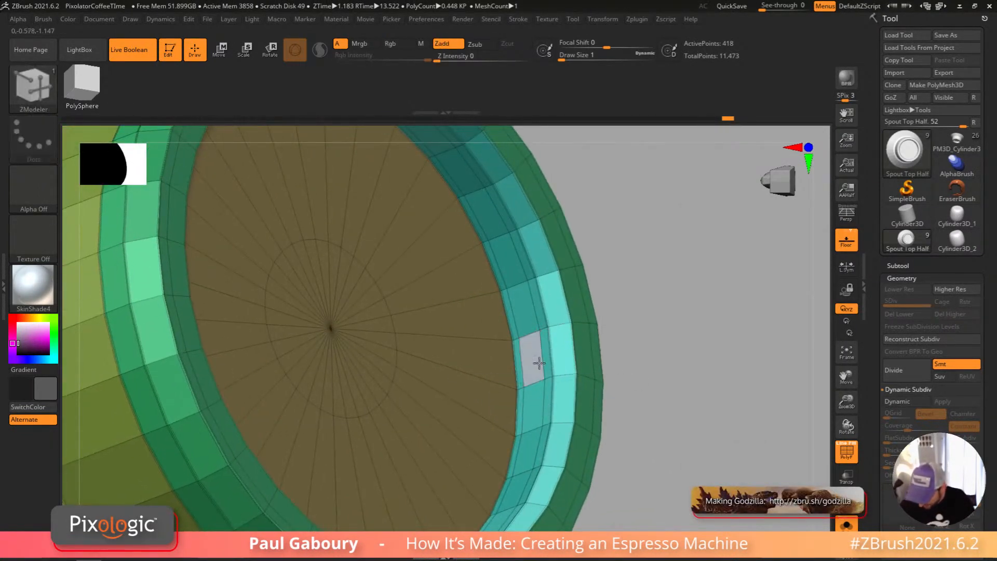
{"action": "key", "text": "alt"}
{"action": "key", "text": "alt"}
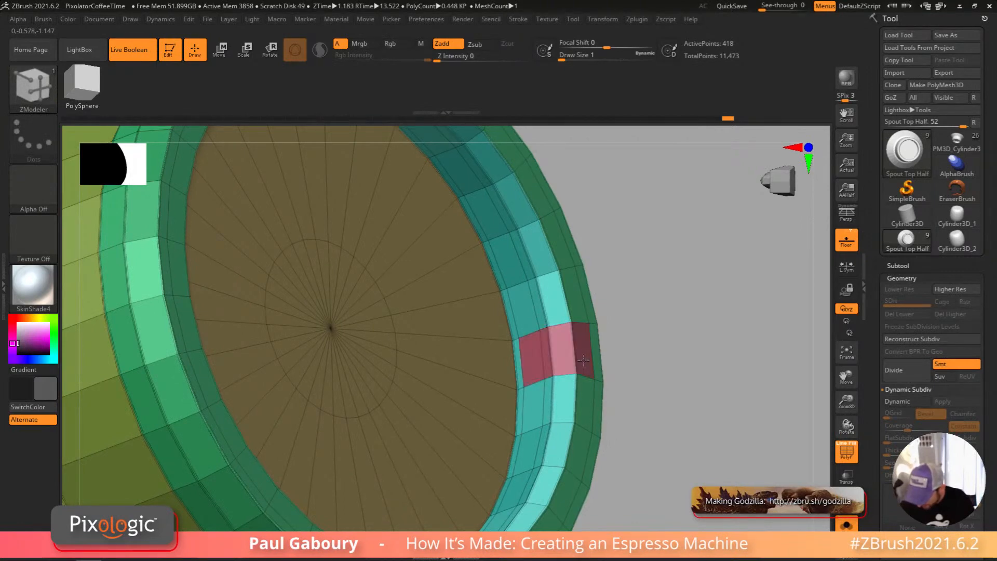
{"action": "mouse_move", "coordinate": [578, 317]}
{"action": "left_mouse_down"}
{"action": "mouse_move", "coordinate": [542, 293]}
{"action": "mouse_move", "coordinate": [525, 262]}
{"action": "left_mouse_up"}
{"action": "right_click_drag", "start_coordinate": [555, 251], "coordinate": [580, 358], "text": "ctrl"}
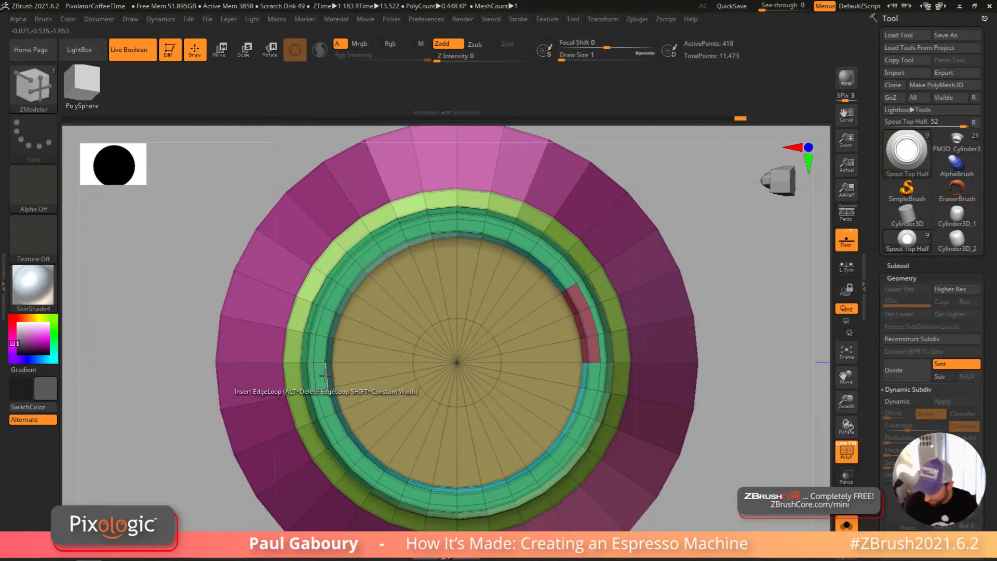
Step: Mark a second block of rim and inner-wall polygons on the side opposite the first notch block
{"action": "right_click_drag", "start_coordinate": [329, 408], "coordinate": [317, 407]}
{"action": "mouse_move", "coordinate": [316, 407]}
{"action": "right_mouse_down", "text": "ctrl"}
{"action": "mouse_move", "coordinate": [354, 426]}
{"action": "mouse_move", "coordinate": [334, 412]}
{"action": "right_mouse_up", "text": "ctrl"}
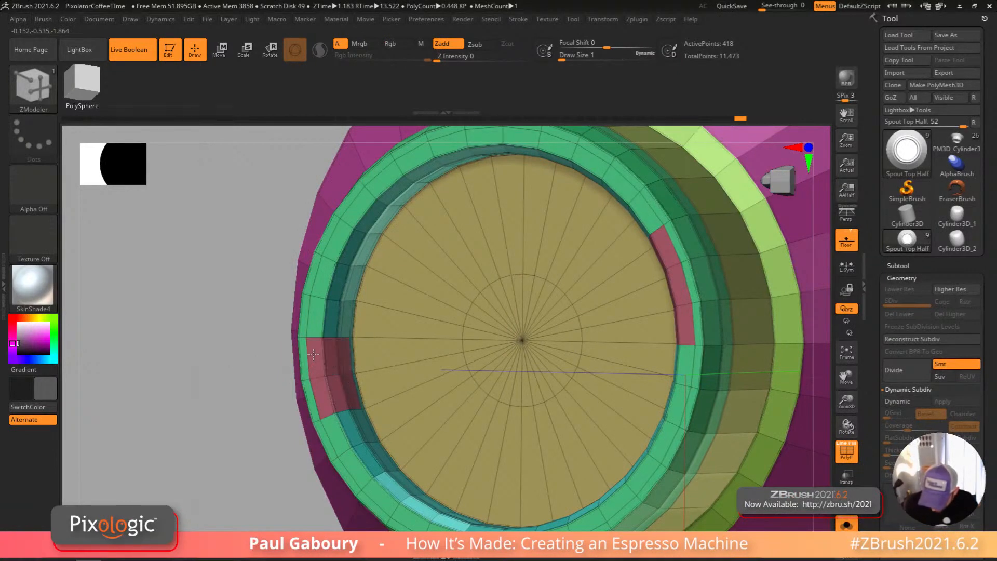
{"action": "right_click_drag", "start_coordinate": [367, 352], "coordinate": [415, 358], "text": "ctrl"}
{"action": "mouse_move", "coordinate": [415, 358]}
{"action": "right_mouse_down", "text": "shift"}
{"action": "mouse_move", "coordinate": [630, 432]}
{"action": "mouse_move", "coordinate": [570, 434]}
{"action": "mouse_move", "coordinate": [568, 406]}
{"action": "right_mouse_up", "text": "shift"}
{"action": "right_click_drag", "start_coordinate": [500, 438], "coordinate": [509, 455], "text": "ctrl"}
{"action": "right_click_drag", "start_coordinate": [452, 437], "coordinate": [457, 469]}
{"action": "mouse_move", "coordinate": [442, 463]}
{"action": "left_mouse_down", "text": "alt"}
{"action": "mouse_move", "coordinate": [437, 428]}
{"action": "mouse_move", "coordinate": [472, 433]}
{"action": "mouse_move", "coordinate": [526, 398]}
{"action": "left_mouse_up", "text": "alt"}
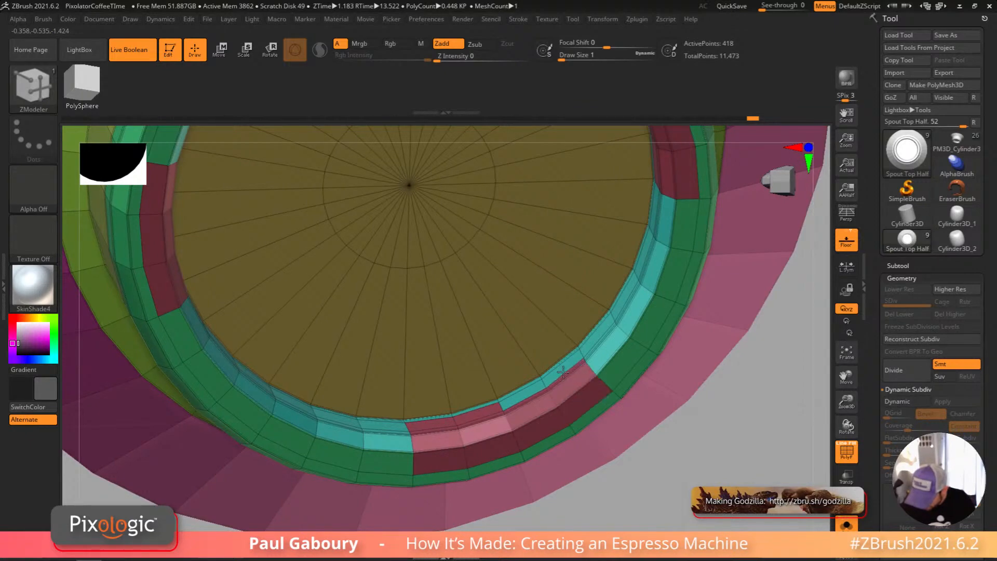
{"action": "right_click_drag", "start_coordinate": [523, 397], "coordinate": [623, 451], "text": "ctrl"}
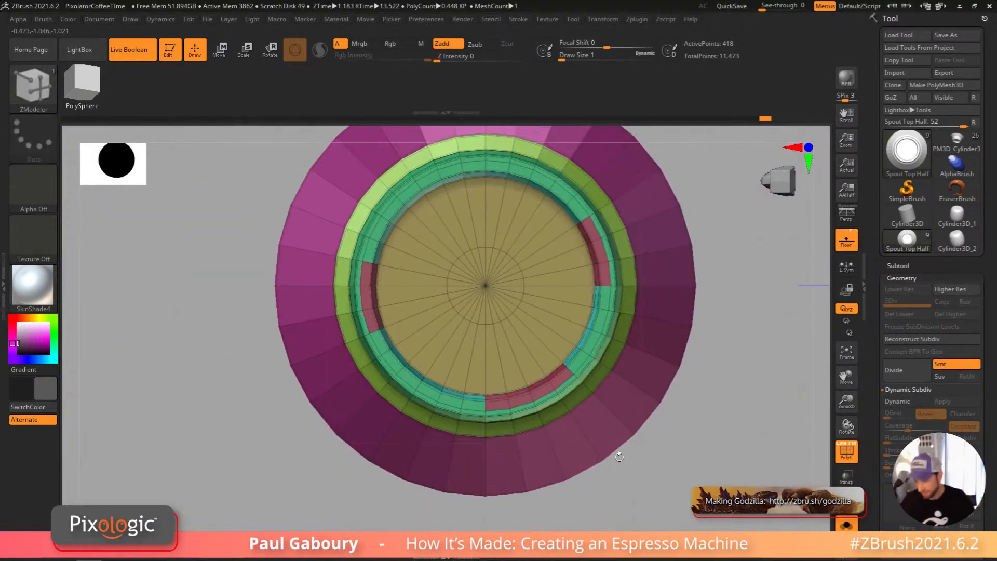
{"action": "key", "text": "ctrl+z"}
Step: Mark a third block of rim and inner-wall polygons between the first two, spaced evenly around the lower rim
{"action": "mouse_move", "coordinate": [502, 411]}
{"action": "right_mouse_down", "text": "ctrl"}
{"action": "mouse_move", "coordinate": [519, 431]}
{"action": "mouse_move", "coordinate": [519, 398]}
{"action": "mouse_move", "coordinate": [546, 455]}
{"action": "mouse_move", "coordinate": [494, 429]}
{"action": "right_mouse_up", "text": "ctrl"}
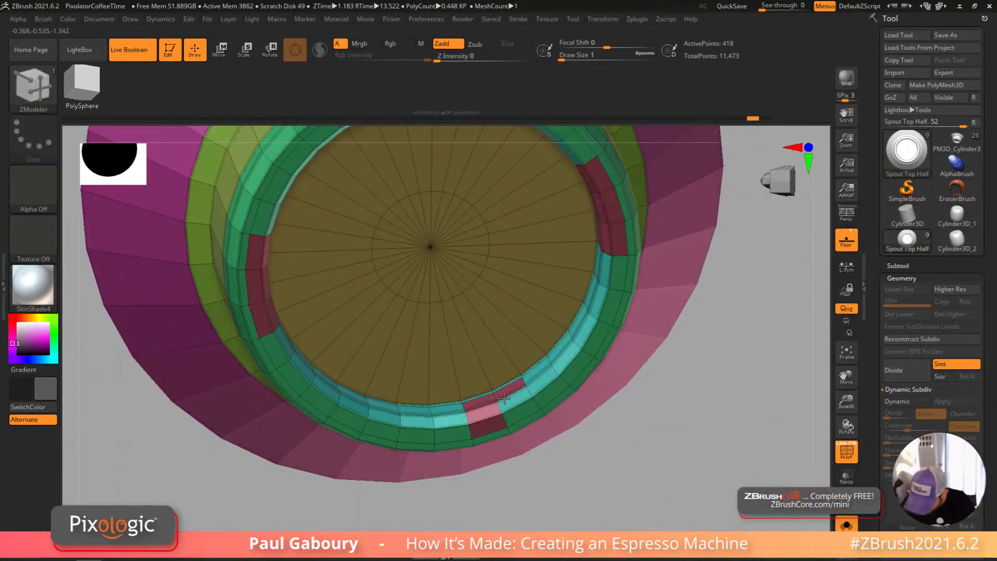
{"action": "mouse_move", "coordinate": [538, 370]}
{"action": "right_mouse_down", "text": "ctrl"}
{"action": "mouse_move", "coordinate": [507, 392]}
{"action": "mouse_move", "coordinate": [610, 405]}
{"action": "mouse_move", "coordinate": [617, 466]}
{"action": "right_mouse_up", "text": "ctrl"}
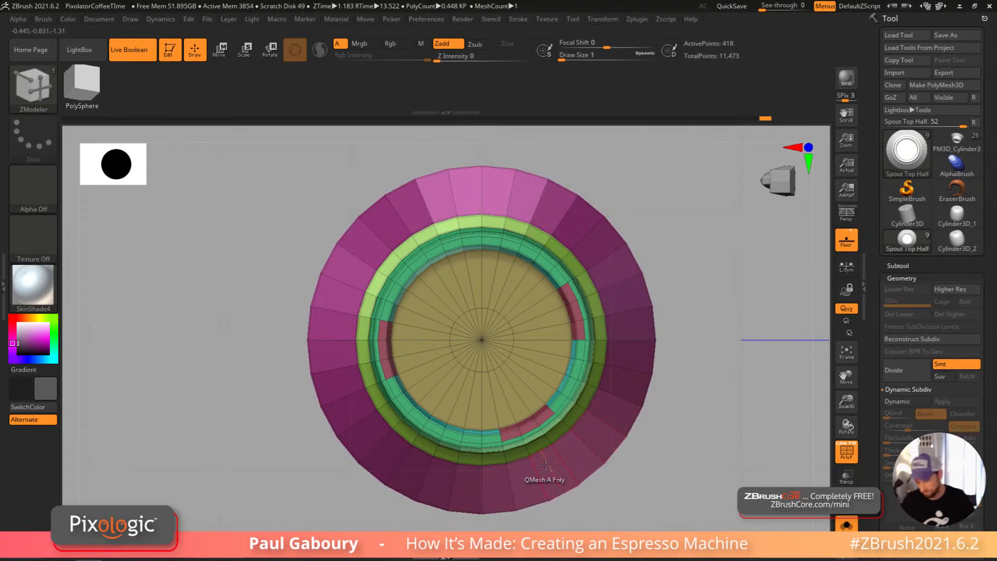
{"action": "key", "text": "ctrl"}
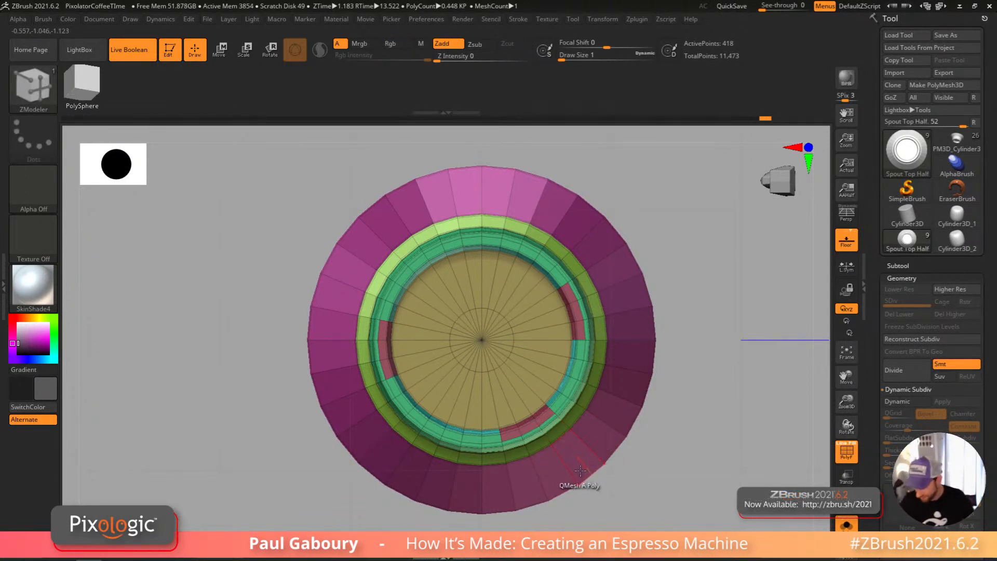
Step: Mark a fourth block of rim and inner-wall polygons opposite the third notch block
{"action": "right_click_drag", "start_coordinate": [467, 265], "coordinate": [493, 325], "text": "alt"}
{"action": "mouse_move", "coordinate": [493, 324]}
{"action": "right_mouse_down"}
{"action": "mouse_move", "coordinate": [490, 312]}
{"action": "mouse_move", "coordinate": [505, 323]}
{"action": "mouse_move", "coordinate": [503, 299]}
{"action": "mouse_move", "coordinate": [498, 325]}
{"action": "right_mouse_up"}
{"action": "left_click", "coordinate": [419, 276]}
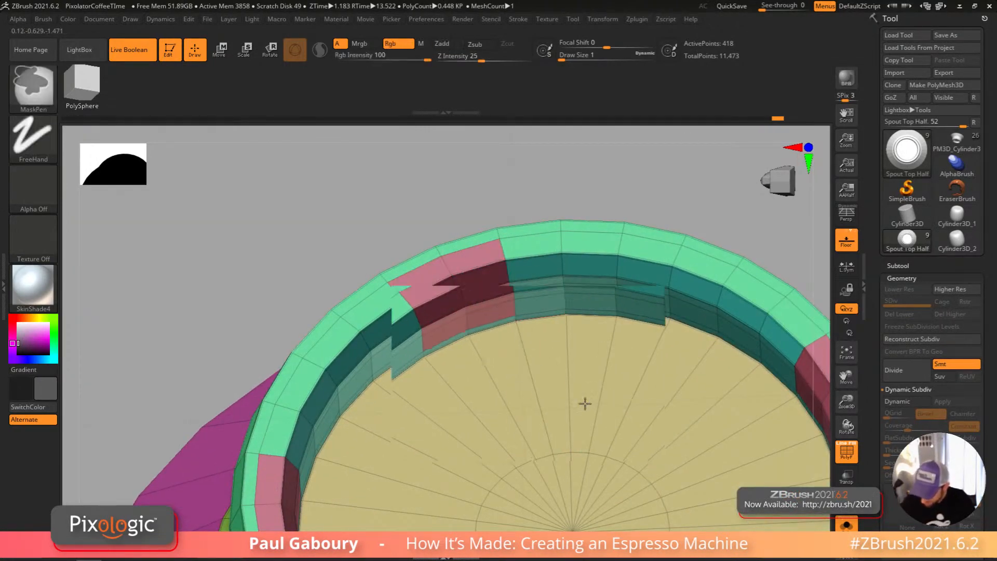
{"action": "right_click_drag", "start_coordinate": [599, 410], "coordinate": [555, 381], "text": "ctrl"}
{"action": "right_click_drag", "start_coordinate": [601, 470], "coordinate": [534, 372], "text": "alt"}
{"action": "mouse_move", "coordinate": [620, 436]}
{"action": "right_mouse_down", "text": "ctrl"}
{"action": "mouse_move", "coordinate": [630, 422]}
{"action": "mouse_move", "coordinate": [625, 461]}
{"action": "mouse_move", "coordinate": [634, 447]}
{"action": "mouse_move", "coordinate": [597, 430]}
{"action": "mouse_move", "coordinate": [568, 418]}
{"action": "mouse_move", "coordinate": [581, 441]}
{"action": "mouse_move", "coordinate": [567, 422]}
{"action": "mouse_move", "coordinate": [516, 418]}
{"action": "right_mouse_up", "text": "ctrl"}
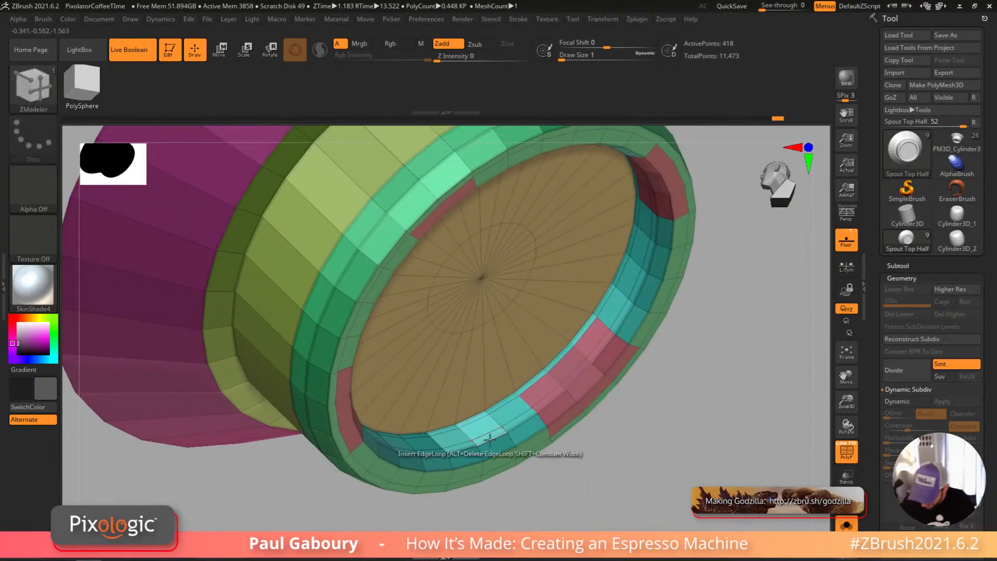
Step: Undo the stray polygon marks and correct the marked notch blocks along the inner wall
{"action": "key", "text": "ctrl+z"}
{"action": "right_click_drag", "start_coordinate": [497, 353], "coordinate": [464, 437], "text": "alt"}
{"action": "key", "text": "ctrl+z"}
{"action": "left_click", "coordinate": [456, 508], "text": "alt"}
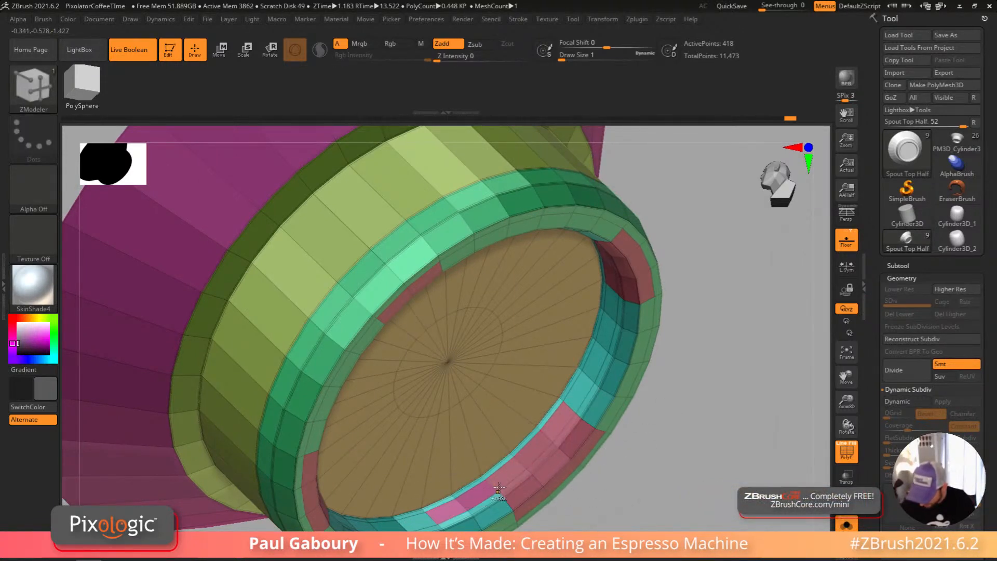
{"action": "mouse_move", "coordinate": [455, 509]}
{"action": "right_mouse_down"}
{"action": "mouse_move", "coordinate": [617, 307]}
{"action": "mouse_move", "coordinate": [613, 317]}
{"action": "mouse_move", "coordinate": [562, 273]}
{"action": "mouse_move", "coordinate": [556, 367]}
{"action": "mouse_move", "coordinate": [613, 405]}
{"action": "mouse_move", "coordinate": [564, 451]}
{"action": "mouse_move", "coordinate": [590, 463]}
{"action": "mouse_move", "coordinate": [442, 280]}
{"action": "mouse_move", "coordinate": [443, 241]}
{"action": "right_mouse_up"}
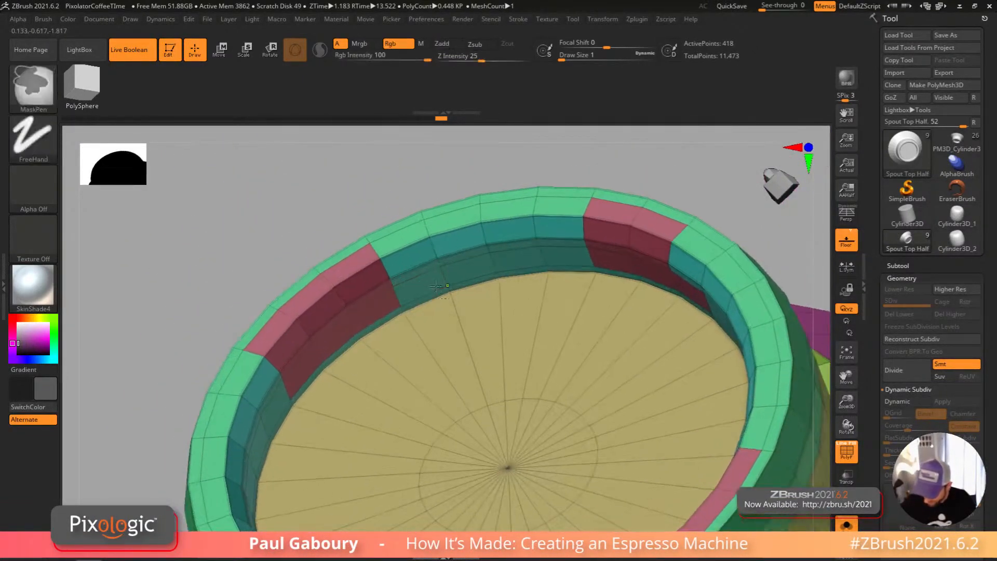
{"action": "left_click_drag", "start_coordinate": [427, 285], "coordinate": [480, 270]}
Step: Set the QMesh target to Polygroup All and push the four marked blocks inward to recess the notches
{"action": "mouse_move", "coordinate": [560, 322]}
{"action": "right_mouse_down", "text": "ctrl"}
{"action": "mouse_move", "coordinate": [553, 365]}
{"action": "mouse_move", "coordinate": [584, 412]}
{"action": "mouse_move", "coordinate": [597, 469]}
{"action": "right_mouse_up", "text": "ctrl"}
{"action": "mouse_move", "coordinate": [585, 450]}
{"action": "left_mouse_down"}
{"action": "mouse_move", "coordinate": [597, 369]}
{"action": "mouse_move", "coordinate": [613, 383]}
{"action": "mouse_move", "coordinate": [605, 412]}
{"action": "mouse_move", "coordinate": [562, 387]}
{"action": "left_mouse_up"}
{"action": "right_click_drag", "start_coordinate": [563, 387], "coordinate": [591, 396], "text": "ctrl"}
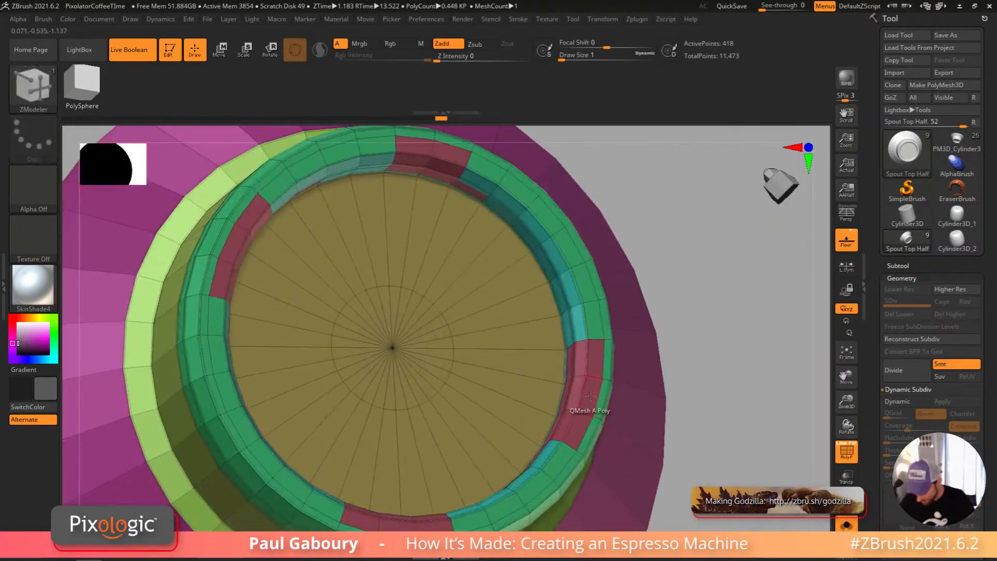
{"action": "right_click", "coordinate": [590, 395]}
{"action": "left_click", "coordinate": [699, 275]}
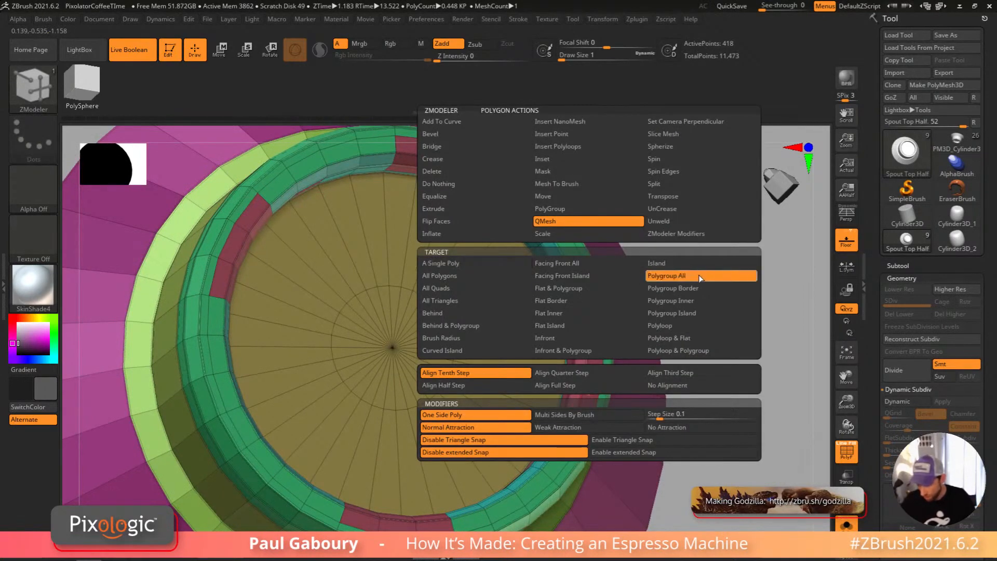
{"action": "left_click_drag", "start_coordinate": [546, 421], "coordinate": [553, 428]}
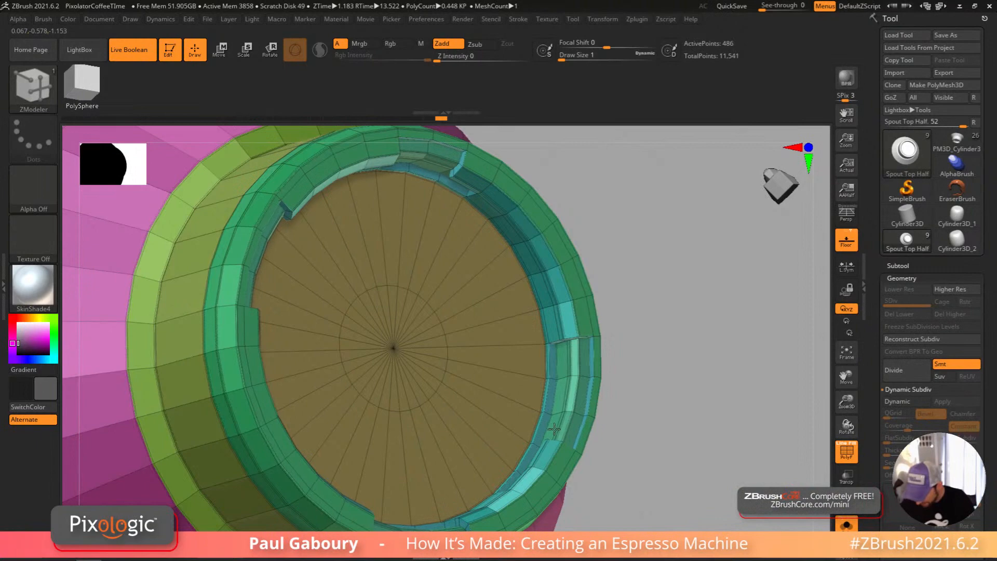
Step: Preview the notched rim without wireframe and with dynamic subdivision smoothing, and reveal the Crease settings
{"action": "key", "text": "shift+f"}
{"action": "key", "text": "f"}
{"action": "mouse_move", "coordinate": [619, 405]}
{"action": "left_mouse_down"}
{"action": "mouse_move", "coordinate": [638, 410]}
{"action": "mouse_move", "coordinate": [625, 378]}
{"action": "mouse_move", "coordinate": [644, 322]}
{"action": "mouse_move", "coordinate": [637, 434]}
{"action": "left_mouse_up"}
{"action": "right_click_drag", "start_coordinate": [637, 434], "coordinate": [636, 445], "text": "ctrl"}
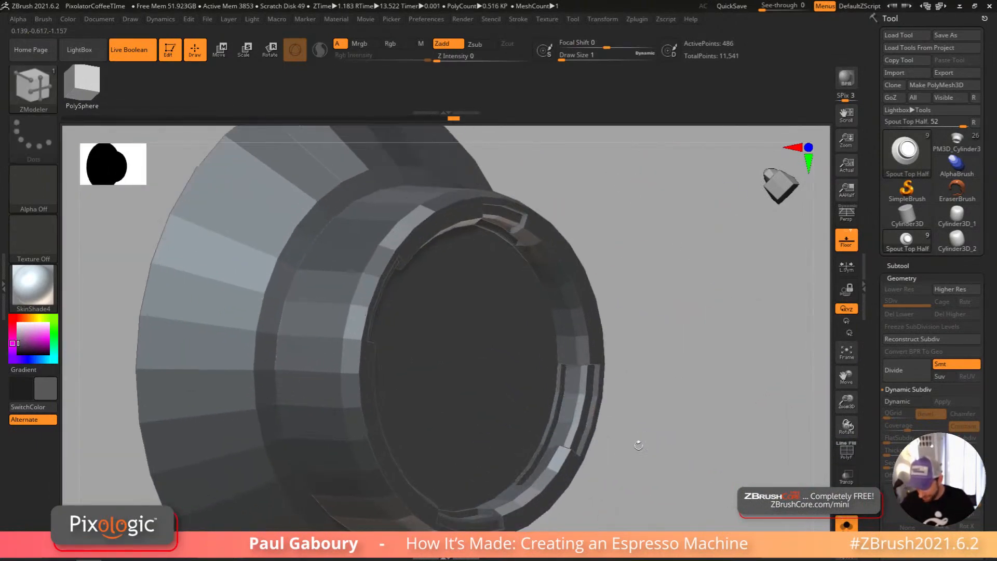
{"action": "key", "text": "d"}
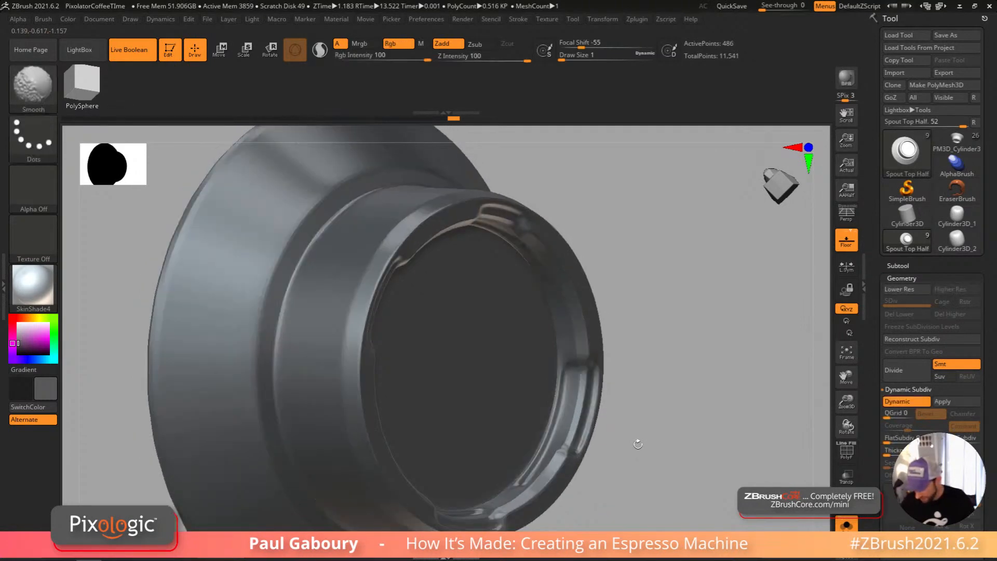
{"action": "left_click_drag", "start_coordinate": [656, 445], "coordinate": [654, 413]}
{"action": "left_click_drag", "start_coordinate": [987, 425], "coordinate": [987, 117]}
Step: With wireframe shown and smoothing off, mark the narrow recessed polygon strip inside each of the four rim notches
{"action": "left_click_drag", "start_coordinate": [718, 385], "coordinate": [564, 340]}
{"action": "right_click_drag", "start_coordinate": [565, 339], "coordinate": [555, 425], "text": "ctrl"}
{"action": "key", "text": "shift+f"}
{"action": "key", "text": "shift+d"}
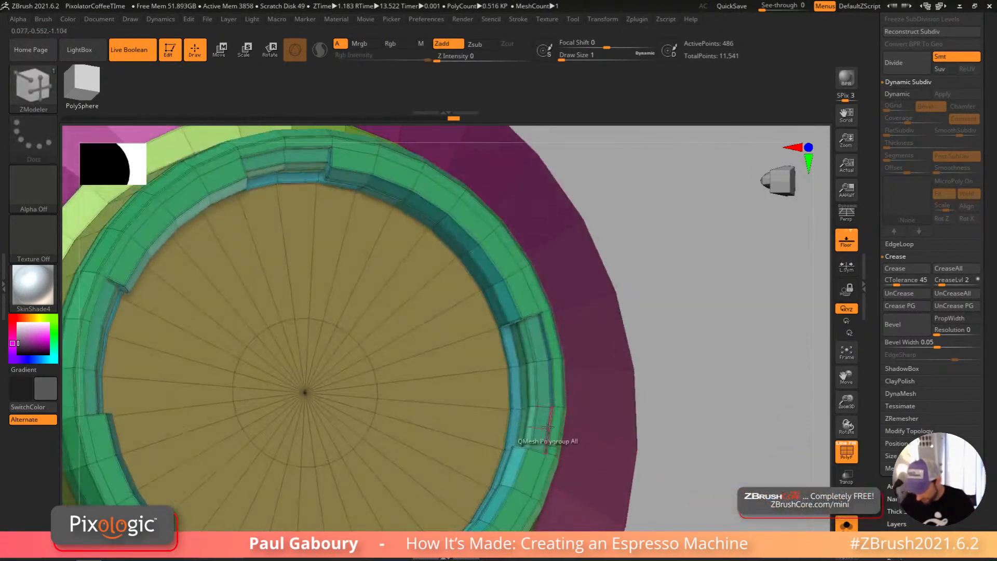
{"action": "right_click_drag", "start_coordinate": [535, 335], "coordinate": [604, 382], "text": "alt"}
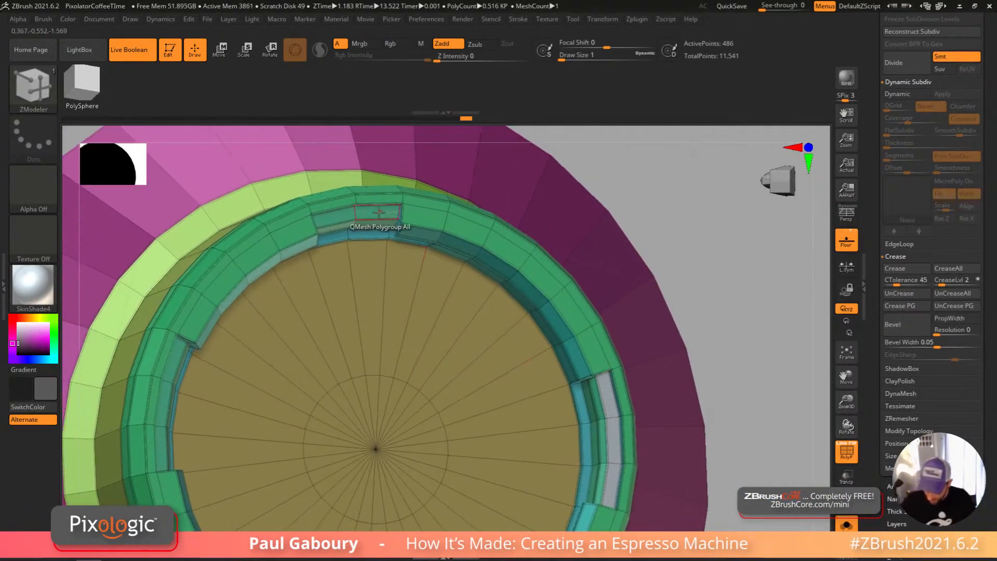
{"action": "right_click_drag", "start_coordinate": [517, 407], "coordinate": [537, 197], "text": "alt"}
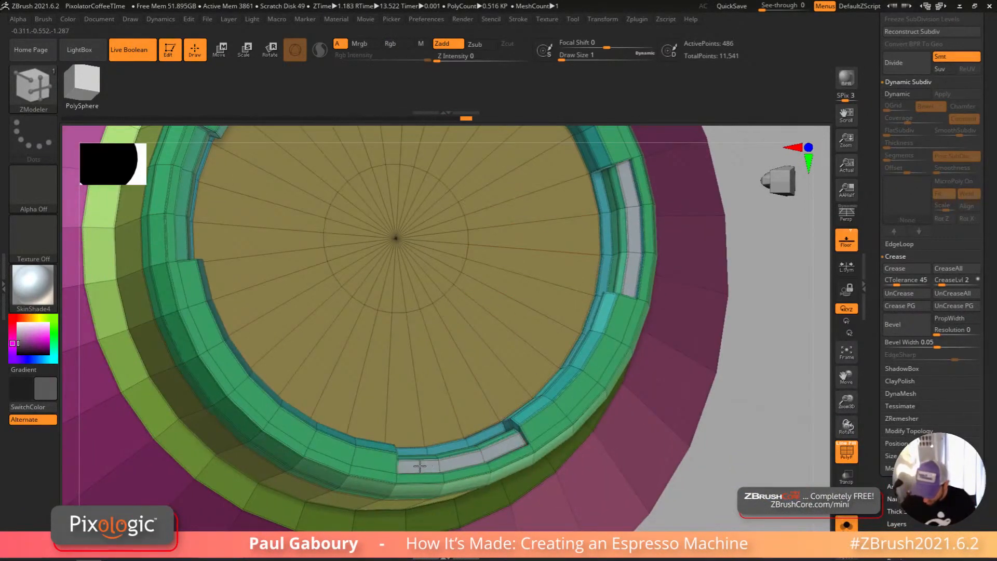
{"action": "right_click_drag", "start_coordinate": [420, 468], "coordinate": [431, 471], "text": "alt"}
{"action": "left_click", "coordinate": [203, 236]}
{"action": "right_click_drag", "start_coordinate": [519, 356], "coordinate": [543, 349]}
Step: Push the marked notch strips in with QMesh on A Single Poly, and deepen the recesses with the target Polygroup All
{"action": "key", "text": "space"}
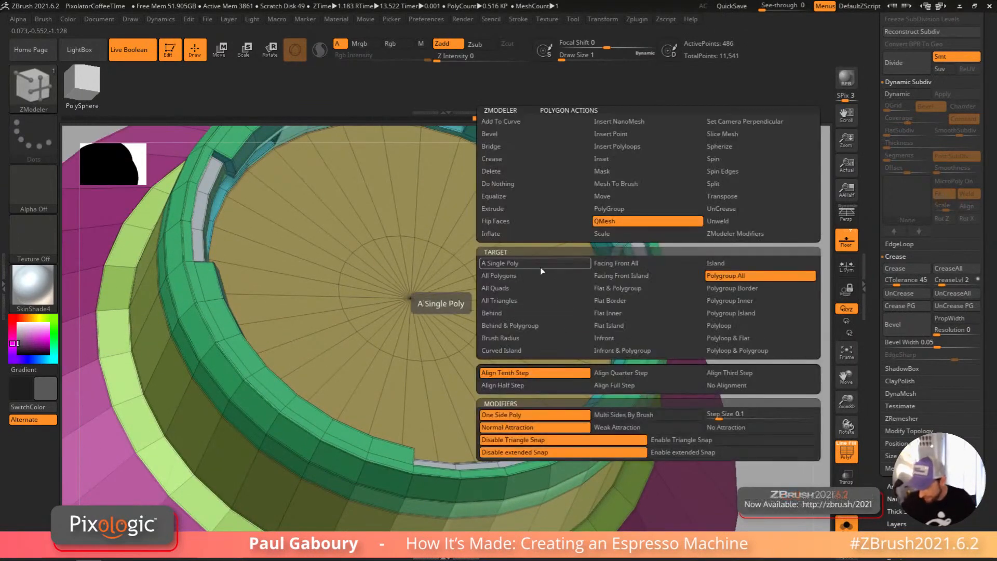
{"action": "left_click_drag", "start_coordinate": [644, 325], "coordinate": [646, 333]}
{"action": "right_click_drag", "start_coordinate": [646, 337], "coordinate": [732, 348]}
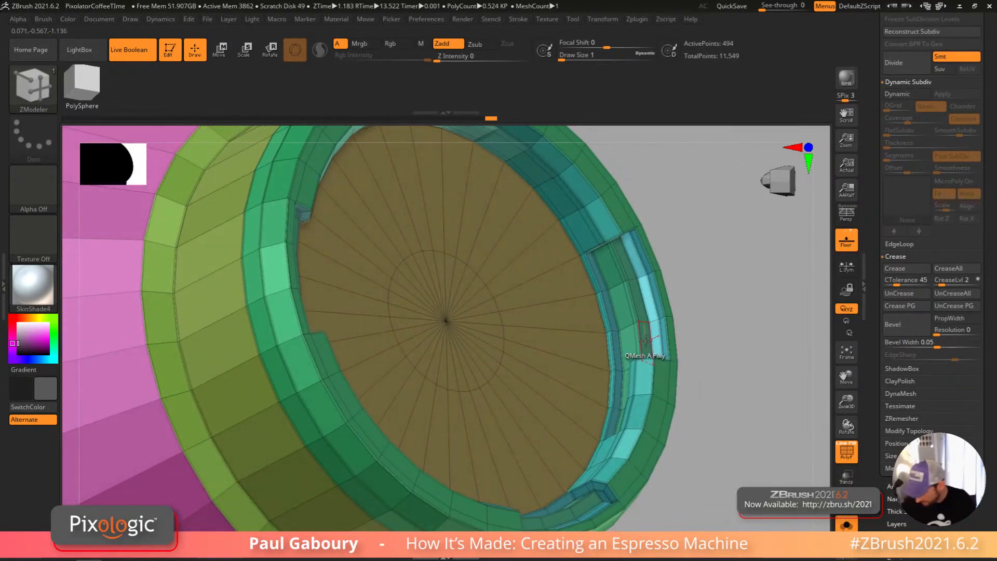
{"action": "key", "text": "ctrl+z"}
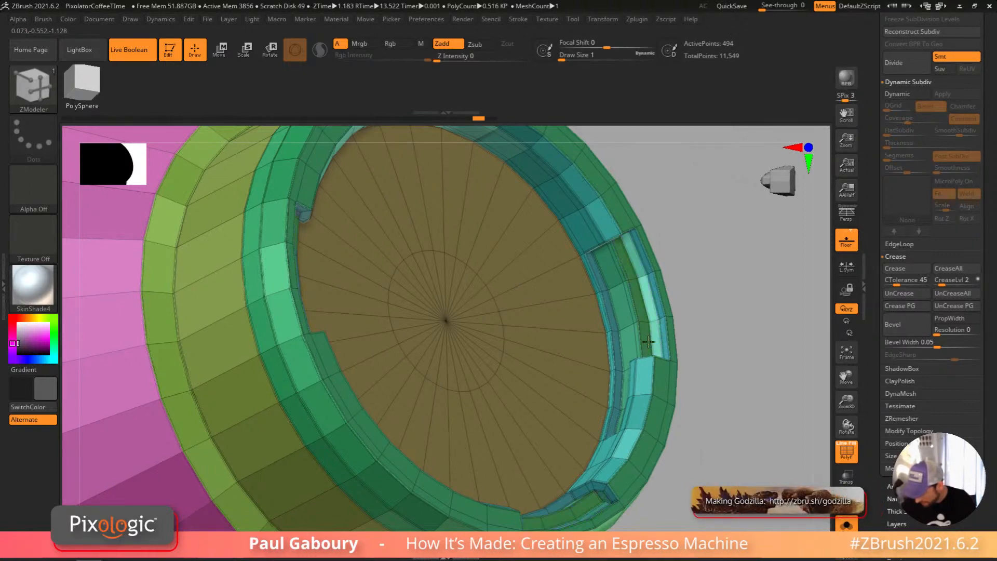
{"action": "key", "text": "space"}
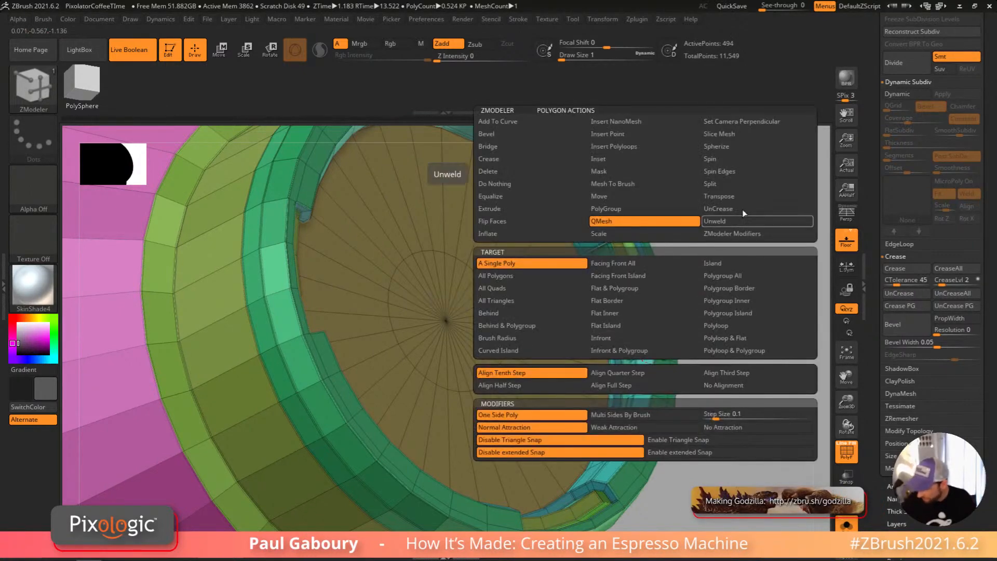
{"action": "left_click", "coordinate": [723, 275]}
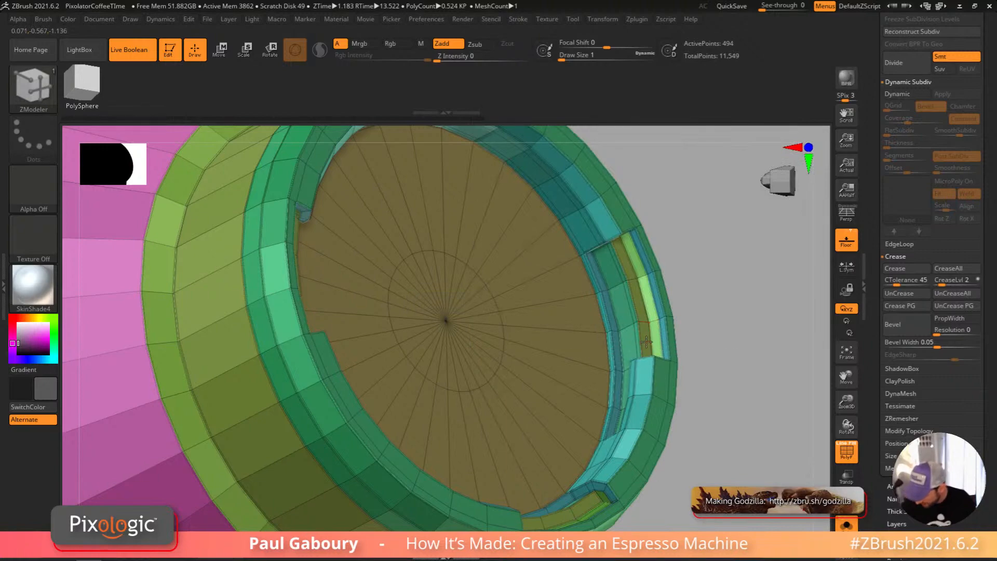
Step: Examine the smoothed notches on the isolated part and within the whole espresso machine, and isolate the part again
{"action": "key", "text": "d"}
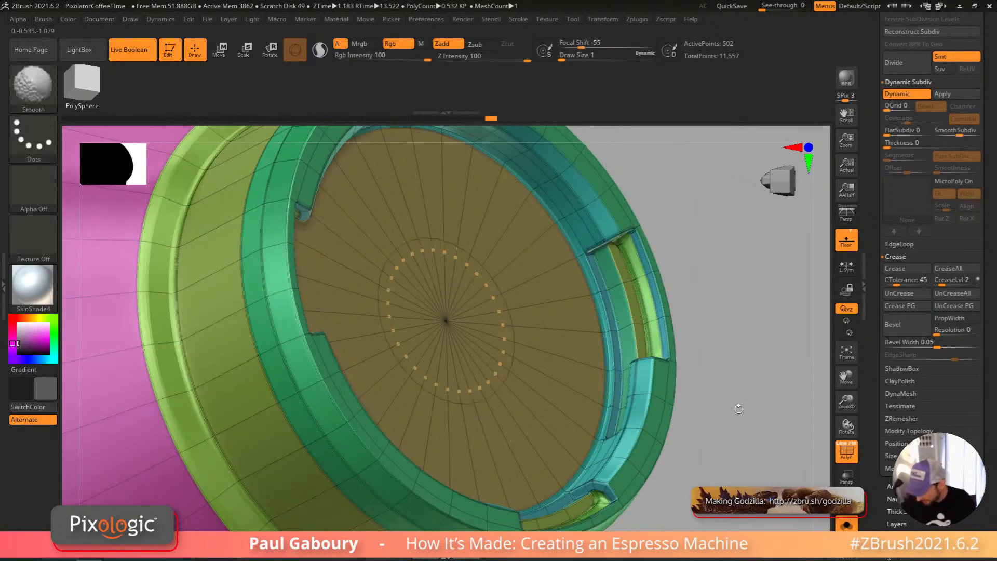
{"action": "key", "text": "shift+f"}
{"action": "left_click_drag", "start_coordinate": [756, 425], "coordinate": [644, 401], "text": "alt"}
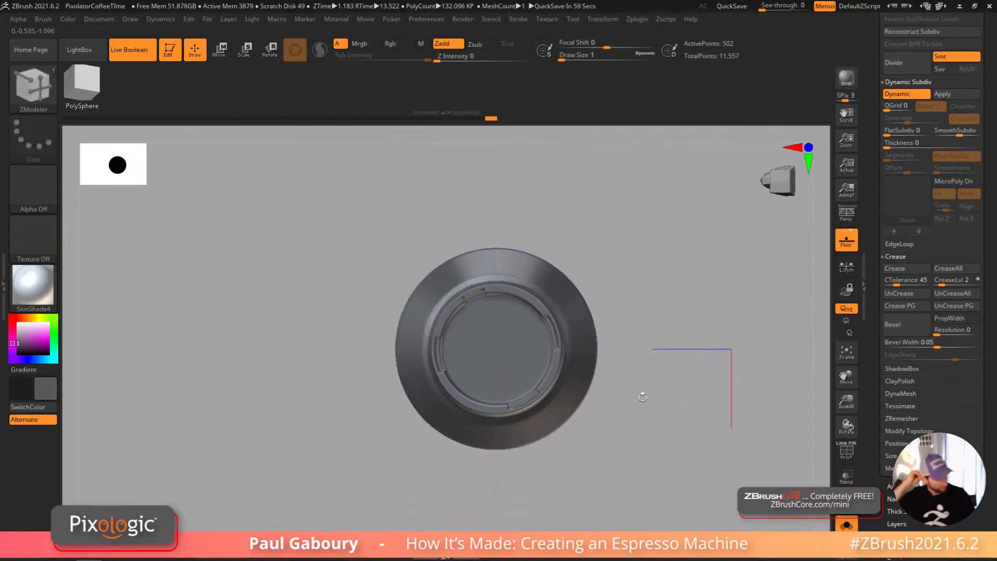
{"action": "mouse_move", "coordinate": [642, 397]}
{"action": "left_mouse_down"}
{"action": "mouse_move", "coordinate": [630, 351]}
{"action": "mouse_move", "coordinate": [663, 329]}
{"action": "mouse_move", "coordinate": [610, 473]}
{"action": "mouse_move", "coordinate": [641, 387]}
{"action": "left_mouse_up"}
{"action": "left_click", "coordinate": [847, 528]}
{"action": "left_click_drag", "start_coordinate": [589, 420], "coordinate": [578, 437]}
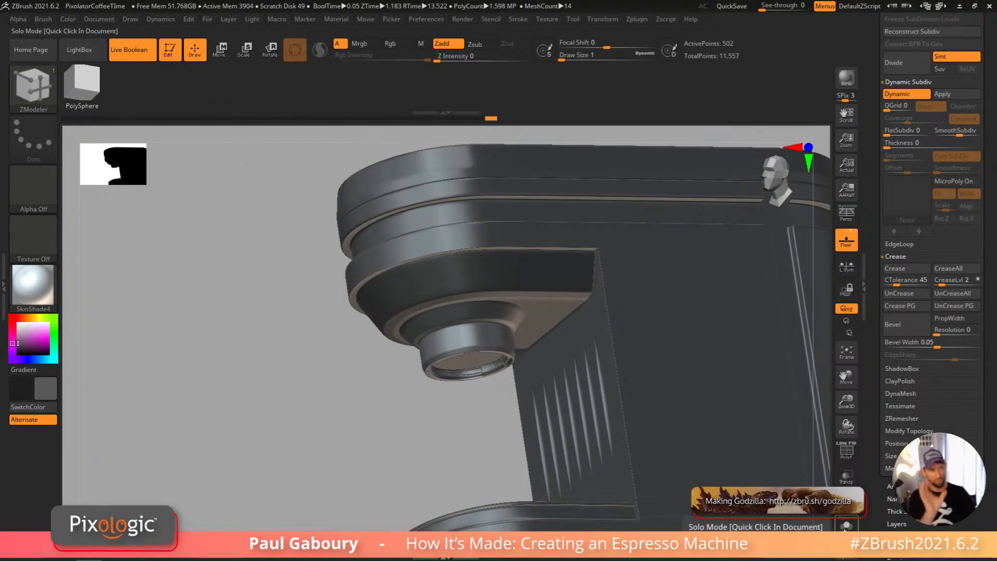
{"action": "mouse_move", "coordinate": [813, 518]}
{"action": "left_mouse_down"}
{"action": "mouse_move", "coordinate": [675, 442]}
{"action": "mouse_move", "coordinate": [499, 375]}
{"action": "left_mouse_up"}
{"action": "key", "text": "shift+f"}
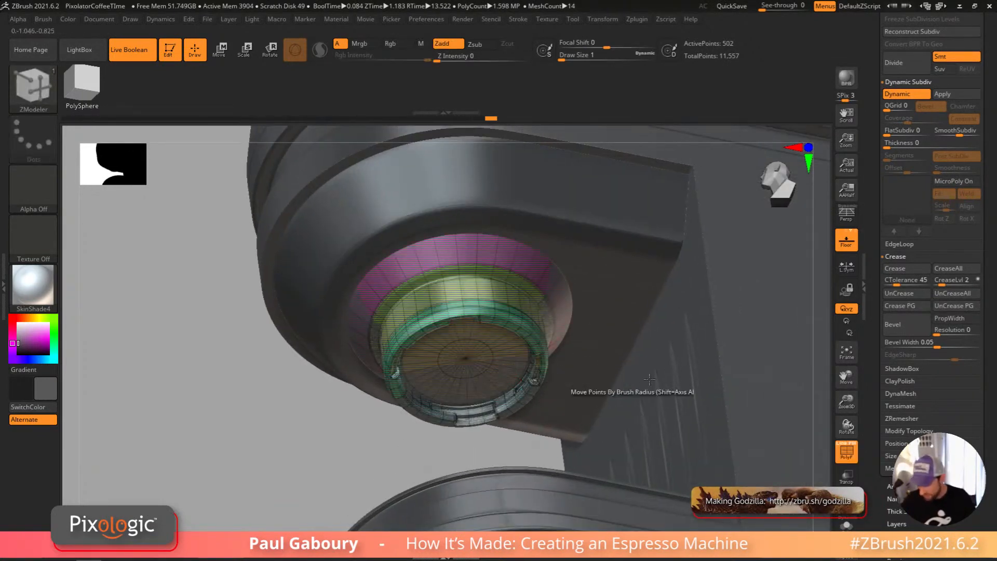
{"action": "left_click", "coordinate": [847, 525]}
{"action": "left_click_drag", "start_coordinate": [675, 416], "coordinate": [529, 289], "text": "shift"}
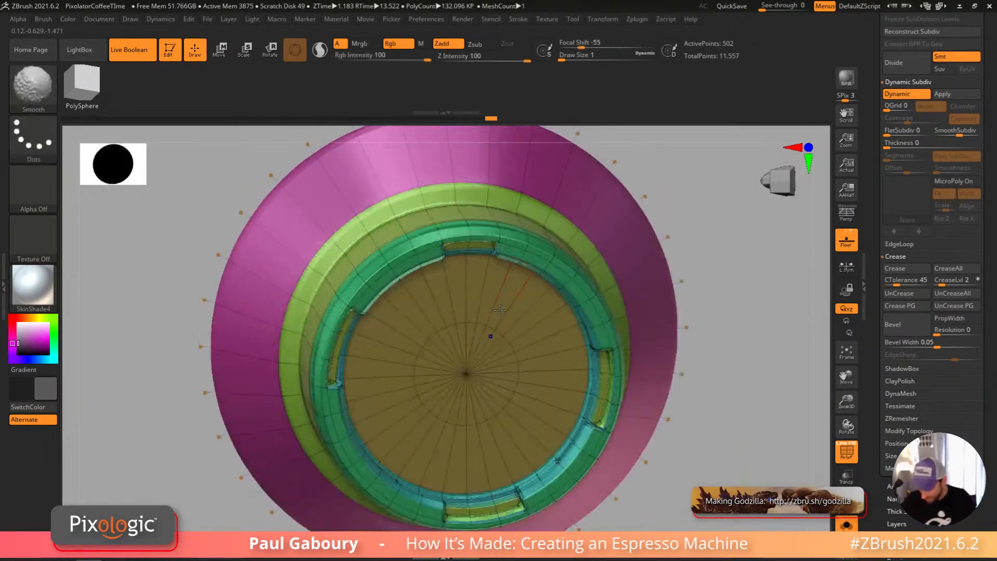
Step: Mark the thin outer rim polygons behind each of the four notches
{"action": "key", "text": "shift+f"}
{"action": "right_click_drag", "start_coordinate": [530, 289], "coordinate": [395, 167]}
{"action": "key", "text": "shift+f"}
{"action": "scroll", "coordinate": [493, 303], "scroll_direction": "up", "scroll_amount": 5}
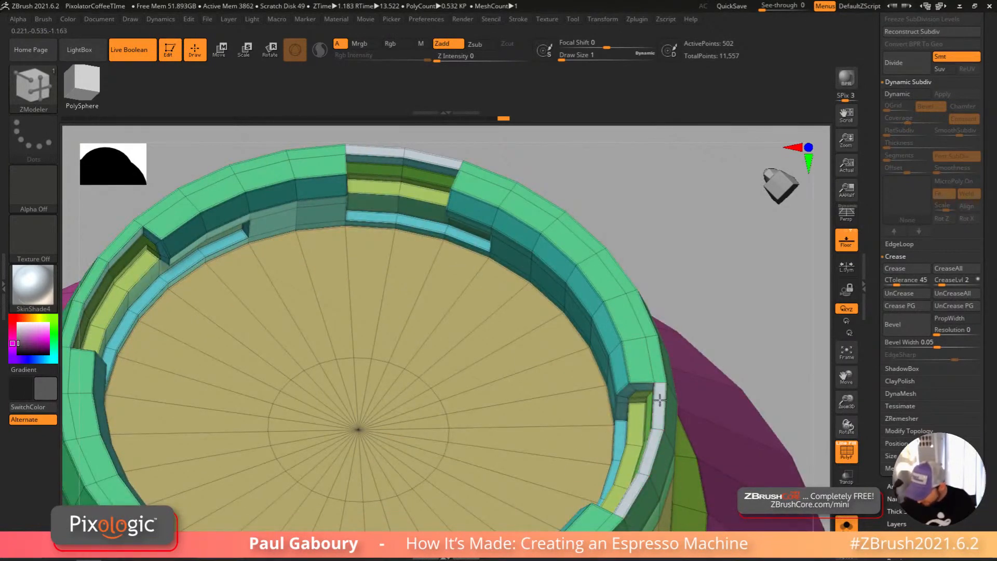
{"action": "right_click_drag", "start_coordinate": [660, 399], "coordinate": [710, 377], "text": "alt"}
{"action": "scroll", "coordinate": [356, 287], "scroll_direction": "down", "scroll_amount": 3}
{"action": "right_click_drag", "start_coordinate": [311, 325], "coordinate": [397, 478]}
{"action": "right_click_drag", "start_coordinate": [502, 471], "coordinate": [526, 456]}
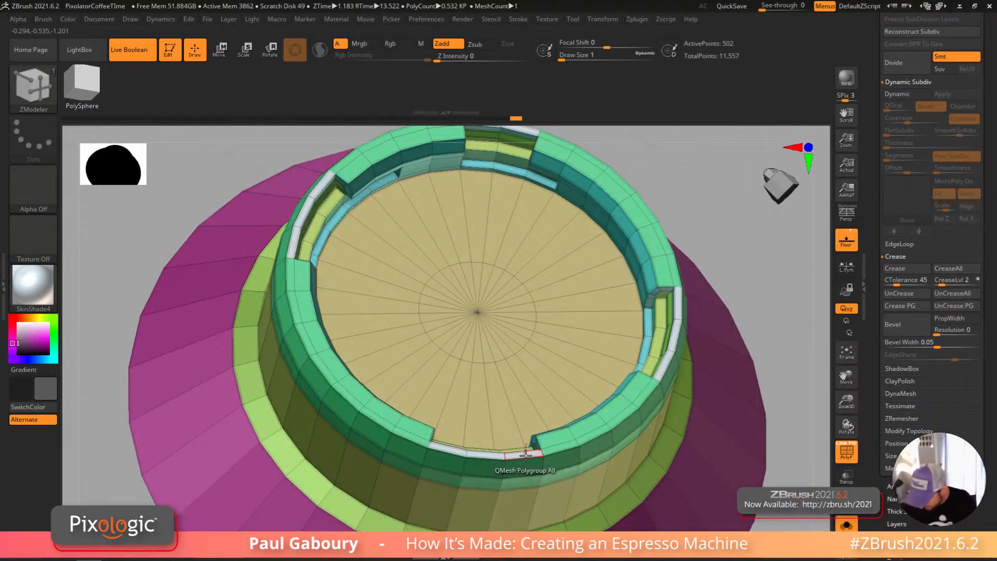
Step: Set the QMesh target to A Single Poly and push the marked rim strips down to open the notches through the rim
{"action": "key", "text": "space"}
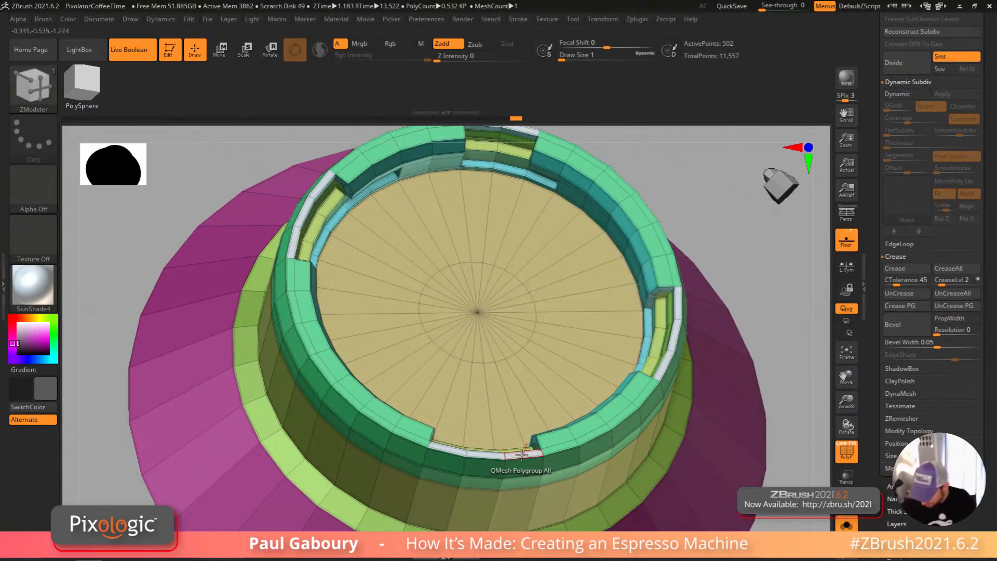
{"action": "key", "text": "space"}
{"action": "left_click", "coordinate": [409, 265]}
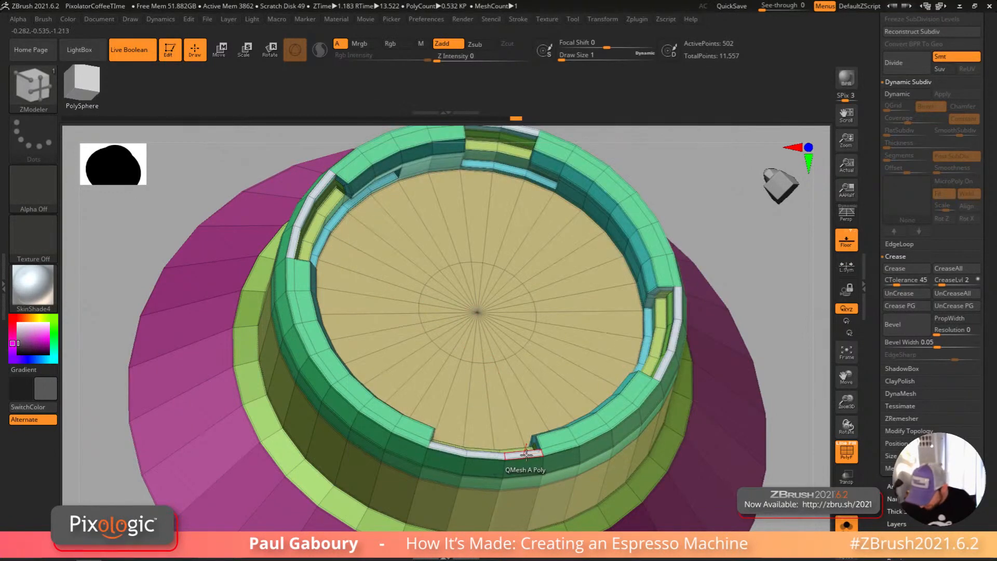
{"action": "left_click_drag", "start_coordinate": [525, 453], "coordinate": [525, 458]}
{"action": "right_click_drag", "start_coordinate": [513, 492], "coordinate": [538, 481]}
Step: Examine the opened notches with smoothing on and wireframe off, alone and as part of the full machine
{"action": "key", "text": "d"}
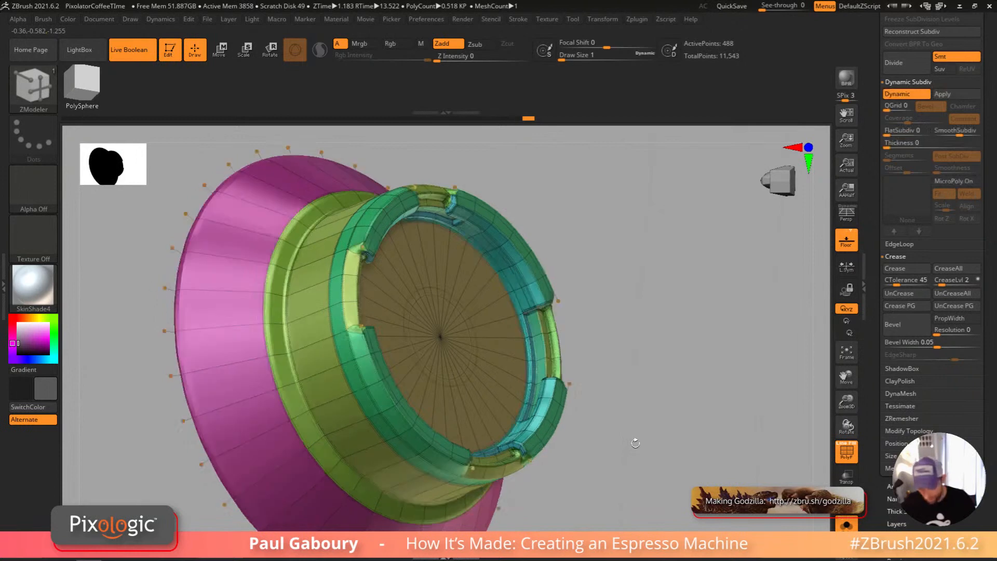
{"action": "key", "text": "shift+f"}
{"action": "right_click_drag", "start_coordinate": [663, 454], "coordinate": [575, 472]}
{"action": "left_click", "coordinate": [907, 272]}
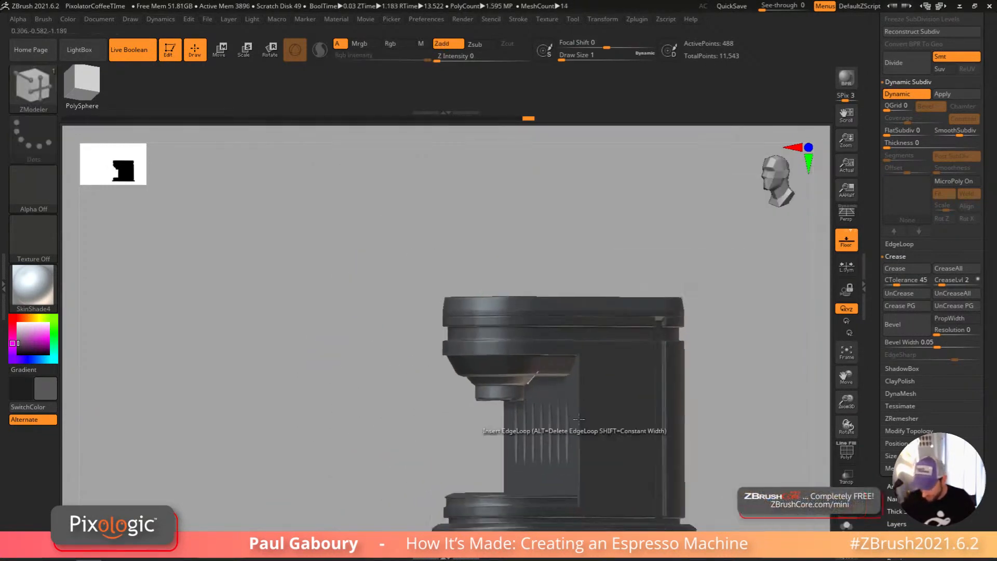
{"action": "mouse_move", "coordinate": [580, 419]}
{"action": "right_mouse_down"}
{"action": "mouse_move", "coordinate": [683, 425]}
{"action": "mouse_move", "coordinate": [455, 461]}
{"action": "mouse_move", "coordinate": [459, 383]}
{"action": "mouse_move", "coordinate": [525, 396]}
{"action": "mouse_move", "coordinate": [520, 456]}
{"action": "right_mouse_up"}
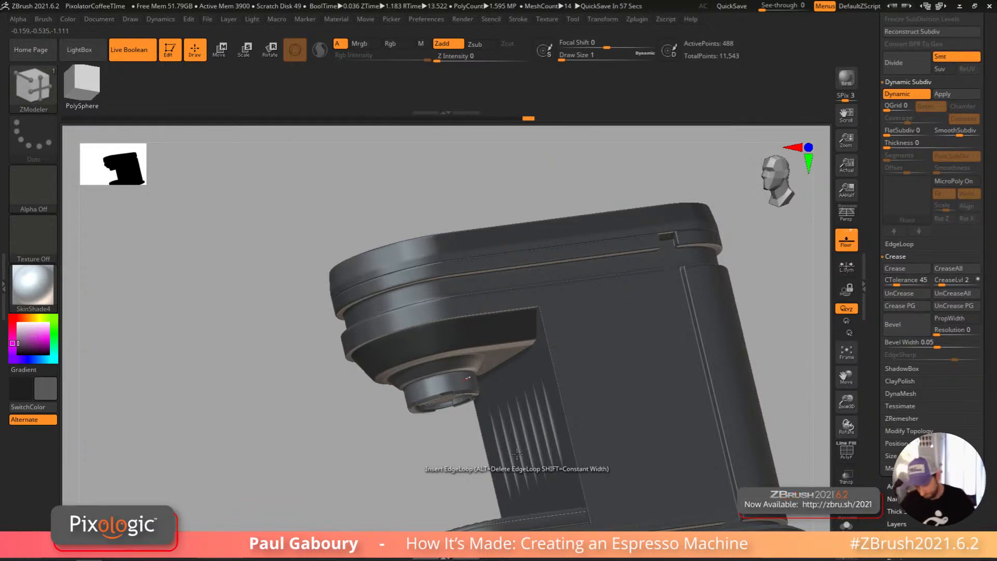
{"action": "right_click_drag", "start_coordinate": [514, 441], "coordinate": [496, 349]}
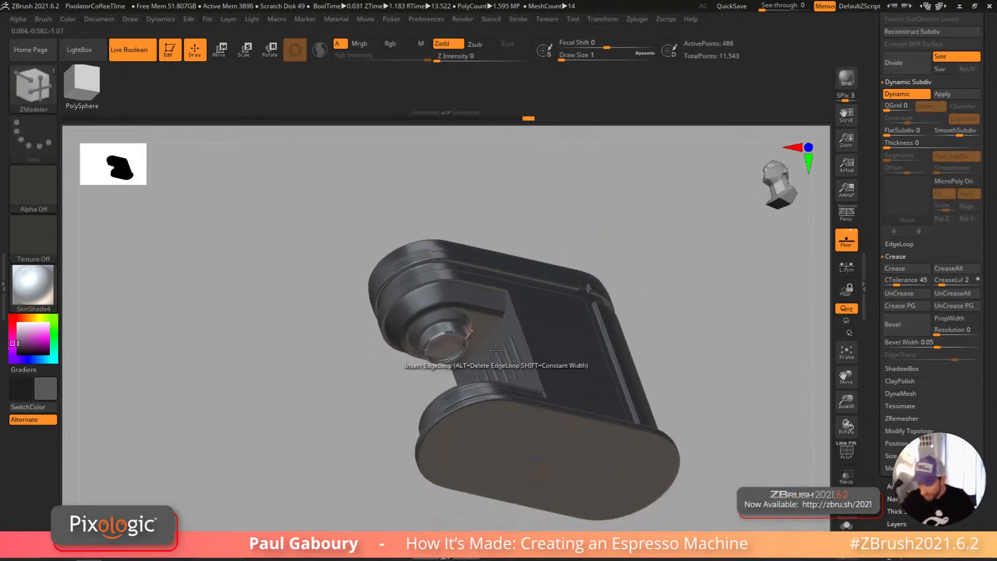
Step: Rename the Spout Top Half subtool to Spout Top Lock
{"action": "scroll", "coordinate": [991, 300], "scroll_direction": "up", "scroll_amount": 10}
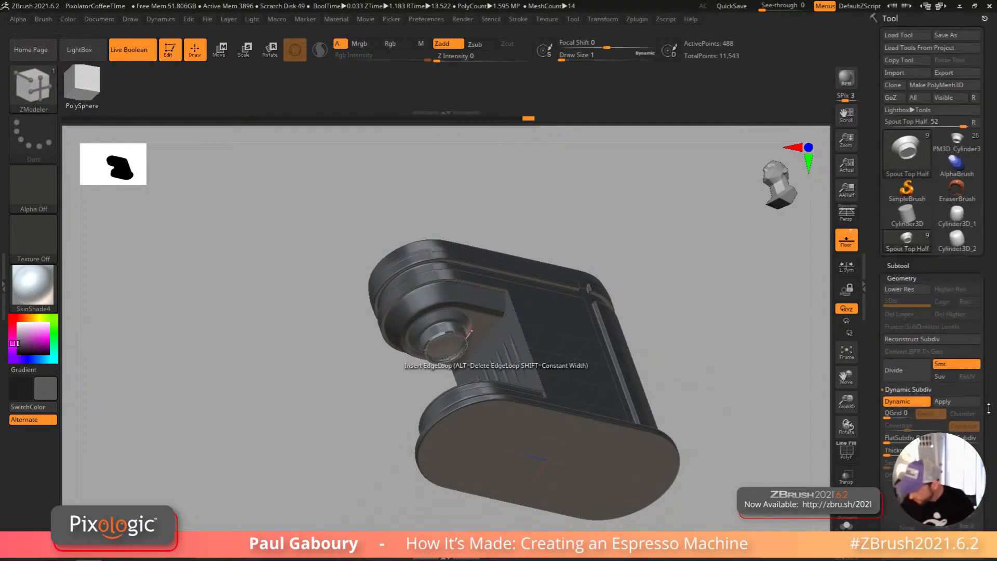
{"action": "scroll", "coordinate": [984, 382], "scroll_direction": "down", "scroll_amount": 5}
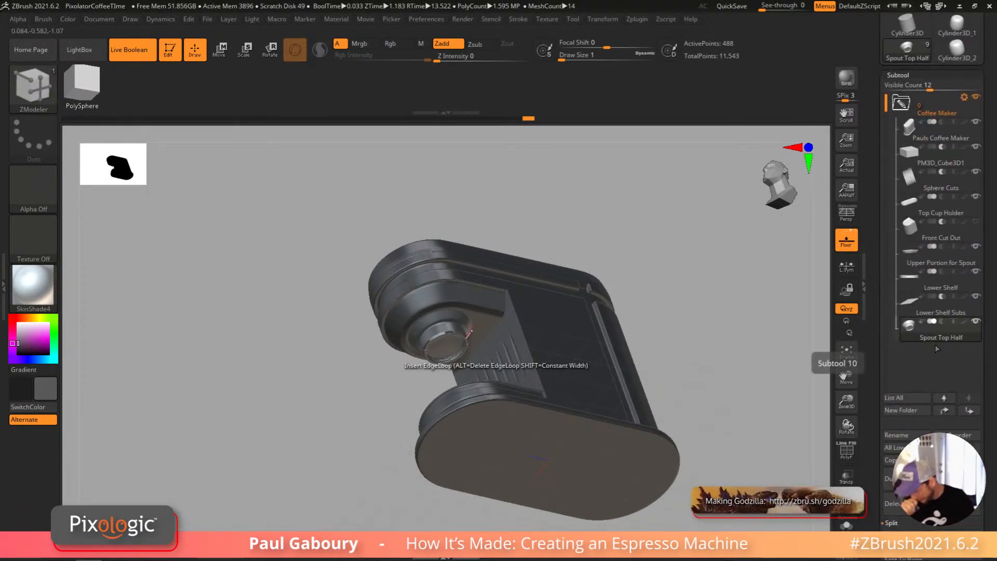
{"action": "left_click", "coordinate": [910, 437]}
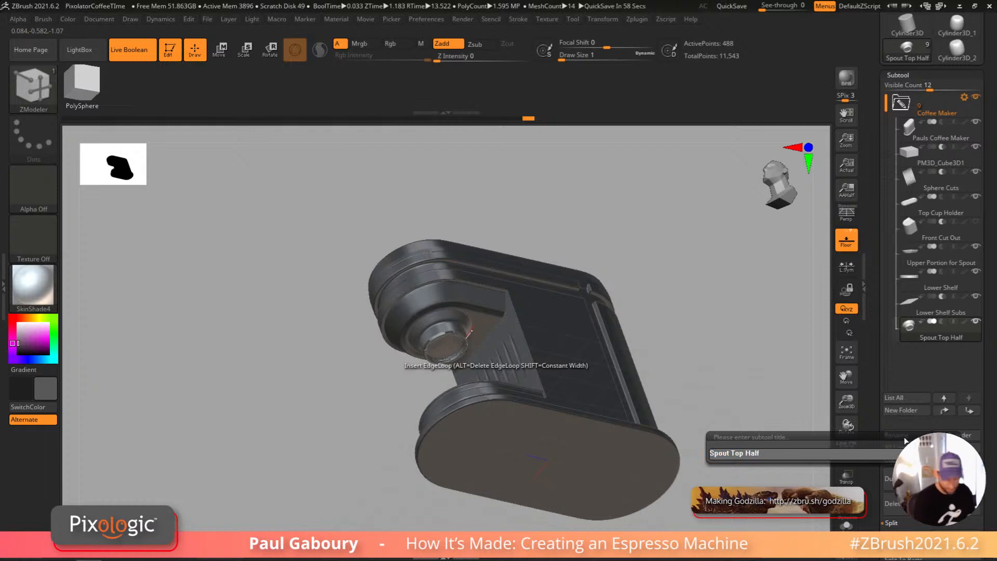
{"action": "key", "text": "BackSpace"}
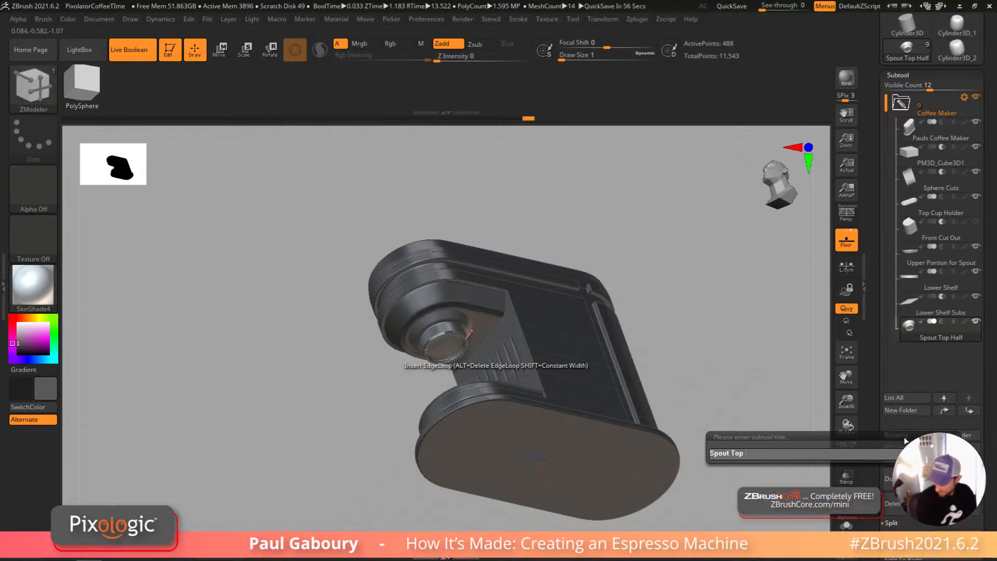
{"action": "type", "text": "Lock"}
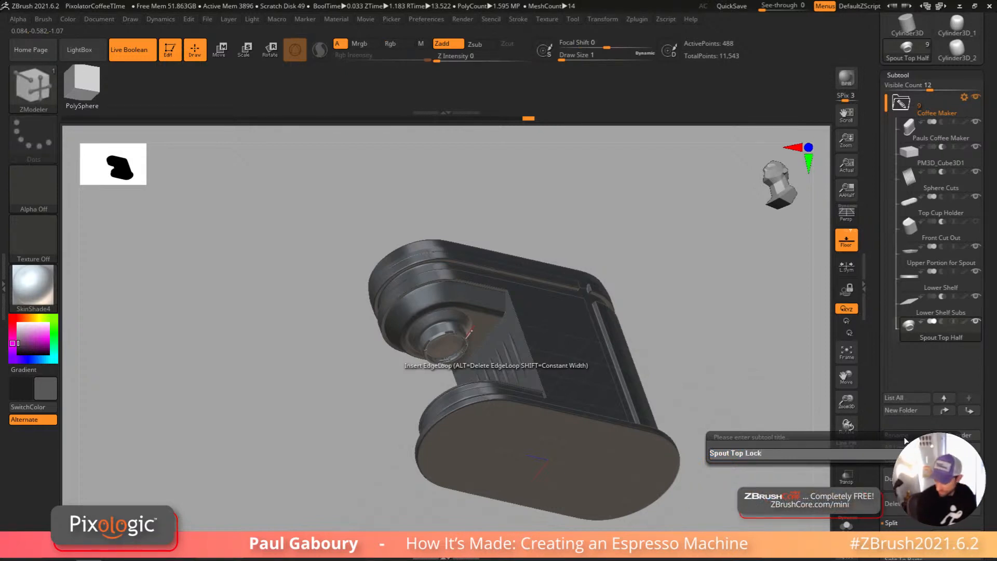
{"action": "key", "text": "Return"}
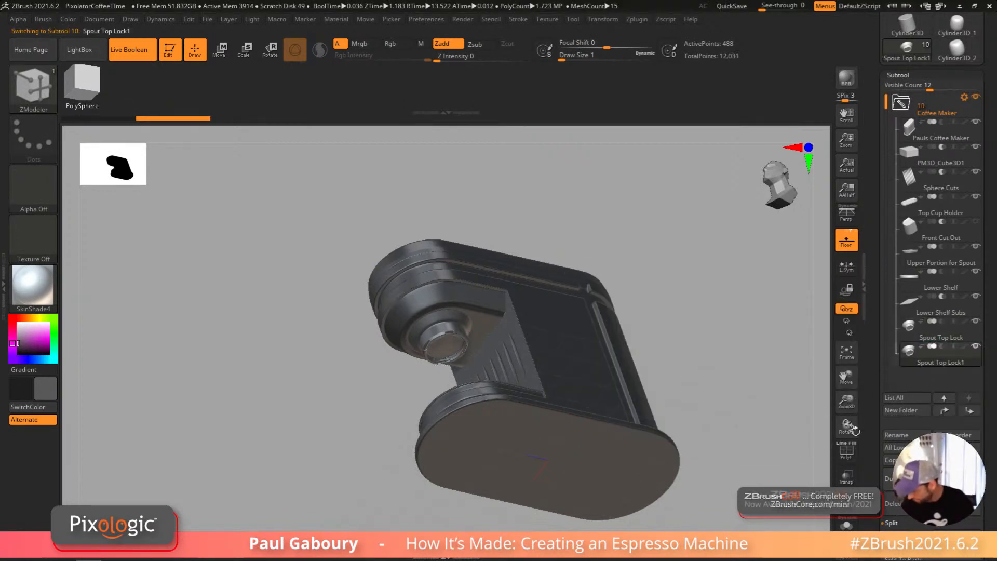
Step: Duplicate the Spout Top Lock subtool and rename the copy Coffee
{"action": "left_click", "coordinate": [909, 435]}
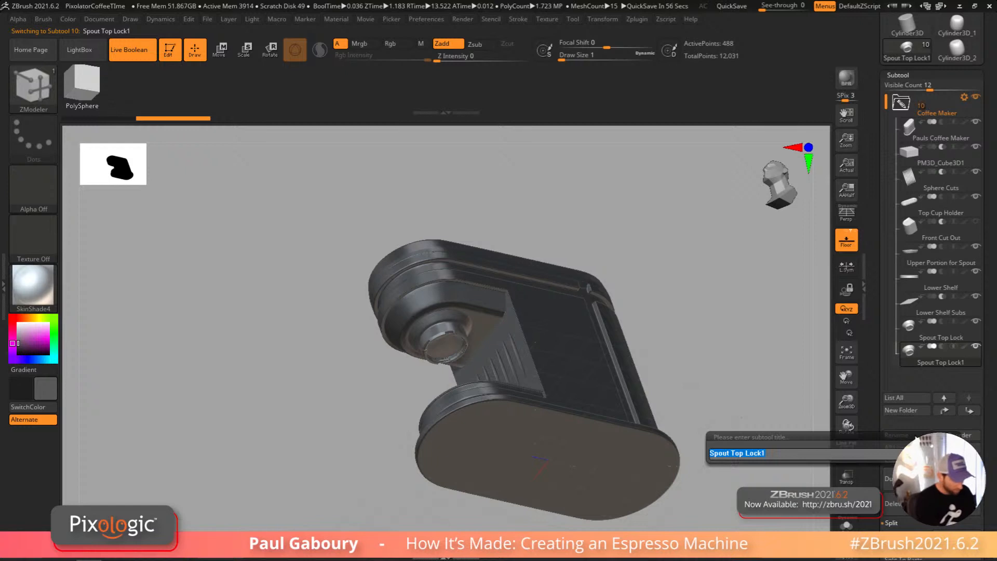
{"action": "type", "text": "C"}
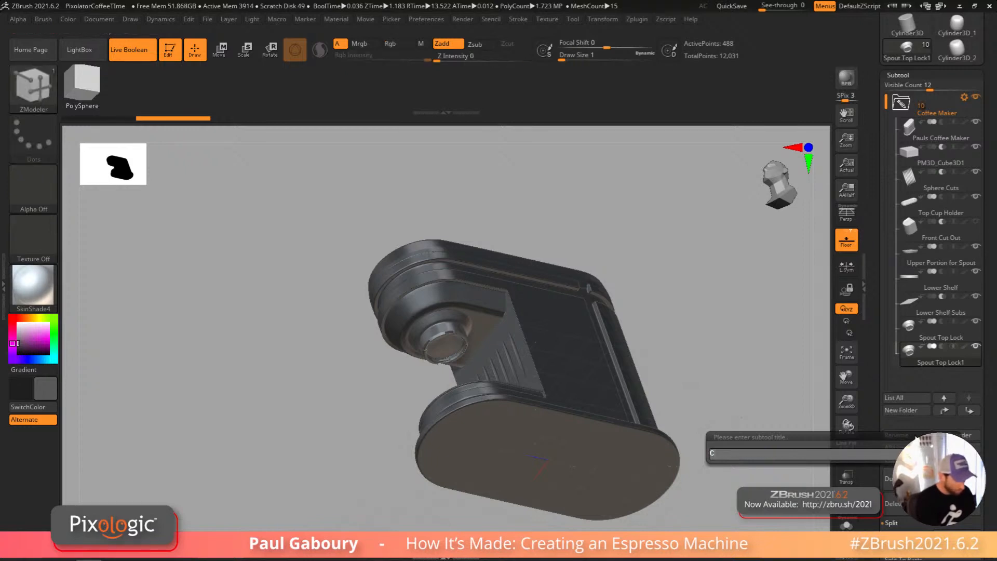
{"action": "type", "text": "off"}
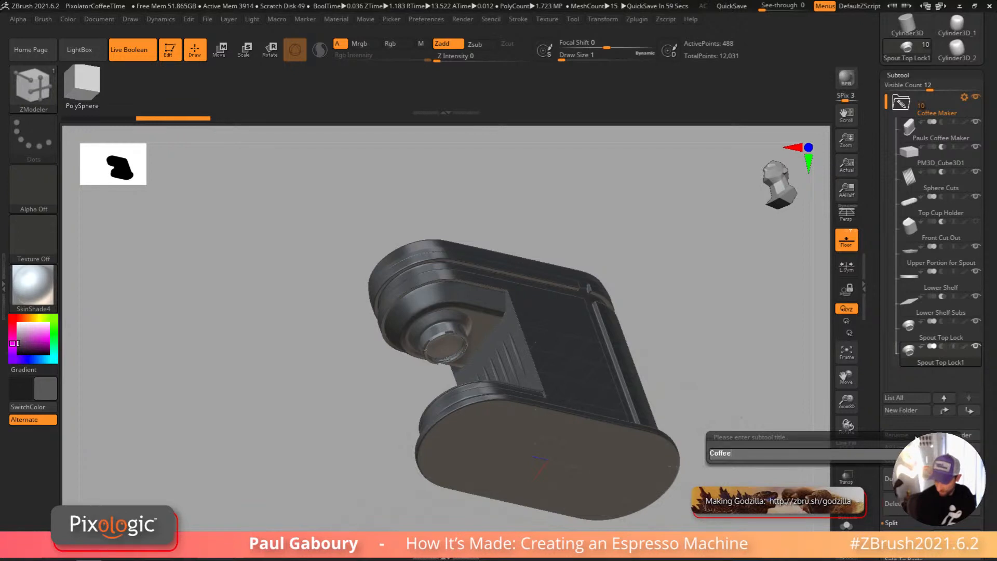
{"action": "type", "text": "ee"}
{"action": "key", "text": "Return"}
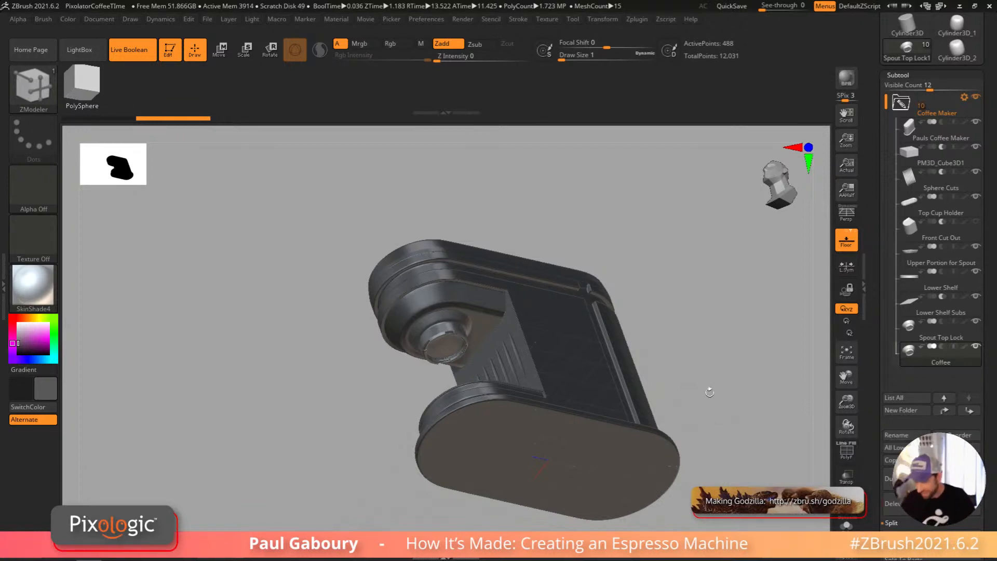
Step: Switch to the finished espresso machine tool PM3D_Cylinder3D_8 and examine how its portafilter fits under the group head
{"action": "scroll", "coordinate": [986, 270], "scroll_direction": "up", "scroll_amount": 4}
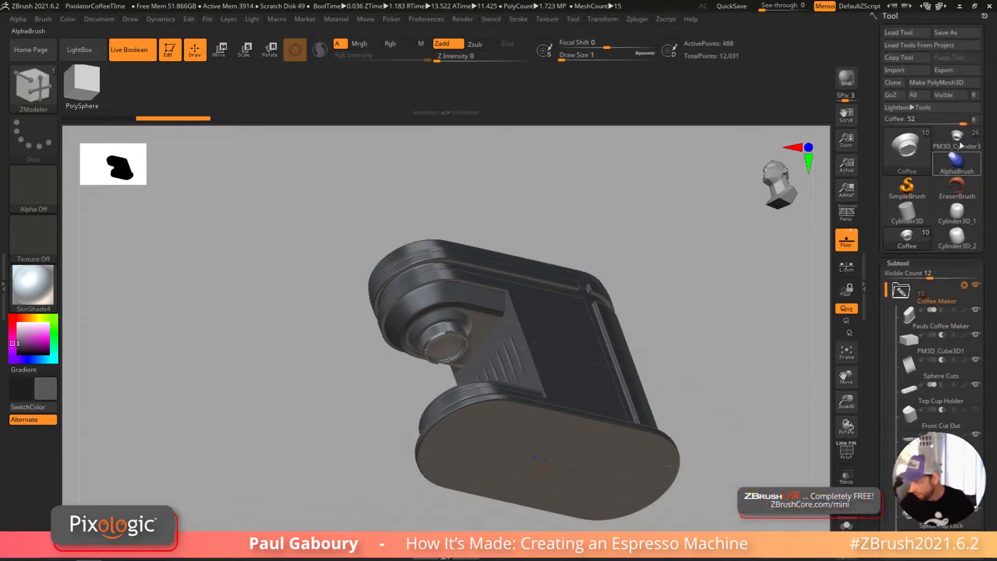
{"action": "left_click", "coordinate": [946, 146]}
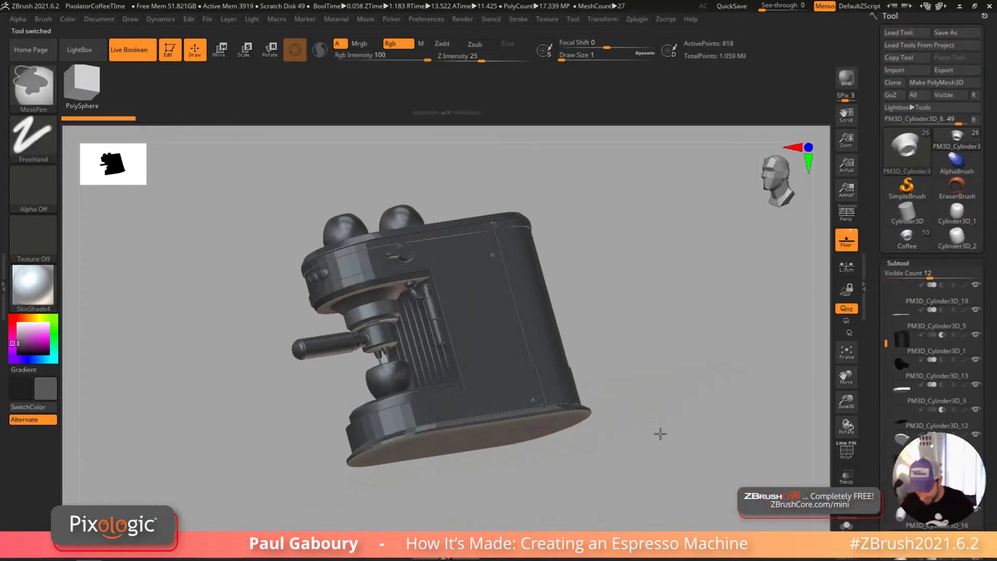
{"action": "right_click_drag", "start_coordinate": [494, 402], "coordinate": [499, 480], "text": "ctrl"}
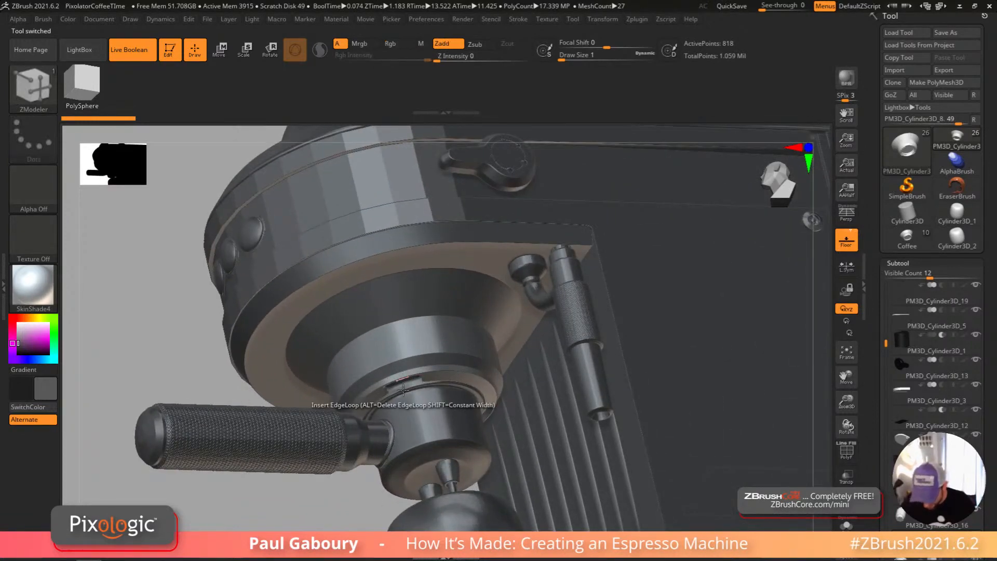
{"action": "right_click_drag", "start_coordinate": [521, 427], "coordinate": [526, 390], "text": "ctrl"}
{"action": "right_click_drag", "start_coordinate": [698, 452], "coordinate": [612, 423], "text": "alt"}
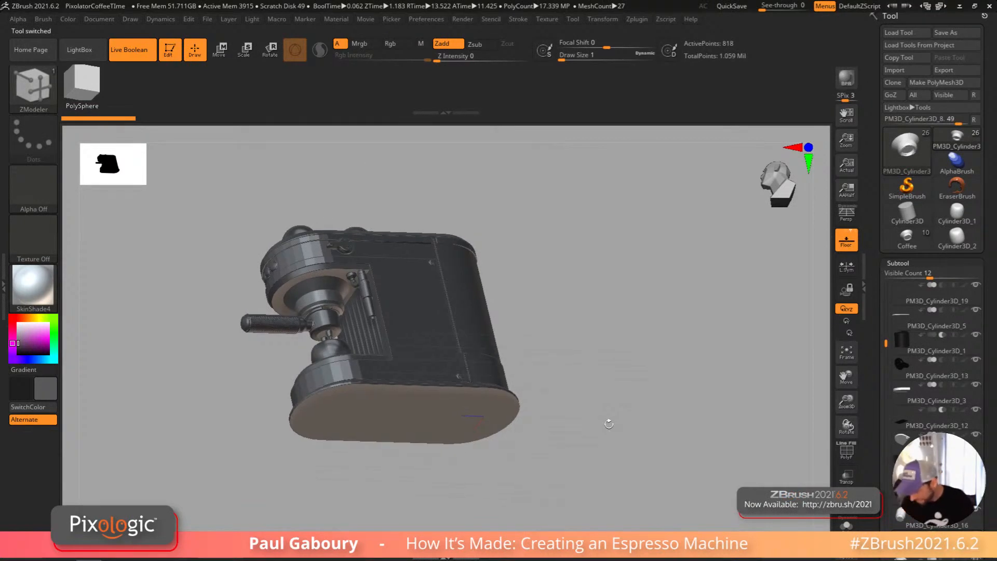
Step: Switch back to the Coffee tool and display the Coffee subtool alone, facing its notched opening
{"action": "left_click", "coordinate": [906, 239]}
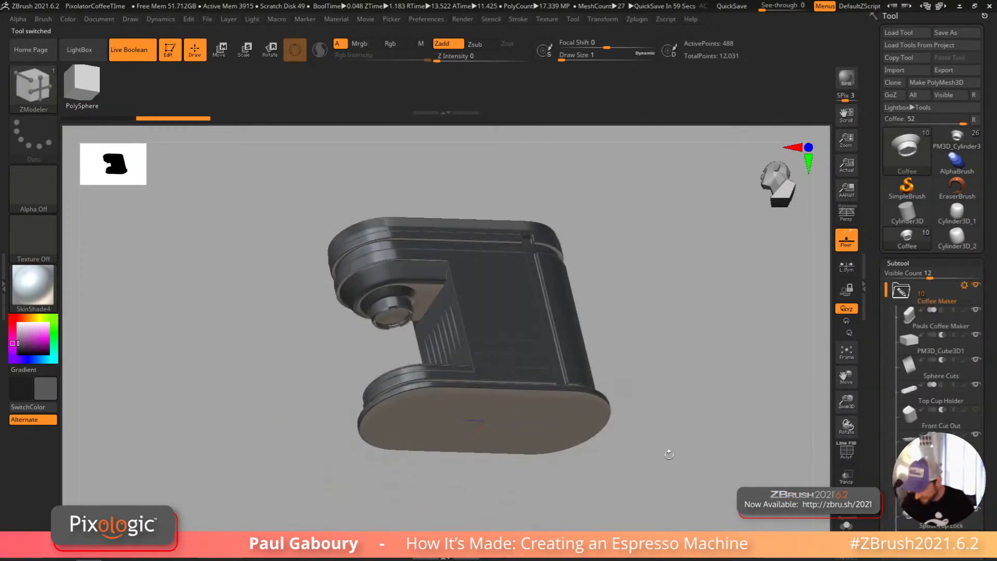
{"action": "scroll", "coordinate": [903, 422], "scroll_direction": "down", "scroll_amount": 3}
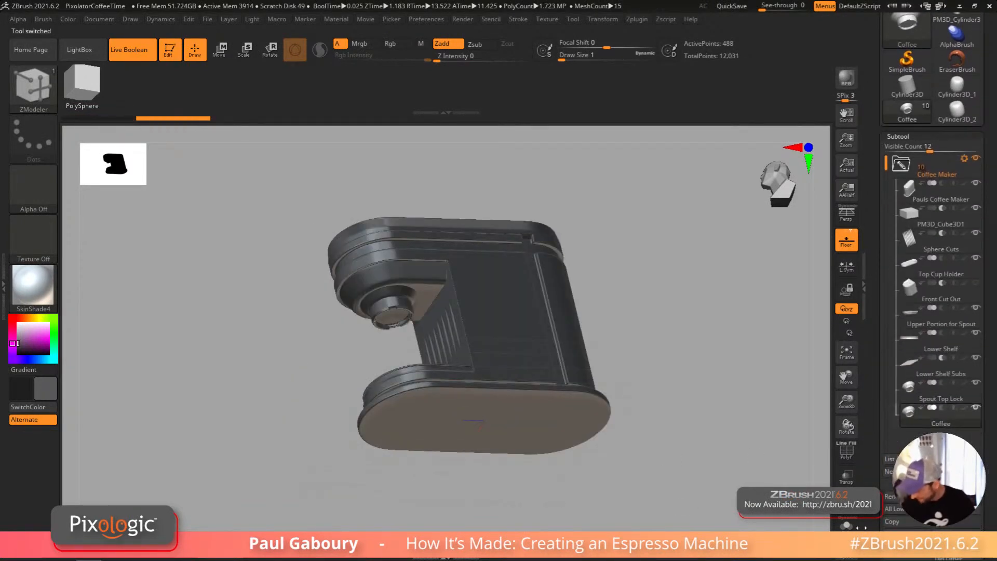
{"action": "left_click", "coordinate": [849, 526]}
{"action": "right_click_drag", "start_coordinate": [511, 387], "coordinate": [438, 343]}
{"action": "right_click_drag", "start_coordinate": [438, 343], "coordinate": [462, 405], "text": "ctrl"}
{"action": "right_click_drag", "start_coordinate": [462, 405], "coordinate": [486, 345]}
Step: Show the Coffee subtool's wireframe and hide the disc polygroup that closes off its notched opening
{"action": "key", "text": "shift+f"}
{"action": "right_click_drag", "start_coordinate": [486, 346], "coordinate": [597, 467], "text": "ctrl"}
{"action": "mouse_move", "coordinate": [507, 376]}
{"action": "right_mouse_down"}
{"action": "mouse_move", "coordinate": [584, 424]}
{"action": "mouse_move", "coordinate": [583, 396]}
{"action": "mouse_move", "coordinate": [545, 387]}
{"action": "mouse_move", "coordinate": [579, 371]}
{"action": "mouse_move", "coordinate": [580, 380]}
{"action": "mouse_move", "coordinate": [540, 357]}
{"action": "mouse_move", "coordinate": [512, 359]}
{"action": "right_mouse_up"}
{"action": "key", "text": "shift+f"}
{"action": "key", "text": "shift+f"}
{"action": "key", "text": "b"}
{"action": "key", "text": "z"}
{"action": "key", "text": "m"}
{"action": "right_click_drag", "start_coordinate": [512, 360], "coordinate": [501, 373], "text": "ctrl"}
{"action": "left_click", "coordinate": [410, 335], "text": "ctrl+shift"}
{"action": "left_click", "coordinate": [681, 407], "text": "ctrl+shift"}
{"action": "mouse_move", "coordinate": [681, 407]}
{"action": "right_mouse_down"}
{"action": "mouse_move", "coordinate": [690, 434]}
{"action": "mouse_move", "coordinate": [659, 452]}
{"action": "mouse_move", "coordinate": [673, 487]}
{"action": "mouse_move", "coordinate": [655, 478]}
{"action": "right_mouse_up"}
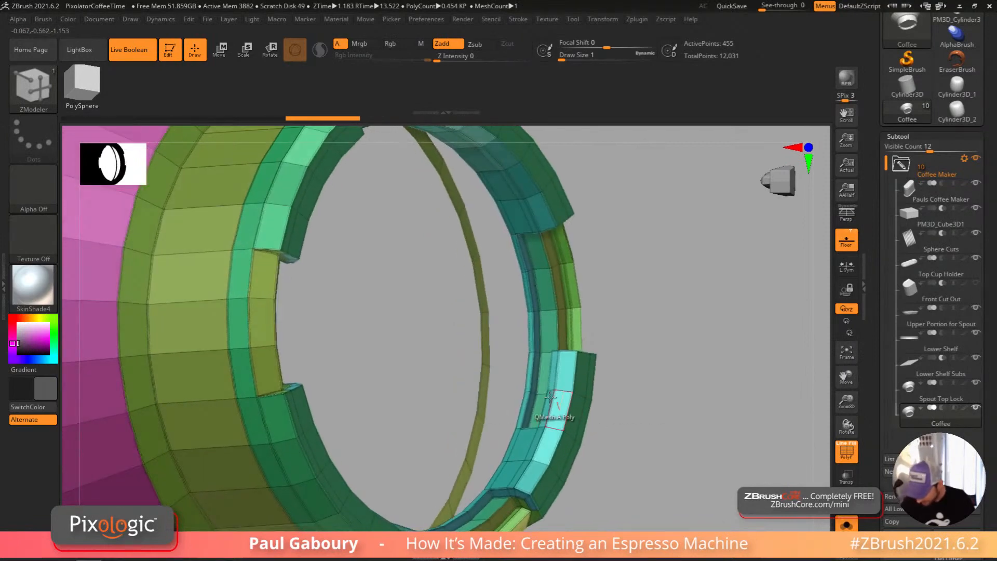
Step: Hide the polygroups lining the inner wall and notches, and invert visibility so only they and the disc show
{"action": "left_click", "coordinate": [534, 352], "text": "ctrl+shift"}
{"action": "left_click", "coordinate": [566, 350], "text": "ctrl+shift"}
{"action": "left_click", "coordinate": [552, 352], "text": "ctrl+shift"}
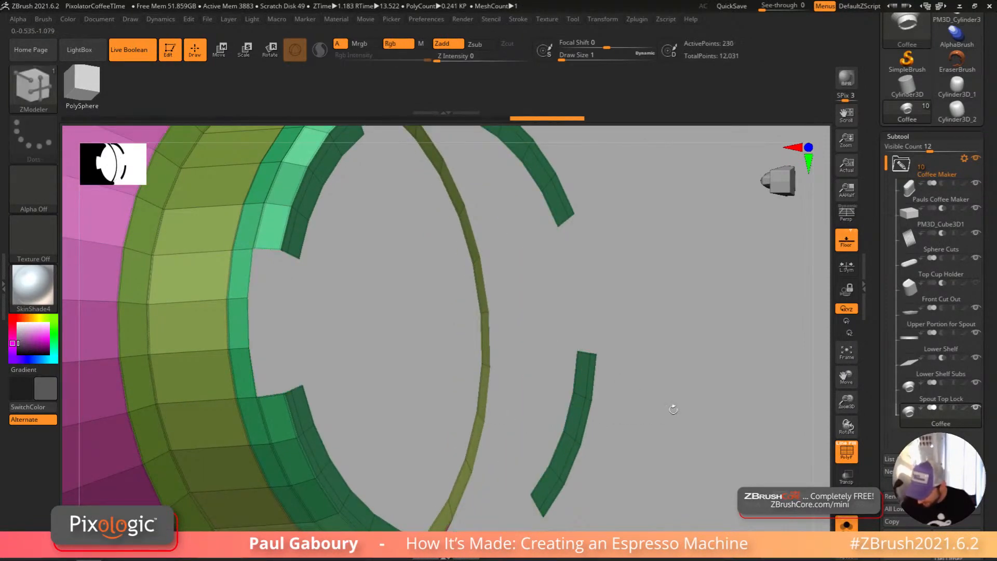
{"action": "left_click_drag", "start_coordinate": [664, 406], "coordinate": [692, 450], "text": "ctrl+shift"}
{"action": "right_click_drag", "start_coordinate": [692, 450], "coordinate": [661, 446], "text": "ctrl"}
{"action": "mouse_move", "coordinate": [627, 388]}
{"action": "left_mouse_down"}
{"action": "mouse_move", "coordinate": [630, 354]}
{"action": "mouse_move", "coordinate": [695, 435]}
{"action": "mouse_move", "coordinate": [689, 475]}
{"action": "mouse_move", "coordinate": [686, 438]}
{"action": "mouse_move", "coordinate": [650, 414]}
{"action": "mouse_move", "coordinate": [657, 450]}
{"action": "mouse_move", "coordinate": [650, 441]}
{"action": "mouse_move", "coordinate": [639, 459]}
{"action": "mouse_move", "coordinate": [652, 443]}
{"action": "mouse_move", "coordinate": [715, 432]}
{"action": "left_mouse_up"}
{"action": "key", "text": "ctrl"}
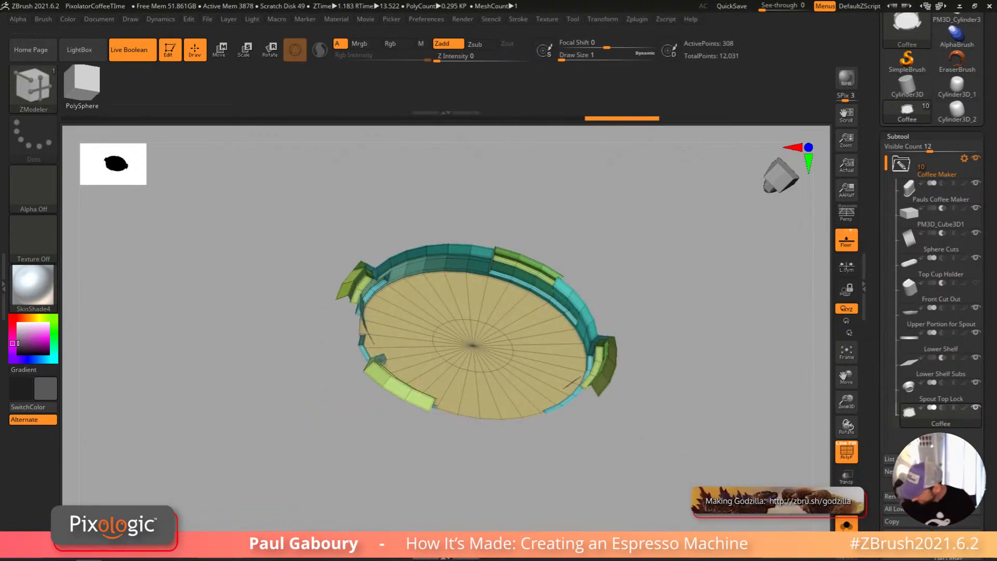
Step: Delete the hidden geometry from the Coffee subtool
{"action": "left_click_drag", "start_coordinate": [989, 475], "coordinate": [988, 460]}
{"action": "scroll", "coordinate": [911, 355], "scroll_direction": "down", "scroll_amount": 7}
{"action": "key", "text": "shift"}
{"action": "left_click", "coordinate": [911, 354]}
{"action": "scroll", "coordinate": [952, 367], "scroll_direction": "down", "scroll_amount": 7}
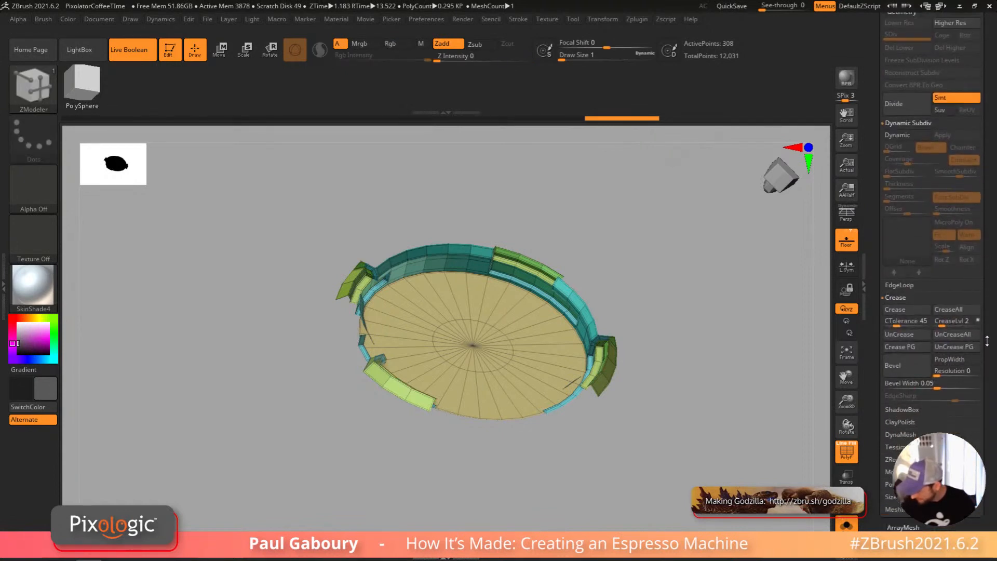
{"action": "left_click", "coordinate": [909, 380]}
{"action": "left_click_drag", "start_coordinate": [981, 453], "coordinate": [981, 299]}
{"action": "left_click", "coordinate": [908, 276]}
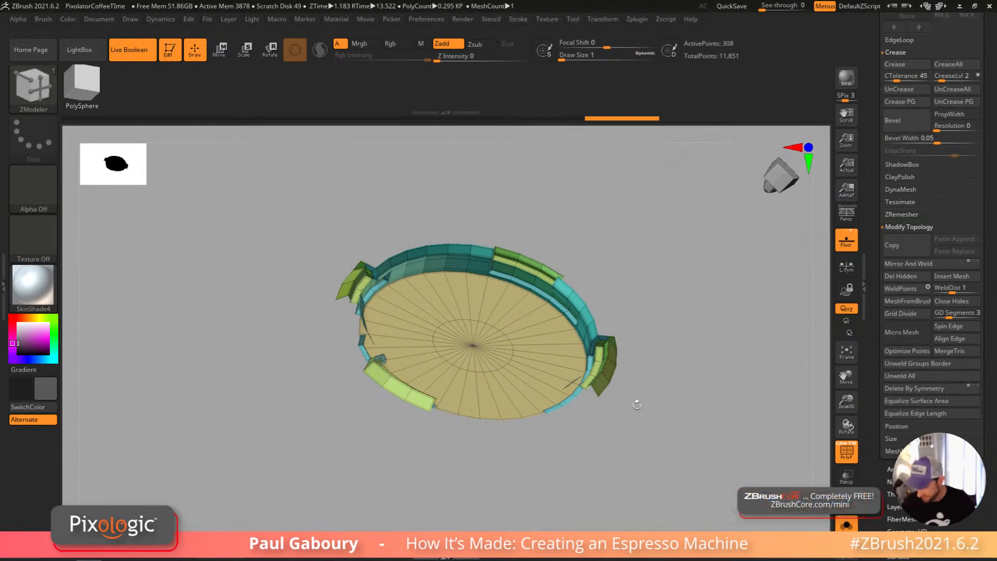
Step: Thicken the whole remaining shell using QMesh with the All Polygons target
{"action": "left_click_drag", "start_coordinate": [640, 405], "coordinate": [630, 403]}
{"action": "key", "text": "space"}
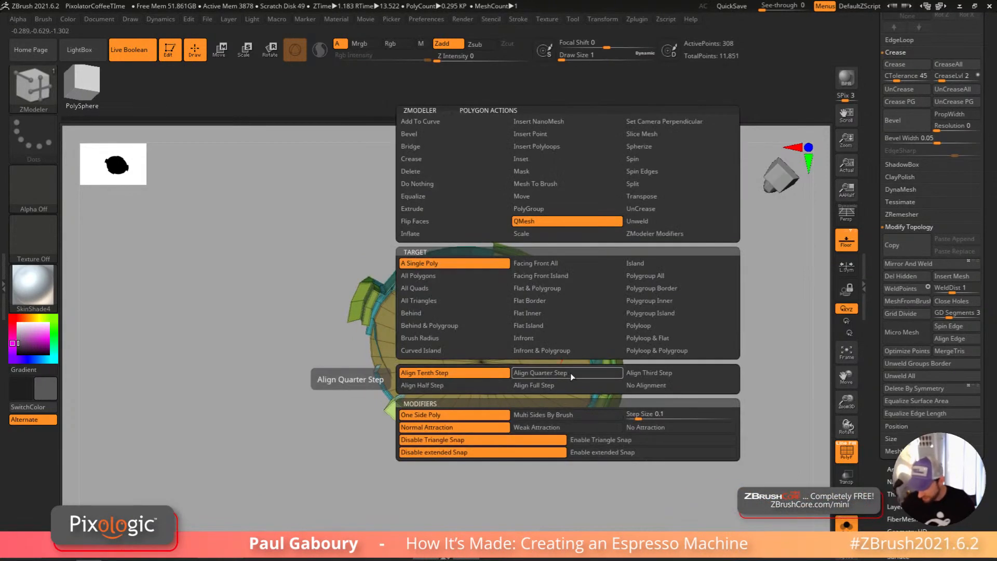
{"action": "left_click", "coordinate": [482, 277]}
{"action": "mouse_move", "coordinate": [557, 344]}
{"action": "left_mouse_down"}
{"action": "mouse_move", "coordinate": [537, 351]}
{"action": "mouse_move", "coordinate": [567, 345]}
{"action": "mouse_move", "coordinate": [549, 353]}
{"action": "left_mouse_up"}
{"action": "key", "text": "ctrl+z"}
{"action": "right_click_drag", "start_coordinate": [619, 393], "coordinate": [623, 376]}
{"action": "left_click_drag", "start_coordinate": [619, 385], "coordinate": [592, 385]}
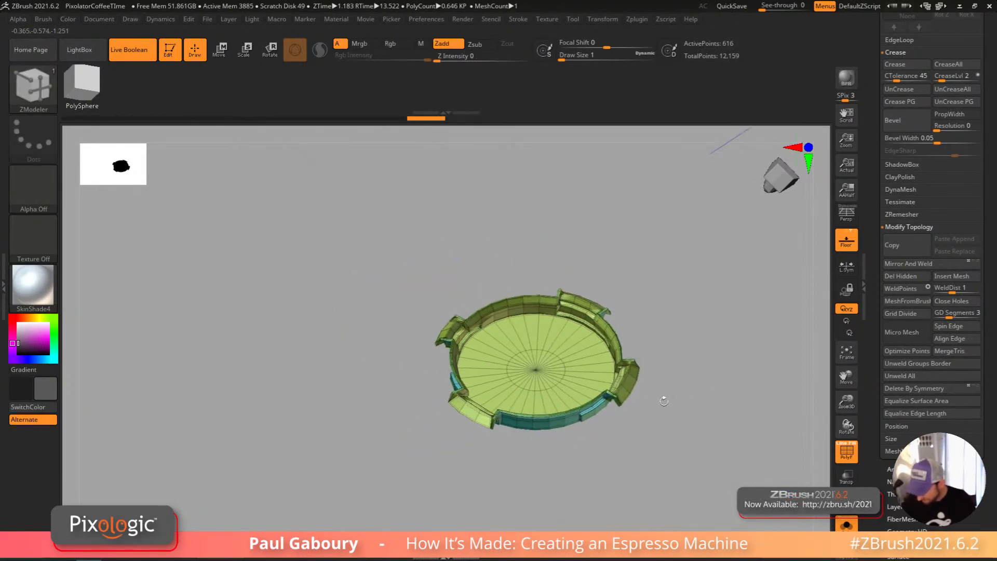
Step: Examine how the thickened Coffee part sits inside the group head's notches, with the wireframe off and the machine visible
{"action": "key", "text": "shift+f"}
{"action": "right_click_drag", "start_coordinate": [678, 400], "coordinate": [634, 340]}
{"action": "left_click", "coordinate": [846, 525]}
{"action": "mouse_move", "coordinate": [610, 401]}
{"action": "right_mouse_down"}
{"action": "mouse_move", "coordinate": [609, 372]}
{"action": "mouse_move", "coordinate": [623, 391]}
{"action": "mouse_move", "coordinate": [607, 354]}
{"action": "mouse_move", "coordinate": [524, 217]}
{"action": "right_mouse_up"}
{"action": "key", "text": "w"}
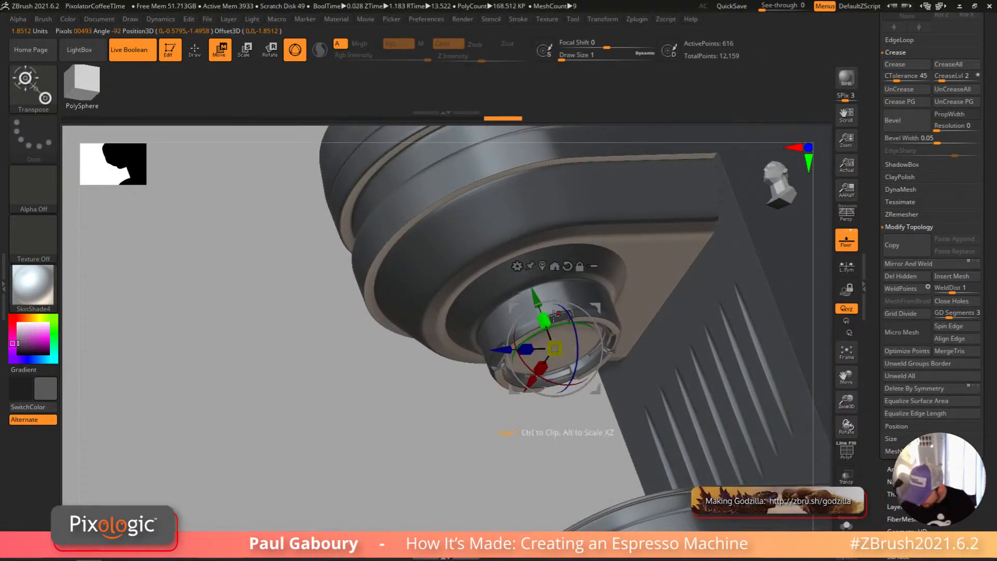
{"action": "mouse_move", "coordinate": [592, 376]}
{"action": "right_mouse_down"}
{"action": "mouse_move", "coordinate": [579, 430]}
{"action": "mouse_move", "coordinate": [554, 425]}
{"action": "mouse_move", "coordinate": [597, 346]}
{"action": "mouse_move", "coordinate": [636, 333]}
{"action": "mouse_move", "coordinate": [607, 275]}
{"action": "mouse_move", "coordinate": [623, 305]}
{"action": "mouse_move", "coordinate": [614, 360]}
{"action": "mouse_move", "coordinate": [641, 343]}
{"action": "right_mouse_up"}
{"action": "key", "text": "q"}
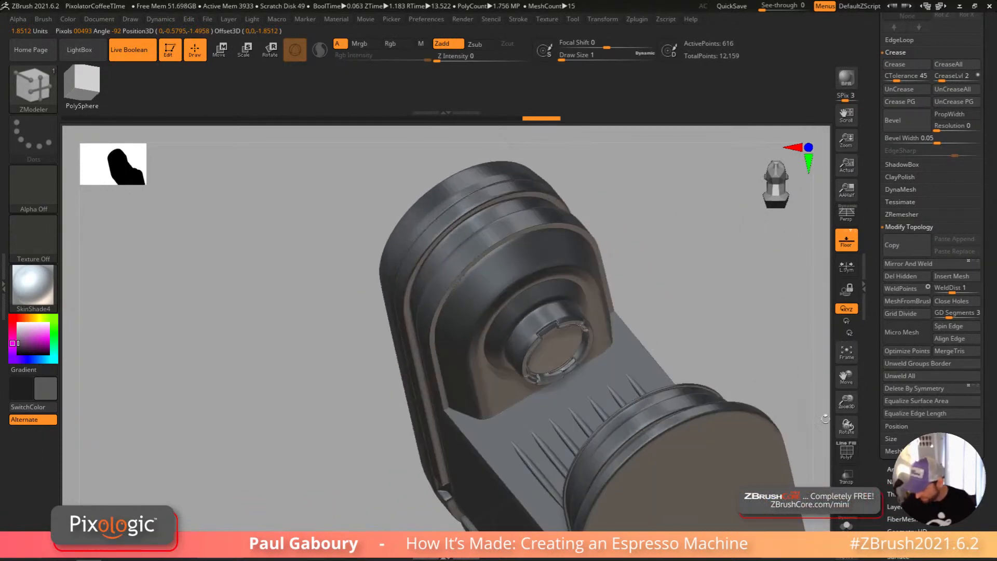
Step: Isolate the Coffee part with its wireframe shown and insert a circular edge loop near the flat disc's rim
{"action": "left_click", "coordinate": [847, 525]}
{"action": "key", "text": "shift+f"}
{"action": "right_click_drag", "start_coordinate": [593, 397], "coordinate": [578, 349]}
{"action": "left_click_drag", "start_coordinate": [580, 348], "coordinate": [600, 354]}
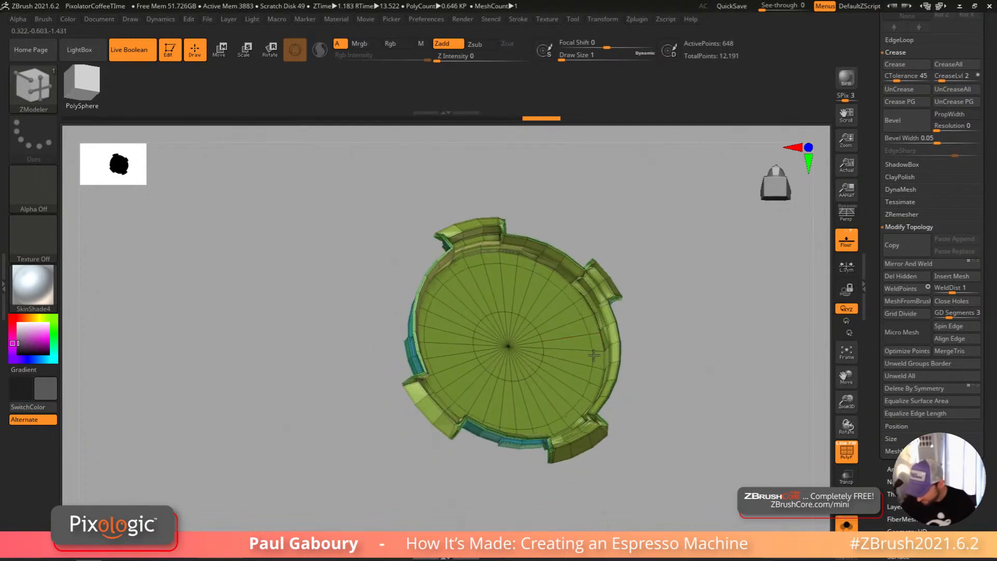
{"action": "left_click", "coordinate": [598, 359], "text": "ctrl+shift"}
{"action": "key", "text": "ctrl+shift+s"}
{"action": "key", "text": "ctrl+shift+s"}
{"action": "key", "text": "ctrl+shift+s"}
{"action": "key", "text": "ctrl+shift+s"}
{"action": "key", "text": "ctrl+shift+s"}
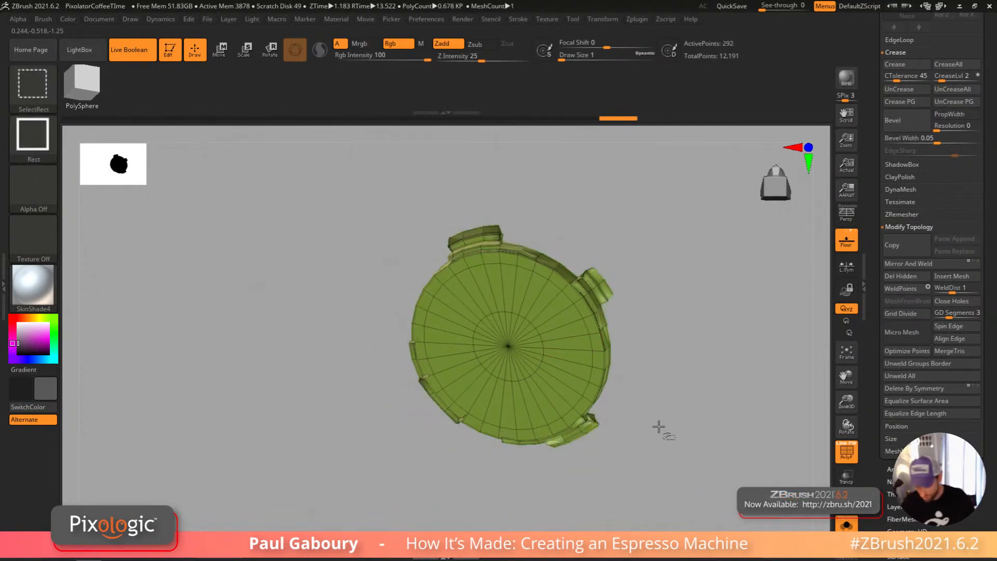
{"action": "left_click", "coordinate": [659, 426], "text": "ctrl+shift"}
Step: Polygroup the flat disc using the ZModeler PolyGroup action with the Flat Island target
{"action": "key", "text": "b"}
{"action": "key", "text": "z"}
{"action": "key", "text": "m"}
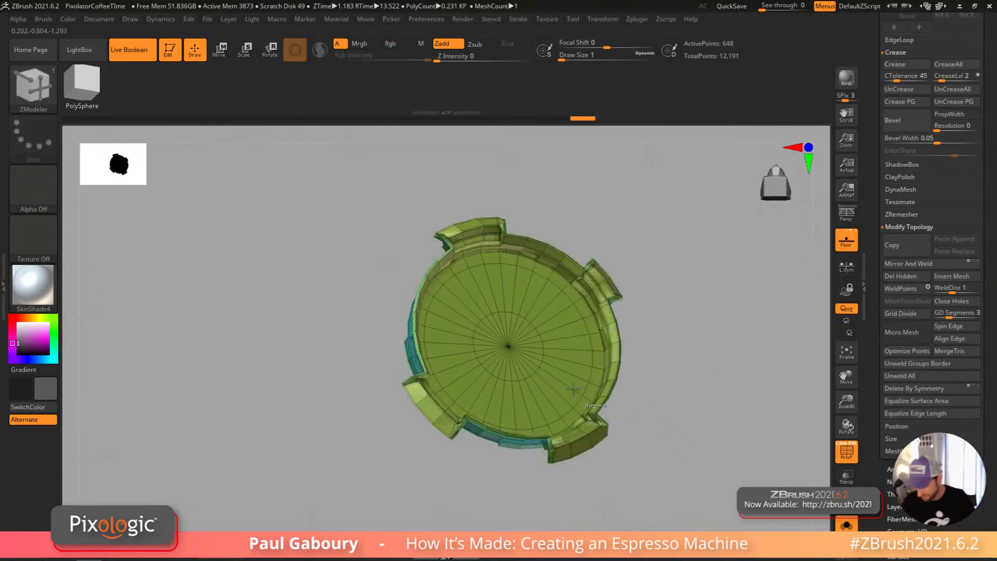
{"action": "key", "text": "space"}
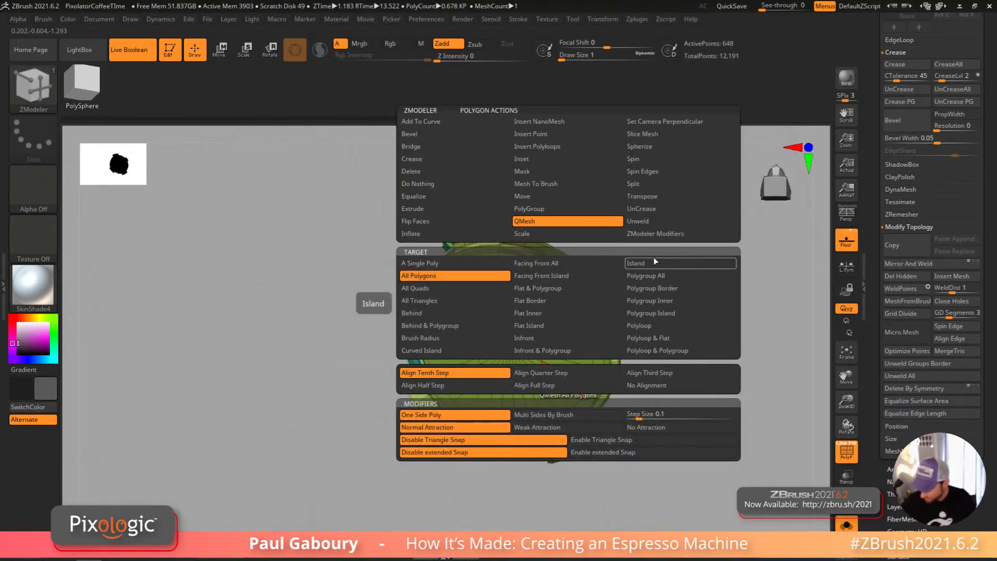
{"action": "left_click", "coordinate": [600, 209]}
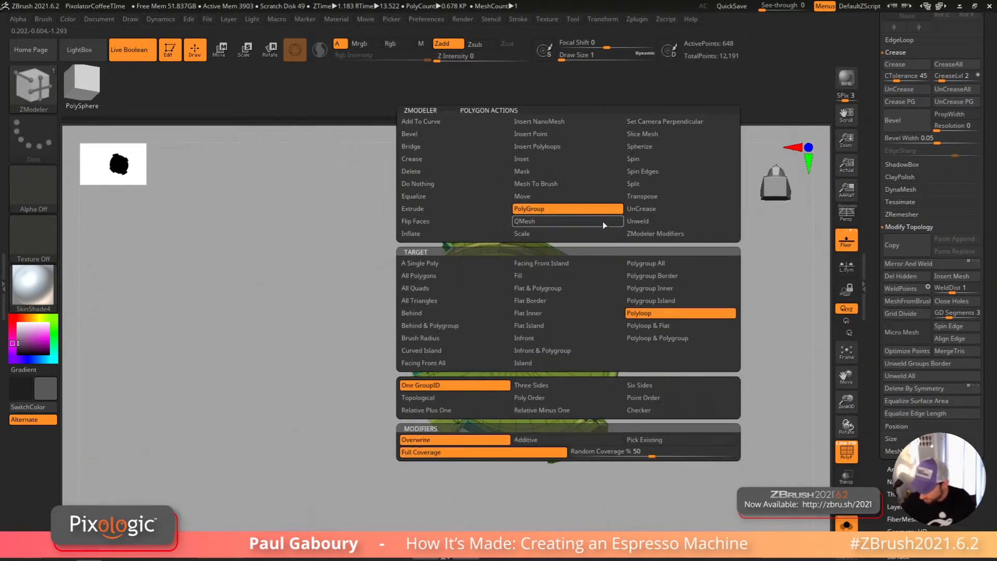
{"action": "left_click", "coordinate": [561, 326]}
{"action": "left_click", "coordinate": [575, 356]}
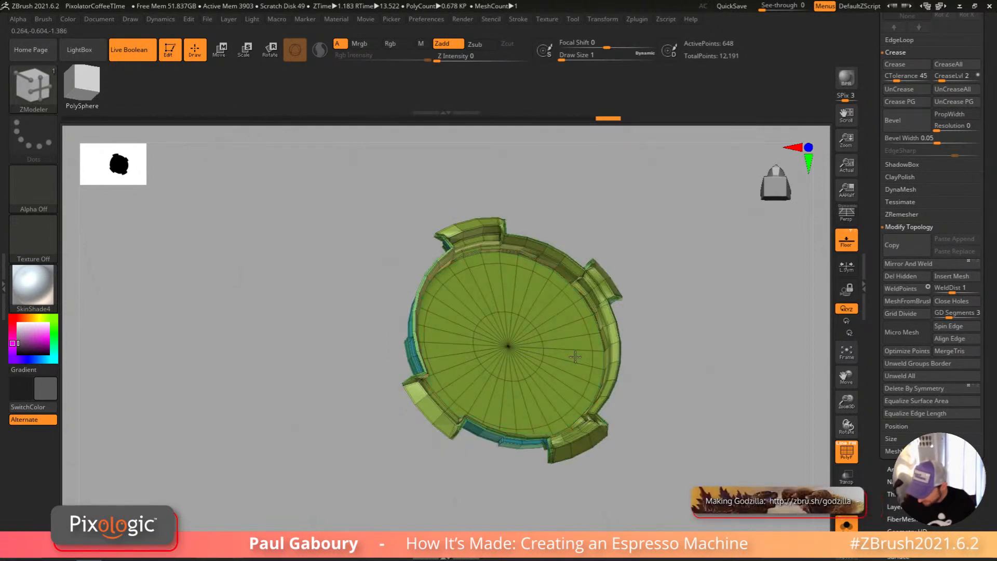
Step: Isolate the flat disc, shrink the visible area to its inner circle and assign that a new polygroup
{"action": "left_click", "coordinate": [575, 357], "text": "ctrl+shift"}
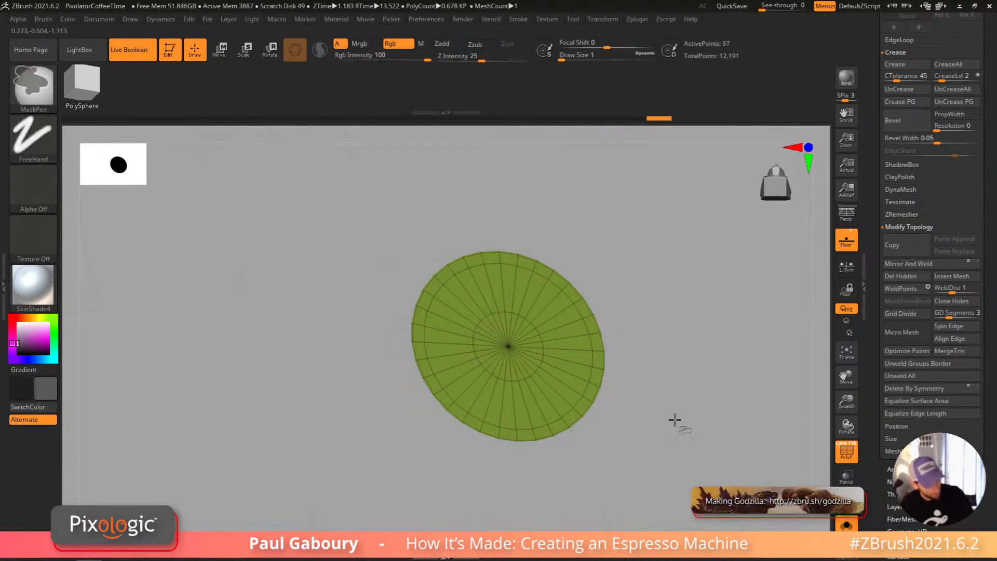
{"action": "left_click", "coordinate": [675, 420], "text": "ctrl+shift"}
{"action": "key", "text": "ctrl+w"}
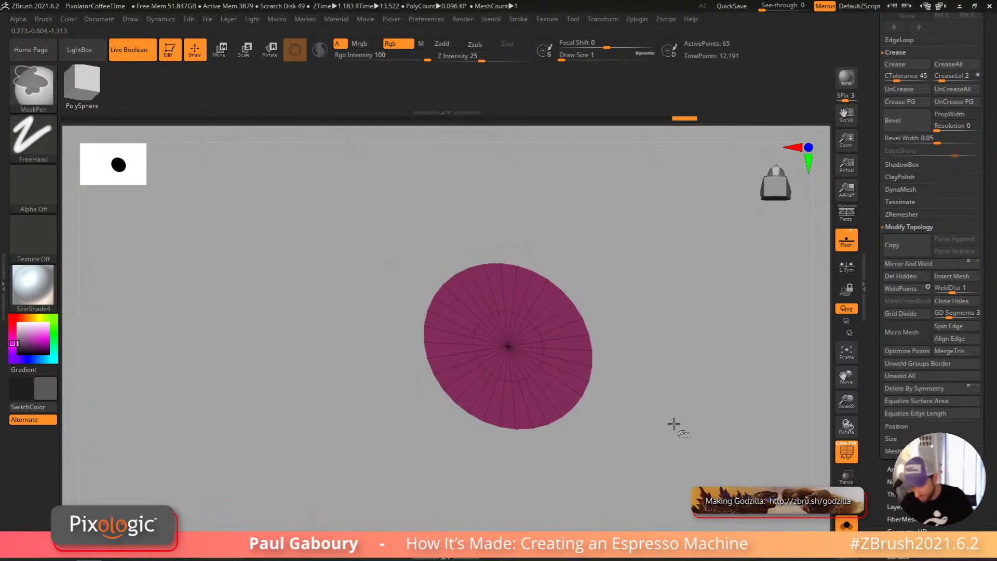
{"action": "left_click", "coordinate": [672, 424], "text": "ctrl+shift"}
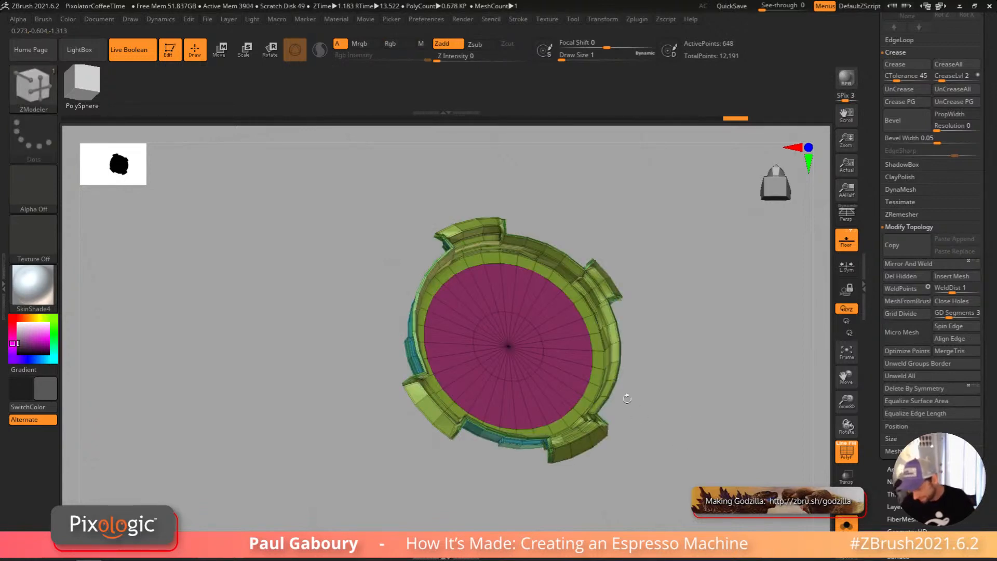
Step: Slide the complete edge loop around the inner circle's polygroup slightly outward
{"action": "key", "text": "space"}
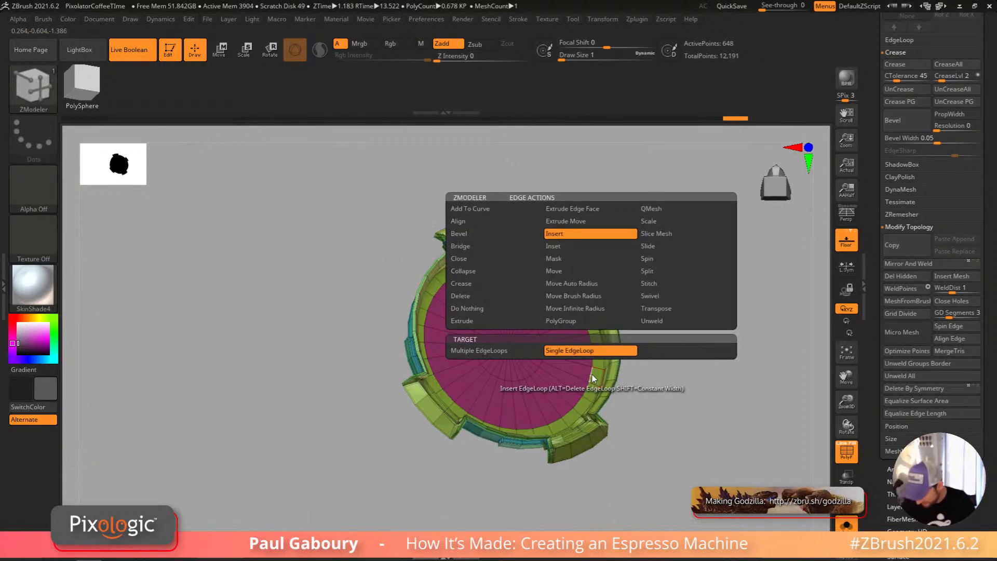
{"action": "left_click", "coordinate": [682, 244]}
{"action": "left_click_drag", "start_coordinate": [593, 359], "coordinate": [602, 360]}
Step: Extrude the inner circle's polygroup downward with QMesh to form a deep cup below the locking rim
{"action": "key", "text": "space"}
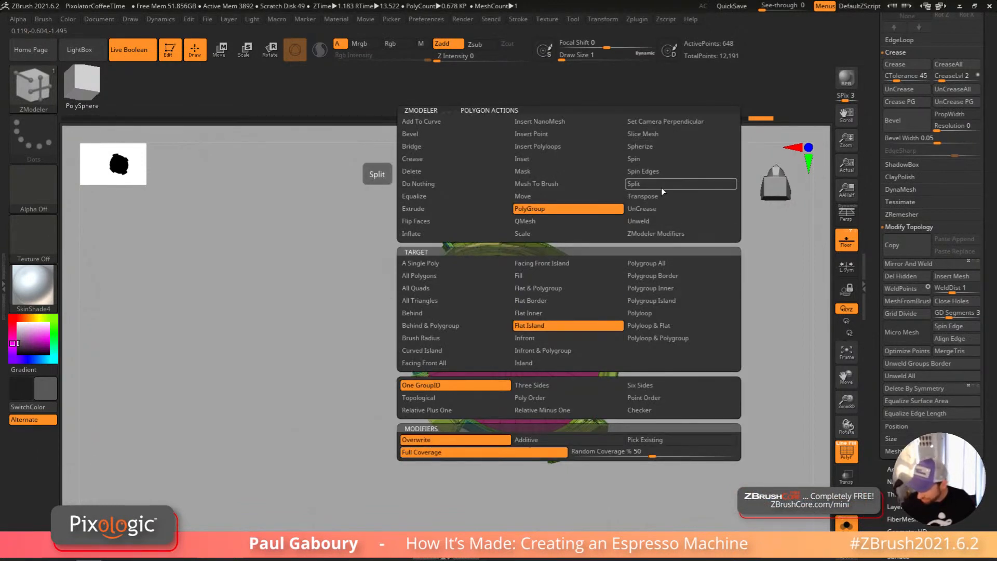
{"action": "left_click", "coordinate": [581, 223]}
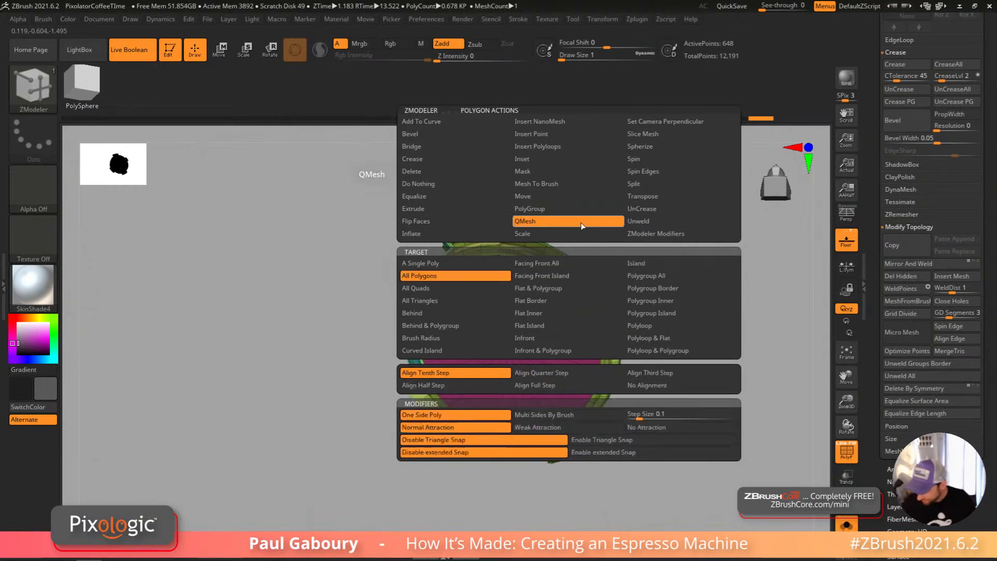
{"action": "left_click", "coordinate": [669, 285]}
{"action": "right_click_drag", "start_coordinate": [610, 362], "coordinate": [517, 343]}
{"action": "left_click_drag", "start_coordinate": [522, 333], "coordinate": [714, 315]}
{"action": "key", "text": "alt"}
{"action": "key", "text": "alt"}
{"action": "key", "text": "alt"}
Step: Turn on smoothing and examine the cup alone and under the group head, with and without wireframe
{"action": "right_click_drag", "start_coordinate": [734, 383], "coordinate": [712, 353], "text": "ctrl"}
{"action": "right_click_drag", "start_coordinate": [712, 353], "coordinate": [618, 442]}
{"action": "key", "text": "d"}
{"action": "key", "text": "shift+f"}
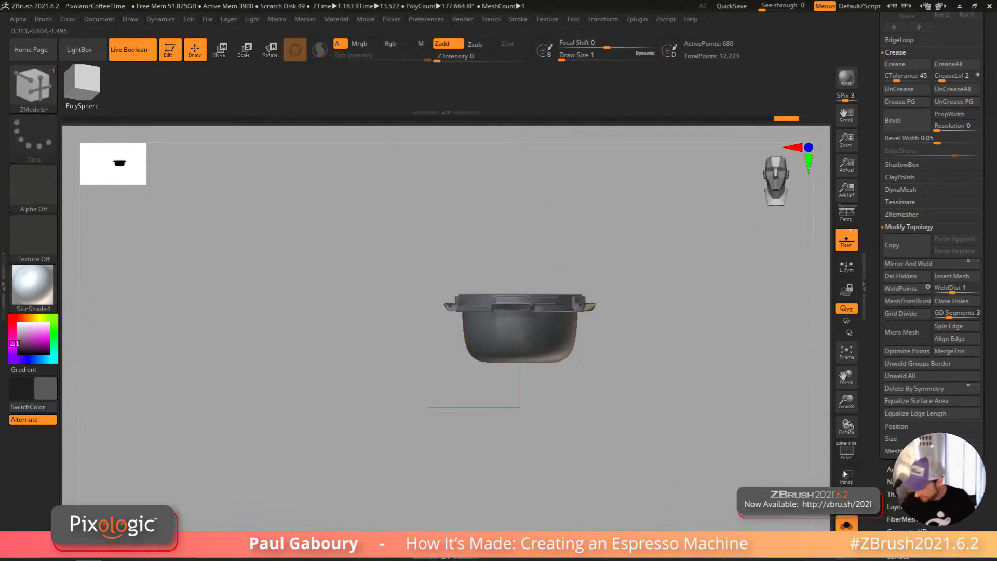
{"action": "left_click", "coordinate": [836, 522]}
{"action": "right_click_drag", "start_coordinate": [649, 410], "coordinate": [592, 436]}
{"action": "key", "text": "shift+f"}
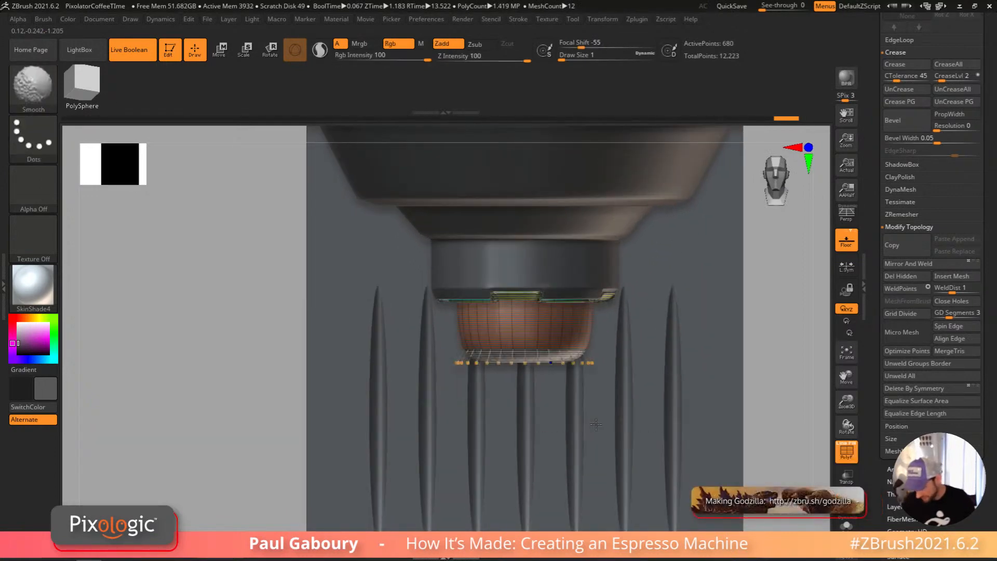
{"action": "key", "text": "space"}
{"action": "left_click", "coordinate": [593, 378]}
{"action": "right_click_drag", "start_coordinate": [594, 378], "coordinate": [556, 359]}
{"action": "key", "text": "shift+f"}
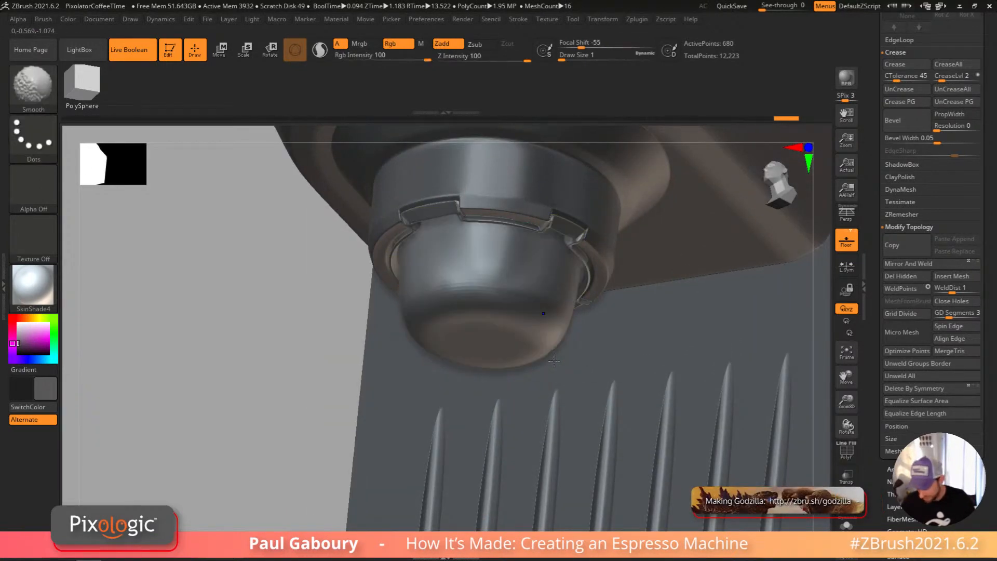
Step: Bevel the complete edge loop around the cup's base with a single row and linear edge
{"action": "key", "text": "space"}
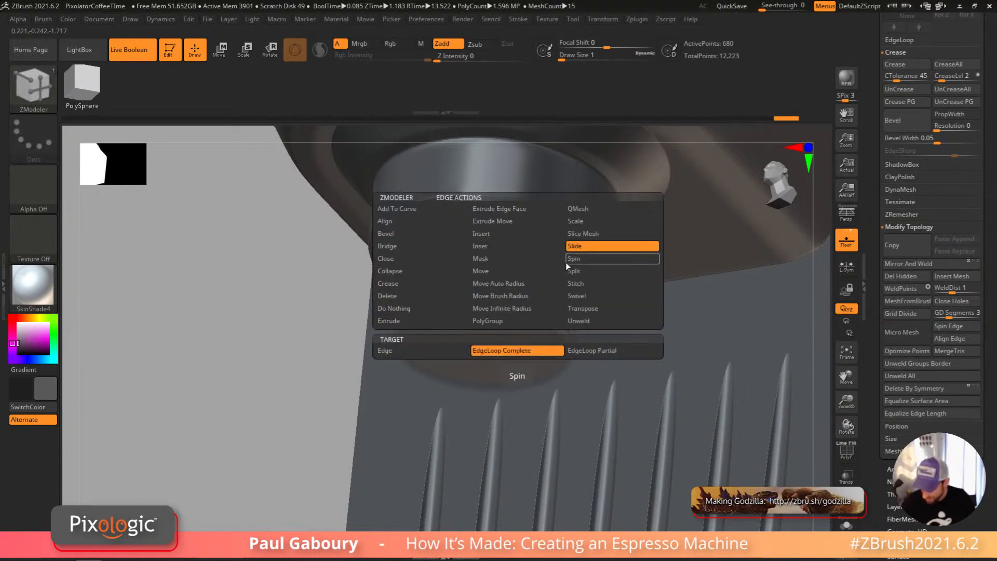
{"action": "left_click", "coordinate": [447, 284]}
{"action": "left_click", "coordinate": [437, 234]}
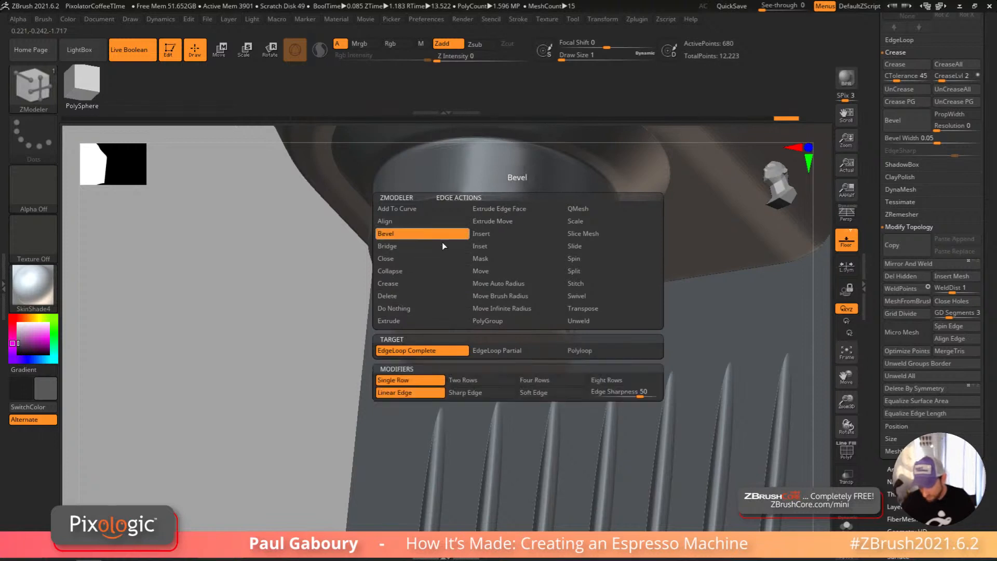
{"action": "key", "text": "shift"}
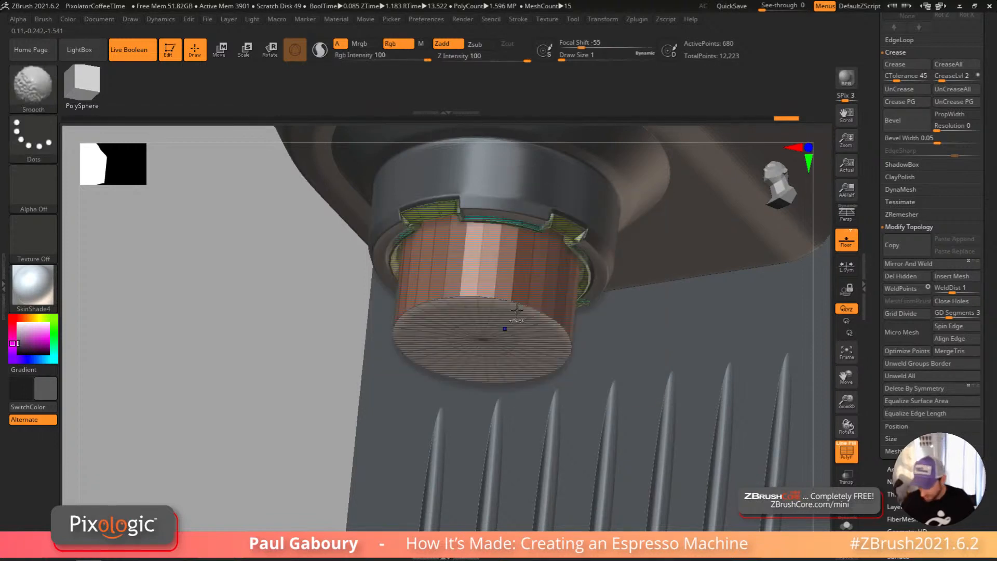
{"action": "key", "text": "shift+f"}
{"action": "mouse_move", "coordinate": [522, 303]}
{"action": "left_mouse_down"}
{"action": "mouse_move", "coordinate": [519, 312]}
{"action": "mouse_move", "coordinate": [522, 301]}
{"action": "left_mouse_up"}
Step: Crease the complete edge loop at the cup's bevelled base and view the smoothed result without wireframe
{"action": "key", "text": "space"}
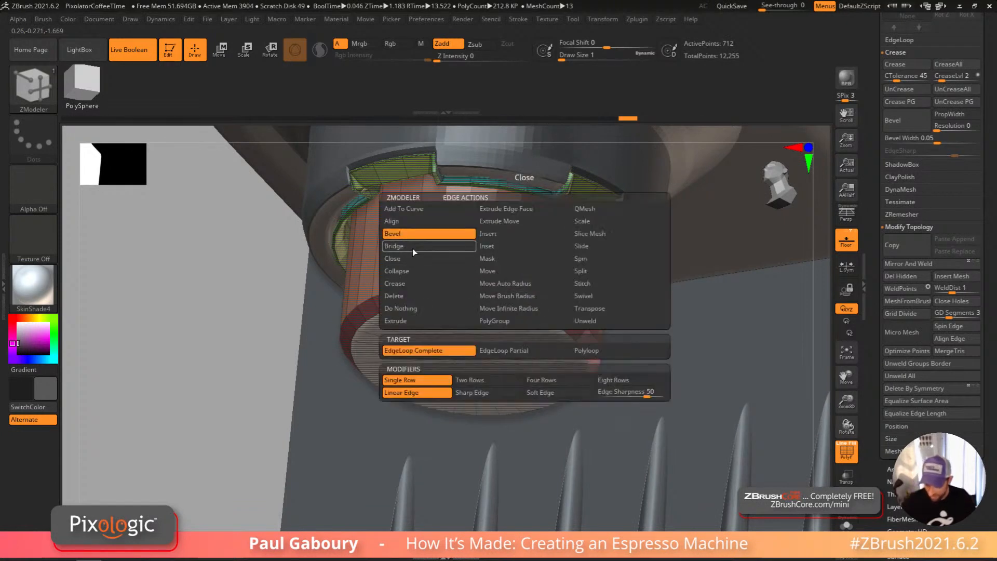
{"action": "left_click", "coordinate": [418, 283]}
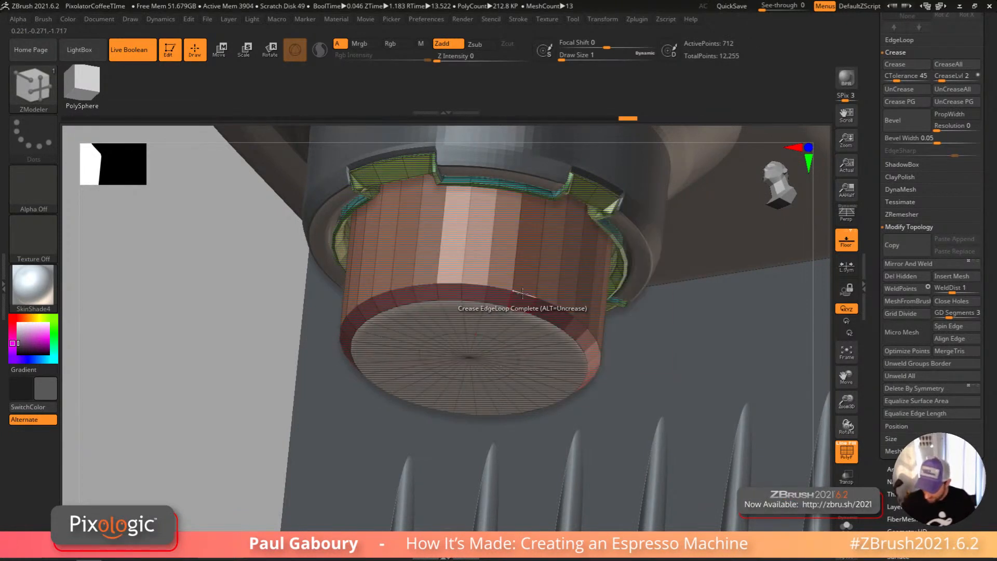
{"action": "left_click", "coordinate": [519, 310]}
{"action": "key", "text": "d"}
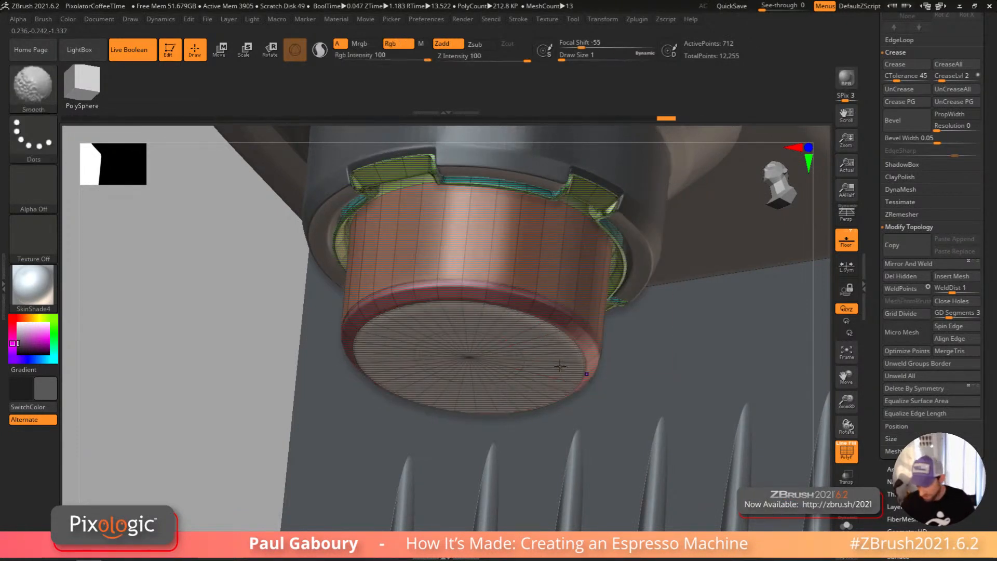
{"action": "key", "text": "shift+f"}
{"action": "mouse_move", "coordinate": [586, 344]}
{"action": "right_mouse_down", "text": "ctrl"}
{"action": "mouse_move", "coordinate": [597, 363]}
{"action": "mouse_move", "coordinate": [646, 391]}
{"action": "mouse_move", "coordinate": [643, 408]}
{"action": "right_mouse_up", "text": "ctrl"}
{"action": "mouse_move", "coordinate": [644, 408]}
{"action": "right_mouse_down"}
{"action": "mouse_move", "coordinate": [632, 398]}
{"action": "mouse_move", "coordinate": [754, 371]}
{"action": "right_mouse_up"}
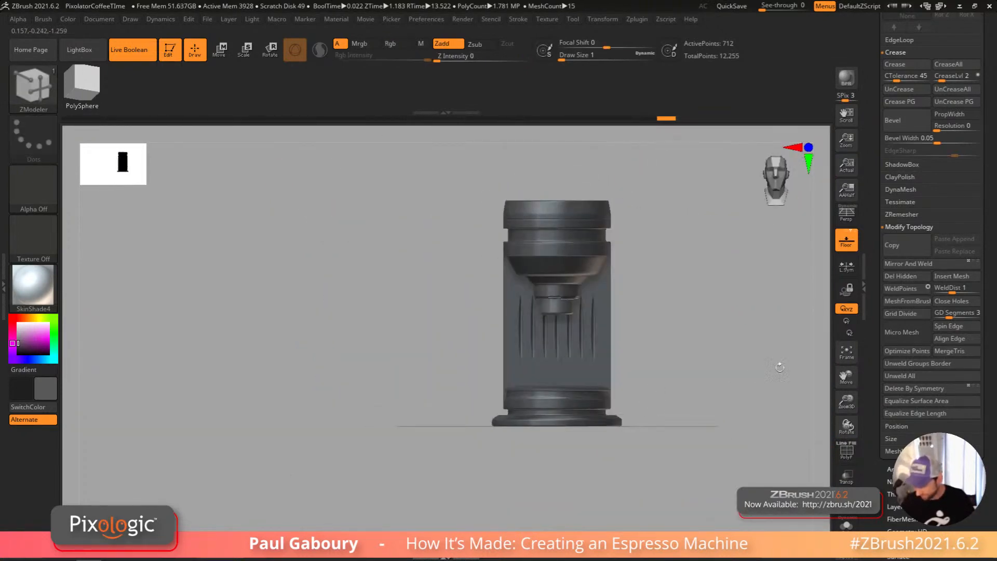
Step: Mask all but the lower part of the coffee holder and move its base down to lengthen the cup
{"action": "right_click_drag", "start_coordinate": [749, 476], "coordinate": [646, 467], "text": "alt"}
{"action": "mouse_move", "coordinate": [525, 323]}
{"action": "right_mouse_down", "text": "ctrl"}
{"action": "mouse_move", "coordinate": [512, 359]}
{"action": "mouse_move", "coordinate": [479, 385]}
{"action": "mouse_move", "coordinate": [411, 397]}
{"action": "right_mouse_up", "text": "ctrl"}
{"action": "key", "text": "w"}
{"action": "left_click_drag", "start_coordinate": [365, 407], "coordinate": [543, 293], "text": "ctrl"}
{"action": "left_click", "coordinate": [543, 293], "text": "ctrl"}
{"action": "left_click_drag", "start_coordinate": [471, 221], "coordinate": [472, 237]}
{"action": "key", "text": "shift+f"}
{"action": "key", "text": "q"}
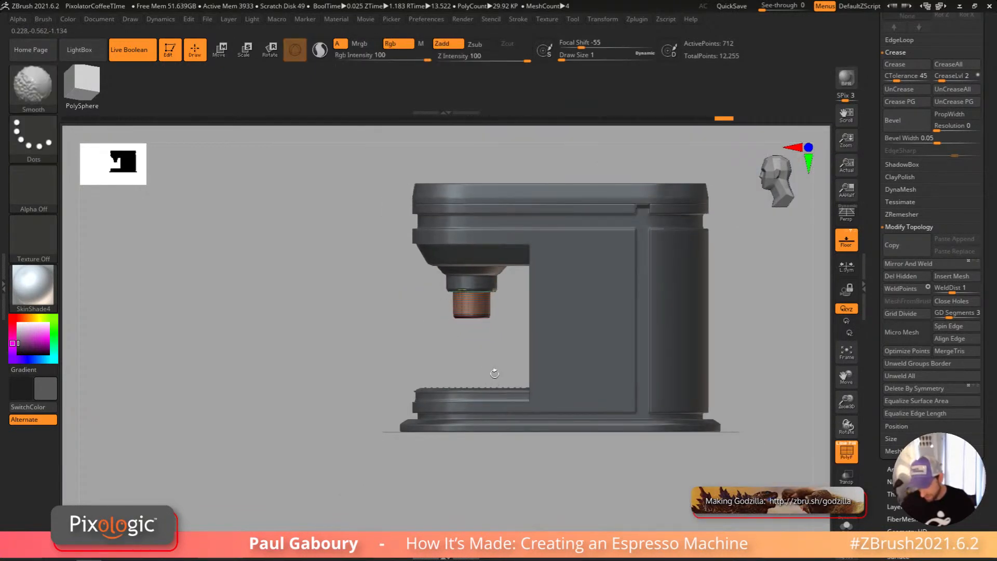
{"action": "mouse_move", "coordinate": [494, 372]}
{"action": "left_mouse_down"}
{"action": "mouse_move", "coordinate": [519, 384]}
{"action": "mouse_move", "coordinate": [574, 382]}
{"action": "mouse_move", "coordinate": [552, 417]}
{"action": "mouse_move", "coordinate": [525, 410]}
{"action": "mouse_move", "coordinate": [578, 400]}
{"action": "mouse_move", "coordinate": [578, 387]}
{"action": "left_mouse_up"}
{"action": "key", "text": "ctrl"}
{"action": "mouse_move", "coordinate": [609, 373]}
{"action": "right_mouse_down", "text": "alt"}
{"action": "mouse_move", "coordinate": [612, 410]}
{"action": "mouse_move", "coordinate": [653, 394]}
{"action": "right_mouse_up", "text": "alt"}
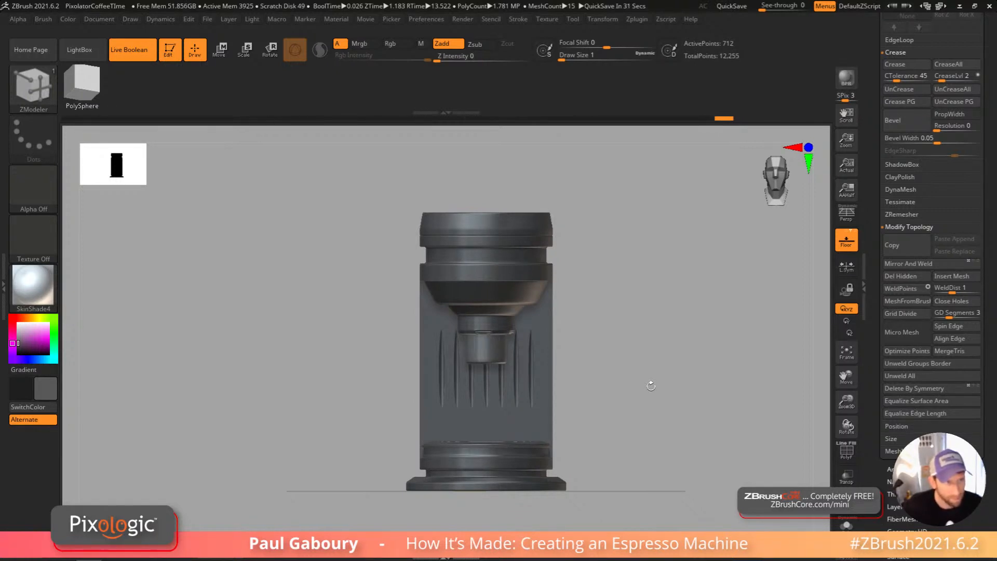
Step: Examine the machine from several angles and look up the ZModeler welding tolerance in the geometry preferences
{"action": "mouse_move", "coordinate": [651, 385]}
{"action": "left_mouse_down"}
{"action": "mouse_move", "coordinate": [686, 363]}
{"action": "mouse_move", "coordinate": [601, 358]}
{"action": "mouse_move", "coordinate": [612, 408]}
{"action": "mouse_move", "coordinate": [601, 403]}
{"action": "mouse_move", "coordinate": [614, 407]}
{"action": "left_mouse_up"}
{"action": "key", "text": "shift"}
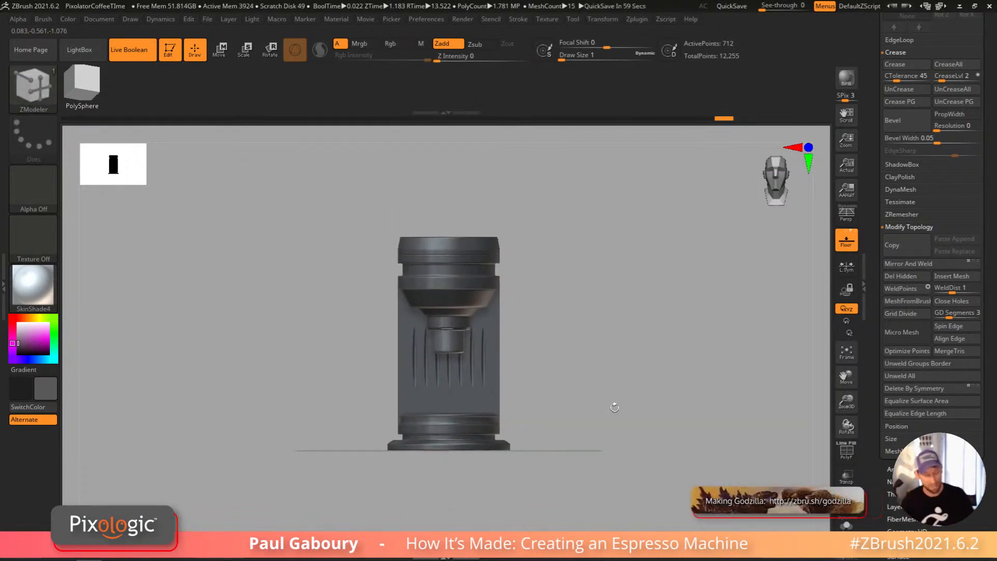
{"action": "mouse_move", "coordinate": [592, 385]}
{"action": "left_mouse_down", "text": "shift"}
{"action": "mouse_move", "coordinate": [603, 409]}
{"action": "mouse_move", "coordinate": [592, 392]}
{"action": "mouse_move", "coordinate": [586, 461]}
{"action": "mouse_move", "coordinate": [601, 452]}
{"action": "mouse_move", "coordinate": [595, 428]}
{"action": "left_mouse_up", "text": "shift"}
{"action": "right_click_drag", "start_coordinate": [595, 428], "coordinate": [609, 442], "text": "ctrl"}
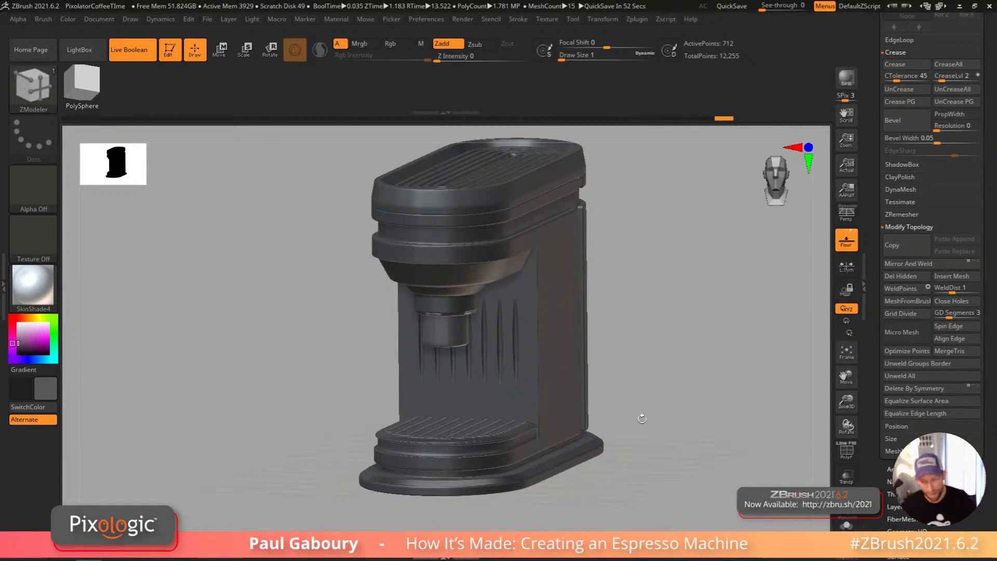
{"action": "left_click", "coordinate": [429, 19]}
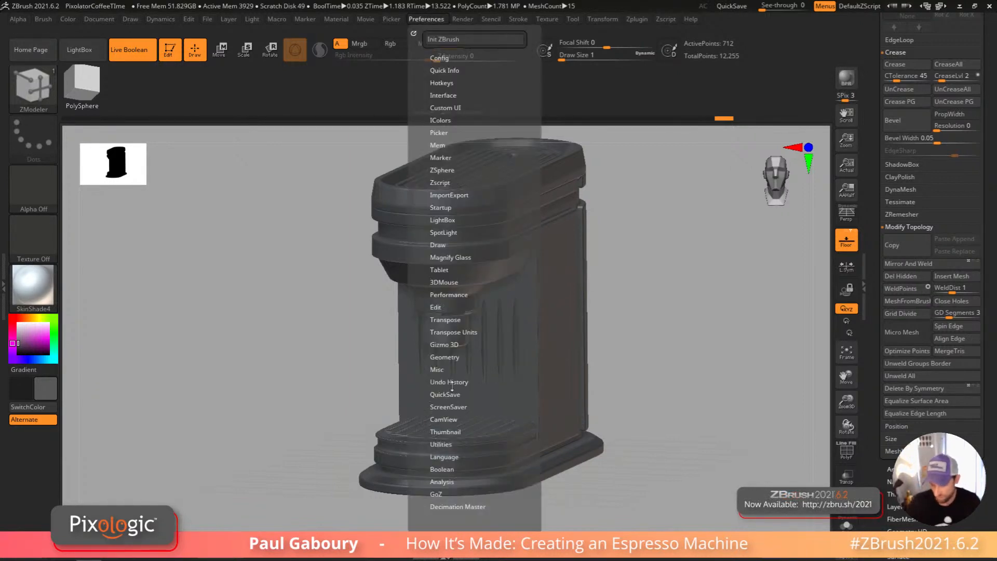
{"action": "left_click", "coordinate": [453, 357]}
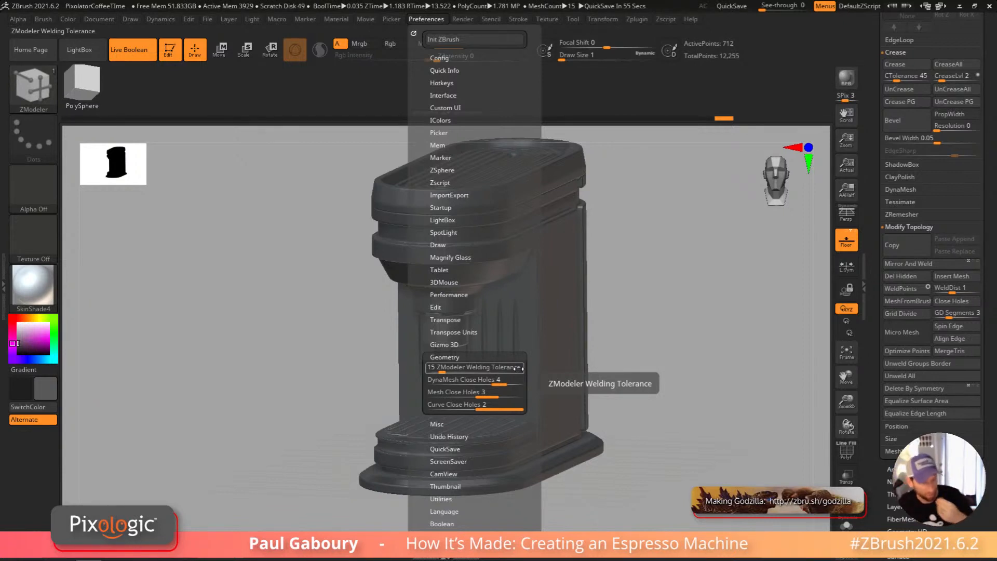
Step: Isolate the coffee holder without wireframe, face its underside and load the IMM ModelKit brush
{"action": "left_click_drag", "start_coordinate": [654, 402], "coordinate": [357, 323], "text": "shift"}
{"action": "key", "text": "shift+f"}
{"action": "key", "text": "w"}
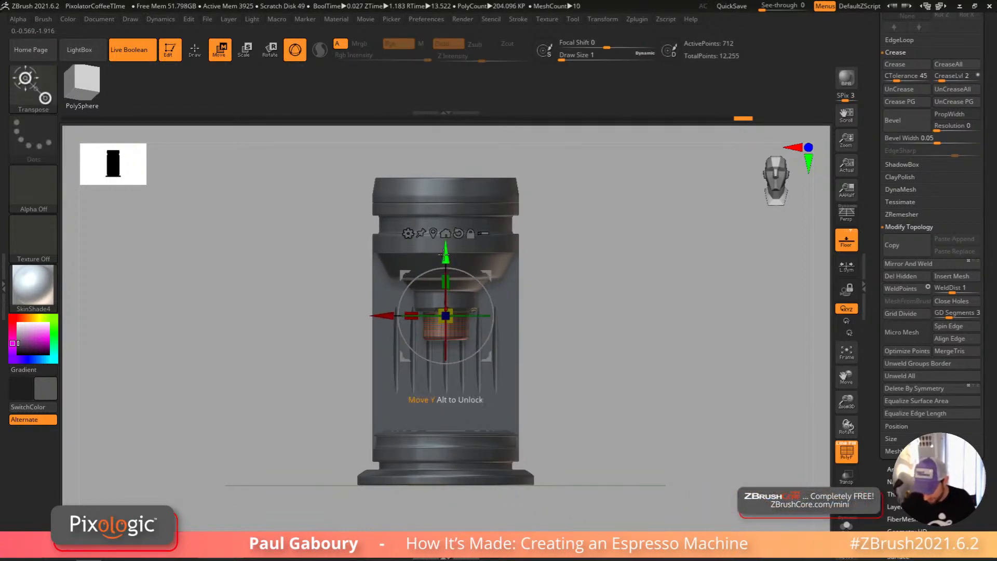
{"action": "key", "text": "q"}
{"action": "left_click_drag", "start_coordinate": [617, 435], "coordinate": [617, 366]}
{"action": "left_click", "coordinate": [846, 526]}
{"action": "left_click_drag", "start_coordinate": [656, 412], "coordinate": [554, 416], "text": "shift"}
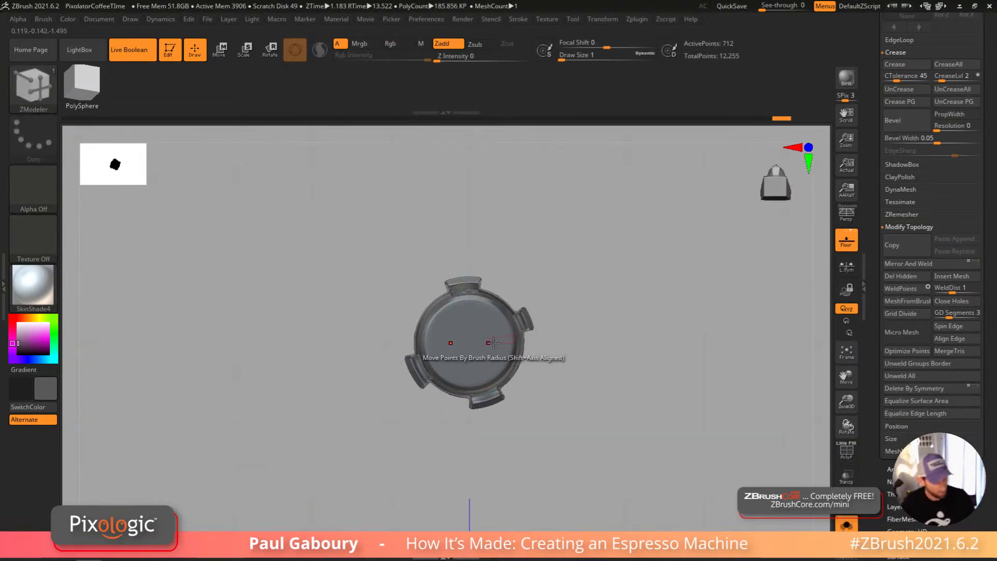
{"action": "key", "text": "b"}
{"action": "key", "text": "i"}
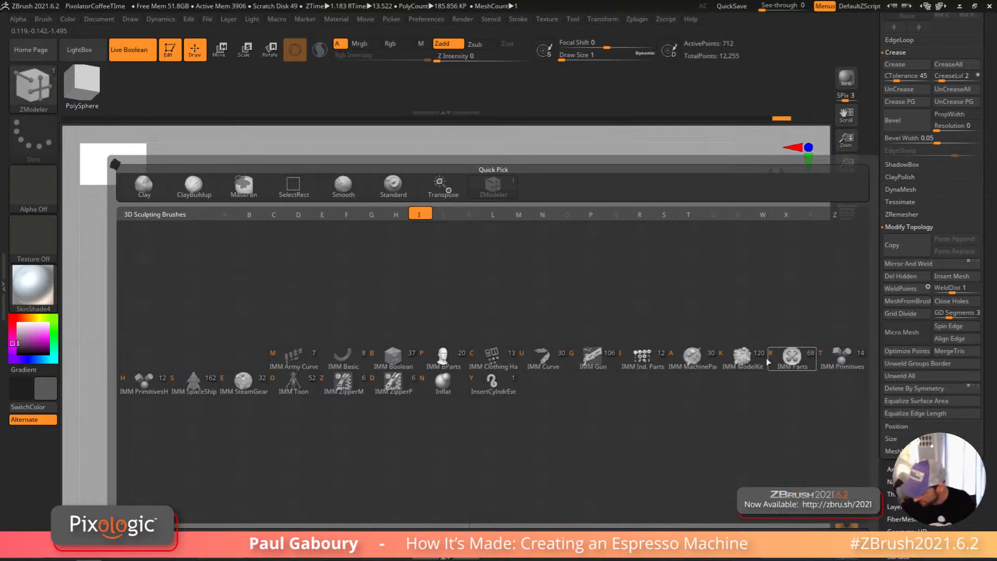
{"action": "left_click", "coordinate": [743, 361]}
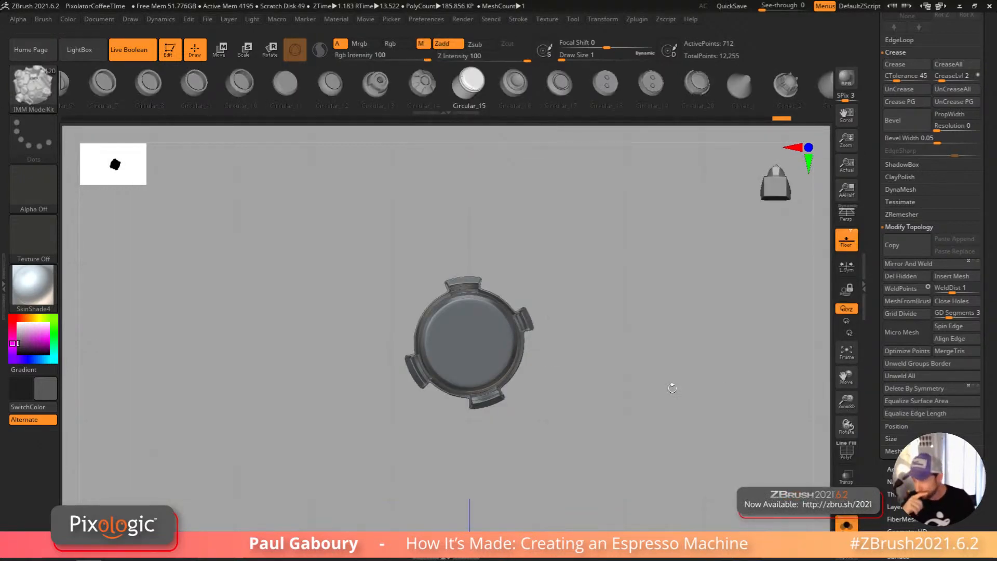
Step: Insert a mirrored pair of Circular_13 parts as spouts under the coffee holder, adjust their depth and clear the mask
{"action": "left_click_drag", "start_coordinate": [470, 88], "coordinate": [726, 94]}
{"action": "right_click_drag", "start_coordinate": [491, 348], "coordinate": [490, 358], "text": "ctrl"}
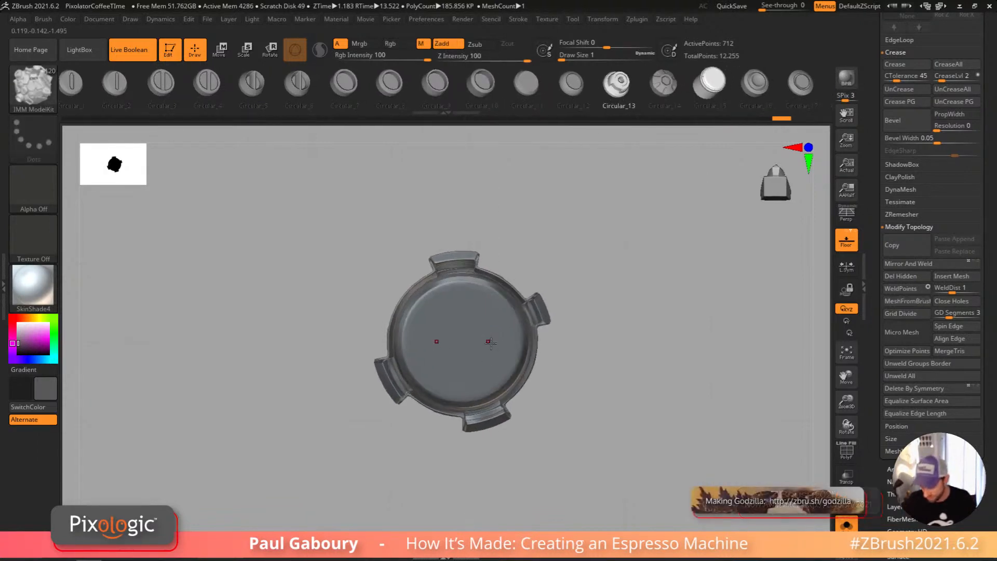
{"action": "left_click_drag", "start_coordinate": [489, 341], "coordinate": [492, 354]}
{"action": "left_click_drag", "start_coordinate": [601, 422], "coordinate": [591, 466]}
{"action": "key", "text": "w"}
{"action": "left_click_drag", "start_coordinate": [489, 376], "coordinate": [491, 403]}
{"action": "key", "text": "q"}
{"action": "right_click_drag", "start_coordinate": [583, 453], "coordinate": [569, 415], "text": "ctrl"}
{"action": "mouse_move", "coordinate": [569, 415]}
{"action": "left_mouse_down", "text": "ctrl"}
{"action": "mouse_move", "coordinate": [584, 446]}
{"action": "mouse_move", "coordinate": [614, 358]}
{"action": "mouse_move", "coordinate": [592, 356]}
{"action": "mouse_move", "coordinate": [597, 345]}
{"action": "mouse_move", "coordinate": [599, 426]}
{"action": "mouse_move", "coordinate": [623, 421]}
{"action": "mouse_move", "coordinate": [634, 441]}
{"action": "left_mouse_up", "text": "ctrl"}
{"action": "key", "text": "shift+f"}
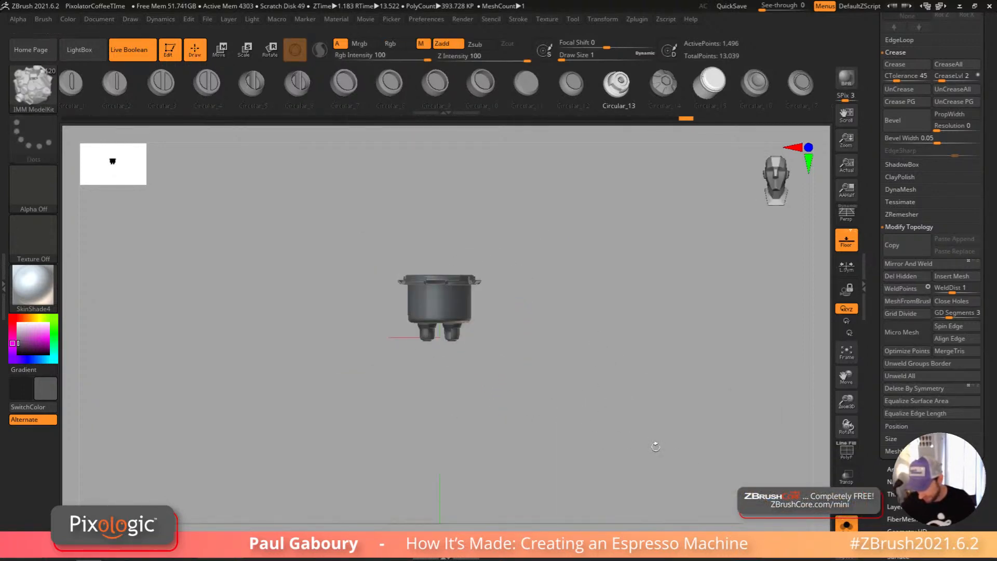
Step: Show the whole machine again and undo the mask clearing so only the inserted spouts stay editable
{"action": "left_click", "coordinate": [846, 529]}
{"action": "right_click_drag", "start_coordinate": [679, 441], "coordinate": [583, 374], "text": "ctrl"}
{"action": "left_click_drag", "start_coordinate": [639, 426], "coordinate": [613, 466]}
{"action": "key", "text": "ctrl+z"}
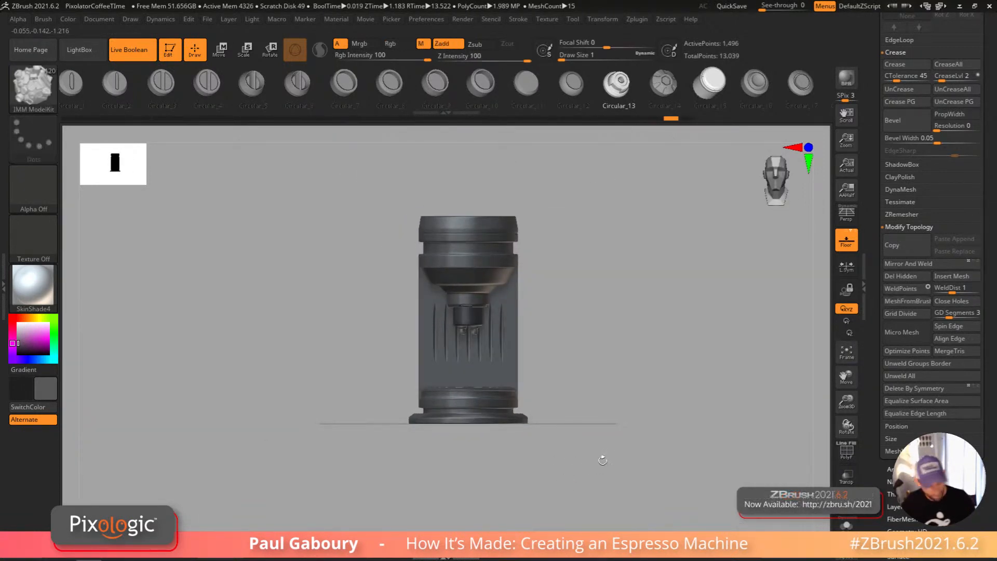
{"action": "key", "text": "w"}
{"action": "right_click_drag", "start_coordinate": [601, 460], "coordinate": [616, 487], "text": "ctrl"}
{"action": "key", "text": "ctrl+z"}
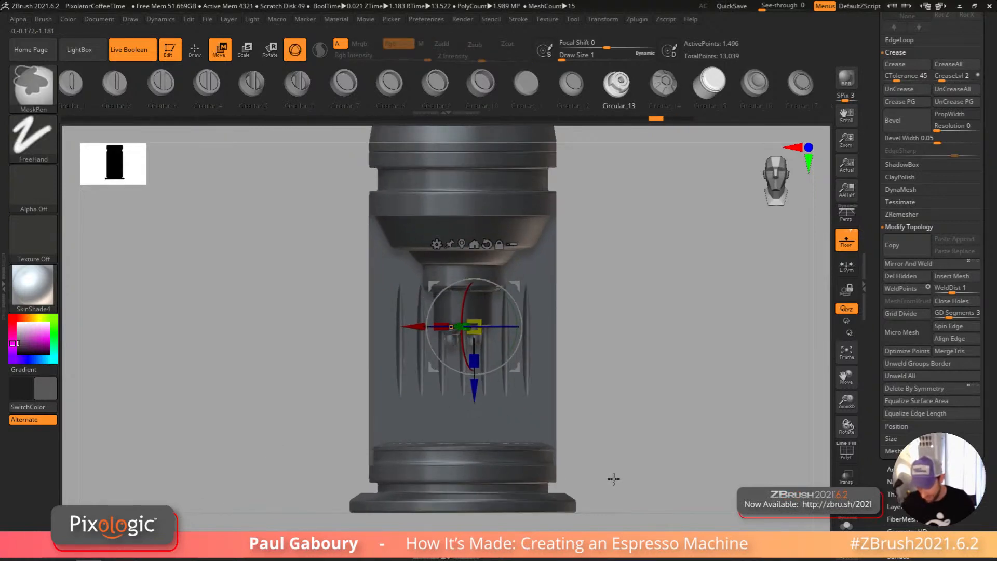
{"action": "left_click_drag", "start_coordinate": [613, 480], "coordinate": [613, 379]}
Step: Try other ModelKit parts in place of the inserted spouts and settle on Cones_3
{"action": "left_click_drag", "start_coordinate": [490, 90], "coordinate": [315, 84]}
{"action": "left_click", "coordinate": [280, 82]}
{"action": "left_click", "coordinate": [727, 86]}
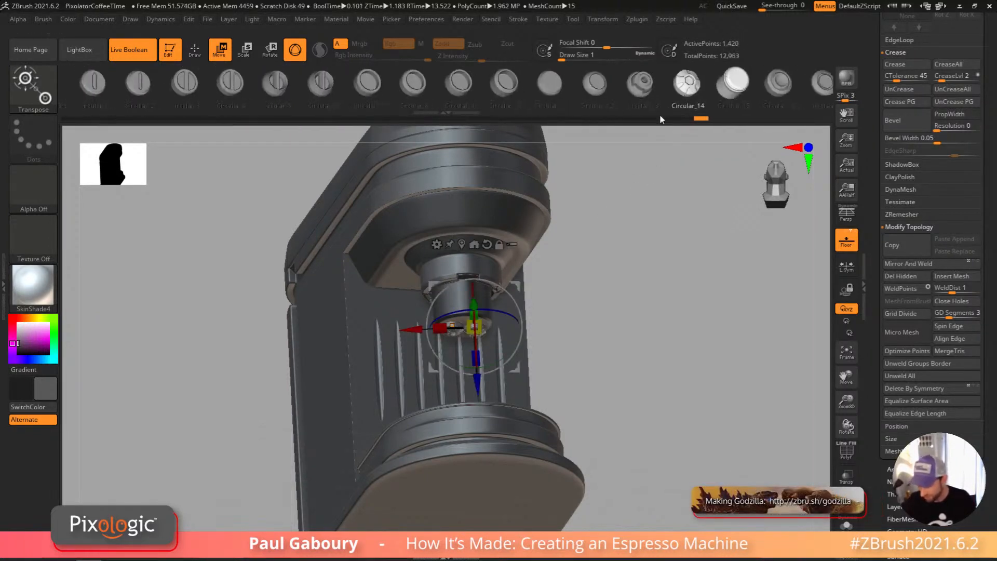
{"action": "left_click_drag", "start_coordinate": [767, 93], "coordinate": [469, 84]}
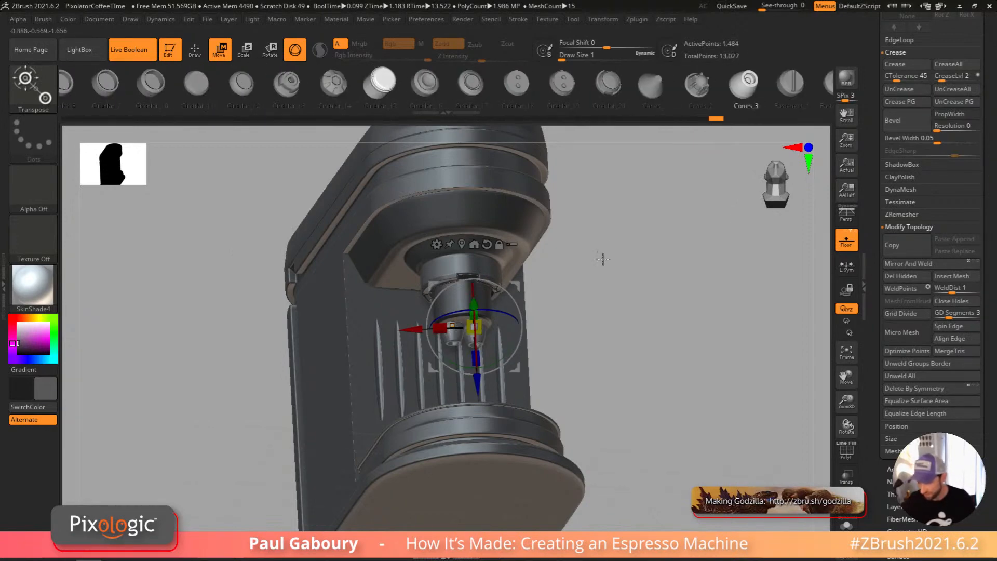
{"action": "mouse_move", "coordinate": [653, 411]}
{"action": "right_mouse_down"}
{"action": "mouse_move", "coordinate": [648, 390]}
{"action": "mouse_move", "coordinate": [677, 452]}
{"action": "mouse_move", "coordinate": [682, 493]}
{"action": "right_mouse_up"}
{"action": "right_click_drag", "start_coordinate": [683, 389], "coordinate": [685, 404]}
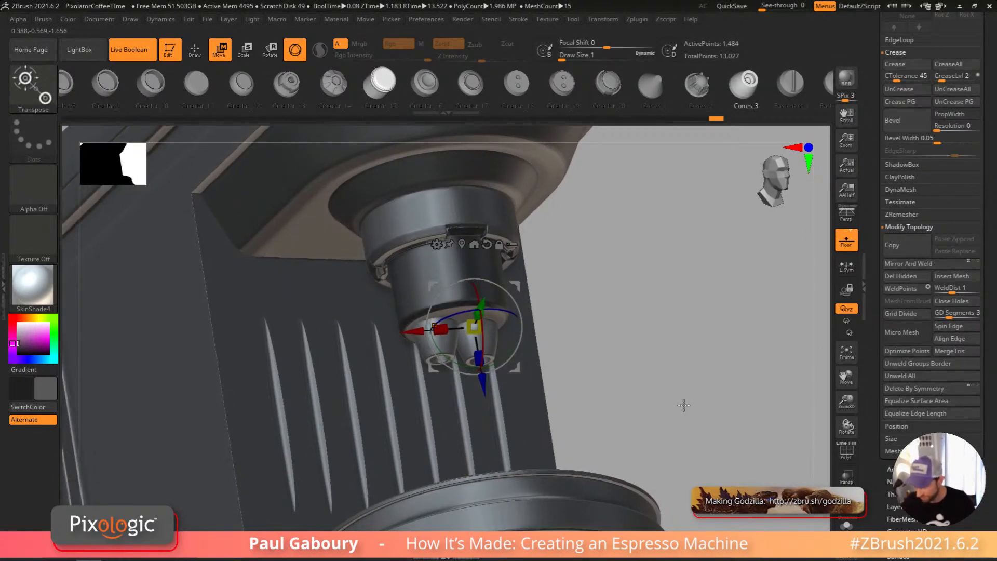
{"action": "left_click", "coordinate": [698, 86]}
{"action": "left_click_drag", "start_coordinate": [770, 82], "coordinate": [635, 89]}
{"action": "left_click", "coordinate": [609, 83]}
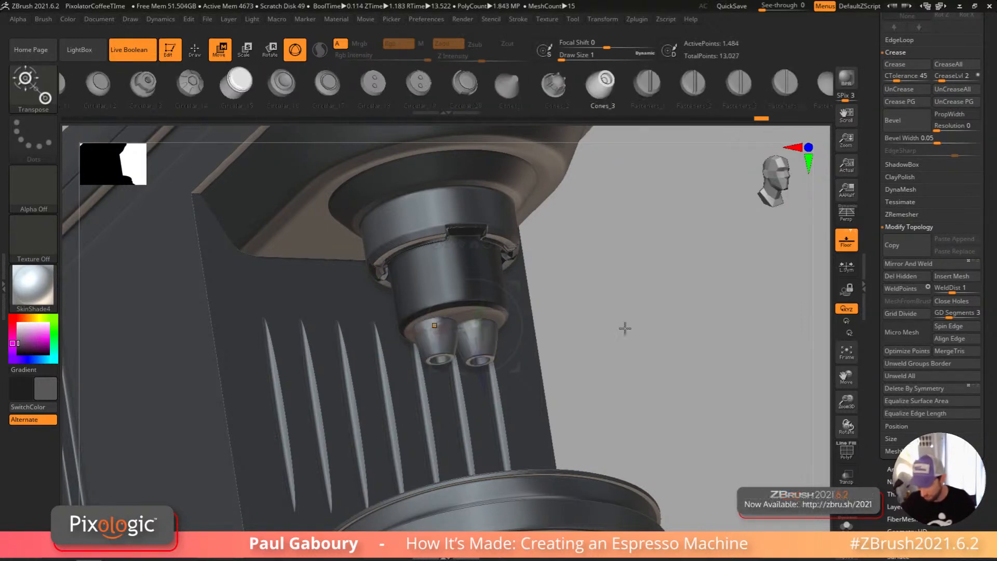
Step: Turn on local symmetry, scale down the two conical spouts and extend them downward below the cup's base
{"action": "left_click_drag", "start_coordinate": [644, 377], "coordinate": [682, 475], "text": "shift"}
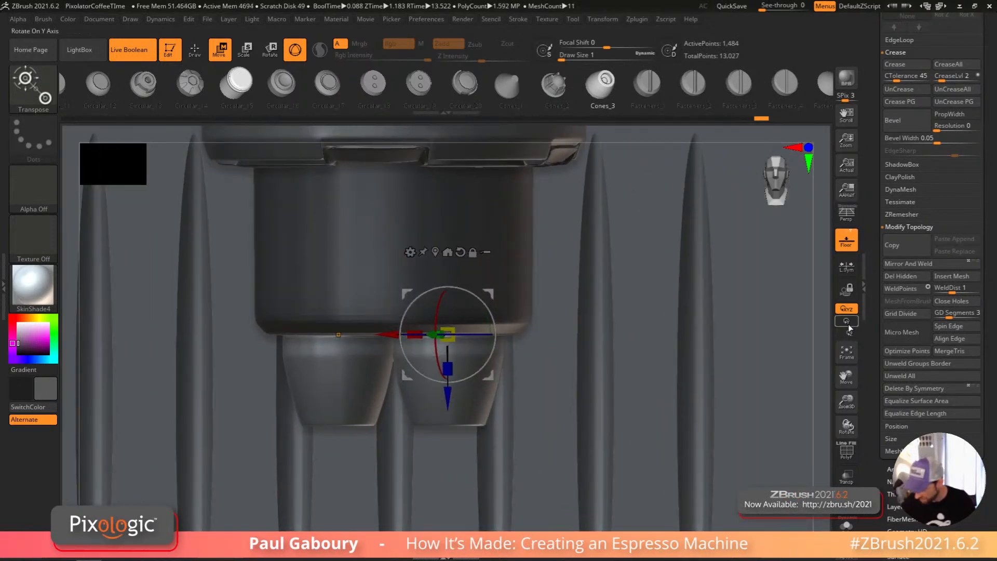
{"action": "left_click_drag", "start_coordinate": [457, 340], "coordinate": [441, 318]}
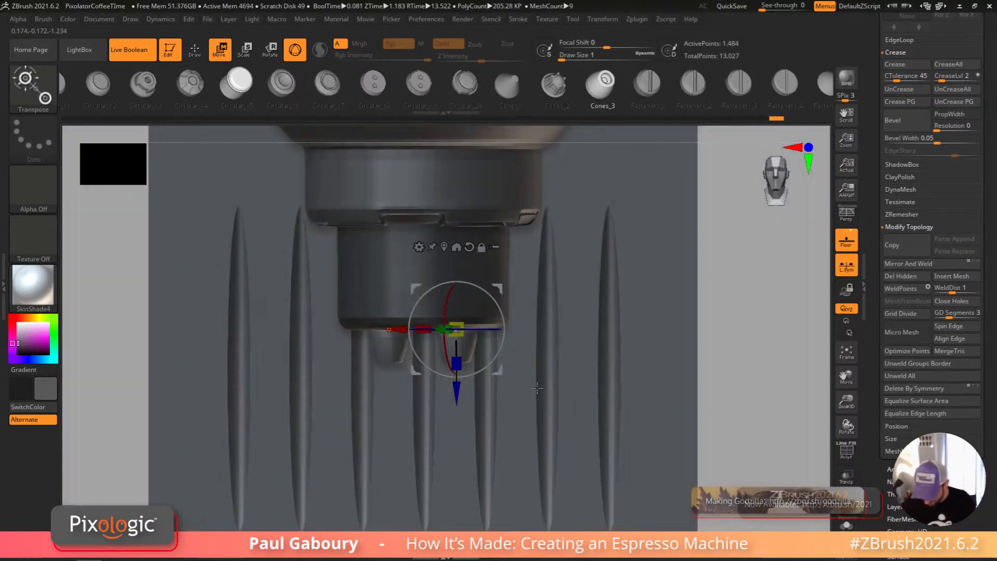
{"action": "left_click_drag", "start_coordinate": [519, 364], "coordinate": [613, 374]}
{"action": "left_click_drag", "start_coordinate": [675, 311], "coordinate": [675, 280], "text": "alt"}
{"action": "left_click_drag", "start_coordinate": [478, 371], "coordinate": [478, 382]}
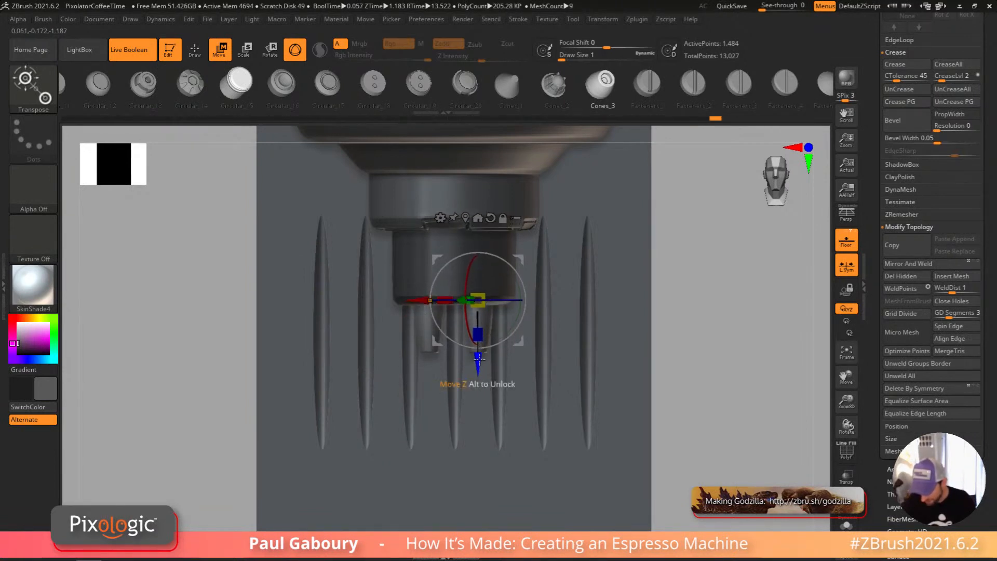
{"action": "key", "text": "f"}
{"action": "key", "text": "q"}
{"action": "mouse_move", "coordinate": [619, 392]}
{"action": "left_mouse_down"}
{"action": "mouse_move", "coordinate": [672, 392]}
{"action": "mouse_move", "coordinate": [672, 352]}
{"action": "mouse_move", "coordinate": [637, 382]}
{"action": "mouse_move", "coordinate": [635, 426]}
{"action": "left_mouse_up"}
{"action": "right_click_drag", "start_coordinate": [634, 426], "coordinate": [644, 434], "text": "shift"}
{"action": "right_click_drag", "start_coordinate": [636, 381], "coordinate": [672, 472], "text": "ctrl"}
{"action": "key", "text": "w"}
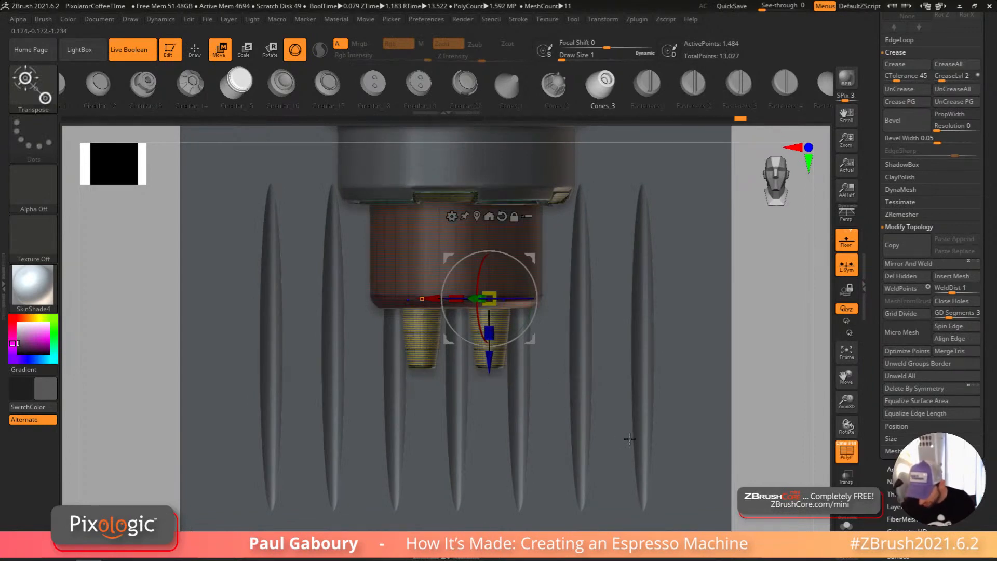
Step: Isolate the unsmoothed coffee holder and insert a single edge loop near the top of both spouts with ZModeler
{"action": "key", "text": "shift+d"}
{"action": "left_click", "coordinate": [846, 525]}
{"action": "mouse_move", "coordinate": [582, 387]}
{"action": "right_mouse_down", "text": "ctrl"}
{"action": "mouse_move", "coordinate": [585, 431]}
{"action": "mouse_move", "coordinate": [585, 403]}
{"action": "mouse_move", "coordinate": [621, 403]}
{"action": "mouse_move", "coordinate": [601, 434]}
{"action": "mouse_move", "coordinate": [603, 423]}
{"action": "mouse_move", "coordinate": [583, 437]}
{"action": "mouse_move", "coordinate": [592, 438]}
{"action": "mouse_move", "coordinate": [590, 411]}
{"action": "mouse_move", "coordinate": [527, 302]}
{"action": "right_mouse_up", "text": "ctrl"}
{"action": "key", "text": "q"}
{"action": "key", "text": "m"}
{"action": "key", "text": "b"}
{"action": "key", "text": "z"}
{"action": "key", "text": "m"}
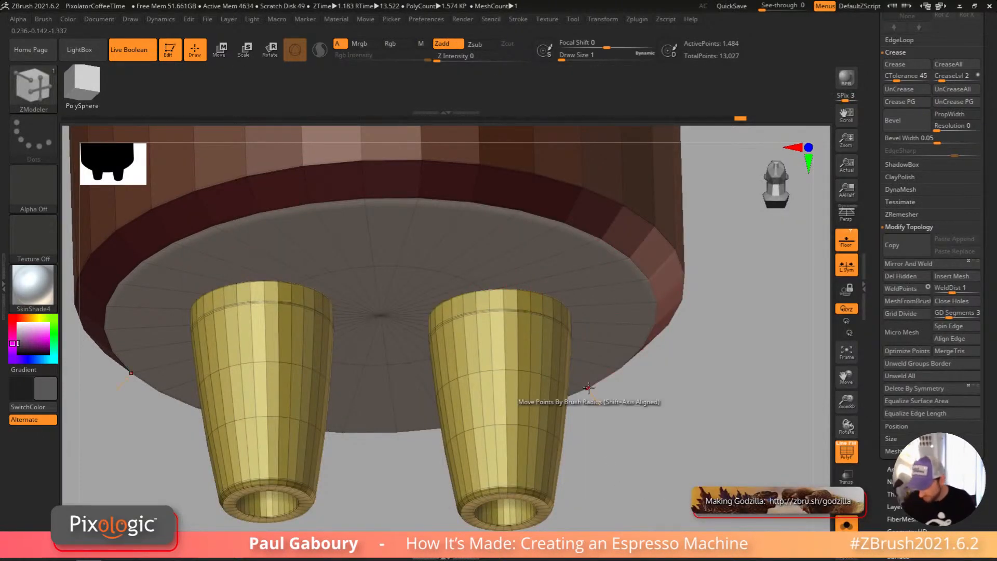
{"action": "right_click_drag", "start_coordinate": [591, 389], "coordinate": [530, 364]}
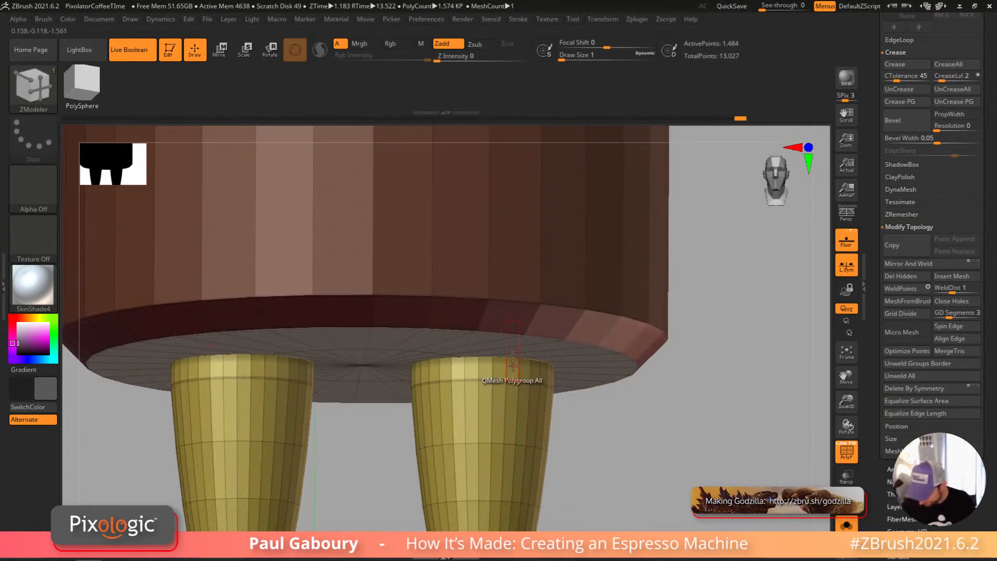
{"action": "key", "text": "space"}
{"action": "left_click", "coordinate": [517, 234]}
{"action": "left_click", "coordinate": [519, 363]}
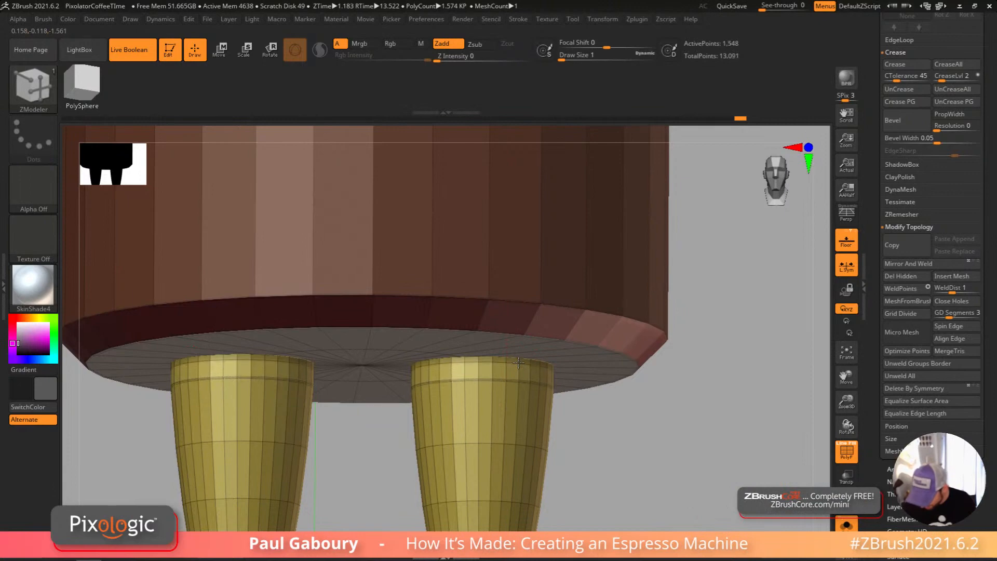
Step: QMesh the top polyloop of both spouts outward to form a raised collar against the cup's base
{"action": "scroll", "coordinate": [527, 369], "scroll_direction": "up", "scroll_amount": 2}
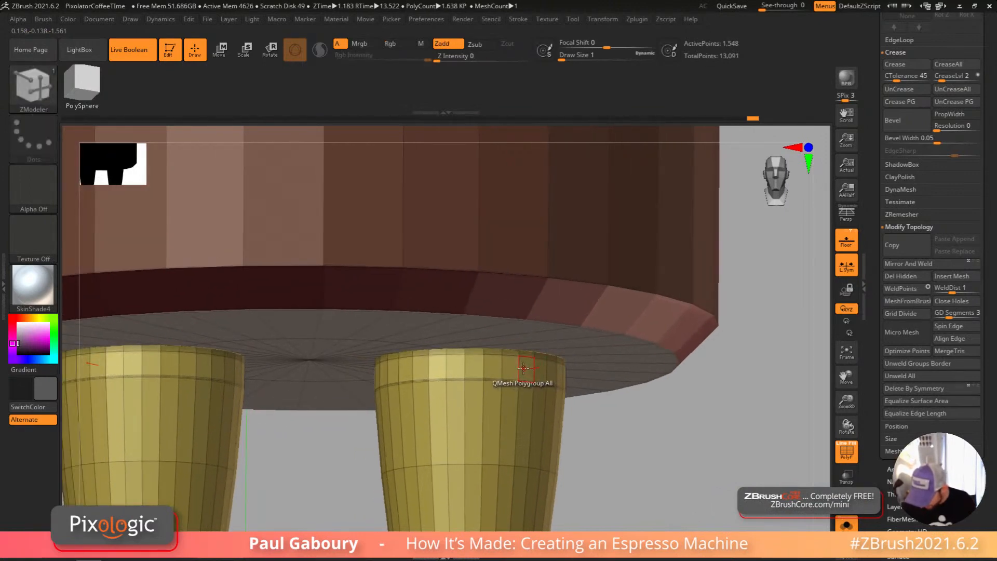
{"action": "key", "text": "space"}
{"action": "left_click", "coordinate": [623, 329]}
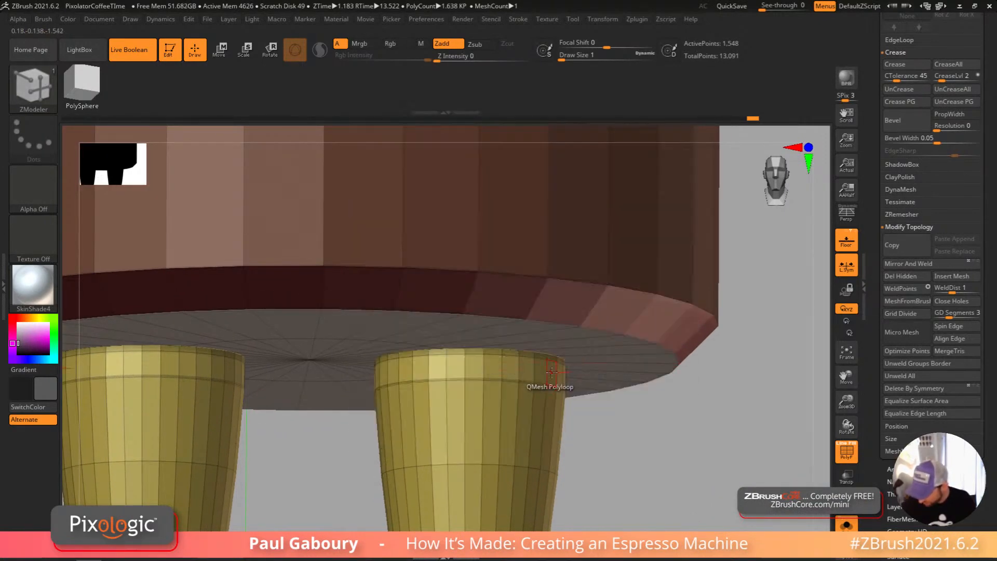
{"action": "right_click_drag", "start_coordinate": [622, 329], "coordinate": [541, 375]}
{"action": "scroll", "coordinate": [542, 371], "scroll_direction": "up", "scroll_amount": 3}
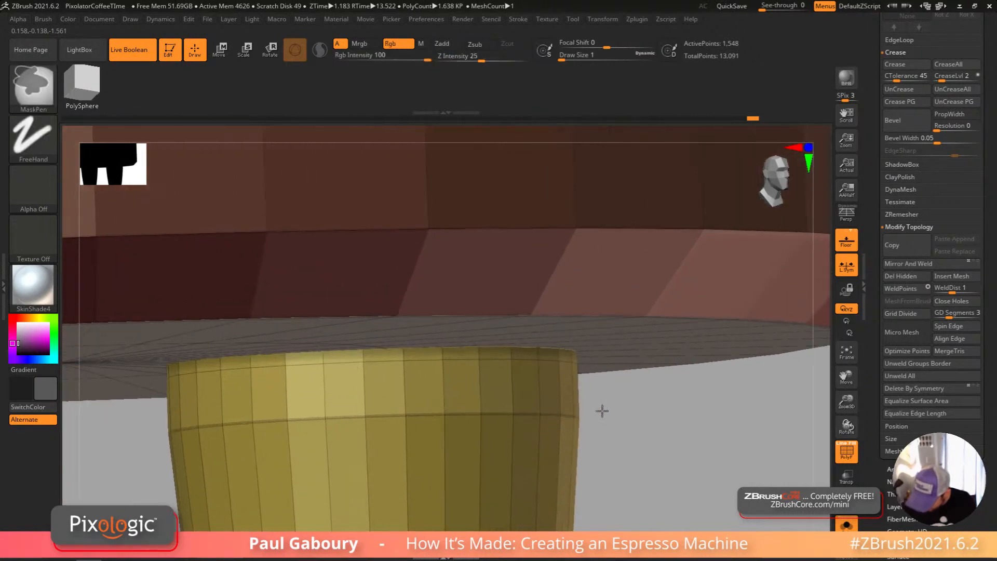
{"action": "left_click_drag", "start_coordinate": [544, 384], "coordinate": [581, 384]}
{"action": "key", "text": "alt"}
{"action": "right_click_drag", "start_coordinate": [583, 385], "coordinate": [540, 353]}
Step: Turn on smoothing, hide the wireframe and examine the coffee holder with its collared spouts
{"action": "key", "text": "space"}
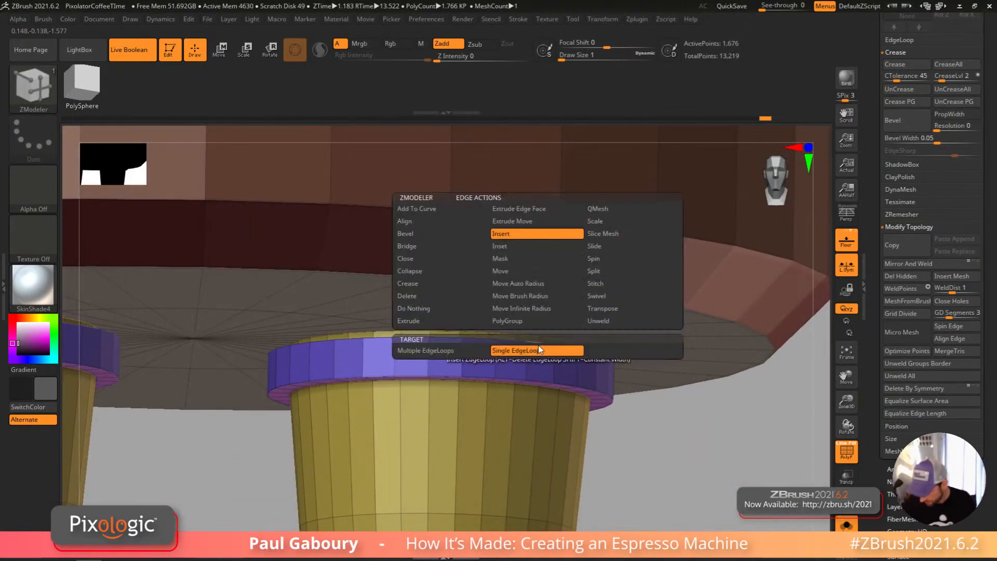
{"action": "left_click", "coordinate": [467, 295]}
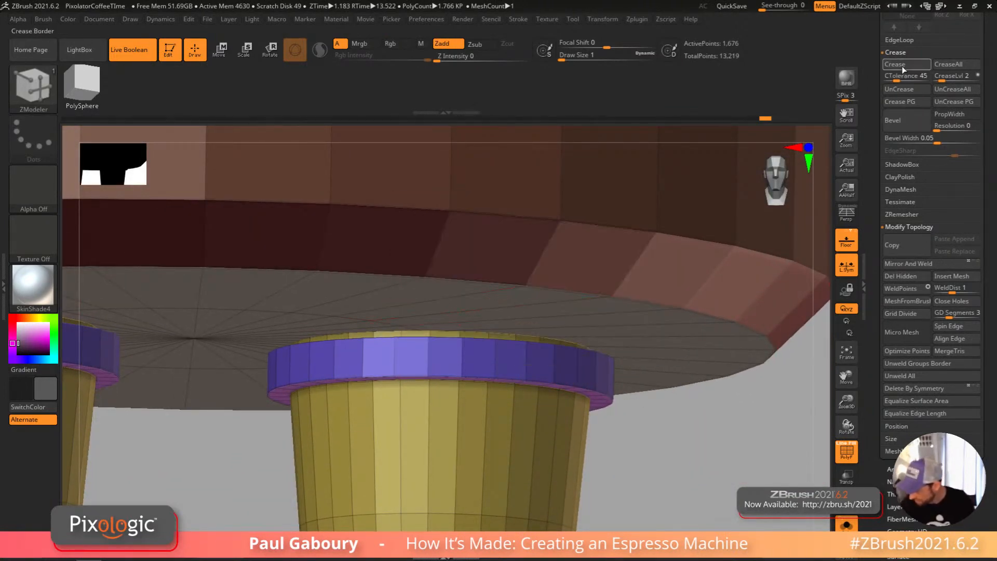
{"action": "key", "text": "d"}
{"action": "key", "text": "shift+f"}
{"action": "key", "text": "f"}
{"action": "right_click_drag", "start_coordinate": [603, 416], "coordinate": [645, 463]}
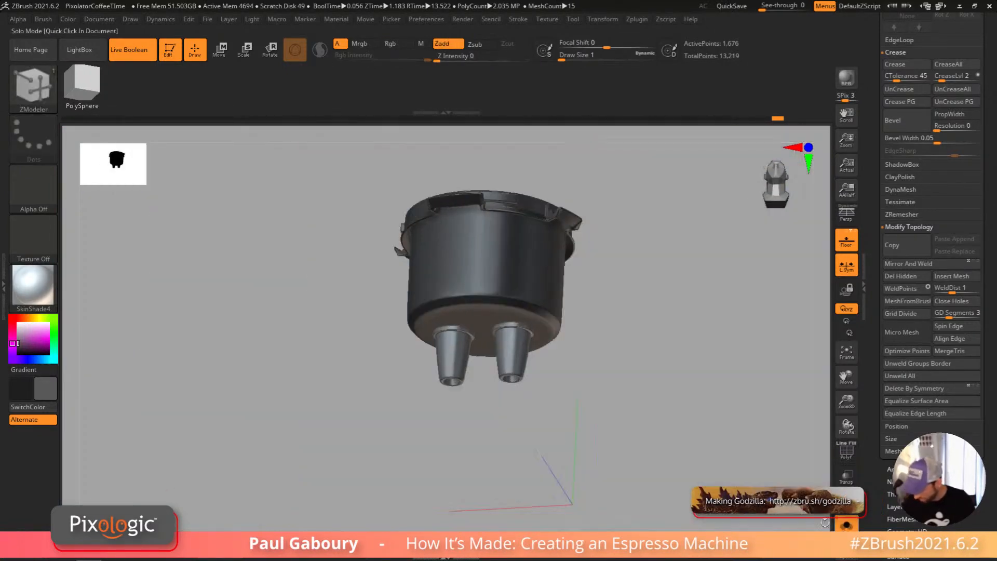
Step: Insert supporting edge loops around the spouts' collars and view the smoothed result on the whole machine
{"action": "right_click_drag", "start_coordinate": [517, 348], "coordinate": [567, 419], "text": "ctrl"}
{"action": "key", "text": "shift+d"}
{"action": "right_click_drag", "start_coordinate": [503, 348], "coordinate": [540, 345], "text": "ctrl"}
{"action": "left_click_drag", "start_coordinate": [507, 333], "coordinate": [499, 323]}
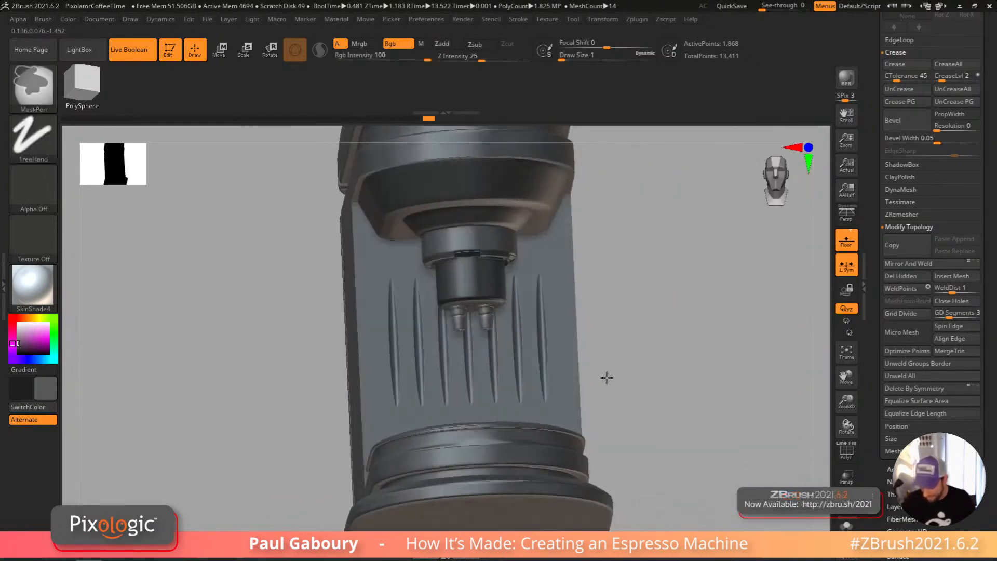
{"action": "left_click_drag", "start_coordinate": [587, 393], "coordinate": [627, 386]}
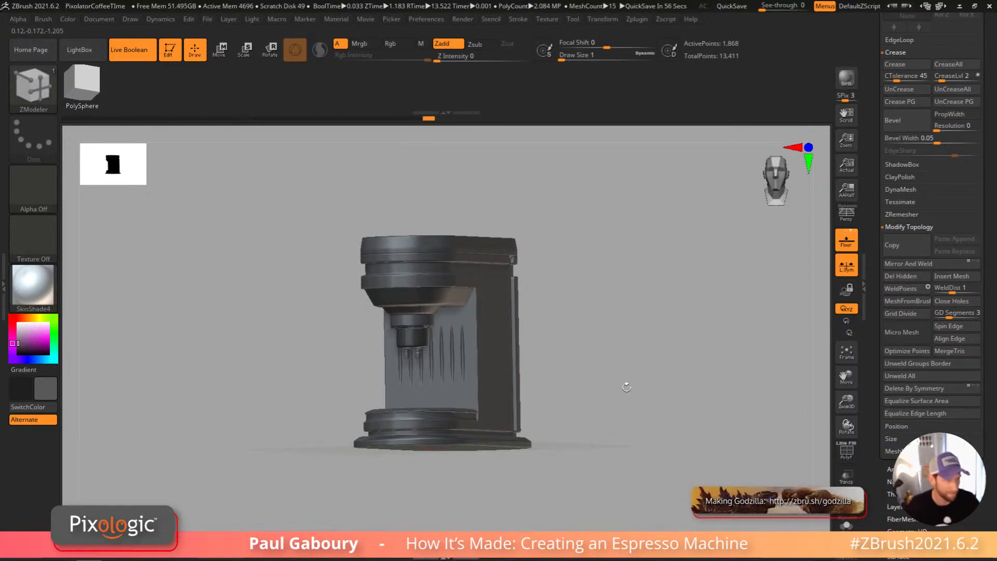
{"action": "mouse_move", "coordinate": [596, 422]}
{"action": "left_mouse_down"}
{"action": "mouse_move", "coordinate": [635, 418]}
{"action": "mouse_move", "coordinate": [574, 419]}
{"action": "mouse_move", "coordinate": [611, 418]}
{"action": "left_mouse_up"}
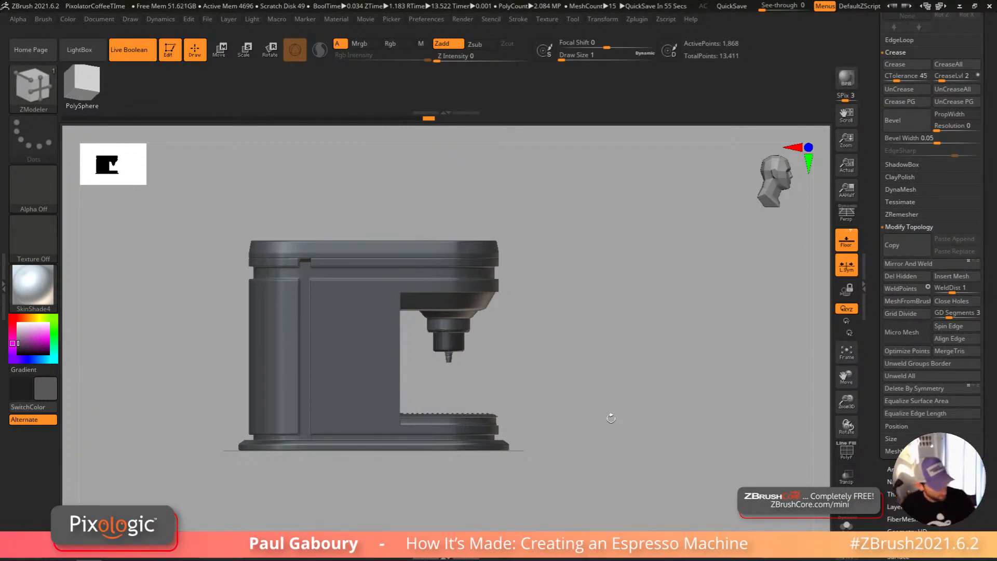
Step: Clear the mask, centre and reorient the gizmo on the coffee holder, and duplicate it straight forward beside the original
{"action": "key", "text": "w"}
{"action": "right_click_drag", "start_coordinate": [570, 416], "coordinate": [581, 433], "text": "ctrl"}
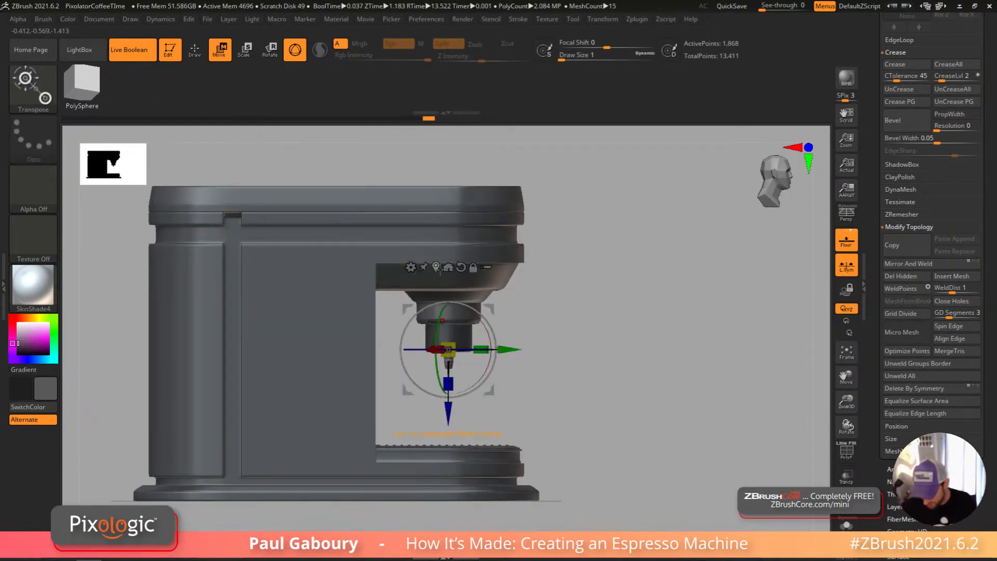
{"action": "left_click_drag", "start_coordinate": [597, 337], "coordinate": [647, 416], "text": "ctrl"}
{"action": "left_click", "coordinate": [436, 267]}
{"action": "left_click", "coordinate": [461, 261], "text": "alt"}
{"action": "right_click_drag", "start_coordinate": [584, 403], "coordinate": [606, 429], "text": "ctrl"}
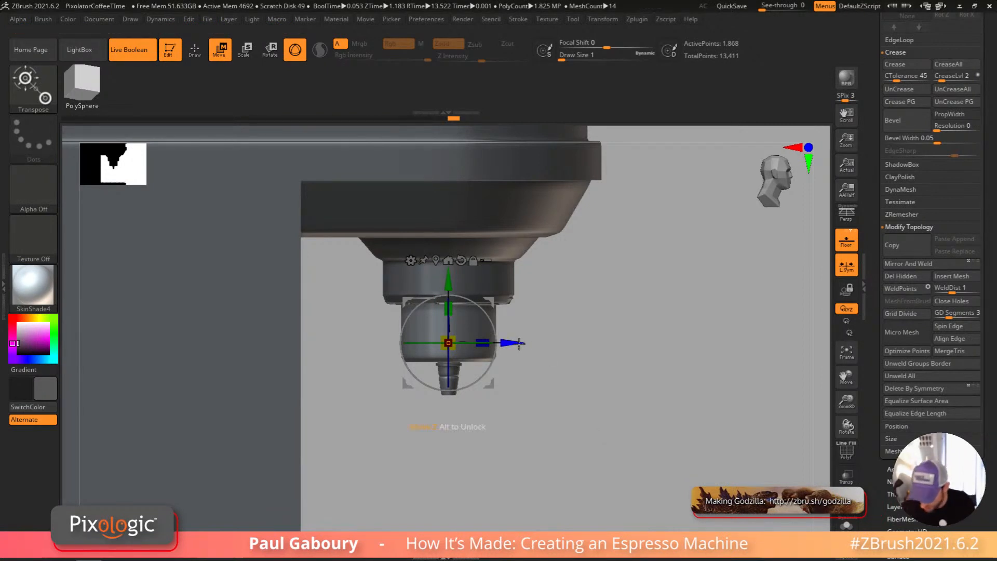
{"action": "key", "text": "ctrl"}
{"action": "mouse_move", "coordinate": [512, 343]}
{"action": "left_mouse_down", "text": "ctrl"}
{"action": "mouse_move", "coordinate": [696, 344]}
{"action": "mouse_move", "coordinate": [619, 363]}
{"action": "left_mouse_up", "text": "ctrl"}
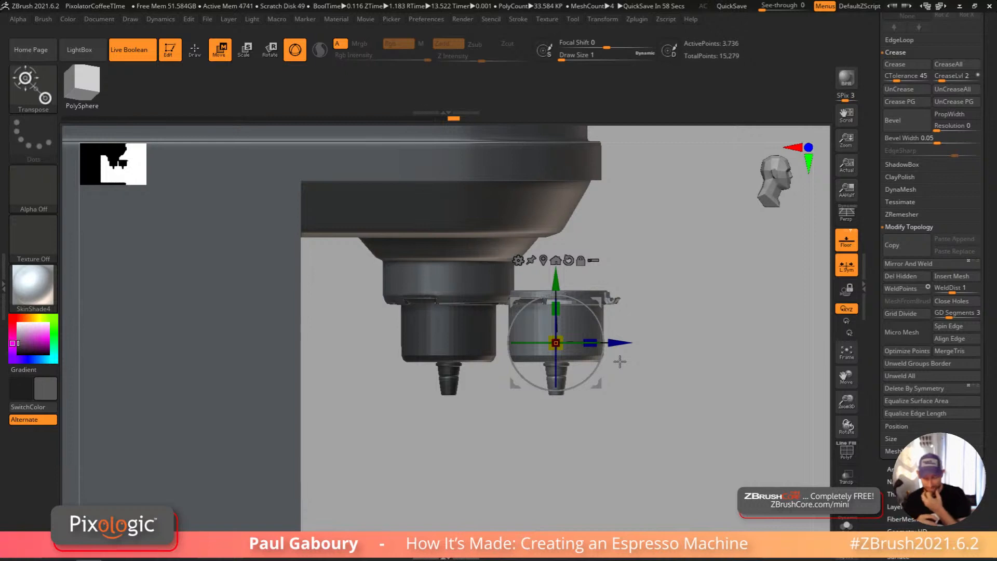
Step: Replace the duplicated coffee holder with a Cylinder 3D primitive using the gizmo's transform types
{"action": "left_click", "coordinate": [518, 260]}
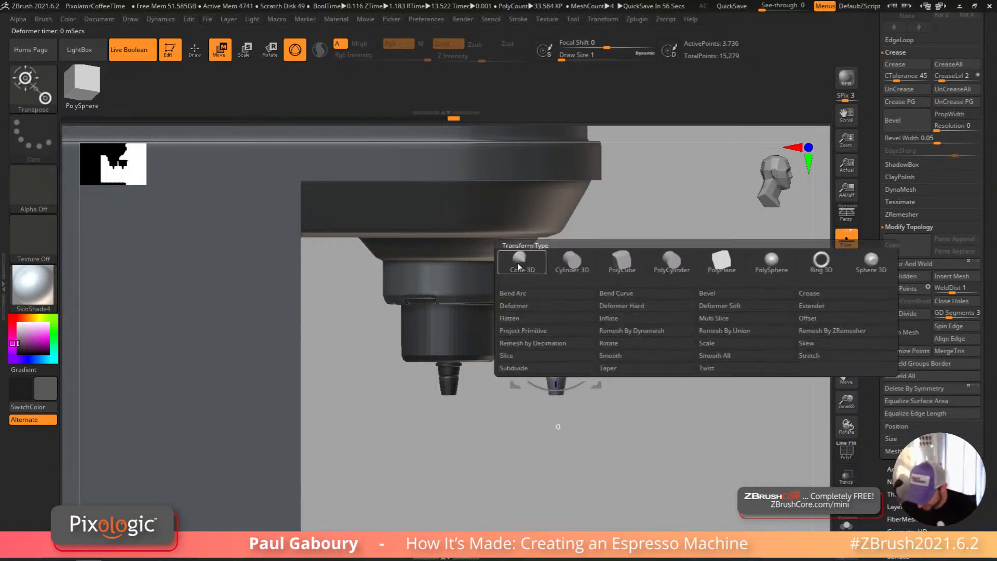
{"action": "left_click", "coordinate": [575, 268]}
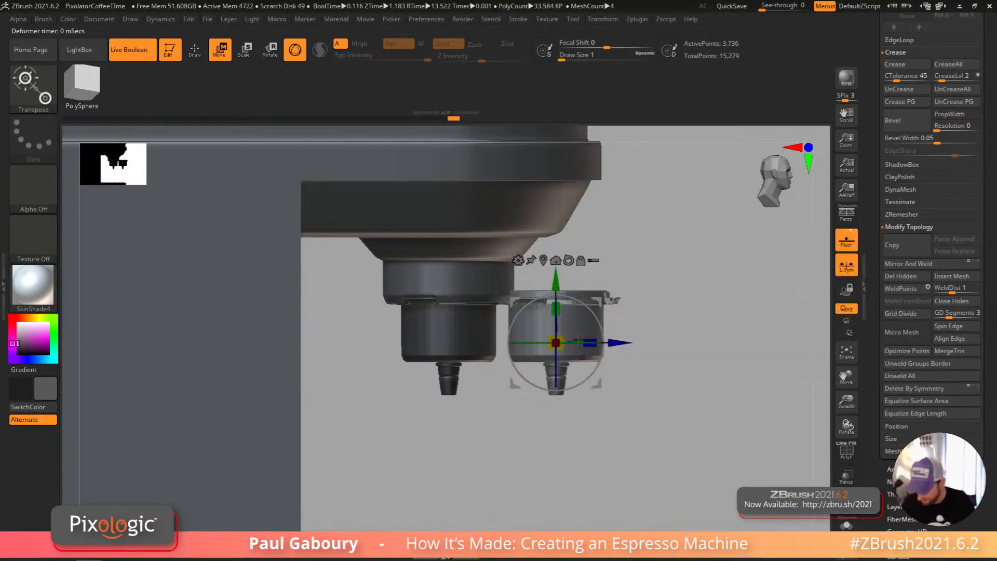
{"action": "left_click", "coordinate": [519, 260]}
{"action": "left_click", "coordinate": [584, 265]}
Step: Scale the cylinder down and move it back until it meets the front of the coffee holder's cup
{"action": "left_click_drag", "start_coordinate": [608, 435], "coordinate": [583, 445]}
{"action": "left_click_drag", "start_coordinate": [621, 441], "coordinate": [494, 436]}
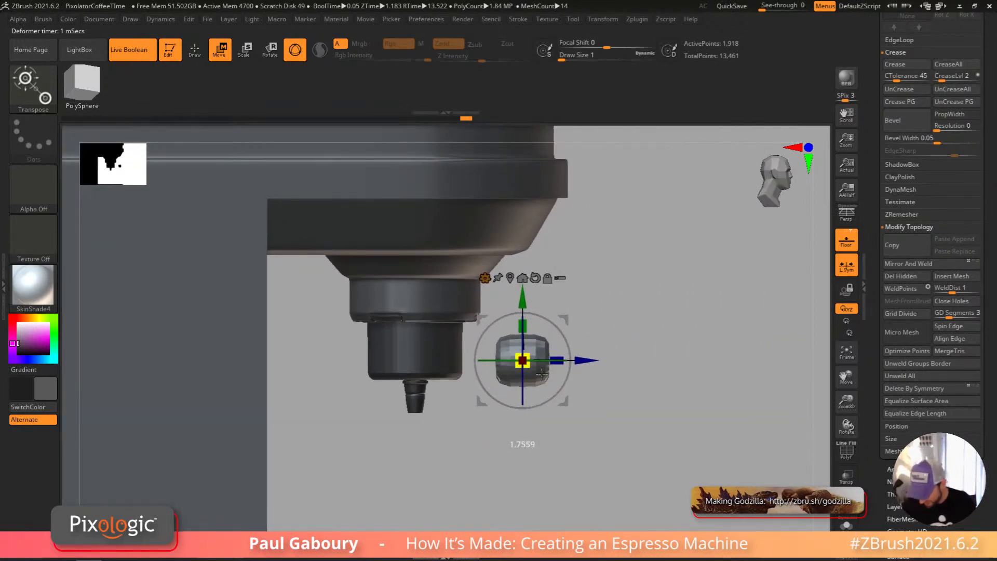
{"action": "left_click_drag", "start_coordinate": [580, 364], "coordinate": [524, 362]}
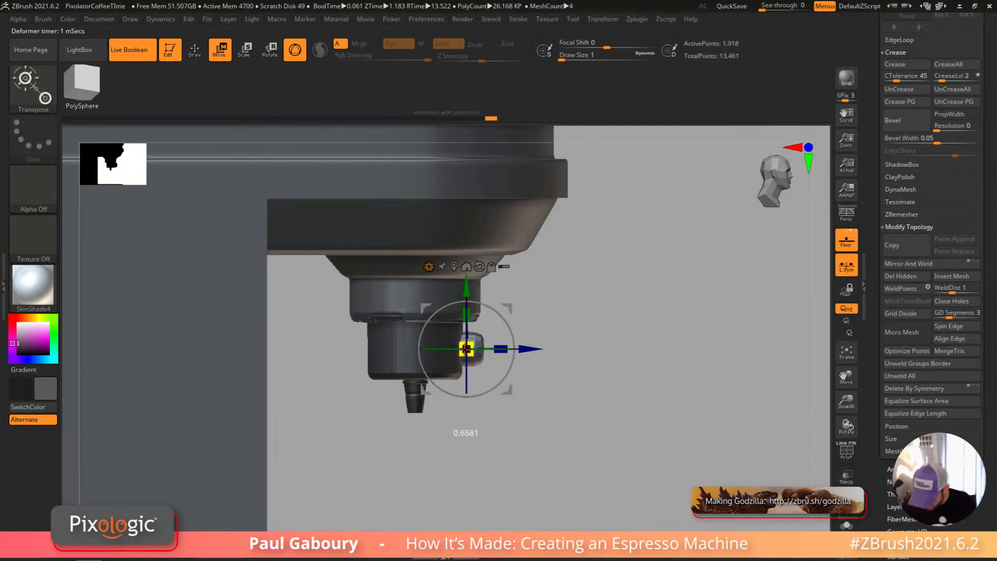
{"action": "mouse_move", "coordinate": [534, 394]}
{"action": "left_mouse_down"}
{"action": "mouse_move", "coordinate": [546, 423]}
{"action": "mouse_move", "coordinate": [537, 426]}
{"action": "mouse_move", "coordinate": [571, 421]}
{"action": "mouse_move", "coordinate": [530, 400]}
{"action": "mouse_move", "coordinate": [557, 416]}
{"action": "mouse_move", "coordinate": [549, 430]}
{"action": "mouse_move", "coordinate": [590, 403]}
{"action": "mouse_move", "coordinate": [527, 398]}
{"action": "mouse_move", "coordinate": [535, 407]}
{"action": "mouse_move", "coordinate": [576, 396]}
{"action": "left_mouse_up"}
{"action": "key", "text": "q"}
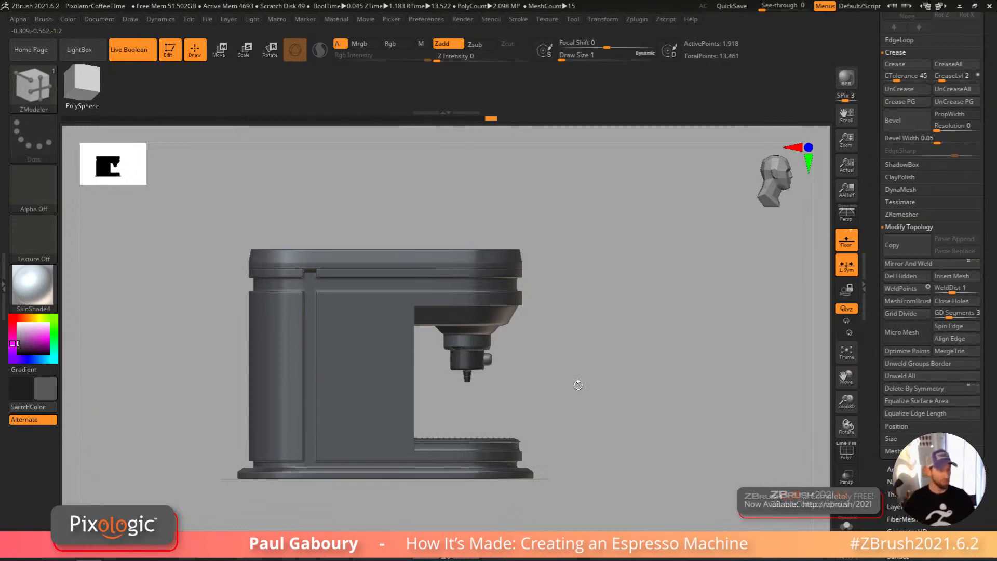
{"action": "key", "text": "w"}
{"action": "key", "text": "q"}
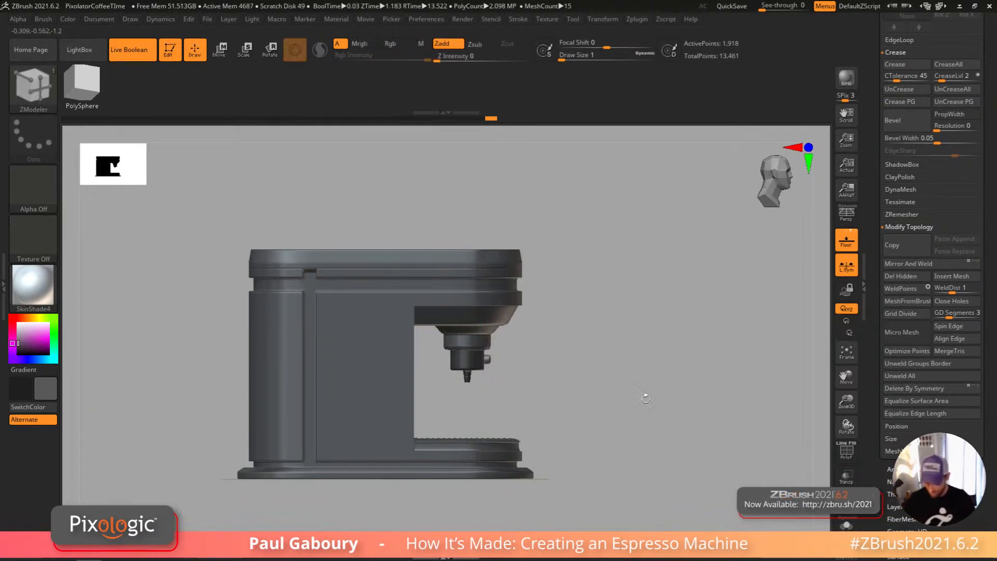
Step: Split the masked points of the Coffee subtool so the cup and the small cylinder are separate subtools
{"action": "left_click_drag", "start_coordinate": [704, 358], "coordinate": [630, 400]}
{"action": "key", "text": "w"}
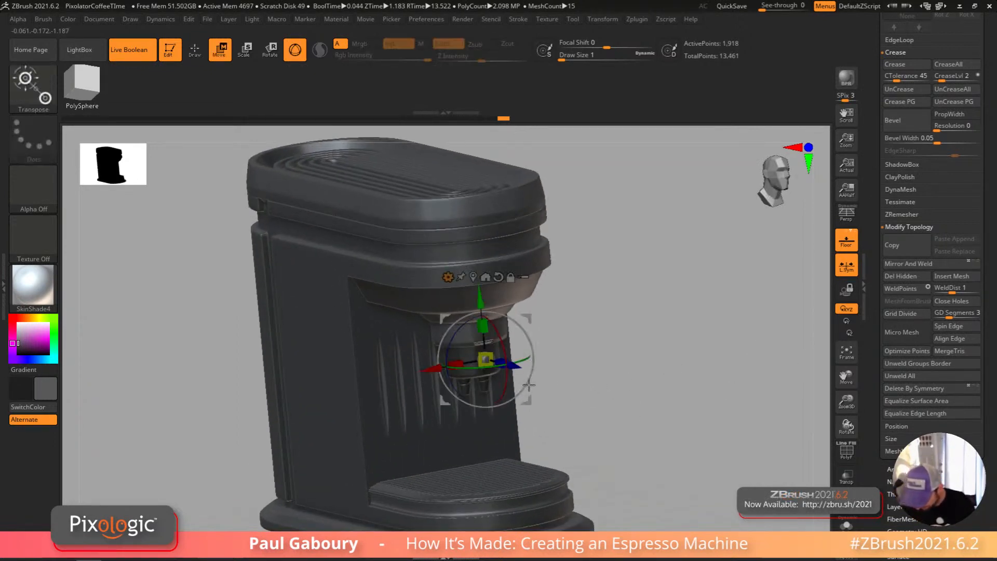
{"action": "key", "text": "q"}
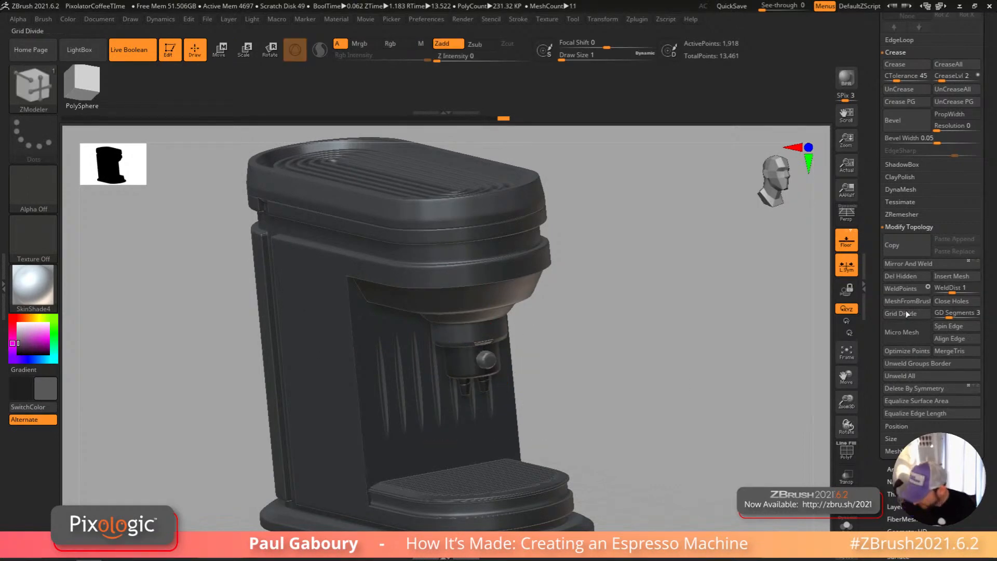
{"action": "left_click_drag", "start_coordinate": [988, 238], "coordinate": [980, 404]}
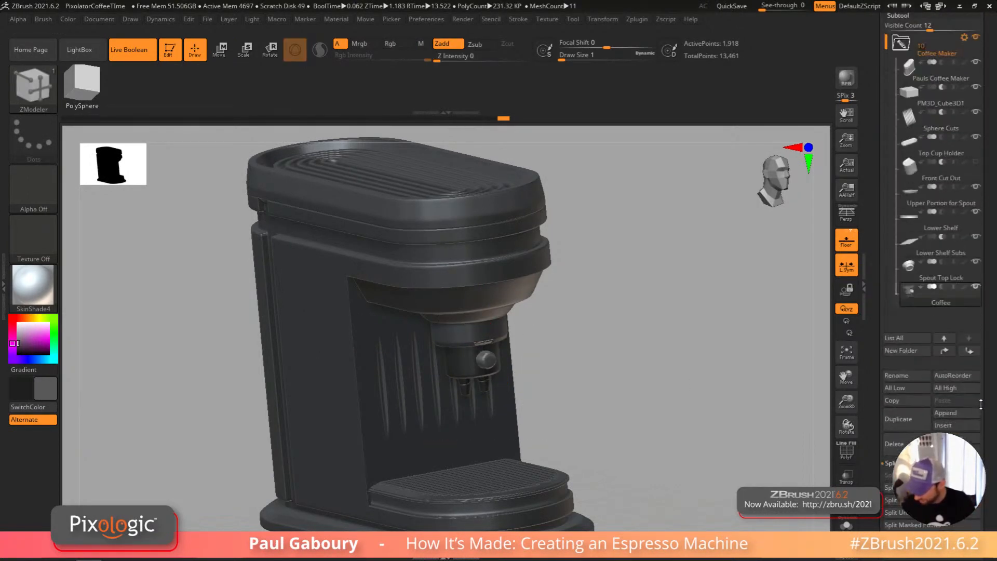
{"action": "mouse_move", "coordinate": [904, 284]}
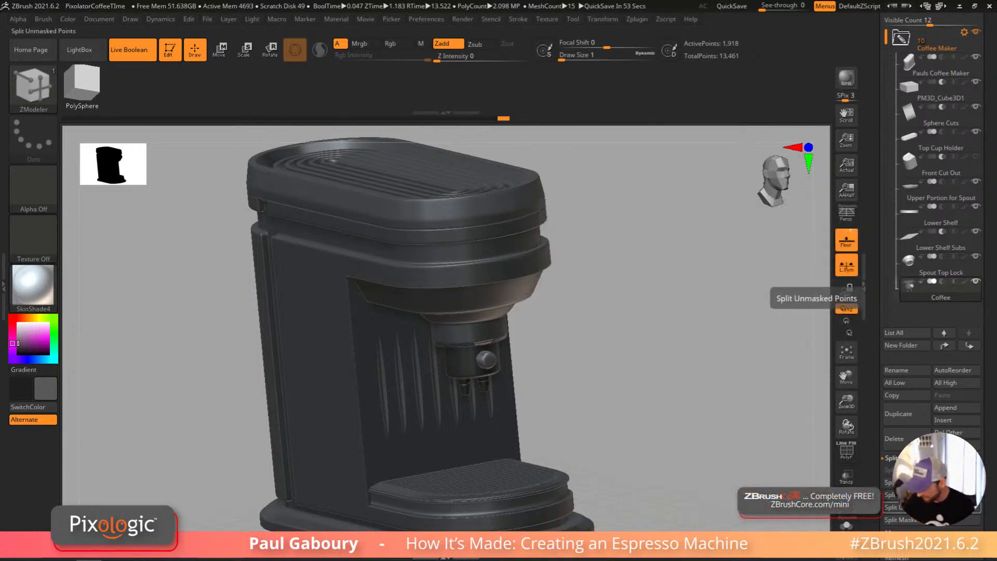
{"action": "left_click_drag", "start_coordinate": [988, 442], "coordinate": [989, 393]}
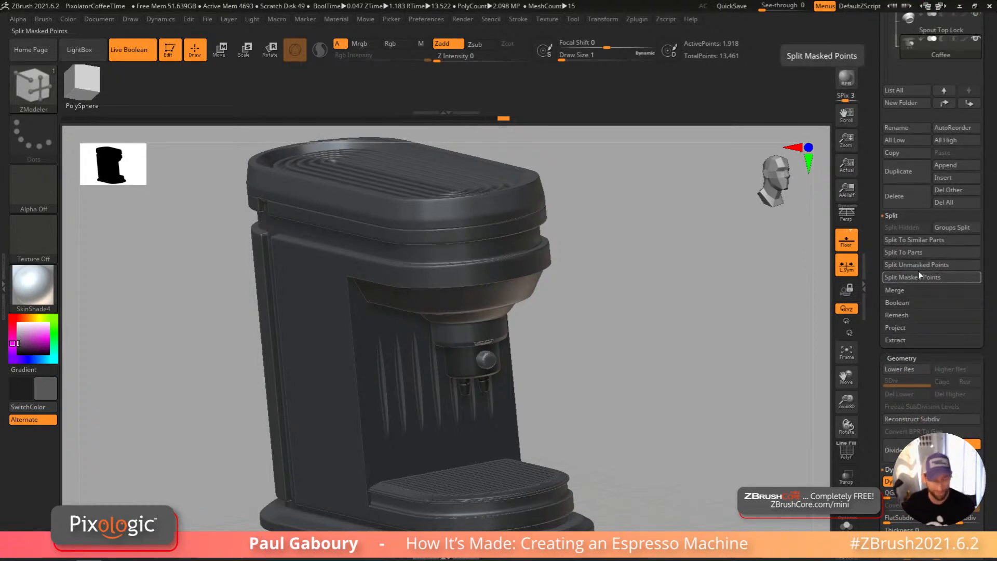
{"action": "left_click", "coordinate": [922, 277]}
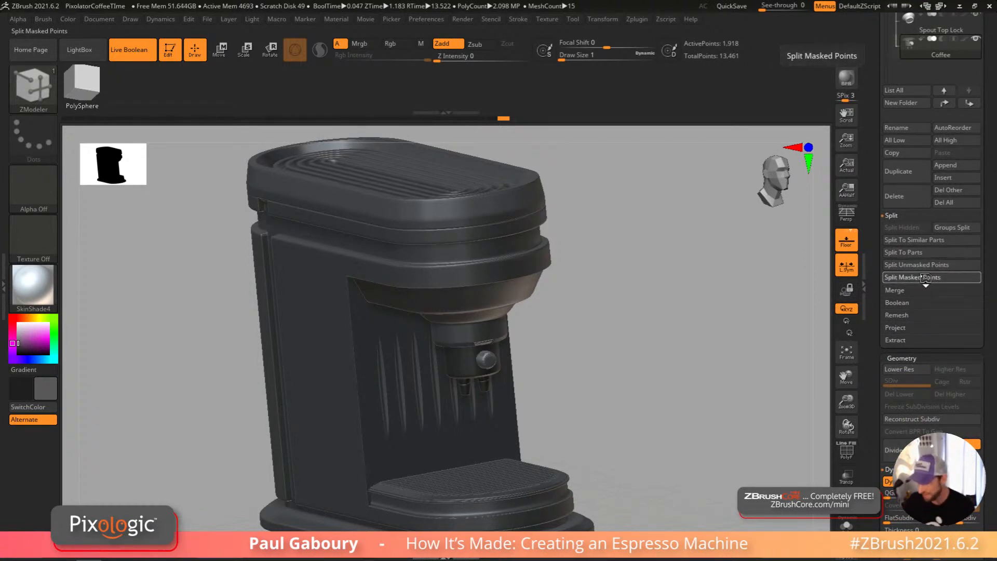
{"action": "left_click_drag", "start_coordinate": [989, 258], "coordinate": [988, 348]}
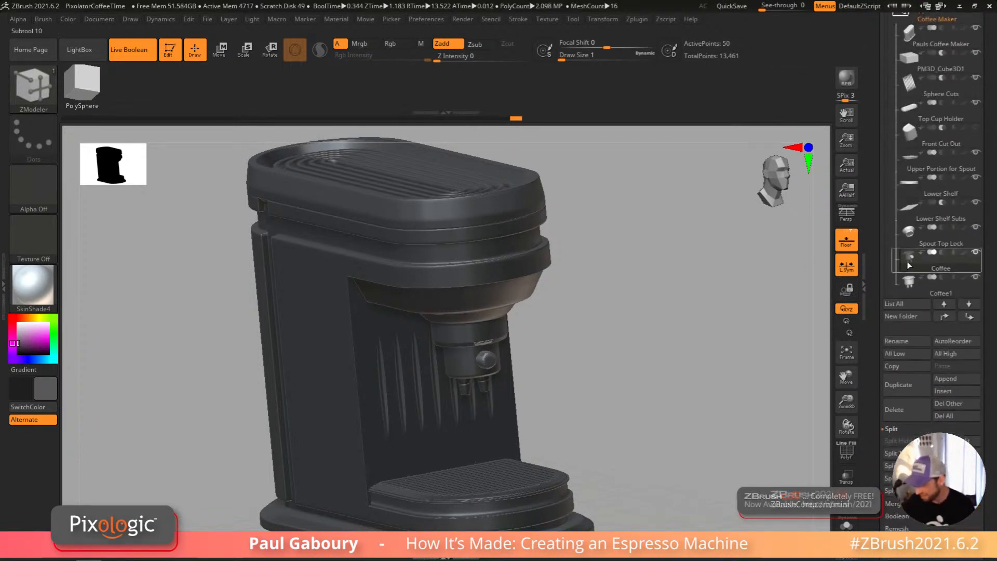
Step: Select the split-off cylinder subtool and rename it Handle
{"action": "left_click", "coordinate": [912, 258]}
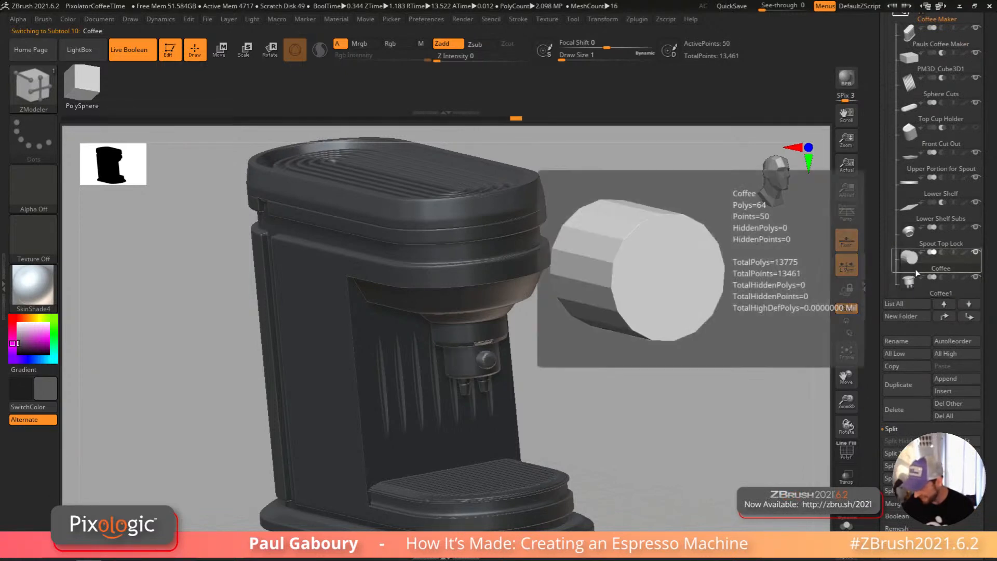
{"action": "left_click", "coordinate": [910, 344]}
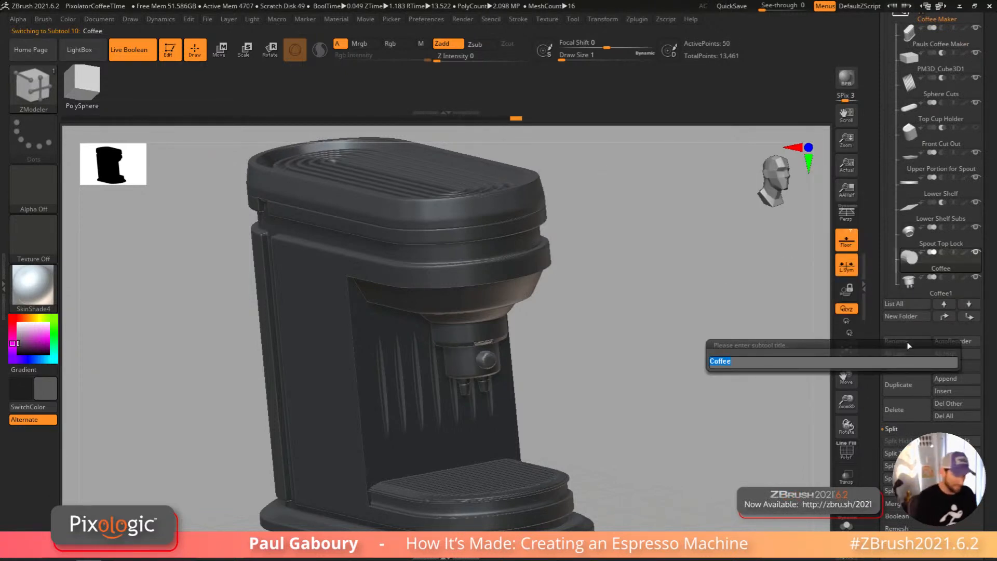
{"action": "type", "text": "Handle"}
{"action": "key", "text": "Return"}
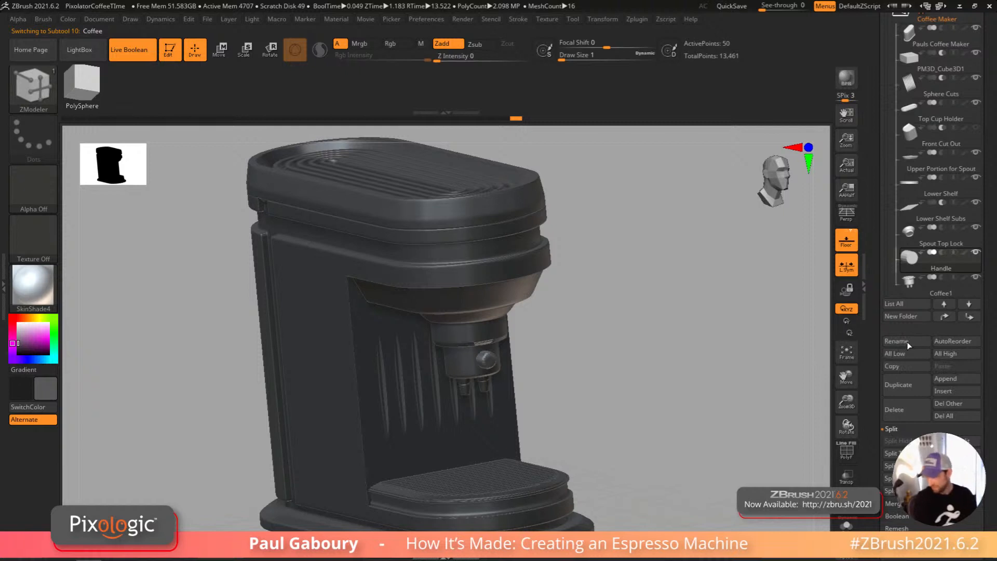
Step: Show the cylinder's unsmoothed wireframe and QMesh its front end outward by a short segment with the Flat Island target
{"action": "left_click_drag", "start_coordinate": [597, 418], "coordinate": [606, 407]}
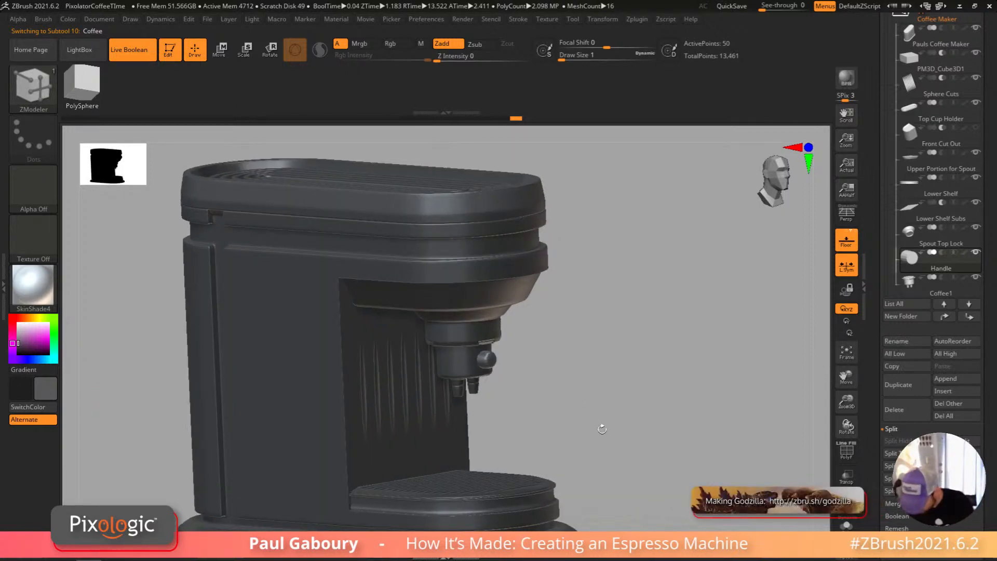
{"action": "left_click_drag", "start_coordinate": [605, 422], "coordinate": [612, 419], "text": "shift"}
{"action": "mouse_move", "coordinate": [510, 392]}
{"action": "left_mouse_down"}
{"action": "mouse_move", "coordinate": [594, 434]}
{"action": "mouse_move", "coordinate": [534, 405]}
{"action": "mouse_move", "coordinate": [547, 397]}
{"action": "mouse_move", "coordinate": [531, 405]}
{"action": "mouse_move", "coordinate": [560, 419]}
{"action": "left_mouse_up"}
{"action": "key", "text": "shift+f"}
{"action": "key", "text": "shift+d"}
{"action": "right_click_drag", "start_coordinate": [561, 418], "coordinate": [523, 396], "text": "ctrl"}
{"action": "mouse_move", "coordinate": [592, 467]}
{"action": "right_mouse_down", "text": "alt"}
{"action": "mouse_move", "coordinate": [525, 347]}
{"action": "mouse_move", "coordinate": [545, 374]}
{"action": "mouse_move", "coordinate": [570, 381]}
{"action": "right_mouse_up", "text": "alt"}
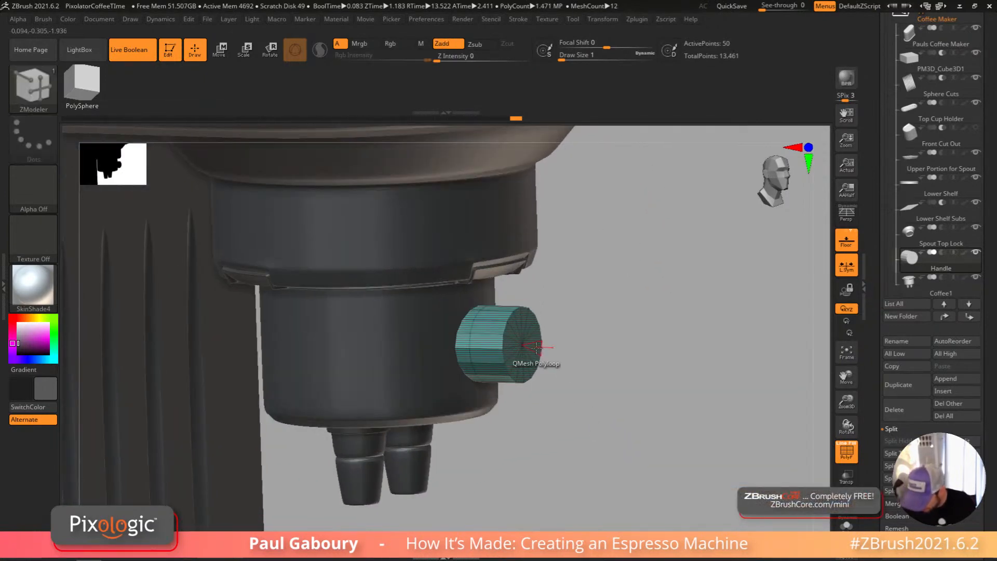
{"action": "key", "text": "space"}
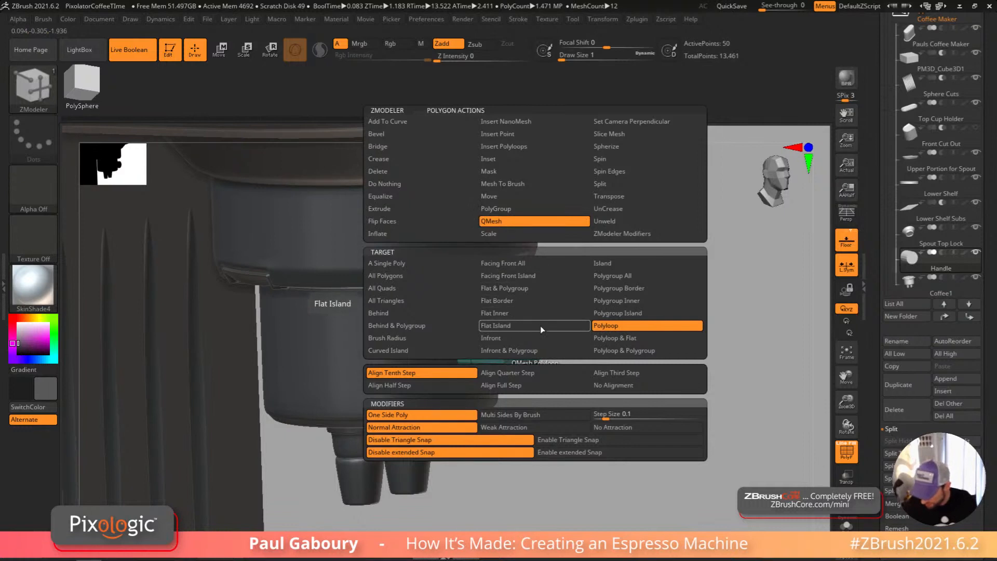
{"action": "left_click", "coordinate": [540, 326]}
{"action": "left_click_drag", "start_coordinate": [538, 347], "coordinate": [554, 352]}
{"action": "key", "text": "alt"}
{"action": "key", "text": "alt"}
{"action": "key", "text": "alt"}
{"action": "key", "text": "alt"}
Step: Mask all but the handle's front end, centre the gizmo on it, scale it to about 1.19 and clear the mask
{"action": "right_click_drag", "start_coordinate": [554, 351], "coordinate": [570, 337], "text": "shift"}
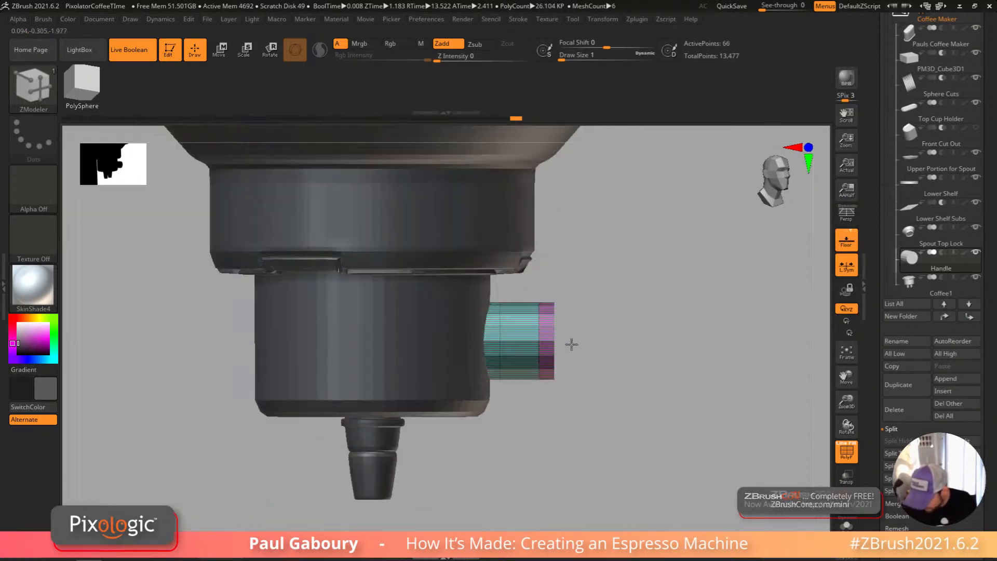
{"action": "left_click_drag", "start_coordinate": [588, 423], "coordinate": [541, 271], "text": "ctrl"}
{"action": "key", "text": "w"}
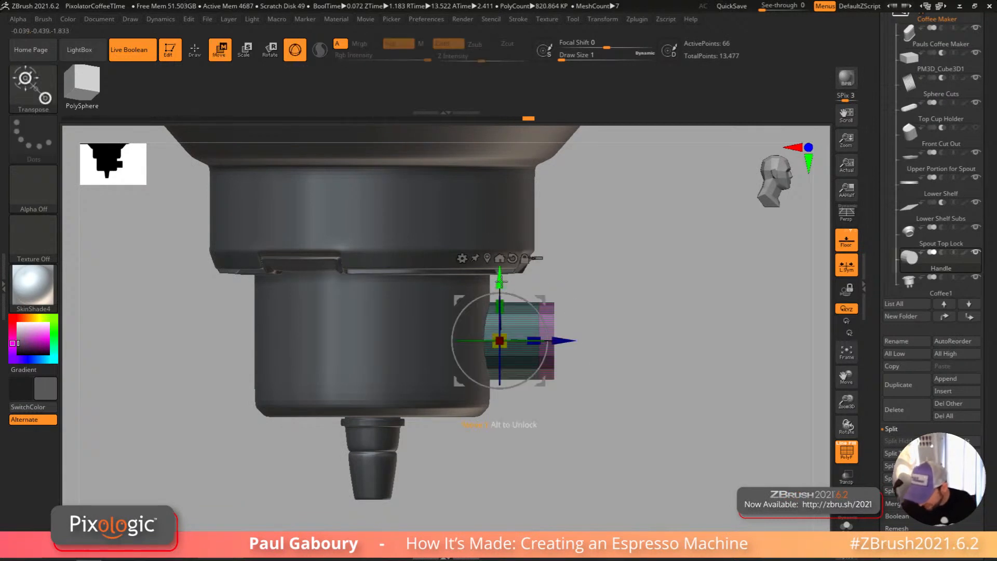
{"action": "left_click", "coordinate": [488, 259]}
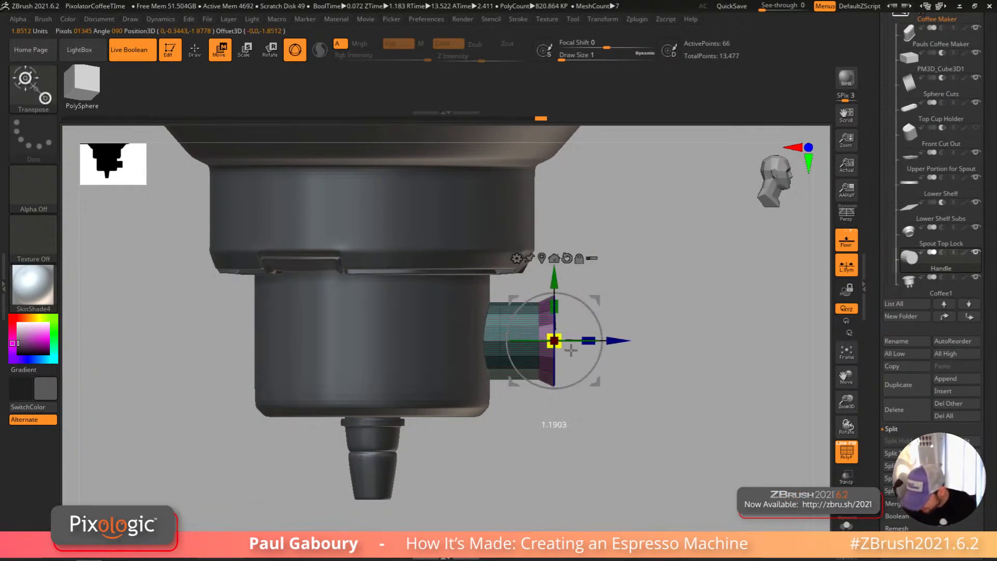
{"action": "key", "text": "q"}
{"action": "left_click_drag", "start_coordinate": [614, 407], "coordinate": [621, 420], "text": "ctrl"}
Step: QMesh the flared end face far outward to form the long grip, and once more for a short end band
{"action": "right_click_drag", "start_coordinate": [621, 421], "coordinate": [594, 410]}
{"action": "left_click_drag", "start_coordinate": [565, 343], "coordinate": [824, 352]}
{"action": "key", "text": "alt"}
{"action": "mouse_move", "coordinate": [576, 383]}
{"action": "right_mouse_down", "text": "ctrl"}
{"action": "mouse_move", "coordinate": [585, 407]}
{"action": "mouse_move", "coordinate": [621, 434]}
{"action": "mouse_move", "coordinate": [643, 414]}
{"action": "mouse_move", "coordinate": [630, 414]}
{"action": "mouse_move", "coordinate": [639, 398]}
{"action": "mouse_move", "coordinate": [639, 480]}
{"action": "right_mouse_up", "text": "ctrl"}
{"action": "left_click_drag", "start_coordinate": [590, 352], "coordinate": [607, 352]}
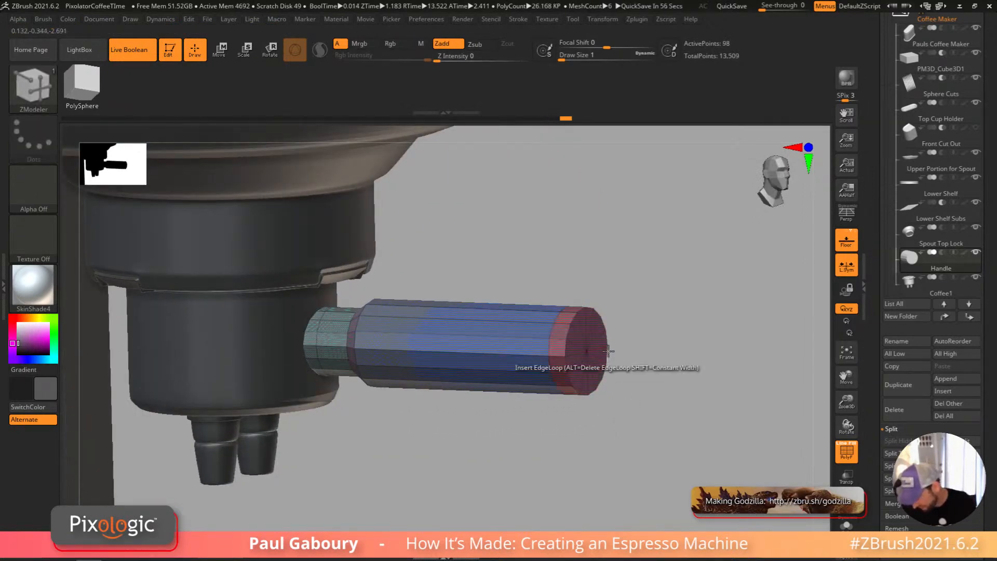
Step: Insert edge loops around the handle's end face and isolate the handle from the machine
{"action": "right_click_drag", "start_coordinate": [588, 354], "coordinate": [583, 354], "text": "ctrl"}
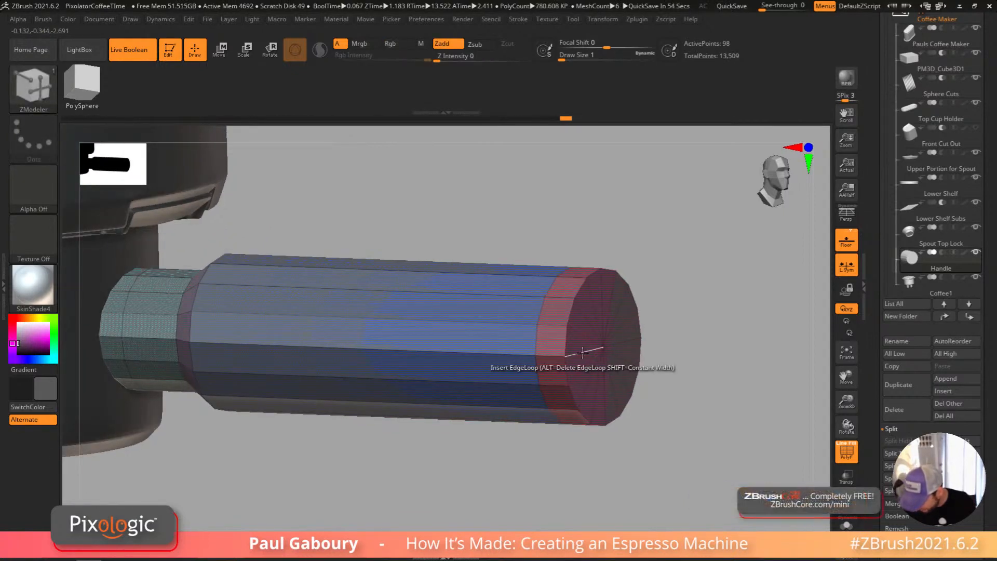
{"action": "left_click", "coordinate": [560, 356]}
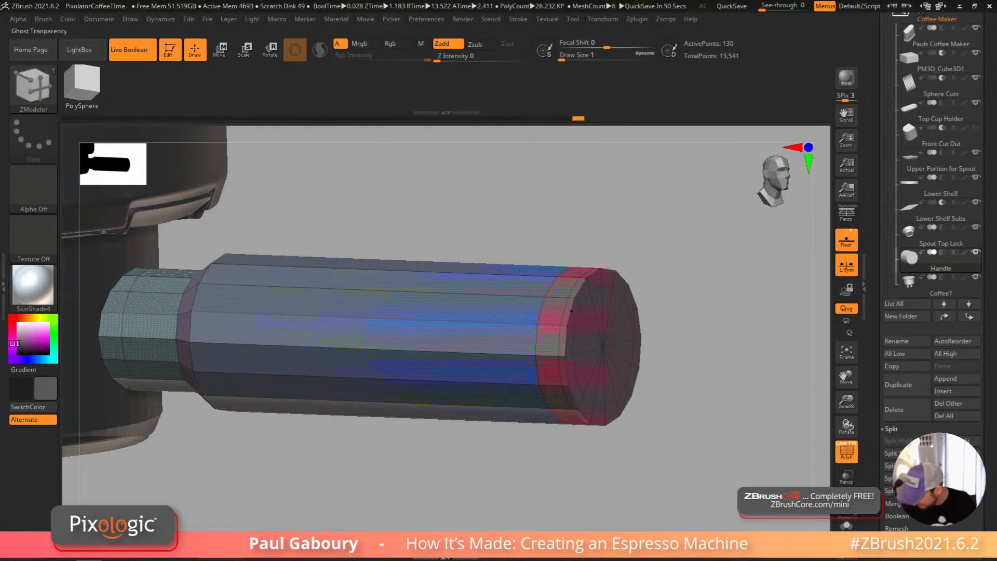
{"action": "key", "text": "ctrl+z"}
{"action": "key", "text": "ctrl+z"}
{"action": "key", "text": "ctrl+z"}
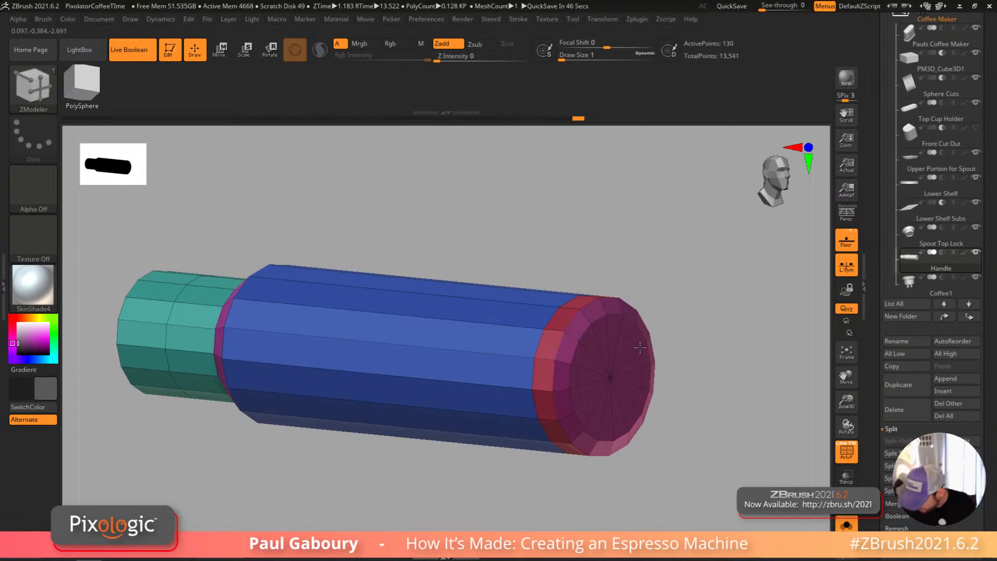
Step: QMesh a ring on the handle's end face outward with the Polyloop target to form a raised rim
{"action": "key", "text": "space"}
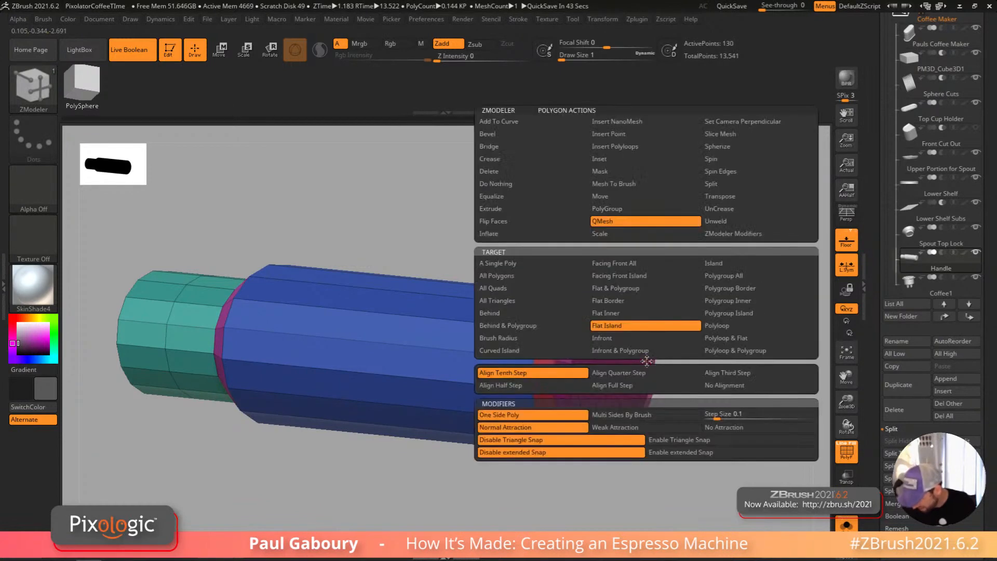
{"action": "left_click", "coordinate": [734, 325]}
{"action": "left_click_drag", "start_coordinate": [649, 387], "coordinate": [628, 365]}
Step: Crease the complete edge loops at both ends of the handle's long grip section
{"action": "key", "text": "space"}
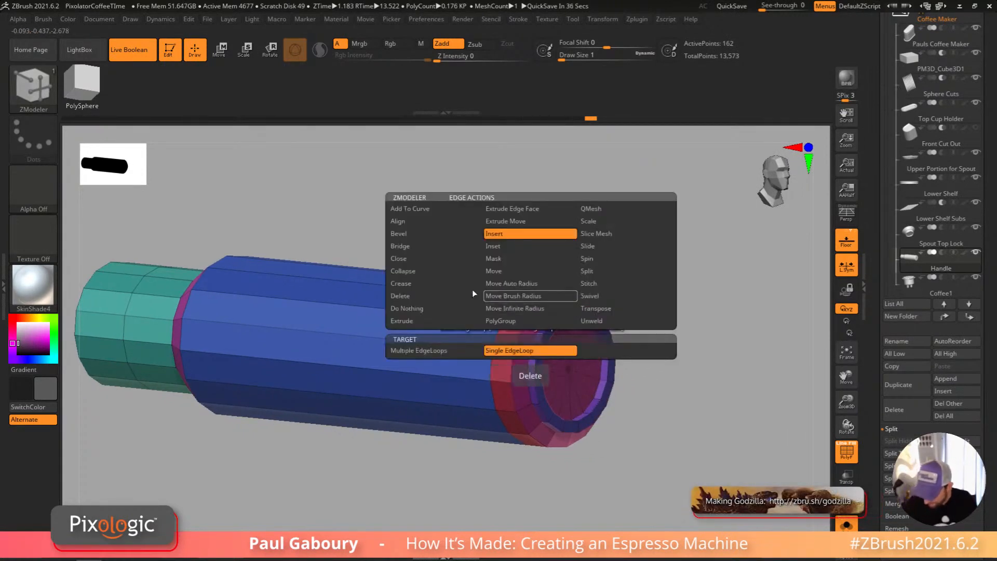
{"action": "left_click", "coordinate": [427, 283]}
{"action": "left_click", "coordinate": [440, 370]}
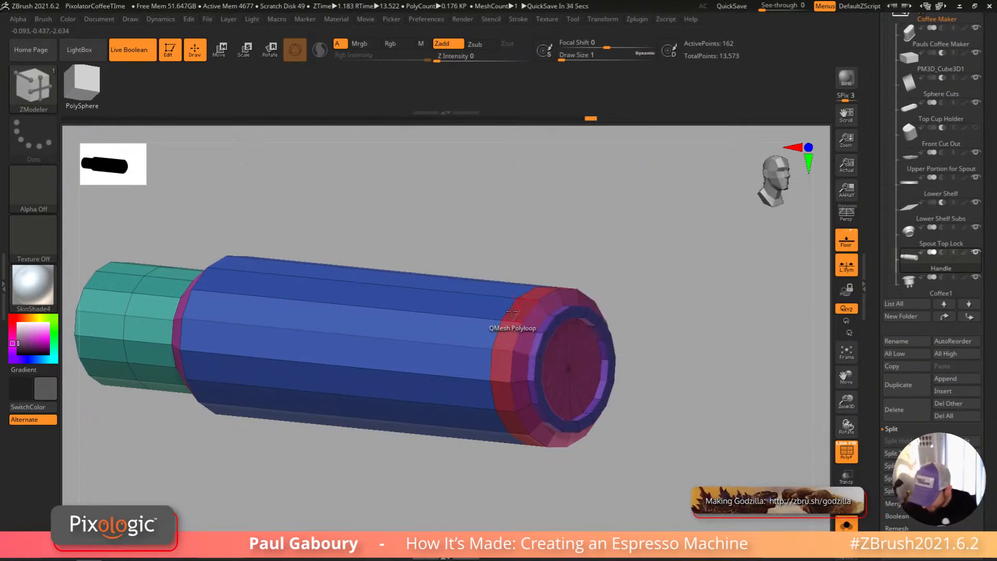
{"action": "left_click_drag", "start_coordinate": [508, 310], "coordinate": [379, 345]}
{"action": "left_click", "coordinate": [181, 292]}
{"action": "left_click_drag", "start_coordinate": [181, 293], "coordinate": [312, 301]}
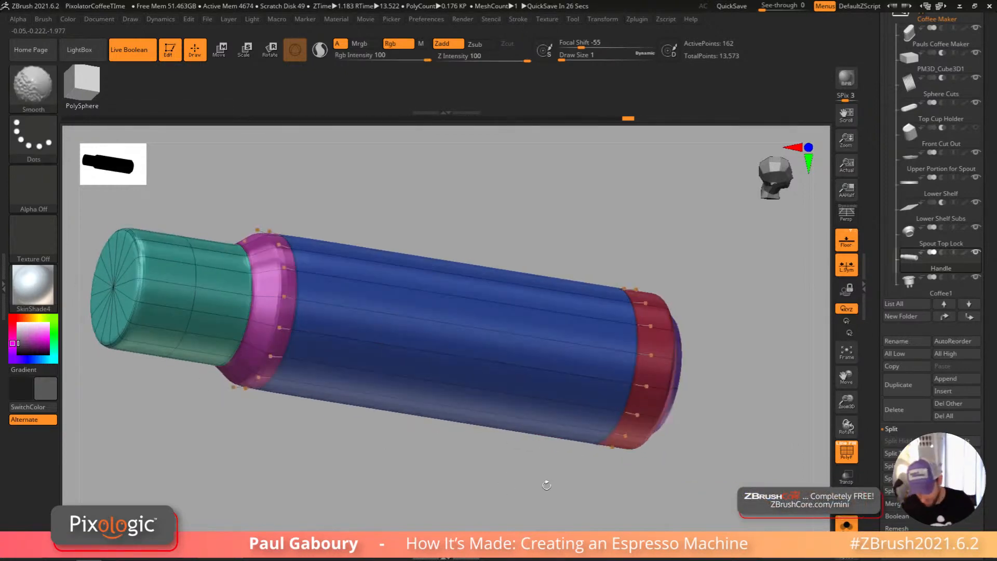
Step: Hide the wireframe, turn on smoothing and examine the isolated handle with its rimmed end
{"action": "key", "text": "shift+f"}
{"action": "key", "text": "d"}
{"action": "left_click_drag", "start_coordinate": [583, 489], "coordinate": [510, 367]}
{"action": "scroll", "coordinate": [514, 367], "scroll_direction": "up", "scroll_amount": 5}
{"action": "scroll", "coordinate": [601, 440], "scroll_direction": "down", "scroll_amount": 5}
{"action": "left_click_drag", "start_coordinate": [535, 422], "coordinate": [556, 407]}
{"action": "scroll", "coordinate": [566, 415], "scroll_direction": "up", "scroll_amount": 5}
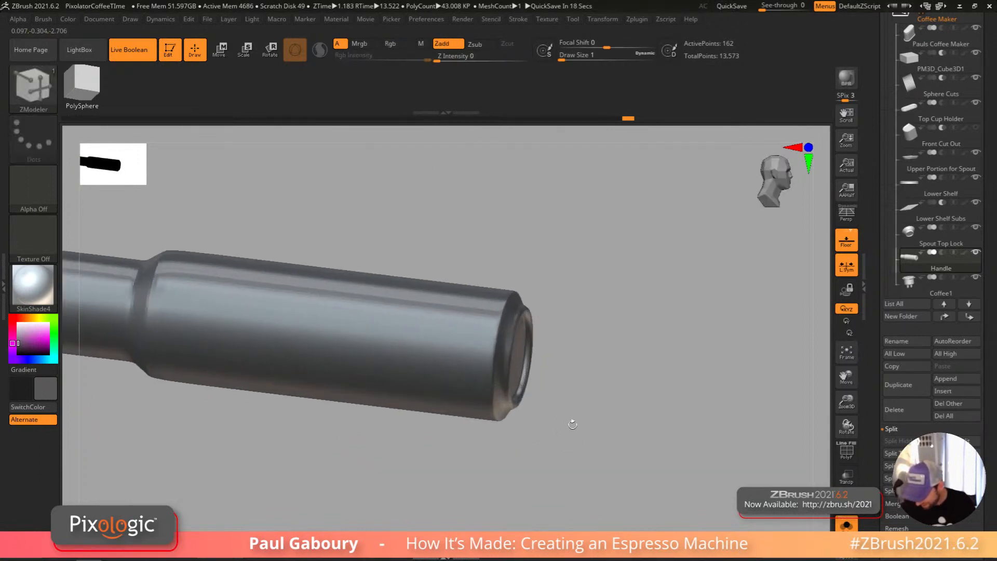
Step: Check the handle's end against its wireframe, and show the whole machine to view the handle in place
{"action": "key", "text": "shift+f"}
{"action": "scroll", "coordinate": [571, 410], "scroll_direction": "up", "scroll_amount": 3}
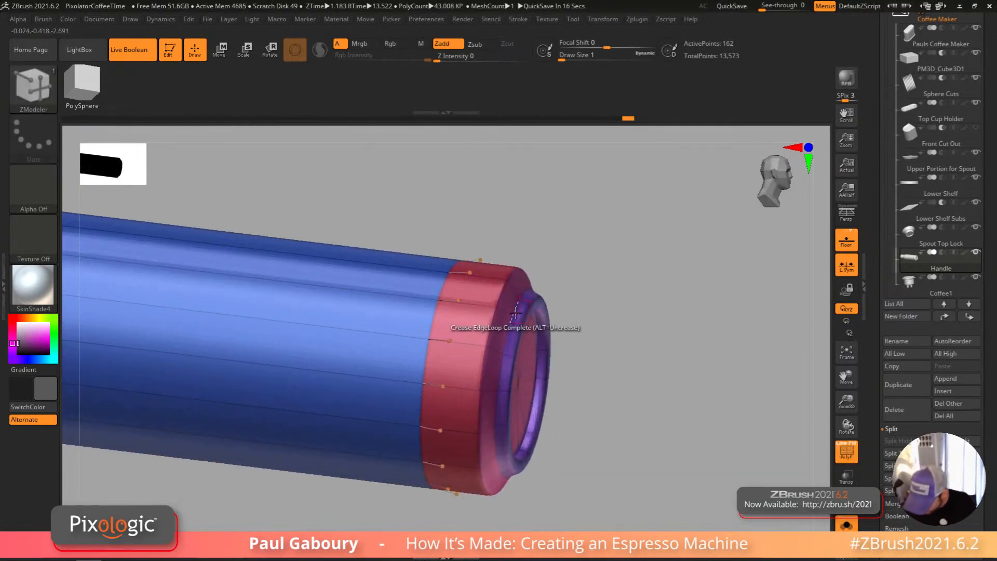
{"action": "key", "text": "shift+f"}
{"action": "scroll", "coordinate": [519, 416], "scroll_direction": "down", "scroll_amount": 5}
{"action": "left_click_drag", "start_coordinate": [519, 416], "coordinate": [563, 410]}
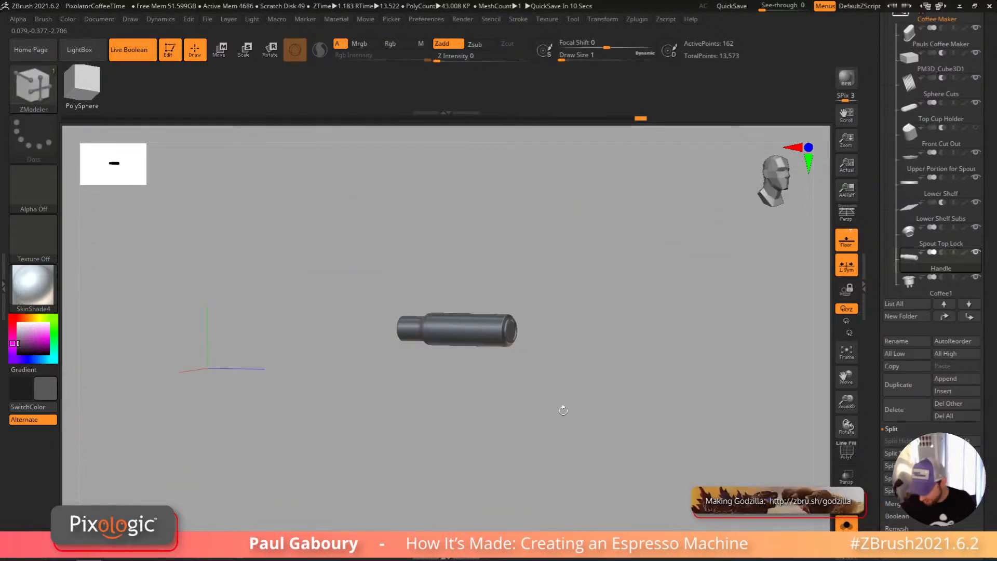
{"action": "left_click", "coordinate": [581, 393]}
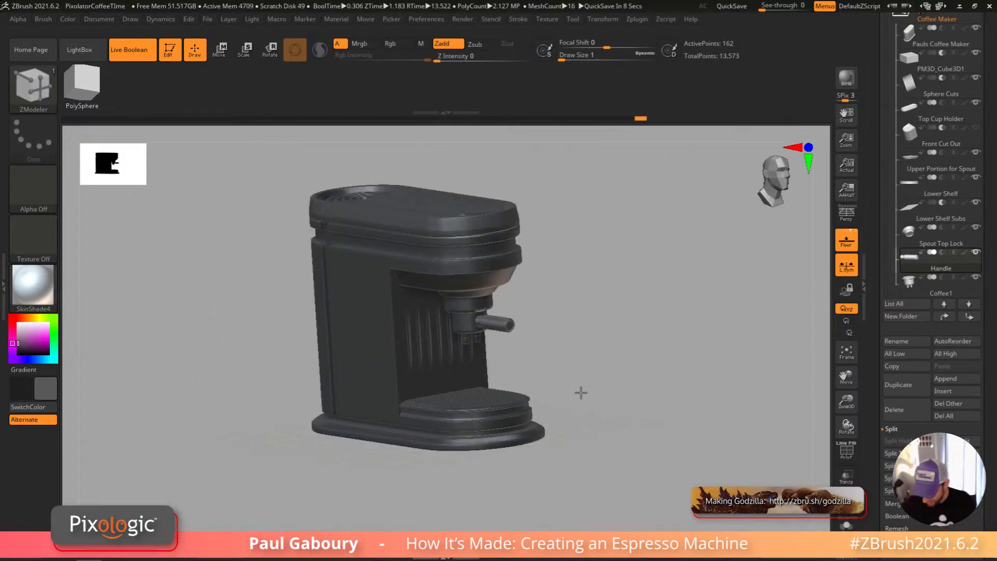
{"action": "left_click_drag", "start_coordinate": [580, 393], "coordinate": [588, 378], "text": "shift"}
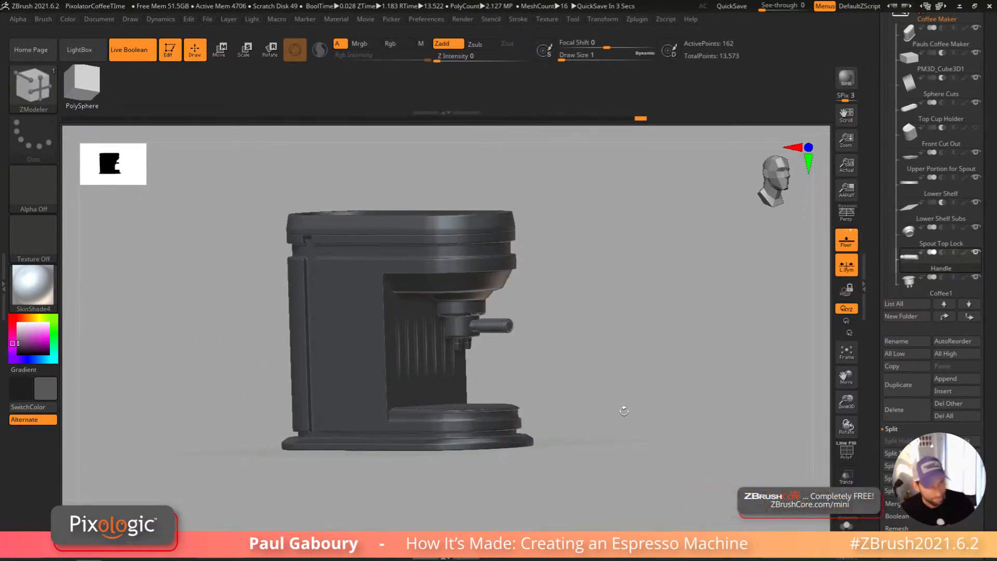
Step: Duplicate the Handle subtool and rename the copy Handle Grip
{"action": "left_click_drag", "start_coordinate": [625, 431], "coordinate": [616, 442], "text": "alt"}
{"action": "key", "text": "ctrl"}
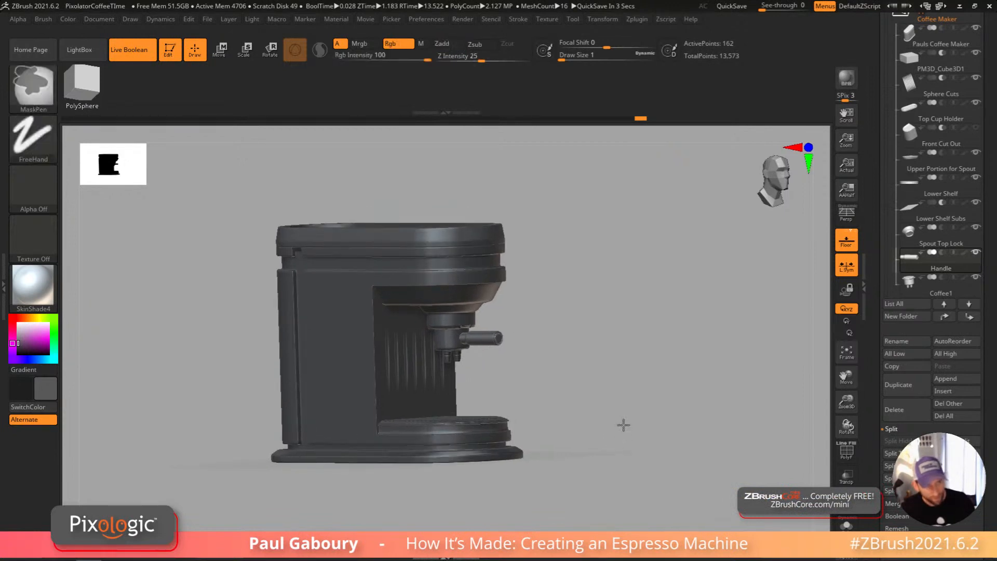
{"action": "right_click_drag", "start_coordinate": [623, 424], "coordinate": [600, 409], "text": "ctrl"}
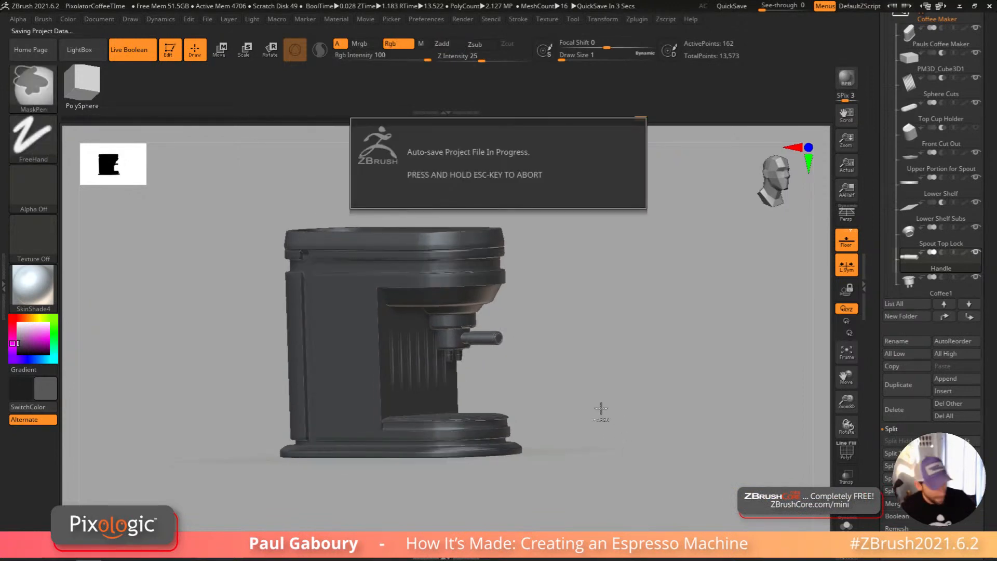
{"action": "key", "text": "Escape"}
{"action": "left_click_drag", "start_coordinate": [613, 422], "coordinate": [636, 398], "text": "alt"}
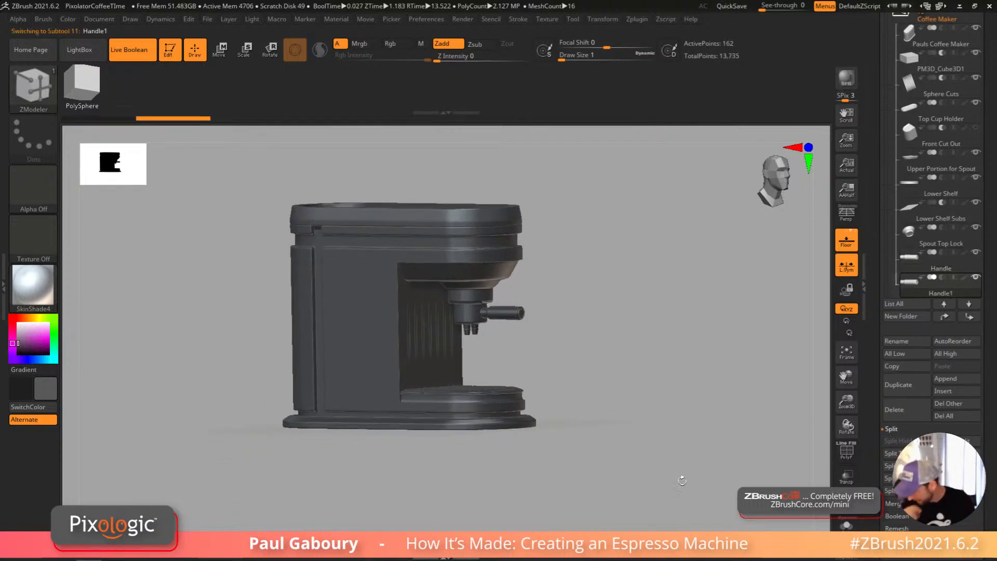
{"action": "left_click", "coordinate": [912, 344]}
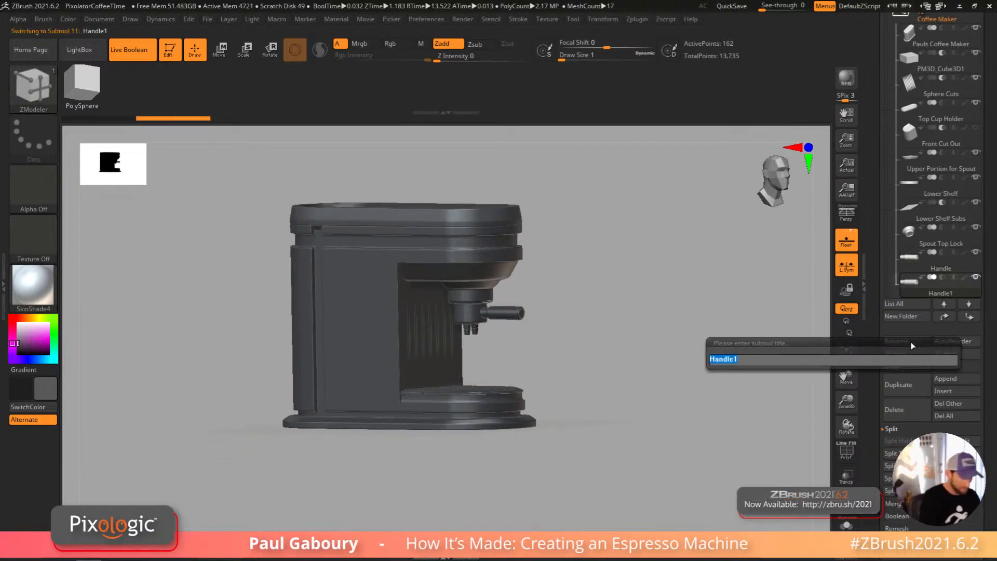
{"action": "type", "text": "Handle Grip"}
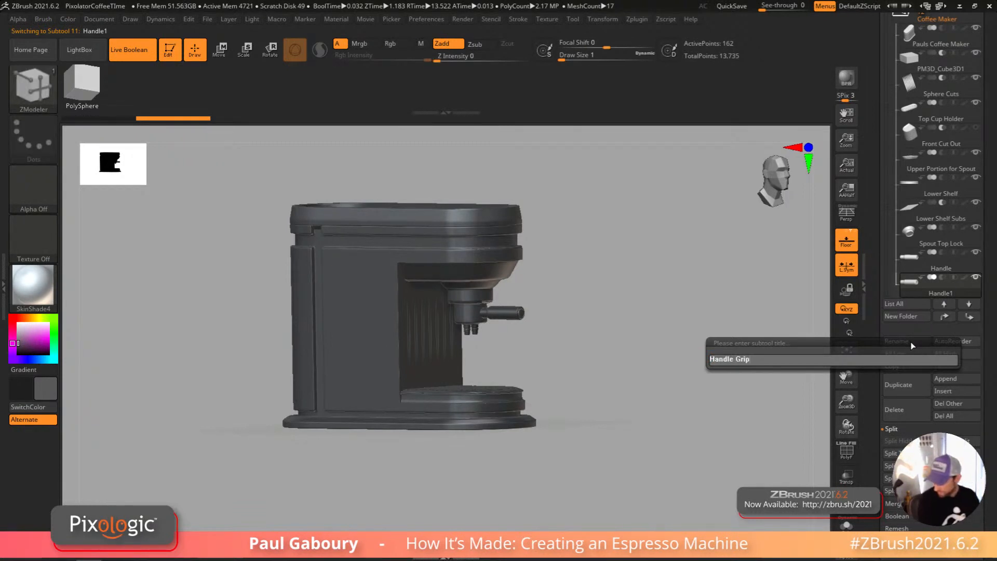
{"action": "key", "text": "Return"}
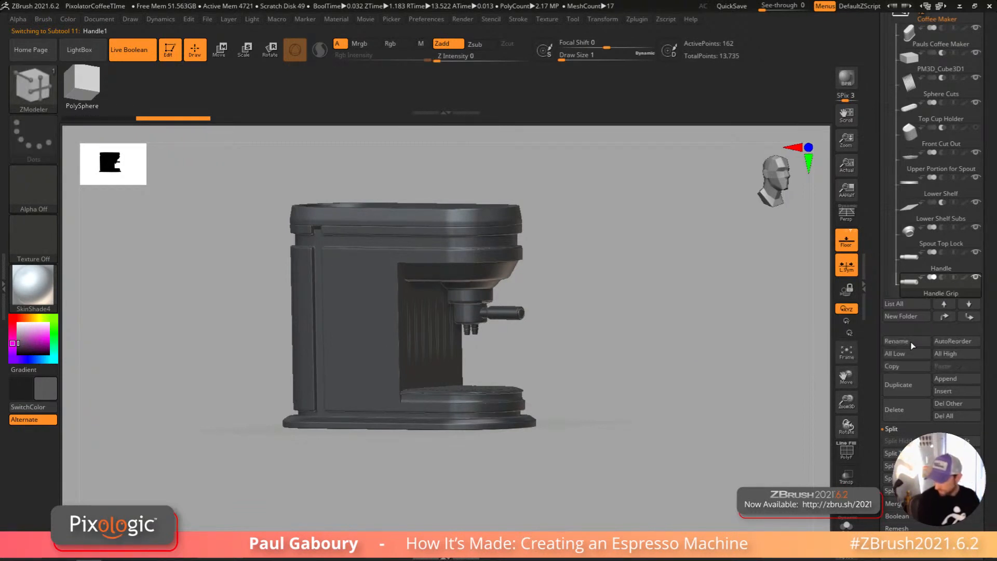
Step: Isolate the long grip section of the Handle Grip subtool and delete all of its other geometry
{"action": "left_click", "coordinate": [850, 530]}
{"action": "mouse_move", "coordinate": [609, 435]}
{"action": "right_mouse_down", "text": "ctrl"}
{"action": "mouse_move", "coordinate": [592, 400]}
{"action": "mouse_move", "coordinate": [604, 441]}
{"action": "right_mouse_up", "text": "ctrl"}
{"action": "mouse_move", "coordinate": [518, 371]}
{"action": "right_mouse_down", "text": "alt"}
{"action": "mouse_move", "coordinate": [553, 420]}
{"action": "mouse_move", "coordinate": [551, 389]}
{"action": "mouse_move", "coordinate": [616, 436]}
{"action": "mouse_move", "coordinate": [565, 468]}
{"action": "mouse_move", "coordinate": [576, 441]}
{"action": "mouse_move", "coordinate": [562, 421]}
{"action": "right_mouse_up", "text": "alt"}
{"action": "key", "text": "shift+f"}
{"action": "left_click", "coordinate": [551, 388], "text": "ctrl+shift"}
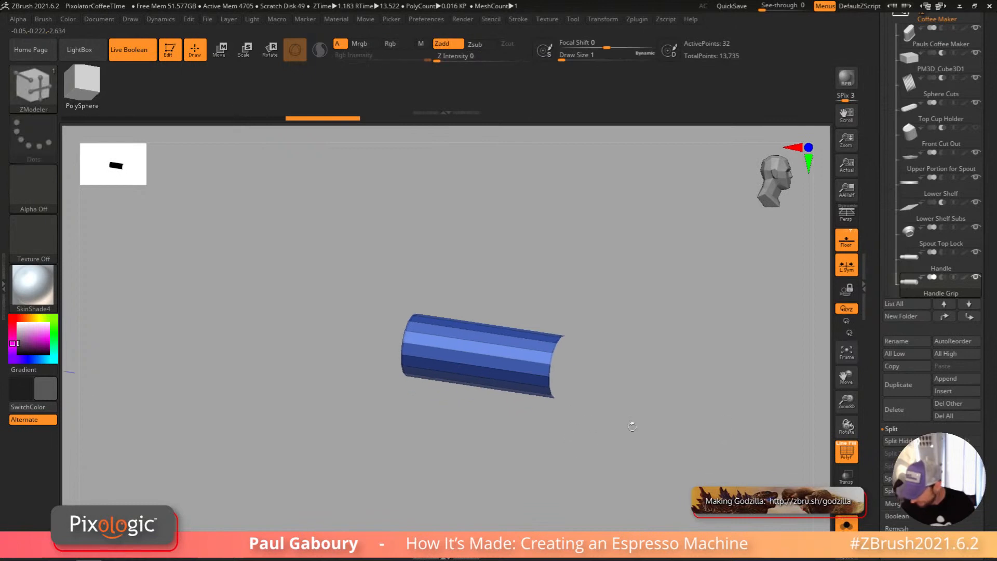
{"action": "left_click_drag", "start_coordinate": [984, 483], "coordinate": [977, 308]}
{"action": "left_click", "coordinate": [906, 217]}
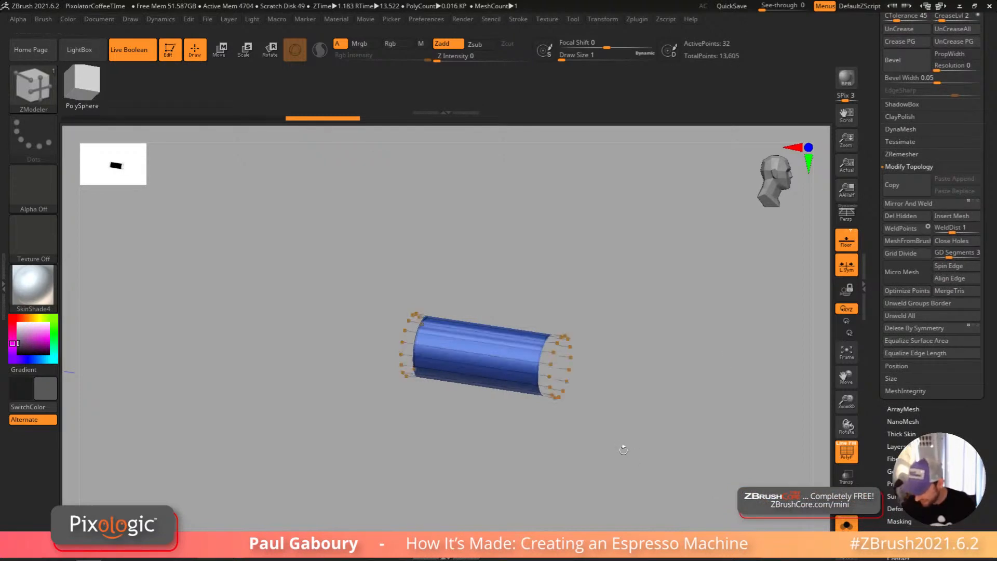
Step: Insert ten evenly spaced edge loops along the grip section with the ZModeler Insert action and the Multiple EdgeLoops target
{"action": "right_click_drag", "start_coordinate": [535, 389], "coordinate": [544, 403], "text": "ctrl"}
{"action": "right_click_drag", "start_coordinate": [543, 403], "coordinate": [621, 411], "text": "shift"}
{"action": "key", "text": "space"}
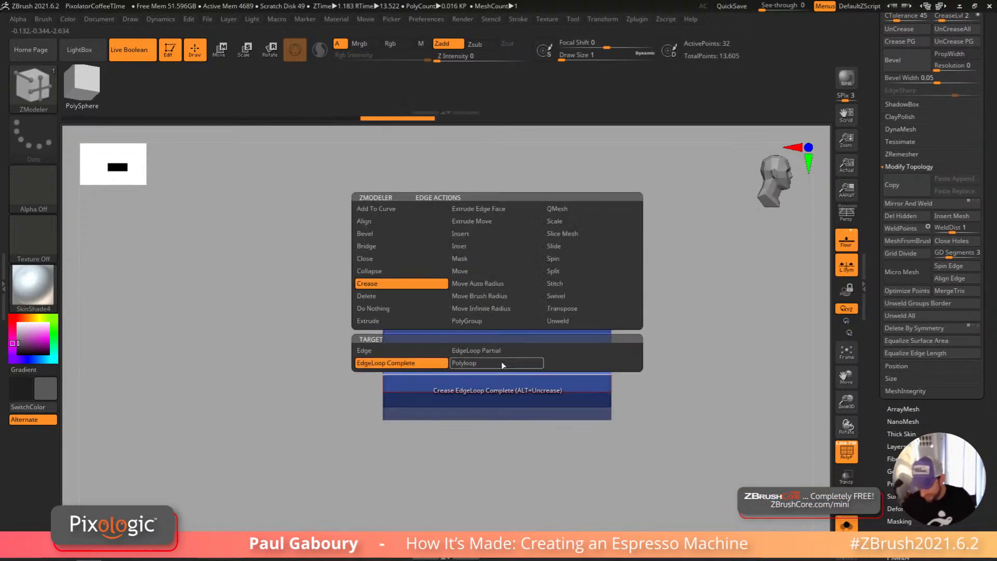
{"action": "left_click", "coordinate": [480, 234]}
{"action": "left_click", "coordinate": [418, 351]}
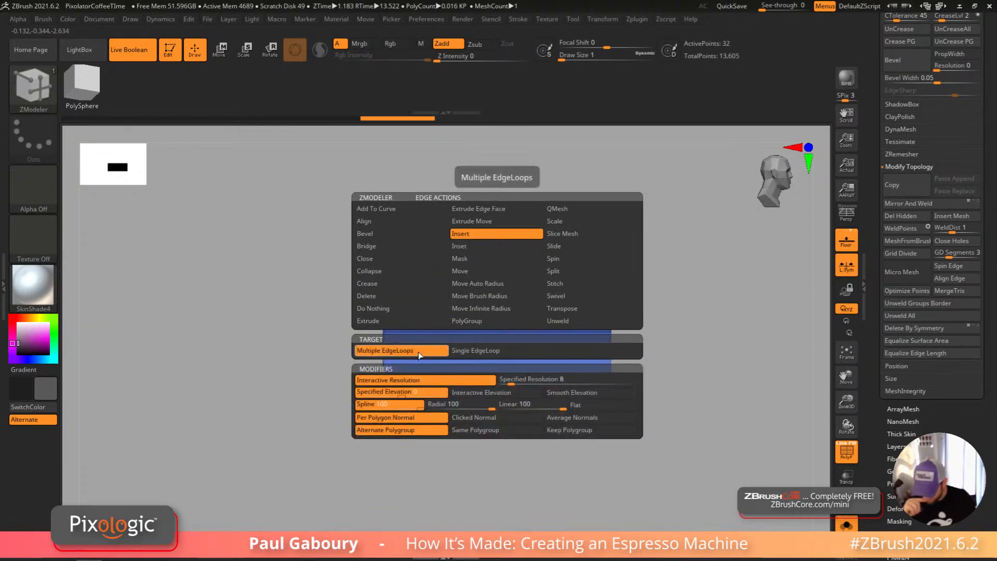
{"action": "left_click", "coordinate": [524, 361]}
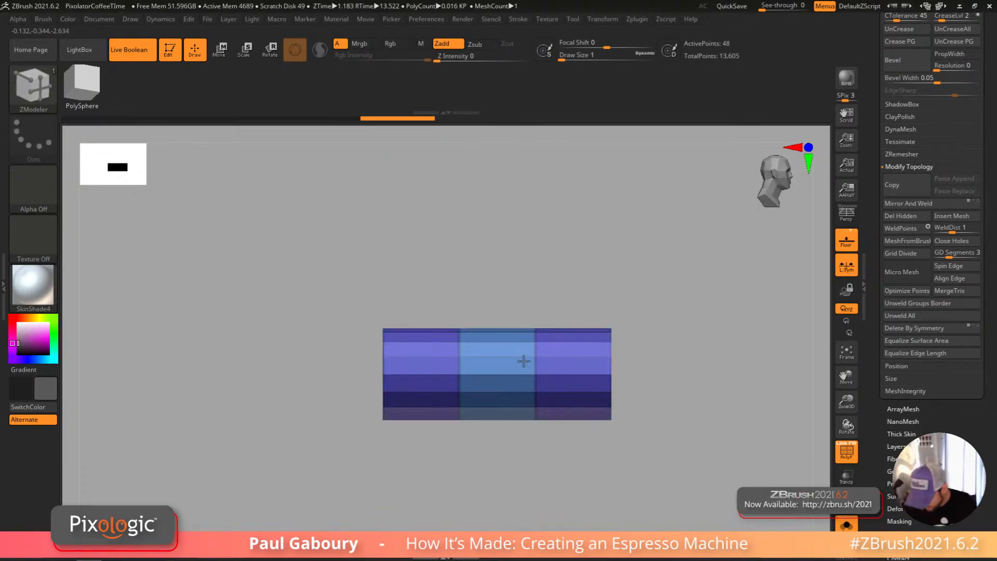
{"action": "left_click_drag", "start_coordinate": [524, 361], "coordinate": [576, 335]}
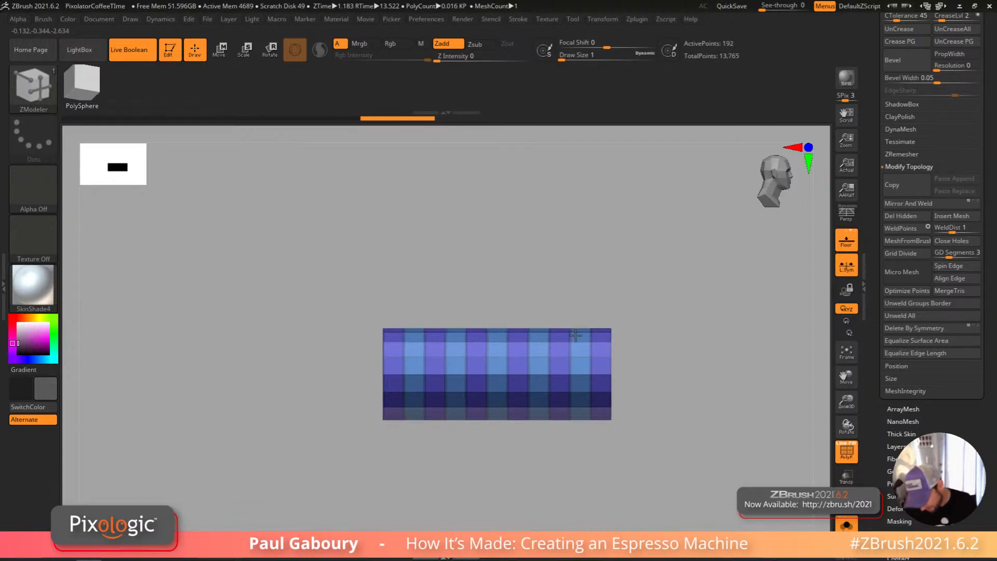
Step: Turn on dynamic subdivision for the grip section and merge it into a single polygroup
{"action": "right_click_drag", "start_coordinate": [626, 431], "coordinate": [611, 464]}
{"action": "right_click_drag", "start_coordinate": [611, 464], "coordinate": [620, 487], "text": "alt"}
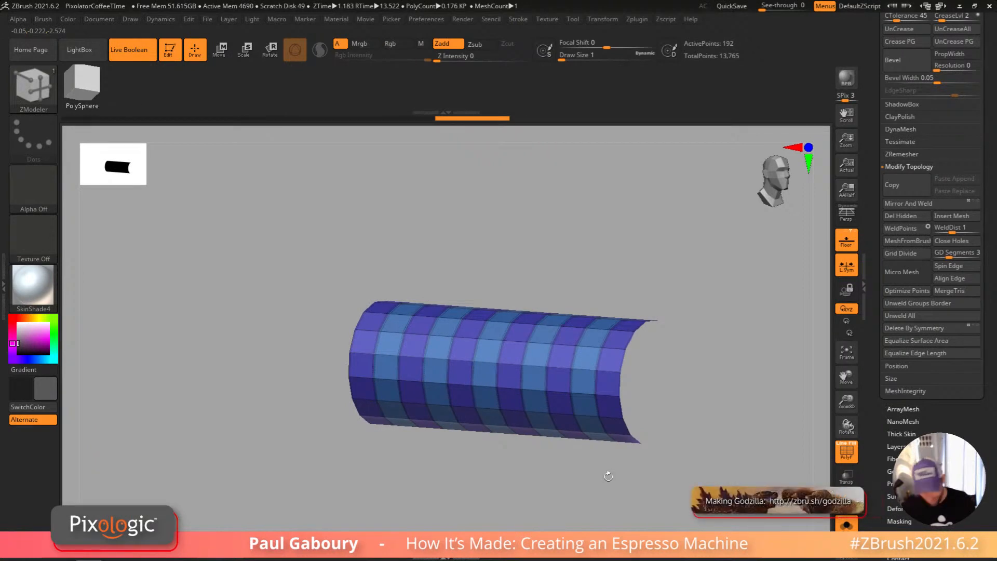
{"action": "left_click", "coordinate": [908, 167]}
{"action": "key", "text": "d"}
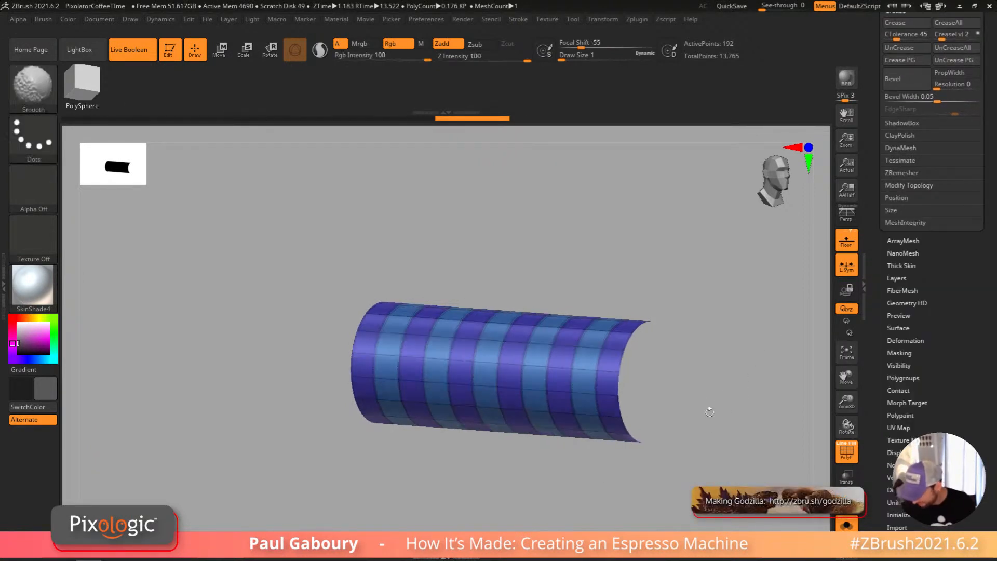
{"action": "key", "text": "shift+f"}
{"action": "key", "text": "shift+f"}
{"action": "key", "text": "ctrl+w"}
{"action": "right_click_drag", "start_coordinate": [701, 430], "coordinate": [644, 456], "text": "ctrl"}
{"action": "mouse_move", "coordinate": [645, 456]}
{"action": "right_mouse_down"}
{"action": "mouse_move", "coordinate": [594, 436]}
{"action": "mouse_move", "coordinate": [636, 421]}
{"action": "mouse_move", "coordinate": [614, 438]}
{"action": "mouse_move", "coordinate": [630, 459]}
{"action": "mouse_move", "coordinate": [629, 423]}
{"action": "mouse_move", "coordinate": [607, 445]}
{"action": "mouse_move", "coordinate": [631, 441]}
{"action": "right_mouse_up"}
Step: Shorten the grip section by hiding and deleting its end ring nearest the coffee holder
{"action": "left_click", "coordinate": [846, 525]}
{"action": "key", "text": "b"}
{"action": "key", "text": "z"}
{"action": "key", "text": "m"}
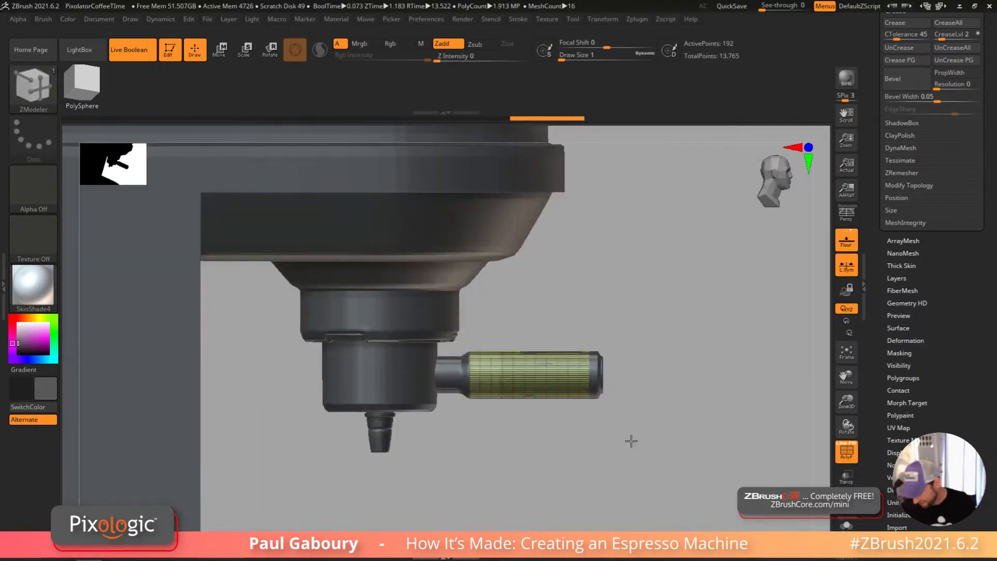
{"action": "left_click", "coordinate": [846, 526]}
{"action": "left_click_drag", "start_coordinate": [425, 474], "coordinate": [475, 312], "text": "ctrl+shift"}
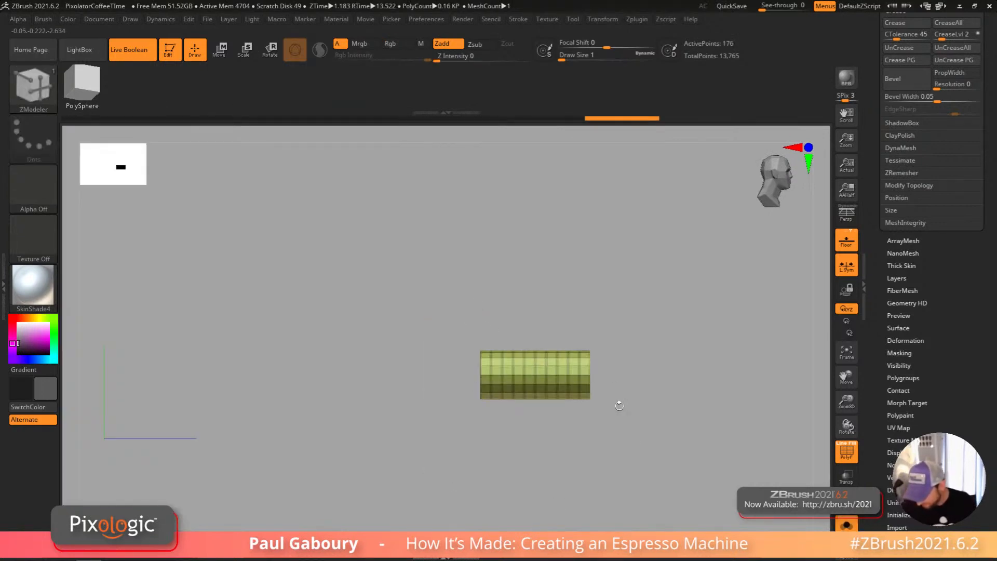
{"action": "left_click", "coordinate": [918, 186]}
{"action": "left_click", "coordinate": [908, 235]}
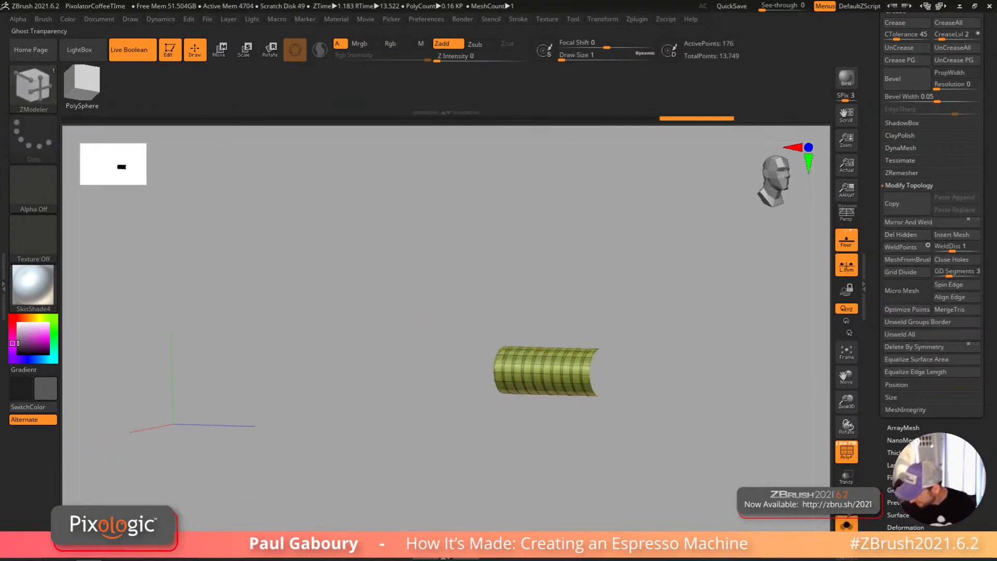
{"action": "left_click", "coordinate": [846, 525]}
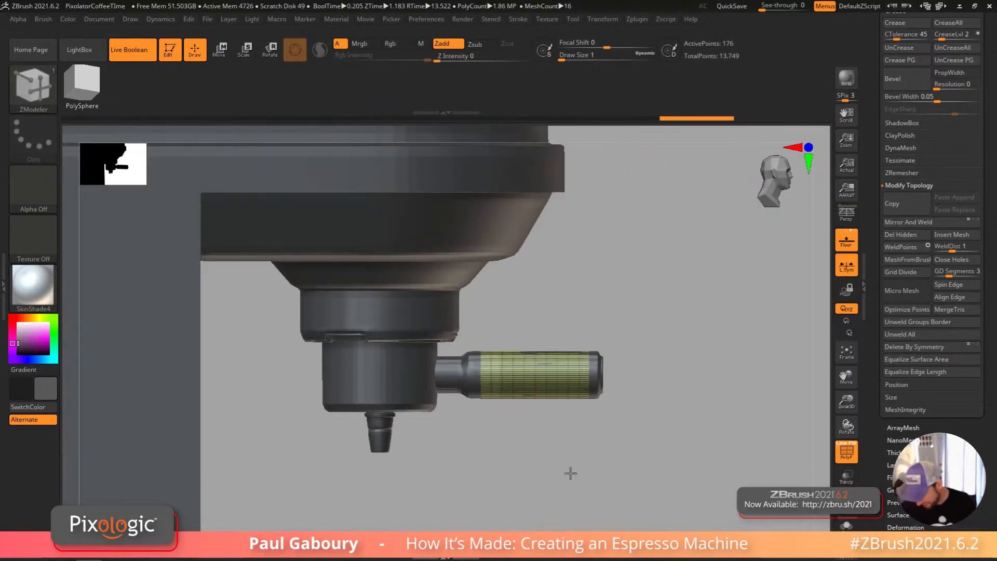
Step: QMesh the isolated grip section outward with the All Polygons target to give the sleeve a slight thickness
{"action": "key", "text": "shift"}
{"action": "key", "text": "ctrl"}
{"action": "mouse_move", "coordinate": [562, 476]}
{"action": "right_mouse_down", "text": "ctrl"}
{"action": "mouse_move", "coordinate": [574, 486]}
{"action": "mouse_move", "coordinate": [576, 461]}
{"action": "mouse_move", "coordinate": [695, 425]}
{"action": "mouse_move", "coordinate": [612, 421]}
{"action": "mouse_move", "coordinate": [616, 441]}
{"action": "right_mouse_up", "text": "ctrl"}
{"action": "left_click", "coordinate": [846, 524]}
{"action": "right_click_drag", "start_coordinate": [572, 358], "coordinate": [584, 349]}
{"action": "key", "text": "space"}
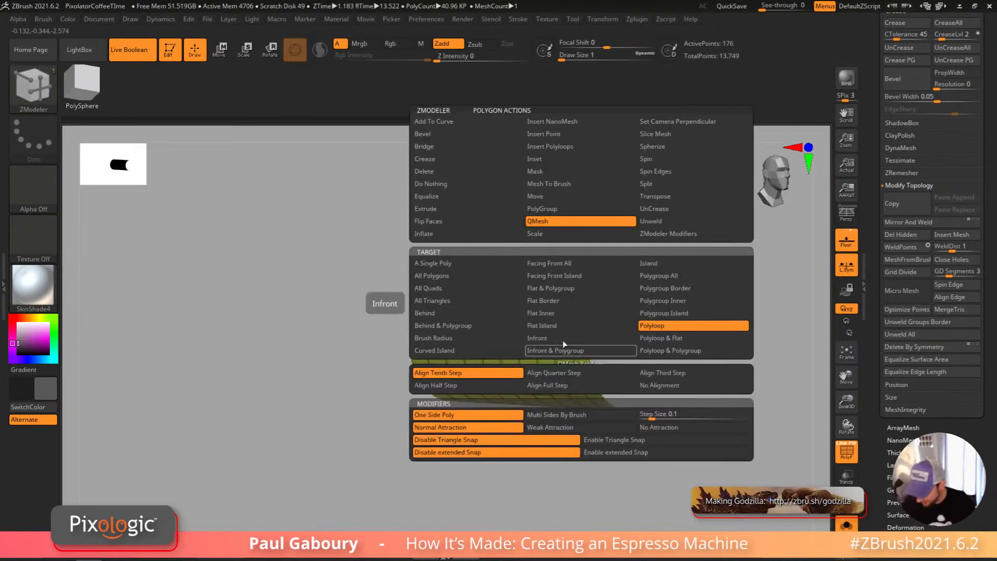
{"action": "left_click", "coordinate": [485, 276]}
{"action": "left_click", "coordinate": [581, 350]}
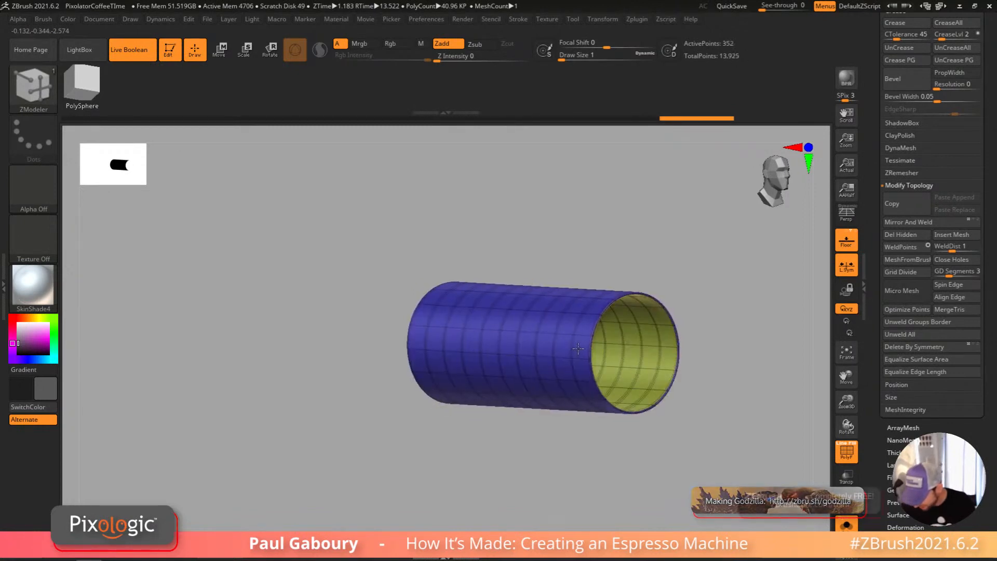
{"action": "key", "text": "alt"}
{"action": "left_click_drag", "start_coordinate": [575, 346], "coordinate": [574, 343]}
{"action": "key", "text": "alt"}
{"action": "mouse_move", "coordinate": [575, 343]}
{"action": "right_mouse_down", "text": "shift"}
{"action": "mouse_move", "coordinate": [608, 327]}
{"action": "mouse_move", "coordinate": [573, 358]}
{"action": "right_mouse_up", "text": "shift"}
{"action": "right_click_drag", "start_coordinate": [574, 359], "coordinate": [608, 352], "text": "ctrl"}
Step: Slide the complete outer edge loops at both ends of the grip sleeve slightly inward to bevel its ends
{"action": "key", "text": "b"}
{"action": "key", "text": "z"}
{"action": "key", "text": "m"}
{"action": "key", "text": "space"}
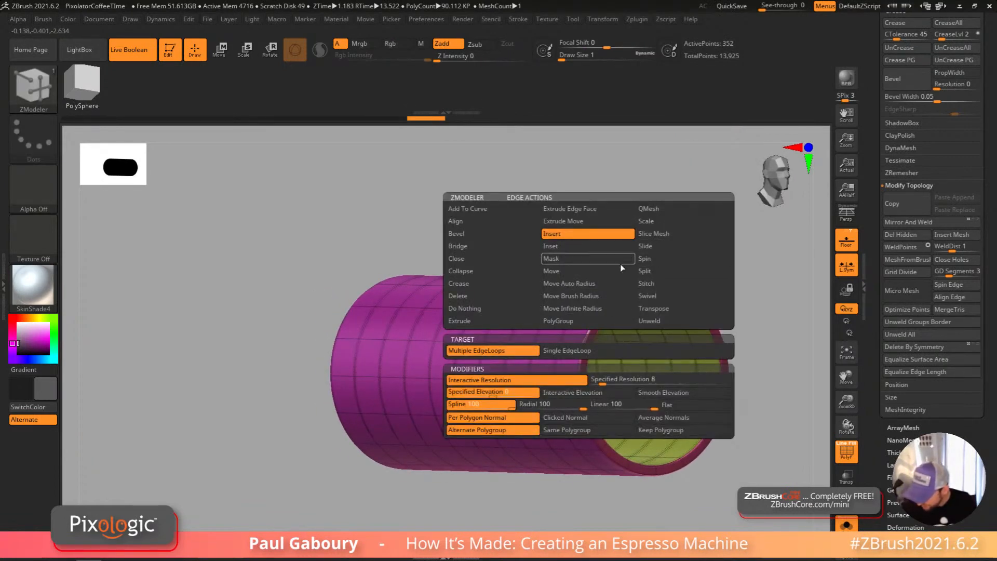
{"action": "left_click", "coordinate": [669, 248]}
{"action": "left_click", "coordinate": [602, 345]}
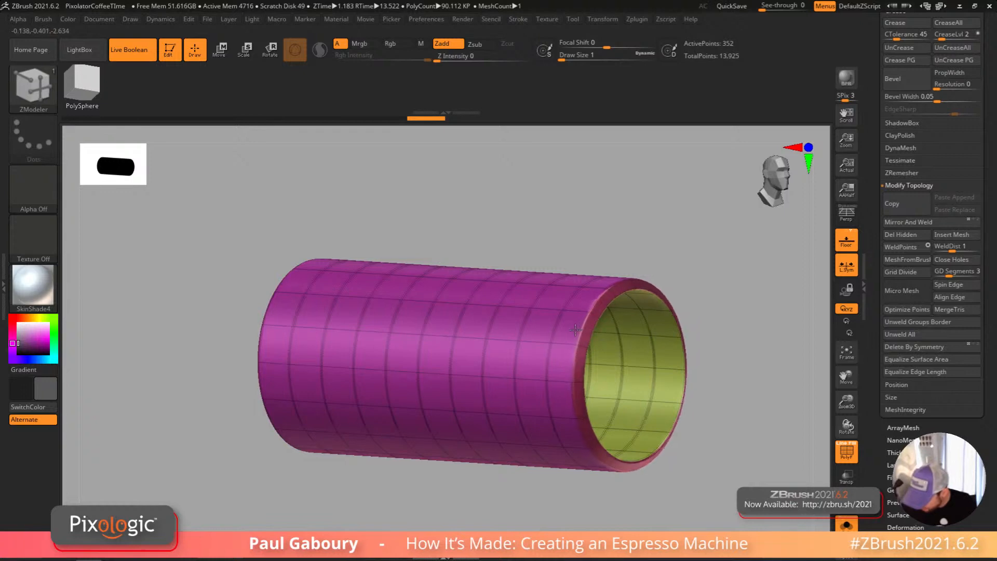
{"action": "right_click_drag", "start_coordinate": [585, 328], "coordinate": [655, 362]}
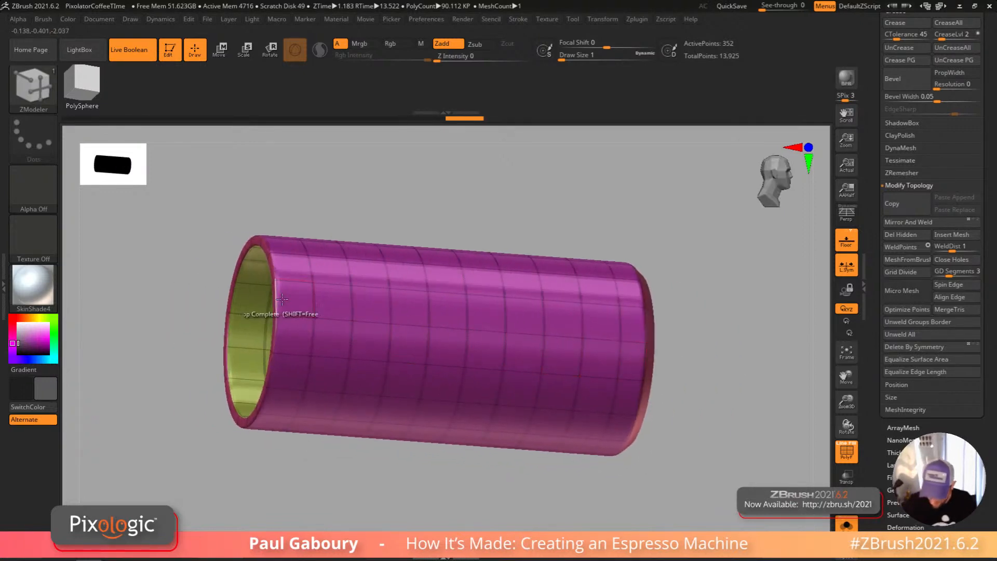
{"action": "left_click_drag", "start_coordinate": [279, 299], "coordinate": [288, 301]}
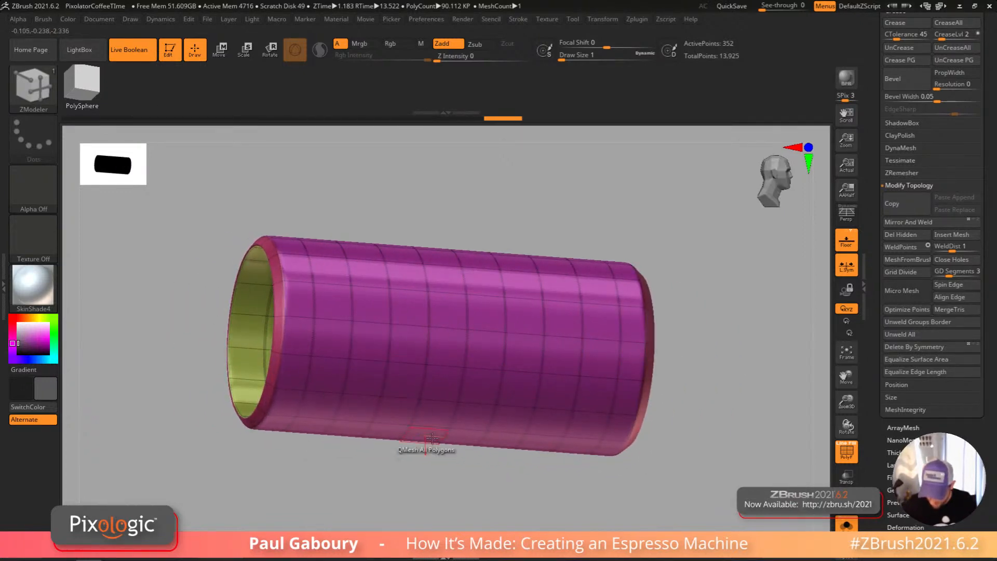
{"action": "right_click_drag", "start_coordinate": [465, 453], "coordinate": [465, 456]}
{"action": "key", "text": "ctrl+z"}
{"action": "key", "text": "ctrl+z"}
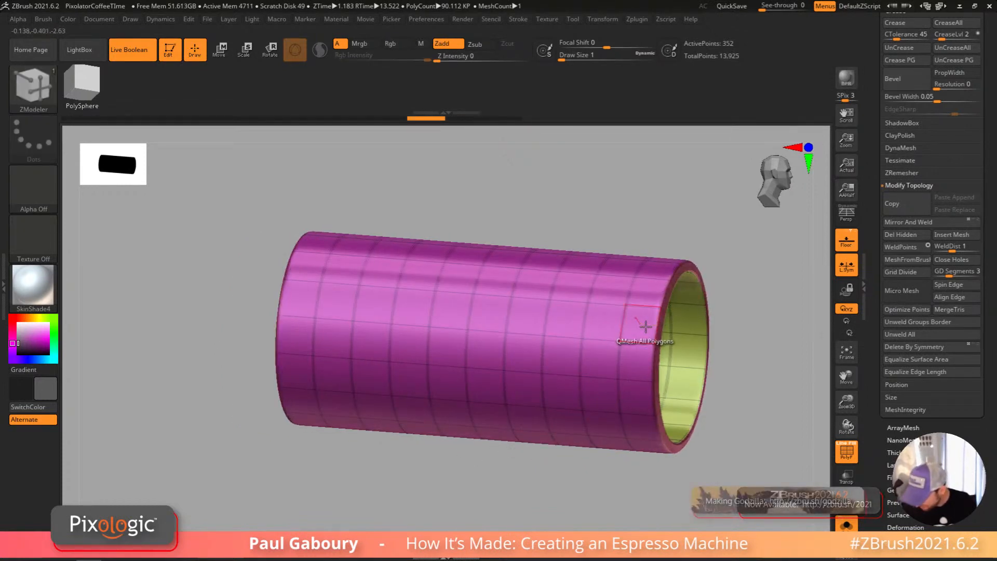
{"action": "right_click_drag", "start_coordinate": [645, 327], "coordinate": [271, 299]}
Step: Examine the grip sleeve in place on the machine's handle, with and without its wireframe
{"action": "right_click_drag", "start_coordinate": [366, 394], "coordinate": [363, 423], "text": "ctrl"}
{"action": "key", "text": "shift+f"}
{"action": "key", "text": "g"}
{"action": "left_click", "coordinate": [519, 314]}
{"action": "mouse_move", "coordinate": [627, 375]}
{"action": "right_mouse_down", "text": "ctrl"}
{"action": "mouse_move", "coordinate": [628, 411]}
{"action": "mouse_move", "coordinate": [624, 393]}
{"action": "right_mouse_up", "text": "ctrl"}
{"action": "left_click", "coordinate": [656, 416]}
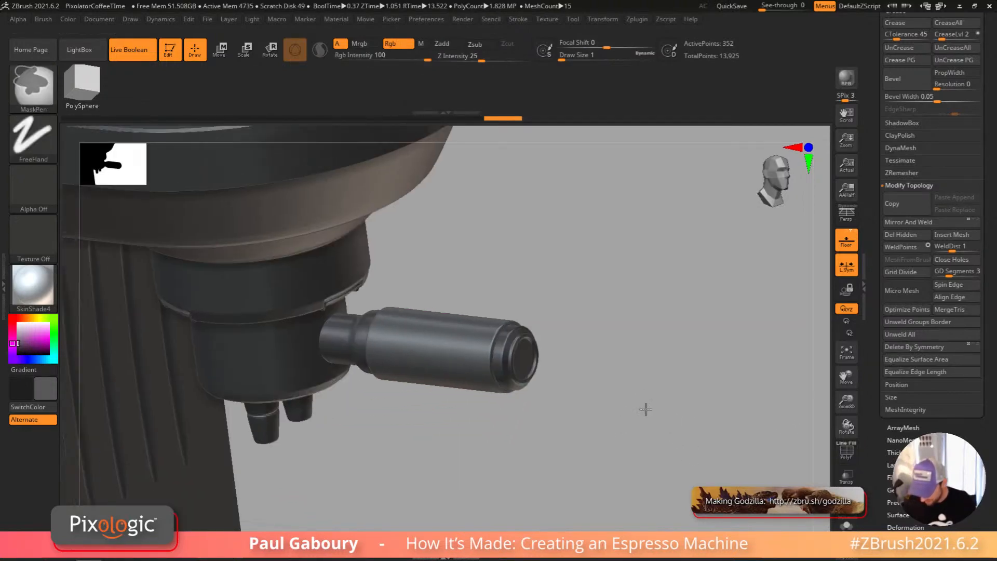
{"action": "right_click_drag", "start_coordinate": [586, 382], "coordinate": [573, 407]}
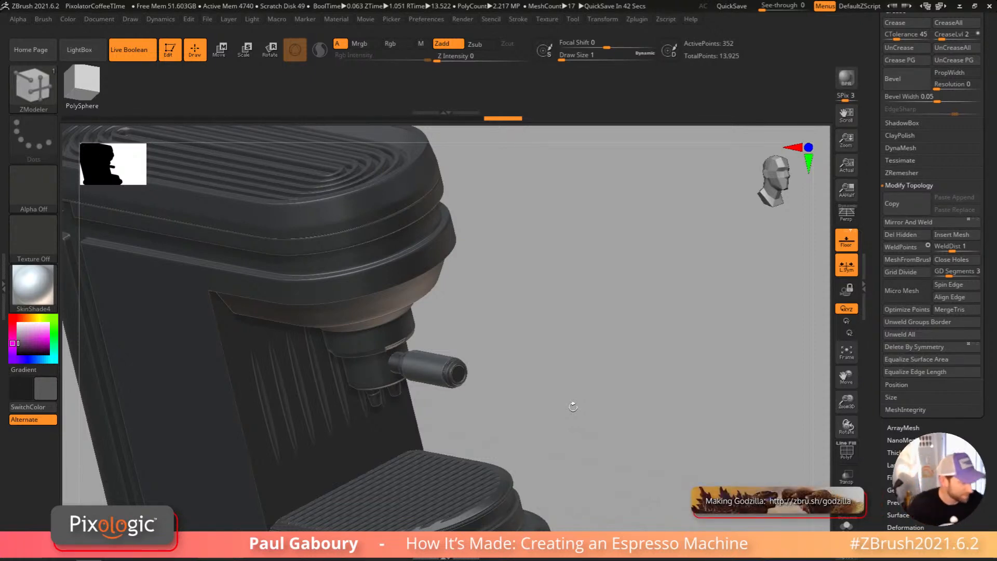
{"action": "right_click_drag", "start_coordinate": [598, 413], "coordinate": [597, 410]}
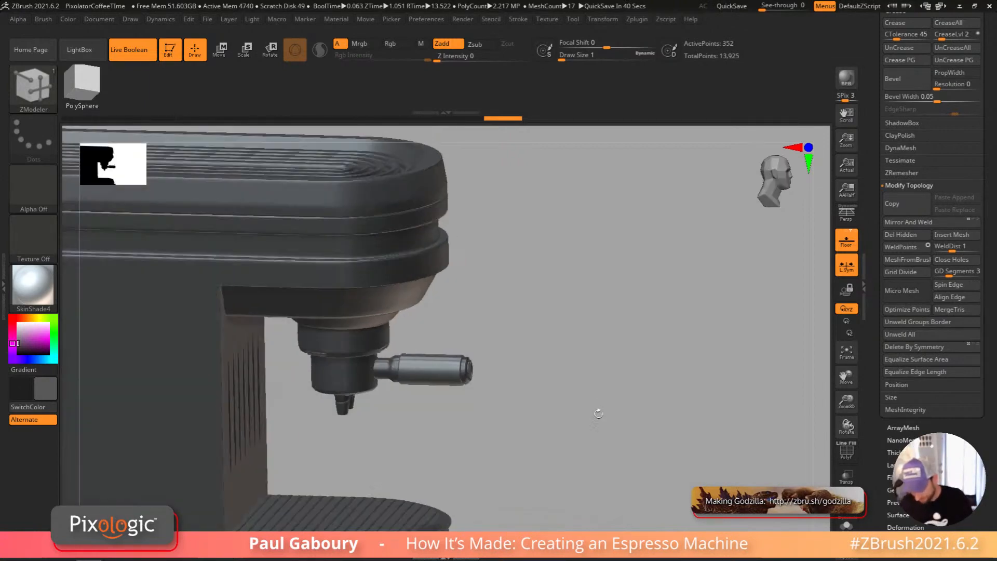
{"action": "right_click_drag", "start_coordinate": [458, 387], "coordinate": [560, 453], "text": "alt"}
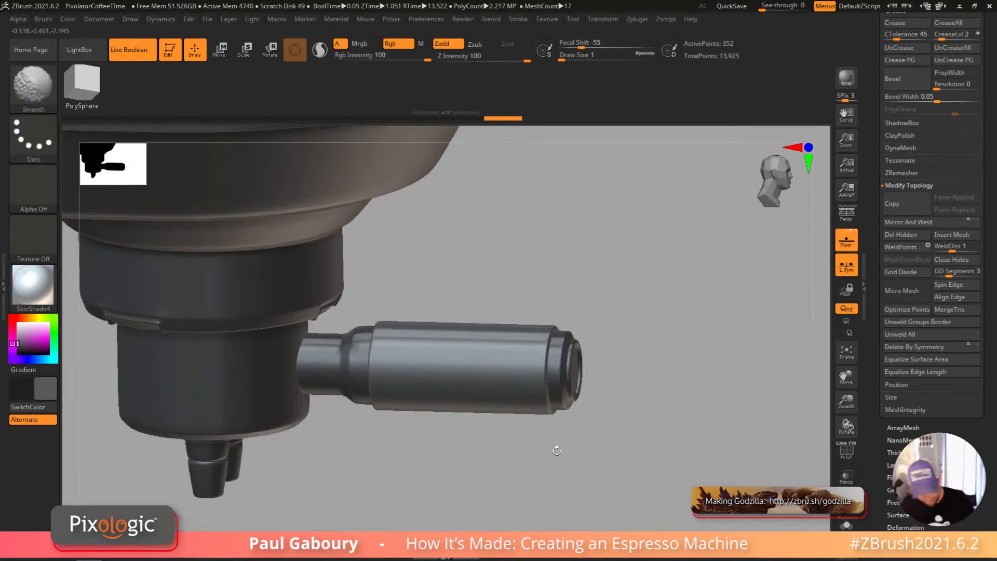
{"action": "key", "text": "shift+f"}
{"action": "right_click_drag", "start_coordinate": [553, 452], "coordinate": [560, 477], "text": "ctrl"}
{"action": "right_click_drag", "start_coordinate": [537, 390], "coordinate": [534, 386]}
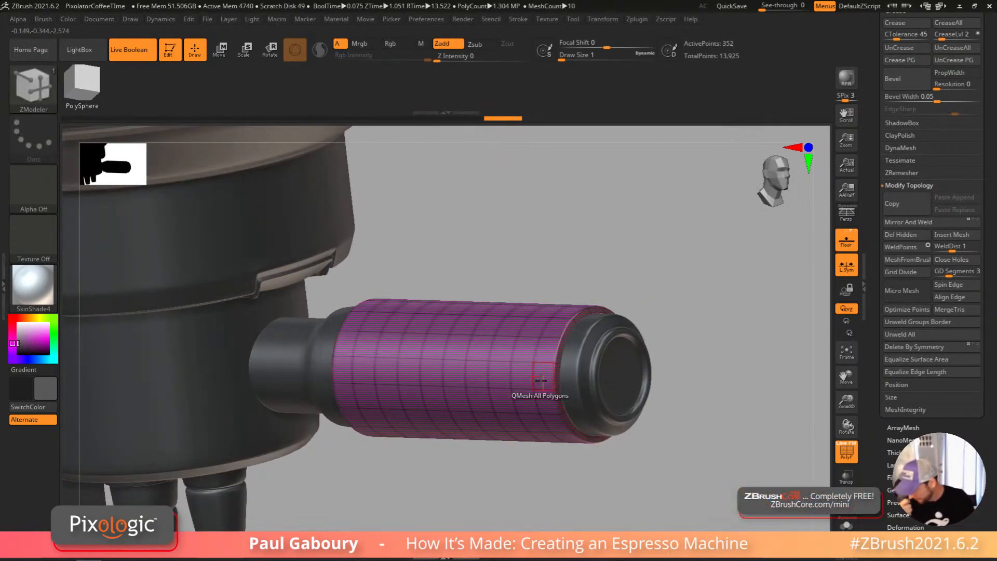
Step: Duplicate the Handle Grip subtool and delete everything except the outer surface polygroup from the copy
{"action": "left_click_drag", "start_coordinate": [876, 307], "coordinate": [883, 482]}
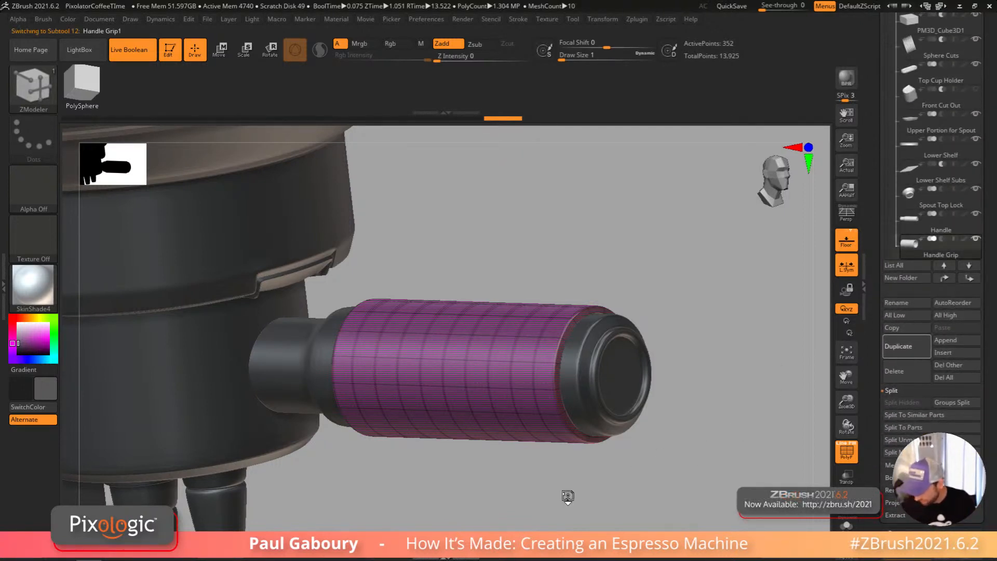
{"action": "left_click", "coordinate": [541, 338], "text": "ctrl+shift"}
{"action": "scroll", "coordinate": [991, 464], "scroll_direction": "down", "scroll_amount": 10}
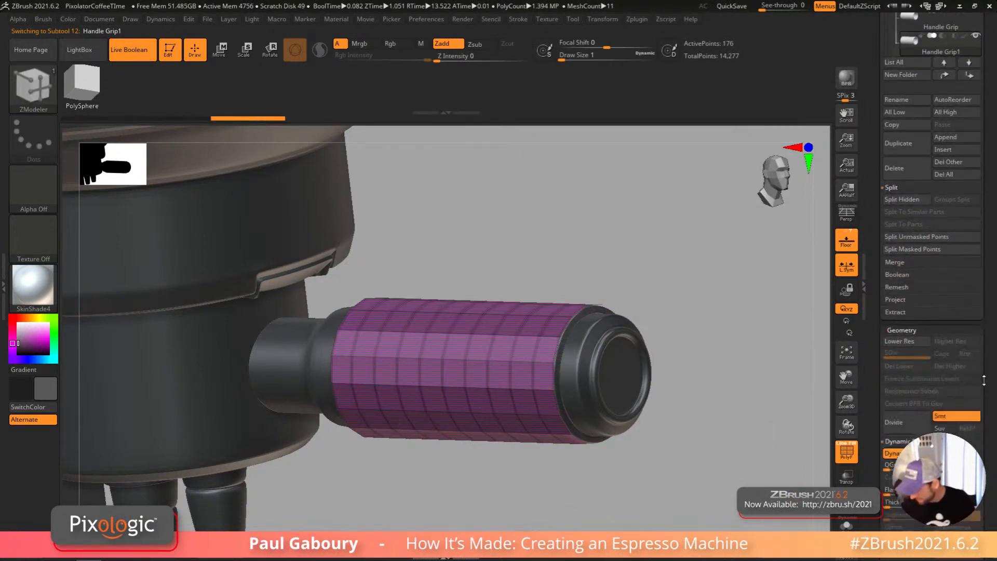
{"action": "scroll", "coordinate": [978, 333], "scroll_direction": "down", "scroll_amount": 5}
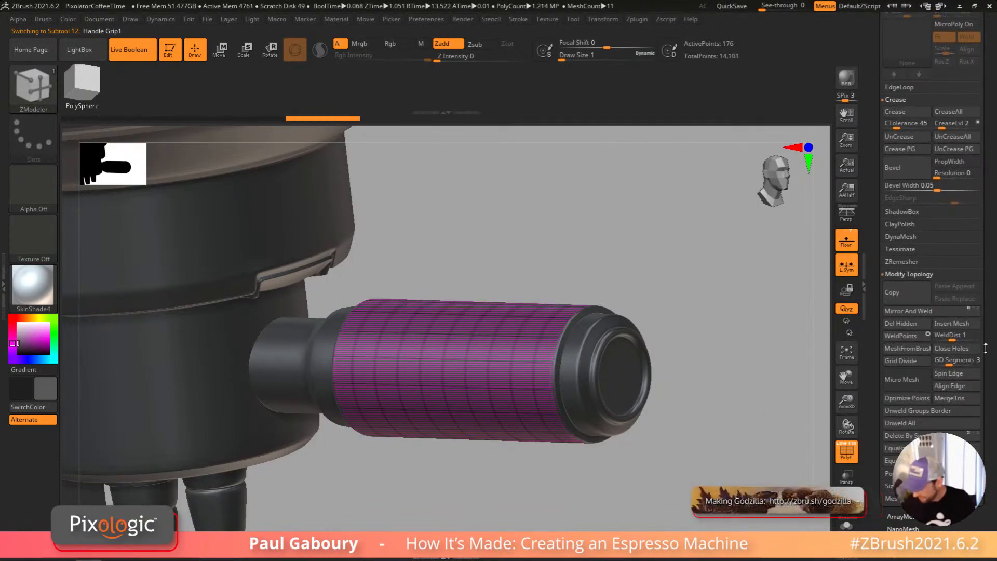
{"action": "scroll", "coordinate": [887, 456], "scroll_direction": "up", "scroll_amount": 10}
{"action": "key", "text": "shift+f"}
{"action": "right_click_drag", "start_coordinate": [690, 450], "coordinate": [685, 413], "text": "ctrl"}
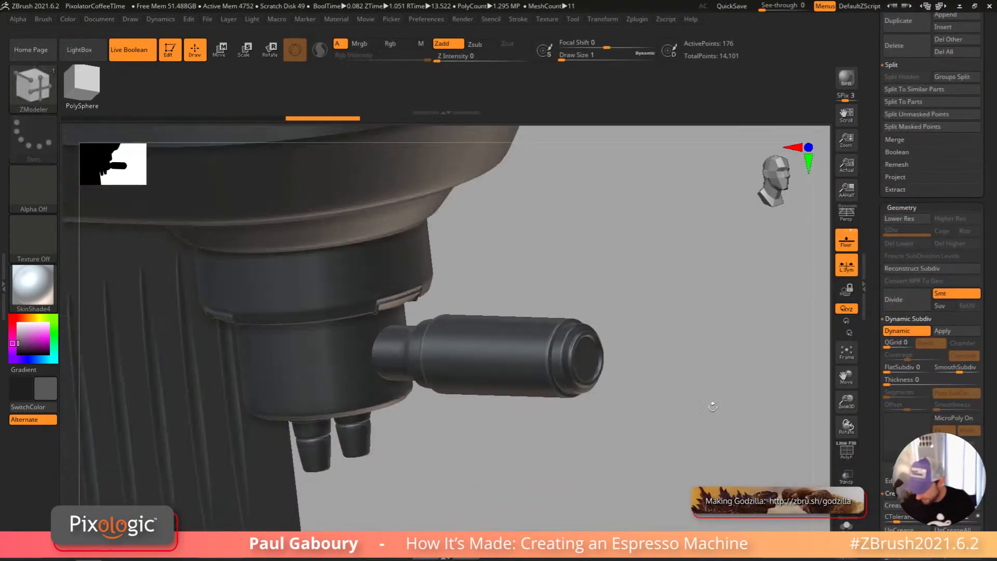
{"action": "scroll", "coordinate": [983, 318], "scroll_direction": "up", "scroll_amount": 9}
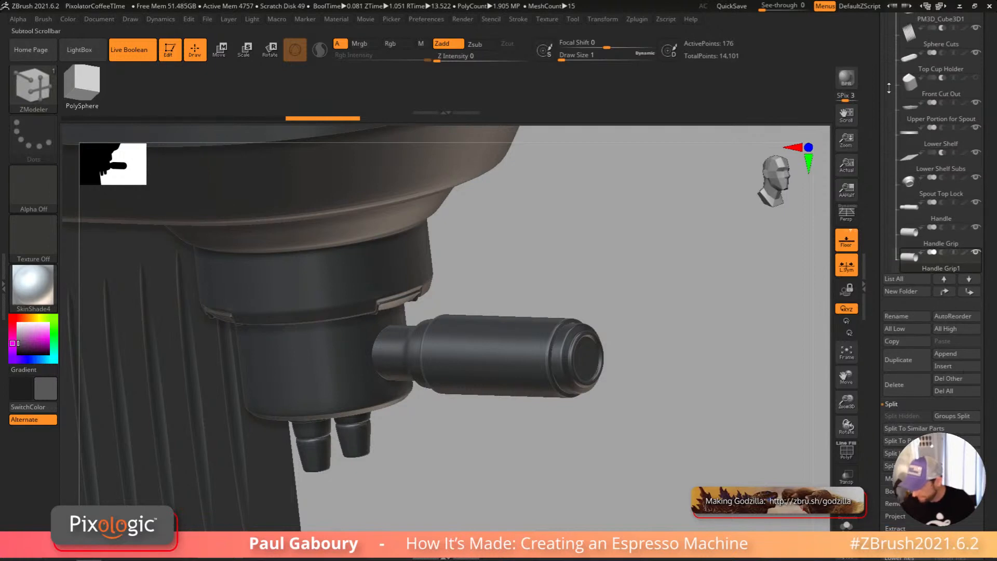
Step: Rename the duplicated grip subtool as Handle Grip Pattern
{"action": "left_click", "coordinate": [906, 318]}
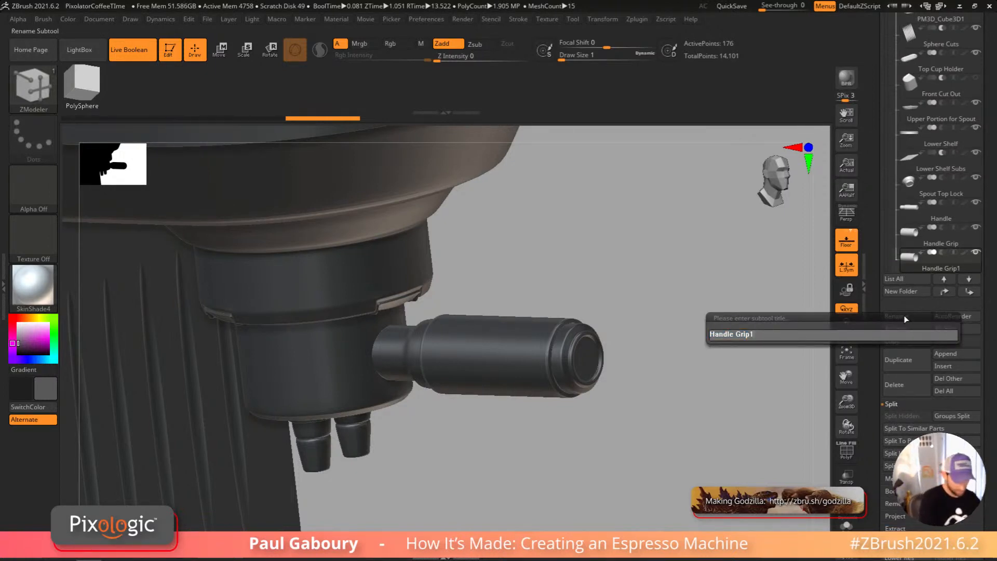
{"action": "key", "text": "BackSpace"}
{"action": "type", "text": "Patt"}
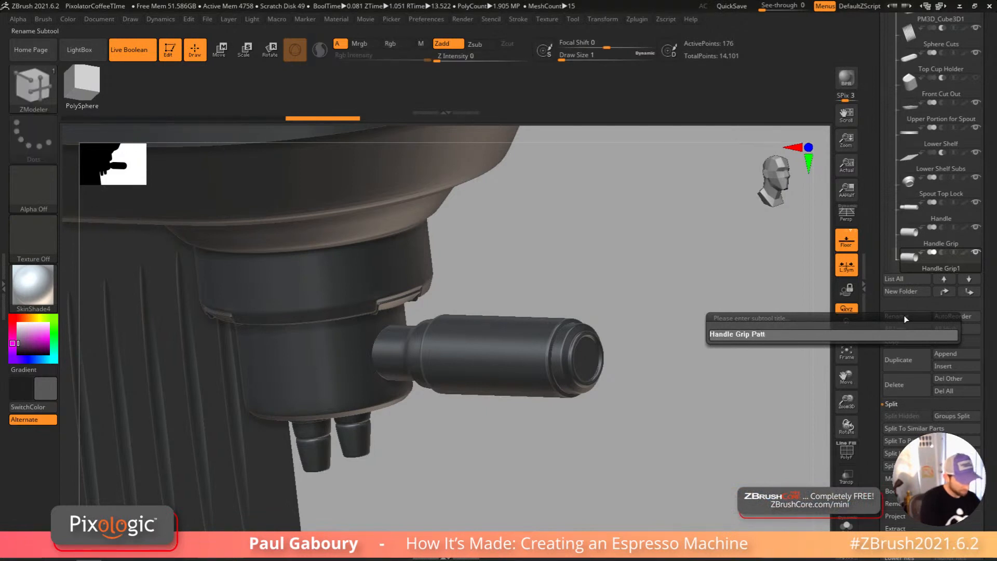
{"action": "type", "text": "ern"}
{"action": "key", "text": "Return"}
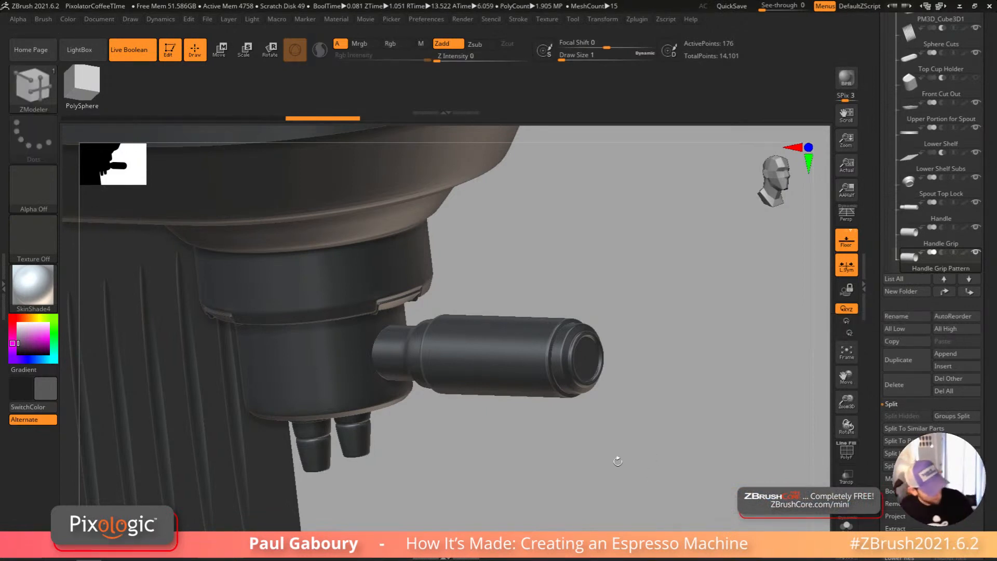
Step: Set the Dynamic Subdiv smooth subdivision level of the Handle Grip Pattern subtool to 0, keeping Dynamic on
{"action": "key", "text": "shift+d"}
{"action": "left_click_drag", "start_coordinate": [548, 399], "coordinate": [601, 447]}
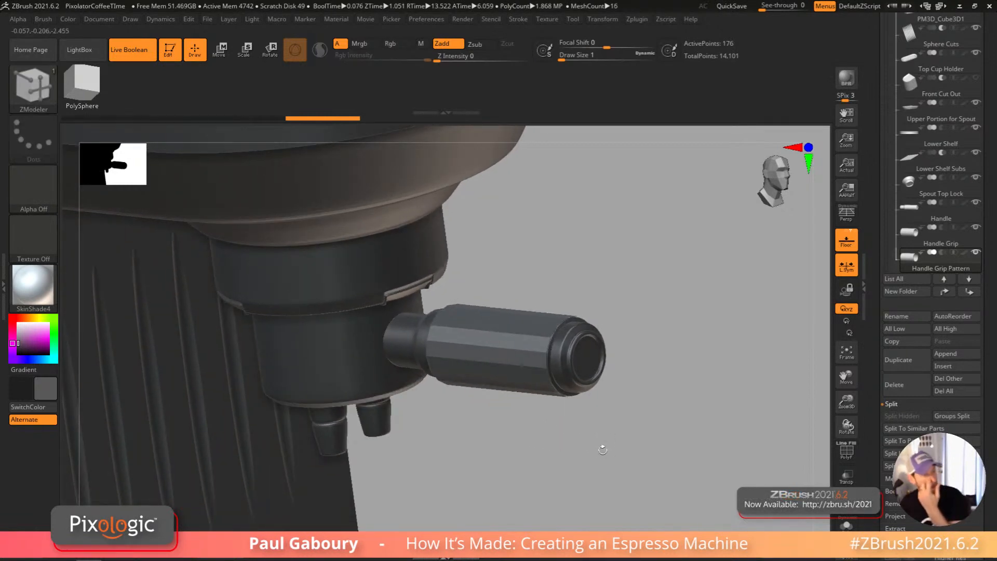
{"action": "scroll", "coordinate": [967, 311], "scroll_direction": "down", "scroll_amount": 10}
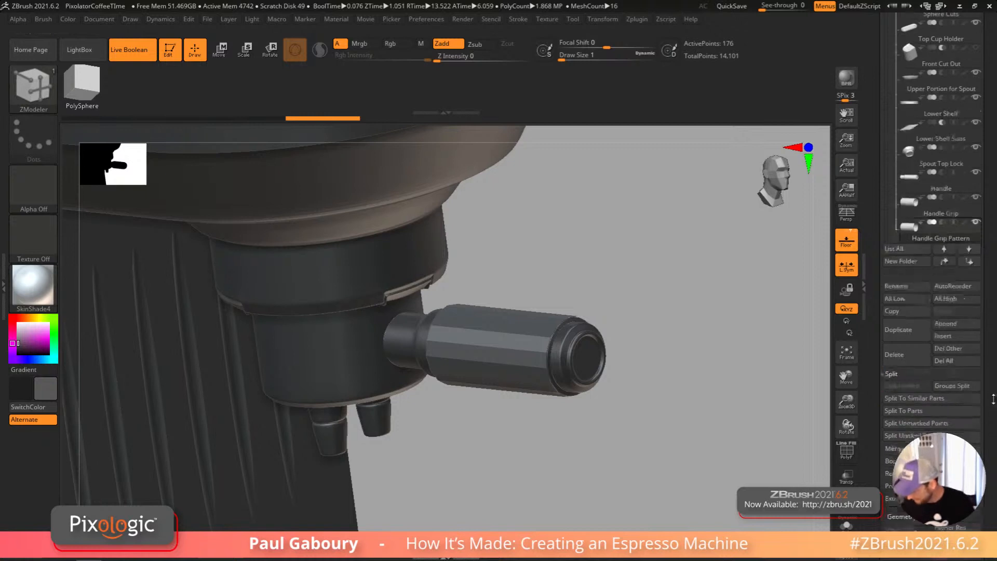
{"action": "left_click", "coordinate": [901, 236]}
{"action": "mouse_move", "coordinate": [672, 432]}
{"action": "right_mouse_down"}
{"action": "mouse_move", "coordinate": [681, 433]}
{"action": "mouse_move", "coordinate": [577, 382]}
{"action": "right_mouse_up"}
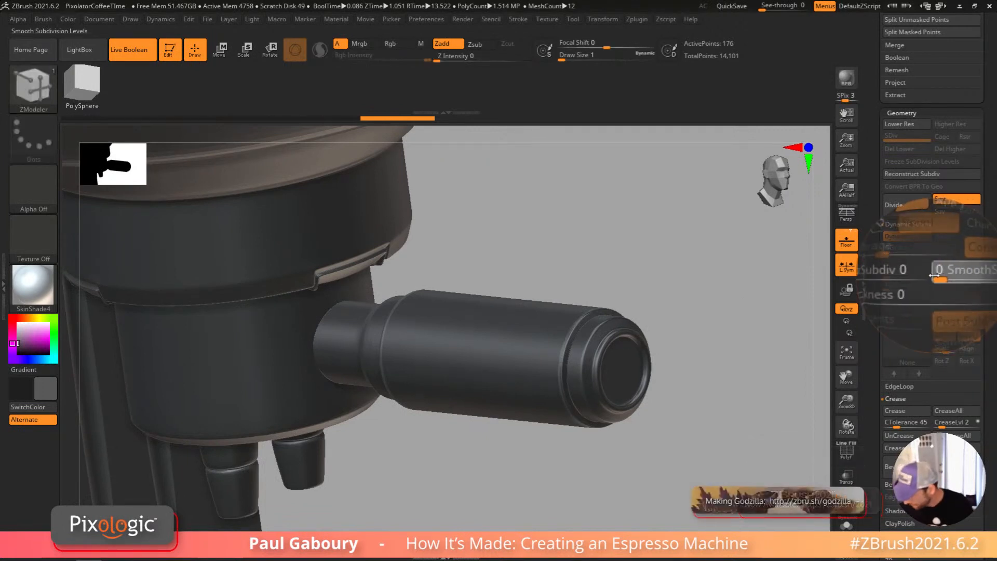
{"action": "left_click_drag", "start_coordinate": [959, 275], "coordinate": [937, 277]}
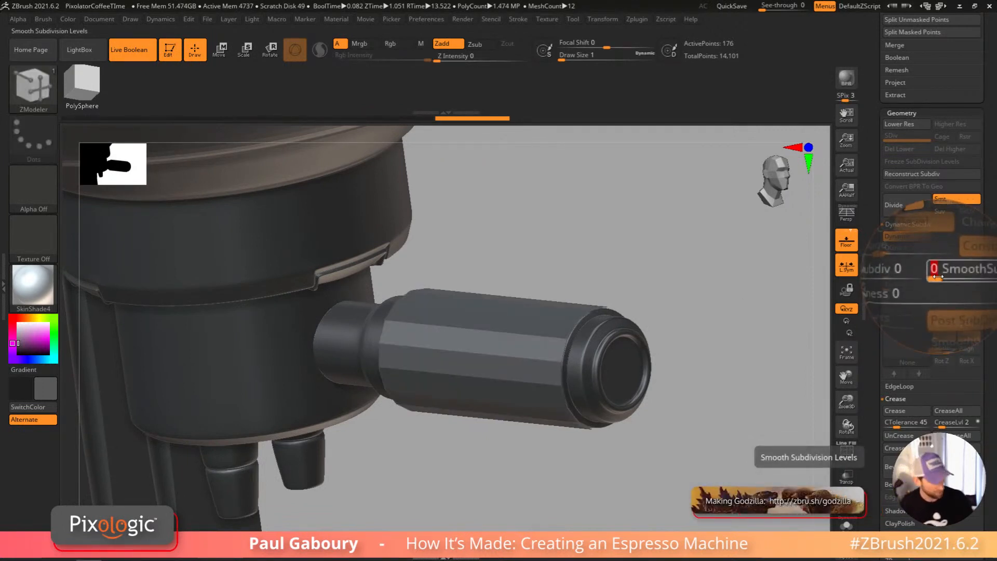
Step: Turn on MicroPoly for the grip pattern surface and apply the HexTilePlane mesh, checking it without the wireframe
{"action": "key", "text": "shift+f"}
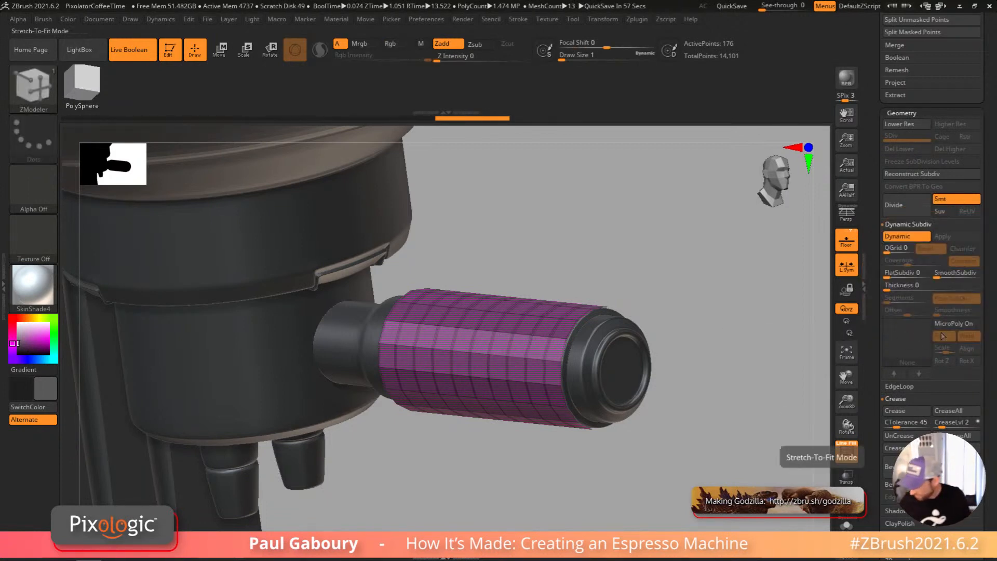
{"action": "left_click", "coordinate": [942, 324]}
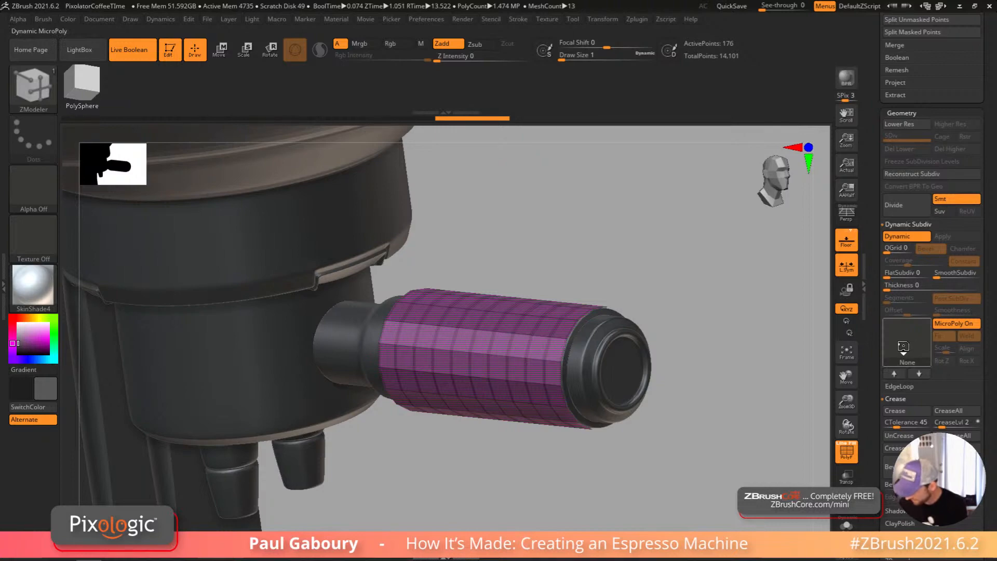
{"action": "left_click", "coordinate": [895, 346]}
{"action": "left_click", "coordinate": [696, 328]}
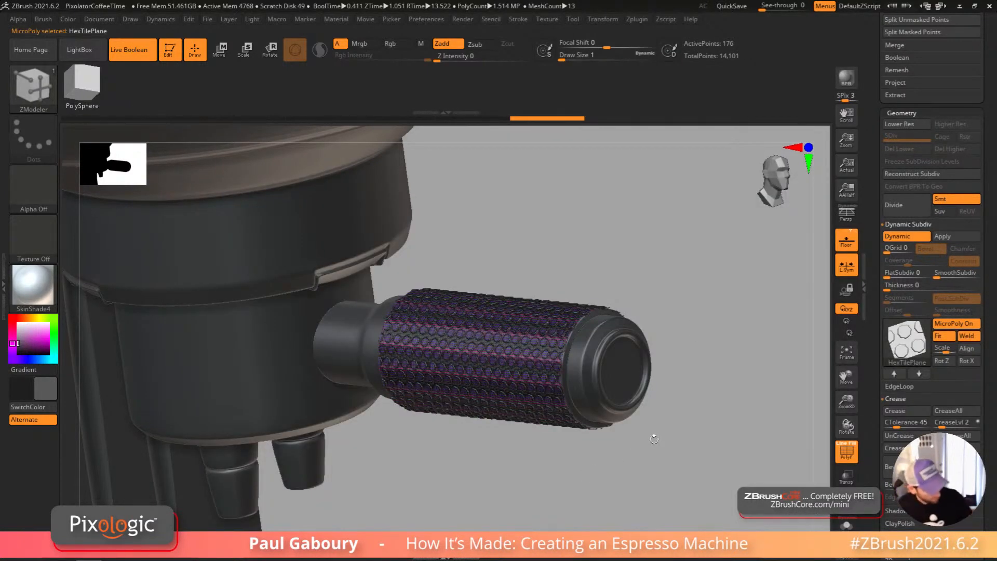
{"action": "mouse_move", "coordinate": [646, 449]}
{"action": "left_mouse_down"}
{"action": "mouse_move", "coordinate": [664, 444]}
{"action": "mouse_move", "coordinate": [620, 432]}
{"action": "mouse_move", "coordinate": [614, 449]}
{"action": "mouse_move", "coordinate": [646, 472]}
{"action": "mouse_move", "coordinate": [583, 447]}
{"action": "mouse_move", "coordinate": [600, 463]}
{"action": "mouse_move", "coordinate": [611, 442]}
{"action": "left_mouse_up"}
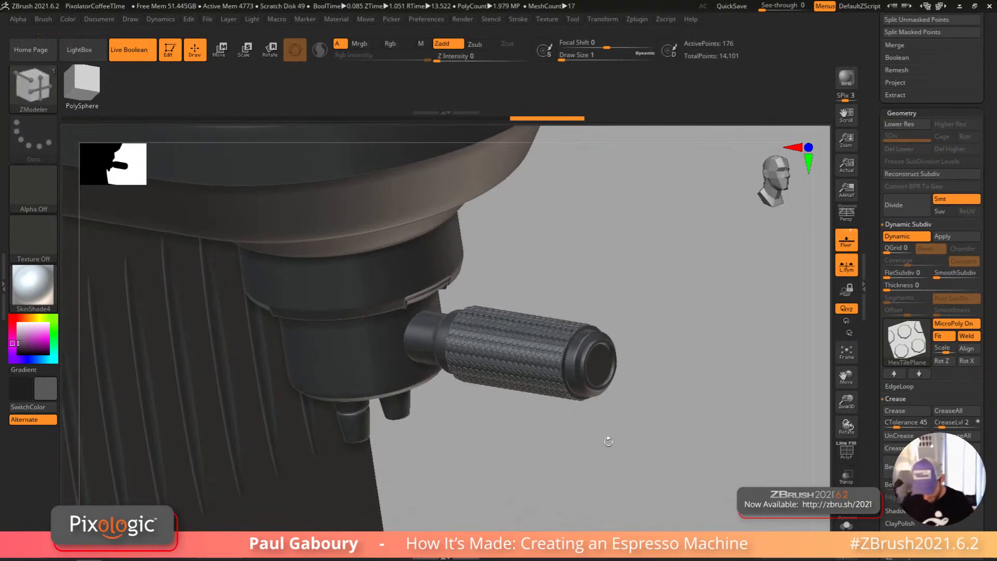
Step: Set the grip pattern's SmoothSubdiv to 2 and its dynamic Thickness to 0.00738
{"action": "left_click", "coordinate": [943, 277]}
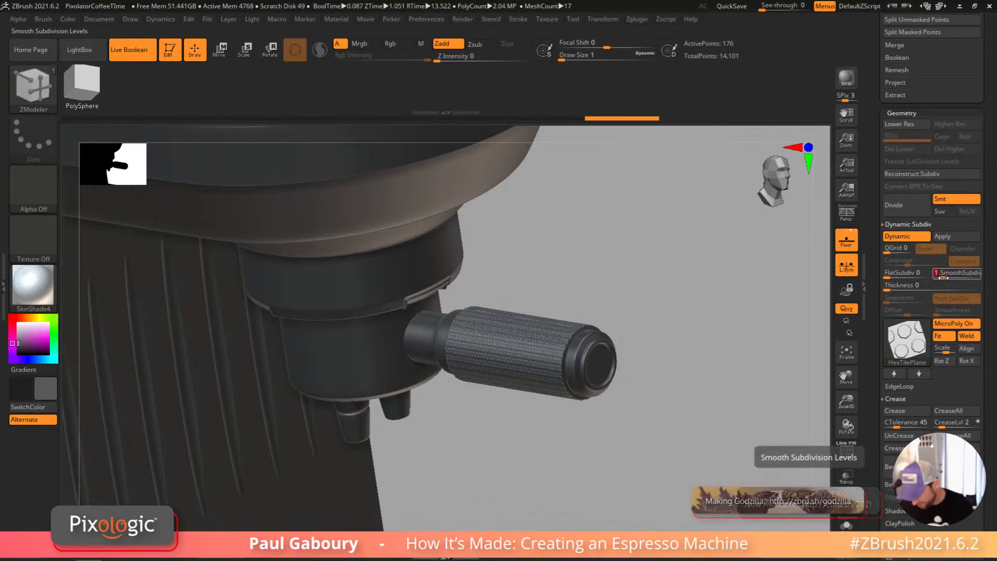
{"action": "left_click", "coordinate": [949, 272]}
{"action": "mouse_move", "coordinate": [569, 400]}
{"action": "left_mouse_down"}
{"action": "mouse_move", "coordinate": [607, 467]}
{"action": "mouse_move", "coordinate": [622, 428]}
{"action": "left_mouse_up"}
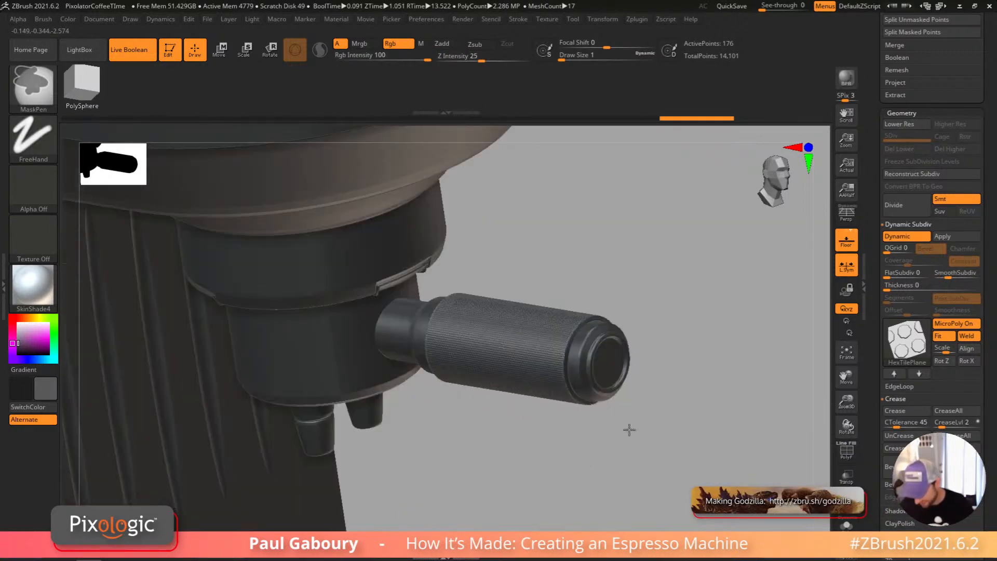
{"action": "right_click_drag", "start_coordinate": [622, 429], "coordinate": [624, 429], "text": "ctrl"}
{"action": "left_click_drag", "start_coordinate": [887, 287], "coordinate": [913, 288]}
{"action": "right_click_drag", "start_coordinate": [574, 345], "coordinate": [531, 409], "text": "ctrl"}
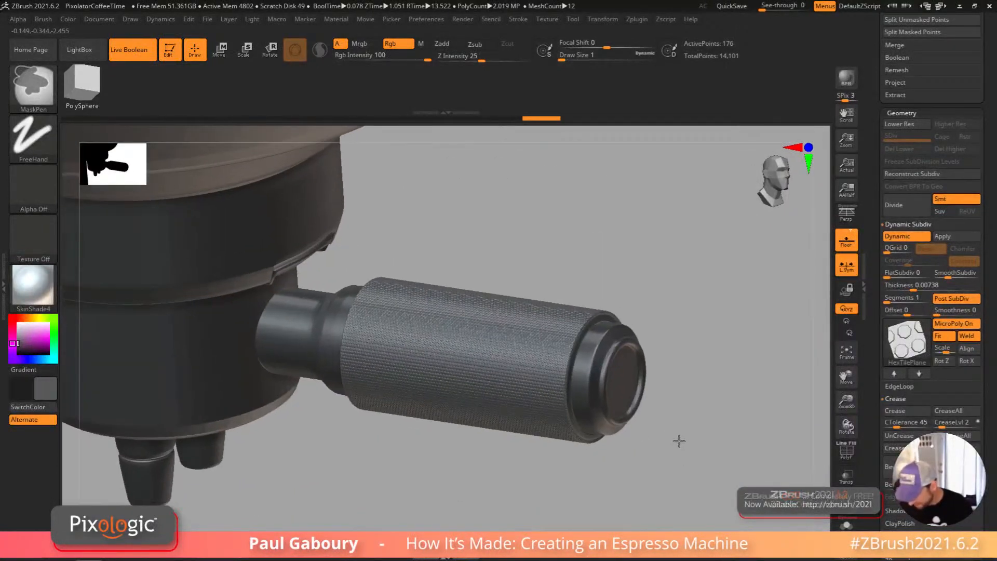
Step: Switch back to the ZModeler brush and set the grip pattern's SmoothSubdiv to 1
{"action": "key", "text": "b"}
{"action": "key", "text": "z"}
{"action": "key", "text": "m"}
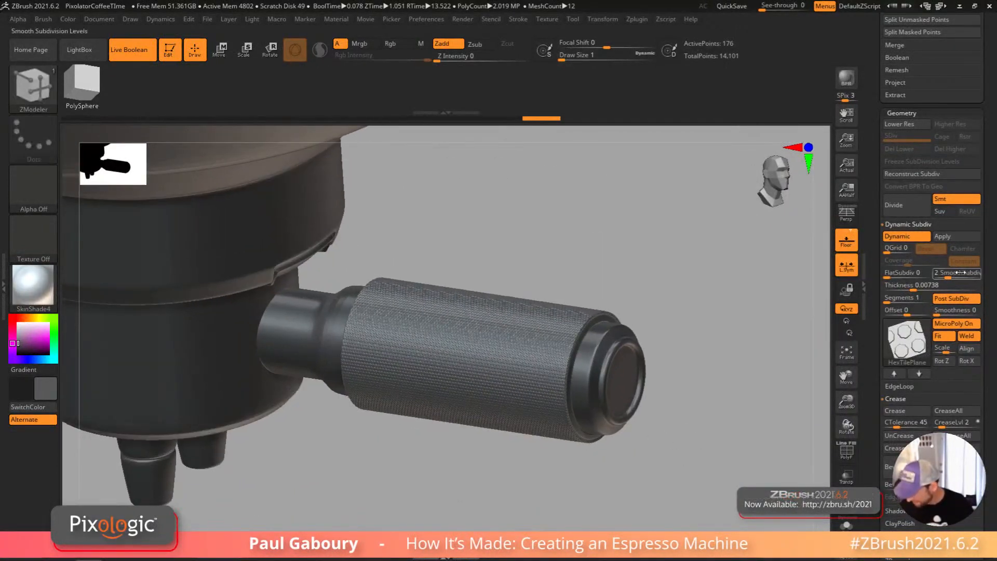
{"action": "left_click_drag", "start_coordinate": [945, 276], "coordinate": [942, 277]}
Step: Try the HexPlane and Bumps05 MicroPoly meshes on the grip surface
{"action": "left_click", "coordinate": [909, 346]}
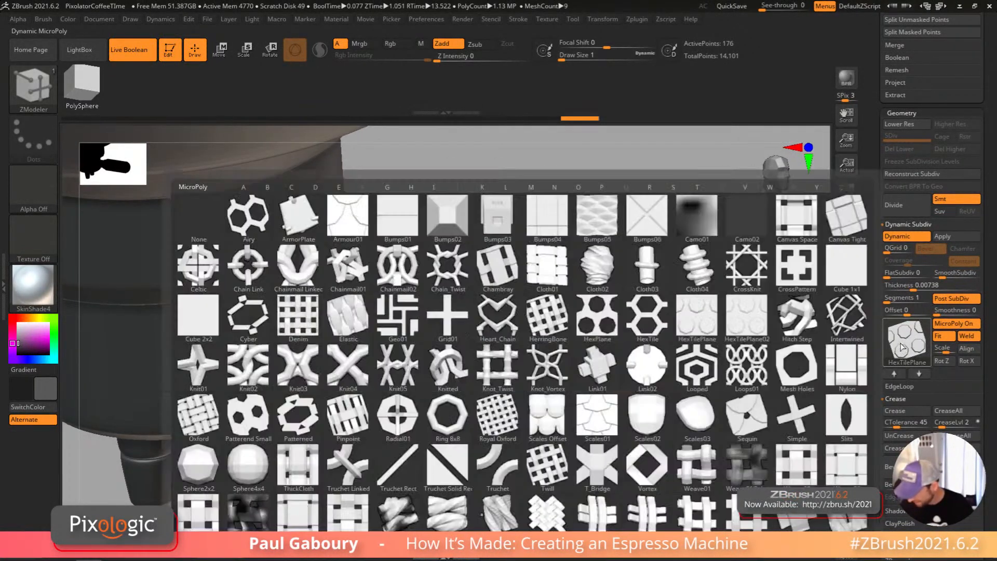
{"action": "left_click", "coordinate": [597, 318]}
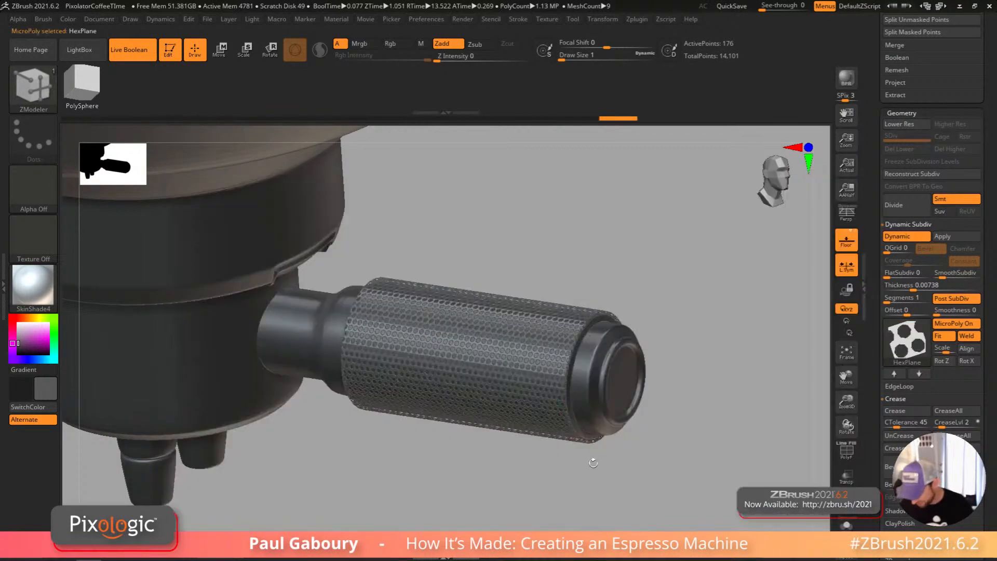
{"action": "left_click", "coordinate": [900, 340]}
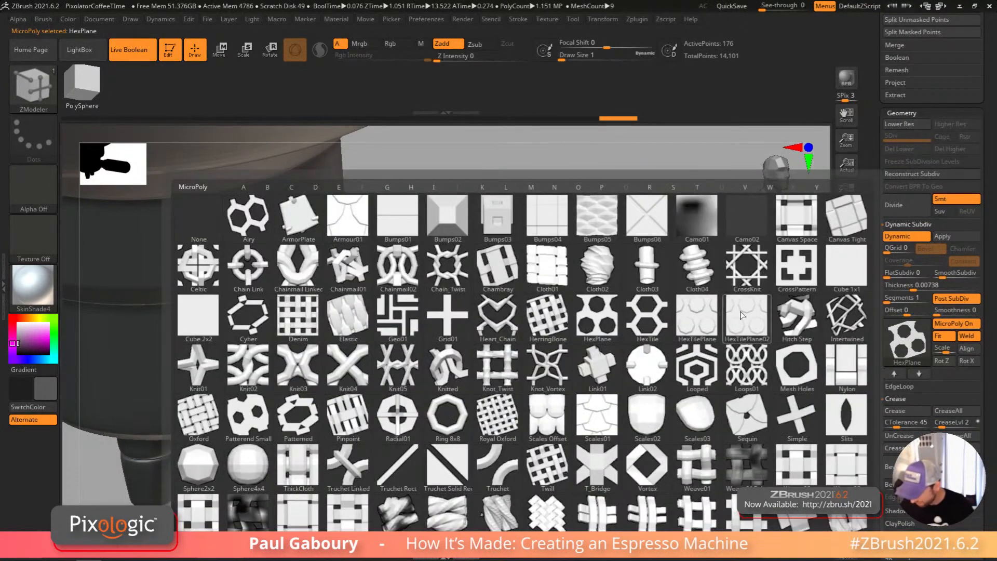
{"action": "left_click", "coordinate": [597, 218]}
{"action": "mouse_move", "coordinate": [647, 430]}
{"action": "right_mouse_down", "text": "ctrl"}
{"action": "mouse_move", "coordinate": [603, 457]}
{"action": "mouse_move", "coordinate": [572, 453]}
{"action": "mouse_move", "coordinate": [543, 426]}
{"action": "right_mouse_up", "text": "ctrl"}
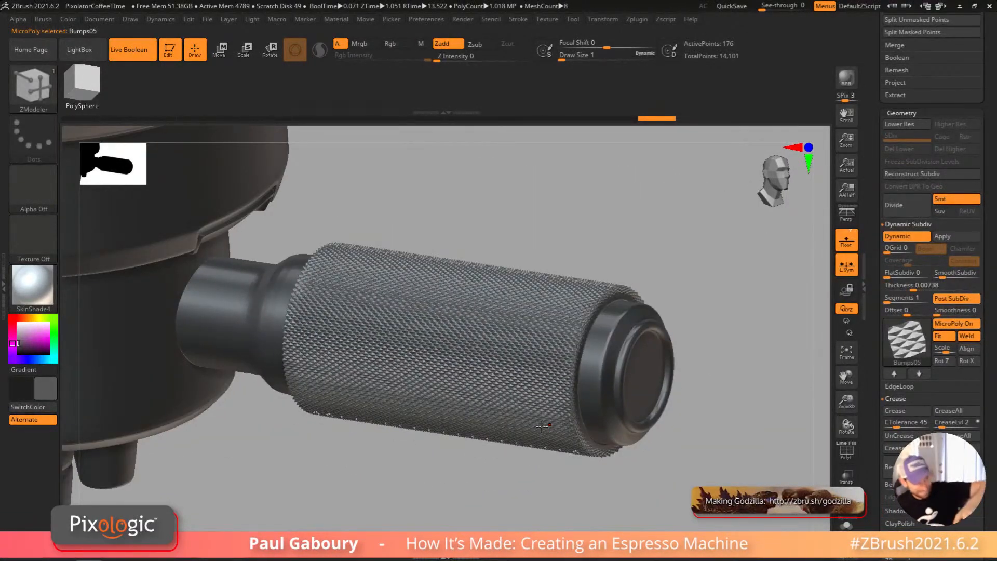
Step: Try the Bumps01, Mesh Holes, Nylon, Cube 1x1 and Canvas Tight MicroPoly meshes on the grip surface
{"action": "left_click", "coordinate": [905, 341]}
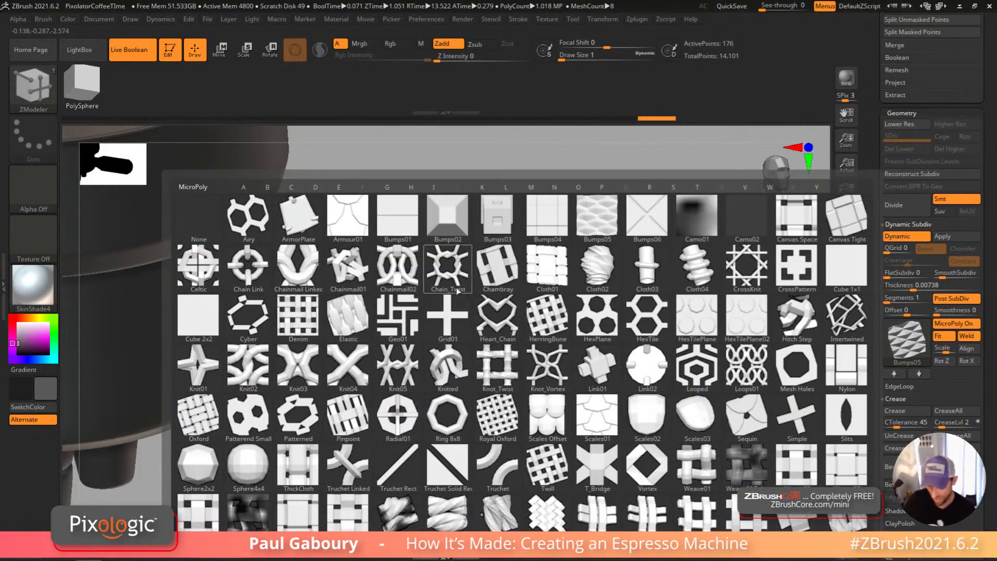
{"action": "left_click", "coordinate": [416, 215]}
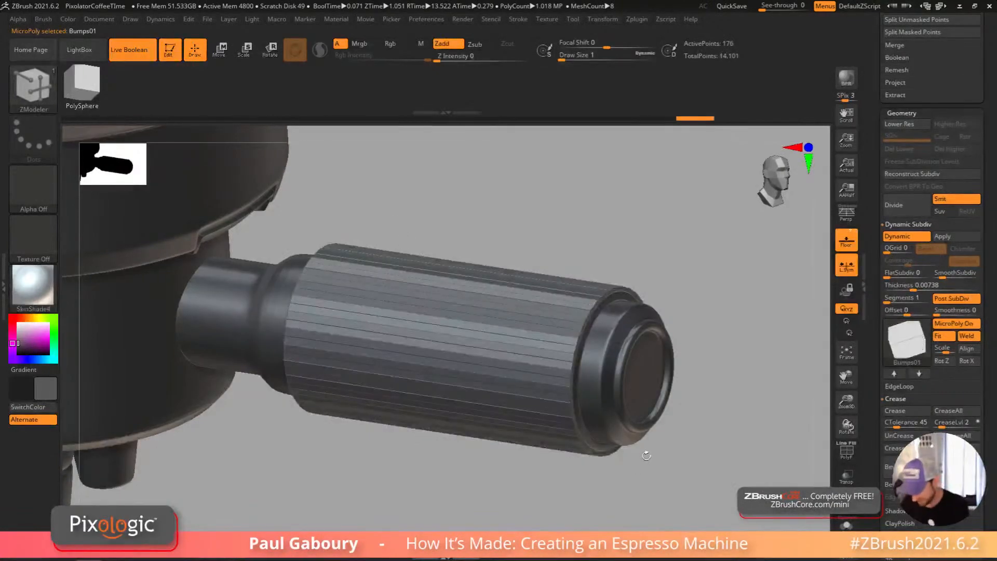
{"action": "left_click", "coordinate": [900, 347]}
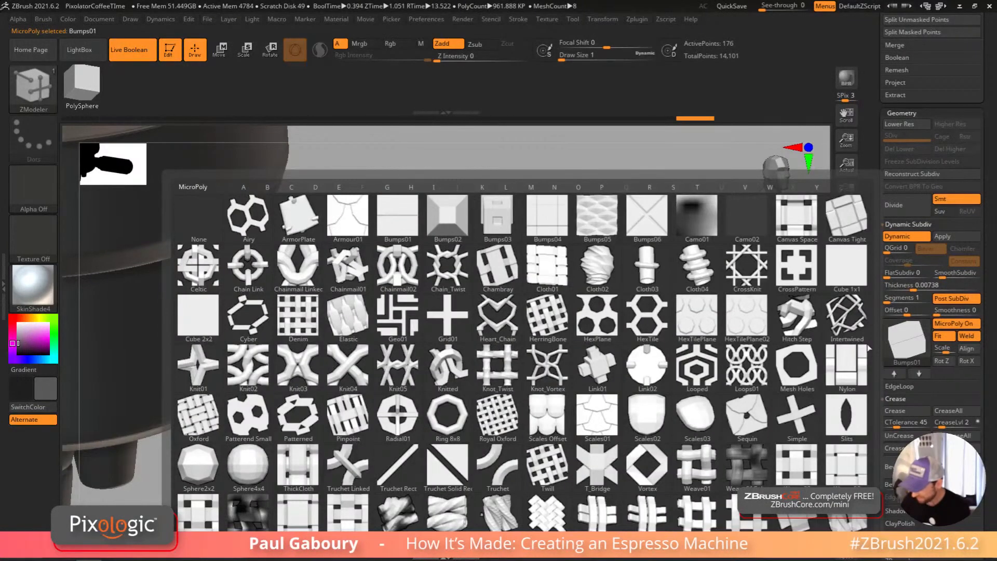
{"action": "left_click", "coordinate": [797, 366]}
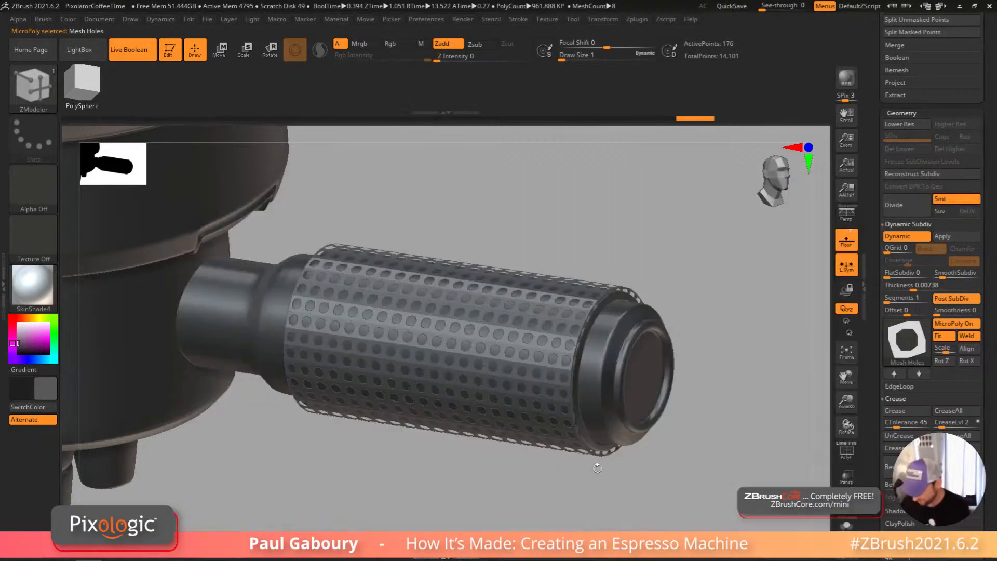
{"action": "left_click", "coordinate": [900, 347]}
{"action": "left_click", "coordinate": [775, 400]}
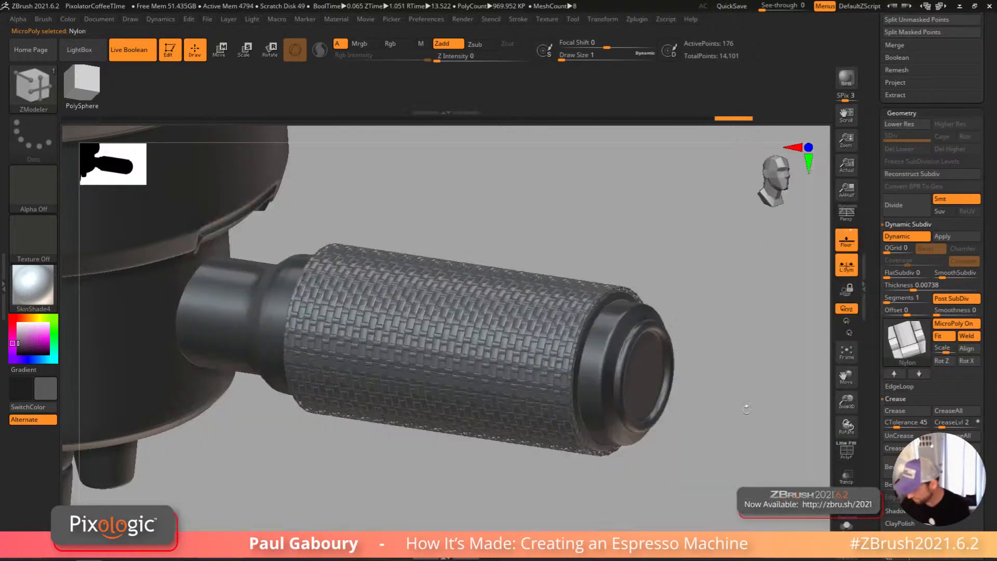
{"action": "left_click", "coordinate": [903, 344]}
{"action": "left_click", "coordinate": [846, 266]}
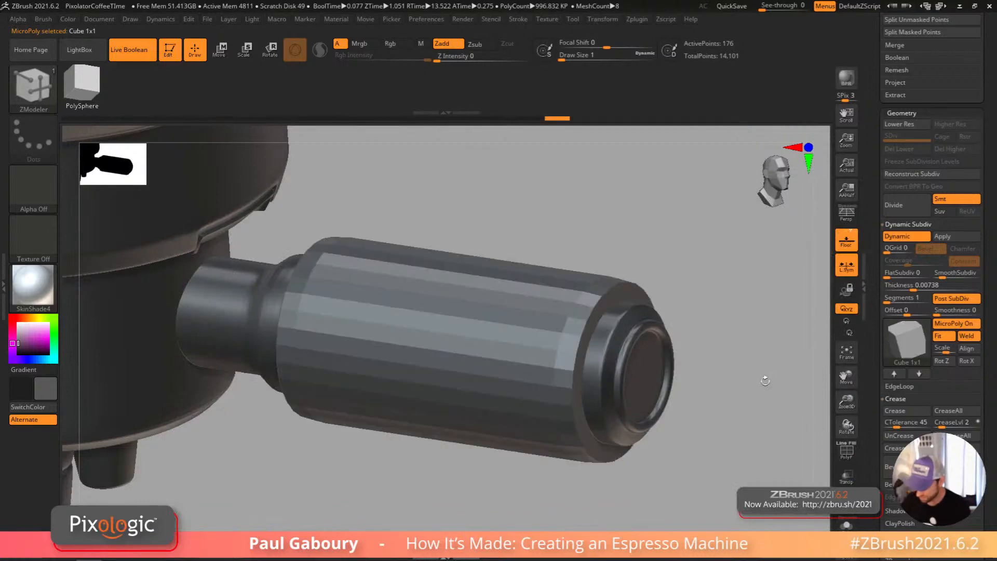
{"action": "left_click", "coordinate": [893, 341]}
{"action": "left_click", "coordinate": [847, 215]}
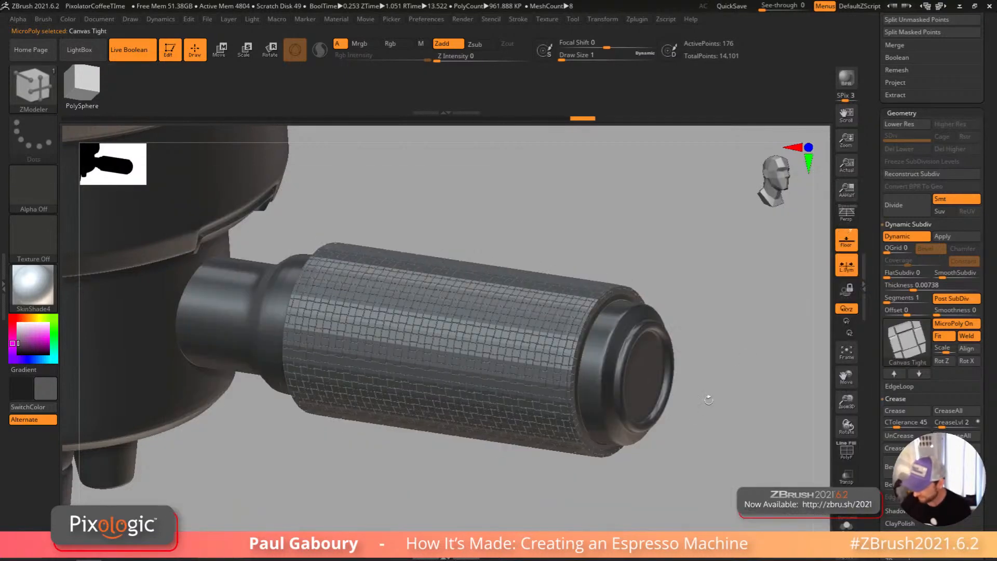
Step: Apply the Bumps06 MicroPoly mesh to the grip for a diamond knurl and raise its smooth subdivision level
{"action": "left_click", "coordinate": [900, 333]}
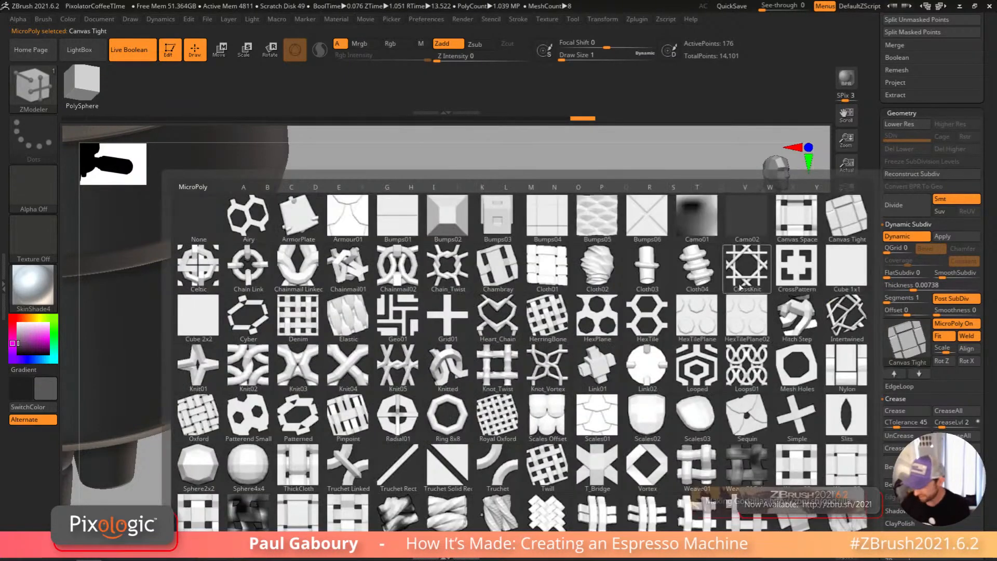
{"action": "left_click", "coordinate": [647, 219]}
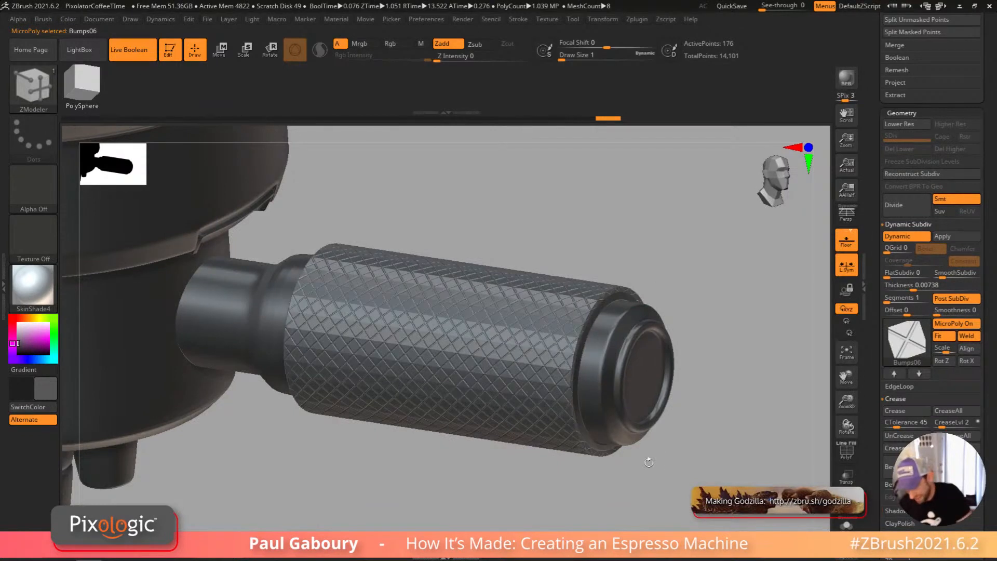
{"action": "left_click_drag", "start_coordinate": [615, 485], "coordinate": [650, 445]}
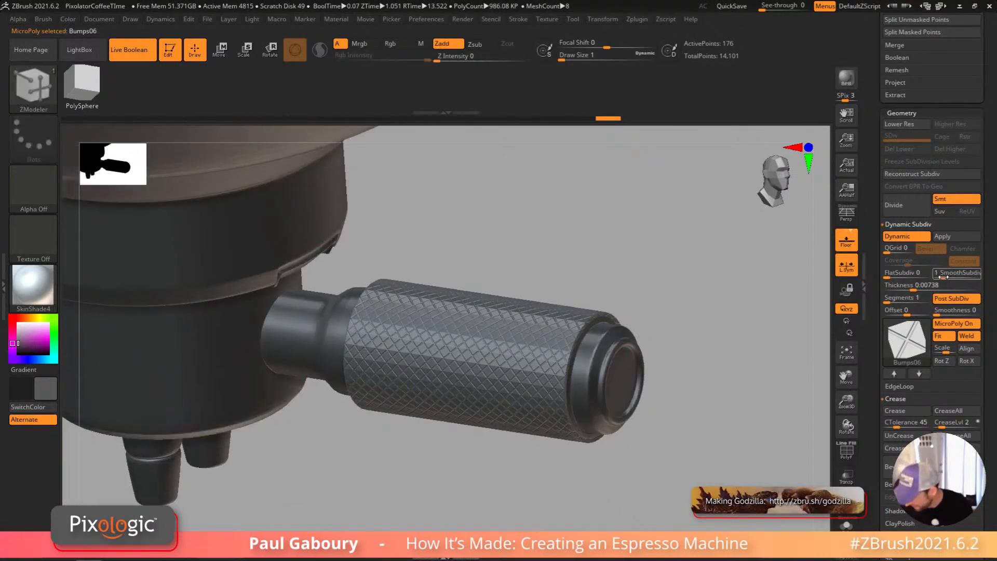
{"action": "left_click_drag", "start_coordinate": [947, 277], "coordinate": [949, 277]}
{"action": "mouse_move", "coordinate": [663, 438]}
{"action": "right_mouse_down", "text": "ctrl"}
{"action": "mouse_move", "coordinate": [646, 444]}
{"action": "mouse_move", "coordinate": [600, 422]}
{"action": "mouse_move", "coordinate": [666, 426]}
{"action": "mouse_move", "coordinate": [669, 438]}
{"action": "right_mouse_up", "text": "ctrl"}
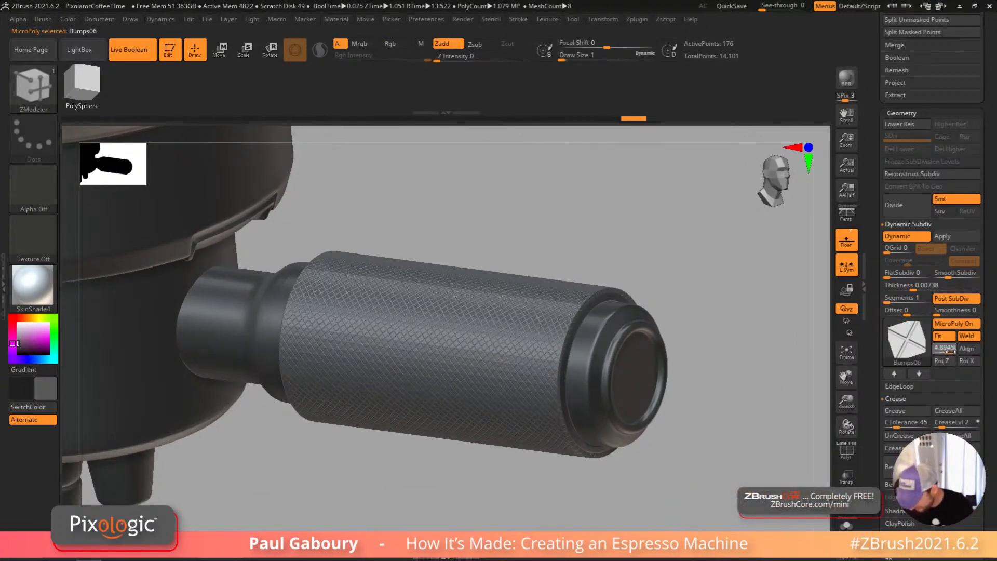
Step: Set the MicroPoly Scale of the Bumps06 grip pattern to 3 and its SmoothSubdiv to 1
{"action": "left_click", "coordinate": [952, 360]}
{"action": "left_click_drag", "start_coordinate": [953, 352], "coordinate": [952, 349]}
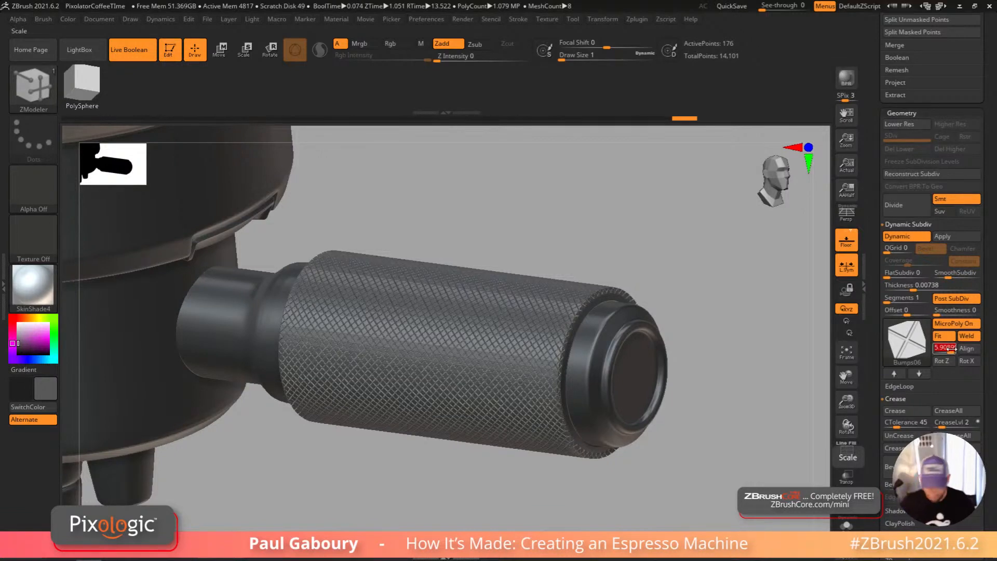
{"action": "type", "text": "3"}
{"action": "key", "text": "Return"}
{"action": "right_click_drag", "start_coordinate": [715, 443], "coordinate": [626, 372], "text": "ctrl"}
{"action": "left_click_drag", "start_coordinate": [949, 277], "coordinate": [941, 277]}
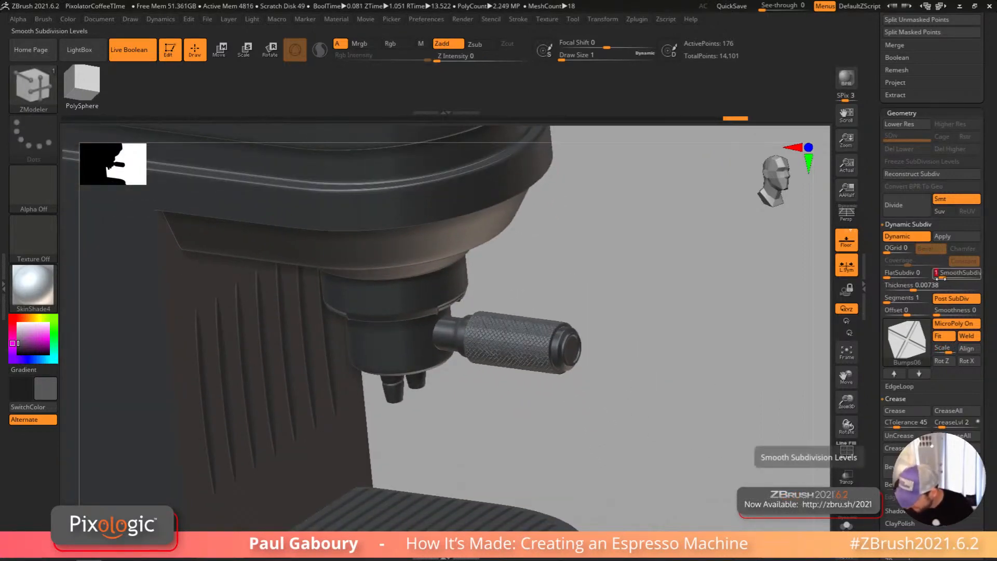
Step: Render the whole espresso machine with the knurled handle grip and examine the model from an angle and from the side
{"action": "right_click_drag", "start_coordinate": [589, 403], "coordinate": [585, 383], "text": "ctrl"}
{"action": "mouse_move", "coordinate": [583, 384]}
{"action": "left_mouse_down"}
{"action": "mouse_move", "coordinate": [650, 407]}
{"action": "mouse_move", "coordinate": [636, 441]}
{"action": "mouse_move", "coordinate": [508, 486]}
{"action": "mouse_move", "coordinate": [658, 394]}
{"action": "left_mouse_up"}
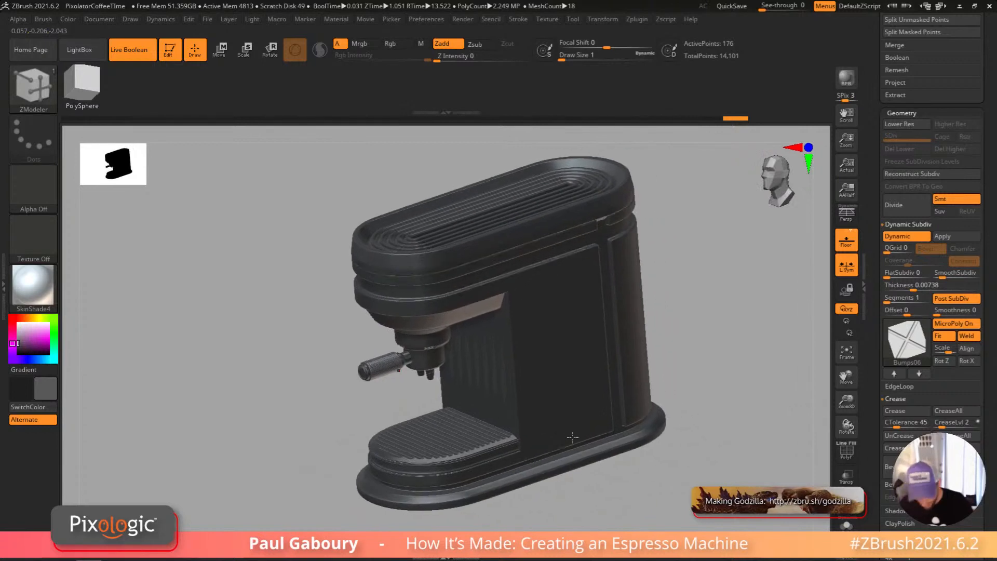
{"action": "key", "text": "shift"}
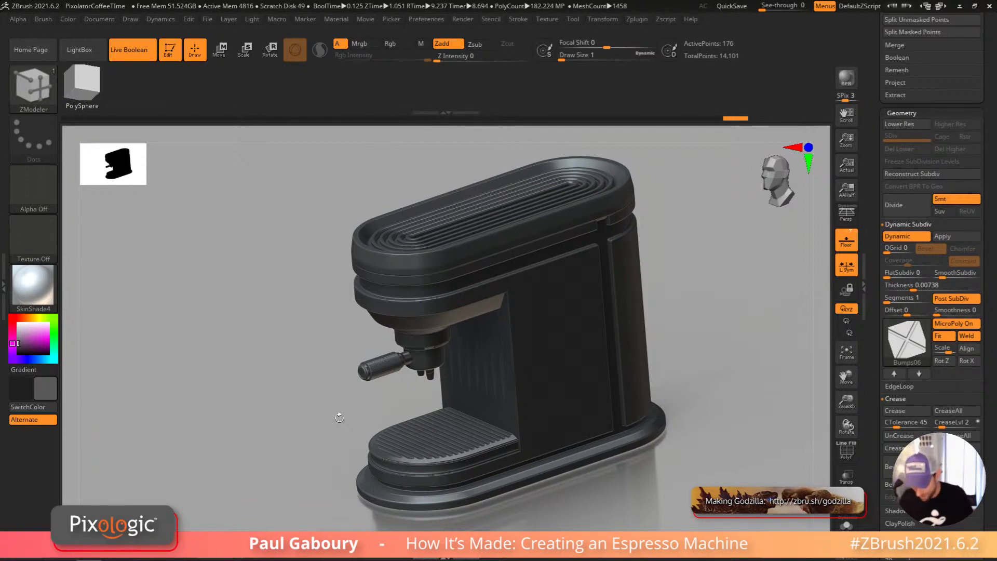
{"action": "right_click_drag", "start_coordinate": [710, 367], "coordinate": [656, 358], "text": "ctrl"}
{"action": "mouse_move", "coordinate": [657, 358]}
{"action": "left_mouse_down"}
{"action": "mouse_move", "coordinate": [579, 363]}
{"action": "mouse_move", "coordinate": [556, 403]}
{"action": "mouse_move", "coordinate": [581, 377]}
{"action": "mouse_move", "coordinate": [620, 394]}
{"action": "left_mouse_up"}
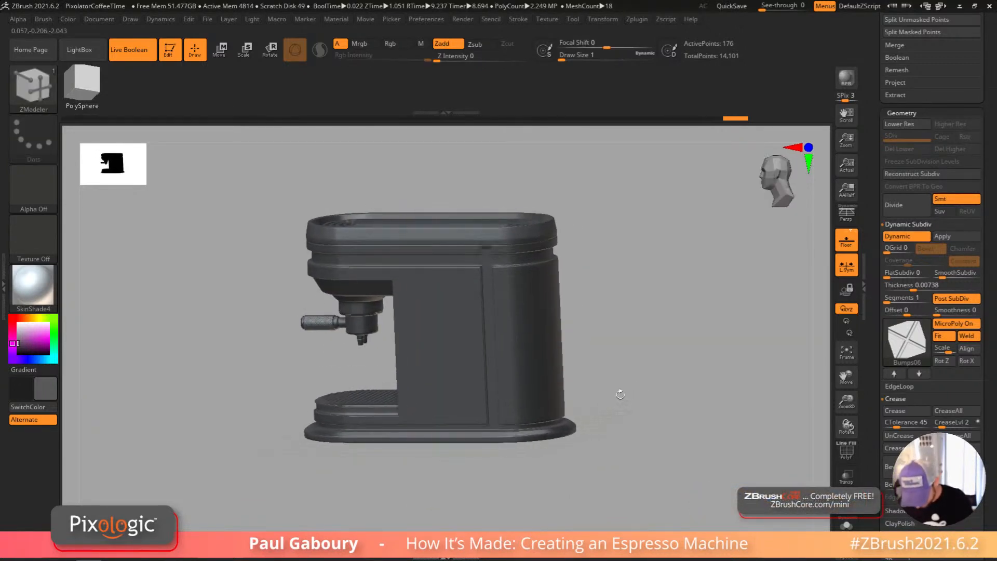
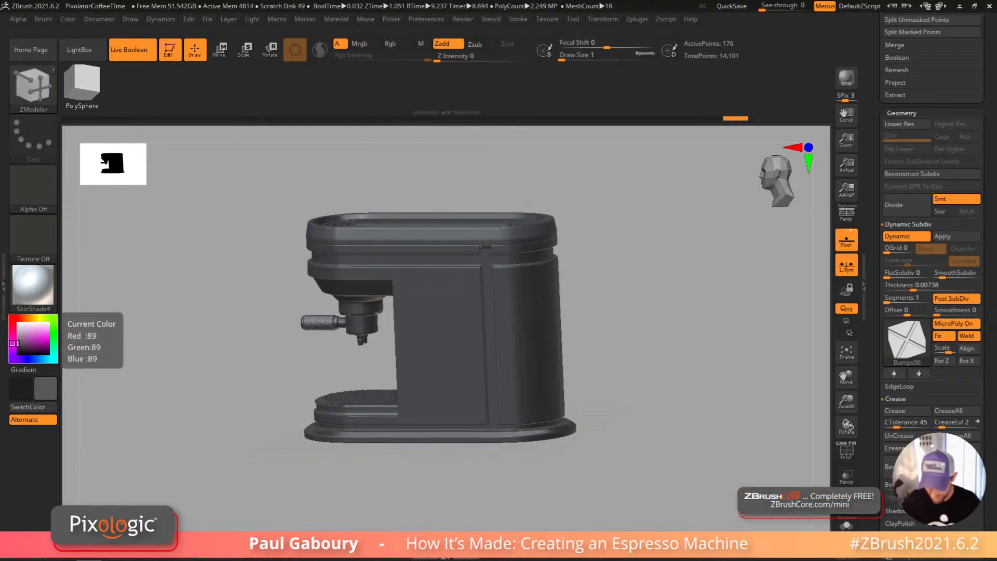
Step: Examine the espresso machine from an angle and from the side, with the main body selected and its wireframe shown
{"action": "left_click_drag", "start_coordinate": [616, 407], "coordinate": [627, 401]}
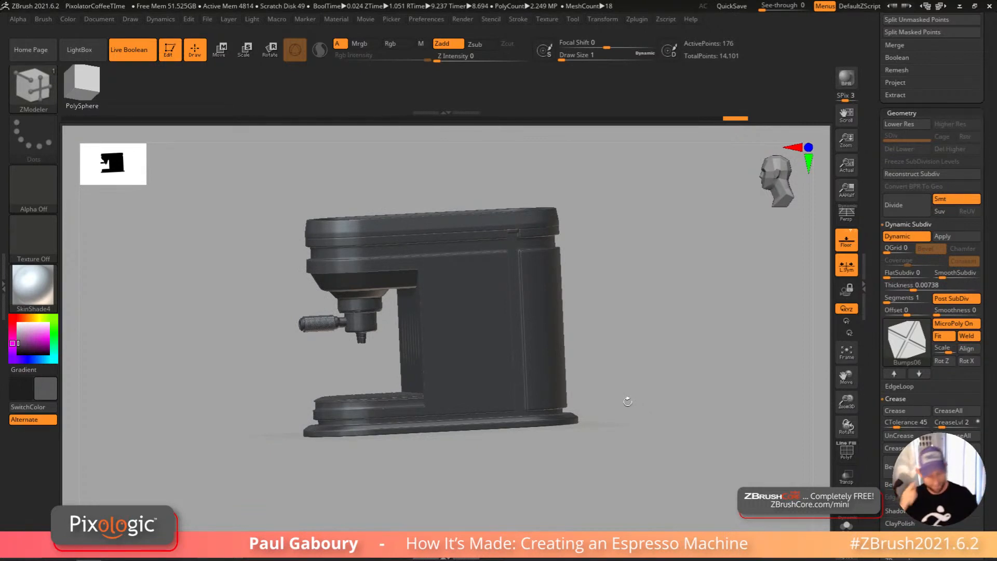
{"action": "mouse_move", "coordinate": [646, 409]}
{"action": "right_mouse_down", "text": "shift"}
{"action": "mouse_move", "coordinate": [643, 418]}
{"action": "mouse_move", "coordinate": [589, 388]}
{"action": "right_mouse_up", "text": "shift"}
{"action": "mouse_move", "coordinate": [590, 388]}
{"action": "right_mouse_down"}
{"action": "mouse_move", "coordinate": [551, 453]}
{"action": "mouse_move", "coordinate": [567, 414]}
{"action": "mouse_move", "coordinate": [543, 414]}
{"action": "mouse_move", "coordinate": [552, 398]}
{"action": "mouse_move", "coordinate": [563, 434]}
{"action": "right_mouse_up"}
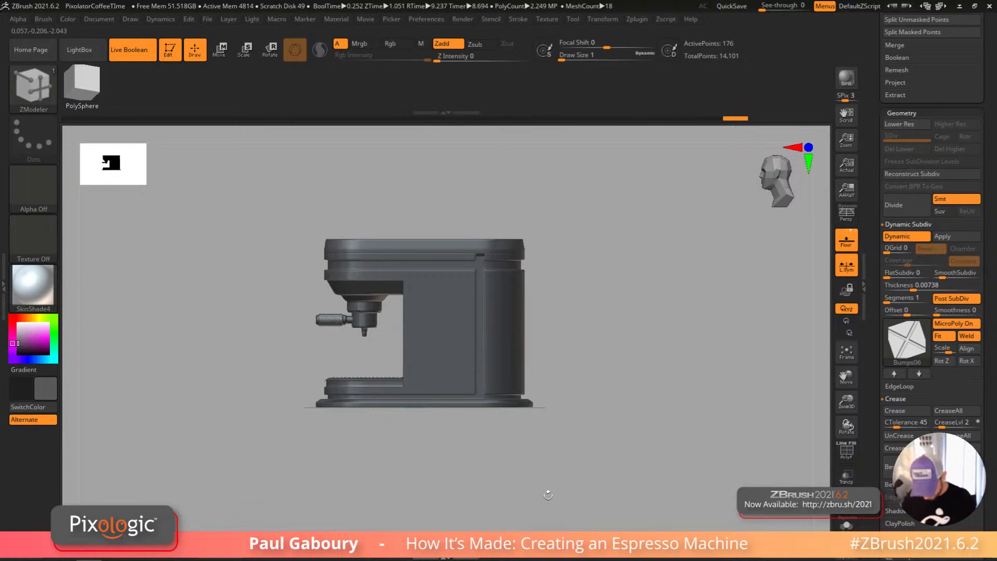
{"action": "mouse_move", "coordinate": [548, 475]}
{"action": "left_mouse_down"}
{"action": "mouse_move", "coordinate": [545, 512]}
{"action": "mouse_move", "coordinate": [534, 469]}
{"action": "left_mouse_up"}
{"action": "left_click", "coordinate": [497, 342], "text": "alt"}
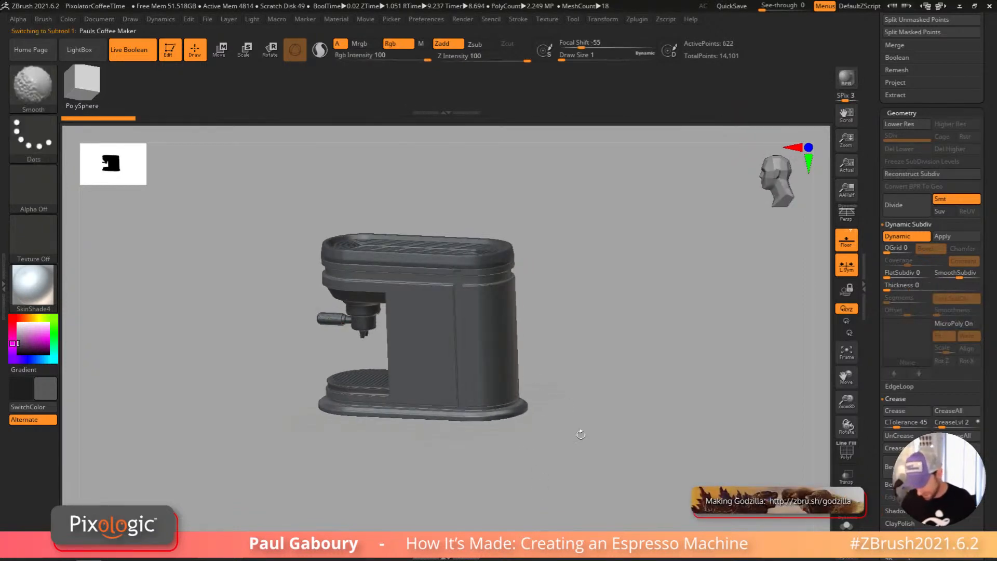
{"action": "key", "text": "shift+f"}
{"action": "left_click_drag", "start_coordinate": [574, 439], "coordinate": [585, 429], "text": "shift"}
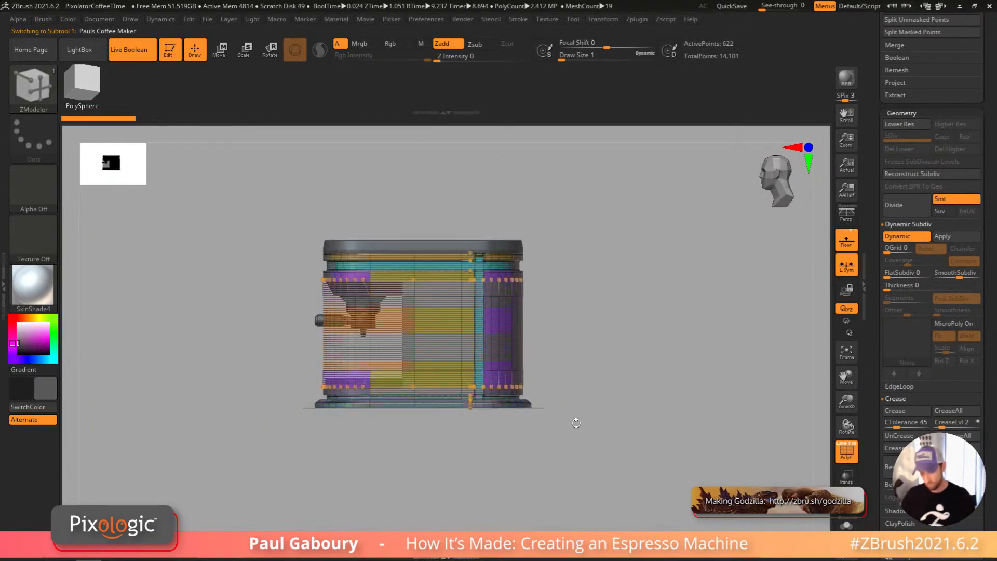
{"action": "key", "text": "shift+f"}
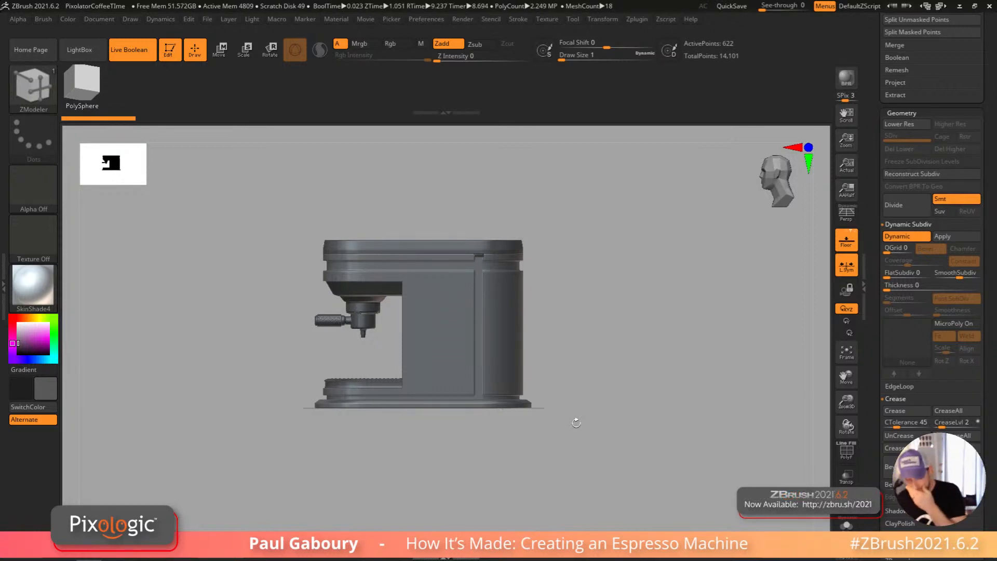
Step: Duplicate the front box cutter within its subtool and position the copy to cut away the rear of the machine body
{"action": "left_click_drag", "start_coordinate": [879, 207], "coordinate": [880, 298]}
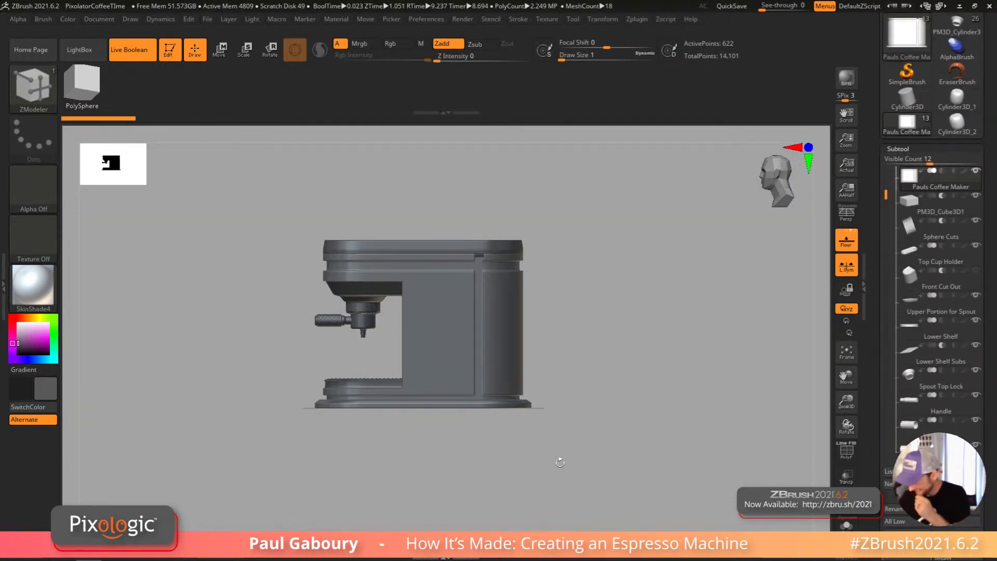
{"action": "key", "text": "Down"}
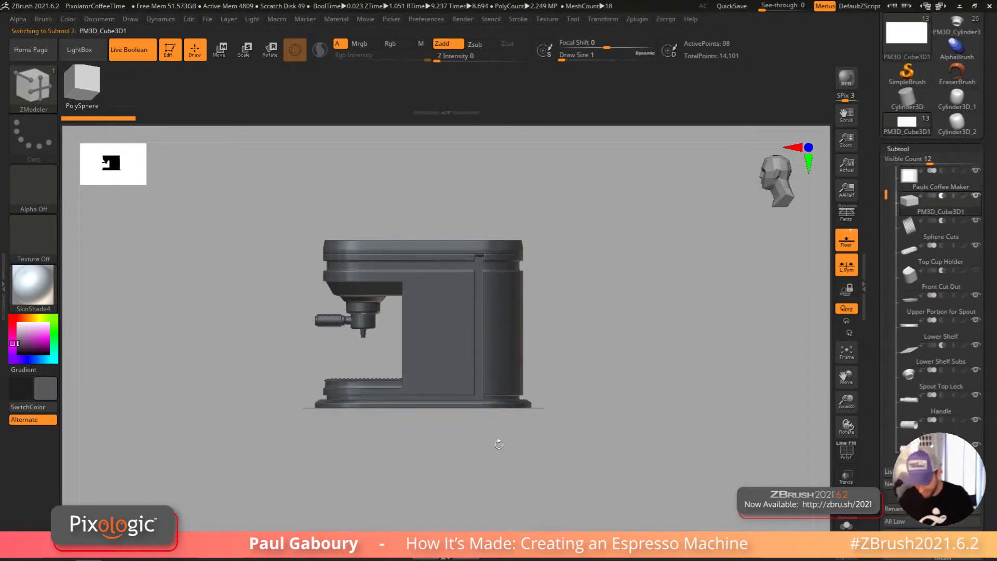
{"action": "key", "text": "shift+f"}
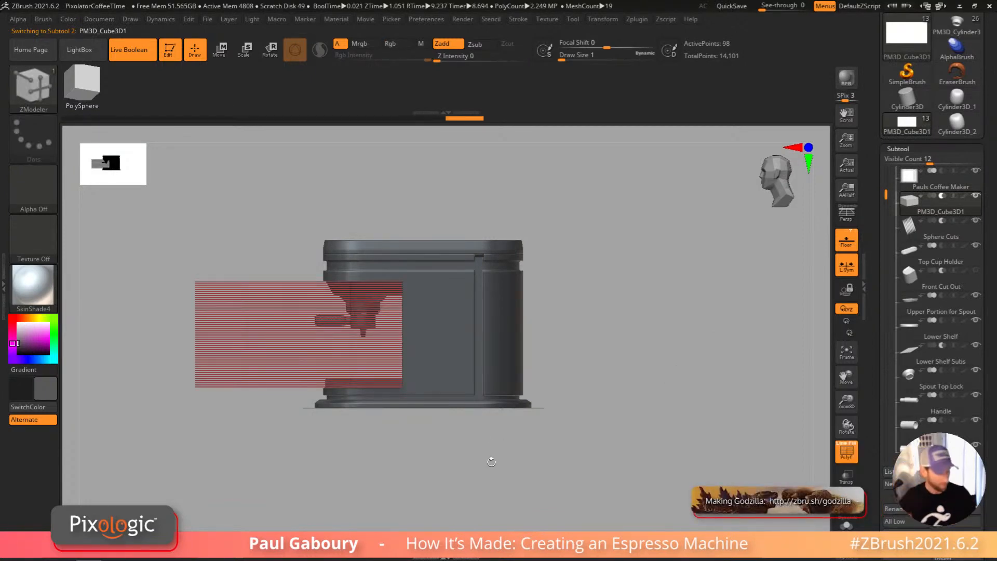
{"action": "key", "text": "w"}
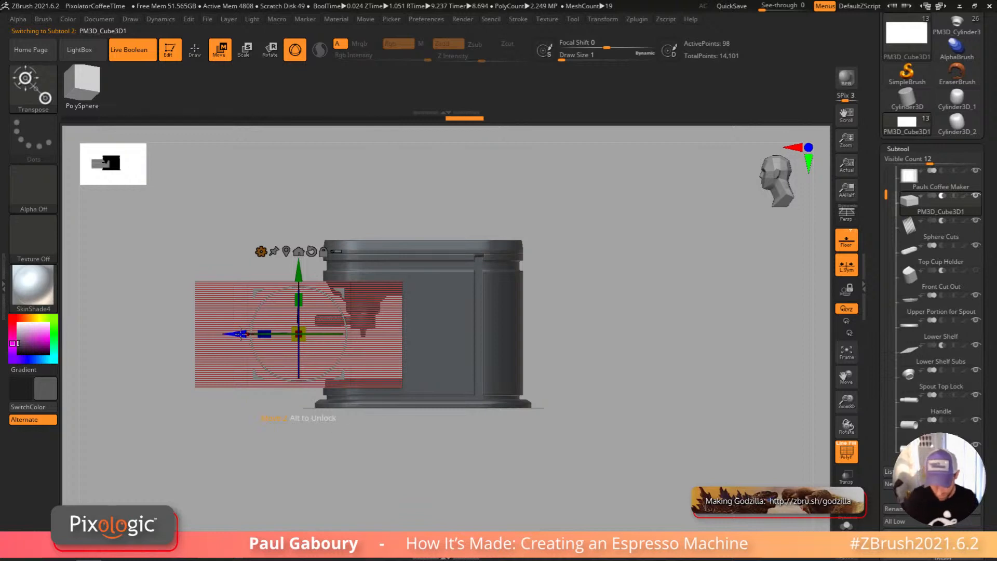
{"action": "mouse_move", "coordinate": [239, 334]}
{"action": "left_mouse_down"}
{"action": "mouse_move", "coordinate": [527, 334]}
{"action": "mouse_move", "coordinate": [510, 334]}
{"action": "left_mouse_up"}
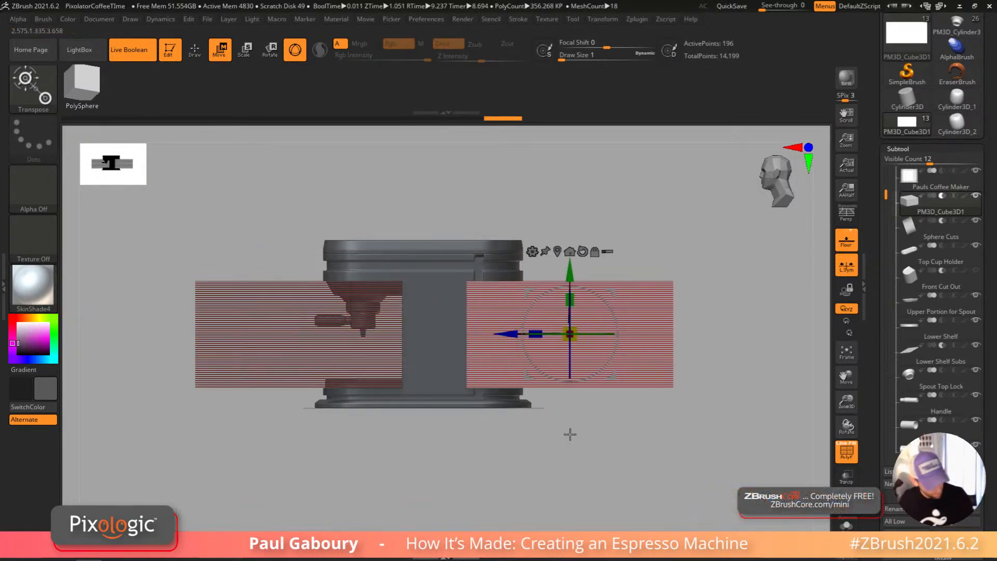
{"action": "mouse_move", "coordinate": [574, 435]}
{"action": "left_mouse_down"}
{"action": "mouse_move", "coordinate": [565, 410]}
{"action": "mouse_move", "coordinate": [572, 434]}
{"action": "left_mouse_up"}
{"action": "right_click", "coordinate": [574, 435]}
{"action": "left_click_drag", "start_coordinate": [696, 372], "coordinate": [570, 352], "text": "shift"}
{"action": "mouse_move", "coordinate": [509, 334]}
{"action": "left_mouse_down"}
{"action": "mouse_move", "coordinate": [541, 333]}
{"action": "mouse_move", "coordinate": [511, 336]}
{"action": "left_mouse_up"}
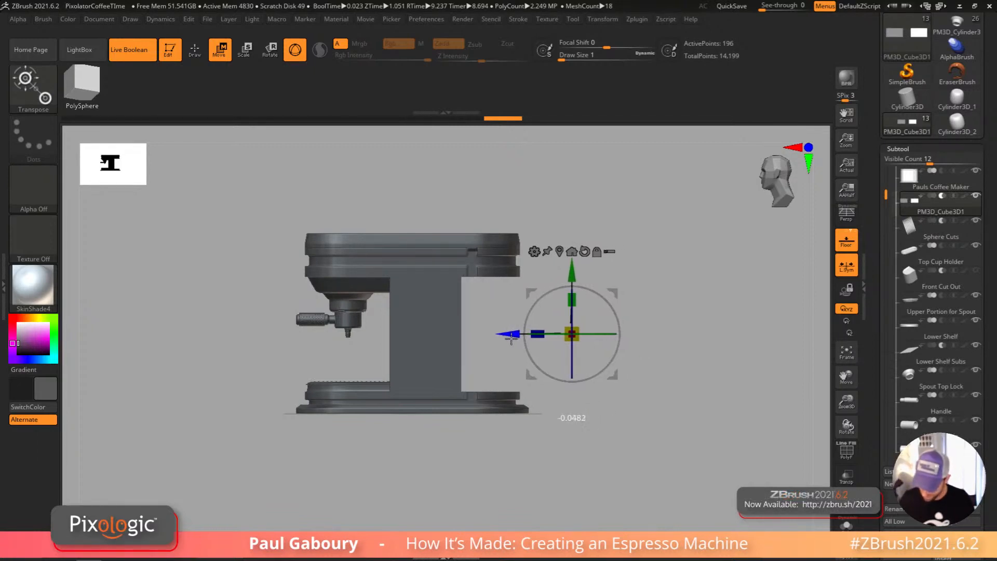
Step: Examine the rear cut-out from the side with the two cutter boxes' wireframes shown and hidden
{"action": "key", "text": "q"}
{"action": "mouse_move", "coordinate": [608, 452]}
{"action": "right_mouse_down", "text": "ctrl"}
{"action": "mouse_move", "coordinate": [550, 417]}
{"action": "mouse_move", "coordinate": [529, 455]}
{"action": "mouse_move", "coordinate": [536, 437]}
{"action": "mouse_move", "coordinate": [556, 432]}
{"action": "mouse_move", "coordinate": [550, 451]}
{"action": "right_mouse_up", "text": "ctrl"}
{"action": "right_click", "coordinate": [542, 448]}
{"action": "mouse_move", "coordinate": [630, 351]}
{"action": "right_mouse_down"}
{"action": "mouse_move", "coordinate": [638, 363]}
{"action": "mouse_move", "coordinate": [578, 394]}
{"action": "mouse_move", "coordinate": [568, 454]}
{"action": "mouse_move", "coordinate": [613, 400]}
{"action": "mouse_move", "coordinate": [581, 409]}
{"action": "mouse_move", "coordinate": [601, 439]}
{"action": "right_mouse_up"}
{"action": "mouse_move", "coordinate": [584, 421]}
{"action": "left_mouse_down", "text": "alt"}
{"action": "mouse_move", "coordinate": [608, 407]}
{"action": "mouse_move", "coordinate": [579, 393]}
{"action": "left_mouse_up", "text": "alt"}
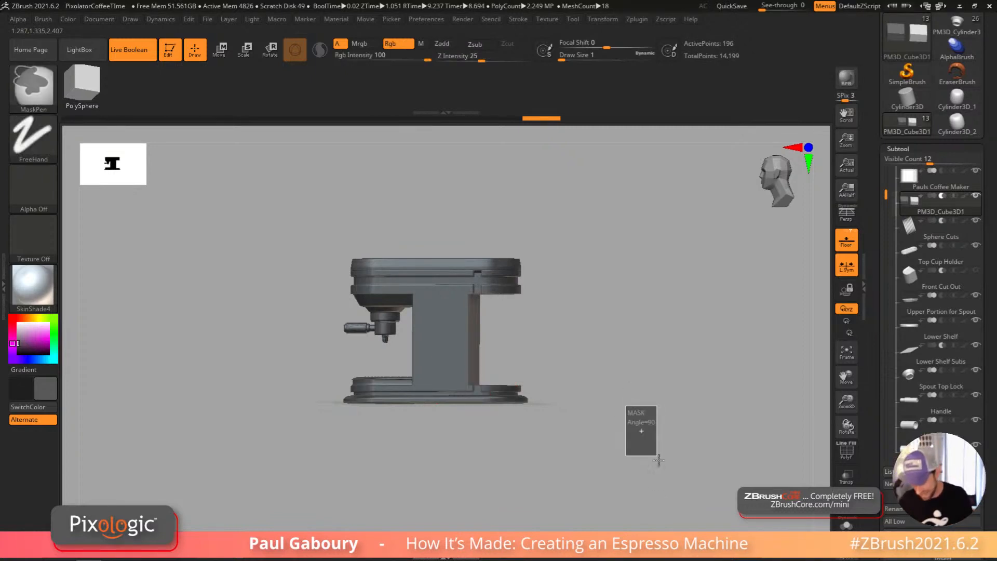
{"action": "key", "text": "shift+f"}
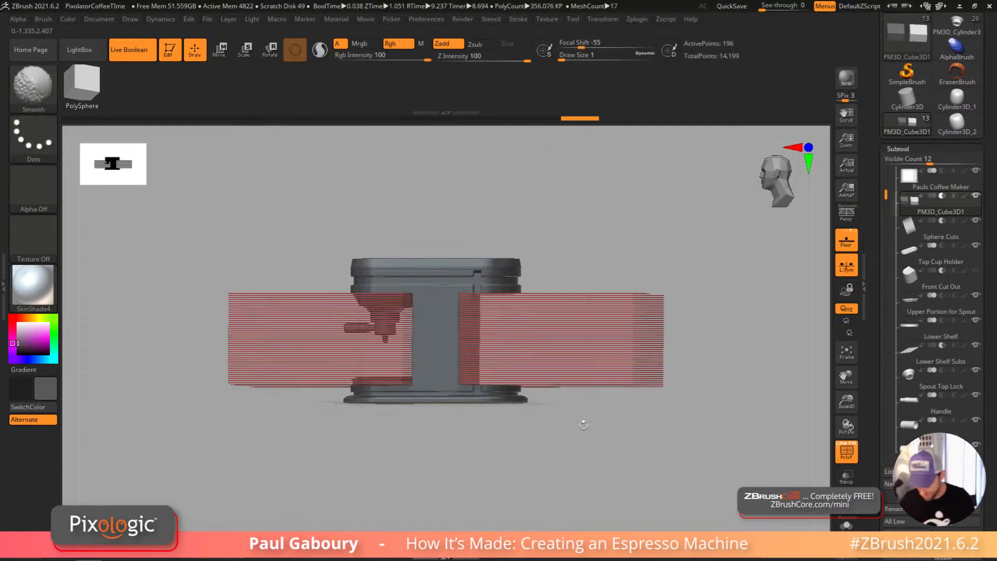
{"action": "key", "text": "shift+f"}
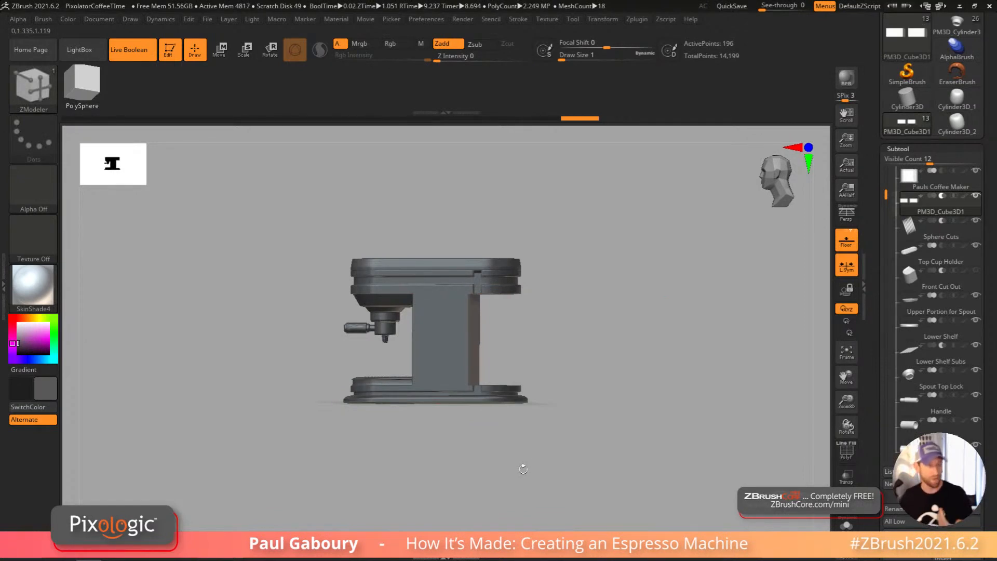
Step: Duplicate the Front Cut Out subtool to start a solid insert for the rear opening
{"action": "key", "text": "Up"}
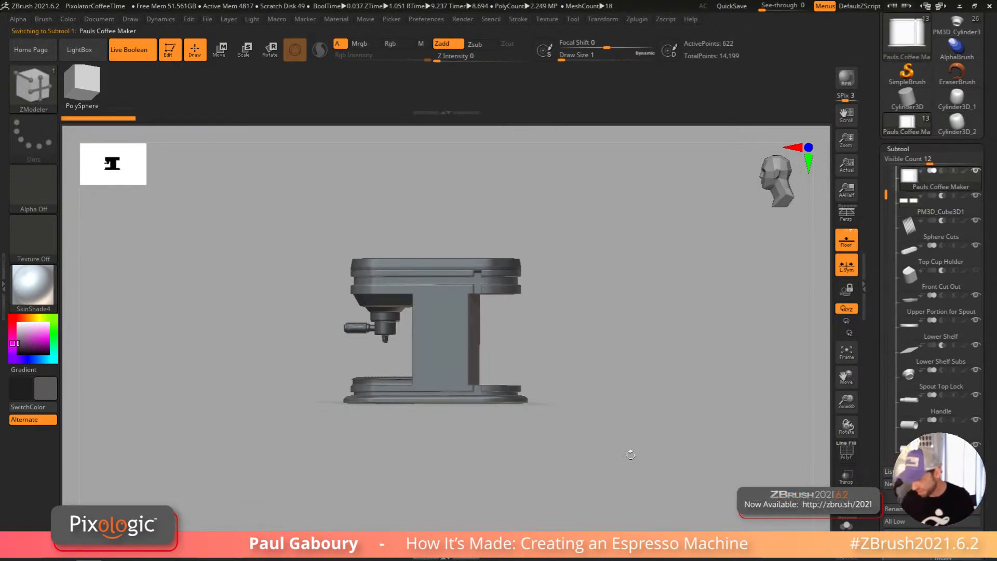
{"action": "left_click", "coordinate": [906, 280]}
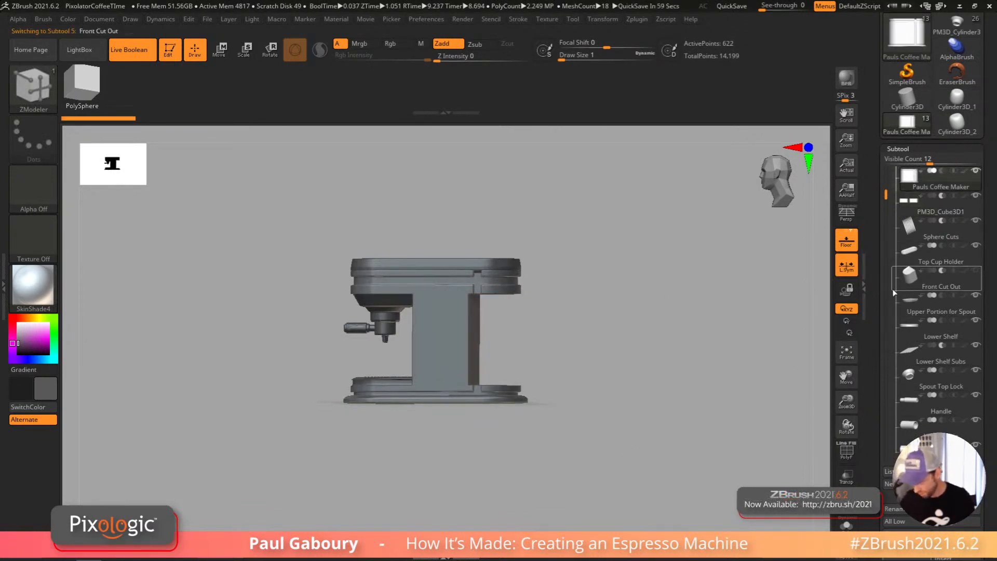
{"action": "key", "text": "shift+f"}
{"action": "mouse_move", "coordinate": [546, 460]}
{"action": "left_mouse_down", "text": "shift"}
{"action": "mouse_move", "coordinate": [572, 459]}
{"action": "mouse_move", "coordinate": [554, 445]}
{"action": "left_mouse_up", "text": "shift"}
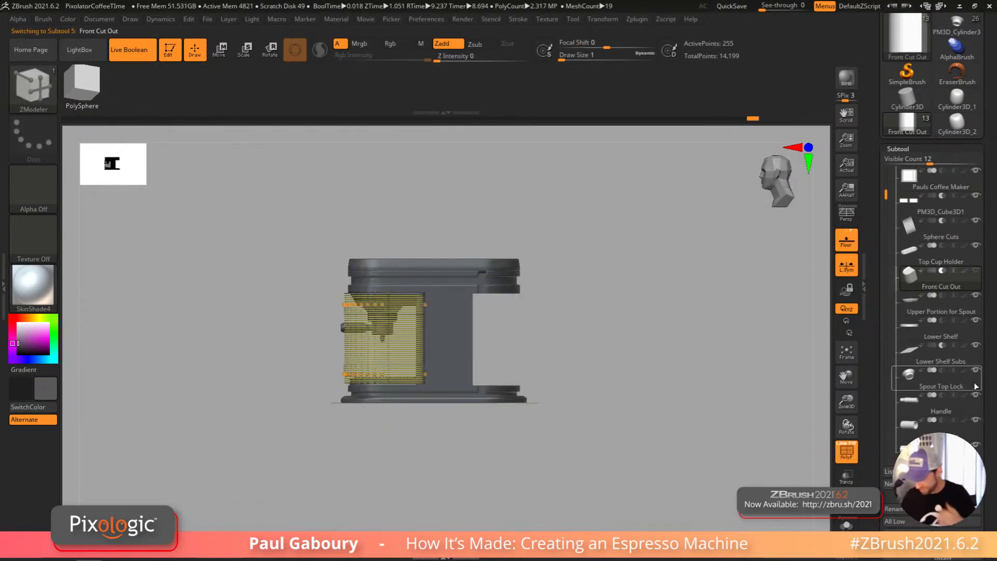
{"action": "left_click_drag", "start_coordinate": [989, 398], "coordinate": [989, 352]}
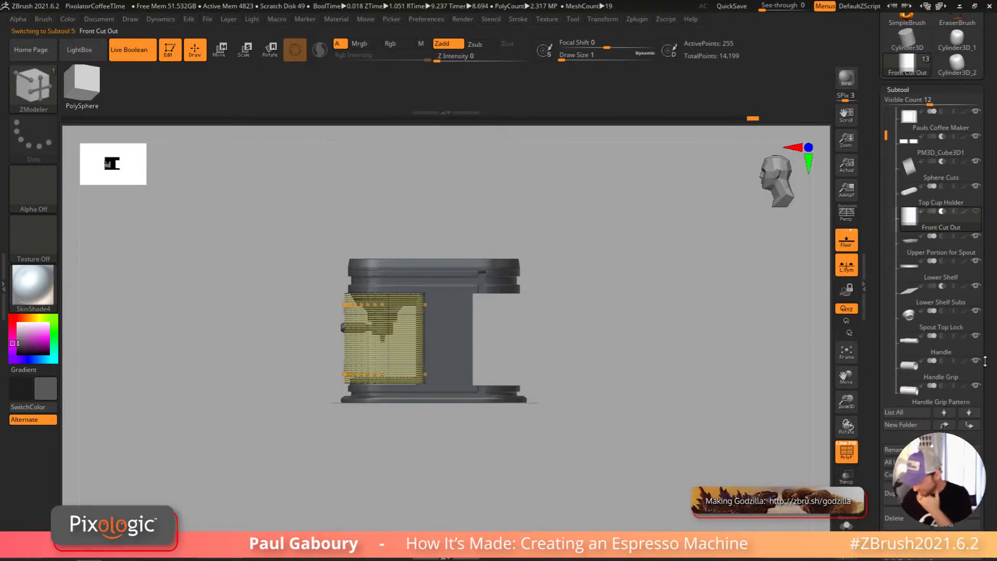
{"action": "left_click", "coordinate": [908, 493]}
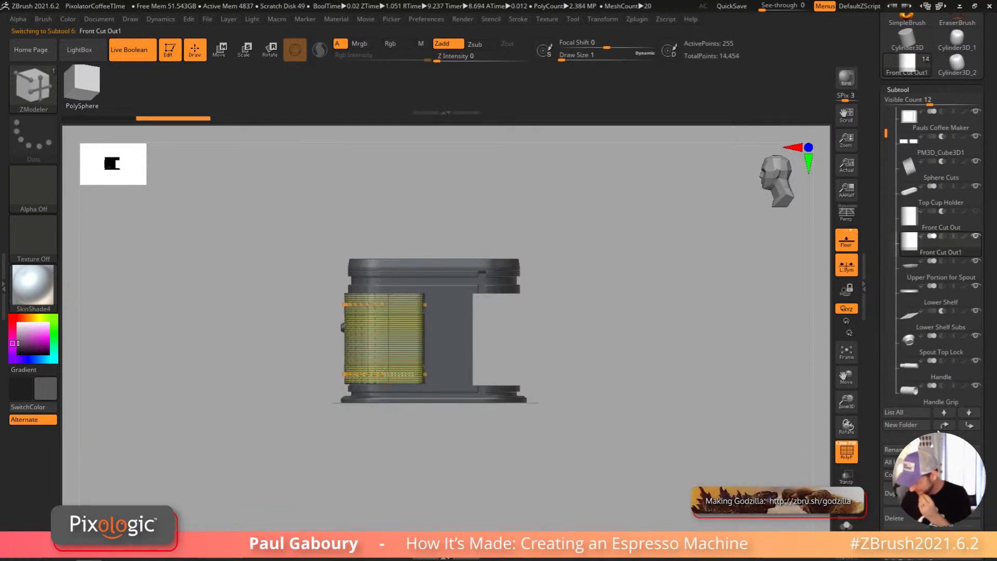
Step: Rename the duplicated cut-out subtool as Back Water Container
{"action": "left_click", "coordinate": [894, 450]}
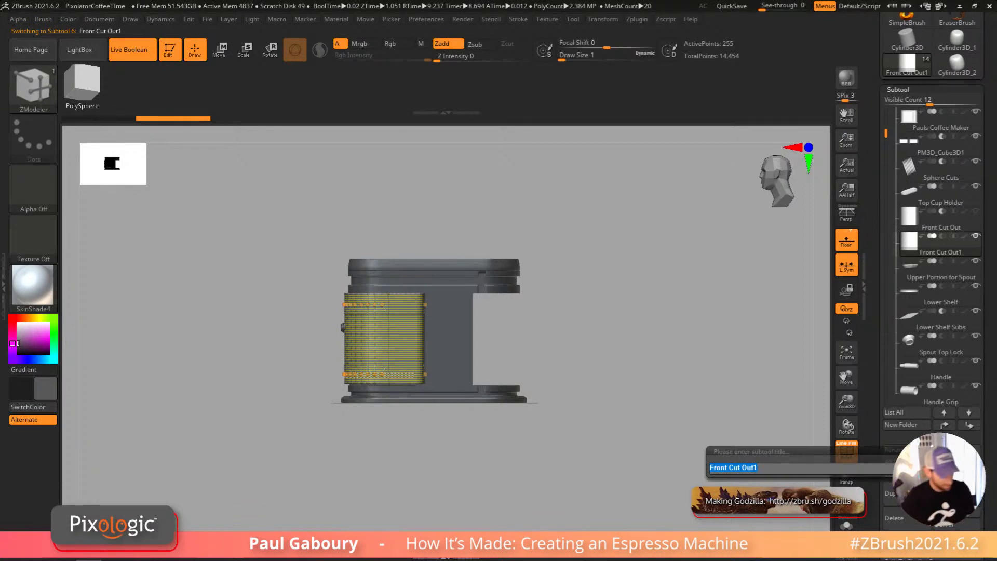
{"action": "type", "text": "Back Wat"}
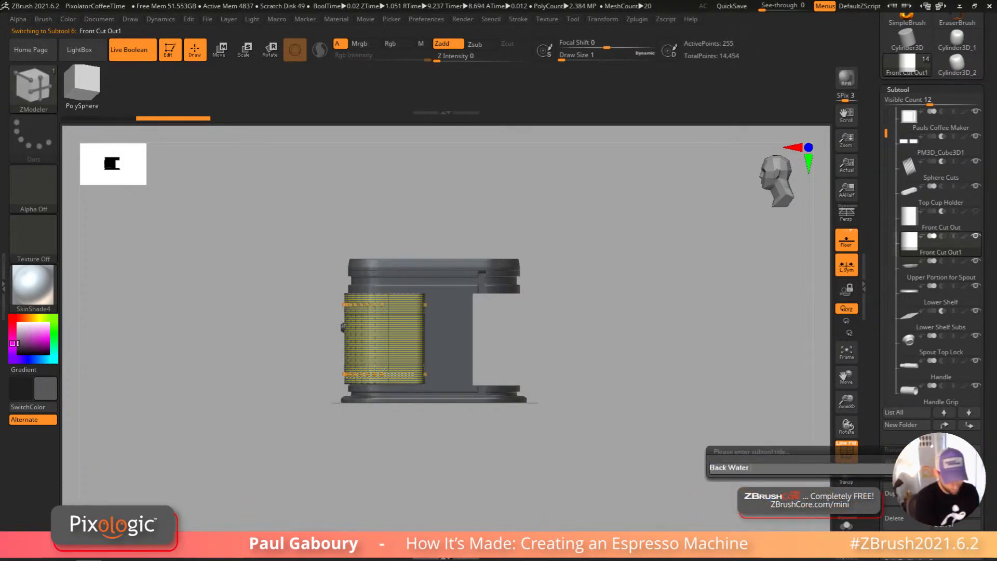
{"action": "type", "text": "er Con"}
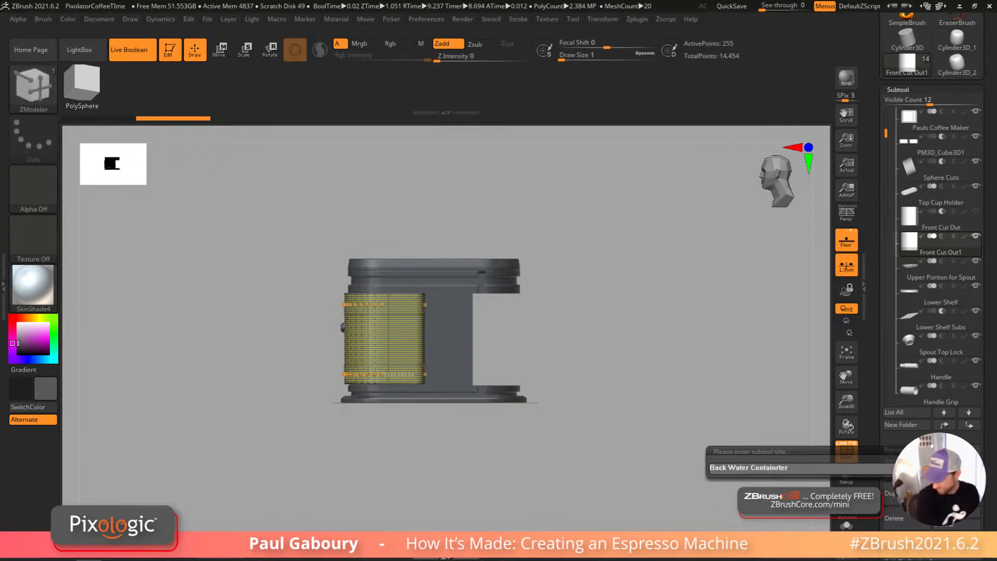
{"action": "type", "text": "tainer"}
{"action": "key", "text": "Return"}
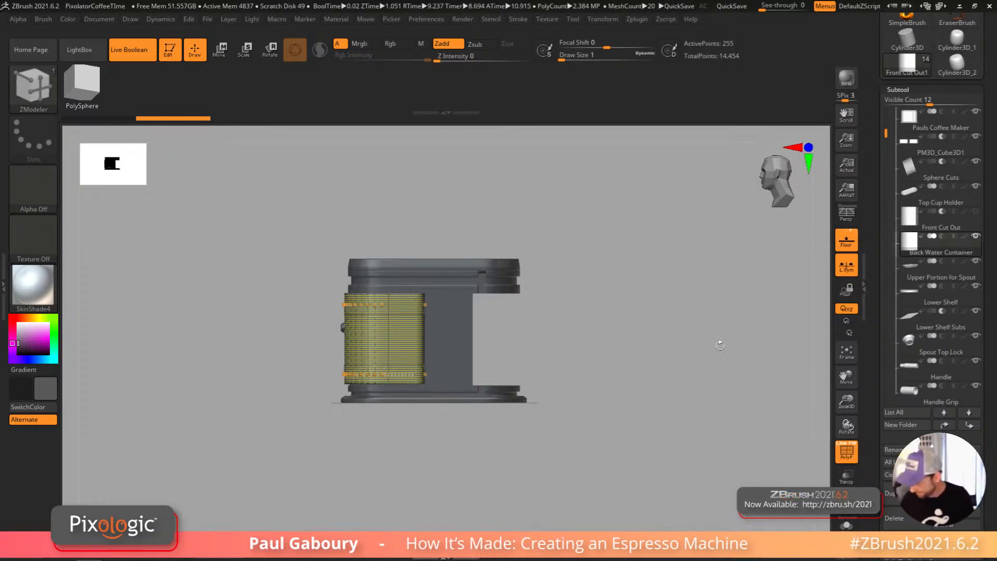
Step: Turn the Back Water Container around so its rounded side faces the rear, and move it into the back of the machine
{"action": "scroll", "coordinate": [882, 139], "scroll_direction": "down", "scroll_amount": 2}
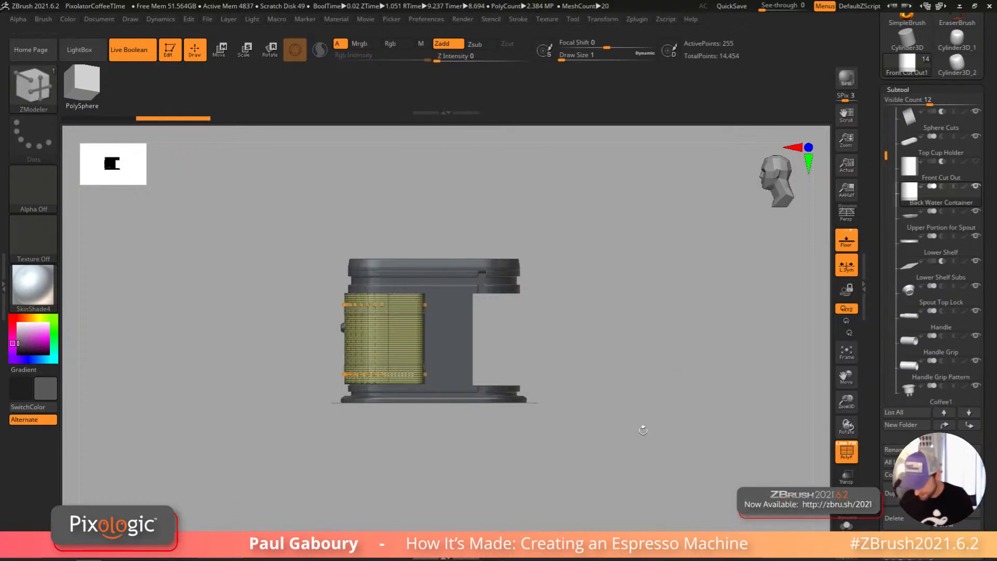
{"action": "key", "text": "w"}
{"action": "left_click_drag", "start_coordinate": [677, 356], "coordinate": [530, 398]}
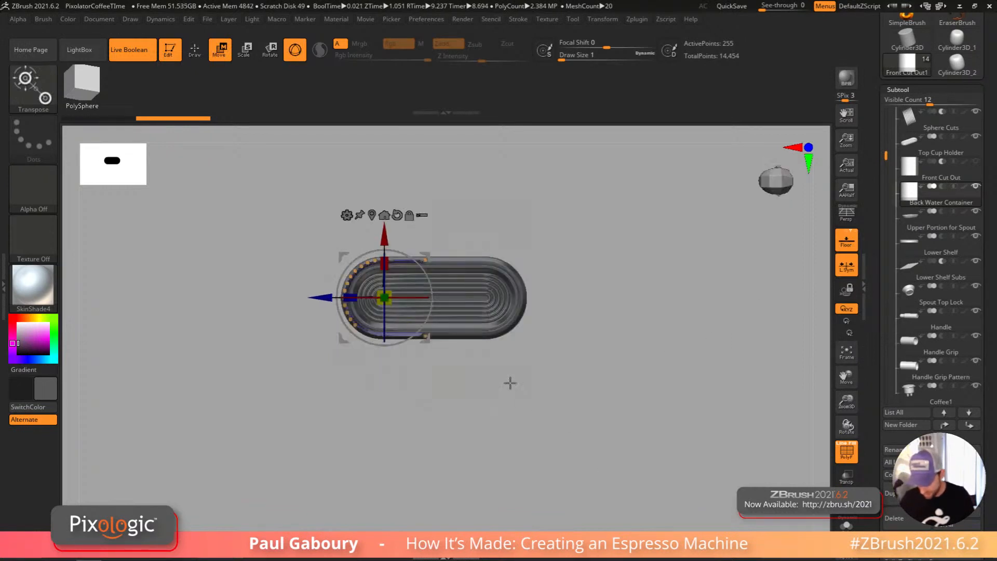
{"action": "right_click_drag", "start_coordinate": [407, 419], "coordinate": [421, 452], "text": "alt"}
{"action": "right_click_drag", "start_coordinate": [421, 452], "coordinate": [452, 494], "text": "ctrl"}
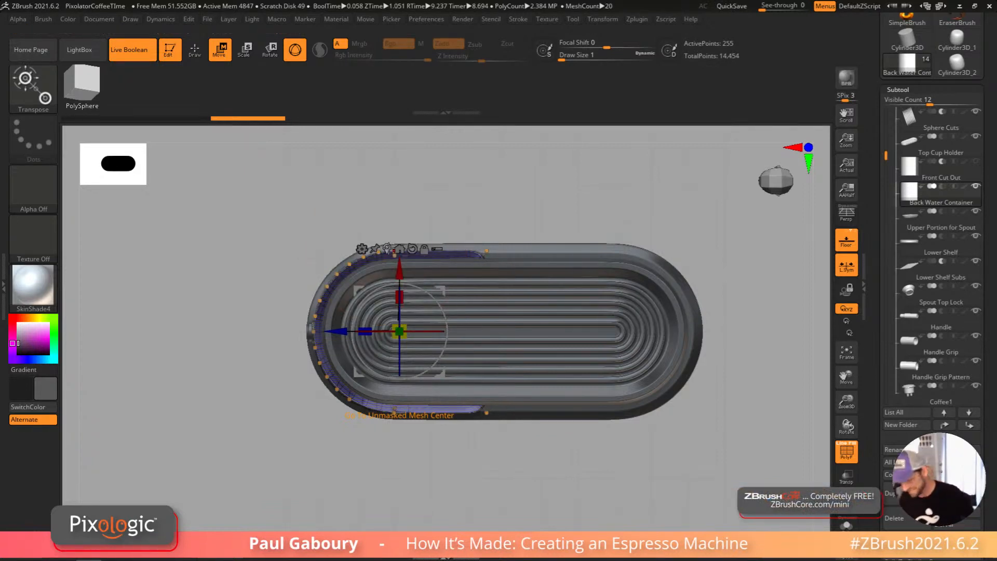
{"action": "left_click_drag", "start_coordinate": [440, 357], "coordinate": [336, 291]}
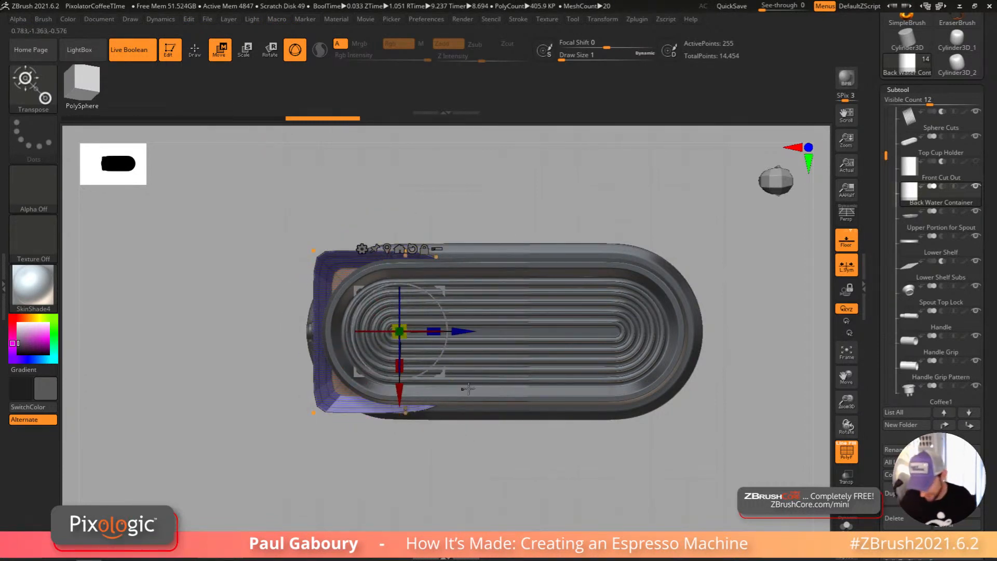
{"action": "left_click_drag", "start_coordinate": [466, 332], "coordinate": [680, 331]}
Step: Scale the Back Water Container down to the body's outline and stretch its height to fill the rear opening
{"action": "left_click_drag", "start_coordinate": [702, 409], "coordinate": [707, 329]}
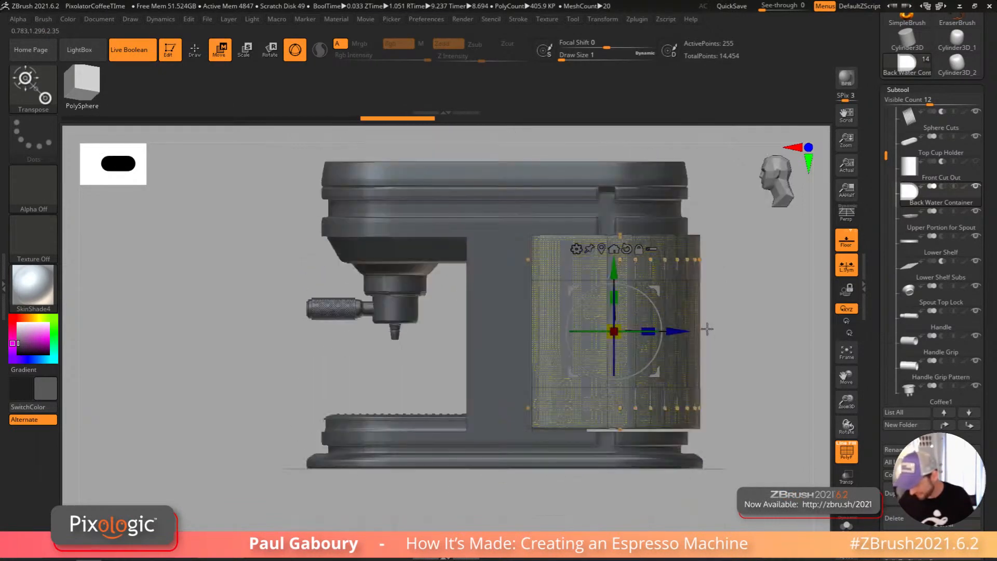
{"action": "key", "text": "shift+f"}
{"action": "left_click_drag", "start_coordinate": [750, 390], "coordinate": [629, 333]}
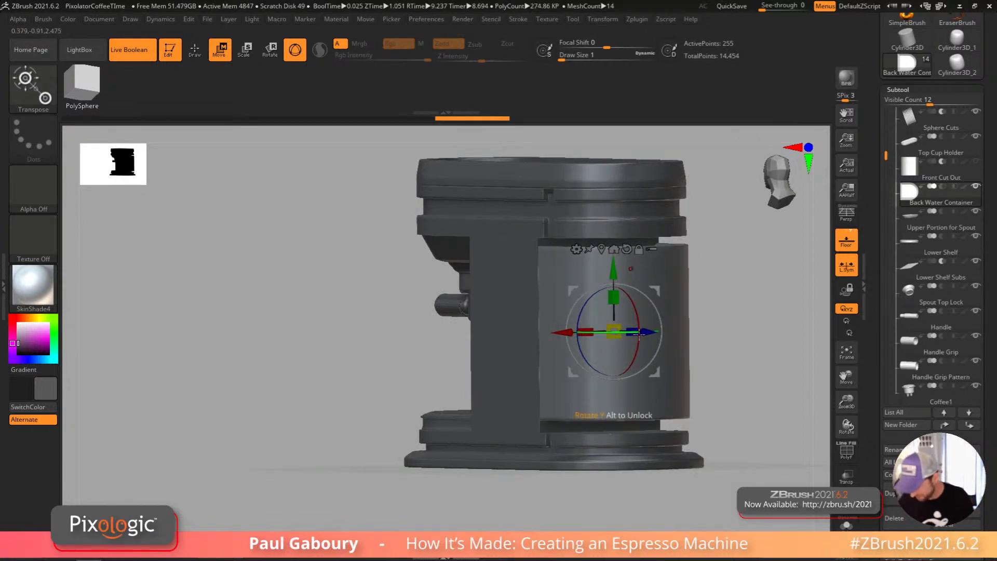
{"action": "left_click_drag", "start_coordinate": [709, 343], "coordinate": [674, 349], "text": "shift"}
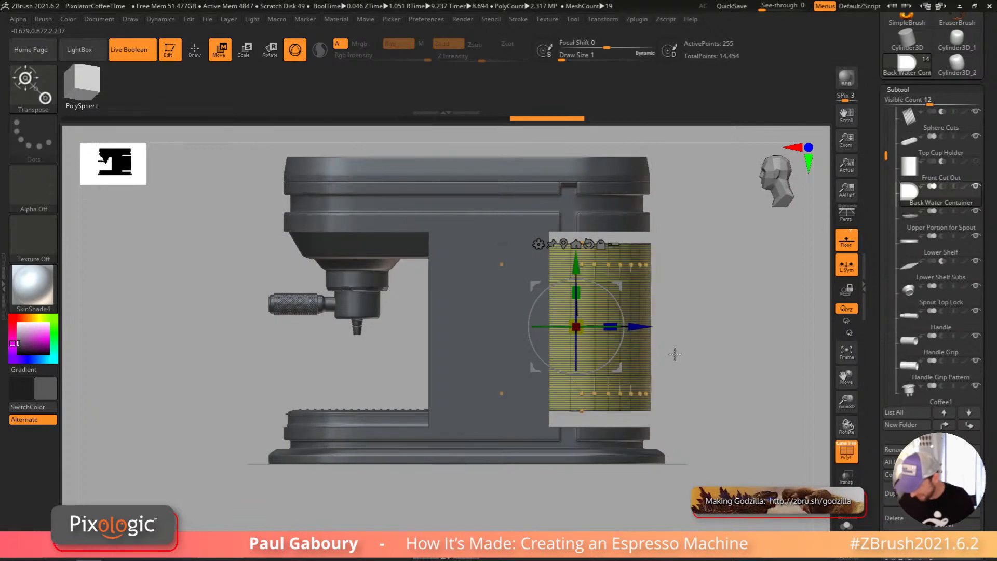
{"action": "left_click_drag", "start_coordinate": [576, 293], "coordinate": [578, 297]}
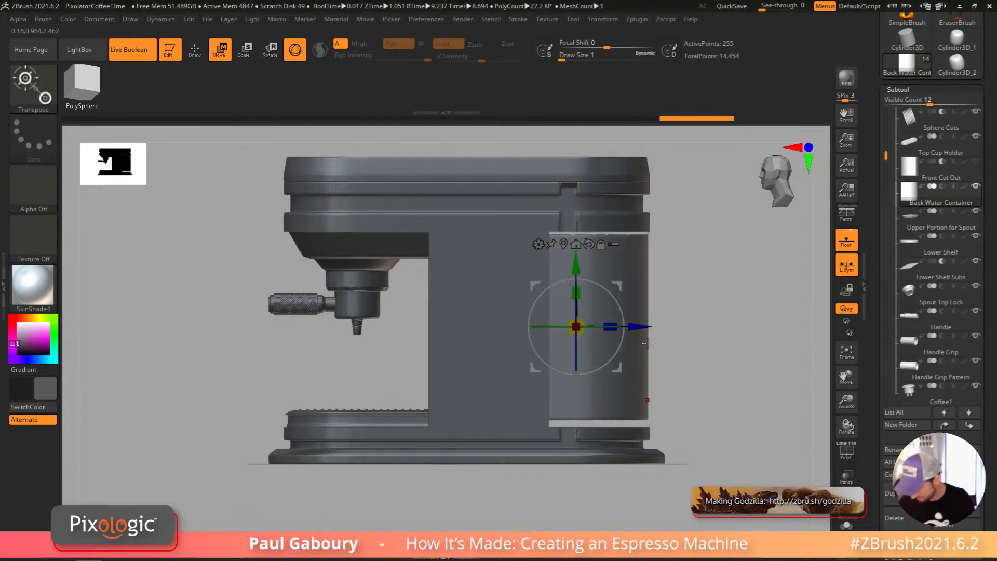
{"action": "left_click_drag", "start_coordinate": [653, 330], "coordinate": [648, 329]}
{"action": "left_click_drag", "start_coordinate": [576, 293], "coordinate": [578, 288]}
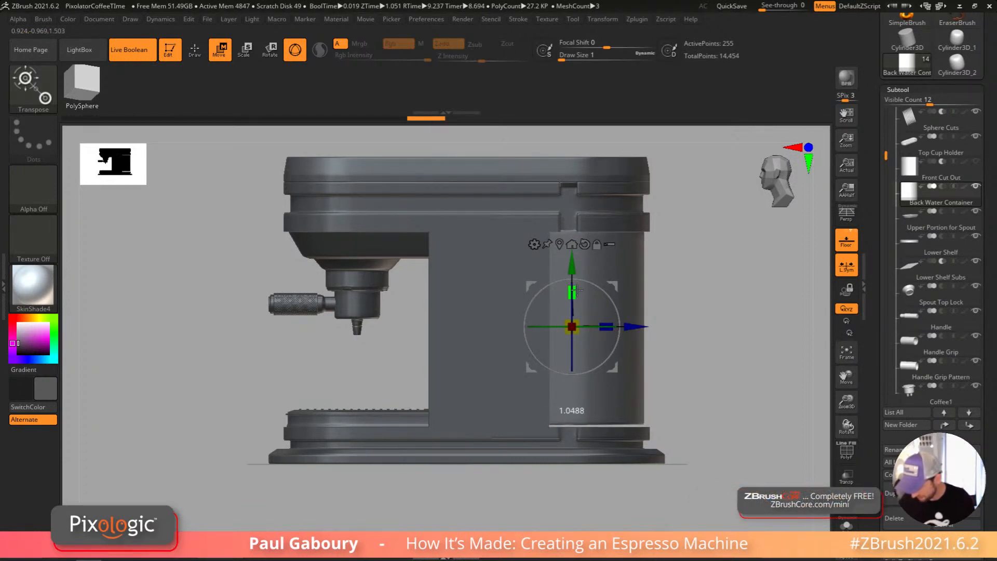
Step: Fine-tune the Back Water Container's height in the rear opening and check its fit from the side and at an angle
{"action": "left_click_drag", "start_coordinate": [649, 379], "coordinate": [613, 415]}
{"action": "right_click_drag", "start_coordinate": [607, 288], "coordinate": [587, 332], "text": "ctrl"}
{"action": "left_click_drag", "start_coordinate": [563, 352], "coordinate": [563, 352]}
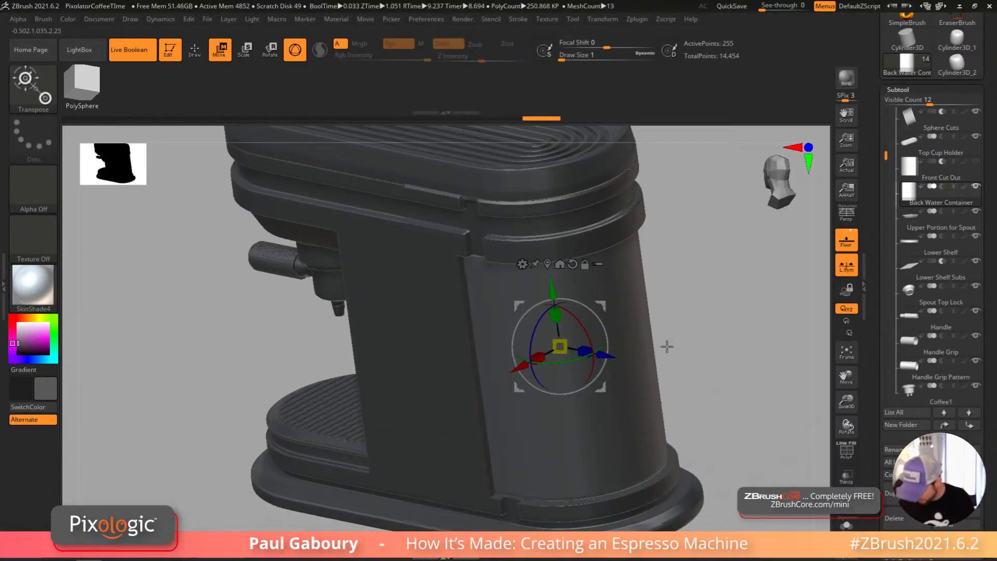
{"action": "left_click_drag", "start_coordinate": [652, 457], "coordinate": [659, 306], "text": "shift"}
{"action": "left_click_drag", "start_coordinate": [643, 249], "coordinate": [646, 345]}
{"action": "left_click_drag", "start_coordinate": [559, 326], "coordinate": [563, 323]}
{"action": "mouse_move", "coordinate": [644, 389]}
{"action": "left_mouse_down"}
{"action": "mouse_move", "coordinate": [666, 405]}
{"action": "mouse_move", "coordinate": [655, 406]}
{"action": "left_mouse_up"}
{"action": "key", "text": "shift+f"}
{"action": "key", "text": "q"}
{"action": "key", "text": "shift+f"}
{"action": "mouse_move", "coordinate": [655, 406]}
{"action": "left_mouse_down"}
{"action": "mouse_move", "coordinate": [639, 431]}
{"action": "mouse_move", "coordinate": [591, 443]}
{"action": "mouse_move", "coordinate": [547, 485]}
{"action": "mouse_move", "coordinate": [592, 485]}
{"action": "mouse_move", "coordinate": [606, 414]}
{"action": "mouse_move", "coordinate": [618, 426]}
{"action": "mouse_move", "coordinate": [644, 419]}
{"action": "mouse_move", "coordinate": [635, 421]}
{"action": "left_mouse_up"}
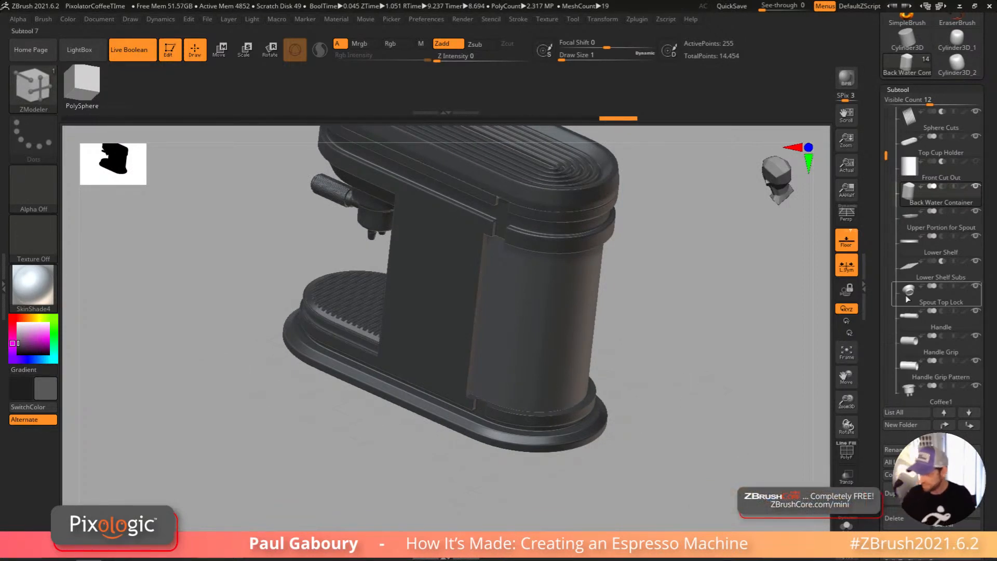
Step: Make the Back Water Container a Boolean subtraction from the machine's body and inspect the resulting rear cut
{"action": "left_click_drag", "start_coordinate": [686, 402], "coordinate": [634, 380]}
{"action": "mouse_move", "coordinate": [675, 347]}
{"action": "left_mouse_down"}
{"action": "mouse_move", "coordinate": [685, 347]}
{"action": "mouse_move", "coordinate": [681, 291]}
{"action": "mouse_move", "coordinate": [690, 291]}
{"action": "mouse_move", "coordinate": [684, 330]}
{"action": "mouse_move", "coordinate": [676, 328]}
{"action": "left_mouse_up"}
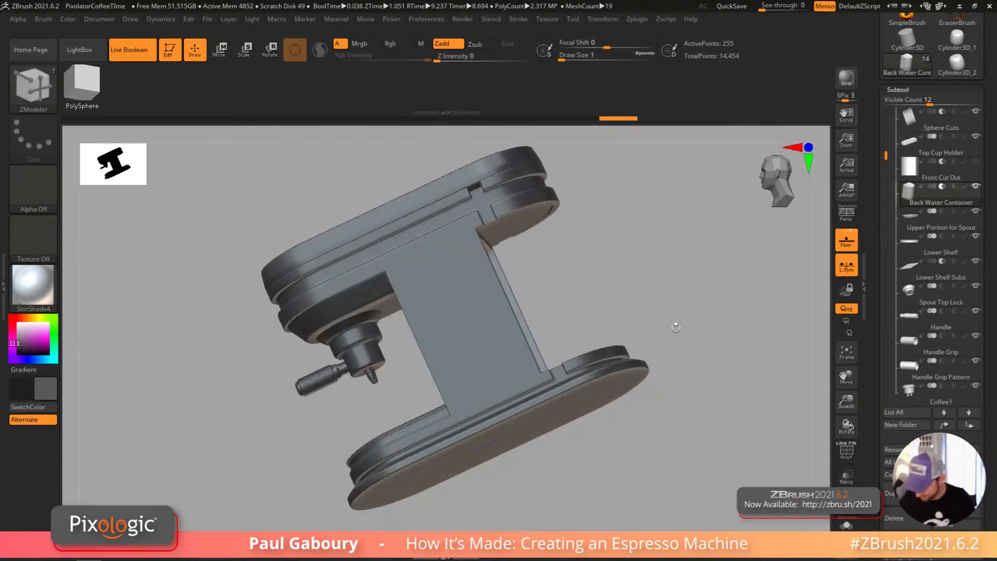
{"action": "key", "text": "w"}
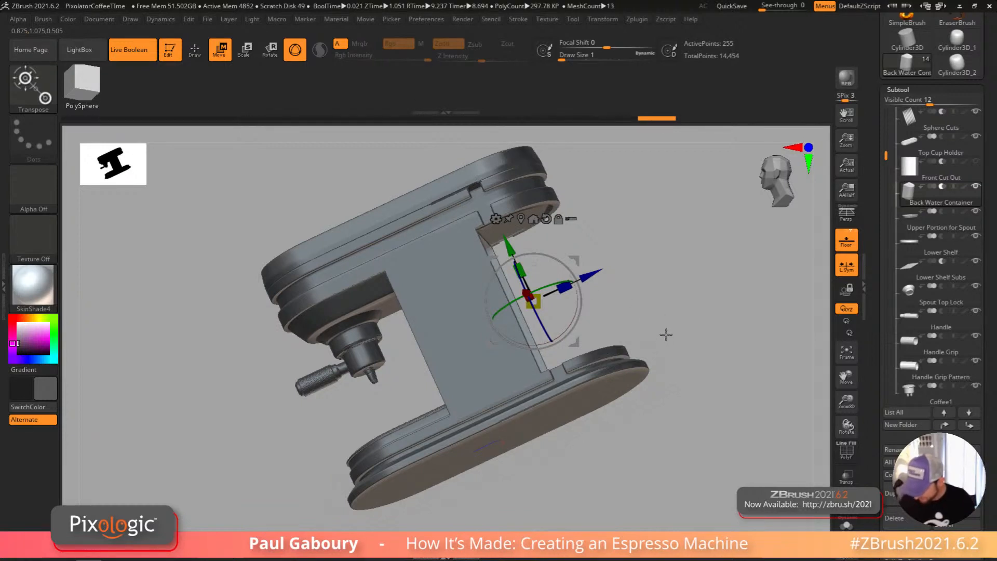
{"action": "key", "text": "q"}
{"action": "mouse_move", "coordinate": [665, 335]}
{"action": "left_mouse_down"}
{"action": "mouse_move", "coordinate": [637, 350]}
{"action": "mouse_move", "coordinate": [642, 418]}
{"action": "mouse_move", "coordinate": [657, 423]}
{"action": "mouse_move", "coordinate": [663, 403]}
{"action": "mouse_move", "coordinate": [634, 327]}
{"action": "mouse_move", "coordinate": [665, 300]}
{"action": "mouse_move", "coordinate": [648, 401]}
{"action": "mouse_move", "coordinate": [669, 390]}
{"action": "left_mouse_up"}
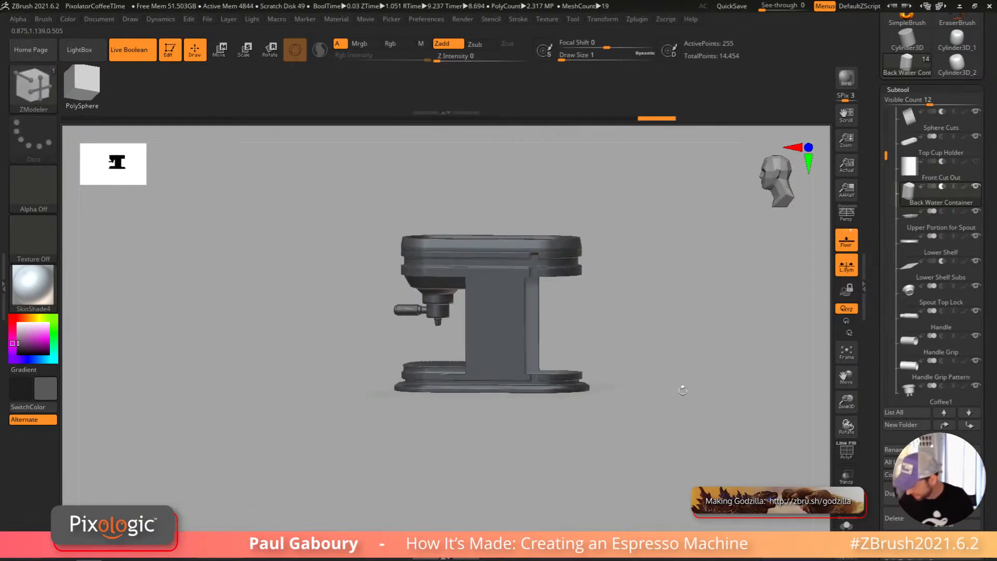
Step: Rename the subtractive subtool as Back Water Container Sub and duplicate it as a solid container
{"action": "left_click", "coordinate": [892, 449]}
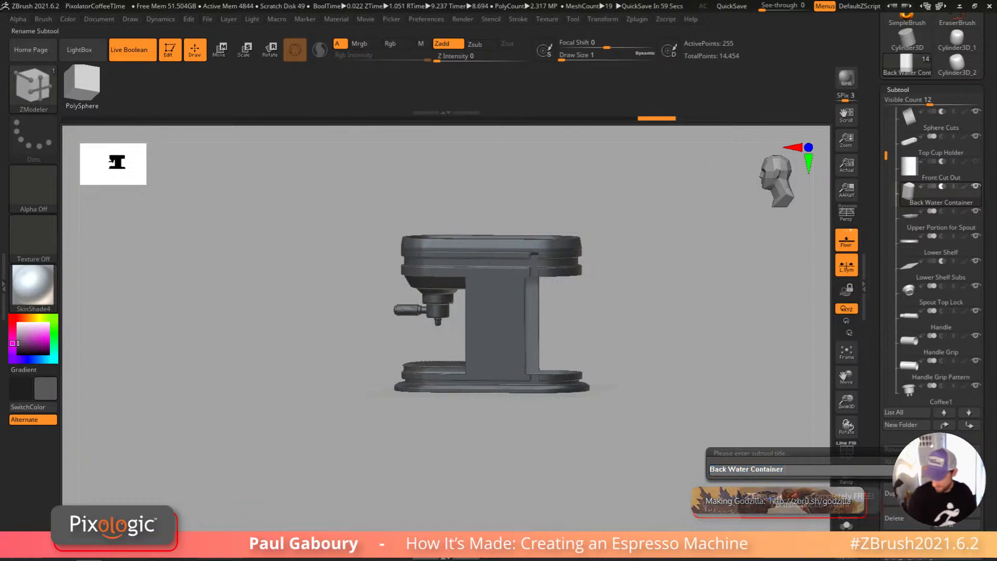
{"action": "type", "text": "Sub"}
{"action": "key", "text": "Return"}
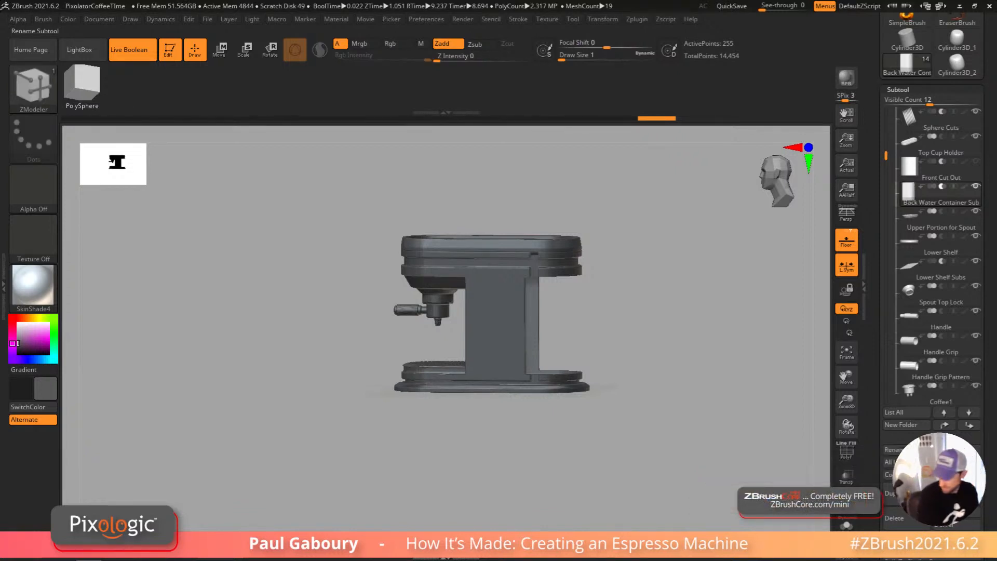
{"action": "key", "text": "ctrl+shift+d"}
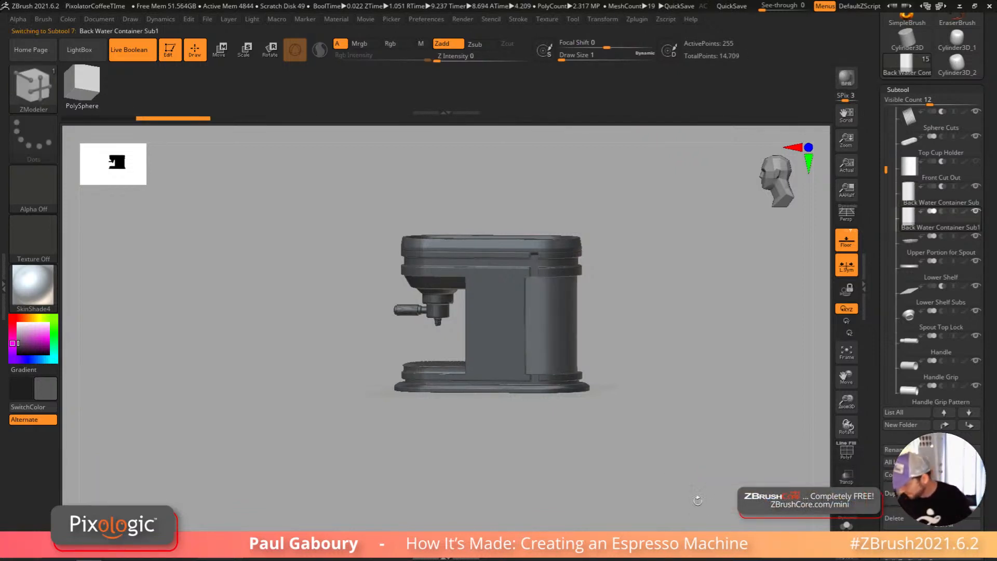
Step: Check how the duplicated solid container sits in the rear opening, at an angle and in side view
{"action": "left_click_drag", "start_coordinate": [568, 448], "coordinate": [546, 322]}
{"action": "key", "text": "w"}
{"action": "mouse_move", "coordinate": [626, 354]}
{"action": "right_mouse_down"}
{"action": "mouse_move", "coordinate": [628, 301]}
{"action": "mouse_move", "coordinate": [636, 296]}
{"action": "mouse_move", "coordinate": [643, 445]}
{"action": "mouse_move", "coordinate": [601, 397]}
{"action": "mouse_move", "coordinate": [625, 343]}
{"action": "mouse_move", "coordinate": [630, 277]}
{"action": "mouse_move", "coordinate": [618, 234]}
{"action": "mouse_move", "coordinate": [665, 358]}
{"action": "mouse_move", "coordinate": [618, 395]}
{"action": "right_mouse_up"}
{"action": "key", "text": "q"}
{"action": "mouse_move", "coordinate": [618, 394]}
{"action": "right_mouse_down", "text": "ctrl"}
{"action": "mouse_move", "coordinate": [575, 412]}
{"action": "mouse_move", "coordinate": [525, 481]}
{"action": "mouse_move", "coordinate": [632, 370]}
{"action": "mouse_move", "coordinate": [630, 403]}
{"action": "mouse_move", "coordinate": [643, 411]}
{"action": "mouse_move", "coordinate": [638, 404]}
{"action": "mouse_move", "coordinate": [597, 413]}
{"action": "mouse_move", "coordinate": [531, 440]}
{"action": "mouse_move", "coordinate": [554, 445]}
{"action": "mouse_move", "coordinate": [605, 423]}
{"action": "mouse_move", "coordinate": [581, 374]}
{"action": "mouse_move", "coordinate": [652, 443]}
{"action": "mouse_move", "coordinate": [639, 426]}
{"action": "right_mouse_up", "text": "ctrl"}
{"action": "key", "text": "b"}
{"action": "key", "text": "z"}
{"action": "key", "text": "m"}
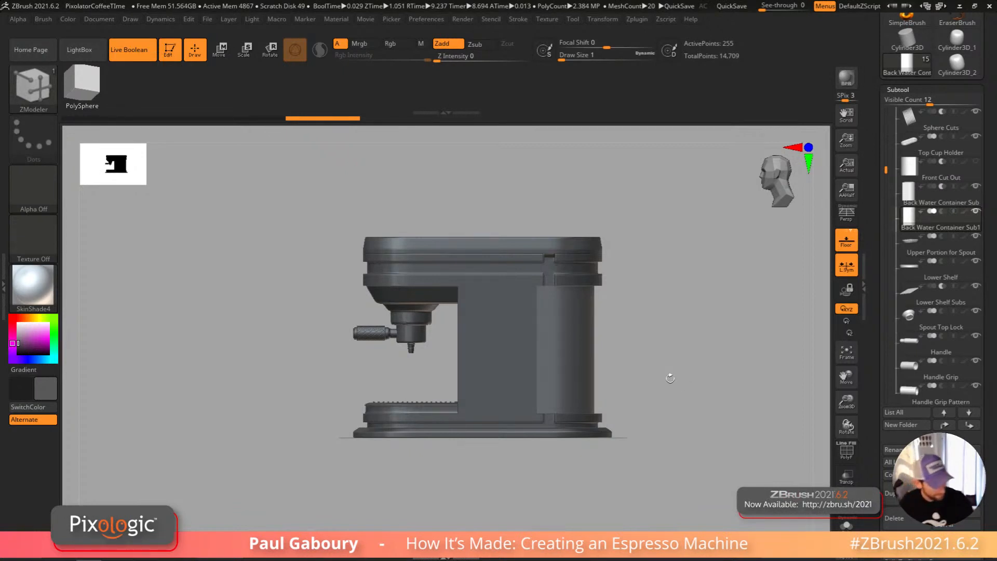
{"action": "key", "text": "shift+f"}
{"action": "left_click_drag", "start_coordinate": [661, 395], "coordinate": [683, 396], "text": "alt"}
{"action": "key", "text": "shift+f"}
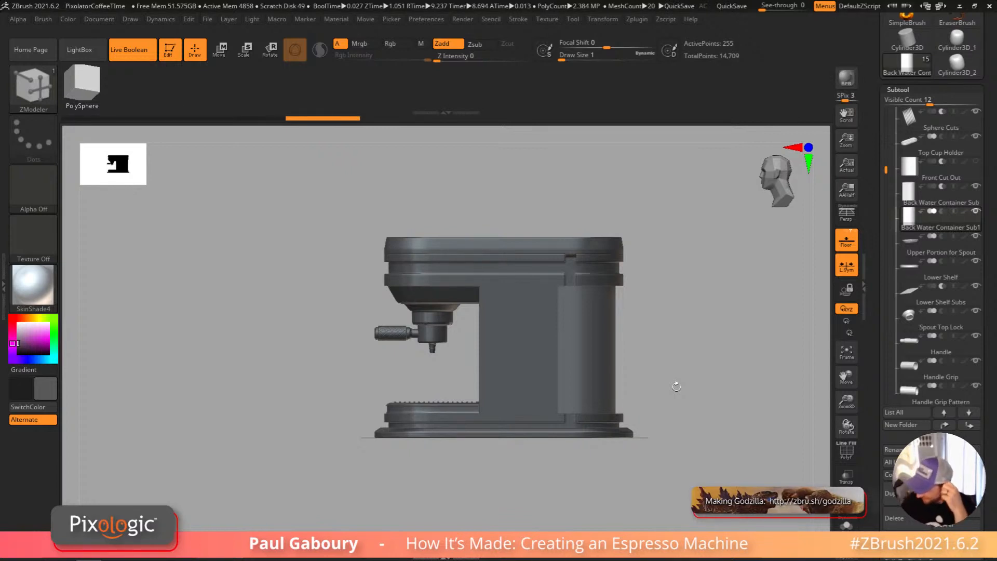
Step: Isolate the duplicated container and insert Multiple EdgeLoops to divide its middle section into thin horizontal strips, undoing the last extra division
{"action": "left_click", "coordinate": [848, 526]}
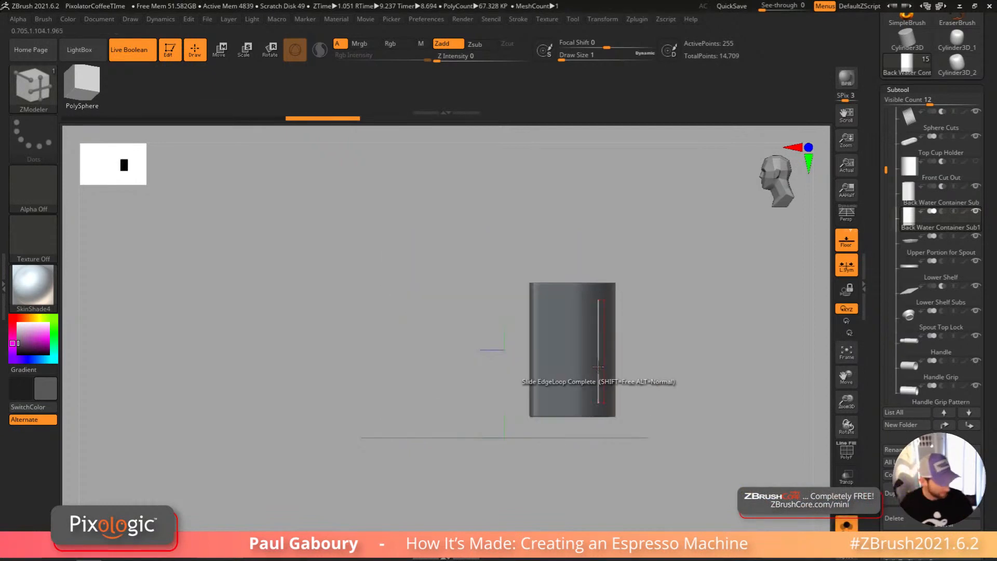
{"action": "key", "text": "shift+f"}
{"action": "right_click_drag", "start_coordinate": [590, 301], "coordinate": [614, 298], "text": "ctrl"}
{"action": "key", "text": "shift+d"}
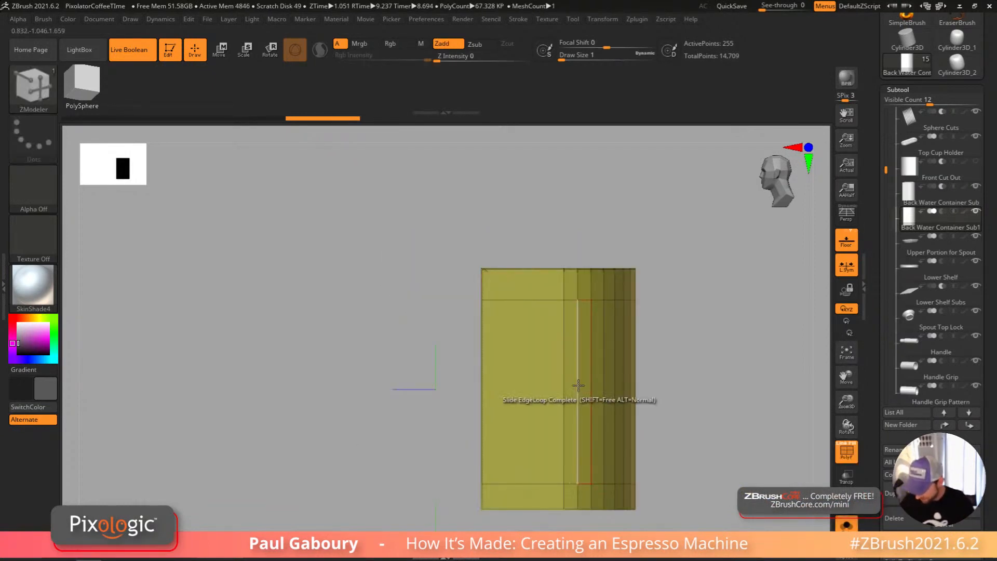
{"action": "key", "text": "space"}
{"action": "left_click", "coordinate": [556, 234]}
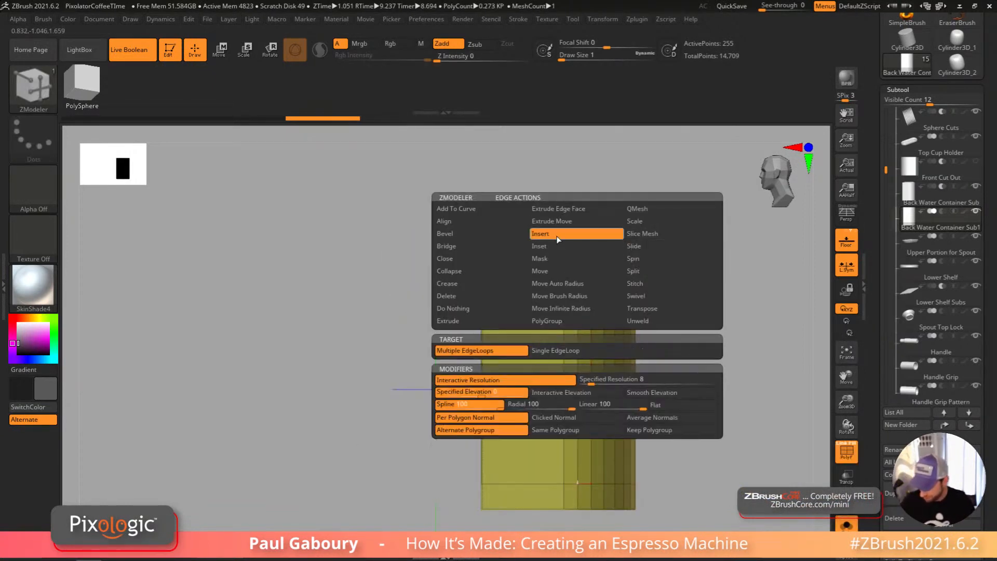
{"action": "left_click", "coordinate": [565, 352]}
{"action": "left_click_drag", "start_coordinate": [564, 403], "coordinate": [567, 328]}
{"action": "left_click", "coordinate": [566, 328]}
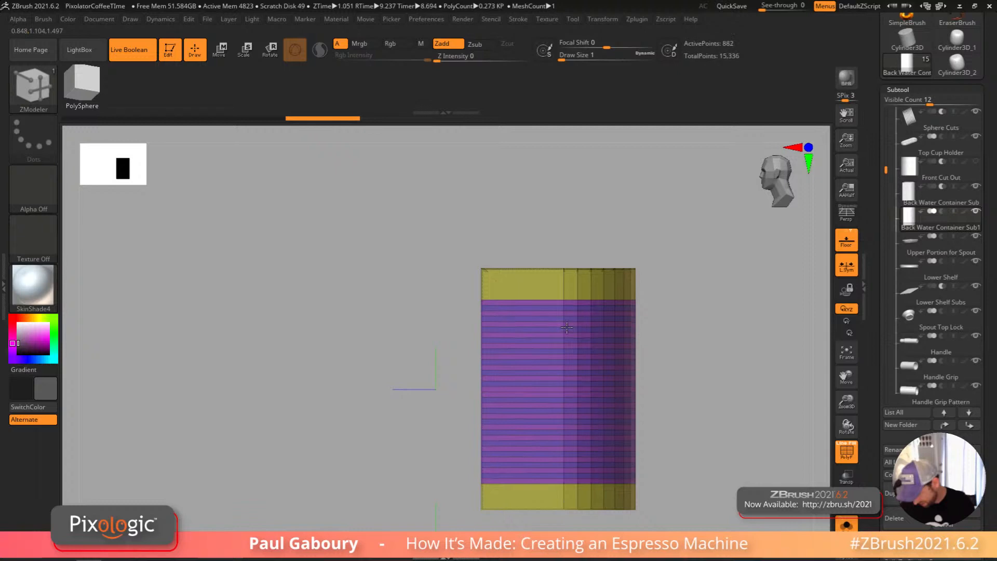
{"action": "key", "text": "ctrl+z"}
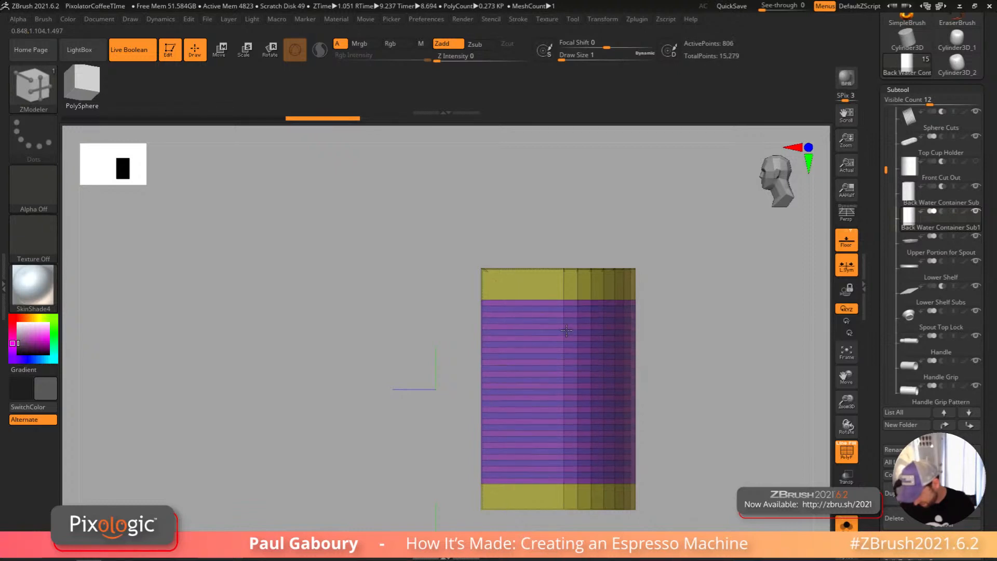
Step: QMesh alternating strips outward at the container's curved corner, two columns wide, using the Polyloop & Polygroup target
{"action": "right_click_drag", "start_coordinate": [566, 327], "coordinate": [575, 432]}
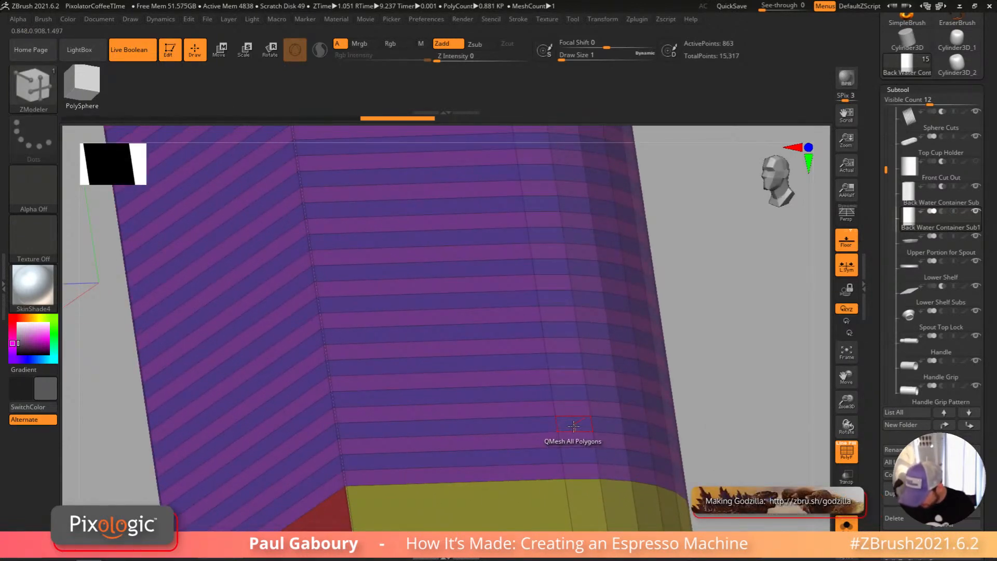
{"action": "right_click", "coordinate": [574, 426]}
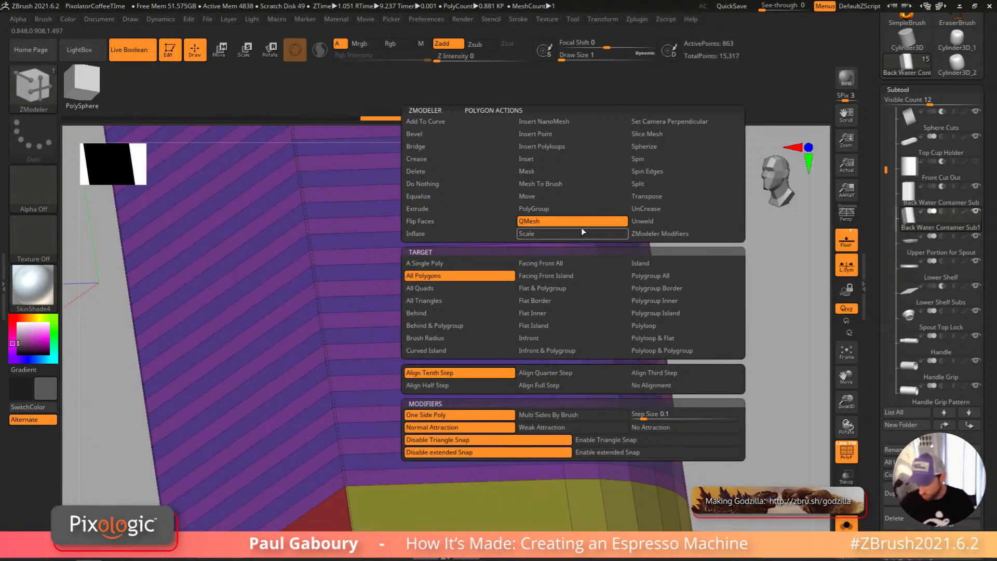
{"action": "left_click", "coordinate": [690, 352]}
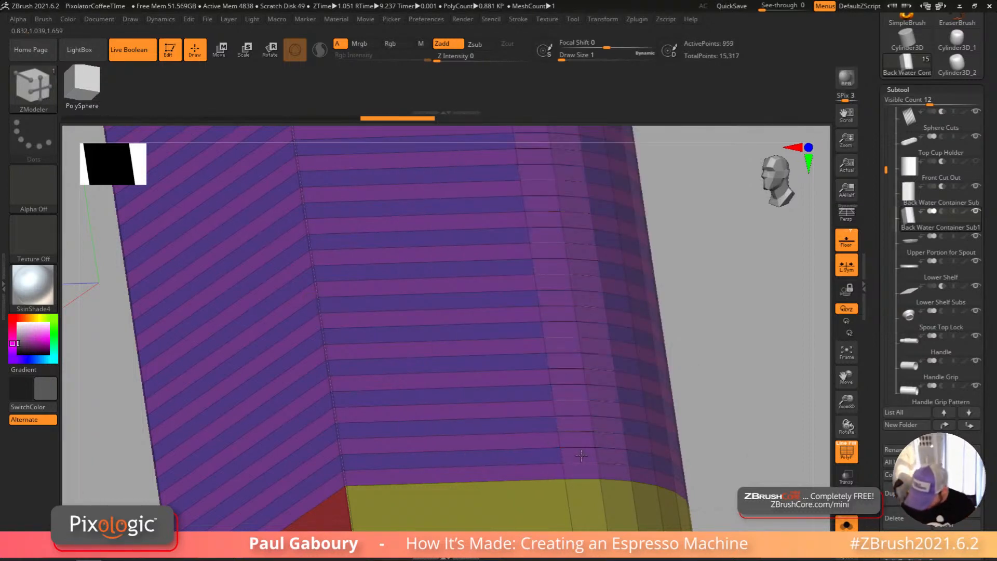
{"action": "left_click_drag", "start_coordinate": [587, 448], "coordinate": [592, 442]}
Step: Examine the new corner ribs with smoothing on, both on the isolated container and with the whole machine shown
{"action": "right_click_drag", "start_coordinate": [592, 439], "coordinate": [665, 433], "text": "ctrl"}
{"action": "key", "text": "d"}
{"action": "key", "text": "shift+f"}
{"action": "left_click", "coordinate": [846, 525]}
{"action": "key", "text": "shift+f"}
{"action": "key", "text": "shift+f"}
{"action": "key", "text": "shift+f"}
{"action": "left_click", "coordinate": [847, 524]}
Step: Switch ZModeler's edge insertion to Single EdgeLoop and add a supporting vertical loop beside the ribs, undoing the surplus one
{"action": "right_click_drag", "start_coordinate": [592, 411], "coordinate": [529, 372], "text": "ctrl"}
{"action": "key", "text": "shift+d"}
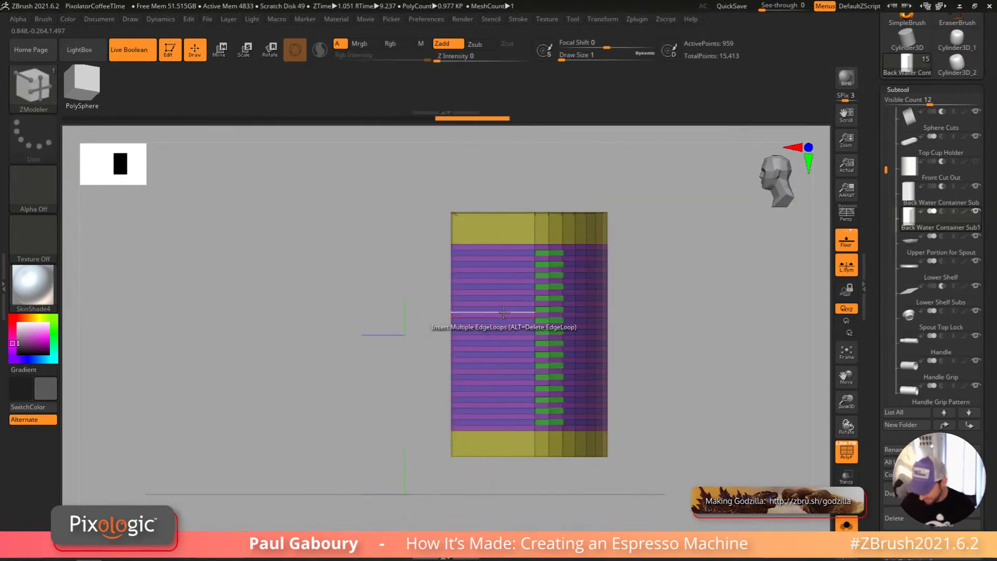
{"action": "key", "text": "space"}
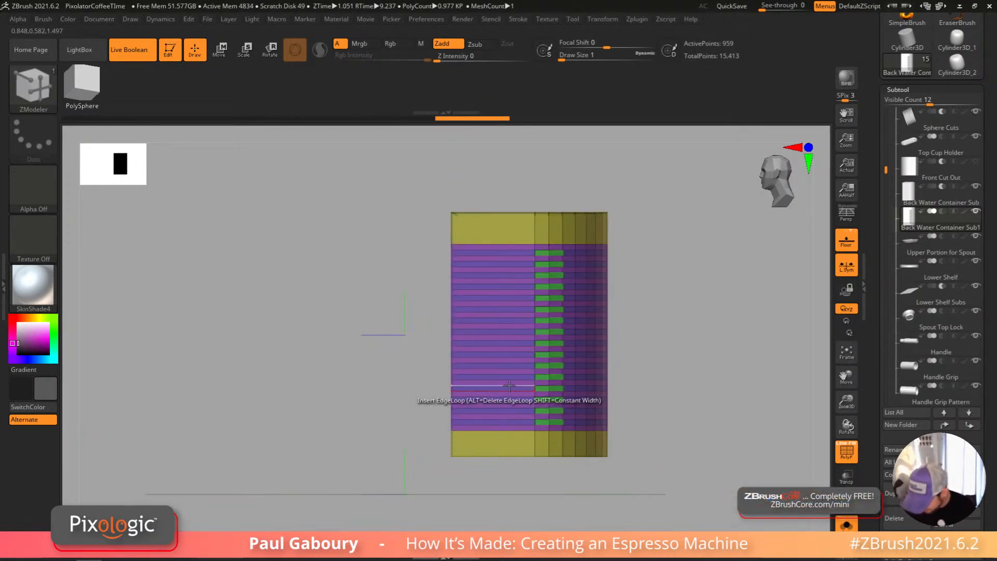
{"action": "right_click_drag", "start_coordinate": [595, 370], "coordinate": [568, 394]}
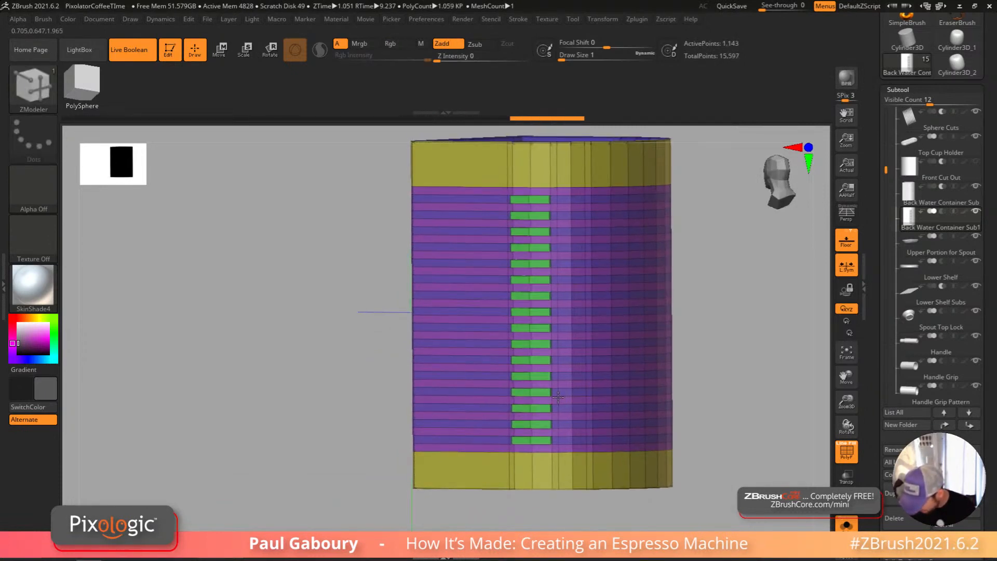
{"action": "key", "text": "ctrl+z"}
Step: Preview the subdivided container and examine the shape of its ribs with the wireframe on and off
{"action": "key", "text": "d"}
{"action": "right_click_drag", "start_coordinate": [694, 398], "coordinate": [634, 362], "text": "ctrl"}
{"action": "key", "text": "shift+f"}
{"action": "right_click_drag", "start_coordinate": [634, 362], "coordinate": [641, 402], "text": "ctrl"}
{"action": "key", "text": "f"}
{"action": "key", "text": "b"}
{"action": "key", "text": "z"}
{"action": "key", "text": "m"}
{"action": "key", "text": "shift+f"}
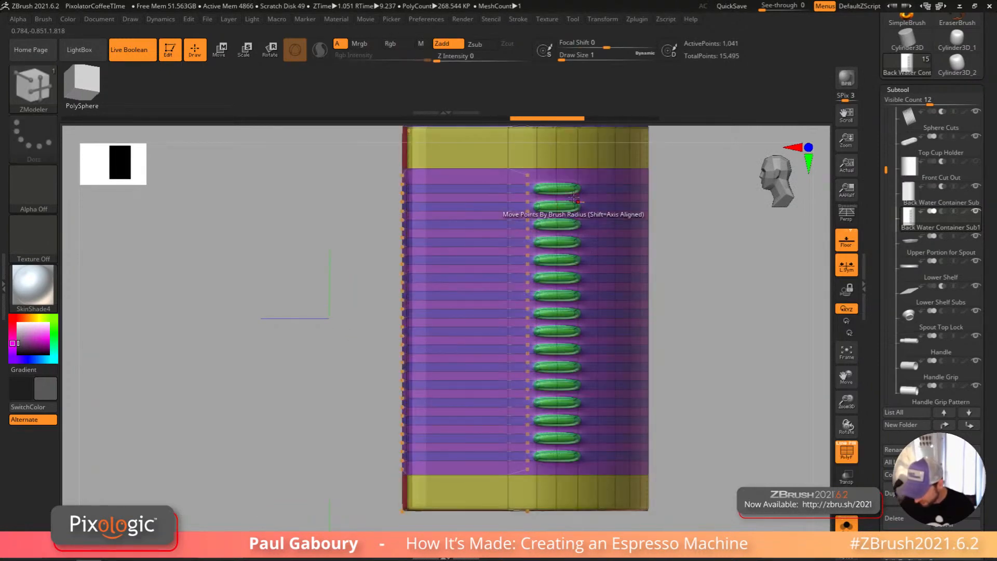
{"action": "right_click_drag", "start_coordinate": [549, 188], "coordinate": [618, 348], "text": "ctrl"}
{"action": "key", "text": "shift+f"}
{"action": "key", "text": "shift+f"}
Step: Line up the container from its end and mask everything except the outer edge at the ribs' rear end
{"action": "key", "text": "w"}
{"action": "left_click_drag", "start_coordinate": [545, 456], "coordinate": [610, 272], "text": "alt"}
{"action": "right_click_drag", "start_coordinate": [632, 327], "coordinate": [510, 429], "text": "ctrl"}
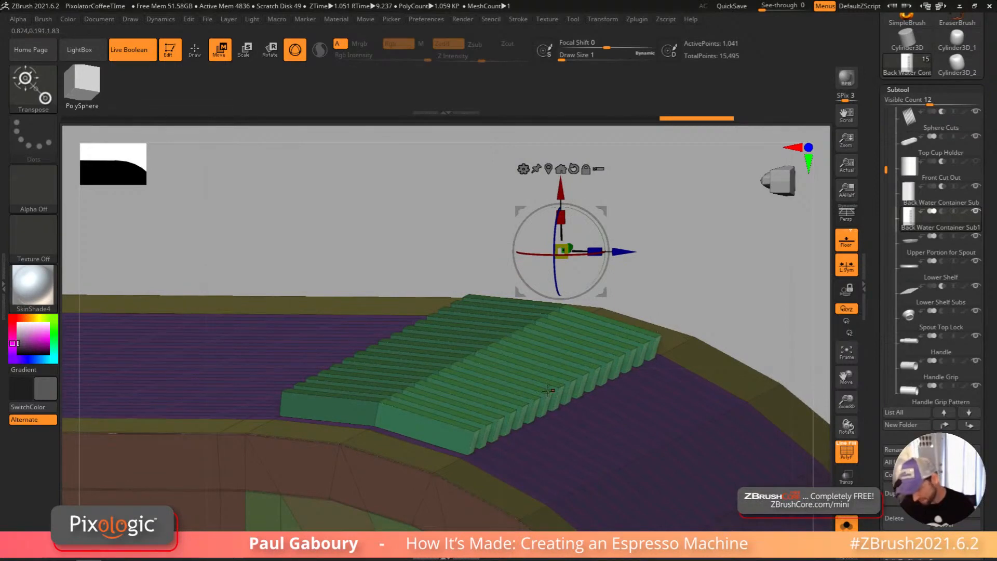
{"action": "left_click_drag", "start_coordinate": [744, 276], "coordinate": [762, 302], "text": "shift"}
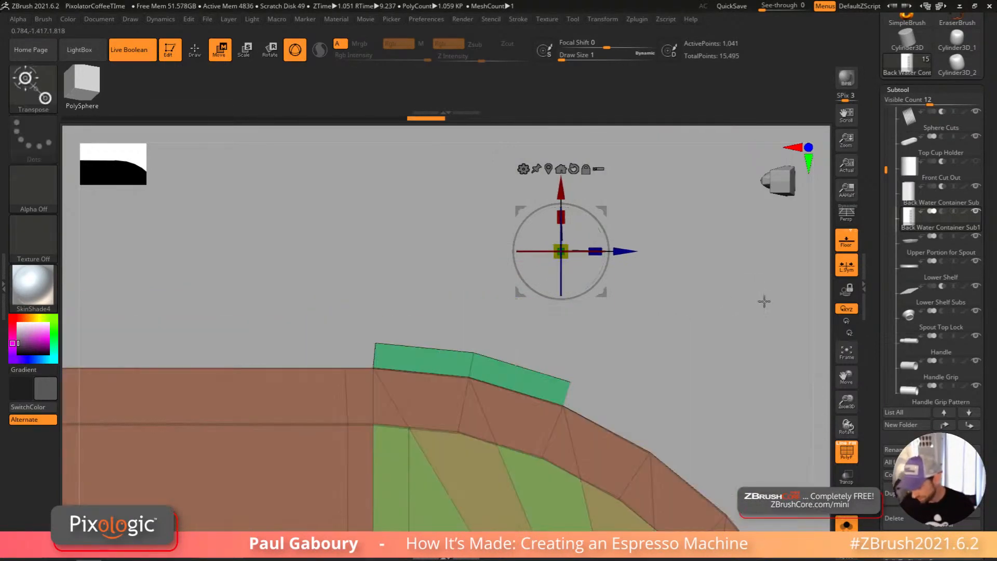
{"action": "right_click_drag", "start_coordinate": [690, 350], "coordinate": [683, 372], "text": "ctrl"}
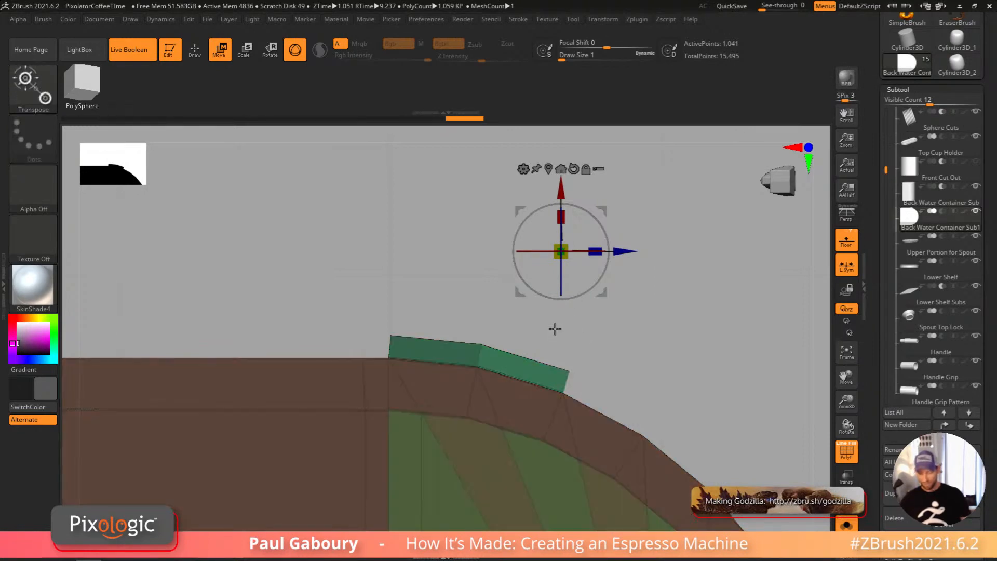
Step: Align the gizmo to the ribs' rear end and lower the unmasked edge toward the curved surface so the ribs taper
{"action": "left_click_drag", "start_coordinate": [727, 434], "coordinate": [630, 448]}
{"action": "right_click_drag", "start_coordinate": [630, 448], "coordinate": [598, 400], "text": "shift"}
{"action": "mouse_move", "coordinate": [563, 310]}
{"action": "right_mouse_down", "text": "ctrl"}
{"action": "mouse_move", "coordinate": [559, 228]}
{"action": "mouse_move", "coordinate": [562, 304]}
{"action": "right_mouse_up", "text": "ctrl"}
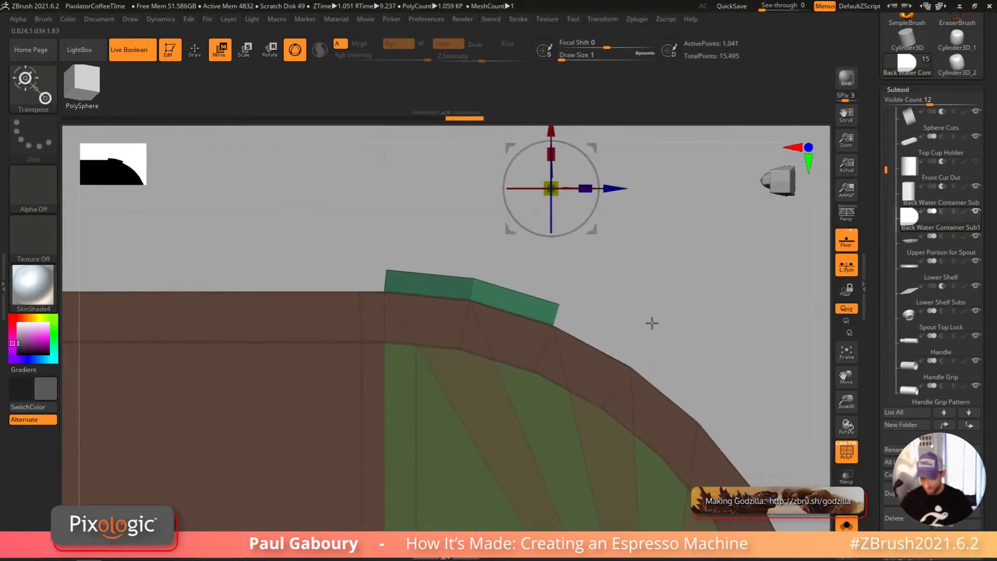
{"action": "right_click_drag", "start_coordinate": [652, 323], "coordinate": [632, 318], "text": "ctrl"}
{"action": "right_click_drag", "start_coordinate": [572, 257], "coordinate": [575, 307], "text": "alt"}
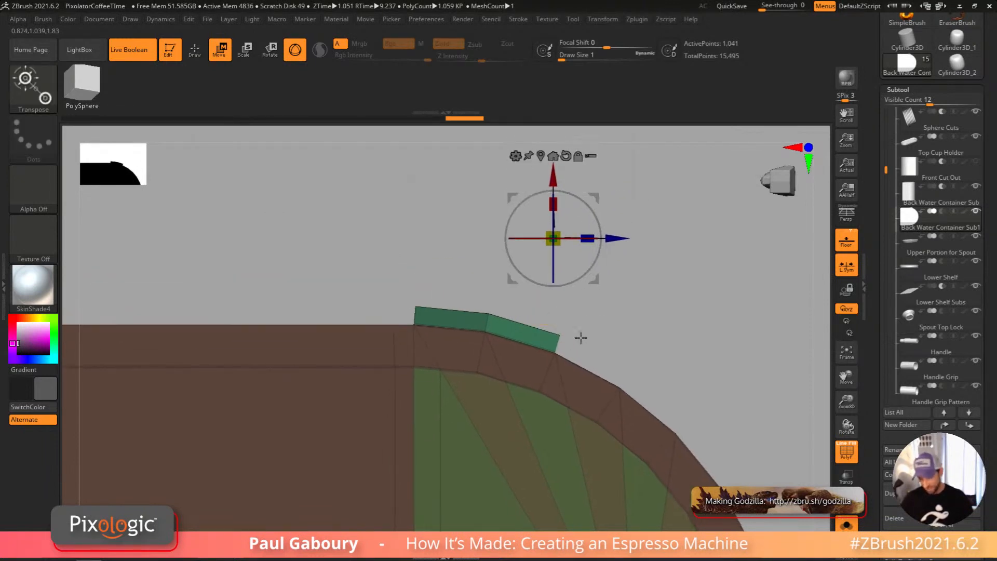
{"action": "right_click_drag", "start_coordinate": [584, 342], "coordinate": [583, 390], "text": "alt"}
{"action": "left_click", "coordinate": [559, 405]}
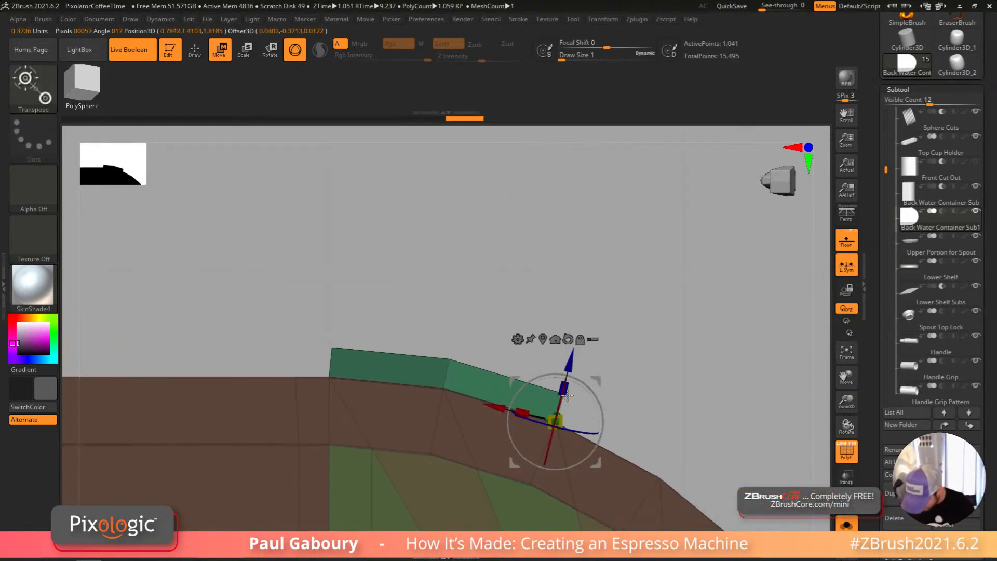
{"action": "left_click_drag", "start_coordinate": [573, 362], "coordinate": [570, 380]}
{"action": "right_click_drag", "start_coordinate": [634, 360], "coordinate": [718, 337]}
{"action": "key", "text": "q"}
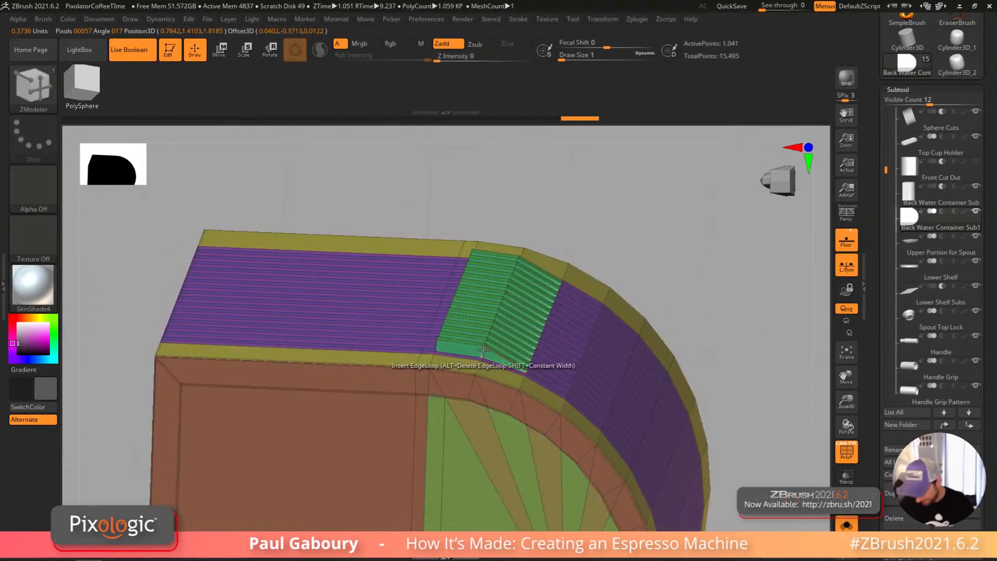
Step: Isolate the raised ribs' polygroup, crease their edges, and show the whole container again
{"action": "left_click", "coordinate": [486, 346], "text": "ctrl+shift"}
{"action": "mouse_move", "coordinate": [486, 346]}
{"action": "right_mouse_down"}
{"action": "mouse_move", "coordinate": [717, 383]}
{"action": "mouse_move", "coordinate": [701, 405]}
{"action": "right_mouse_up"}
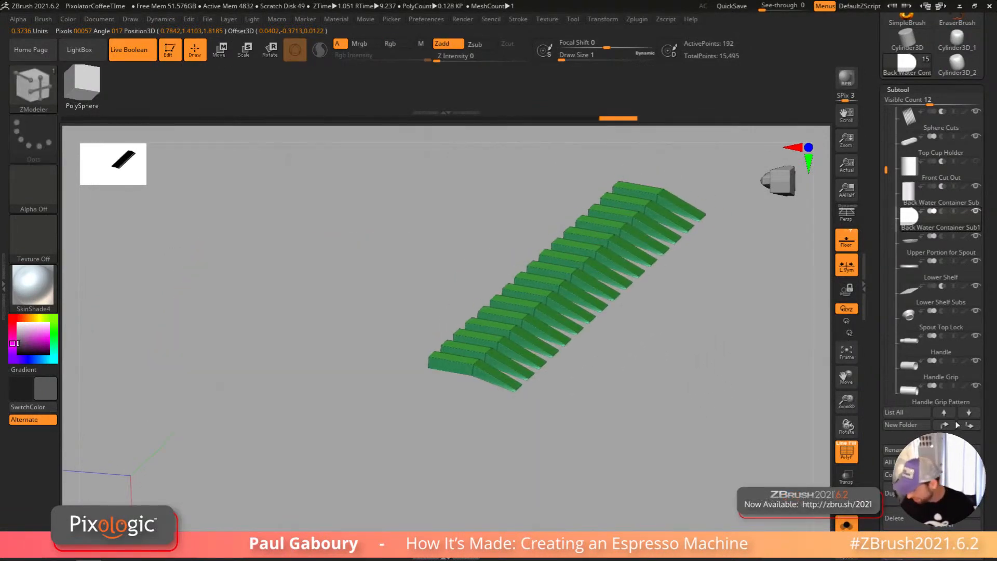
{"action": "scroll", "coordinate": [934, 259], "scroll_direction": "down", "scroll_amount": 10}
{"action": "scroll", "coordinate": [975, 307], "scroll_direction": "down", "scroll_amount": 5}
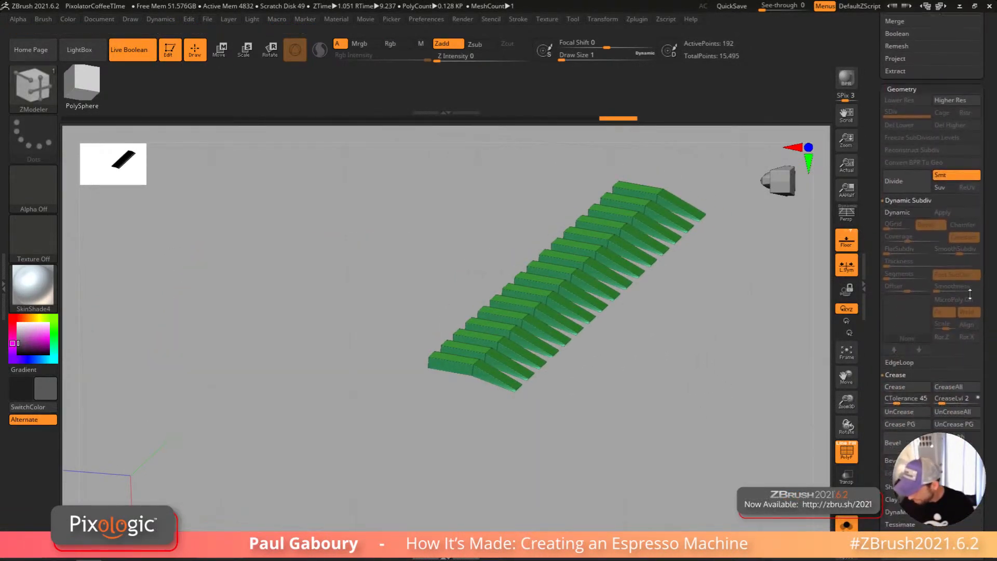
{"action": "left_click", "coordinate": [829, 382], "text": "ctrl+shift"}
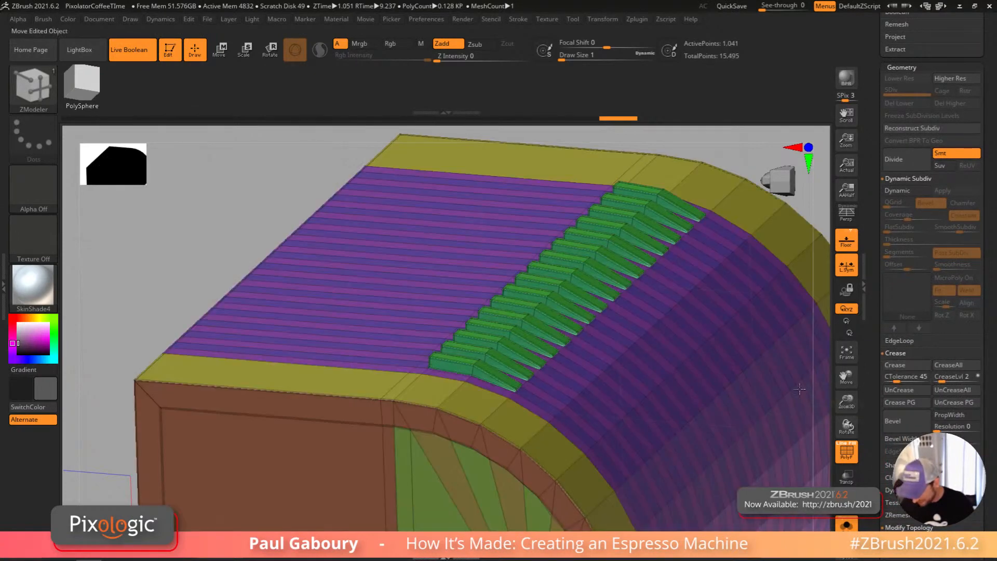
Step: Turn on dynamic subdivision for the container and set the crease level to 1 to soften the ribs
{"action": "key", "text": "d"}
{"action": "key", "text": "shift+f"}
{"action": "right_click_drag", "start_coordinate": [600, 429], "coordinate": [616, 443], "text": "ctrl"}
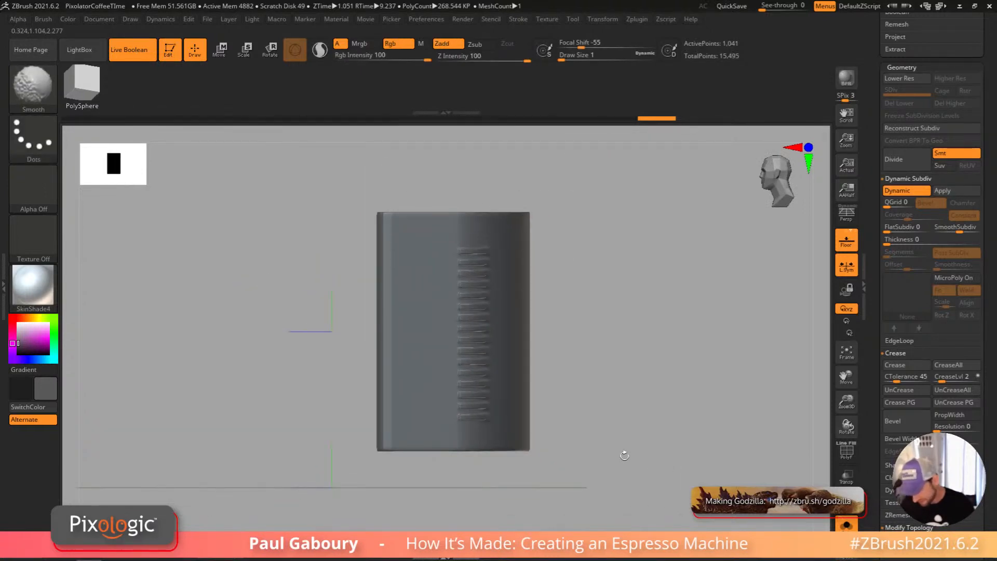
{"action": "key", "text": "shift+f"}
{"action": "key", "text": "shift+f"}
{"action": "key", "text": "b"}
{"action": "key", "text": "z"}
{"action": "key", "text": "m"}
{"action": "mouse_move", "coordinate": [624, 451]}
{"action": "right_mouse_down"}
{"action": "mouse_move", "coordinate": [610, 463]}
{"action": "mouse_move", "coordinate": [619, 413]}
{"action": "mouse_move", "coordinate": [621, 426]}
{"action": "right_mouse_up"}
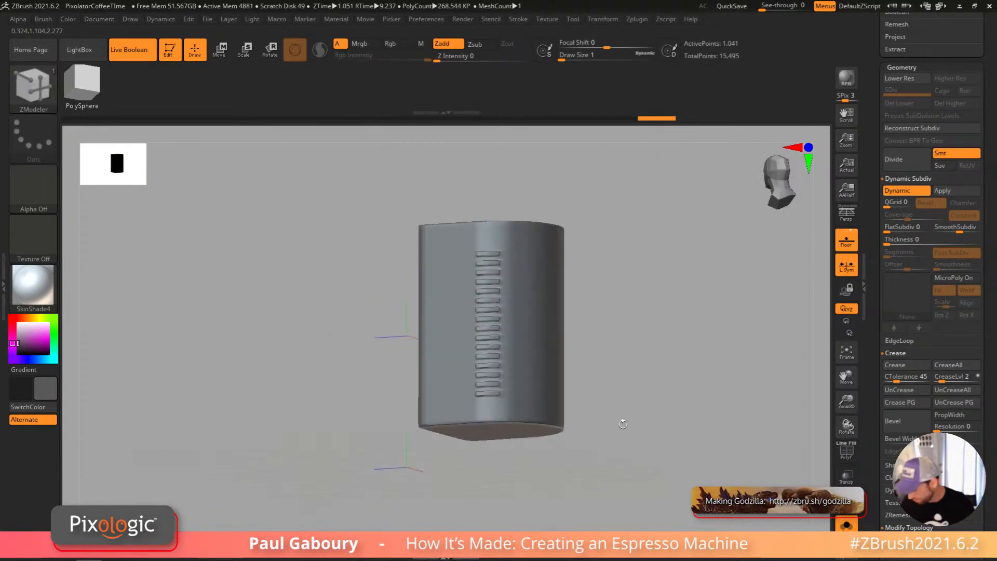
{"action": "left_click_drag", "start_coordinate": [941, 381], "coordinate": [925, 380]}
{"action": "mouse_move", "coordinate": [655, 440]}
{"action": "right_mouse_down"}
{"action": "mouse_move", "coordinate": [634, 431]}
{"action": "mouse_move", "coordinate": [644, 418]}
{"action": "mouse_move", "coordinate": [581, 441]}
{"action": "mouse_move", "coordinate": [563, 485]}
{"action": "mouse_move", "coordinate": [570, 468]}
{"action": "mouse_move", "coordinate": [553, 467]}
{"action": "right_mouse_up"}
{"action": "key", "text": "shift+f"}
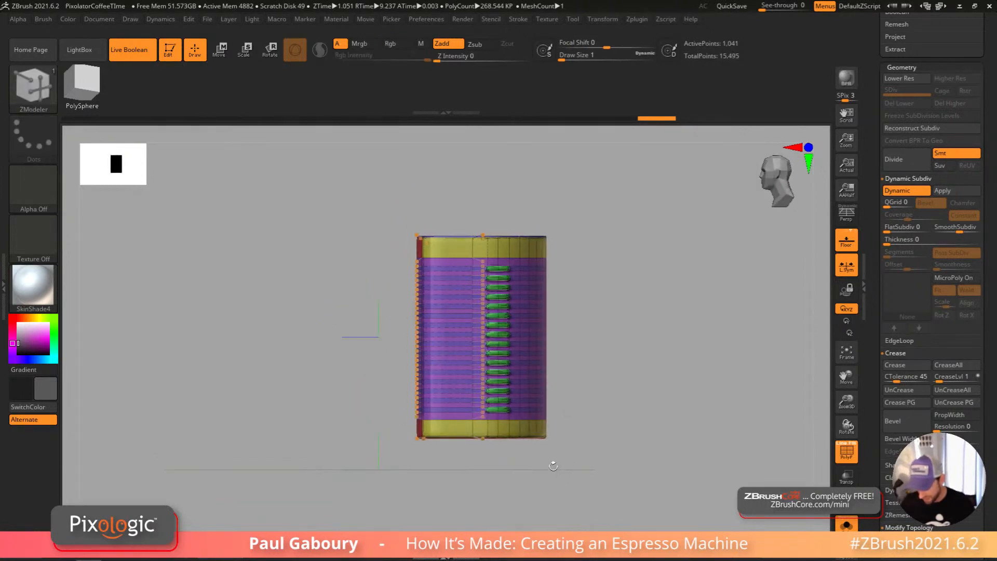
Step: Slice the container vertically near its flat inner side with the SliceCurve brush
{"action": "key", "text": "ctrl"}
{"action": "left_click", "coordinate": [37, 91], "text": "ctrl+shift"}
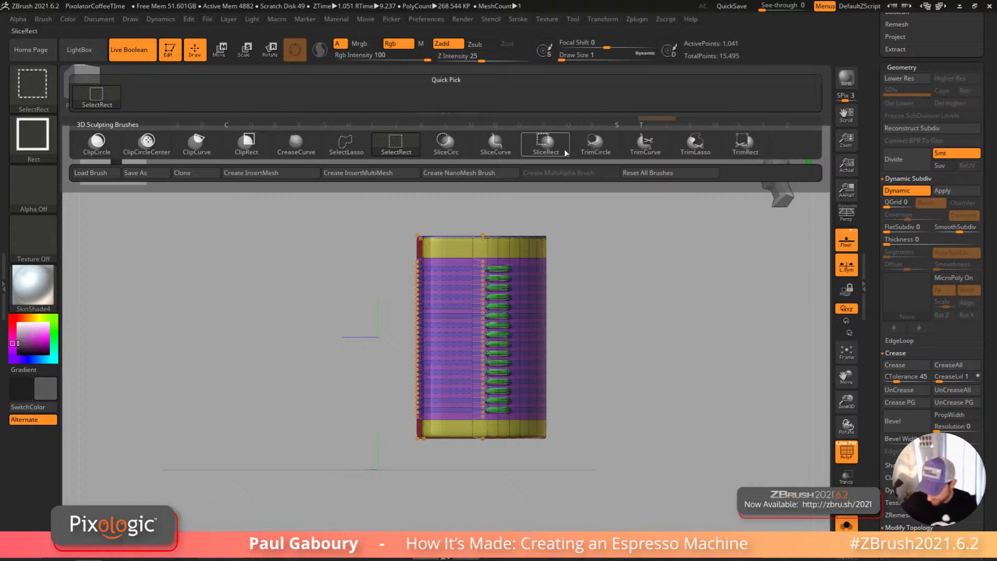
{"action": "left_click", "coordinate": [496, 144]}
{"action": "left_click_drag", "start_coordinate": [434, 513], "coordinate": [436, 521], "text": "ctrl+shift"}
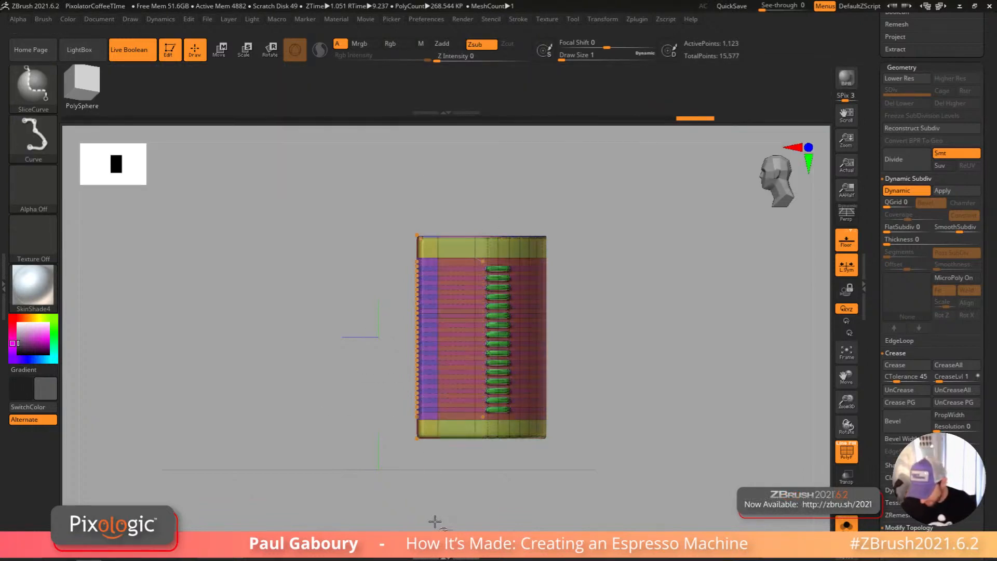
Step: Bring back the whole machine and inspect the ribbed water container from the side
{"action": "key", "text": "shift+f"}
{"action": "mouse_move", "coordinate": [605, 416]}
{"action": "left_mouse_down"}
{"action": "mouse_move", "coordinate": [609, 450]}
{"action": "mouse_move", "coordinate": [615, 396]}
{"action": "left_mouse_up"}
{"action": "mouse_move", "coordinate": [877, 439]}
{"action": "left_mouse_down"}
{"action": "mouse_move", "coordinate": [724, 456]}
{"action": "mouse_move", "coordinate": [590, 403]}
{"action": "mouse_move", "coordinate": [598, 409]}
{"action": "mouse_move", "coordinate": [605, 341]}
{"action": "mouse_move", "coordinate": [592, 405]}
{"action": "left_mouse_up"}
{"action": "left_click", "coordinate": [845, 524]}
{"action": "left_click_drag", "start_coordinate": [727, 468], "coordinate": [617, 453]}
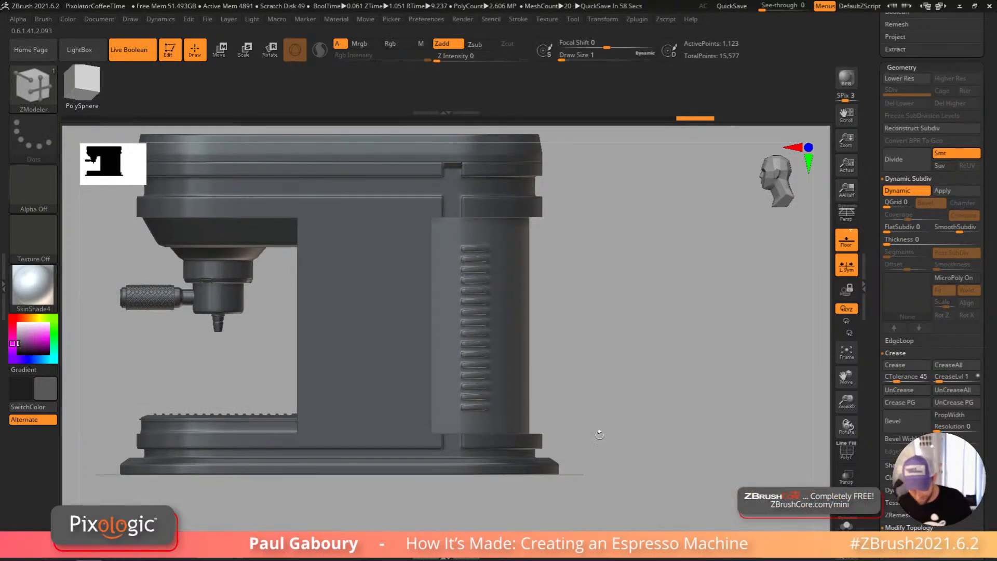
{"action": "key", "text": "shift+f"}
{"action": "left_click_drag", "start_coordinate": [595, 447], "coordinate": [617, 414]}
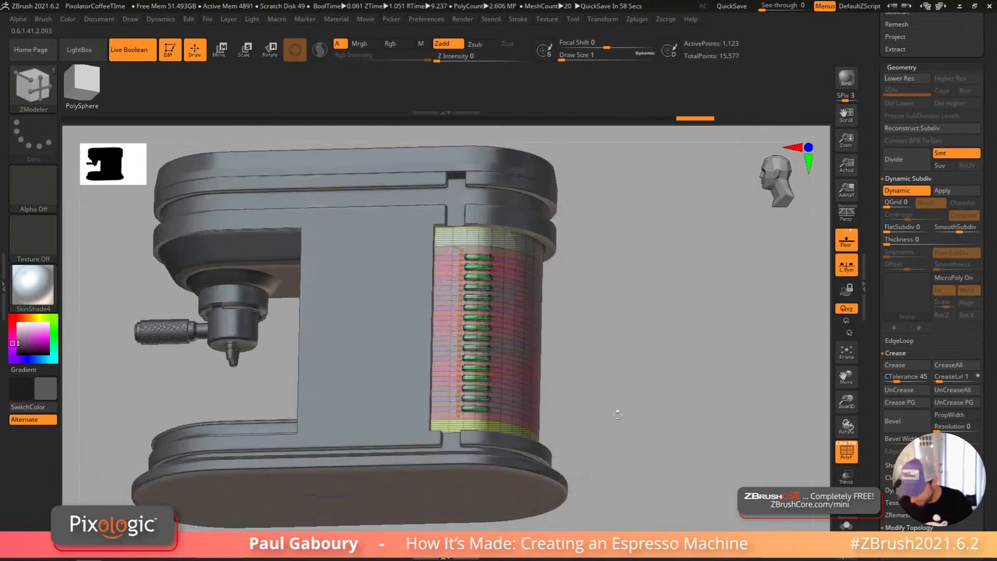
Step: Isolate the water container without dynamic subdivision and flatten every other rib in the lower part of the grip with ZModeler QMesh
{"action": "left_click", "coordinate": [849, 480]}
{"action": "key", "text": "f"}
{"action": "left_click", "coordinate": [846, 477]}
{"action": "left_click", "coordinate": [846, 525]}
{"action": "key", "text": "shift+f"}
{"action": "key", "text": "shift+d"}
{"action": "right_click_drag", "start_coordinate": [442, 441], "coordinate": [491, 402]}
{"action": "right_click", "coordinate": [444, 384]}
{"action": "left_click", "coordinate": [332, 264]}
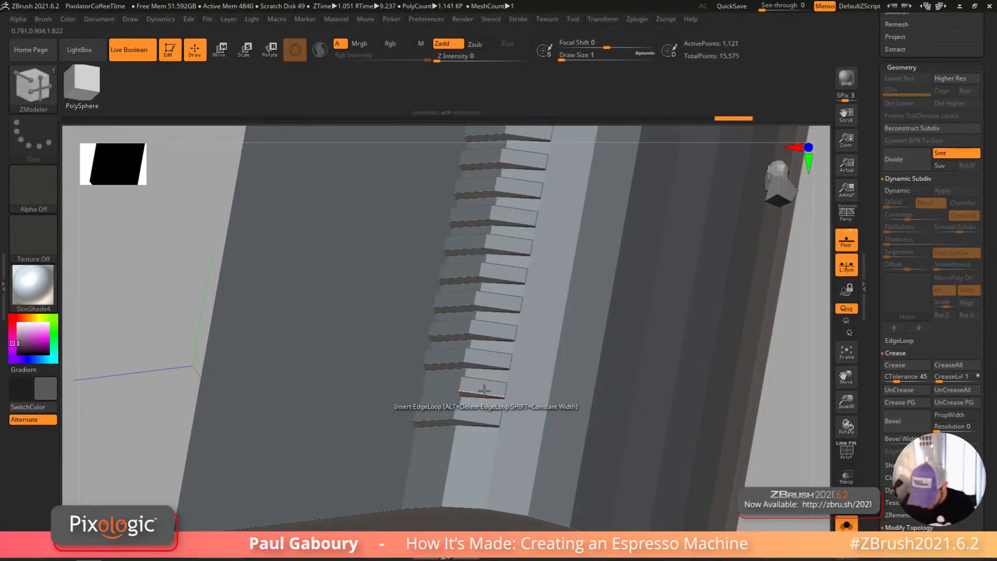
{"action": "right_click_drag", "start_coordinate": [509, 369], "coordinate": [509, 401], "text": "alt"}
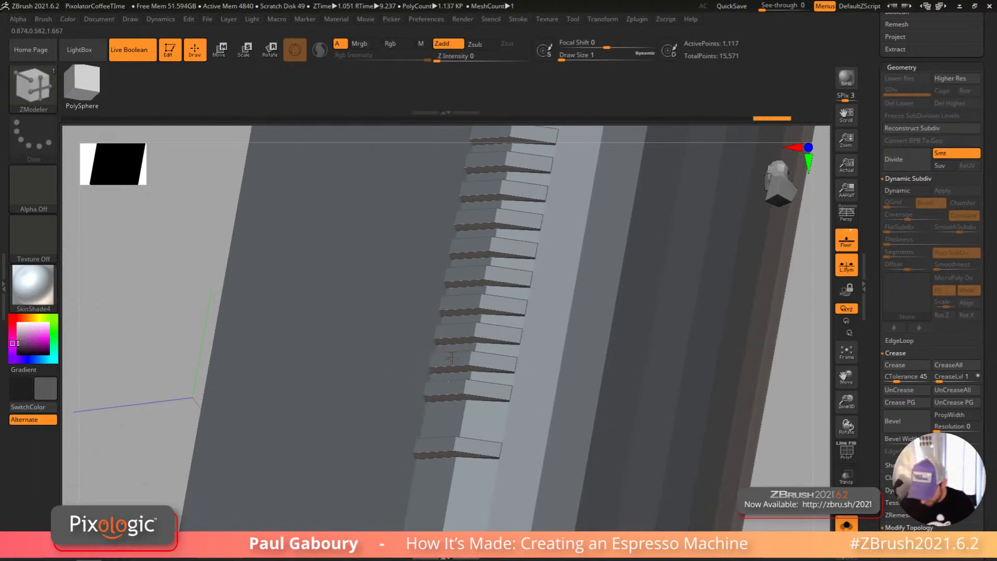
{"action": "left_click", "coordinate": [492, 362]}
{"action": "right_click_drag", "start_coordinate": [491, 316], "coordinate": [495, 347], "text": "alt"}
{"action": "left_click", "coordinate": [502, 333]}
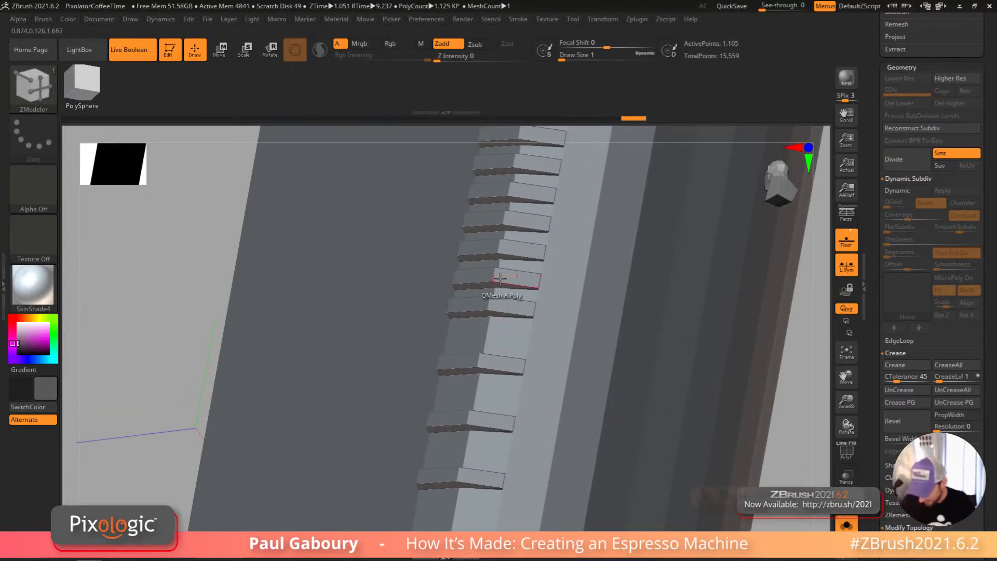
Step: Flatten every other rib in the upper part of the container's grip
{"action": "left_click", "coordinate": [477, 279]}
{"action": "left_click", "coordinate": [517, 278]}
{"action": "right_click_drag", "start_coordinate": [531, 267], "coordinate": [530, 306], "text": "alt"}
{"action": "left_click", "coordinate": [482, 259]}
{"action": "left_click", "coordinate": [520, 259]}
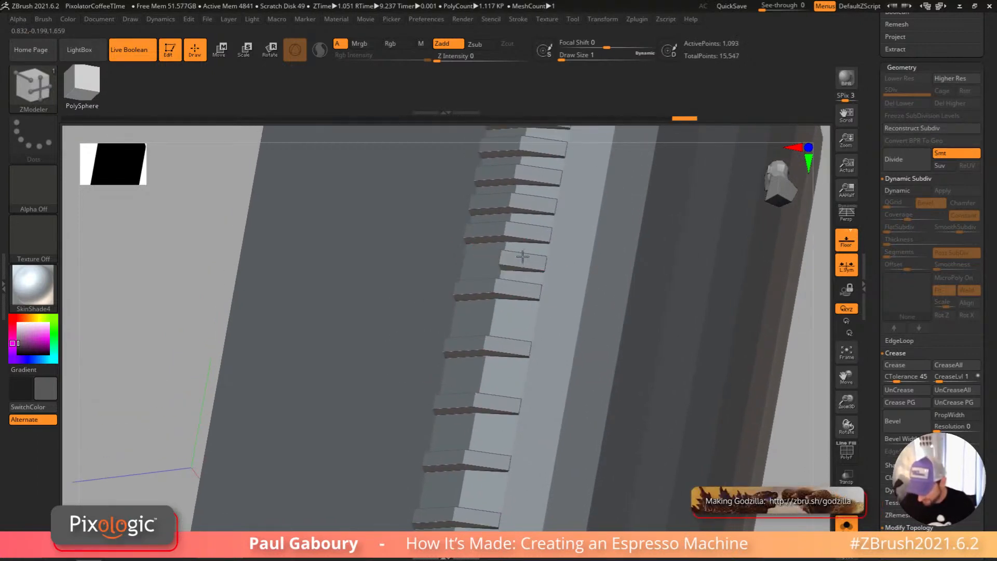
{"action": "right_click_drag", "start_coordinate": [521, 223], "coordinate": [524, 276], "text": "alt"}
{"action": "left_click", "coordinate": [537, 253]}
{"action": "right_click_drag", "start_coordinate": [540, 244], "coordinate": [561, 311], "text": "alt"}
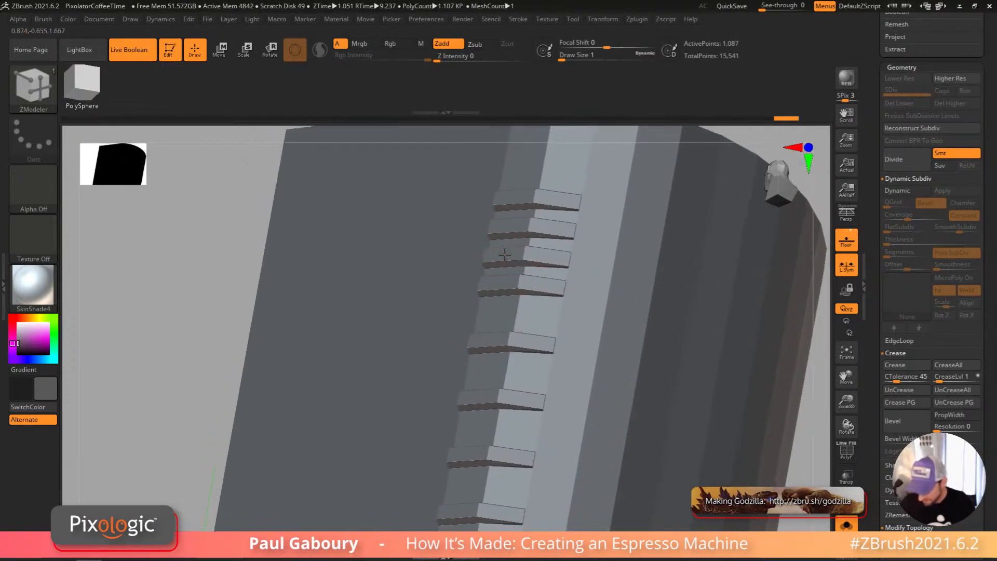
{"action": "right_click_drag", "start_coordinate": [573, 221], "coordinate": [559, 338], "text": "ctrl"}
Step: Preview the container with dynamic subdivision and show the whole machine to examine the wider rib spacing
{"action": "right_click_drag", "start_coordinate": [693, 384], "coordinate": [700, 414]}
{"action": "right_click_drag", "start_coordinate": [700, 415], "coordinate": [642, 410], "text": "alt"}
{"action": "key", "text": "shift+f"}
{"action": "key", "text": "shift+f"}
{"action": "key", "text": "d"}
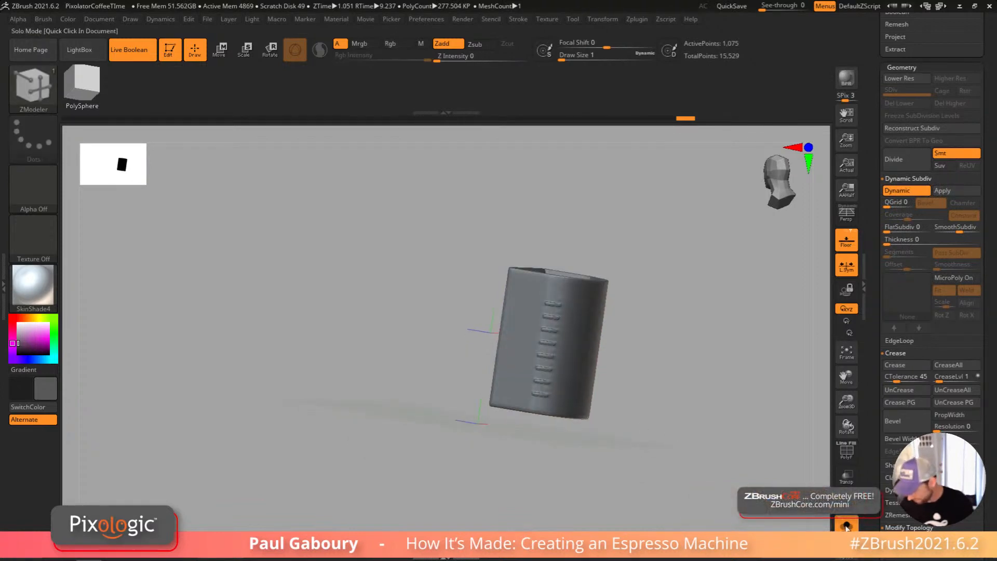
{"action": "left_click", "coordinate": [847, 525]}
{"action": "right_click_drag", "start_coordinate": [706, 472], "coordinate": [632, 358], "text": "ctrl"}
{"action": "key", "text": "shift+f"}
Step: Try inserting an edge loop on the unsmoothed container near the lowest rib and preview it with dynamic subdivision
{"action": "key", "text": "shift+d"}
{"action": "right_click_drag", "start_coordinate": [632, 358], "coordinate": [599, 402], "text": "ctrl"}
{"action": "left_click", "coordinate": [571, 378]}
{"action": "key", "text": "shift+f"}
{"action": "key", "text": "d"}
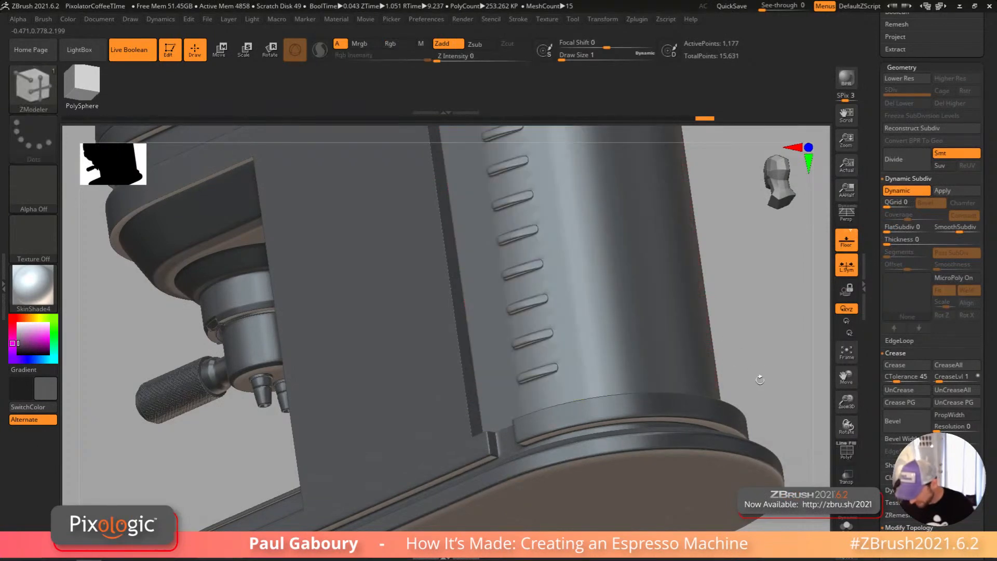
{"action": "key", "text": "shift+f"}
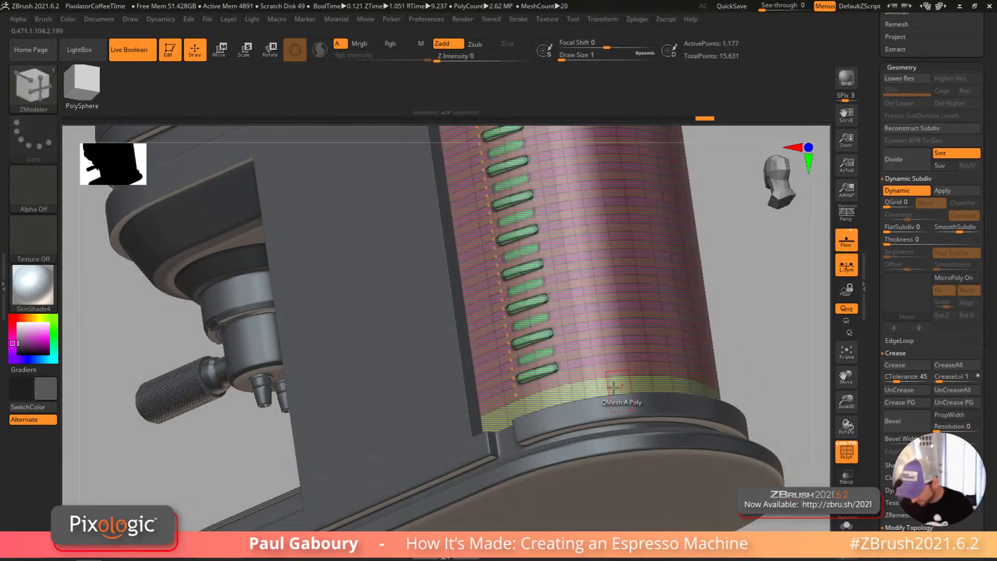
Step: Isolate the container without dynamic subdivision and set the ZModeler polygon action to PolyGroup with the Polyloop target
{"action": "key", "text": "shift+d"}
{"action": "right_click_drag", "start_coordinate": [586, 383], "coordinate": [559, 352], "text": "ctrl"}
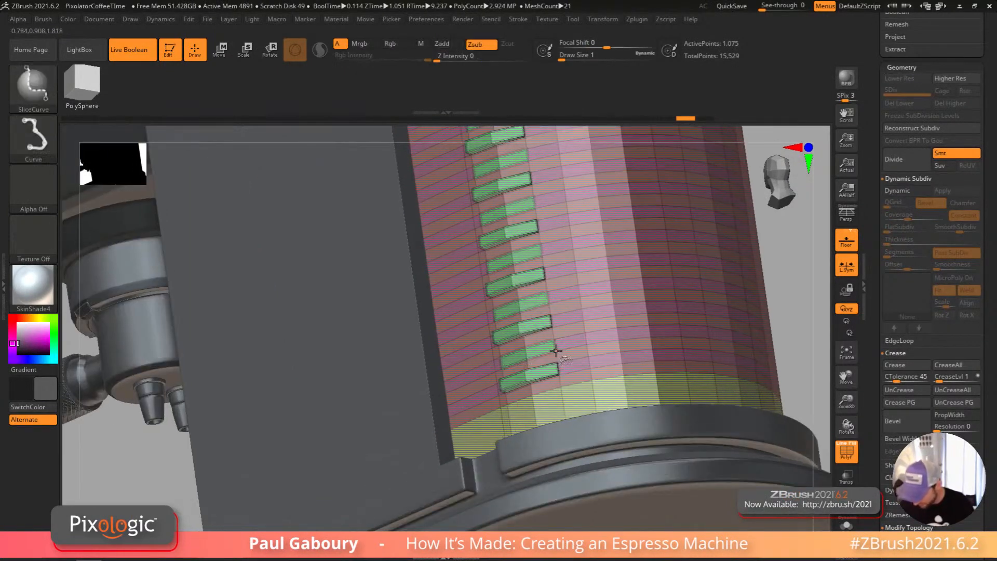
{"action": "left_click", "coordinate": [586, 388], "text": "ctrl+alt+shift"}
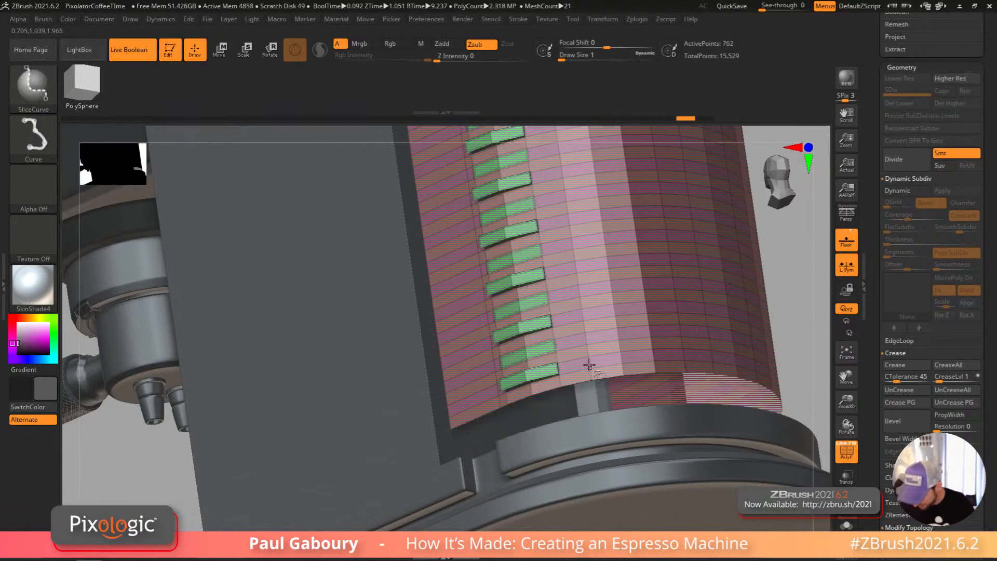
{"action": "left_click", "coordinate": [802, 339], "text": "ctrl+shift"}
{"action": "right_click_drag", "start_coordinate": [568, 359], "coordinate": [517, 338]}
{"action": "left_click", "coordinate": [846, 527]}
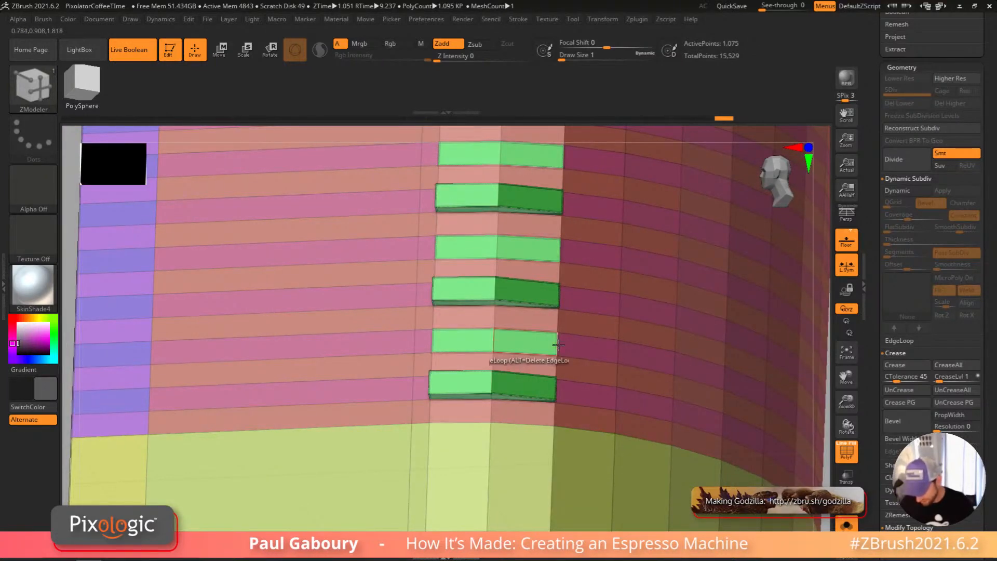
{"action": "key", "text": "space"}
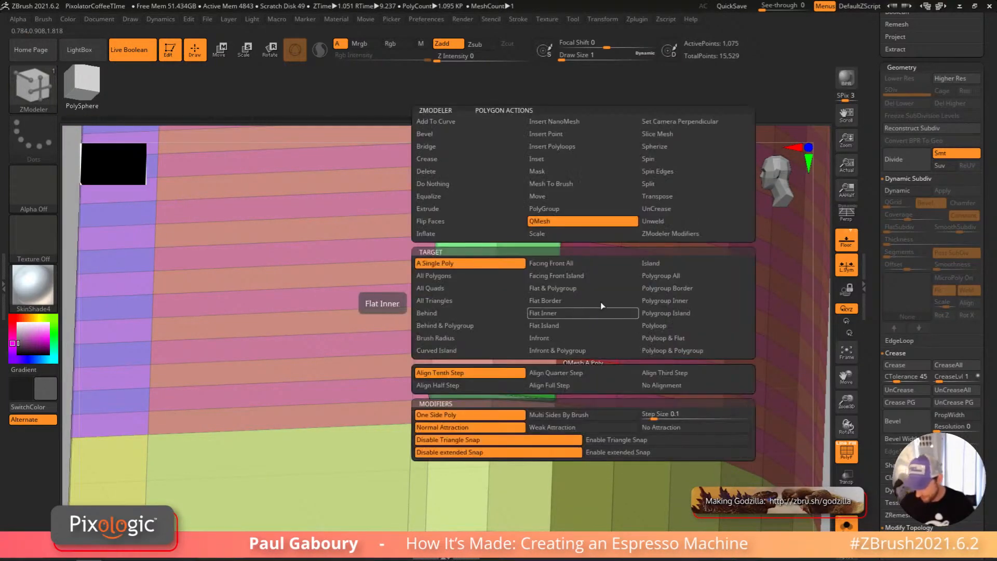
{"action": "left_click", "coordinate": [597, 210]}
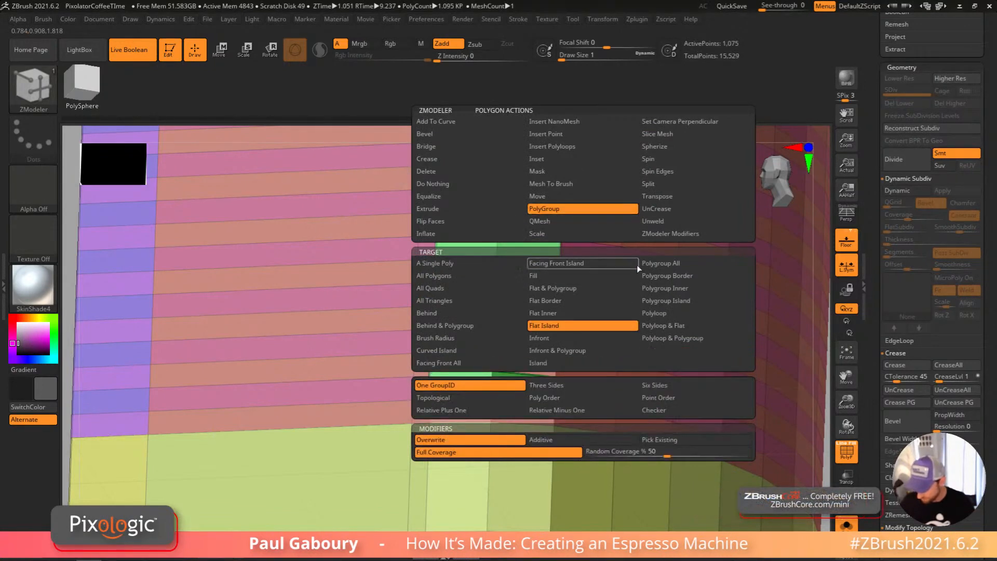
{"action": "key", "text": "space"}
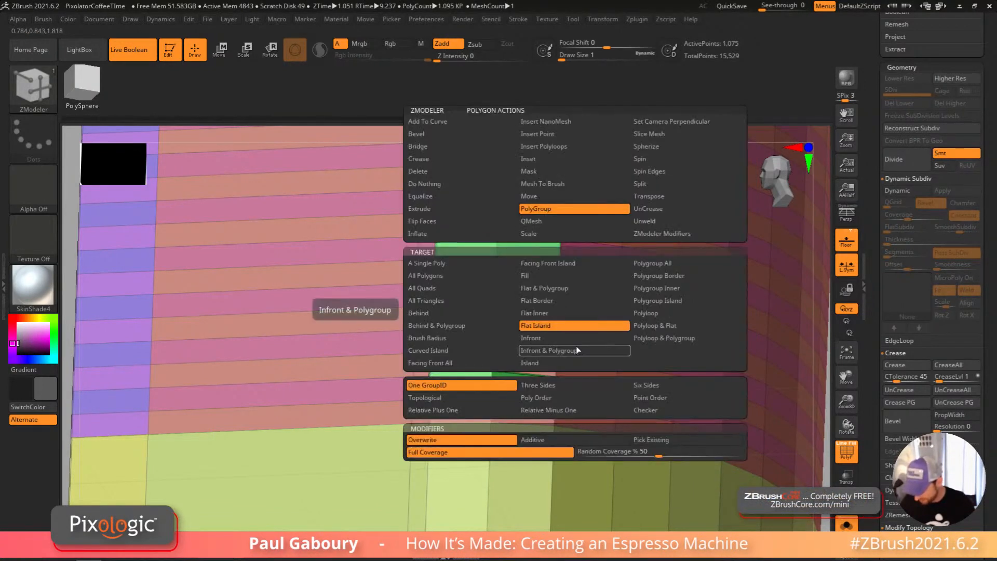
{"action": "left_click", "coordinate": [675, 318]}
Step: Assign one shared polygroup to the horizontal polyloops running through the flattened rib positions, from the lowest to the highest
{"action": "left_click", "coordinate": [590, 346]}
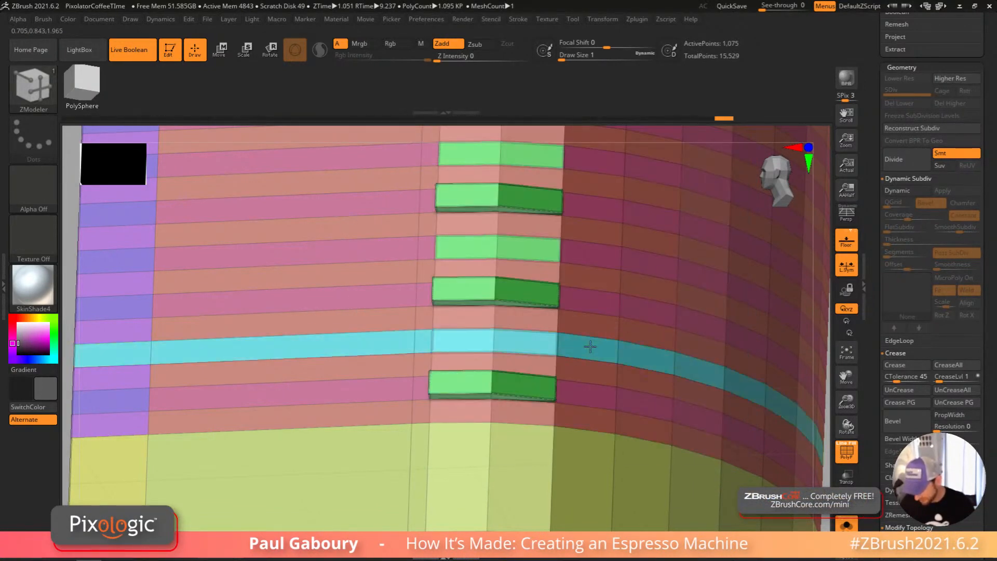
{"action": "left_click", "coordinate": [603, 254]}
{"action": "right_click_drag", "start_coordinate": [603, 254], "coordinate": [600, 391], "text": "alt"}
{"action": "left_click", "coordinate": [591, 291]}
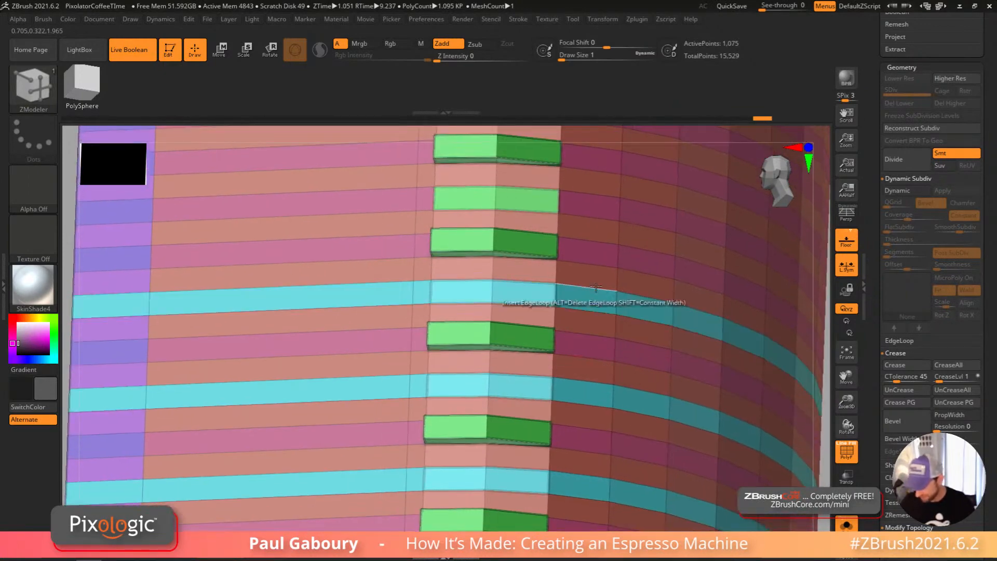
{"action": "right_click_drag", "start_coordinate": [591, 291], "coordinate": [587, 412], "text": "alt"}
{"action": "left_click", "coordinate": [587, 331]}
{"action": "right_click_drag", "start_coordinate": [593, 314], "coordinate": [589, 420], "text": "alt"}
{"action": "left_click", "coordinate": [592, 339]}
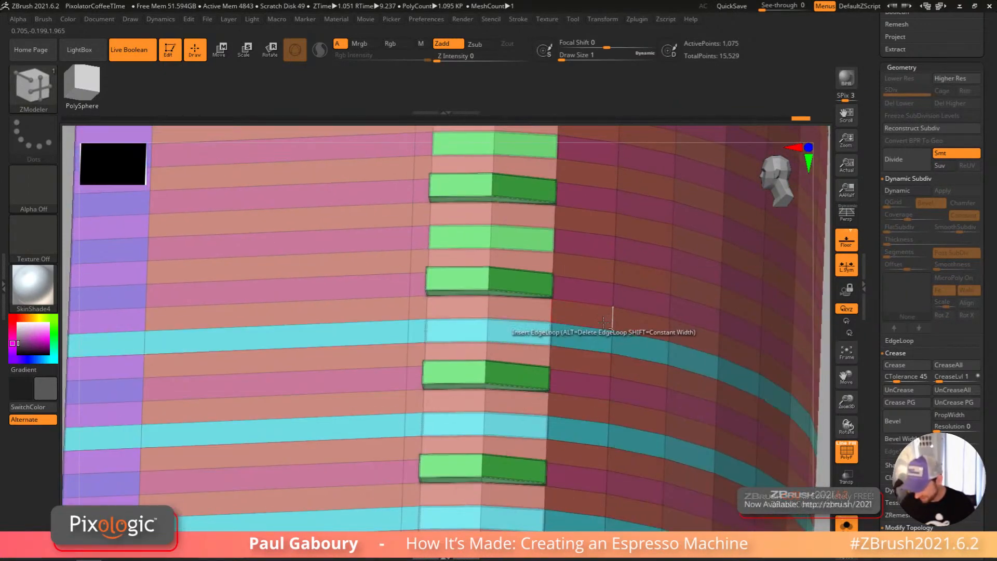
{"action": "right_click_drag", "start_coordinate": [603, 314], "coordinate": [601, 419], "text": "alt"}
{"action": "left_click", "coordinate": [592, 346]}
{"action": "left_click", "coordinate": [600, 258]}
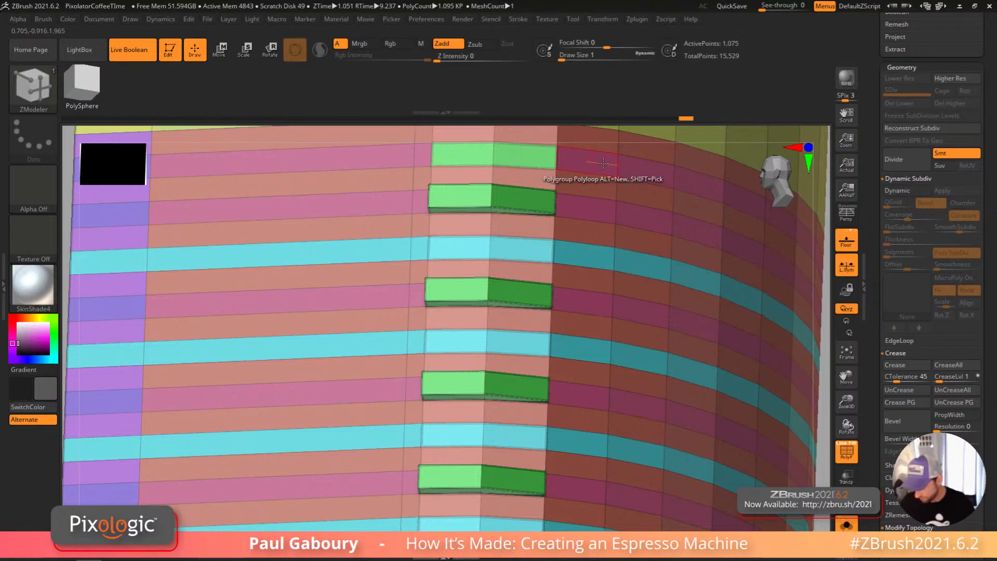
{"action": "left_click", "coordinate": [604, 165]}
Step: Isolate the banded polygroups for a check, restore the full container, and examine it with dynamic subdivision on
{"action": "right_click_drag", "start_coordinate": [659, 301], "coordinate": [606, 283], "text": "ctrl"}
{"action": "left_click", "coordinate": [583, 215], "text": "ctrl+shift"}
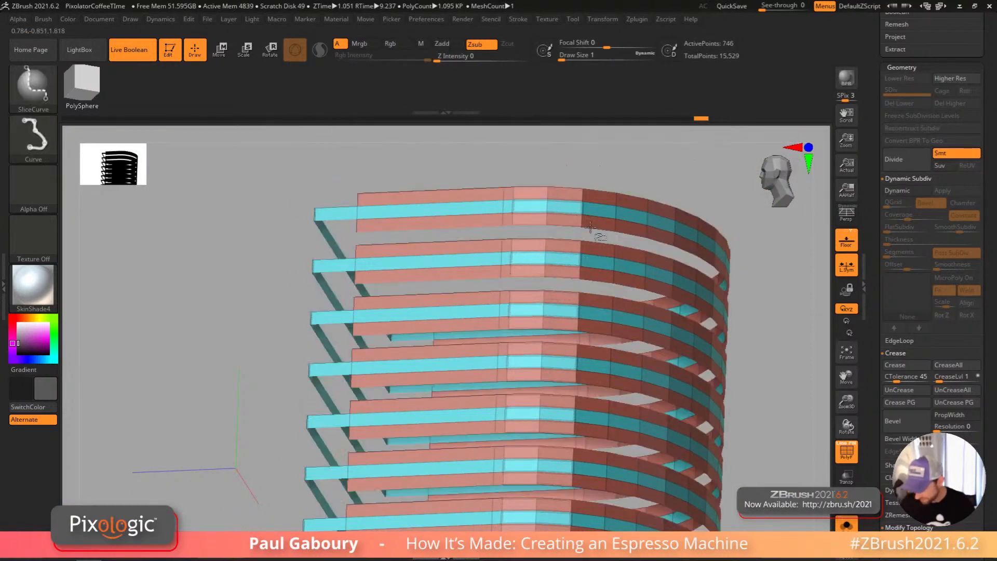
{"action": "right_click_drag", "start_coordinate": [654, 356], "coordinate": [638, 387]}
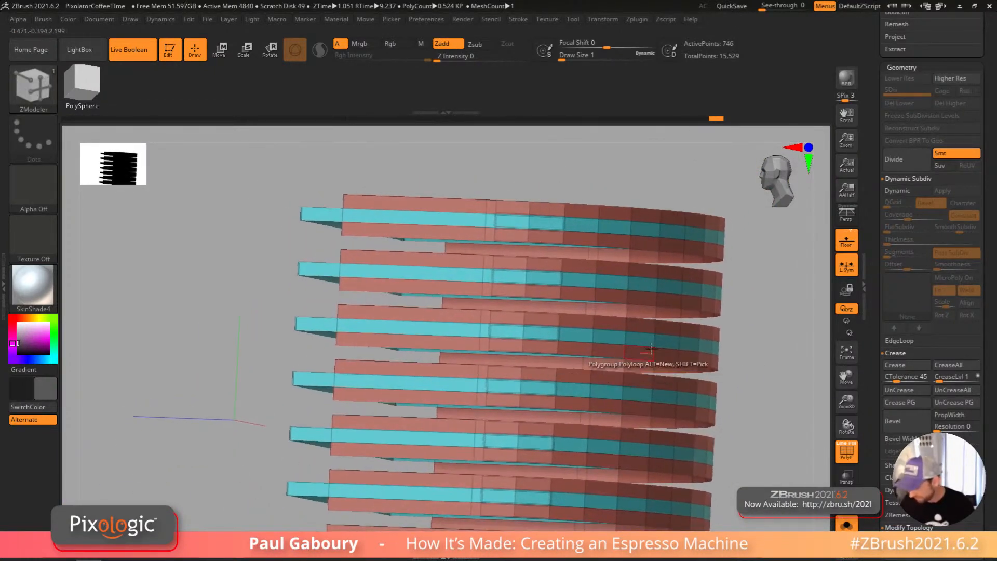
{"action": "left_click", "coordinate": [756, 397], "text": "ctrl+shift"}
{"action": "key", "text": "d"}
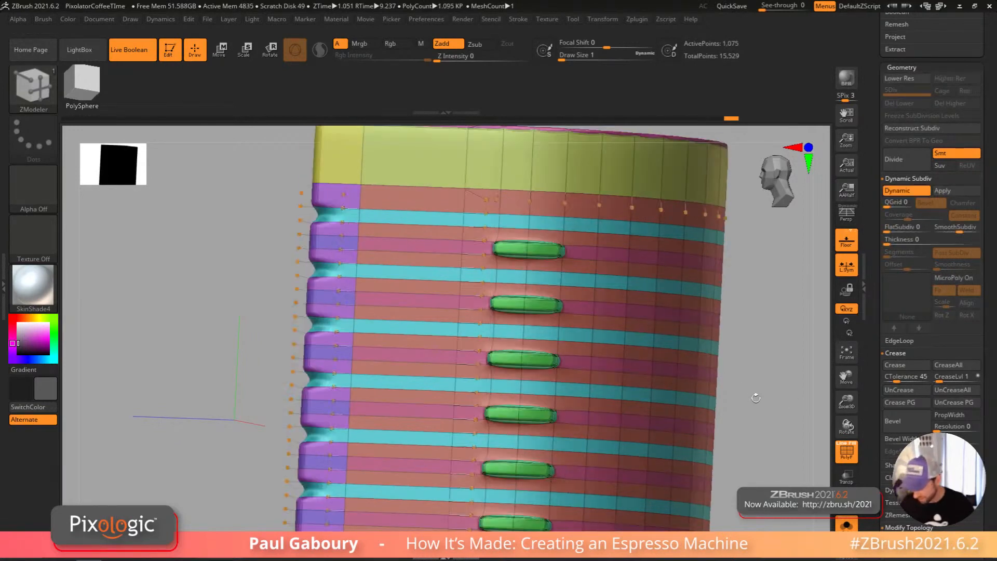
{"action": "key", "text": "shift+f"}
{"action": "mouse_move", "coordinate": [757, 403]}
{"action": "right_mouse_down", "text": "ctrl"}
{"action": "mouse_move", "coordinate": [695, 407]}
{"action": "mouse_move", "coordinate": [677, 377]}
{"action": "mouse_move", "coordinate": [676, 394]}
{"action": "mouse_move", "coordinate": [654, 382]}
{"action": "right_mouse_up", "text": "ctrl"}
{"action": "key", "text": "shift+f"}
{"action": "right_click_drag", "start_coordinate": [565, 351], "coordinate": [567, 291], "text": "ctrl"}
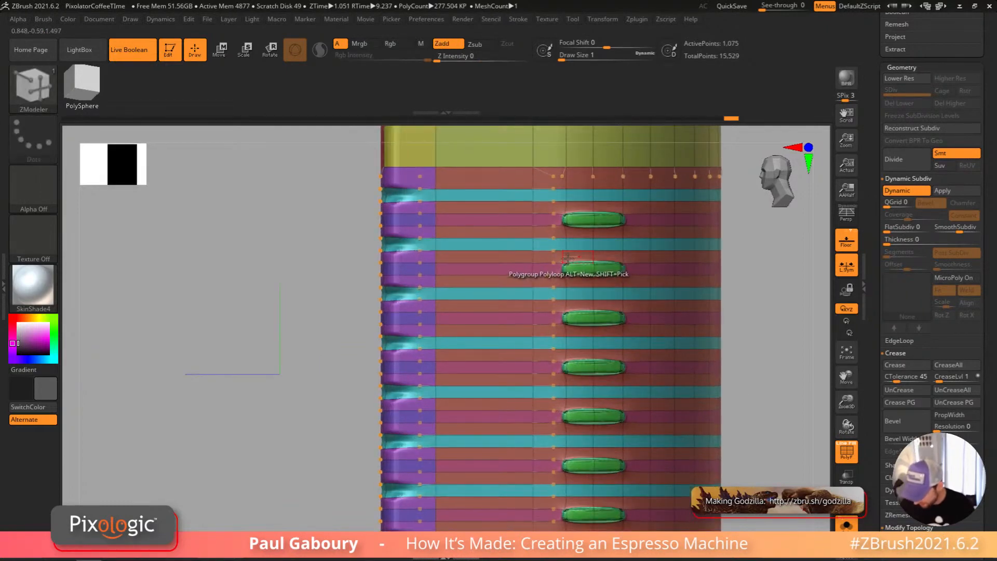
Step: Set the ZModeler edge action to Crease with the EdgeLoop Complete target and uncrease the vertical edge loops near the container's flat inner side
{"action": "key", "text": "space"}
{"action": "left_click", "coordinate": [469, 284]}
{"action": "left_click", "coordinate": [469, 363]}
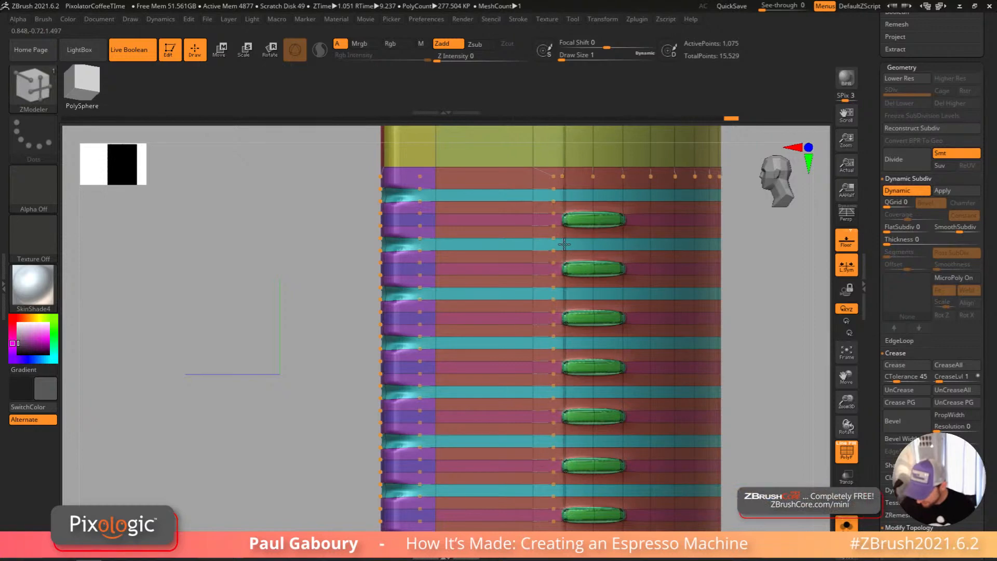
{"action": "left_click", "coordinate": [593, 295]}
{"action": "right_click_drag", "start_coordinate": [619, 332], "coordinate": [604, 342]}
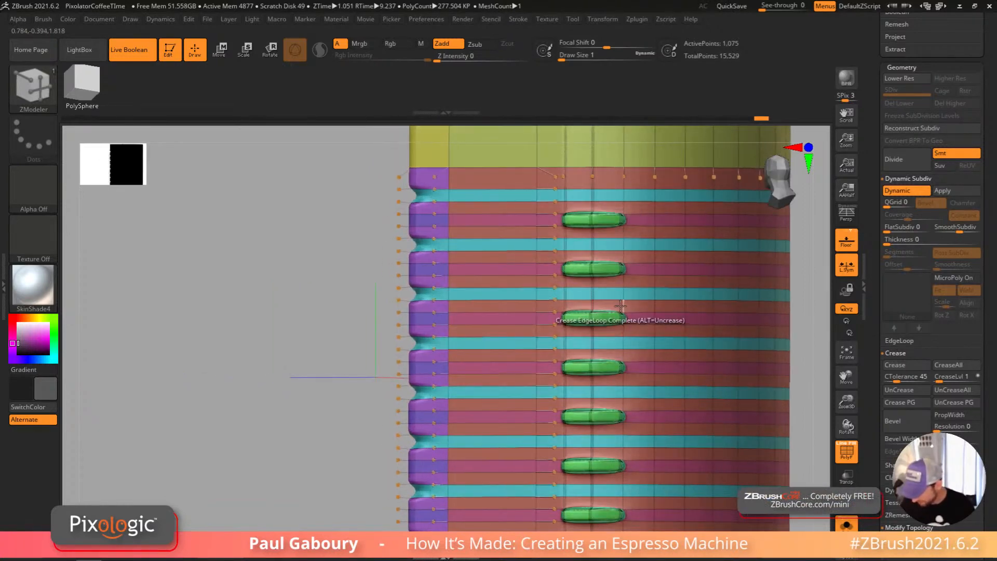
{"action": "key", "text": "shift+f"}
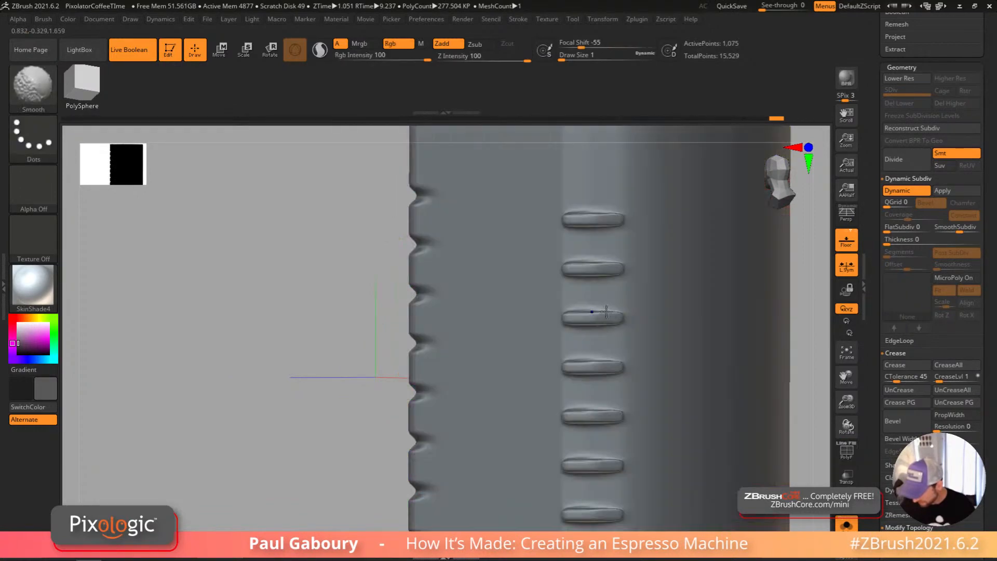
{"action": "right_click_drag", "start_coordinate": [556, 329], "coordinate": [554, 311]}
{"action": "key", "text": "shift+f"}
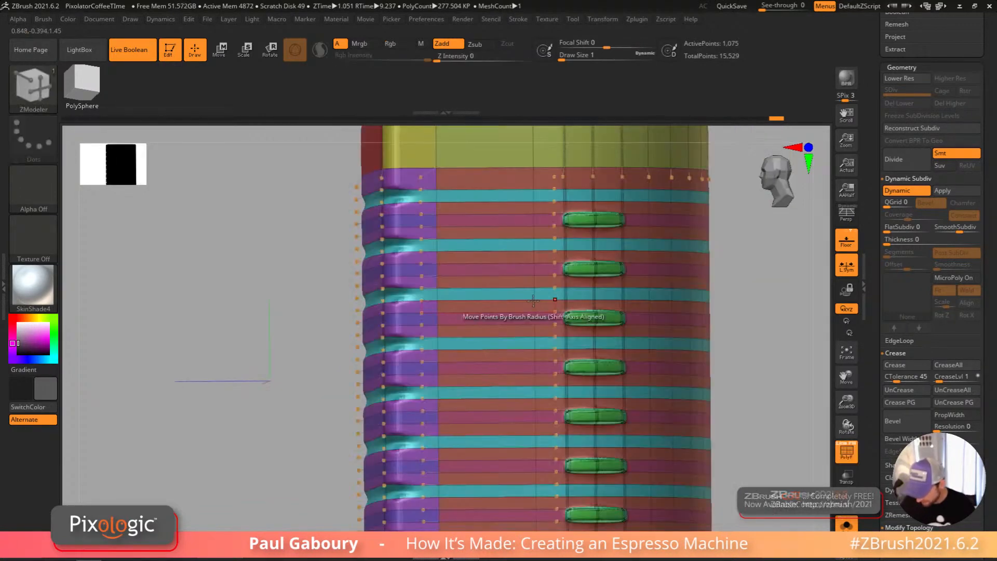
{"action": "left_click", "coordinate": [426, 295]}
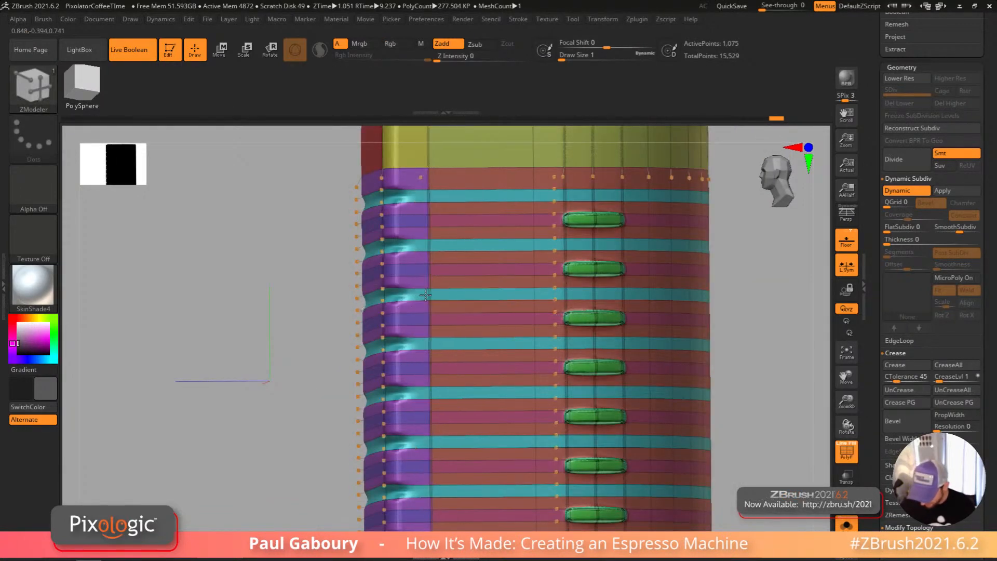
{"action": "left_click", "coordinate": [386, 296]}
Step: Show the complete machine with the updated container, render it, and examine it from the side and above
{"action": "right_click_drag", "start_coordinate": [747, 410], "coordinate": [680, 341], "text": "ctrl"}
{"action": "key", "text": "shift+f"}
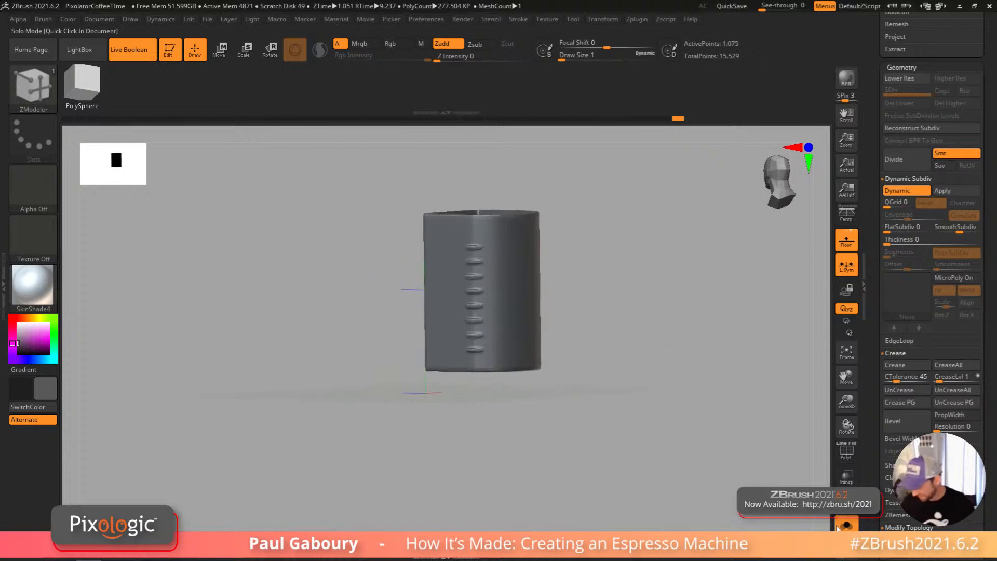
{"action": "left_click", "coordinate": [845, 522]}
{"action": "mouse_move", "coordinate": [675, 426]}
{"action": "right_mouse_down", "text": "ctrl"}
{"action": "mouse_move", "coordinate": [617, 383]}
{"action": "mouse_move", "coordinate": [543, 425]}
{"action": "mouse_move", "coordinate": [656, 390]}
{"action": "mouse_move", "coordinate": [635, 390]}
{"action": "mouse_move", "coordinate": [632, 423]}
{"action": "mouse_move", "coordinate": [625, 414]}
{"action": "right_mouse_up", "text": "ctrl"}
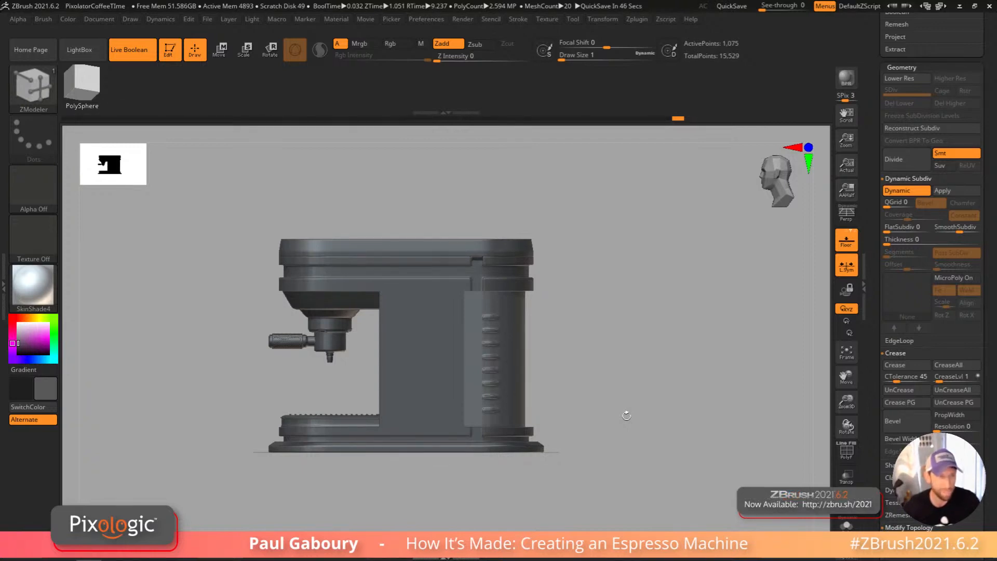
{"action": "mouse_move", "coordinate": [626, 416]}
{"action": "left_mouse_down"}
{"action": "mouse_move", "coordinate": [653, 414]}
{"action": "mouse_move", "coordinate": [635, 400]}
{"action": "mouse_move", "coordinate": [592, 439]}
{"action": "mouse_move", "coordinate": [651, 402]}
{"action": "mouse_move", "coordinate": [613, 454]}
{"action": "mouse_move", "coordinate": [646, 422]}
{"action": "mouse_move", "coordinate": [654, 378]}
{"action": "mouse_move", "coordinate": [638, 429]}
{"action": "mouse_move", "coordinate": [649, 418]}
{"action": "left_mouse_up"}
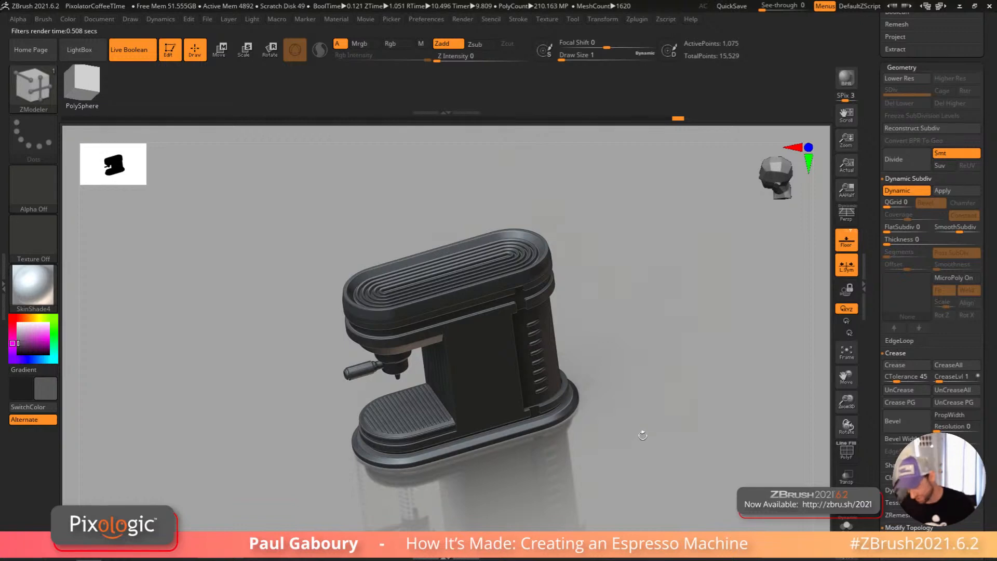
{"action": "left_click_drag", "start_coordinate": [639, 457], "coordinate": [600, 391]}
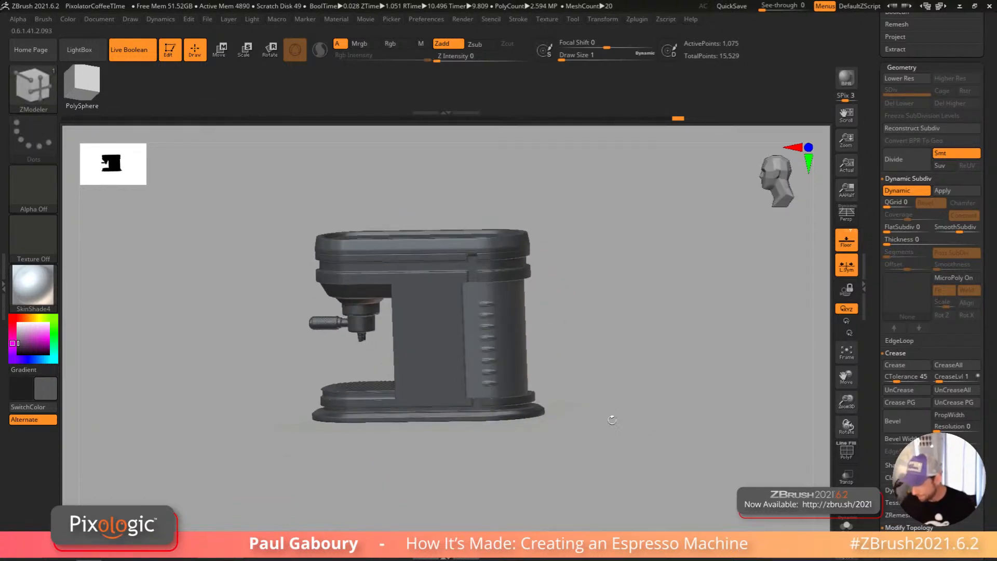
Step: Select the Front Cut Out subtool and examine its wireframe on the machine from the side
{"action": "scroll", "coordinate": [874, 198], "scroll_direction": "up", "scroll_amount": 10}
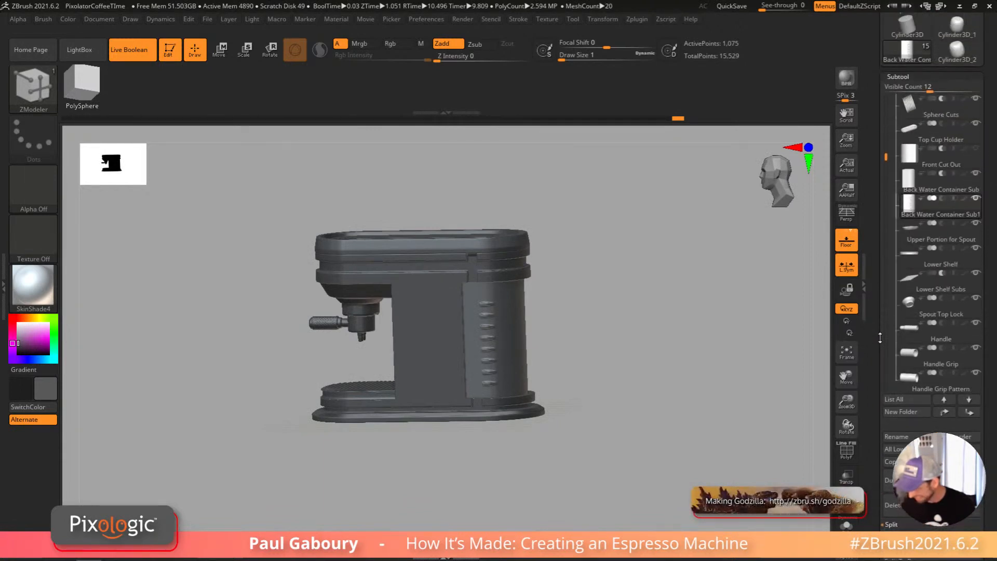
{"action": "left_click", "coordinate": [918, 154]}
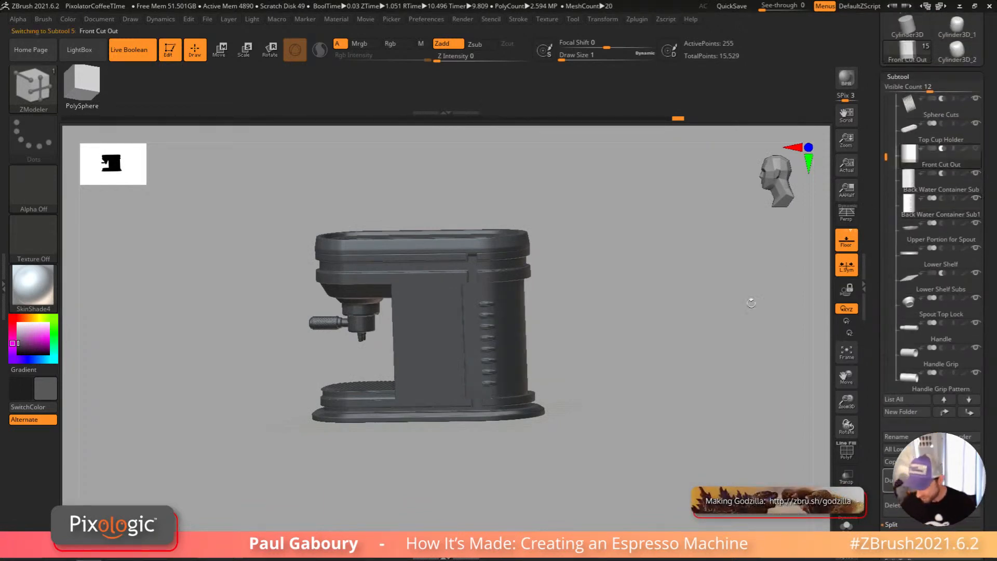
{"action": "key", "text": "shift+f"}
{"action": "left_click_drag", "start_coordinate": [603, 447], "coordinate": [618, 432], "text": "shift"}
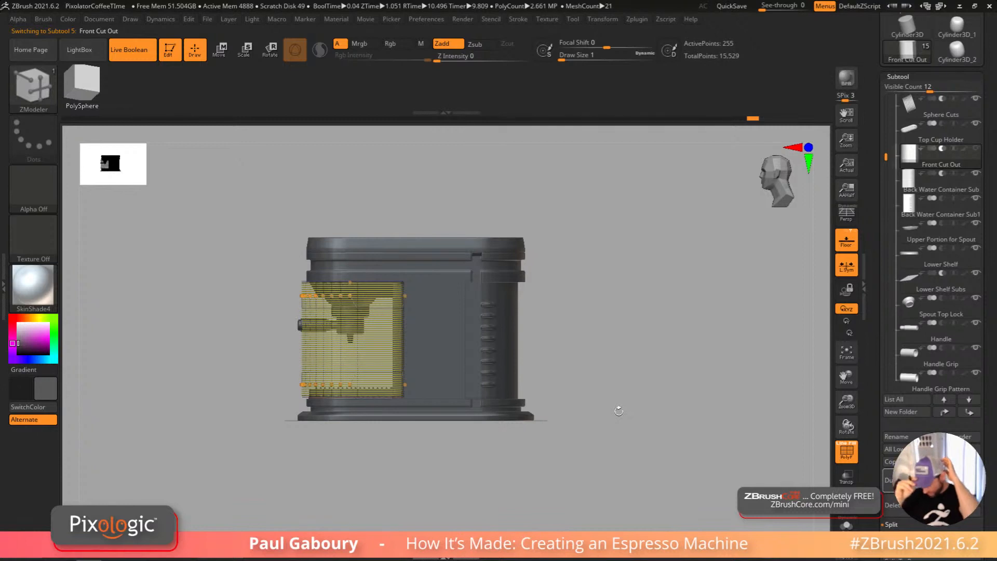
Step: Duplicate the back water container subtool and rename the copy Water
{"action": "left_click_drag", "start_coordinate": [814, 294], "coordinate": [605, 416]}
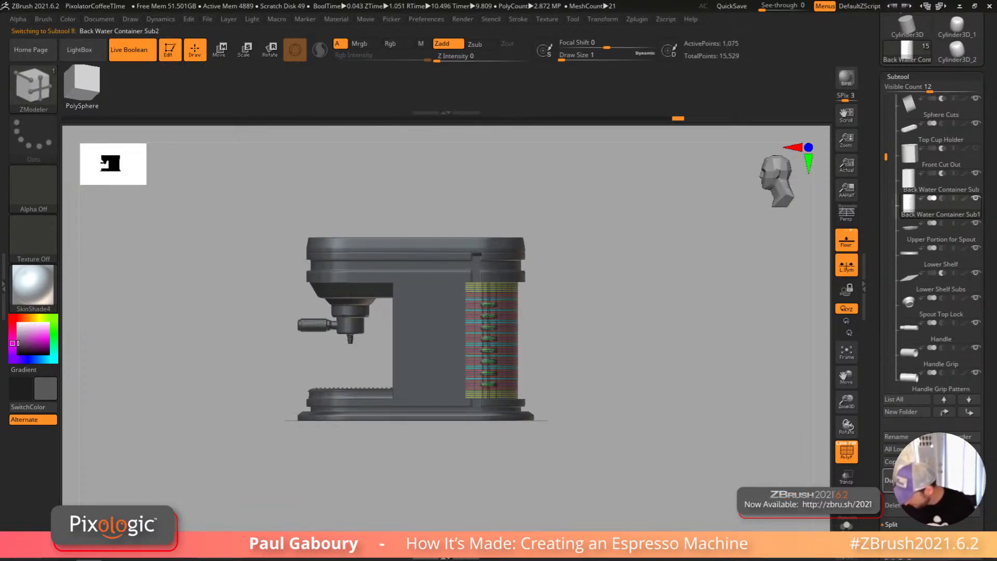
{"action": "left_click", "coordinate": [889, 480]}
{"action": "left_click", "coordinate": [903, 438]}
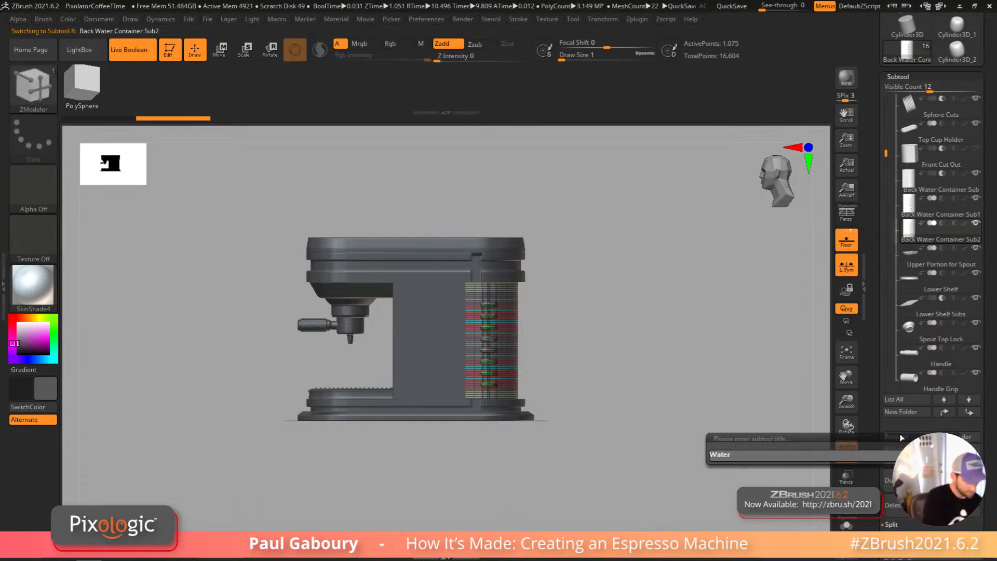
{"action": "key", "text": "Return"}
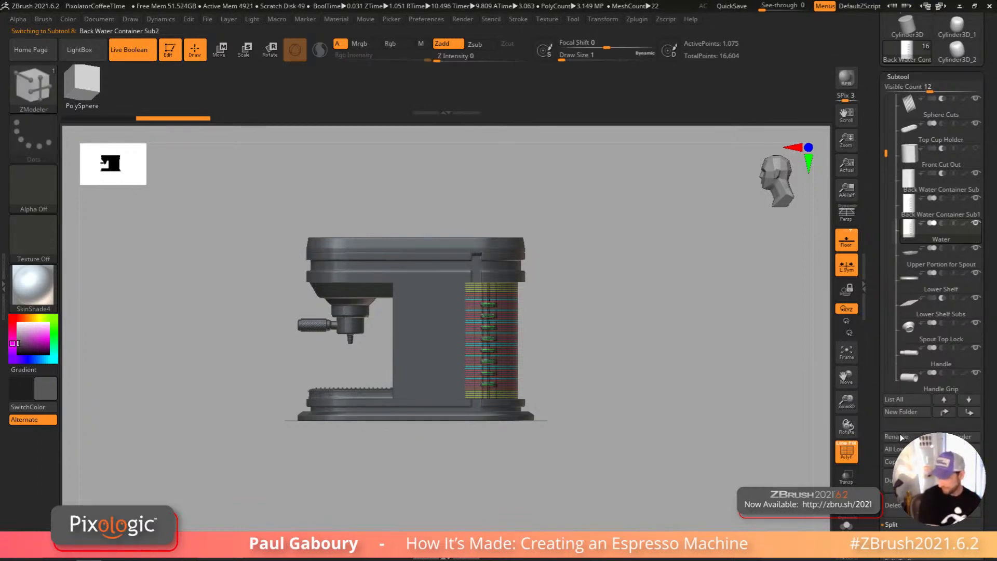
Step: Mirror and weld the Water subtool, with its wireframe shown from the back of the machine
{"action": "mouse_move", "coordinate": [701, 445]}
{"action": "left_mouse_down"}
{"action": "mouse_move", "coordinate": [655, 445]}
{"action": "mouse_move", "coordinate": [620, 375]}
{"action": "mouse_move", "coordinate": [626, 363]}
{"action": "mouse_move", "coordinate": [605, 436]}
{"action": "mouse_move", "coordinate": [625, 453]}
{"action": "mouse_move", "coordinate": [608, 423]}
{"action": "mouse_move", "coordinate": [509, 406]}
{"action": "left_mouse_up"}
{"action": "key", "text": "shift+f"}
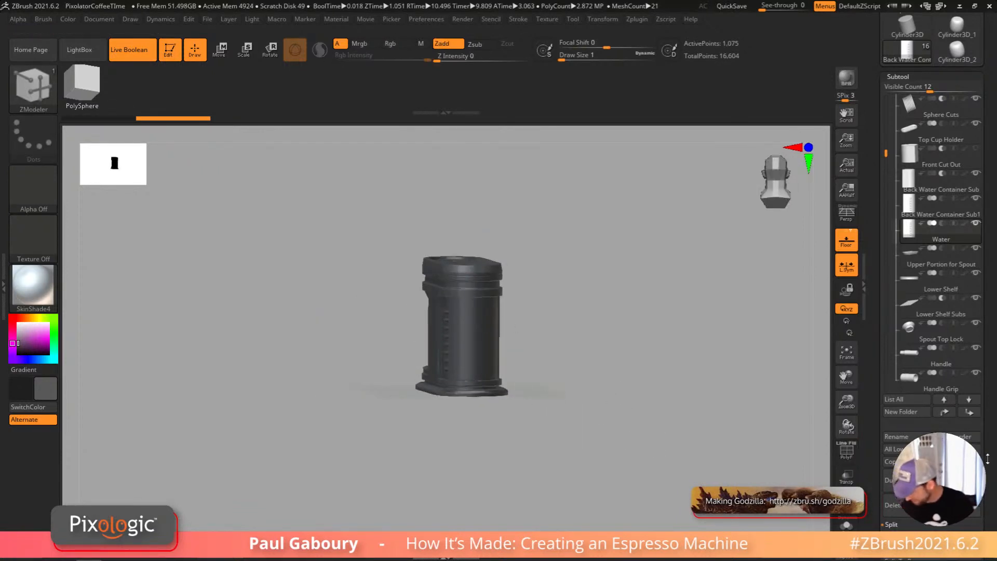
{"action": "scroll", "coordinate": [979, 312], "scroll_direction": "down", "scroll_amount": 15}
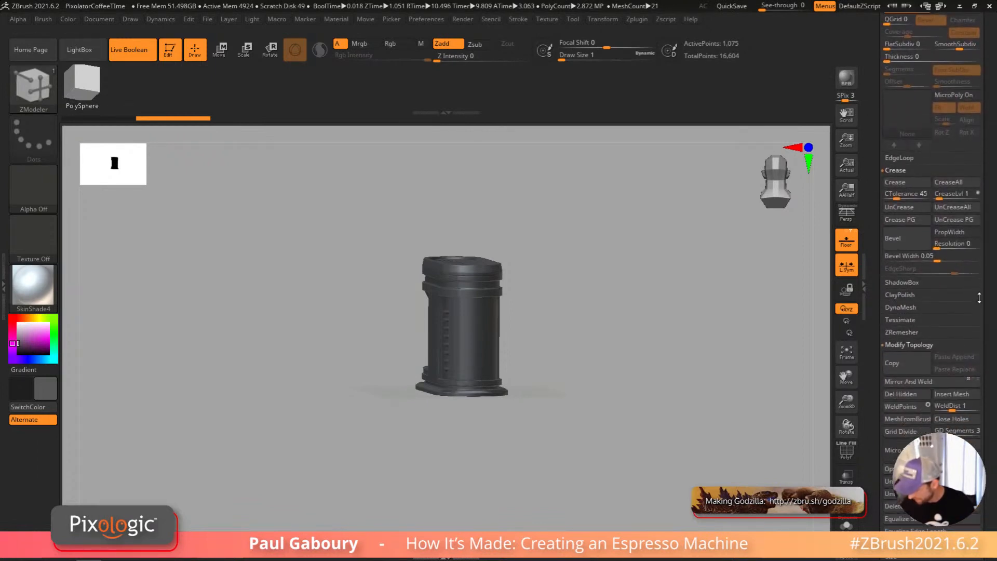
{"action": "scroll", "coordinate": [979, 298], "scroll_direction": "down", "scroll_amount": 1}
{"action": "left_click", "coordinate": [928, 372]}
{"action": "left_click_drag", "start_coordinate": [596, 436], "coordinate": [585, 436]}
{"action": "key", "text": "shift+f"}
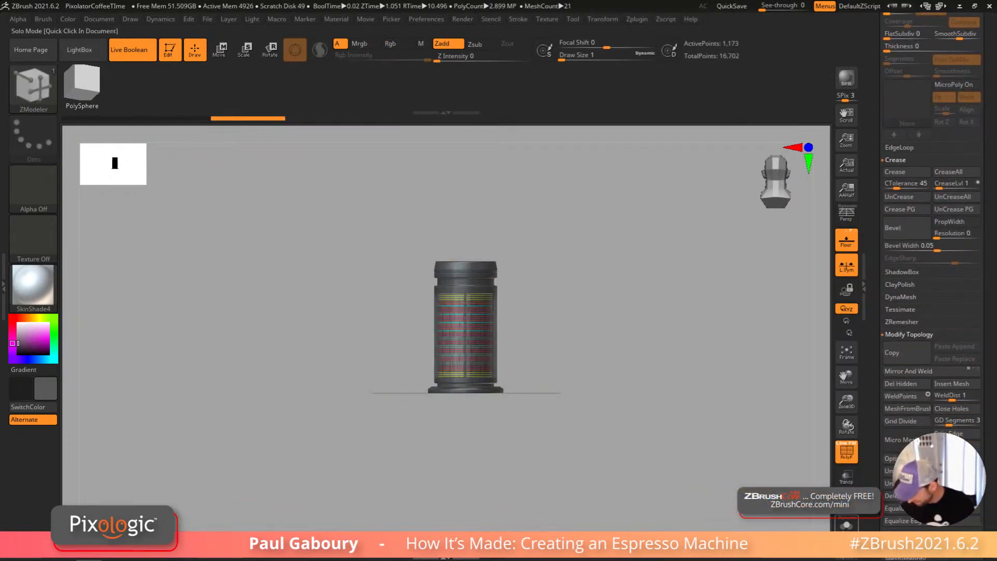
Step: Isolate the Water subtool, view it along its vertical axis, then centre the move gizmo on it and reset the gizmo's orientation
{"action": "mouse_move", "coordinate": [684, 501]}
{"action": "left_mouse_down"}
{"action": "mouse_move", "coordinate": [519, 356]}
{"action": "mouse_move", "coordinate": [574, 429]}
{"action": "mouse_move", "coordinate": [573, 393]}
{"action": "mouse_move", "coordinate": [574, 456]}
{"action": "mouse_move", "coordinate": [617, 461]}
{"action": "mouse_move", "coordinate": [475, 211]}
{"action": "left_mouse_up"}
{"action": "key", "text": "shift+f"}
{"action": "key", "text": "shift+f"}
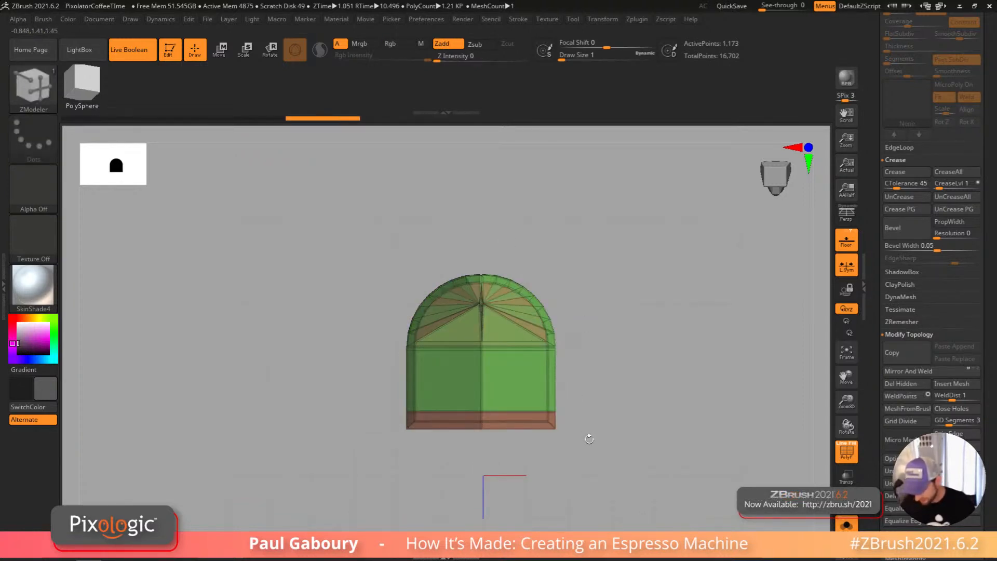
{"action": "left_click", "coordinate": [589, 441], "text": "ctrl"}
{"action": "key", "text": "w"}
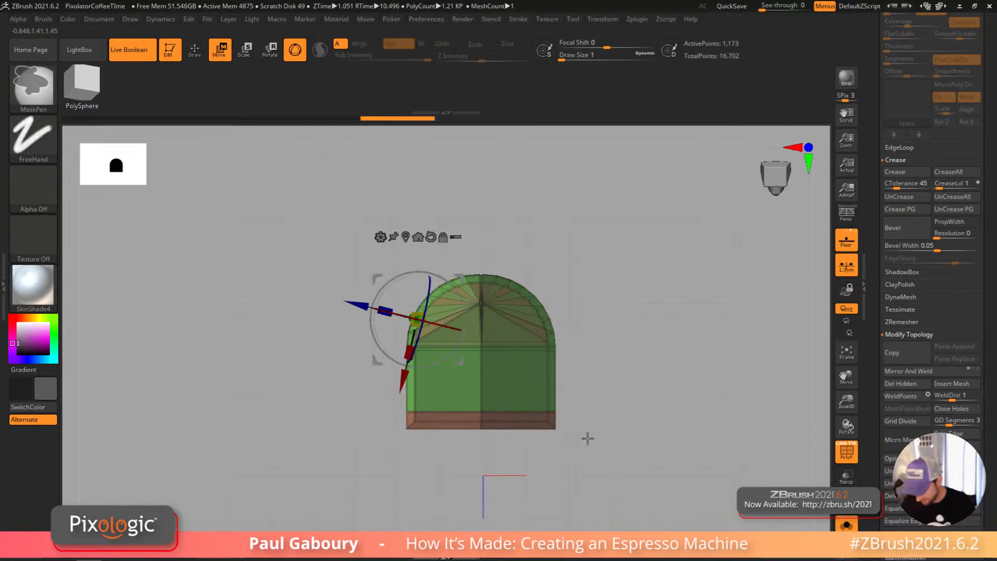
{"action": "left_click", "coordinate": [589, 440], "text": "ctrl"}
{"action": "left_click", "coordinate": [420, 235]}
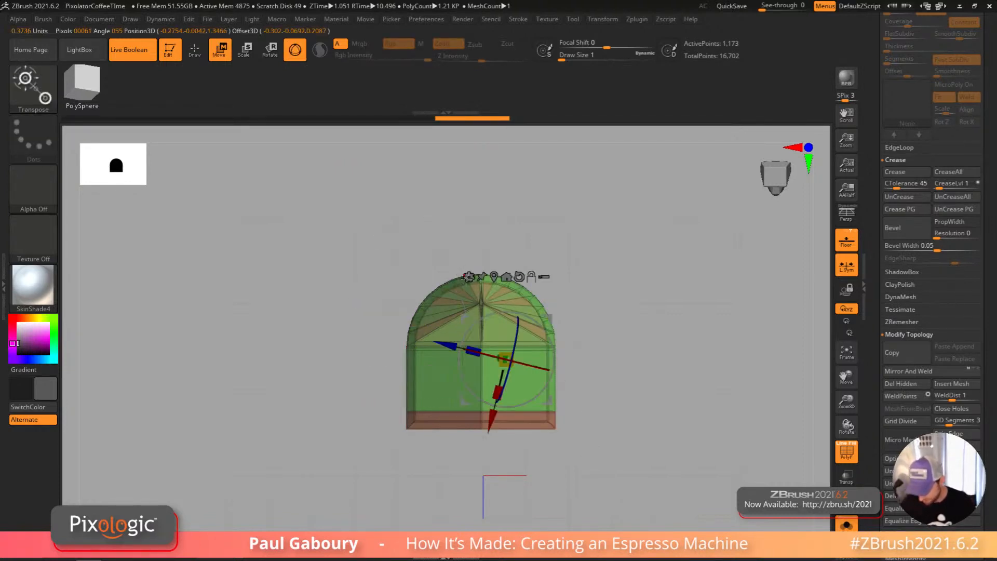
{"action": "left_click", "coordinate": [508, 275]}
{"action": "mouse_move", "coordinate": [574, 359]}
{"action": "left_mouse_down"}
{"action": "mouse_move", "coordinate": [566, 359]}
{"action": "mouse_move", "coordinate": [615, 376]}
{"action": "left_mouse_up"}
{"action": "key", "text": "ctrl+z"}
{"action": "left_click", "coordinate": [583, 403], "text": "ctrl"}
{"action": "key", "text": "ctrl+z"}
Step: Mask part of the Water mesh, move the unmasked part sideways to widen the shape, and clear the mask
{"action": "mouse_move", "coordinate": [341, 229]}
{"action": "left_mouse_down", "text": "ctrl"}
{"action": "mouse_move", "coordinate": [457, 420]}
{"action": "mouse_move", "coordinate": [549, 423]}
{"action": "mouse_move", "coordinate": [547, 445]}
{"action": "mouse_move", "coordinate": [595, 492]}
{"action": "left_mouse_up", "text": "ctrl"}
{"action": "left_click_drag", "start_coordinate": [574, 358], "coordinate": [548, 359]}
{"action": "left_click_drag", "start_coordinate": [626, 439], "coordinate": [647, 461], "text": "ctrl"}
{"action": "key", "text": "q"}
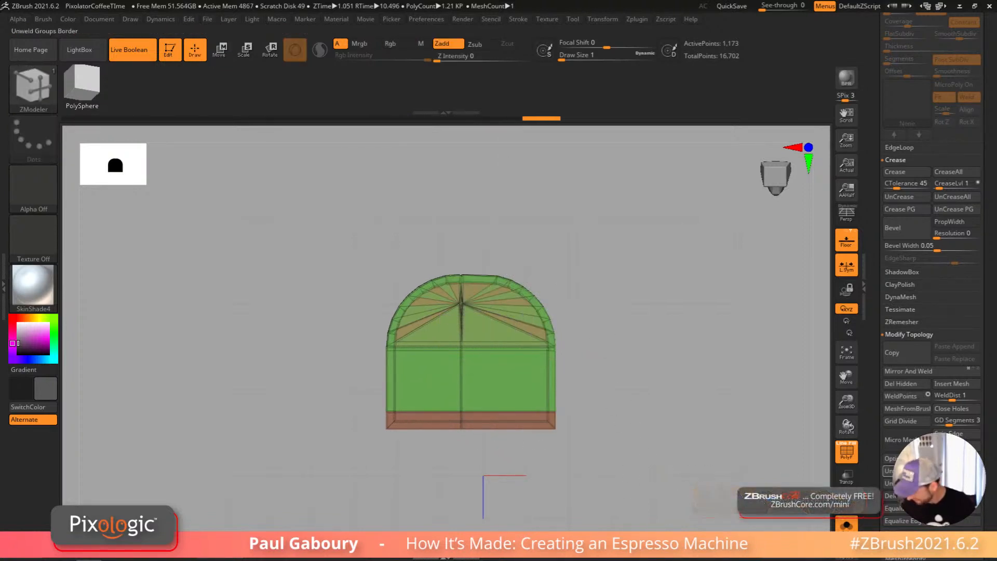
Step: Turn off local symmetry, mirror and weld the Water mesh again, and examine its shape and polygroups
{"action": "left_click", "coordinate": [846, 266]}
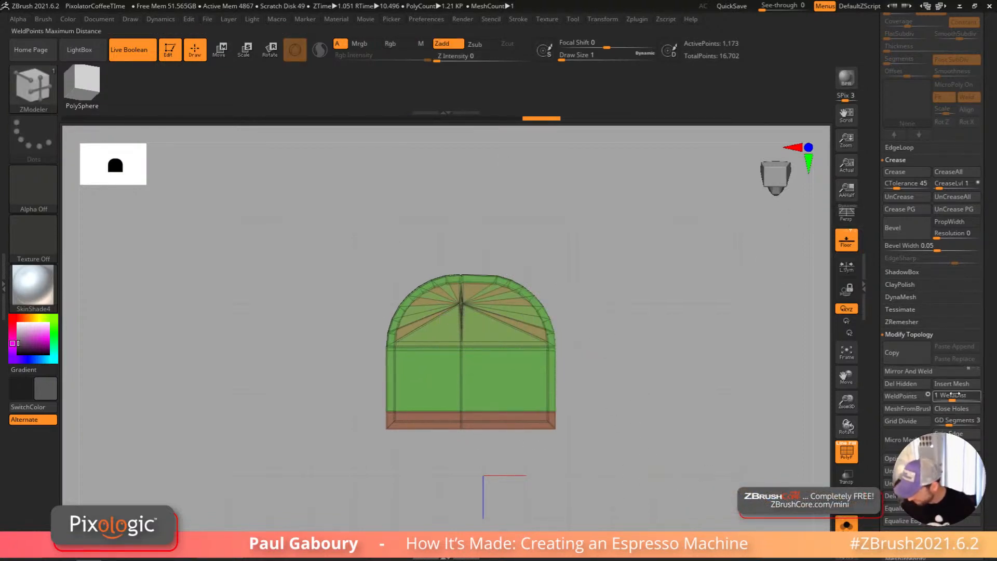
{"action": "left_click", "coordinate": [916, 372]}
{"action": "key", "text": "shift+f"}
{"action": "left_click_drag", "start_coordinate": [623, 400], "coordinate": [817, 464]}
{"action": "key", "text": "shift+f"}
{"action": "left_click", "coordinate": [788, 512]}
{"action": "key", "text": "shift+f"}
{"action": "left_click_drag", "start_coordinate": [647, 434], "coordinate": [665, 452]}
Step: Switch to the ZModeler brush for editing the isolated Water mesh
{"action": "key", "text": "b"}
{"action": "key", "text": "z"}
{"action": "key", "text": "m"}
{"action": "left_click", "coordinate": [667, 423]}
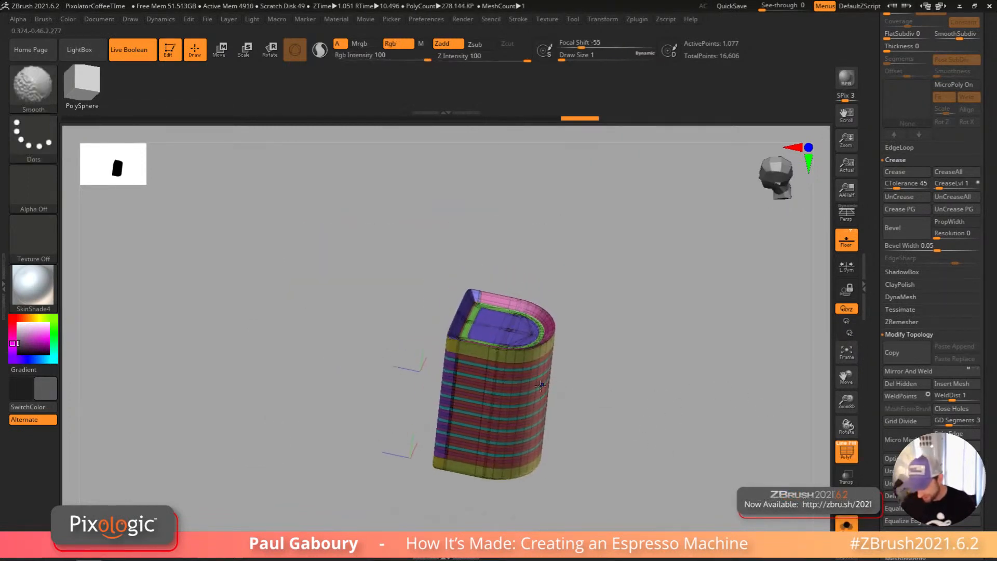
Step: Try to slice the isolated block straight across at its upper end with the SliceCurve brush
{"action": "mouse_move", "coordinate": [541, 399]}
{"action": "right_mouse_down", "text": "shift"}
{"action": "mouse_move", "coordinate": [522, 355]}
{"action": "mouse_move", "coordinate": [531, 389]}
{"action": "mouse_move", "coordinate": [568, 364]}
{"action": "right_mouse_up", "text": "shift"}
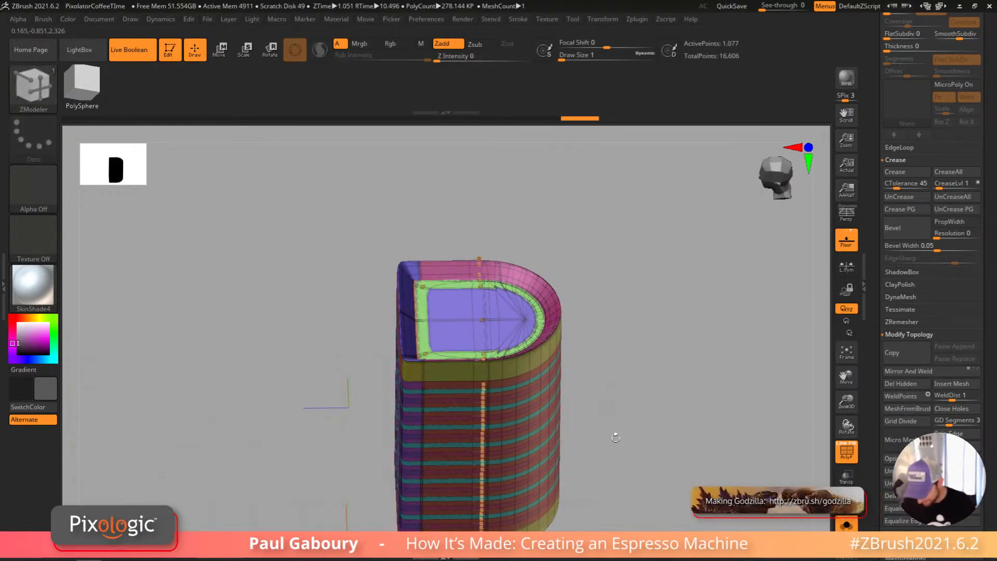
{"action": "key", "text": "shift"}
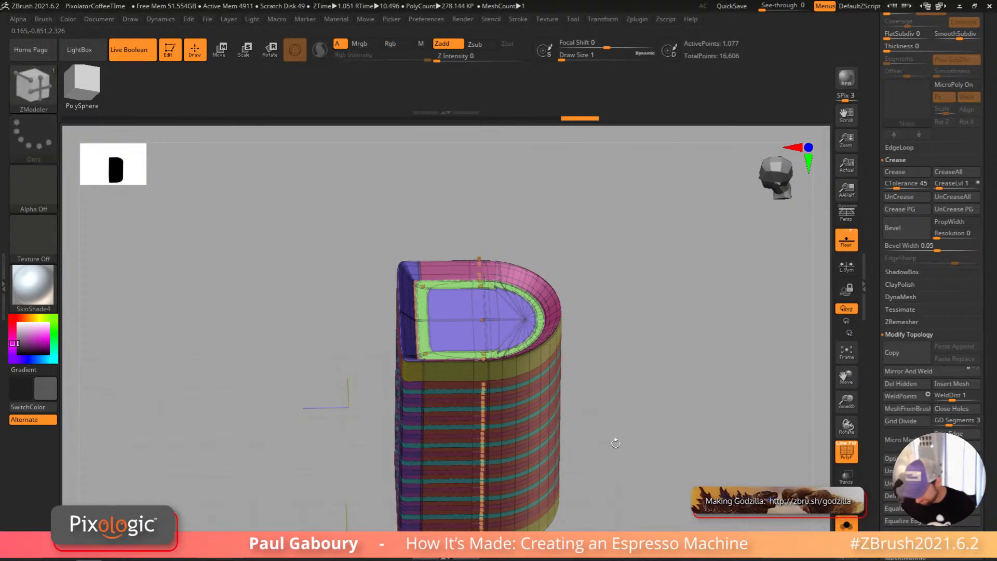
{"action": "left_click_drag", "start_coordinate": [615, 440], "coordinate": [590, 367]}
{"action": "left_click_drag", "start_coordinate": [353, 243], "coordinate": [635, 327], "text": "ctrl+shift"}
{"action": "left_click_drag", "start_coordinate": [631, 448], "coordinate": [651, 386]}
{"action": "left_click", "coordinate": [644, 408], "text": "ctrl+shift"}
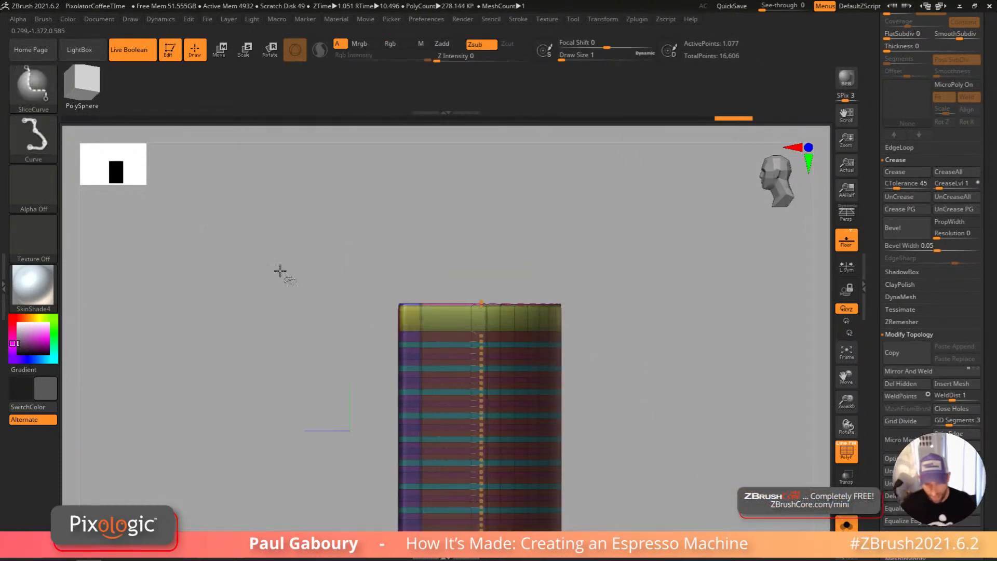
{"action": "left_click", "coordinate": [46, 98], "text": "ctrl+shift"}
{"action": "left_click", "coordinate": [197, 145]}
{"action": "left_click_drag", "start_coordinate": [702, 302], "coordinate": [187, 292], "text": "ctrl+shift"}
Step: Fill the block with blue (R 83, G 152, B 217), and set the active color back to grey
{"action": "mouse_move", "coordinate": [598, 359]}
{"action": "right_mouse_down"}
{"action": "mouse_move", "coordinate": [601, 403]}
{"action": "mouse_move", "coordinate": [601, 390]}
{"action": "mouse_move", "coordinate": [595, 395]}
{"action": "mouse_move", "coordinate": [605, 383]}
{"action": "mouse_move", "coordinate": [652, 434]}
{"action": "mouse_move", "coordinate": [600, 414]}
{"action": "mouse_move", "coordinate": [607, 453]}
{"action": "mouse_move", "coordinate": [665, 394]}
{"action": "mouse_move", "coordinate": [629, 425]}
{"action": "mouse_move", "coordinate": [630, 394]}
{"action": "right_mouse_up"}
{"action": "key", "text": "shift+f"}
{"action": "left_click", "coordinate": [846, 524]}
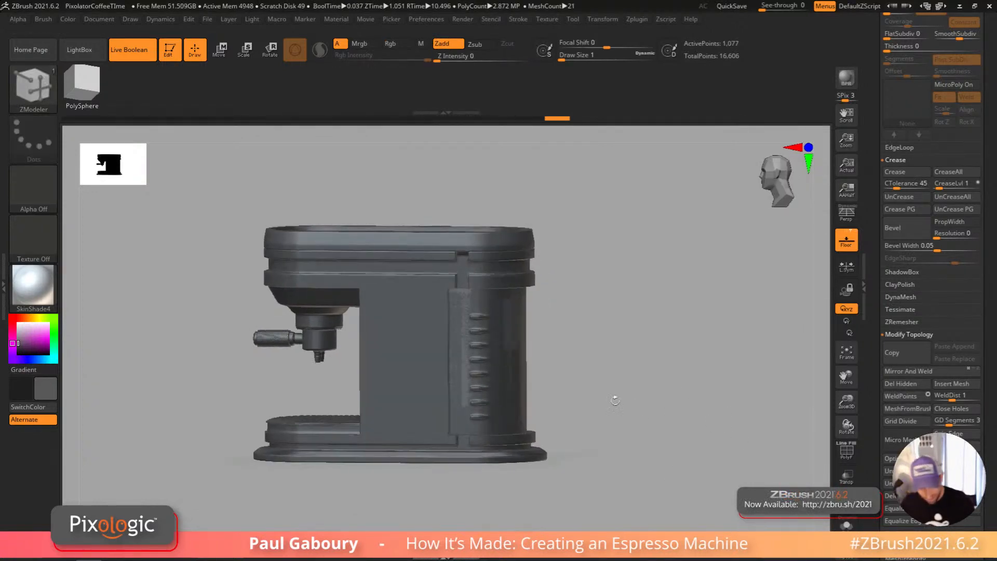
{"action": "left_click", "coordinate": [36, 359]}
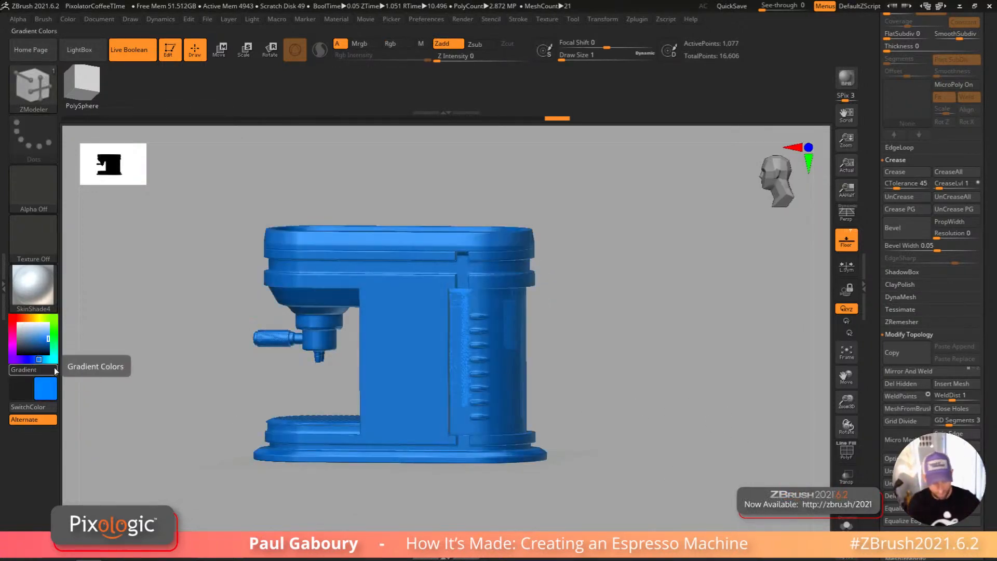
{"action": "left_click_drag", "start_coordinate": [41, 339], "coordinate": [38, 336]}
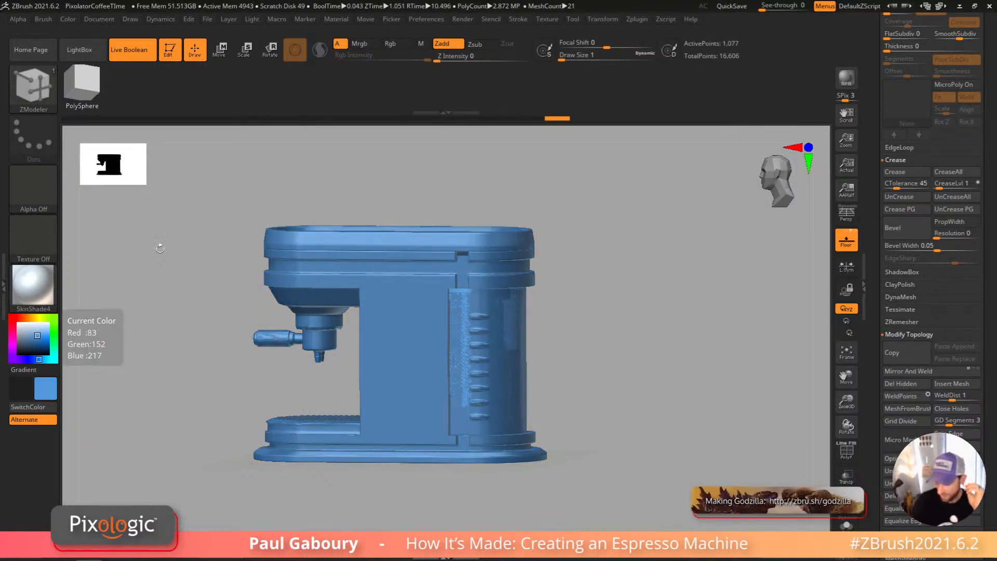
{"action": "left_click", "coordinate": [44, 20]}
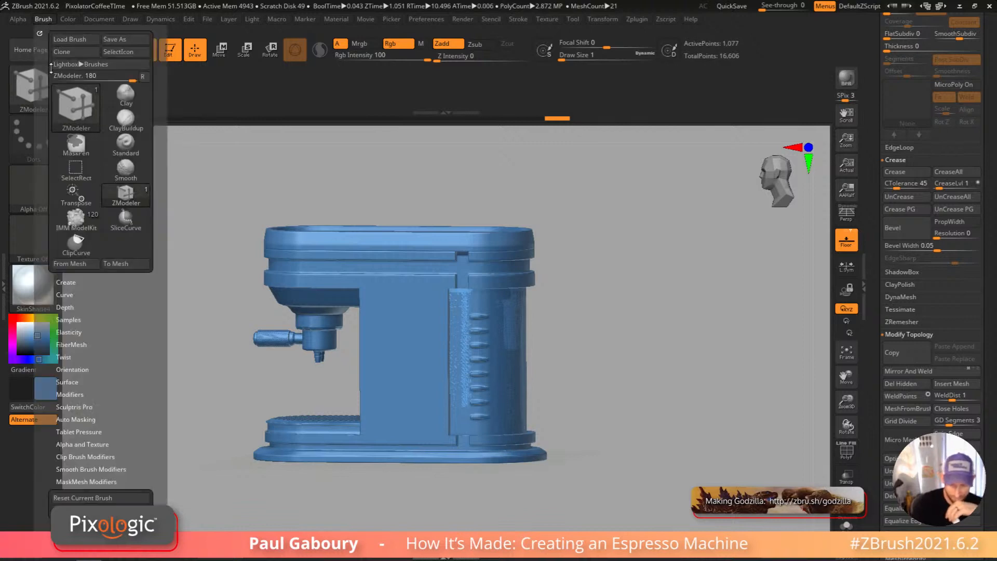
{"action": "mouse_move", "coordinate": [64, 18]}
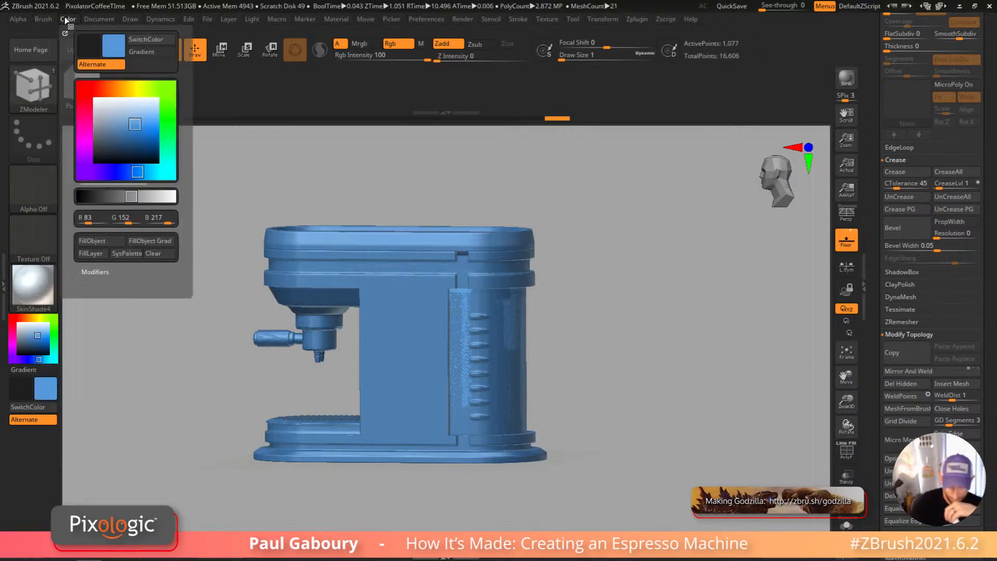
{"action": "left_click", "coordinate": [104, 241]}
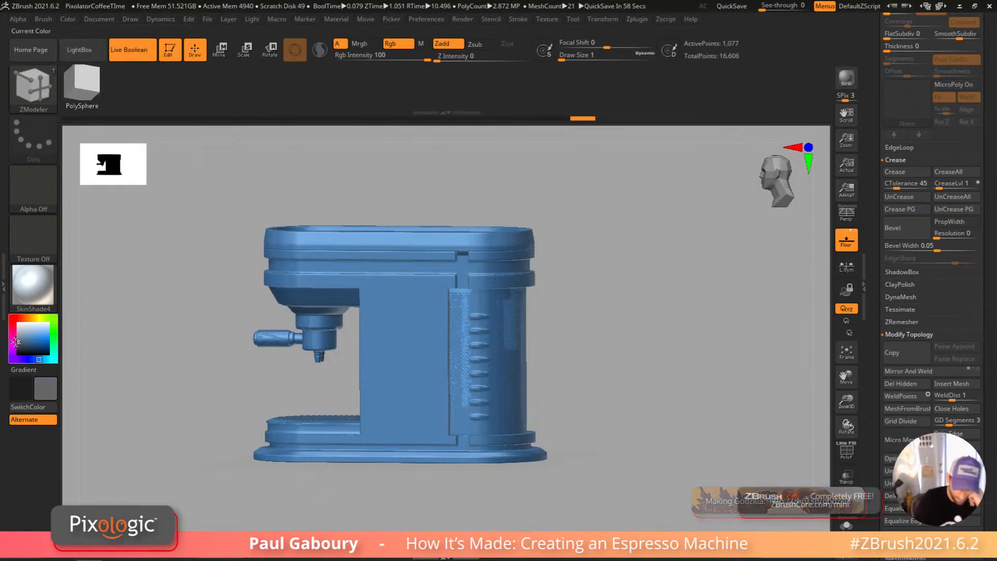
{"action": "left_click", "coordinate": [17, 341]}
Step: Isolate the blue block with its wireframe shown and smoothing preview off, and quick-save the project
{"action": "mouse_move", "coordinate": [657, 447]}
{"action": "left_mouse_down"}
{"action": "mouse_move", "coordinate": [641, 457]}
{"action": "mouse_move", "coordinate": [658, 432]}
{"action": "mouse_move", "coordinate": [667, 445]}
{"action": "mouse_move", "coordinate": [658, 430]}
{"action": "mouse_move", "coordinate": [668, 447]}
{"action": "left_mouse_up"}
{"action": "key", "text": "w"}
{"action": "key", "text": "shift+f"}
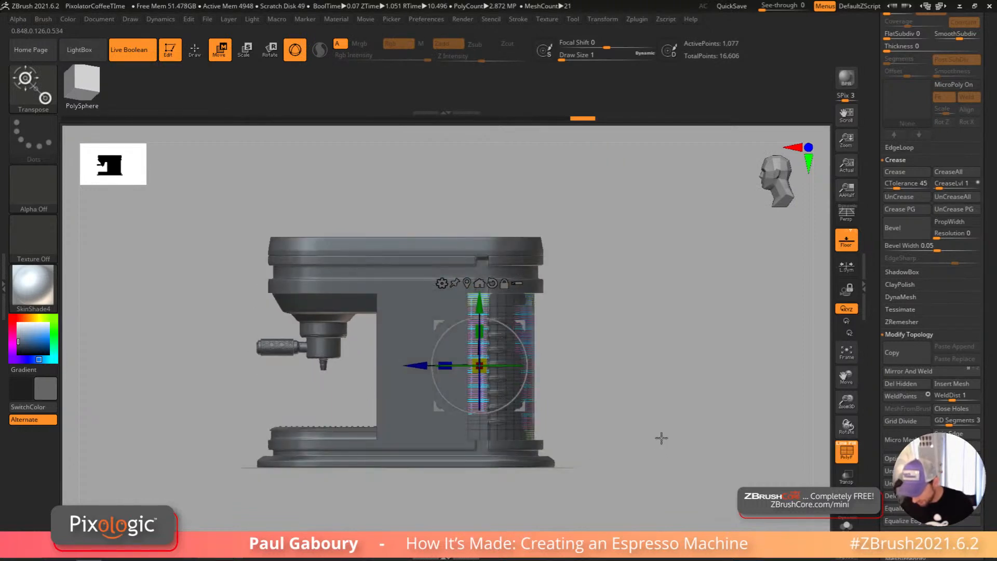
{"action": "left_click", "coordinate": [847, 526]}
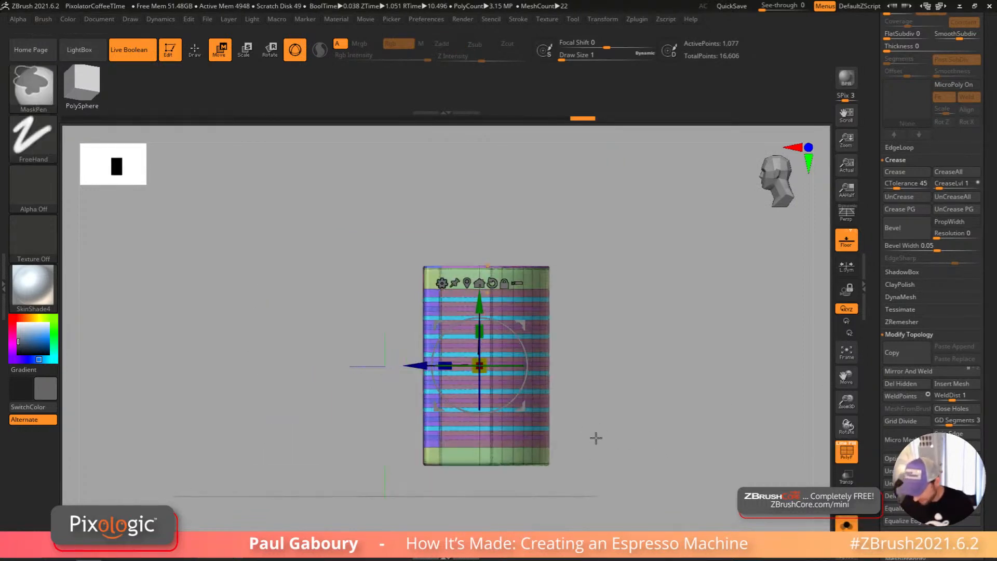
{"action": "key", "text": "q"}
{"action": "right_click_drag", "start_coordinate": [596, 434], "coordinate": [586, 435]}
{"action": "right_click_drag", "start_coordinate": [586, 436], "coordinate": [585, 441], "text": "ctrl"}
{"action": "key", "text": "b"}
{"action": "key", "text": "z"}
{"action": "key", "text": "m"}
{"action": "key", "text": "shift+d"}
{"action": "right_click_drag", "start_coordinate": [560, 398], "coordinate": [571, 423]}
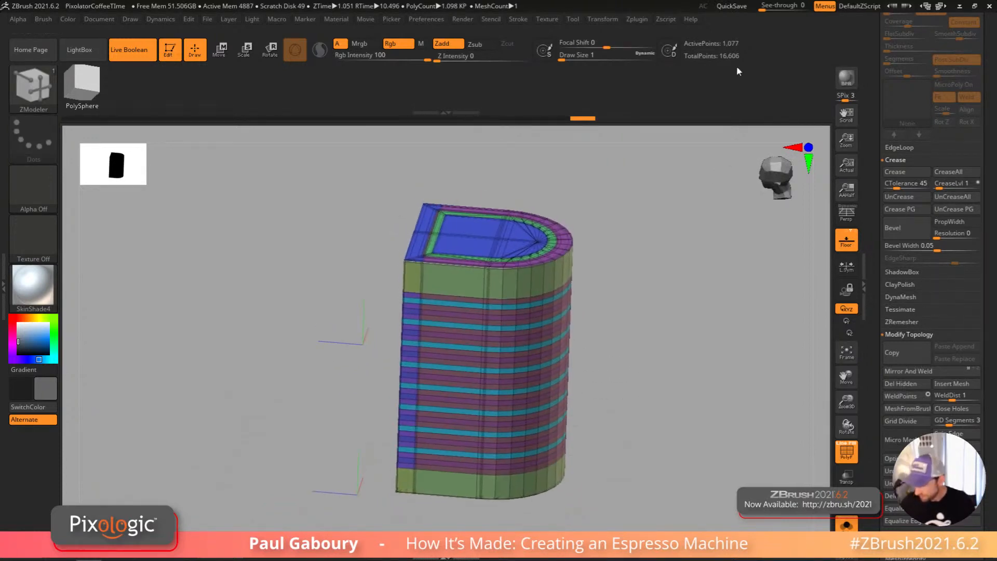
{"action": "left_click", "coordinate": [751, 8]}
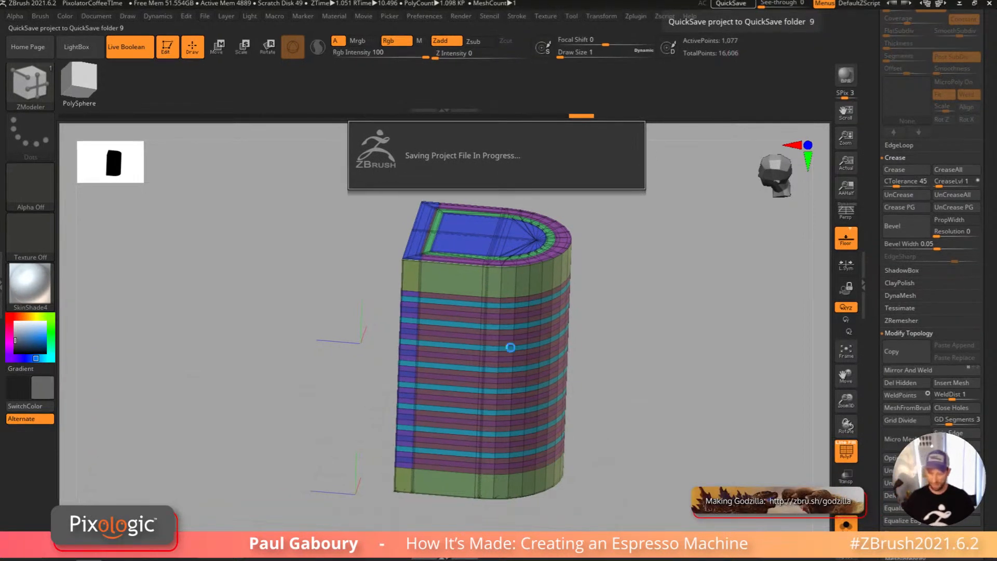
Step: Try to remove the block's nonessential edge loops with Delete Loops, raising the Angle tolerance to 64.89743
{"action": "left_click", "coordinate": [900, 160]}
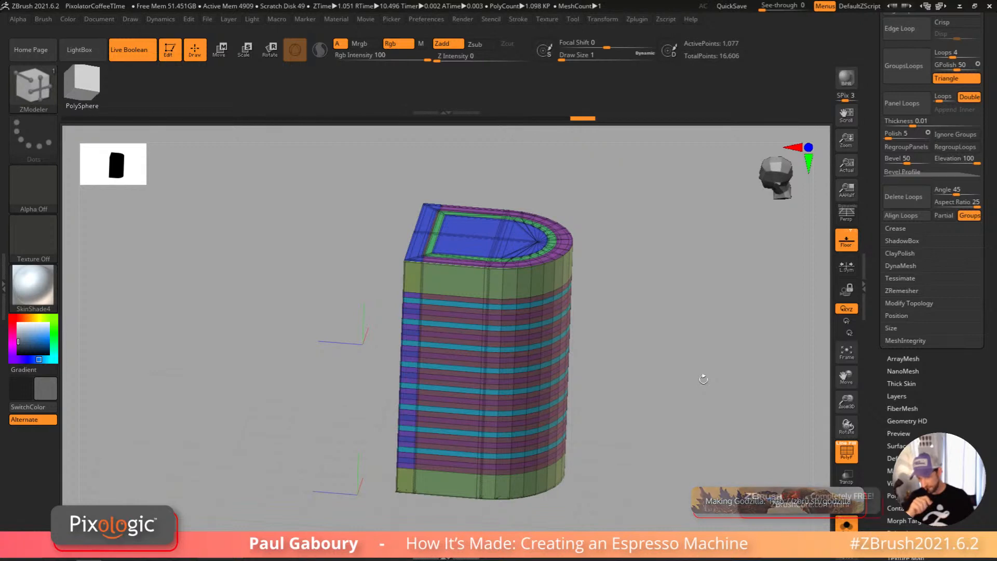
{"action": "left_click_drag", "start_coordinate": [661, 413], "coordinate": [715, 365]}
{"action": "left_click_drag", "start_coordinate": [957, 190], "coordinate": [945, 192]}
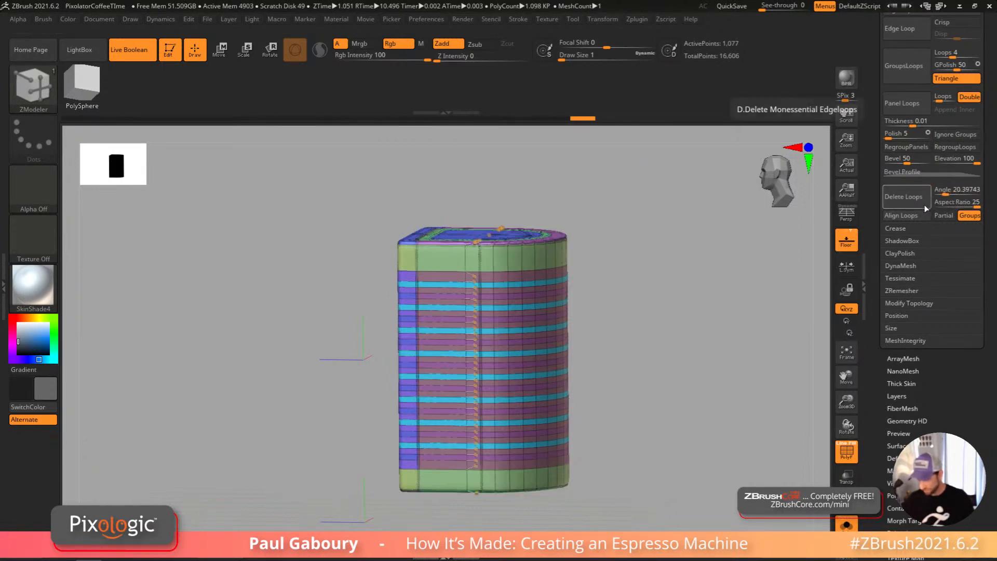
{"action": "left_click_drag", "start_coordinate": [727, 289], "coordinate": [685, 284]}
{"action": "left_click", "coordinate": [939, 193]}
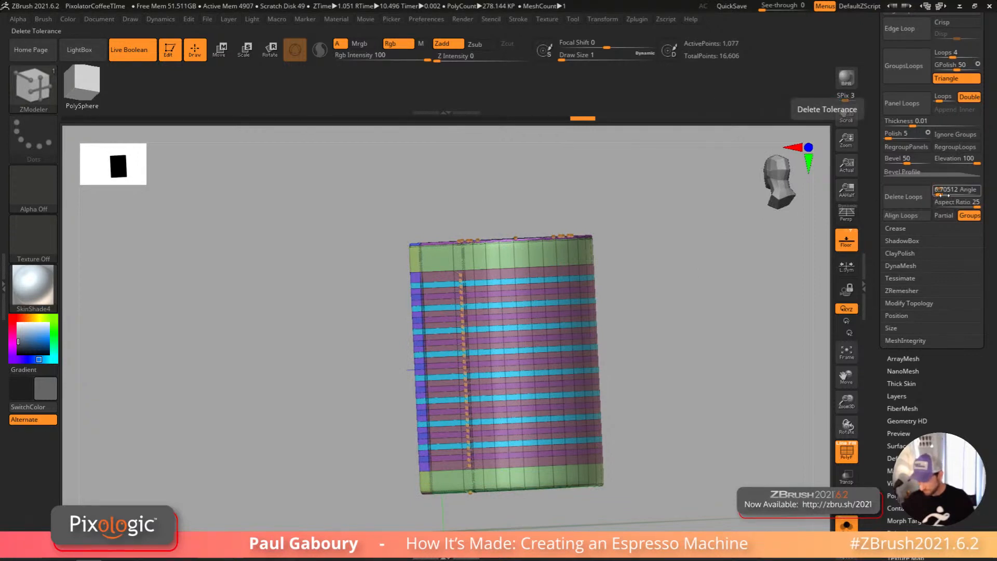
{"action": "left_click", "coordinate": [937, 193]}
{"action": "left_click", "coordinate": [919, 202]}
{"action": "left_click_drag", "start_coordinate": [795, 252], "coordinate": [799, 277]}
{"action": "left_click_drag", "start_coordinate": [941, 193], "coordinate": [966, 193]}
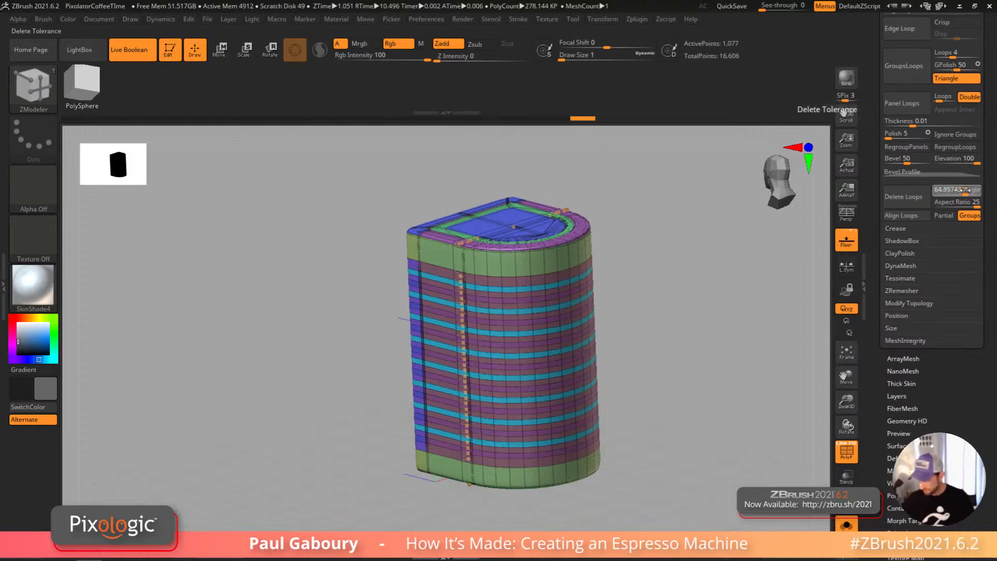
{"action": "key", "text": "shift+f"}
{"action": "key", "text": "shift+f"}
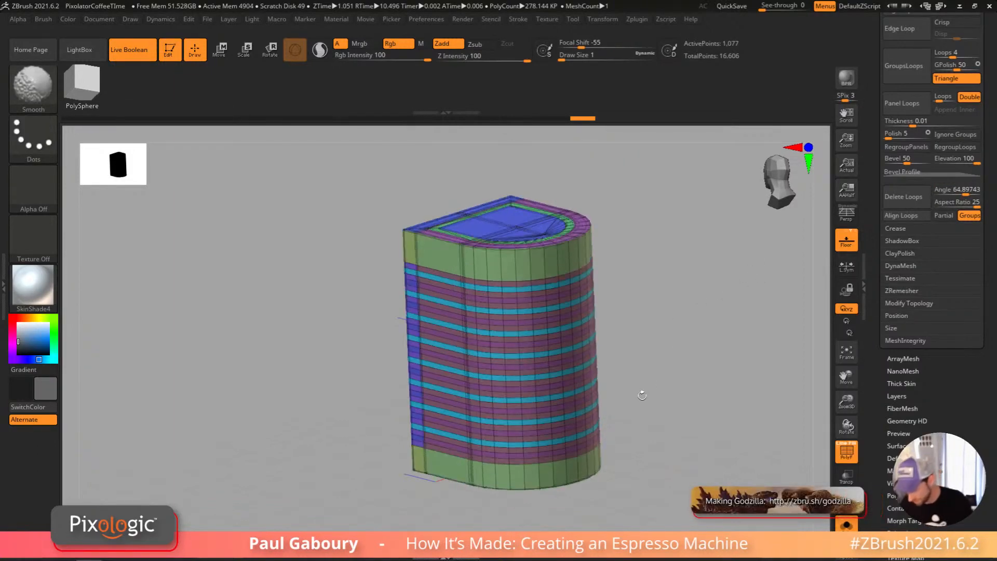
Step: Delete the stacked horizontal edge loops in the upper part of the block using ZModeler's Insert edge action
{"action": "key", "text": "shift+d"}
{"action": "left_click_drag", "start_coordinate": [643, 391], "coordinate": [627, 352]}
{"action": "right_click_drag", "start_coordinate": [627, 351], "coordinate": [630, 389], "text": "ctrl"}
{"action": "key", "text": "space"}
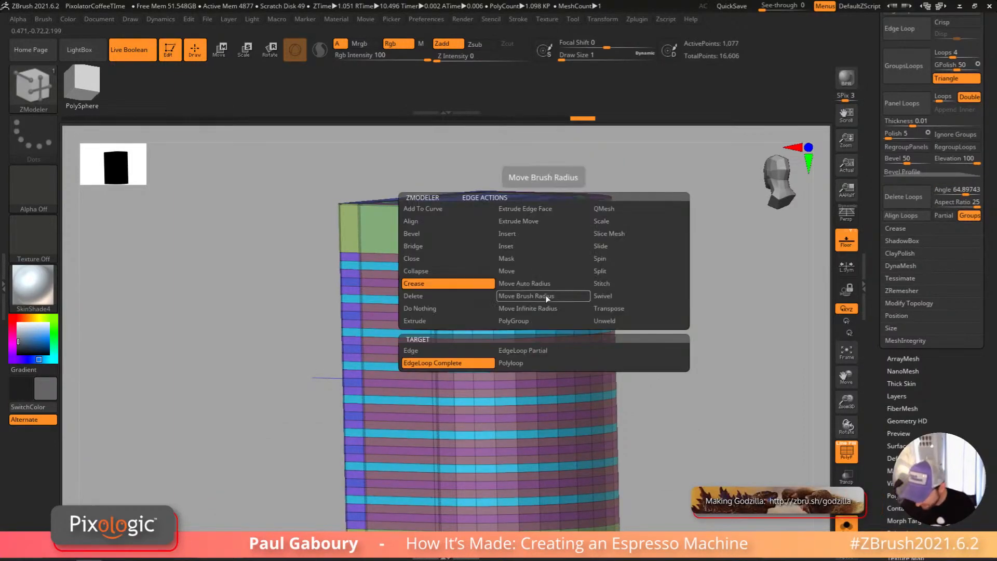
{"action": "left_click", "coordinate": [528, 235]}
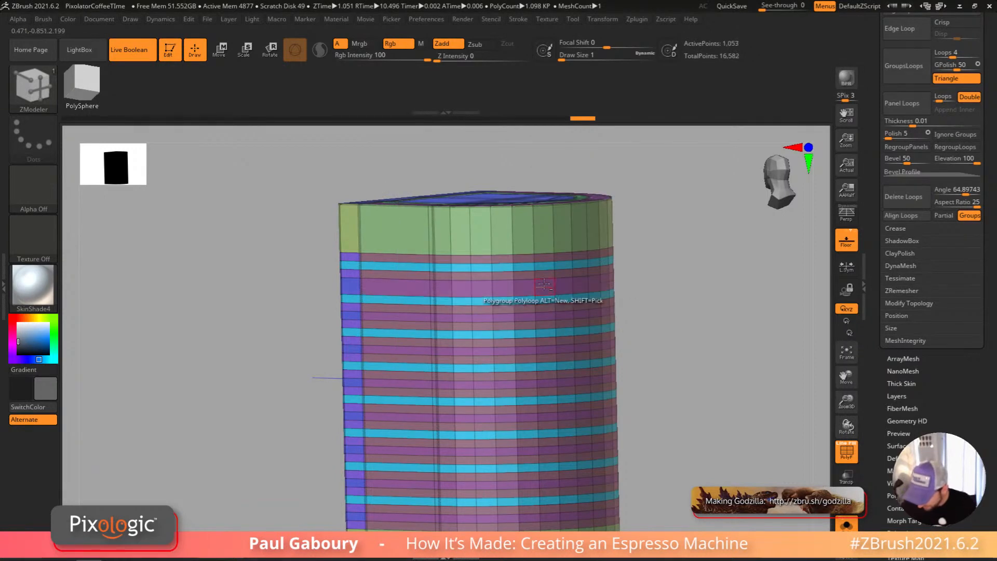
{"action": "left_click", "coordinate": [542, 269], "text": "alt"}
{"action": "left_click", "coordinate": [545, 258], "text": "alt"}
{"action": "left_click", "coordinate": [543, 296], "text": "alt"}
{"action": "left_click", "coordinate": [543, 303], "text": "alt"}
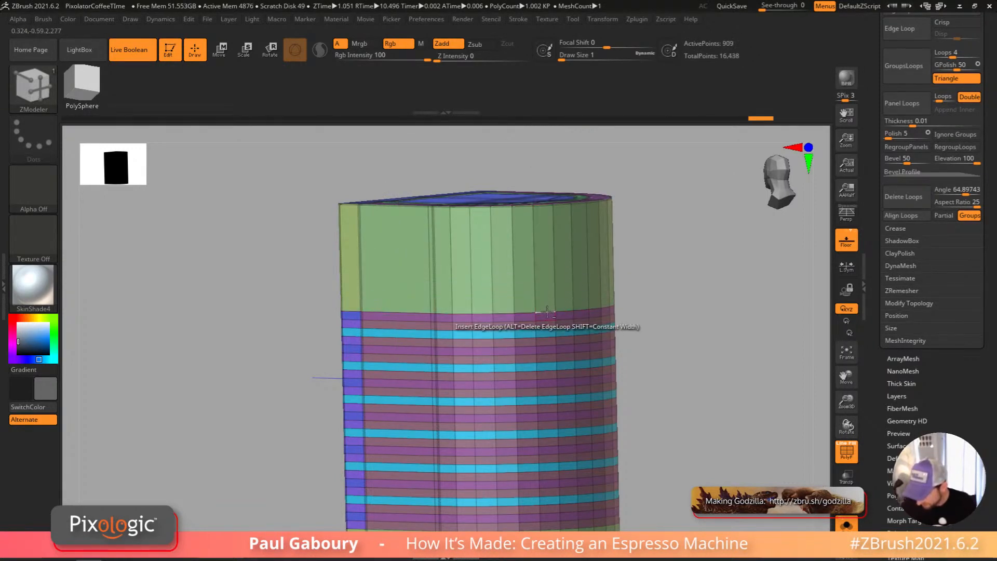
{"action": "left_click", "coordinate": [544, 311], "text": "alt"}
{"action": "left_click", "coordinate": [545, 319], "text": "alt"}
{"action": "left_click", "coordinate": [545, 328], "text": "alt"}
{"action": "left_click", "coordinate": [546, 333], "text": "alt"}
{"action": "left_click", "coordinate": [547, 345], "text": "alt"}
Step: Mask all but the upper end of the block, move that end down to lower the water level, and clear the mask
{"action": "right_click_drag", "start_coordinate": [563, 349], "coordinate": [674, 365], "text": "ctrl"}
{"action": "left_click_drag", "start_coordinate": [390, 208], "coordinate": [670, 311], "text": "ctrl+alt+shift"}
{"action": "key", "text": "w"}
{"action": "right_click_drag", "start_coordinate": [664, 316], "coordinate": [642, 328]}
{"action": "left_click", "coordinate": [649, 359], "text": "ctrl+shift"}
{"action": "left_click_drag", "start_coordinate": [412, 224], "coordinate": [667, 300], "text": "ctrl+alt"}
{"action": "left_click_drag", "start_coordinate": [506, 310], "coordinate": [506, 362]}
{"action": "key", "text": "shift+f"}
{"action": "left_click_drag", "start_coordinate": [673, 408], "coordinate": [701, 452], "text": "ctrl"}
{"action": "right_click_drag", "start_coordinate": [700, 451], "coordinate": [672, 431], "text": "ctrl"}
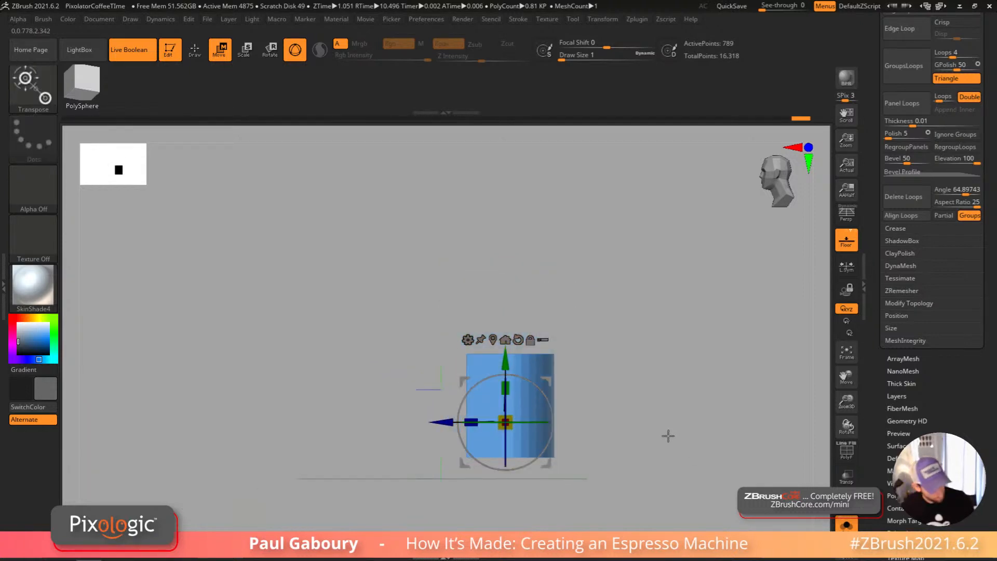
Step: Show the full espresso machine without wireframe and run a BPR render from a rear angle
{"action": "key", "text": "q"}
{"action": "key", "text": "ctrl+shift+s"}
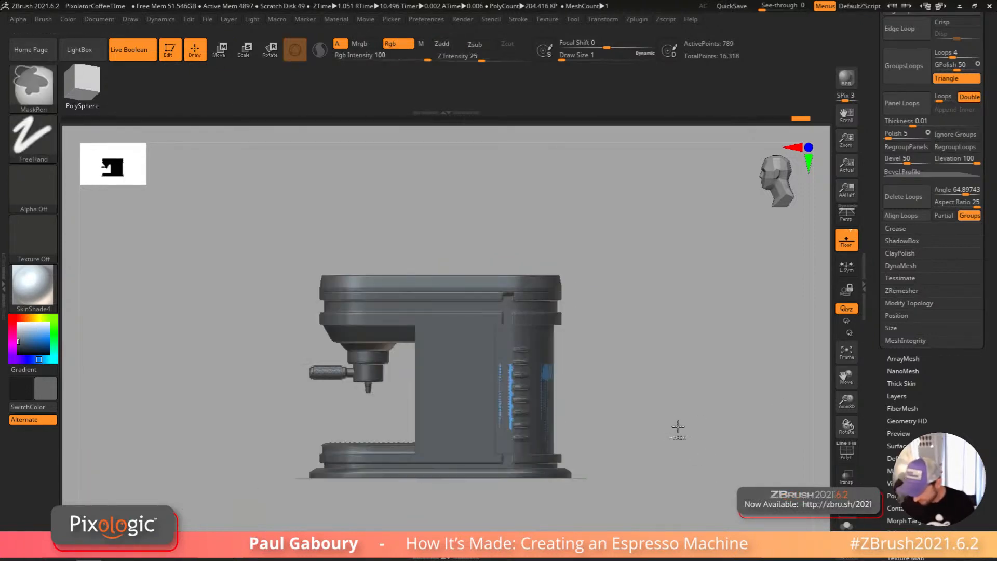
{"action": "left_click_drag", "start_coordinate": [647, 412], "coordinate": [628, 416]}
{"action": "key", "text": "w"}
{"action": "key", "text": "ctrl+shift+s"}
{"action": "left_click_drag", "start_coordinate": [594, 445], "coordinate": [686, 426], "text": "shift"}
{"action": "key", "text": "shift+f"}
{"action": "left_click", "coordinate": [663, 443], "text": "ctrl+shift"}
{"action": "mouse_move", "coordinate": [641, 422]}
{"action": "right_mouse_down", "text": "ctrl"}
{"action": "mouse_move", "coordinate": [750, 403]}
{"action": "mouse_move", "coordinate": [647, 405]}
{"action": "right_mouse_up", "text": "ctrl"}
{"action": "key", "text": "shift+f"}
{"action": "key", "text": "q"}
{"action": "mouse_move", "coordinate": [646, 405]}
{"action": "left_mouse_down"}
{"action": "mouse_move", "coordinate": [639, 447]}
{"action": "mouse_move", "coordinate": [632, 414]}
{"action": "mouse_move", "coordinate": [643, 441]}
{"action": "mouse_move", "coordinate": [645, 403]}
{"action": "mouse_move", "coordinate": [661, 429]}
{"action": "mouse_move", "coordinate": [636, 436]}
{"action": "mouse_move", "coordinate": [606, 417]}
{"action": "mouse_move", "coordinate": [615, 451]}
{"action": "mouse_move", "coordinate": [610, 441]}
{"action": "mouse_move", "coordinate": [634, 429]}
{"action": "mouse_move", "coordinate": [638, 412]}
{"action": "mouse_move", "coordinate": [647, 429]}
{"action": "mouse_move", "coordinate": [639, 414]}
{"action": "mouse_move", "coordinate": [653, 430]}
{"action": "mouse_move", "coordinate": [660, 423]}
{"action": "mouse_move", "coordinate": [657, 405]}
{"action": "left_mouse_up"}
{"action": "key", "text": "shift+r"}
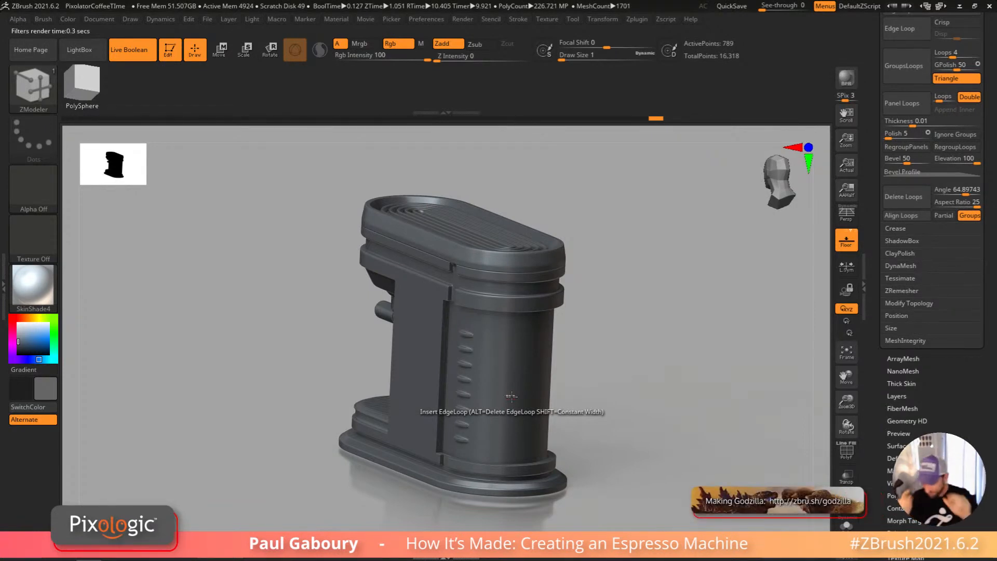
Step: Select the Back Water Container Sub1 subtool and rename it Water Container
{"action": "left_click_drag", "start_coordinate": [946, 391], "coordinate": [946, 535]}
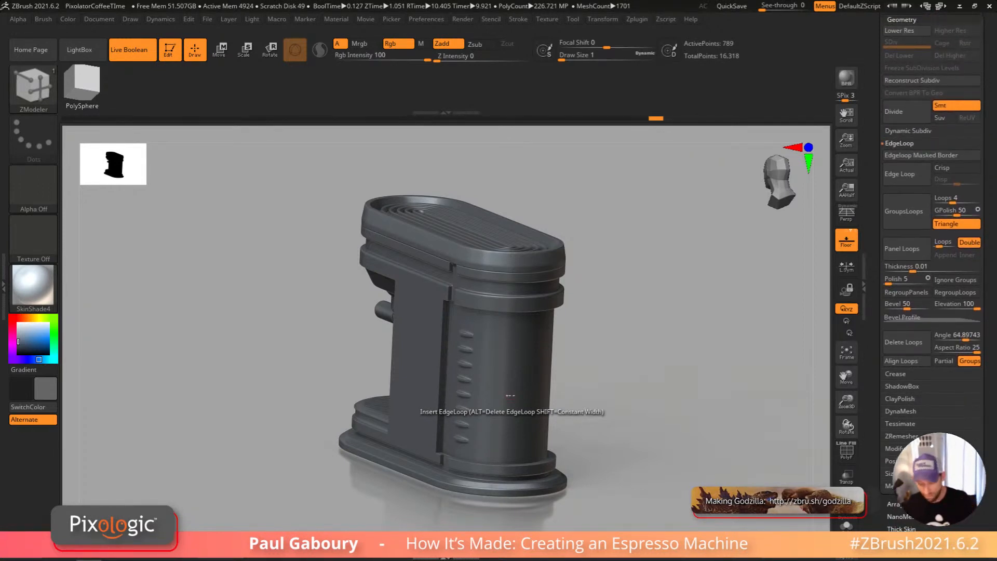
{"action": "scroll", "coordinate": [946, 535], "scroll_direction": "up", "scroll_amount": 10}
{"action": "key", "text": "alt+Up"}
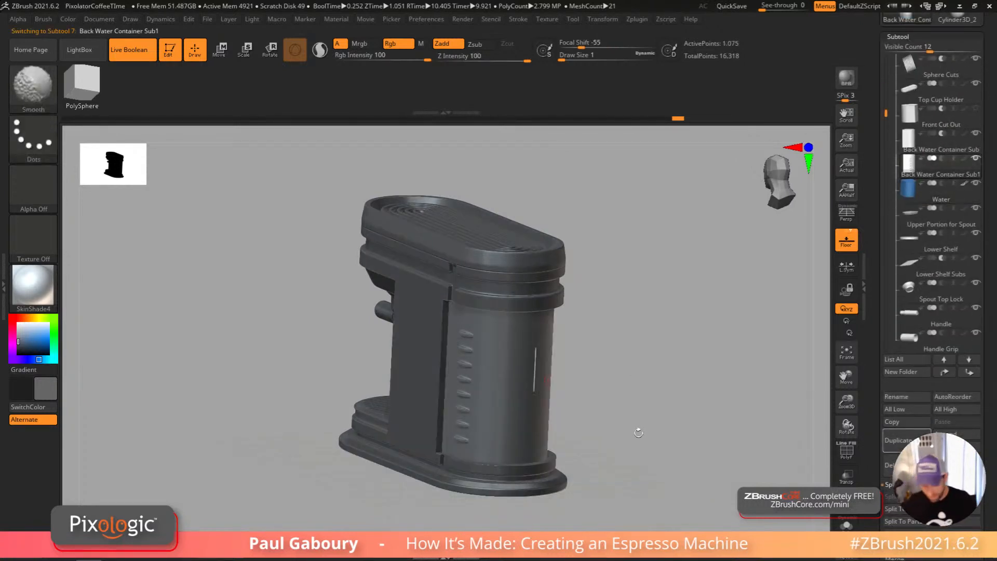
{"action": "key", "text": "shift+f"}
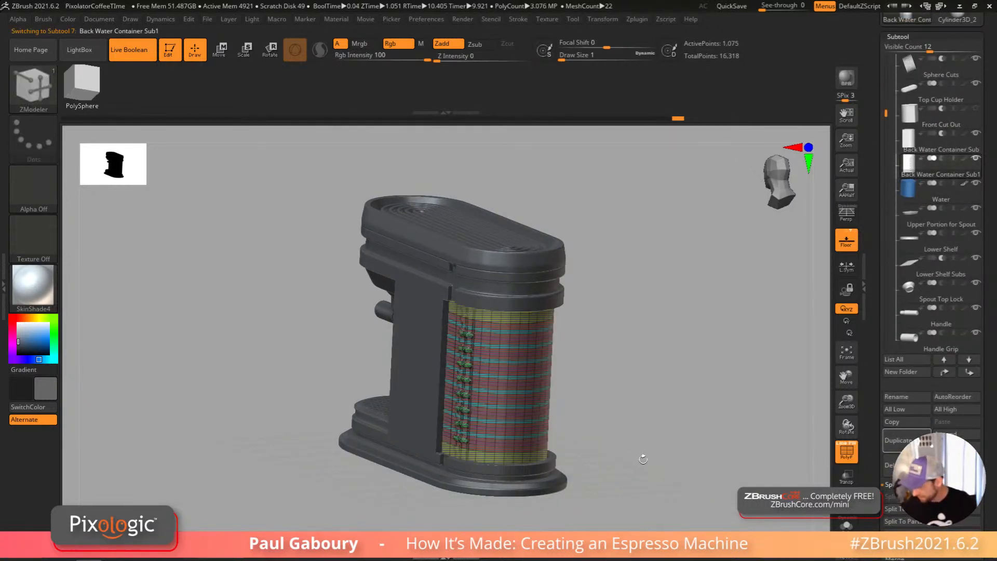
{"action": "left_click", "coordinate": [911, 397]}
{"action": "key", "text": "Right"}
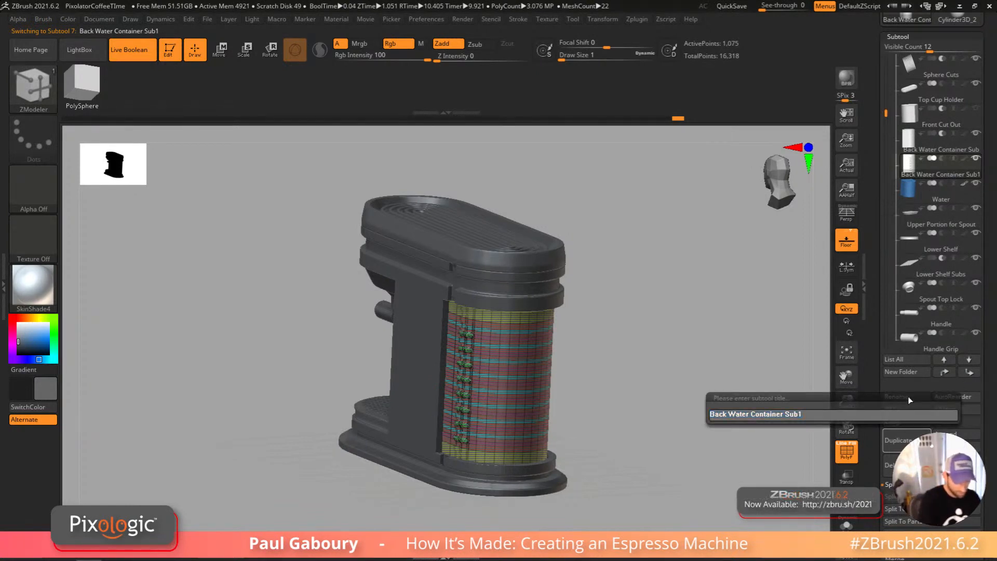
{"action": "key", "text": "BackSpace"}
{"action": "key", "text": "BackSpace"}
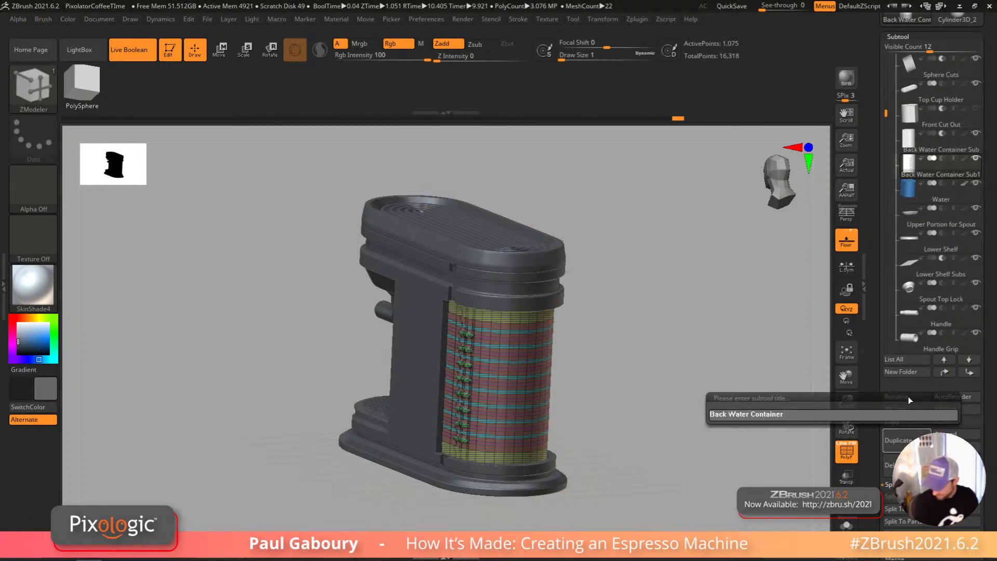
{"action": "key", "text": "Home"}
{"action": "key", "text": "Delete"}
{"action": "key", "text": "Delete"}
{"action": "key", "text": "Delete"}
{"action": "key", "text": "Delete"}
{"action": "key", "text": "Delete"}
{"action": "key", "text": "Return"}
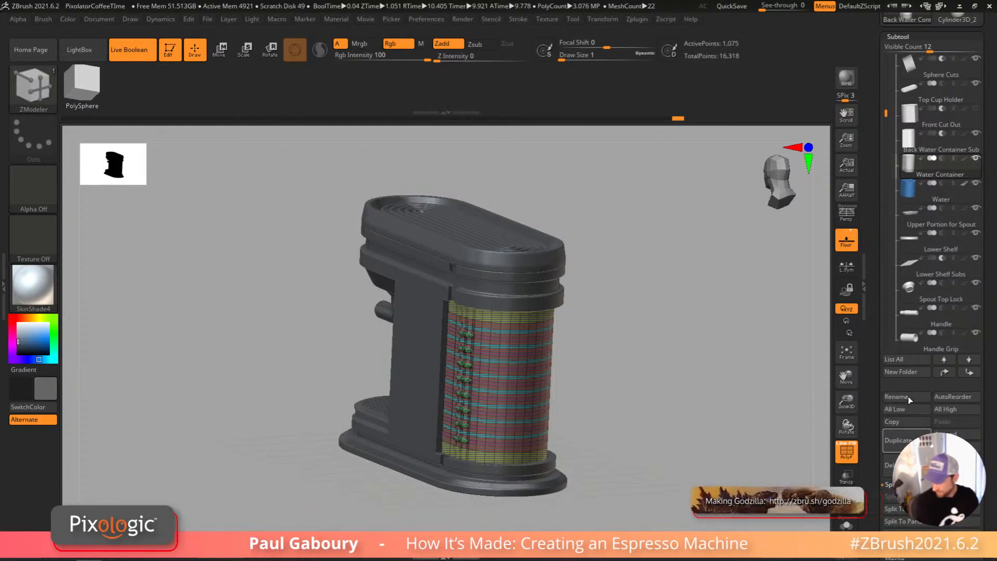
Step: Enable BPR Transparent Shading in the Water Container subtool's display properties
{"action": "left_click_drag", "start_coordinate": [988, 458], "coordinate": [988, 269]}
{"action": "left_click", "coordinate": [913, 246], "text": "shift"}
{"action": "left_click_drag", "start_coordinate": [963, 182], "coordinate": [965, 69]}
{"action": "left_click", "coordinate": [913, 270], "text": "shift"}
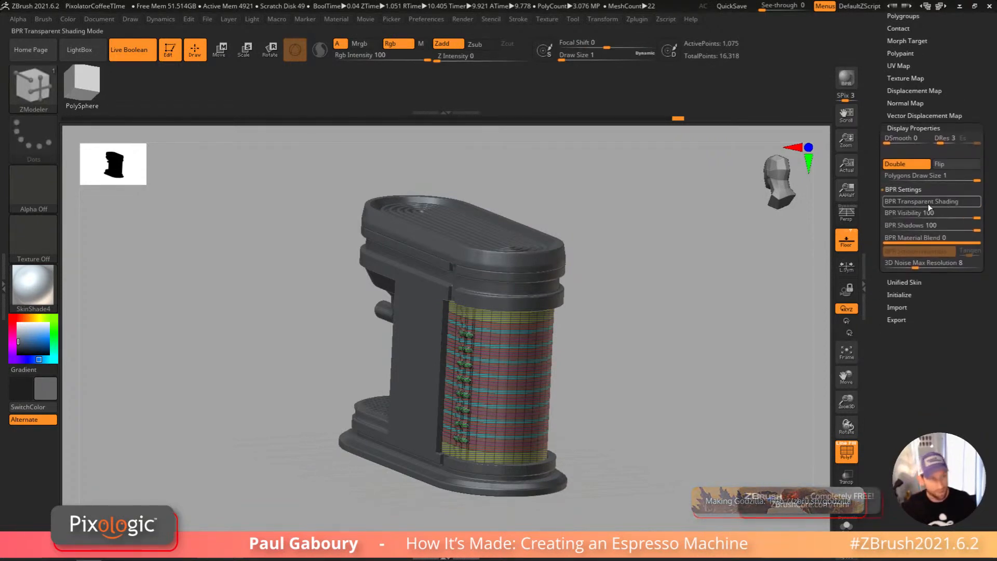
{"action": "left_click", "coordinate": [938, 205]}
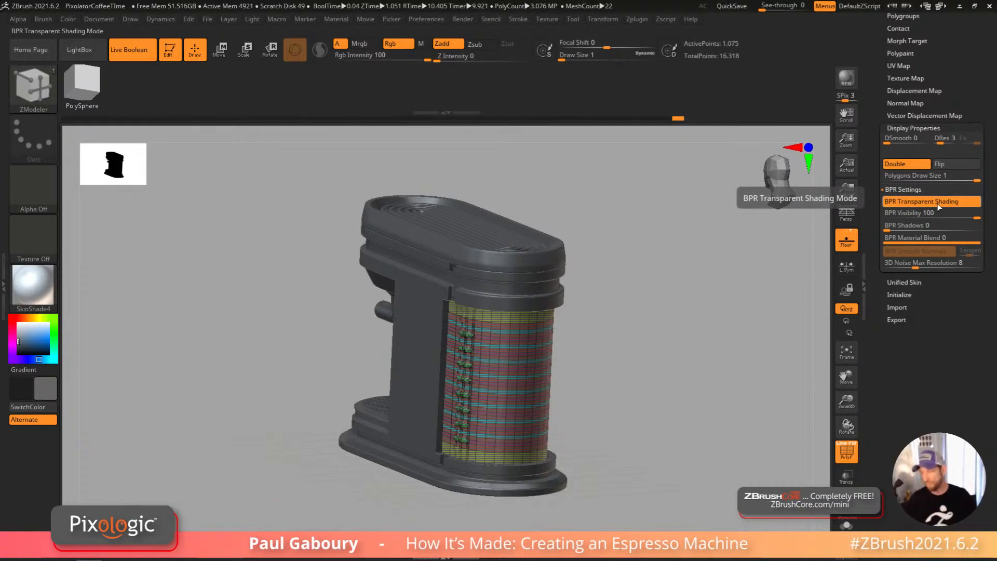
{"action": "left_click", "coordinate": [913, 226]}
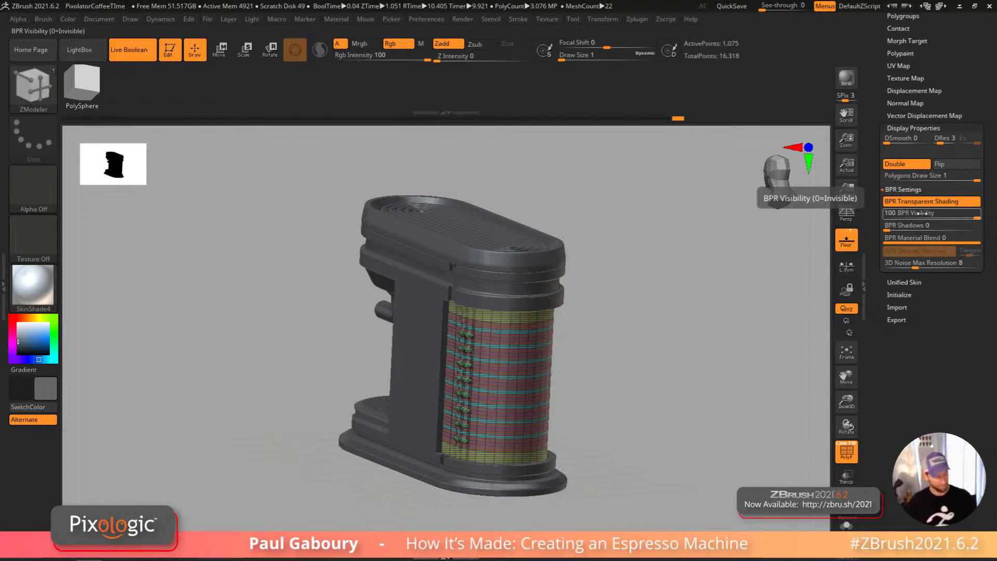
Step: Hide the wireframe, open the Render Properties, and run a BPR render of the full machine from the rear angle
{"action": "key", "text": "shift+f"}
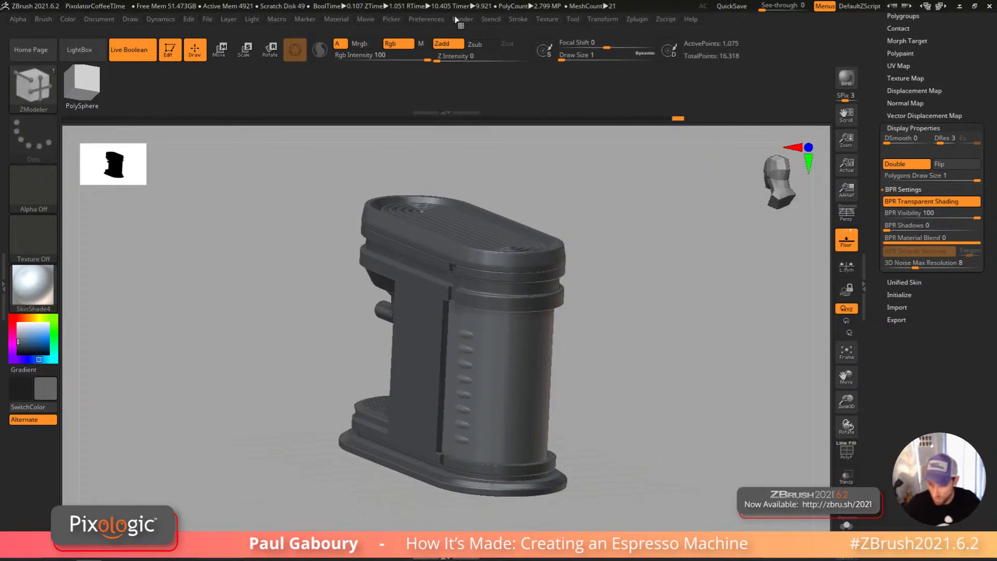
{"action": "left_click", "coordinate": [459, 19]}
{"action": "left_click", "coordinate": [496, 254]}
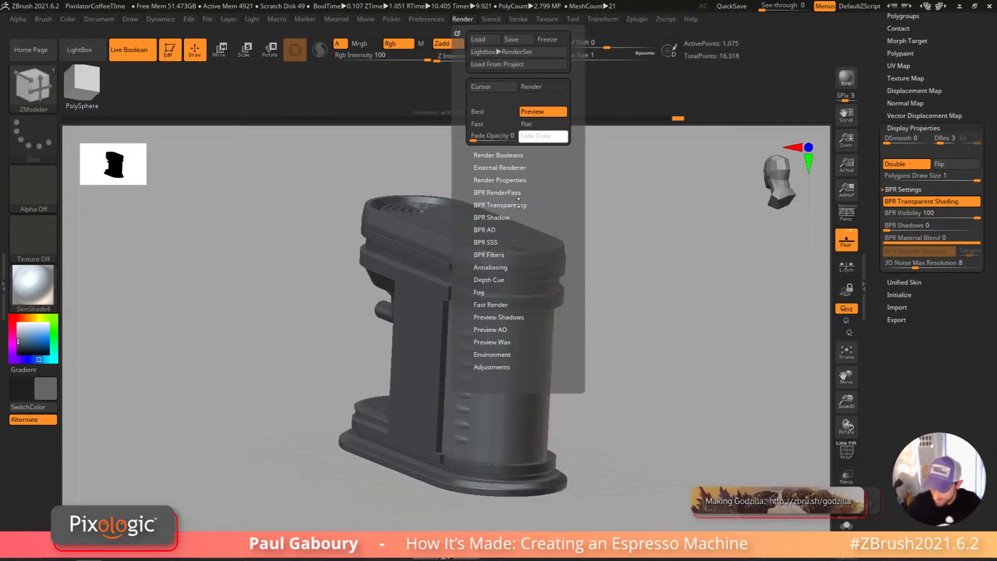
{"action": "left_click", "coordinate": [522, 180]}
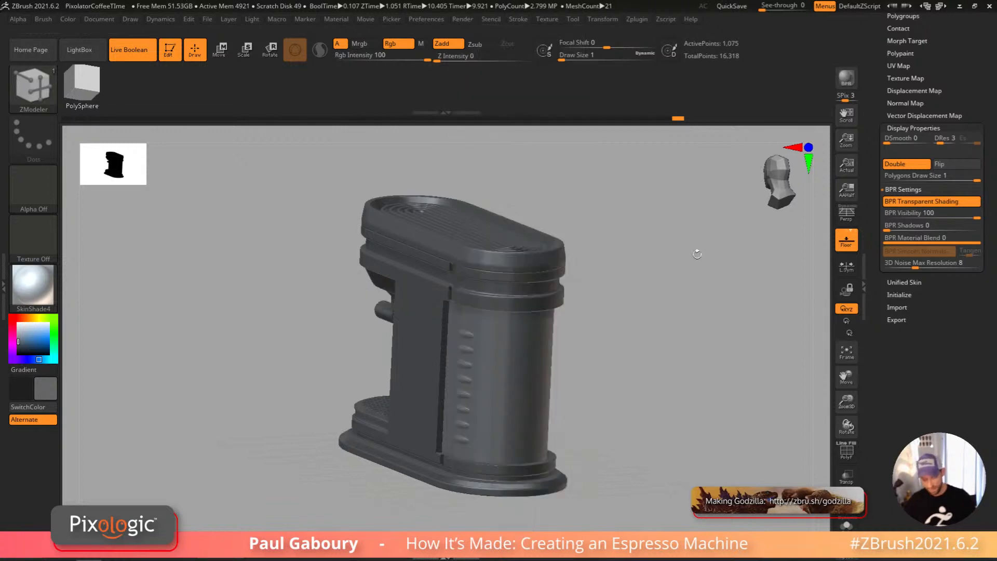
{"action": "key", "text": "shift"}
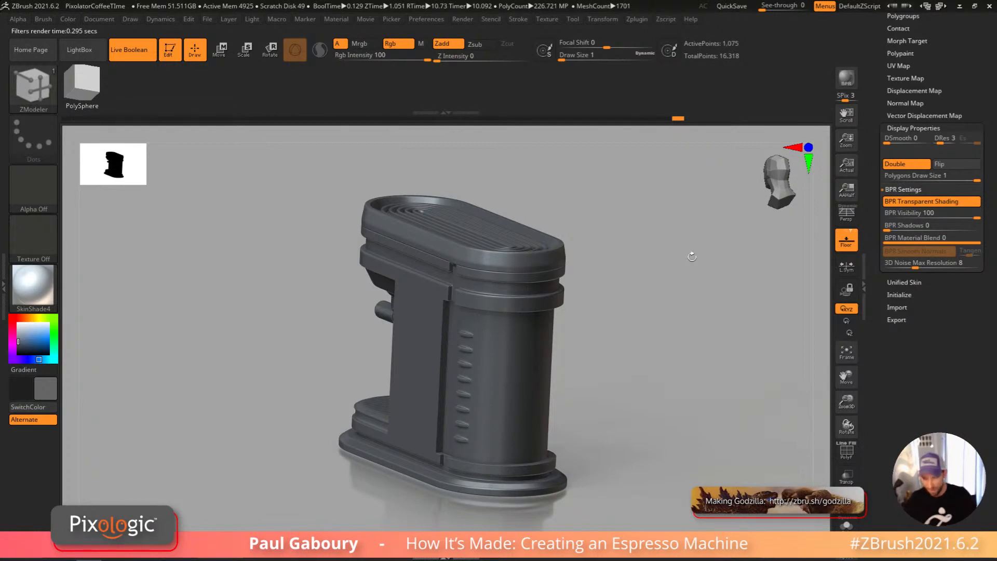
{"action": "left_click", "coordinate": [462, 19]}
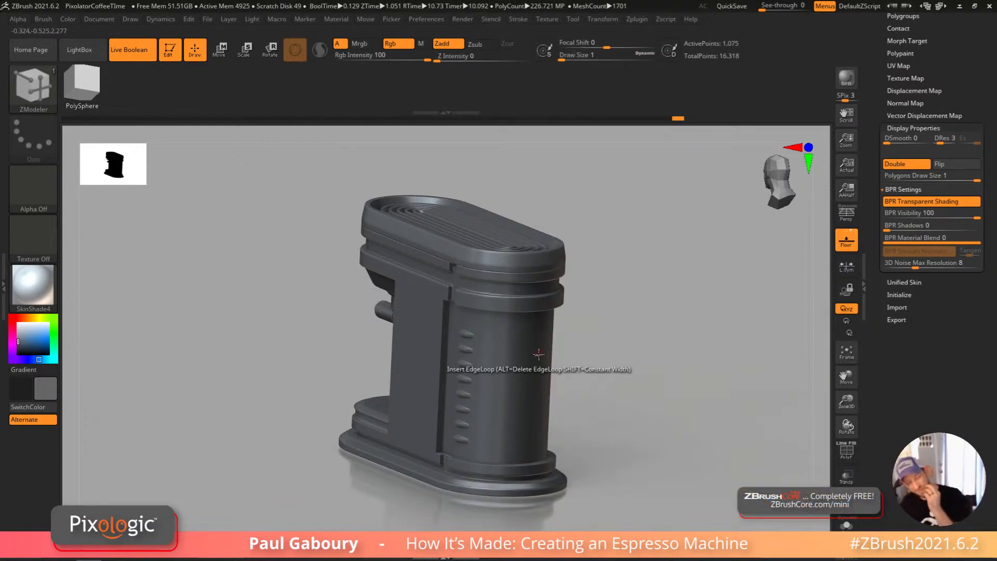
Step: Turn Live Boolean off to inspect the uncut subtools, and turn it back on
{"action": "left_click", "coordinate": [134, 56]}
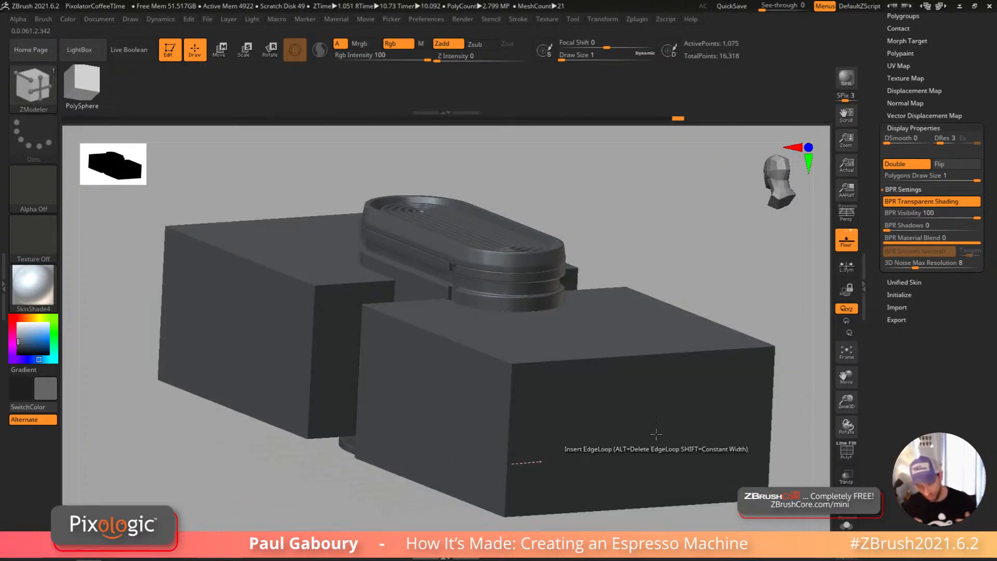
{"action": "left_click_drag", "start_coordinate": [988, 46], "coordinate": [967, 324]}
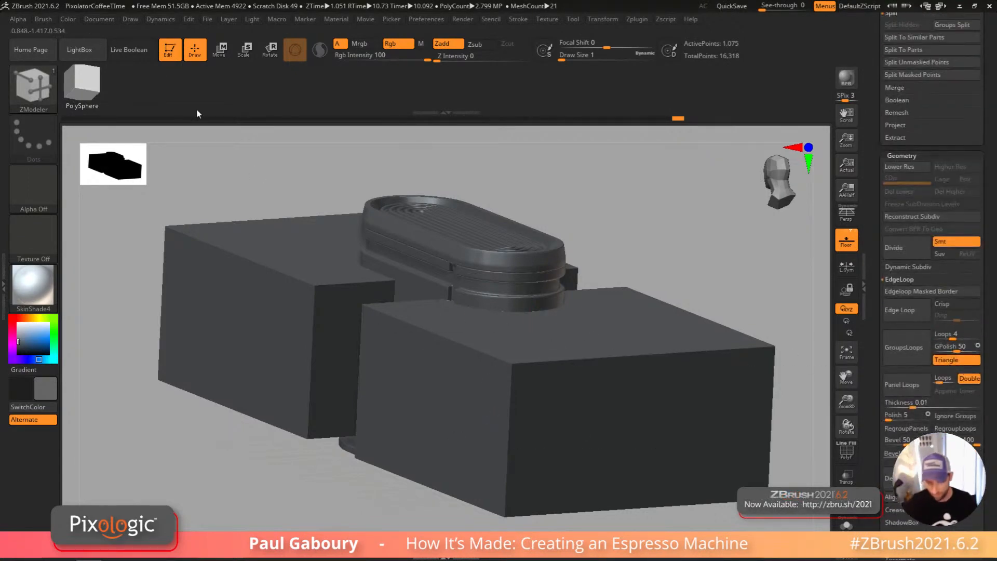
{"action": "left_click", "coordinate": [133, 50]}
Step: Switch to the finished six-subtool espresso machine tool, turn off Live Boolean, and run a BPR render from a rear angle
{"action": "left_click_drag", "start_coordinate": [991, 291], "coordinate": [987, 499]}
{"action": "left_click", "coordinate": [906, 150]}
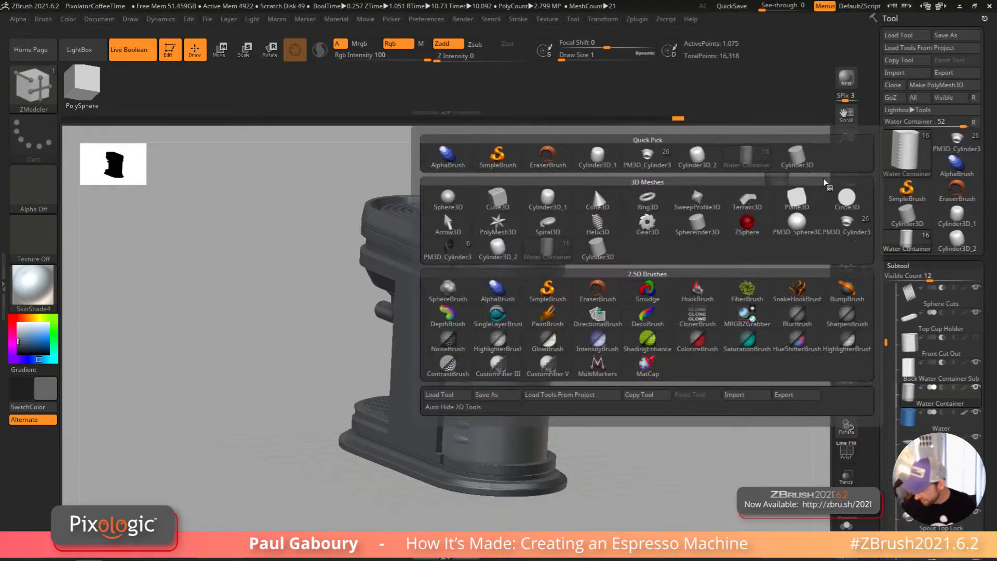
{"action": "left_click", "coordinate": [448, 246]}
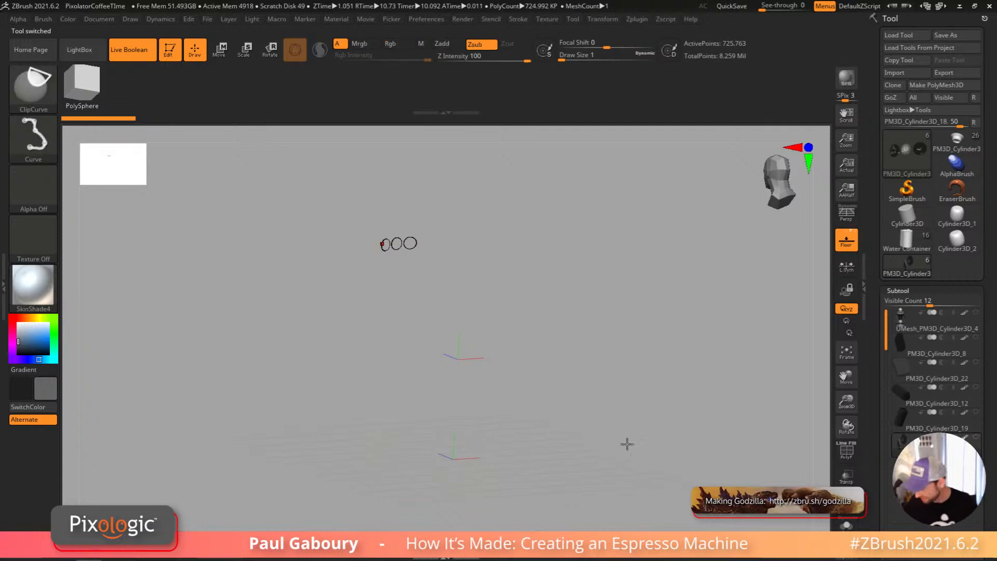
{"action": "left_click_drag", "start_coordinate": [725, 464], "coordinate": [630, 407]}
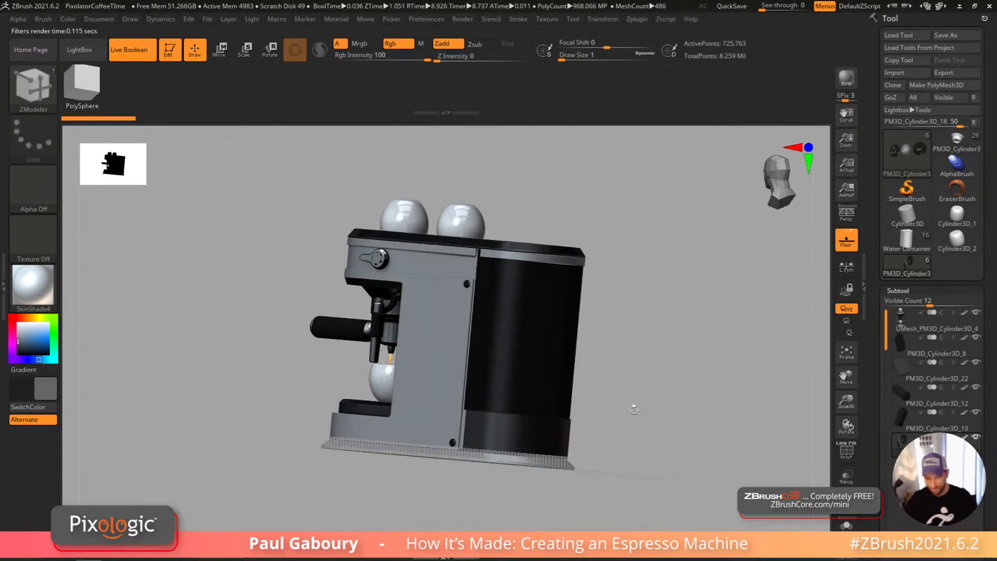
{"action": "left_click", "coordinate": [132, 50]}
{"action": "left_click_drag", "start_coordinate": [631, 358], "coordinate": [641, 393]}
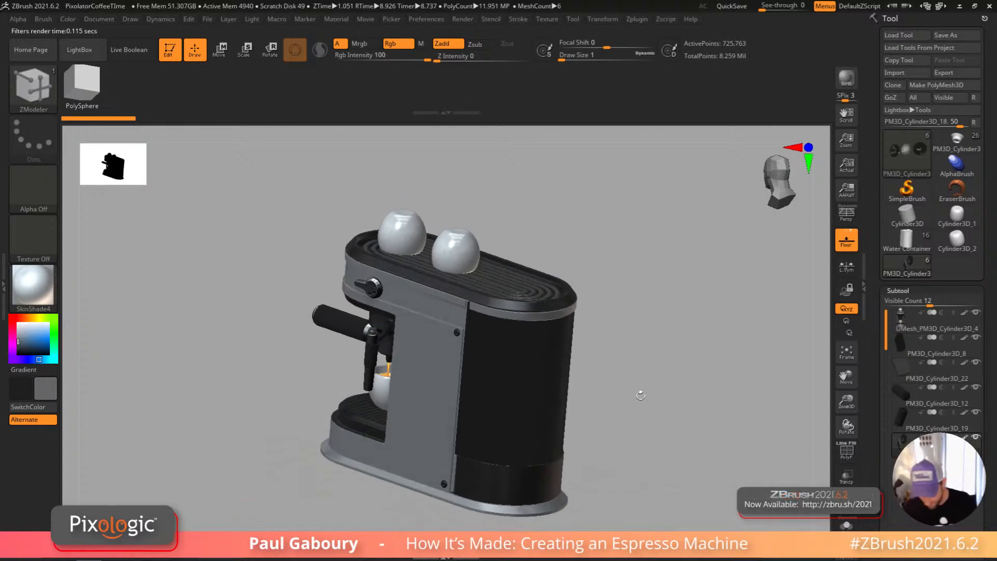
{"action": "key", "text": "shift+r"}
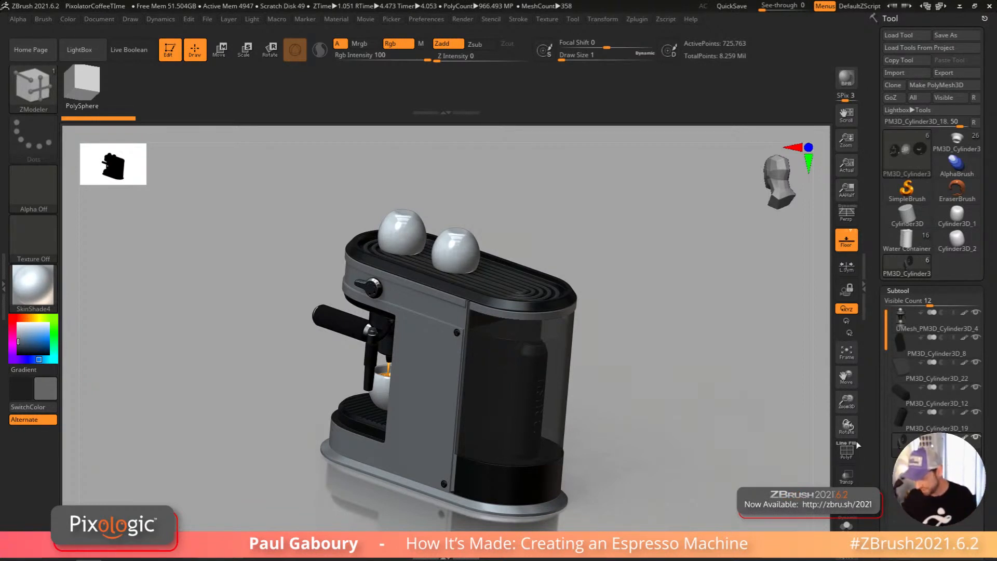
Step: Inspect the finished machine's interior in Transp display mode, turn that mode off, and examine the machine from the front side
{"action": "left_click", "coordinate": [851, 479]}
{"action": "mouse_move", "coordinate": [657, 470]}
{"action": "left_mouse_down"}
{"action": "mouse_move", "coordinate": [660, 440]}
{"action": "mouse_move", "coordinate": [625, 453]}
{"action": "mouse_move", "coordinate": [634, 469]}
{"action": "left_mouse_up"}
{"action": "left_click", "coordinate": [847, 477]}
{"action": "right_click_drag", "start_coordinate": [552, 419], "coordinate": [519, 428], "text": "ctrl"}
{"action": "left_click_drag", "start_coordinate": [631, 422], "coordinate": [650, 389]}
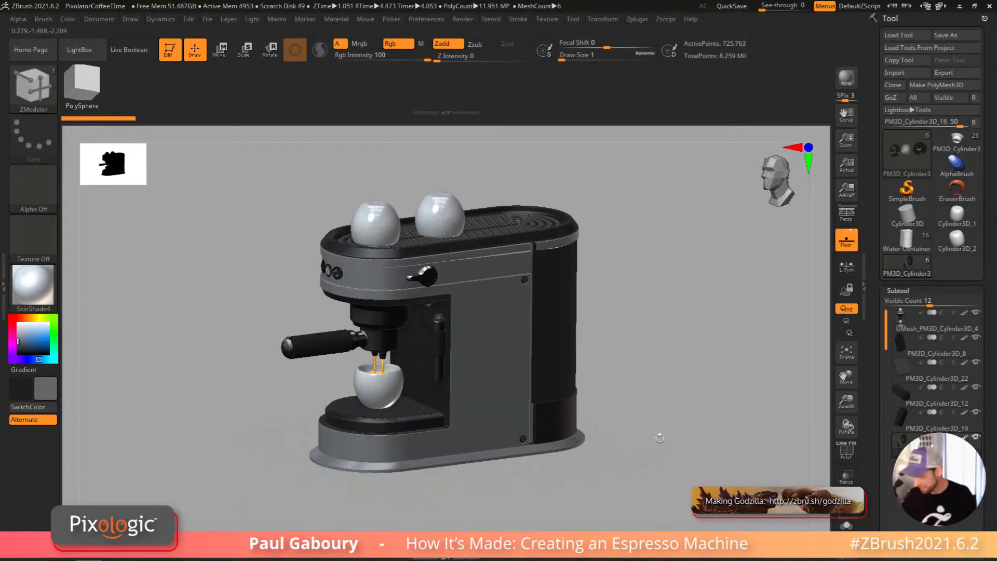
Step: View the 26-subtool version of the machine with Live Boolean on, and return to the Water Container tool
{"action": "left_click", "coordinate": [957, 141]}
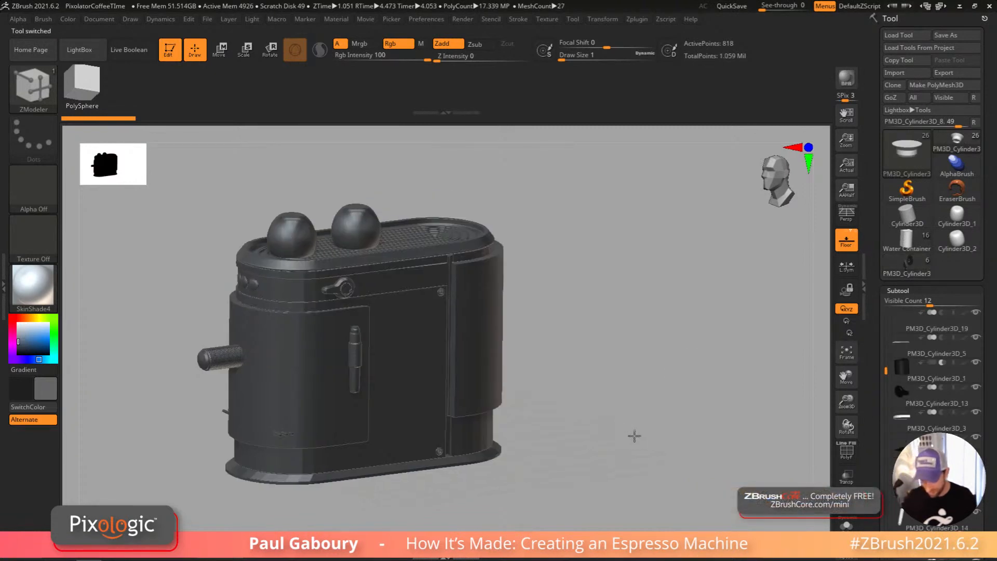
{"action": "left_click_drag", "start_coordinate": [608, 414], "coordinate": [621, 433]}
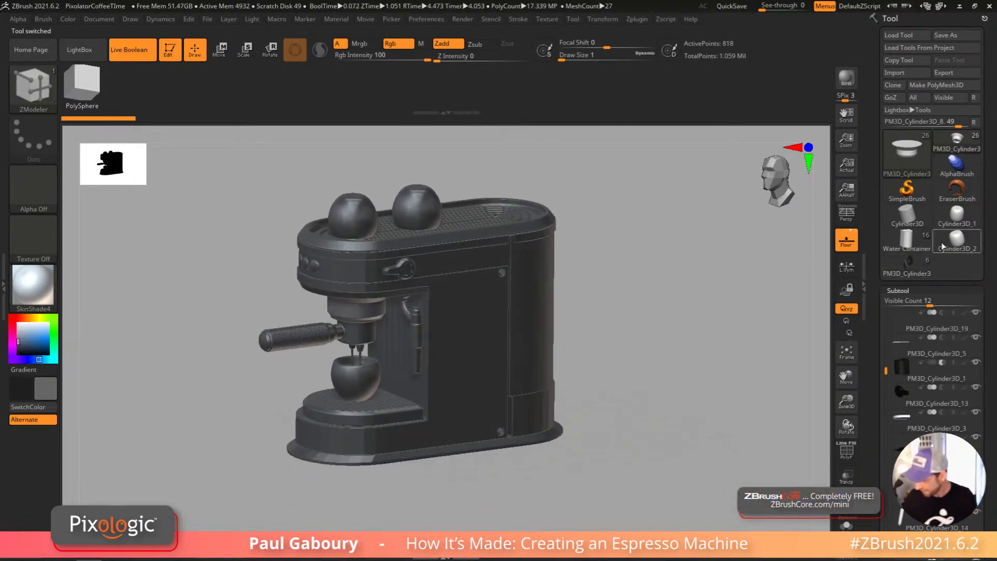
{"action": "left_click", "coordinate": [907, 240]}
{"action": "mouse_move", "coordinate": [676, 395]}
{"action": "left_mouse_down"}
{"action": "mouse_move", "coordinate": [603, 395]}
{"action": "mouse_move", "coordinate": [594, 419]}
{"action": "mouse_move", "coordinate": [617, 400]}
{"action": "left_mouse_up"}
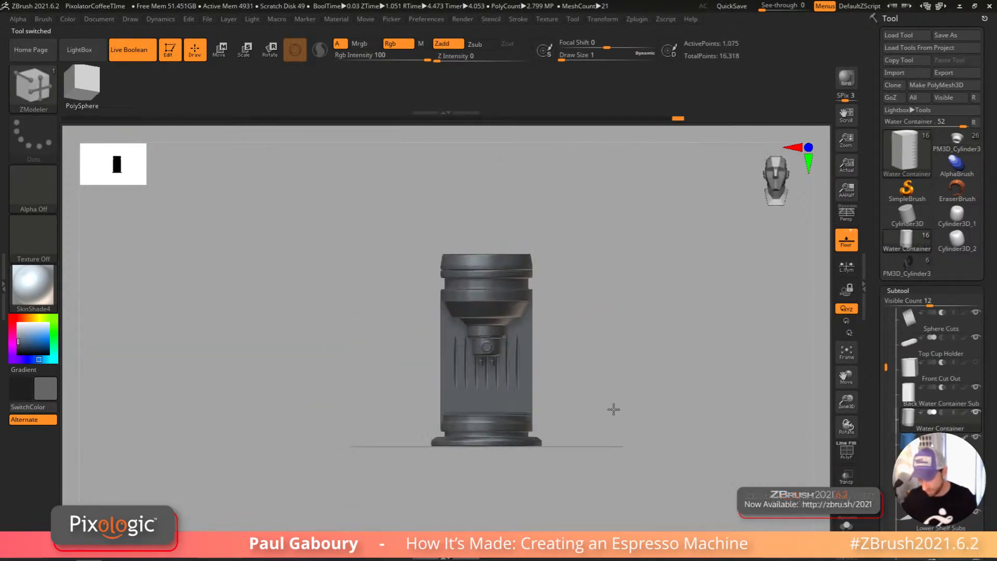
Step: Select the Pauls Coffee Maker subtool, turn on its polyframe display, and isolate it in Solo mode
{"action": "right_click_drag", "start_coordinate": [477, 331], "coordinate": [573, 375], "text": "ctrl"}
{"action": "left_click_drag", "start_coordinate": [573, 375], "coordinate": [664, 388]}
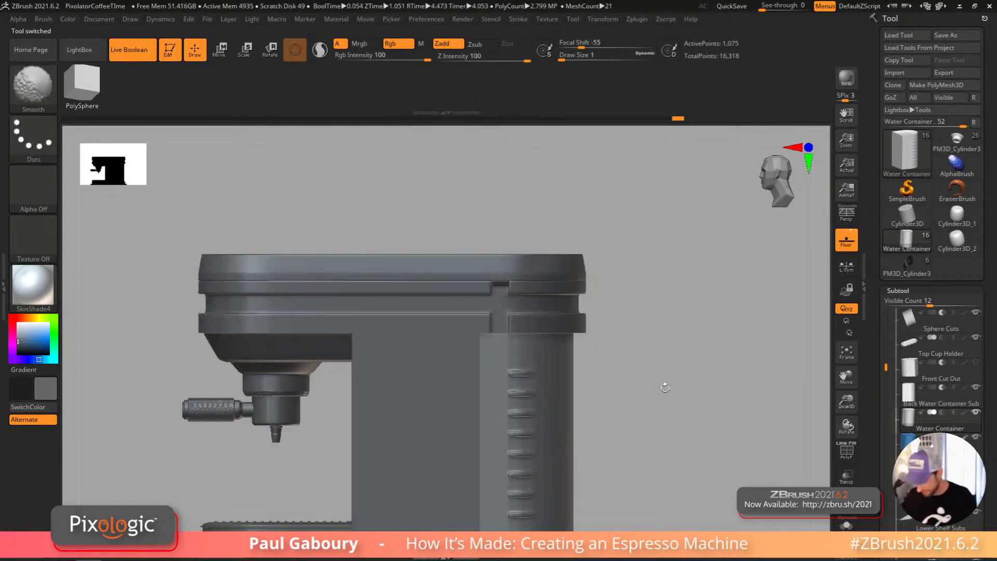
{"action": "key", "text": "shift+f"}
{"action": "key", "text": "shift+f"}
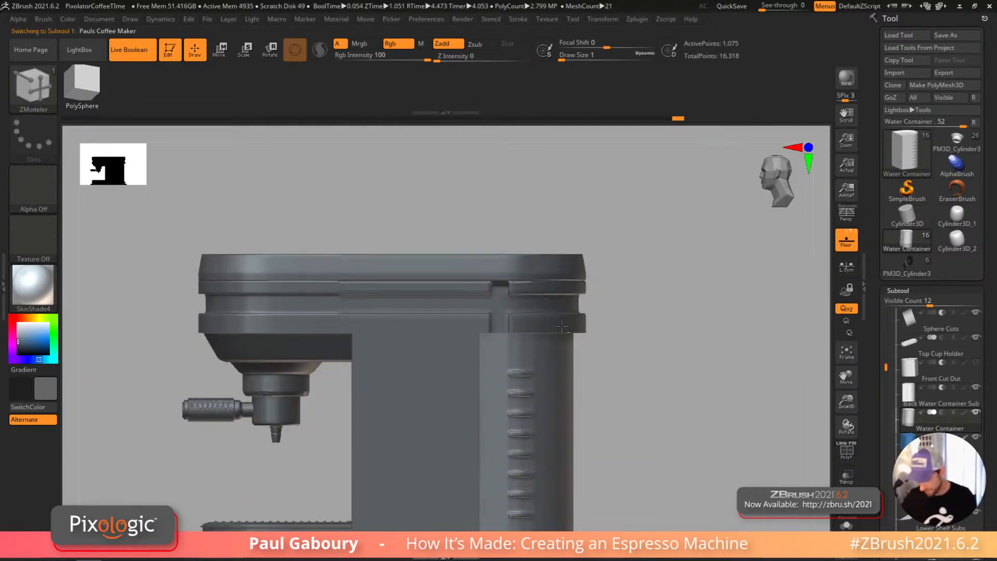
{"action": "left_click", "coordinate": [552, 312], "text": "alt"}
{"action": "key", "text": "shift+f"}
{"action": "right_click_drag", "start_coordinate": [634, 407], "coordinate": [645, 450], "text": "ctrl"}
{"action": "left_click", "coordinate": [848, 523]}
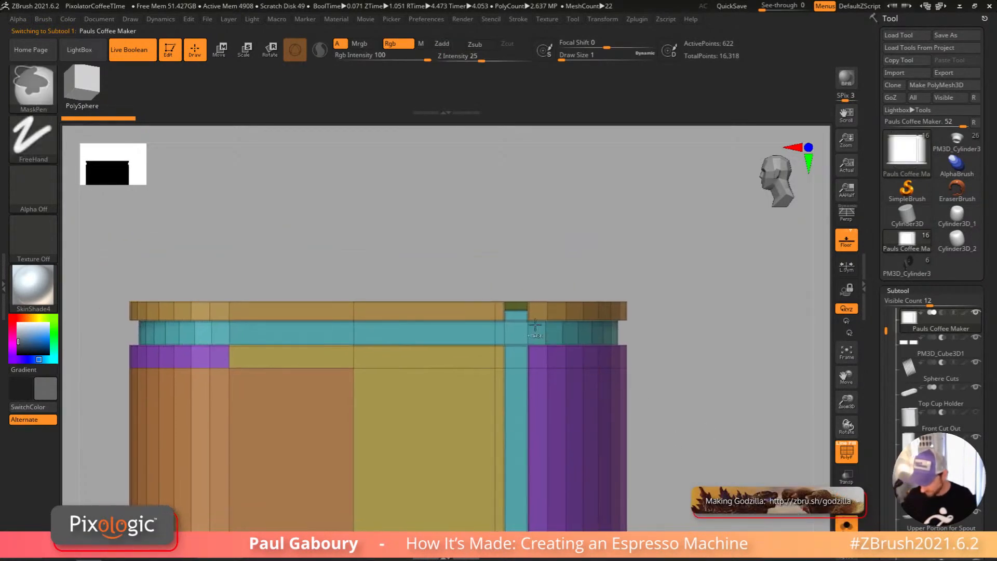
Step: Insert edge loops near both edges of the recessed band below the top rim and assign the band a new polygroup
{"action": "key", "text": "space"}
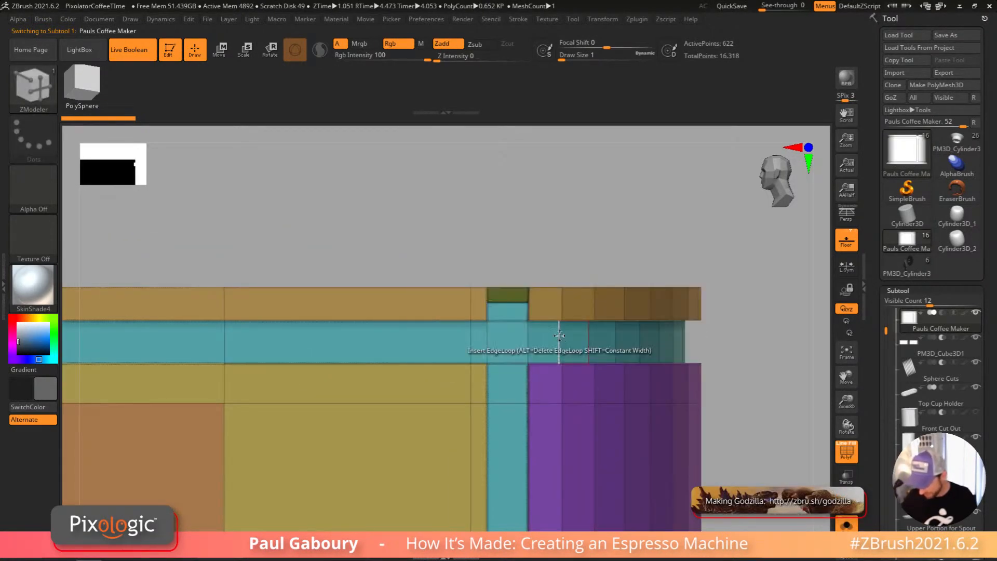
{"action": "key", "text": "space"}
{"action": "left_click", "coordinate": [540, 298]}
{"action": "left_click", "coordinate": [561, 325]}
{"action": "left_click", "coordinate": [564, 341]}
{"action": "left_click", "coordinate": [567, 330]}
{"action": "left_click", "coordinate": [573, 351]}
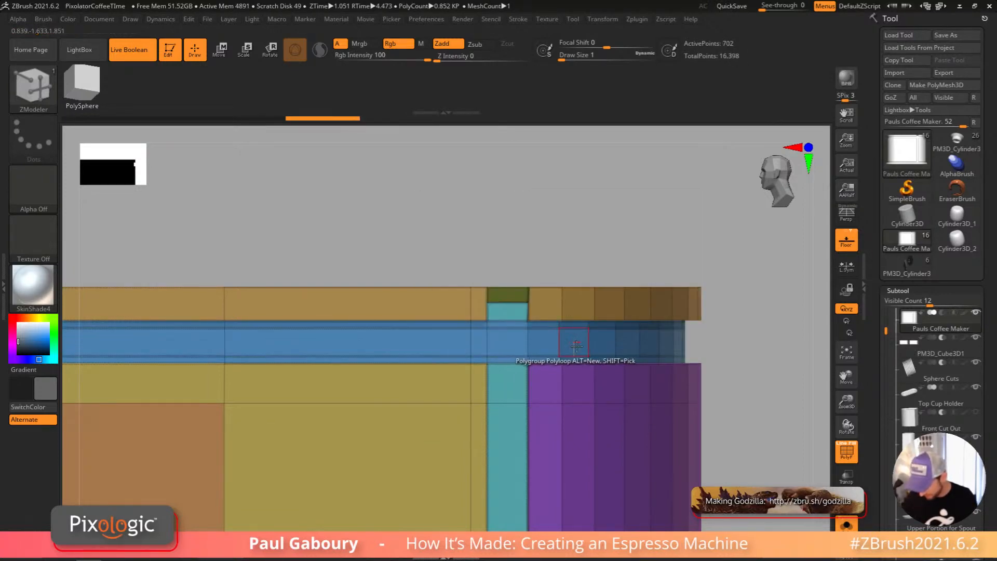
Step: Extrude the middle polyloop of the recessed band outward with QMesh to form a raised band around the body
{"action": "right_click_drag", "start_coordinate": [573, 346], "coordinate": [577, 337]}
{"action": "key", "text": "space"}
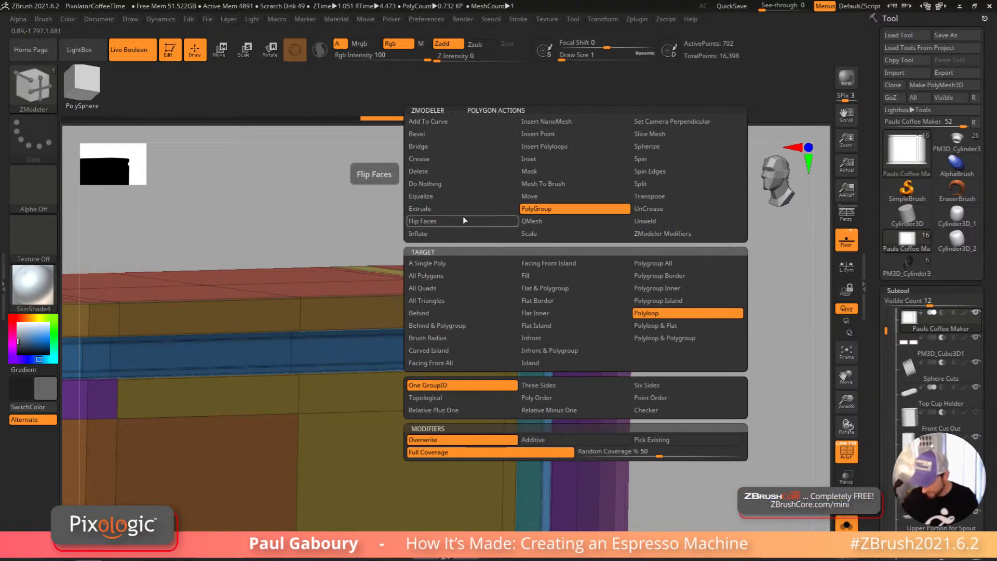
{"action": "left_click", "coordinate": [554, 220]}
{"action": "left_click", "coordinate": [671, 313]}
{"action": "left_click_drag", "start_coordinate": [575, 344], "coordinate": [589, 345]}
{"action": "key", "text": "alt"}
{"action": "right_click_drag", "start_coordinate": [587, 342], "coordinate": [556, 344]}
Step: Try inserting extra edge loops above and below the raised band, and delete them again
{"action": "left_click", "coordinate": [546, 314]}
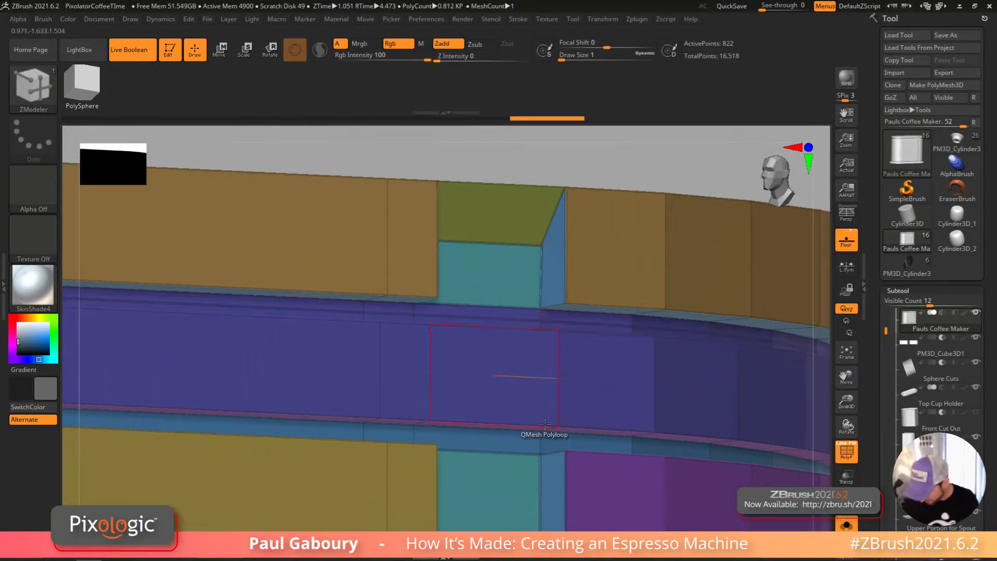
{"action": "left_click", "coordinate": [547, 442]}
{"action": "right_click_drag", "start_coordinate": [575, 435], "coordinate": [579, 427]}
{"action": "left_click", "coordinate": [499, 424], "text": "alt"}
{"action": "right_click_drag", "start_coordinate": [499, 414], "coordinate": [529, 430]}
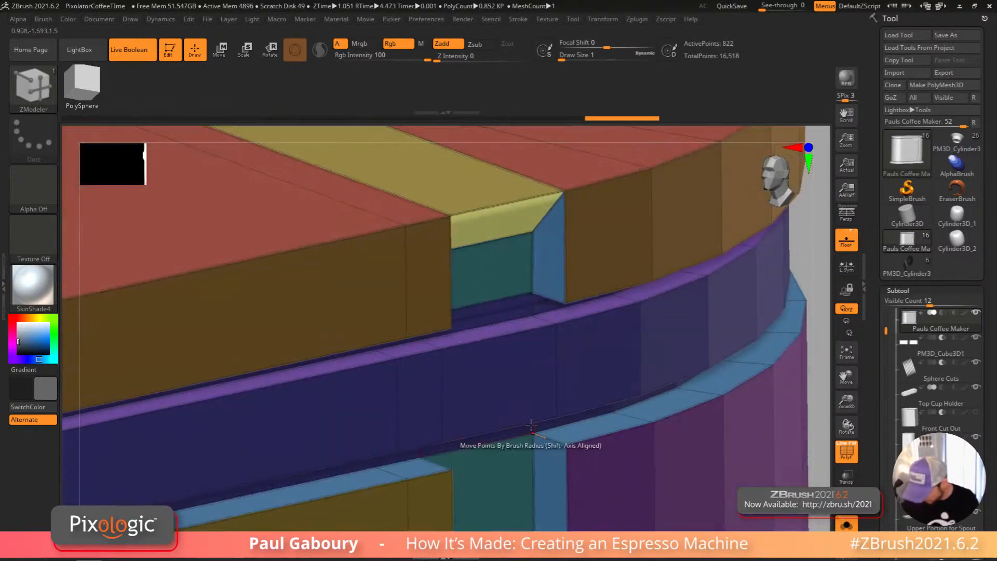
{"action": "left_click", "coordinate": [493, 323], "text": "alt"}
Step: Show the complete machine without wireframe to check the raised band under the top rim
{"action": "right_click_drag", "start_coordinate": [492, 323], "coordinate": [675, 410]}
{"action": "key", "text": "shift+f"}
{"action": "left_click", "coordinate": [846, 525]}
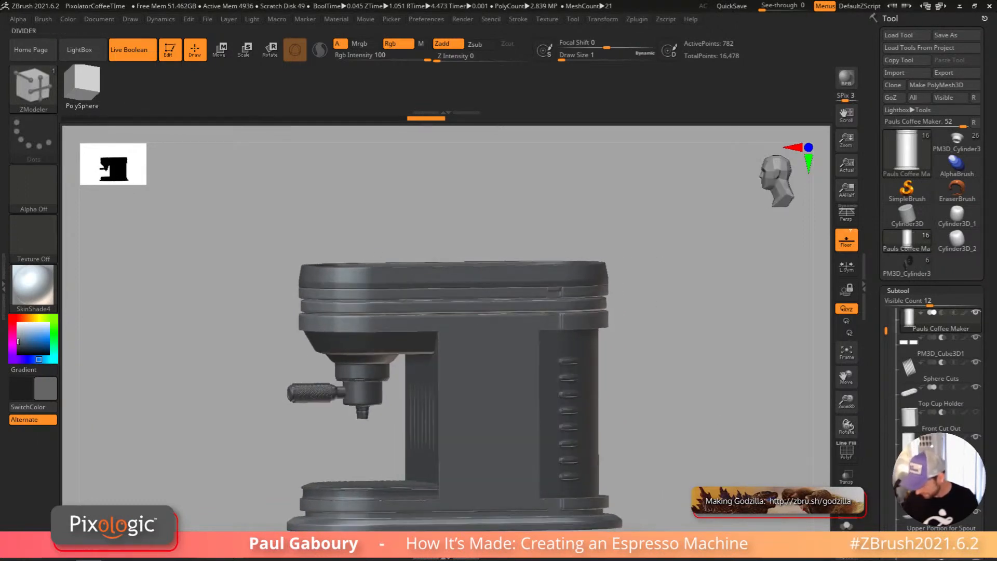
Step: Isolate the body with its polyframe and mask the complete edge loops bordering the raised band using ZModeler's Mask EdgeLoop Complete action
{"action": "left_click", "coordinate": [846, 525]}
{"action": "key", "text": "shift+f"}
{"action": "key", "text": "shift+d"}
{"action": "right_click_drag", "start_coordinate": [580, 345], "coordinate": [613, 312], "text": "ctrl"}
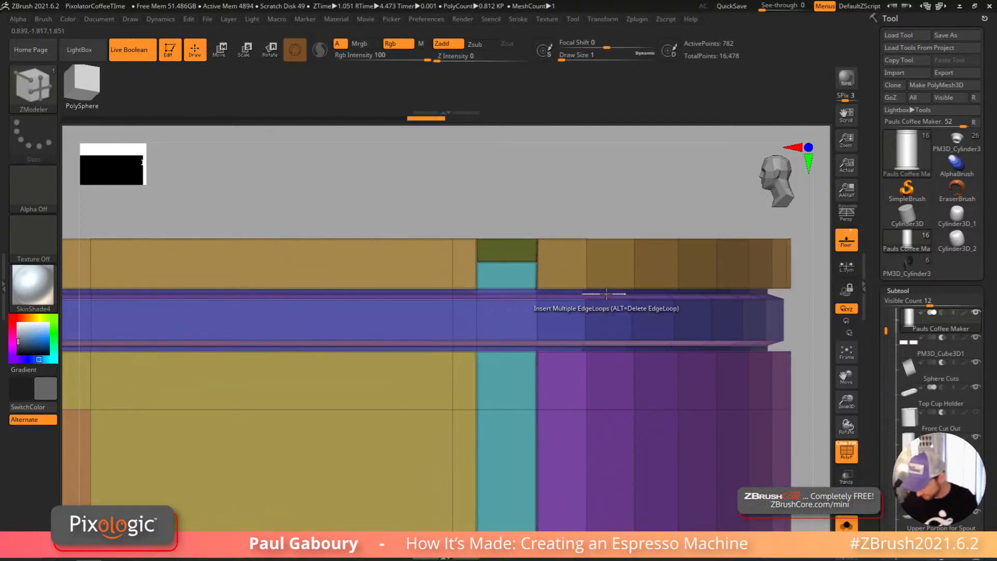
{"action": "key", "text": "space"}
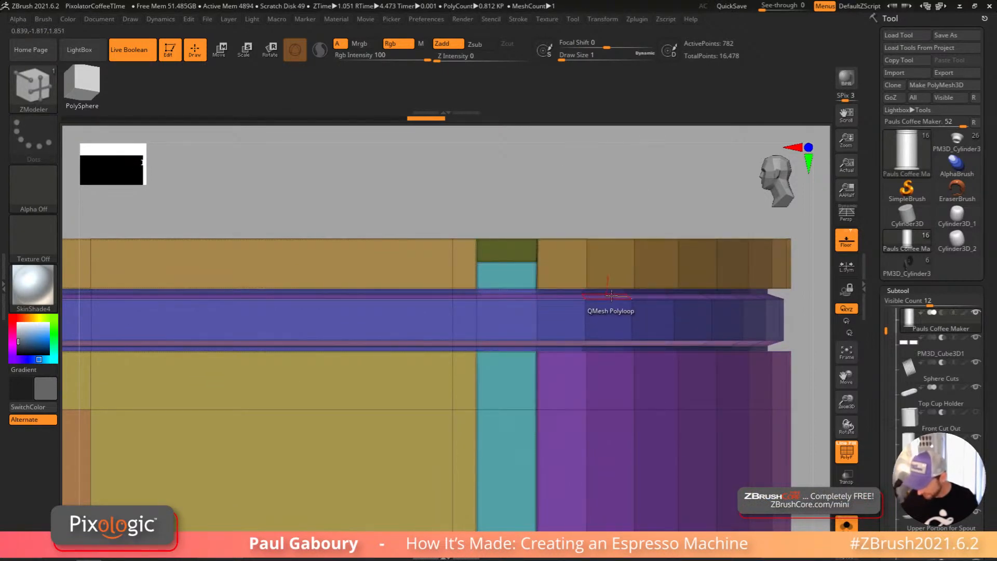
{"action": "key", "text": "space"}
{"action": "right_click_drag", "start_coordinate": [586, 324], "coordinate": [629, 330], "text": "ctrl"}
{"action": "key", "text": "space"}
{"action": "left_click", "coordinate": [571, 258]}
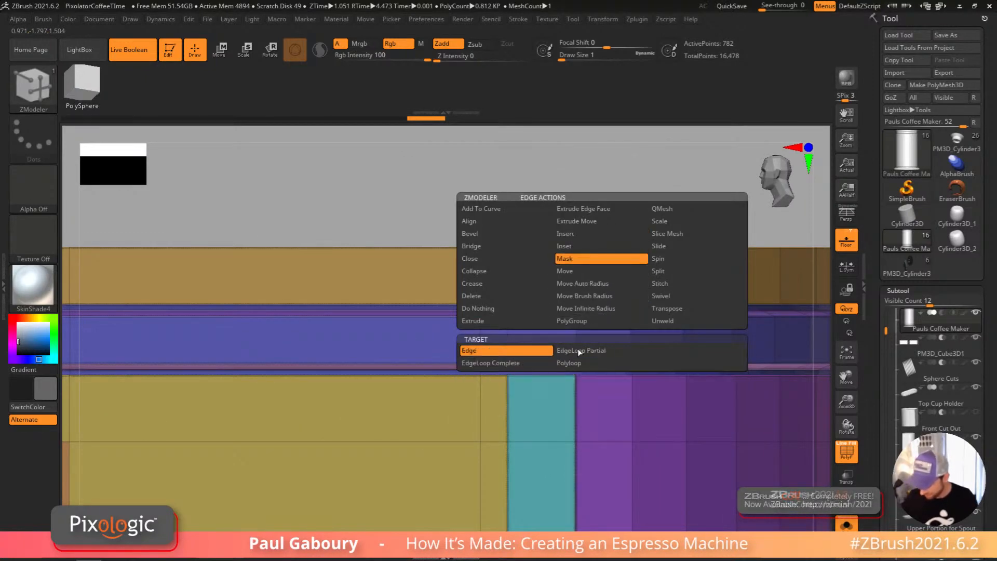
{"action": "left_click", "coordinate": [532, 363]}
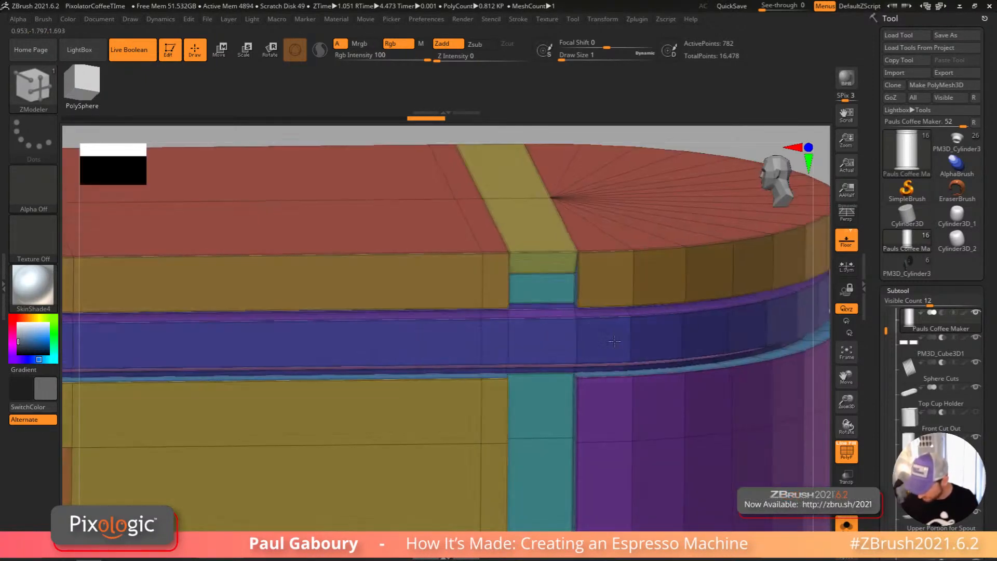
{"action": "left_click", "coordinate": [602, 317]}
{"action": "left_click", "coordinate": [602, 309]}
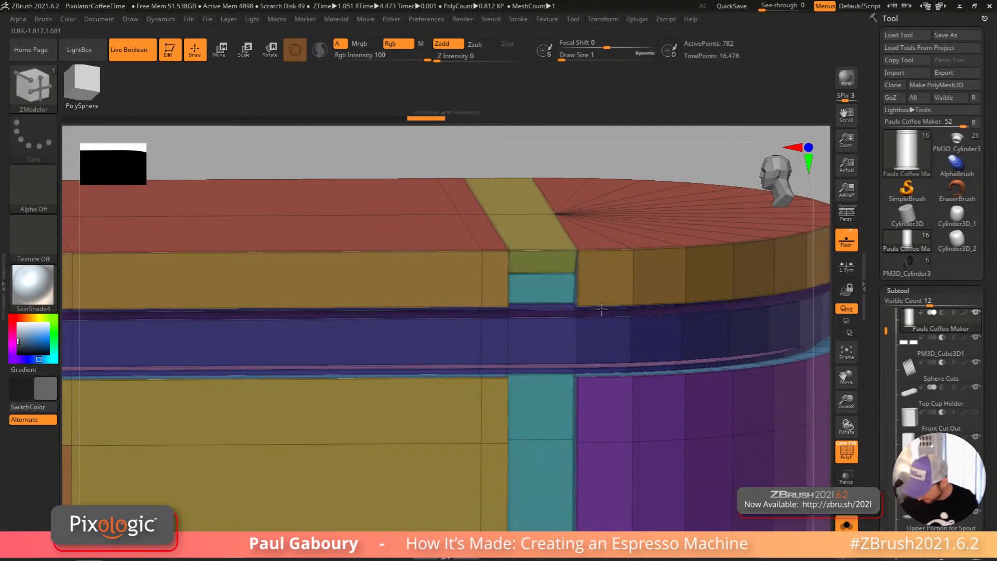
{"action": "left_click", "coordinate": [603, 367]}
{"action": "left_click", "coordinate": [602, 370]}
Step: Invert the mask so only the raised band is editable, and center the Move gizmo on the unmasked area
{"action": "right_click_drag", "start_coordinate": [521, 318], "coordinate": [476, 220], "text": "ctrl"}
{"action": "left_click", "coordinate": [480, 214], "text": "ctrl"}
{"action": "right_click_drag", "start_coordinate": [571, 312], "coordinate": [599, 345], "text": "shift"}
{"action": "key", "text": "w"}
{"action": "right_click_drag", "start_coordinate": [370, 485], "coordinate": [504, 410], "text": "alt"}
{"action": "left_click", "coordinate": [390, 447]}
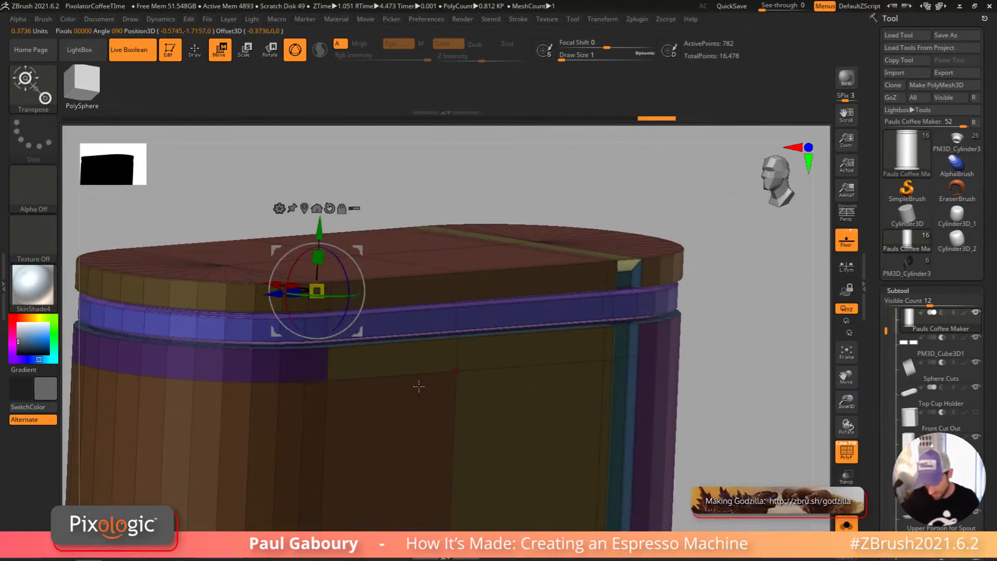
{"action": "left_click", "coordinate": [305, 209]}
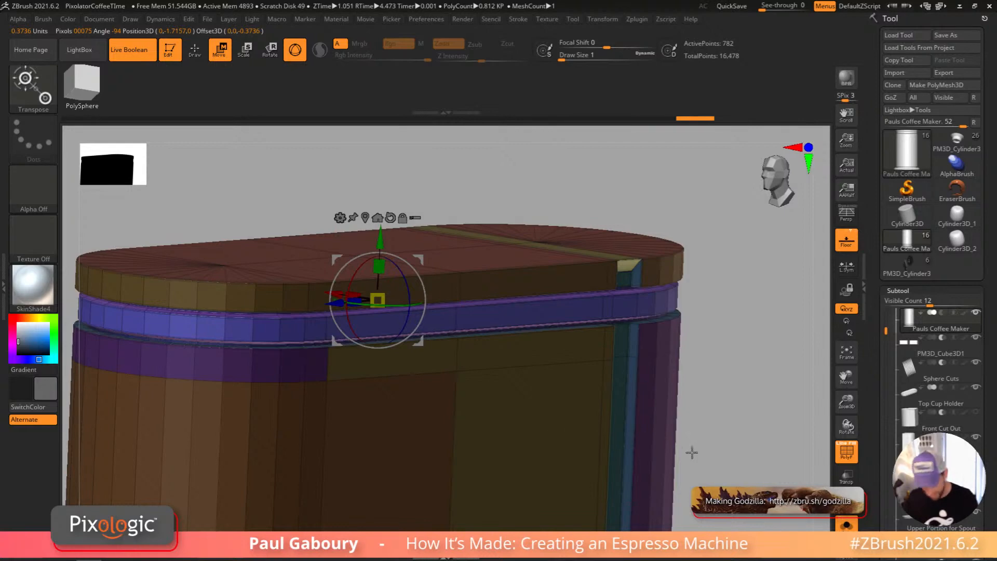
Step: Preview the body with dynamic subdivision, adjust the unmasked raised band with the gizmo, clear the mask, and return to Draw mode
{"action": "key", "text": "d"}
{"action": "key", "text": "shift+f"}
{"action": "right_click_drag", "start_coordinate": [692, 453], "coordinate": [684, 445], "text": "shift"}
{"action": "right_click_drag", "start_coordinate": [561, 413], "coordinate": [644, 443], "text": "alt"}
{"action": "left_click_drag", "start_coordinate": [462, 294], "coordinate": [466, 165]}
{"action": "key", "text": "ctrl"}
{"action": "right_click_drag", "start_coordinate": [609, 382], "coordinate": [498, 354], "text": "ctrl"}
{"action": "mouse_move", "coordinate": [499, 353]}
{"action": "right_mouse_down"}
{"action": "mouse_move", "coordinate": [529, 429]}
{"action": "mouse_move", "coordinate": [676, 419]}
{"action": "mouse_move", "coordinate": [659, 408]}
{"action": "mouse_move", "coordinate": [512, 507]}
{"action": "mouse_move", "coordinate": [547, 463]}
{"action": "mouse_move", "coordinate": [625, 432]}
{"action": "mouse_move", "coordinate": [648, 412]}
{"action": "mouse_move", "coordinate": [618, 423]}
{"action": "right_mouse_up"}
{"action": "key", "text": "q"}
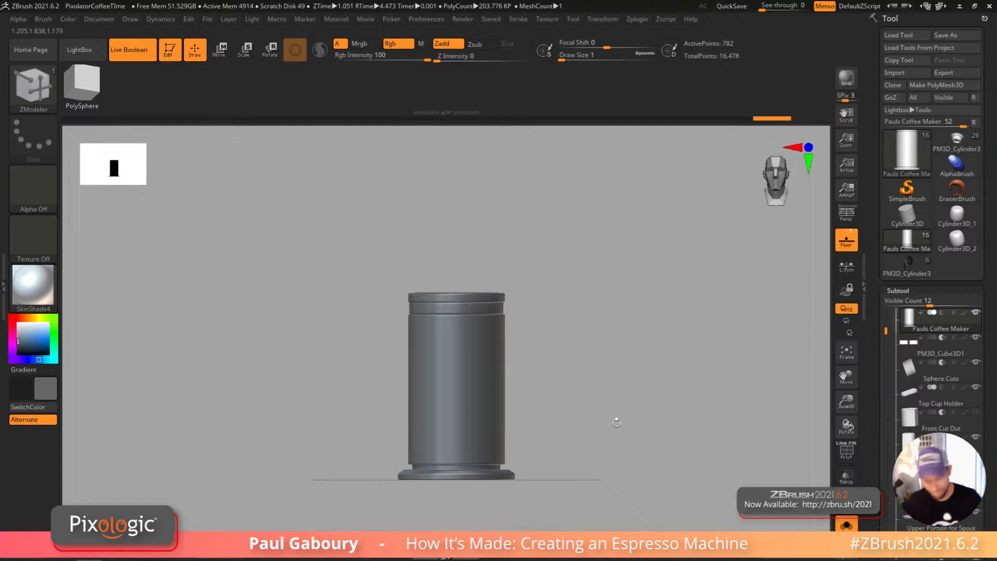
Step: Switch the active tool to a Ring3D primitive
{"action": "mouse_move", "coordinate": [616, 422]}
{"action": "right_mouse_down", "text": "ctrl"}
{"action": "mouse_move", "coordinate": [613, 438]}
{"action": "mouse_move", "coordinate": [523, 345]}
{"action": "mouse_move", "coordinate": [559, 387]}
{"action": "right_mouse_up", "text": "ctrl"}
{"action": "key", "text": "b"}
{"action": "key", "text": "z"}
{"action": "key", "text": "m"}
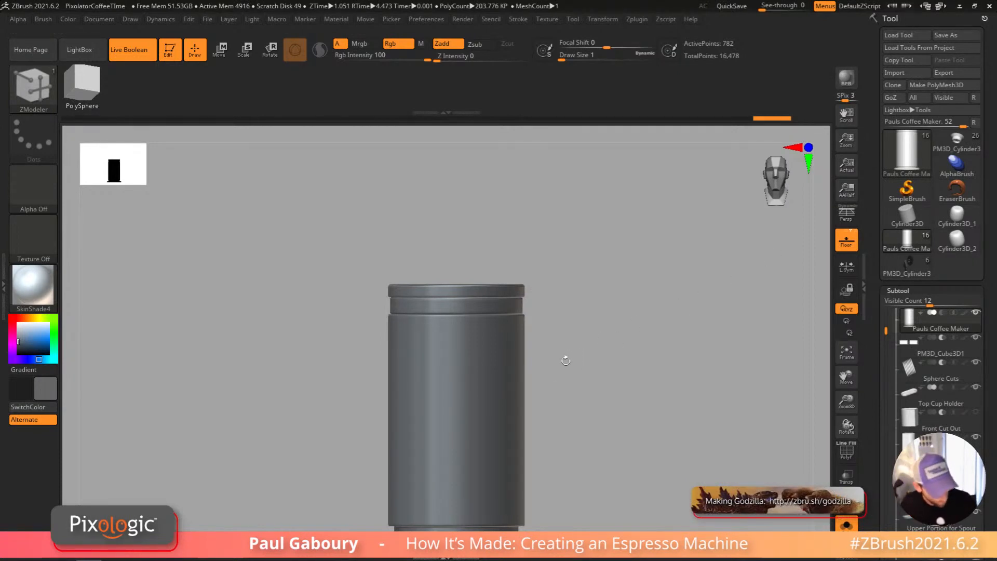
{"action": "left_click", "coordinate": [907, 152]}
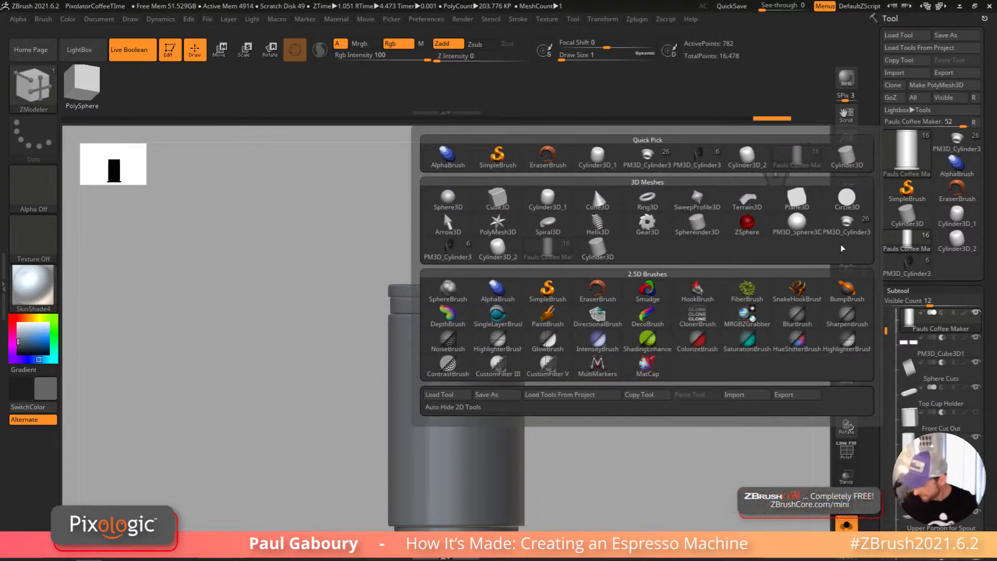
{"action": "left_click", "coordinate": [647, 198]}
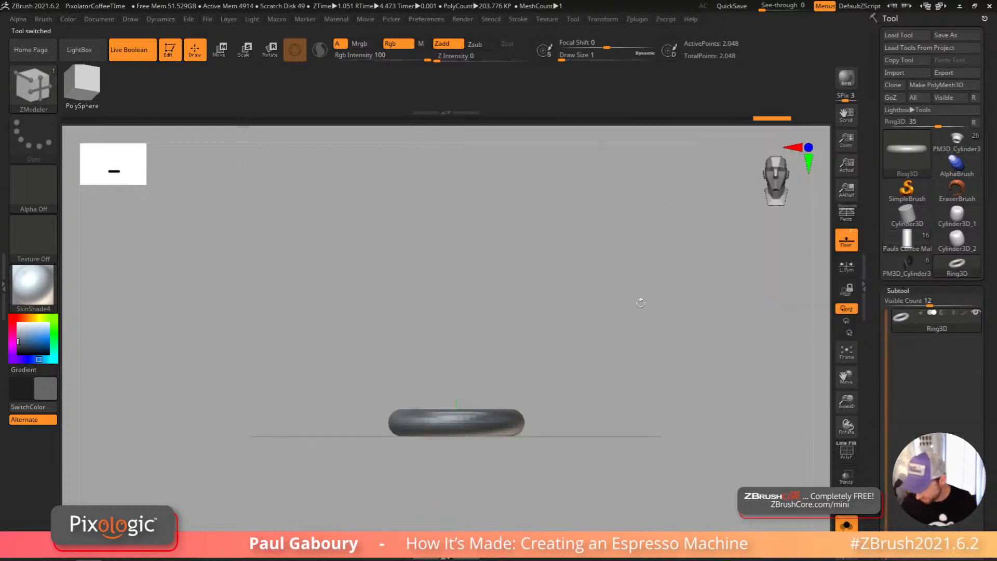
Step: Initialize the ring primitive with Align Z so that it stands upright
{"action": "left_click", "coordinate": [910, 293]}
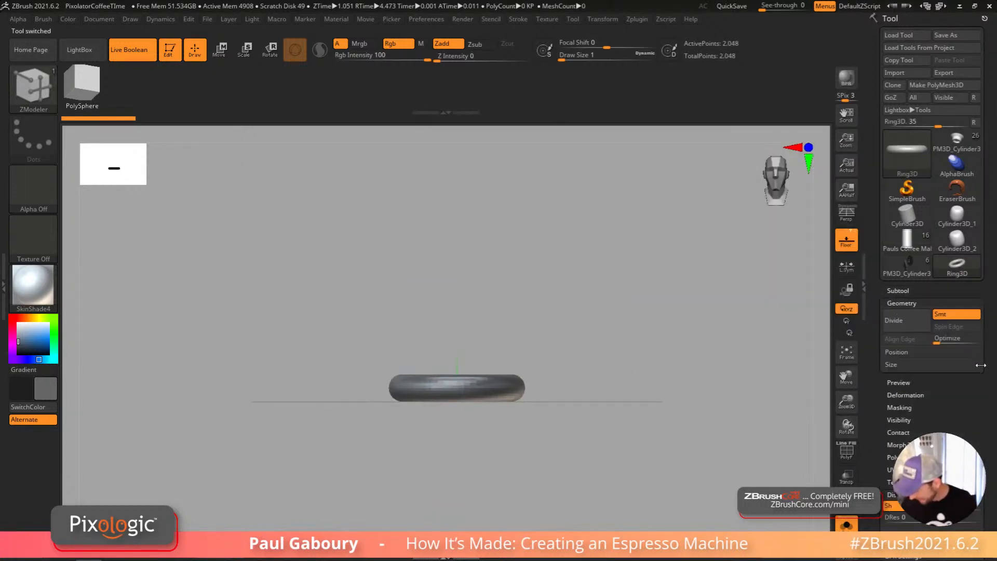
{"action": "left_click", "coordinate": [905, 302]}
{"action": "left_click_drag", "start_coordinate": [950, 362], "coordinate": [951, 93]}
{"action": "left_click", "coordinate": [911, 160]}
{"action": "left_click_drag", "start_coordinate": [950, 133], "coordinate": [949, 121]}
{"action": "left_click", "coordinate": [903, 173]}
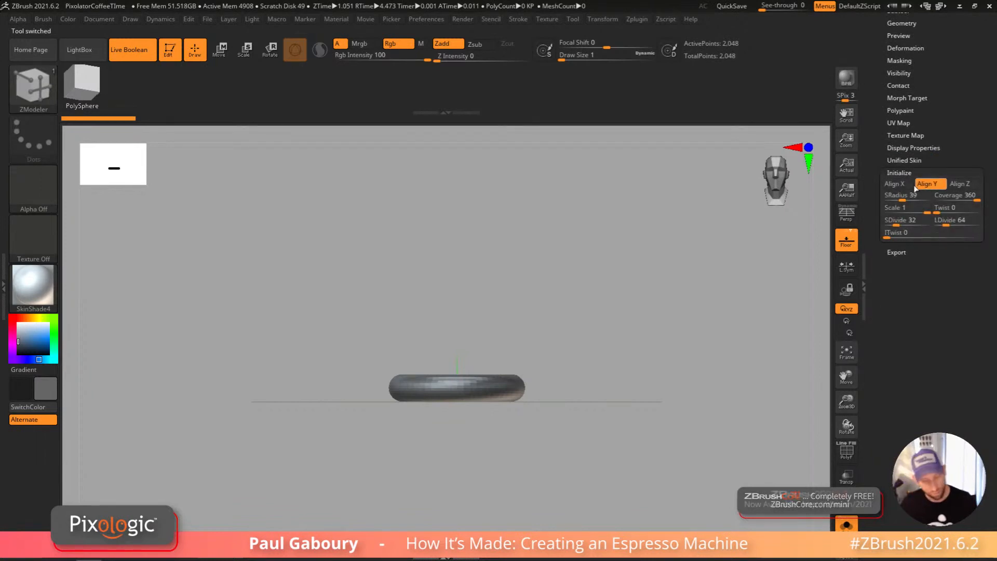
{"action": "left_click", "coordinate": [967, 186]}
{"action": "left_click_drag", "start_coordinate": [551, 438], "coordinate": [589, 420]}
{"action": "key", "text": "w"}
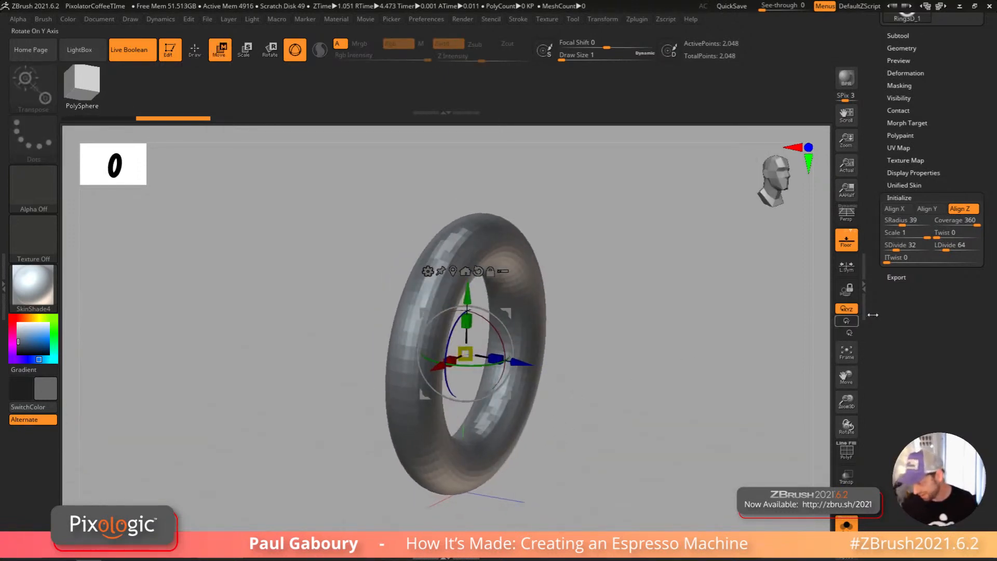
Step: Convert the upright ring to a PolyMesh3D
{"action": "left_click_drag", "start_coordinate": [945, 301], "coordinate": [950, 483]}
{"action": "left_click", "coordinate": [944, 85]}
{"action": "left_click_drag", "start_coordinate": [566, 422], "coordinate": [574, 414]}
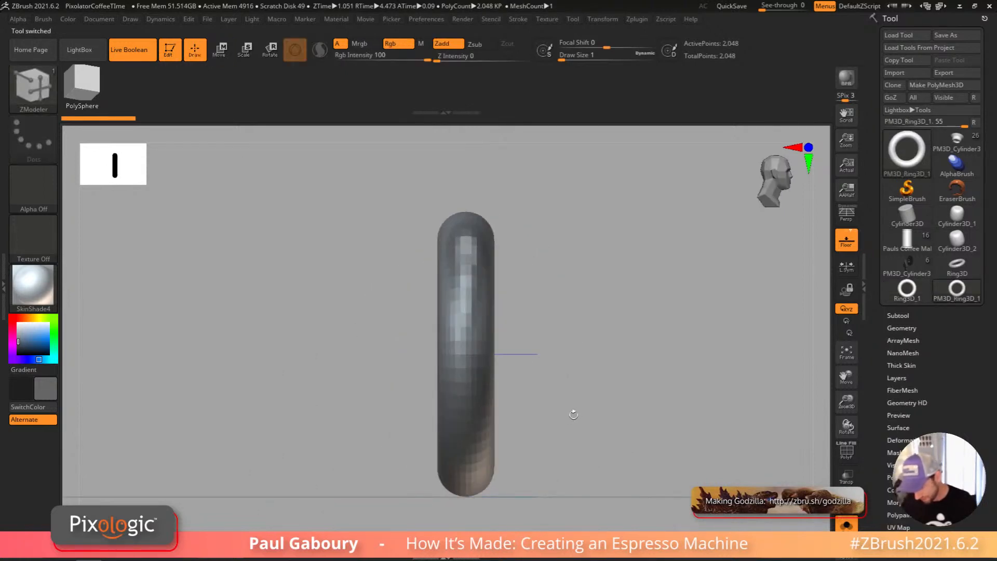
Step: Duplicate the ring along its axis with the gizmo and replace the copy with Fasteners_1 from the IMM ModelKit brush
{"action": "key", "text": "w"}
{"action": "left_click_drag", "start_coordinate": [537, 354], "coordinate": [641, 355], "text": "ctrl"}
{"action": "key", "text": "b"}
{"action": "key", "text": "i"}
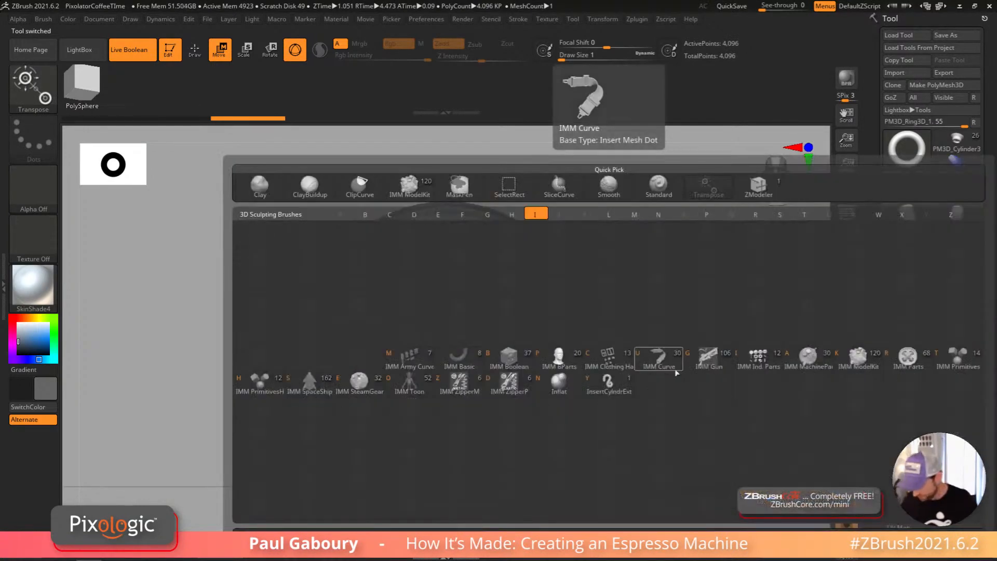
{"action": "left_click", "coordinate": [808, 358]}
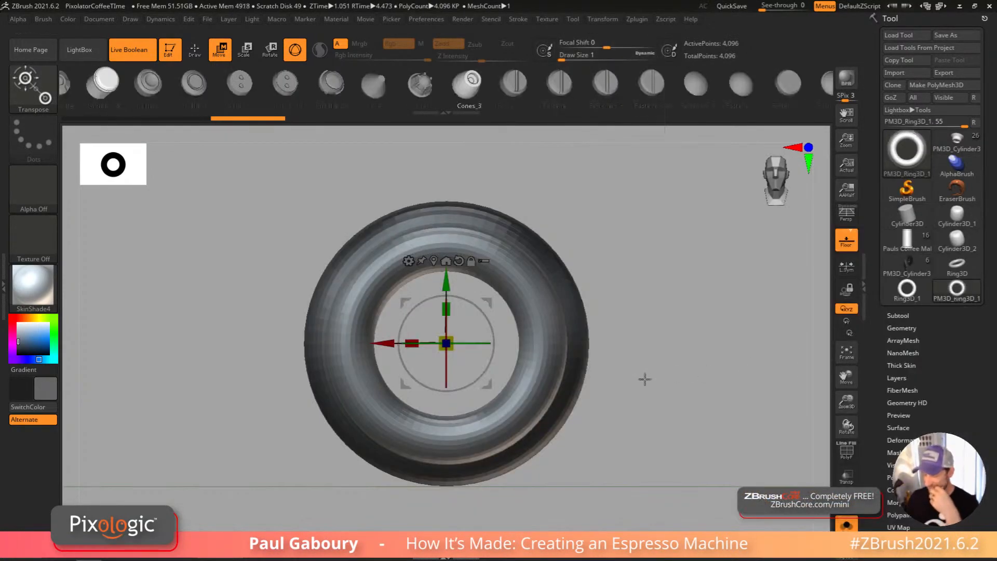
{"action": "left_click", "coordinate": [525, 90]}
Step: Fit the inserted fastener inside the ring's opening with the gizmo, and preview the model with dynamic subdivision
{"action": "left_click_drag", "start_coordinate": [452, 349], "coordinate": [621, 374]}
{"action": "key", "text": "d"}
{"action": "mouse_move", "coordinate": [616, 380]}
{"action": "right_mouse_down", "text": "ctrl"}
{"action": "mouse_move", "coordinate": [606, 385]}
{"action": "mouse_move", "coordinate": [631, 383]}
{"action": "right_mouse_up", "text": "ctrl"}
{"action": "left_click_drag", "start_coordinate": [514, 344], "coordinate": [466, 352]}
{"action": "right_click_drag", "start_coordinate": [576, 381], "coordinate": [507, 309]}
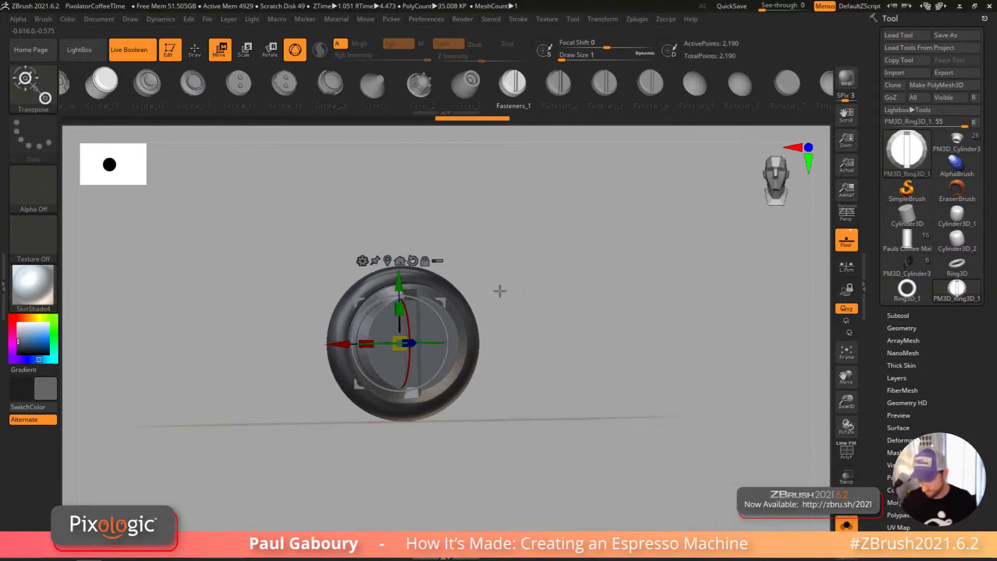
Step: Try Cones_1 and Circular_17 as the ring's center part, and settle on Circular_16
{"action": "left_click", "coordinate": [373, 85]}
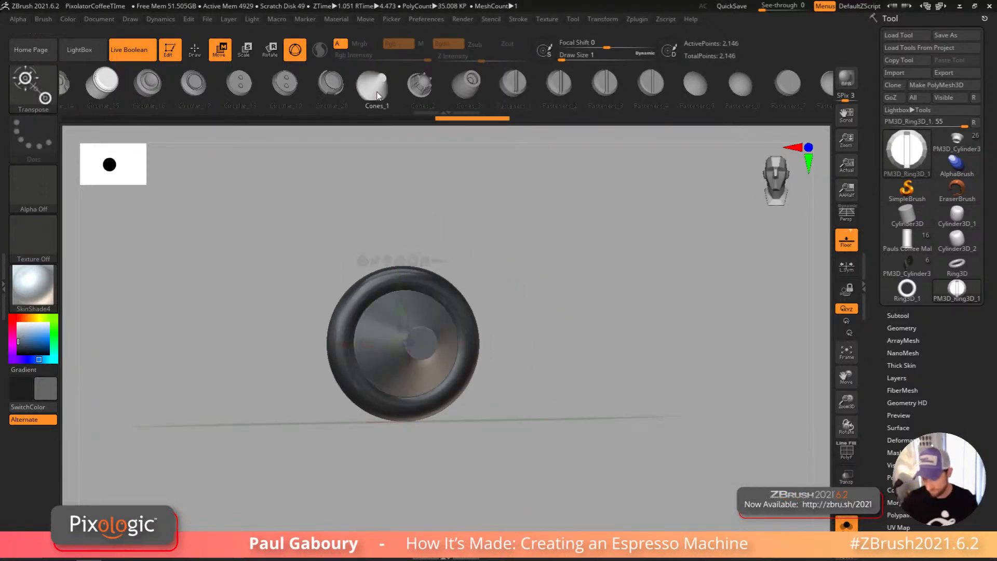
{"action": "left_click", "coordinate": [203, 89]}
{"action": "mouse_move", "coordinate": [434, 251]}
{"action": "right_mouse_down"}
{"action": "mouse_move", "coordinate": [585, 365]}
{"action": "mouse_move", "coordinate": [491, 433]}
{"action": "mouse_move", "coordinate": [572, 356]}
{"action": "mouse_move", "coordinate": [549, 404]}
{"action": "right_mouse_up"}
{"action": "key", "text": "q"}
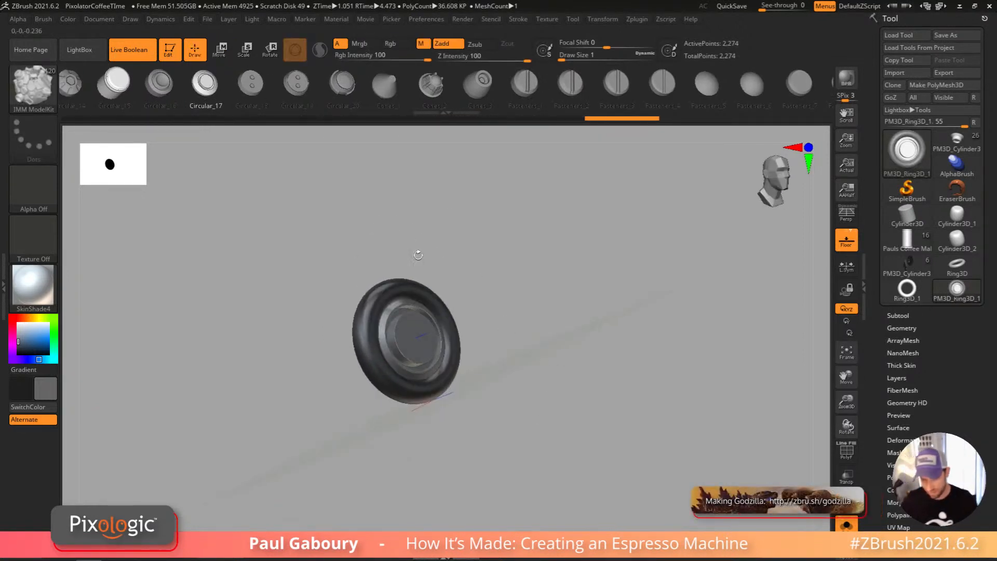
{"action": "key", "text": "w"}
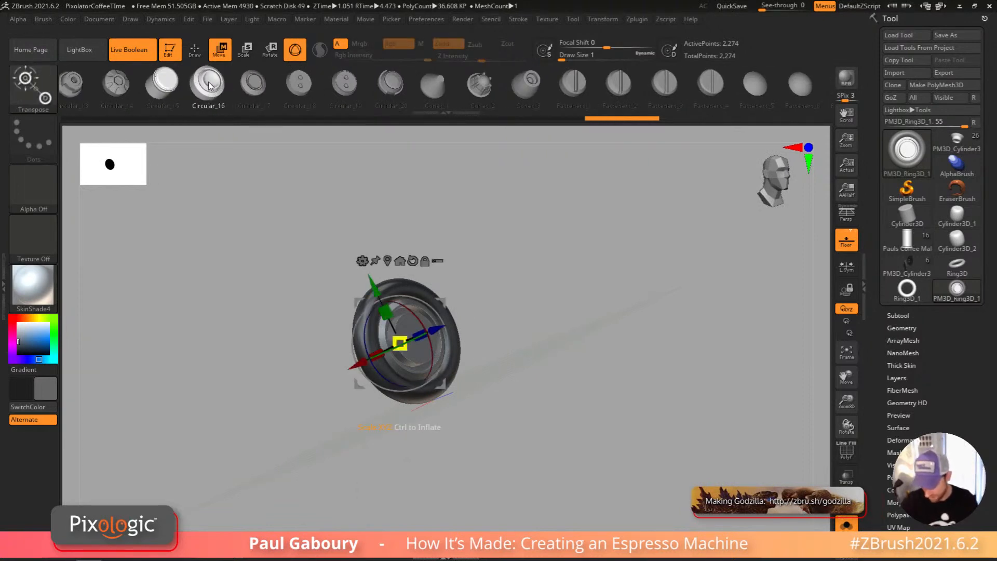
{"action": "left_click", "coordinate": [210, 88]}
{"action": "right_click_drag", "start_coordinate": [523, 363], "coordinate": [534, 387]}
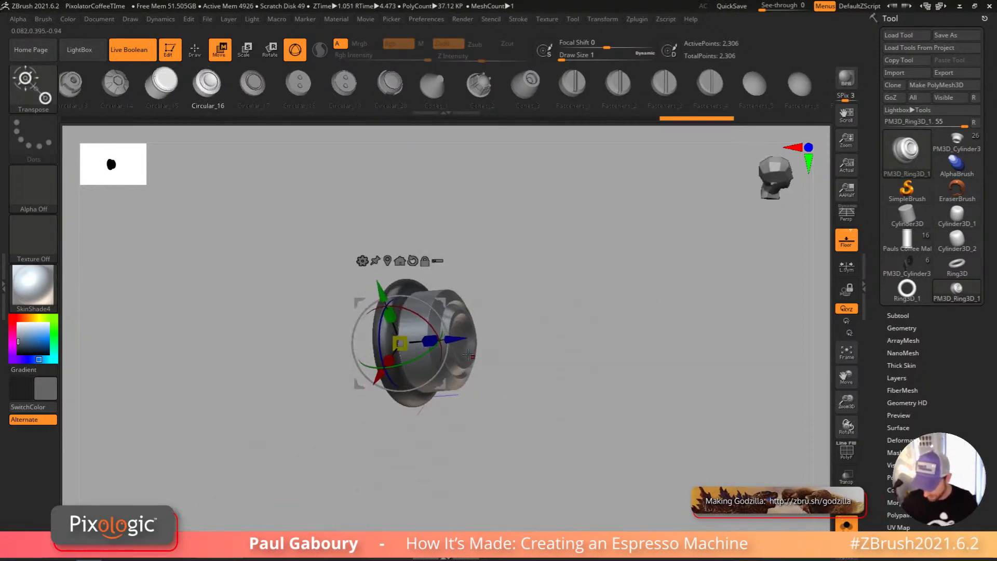
{"action": "mouse_move", "coordinate": [411, 351]}
{"action": "right_mouse_down"}
{"action": "mouse_move", "coordinate": [507, 399]}
{"action": "mouse_move", "coordinate": [493, 405]}
{"action": "mouse_move", "coordinate": [511, 351]}
{"action": "mouse_move", "coordinate": [545, 414]}
{"action": "mouse_move", "coordinate": [496, 479]}
{"action": "mouse_move", "coordinate": [535, 445]}
{"action": "mouse_move", "coordinate": [506, 421]}
{"action": "mouse_move", "coordinate": [559, 444]}
{"action": "right_mouse_up"}
{"action": "key", "text": "q"}
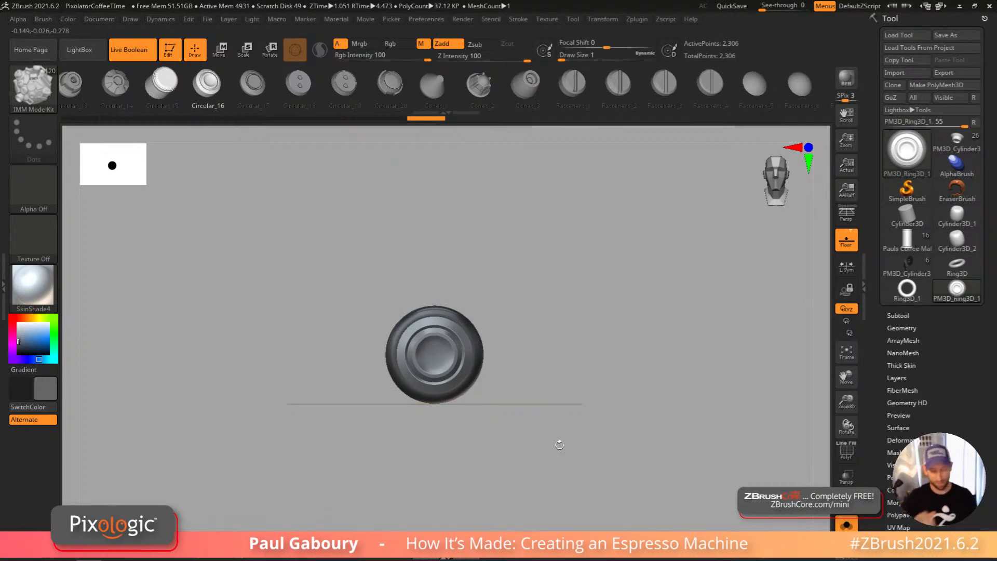
Step: Show the polyframe of the round button and activate the ZModeler brush at its outer flat face
{"action": "right_click_drag", "start_coordinate": [515, 425], "coordinate": [547, 449]}
{"action": "key", "text": "shift+f"}
{"action": "mouse_move", "coordinate": [490, 378]}
{"action": "right_mouse_down", "text": "ctrl"}
{"action": "mouse_move", "coordinate": [498, 389]}
{"action": "mouse_move", "coordinate": [469, 357]}
{"action": "right_mouse_up", "text": "ctrl"}
{"action": "key", "text": "b"}
{"action": "key", "text": "z"}
{"action": "key", "text": "m"}
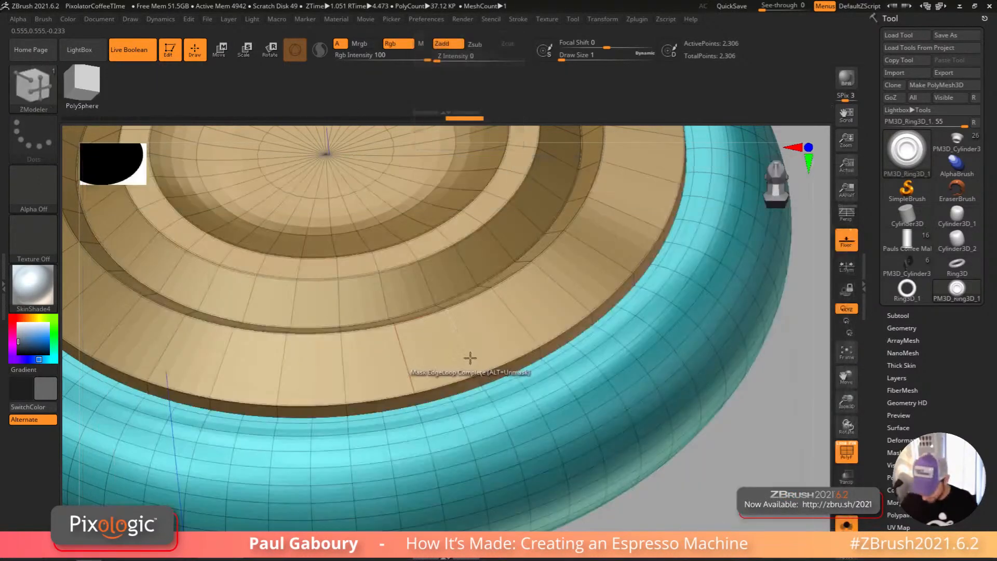
Step: Try inserting multiple edge loops across the center part's outer flat face, and undo the insertion
{"action": "key", "text": "space"}
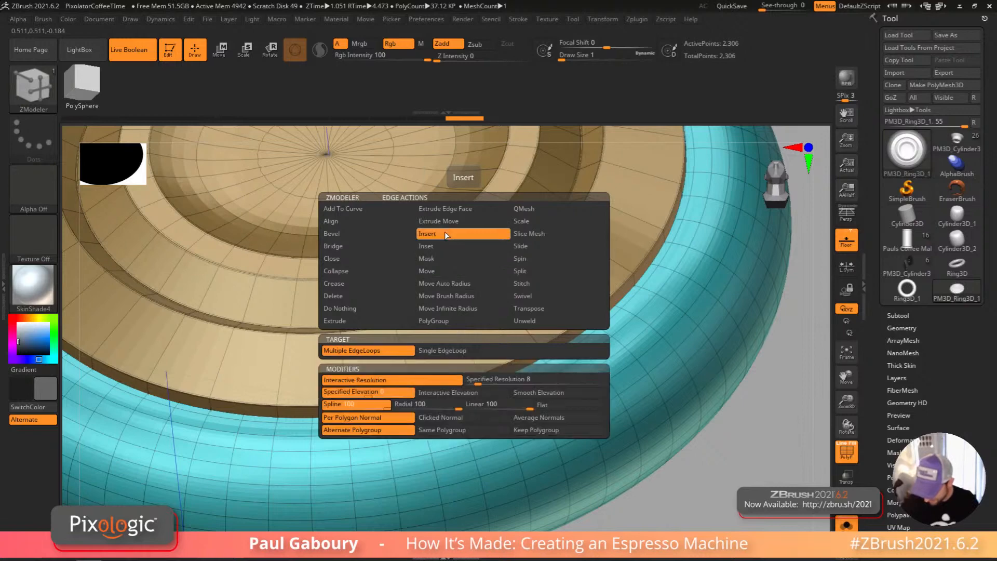
{"action": "left_click", "coordinate": [466, 346]}
{"action": "left_click_drag", "start_coordinate": [466, 346], "coordinate": [466, 339]}
{"action": "key", "text": "ctrl+z"}
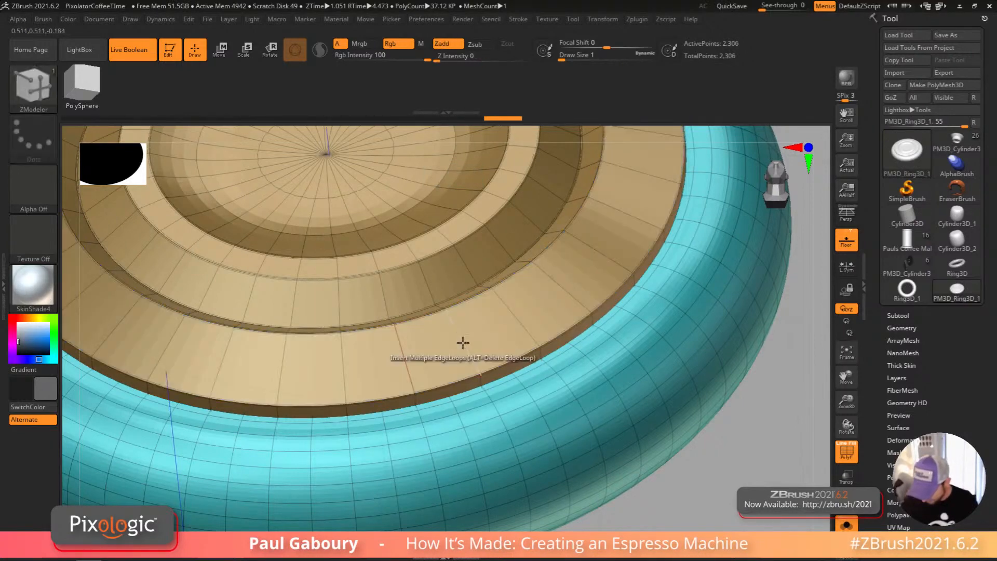
Step: Insert a single edge loop around the center part's outer flat face with ZModeler, and hide the polyframe
{"action": "key", "text": "space"}
{"action": "left_click", "coordinate": [450, 247]}
{"action": "left_click", "coordinate": [449, 235]}
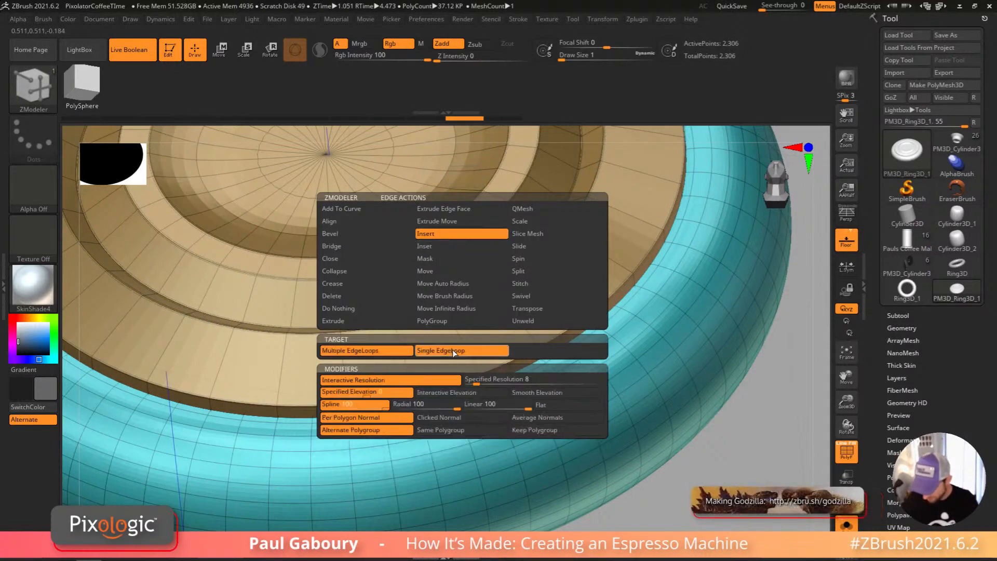
{"action": "left_click", "coordinate": [452, 350]}
{"action": "key", "text": "ctrl"}
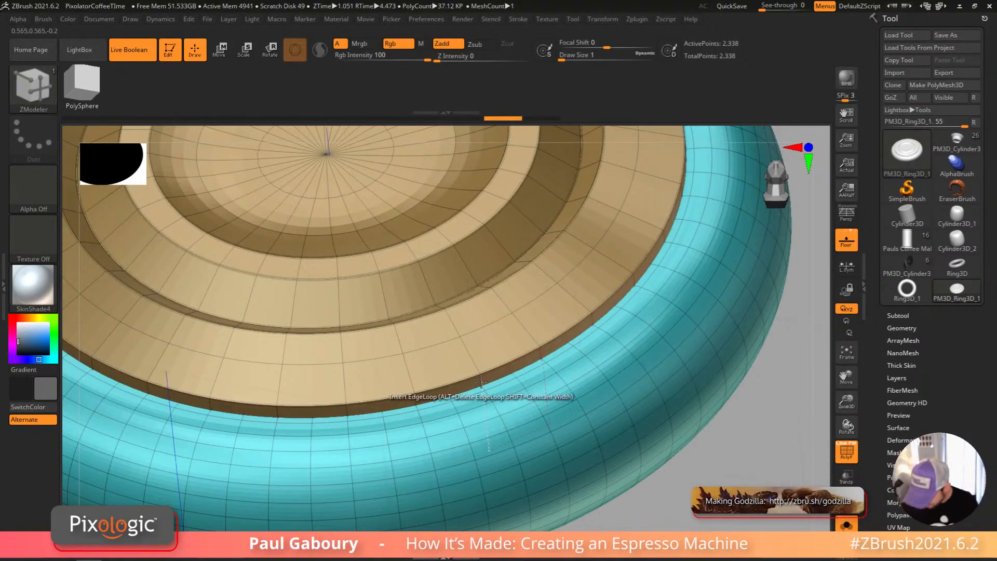
{"action": "right_click_drag", "start_coordinate": [481, 382], "coordinate": [603, 343], "text": "ctrl"}
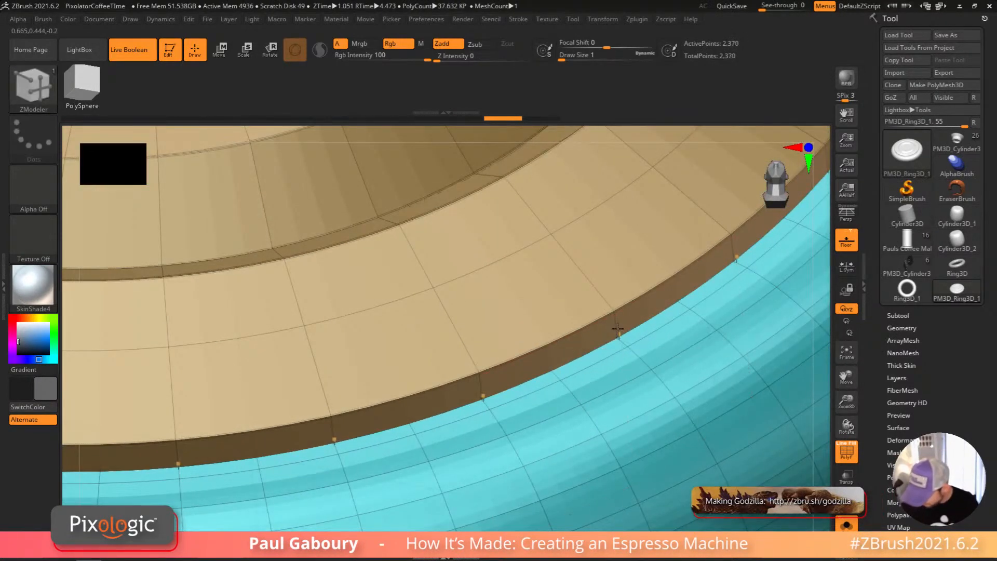
{"action": "mouse_move", "coordinate": [634, 296]}
{"action": "right_mouse_down", "text": "ctrl"}
{"action": "mouse_move", "coordinate": [652, 282]}
{"action": "mouse_move", "coordinate": [634, 289]}
{"action": "mouse_move", "coordinate": [650, 474]}
{"action": "mouse_move", "coordinate": [641, 471]}
{"action": "mouse_move", "coordinate": [640, 444]}
{"action": "mouse_move", "coordinate": [628, 462]}
{"action": "mouse_move", "coordinate": [648, 463]}
{"action": "right_mouse_up", "text": "ctrl"}
{"action": "key", "text": "shift+f"}
Step: Set the crease level of the button mesh to 2 in its geometry crease settings
{"action": "left_click", "coordinate": [901, 328]}
{"action": "left_click_drag", "start_coordinate": [963, 410], "coordinate": [964, 276]}
{"action": "left_click", "coordinate": [896, 228]}
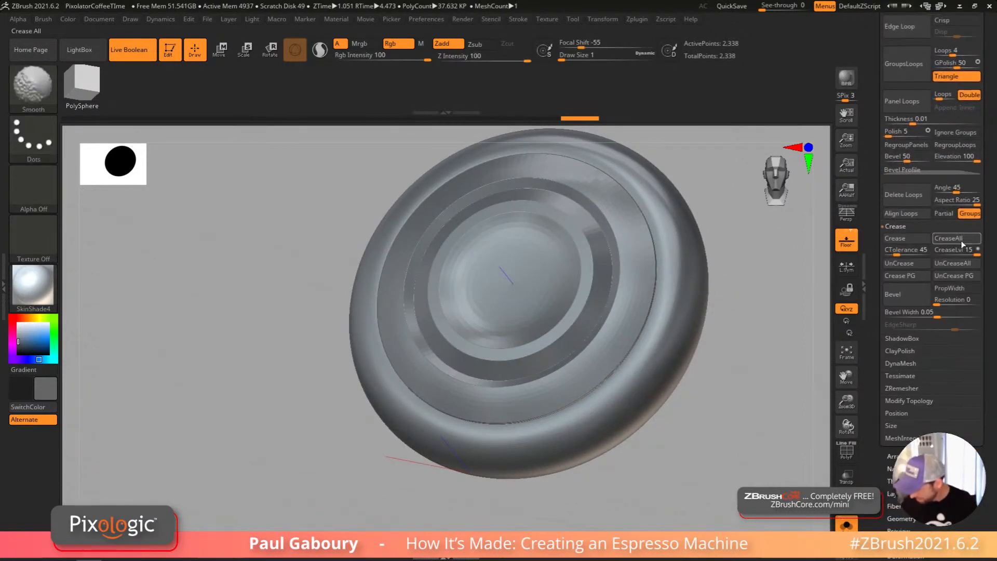
{"action": "right_click_drag", "start_coordinate": [746, 384], "coordinate": [623, 403]}
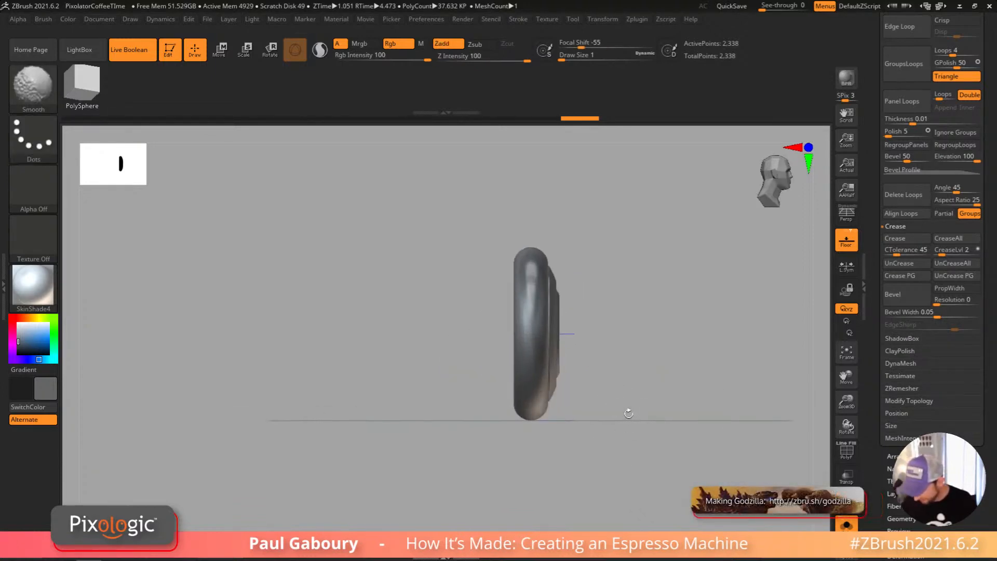
Step: Use a mask to shift only the center part about 0.11 outward from the ring, and return to Draw mode without polyframe
{"action": "key", "text": "shift+f"}
{"action": "left_click_drag", "start_coordinate": [615, 398], "coordinate": [552, 224], "text": "ctrl"}
{"action": "key", "text": "w"}
{"action": "left_click_drag", "start_coordinate": [583, 333], "coordinate": [592, 333]}
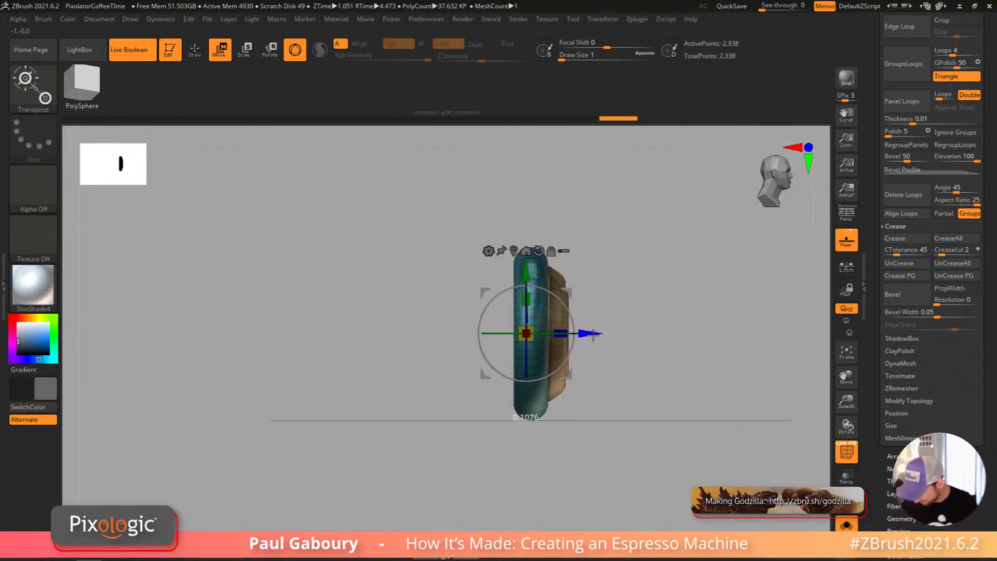
{"action": "key", "text": "shift+f"}
{"action": "mouse_move", "coordinate": [623, 416]}
{"action": "right_mouse_down"}
{"action": "mouse_move", "coordinate": [608, 429]}
{"action": "mouse_move", "coordinate": [523, 412]}
{"action": "mouse_move", "coordinate": [541, 392]}
{"action": "mouse_move", "coordinate": [599, 423]}
{"action": "mouse_move", "coordinate": [582, 384]}
{"action": "mouse_move", "coordinate": [610, 429]}
{"action": "mouse_move", "coordinate": [540, 481]}
{"action": "mouse_move", "coordinate": [555, 475]}
{"action": "mouse_move", "coordinate": [548, 452]}
{"action": "mouse_move", "coordinate": [565, 434]}
{"action": "right_mouse_up"}
{"action": "key", "text": "q"}
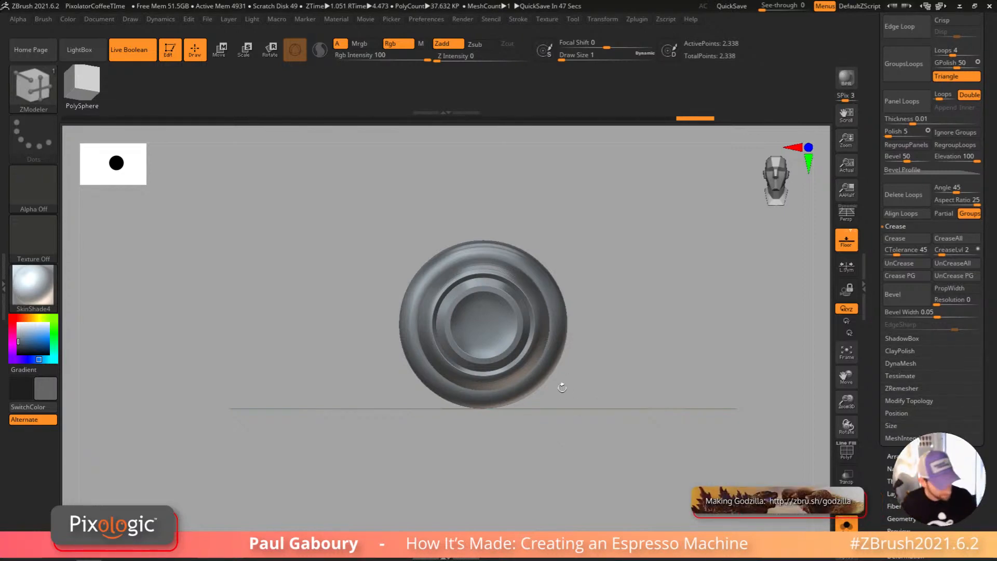
Step: Turn off dynamic subdivision, create a new InsertMesh brush from the front-facing button, and test it on the mesh
{"action": "key", "text": "shift+d"}
{"action": "mouse_move", "coordinate": [570, 383]}
{"action": "right_mouse_down", "text": "alt"}
{"action": "mouse_move", "coordinate": [565, 408]}
{"action": "mouse_move", "coordinate": [501, 373]}
{"action": "mouse_move", "coordinate": [494, 306]}
{"action": "right_mouse_up", "text": "alt"}
{"action": "key", "text": "b"}
{"action": "key", "text": "i"}
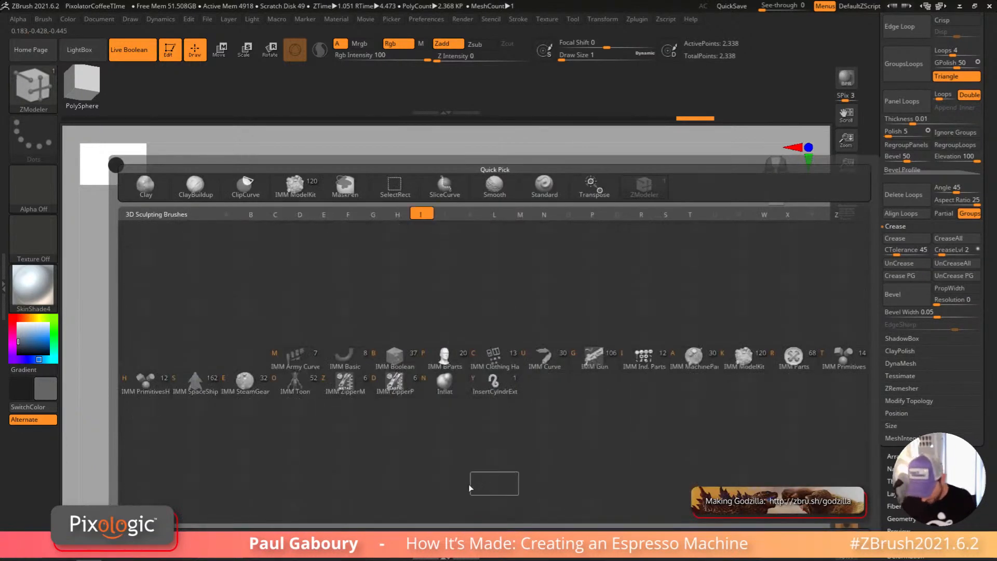
{"action": "left_click", "coordinate": [442, 190]}
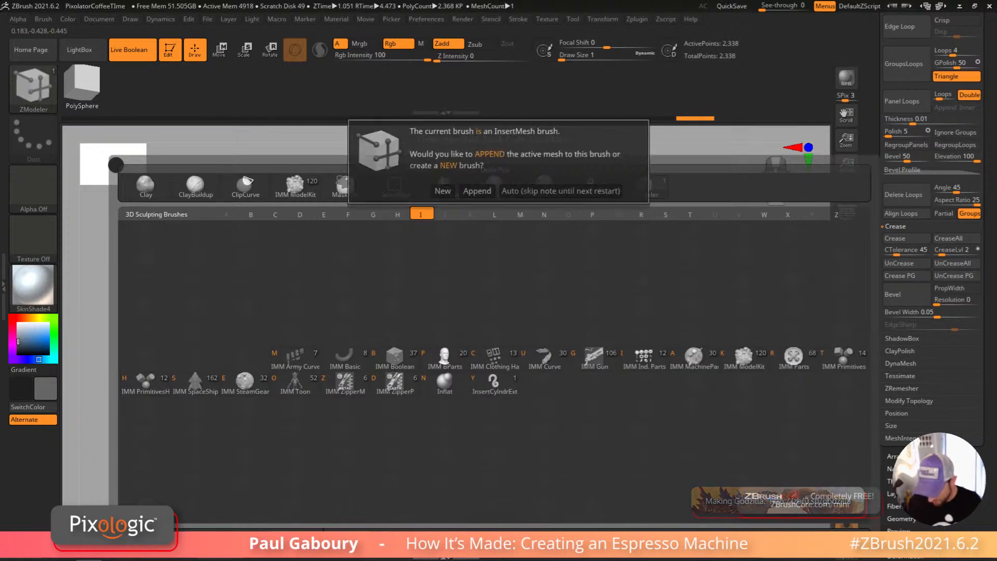
{"action": "left_click", "coordinate": [442, 190]}
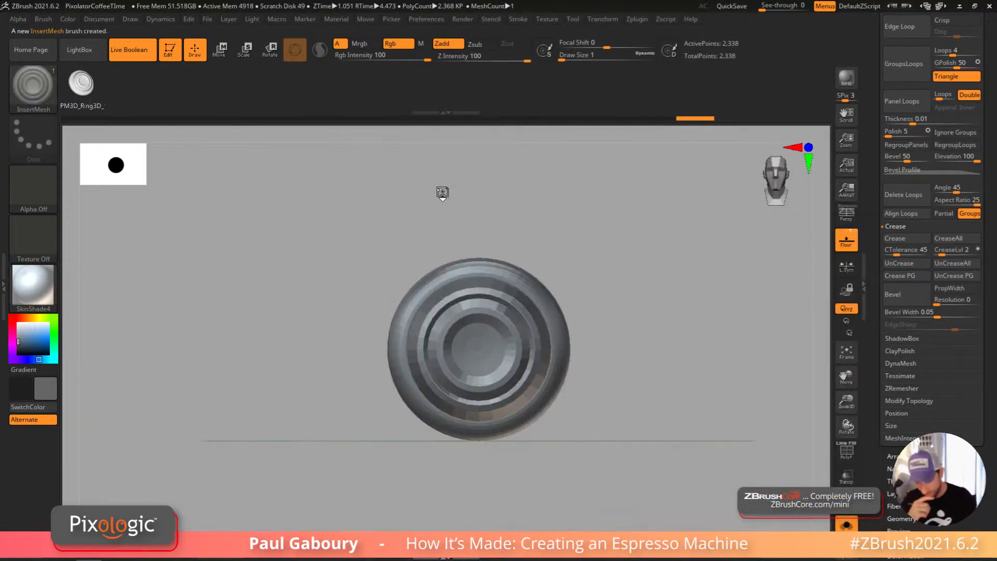
{"action": "left_click_drag", "start_coordinate": [478, 349], "coordinate": [490, 381]}
{"action": "left_click_drag", "start_coordinate": [598, 434], "coordinate": [626, 425], "text": "ctrl"}
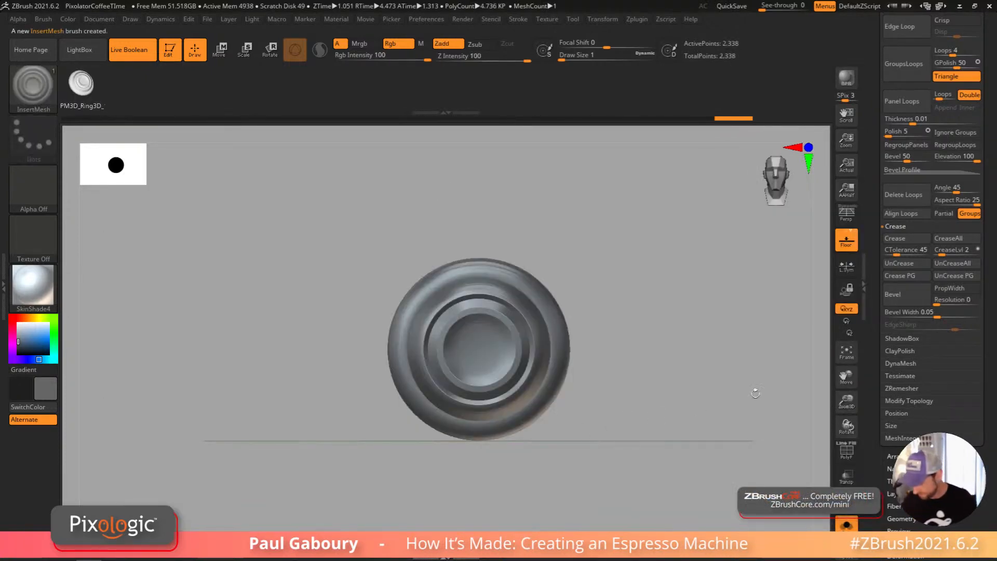
Step: Switch back to the Pauls Coffee Maker tool with the new InsertMesh brush active
{"action": "left_click_drag", "start_coordinate": [991, 294], "coordinate": [991, 419]}
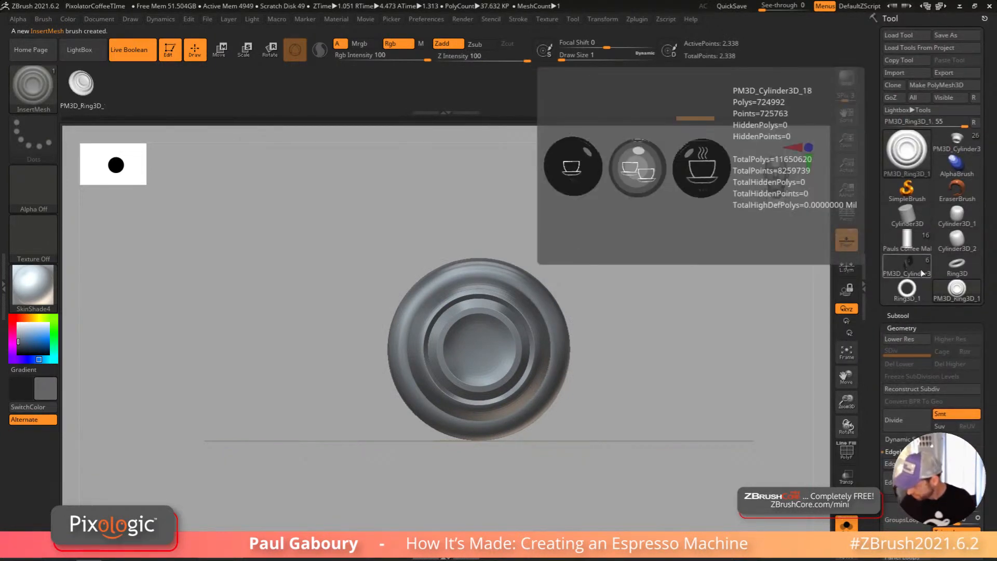
{"action": "left_click", "coordinate": [913, 243]}
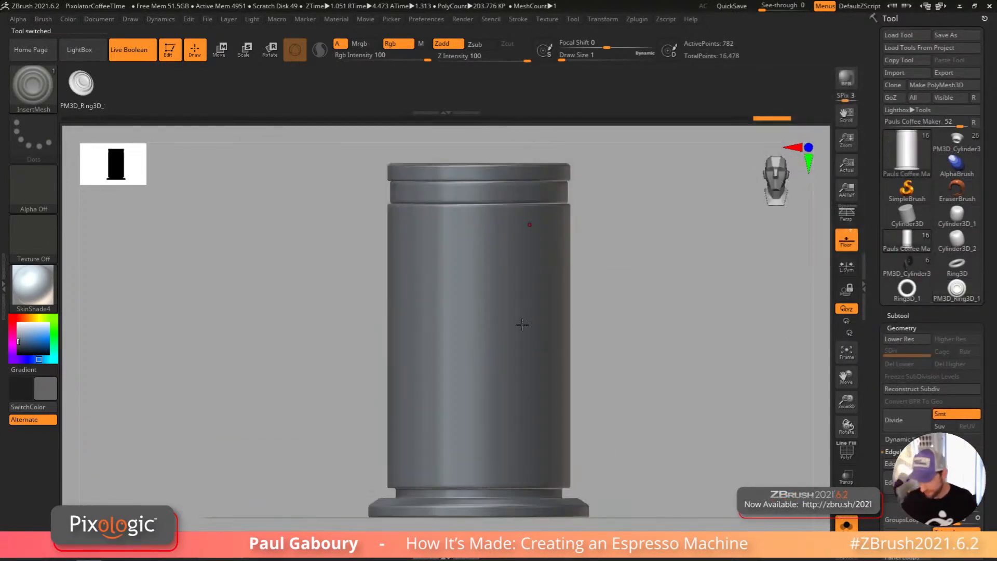
{"action": "right_click_drag", "start_coordinate": [517, 226], "coordinate": [525, 314], "text": "alt"}
{"action": "right_click_drag", "start_coordinate": [511, 267], "coordinate": [536, 319], "text": "ctrl"}
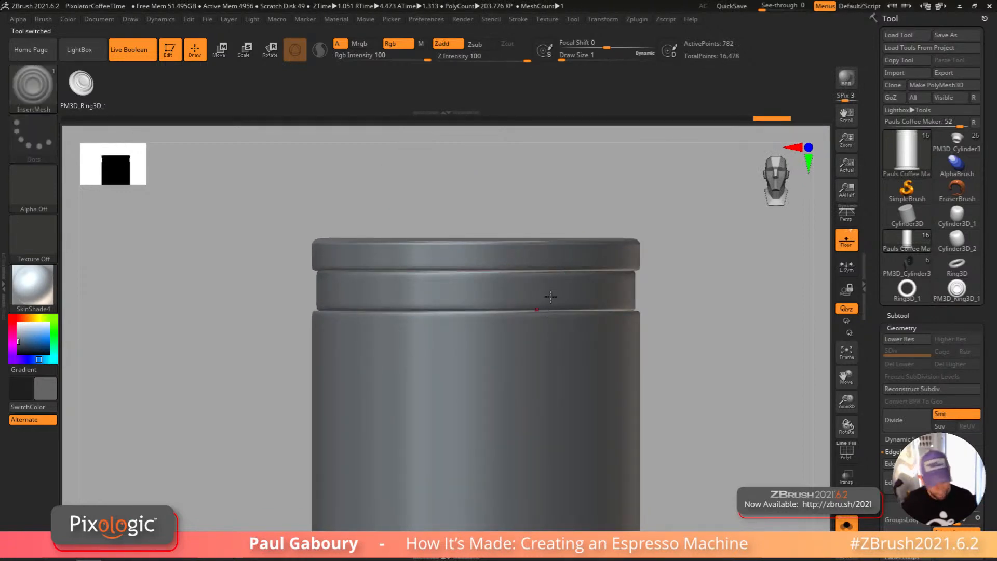
Step: Try placing the button on the front of the recessed band below the top rim with the gizmo, and undo the insertion
{"action": "left_click_drag", "start_coordinate": [476, 292], "coordinate": [476, 310]}
{"action": "mouse_move", "coordinate": [697, 403]}
{"action": "right_mouse_down", "text": "ctrl"}
{"action": "mouse_move", "coordinate": [659, 387]}
{"action": "mouse_move", "coordinate": [705, 392]}
{"action": "right_mouse_up", "text": "ctrl"}
{"action": "right_click_drag", "start_coordinate": [612, 370], "coordinate": [613, 392], "text": "ctrl"}
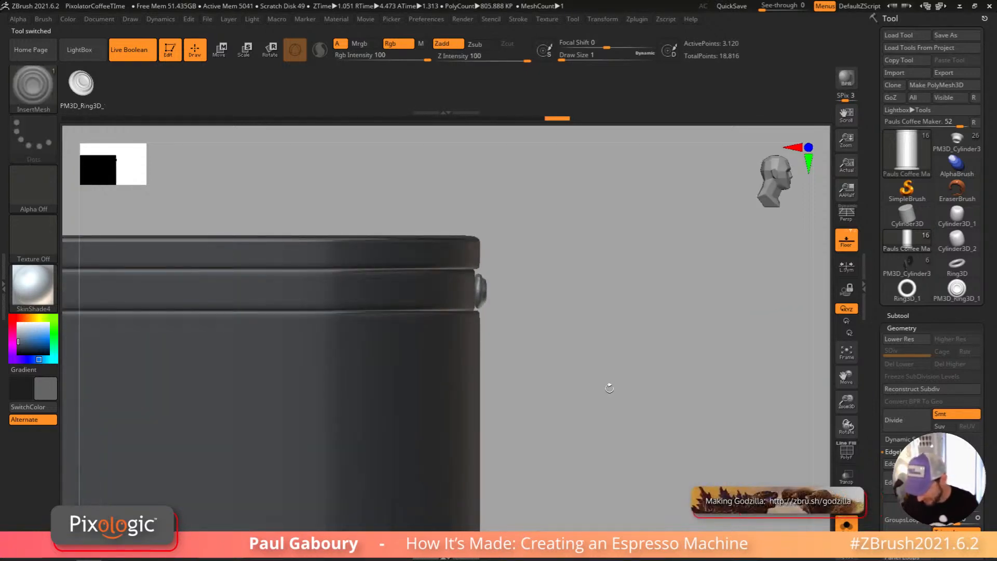
{"action": "key", "text": "w"}
{"action": "right_click_drag", "start_coordinate": [597, 314], "coordinate": [591, 328], "text": "ctrl"}
{"action": "left_click_drag", "start_coordinate": [542, 293], "coordinate": [537, 295]}
{"action": "left_click_drag", "start_coordinate": [601, 317], "coordinate": [547, 352], "text": "shift"}
{"action": "key", "text": "q"}
{"action": "mouse_move", "coordinate": [544, 394]}
{"action": "right_mouse_down"}
{"action": "mouse_move", "coordinate": [587, 301]}
{"action": "mouse_move", "coordinate": [568, 366]}
{"action": "mouse_move", "coordinate": [530, 389]}
{"action": "mouse_move", "coordinate": [533, 436]}
{"action": "right_mouse_up"}
{"action": "key", "text": "ctrl+z"}
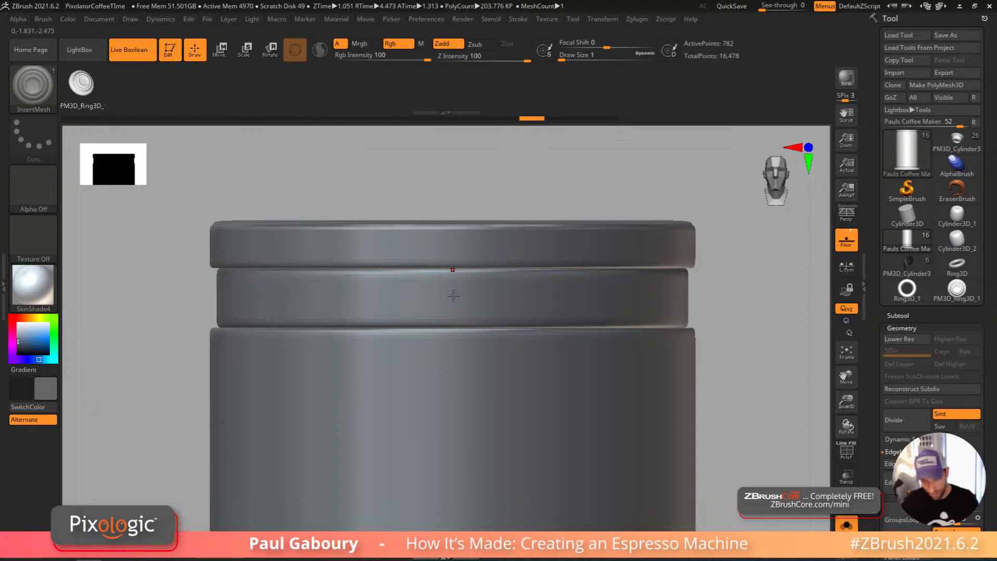
Step: Set the InsertMesh brush's Projection Strength modifier to 100
{"action": "left_click", "coordinate": [43, 19]}
{"action": "left_click", "coordinate": [143, 77]}
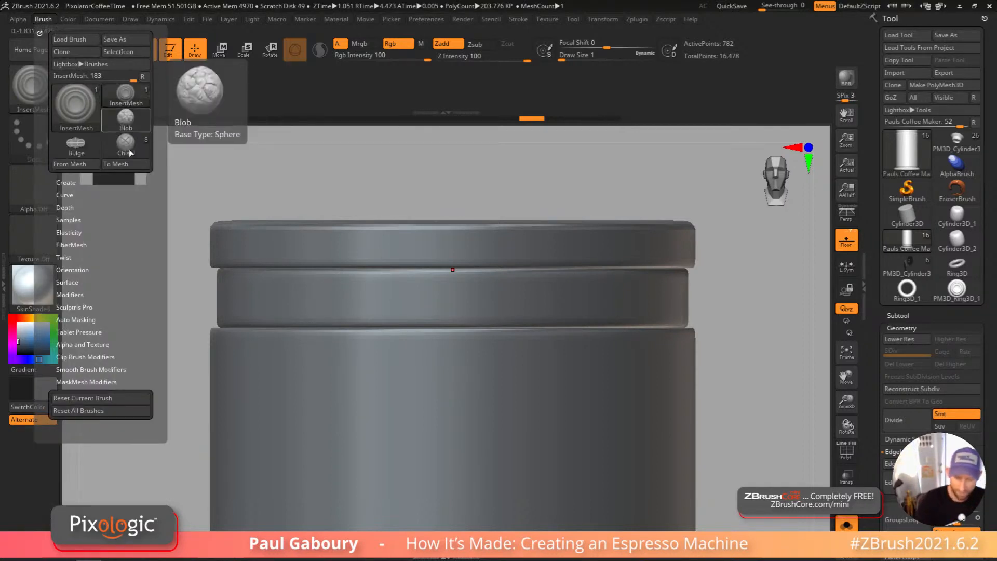
{"action": "left_click_drag", "start_coordinate": [116, 233], "coordinate": [116, 207]}
{"action": "left_click_drag", "start_coordinate": [115, 251], "coordinate": [117, 179]}
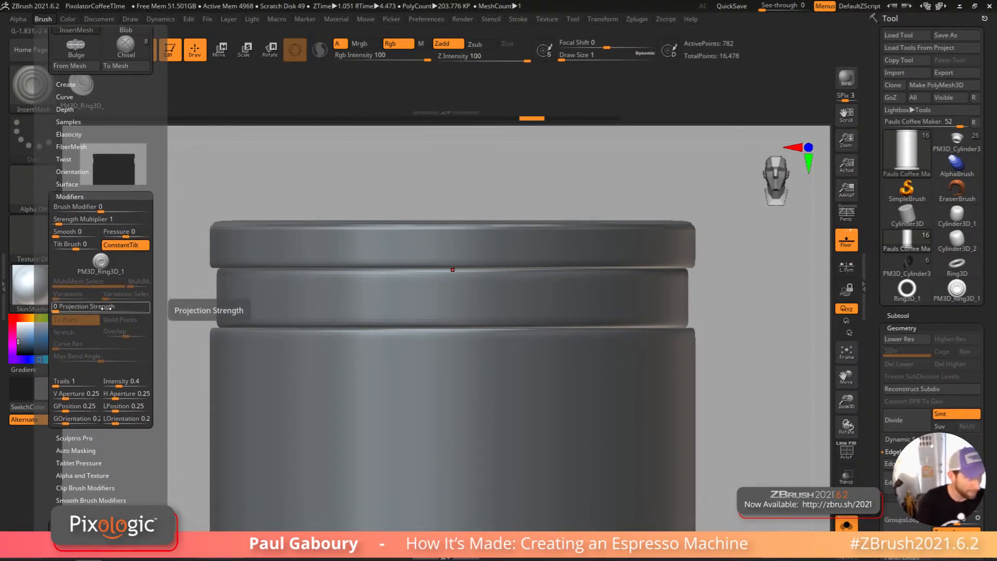
{"action": "left_click_drag", "start_coordinate": [102, 307], "coordinate": [134, 300]}
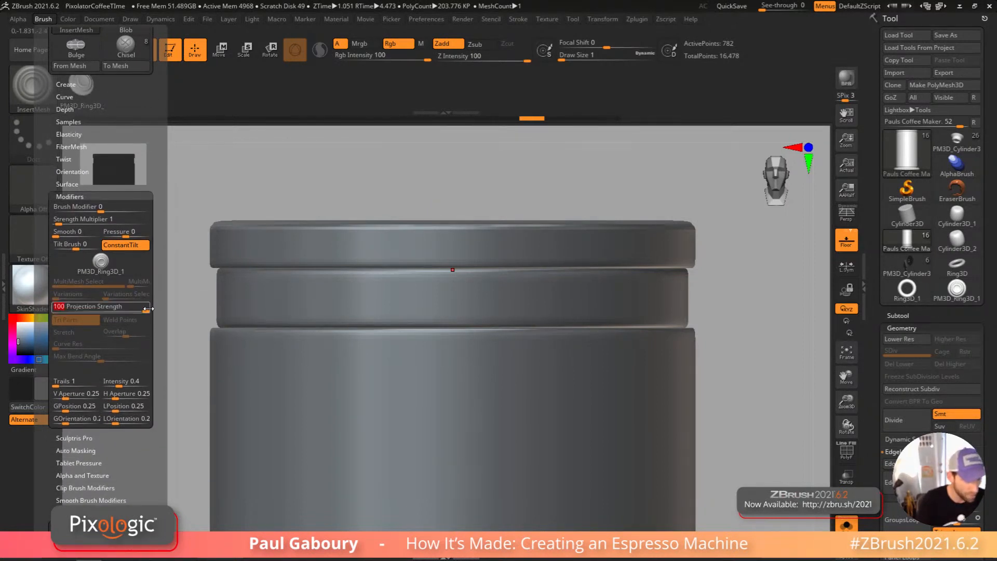
Step: Try inserting one button at the front center of the recessed band with the projection setting, and undo it
{"action": "left_click_drag", "start_coordinate": [452, 297], "coordinate": [449, 315]}
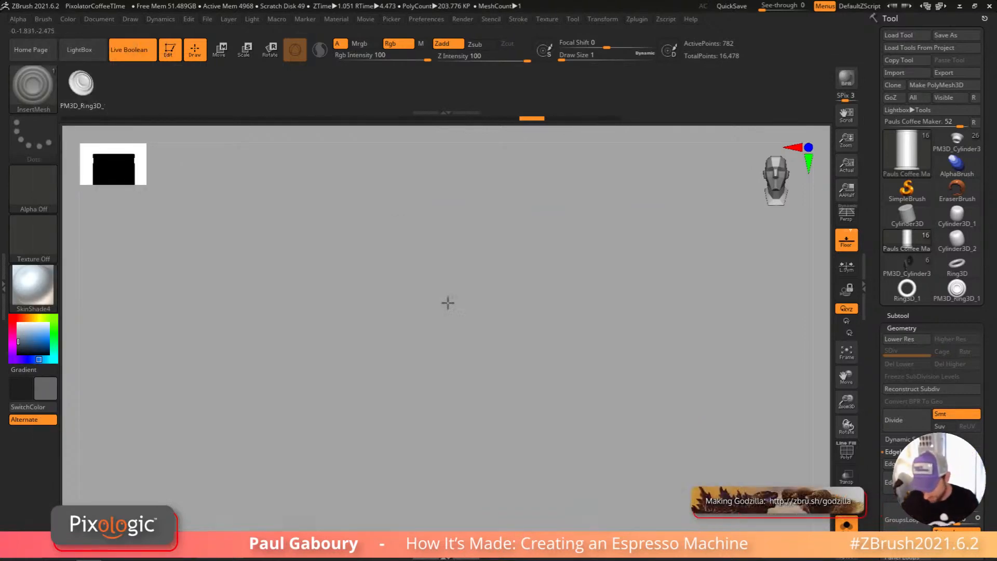
{"action": "right_click_drag", "start_coordinate": [481, 353], "coordinate": [556, 386]}
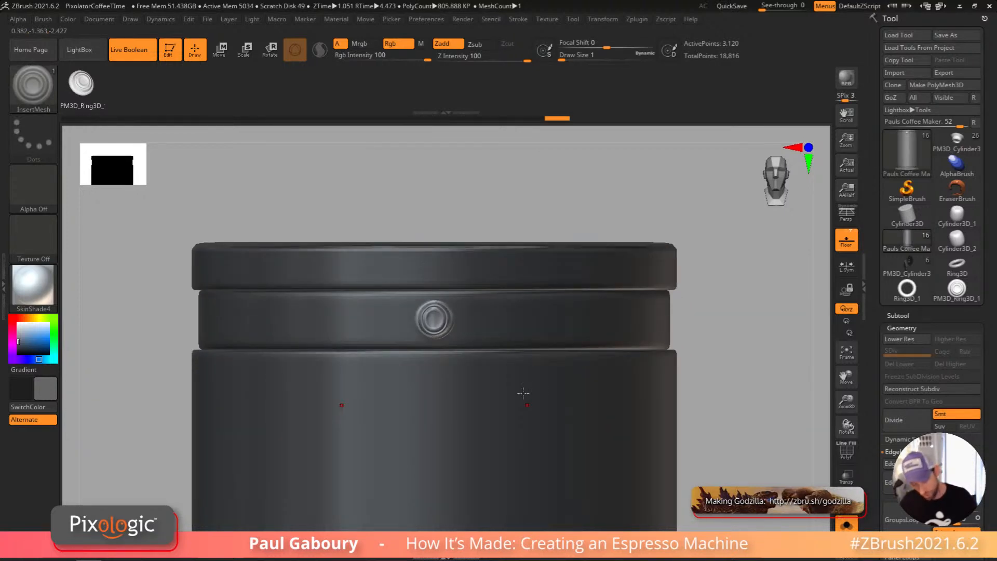
{"action": "right_click_drag", "start_coordinate": [523, 393], "coordinate": [495, 363]}
{"action": "key", "text": "ctrl+z"}
Step: Turn off dynamic subdivision on the Pauls Coffee Maker subtool, duplicate it, and turn dynamic subdivision on for the Pauls Coffee Maker1 copy
{"action": "mouse_move", "coordinate": [570, 405]}
{"action": "right_mouse_down"}
{"action": "mouse_move", "coordinate": [563, 444]}
{"action": "mouse_move", "coordinate": [566, 404]}
{"action": "right_mouse_up"}
{"action": "key", "text": "shift+f"}
{"action": "key", "text": "shift+d"}
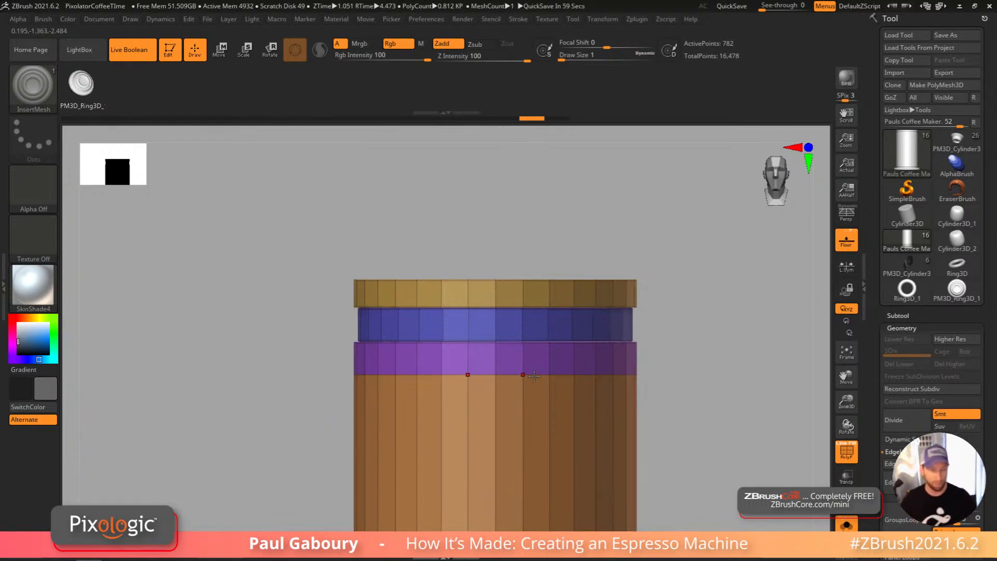
{"action": "left_click", "coordinate": [907, 316]}
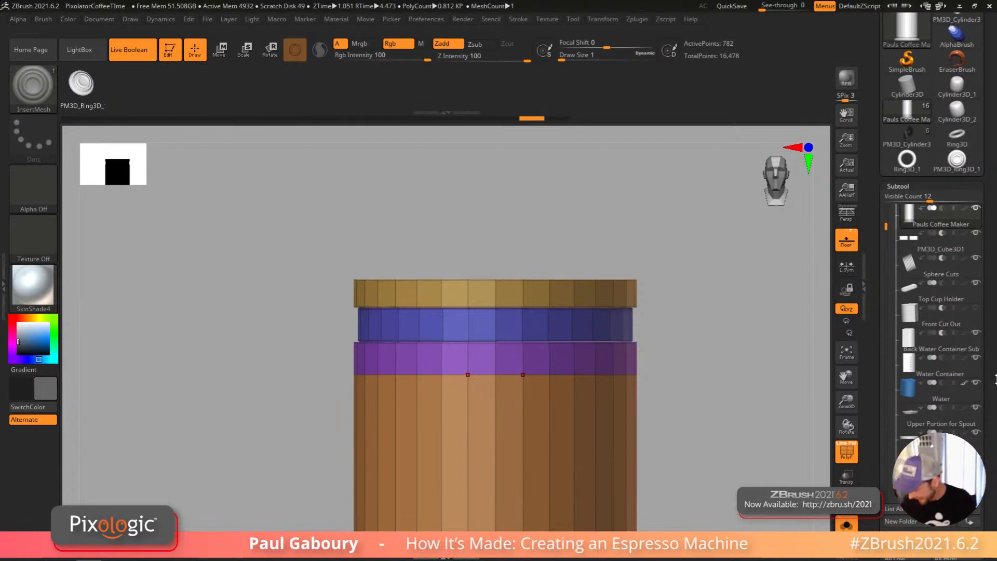
{"action": "scroll", "coordinate": [940, 364], "scroll_direction": "down", "scroll_amount": 3}
{"action": "left_click", "coordinate": [890, 470]}
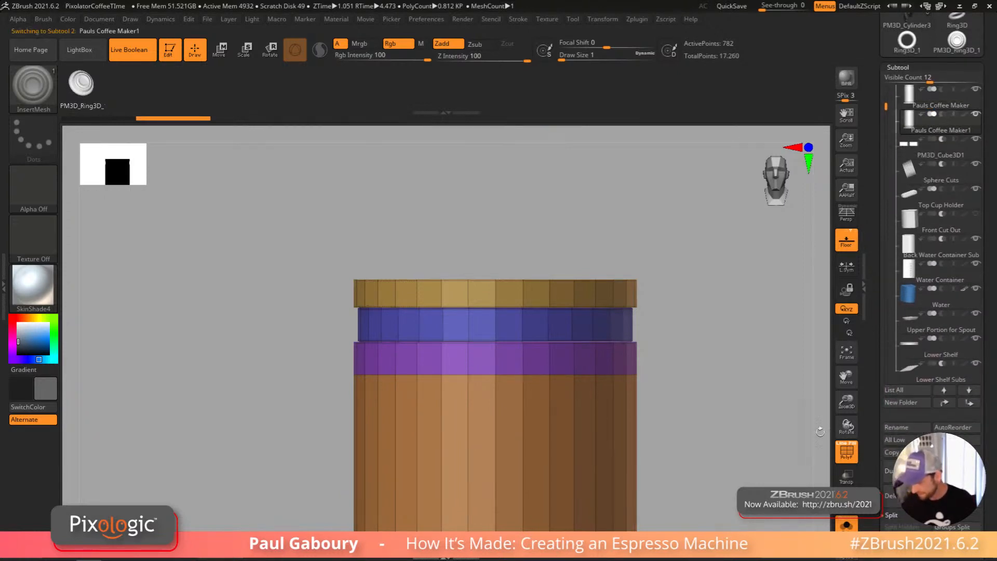
{"action": "key", "text": "d"}
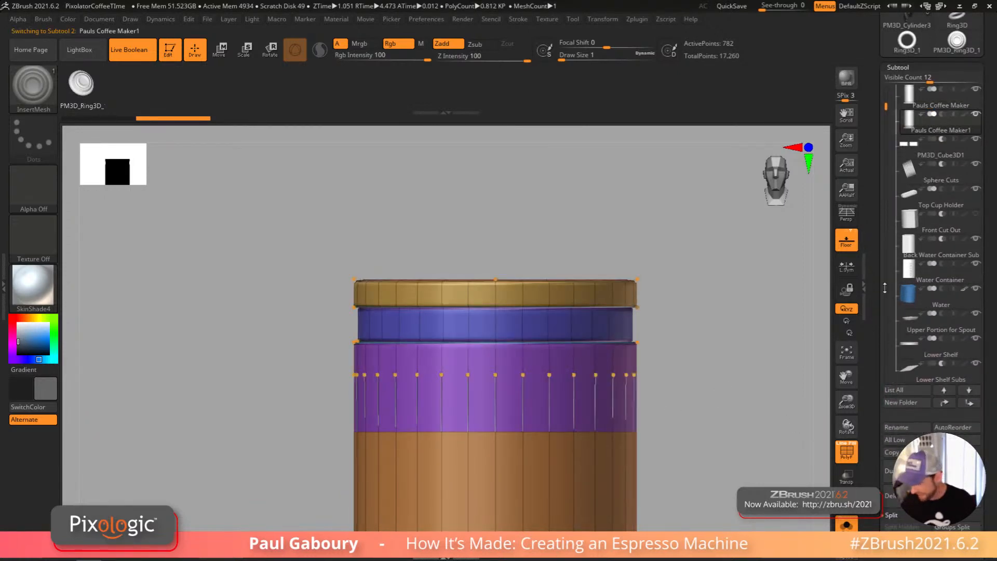
Step: Apply the dynamic subdivision to the Pauls Coffee Maker1 mesh and delete its lower subdivision levels
{"action": "left_click", "coordinate": [899, 68]}
{"action": "left_click", "coordinate": [903, 80]}
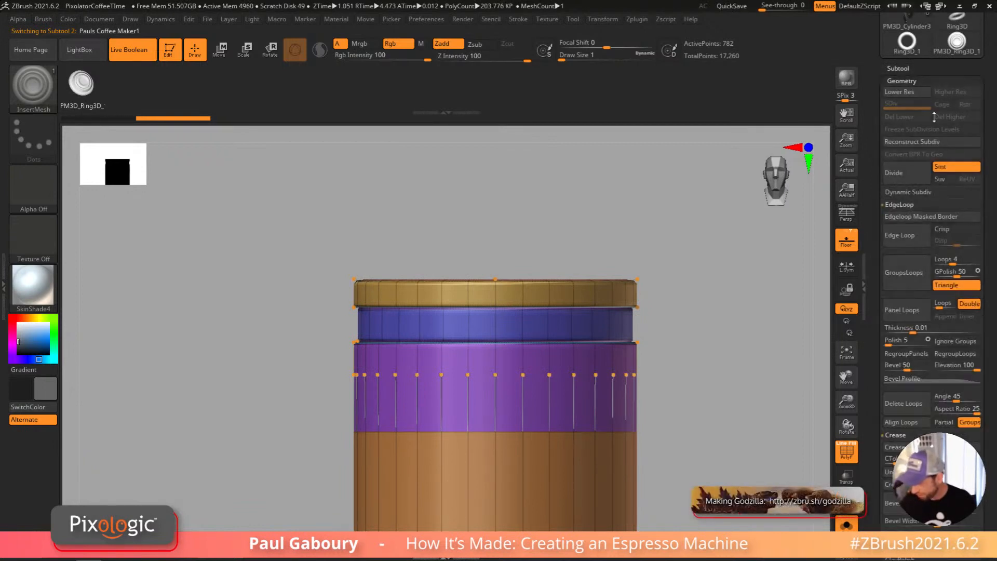
{"action": "left_click", "coordinate": [917, 192]}
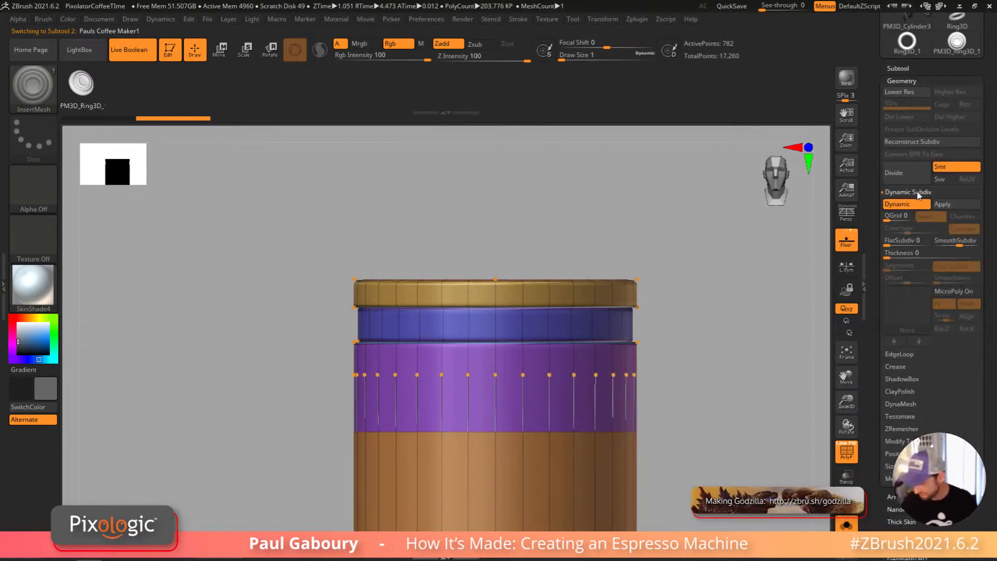
{"action": "left_click", "coordinate": [961, 205]}
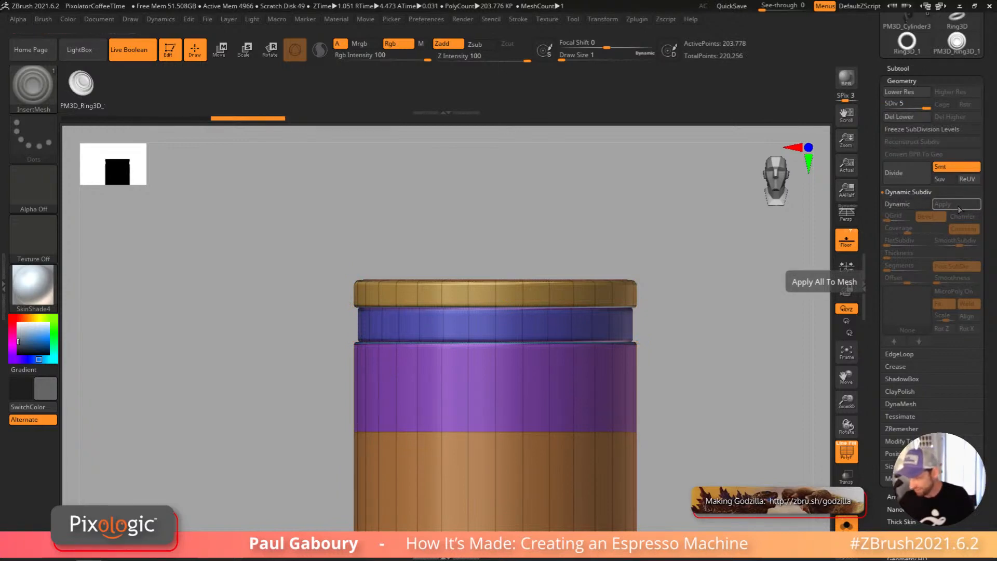
{"action": "left_click", "coordinate": [920, 118]}
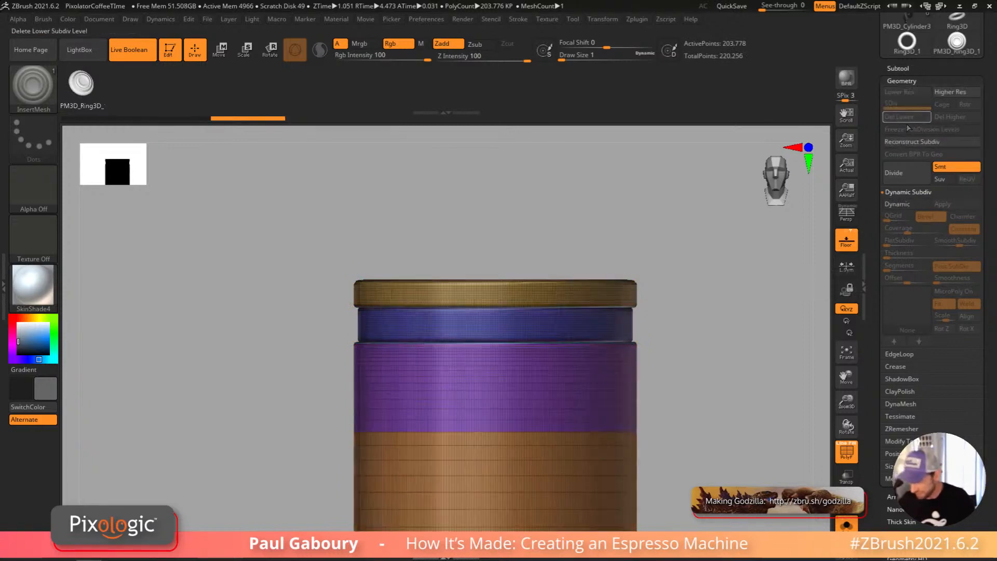
Step: Isolate the recessed band's polygroup and regroup its separate pieces with Auto Groups
{"action": "left_click", "coordinate": [550, 327], "text": "ctrl+shift"}
{"action": "left_click_drag", "start_coordinate": [555, 363], "coordinate": [654, 403]}
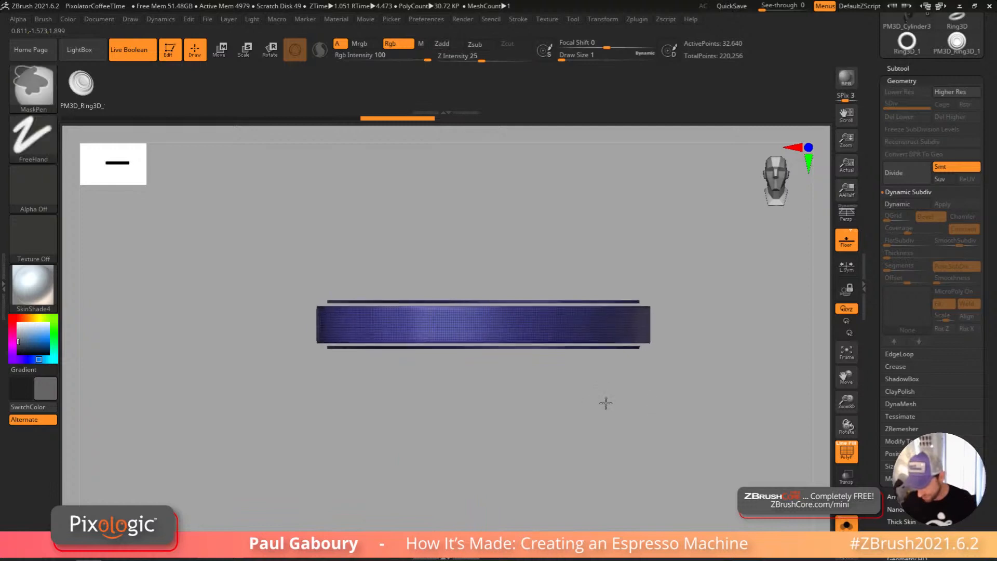
{"action": "mouse_move", "coordinate": [595, 403]}
{"action": "left_mouse_down"}
{"action": "mouse_move", "coordinate": [563, 392]}
{"action": "mouse_move", "coordinate": [570, 411]}
{"action": "mouse_move", "coordinate": [560, 344]}
{"action": "left_mouse_up"}
{"action": "right_click_drag", "start_coordinate": [560, 344], "coordinate": [579, 379], "text": "ctrl"}
{"action": "left_click", "coordinate": [898, 442], "text": "shift"}
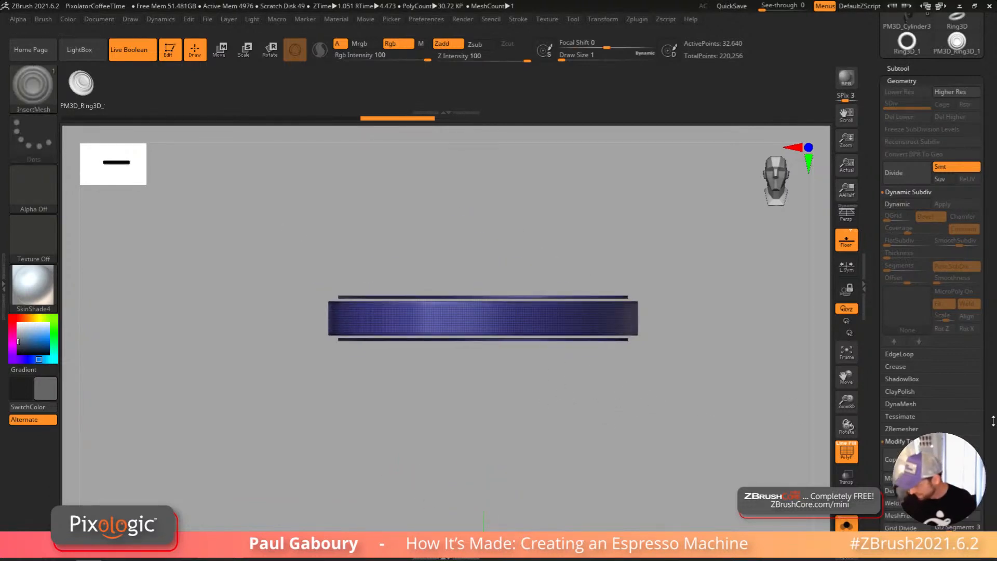
{"action": "scroll", "coordinate": [992, 421], "scroll_direction": "down", "scroll_amount": 8}
{"action": "left_click_drag", "start_coordinate": [960, 519], "coordinate": [958, 421]}
{"action": "left_click", "coordinate": [913, 347], "text": "shift"}
{"action": "left_click", "coordinate": [910, 359]}
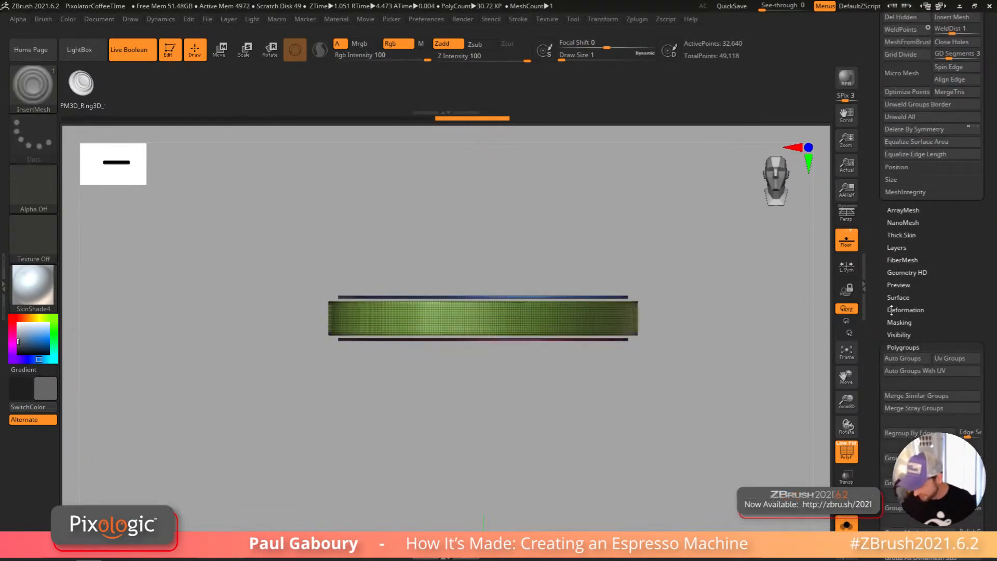
Step: Keep only the tall outer band visible and delete the hidden geometry of the Pauls Coffee Maker1 subtool
{"action": "left_click", "coordinate": [633, 322], "text": "ctrl+shift"}
{"action": "left_click", "coordinate": [634, 322], "text": "ctrl+shift"}
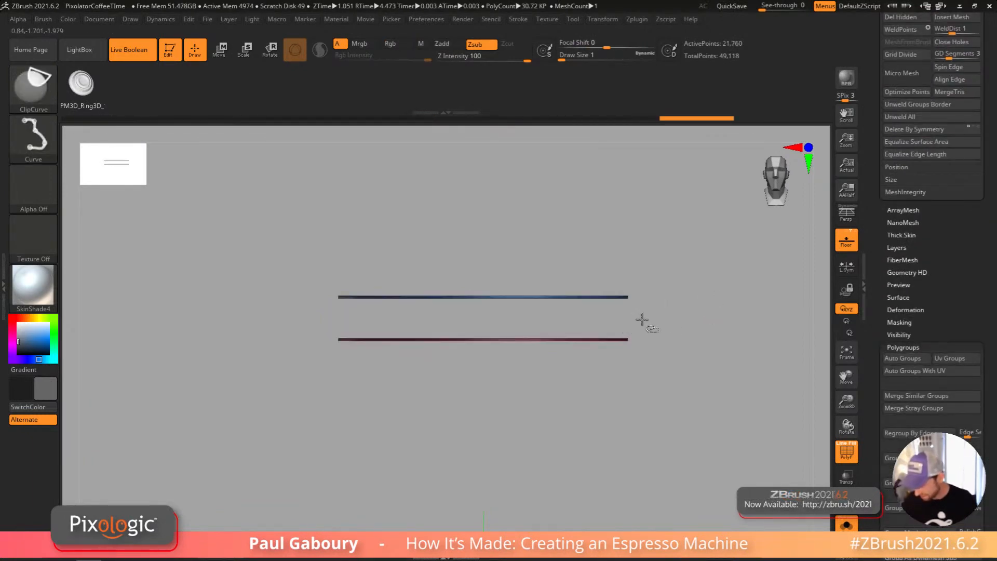
{"action": "left_click", "coordinate": [641, 321], "text": "ctrl+shift"}
{"action": "scroll", "coordinate": [925, 260], "scroll_direction": "up", "scroll_amount": 7}
{"action": "left_click", "coordinate": [902, 202]}
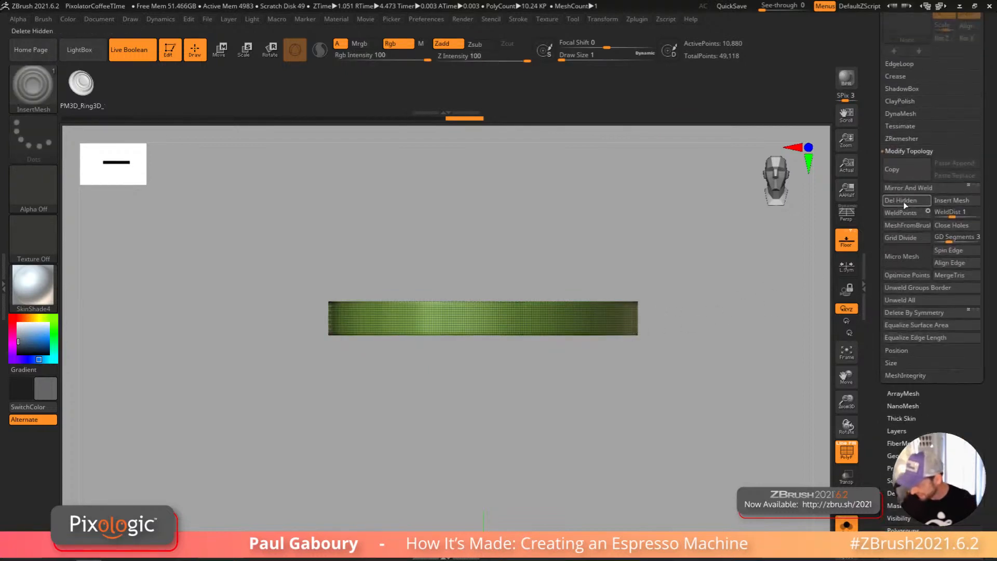
Step: Exit Solo mode, turn dynamic subdivision back on for Pauls Coffee Maker, and reselect the Pauls Coffee Maker1 band
{"action": "left_click", "coordinate": [848, 527]}
{"action": "left_click_drag", "start_coordinate": [962, 405], "coordinate": [962, 499]}
{"action": "left_click_drag", "start_coordinate": [877, 99], "coordinate": [876, 200]}
{"action": "left_click", "coordinate": [901, 102]}
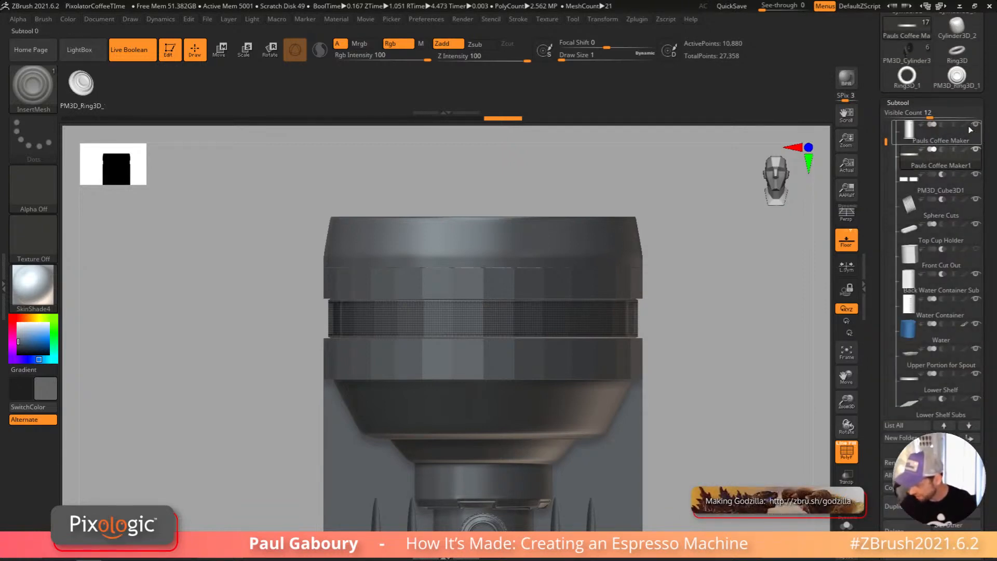
{"action": "left_click", "coordinate": [907, 137]}
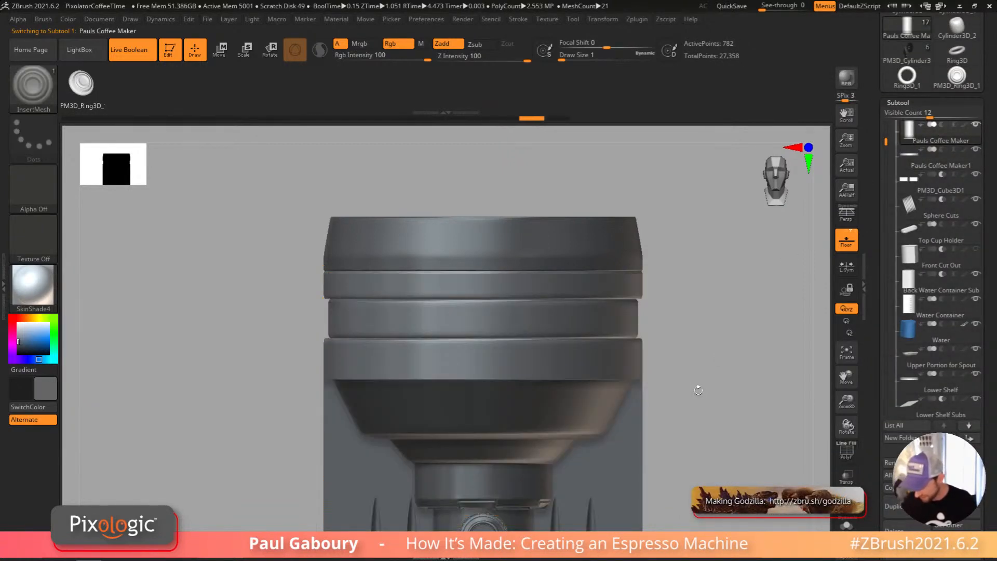
{"action": "left_click", "coordinate": [914, 158]}
{"action": "key", "text": "shift+f"}
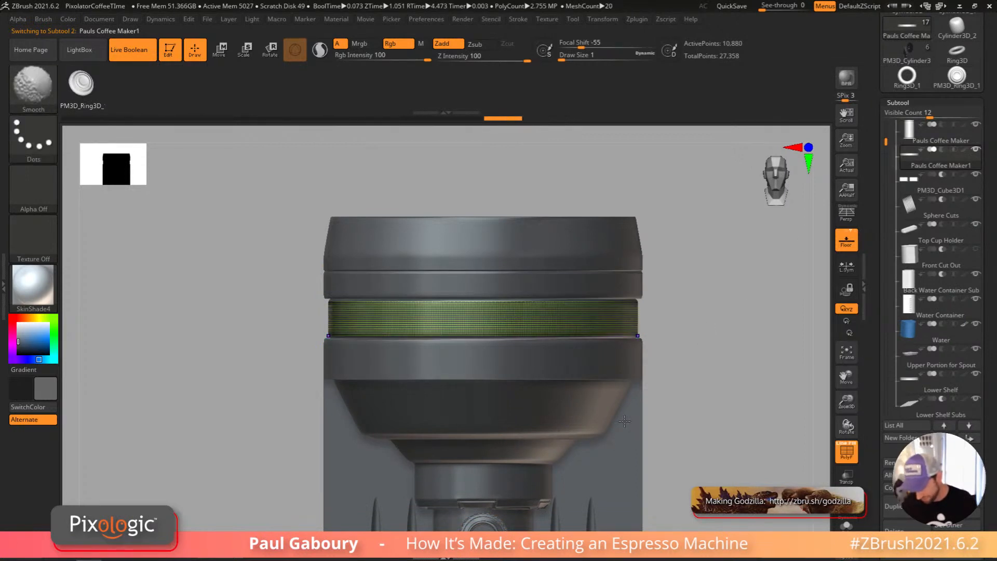
Step: Try inserting a mirrored pair of buttons on the front of the separate band, and undo the insertion
{"action": "key", "text": "shift+f"}
{"action": "key", "text": "w"}
{"action": "mouse_move", "coordinate": [671, 399]}
{"action": "left_mouse_down"}
{"action": "mouse_move", "coordinate": [712, 431]}
{"action": "mouse_move", "coordinate": [690, 398]}
{"action": "left_mouse_up"}
{"action": "key", "text": "shift+f"}
{"action": "key", "text": "q"}
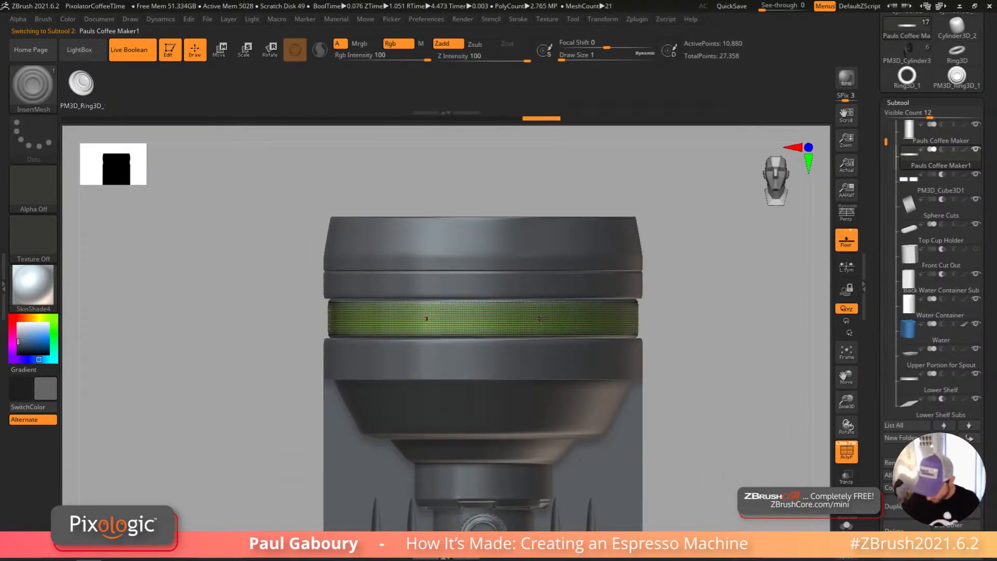
{"action": "left_click_drag", "start_coordinate": [536, 319], "coordinate": [536, 332]}
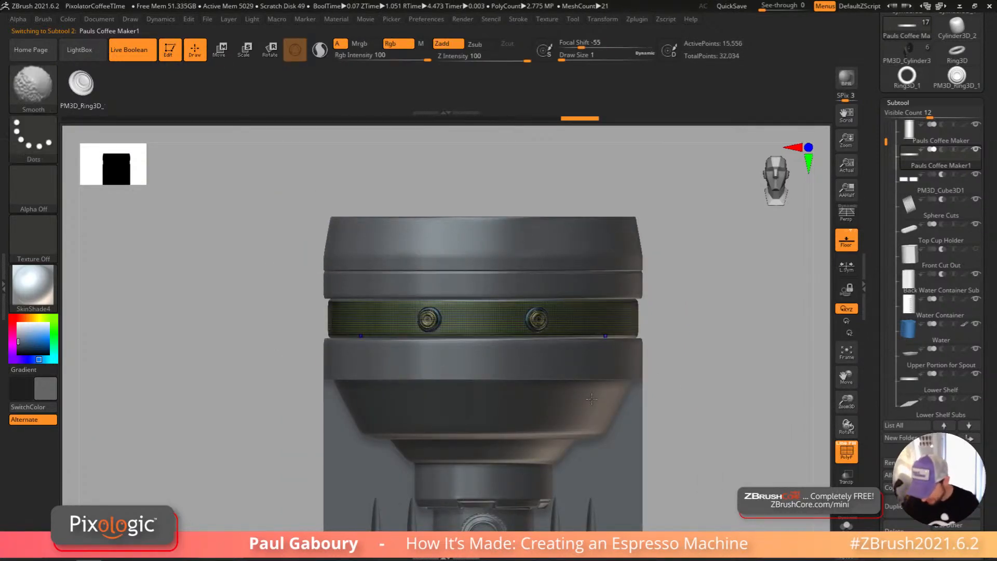
{"action": "key", "text": "shift+f"}
{"action": "left_click_drag", "start_coordinate": [693, 381], "coordinate": [574, 332]}
{"action": "mouse_move", "coordinate": [545, 324]}
{"action": "right_mouse_down", "text": "ctrl"}
{"action": "mouse_move", "coordinate": [563, 345]}
{"action": "mouse_move", "coordinate": [545, 272]}
{"action": "right_mouse_up", "text": "ctrl"}
{"action": "mouse_move", "coordinate": [693, 392]}
{"action": "right_mouse_down", "text": "ctrl"}
{"action": "mouse_move", "coordinate": [570, 344]}
{"action": "mouse_move", "coordinate": [628, 410]}
{"action": "mouse_move", "coordinate": [571, 415]}
{"action": "right_mouse_up", "text": "ctrl"}
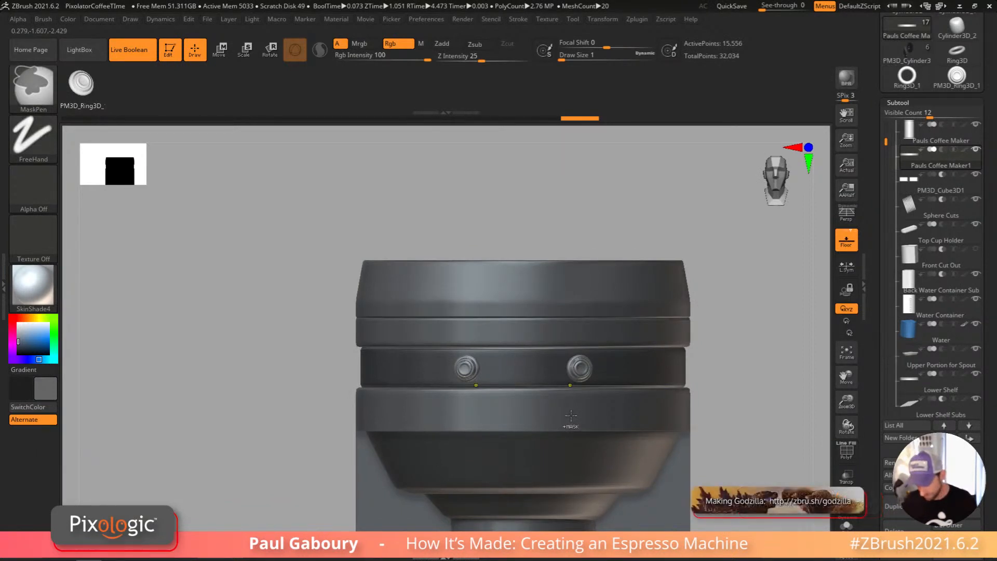
{"action": "key", "text": "ctrl+z"}
Step: Set the brush's draw size to about 41 to match the button size to the band, and show the polyframe
{"action": "key", "text": "s"}
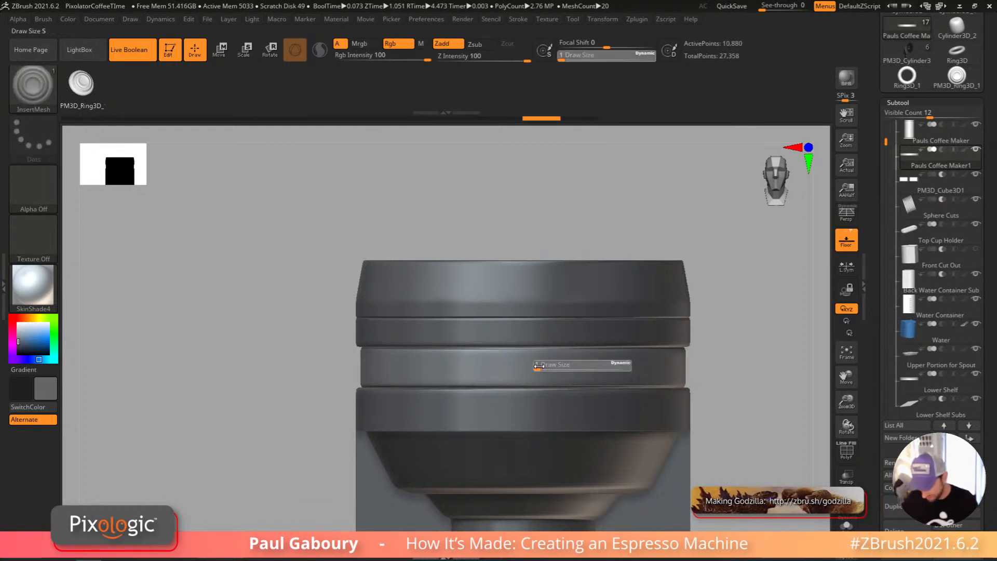
{"action": "right_click_drag", "start_coordinate": [539, 366], "coordinate": [553, 369], "text": "ctrl"}
{"action": "key", "text": "s"}
{"action": "left_click_drag", "start_coordinate": [552, 371], "coordinate": [525, 370]}
{"action": "key", "text": "s"}
{"action": "key", "text": "shift+f"}
{"action": "mouse_move", "coordinate": [516, 372]}
{"action": "right_mouse_down", "text": "ctrl"}
{"action": "mouse_move", "coordinate": [535, 403]}
{"action": "mouse_move", "coordinate": [518, 368]}
{"action": "right_mouse_up", "text": "ctrl"}
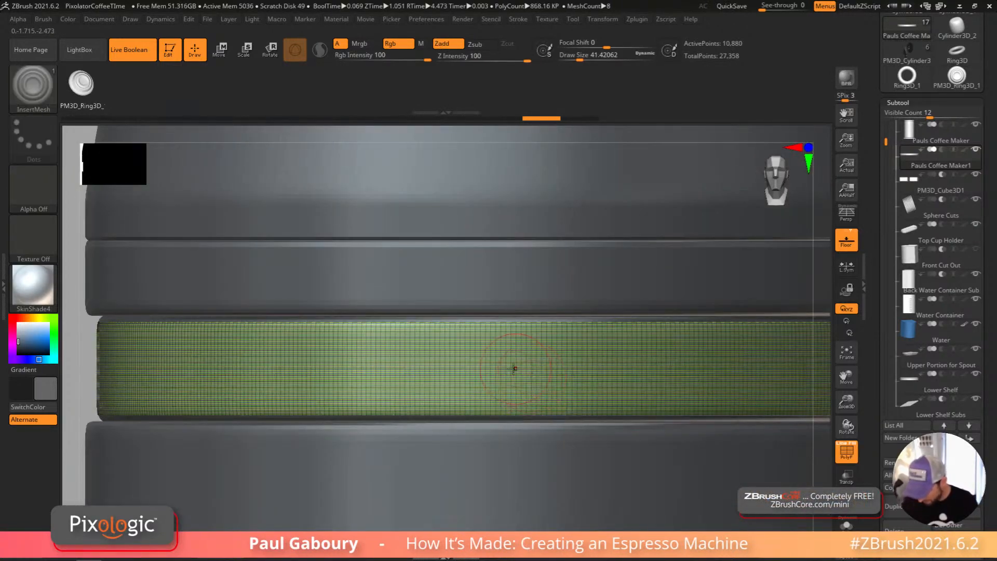
Step: Insert a center button and two mirrored pairs in a row on the band's front, and clear the mask
{"action": "left_click_drag", "start_coordinate": [516, 369], "coordinate": [532, 395]}
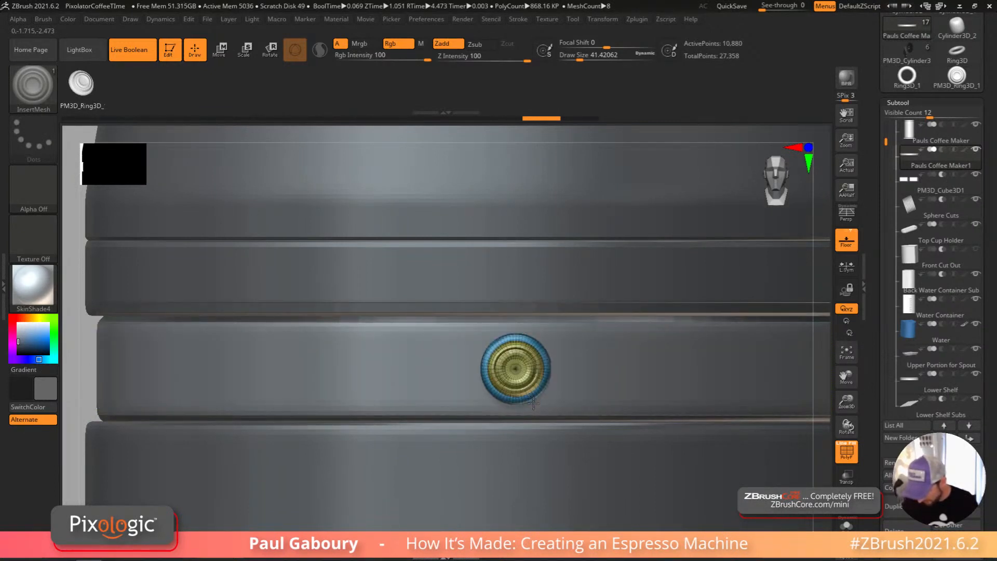
{"action": "left_click_drag", "start_coordinate": [604, 370], "coordinate": [611, 408]}
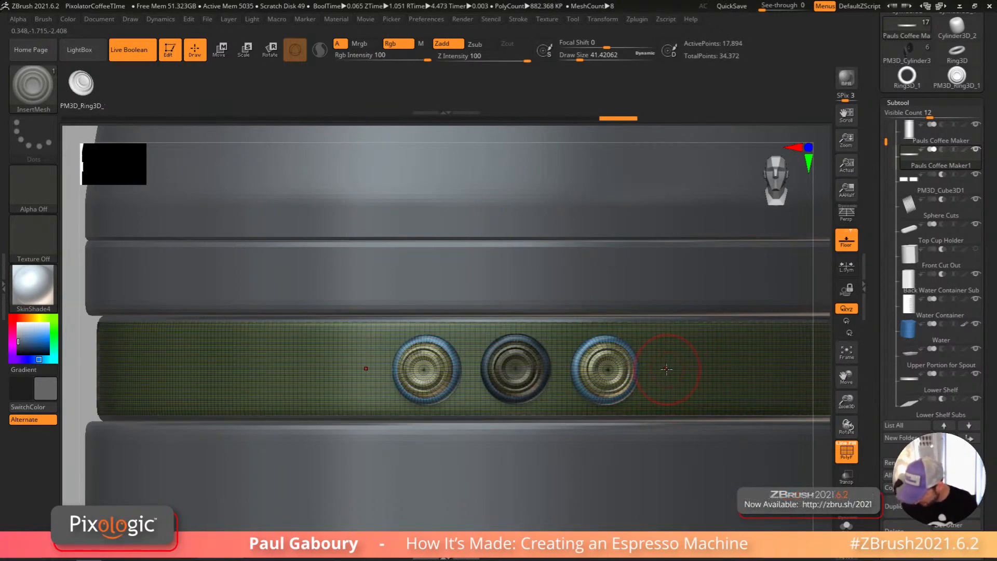
{"action": "left_click_drag", "start_coordinate": [675, 370], "coordinate": [696, 387]}
{"action": "key", "text": "ctrl+z"}
{"action": "key", "text": "ctrl+z"}
{"action": "right_click_drag", "start_coordinate": [697, 386], "coordinate": [690, 353], "text": "ctrl"}
{"action": "left_click_drag", "start_coordinate": [694, 357], "coordinate": [717, 422], "text": "ctrl"}
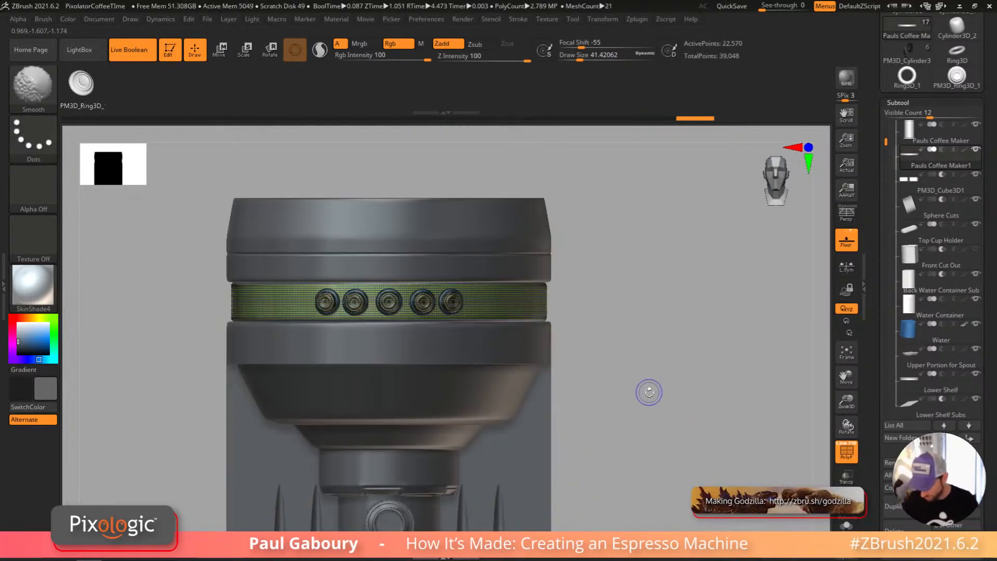
{"action": "mouse_move", "coordinate": [640, 396]}
{"action": "right_mouse_down", "text": "ctrl"}
{"action": "mouse_move", "coordinate": [592, 405]}
{"action": "mouse_move", "coordinate": [628, 395]}
{"action": "mouse_move", "coordinate": [613, 398]}
{"action": "mouse_move", "coordinate": [657, 360]}
{"action": "mouse_move", "coordinate": [591, 422]}
{"action": "mouse_move", "coordinate": [627, 434]}
{"action": "mouse_move", "coordinate": [623, 411]}
{"action": "mouse_move", "coordinate": [545, 334]}
{"action": "right_mouse_up", "text": "ctrl"}
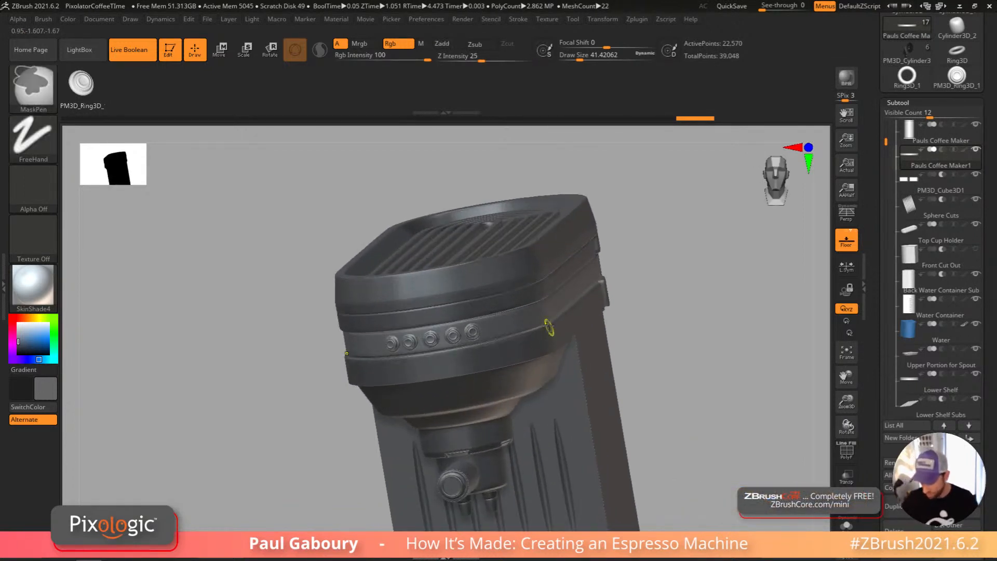
Step: Hide the dense band mesh in Pauls Coffee Maker1 and delete the hidden geometry, keeping only the five buttons
{"action": "key", "text": "ctrl+shift"}
{"action": "key", "text": "ctrl+z"}
{"action": "mouse_move", "coordinate": [636, 363]}
{"action": "right_mouse_down"}
{"action": "mouse_move", "coordinate": [664, 309]}
{"action": "mouse_move", "coordinate": [649, 329]}
{"action": "mouse_move", "coordinate": [603, 305]}
{"action": "mouse_move", "coordinate": [613, 356]}
{"action": "mouse_move", "coordinate": [647, 419]}
{"action": "mouse_move", "coordinate": [650, 405]}
{"action": "mouse_move", "coordinate": [634, 416]}
{"action": "mouse_move", "coordinate": [632, 488]}
{"action": "mouse_move", "coordinate": [546, 363]}
{"action": "right_mouse_up"}
{"action": "mouse_move", "coordinate": [608, 431]}
{"action": "right_mouse_down"}
{"action": "mouse_move", "coordinate": [618, 350]}
{"action": "mouse_move", "coordinate": [617, 385]}
{"action": "mouse_move", "coordinate": [630, 368]}
{"action": "mouse_move", "coordinate": [621, 379]}
{"action": "mouse_move", "coordinate": [682, 383]}
{"action": "right_mouse_up"}
{"action": "left_click_drag", "start_coordinate": [993, 447], "coordinate": [915, 236]}
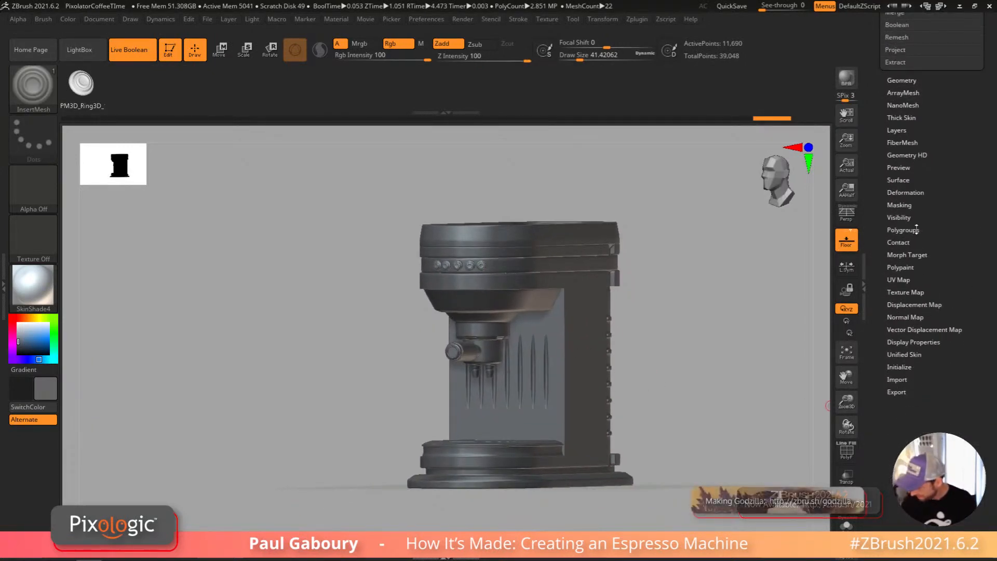
{"action": "key", "text": "shift"}
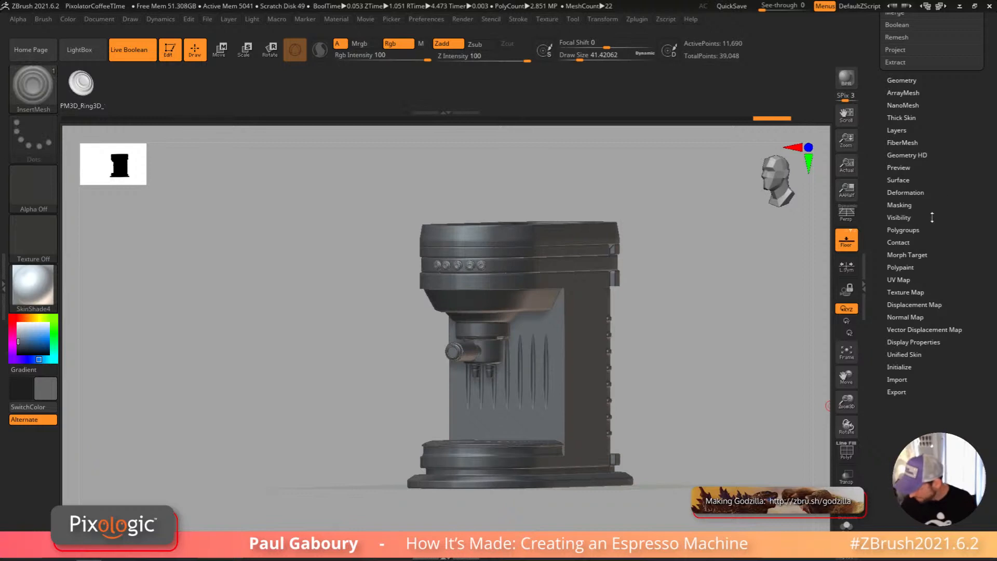
{"action": "left_click", "coordinate": [902, 80]}
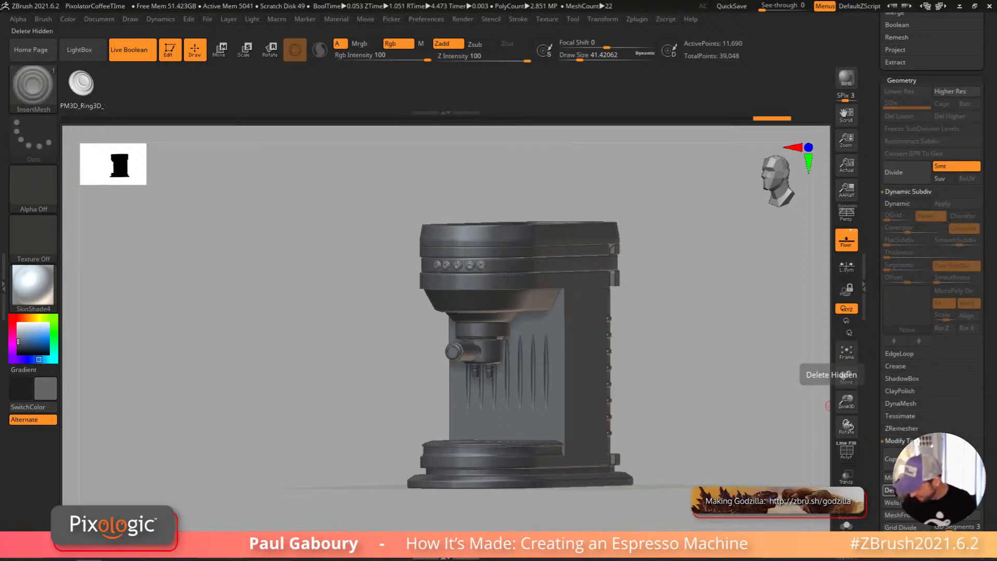
{"action": "mouse_move", "coordinate": [672, 388]}
{"action": "left_mouse_down"}
{"action": "mouse_move", "coordinate": [655, 403]}
{"action": "mouse_move", "coordinate": [701, 394]}
{"action": "mouse_move", "coordinate": [666, 393]}
{"action": "mouse_move", "coordinate": [674, 405]}
{"action": "mouse_move", "coordinate": [681, 398]}
{"action": "left_mouse_up"}
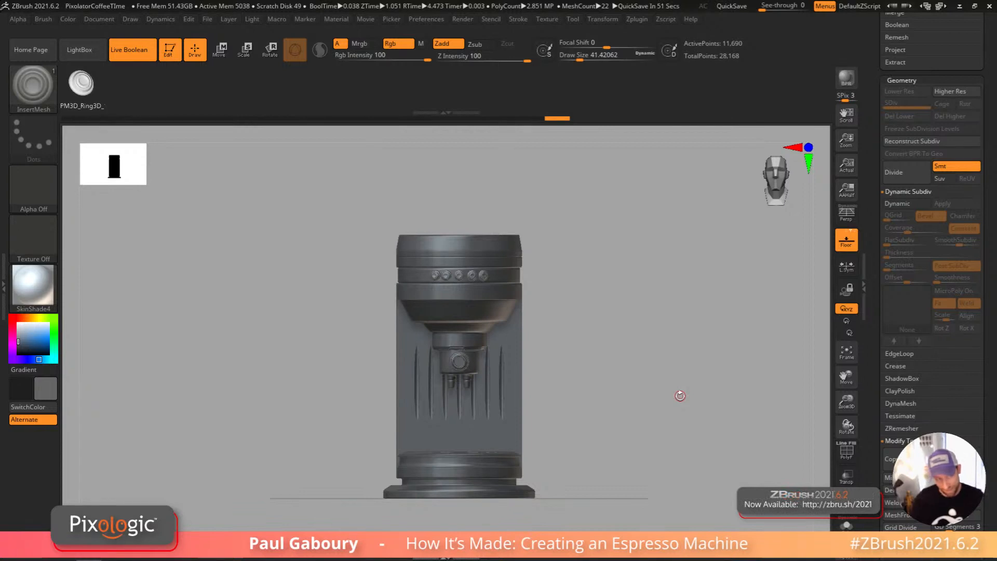
{"action": "scroll", "coordinate": [904, 166], "scroll_direction": "up", "scroll_amount": 10}
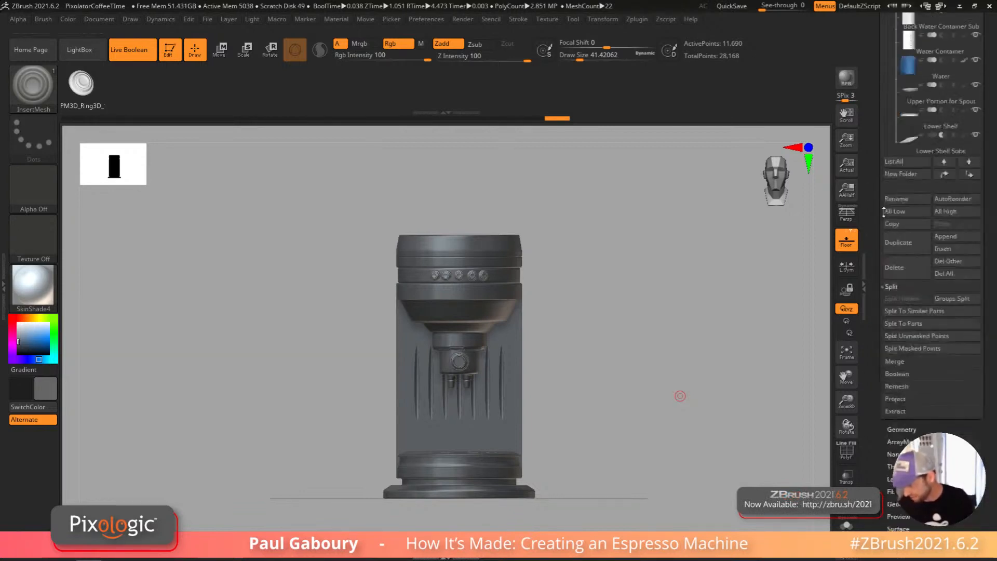
Step: Hide the five-button subtool, make Pauls Coffee Maker active, and display its polyframe without smoothing at the upper front bands
{"action": "left_click", "coordinate": [912, 195]}
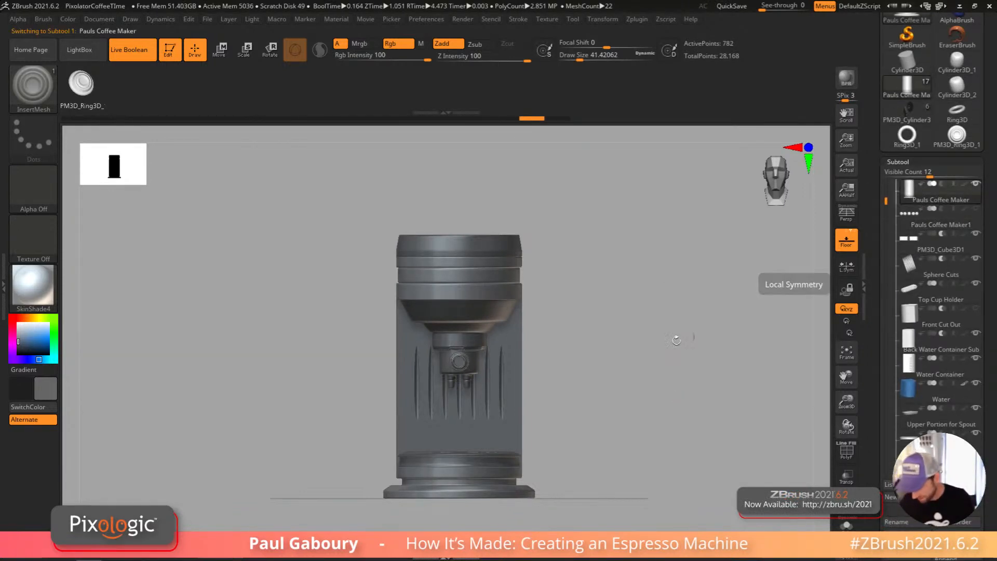
{"action": "key", "text": "f"}
{"action": "key", "text": "shift+f"}
{"action": "key", "text": "shift+d"}
{"action": "right_click_drag", "start_coordinate": [532, 360], "coordinate": [522, 380], "text": "ctrl"}
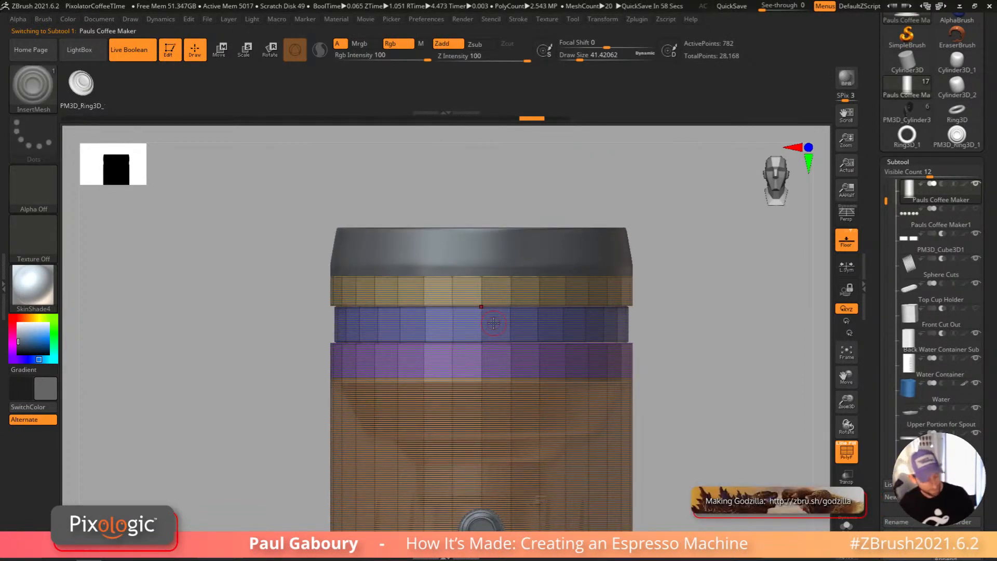
Step: Create a NanoMesh brush from the active ring InsertMesh brush
{"action": "key", "text": "b"}
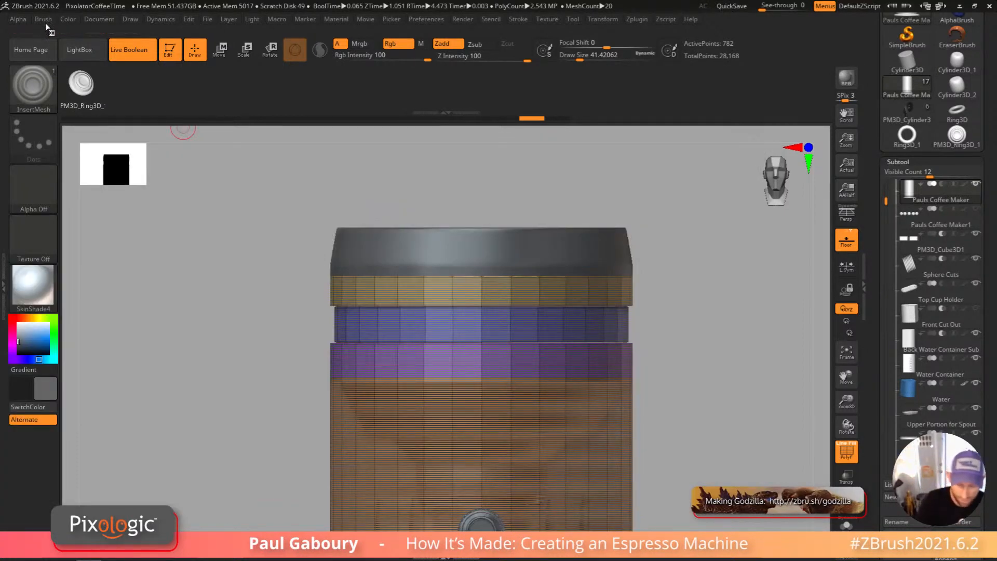
{"action": "left_click", "coordinate": [44, 19]}
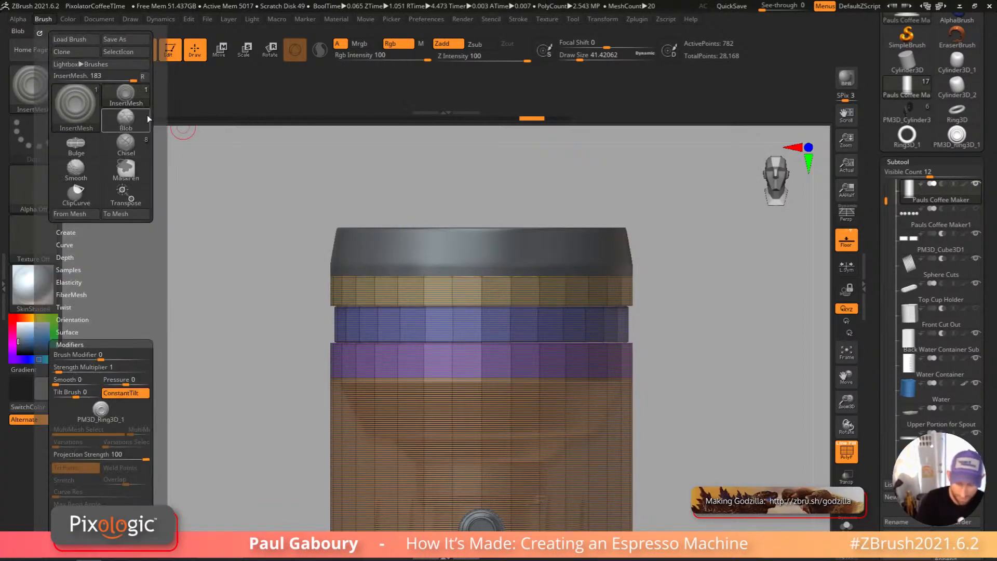
{"action": "left_click", "coordinate": [66, 182]}
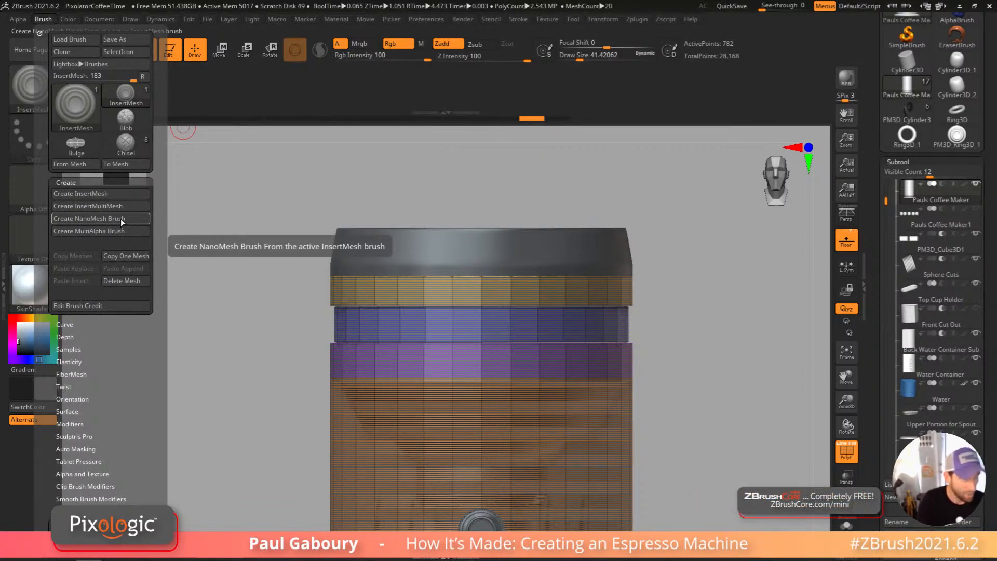
{"action": "left_click", "coordinate": [121, 219]}
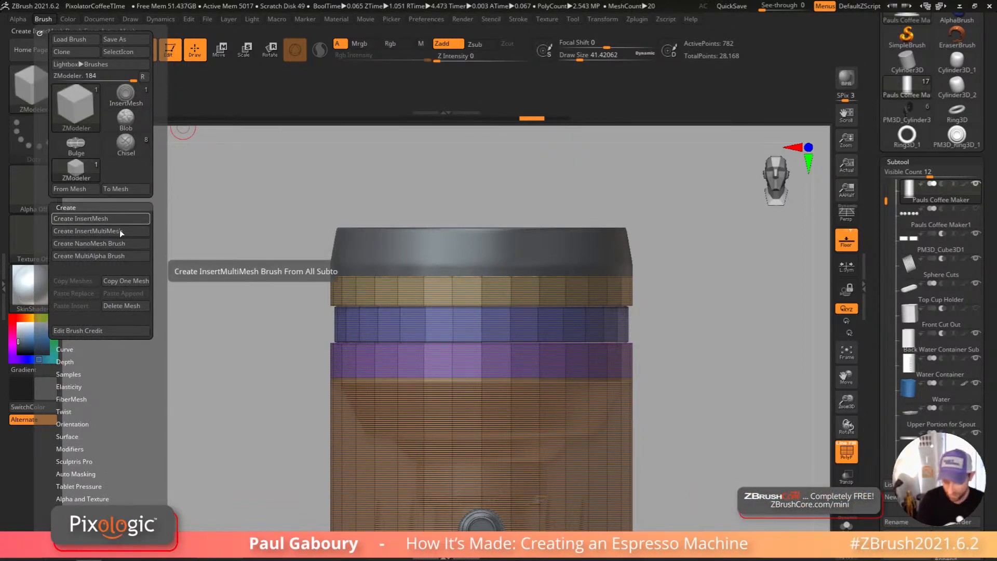
Step: Insert three mirrored pairs of NanoMesh buttons on the front polygons of the recessed band, then hide the polyframe and restore smoothing
{"action": "right_click_drag", "start_coordinate": [496, 324], "coordinate": [496, 333], "text": "ctrl"}
{"action": "left_click_drag", "start_coordinate": [491, 320], "coordinate": [494, 356]}
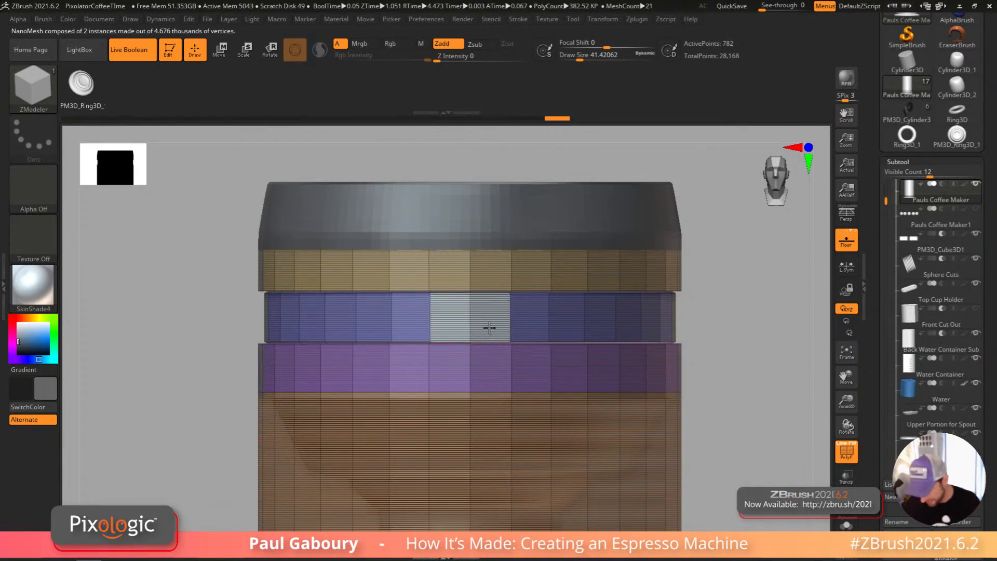
{"action": "left_click", "coordinate": [529, 321]}
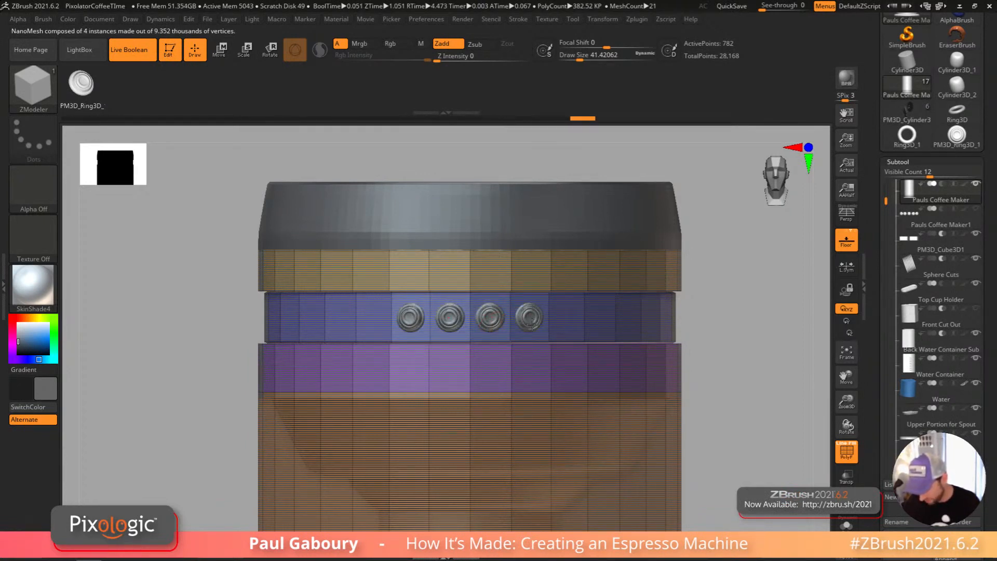
{"action": "left_click", "coordinate": [570, 332]}
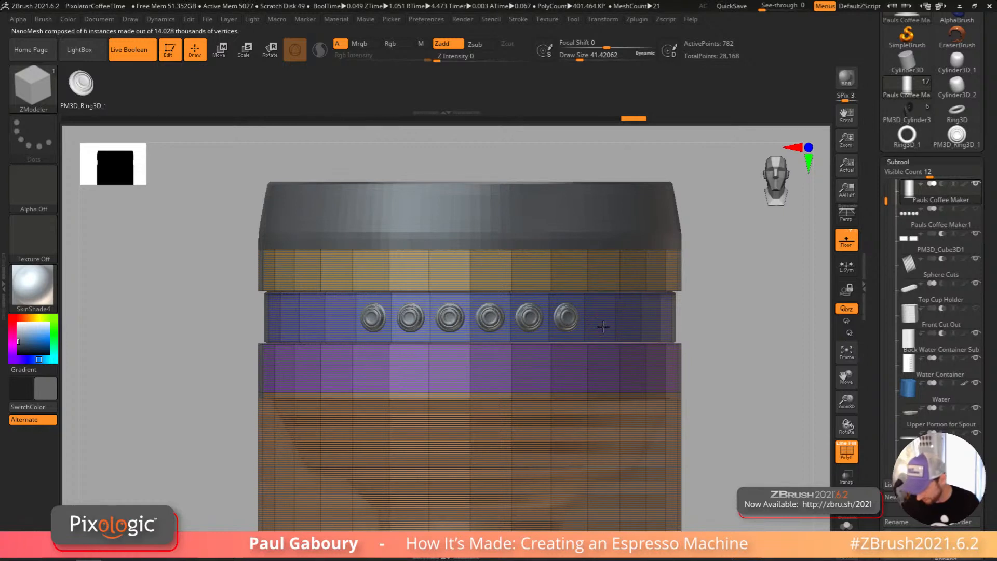
{"action": "mouse_move", "coordinate": [603, 323]}
{"action": "right_mouse_down", "text": "alt"}
{"action": "mouse_move", "coordinate": [619, 329]}
{"action": "mouse_move", "coordinate": [599, 320]}
{"action": "right_mouse_up", "text": "alt"}
{"action": "key", "text": "shift+f"}
{"action": "right_click_drag", "start_coordinate": [627, 366], "coordinate": [606, 378]}
{"action": "key", "text": "d"}
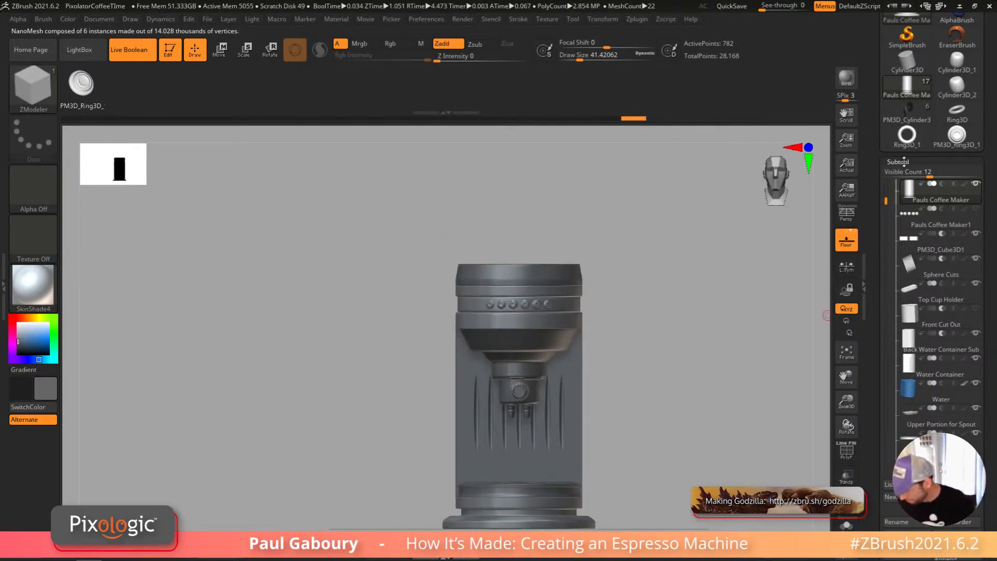
Step: Set the NanoMesh buttons' size to 0.41332 and their height to 2.30489
{"action": "left_click", "coordinate": [904, 162]}
{"action": "right_click_drag", "start_coordinate": [676, 394], "coordinate": [818, 304], "text": "ctrl"}
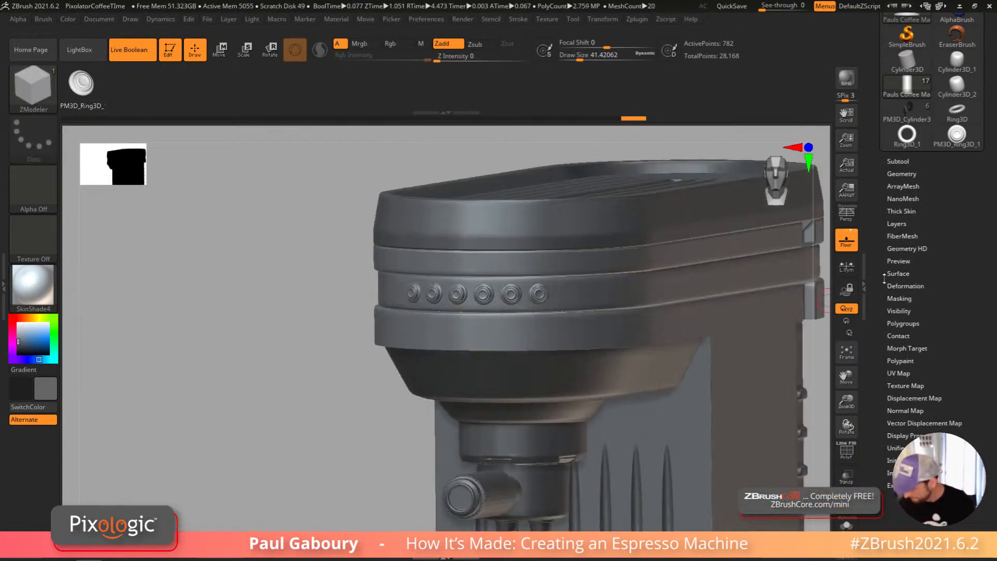
{"action": "left_click", "coordinate": [903, 199]}
{"action": "left_click_drag", "start_coordinate": [939, 325], "coordinate": [935, 326]}
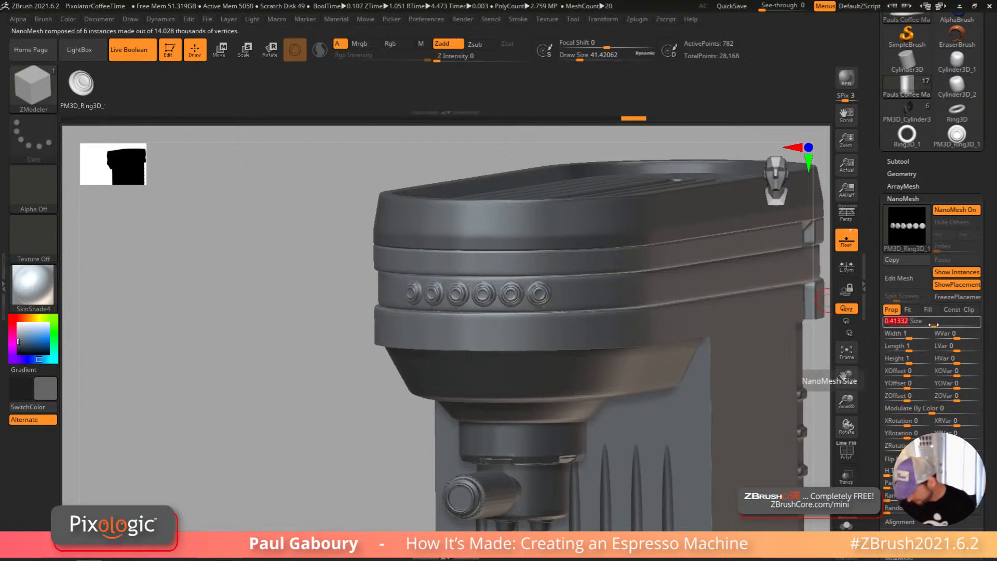
{"action": "right_click_drag", "start_coordinate": [660, 519], "coordinate": [667, 449]}
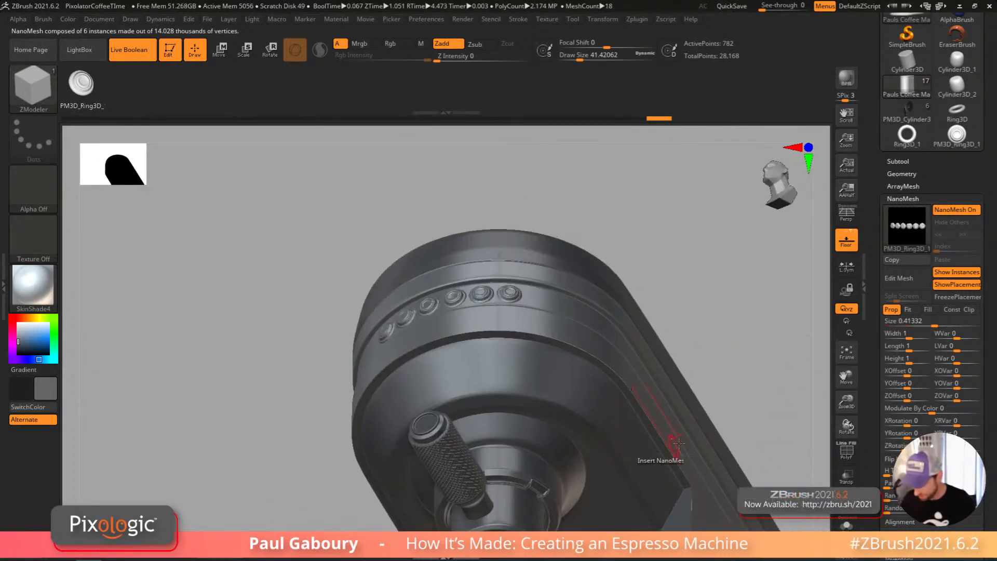
{"action": "left_click_drag", "start_coordinate": [915, 349], "coordinate": [915, 363]}
{"action": "key", "text": "Return"}
Step: Render a BPR preview of the whole espresso machine from a three-quarter view
{"action": "right_click_drag", "start_coordinate": [708, 376], "coordinate": [619, 401], "text": "ctrl"}
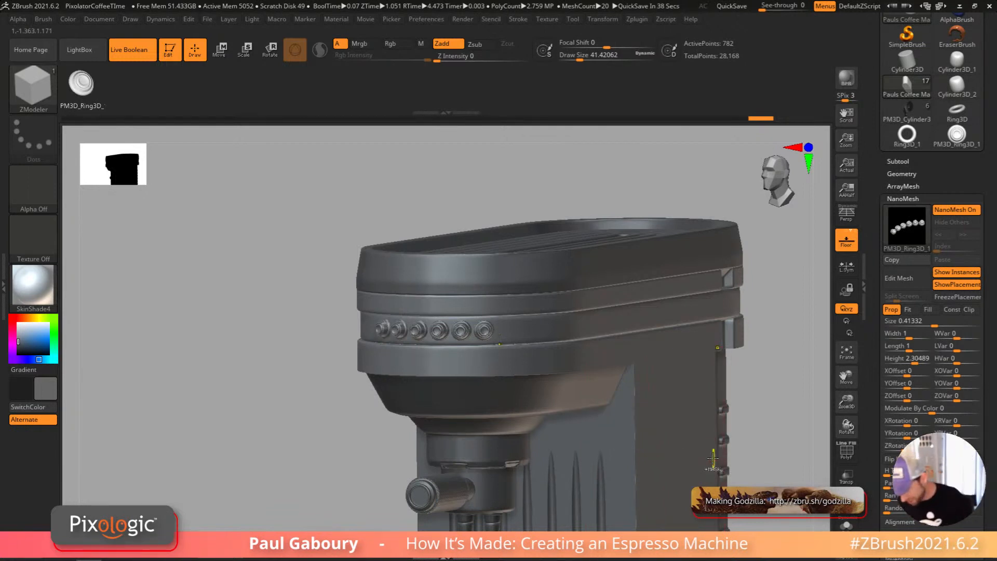
{"action": "mouse_move", "coordinate": [711, 456]}
{"action": "right_mouse_down", "text": "ctrl"}
{"action": "mouse_move", "coordinate": [760, 456]}
{"action": "mouse_move", "coordinate": [638, 382]}
{"action": "mouse_move", "coordinate": [657, 422]}
{"action": "mouse_move", "coordinate": [653, 460]}
{"action": "mouse_move", "coordinate": [670, 382]}
{"action": "mouse_move", "coordinate": [683, 378]}
{"action": "mouse_move", "coordinate": [661, 403]}
{"action": "mouse_move", "coordinate": [651, 380]}
{"action": "right_mouse_up", "text": "ctrl"}
{"action": "key", "text": "shift"}
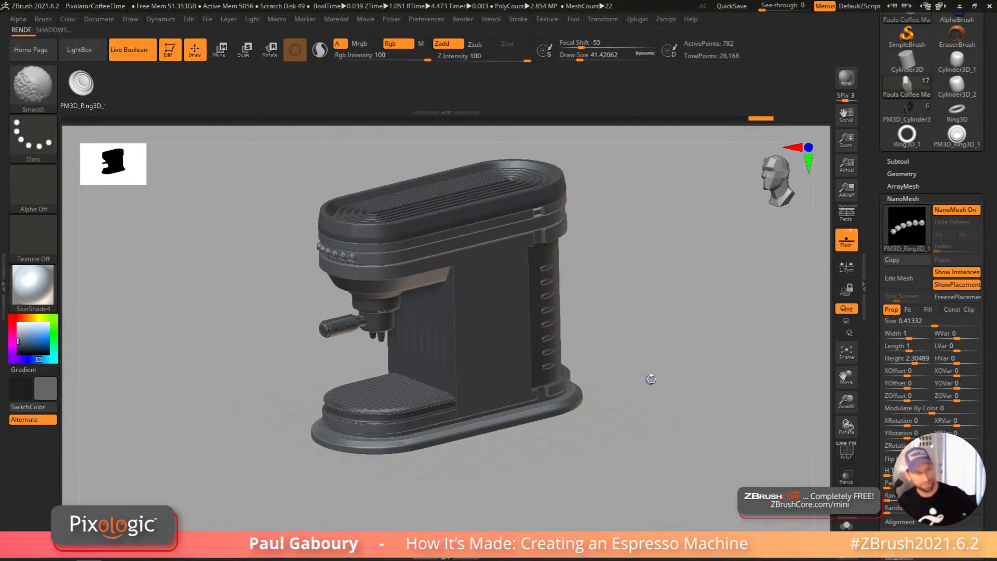
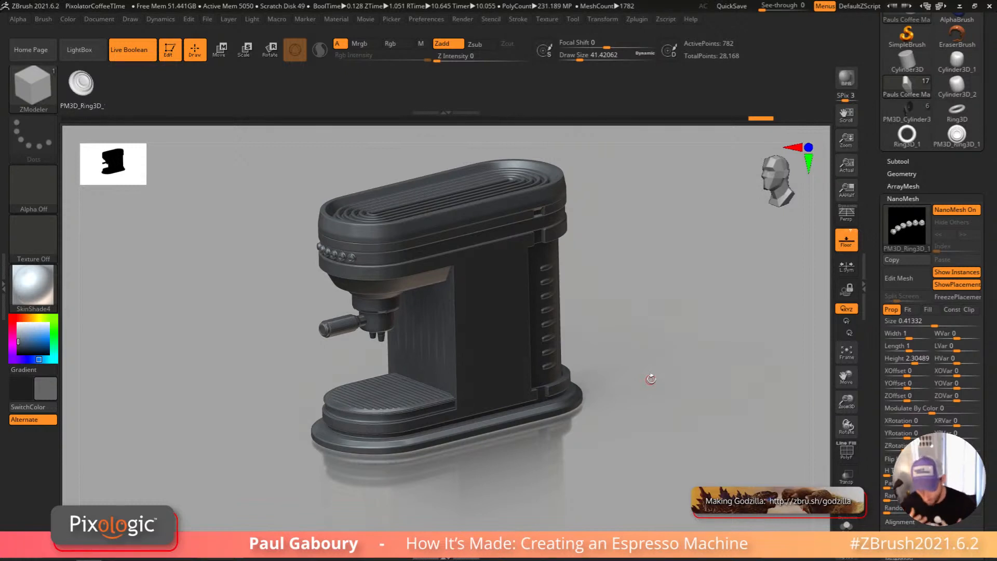
Step: Fill all visible subtools with the SkinShade4 material using SubTool Master's Fill with the Material option
{"action": "left_click", "coordinate": [898, 161]}
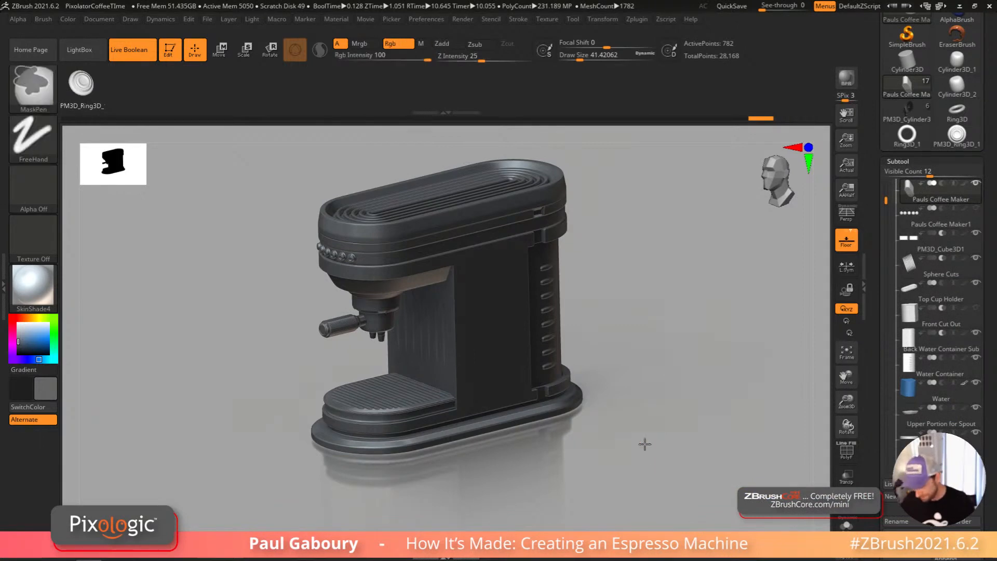
{"action": "right_click_drag", "start_coordinate": [646, 446], "coordinate": [642, 431], "text": "ctrl"}
{"action": "mouse_move", "coordinate": [642, 430]}
{"action": "left_mouse_down"}
{"action": "mouse_move", "coordinate": [650, 422]}
{"action": "mouse_move", "coordinate": [614, 425]}
{"action": "left_mouse_up"}
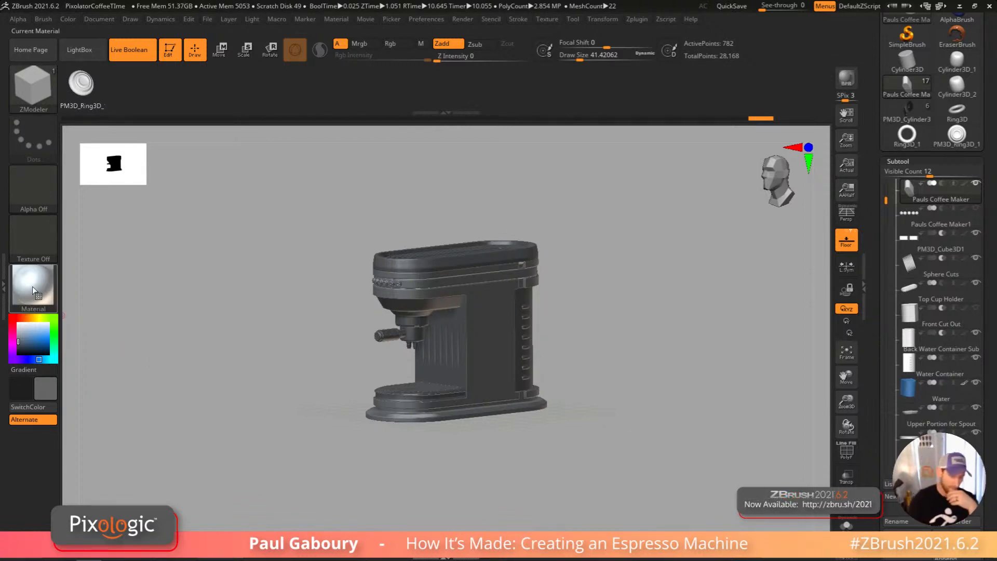
{"action": "mouse_move", "coordinate": [32, 286]}
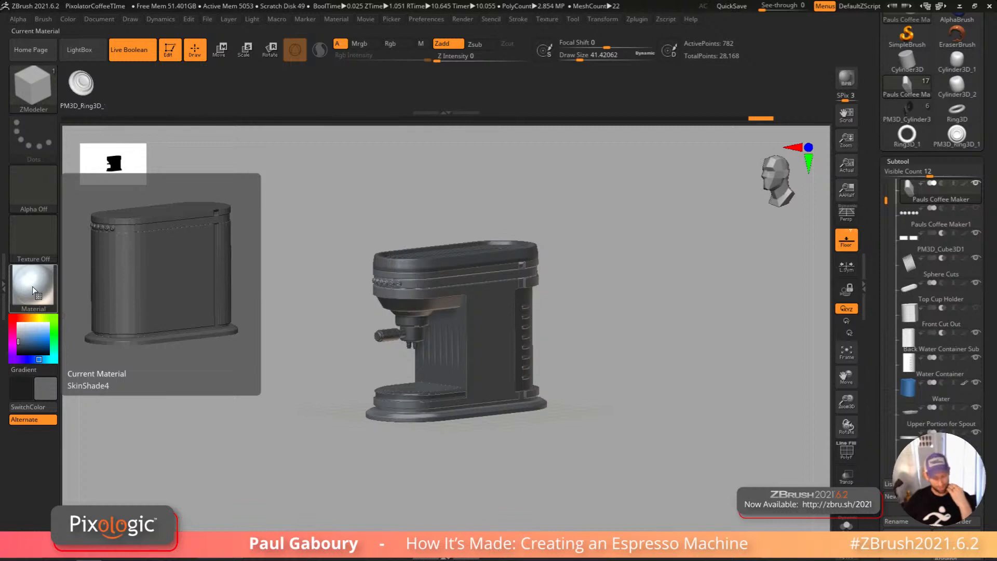
{"action": "left_click", "coordinate": [39, 289]}
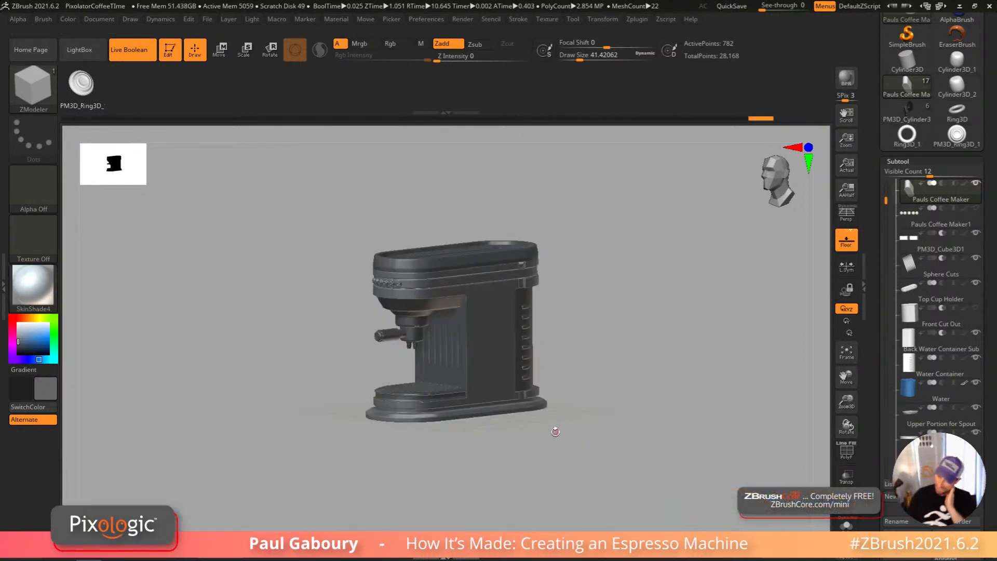
{"action": "left_click", "coordinate": [642, 20]}
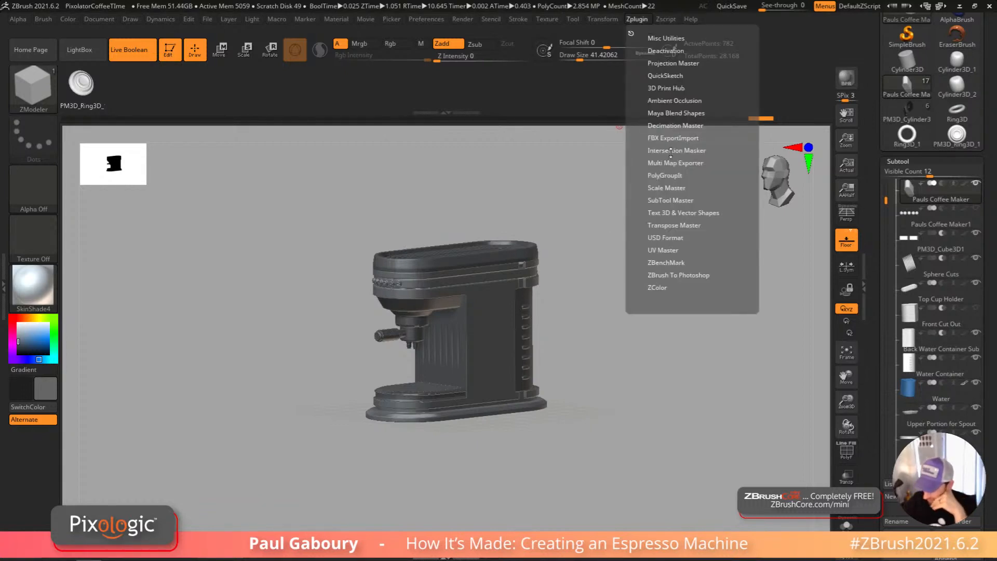
{"action": "left_click", "coordinate": [678, 200]}
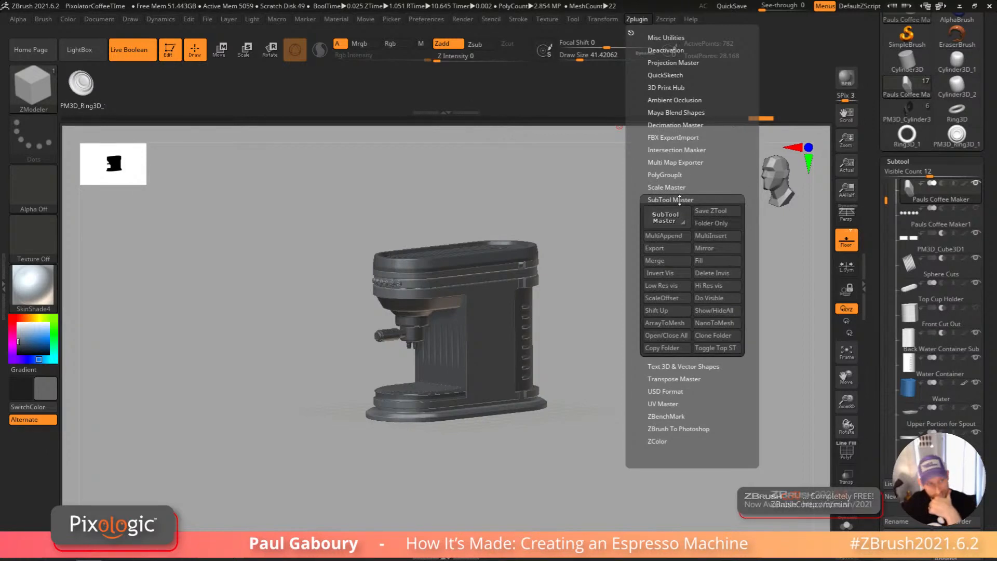
{"action": "left_click", "coordinate": [715, 262]}
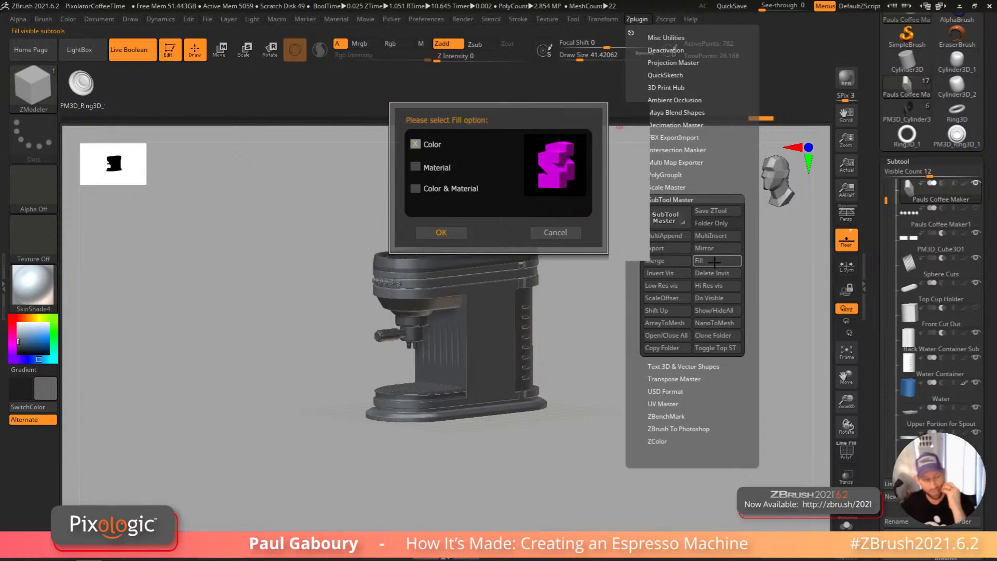
{"action": "left_click", "coordinate": [415, 167]}
{"action": "left_click", "coordinate": [415, 188]}
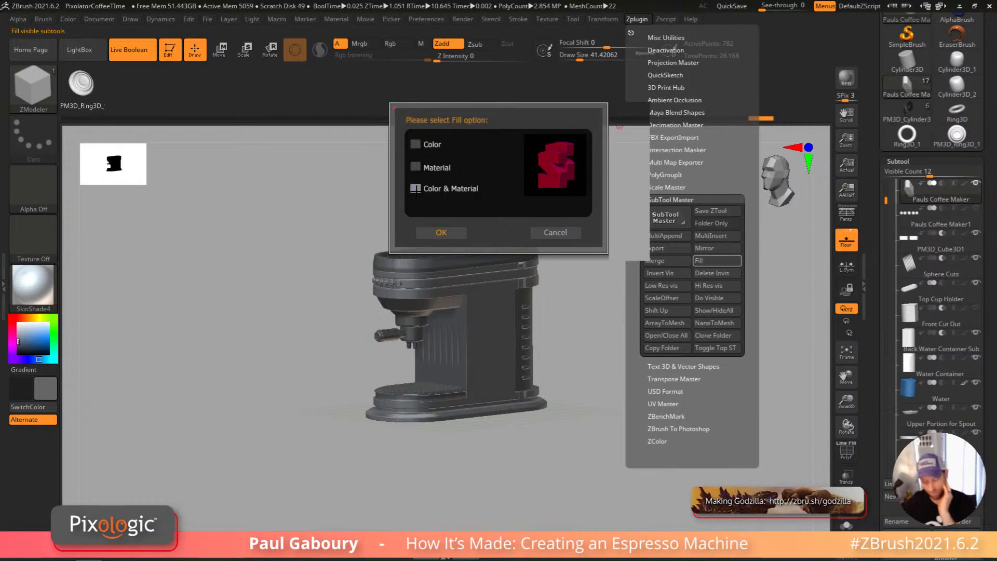
{"action": "left_click", "coordinate": [416, 167]}
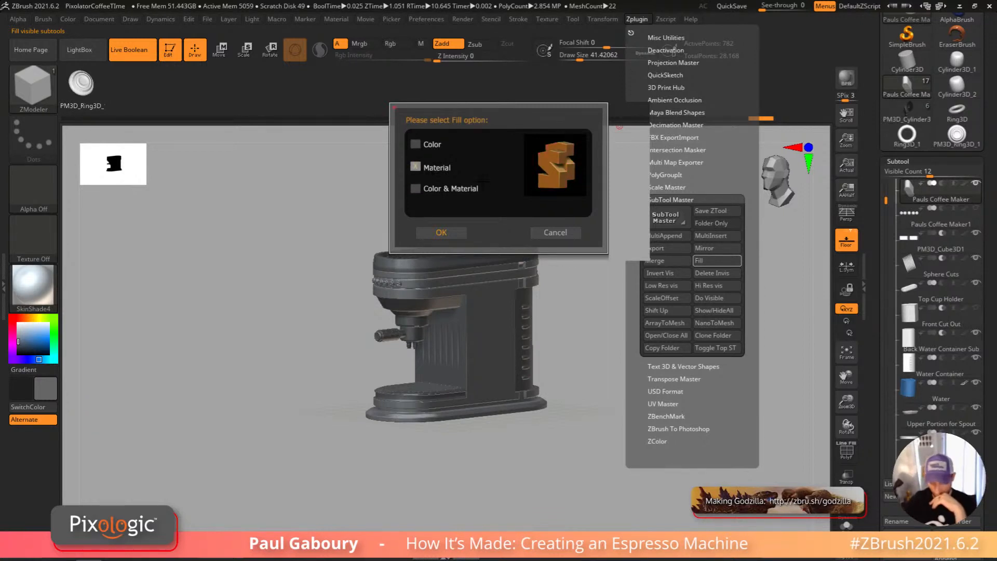
{"action": "left_click", "coordinate": [447, 232]}
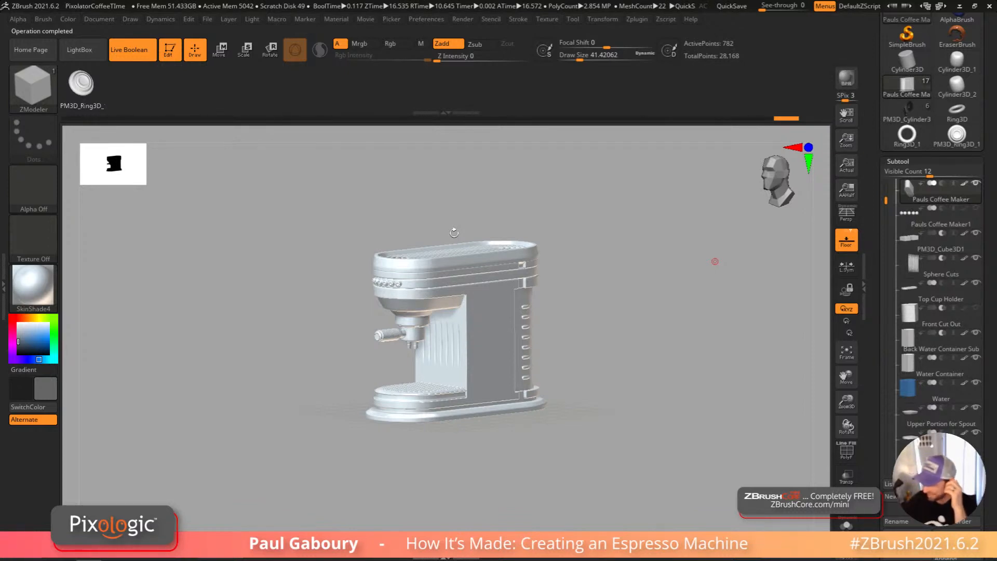
Step: Choose the Metal standard material as the current material
{"action": "scroll", "coordinate": [901, 283], "scroll_direction": "down", "scroll_amount": 6}
{"action": "scroll", "coordinate": [914, 270], "scroll_direction": "up", "scroll_amount": 7}
{"action": "mouse_move", "coordinate": [966, 261]}
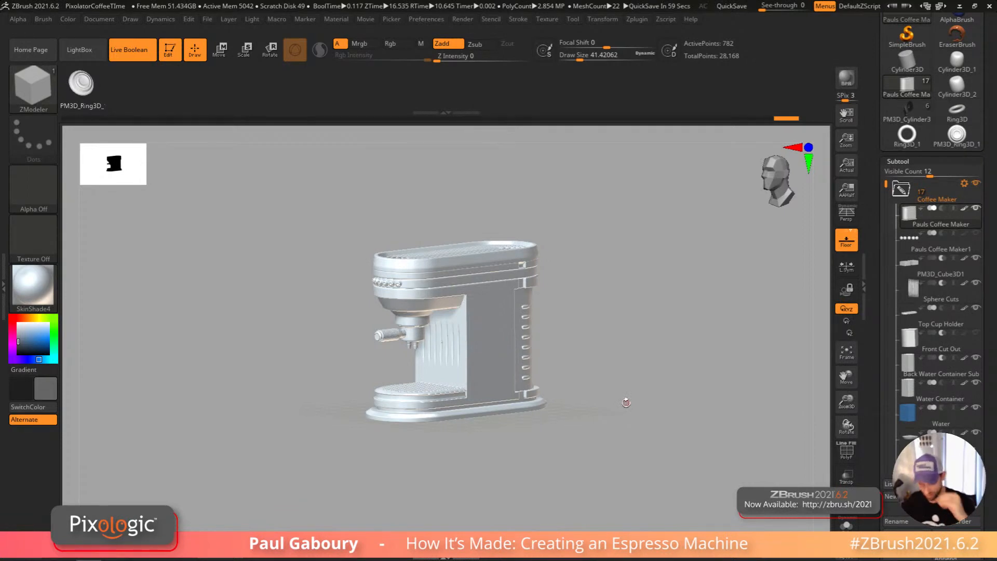
{"action": "left_click_drag", "start_coordinate": [599, 388], "coordinate": [606, 407]}
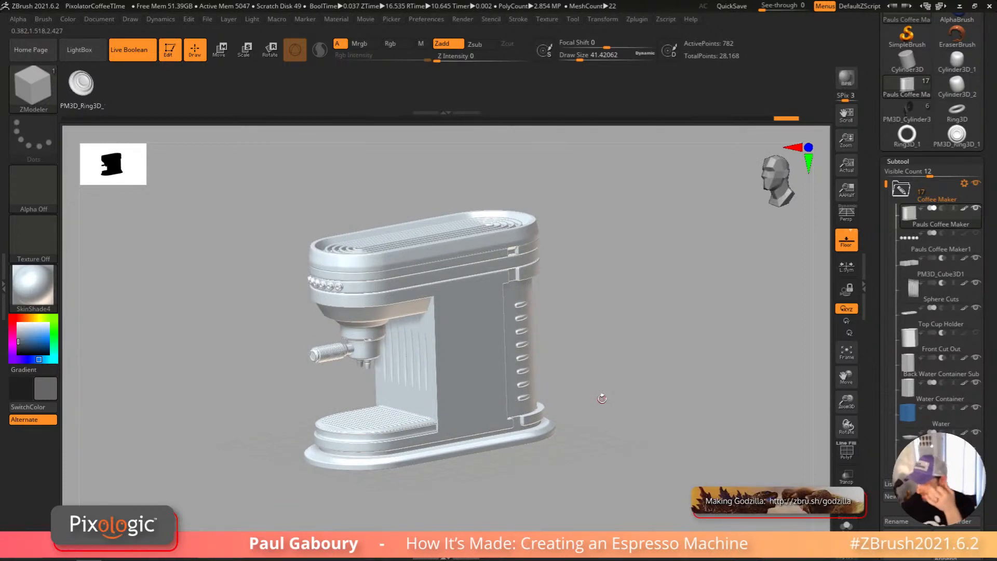
{"action": "left_click", "coordinate": [32, 284]}
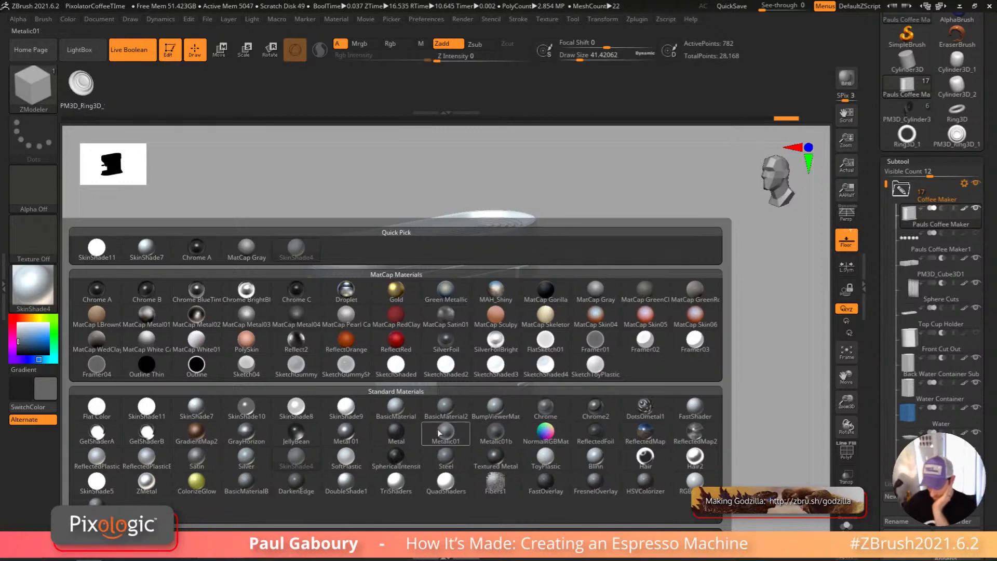
{"action": "mouse_move", "coordinate": [407, 439]}
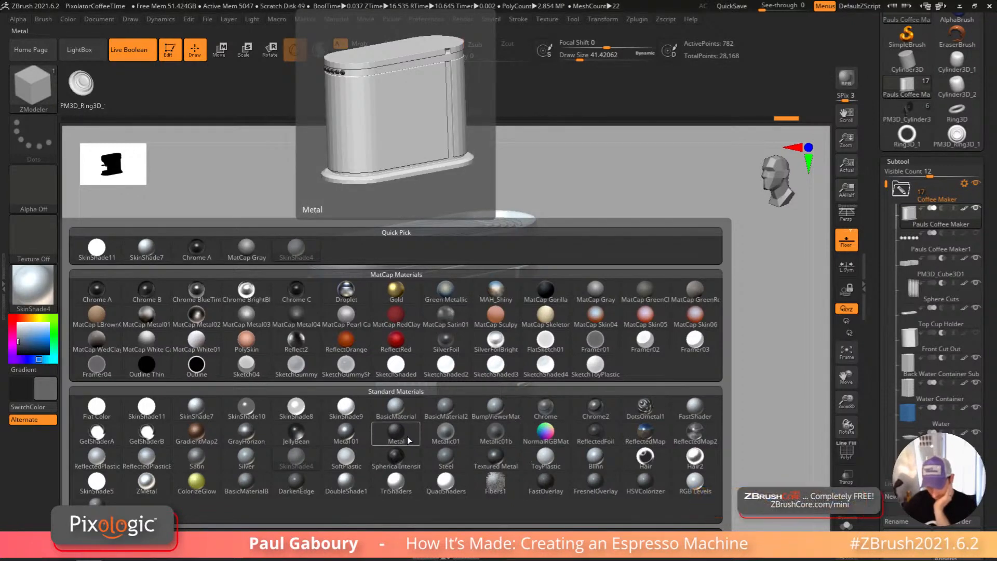
{"action": "left_click", "coordinate": [408, 441]}
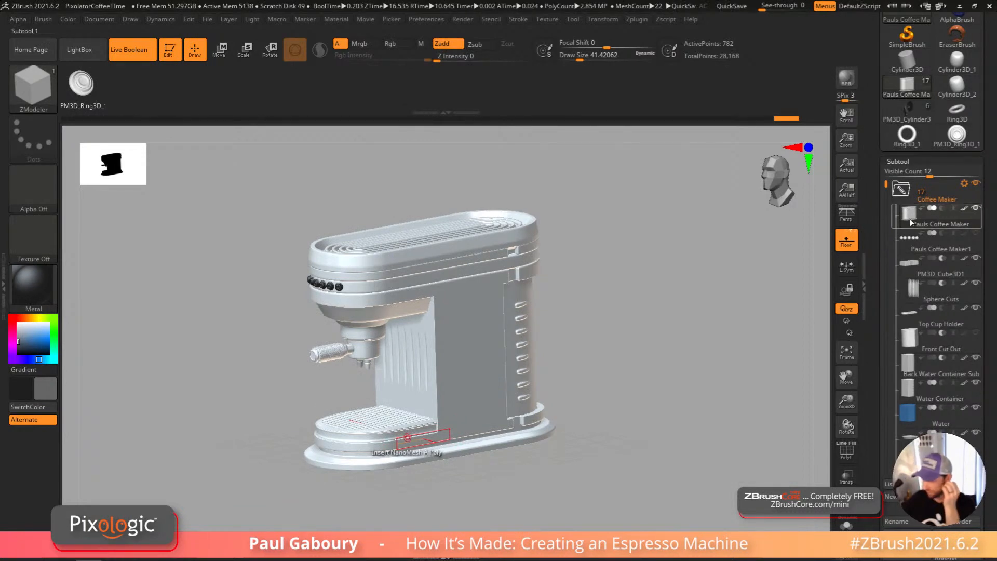
Step: Switch to the Paint brush with the Pauls Coffee Maker subtool active
{"action": "mouse_move", "coordinate": [908, 221]}
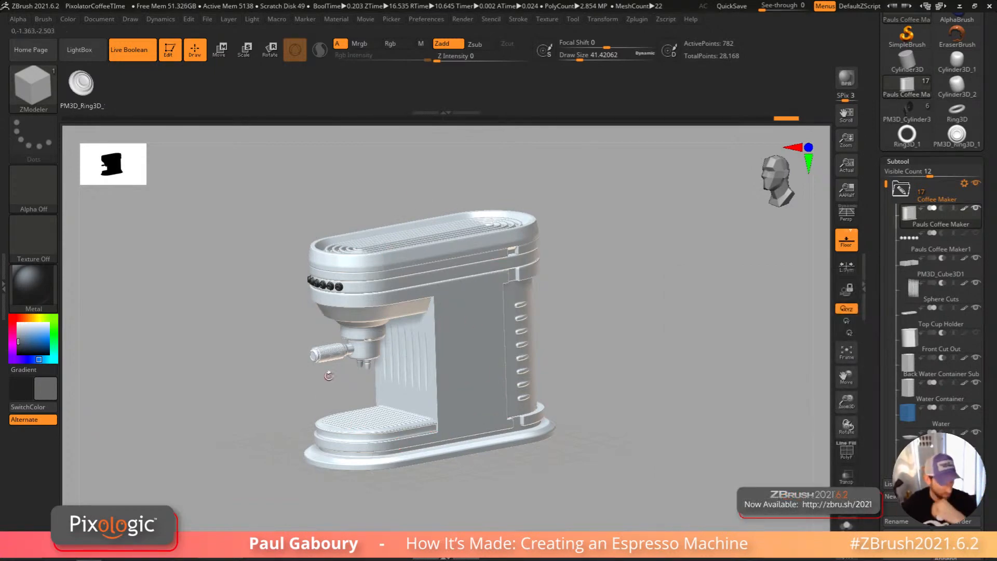
{"action": "key", "text": "b"}
{"action": "key", "text": "p"}
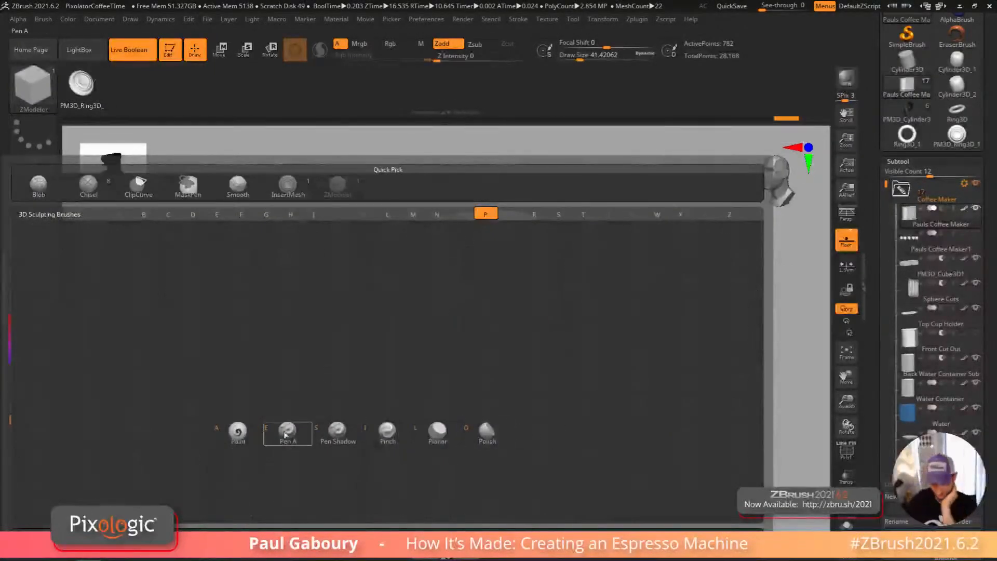
{"action": "left_click", "coordinate": [239, 436]}
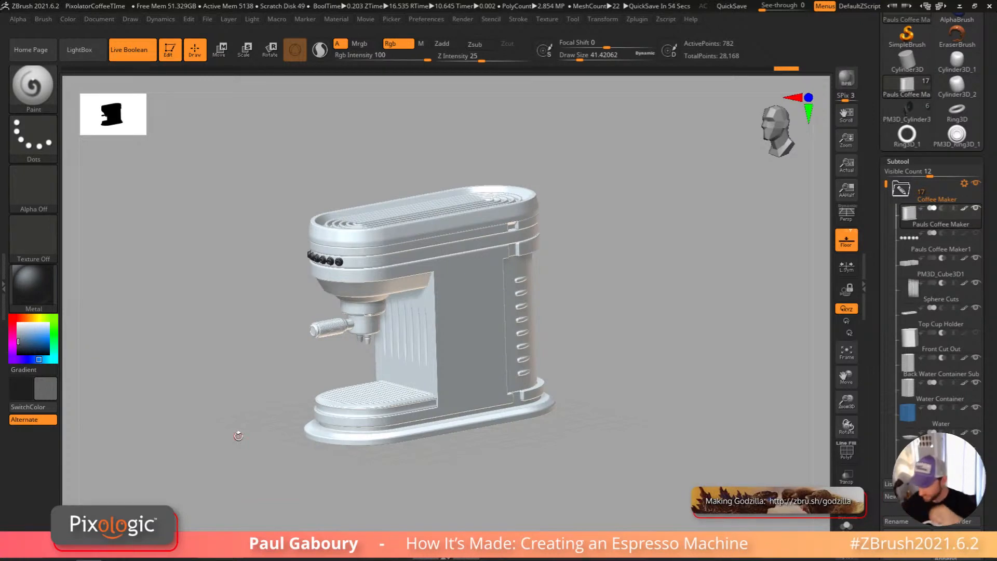
{"action": "mouse_move", "coordinate": [968, 212]}
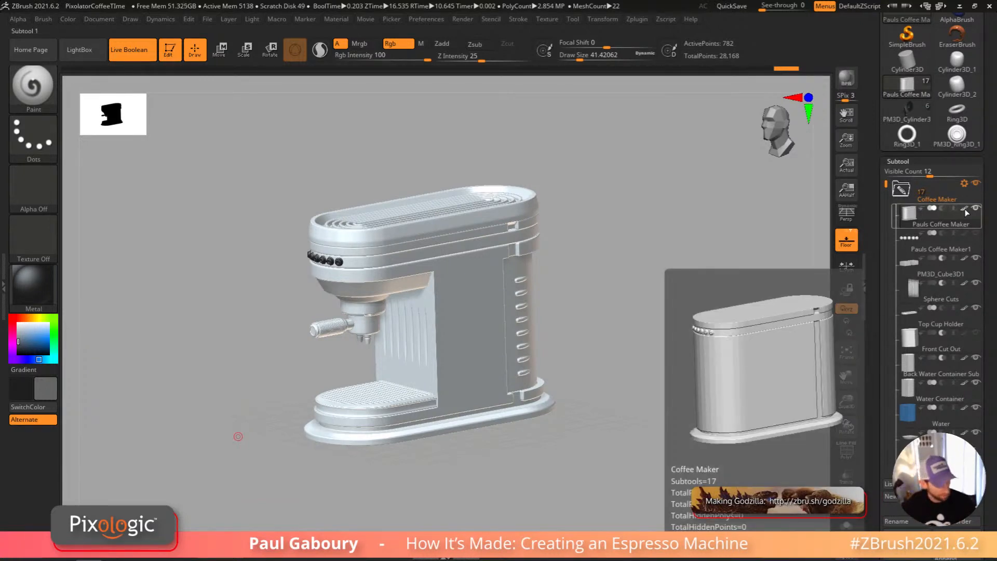
Step: Turn off polypaint display on all visible subtools of the Coffee Maker folder
{"action": "left_click", "coordinate": [964, 211], "text": "shift"}
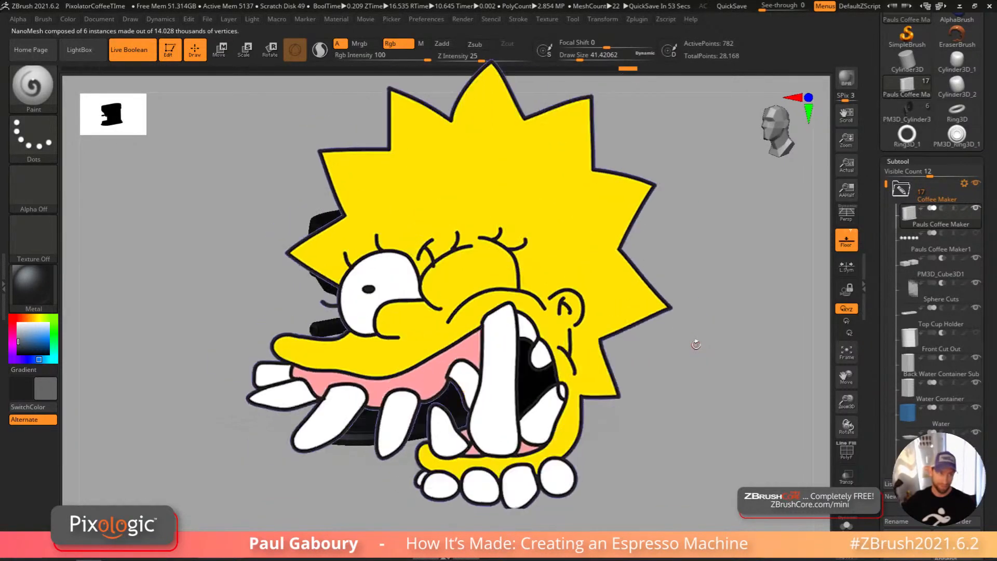
{"action": "left_click", "coordinate": [965, 209], "text": "shift"}
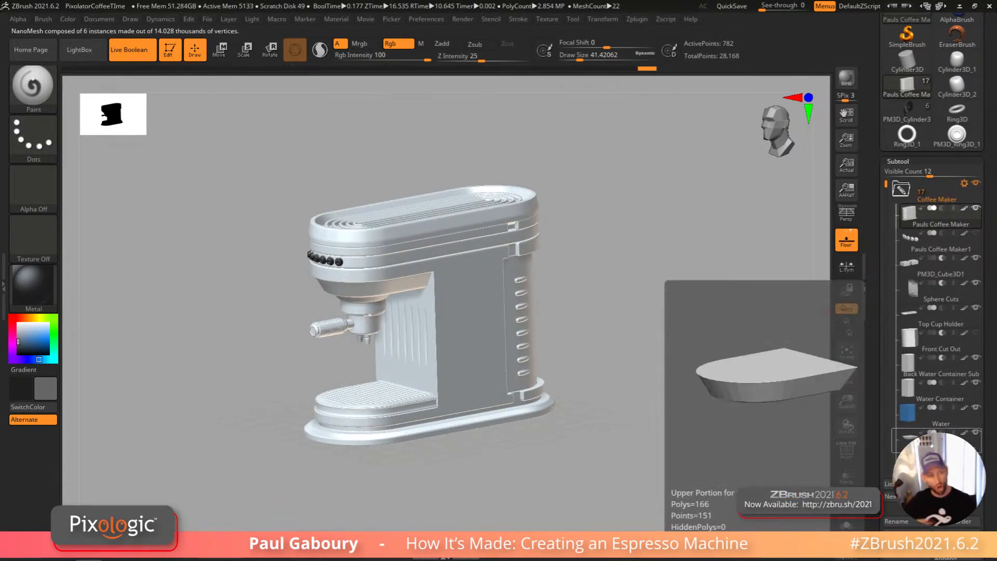
{"action": "key", "text": "shift"}
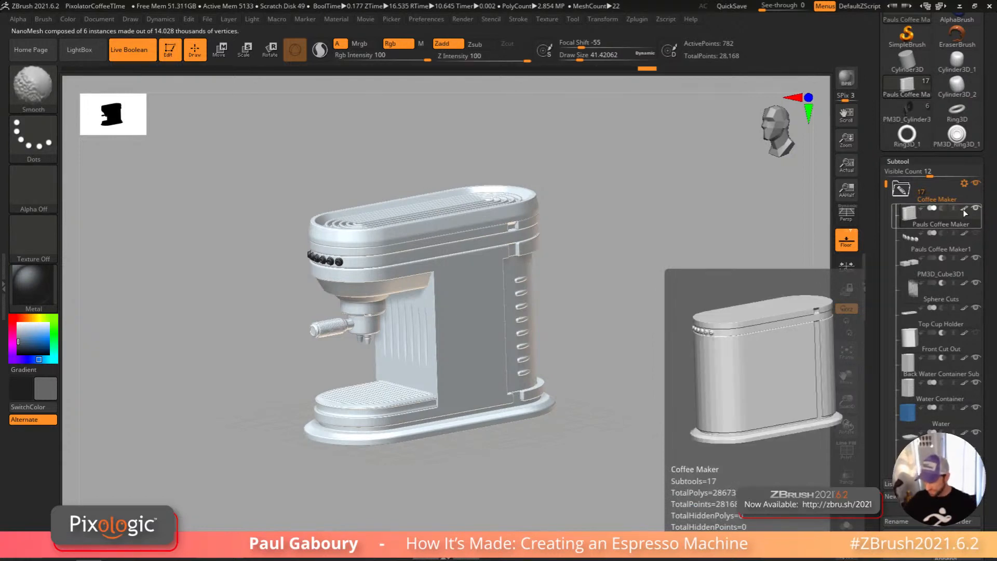
{"action": "left_click", "coordinate": [965, 210], "text": "shift"}
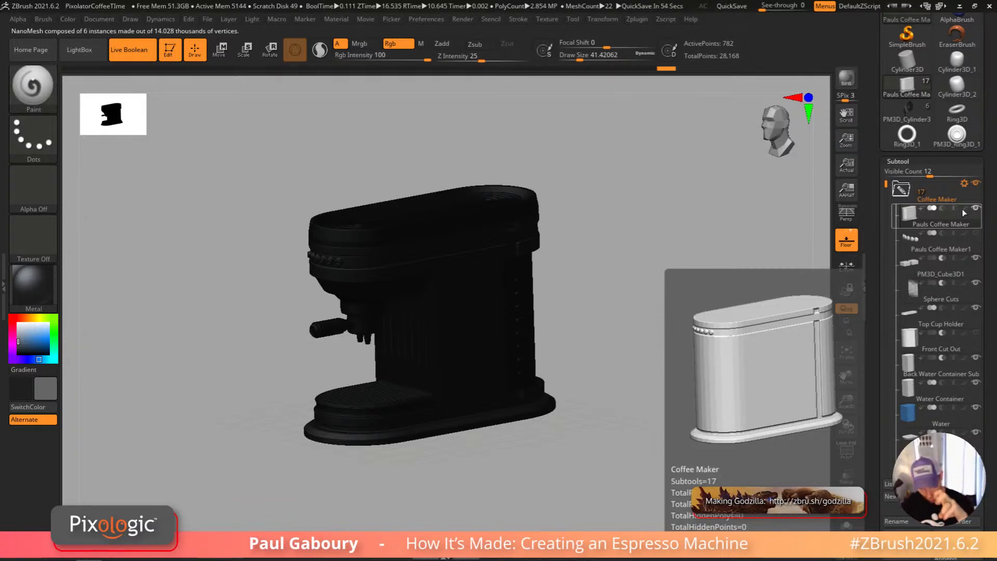
Step: Set the current color to white to preview the espresso machine in the Metal material
{"action": "left_click", "coordinate": [32, 334]}
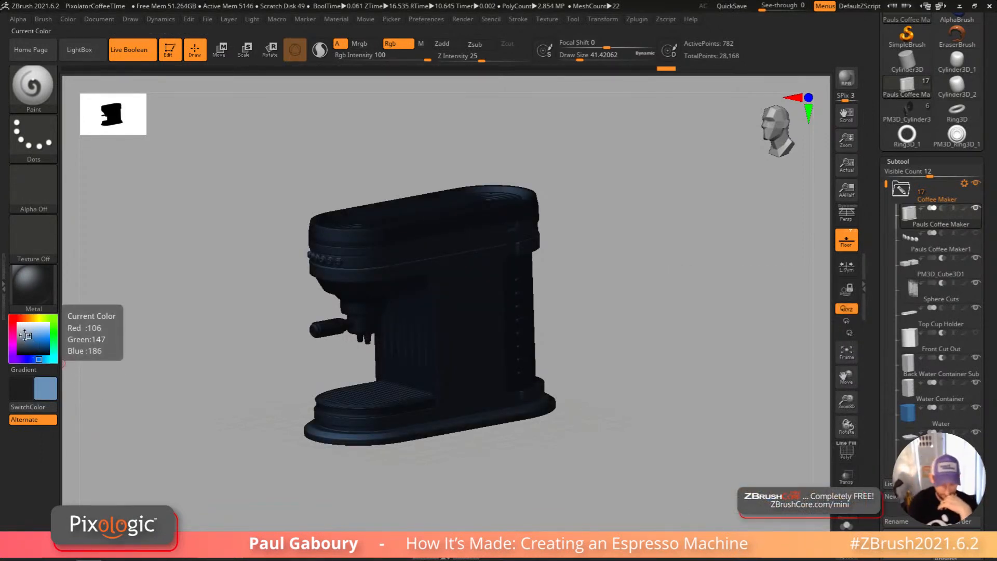
{"action": "left_click", "coordinate": [19, 329]}
{"action": "left_click_drag", "start_coordinate": [20, 329], "coordinate": [18, 324]}
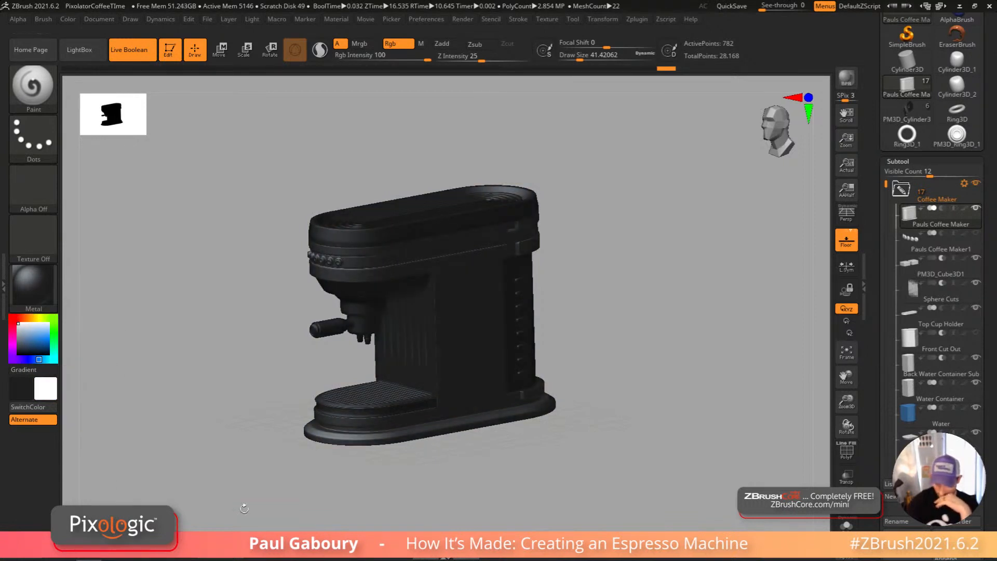
{"action": "mouse_move", "coordinate": [553, 487]}
{"action": "left_mouse_down"}
{"action": "mouse_move", "coordinate": [552, 459]}
{"action": "mouse_move", "coordinate": [555, 480]}
{"action": "left_mouse_up"}
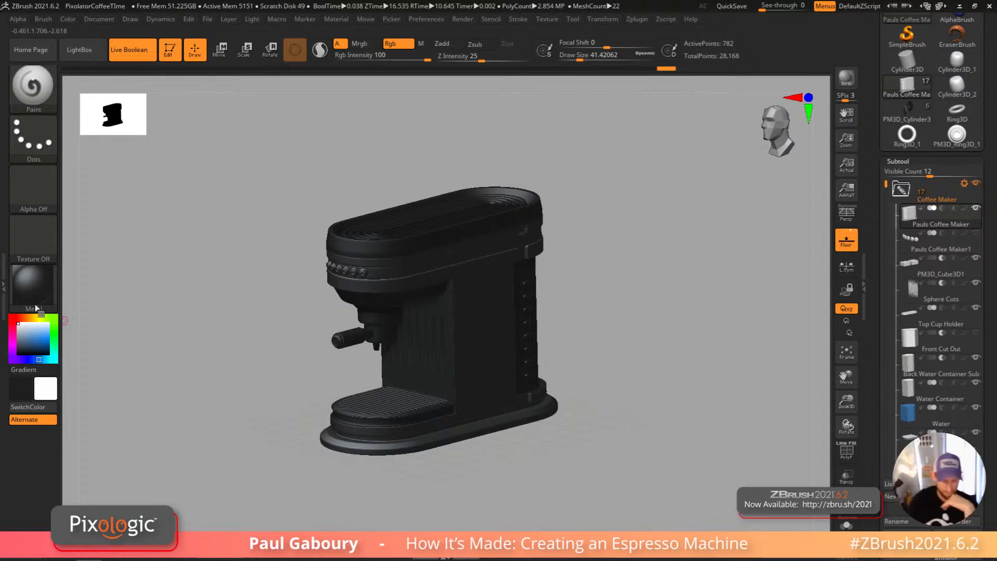
Step: Dock the Material settings beside the canvas and set the Metal material's Diffuse to about 1.08 and Ambient to 10
{"action": "left_click", "coordinate": [4, 284]}
{"action": "left_click_drag", "start_coordinate": [117, 19], "coordinate": [404, 217]}
{"action": "left_click", "coordinate": [473, 20]}
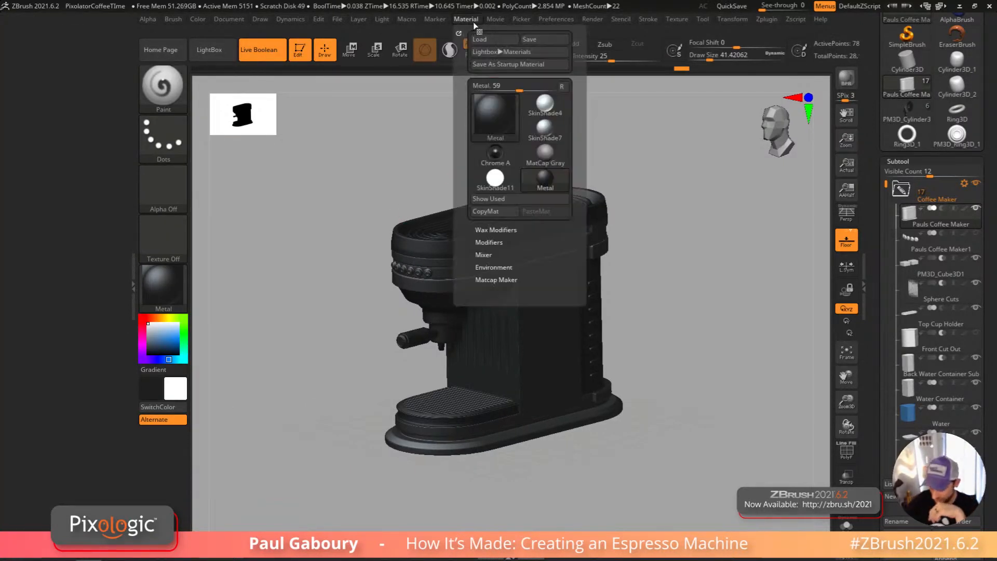
{"action": "left_click_drag", "start_coordinate": [459, 33], "coordinate": [57, 52]}
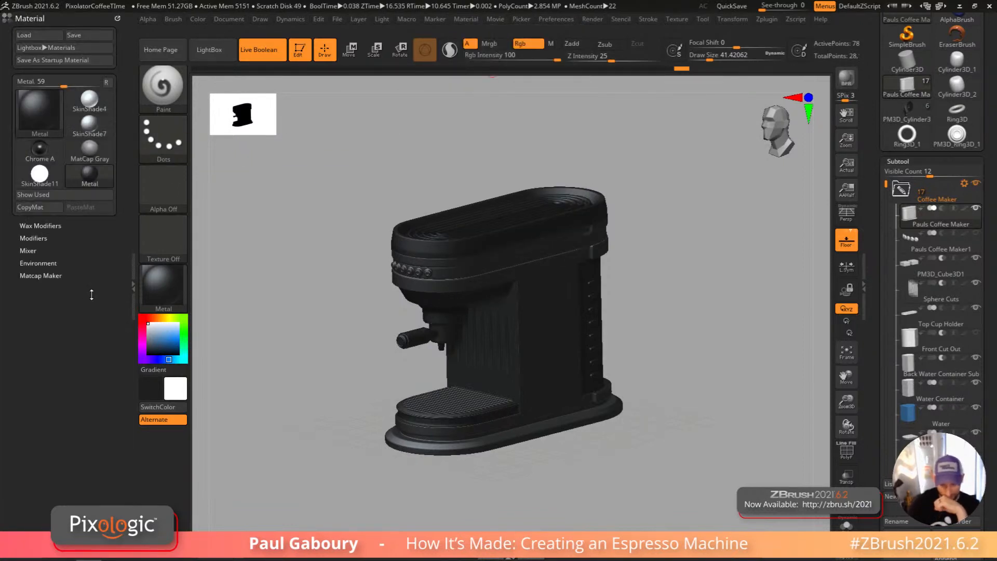
{"action": "left_click", "coordinate": [42, 239]}
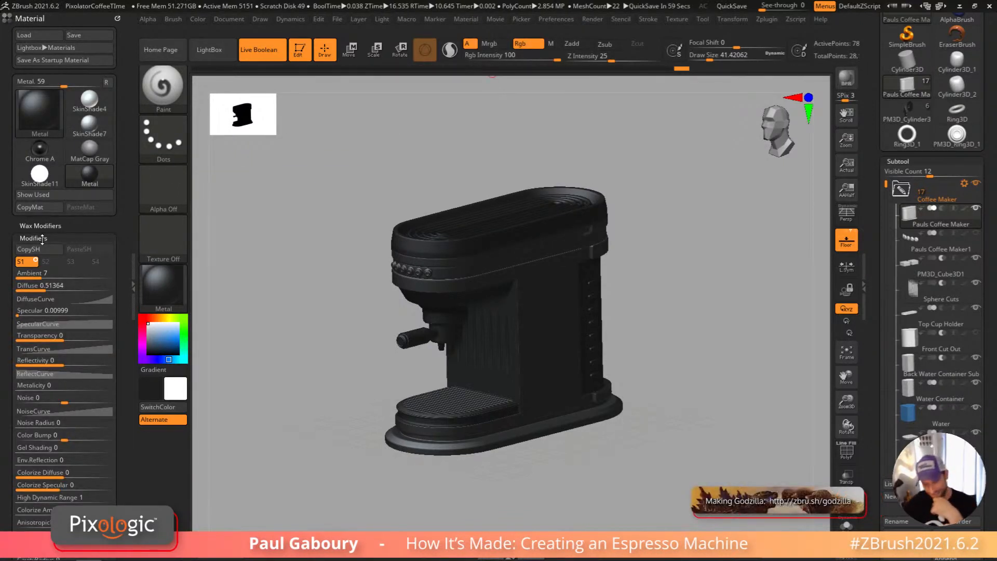
{"action": "mouse_move", "coordinate": [44, 288]}
{"action": "left_mouse_down"}
{"action": "mouse_move", "coordinate": [59, 286]}
{"action": "mouse_move", "coordinate": [46, 275]}
{"action": "mouse_move", "coordinate": [57, 286]}
{"action": "left_mouse_up"}
{"action": "mouse_move", "coordinate": [667, 477]}
{"action": "left_mouse_down"}
{"action": "mouse_move", "coordinate": [652, 439]}
{"action": "mouse_move", "coordinate": [652, 463]}
{"action": "left_mouse_up"}
Step: Try blue, green, reddish and pale tints as the current color on the metal espresso machine, finishing with a bright green
{"action": "left_click", "coordinate": [164, 335]}
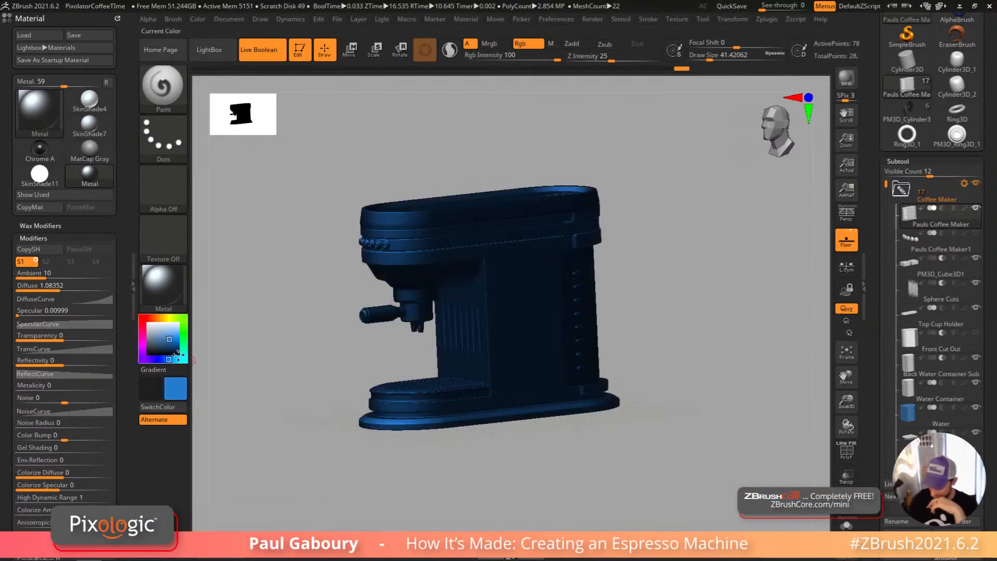
{"action": "left_click", "coordinate": [183, 326]}
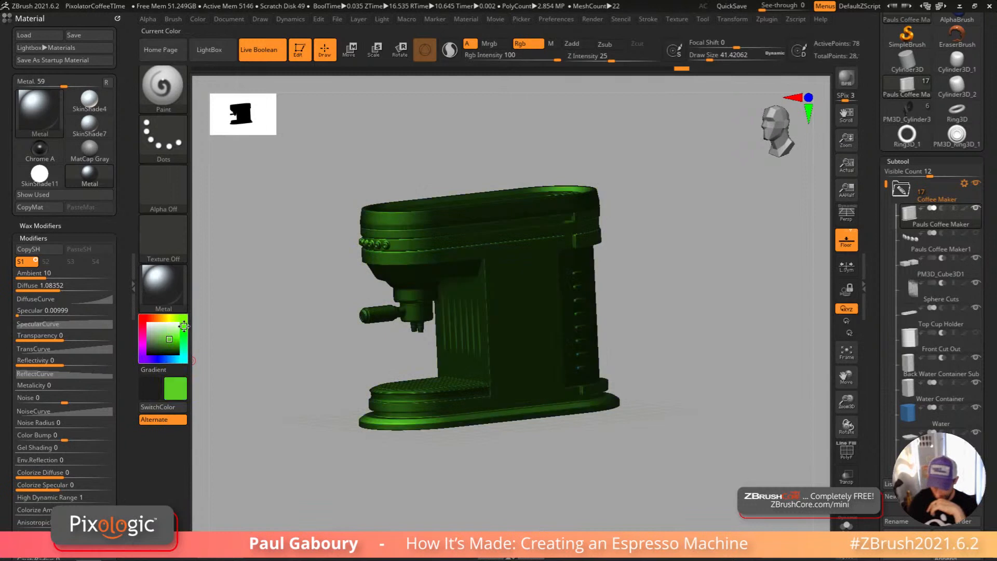
{"action": "left_click", "coordinate": [151, 318]}
{"action": "left_click", "coordinate": [160, 333]}
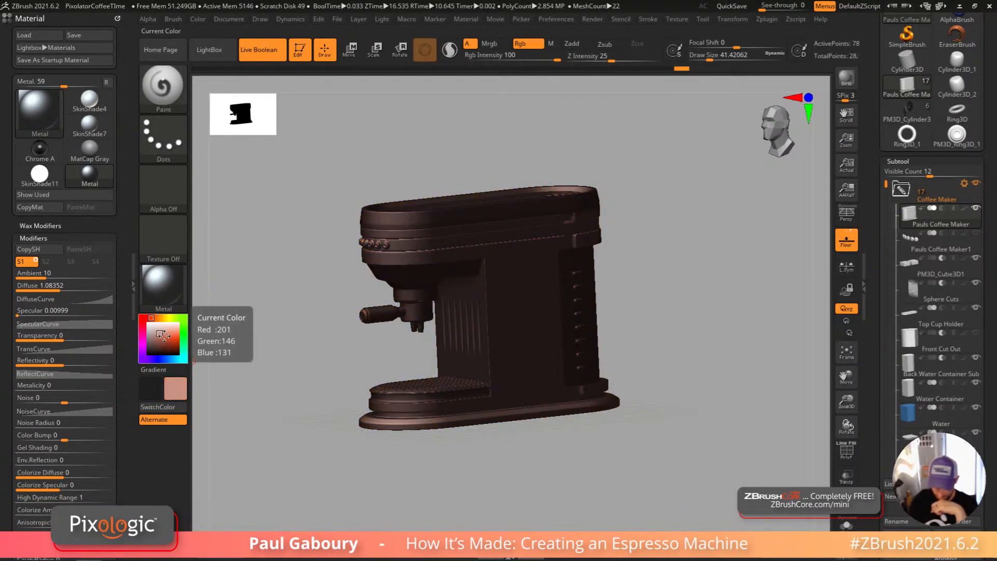
{"action": "left_click", "coordinate": [166, 336]}
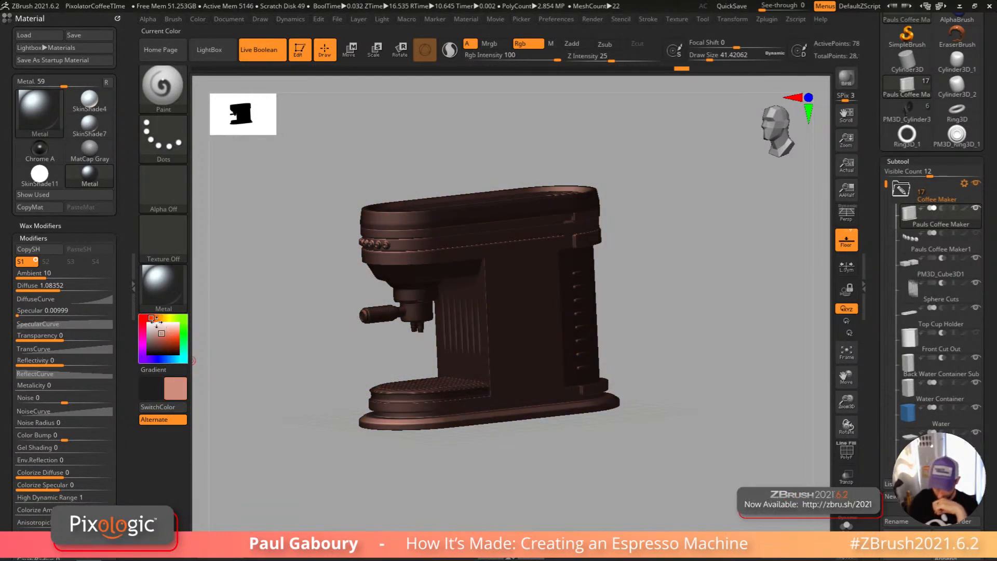
{"action": "left_click", "coordinate": [151, 328]}
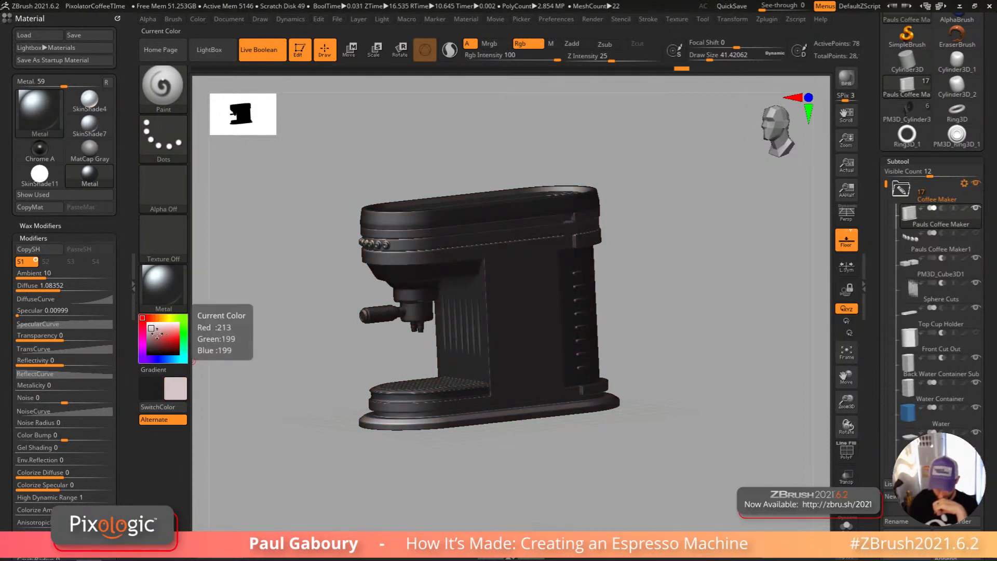
{"action": "left_click", "coordinate": [157, 337]}
{"action": "left_click", "coordinate": [153, 332]}
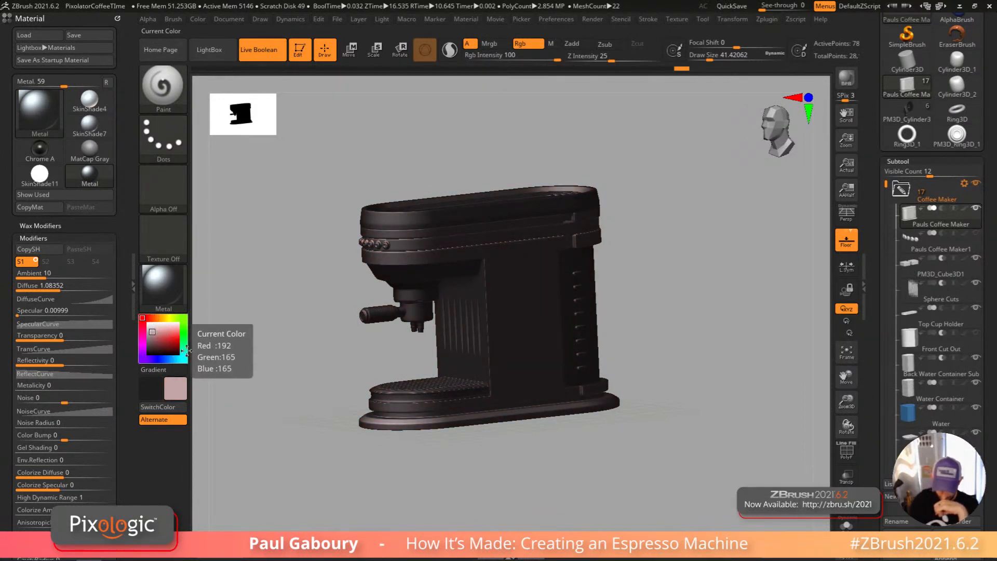
{"action": "left_click", "coordinate": [184, 318]}
{"action": "left_click_drag", "start_coordinate": [158, 334], "coordinate": [181, 341]}
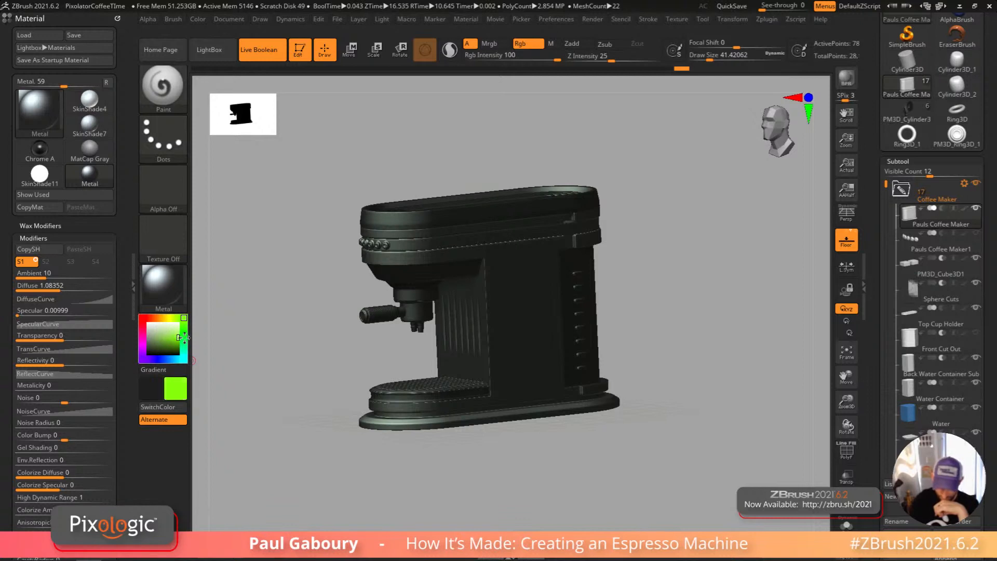
Step: Adjust the Metal material to Ambient 11, Diffuse about 1.75 and Specular about 0.05
{"action": "mouse_move", "coordinate": [63, 289]}
{"action": "left_mouse_down"}
{"action": "mouse_move", "coordinate": [85, 288]}
{"action": "mouse_move", "coordinate": [46, 276]}
{"action": "mouse_move", "coordinate": [71, 289]}
{"action": "left_mouse_up"}
{"action": "left_click", "coordinate": [55, 276]}
{"action": "mouse_move", "coordinate": [18, 315]}
{"action": "left_mouse_down"}
{"action": "mouse_move", "coordinate": [45, 316]}
{"action": "mouse_move", "coordinate": [22, 311]}
{"action": "left_mouse_up"}
{"action": "left_click", "coordinate": [35, 325]}
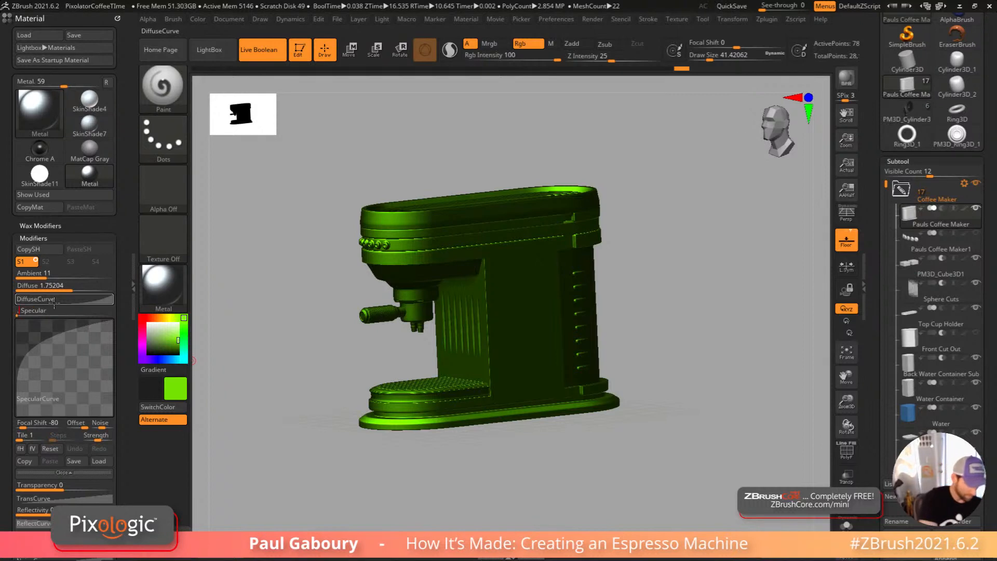
{"action": "key", "text": "Return"}
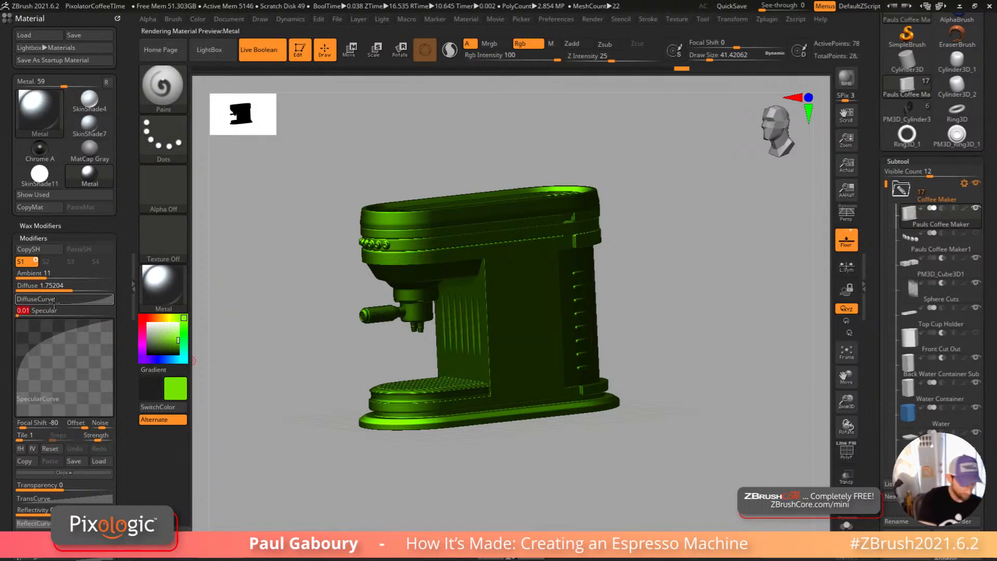
{"action": "type", "text": "."}
{"action": "key", "text": "Return"}
Step: Change the current color from bright green to a muted gray-teal
{"action": "left_click", "coordinate": [151, 336]}
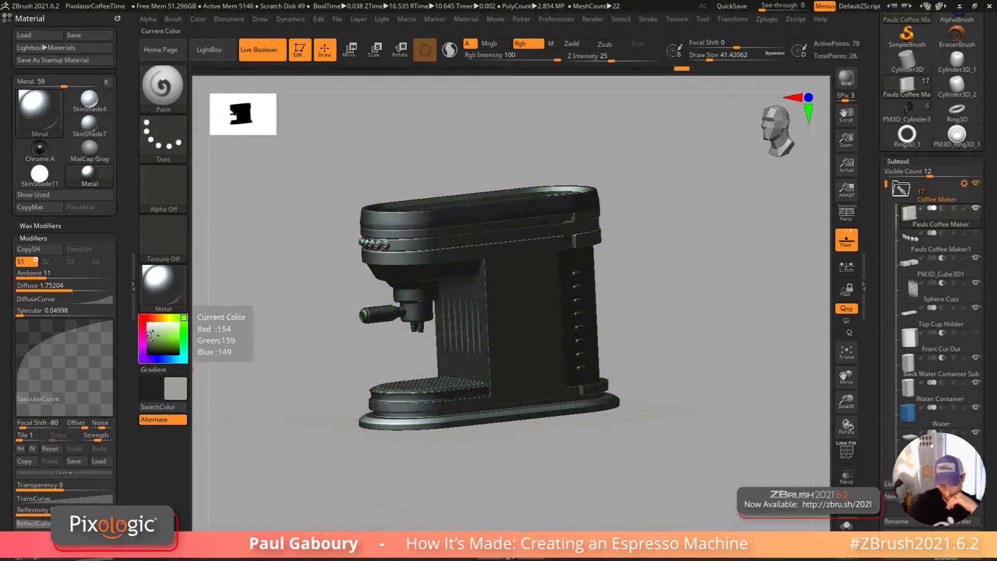
{"action": "left_click", "coordinate": [148, 336]}
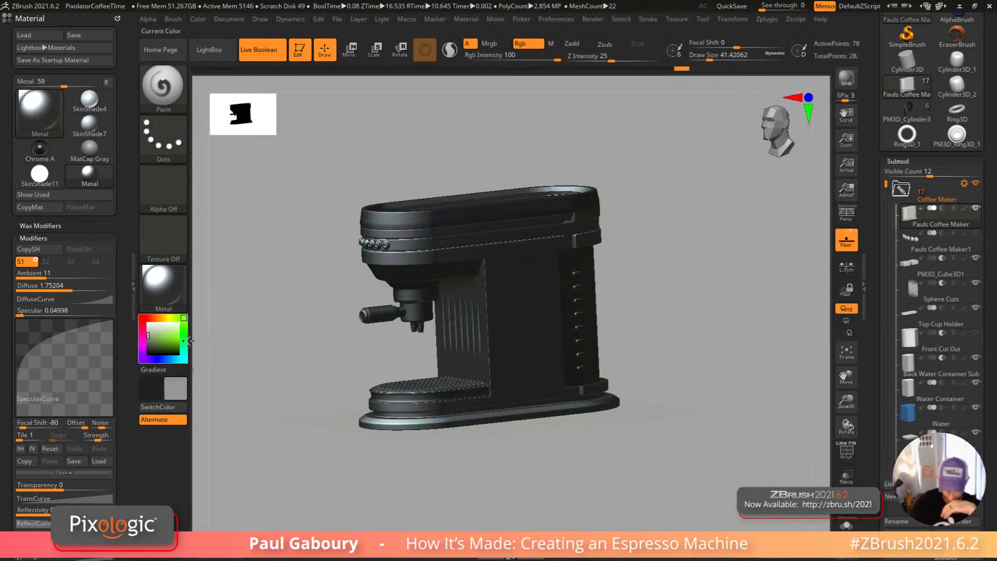
{"action": "left_click", "coordinate": [184, 359]}
{"action": "left_click", "coordinate": [151, 340]}
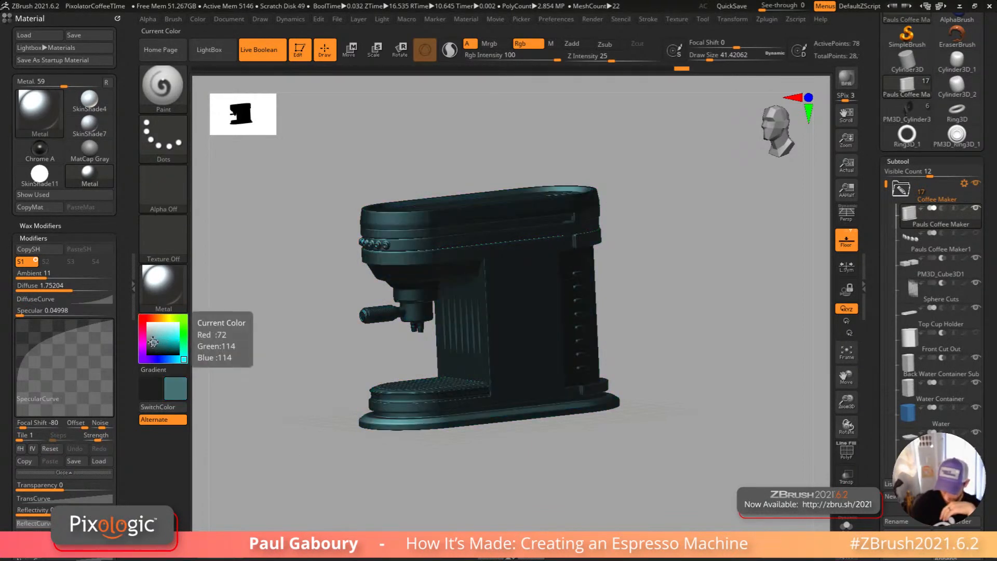
Step: Render BPR previews of the teal metal espresso machine from two opposite three-quarter views
{"action": "left_click_drag", "start_coordinate": [558, 442], "coordinate": [675, 464]}
{"action": "key", "text": "shift"}
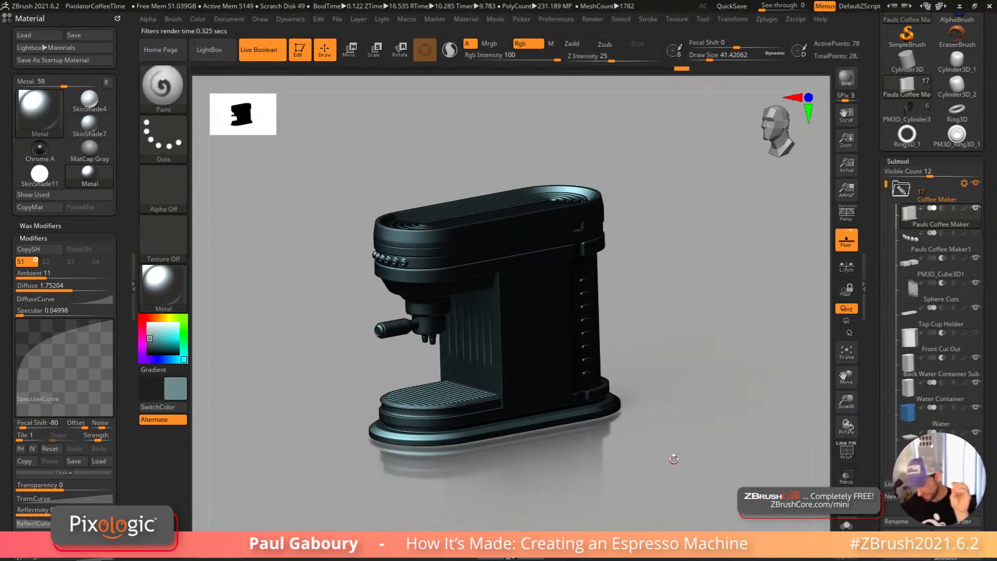
{"action": "mouse_move", "coordinate": [674, 459]}
{"action": "left_mouse_down"}
{"action": "mouse_move", "coordinate": [661, 454]}
{"action": "mouse_move", "coordinate": [741, 443]}
{"action": "mouse_move", "coordinate": [612, 429]}
{"action": "mouse_move", "coordinate": [663, 443]}
{"action": "mouse_move", "coordinate": [659, 416]}
{"action": "mouse_move", "coordinate": [679, 432]}
{"action": "mouse_move", "coordinate": [690, 414]}
{"action": "left_mouse_up"}
{"action": "key", "text": "shift"}
{"action": "key", "text": "shift+r"}
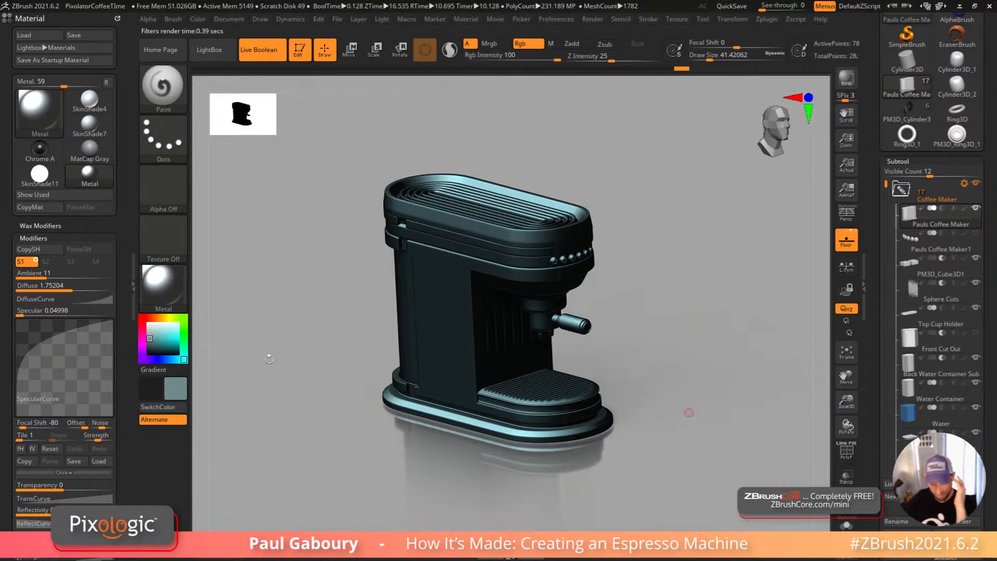
Step: Switch the current material to Metal 01 and render a BPR preview of the espresso machine
{"action": "left_click", "coordinate": [163, 287]}
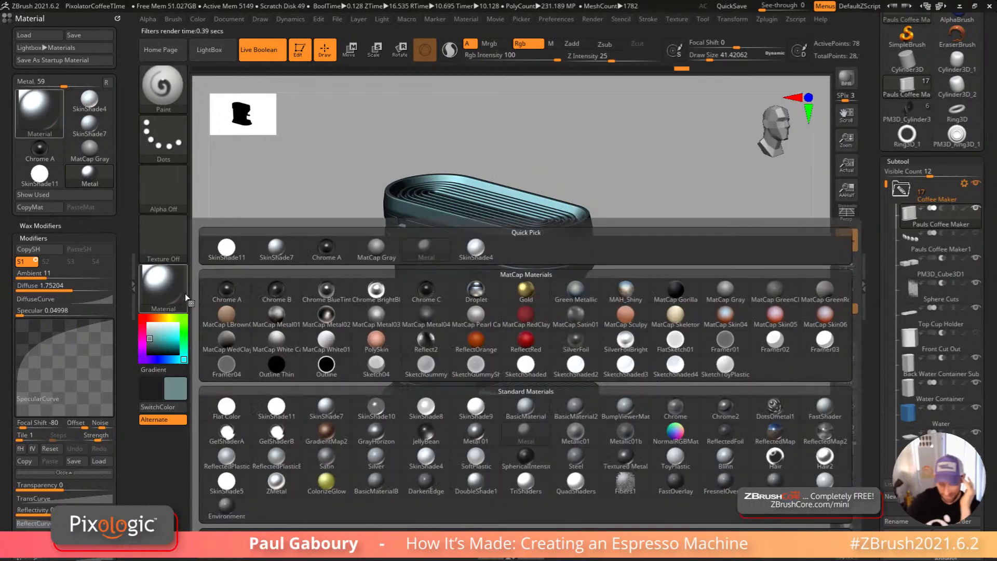
{"action": "left_click", "coordinate": [475, 437]}
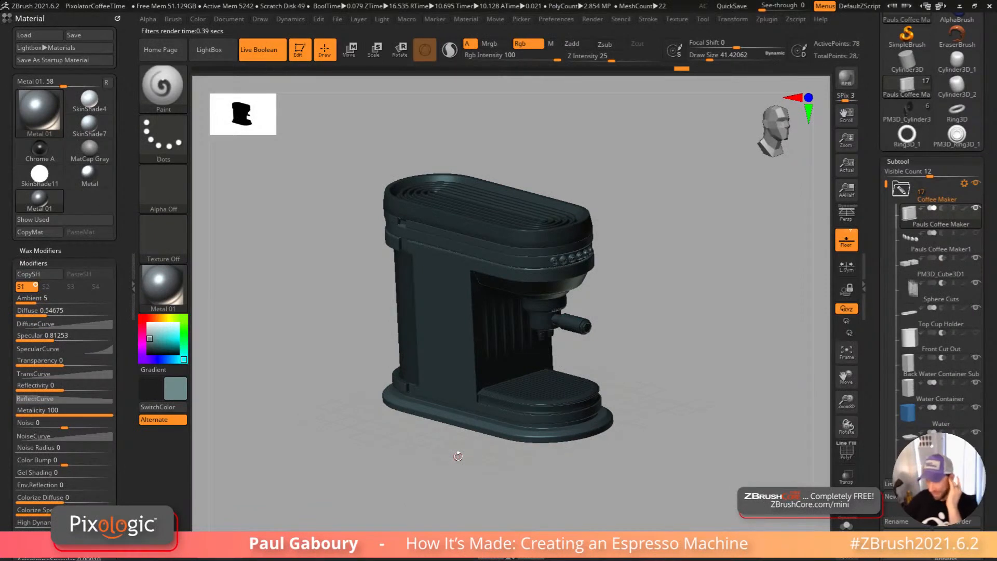
{"action": "left_click", "coordinate": [846, 81]}
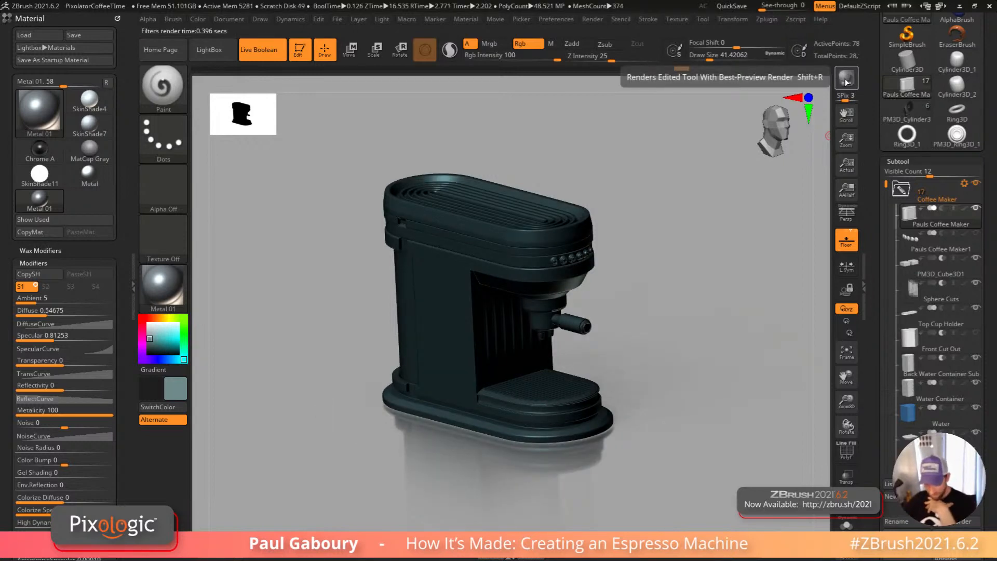
Step: Set the Metal 01 material's Ambient to 4 and Diffuse to 0.8325
{"action": "left_click", "coordinate": [40, 299]}
{"action": "left_click", "coordinate": [39, 300]}
{"action": "mouse_move", "coordinate": [39, 298]}
{"action": "left_mouse_down"}
{"action": "mouse_move", "coordinate": [62, 311]}
{"action": "mouse_move", "coordinate": [54, 314]}
{"action": "left_mouse_up"}
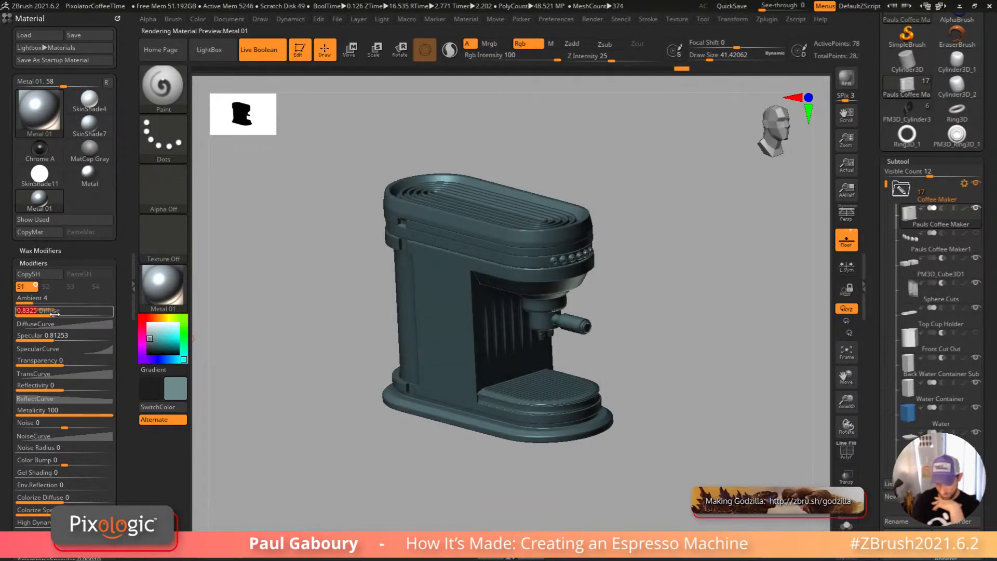
Step: Choose a more saturated medium teal as the current color for the espresso machine
{"action": "left_click", "coordinate": [144, 335]}
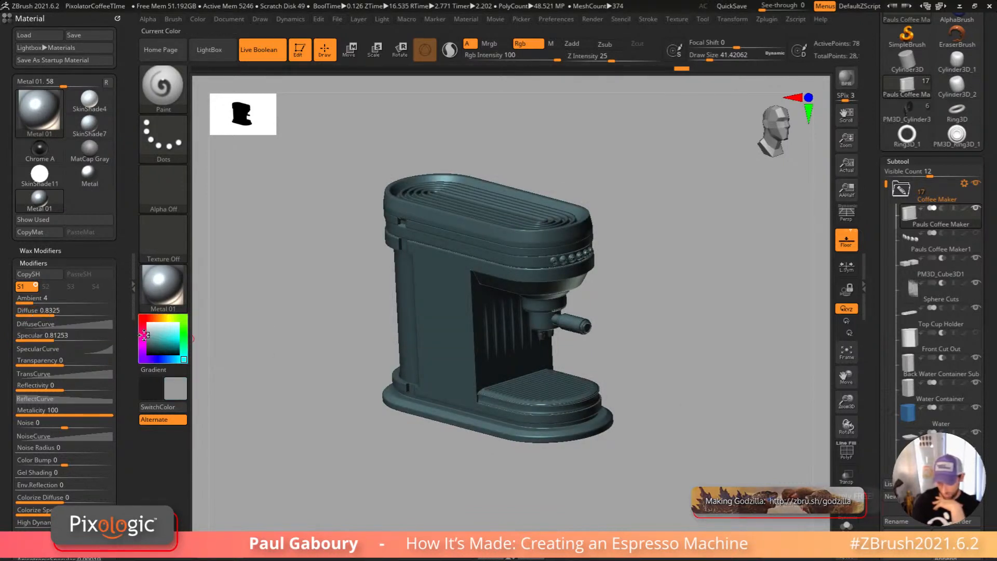
{"action": "left_click", "coordinate": [146, 343]}
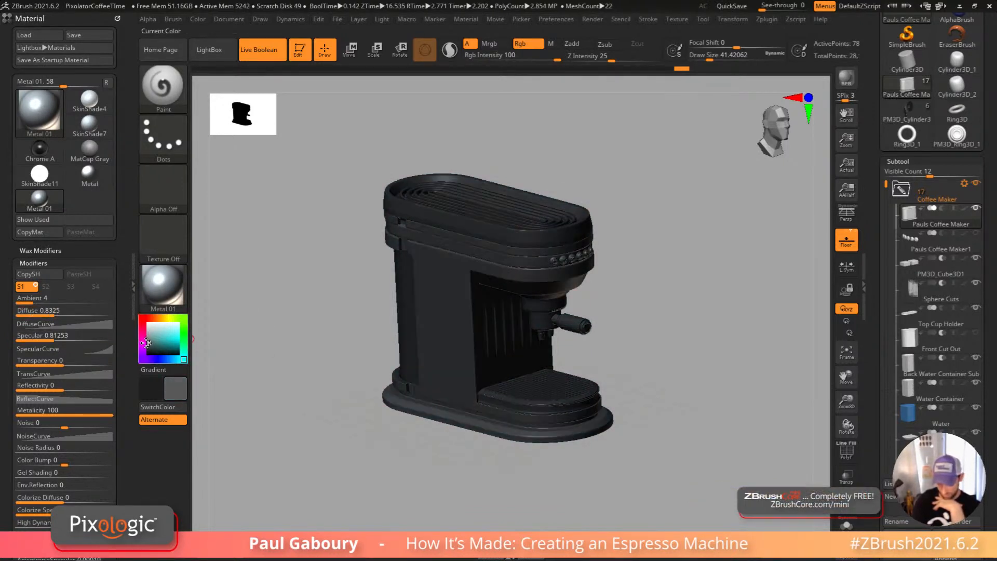
{"action": "left_click", "coordinate": [149, 339]}
{"action": "left_click_drag", "start_coordinate": [149, 338], "coordinate": [159, 340]}
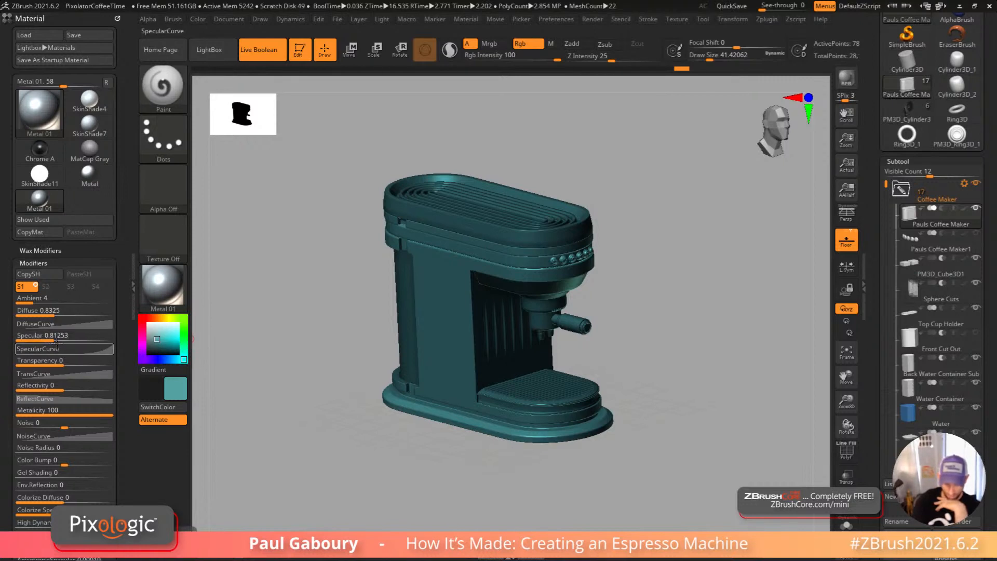
Step: Set Metal 01's Metalicity to 59 and PhongBlinn Specular to 1, and render a BPR preview
{"action": "scroll", "coordinate": [62, 322], "scroll_direction": "down", "scroll_amount": 5}
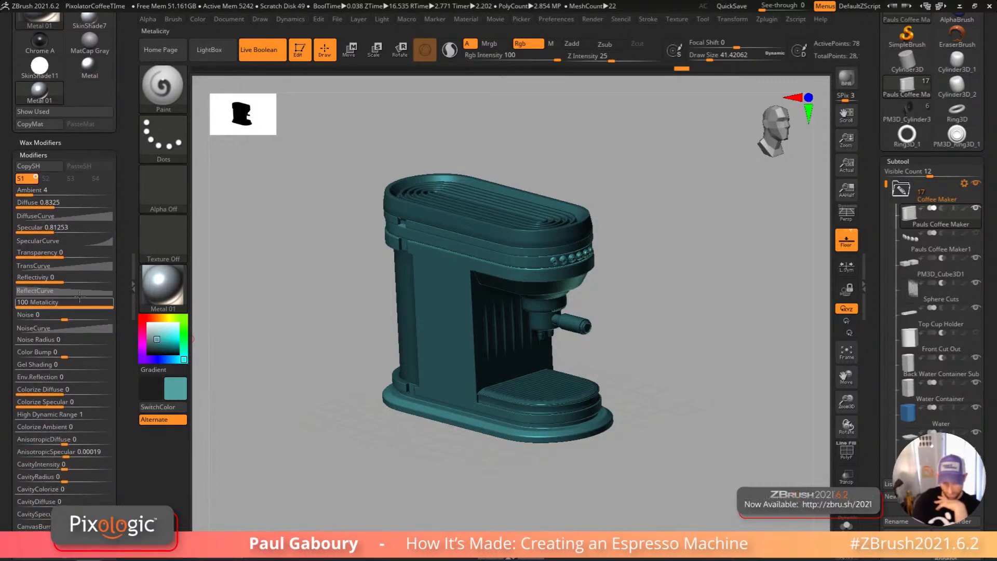
{"action": "left_click_drag", "start_coordinate": [105, 308], "coordinate": [73, 305]}
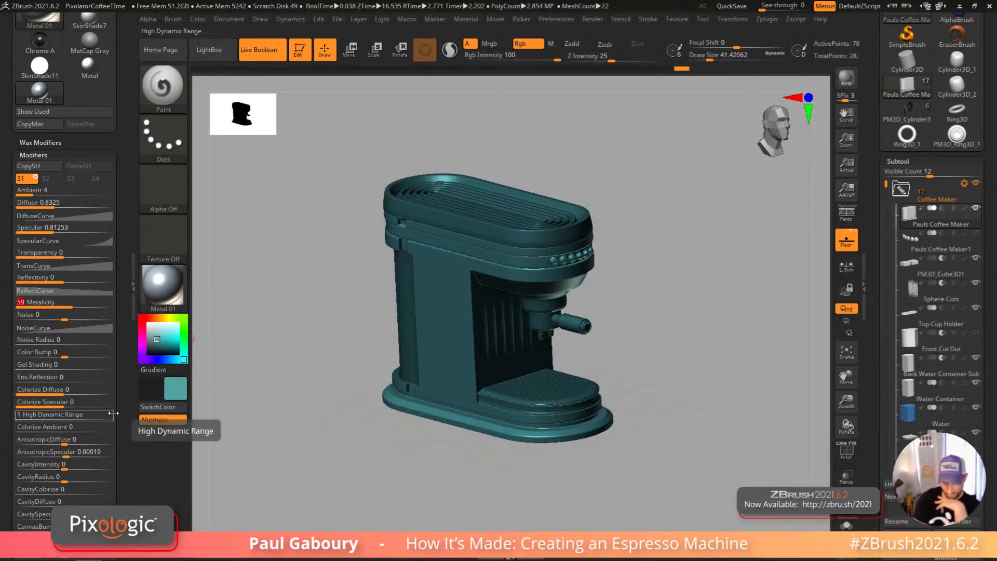
{"action": "left_click_drag", "start_coordinate": [120, 410], "coordinate": [118, 360]}
{"action": "left_click_drag", "start_coordinate": [73, 480], "coordinate": [113, 481]}
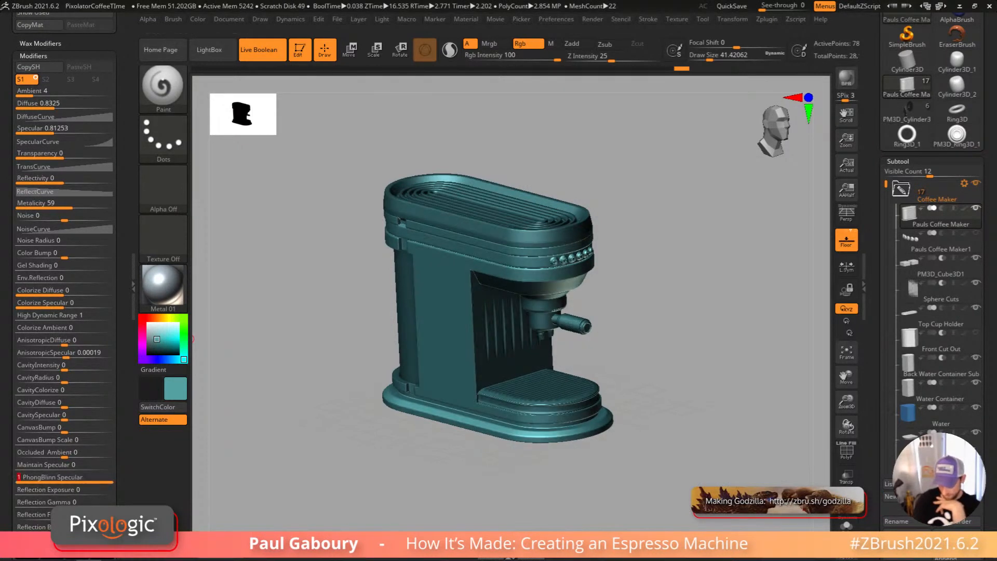
{"action": "left_click", "coordinate": [847, 79]}
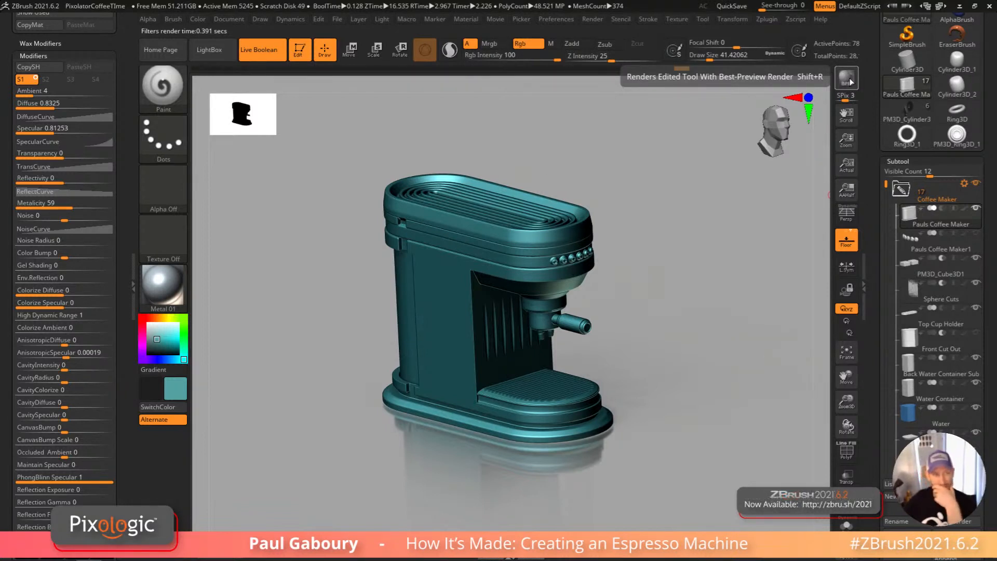
Step: Fill the Pauls Coffee Maker subtool with both the current teal color and the Metal 01 material, using the Mrgb channel
{"action": "left_click", "coordinate": [502, 45]}
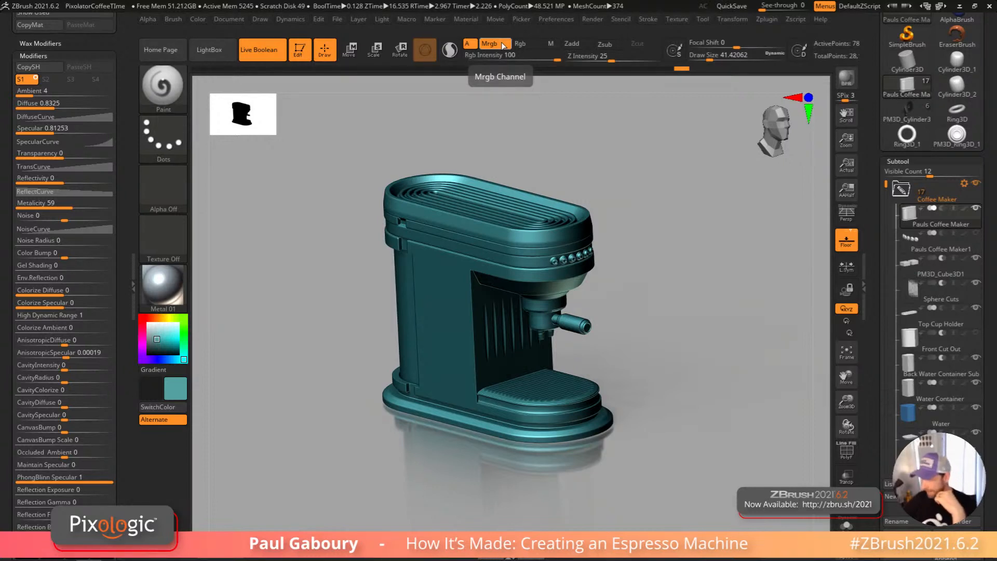
{"action": "mouse_move", "coordinate": [922, 219]}
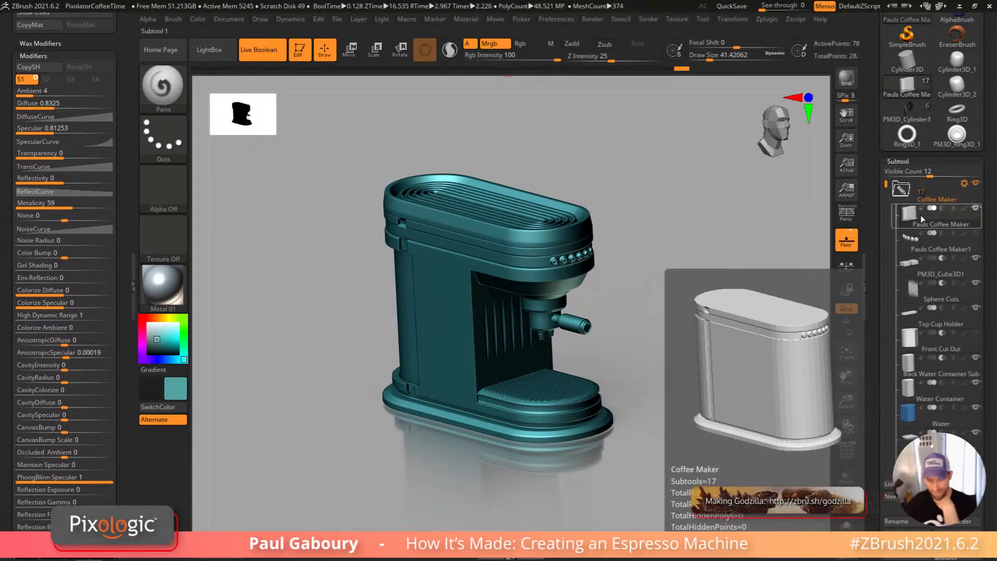
{"action": "left_click", "coordinate": [198, 20]}
{"action": "left_click", "coordinate": [236, 240]}
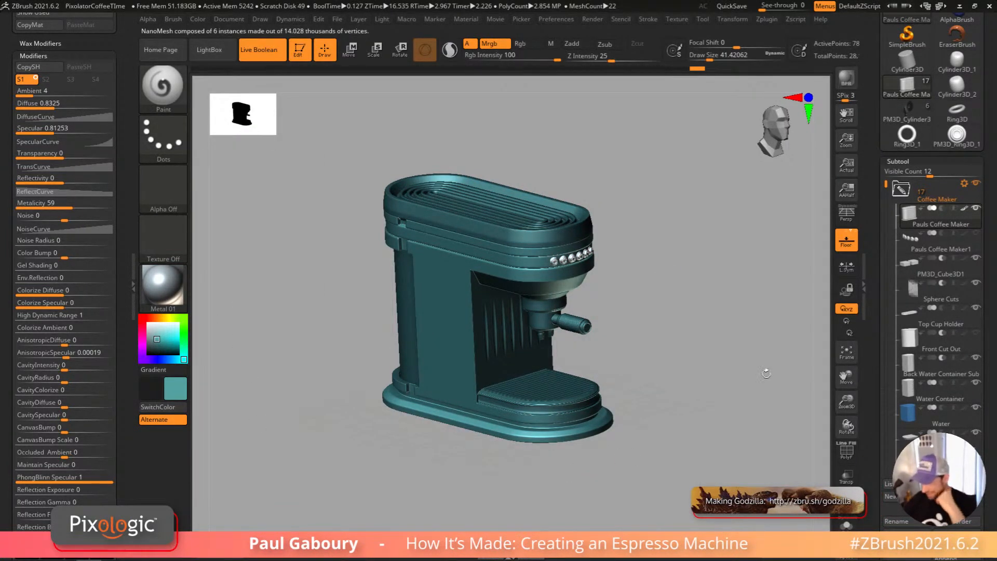
Step: Turn on the polypaint display for all subtools of the espresso machine
{"action": "left_click", "coordinate": [965, 208], "text": "shift"}
{"action": "left_click", "coordinate": [965, 208], "text": "shift"}
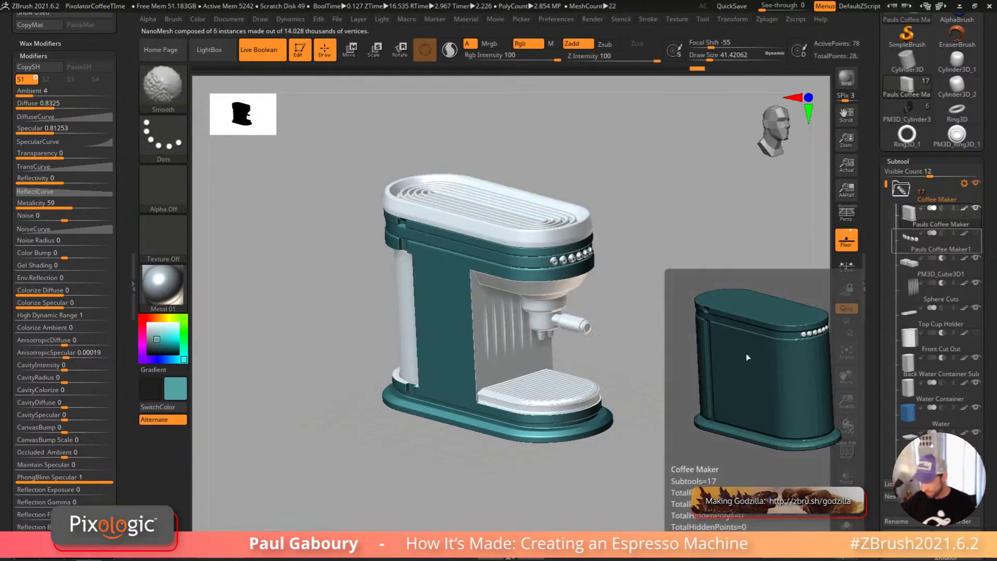
{"action": "mouse_move", "coordinate": [663, 422]}
{"action": "left_mouse_down"}
{"action": "mouse_move", "coordinate": [679, 412]}
{"action": "mouse_move", "coordinate": [657, 422]}
{"action": "mouse_move", "coordinate": [682, 417]}
{"action": "mouse_move", "coordinate": [625, 370]}
{"action": "left_mouse_up"}
{"action": "left_click_drag", "start_coordinate": [672, 453], "coordinate": [664, 468], "text": "alt"}
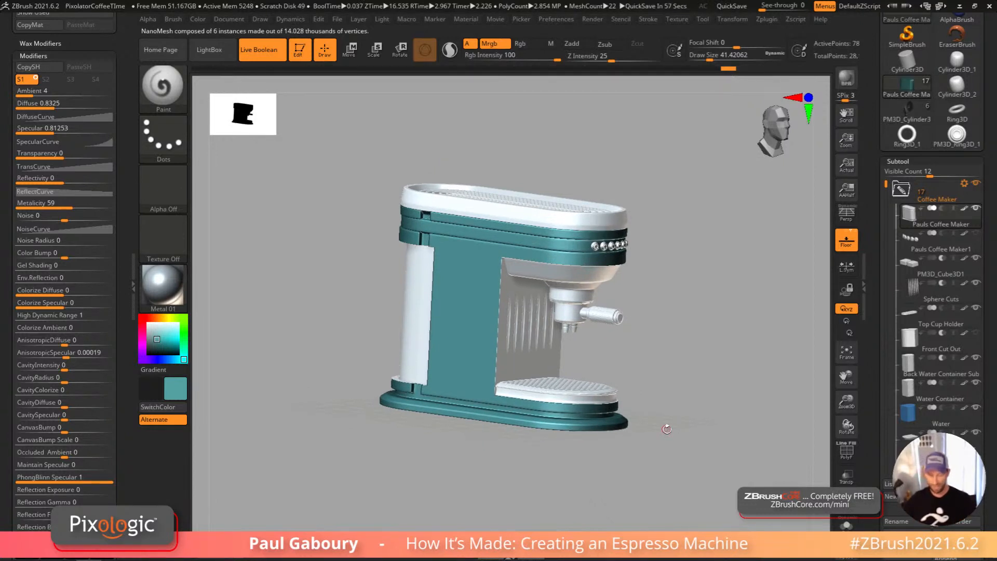
Step: Fill the Top Cup Holder subtool with the MatCap Gorilla material and the current teal color
{"action": "left_click", "coordinate": [578, 216], "text": "alt"}
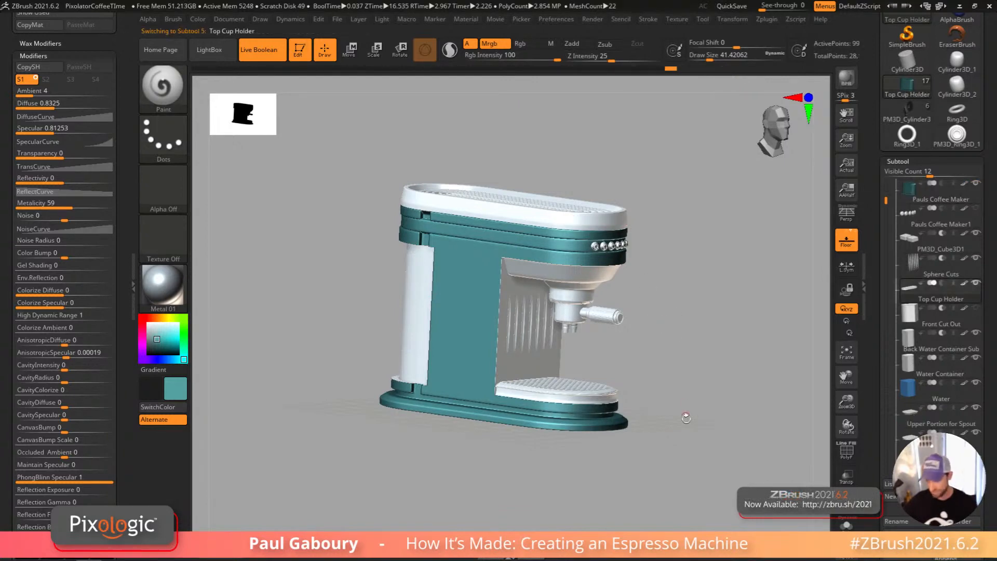
{"action": "key", "text": "shift+f"}
{"action": "key", "text": "shift+f"}
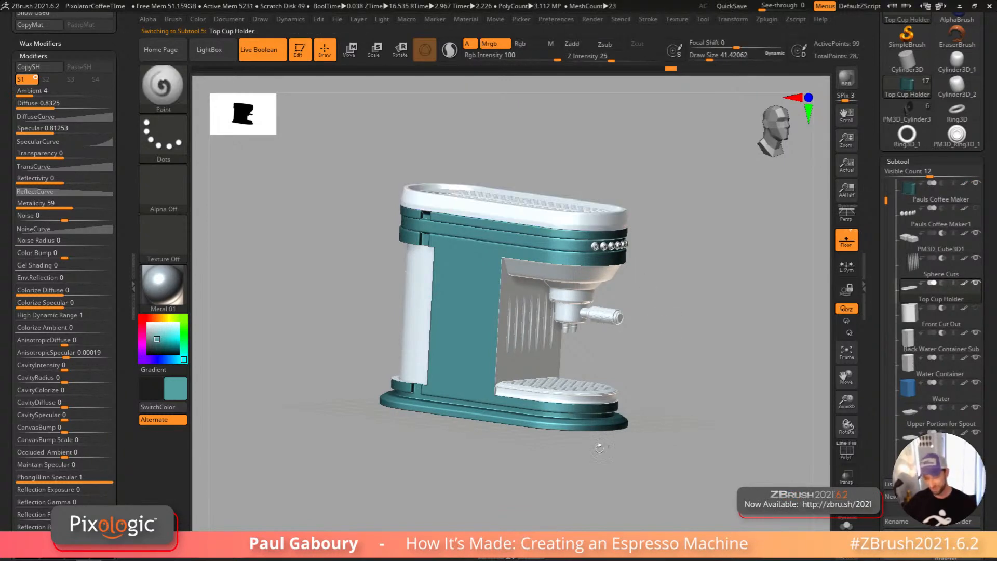
{"action": "left_click", "coordinate": [166, 283]}
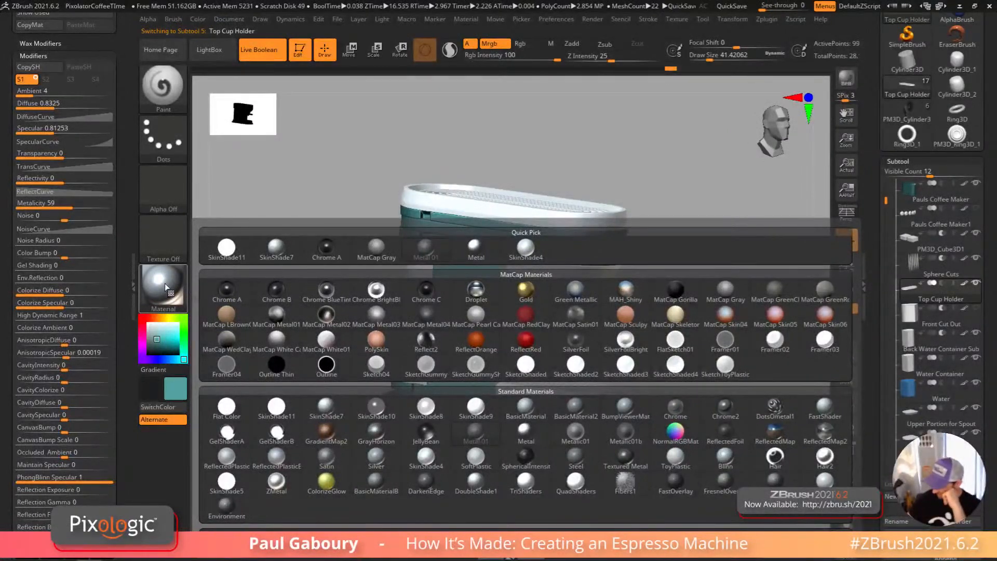
{"action": "left_click", "coordinate": [683, 297]}
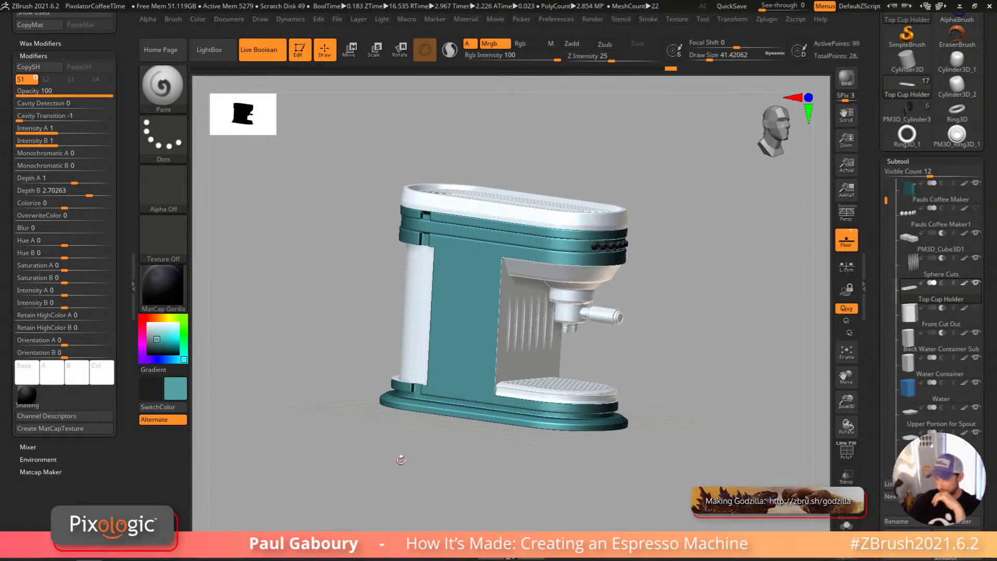
{"action": "left_click", "coordinate": [199, 18]}
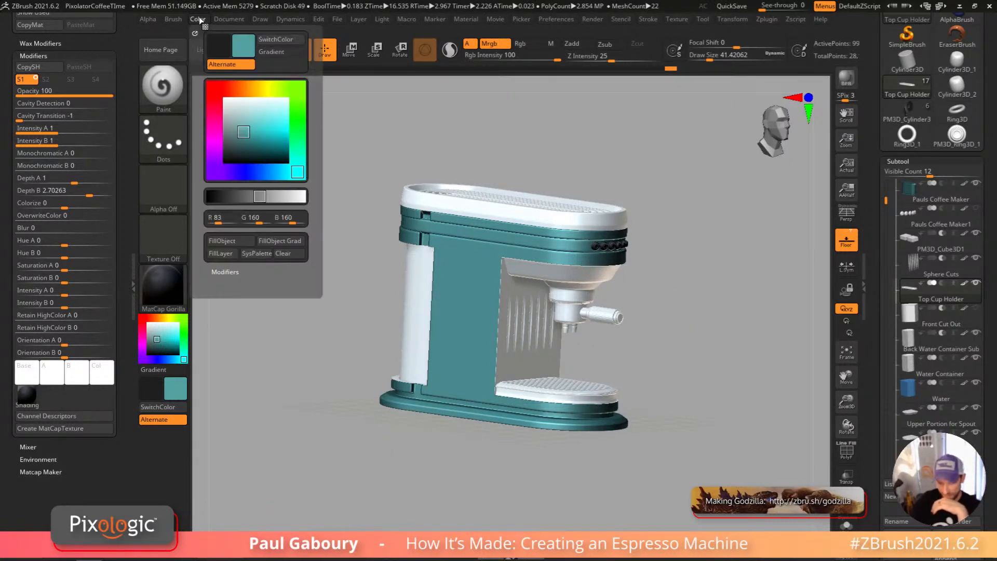
{"action": "left_click", "coordinate": [238, 240]}
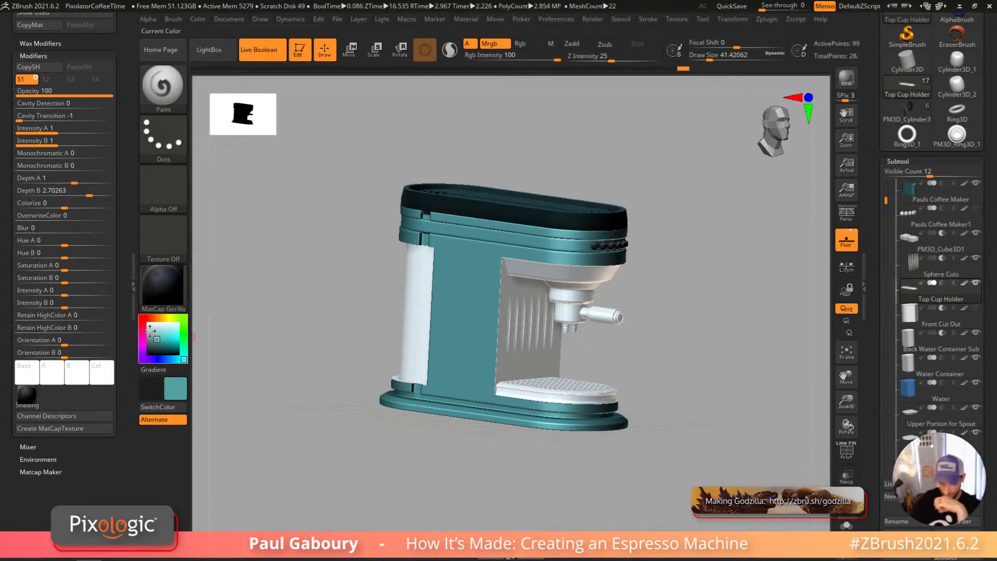
Step: Change the current color to white and refill the Top Cup Holder with it
{"action": "left_click_drag", "start_coordinate": [156, 338], "coordinate": [137, 318]}
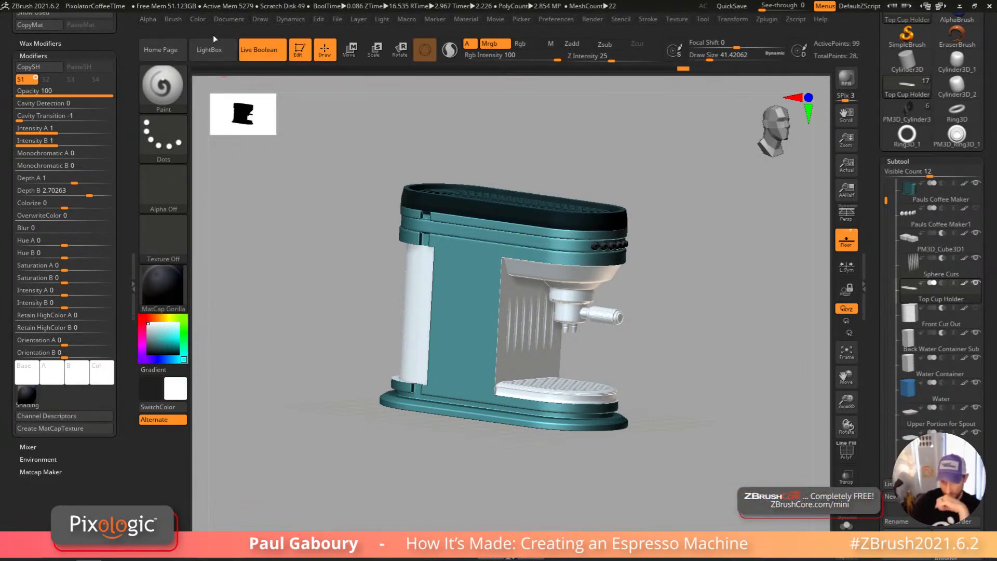
{"action": "left_click", "coordinate": [198, 18]}
{"action": "left_click", "coordinate": [234, 240]}
{"action": "left_click_drag", "start_coordinate": [696, 428], "coordinate": [709, 407]}
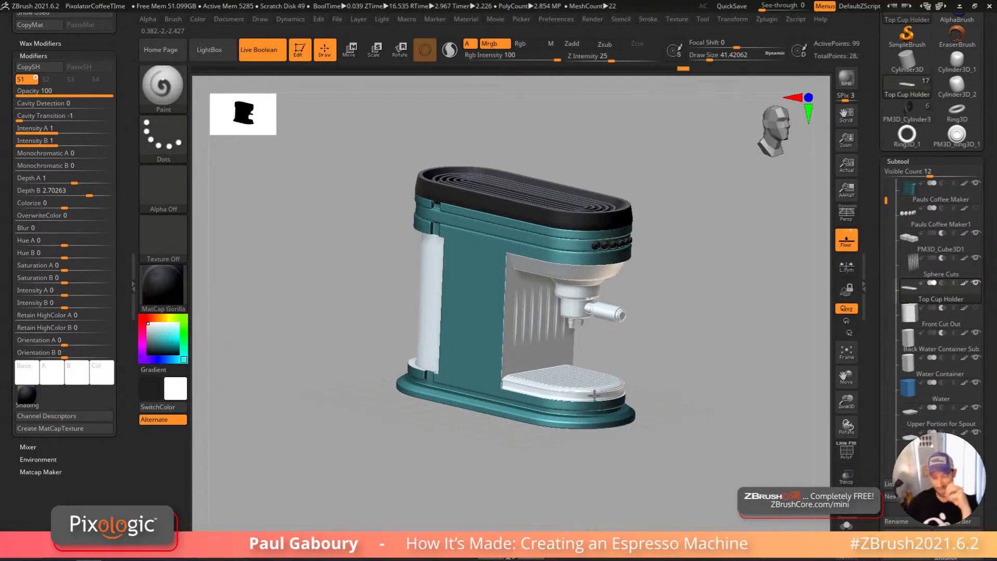
Step: Switch the current material to SkinShade7 and turn off the polypaint display for all subtools
{"action": "left_click", "coordinate": [163, 285]}
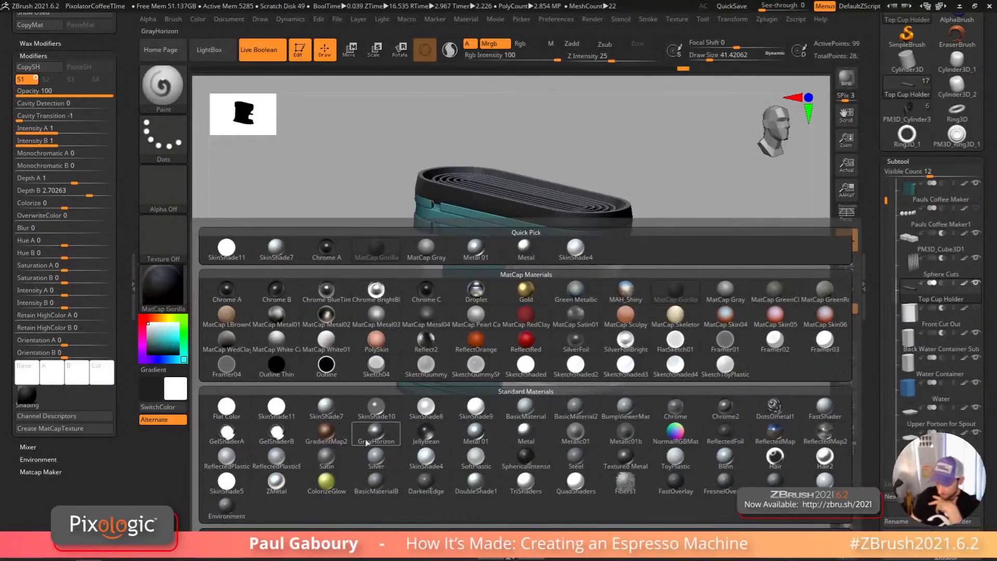
{"action": "mouse_move", "coordinate": [544, 476]}
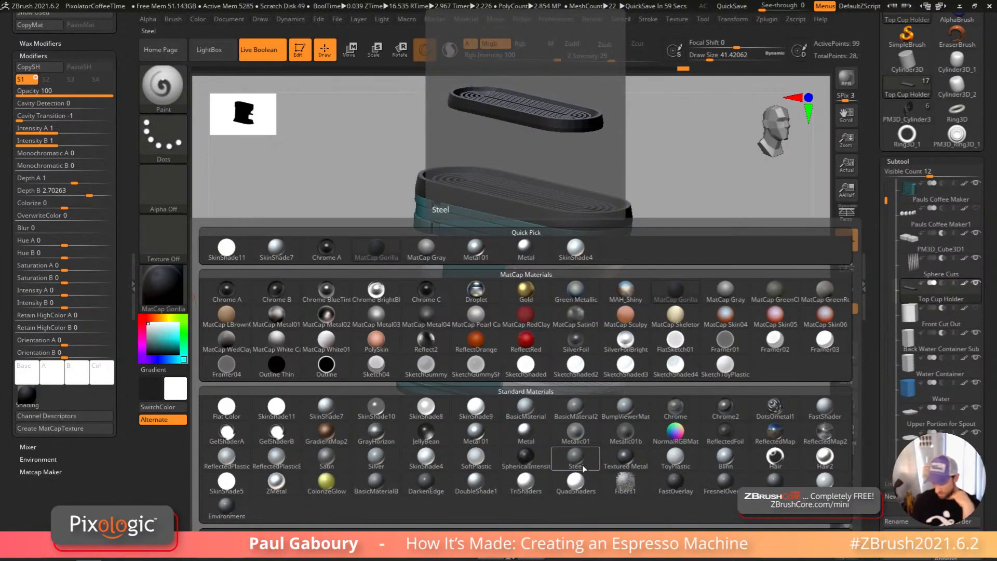
{"action": "left_click", "coordinate": [328, 410]}
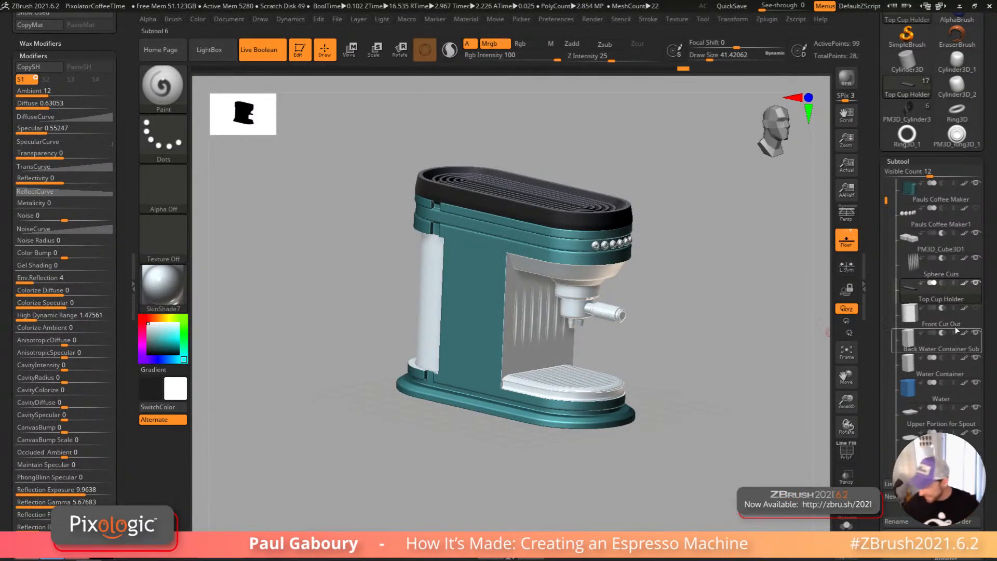
{"action": "mouse_move", "coordinate": [966, 287]}
{"action": "key", "text": "shift"}
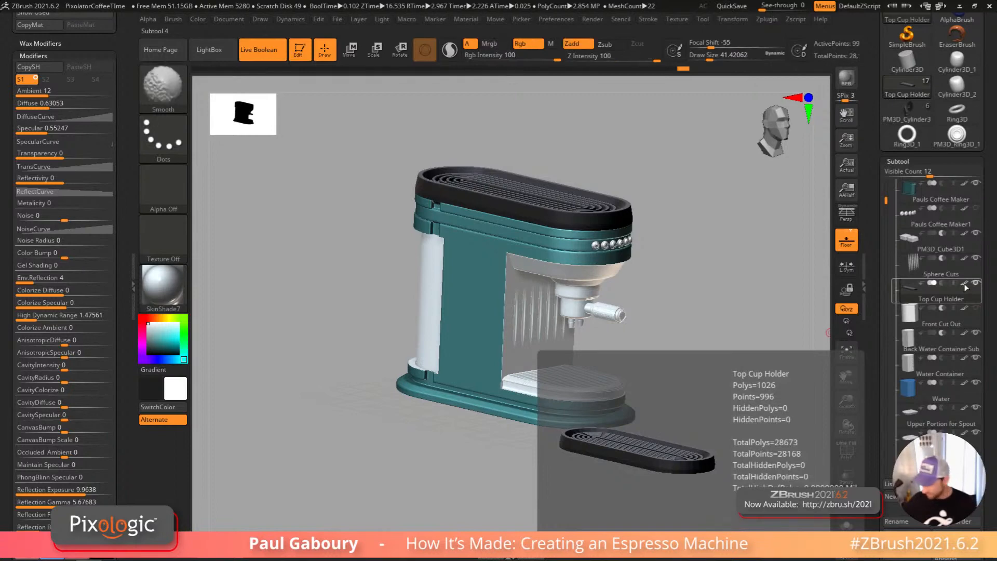
Step: Set the current color to dark gray, RGB 69, 69, 69
{"action": "left_click", "coordinate": [148, 334]}
{"action": "left_click_drag", "start_coordinate": [147, 334], "coordinate": [148, 347]}
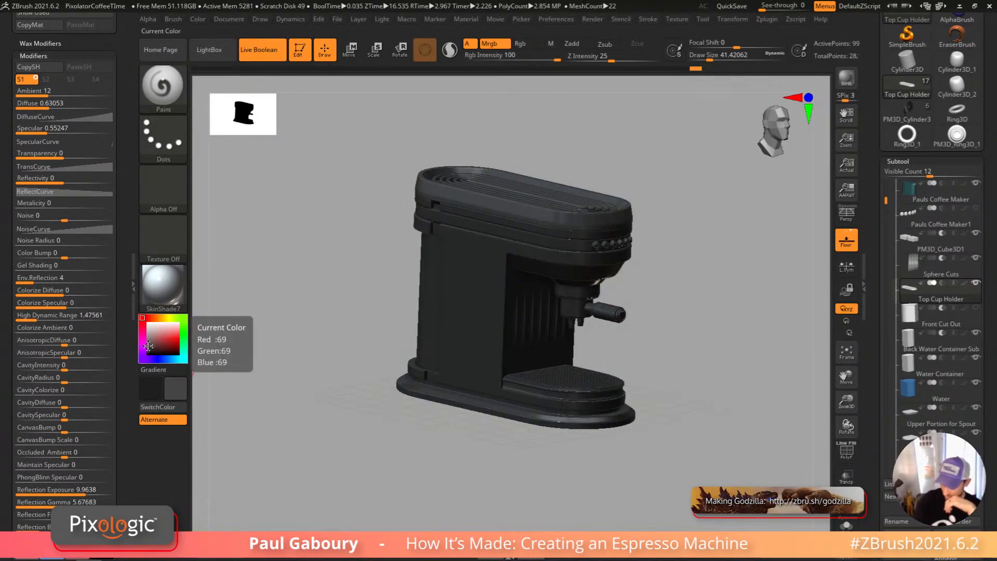
{"action": "left_click_drag", "start_coordinate": [738, 311], "coordinate": [669, 397]}
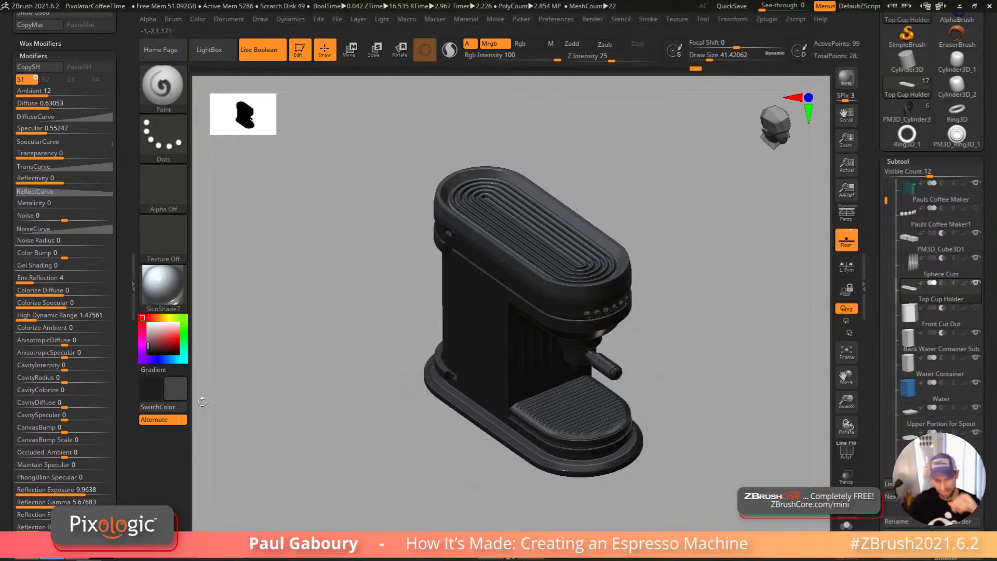
Step: Set SkinShade7's Specular to 0.10321 and its Ambient to 1
{"action": "scroll", "coordinate": [62, 234], "scroll_direction": "up", "scroll_amount": 3}
{"action": "left_click_drag", "start_coordinate": [61, 239], "coordinate": [39, 241]}
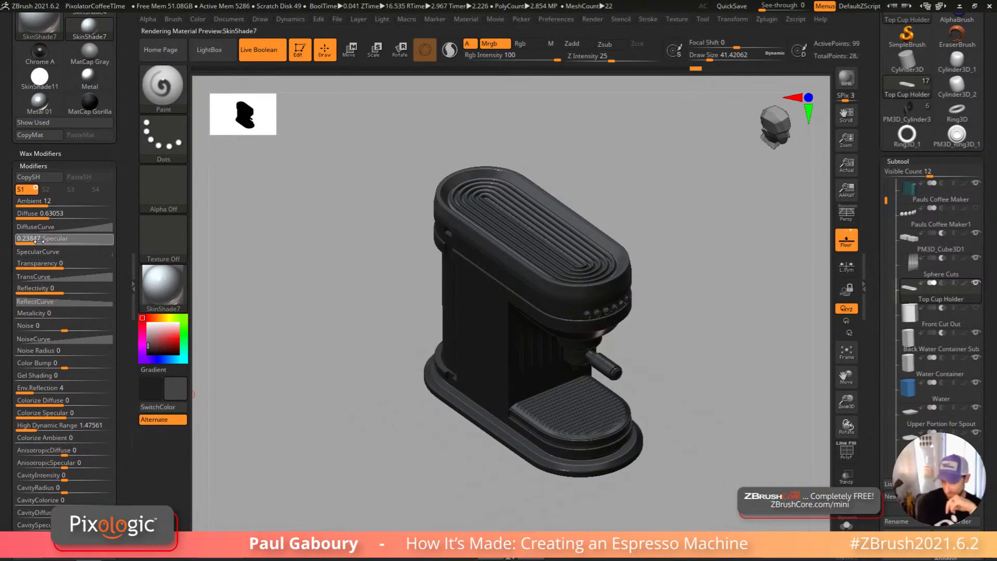
{"action": "left_click", "coordinate": [36, 239]}
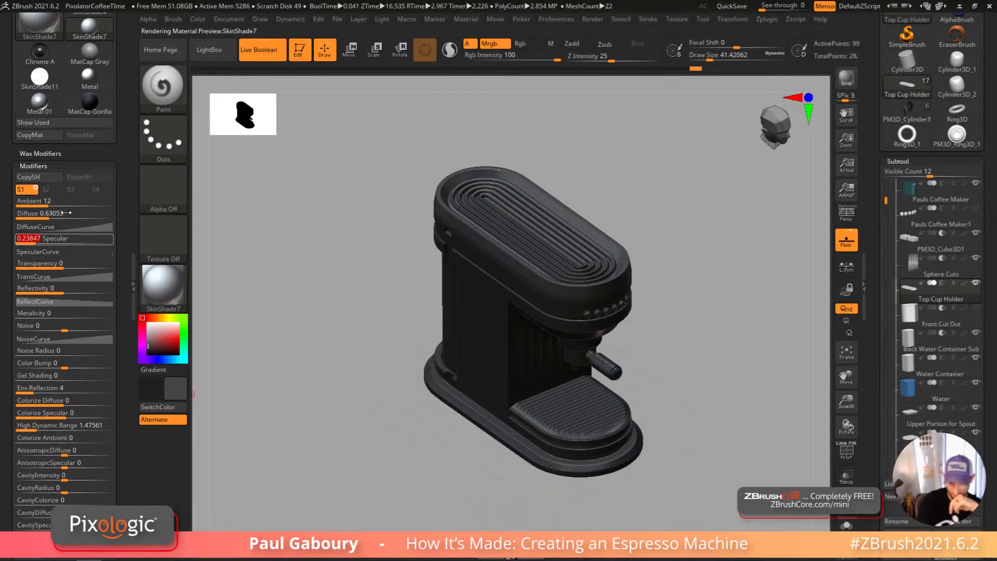
{"action": "left_click_drag", "start_coordinate": [45, 200], "coordinate": [39, 201]}
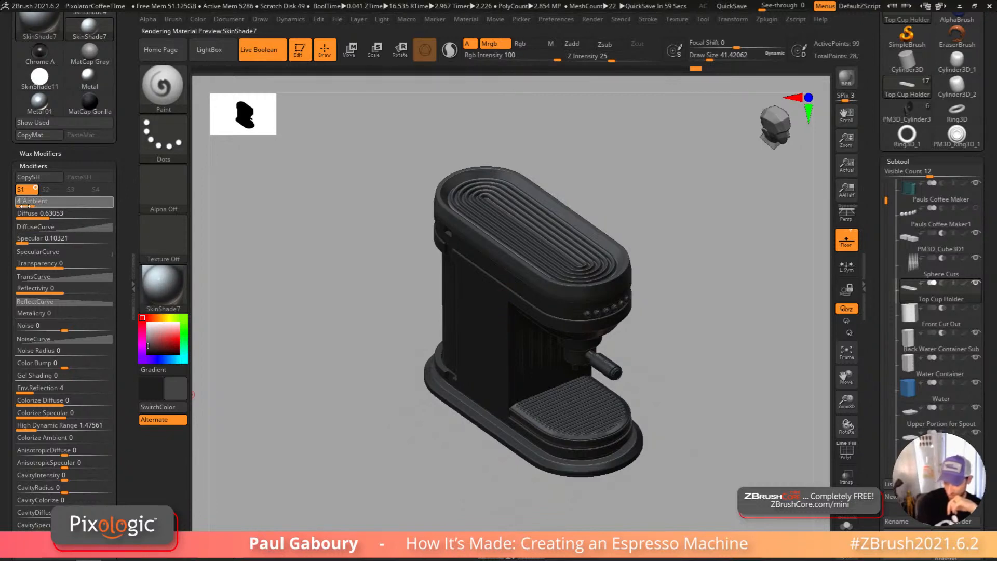
{"action": "left_click_drag", "start_coordinate": [29, 202], "coordinate": [29, 203]}
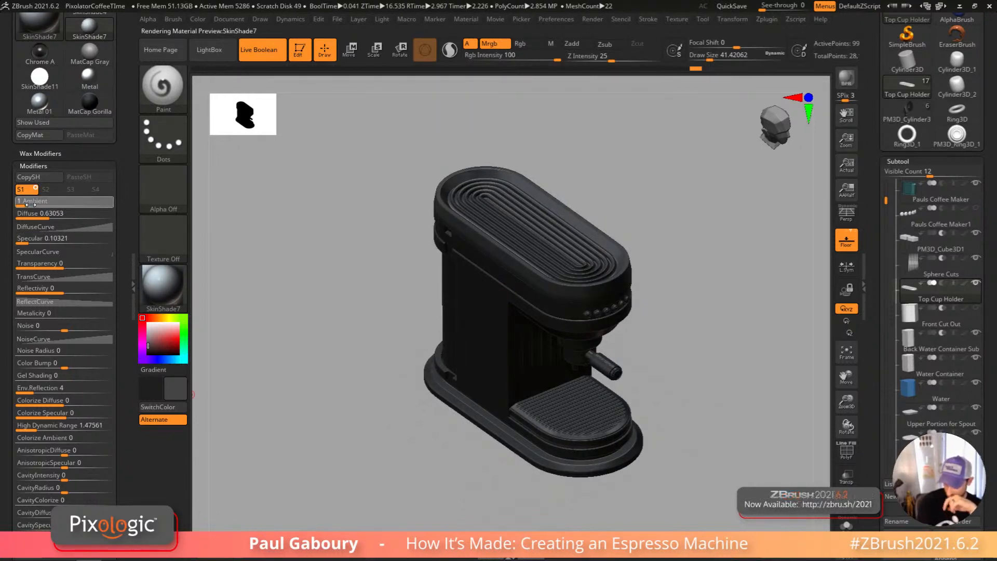
{"action": "left_click_drag", "start_coordinate": [322, 413], "coordinate": [709, 400]}
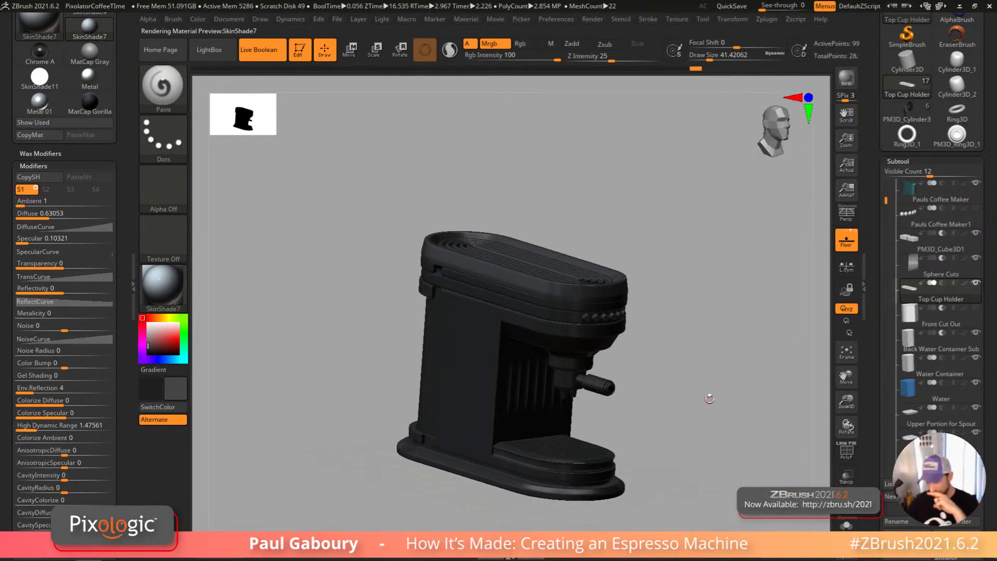
Step: Lower SkinShade7's Specular to 0.02377 and set the brush's Rgb Intensity to 6
{"action": "left_click_drag", "start_coordinate": [27, 239], "coordinate": [23, 240]}
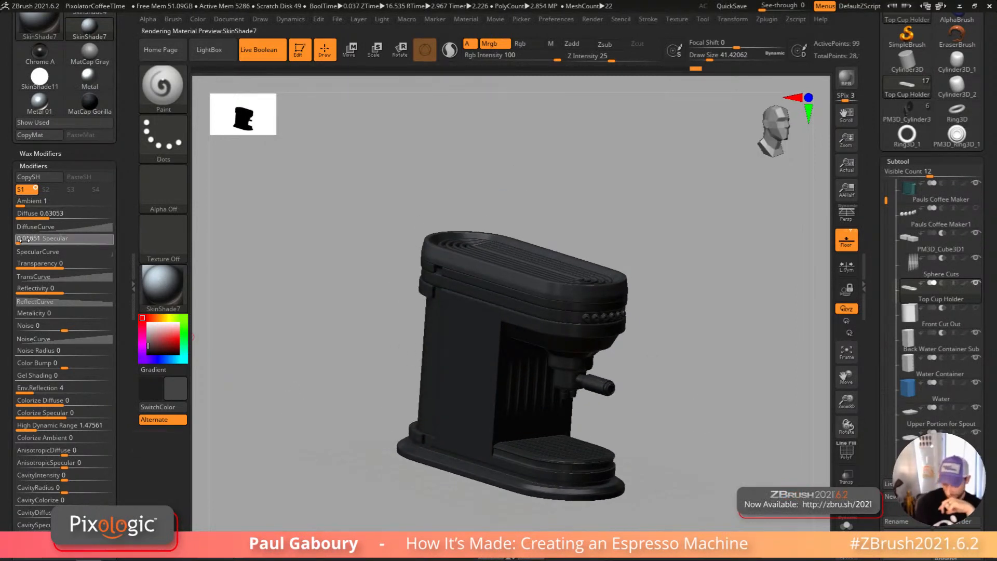
{"action": "left_click_drag", "start_coordinate": [649, 427], "coordinate": [670, 441]}
{"action": "right_click", "coordinate": [638, 444]}
{"action": "left_click", "coordinate": [680, 406]}
{"action": "mouse_move", "coordinate": [724, 336]}
{"action": "left_mouse_down"}
{"action": "mouse_move", "coordinate": [703, 361]}
{"action": "mouse_move", "coordinate": [692, 350]}
{"action": "mouse_move", "coordinate": [717, 332]}
{"action": "left_mouse_up"}
Step: Set SkinShade7's Diffuse to 0.88006 and its Specular to 0
{"action": "left_click", "coordinate": [46, 219]}
{"action": "left_click_drag", "start_coordinate": [47, 218], "coordinate": [41, 217]}
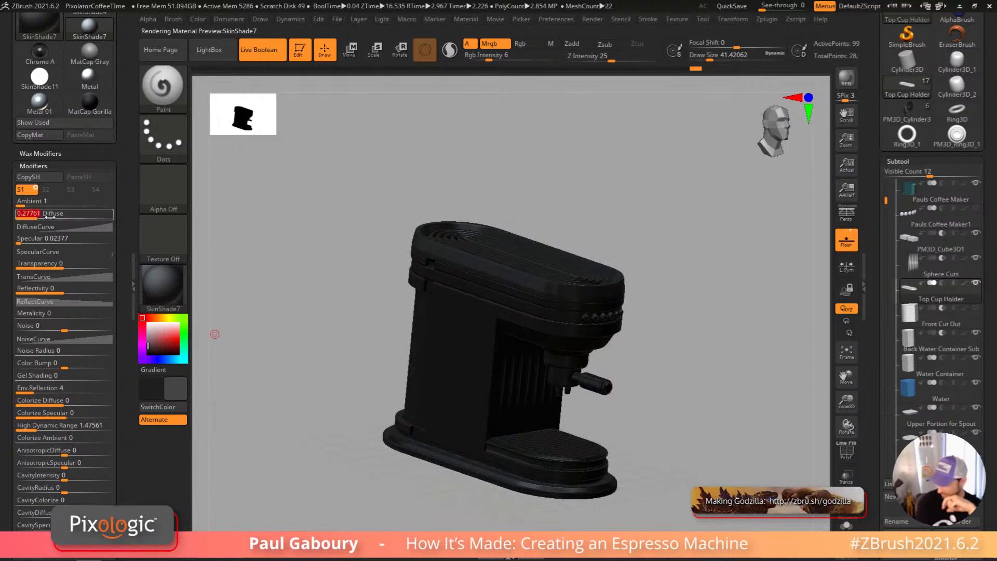
{"action": "mouse_move", "coordinate": [54, 215]}
{"action": "left_mouse_down"}
{"action": "mouse_move", "coordinate": [45, 215]}
{"action": "mouse_move", "coordinate": [57, 215]}
{"action": "left_mouse_up"}
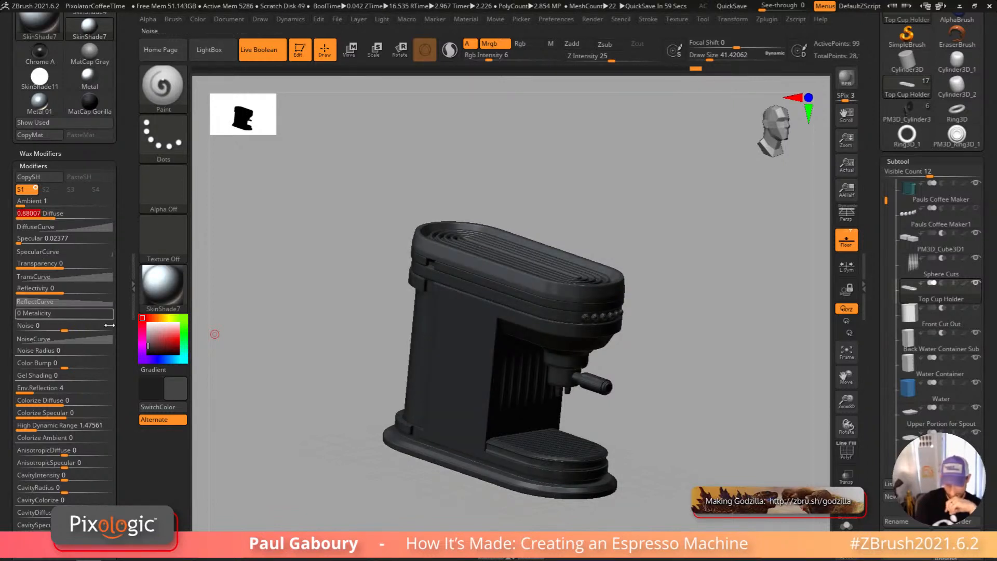
{"action": "mouse_move", "coordinate": [26, 237]}
{"action": "left_mouse_down"}
{"action": "mouse_move", "coordinate": [54, 239]}
{"action": "mouse_move", "coordinate": [19, 236]}
{"action": "left_mouse_up"}
{"action": "left_click", "coordinate": [53, 241]}
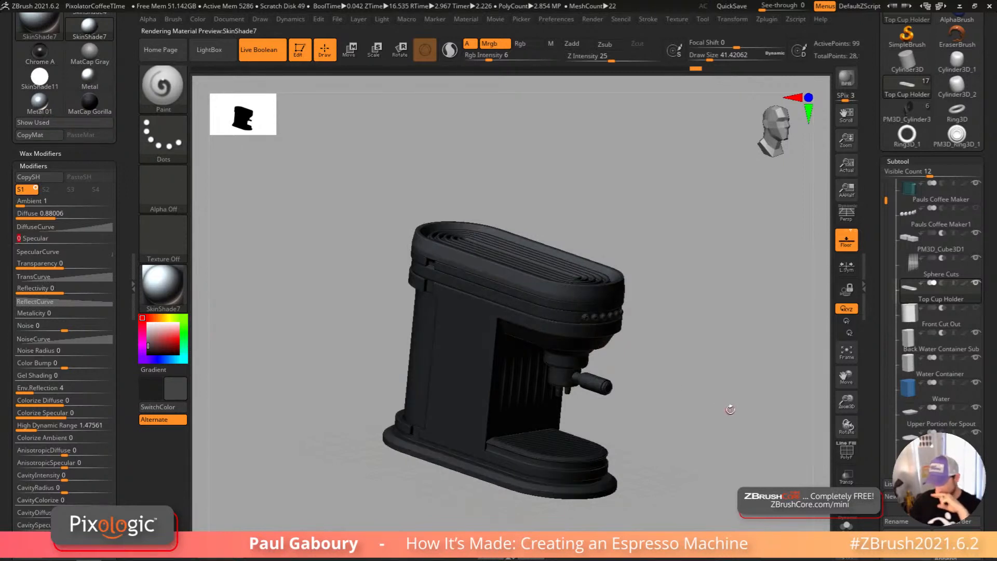
{"action": "left_click_drag", "start_coordinate": [731, 415], "coordinate": [738, 387]}
Step: Set SkinShade7's Specular to 0.5
{"action": "left_click", "coordinate": [10, 243]}
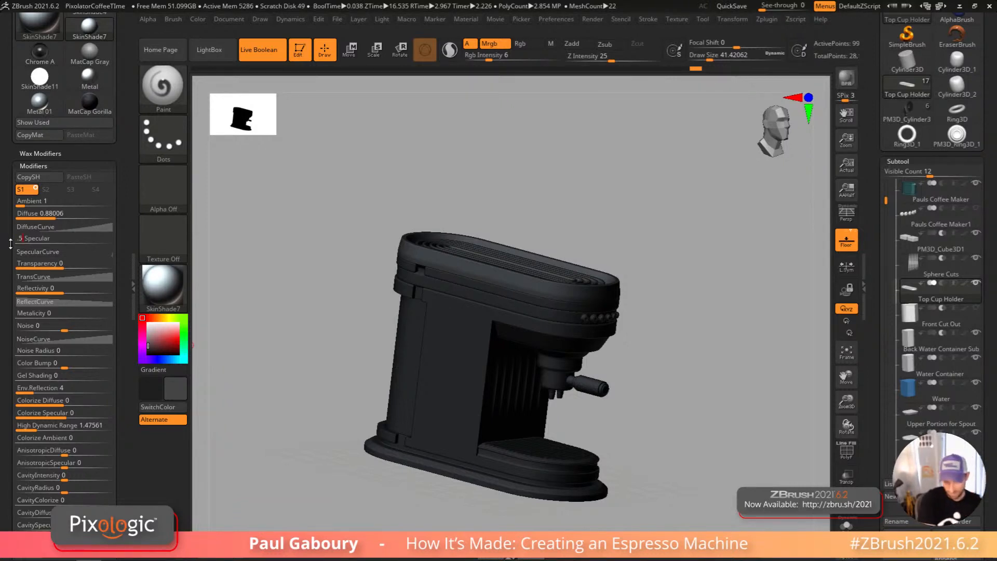
{"action": "type", "text": ".5"}
{"action": "key", "text": "Return"}
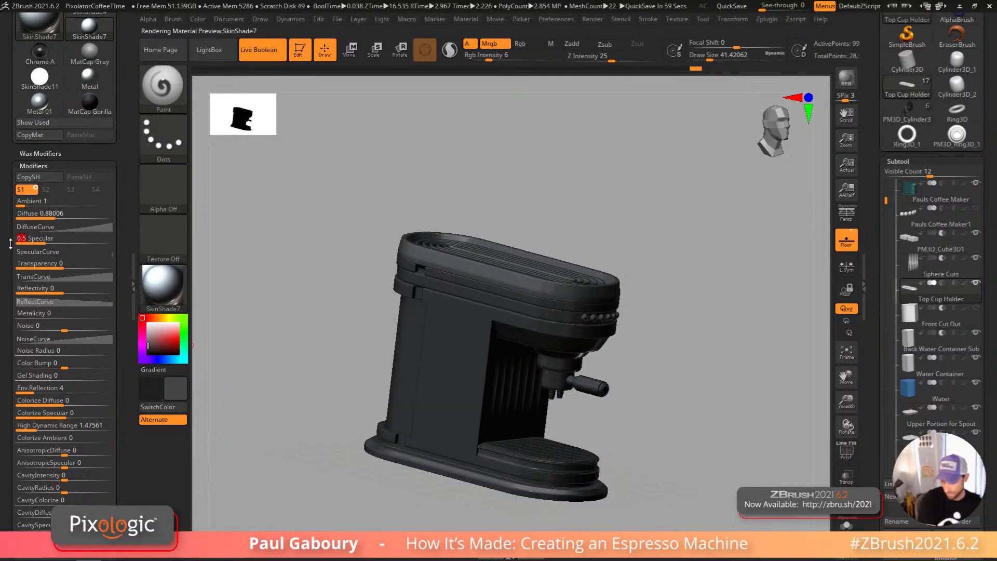
Step: Reset SkinShade7's specular curve to a straight ramp and set its Focal Shift to 97
{"action": "left_click", "coordinate": [52, 252]}
{"action": "left_click_drag", "start_coordinate": [112, 311], "coordinate": [37, 289]}
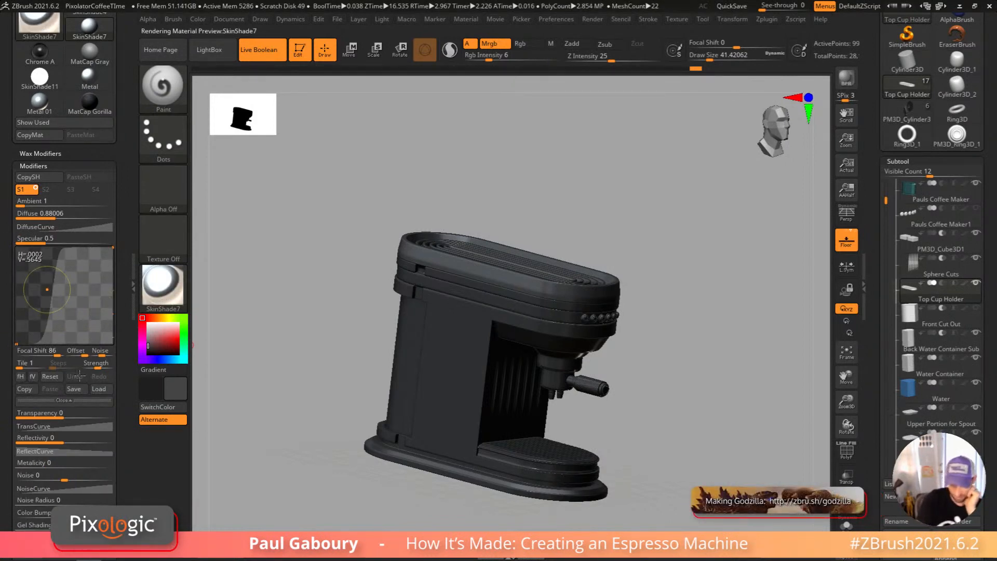
{"action": "left_click", "coordinate": [56, 377]}
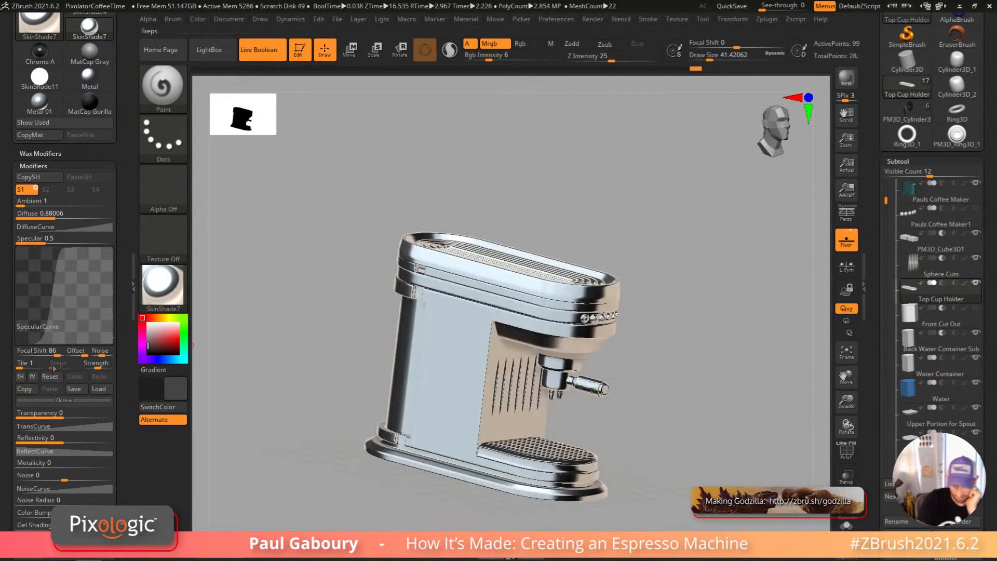
{"action": "left_click", "coordinate": [111, 297]}
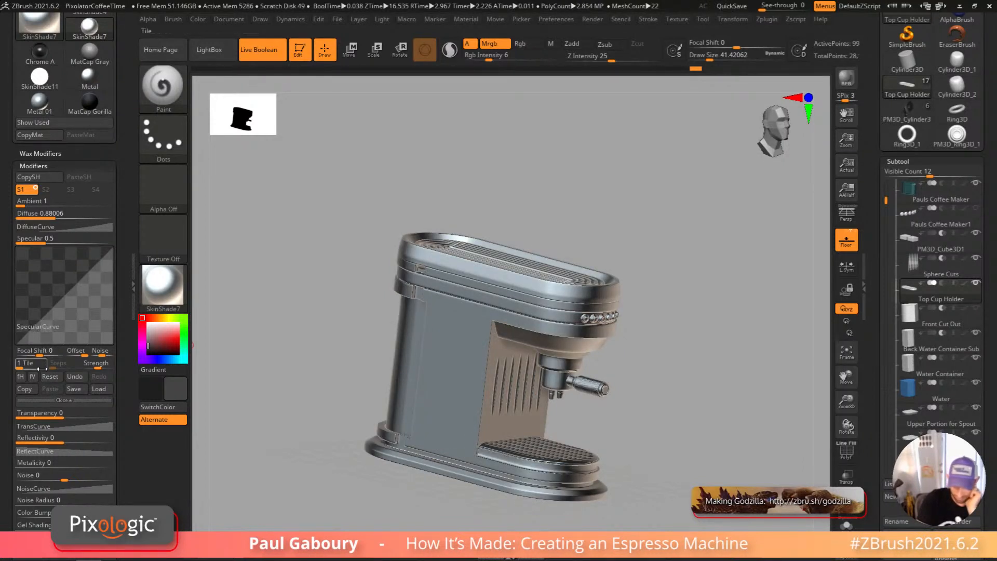
{"action": "left_click_drag", "start_coordinate": [52, 355], "coordinate": [56, 355]}
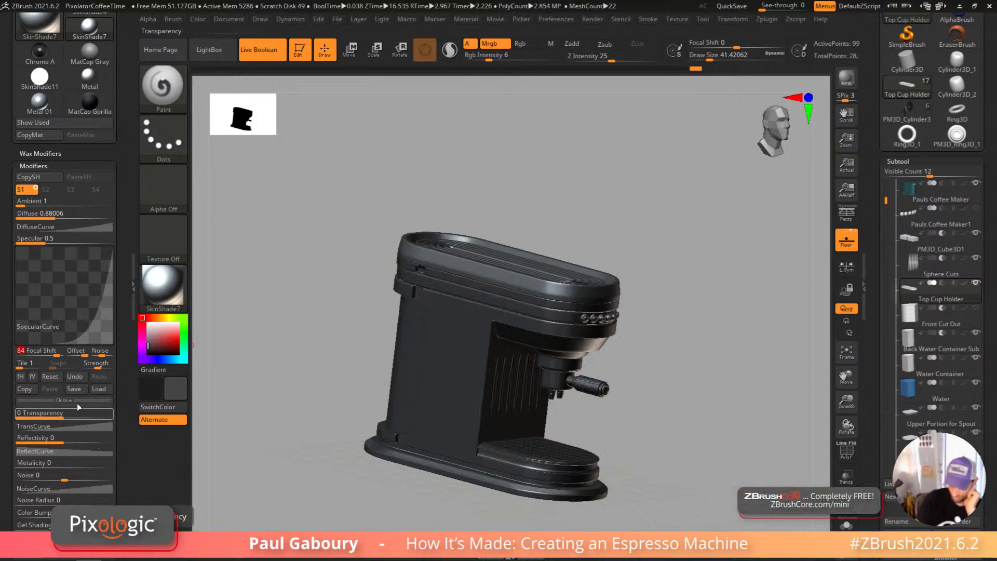
{"action": "left_click_drag", "start_coordinate": [60, 355], "coordinate": [61, 355]}
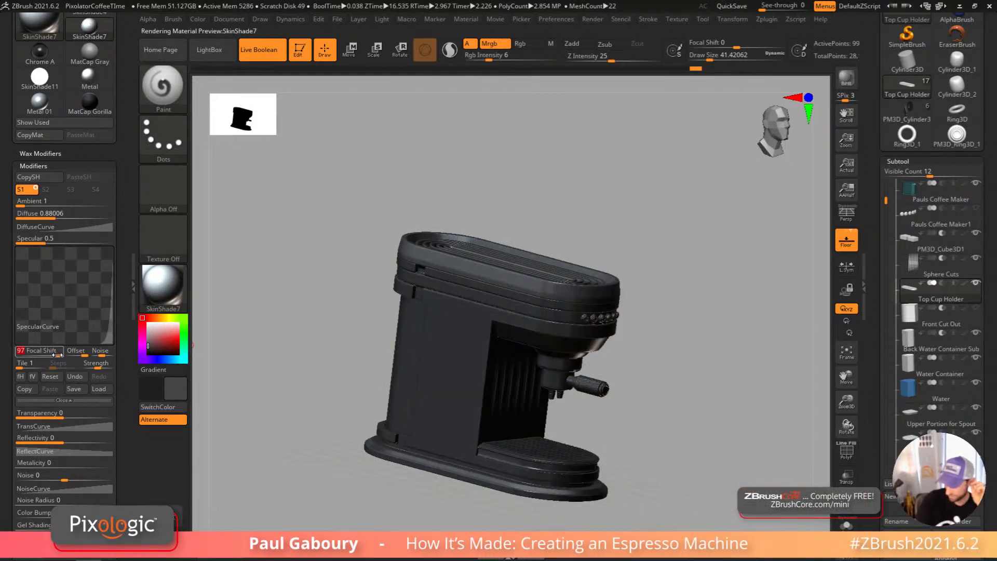
Step: Adjust SkinShade7's specular curve near its end and fill the Top Cup Holder with the material
{"action": "mouse_move", "coordinate": [726, 412]}
{"action": "left_mouse_down"}
{"action": "mouse_move", "coordinate": [724, 456]}
{"action": "mouse_move", "coordinate": [728, 409]}
{"action": "left_mouse_up"}
{"action": "left_click_drag", "start_coordinate": [109, 300], "coordinate": [112, 323]}
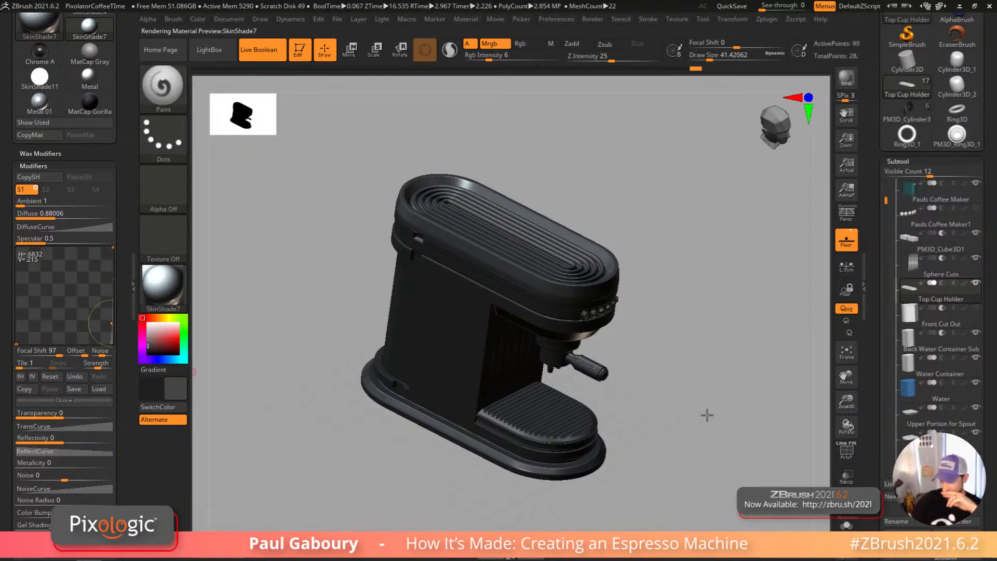
{"action": "left_click_drag", "start_coordinate": [699, 434], "coordinate": [706, 411]}
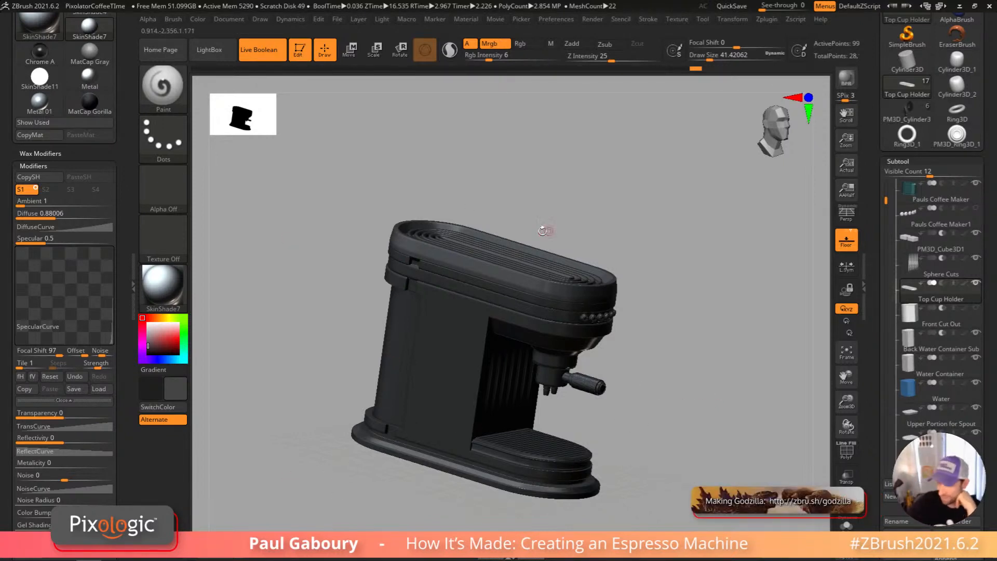
{"action": "left_click", "coordinate": [198, 19]}
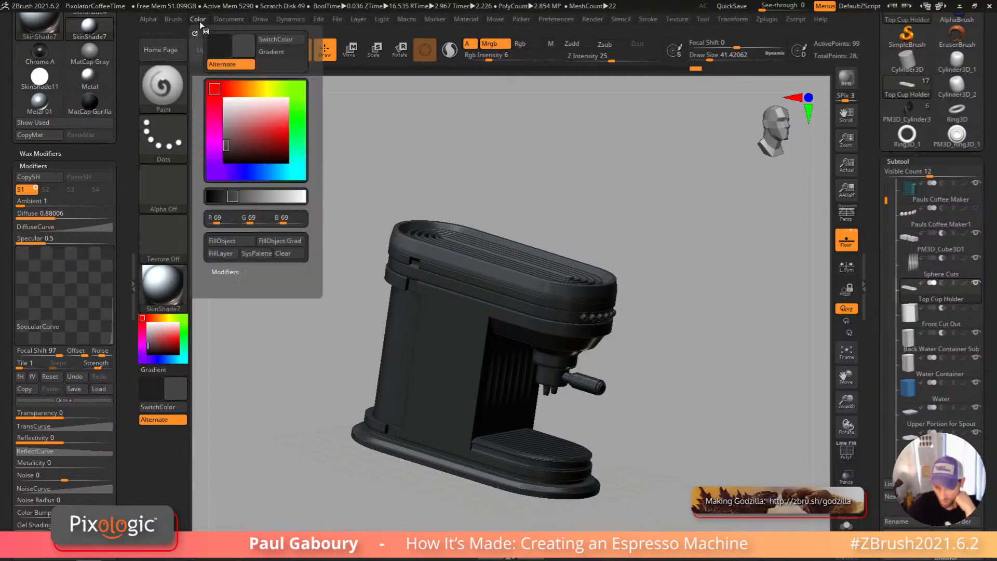
{"action": "left_click", "coordinate": [239, 241]}
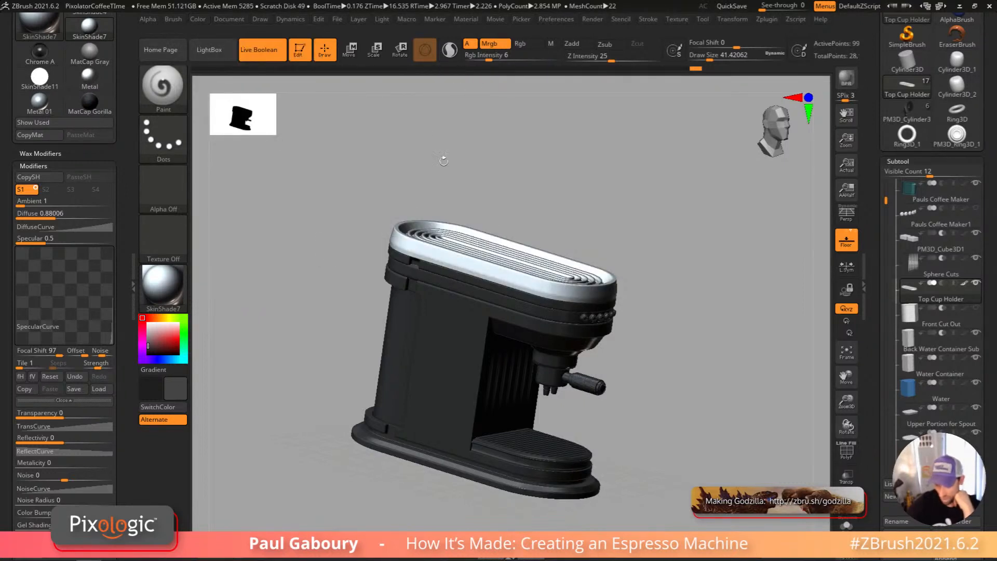
{"action": "mouse_move", "coordinate": [666, 419]}
{"action": "left_mouse_down"}
{"action": "mouse_move", "coordinate": [661, 427]}
{"action": "mouse_move", "coordinate": [661, 414]}
{"action": "left_mouse_up"}
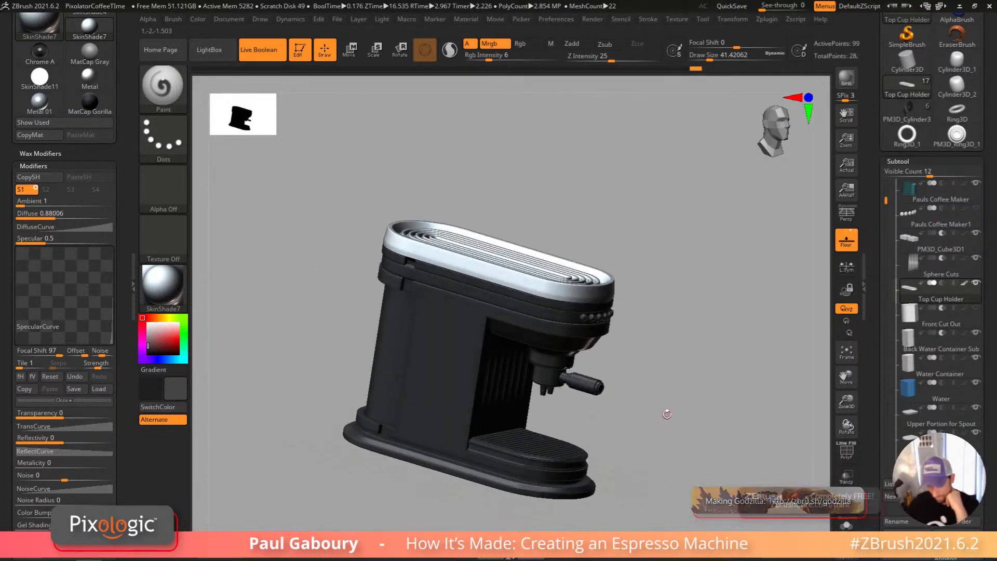
Step: Pick a slightly darker grey and set SkinShade7's Diffuse to 0.12947
{"action": "left_click", "coordinate": [148, 350]}
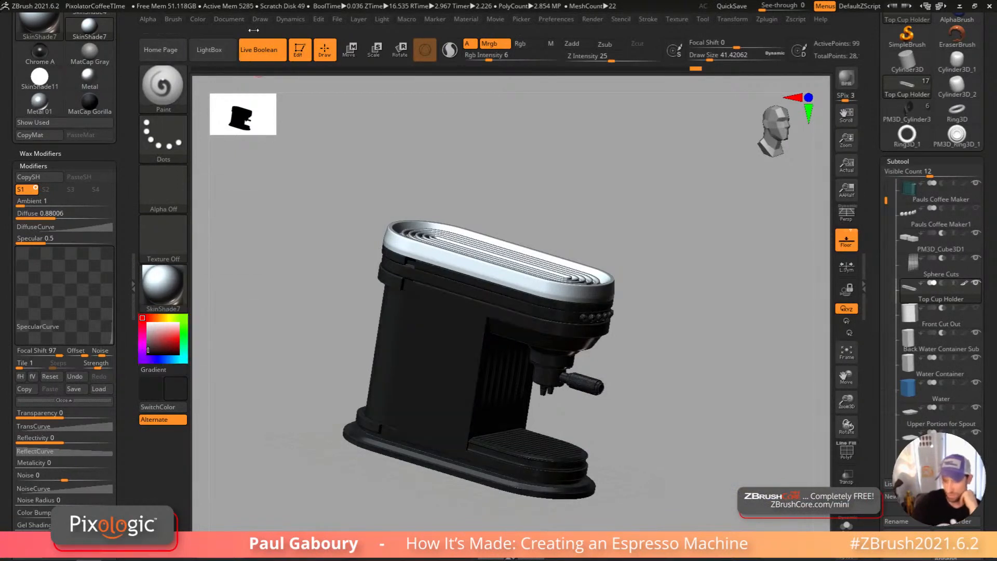
{"action": "left_click", "coordinate": [198, 18]}
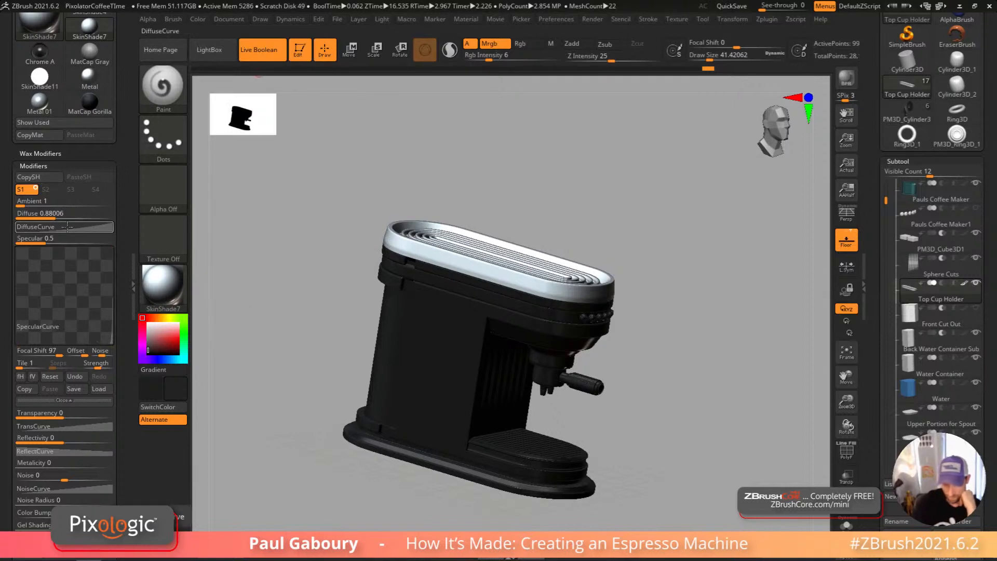
{"action": "left_click_drag", "start_coordinate": [48, 215], "coordinate": [29, 214]}
{"action": "left_click", "coordinate": [50, 219]}
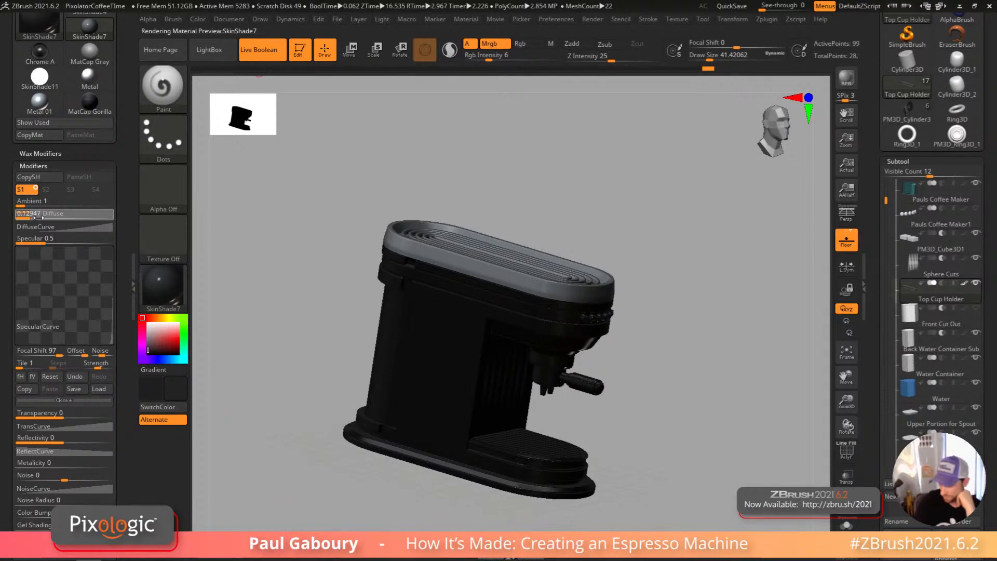
{"action": "left_click", "coordinate": [37, 218]}
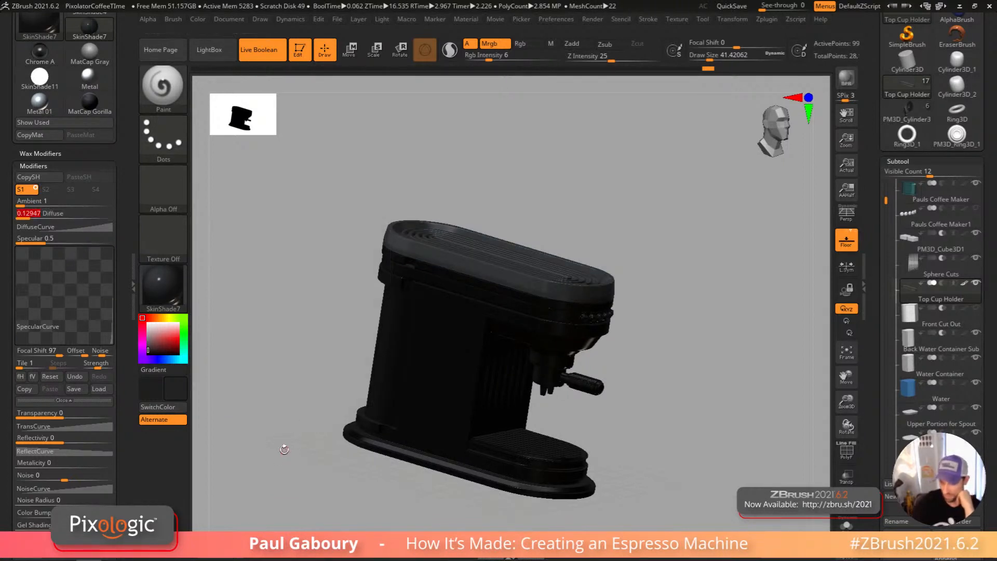
Step: Turn on the polypaint display for all subtools of the coffee maker at once
{"action": "mouse_move", "coordinate": [697, 427]}
{"action": "left_mouse_down"}
{"action": "mouse_move", "coordinate": [696, 452]}
{"action": "mouse_move", "coordinate": [696, 437]}
{"action": "mouse_move", "coordinate": [661, 422]}
{"action": "mouse_move", "coordinate": [643, 398]}
{"action": "left_mouse_up"}
{"action": "left_click", "coordinate": [964, 284], "text": "shift"}
{"action": "left_click", "coordinate": [964, 284], "text": "shift"}
{"action": "right_click_drag", "start_coordinate": [383, 373], "coordinate": [422, 285]}
{"action": "mouse_move", "coordinate": [645, 434]}
{"action": "right_mouse_down", "text": "alt"}
{"action": "mouse_move", "coordinate": [683, 439]}
{"action": "mouse_move", "coordinate": [683, 388]}
{"action": "right_mouse_up", "text": "alt"}
{"action": "key", "text": "shift"}
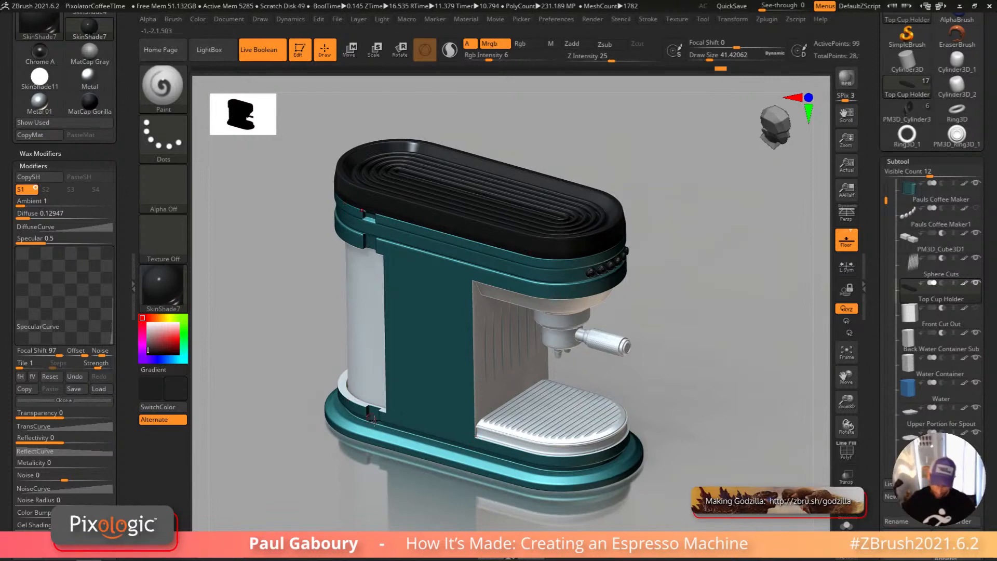
Step: Choose Metal 01 with the teal color R 82, G 160, B 160 and fill the PM3D_Cube3D1 subtool with it twice
{"action": "left_click_drag", "start_coordinate": [668, 425], "coordinate": [280, 364]}
{"action": "left_click", "coordinate": [163, 285]}
{"action": "left_click", "coordinate": [222, 325]}
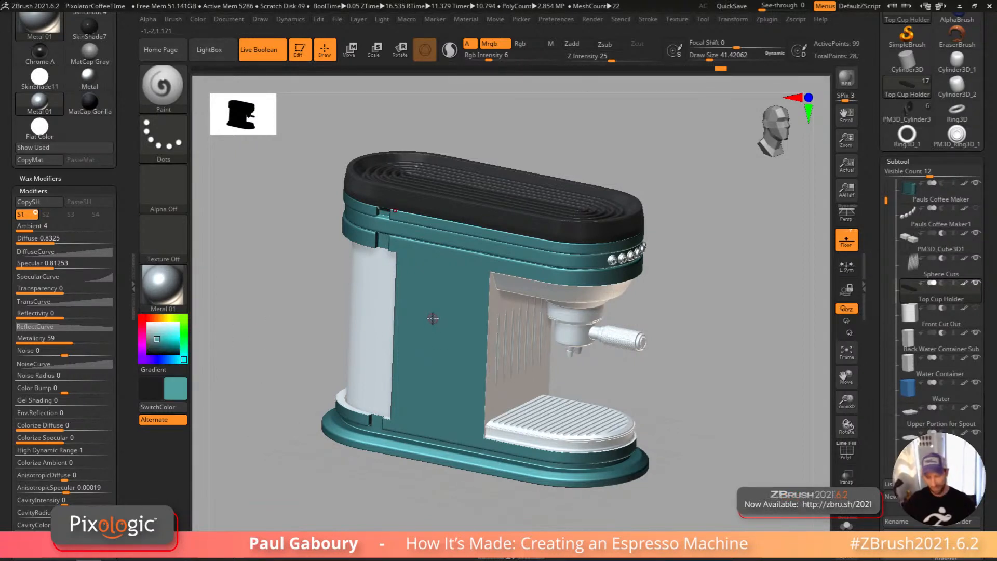
{"action": "left_click", "coordinate": [344, 404], "text": "alt"}
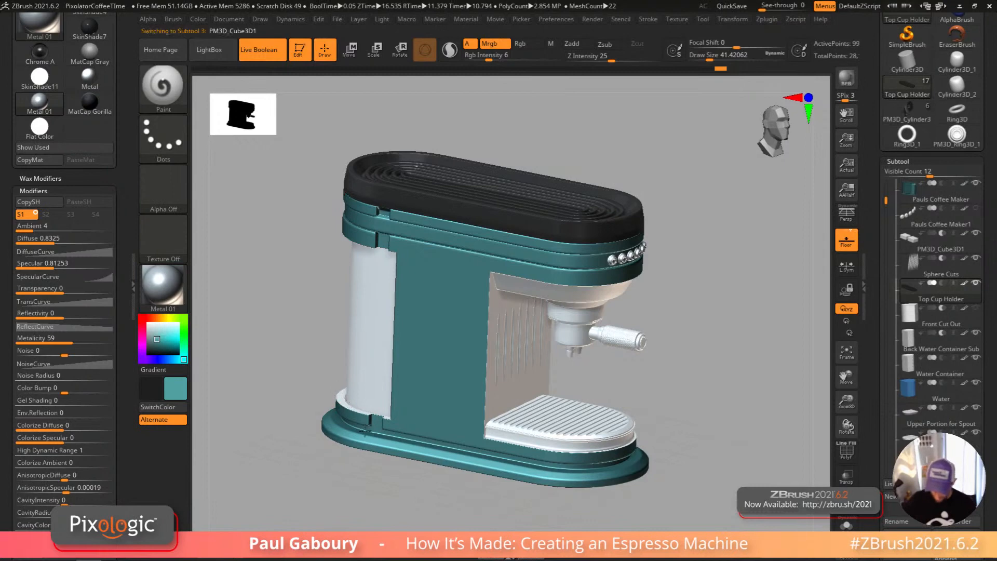
{"action": "left_click", "coordinate": [196, 19]}
{"action": "left_click", "coordinate": [237, 240]}
{"action": "mouse_move", "coordinate": [678, 416]}
{"action": "left_mouse_down"}
{"action": "mouse_move", "coordinate": [683, 438]}
{"action": "mouse_move", "coordinate": [679, 414]}
{"action": "mouse_move", "coordinate": [689, 424]}
{"action": "left_mouse_up"}
{"action": "key", "text": "ctrl"}
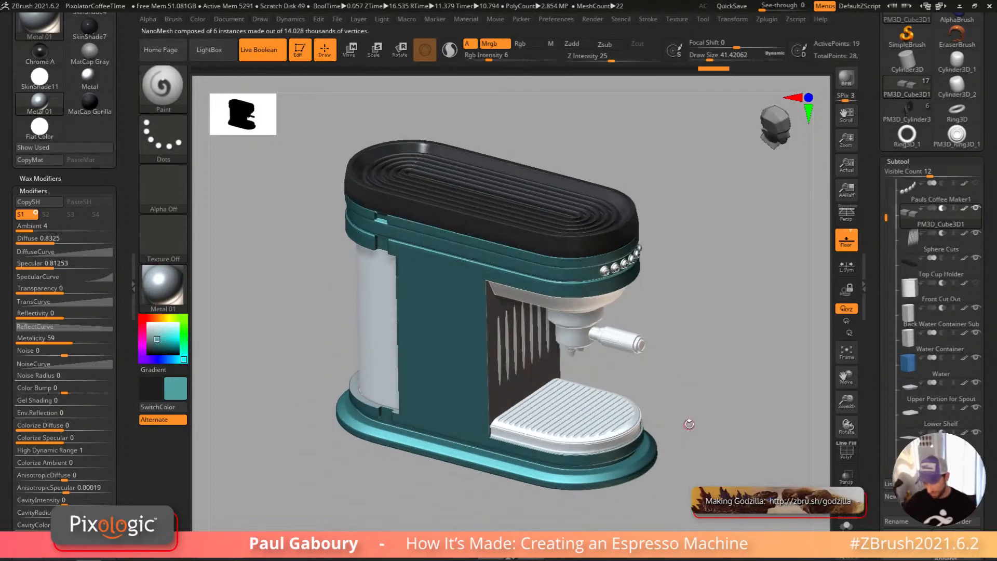
{"action": "left_click", "coordinate": [197, 19]}
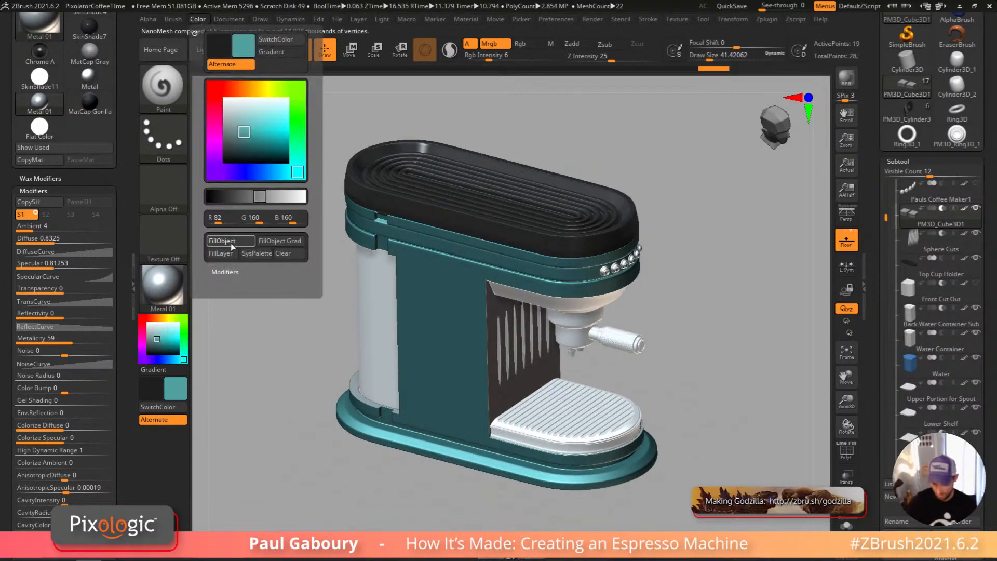
{"action": "left_click", "coordinate": [229, 242]}
Step: Toggle PM3D_Cube3D1's visibility to identify its parts, and refill it with teal Metal 01
{"action": "left_click_drag", "start_coordinate": [667, 433], "coordinate": [634, 392]}
{"action": "key", "text": "f"}
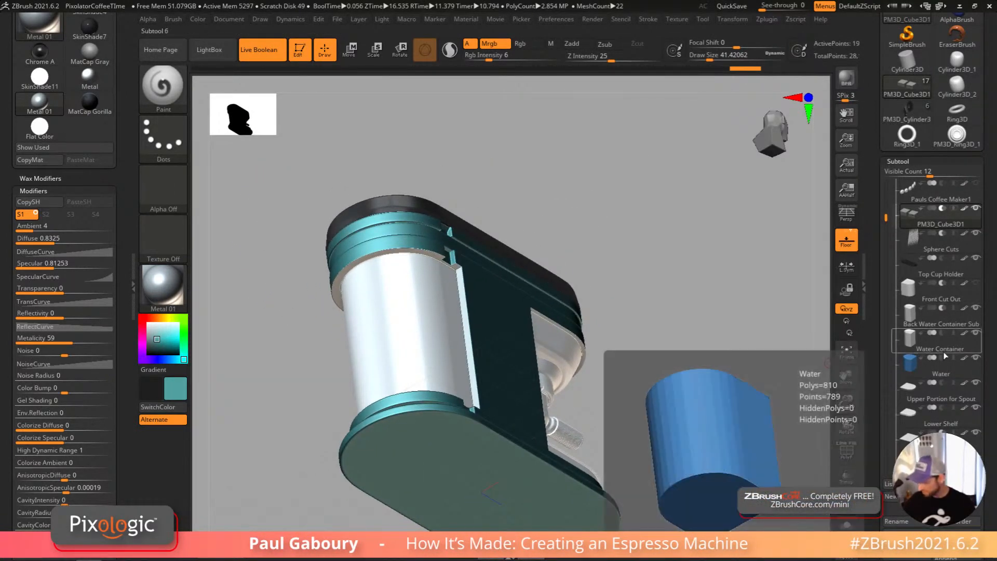
{"action": "left_click", "coordinate": [912, 219]}
{"action": "left_click", "coordinate": [976, 208]}
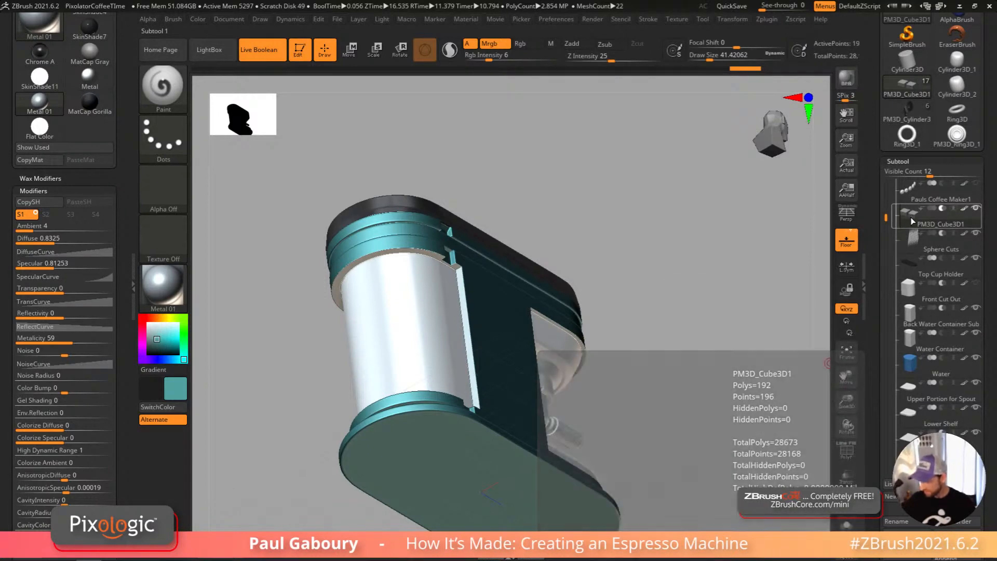
{"action": "mouse_move", "coordinate": [706, 424]}
{"action": "left_mouse_down", "text": "ctrl"}
{"action": "mouse_move", "coordinate": [740, 452]}
{"action": "mouse_move", "coordinate": [701, 445]}
{"action": "mouse_move", "coordinate": [703, 481]}
{"action": "mouse_move", "coordinate": [703, 467]}
{"action": "mouse_move", "coordinate": [774, 386]}
{"action": "left_mouse_up", "text": "ctrl"}
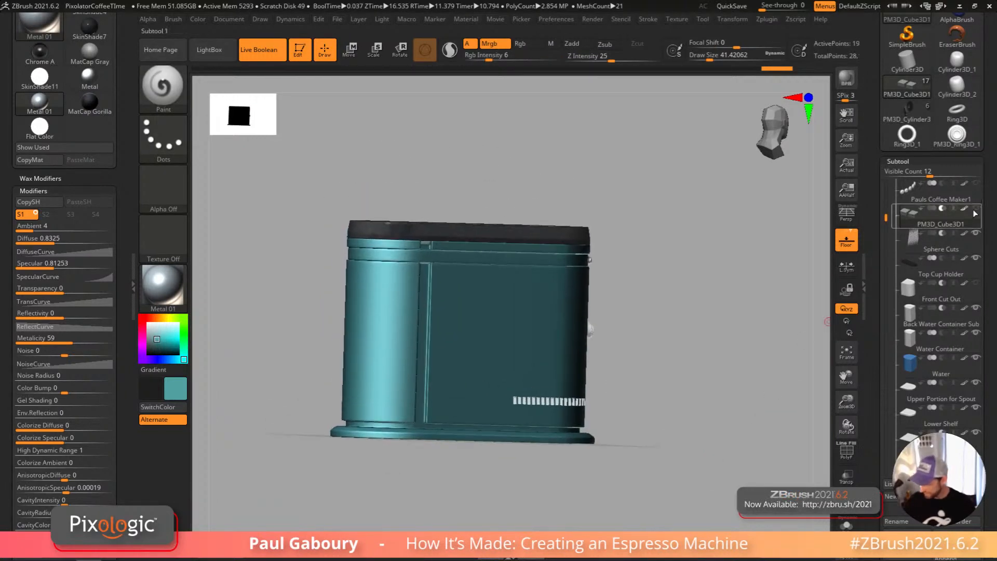
{"action": "left_click_drag", "start_coordinate": [888, 216], "coordinate": [886, 183]}
{"action": "left_click_drag", "start_coordinate": [697, 428], "coordinate": [682, 411]}
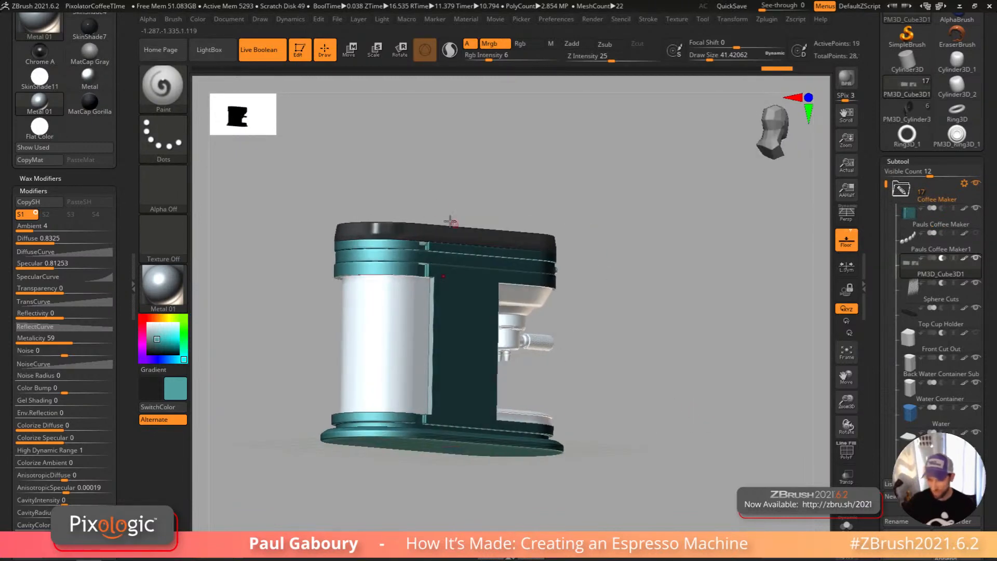
{"action": "left_click", "coordinate": [197, 18]}
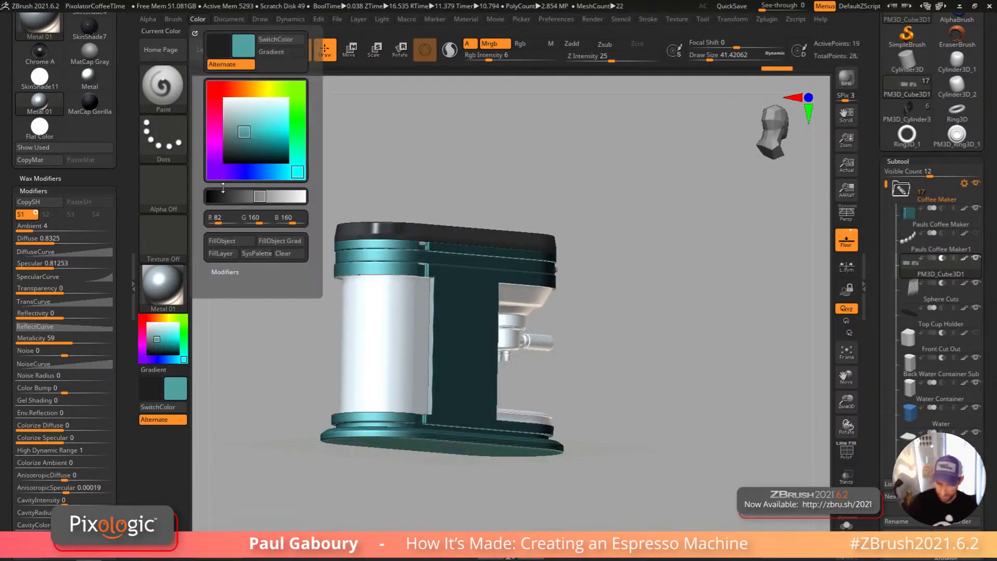
{"action": "left_click", "coordinate": [241, 242]}
Step: Isolate PM3D_Cube3D1, fill it with teal Metal 01 at an Rgb Intensity of 100, and show the whole machine again
{"action": "left_click_drag", "start_coordinate": [652, 431], "coordinate": [600, 467]}
{"action": "key", "text": "shift"}
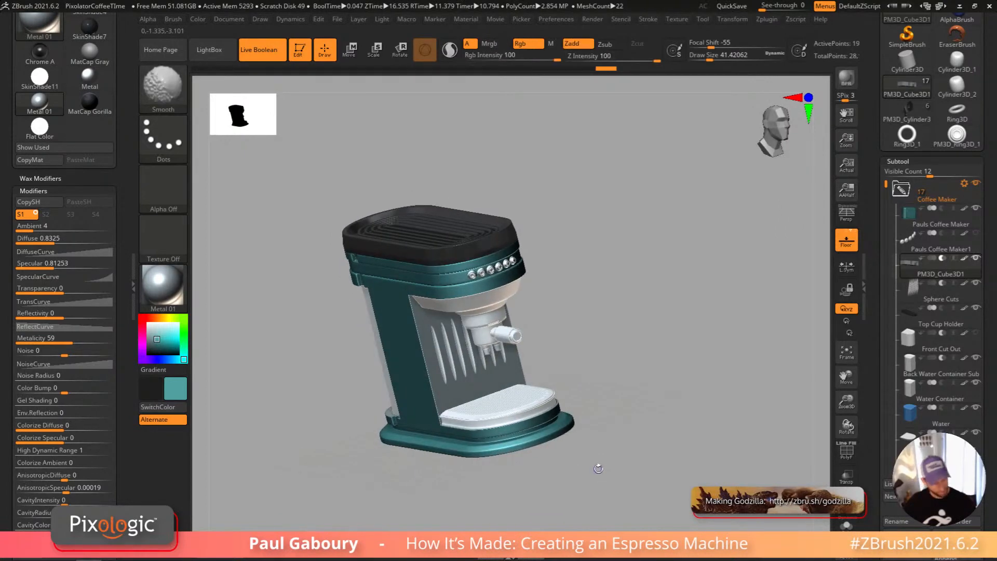
{"action": "key", "text": "shift+f"}
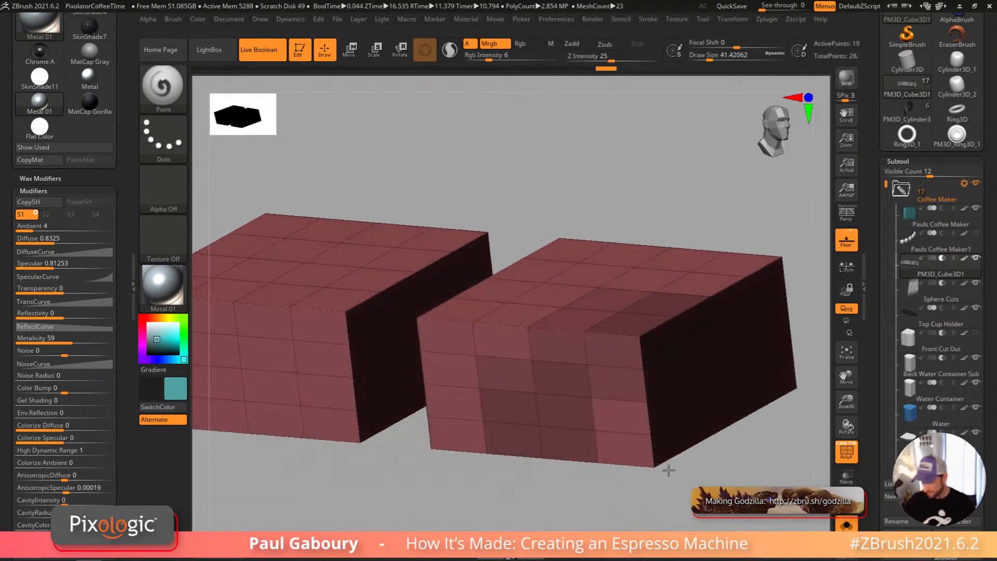
{"action": "key", "text": "ctrl"}
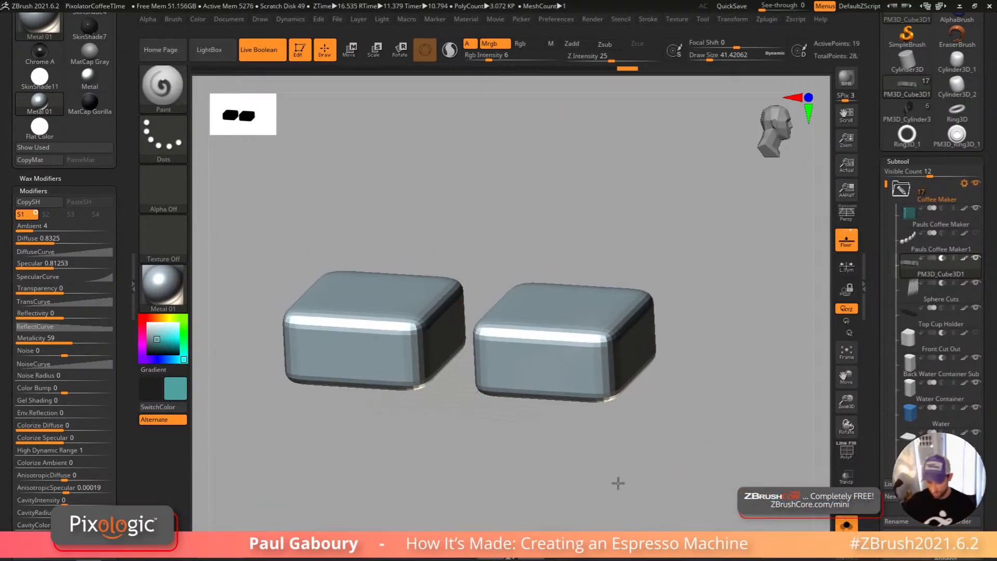
{"action": "left_click_drag", "start_coordinate": [618, 483], "coordinate": [623, 485], "text": "alt"}
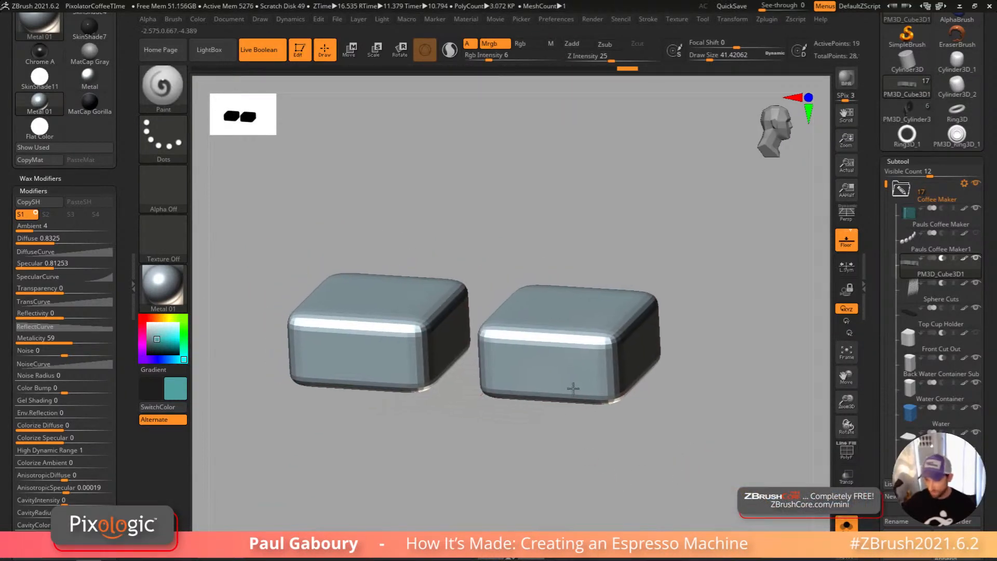
{"action": "left_click_drag", "start_coordinate": [525, 58], "coordinate": [565, 59]}
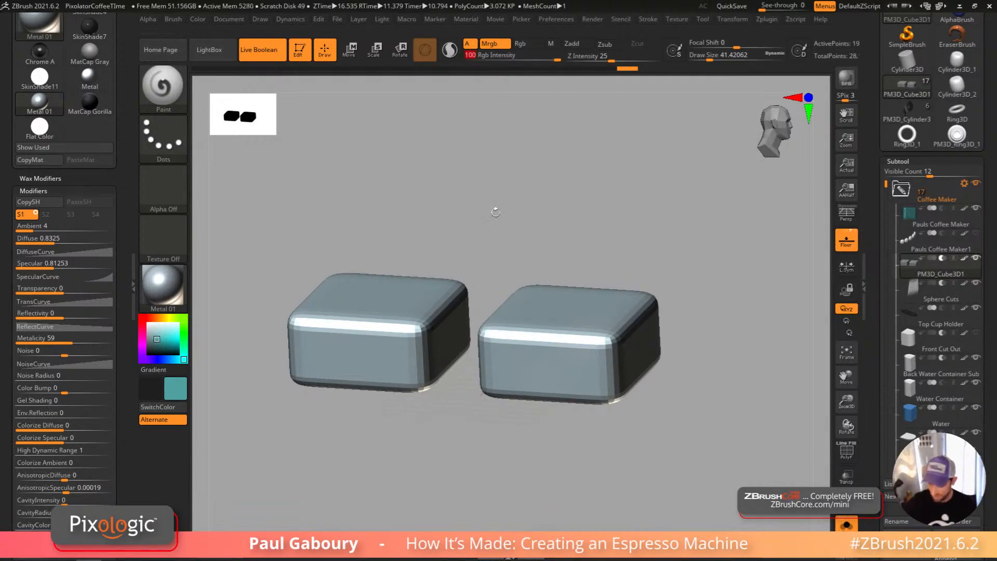
{"action": "left_click", "coordinate": [196, 19]}
{"action": "left_click", "coordinate": [245, 247]}
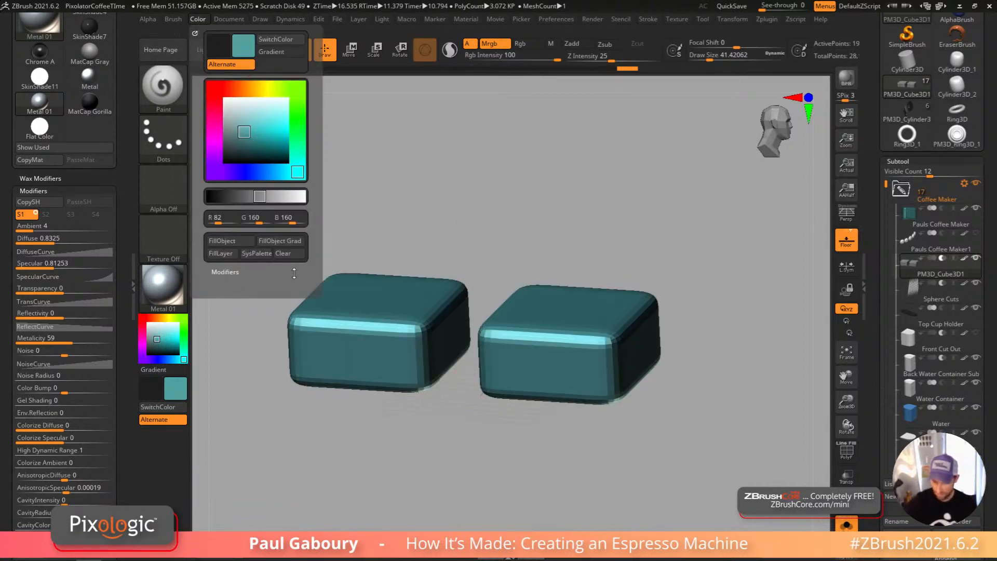
{"action": "left_click", "coordinate": [846, 526]}
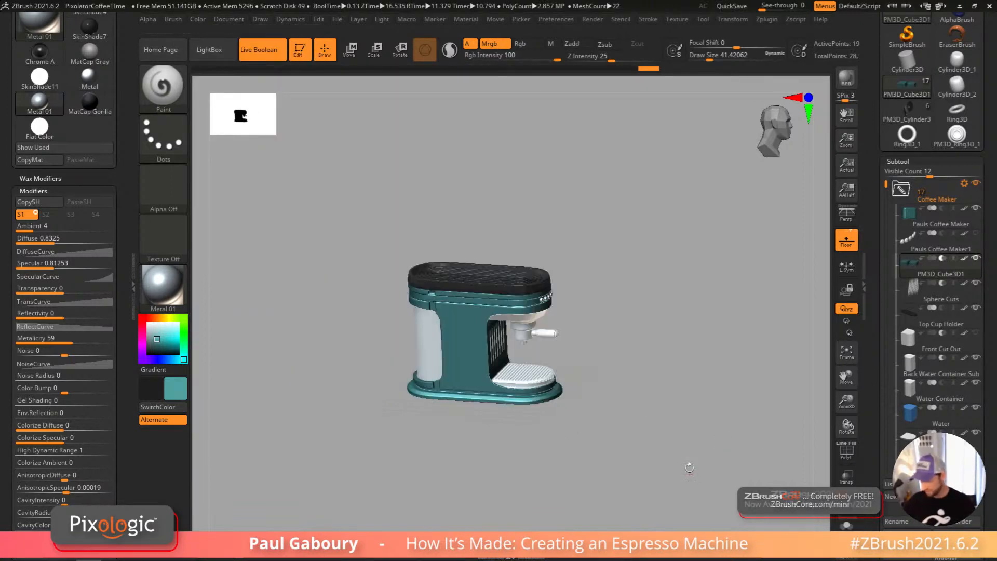
Step: Check PM3D_Cube3D1 with the polyframe display and crease its edges using a CTolerance of 45
{"action": "left_click_drag", "start_coordinate": [686, 439], "coordinate": [637, 430]}
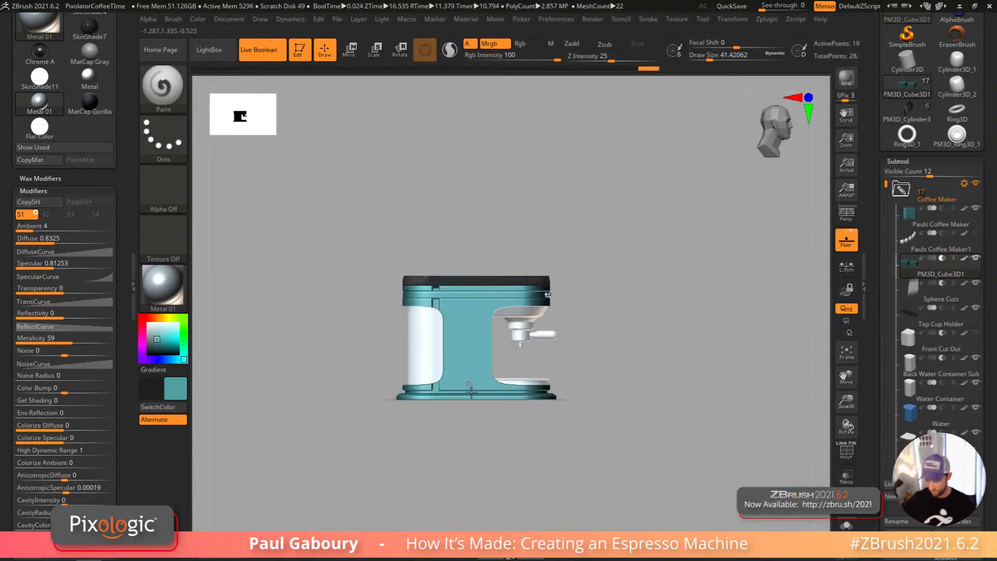
{"action": "key", "text": "shift+f"}
{"action": "key", "text": "shift+f"}
{"action": "key", "text": "shift+f"}
{"action": "key", "text": "shift+f"}
{"action": "left_click", "coordinate": [901, 162]}
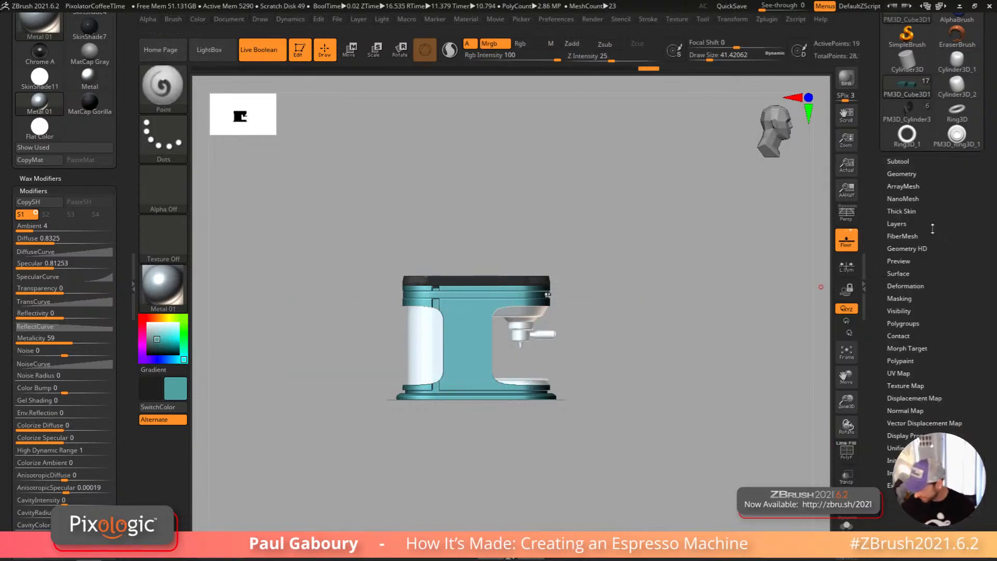
{"action": "left_click", "coordinate": [902, 174]}
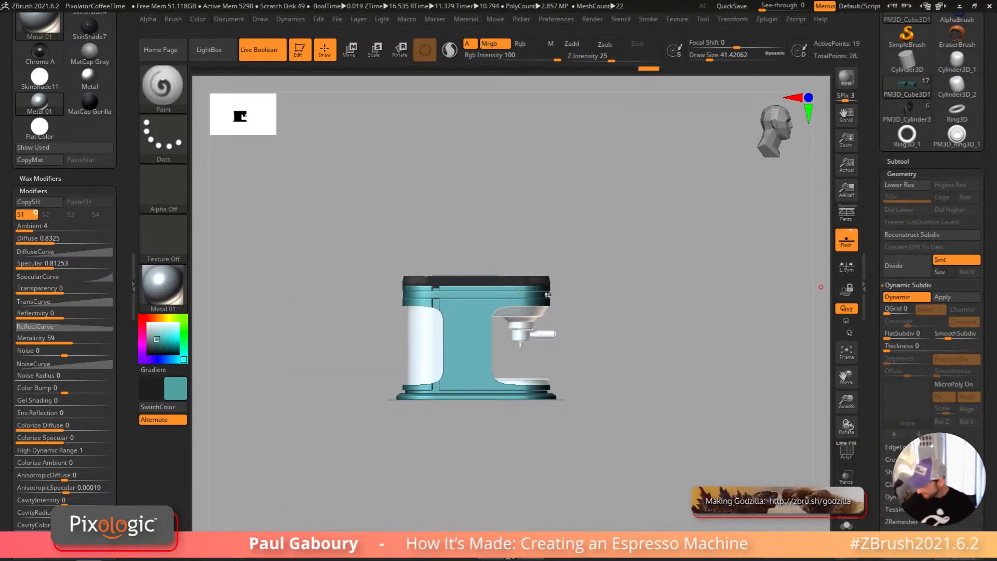
{"action": "left_click", "coordinate": [898, 459]}
{"action": "left_click", "coordinate": [907, 323]}
{"action": "left_click_drag", "start_coordinate": [637, 424], "coordinate": [566, 478]}
{"action": "left_click_drag", "start_coordinate": [602, 366], "coordinate": [631, 402]}
{"action": "mouse_move", "coordinate": [631, 402]}
{"action": "right_mouse_down"}
{"action": "mouse_move", "coordinate": [628, 416]}
{"action": "mouse_move", "coordinate": [674, 412]}
{"action": "mouse_move", "coordinate": [669, 465]}
{"action": "right_mouse_up"}
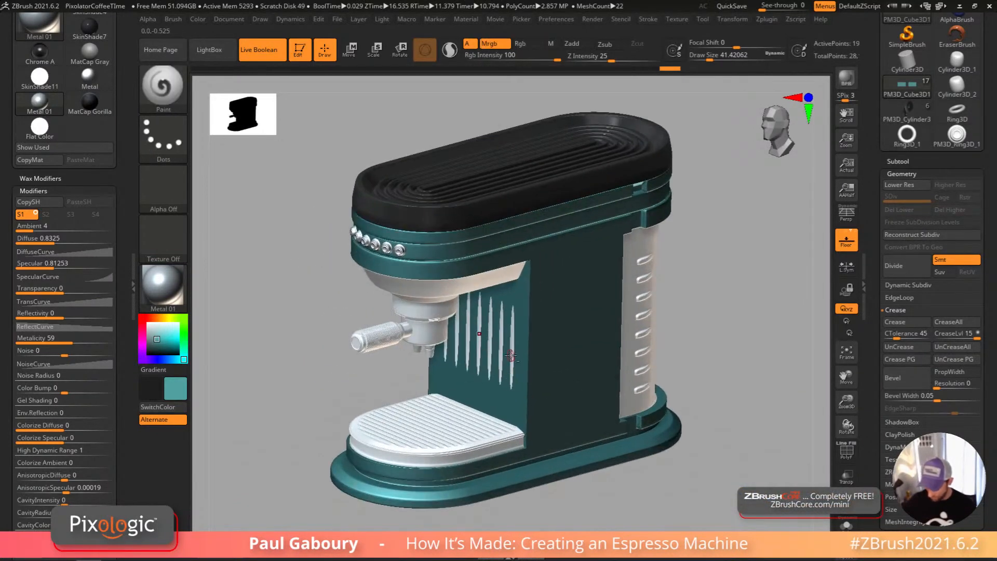
Step: Select the Sphere Cuts subtool that forms the vertical grooves and fill it with teal Metal 01
{"action": "left_click", "coordinate": [513, 354], "text": "alt"}
{"action": "key", "text": "shift+f"}
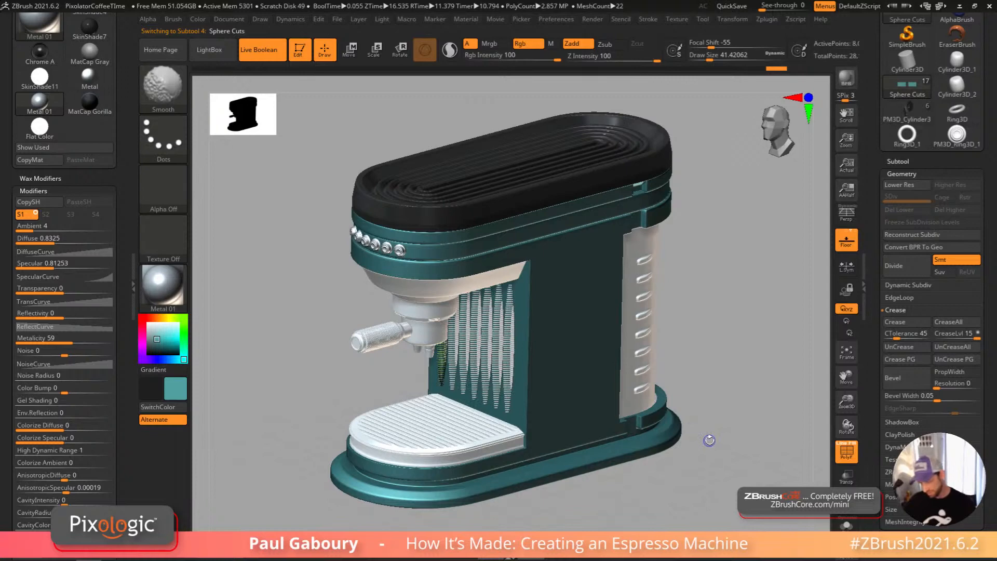
{"action": "key", "text": "shift+f"}
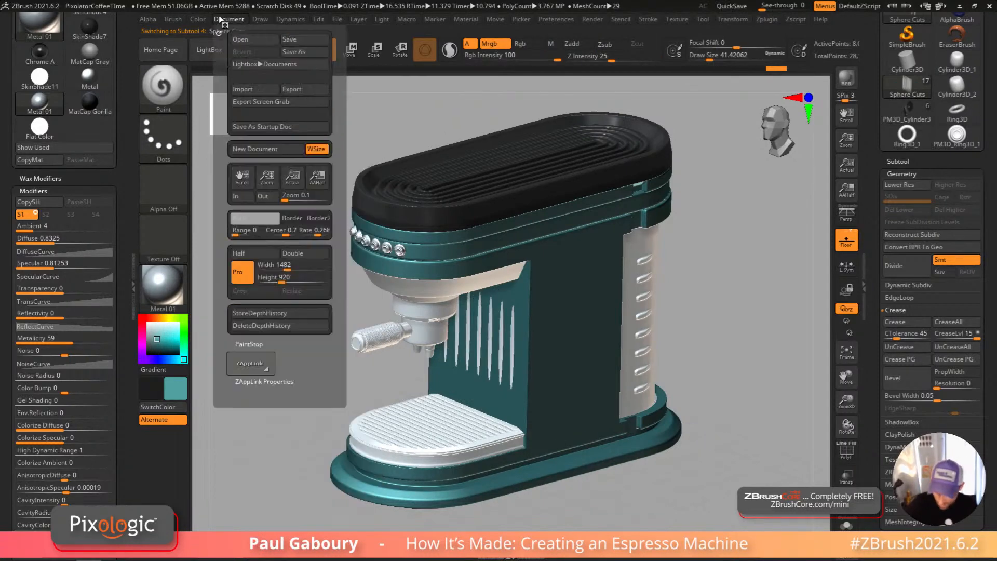
{"action": "mouse_move", "coordinate": [198, 19]}
{"action": "left_click", "coordinate": [241, 245]}
{"action": "left_click_drag", "start_coordinate": [709, 439], "coordinate": [510, 310]}
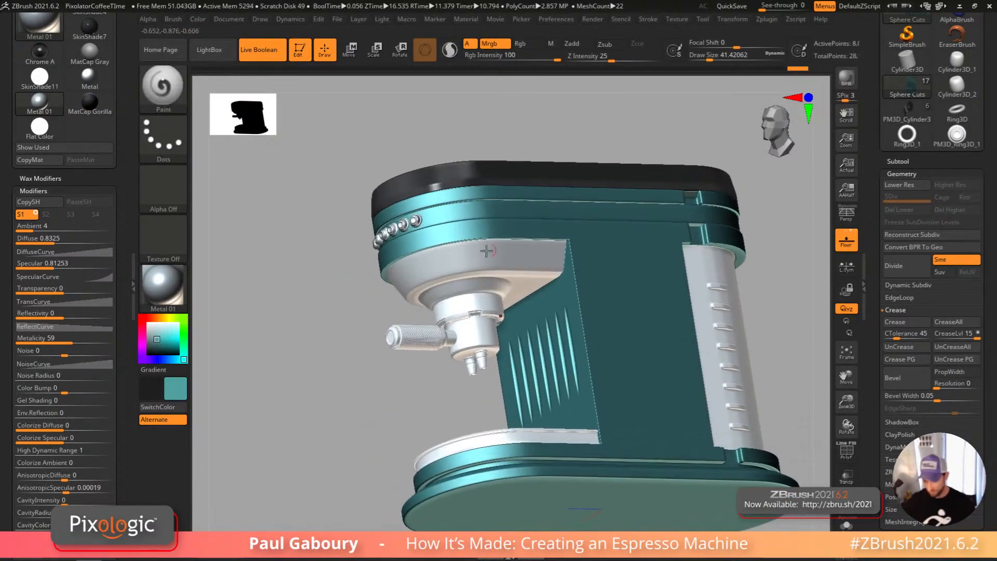
Step: Select the Coffee1 spout subtool, fill it with white Chrome, and preview-render the machine
{"action": "left_click", "coordinate": [487, 334], "text": "alt"}
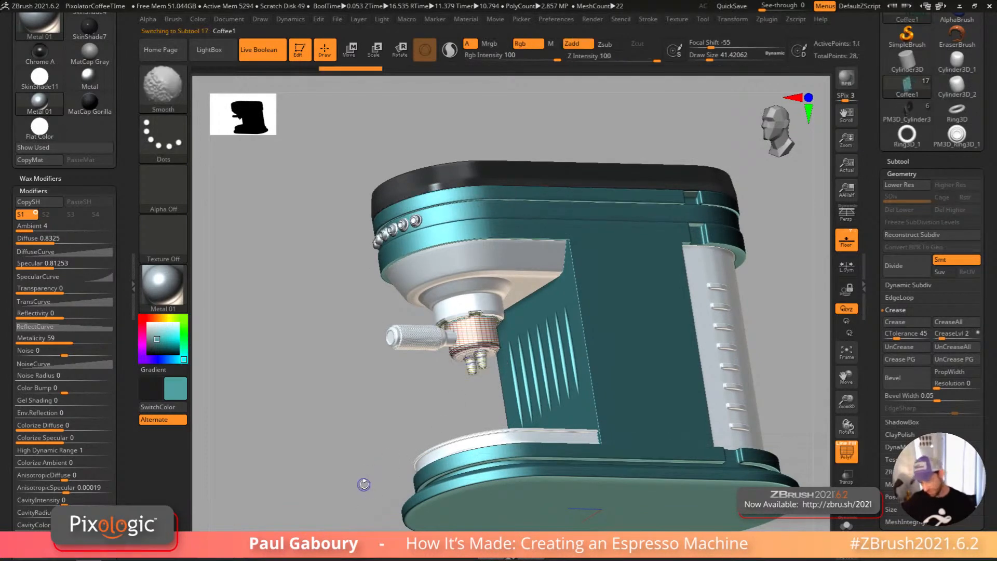
{"action": "left_click", "coordinate": [174, 303]}
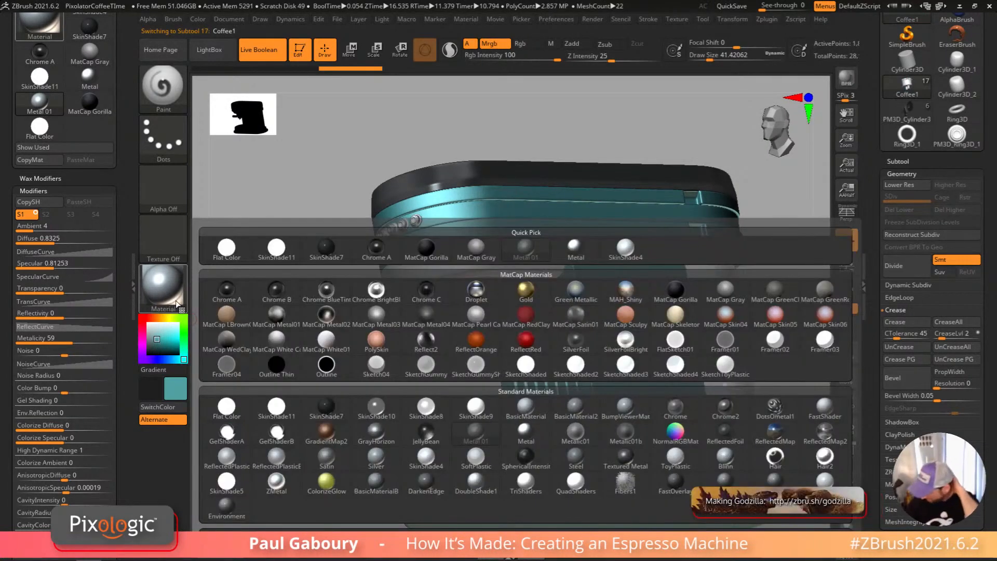
{"action": "left_click", "coordinate": [571, 437]}
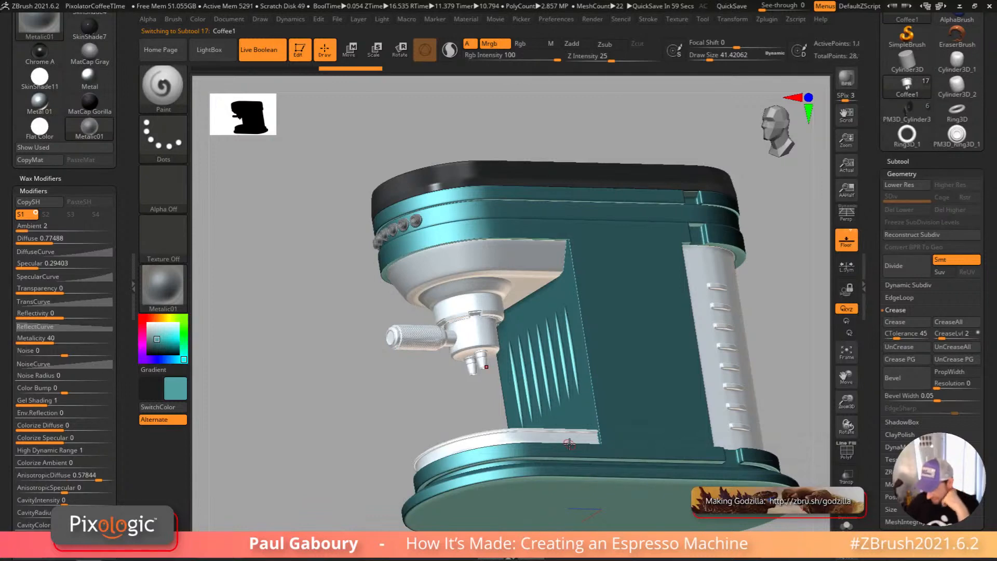
{"action": "left_click", "coordinate": [173, 286]}
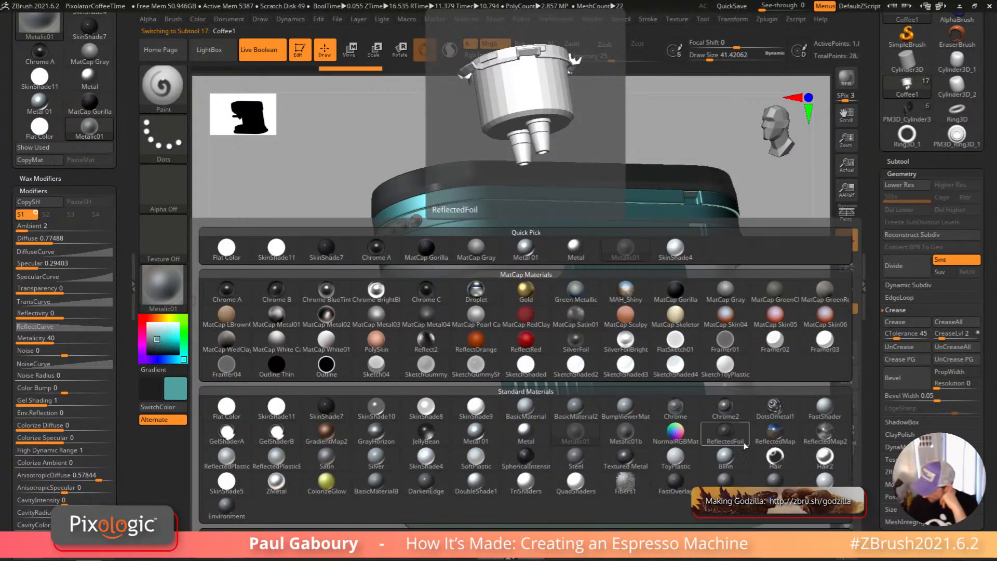
{"action": "left_click", "coordinate": [675, 407]}
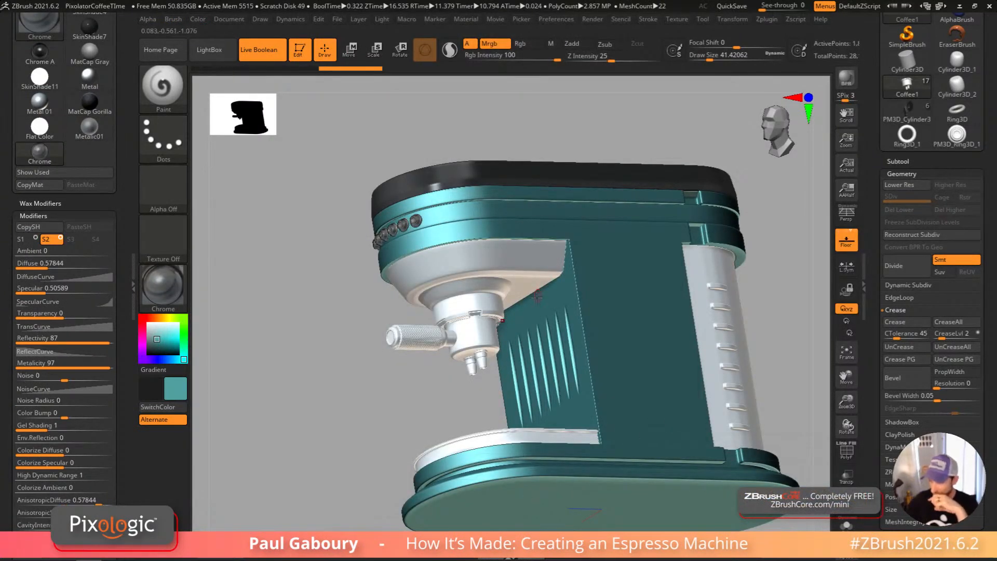
{"action": "left_click", "coordinate": [148, 329]}
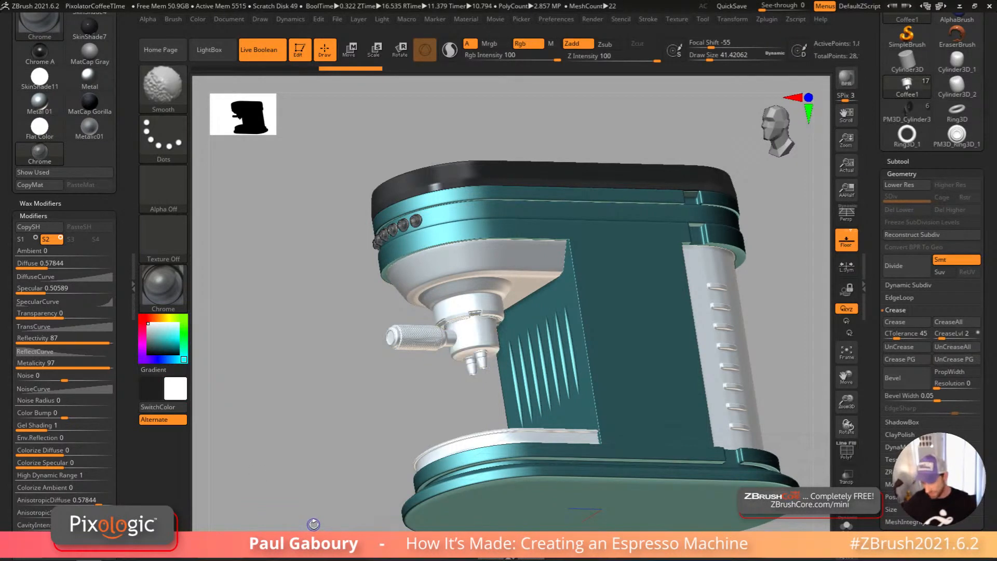
{"action": "left_click", "coordinate": [203, 16]}
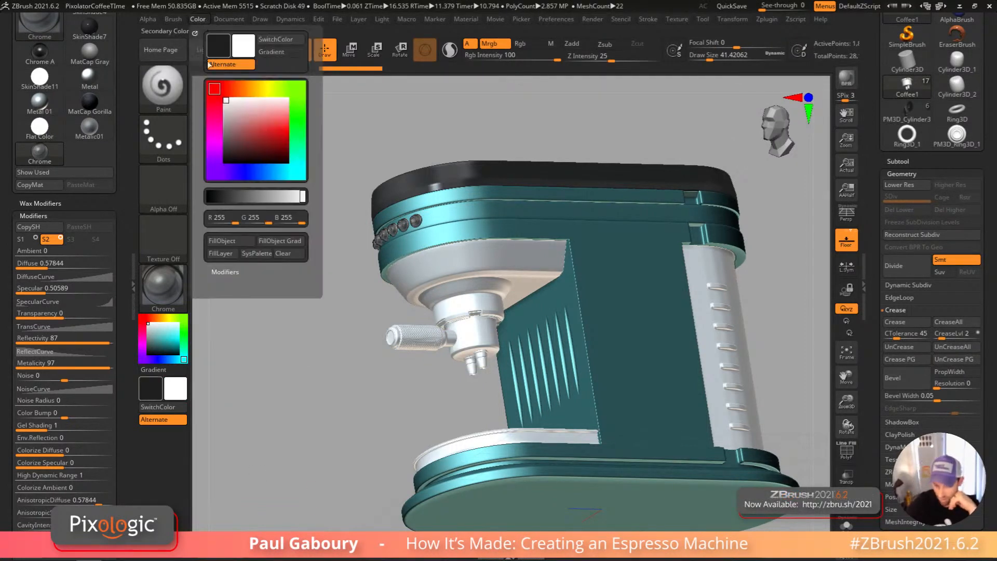
{"action": "left_click", "coordinate": [244, 245]}
{"action": "mouse_move", "coordinate": [789, 270]}
{"action": "left_mouse_down"}
{"action": "mouse_move", "coordinate": [692, 394]}
{"action": "mouse_move", "coordinate": [681, 393]}
{"action": "mouse_move", "coordinate": [681, 416]}
{"action": "left_mouse_up"}
{"action": "key", "text": "shift"}
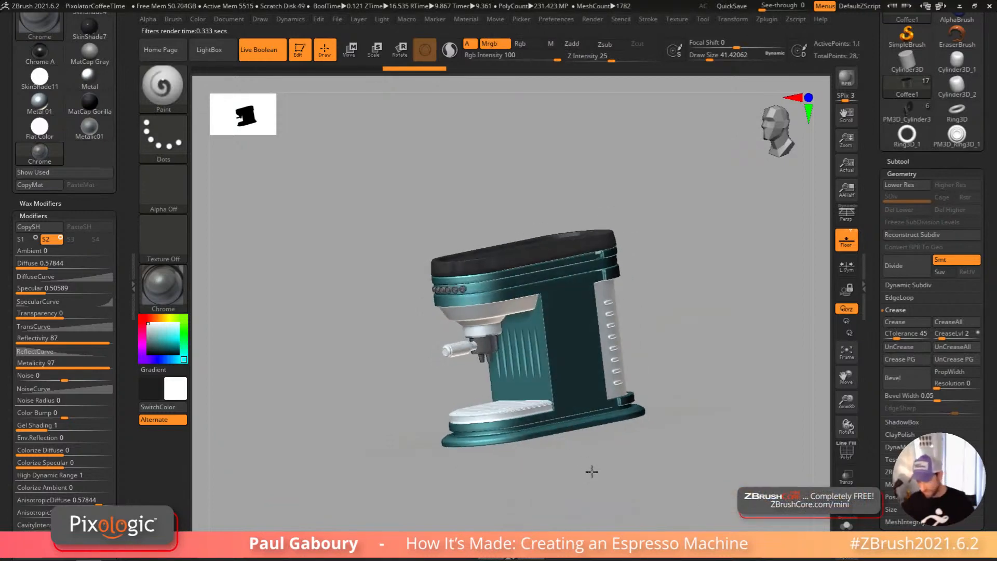
Step: Refill the Coffee1 spout with the Metalic01b material in white and preview-render the machine
{"action": "left_click", "coordinate": [176, 282]}
{"action": "mouse_move", "coordinate": [258, 310]}
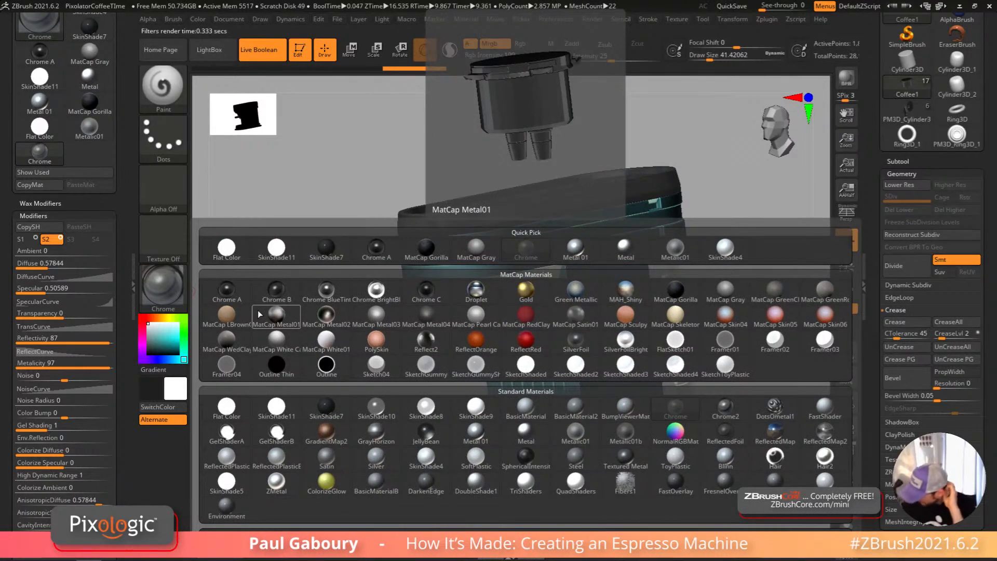
{"action": "left_click", "coordinate": [625, 431]}
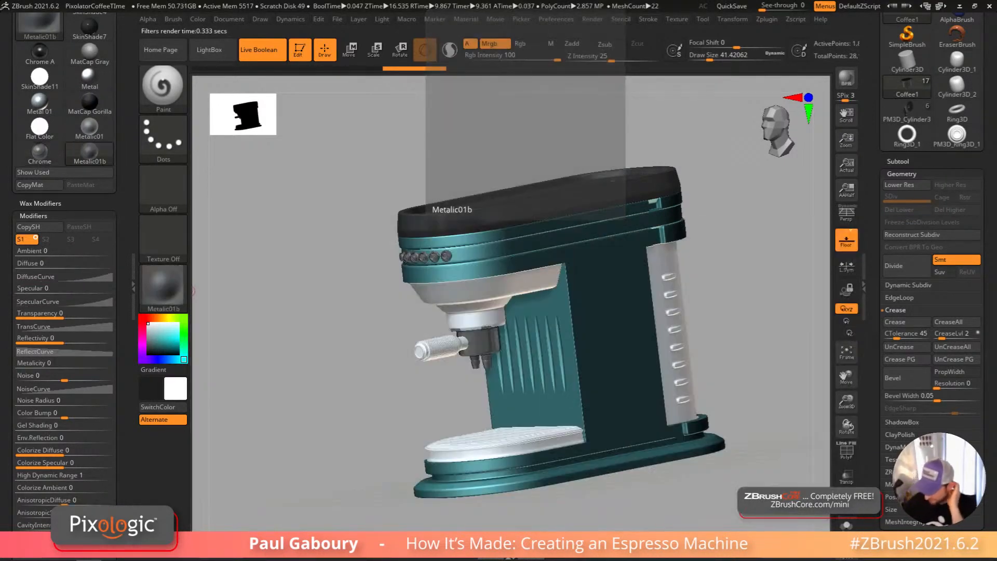
{"action": "left_click", "coordinate": [199, 19]}
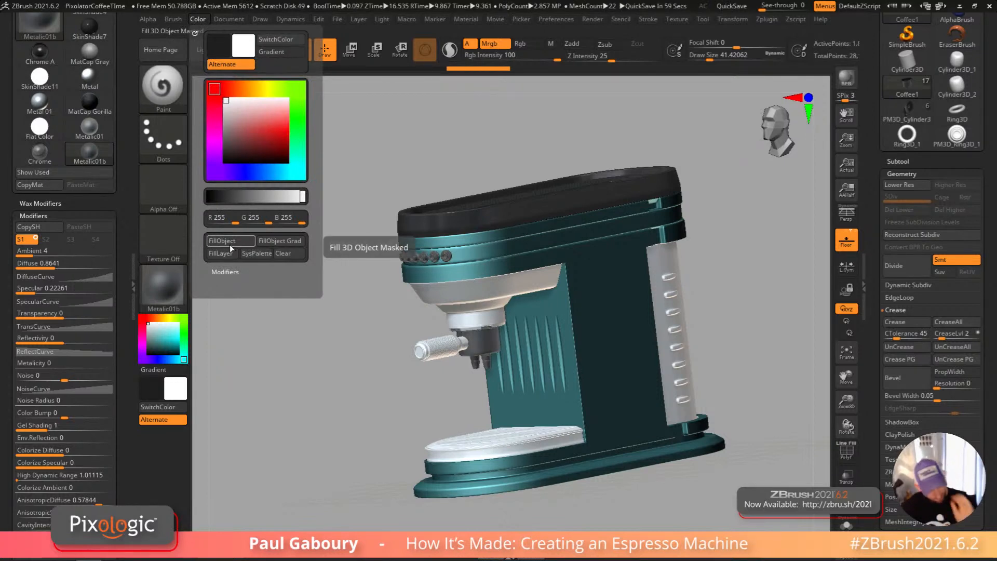
{"action": "left_click", "coordinate": [230, 244], "text": "shift"}
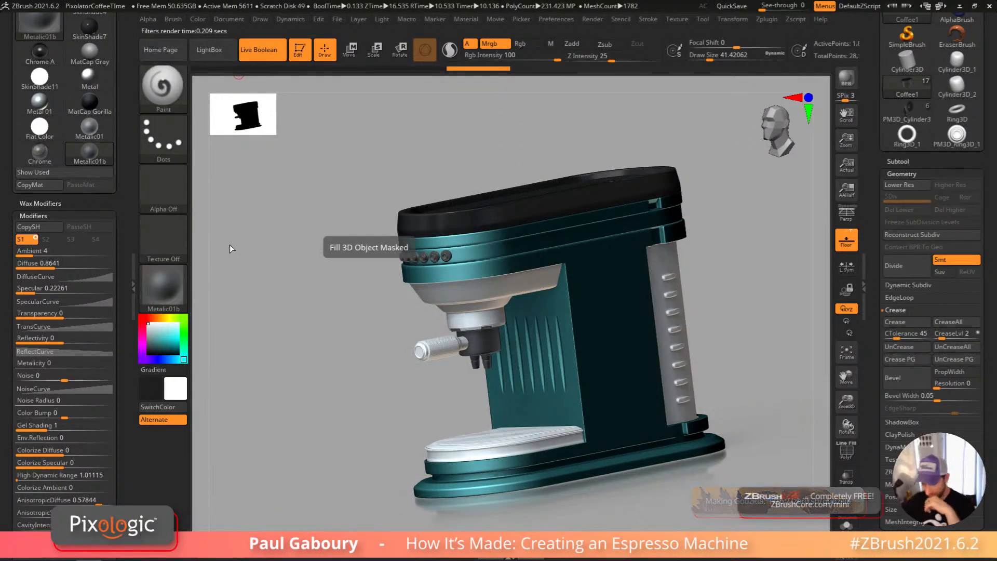
Step: Select the Upper Portion for Spout subtool and fill it with white Metalic01b
{"action": "right_click_drag", "start_coordinate": [530, 395], "coordinate": [522, 299]}
{"action": "left_click", "coordinate": [514, 273], "text": "alt"}
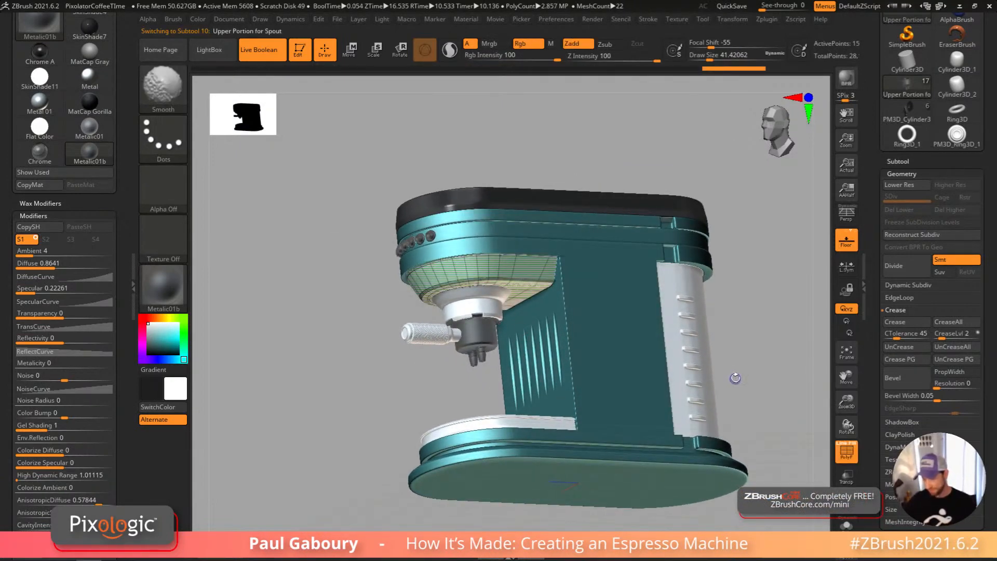
{"action": "left_click", "coordinate": [199, 21]}
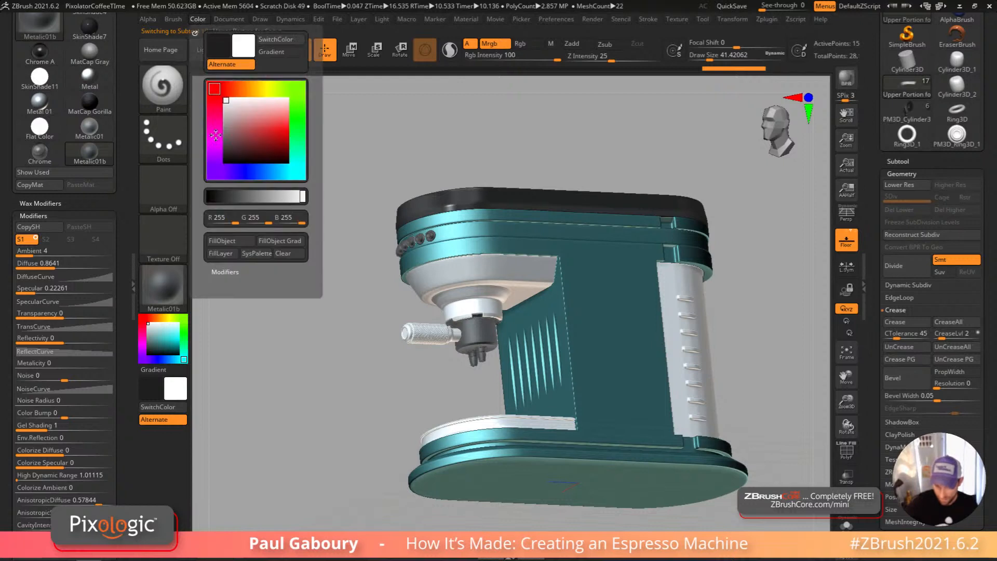
{"action": "key", "text": "shift"}
{"action": "key", "text": "shift+f"}
{"action": "key", "text": "shift+f"}
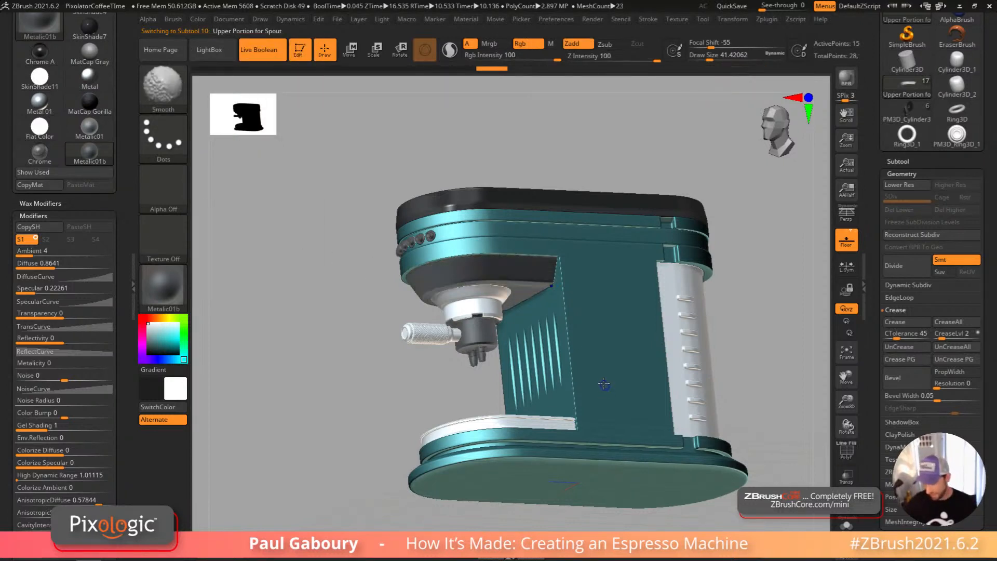
Step: Select the Spout Top Lock subtool, check its polyframe, and fill it with white Chrome
{"action": "left_click", "coordinate": [502, 294], "text": "alt"}
{"action": "key", "text": "shift+f"}
{"action": "key", "text": "shift+f"}
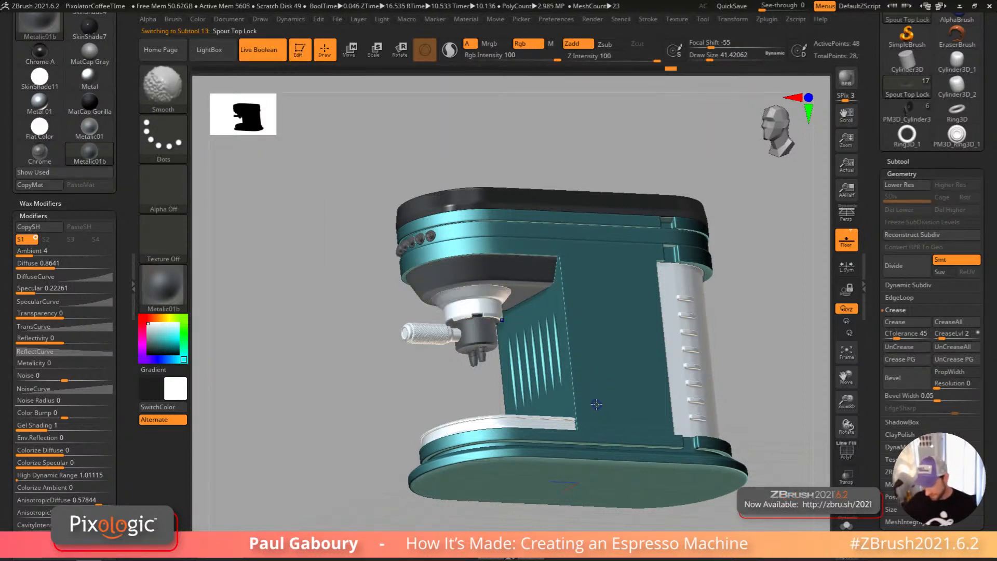
{"action": "left_click", "coordinate": [187, 313]}
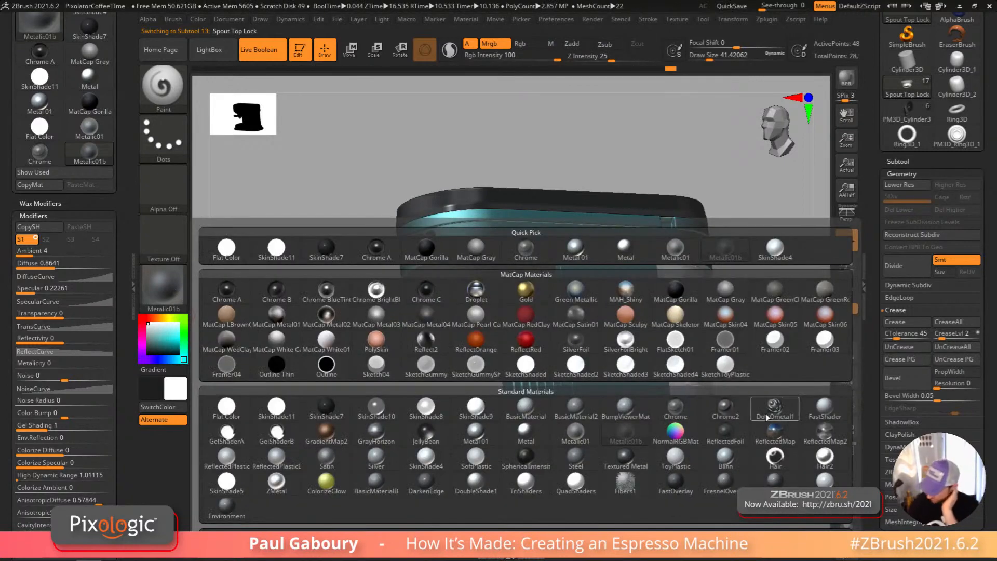
{"action": "left_click", "coordinate": [681, 418]}
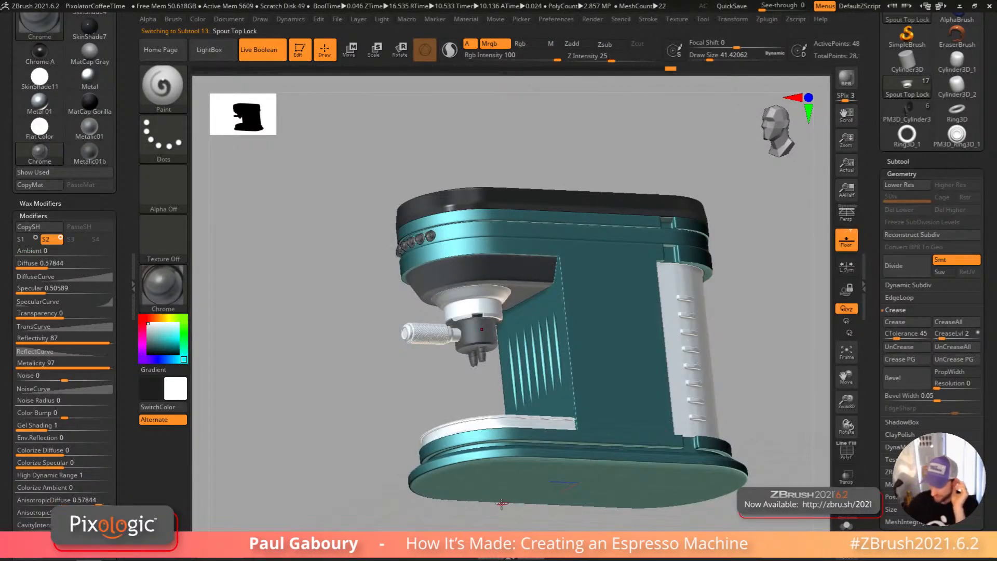
{"action": "left_click", "coordinate": [199, 20]}
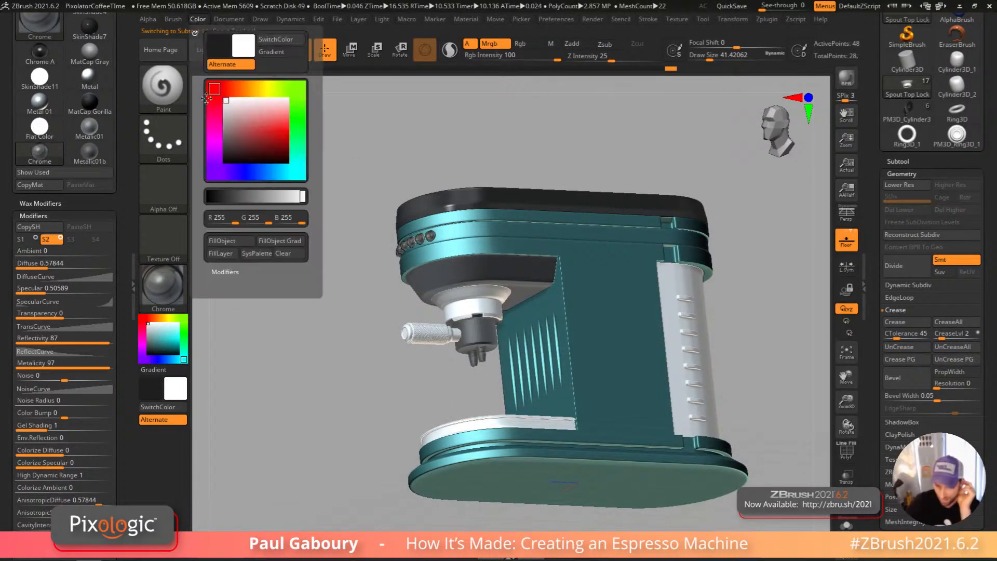
{"action": "left_click", "coordinate": [236, 240]}
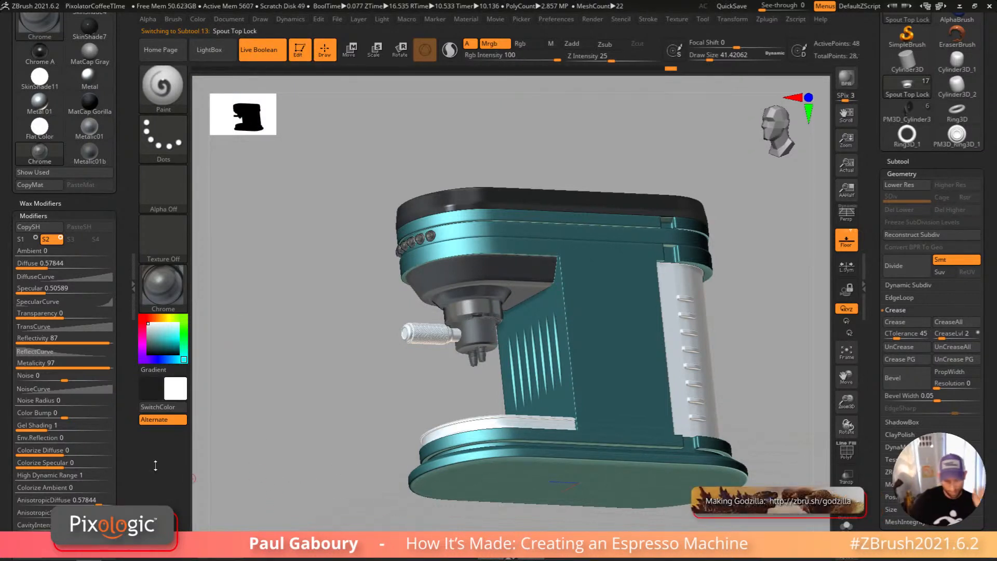
Step: In the Chrome material's first shader, set Add Reflection to 6 and Sub Reflection to 3
{"action": "left_click_drag", "start_coordinate": [125, 430], "coordinate": [126, 396]}
{"action": "left_click", "coordinate": [37, 196]}
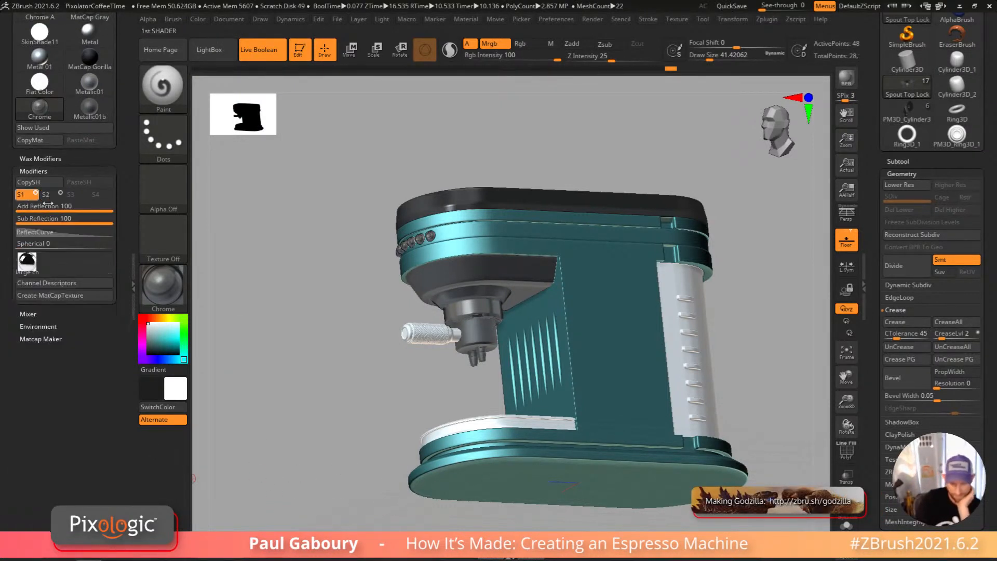
{"action": "left_click_drag", "start_coordinate": [108, 361], "coordinate": [108, 409]}
{"action": "left_click_drag", "start_coordinate": [111, 257], "coordinate": [40, 257]}
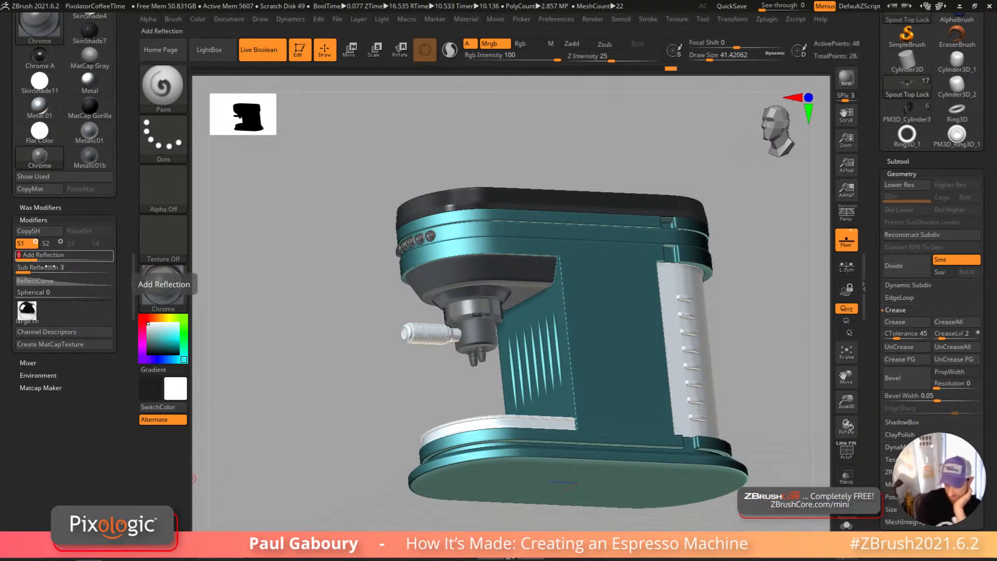
{"action": "left_click_drag", "start_coordinate": [405, 385], "coordinate": [417, 404]}
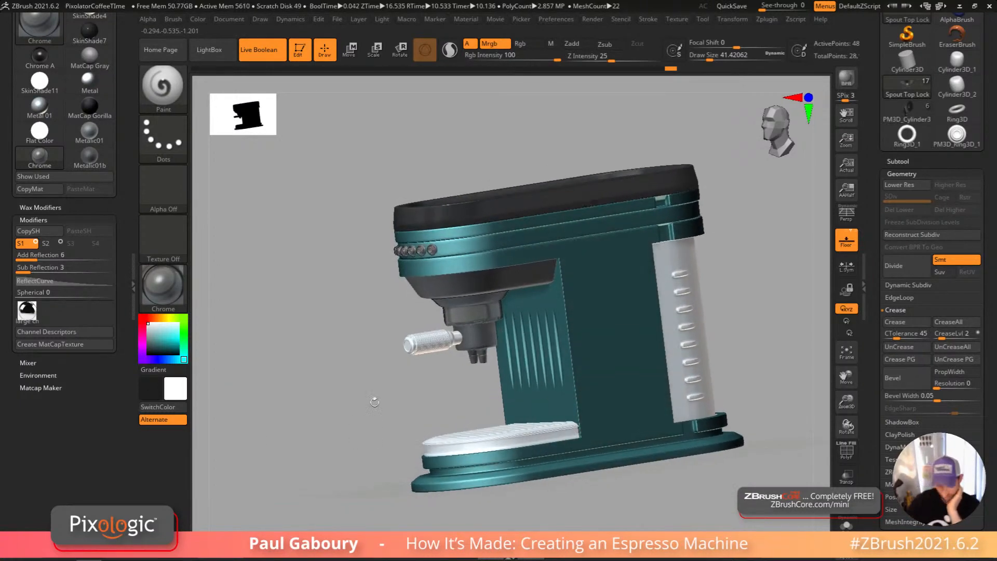
Step: Reshape the ReflectCurve of Chrome's first shader by pulling a curve point down and lowering its Focal Shift
{"action": "left_click", "coordinate": [78, 281]}
{"action": "left_click_drag", "start_coordinate": [62, 330], "coordinate": [38, 348]}
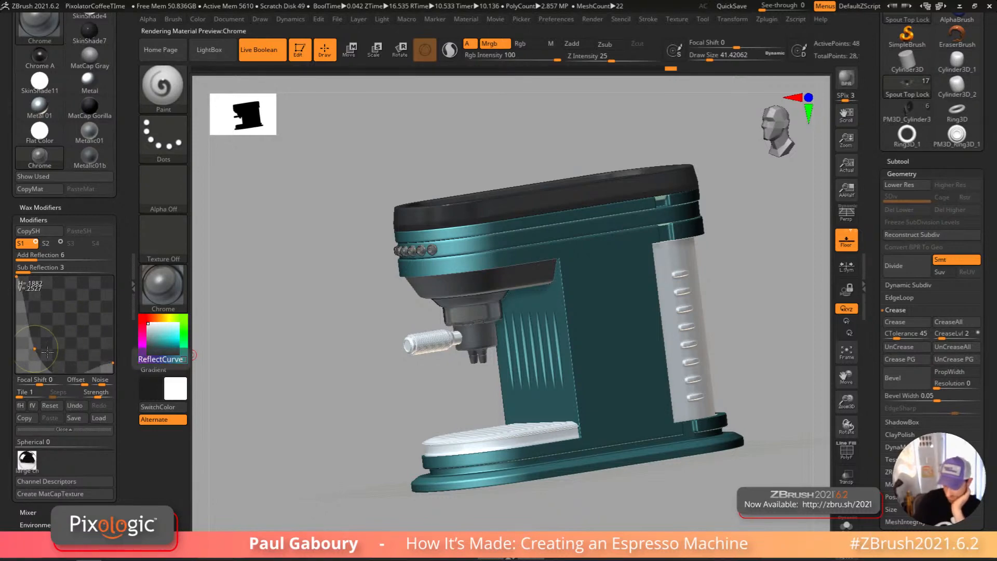
{"action": "left_click_drag", "start_coordinate": [476, 427], "coordinate": [484, 419]}
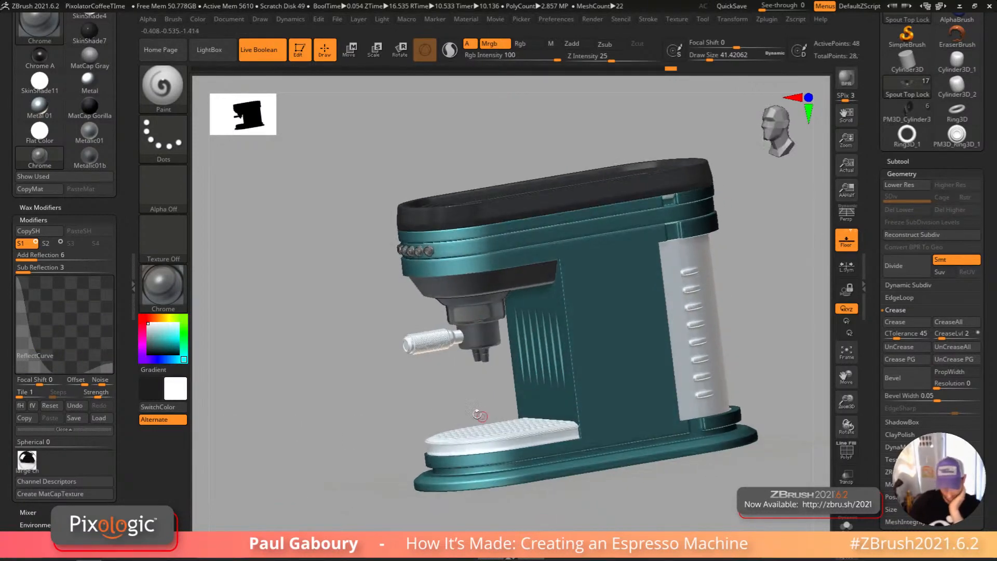
{"action": "left_click_drag", "start_coordinate": [42, 380], "coordinate": [28, 379]}
{"action": "mouse_move", "coordinate": [237, 437]}
{"action": "left_mouse_down"}
{"action": "mouse_move", "coordinate": [243, 415]}
{"action": "mouse_move", "coordinate": [239, 438]}
{"action": "left_mouse_up"}
{"action": "left_click", "coordinate": [84, 429]}
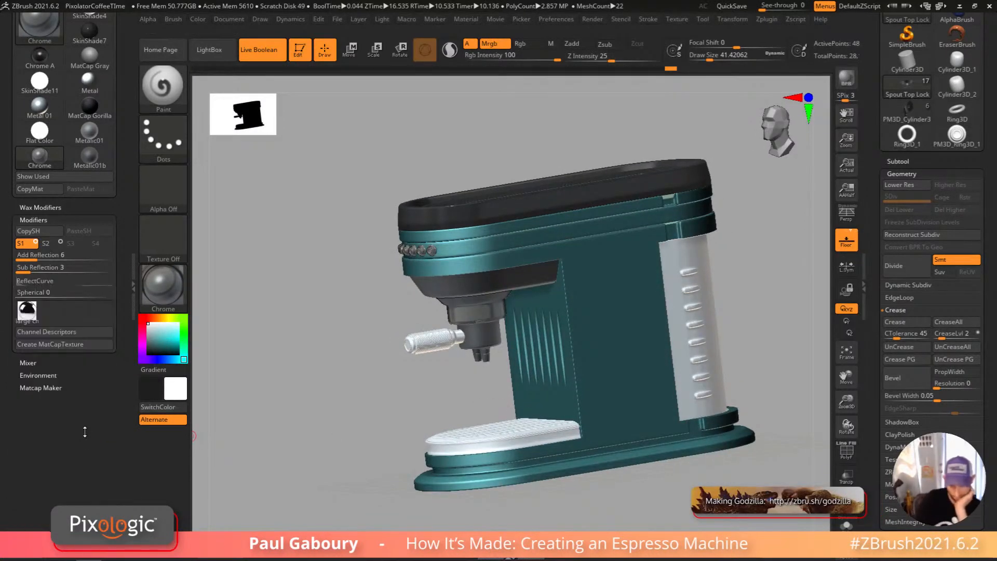
Step: In Chrome's second shader, set Diffuse to 0.51789 and Specular to 0.30534
{"action": "left_click_drag", "start_coordinate": [63, 256], "coordinate": [41, 256]}
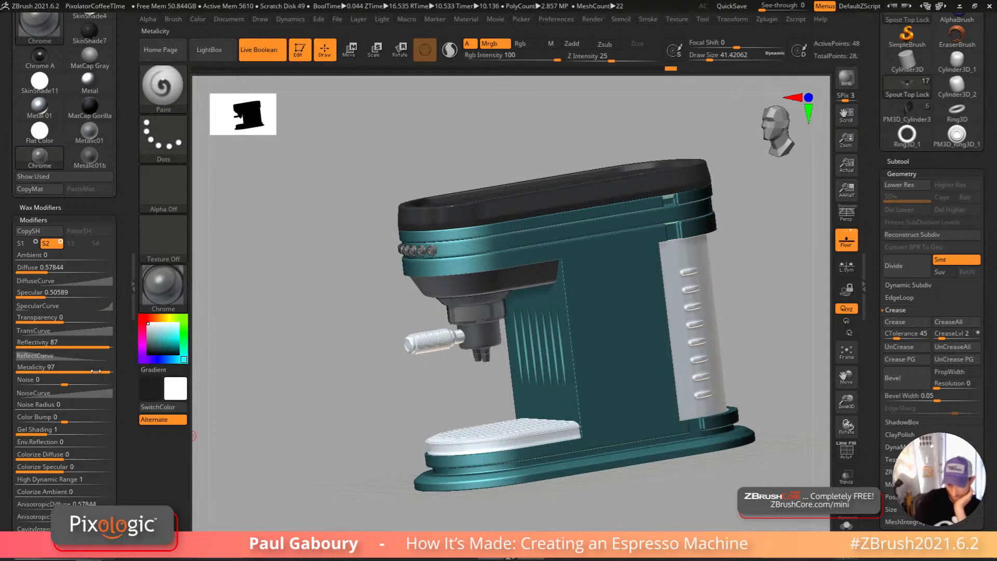
{"action": "left_click_drag", "start_coordinate": [46, 296], "coordinate": [49, 271]}
{"action": "left_click", "coordinate": [55, 297]}
{"action": "left_click", "coordinate": [43, 294]}
{"action": "left_click", "coordinate": [36, 268]}
{"action": "left_click_drag", "start_coordinate": [607, 480], "coordinate": [607, 510]}
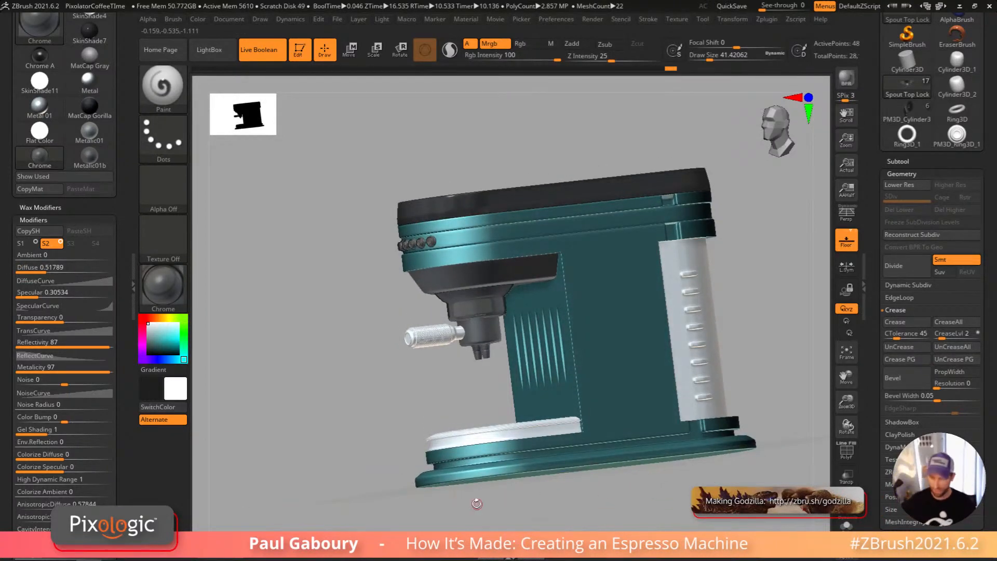
Step: Reselect the Coffee1 spout and fill it with the adjusted white Chrome material
{"action": "left_click", "coordinate": [487, 335], "text": "alt"}
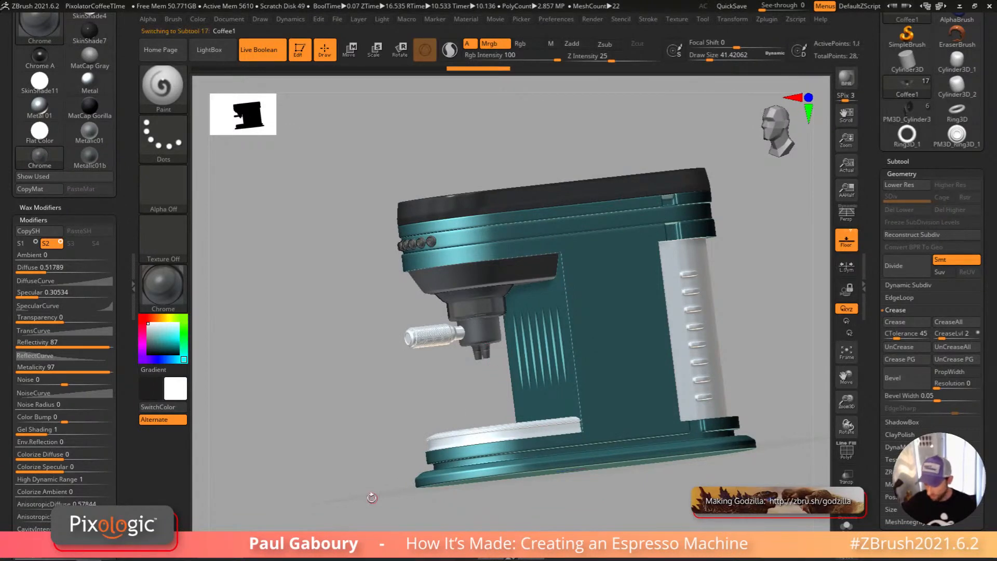
{"action": "left_click", "coordinate": [196, 19]}
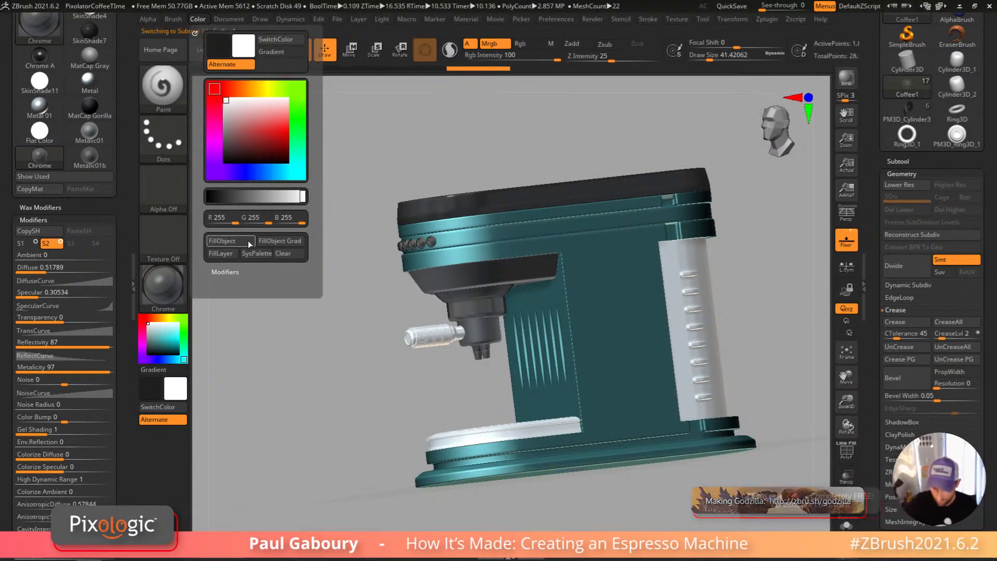
{"action": "left_click_drag", "start_coordinate": [633, 444], "coordinate": [707, 429]}
Step: Select the Lower Shelf subtool, check its polyframe, and fill it with the MAH_Shiny material in white
{"action": "left_click", "coordinate": [501, 434], "text": "alt"}
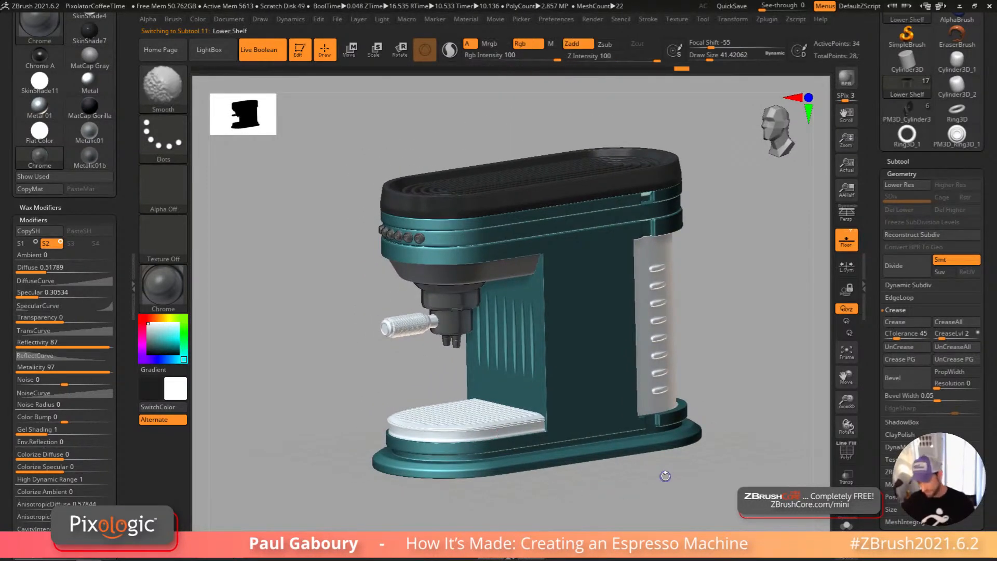
{"action": "left_click_drag", "start_coordinate": [625, 502], "coordinate": [625, 490], "text": "alt"}
{"action": "key", "text": "shift+f"}
{"action": "key", "text": "shift+f"}
{"action": "left_click", "coordinate": [163, 287]}
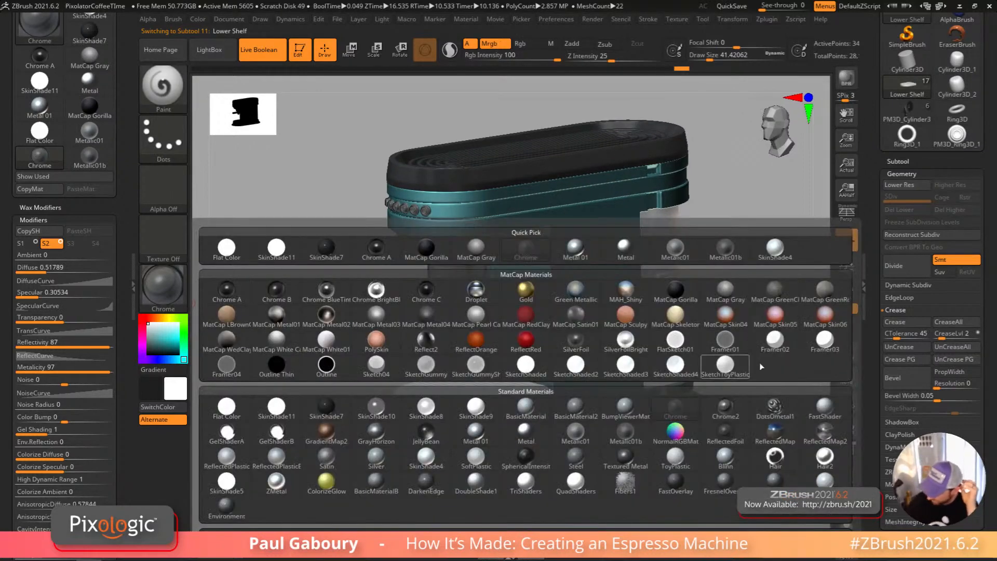
{"action": "left_click", "coordinate": [626, 291]}
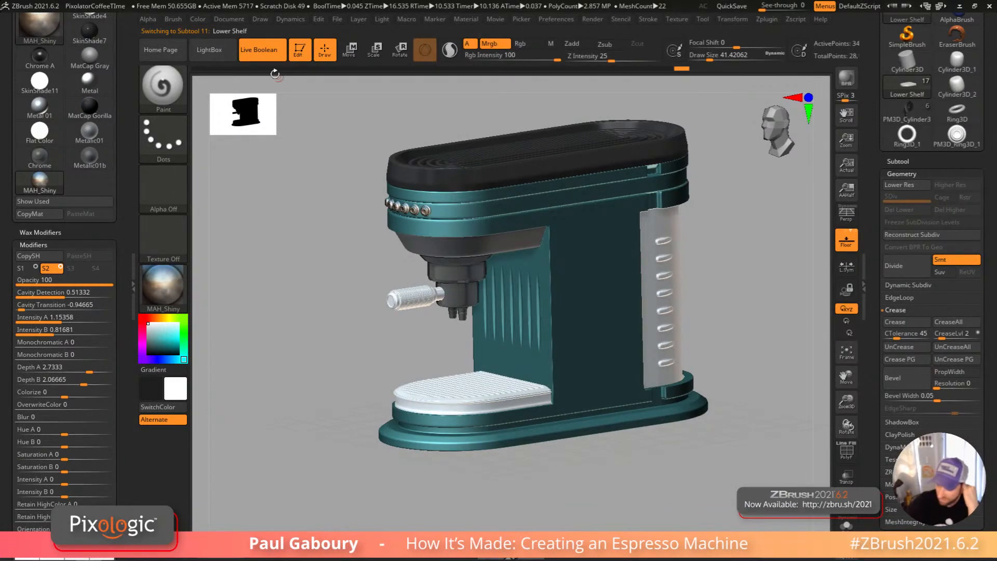
{"action": "left_click", "coordinate": [197, 19]}
{"action": "left_click", "coordinate": [230, 241]}
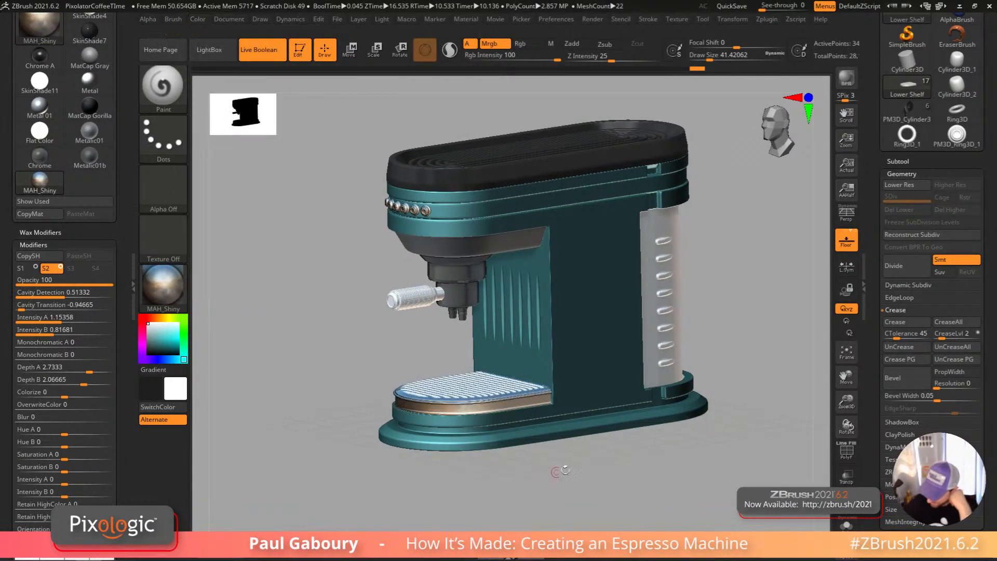
{"action": "left_click_drag", "start_coordinate": [575, 466], "coordinate": [537, 463]}
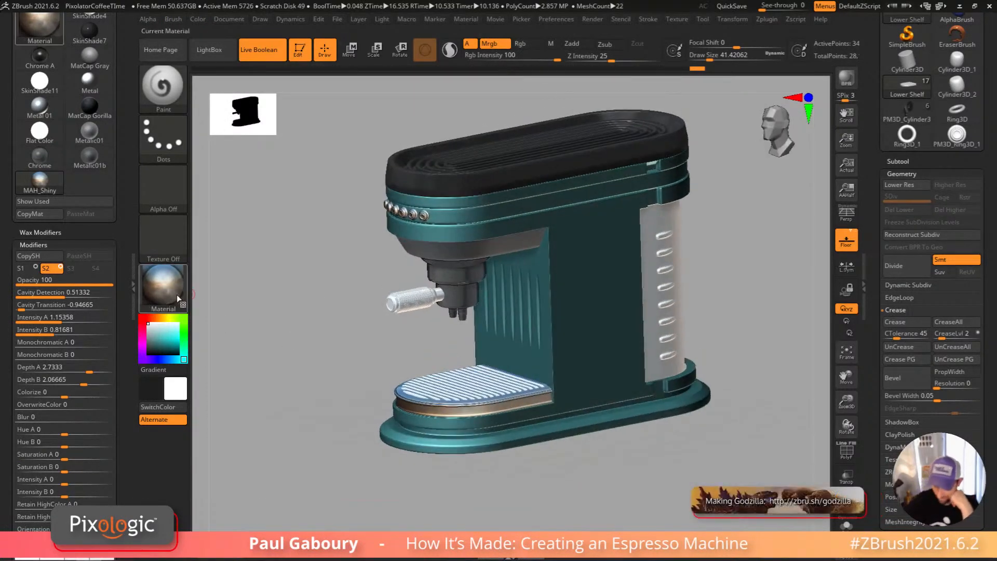
Step: Fill the Lower Shelf with the Metal 01 material in white
{"action": "left_click", "coordinate": [171, 292]}
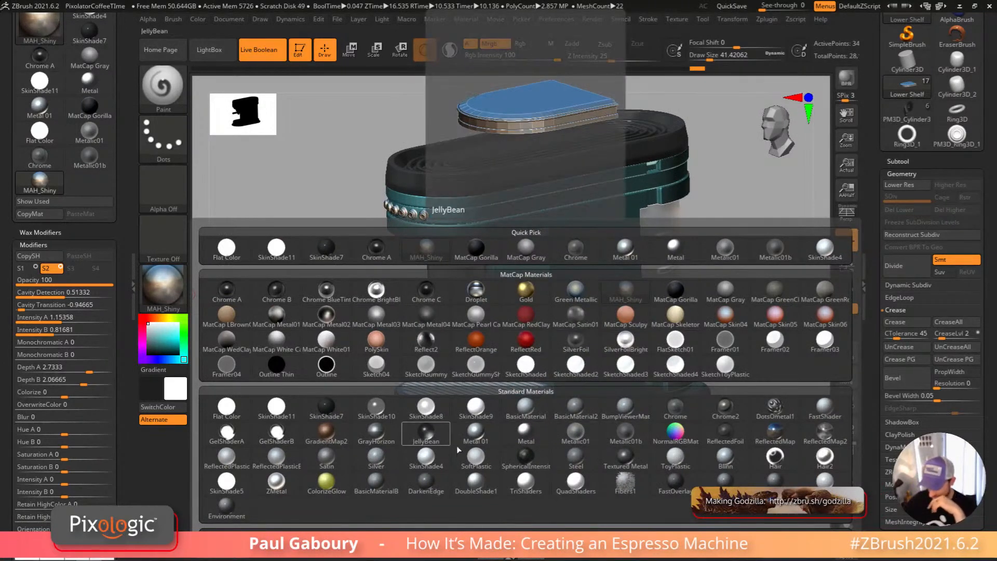
{"action": "left_click", "coordinate": [489, 435]}
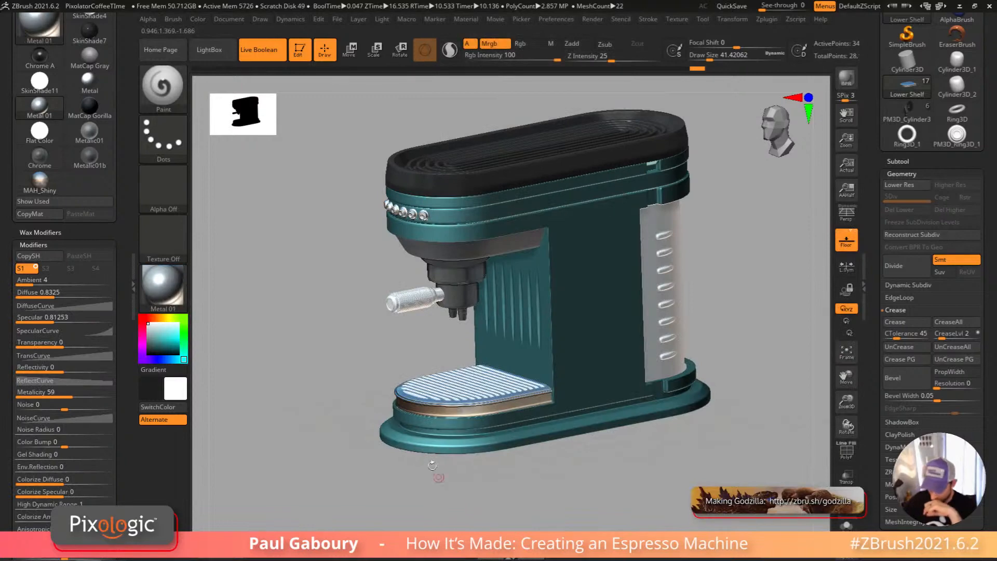
{"action": "left_click", "coordinate": [197, 20]}
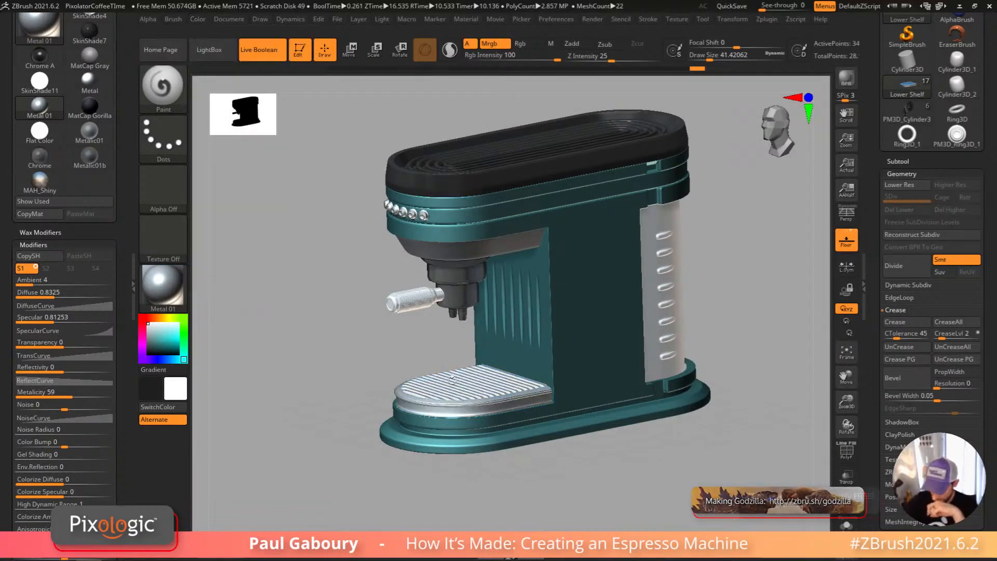
{"action": "left_click_drag", "start_coordinate": [608, 461], "coordinate": [606, 488]}
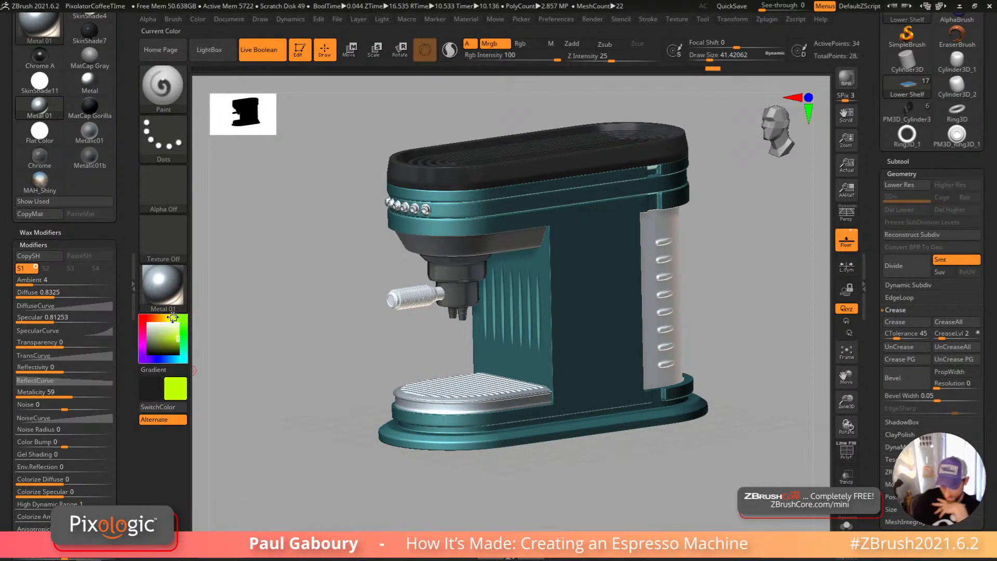
Step: Fill the Lower Shelf with light blue-gray (R 188, G 206, B 217), hiding all subtools' polypaint while picking the color
{"action": "left_click", "coordinate": [898, 162]}
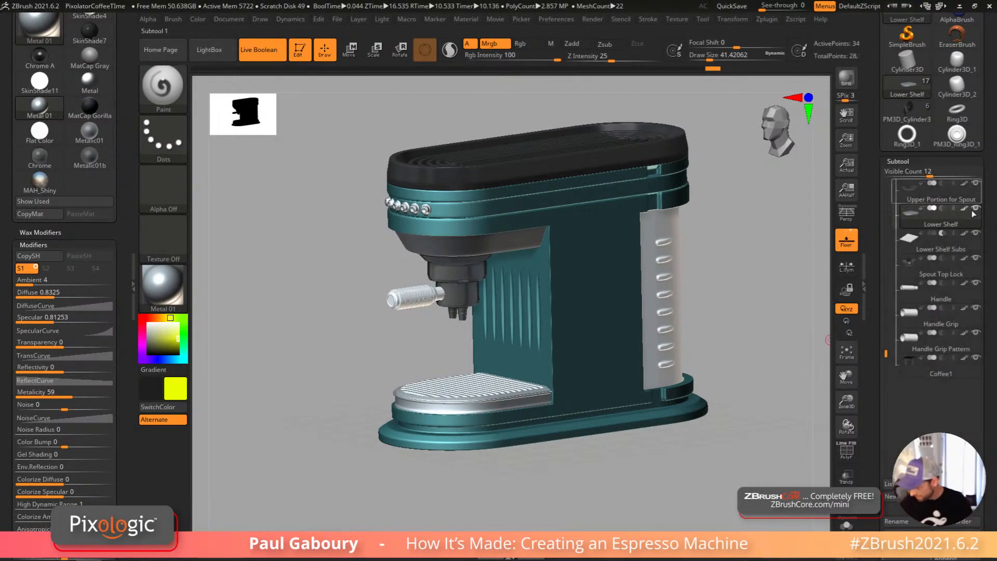
{"action": "left_click", "coordinate": [964, 209], "text": "shift"}
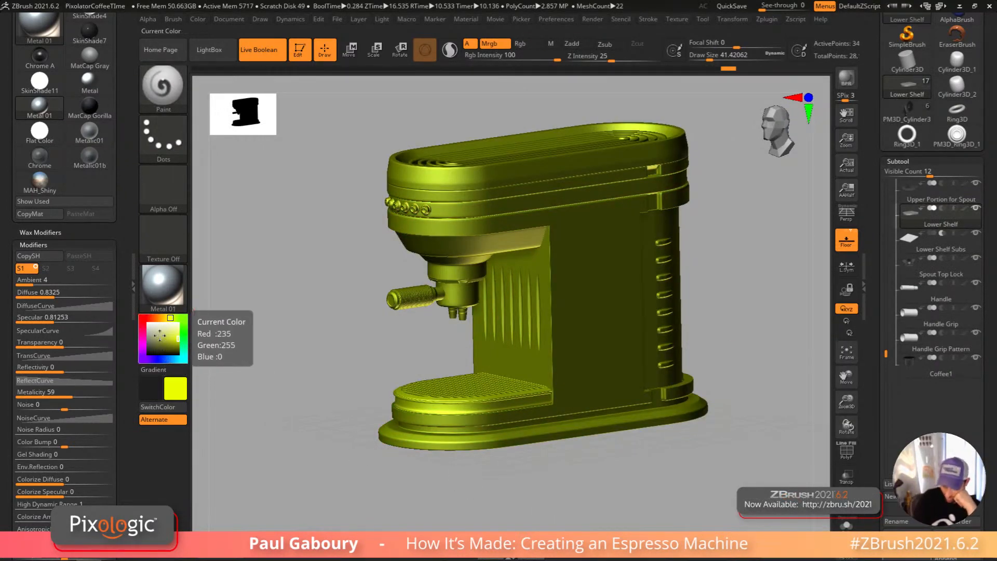
{"action": "mouse_move", "coordinate": [167, 319]}
{"action": "left_mouse_down"}
{"action": "mouse_move", "coordinate": [151, 318]}
{"action": "mouse_move", "coordinate": [152, 338]}
{"action": "mouse_move", "coordinate": [165, 345]}
{"action": "mouse_move", "coordinate": [155, 328]}
{"action": "left_mouse_up"}
{"action": "left_click", "coordinate": [156, 359]}
{"action": "left_click", "coordinate": [172, 359]}
{"action": "left_click", "coordinate": [204, 22]}
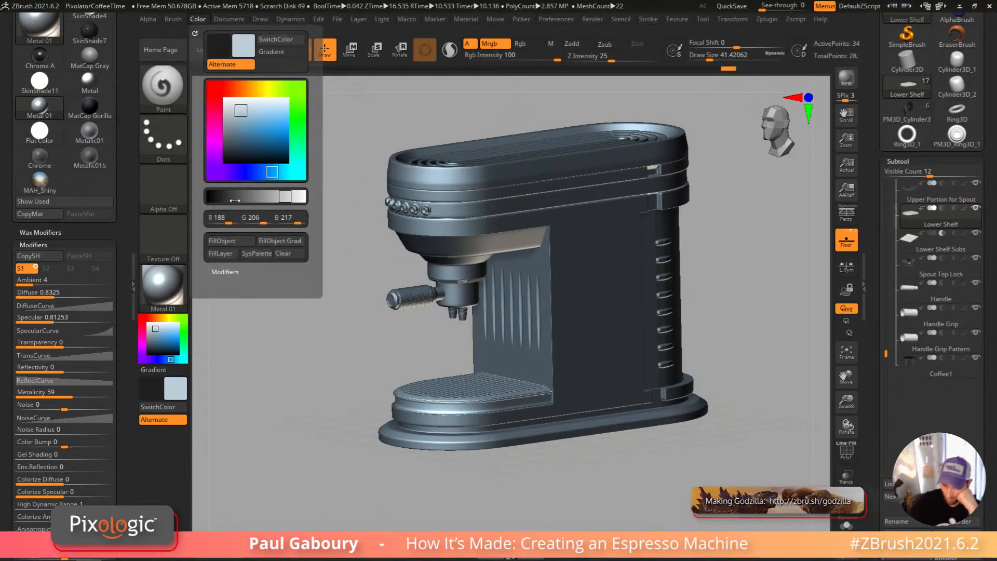
{"action": "key", "text": "shift"}
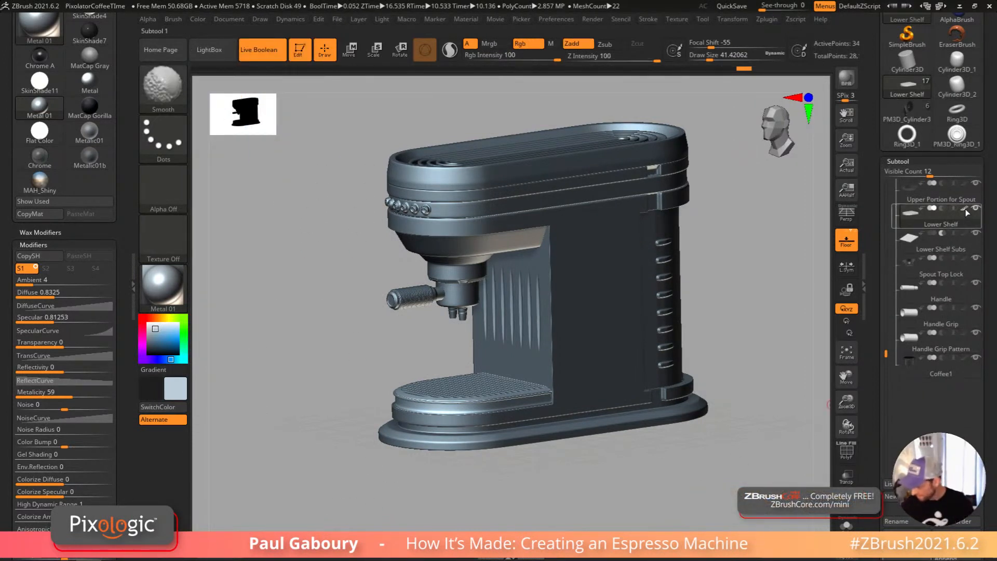
{"action": "left_click", "coordinate": [965, 208], "text": "shift"}
Step: Select the Handle subtool beside the spout and check its polyframe
{"action": "mouse_move", "coordinate": [695, 457]}
{"action": "left_mouse_down"}
{"action": "mouse_move", "coordinate": [641, 437]}
{"action": "mouse_move", "coordinate": [639, 470]}
{"action": "mouse_move", "coordinate": [651, 473]}
{"action": "left_mouse_up"}
{"action": "right_click_drag", "start_coordinate": [650, 473], "coordinate": [625, 461], "text": "ctrl"}
{"action": "mouse_move", "coordinate": [626, 462]}
{"action": "right_mouse_down"}
{"action": "mouse_move", "coordinate": [612, 441]}
{"action": "mouse_move", "coordinate": [621, 458]}
{"action": "right_mouse_up"}
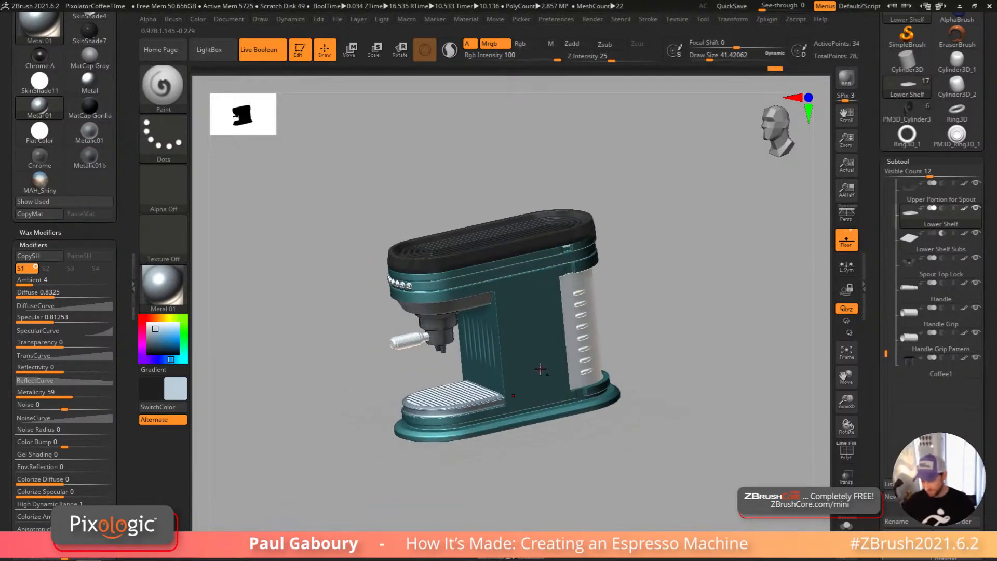
{"action": "left_click_drag", "start_coordinate": [621, 480], "coordinate": [668, 448]}
{"action": "right_click_drag", "start_coordinate": [668, 447], "coordinate": [671, 449]}
{"action": "right_click_drag", "start_coordinate": [671, 449], "coordinate": [708, 485], "text": "alt"}
{"action": "right_click_drag", "start_coordinate": [491, 356], "coordinate": [497, 454], "text": "alt"}
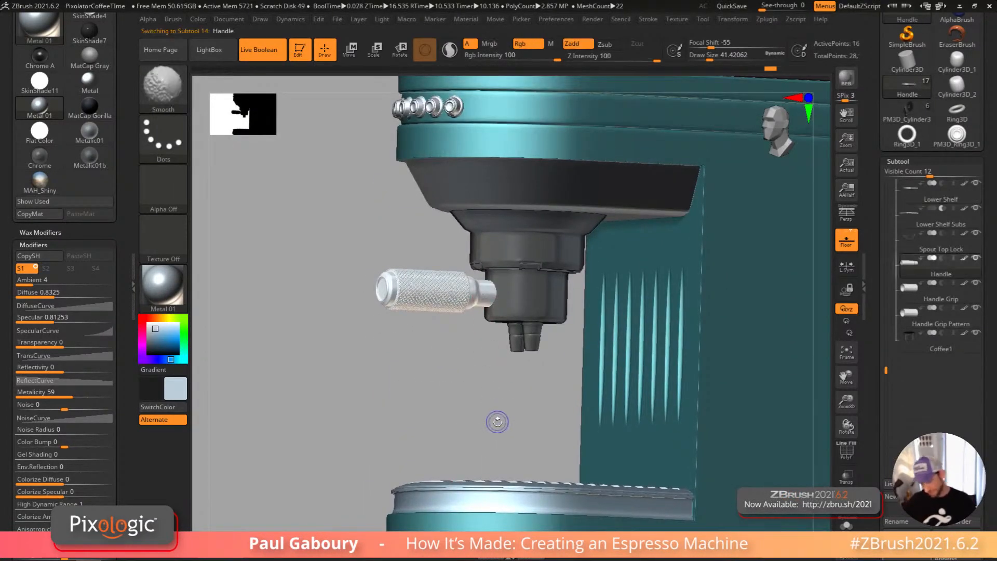
{"action": "key", "text": "shift+f"}
{"action": "key", "text": "shift+f"}
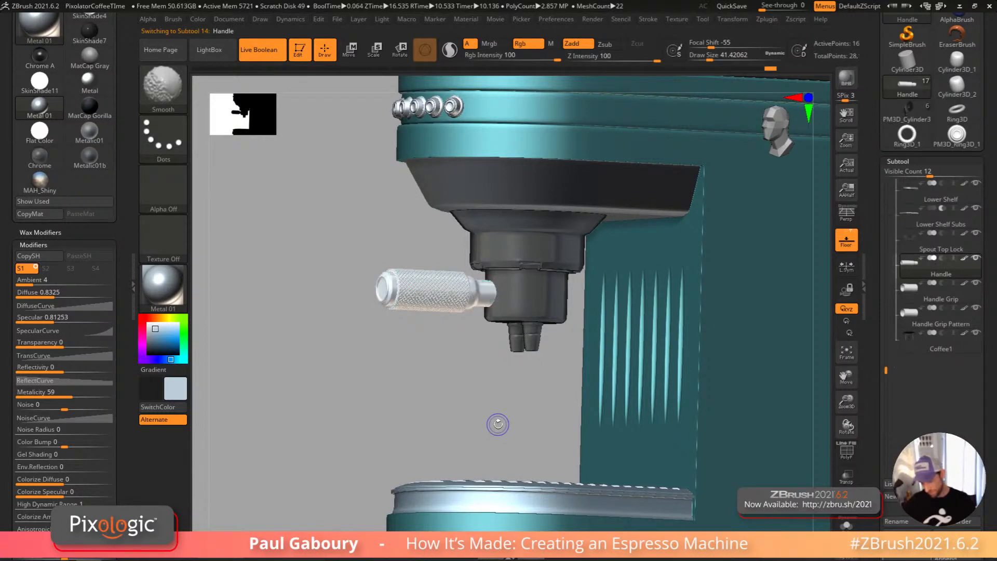
Step: Try the ReflectedMap2 material as a fill on the Handle
{"action": "left_click", "coordinate": [165, 299]}
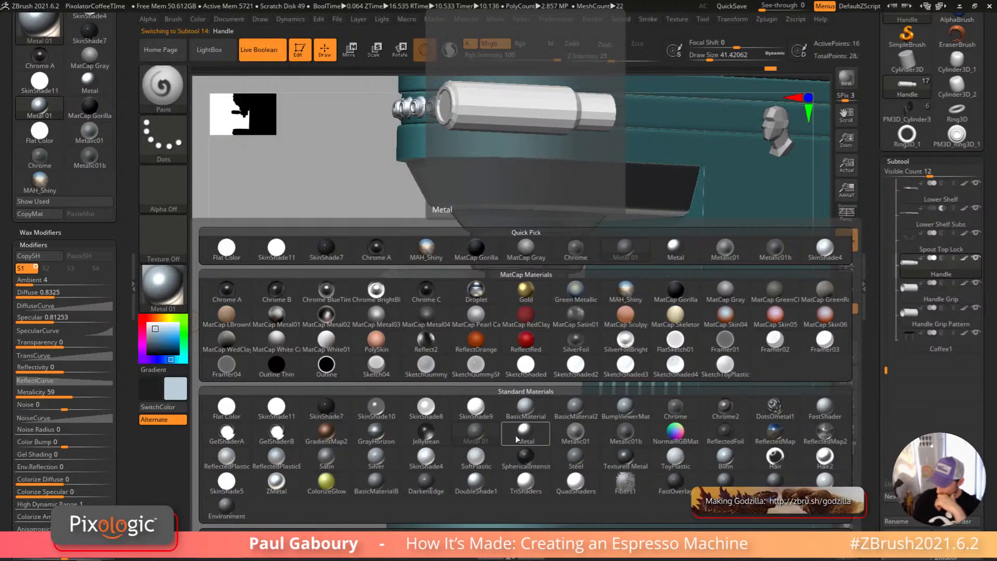
{"action": "left_click", "coordinate": [475, 407]}
{"action": "key", "text": "m"}
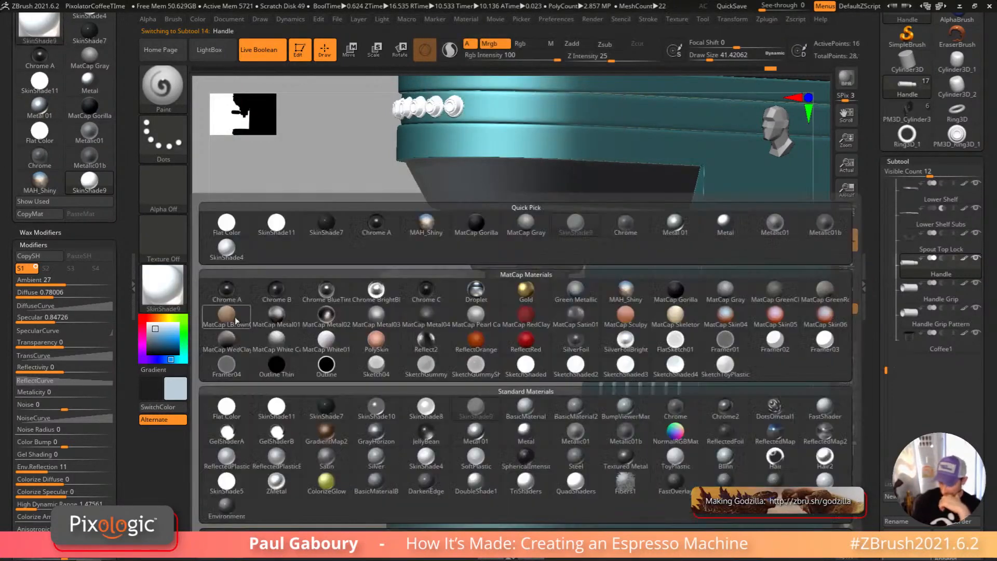
{"action": "left_click", "coordinate": [843, 434]}
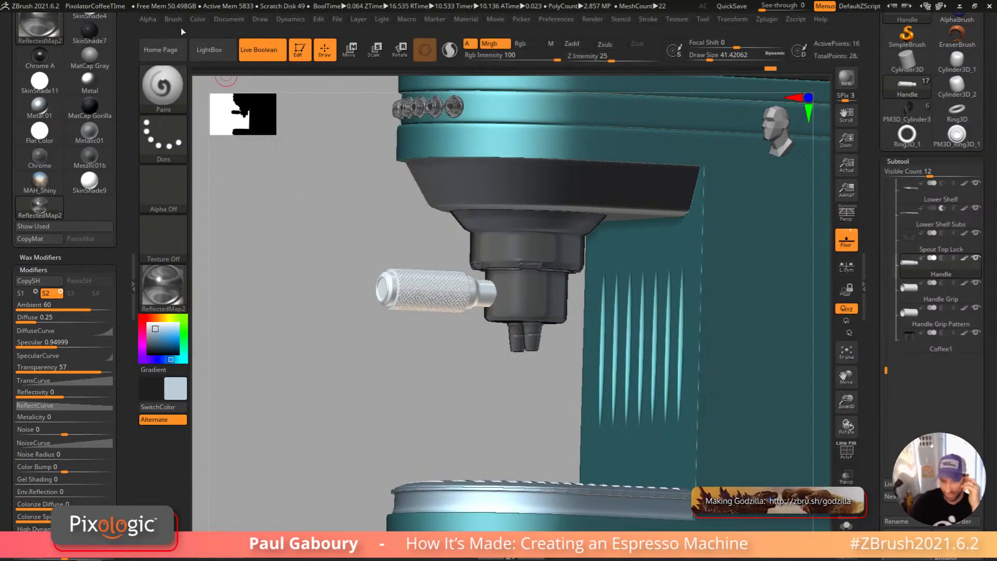
{"action": "left_click", "coordinate": [196, 19]}
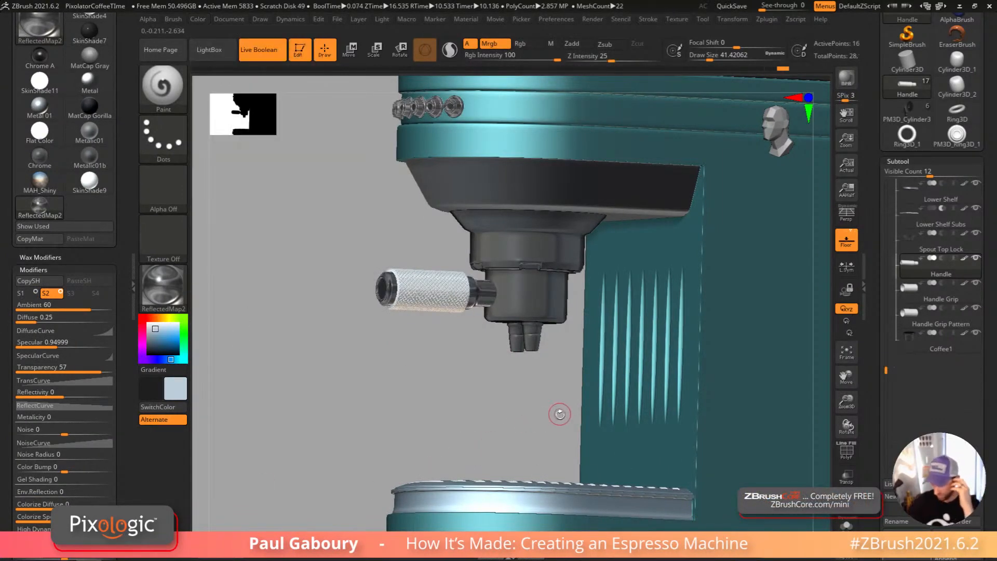
Step: Fill the Handle with the dark SkinShade7 material, keeping the light blue-gray color
{"action": "mouse_move", "coordinate": [553, 422]}
{"action": "right_mouse_down", "text": "ctrl"}
{"action": "mouse_move", "coordinate": [589, 428]}
{"action": "mouse_move", "coordinate": [645, 514]}
{"action": "mouse_move", "coordinate": [509, 374]}
{"action": "mouse_move", "coordinate": [488, 397]}
{"action": "mouse_move", "coordinate": [510, 416]}
{"action": "mouse_move", "coordinate": [503, 412]}
{"action": "right_mouse_up", "text": "ctrl"}
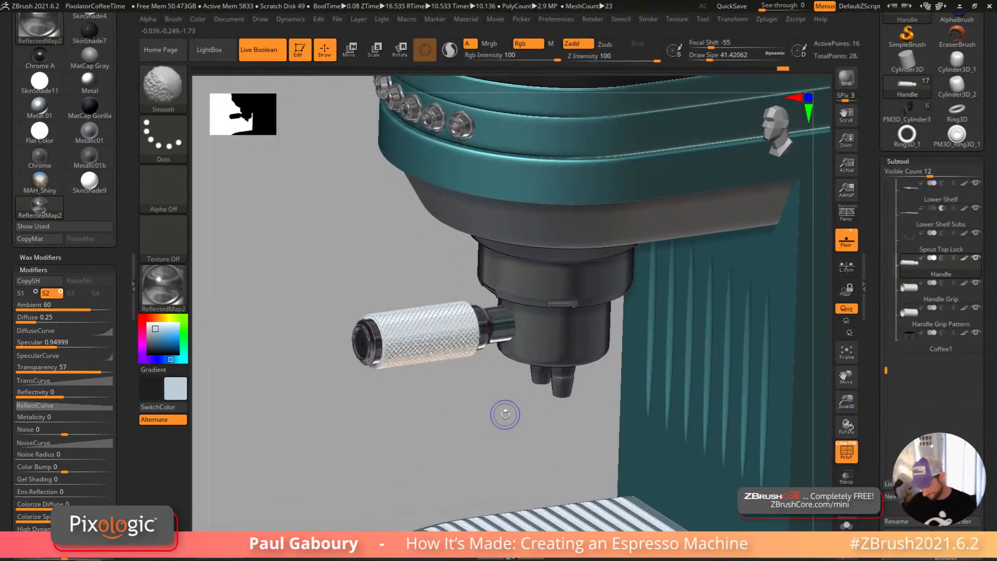
{"action": "left_click", "coordinate": [173, 295]}
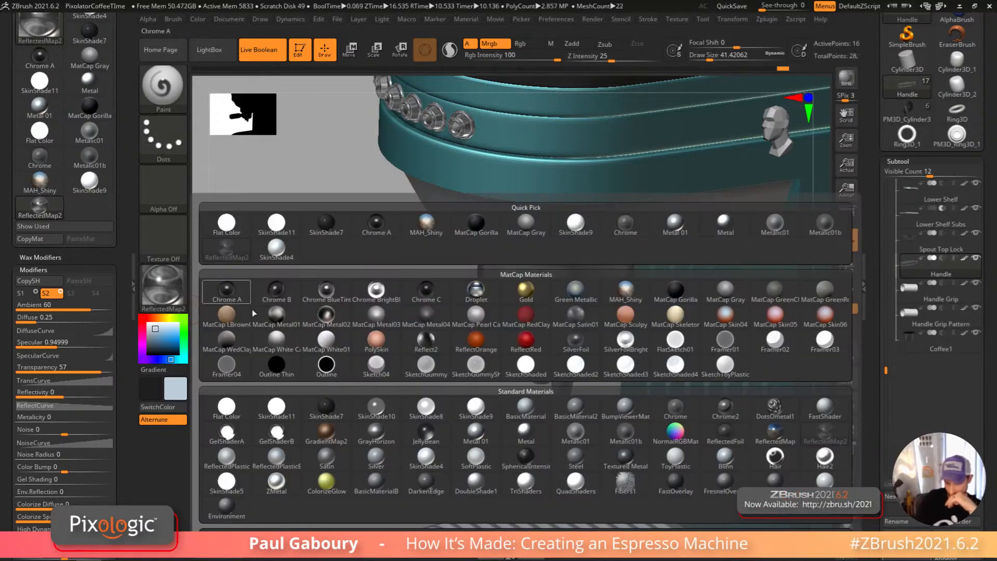
{"action": "left_click", "coordinate": [327, 409]}
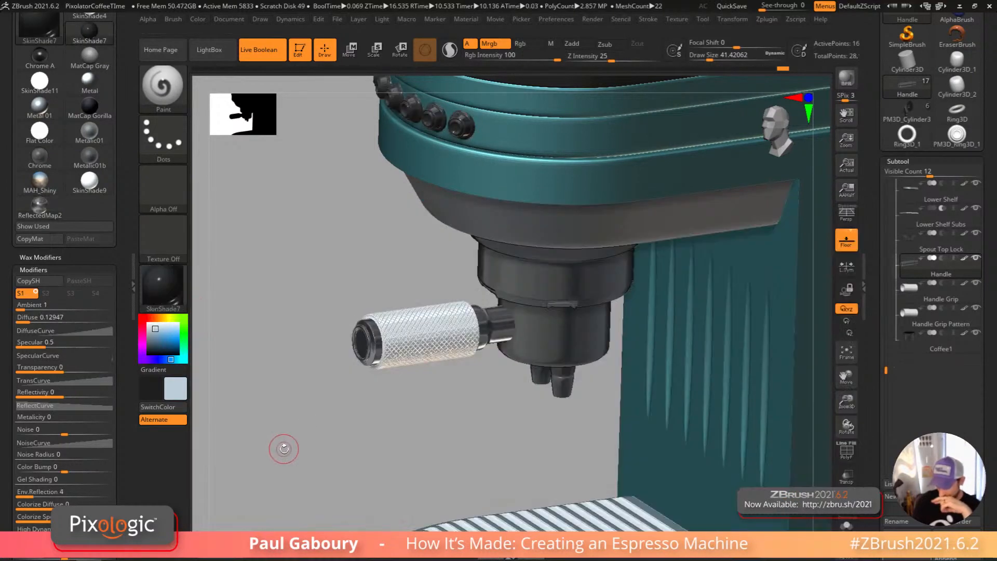
{"action": "left_click", "coordinate": [174, 19]}
{"action": "left_click", "coordinate": [198, 19]}
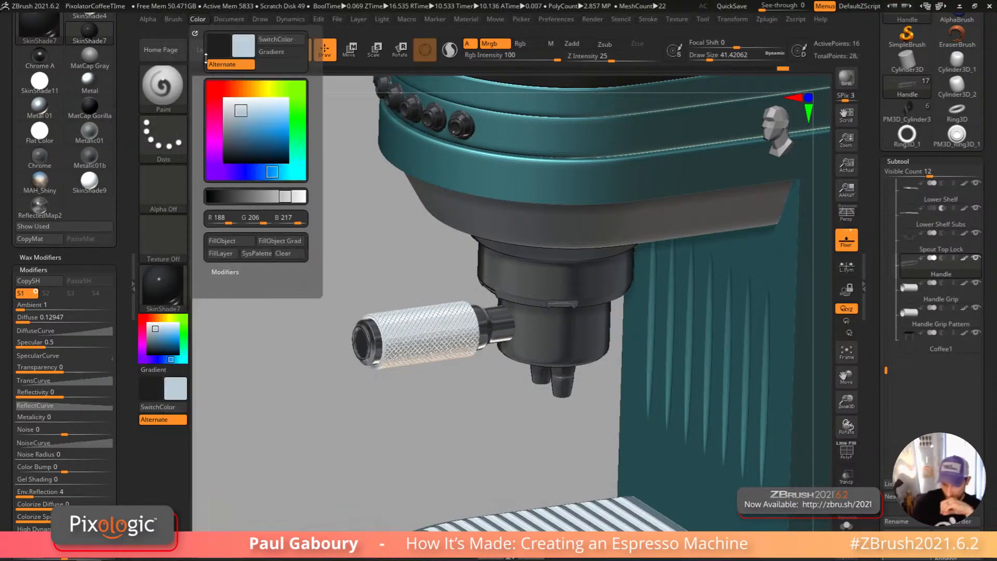
{"action": "left_click", "coordinate": [223, 240]}
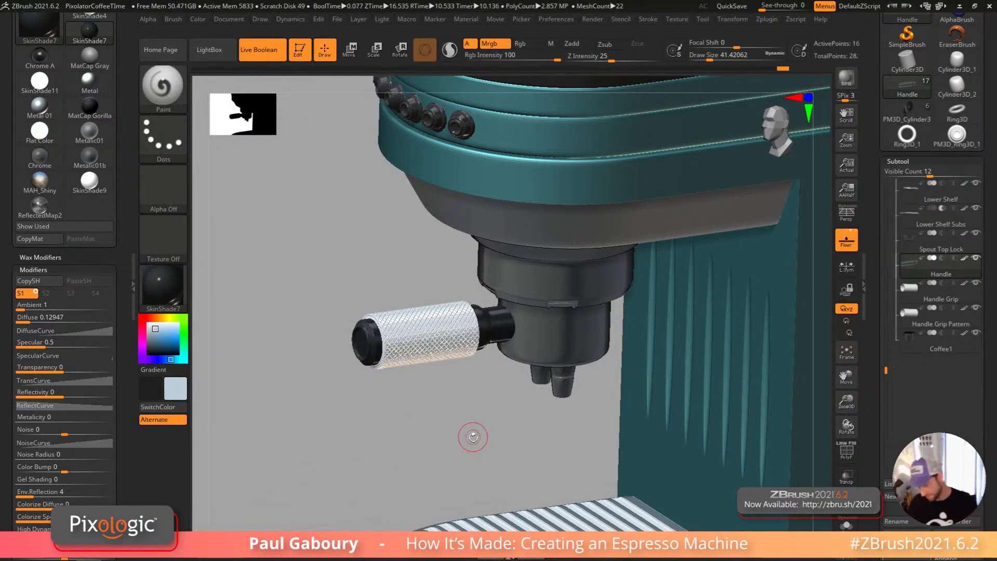
Step: Select the Handle Grip Pattern subtool, check its polyframe, and fill it with the Textured Metal material
{"action": "right_click_drag", "start_coordinate": [476, 435], "coordinate": [394, 404], "text": "ctrl"}
{"action": "mouse_move", "coordinate": [452, 415]}
{"action": "right_mouse_down"}
{"action": "mouse_move", "coordinate": [479, 419]}
{"action": "mouse_move", "coordinate": [464, 394]}
{"action": "mouse_move", "coordinate": [472, 392]}
{"action": "mouse_move", "coordinate": [452, 416]}
{"action": "right_mouse_up"}
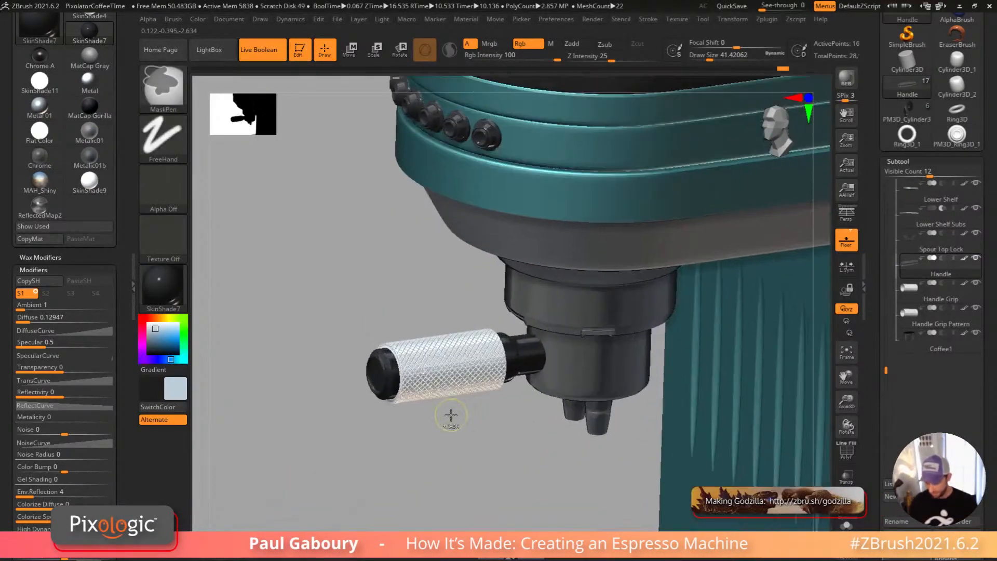
{"action": "left_click", "coordinate": [406, 370], "text": "alt"}
{"action": "key", "text": "shift+f"}
{"action": "key", "text": "shift+f"}
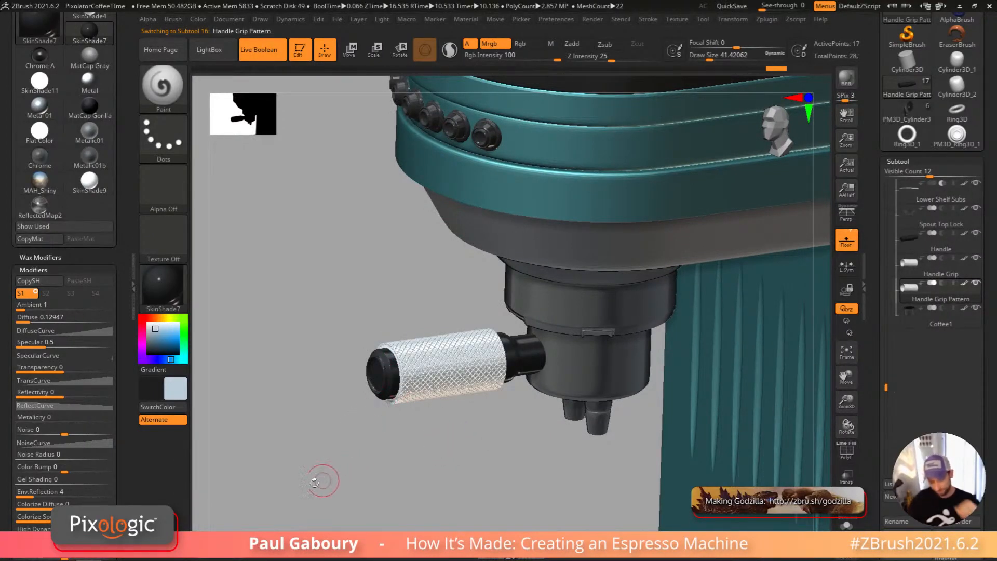
{"action": "left_click", "coordinate": [168, 305]}
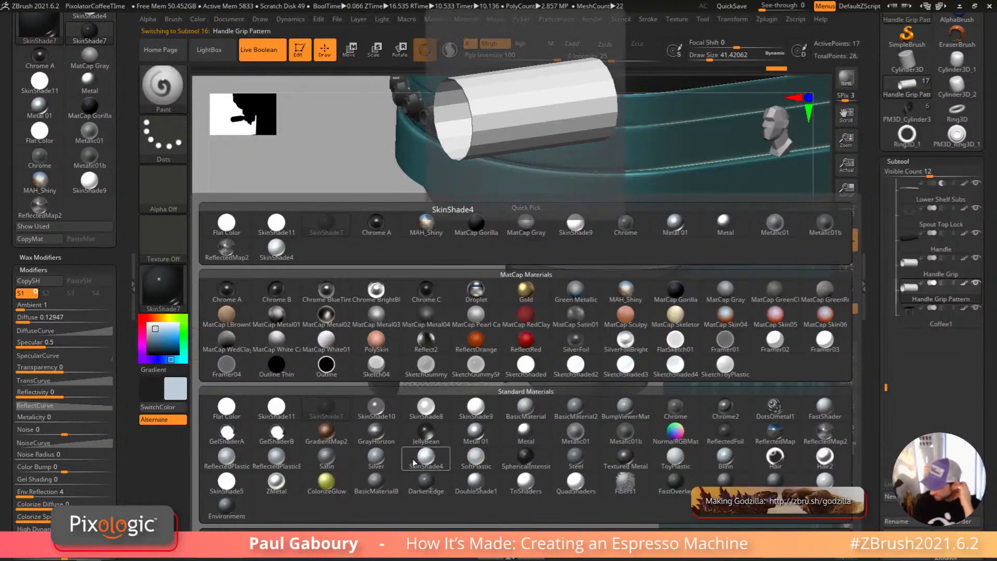
{"action": "left_click", "coordinate": [632, 462]}
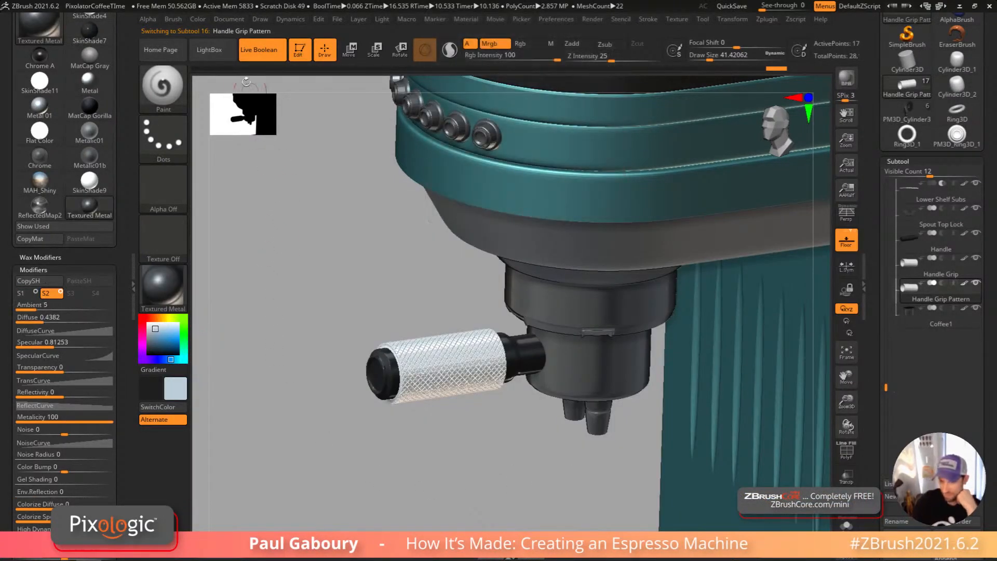
{"action": "left_click", "coordinate": [203, 20]}
{"action": "left_click", "coordinate": [234, 245]}
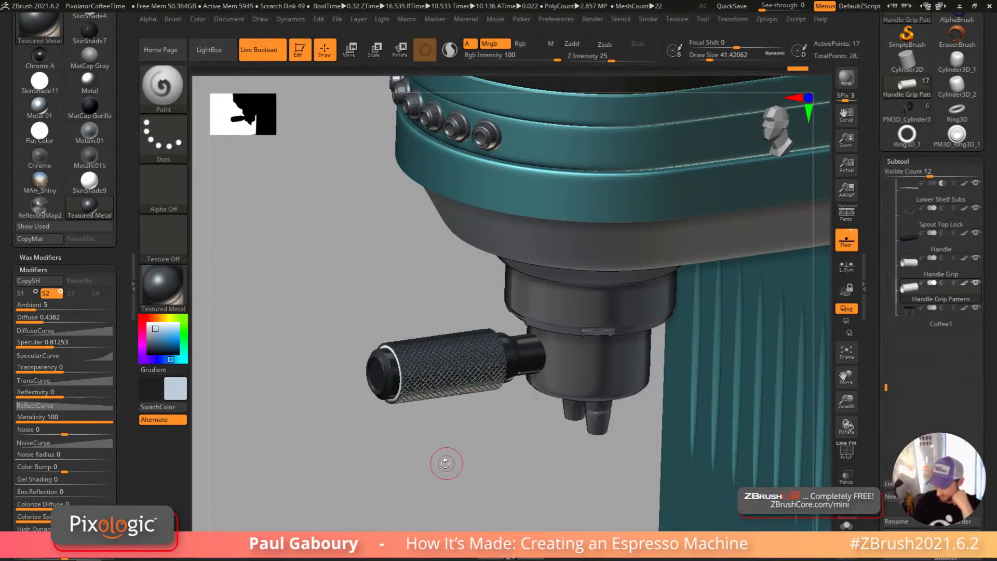
Step: Set Ambient 0, Diffuse 0.59452 and Specular 0 in Textured Metal's second shader, and refill the Handle Grip Pattern
{"action": "left_click", "coordinate": [173, 292]}
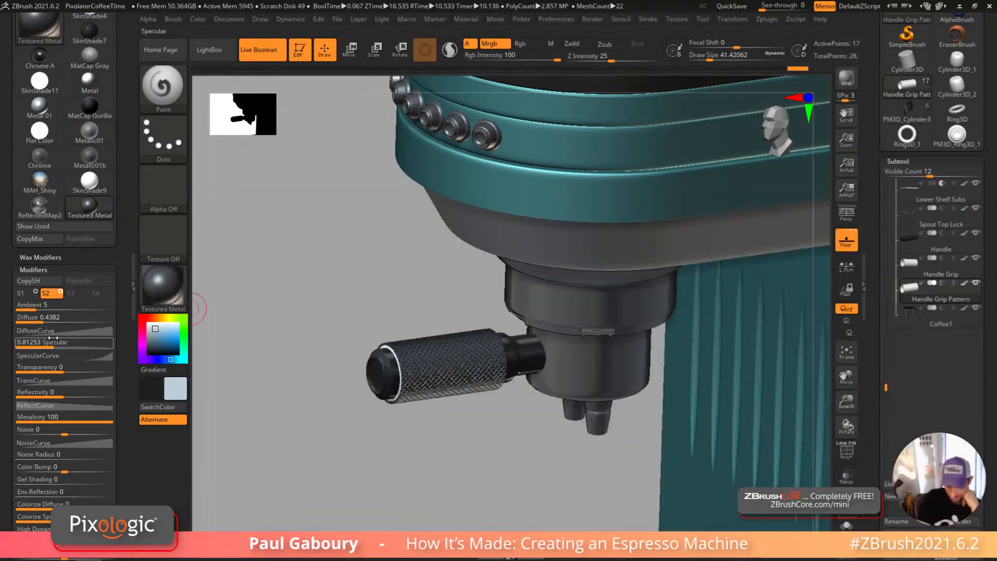
{"action": "left_click_drag", "start_coordinate": [60, 342], "coordinate": [14, 347]}
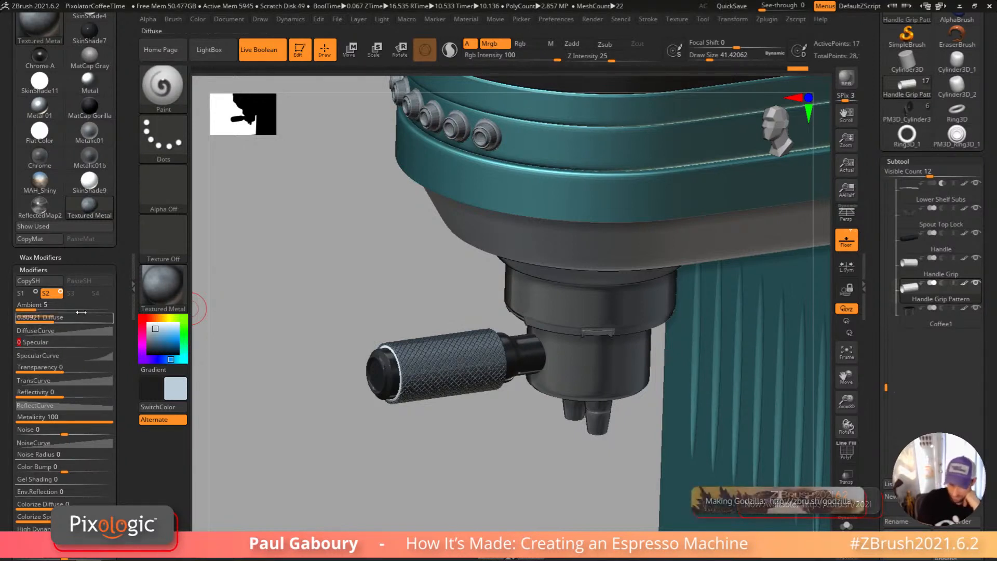
{"action": "left_click_drag", "start_coordinate": [32, 306], "coordinate": [52, 319]}
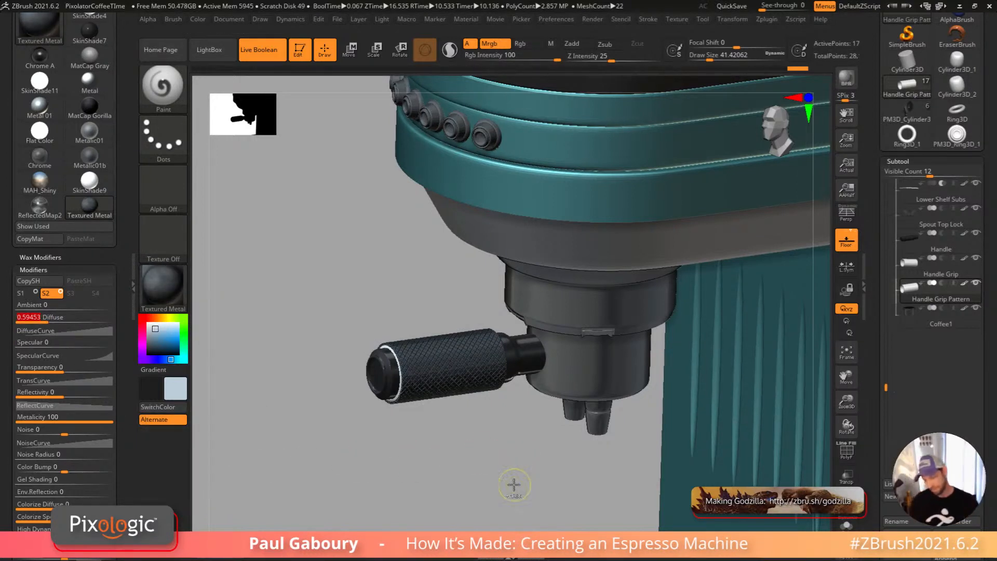
{"action": "right_click_drag", "start_coordinate": [446, 430], "coordinate": [443, 423], "text": "ctrl"}
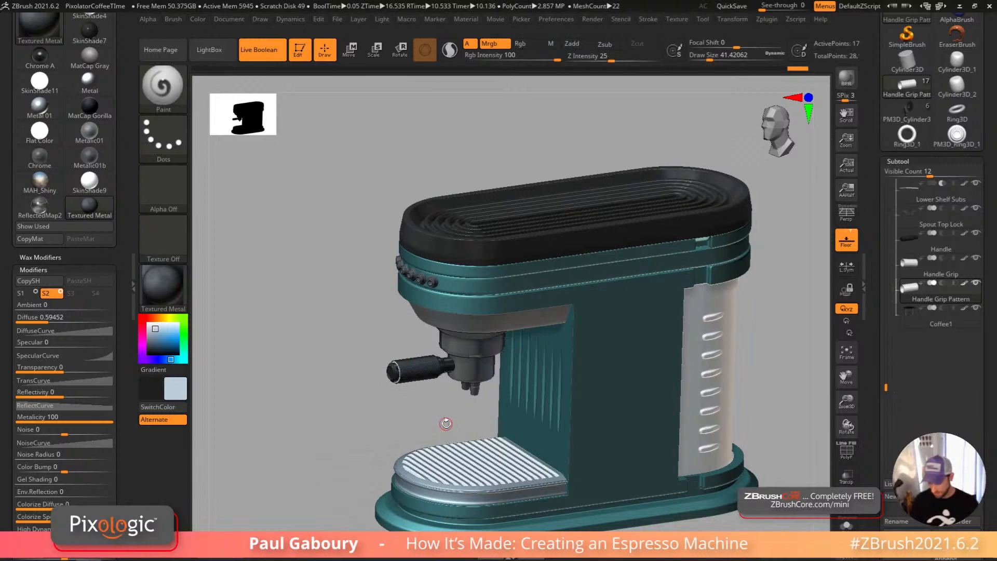
{"action": "mouse_move", "coordinate": [454, 413]}
{"action": "right_mouse_down", "text": "ctrl"}
{"action": "mouse_move", "coordinate": [457, 428]}
{"action": "mouse_move", "coordinate": [428, 419]}
{"action": "right_mouse_up", "text": "ctrl"}
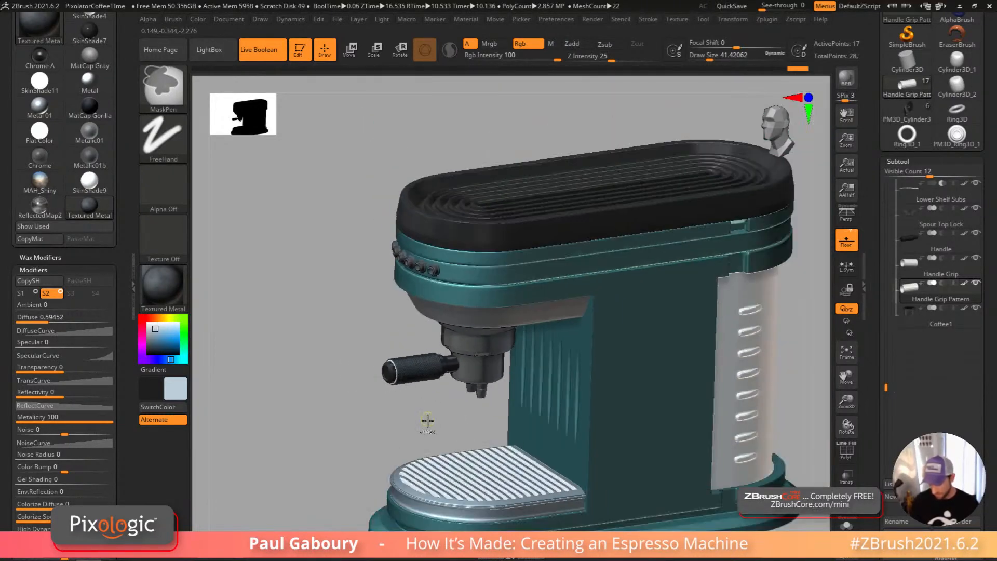
{"action": "left_click", "coordinate": [201, 20]}
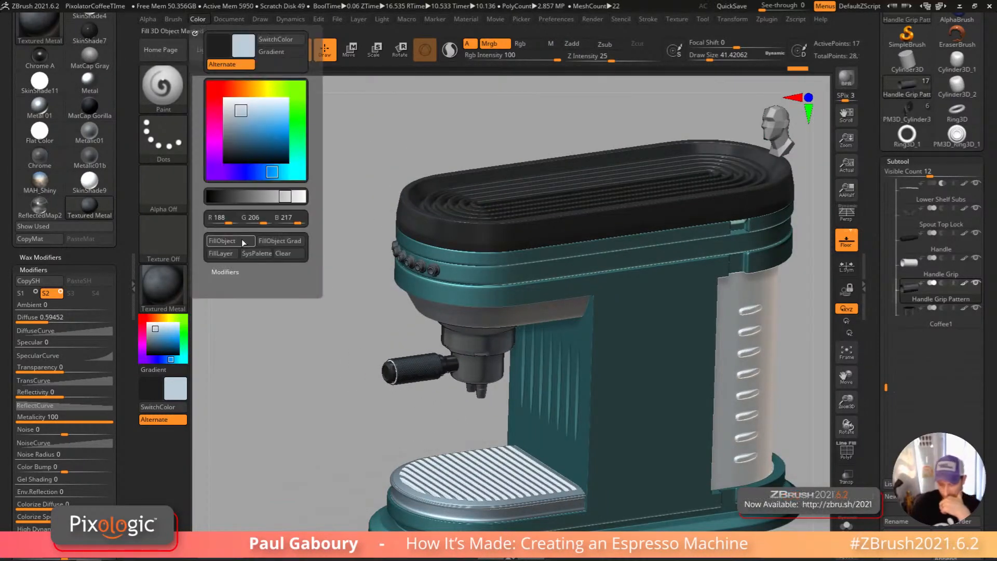
Step: Select the Handle Grip subtool, check its polyframe, and fill it with the Gold material
{"action": "right_click_drag", "start_coordinate": [419, 412], "coordinate": [433, 462], "text": "ctrl"}
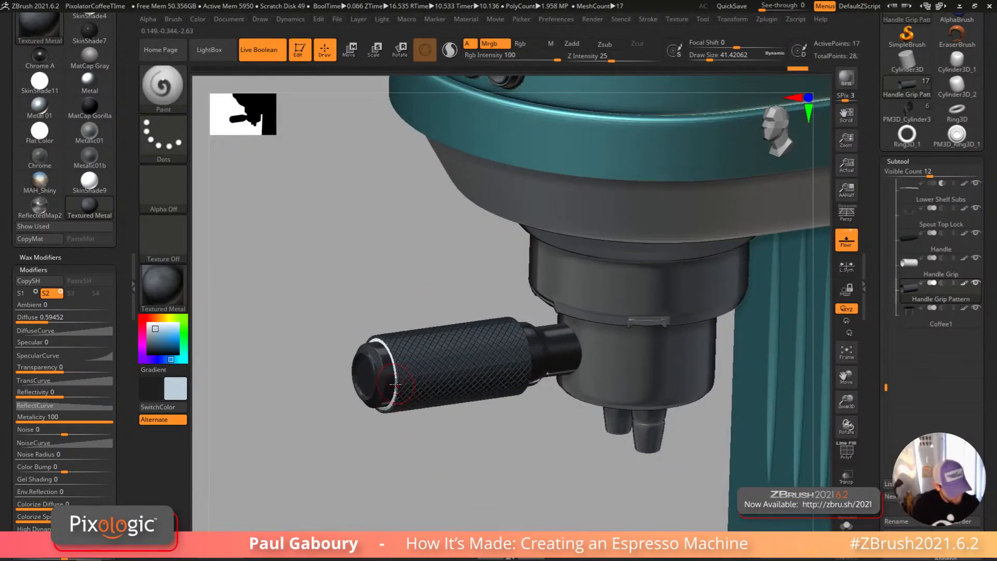
{"action": "left_click", "coordinate": [396, 385], "text": "alt"}
{"action": "key", "text": "shift+f"}
{"action": "key", "text": "shift+f"}
{"action": "key", "text": "shift+f"}
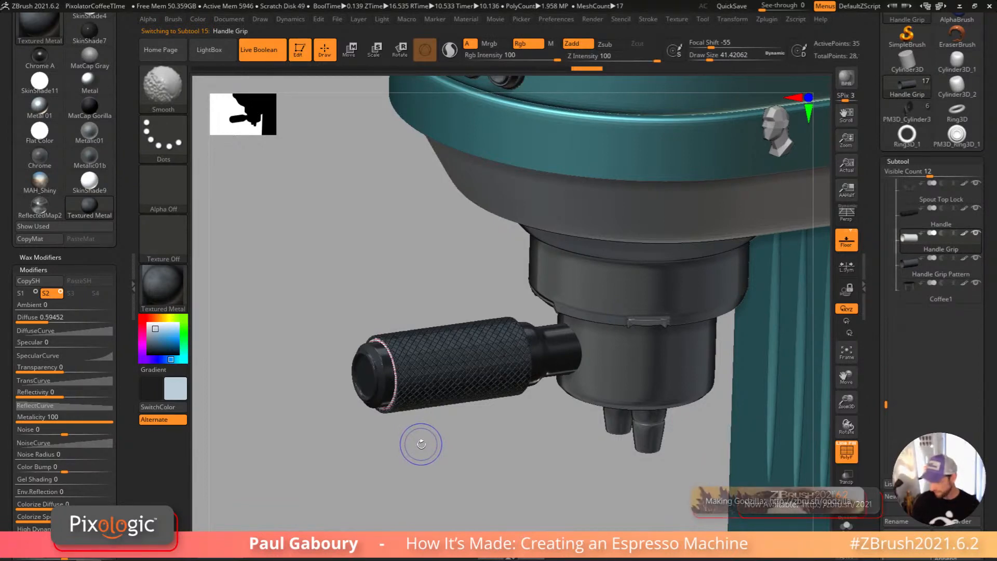
{"action": "left_click", "coordinate": [172, 280]}
{"action": "left_click", "coordinate": [526, 289]}
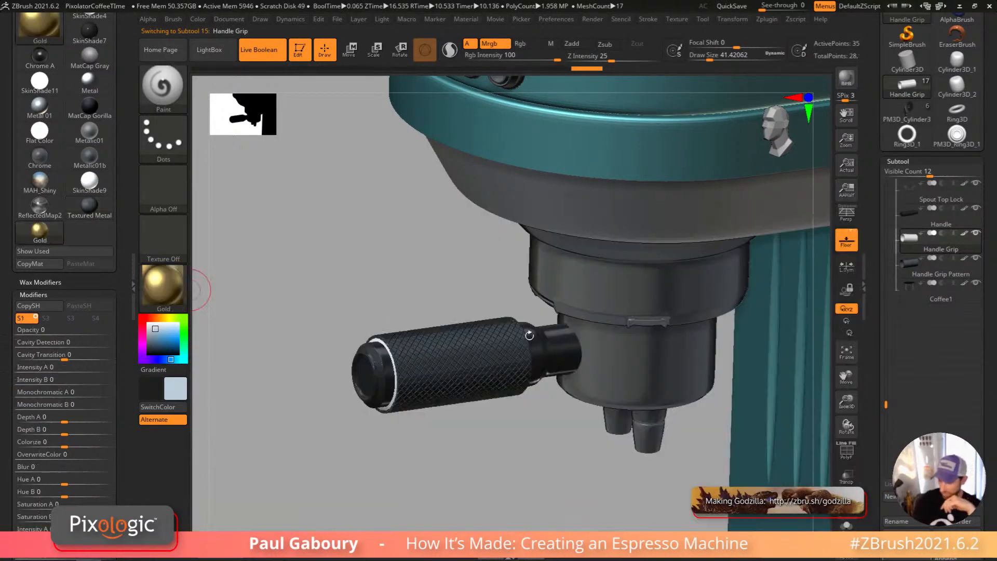
{"action": "left_click", "coordinate": [198, 19]}
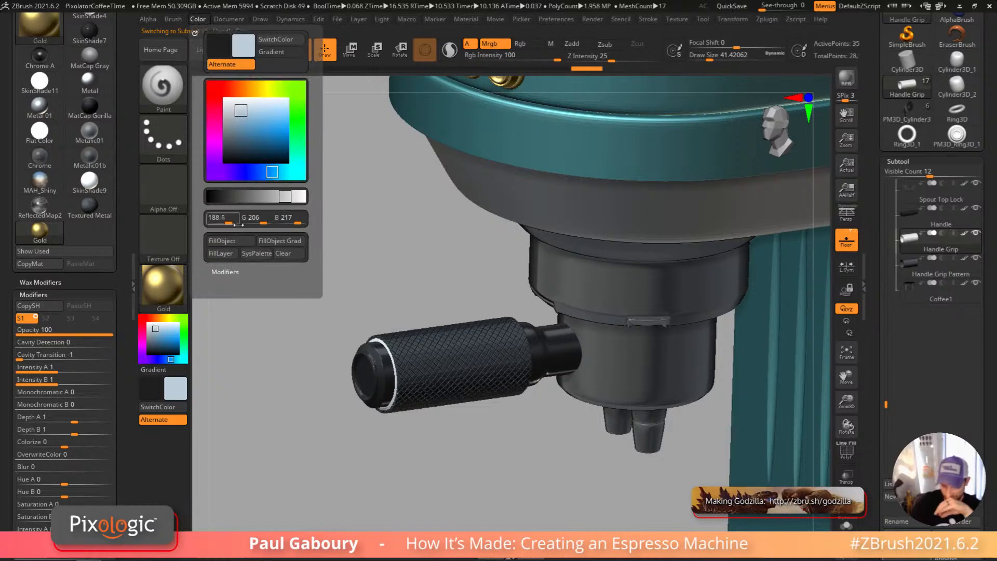
{"action": "left_click", "coordinate": [240, 243]}
Step: Make the Pauls Coffee Maker body the active subtool, with the whole machine in view
{"action": "left_click_drag", "start_coordinate": [456, 452], "coordinate": [472, 418]}
{"action": "left_click_drag", "start_coordinate": [733, 436], "coordinate": [597, 385]}
{"action": "right_click_drag", "start_coordinate": [512, 360], "coordinate": [522, 447], "text": "ctrl"}
{"action": "left_click_drag", "start_coordinate": [878, 391], "coordinate": [898, 176]}
{"action": "left_click", "coordinate": [913, 217]}
{"action": "right_click_drag", "start_coordinate": [629, 402], "coordinate": [592, 324], "text": "alt"}
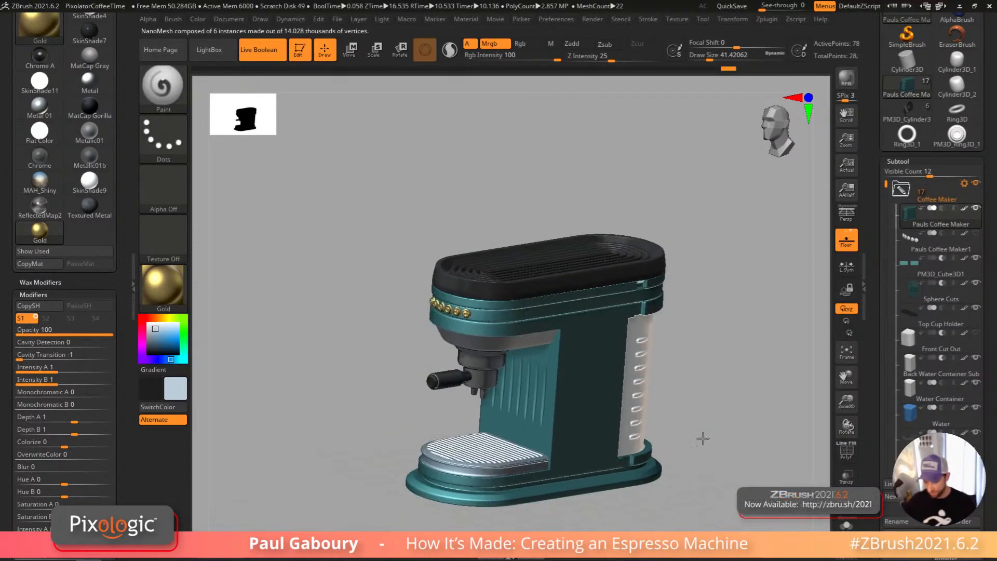
{"action": "right_click_drag", "start_coordinate": [703, 434], "coordinate": [658, 414], "text": "alt"}
{"action": "mouse_move", "coordinate": [668, 461]}
{"action": "right_mouse_down"}
{"action": "mouse_move", "coordinate": [673, 441]}
{"action": "mouse_move", "coordinate": [673, 450]}
{"action": "right_mouse_up"}
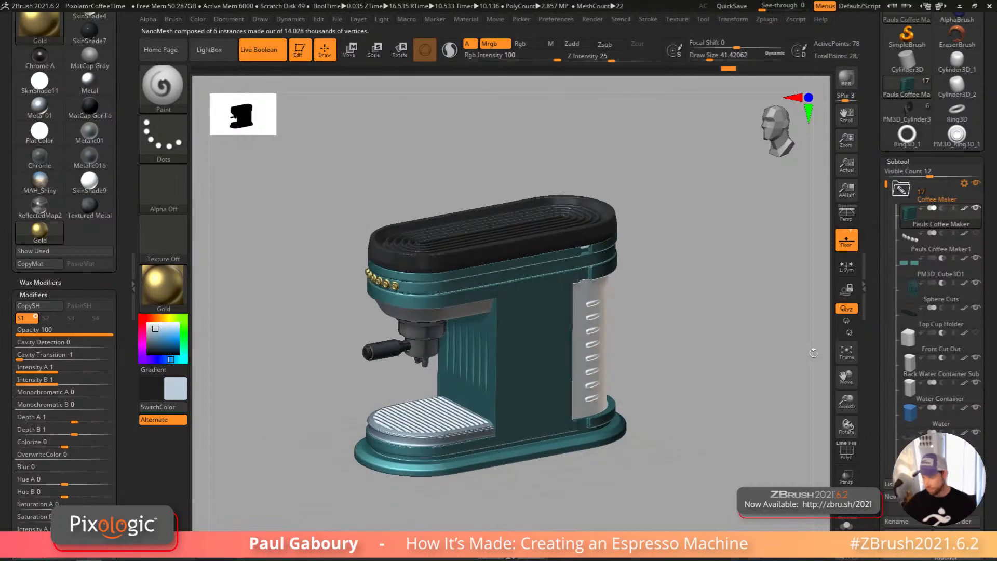
Step: Convert the Pauls Coffee Maker body's NanoMesh buttons to real geometry with One To Mesh
{"action": "left_click", "coordinate": [914, 162]}
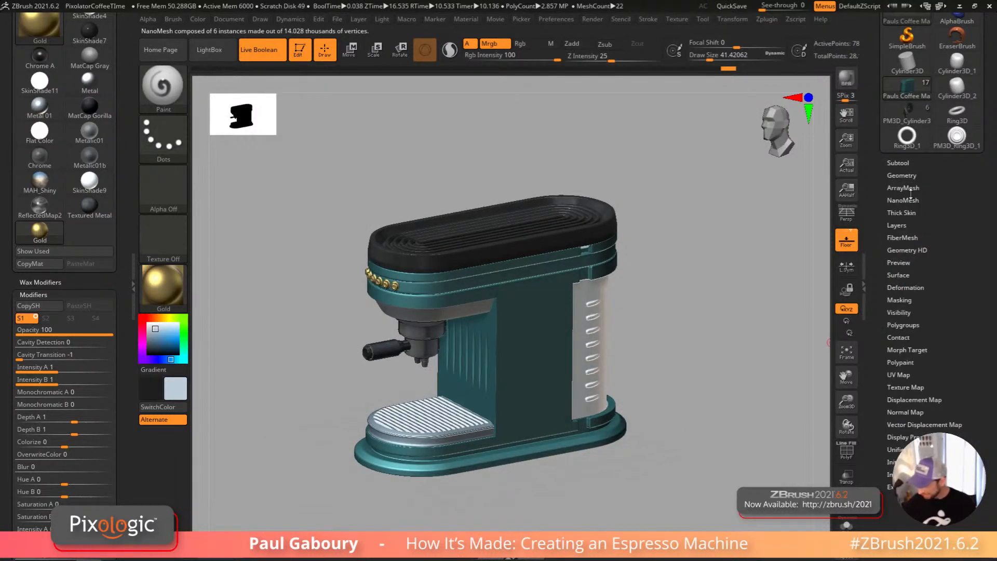
{"action": "left_click", "coordinate": [903, 200]}
{"action": "left_click_drag", "start_coordinate": [982, 376], "coordinate": [992, 349]}
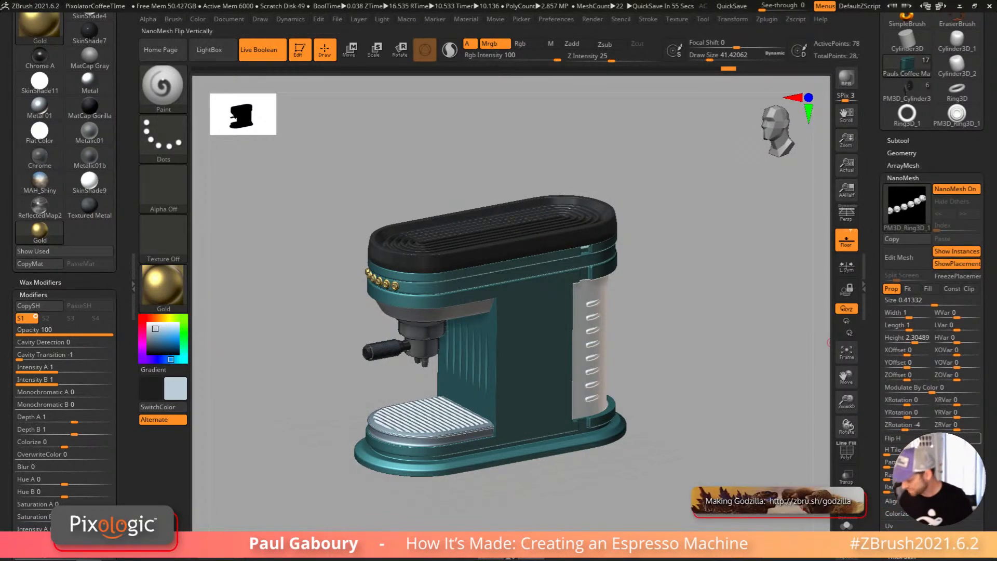
{"action": "scroll", "coordinate": [988, 372], "scroll_direction": "down", "scroll_amount": 5}
{"action": "scroll", "coordinate": [989, 372], "scroll_direction": "down", "scroll_amount": 3}
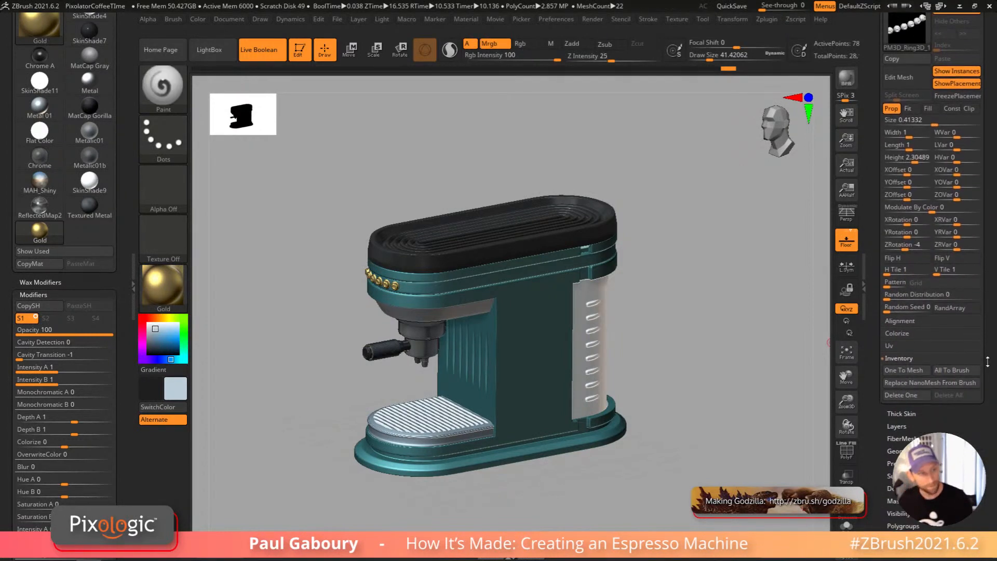
{"action": "left_click", "coordinate": [899, 366]}
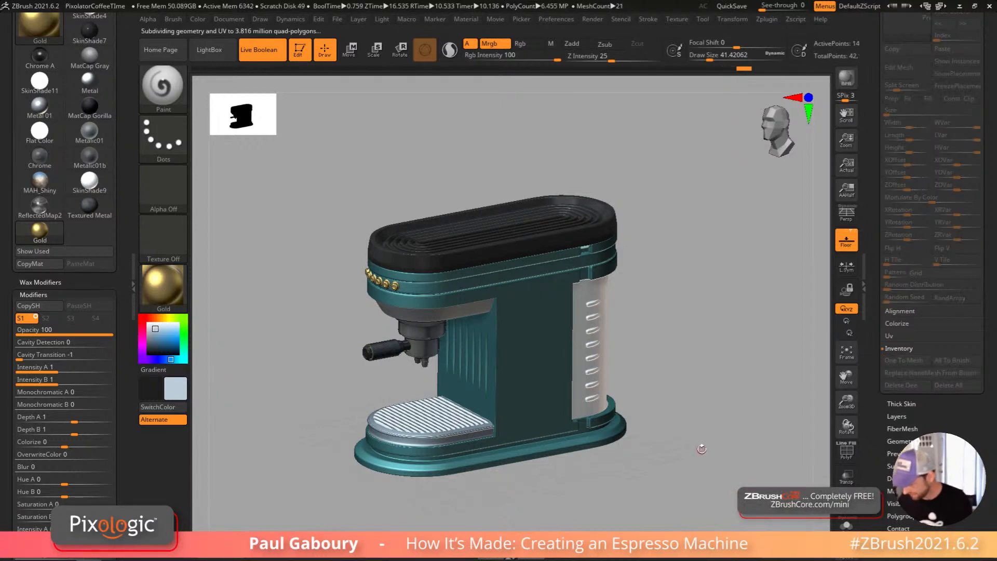
Step: Isolate the button polygroups, invert the visibility to hide the buttons on the body, and split the hidden part into its own subtool
{"action": "left_click_drag", "start_coordinate": [990, 310], "coordinate": [987, 382]}
{"action": "key", "text": "shift+f"}
{"action": "right_click_drag", "start_coordinate": [391, 288], "coordinate": [443, 319], "text": "ctrl"}
{"action": "key", "text": "shift+f"}
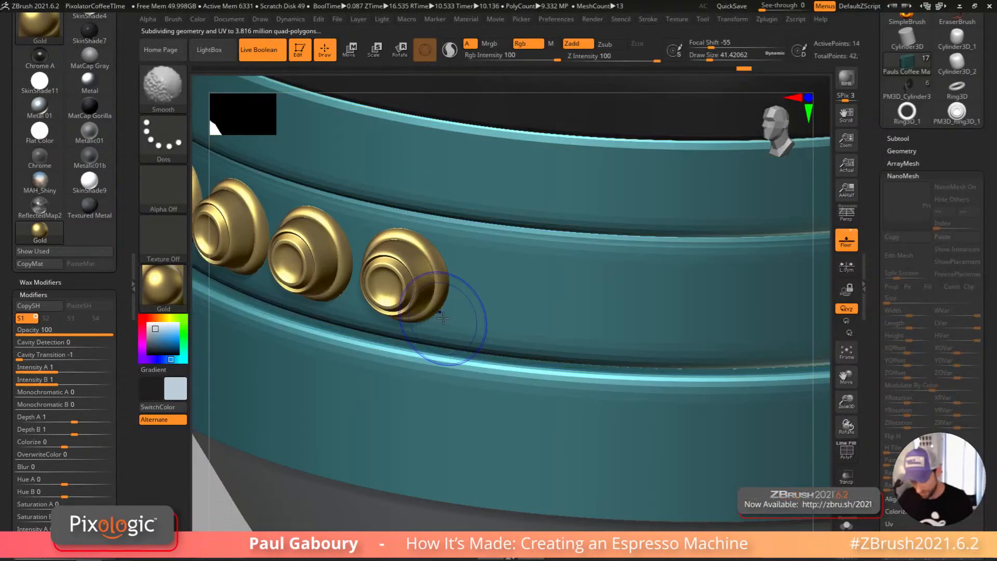
{"action": "key", "text": "shift+f"}
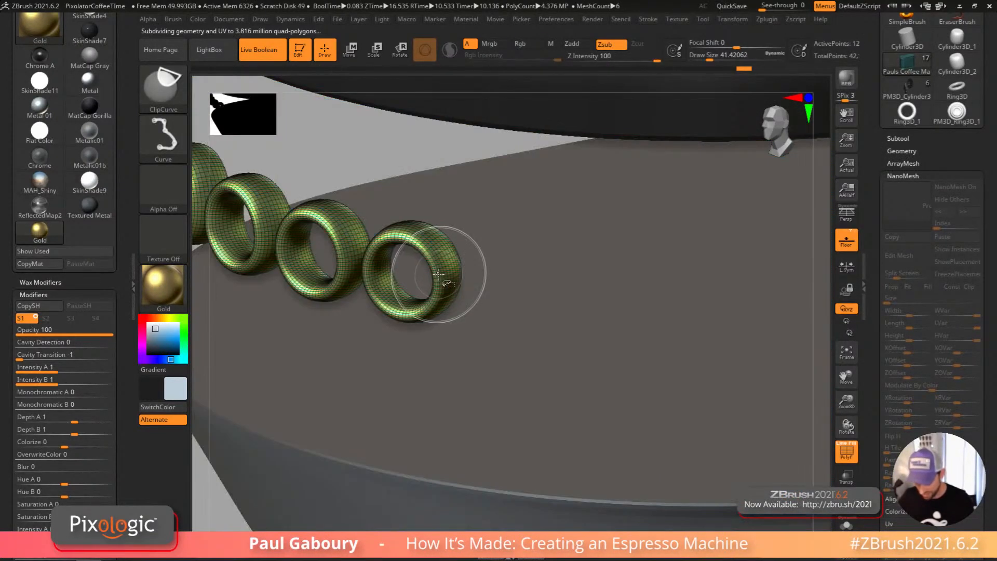
{"action": "double_click", "coordinate": [423, 278], "text": "ctrl+shift"}
{"action": "right_click_drag", "start_coordinate": [468, 310], "coordinate": [376, 276], "text": "ctrl"}
{"action": "right_click_drag", "start_coordinate": [529, 358], "coordinate": [515, 284], "text": "ctrl"}
{"action": "left_click", "coordinate": [898, 139]}
{"action": "scroll", "coordinate": [987, 274], "scroll_direction": "down", "scroll_amount": 5}
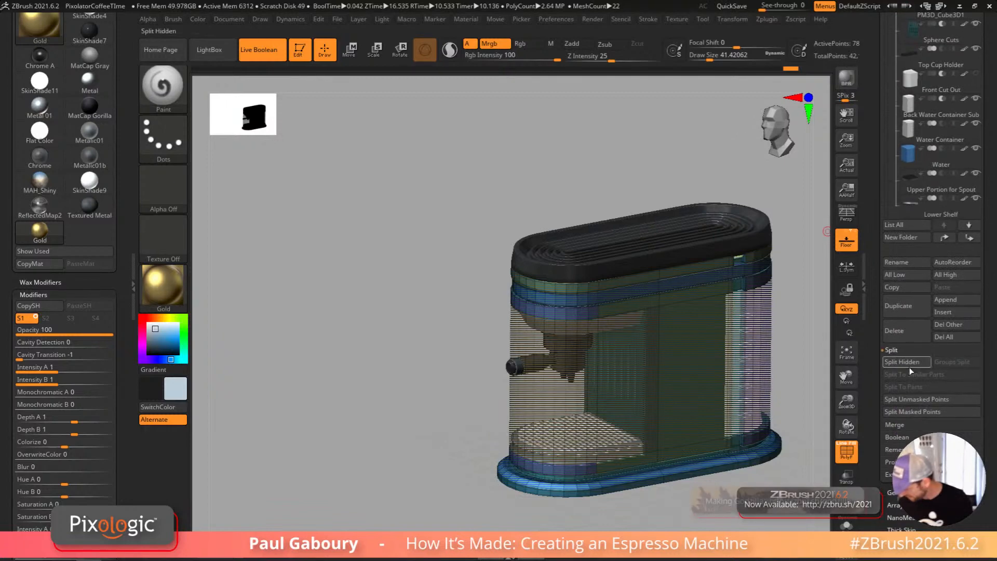
{"action": "left_click", "coordinate": [912, 373]}
Step: Select the newly split button subtool below the main body and rename it buttons
{"action": "left_click_drag", "start_coordinate": [984, 373], "coordinate": [985, 410]}
{"action": "left_click", "coordinate": [919, 208]}
{"action": "right_click_drag", "start_coordinate": [758, 381], "coordinate": [705, 382], "text": "alt"}
{"action": "left_click", "coordinate": [904, 489]}
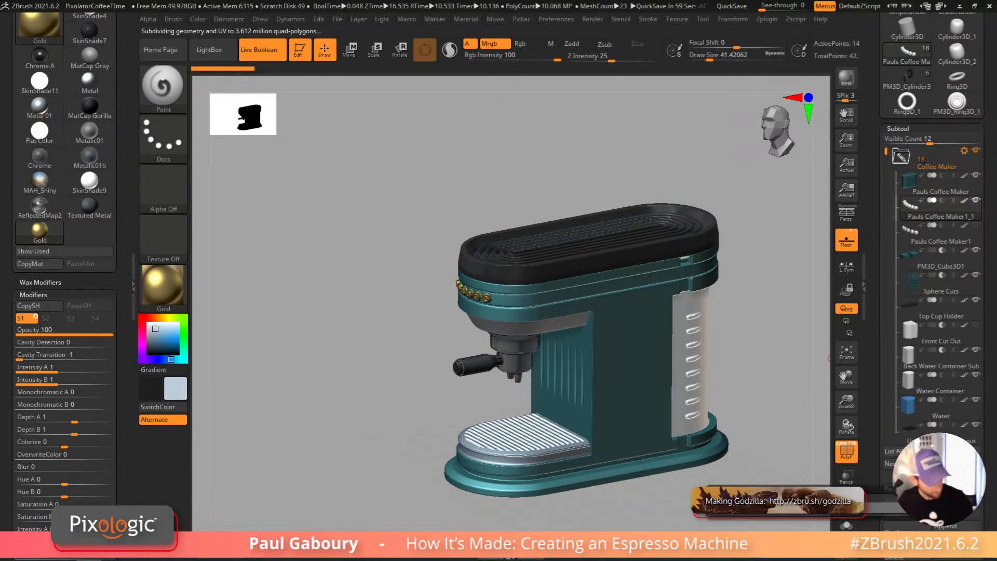
{"action": "type", "text": "buttons"}
{"action": "key", "text": "Return"}
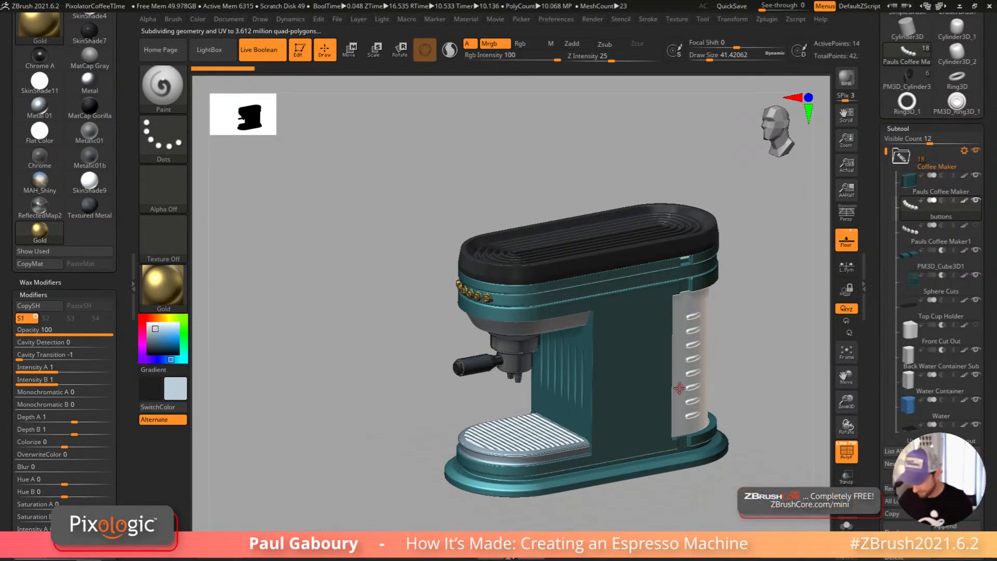
Step: Fill the buttons subtool with the Gold material, keeping the light blue-gray color
{"action": "right_click_drag", "start_coordinate": [450, 296], "coordinate": [532, 374], "text": "ctrl"}
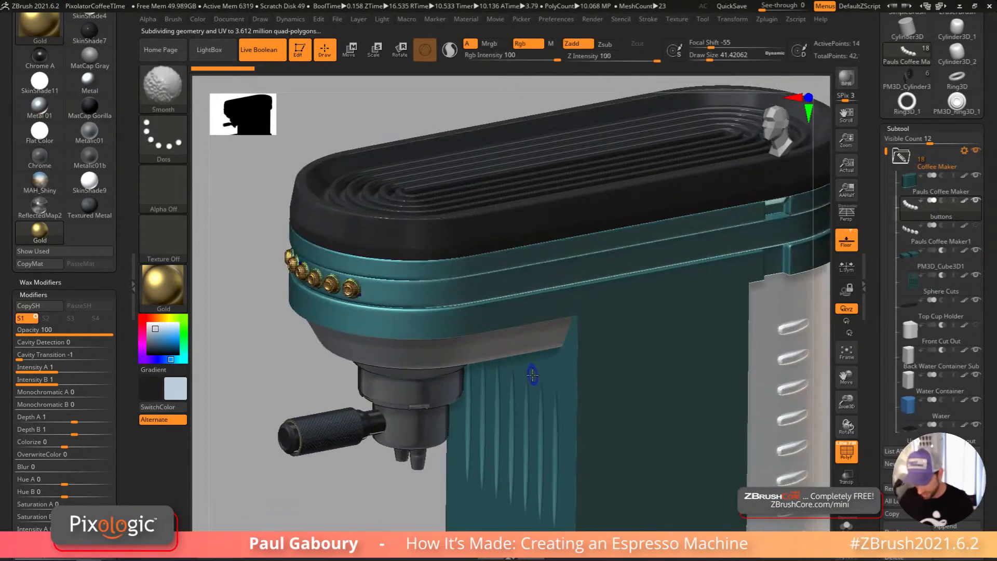
{"action": "key", "text": "shift+f"}
{"action": "left_click", "coordinate": [197, 18]}
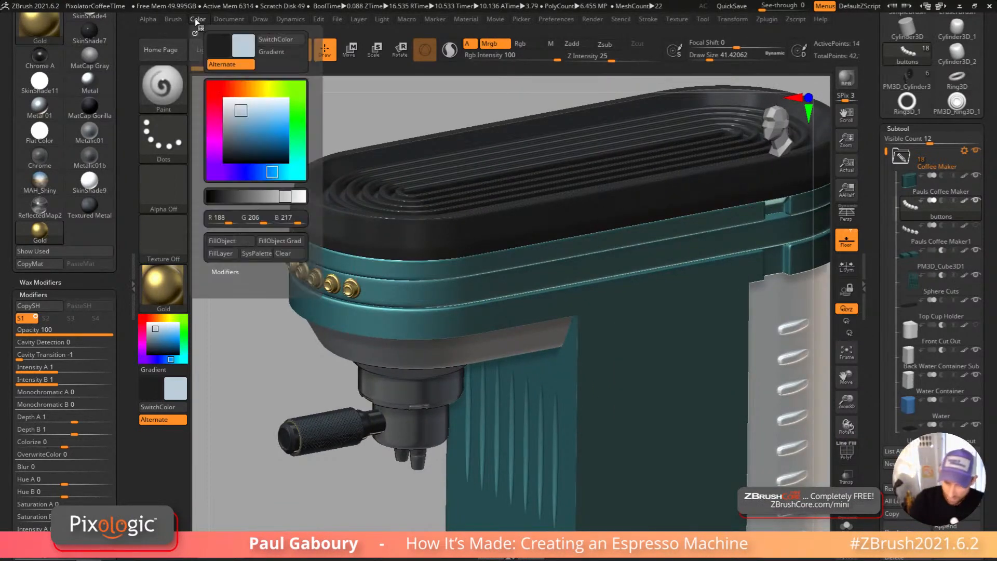
{"action": "left_click", "coordinate": [247, 247]}
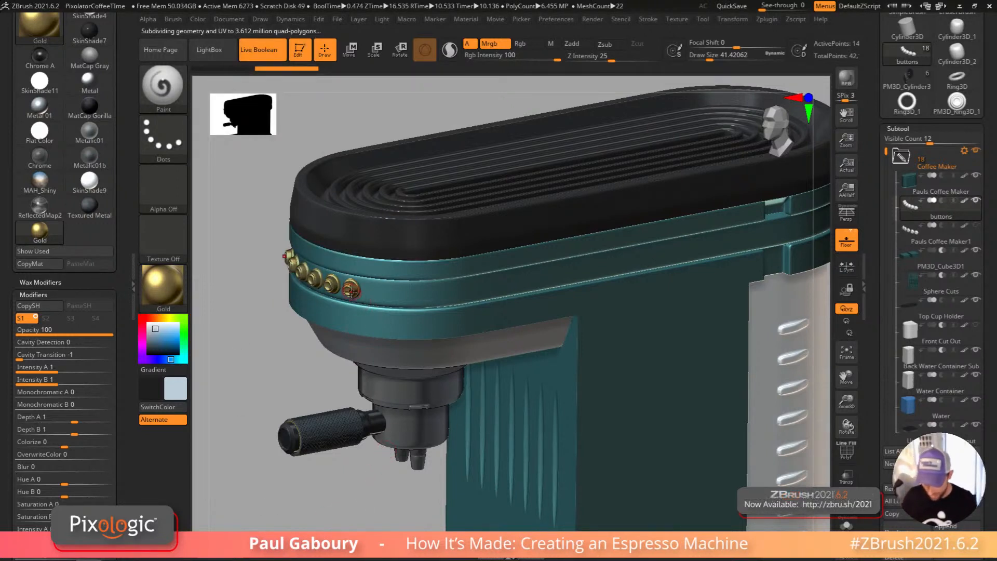
Step: Hide the buttons' outer gold rings and fill the remaining inner parts with the SkinShade7 material
{"action": "key", "text": "ctrl+shift"}
{"action": "left_click", "coordinate": [296, 388], "text": "ctrl+shift"}
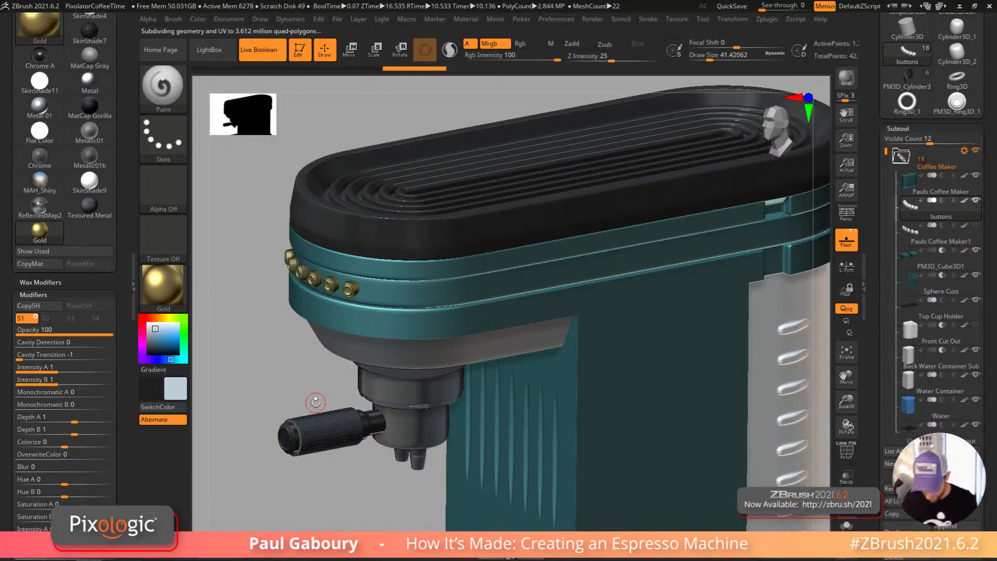
{"action": "left_click_drag", "start_coordinate": [178, 295], "coordinate": [453, 226]}
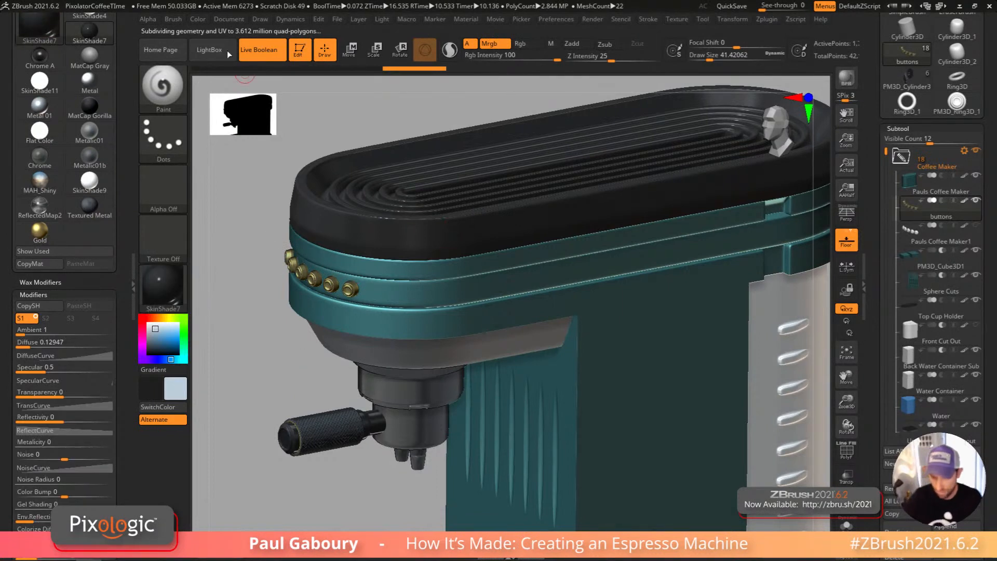
{"action": "left_click", "coordinate": [199, 19]}
{"action": "left_click", "coordinate": [237, 242]}
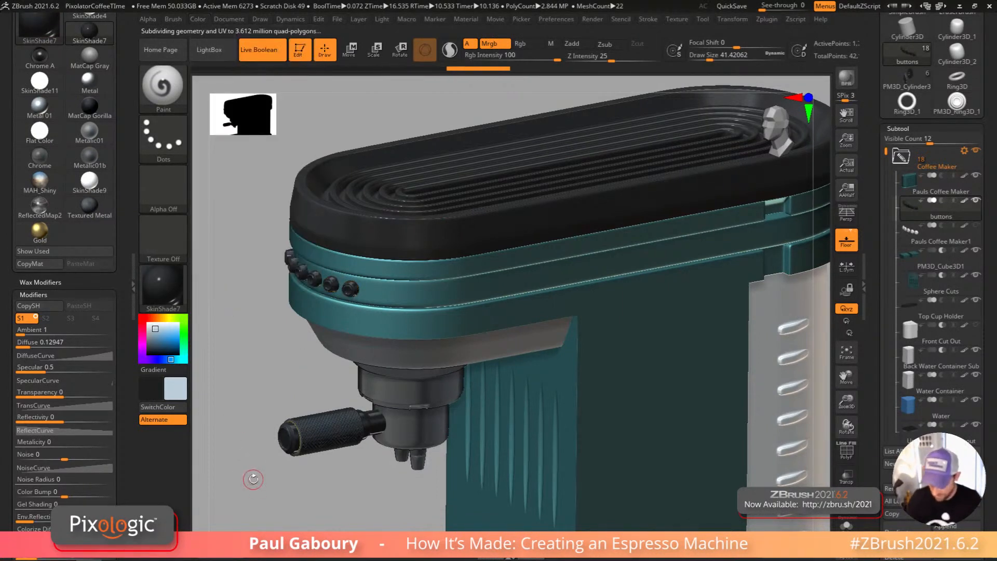
Step: Set the fill color to white, RGB 255, 255, 255, for the visible inner button parts
{"action": "left_click", "coordinate": [148, 323]}
{"action": "left_click", "coordinate": [198, 19]}
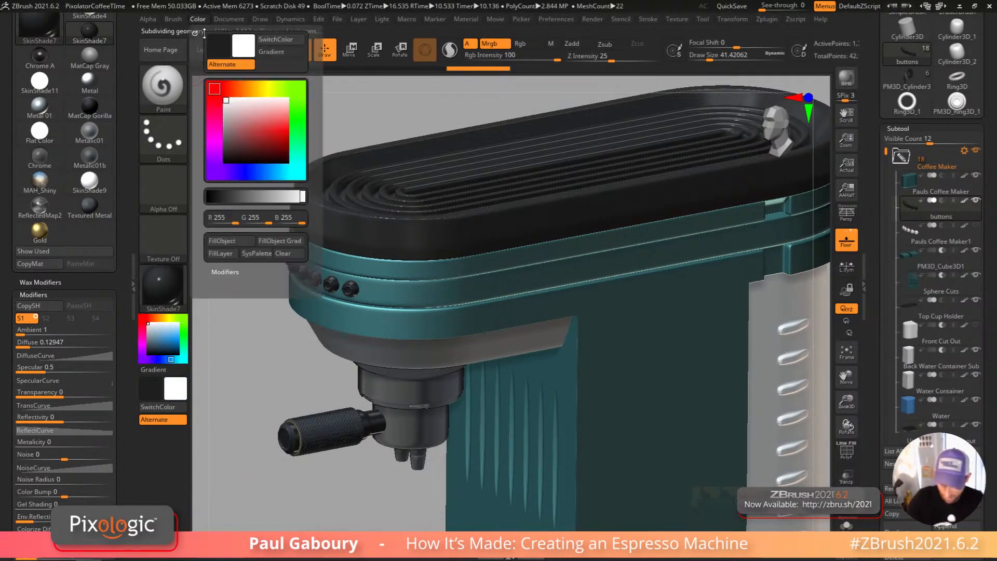
Step: Fill the buttons subtool with the SkinShade7 material
{"action": "left_click", "coordinate": [227, 242]}
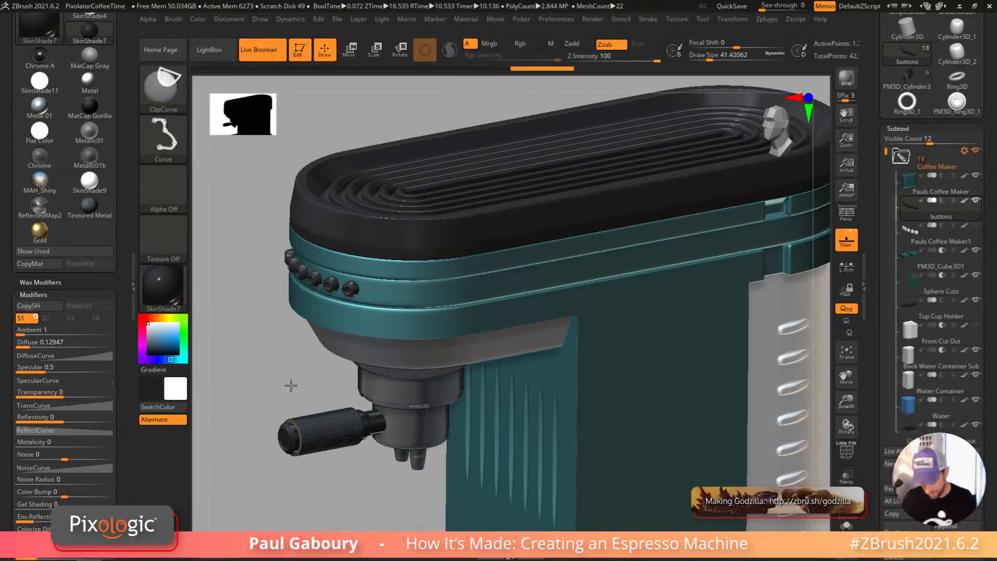
{"action": "right_click_drag", "start_coordinate": [726, 405], "coordinate": [607, 322], "text": "ctrl"}
{"action": "right_click_drag", "start_coordinate": [613, 394], "coordinate": [512, 332]}
Step: Fill the Water Container subtool with the ReflectedMap2 material and turn off its wireframe display
{"action": "right_click_drag", "start_coordinate": [499, 337], "coordinate": [551, 361], "text": "ctrl"}
{"action": "right_click_drag", "start_coordinate": [551, 361], "coordinate": [553, 432]}
{"action": "mouse_move", "coordinate": [553, 432]}
{"action": "right_mouse_down", "text": "alt"}
{"action": "mouse_move", "coordinate": [545, 408]}
{"action": "mouse_move", "coordinate": [650, 390]}
{"action": "mouse_move", "coordinate": [620, 393]}
{"action": "mouse_move", "coordinate": [630, 400]}
{"action": "mouse_move", "coordinate": [610, 373]}
{"action": "mouse_move", "coordinate": [605, 383]}
{"action": "mouse_move", "coordinate": [638, 404]}
{"action": "right_mouse_up", "text": "alt"}
{"action": "left_click", "coordinate": [552, 336], "text": "alt"}
{"action": "key", "text": "shift+f"}
{"action": "right_click_drag", "start_coordinate": [637, 404], "coordinate": [660, 393], "text": "alt"}
{"action": "mouse_move", "coordinate": [659, 392]}
{"action": "right_mouse_down", "text": "ctrl"}
{"action": "mouse_move", "coordinate": [590, 347]}
{"action": "mouse_move", "coordinate": [603, 359]}
{"action": "right_mouse_up", "text": "ctrl"}
{"action": "right_click_drag", "start_coordinate": [602, 360], "coordinate": [632, 384], "text": "alt"}
{"action": "left_click", "coordinate": [178, 286]}
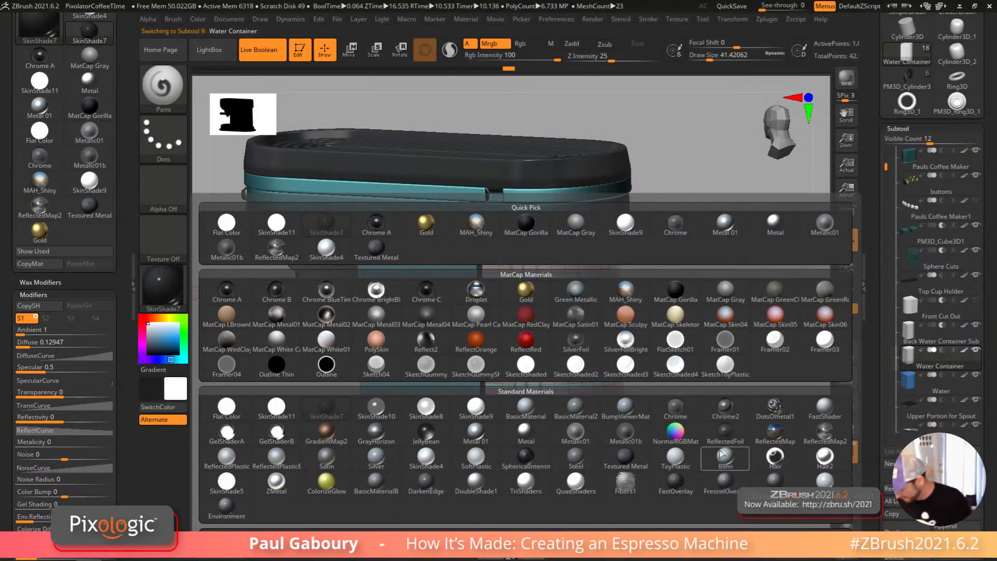
{"action": "left_click", "coordinate": [825, 433]}
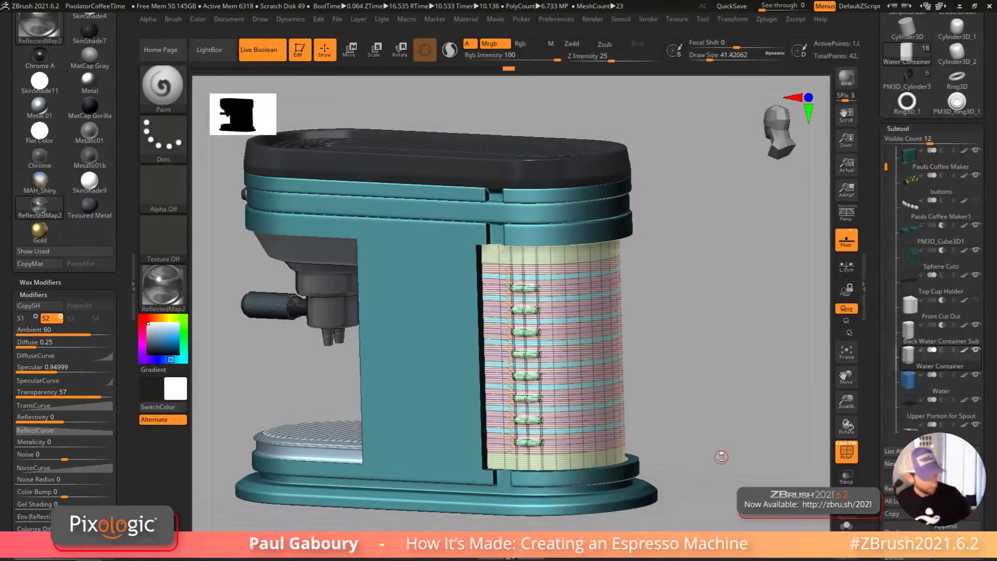
{"action": "key", "text": "shift+f"}
{"action": "left_click", "coordinate": [198, 19]}
{"action": "left_click", "coordinate": [221, 240]}
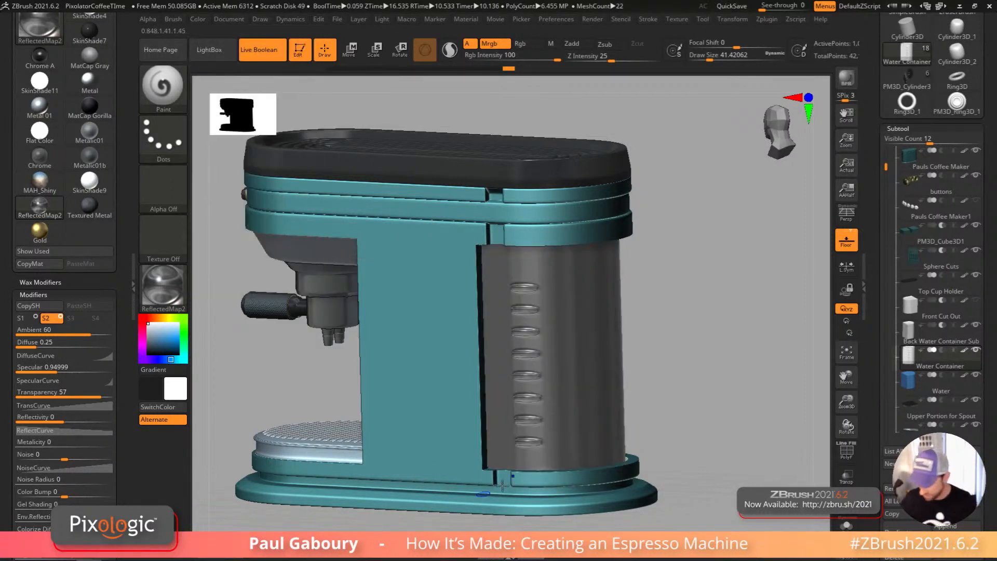
Step: Make the Water subtool active
{"action": "left_click", "coordinate": [633, 462], "text": "alt"}
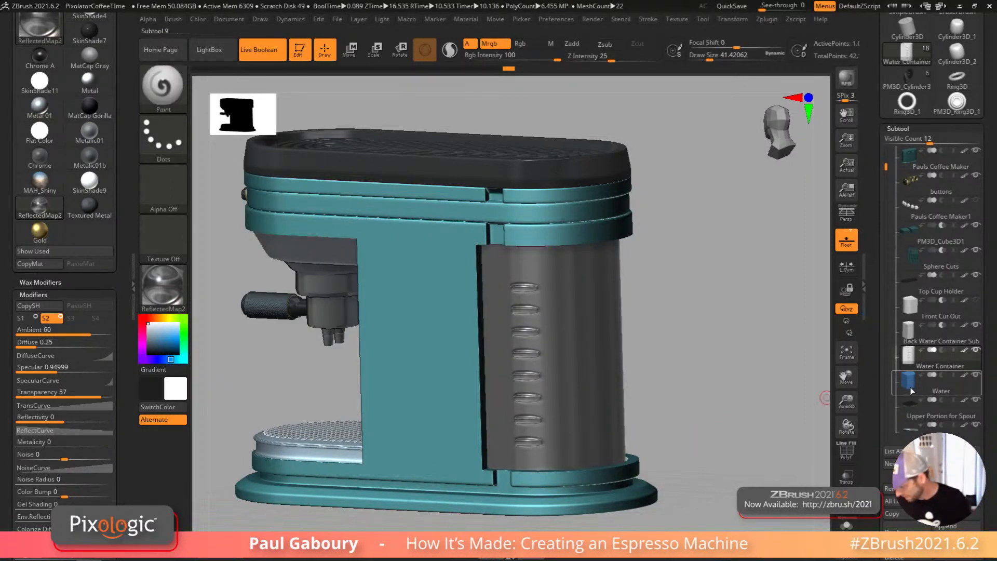
{"action": "key", "text": "shift+f"}
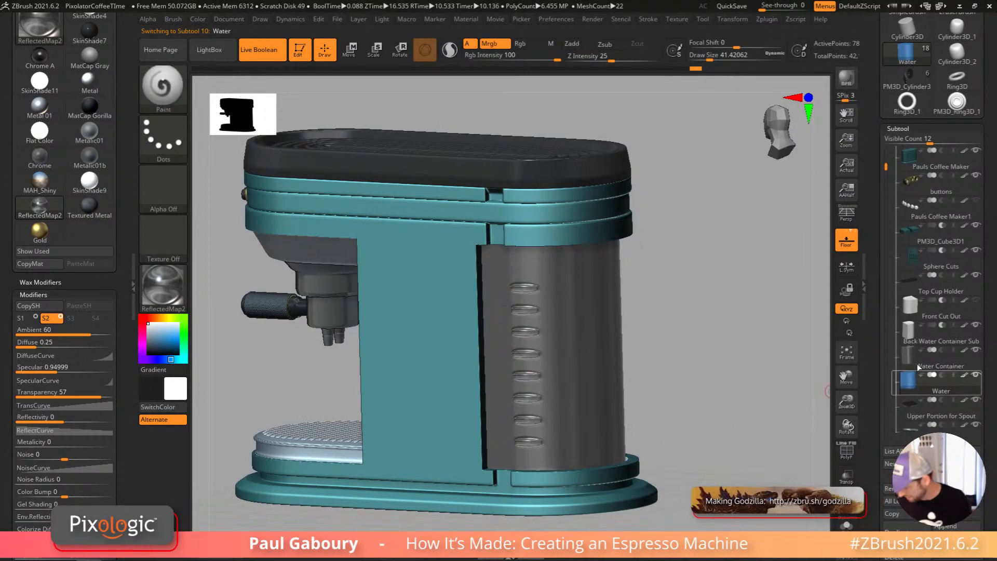
{"action": "left_click_drag", "start_coordinate": [729, 427], "coordinate": [690, 405]}
Step: Switch to the PM3D_Cylinder3 espresso machine tool, turn off Live Boolean and examine its rear water tank from the side
{"action": "left_click", "coordinate": [908, 78]}
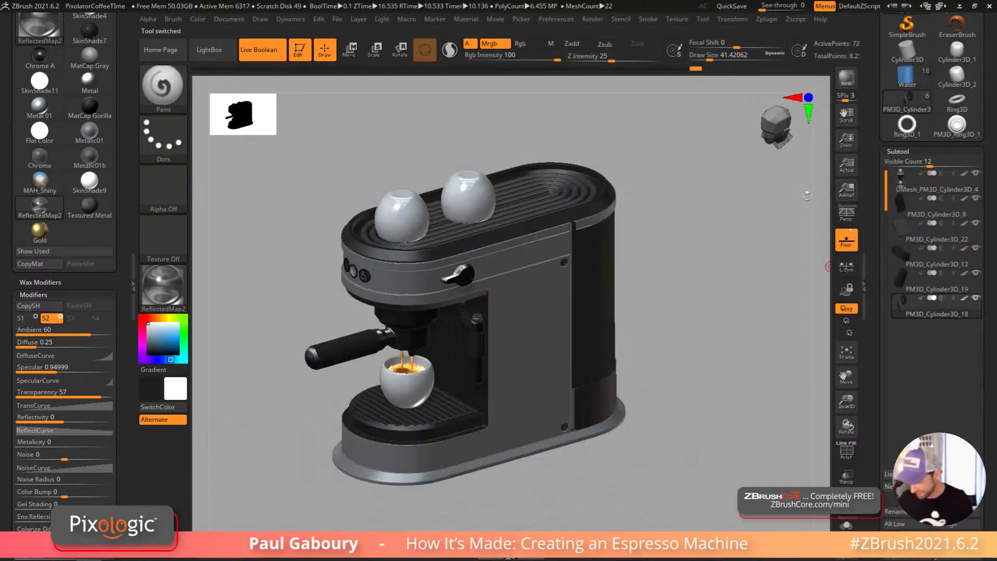
{"action": "left_click", "coordinate": [266, 50]}
{"action": "mouse_move", "coordinate": [645, 424]}
{"action": "left_mouse_down", "text": "alt"}
{"action": "mouse_move", "coordinate": [639, 391]}
{"action": "mouse_move", "coordinate": [678, 413]}
{"action": "left_mouse_up", "text": "alt"}
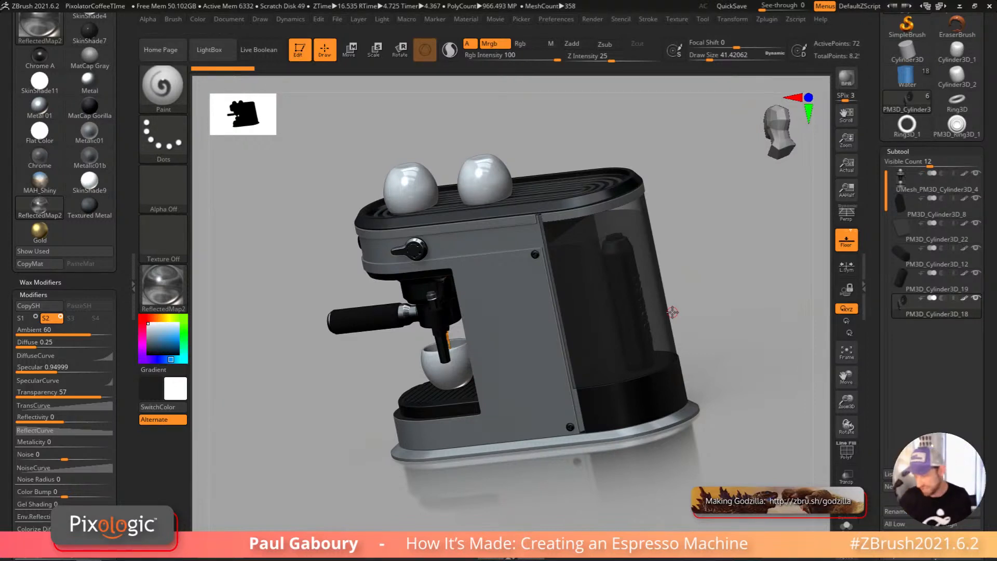
{"action": "left_click_drag", "start_coordinate": [722, 394], "coordinate": [757, 362]}
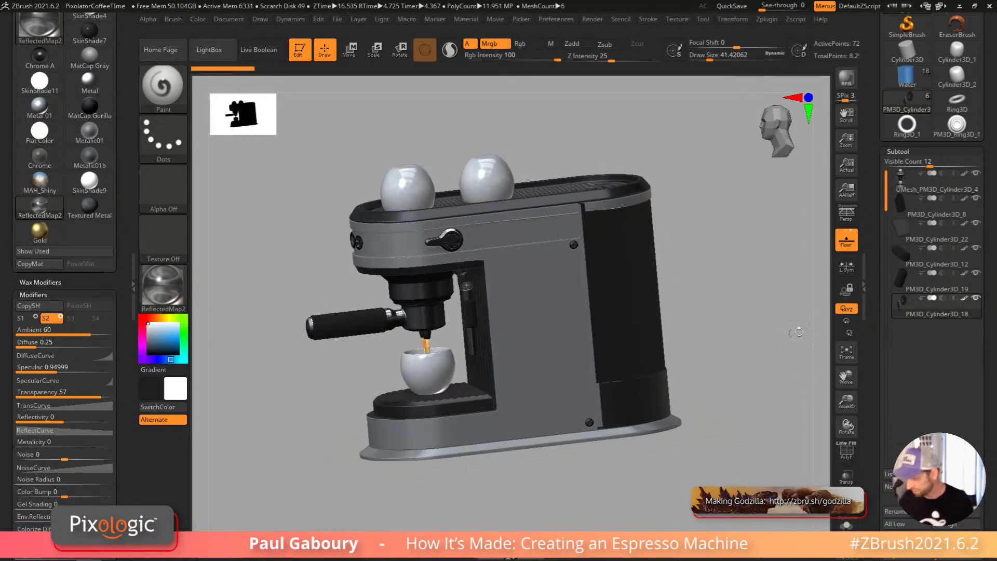
Step: Switch to the PM3D_Ring3D_1 tool and choose the ZModeler brush with the SkinShade10 material
{"action": "left_click", "coordinate": [957, 125]}
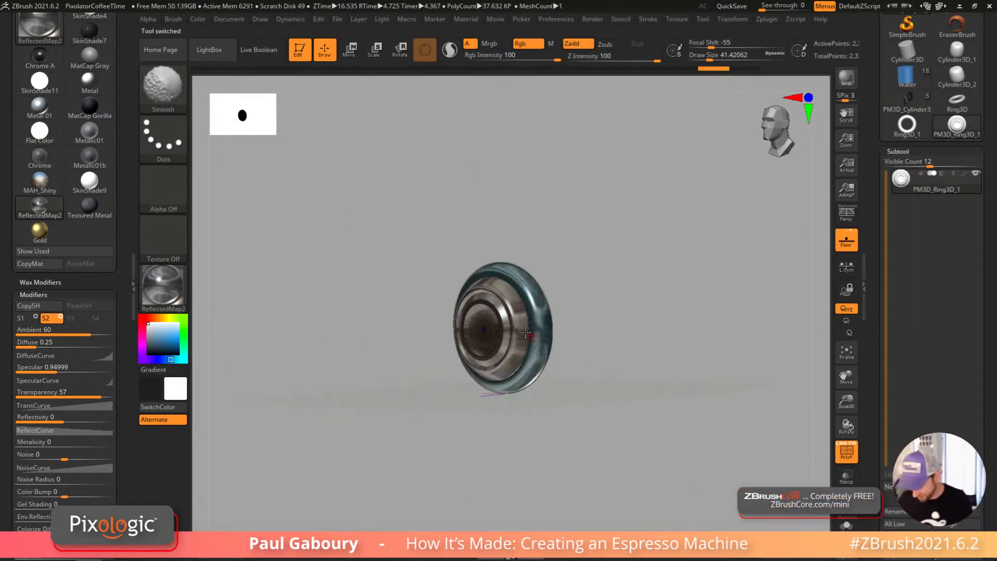
{"action": "key", "text": "shift+d"}
{"action": "right_click_drag", "start_coordinate": [582, 405], "coordinate": [597, 368], "text": "alt"}
{"action": "key", "text": "b"}
{"action": "key", "text": "z"}
{"action": "key", "text": "m"}
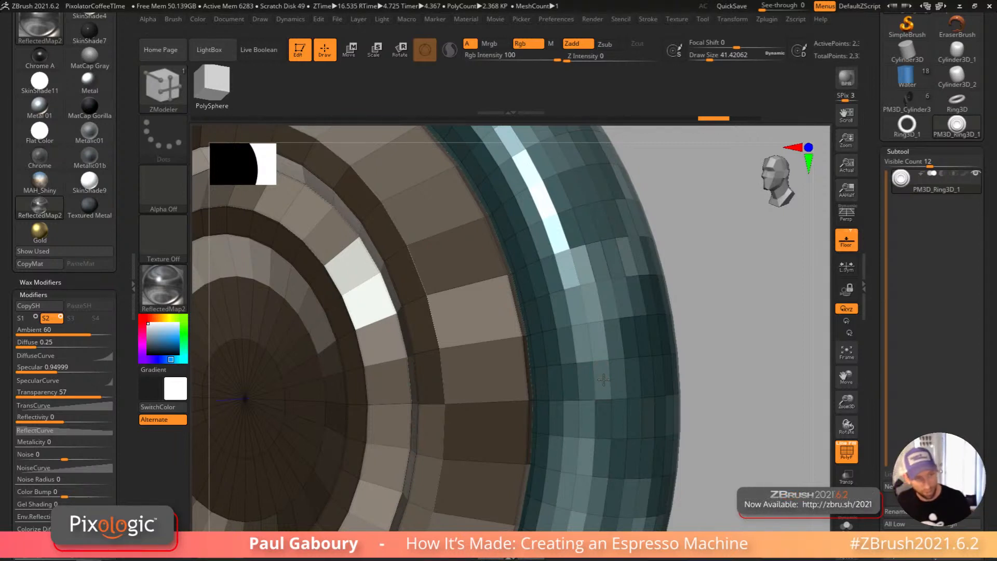
{"action": "right_click_drag", "start_coordinate": [604, 380], "coordinate": [498, 350]}
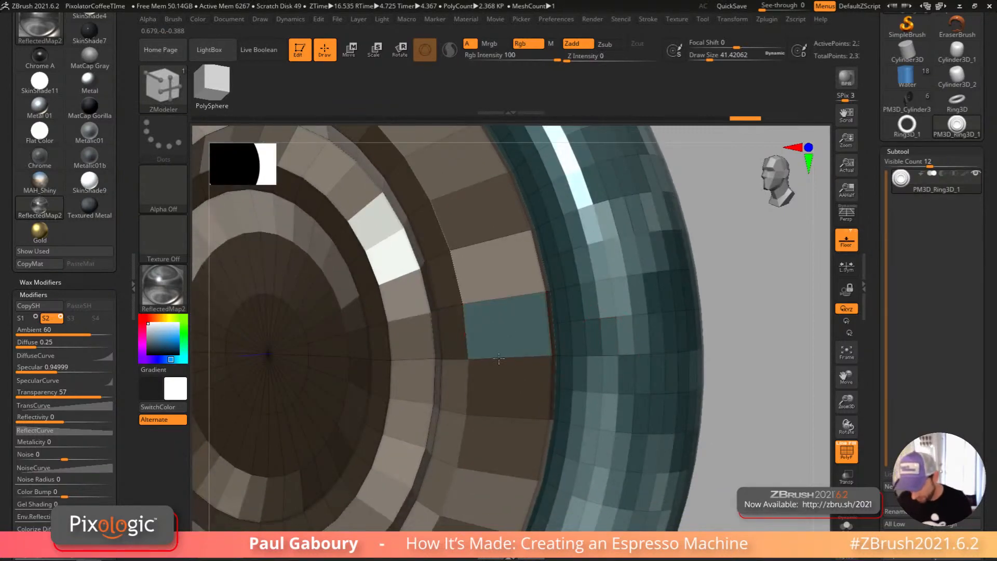
{"action": "left_click", "coordinate": [163, 285]}
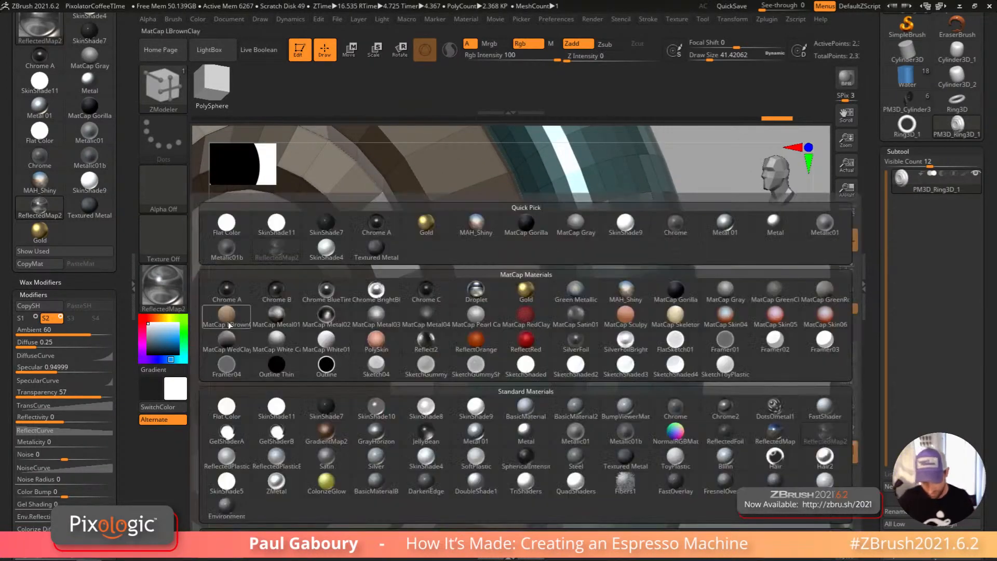
{"action": "left_click", "coordinate": [375, 409]}
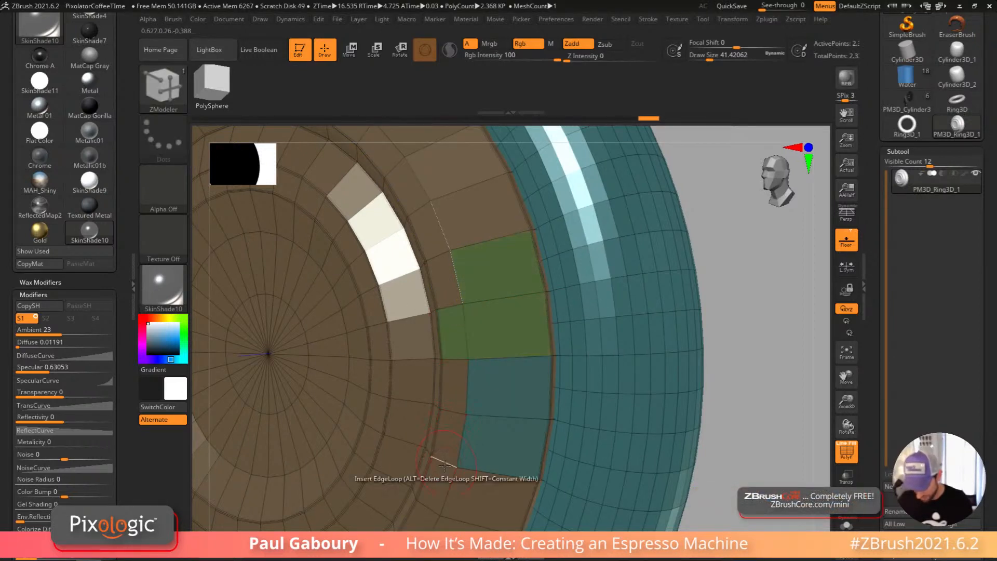
Step: Assign some polygons on the ring's inner face to a separate polygroup with the ZModeler brush
{"action": "left_click", "coordinate": [405, 420], "text": "alt"}
{"action": "left_click", "coordinate": [413, 383], "text": "alt"}
{"action": "key", "text": "alt"}
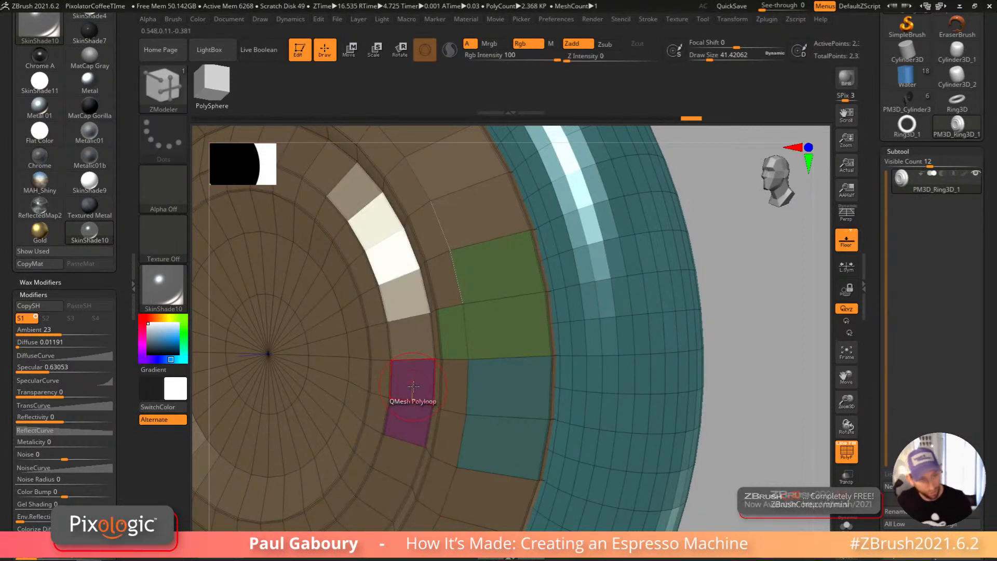
{"action": "left_click", "coordinate": [414, 382]}
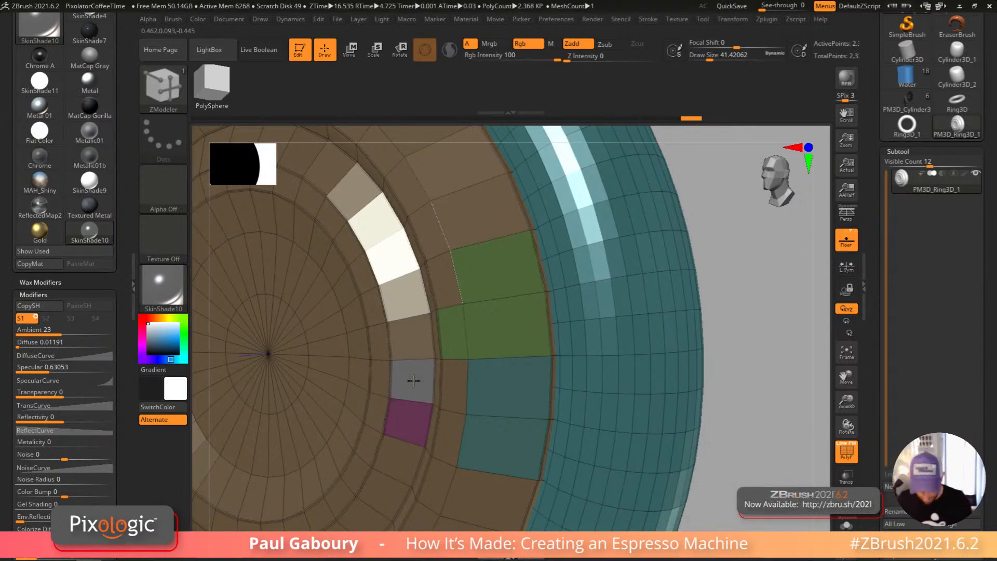
{"action": "mouse_move", "coordinate": [400, 289]}
{"action": "left_mouse_down"}
{"action": "mouse_move", "coordinate": [384, 237]}
{"action": "mouse_move", "coordinate": [347, 214]}
{"action": "mouse_move", "coordinate": [316, 318]}
{"action": "mouse_move", "coordinate": [347, 291]}
{"action": "mouse_move", "coordinate": [356, 401]}
{"action": "left_mouse_up"}
{"action": "mouse_move", "coordinate": [462, 414]}
{"action": "right_mouse_down", "text": "ctrl"}
{"action": "mouse_move", "coordinate": [452, 293]}
{"action": "mouse_move", "coordinate": [448, 363]}
{"action": "right_mouse_up", "text": "ctrl"}
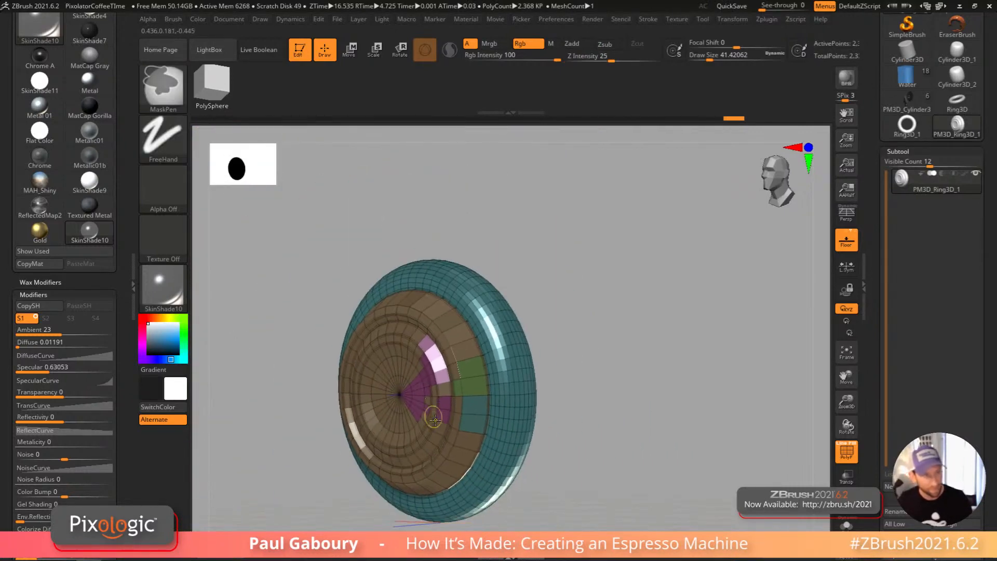
{"action": "right_click_drag", "start_coordinate": [443, 439], "coordinate": [472, 372], "text": "alt"}
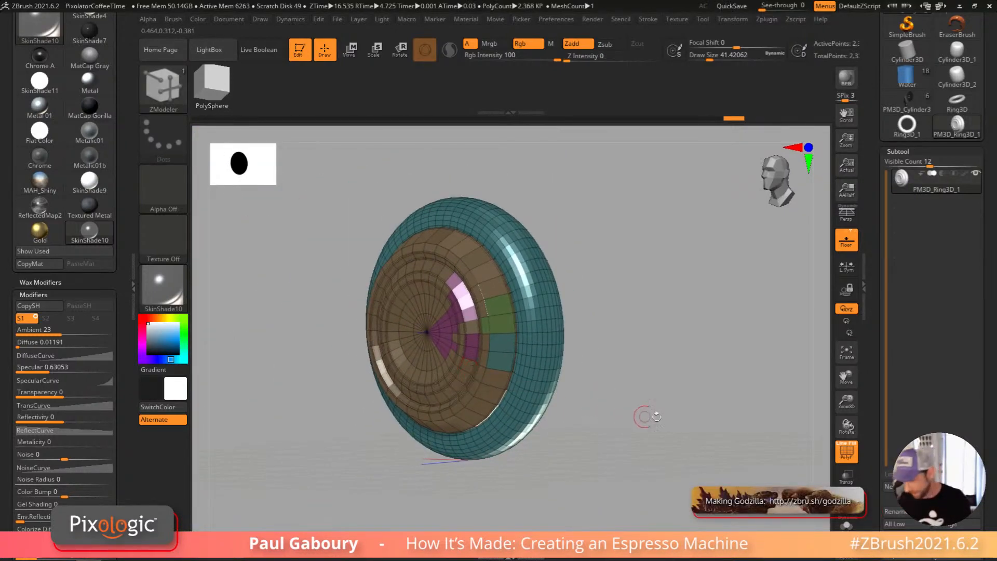
Step: Return to the coffee maker tool containing the Water subtool, frame it and turn Live Boolean back on
{"action": "left_click", "coordinate": [907, 77]}
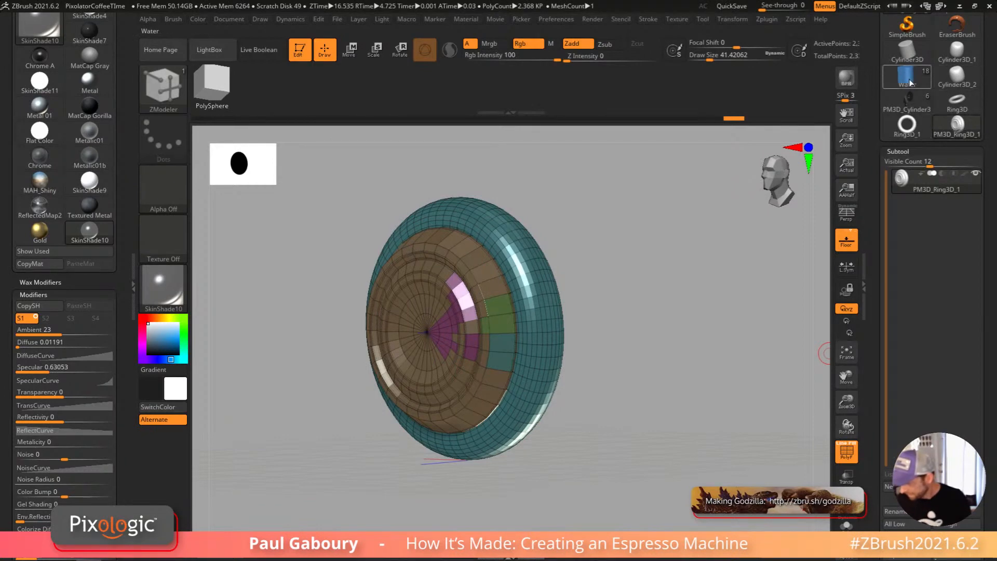
{"action": "key", "text": "f"}
{"action": "mouse_move", "coordinate": [654, 390]}
{"action": "right_mouse_down", "text": "ctrl"}
{"action": "mouse_move", "coordinate": [567, 341]}
{"action": "mouse_move", "coordinate": [566, 326]}
{"action": "right_mouse_up", "text": "ctrl"}
{"action": "mouse_move", "coordinate": [616, 375]}
{"action": "right_mouse_down"}
{"action": "mouse_move", "coordinate": [617, 420]}
{"action": "mouse_move", "coordinate": [579, 390]}
{"action": "mouse_move", "coordinate": [576, 410]}
{"action": "right_mouse_up"}
{"action": "left_click", "coordinate": [261, 50]}
{"action": "mouse_move", "coordinate": [592, 453]}
{"action": "left_mouse_down"}
{"action": "mouse_move", "coordinate": [563, 461]}
{"action": "mouse_move", "coordinate": [574, 460]}
{"action": "mouse_move", "coordinate": [560, 440]}
{"action": "left_mouse_up"}
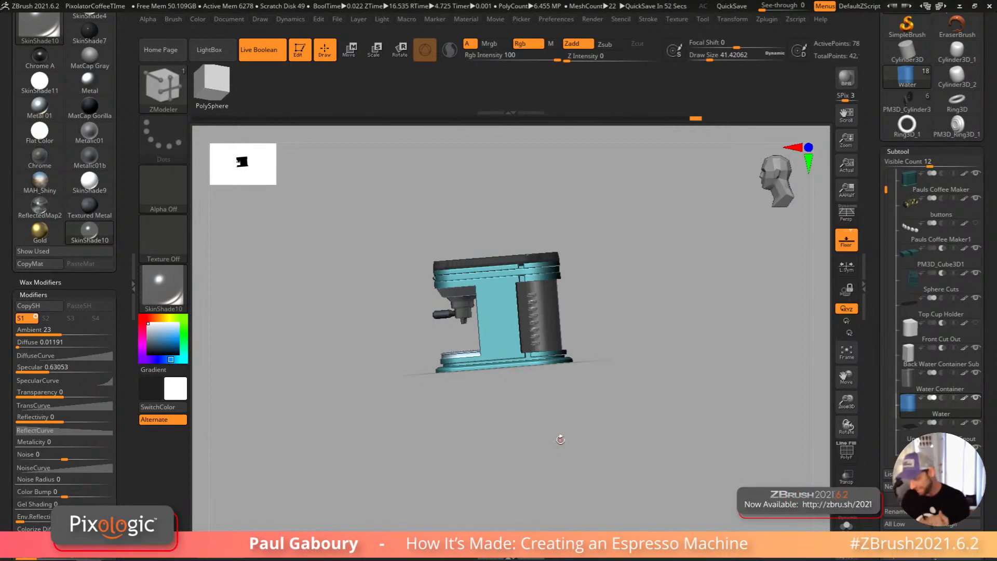
Step: Make Pauls Coffee Maker the active subtool and turn on its Start flag
{"action": "mouse_move", "coordinate": [905, 382]}
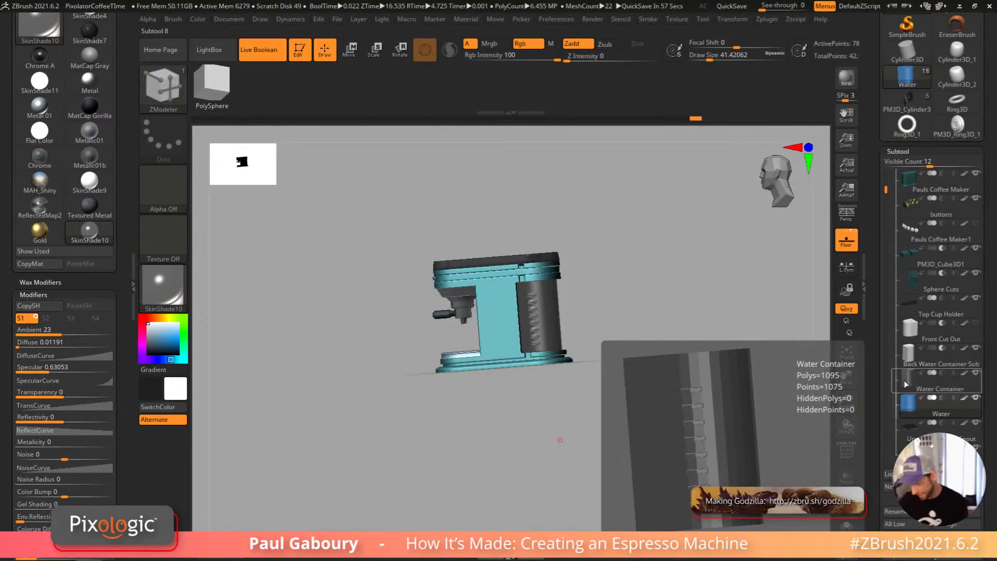
{"action": "scroll", "coordinate": [940, 311], "scroll_direction": "up", "scroll_amount": 1}
{"action": "left_click", "coordinate": [951, 283]}
{"action": "scroll", "coordinate": [887, 213], "scroll_direction": "up", "scroll_amount": 1}
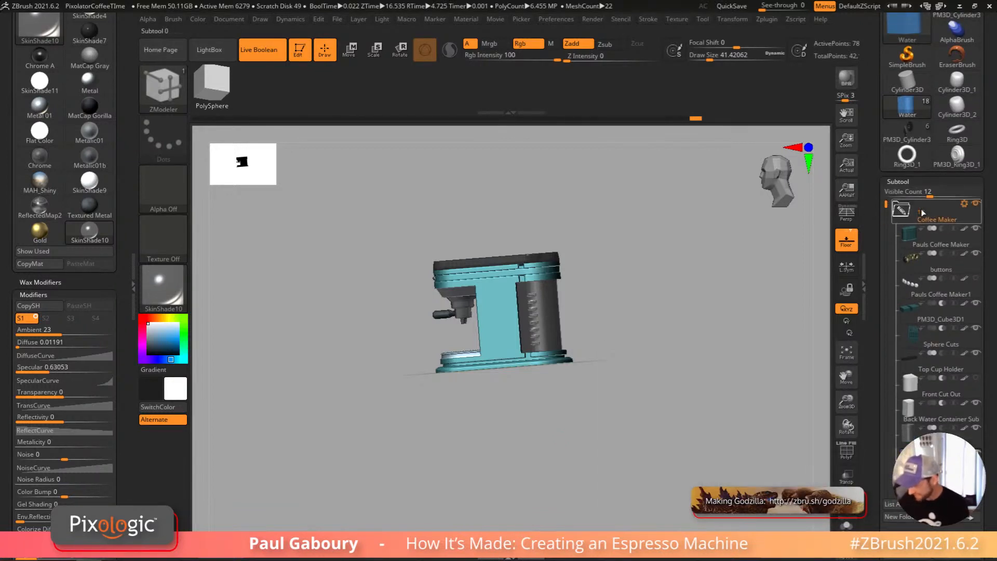
{"action": "left_click", "coordinate": [915, 241]}
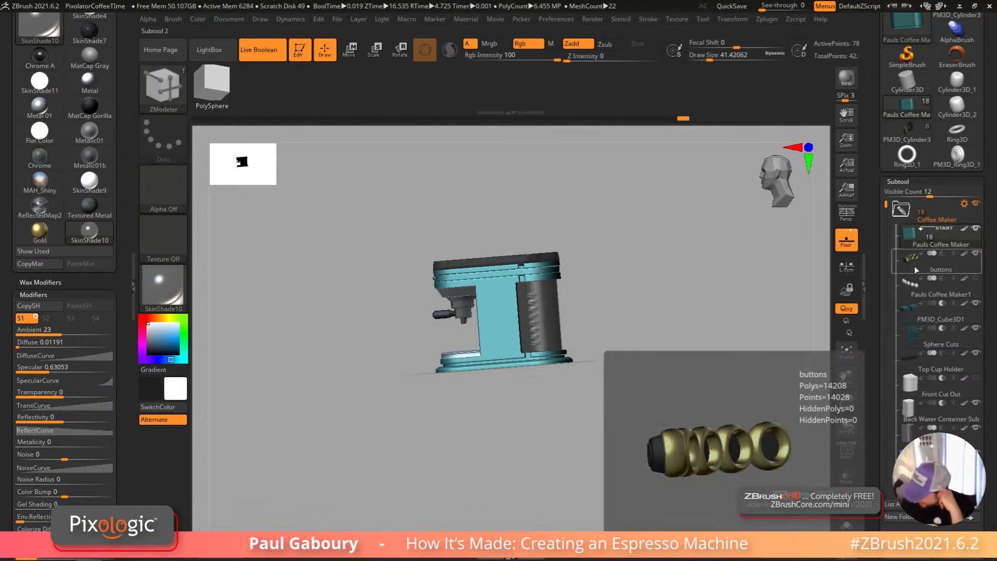
Step: Turn on the Start flag for the Top Cup Holder subtool to begin a new Boolean group
{"action": "right_click_drag", "start_coordinate": [501, 457], "coordinate": [553, 452]}
{"action": "right_click_drag", "start_coordinate": [464, 331], "coordinate": [511, 372], "text": "ctrl"}
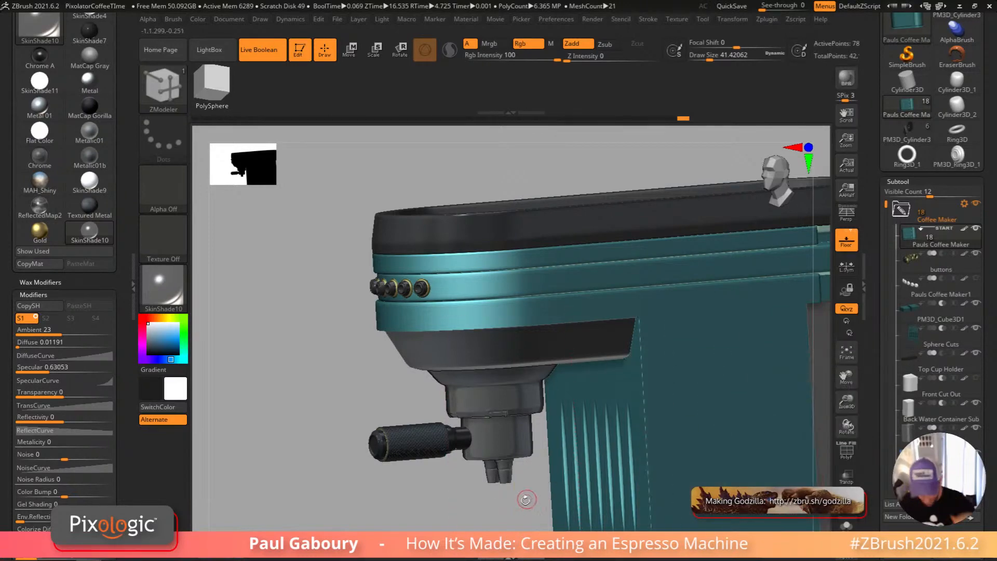
{"action": "mouse_move", "coordinate": [531, 482]}
{"action": "right_mouse_down", "text": "alt"}
{"action": "mouse_move", "coordinate": [489, 458]}
{"action": "mouse_move", "coordinate": [432, 320]}
{"action": "mouse_move", "coordinate": [512, 332]}
{"action": "right_mouse_up", "text": "alt"}
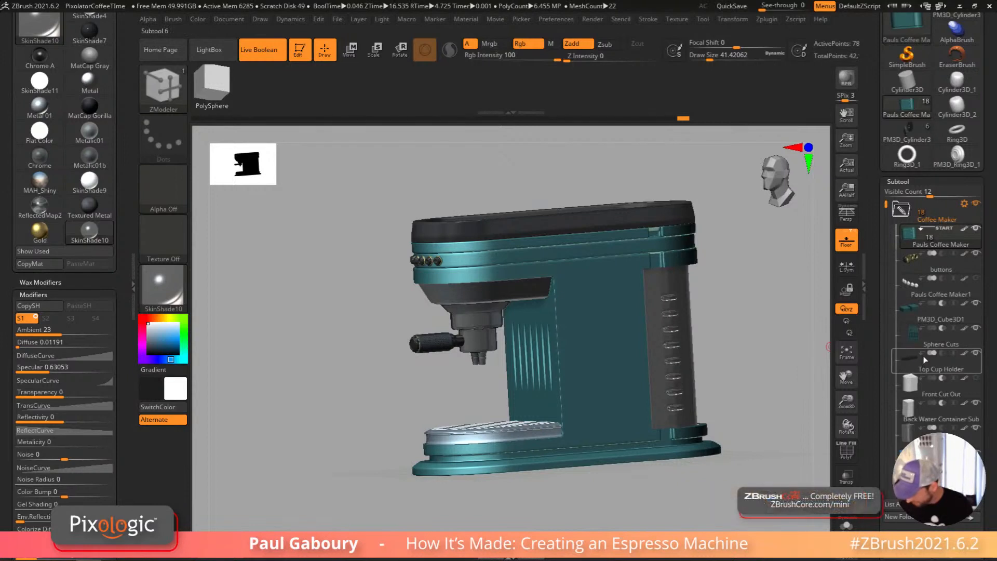
{"action": "mouse_move", "coordinate": [921, 354]}
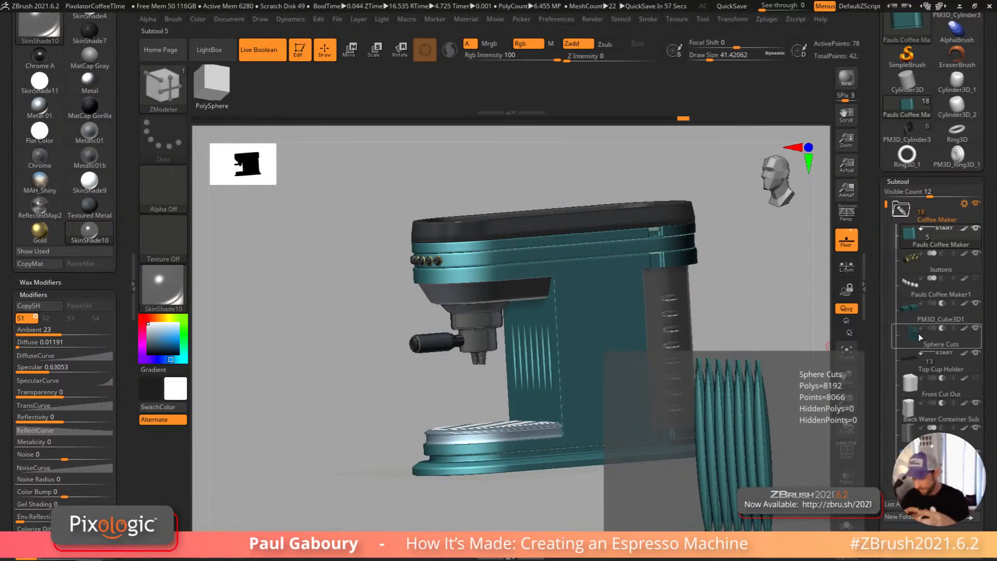
Step: Examine the coffee maker with and without wireframe, and review the Front Cut Out and Back Water Container Sub subtools
{"action": "left_click_drag", "start_coordinate": [574, 494], "coordinate": [579, 461]}
{"action": "key", "text": "shift+f"}
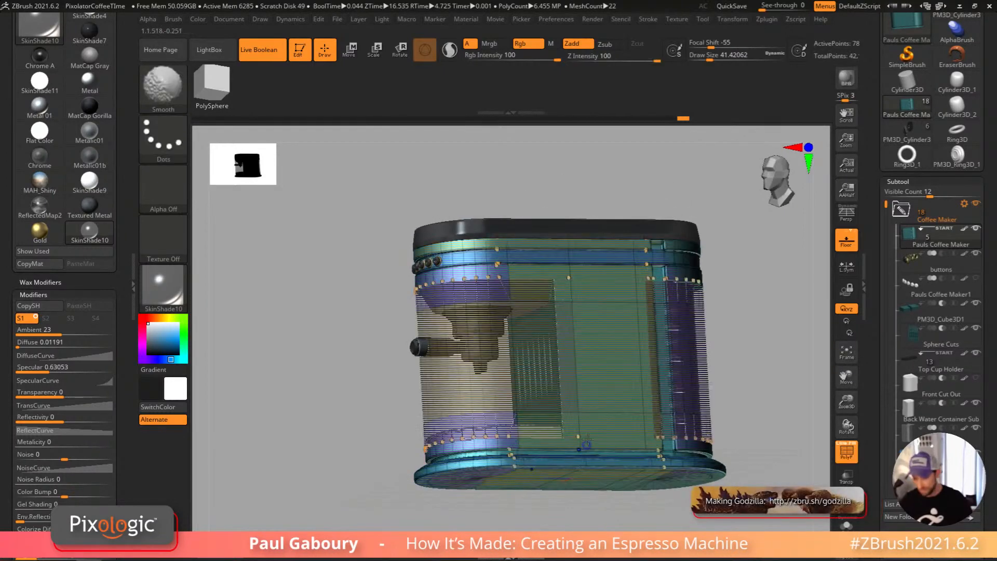
{"action": "right_click_drag", "start_coordinate": [607, 426], "coordinate": [609, 456]}
{"action": "key", "text": "shift+f"}
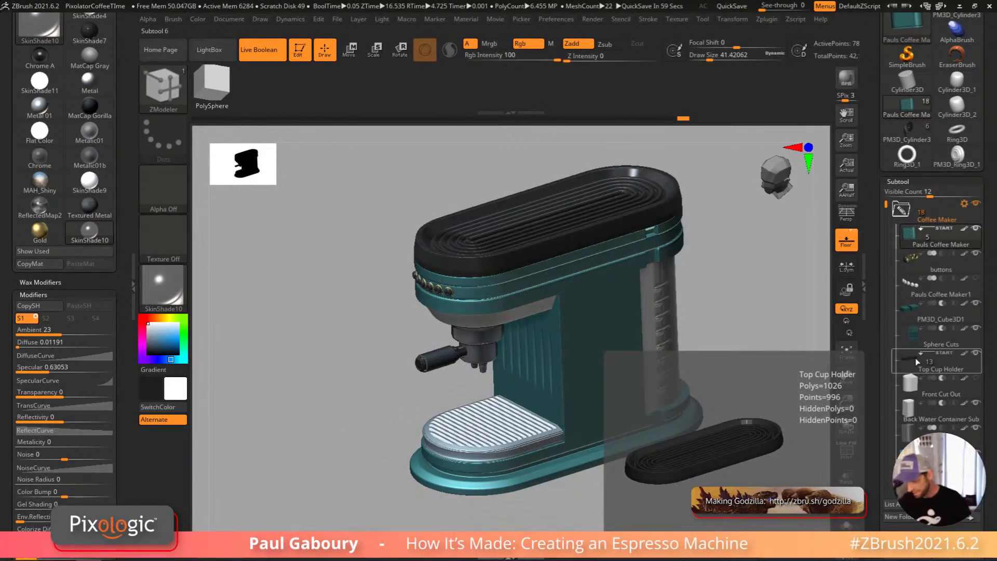
{"action": "left_click_drag", "start_coordinate": [748, 432], "coordinate": [731, 355]}
{"action": "left_click", "coordinate": [947, 394]}
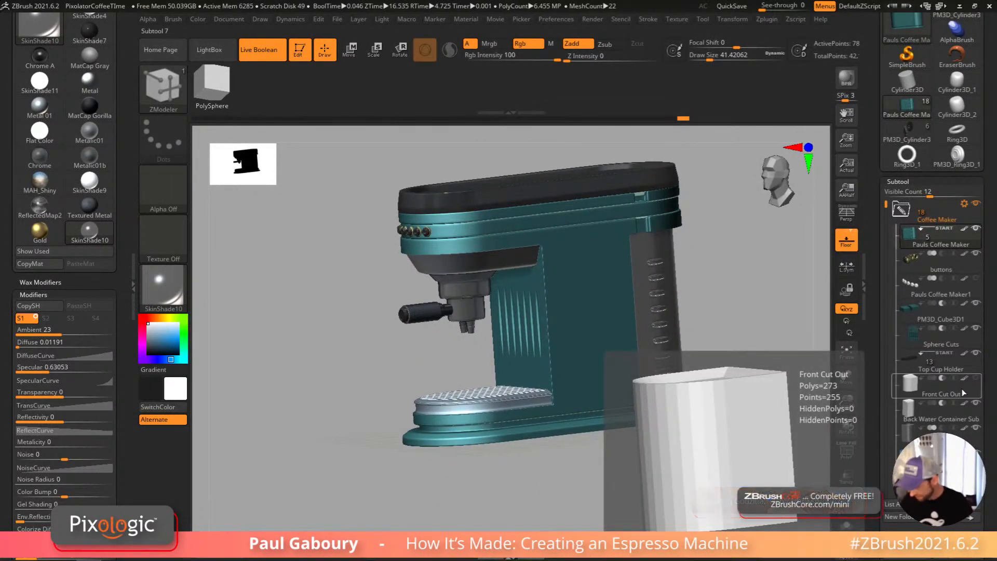
{"action": "mouse_move", "coordinate": [701, 485]}
{"action": "left_mouse_down"}
{"action": "mouse_move", "coordinate": [701, 503]}
{"action": "mouse_move", "coordinate": [710, 489]}
{"action": "mouse_move", "coordinate": [694, 454]}
{"action": "left_mouse_up"}
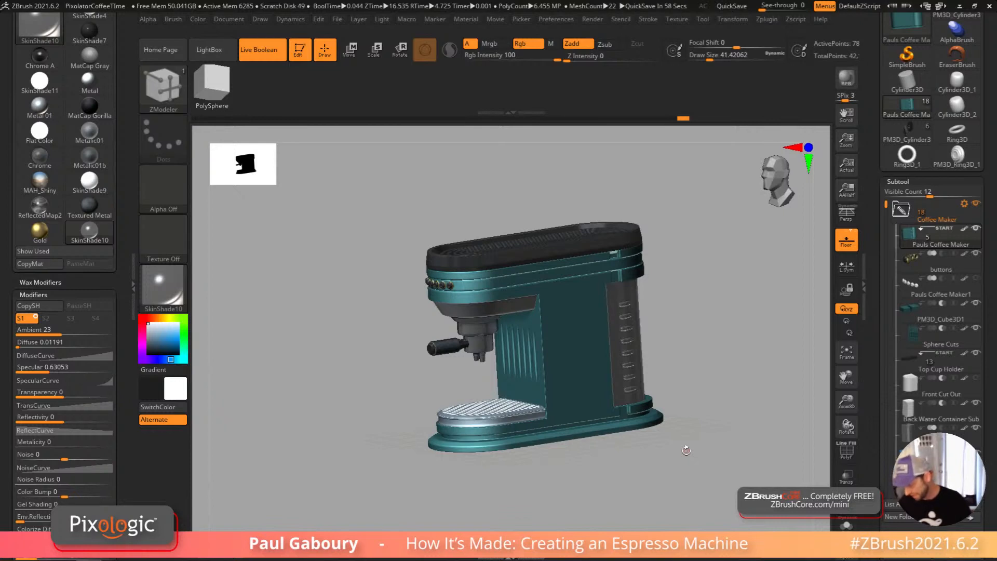
{"action": "mouse_move", "coordinate": [686, 449]}
{"action": "left_mouse_down"}
{"action": "mouse_move", "coordinate": [717, 454]}
{"action": "mouse_move", "coordinate": [703, 441]}
{"action": "left_mouse_up"}
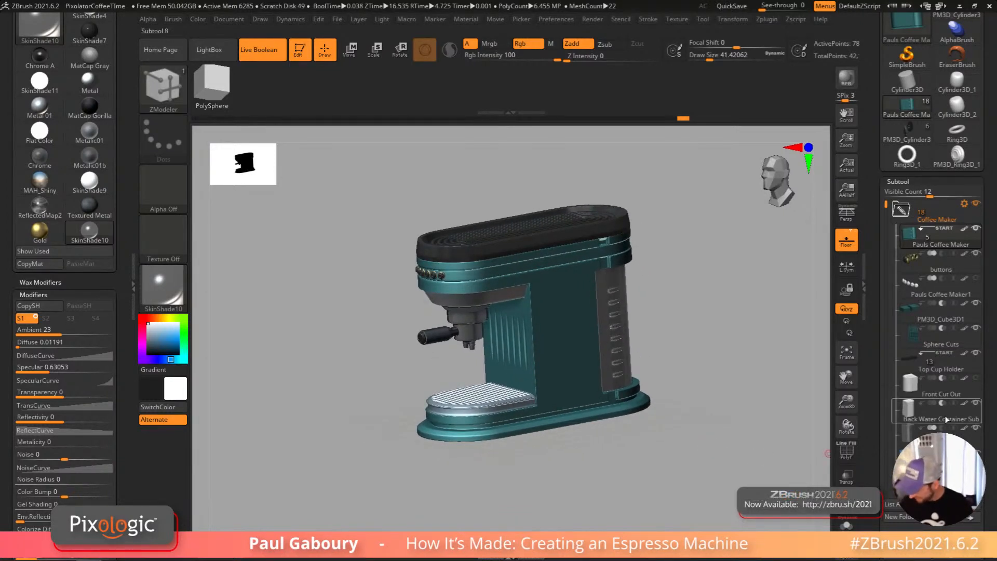
{"action": "mouse_move", "coordinate": [950, 419]}
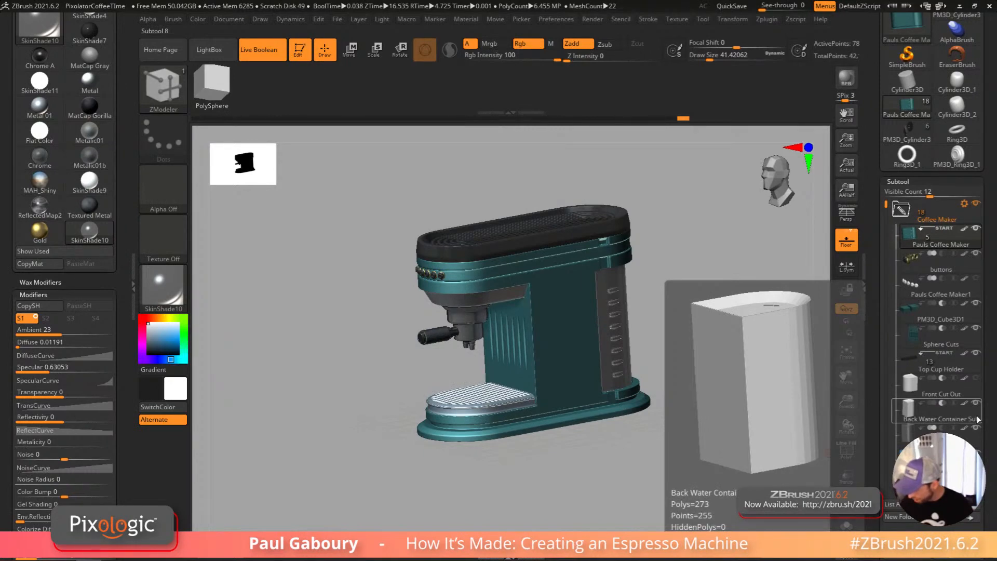
{"action": "left_click_drag", "start_coordinate": [753, 410], "coordinate": [699, 393]}
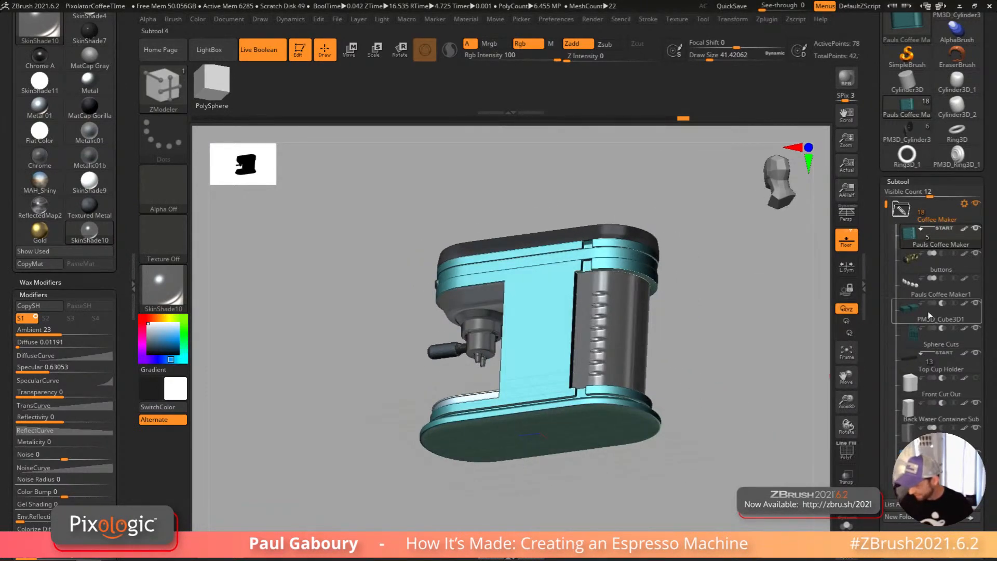
Step: Make the Water Container the active subtool and check its wireframe
{"action": "left_click", "coordinate": [923, 435]}
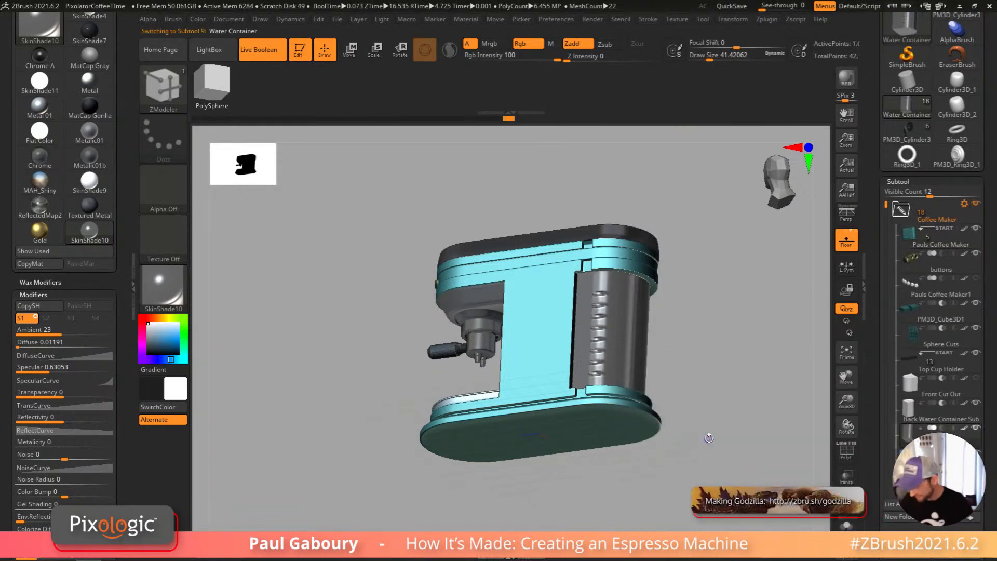
{"action": "key", "text": "shift+f"}
{"action": "key", "text": "shift+f"}
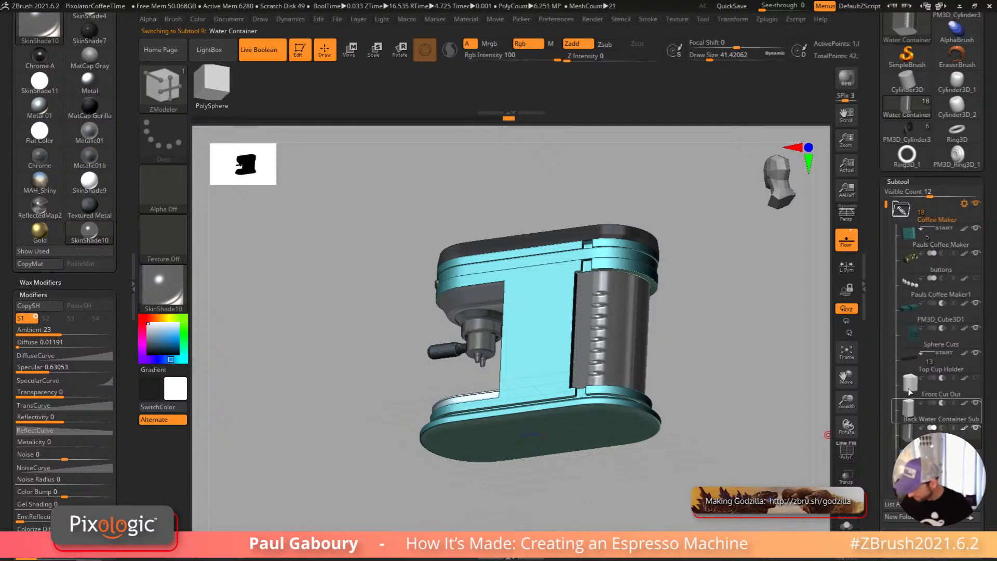
Step: Make Back Water Container Sub the active subtool and move it above Front Cut Out in the subtool list
{"action": "left_click_drag", "start_coordinate": [886, 207], "coordinate": [883, 282]}
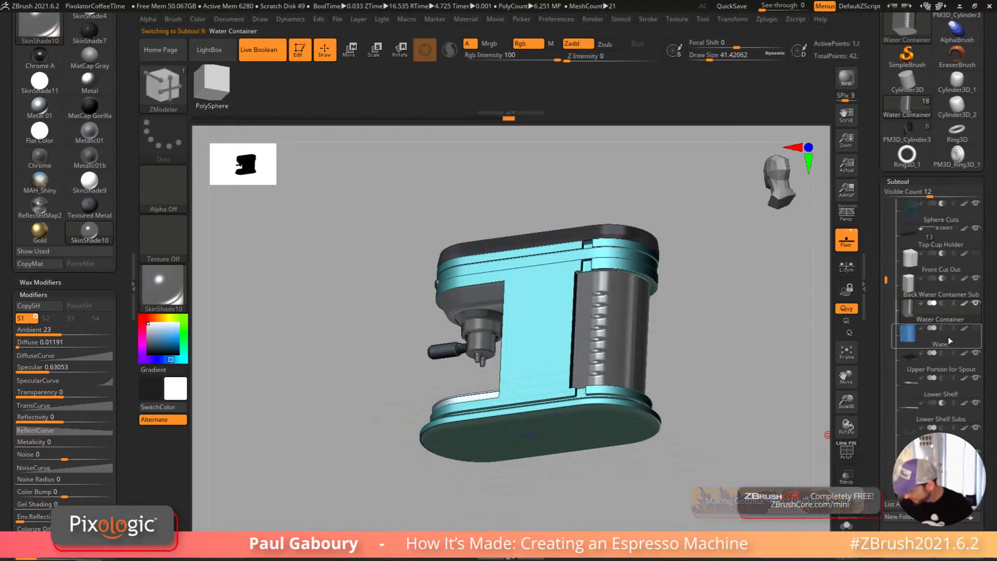
{"action": "left_click_drag", "start_coordinate": [732, 401], "coordinate": [766, 382]}
{"action": "left_click", "coordinate": [913, 292]}
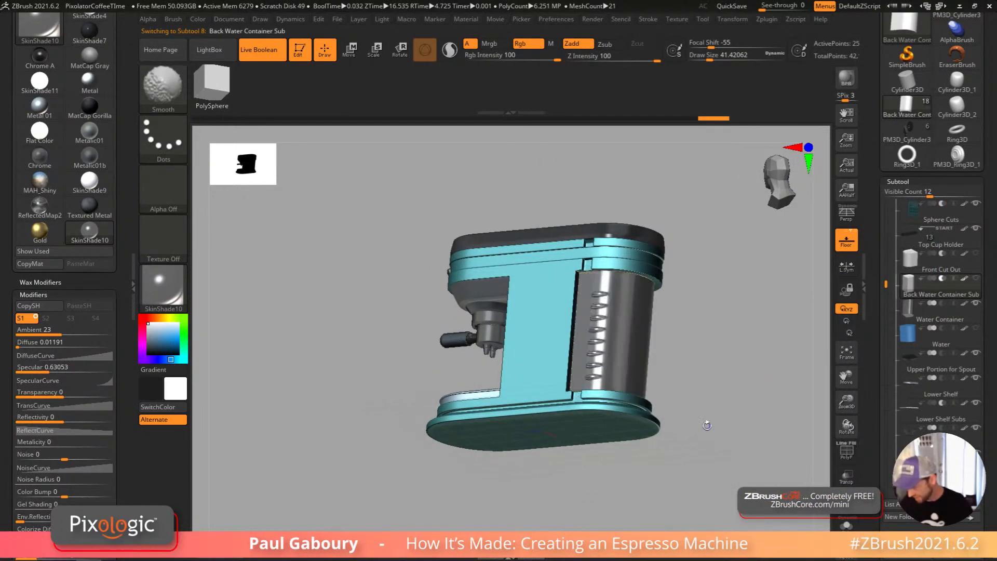
{"action": "left_click_drag", "start_coordinate": [885, 276], "coordinate": [885, 251]}
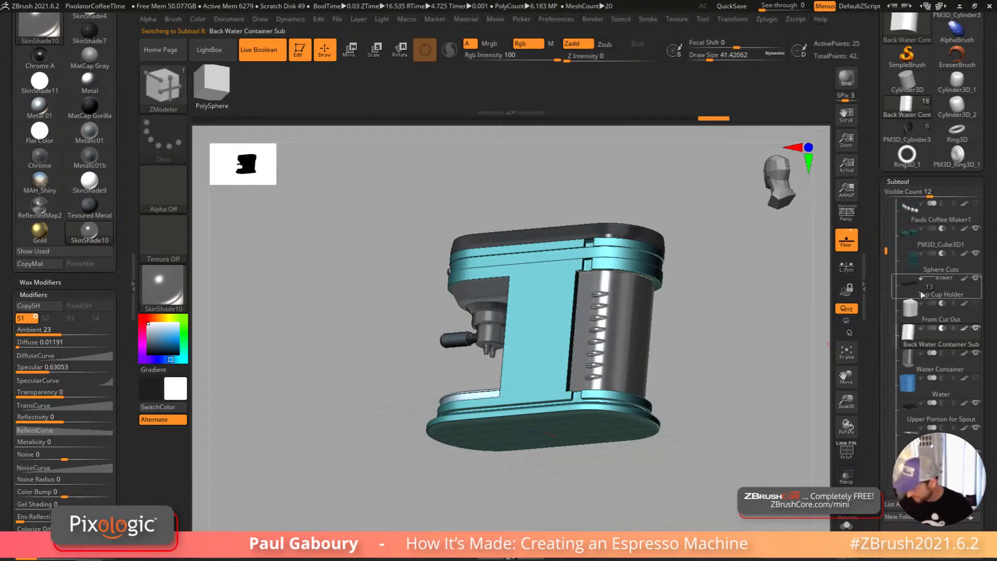
{"action": "left_click_drag", "start_coordinate": [912, 340], "coordinate": [910, 274]}
{"action": "mouse_move", "coordinate": [791, 383]}
{"action": "left_mouse_down"}
{"action": "mouse_move", "coordinate": [748, 403]}
{"action": "mouse_move", "coordinate": [703, 351]}
{"action": "mouse_move", "coordinate": [717, 389]}
{"action": "mouse_move", "coordinate": [703, 379]}
{"action": "mouse_move", "coordinate": [710, 422]}
{"action": "mouse_move", "coordinate": [681, 355]}
{"action": "left_mouse_up"}
{"action": "key", "text": "ctrl"}
{"action": "left_click_drag", "start_coordinate": [920, 294], "coordinate": [919, 317]}
{"action": "left_click_drag", "start_coordinate": [741, 374], "coordinate": [679, 362]}
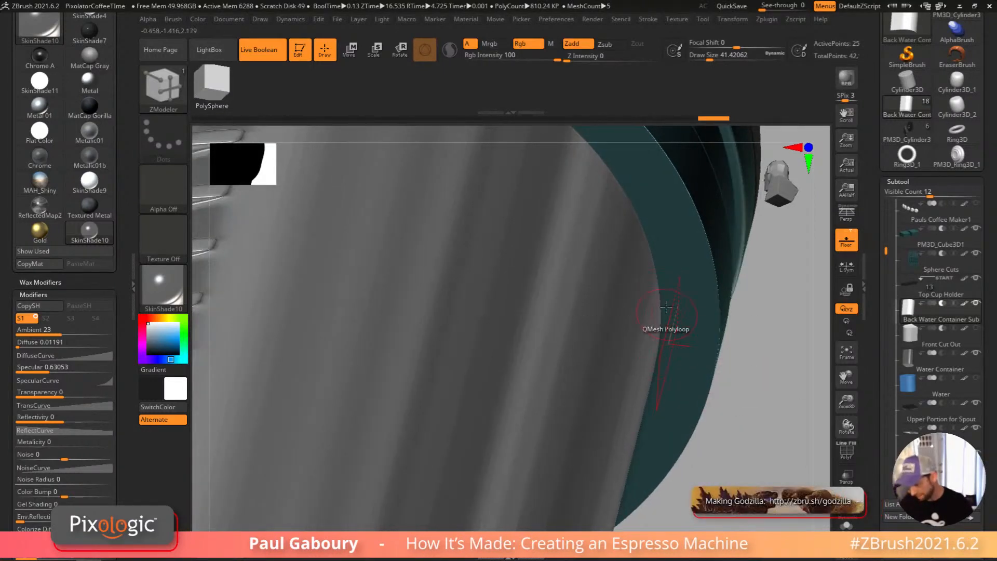
Step: Move Back Water Container Sub above Top Cup Holder so it belongs to the Pauls Coffee Maker Boolean group
{"action": "left_click_drag", "start_coordinate": [886, 251], "coordinate": [891, 191]}
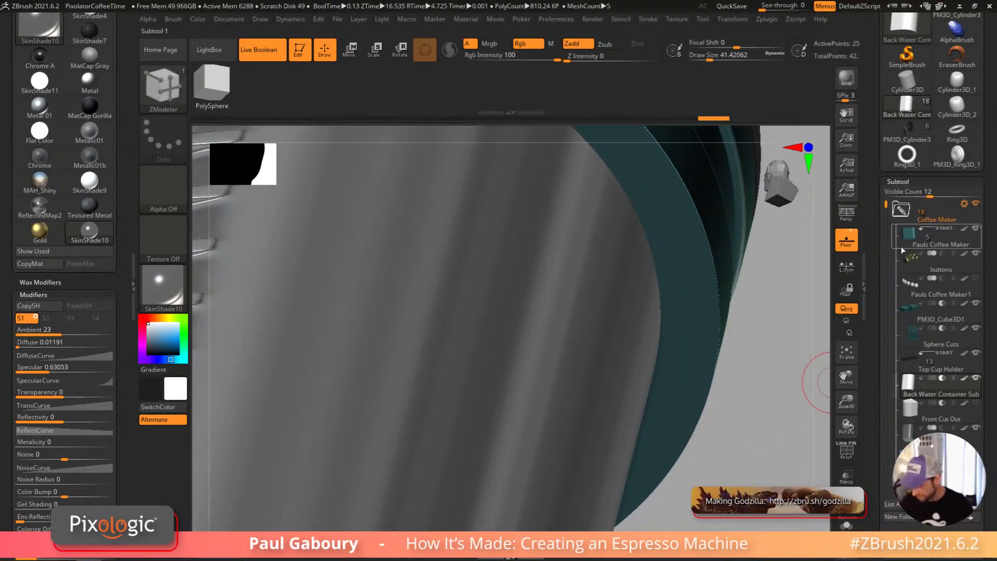
{"action": "left_click", "coordinate": [913, 387]}
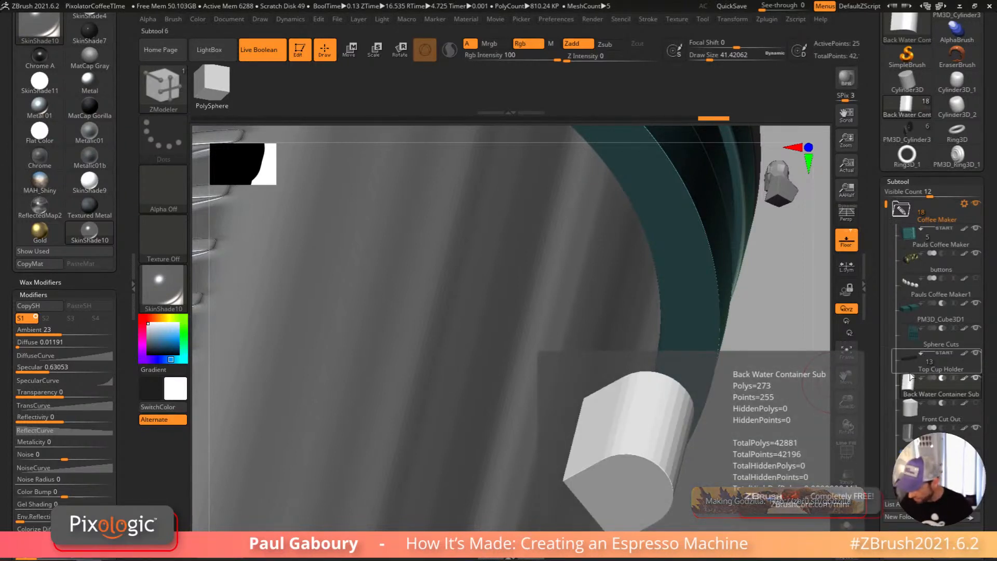
{"action": "left_click_drag", "start_coordinate": [921, 358], "coordinate": [922, 357]}
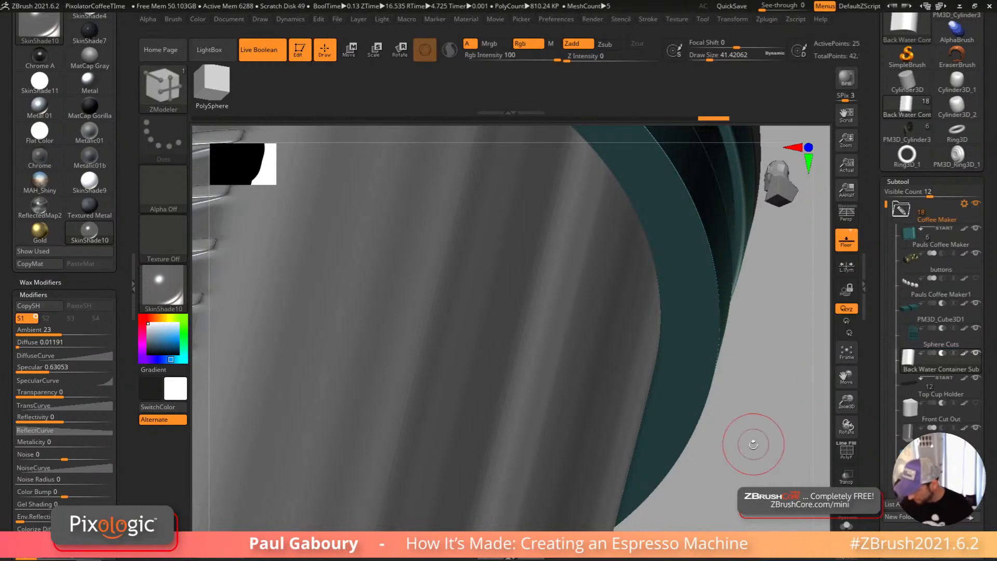
{"action": "right_click_drag", "start_coordinate": [754, 436], "coordinate": [700, 393], "text": "ctrl"}
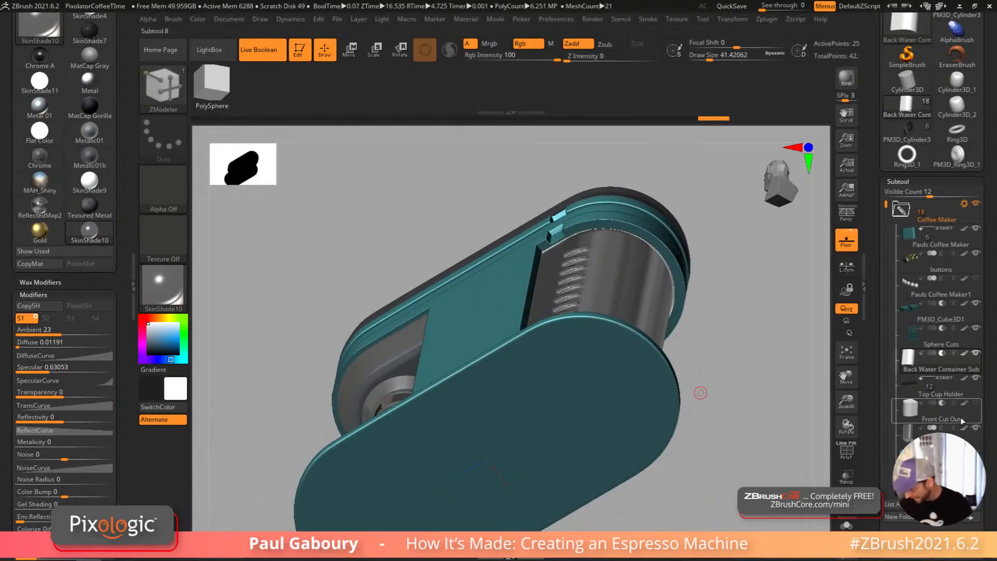
Step: Fill Back Water Container Sub with the Metal 01 material and the body's teal colour (R 82, G 160, B 160) in Mrgb mode
{"action": "left_click", "coordinate": [701, 394]}
{"action": "left_click", "coordinate": [798, 420]}
{"action": "left_click", "coordinate": [39, 109]}
{"action": "left_click_drag", "start_coordinate": [158, 338], "coordinate": [495, 321]}
{"action": "left_click", "coordinate": [490, 44]}
{"action": "left_click", "coordinate": [193, 24]}
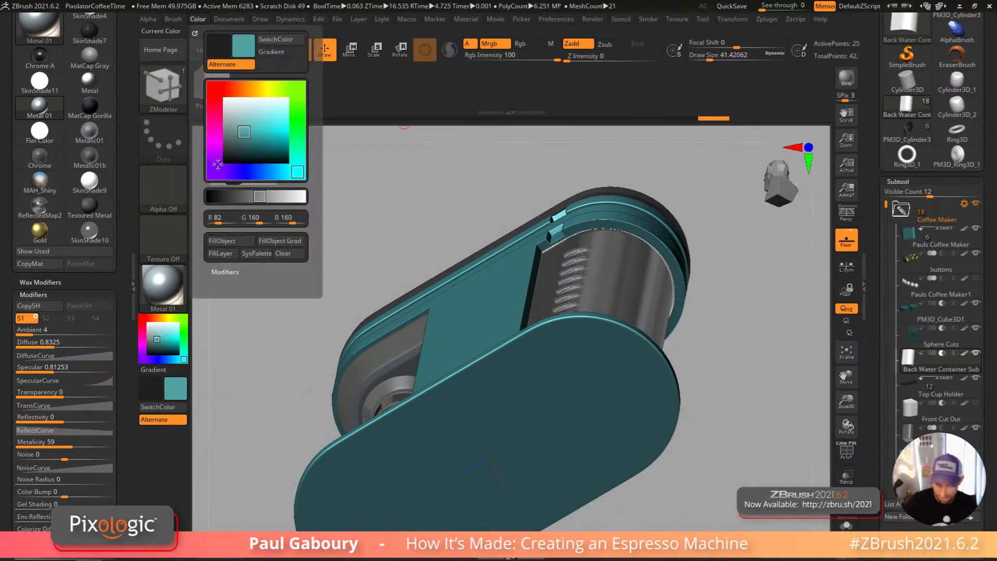
{"action": "left_click", "coordinate": [238, 240]}
Step: Check the Front Cut Out subtool in wireframe and delete it from the Coffee Maker folder
{"action": "mouse_move", "coordinate": [711, 417]}
{"action": "left_mouse_down"}
{"action": "mouse_move", "coordinate": [658, 441]}
{"action": "mouse_move", "coordinate": [699, 447]}
{"action": "mouse_move", "coordinate": [689, 461]}
{"action": "mouse_move", "coordinate": [690, 431]}
{"action": "mouse_move", "coordinate": [678, 421]}
{"action": "left_mouse_up"}
{"action": "left_click", "coordinate": [915, 417]}
{"action": "key", "text": "shift+f"}
{"action": "key", "text": "shift+f"}
{"action": "key", "text": "shift+f"}
{"action": "scroll", "coordinate": [989, 407], "scroll_direction": "down", "scroll_amount": 8}
{"action": "left_click", "coordinate": [896, 444]}
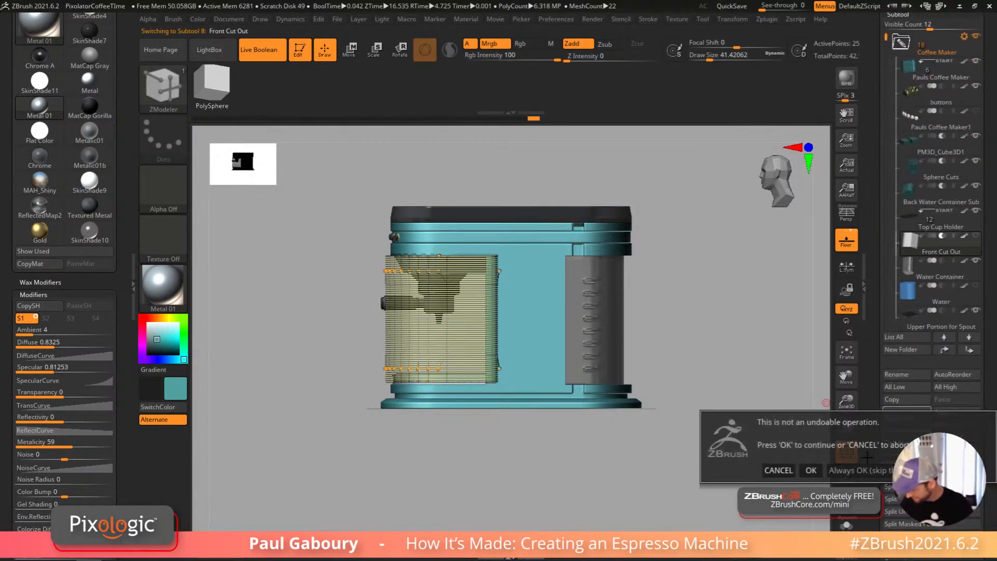
{"action": "left_click", "coordinate": [813, 469]}
{"action": "mouse_move", "coordinate": [656, 427]}
{"action": "left_mouse_down"}
{"action": "mouse_move", "coordinate": [666, 432]}
{"action": "mouse_move", "coordinate": [659, 437]}
{"action": "mouse_move", "coordinate": [673, 416]}
{"action": "left_mouse_up"}
Step: Make the Water Container the active subtool and turn on the Start flags for Water Container and Water
{"action": "key", "text": "shift+f"}
{"action": "key", "text": "b"}
{"action": "key", "text": "z"}
{"action": "key", "text": "m"}
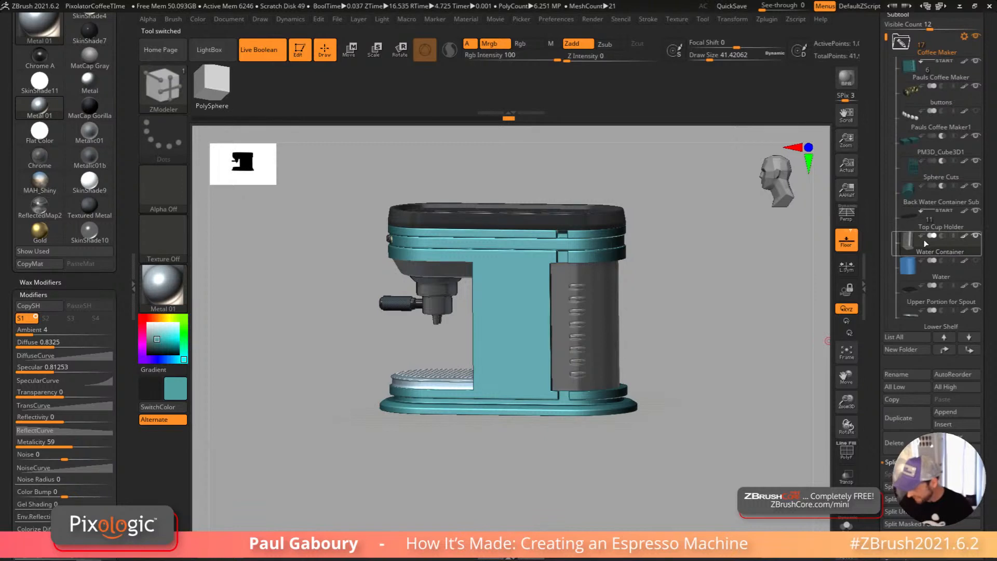
{"action": "left_click_drag", "start_coordinate": [780, 386], "coordinate": [764, 398]}
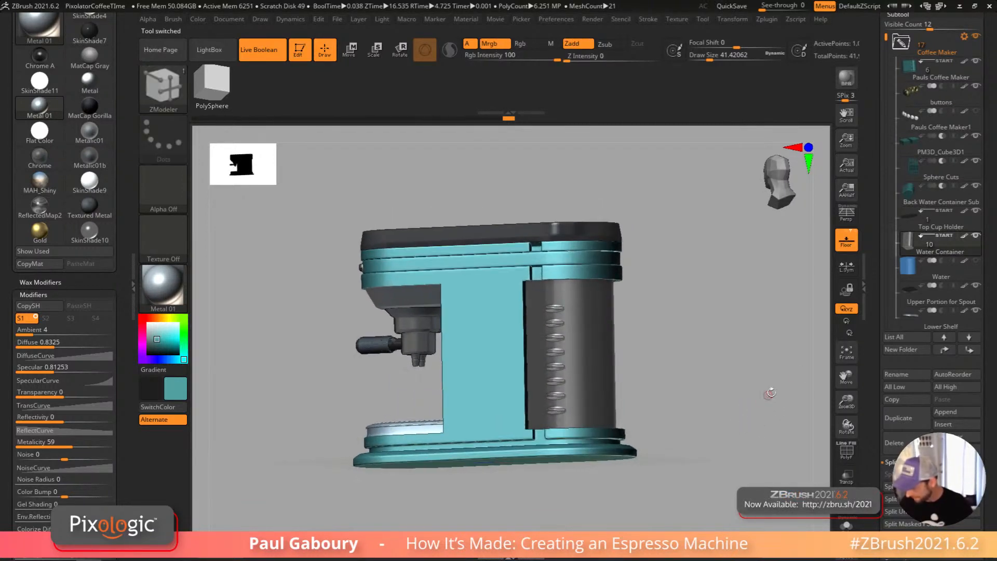
{"action": "left_click_drag", "start_coordinate": [704, 431], "coordinate": [705, 409], "text": "alt"}
{"action": "key", "text": "shift+f"}
{"action": "key", "text": "shift+f"}
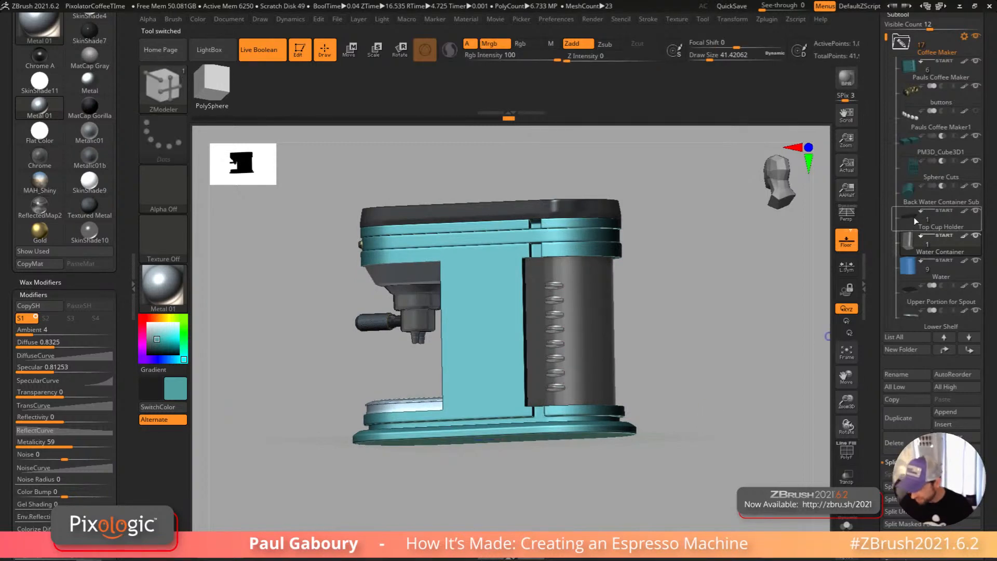
Step: Turn on the Start flag for the Upper Portion for Spout subtool to begin a new Boolean group
{"action": "mouse_move", "coordinate": [917, 267]}
{"action": "left_click", "coordinate": [924, 290]}
{"action": "left_click_drag", "start_coordinate": [680, 434], "coordinate": [698, 400]}
{"action": "mouse_move", "coordinate": [917, 269]}
{"action": "mouse_move", "coordinate": [913, 252]}
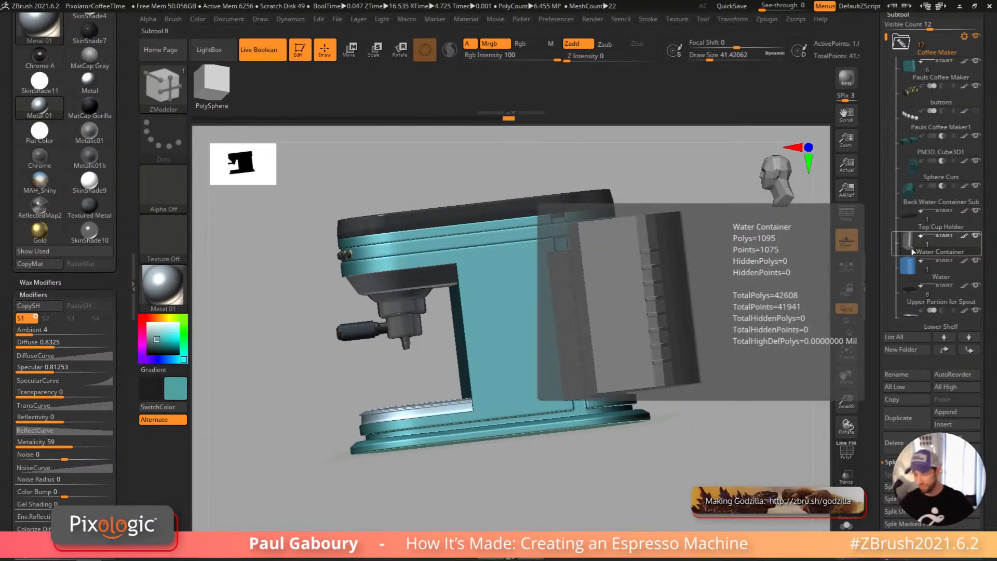
{"action": "mouse_move", "coordinate": [914, 218]}
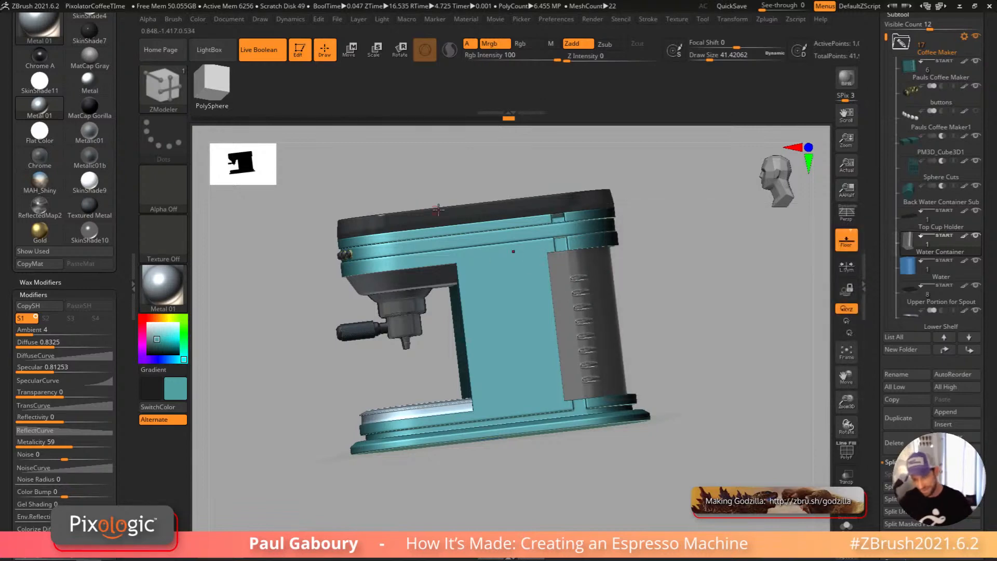
Step: Check the spout, Lower Shelf, Spout Top Lock and Handle subtools, and turn on the Start flag for Handle Grip
{"action": "left_click_drag", "start_coordinate": [708, 415], "coordinate": [782, 381]}
{"action": "left_click_drag", "start_coordinate": [883, 40], "coordinate": [887, 65]}
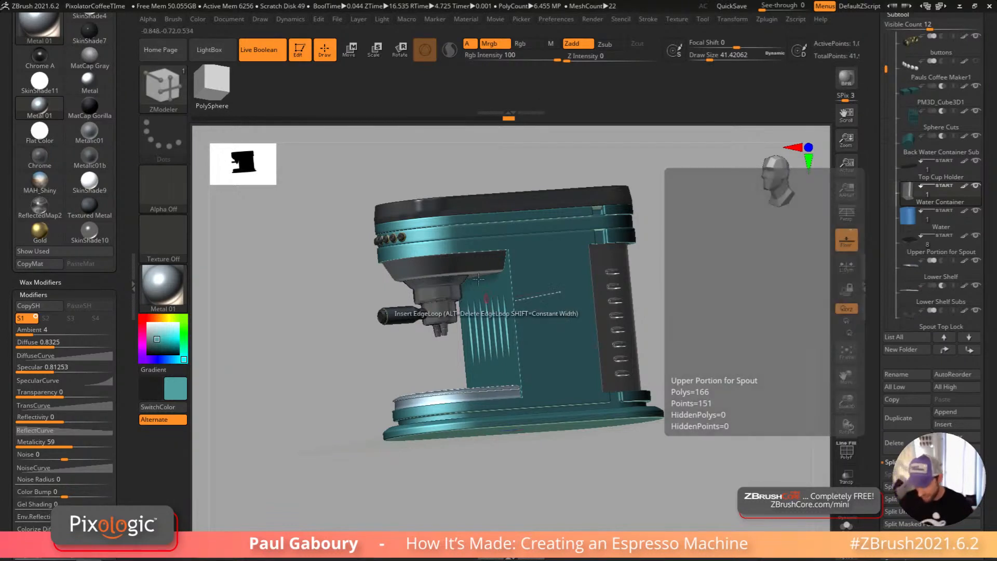
{"action": "mouse_move", "coordinate": [940, 277]}
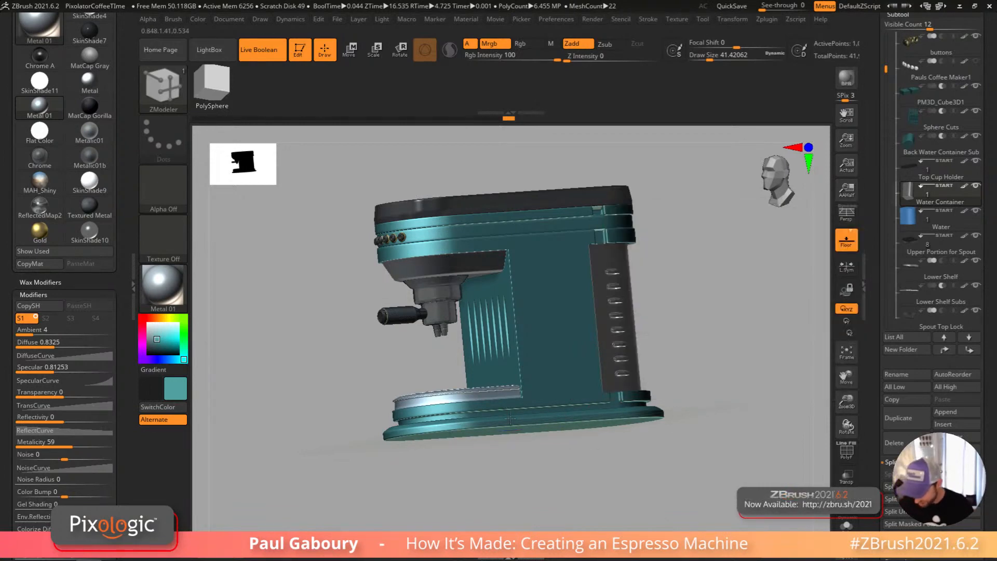
{"action": "right_click_drag", "start_coordinate": [507, 409], "coordinate": [496, 447]}
{"action": "right_click_drag", "start_coordinate": [673, 466], "coordinate": [686, 425]}
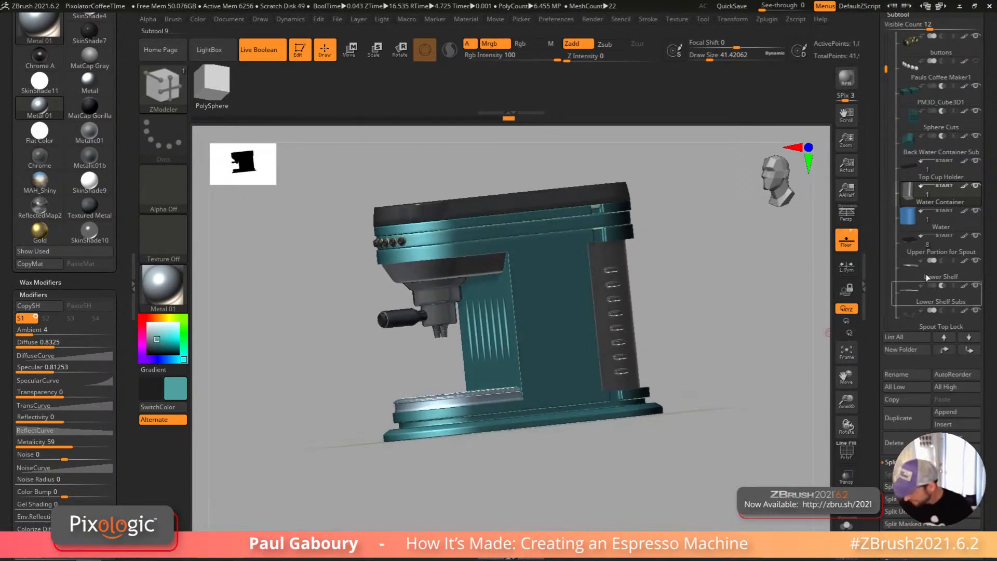
{"action": "mouse_move", "coordinate": [936, 305]}
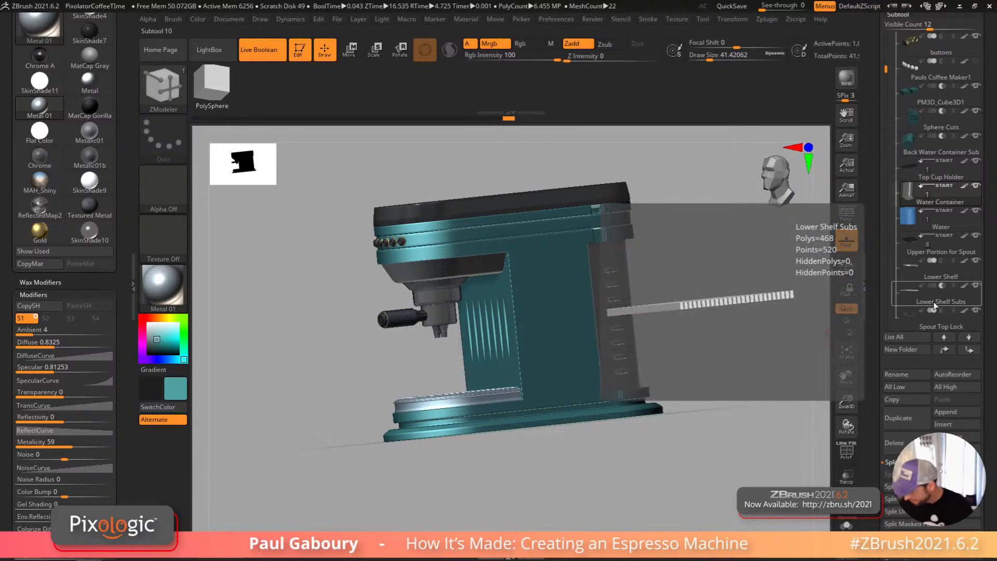
{"action": "left_click_drag", "start_coordinate": [885, 71], "coordinate": [884, 105]}
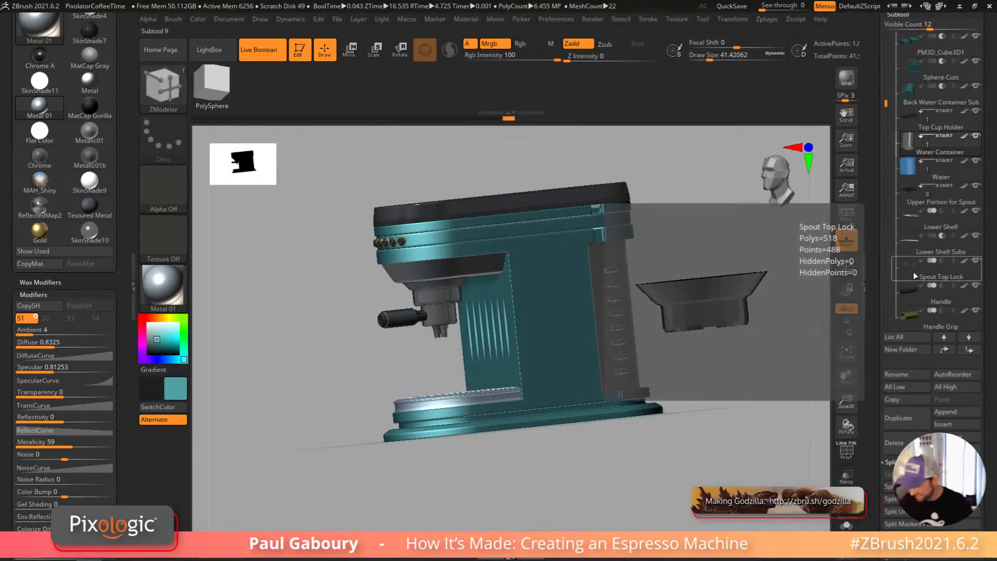
{"action": "mouse_move", "coordinate": [917, 298]}
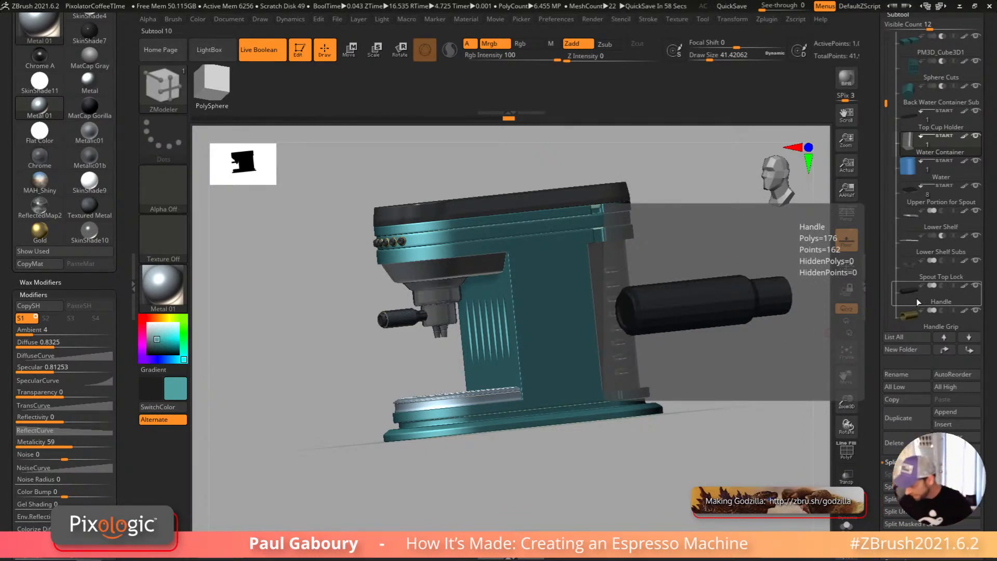
{"action": "mouse_move", "coordinate": [917, 322]}
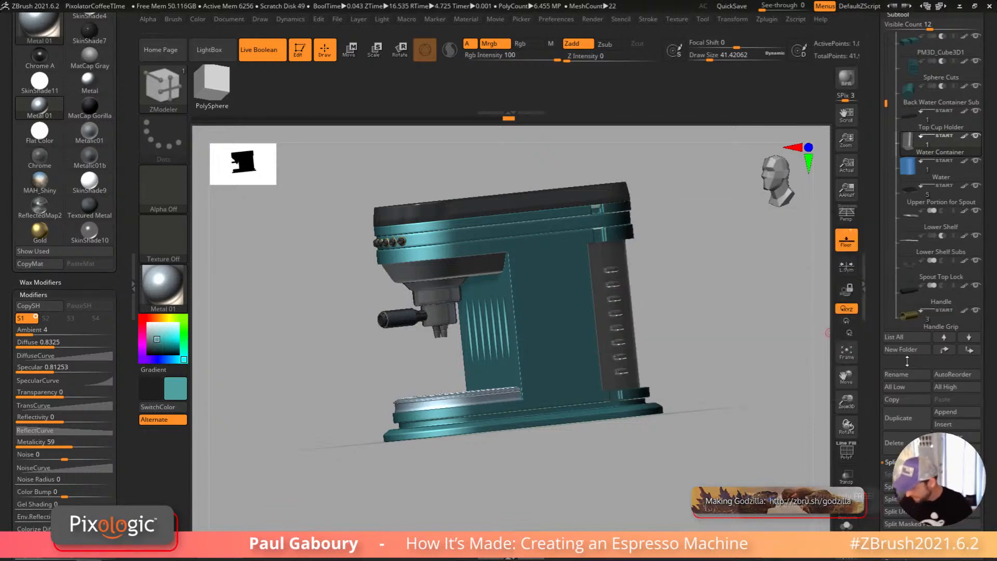
Step: Move the Coffee1 subtool above Handle Grip in the subtool list and turn on its Start flag
{"action": "left_click_drag", "start_coordinate": [886, 104], "coordinate": [887, 157]}
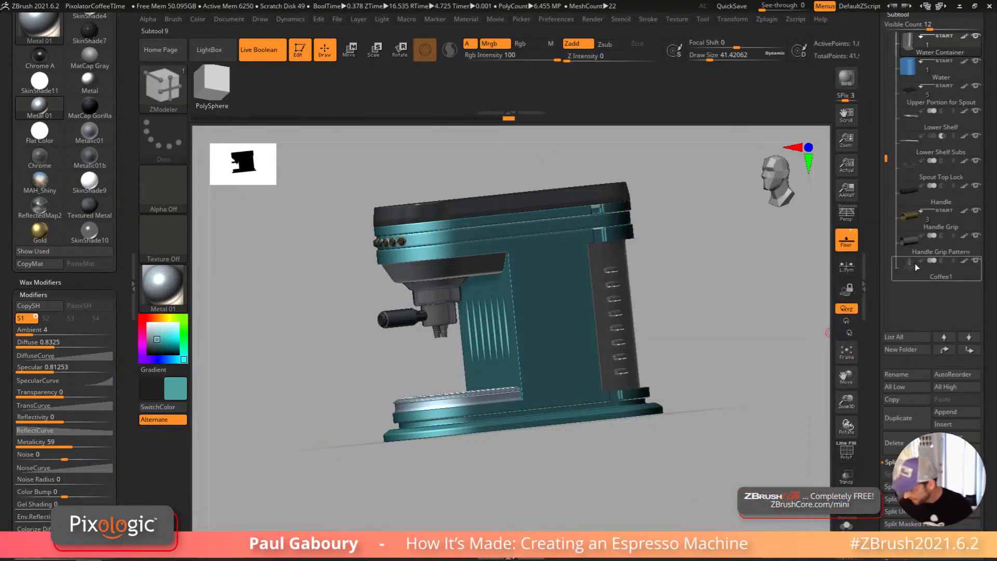
{"action": "left_click_drag", "start_coordinate": [916, 269], "coordinate": [929, 208]}
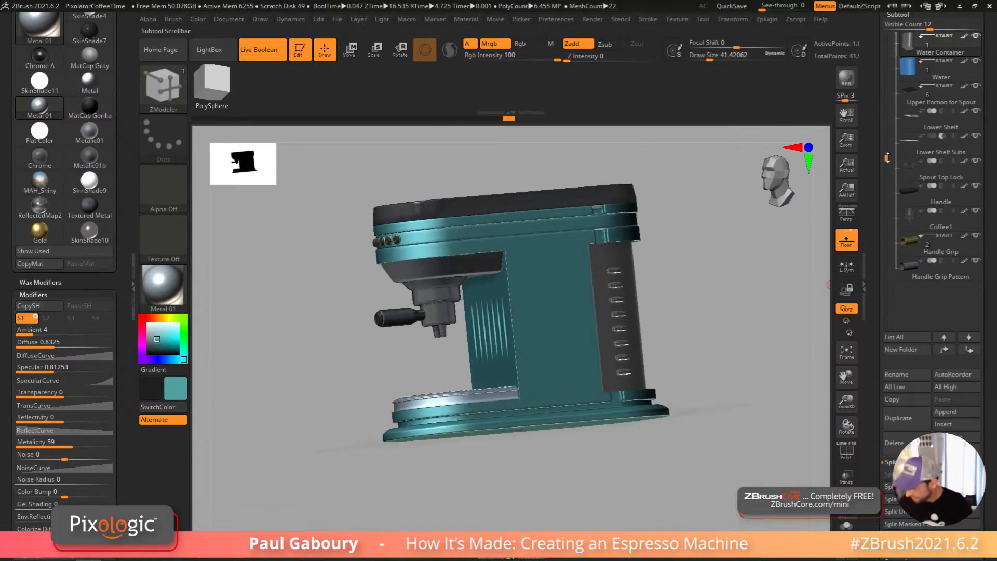
{"action": "left_click_drag", "start_coordinate": [886, 172], "coordinate": [886, 176]}
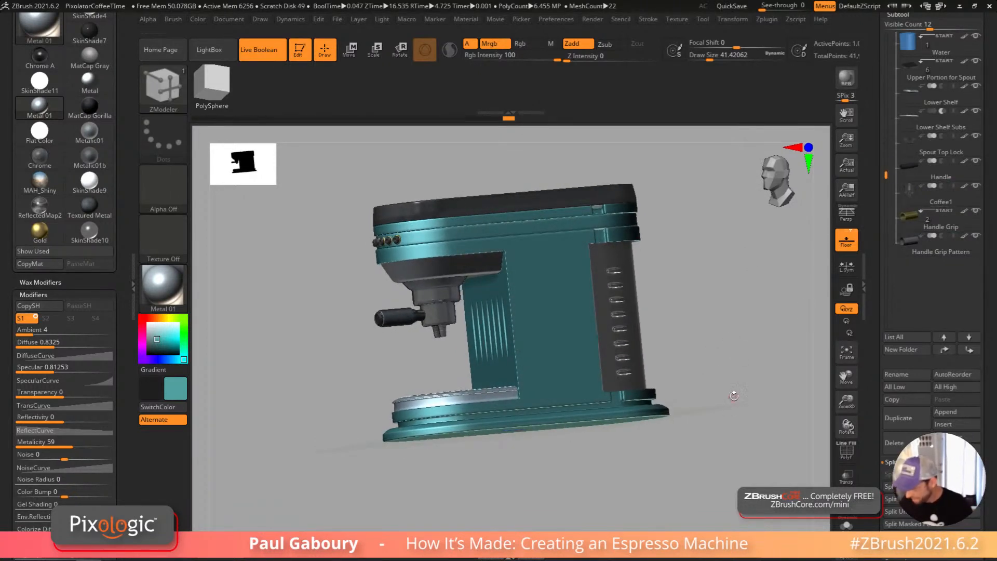
{"action": "left_click", "coordinate": [928, 187]}
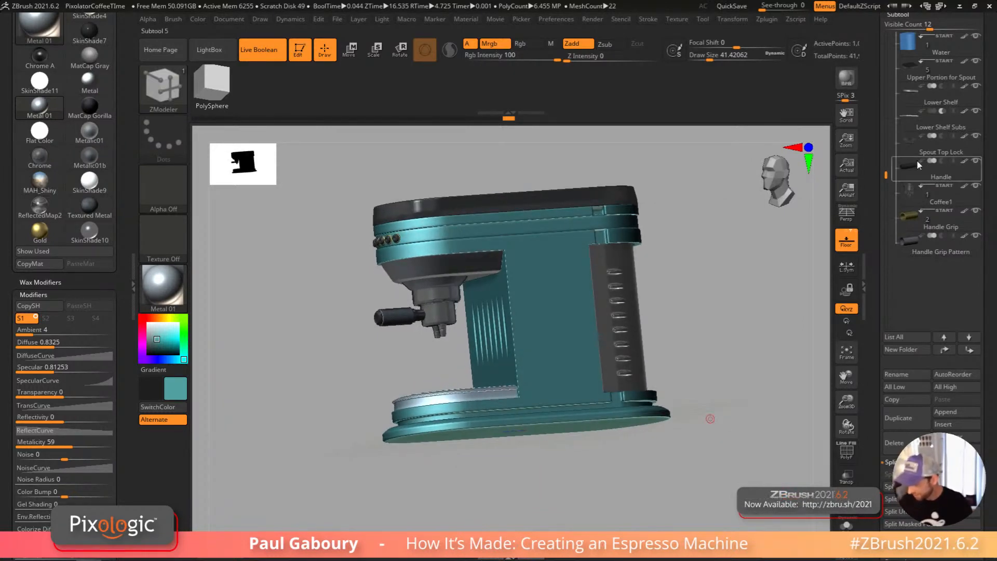
Step: Turn off Coffee1's Start flag and turn on the Start flags for Handle and Handle Grip Pattern
{"action": "right_click_drag", "start_coordinate": [753, 398], "coordinate": [756, 408]}
{"action": "right_click_drag", "start_coordinate": [488, 306], "coordinate": [483, 400], "text": "ctrl"}
{"action": "right_click_drag", "start_coordinate": [483, 400], "coordinate": [638, 410], "text": "alt"}
{"action": "right_click_drag", "start_coordinate": [713, 322], "coordinate": [716, 263], "text": "ctrl"}
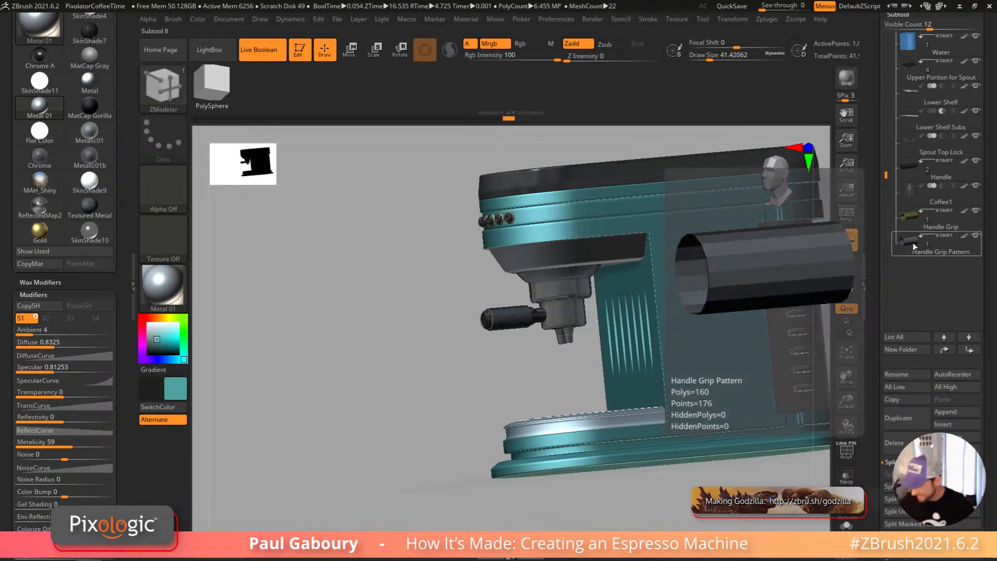
Step: Review the Start groups from the beginning of the Coffee Maker folder and inspect the complete espresso machine
{"action": "left_click_drag", "start_coordinate": [988, 267], "coordinate": [988, 352]}
{"action": "left_click_drag", "start_coordinate": [886, 260], "coordinate": [899, 110]}
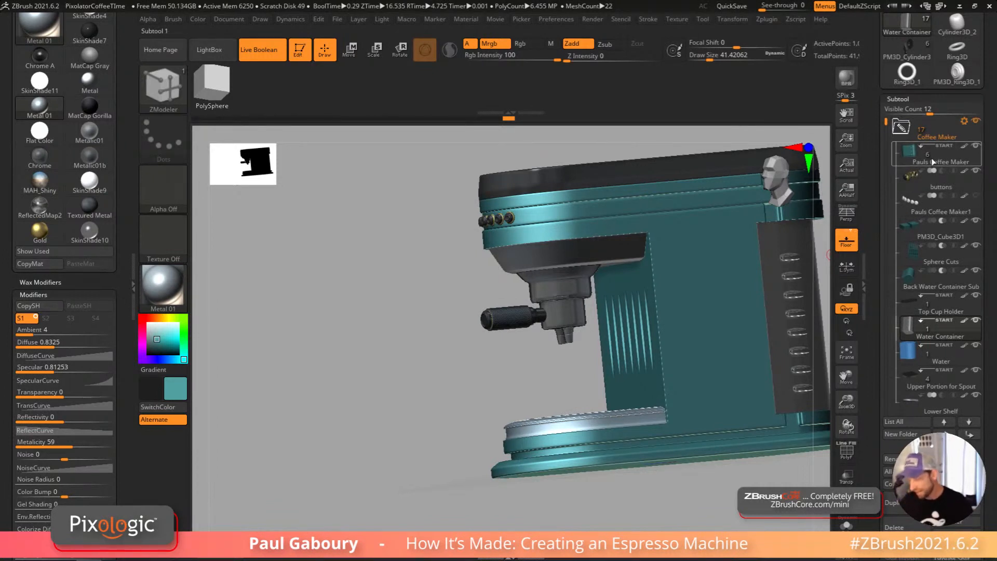
{"action": "mouse_move", "coordinate": [933, 162]}
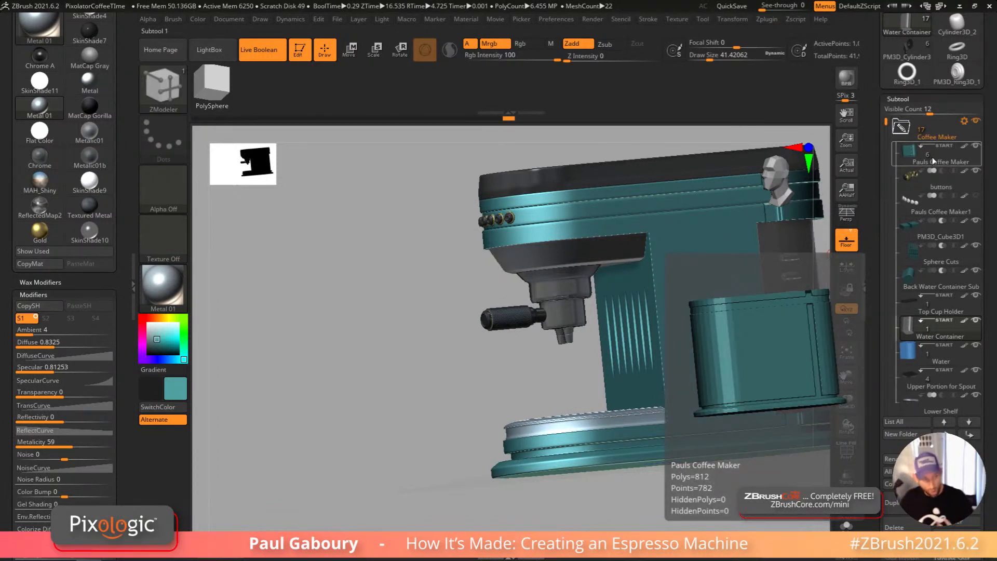
{"action": "mouse_move", "coordinate": [930, 299]}
{"action": "mouse_move", "coordinate": [886, 121]}
{"action": "left_mouse_down"}
{"action": "mouse_move", "coordinate": [885, 181]}
{"action": "mouse_move", "coordinate": [896, 110]}
{"action": "left_mouse_up"}
{"action": "mouse_move", "coordinate": [746, 421]}
{"action": "right_mouse_down", "text": "ctrl"}
{"action": "mouse_move", "coordinate": [742, 406]}
{"action": "mouse_move", "coordinate": [621, 409]}
{"action": "mouse_move", "coordinate": [674, 443]}
{"action": "mouse_move", "coordinate": [634, 423]}
{"action": "right_mouse_up", "text": "ctrl"}
{"action": "right_click_drag", "start_coordinate": [634, 423], "coordinate": [642, 416], "text": "ctrl"}
{"action": "mouse_move", "coordinate": [643, 415]}
{"action": "right_mouse_down", "text": "alt"}
{"action": "mouse_move", "coordinate": [613, 410]}
{"action": "mouse_move", "coordinate": [634, 438]}
{"action": "mouse_move", "coordinate": [677, 420]}
{"action": "right_mouse_up", "text": "alt"}
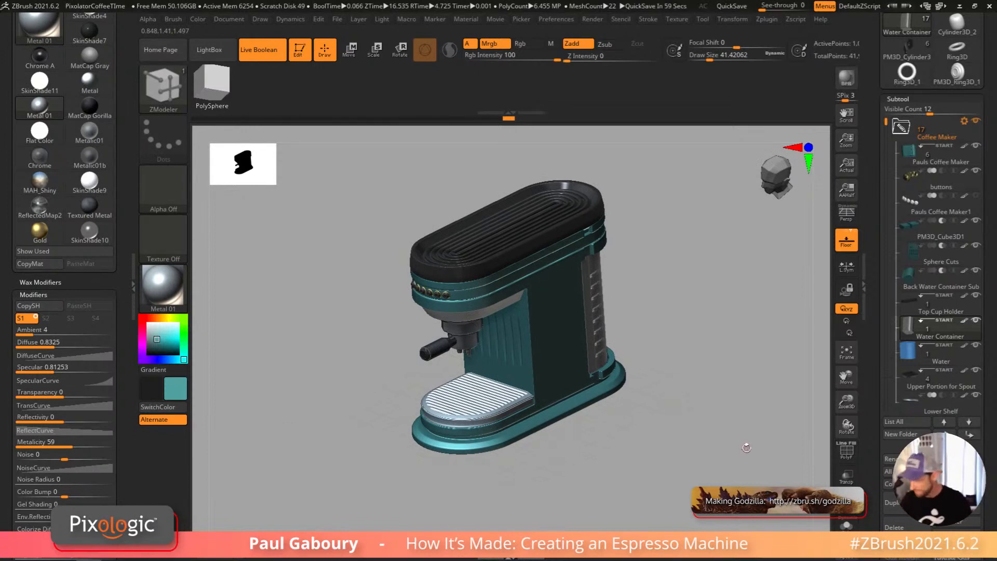
Step: Run Boolean With DSDiv on the Coffee Maker folder and review the resulting UMesh subtools
{"action": "left_click", "coordinate": [965, 121]}
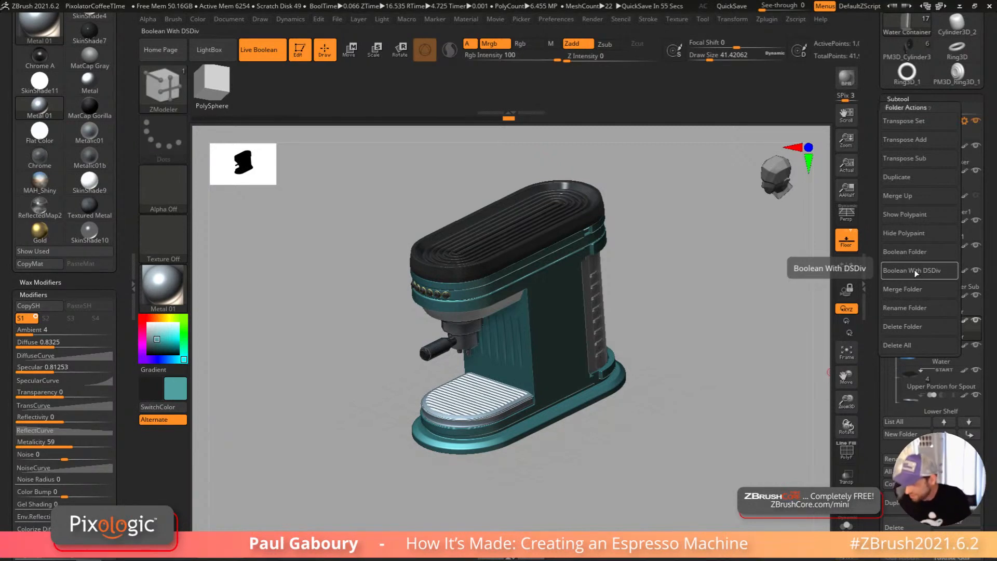
{"action": "left_click", "coordinate": [915, 271]}
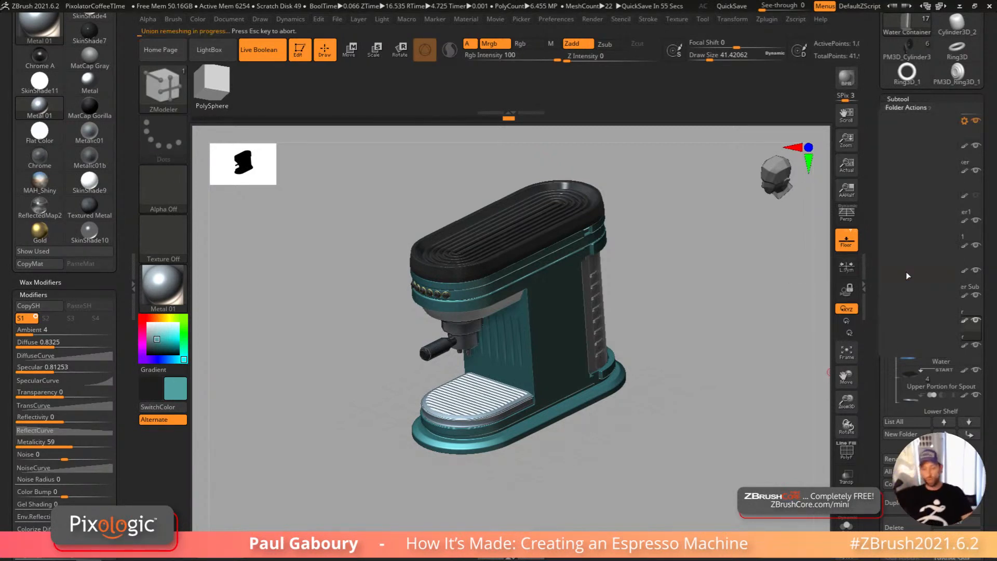
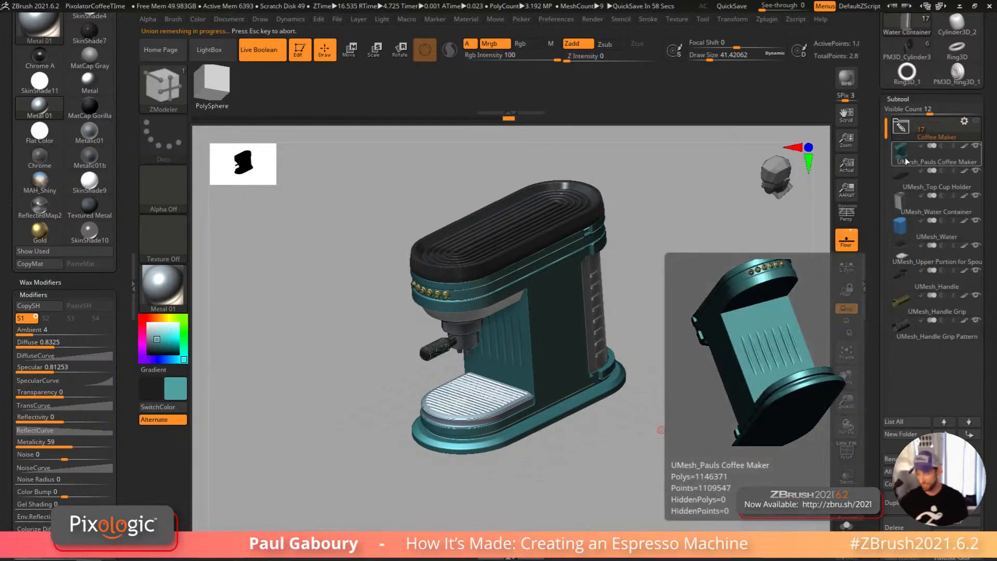
{"action": "mouse_move", "coordinate": [905, 244]}
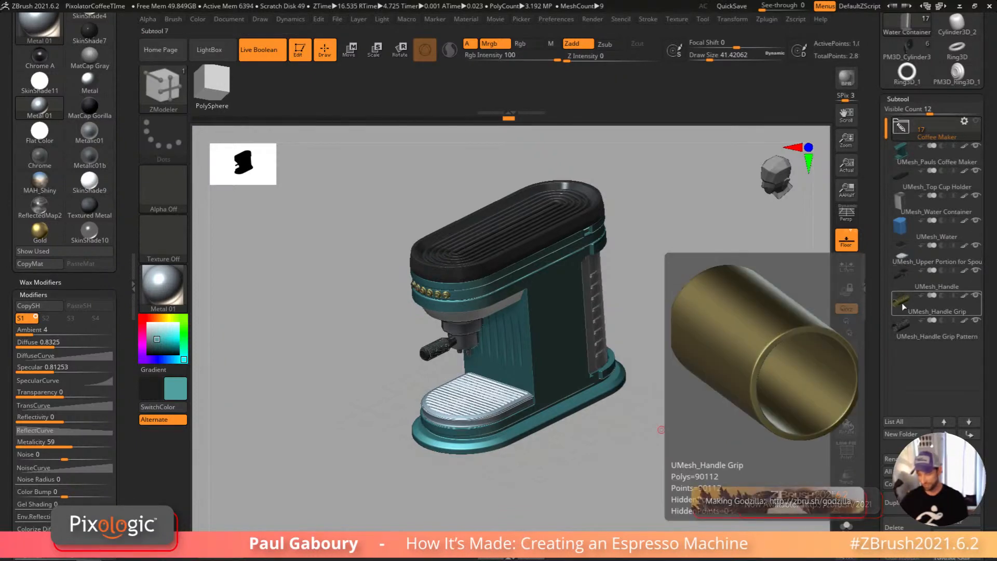
{"action": "mouse_move", "coordinate": [904, 326]}
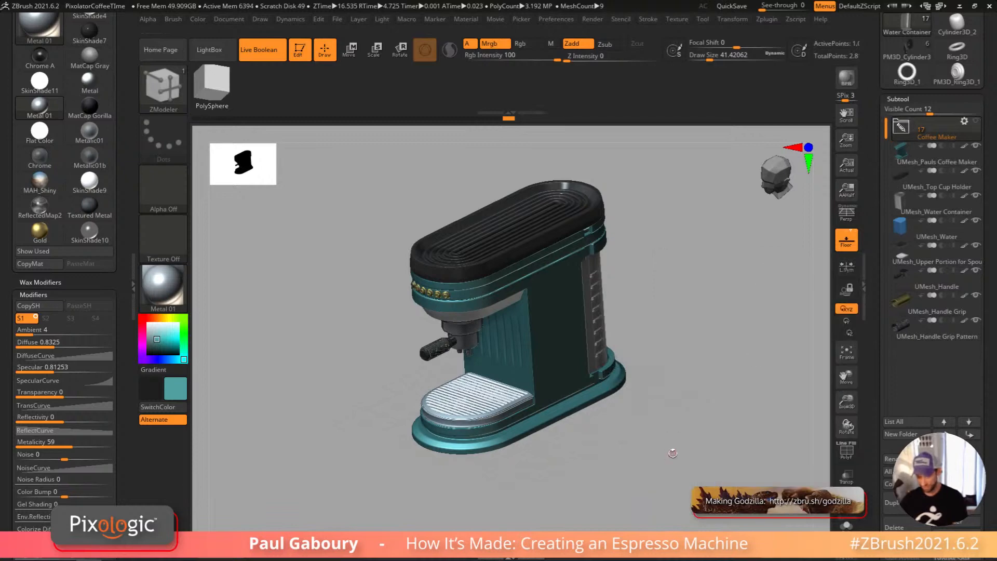
Step: Render the complete espresso machine with BPR from a slightly raised three-quarter view
{"action": "left_click_drag", "start_coordinate": [669, 451], "coordinate": [665, 444]}
{"action": "mouse_move", "coordinate": [427, 345]}
{"action": "right_mouse_down", "text": "ctrl"}
{"action": "mouse_move", "coordinate": [528, 435]}
{"action": "mouse_move", "coordinate": [498, 364]}
{"action": "mouse_move", "coordinate": [535, 374]}
{"action": "mouse_move", "coordinate": [547, 395]}
{"action": "mouse_move", "coordinate": [518, 401]}
{"action": "right_mouse_up", "text": "ctrl"}
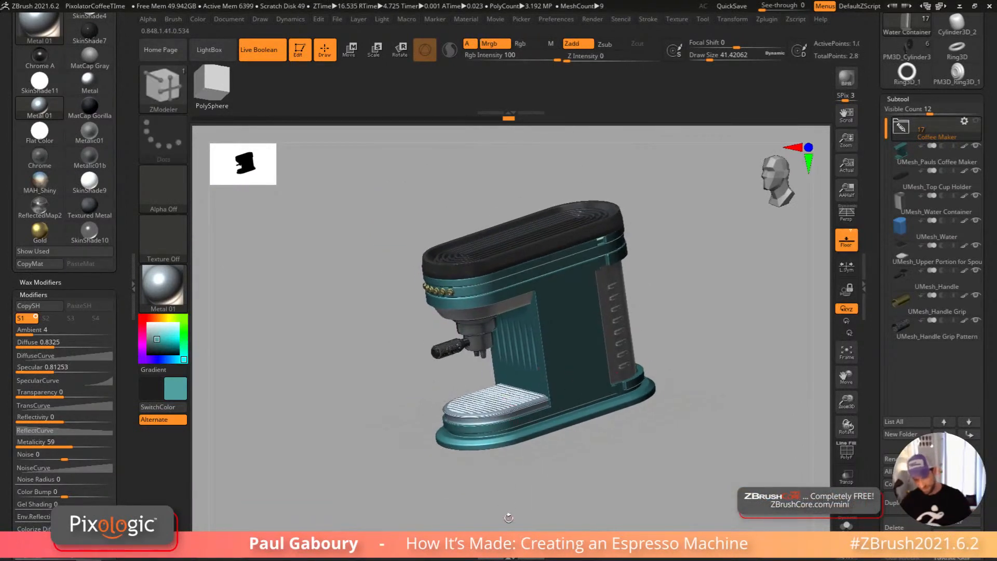
{"action": "key", "text": "shift"}
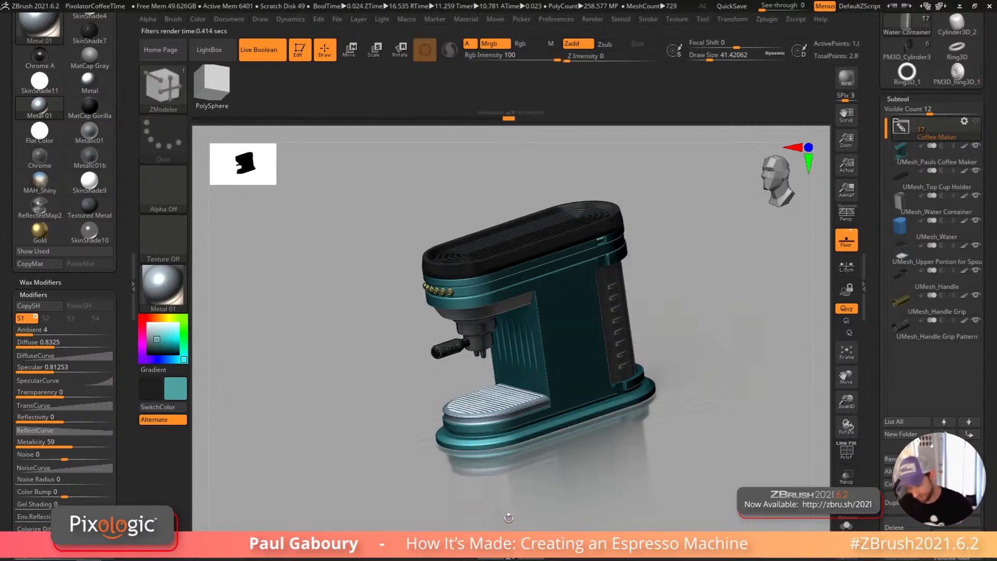
Step: Delete the UMesh_Handle Grip Pattern subtool
{"action": "left_click", "coordinate": [906, 334]}
{"action": "left_click", "coordinate": [896, 528]}
{"action": "key", "text": "Return"}
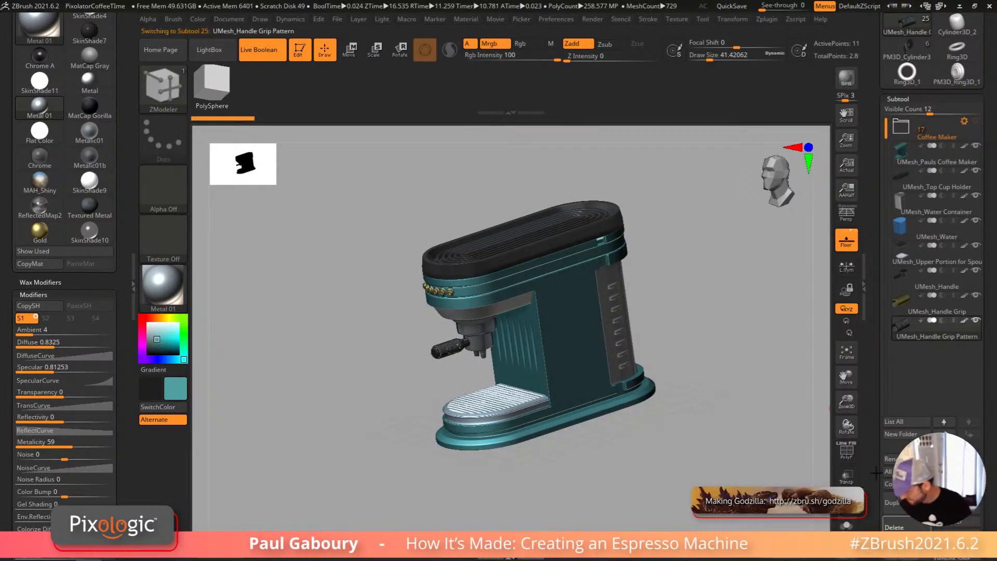
Step: Move the original Handle Grip Pattern subtool out of the Coffee Maker folder to just below UMesh_Handle Grip
{"action": "left_click_drag", "start_coordinate": [887, 125], "coordinate": [888, 328]}
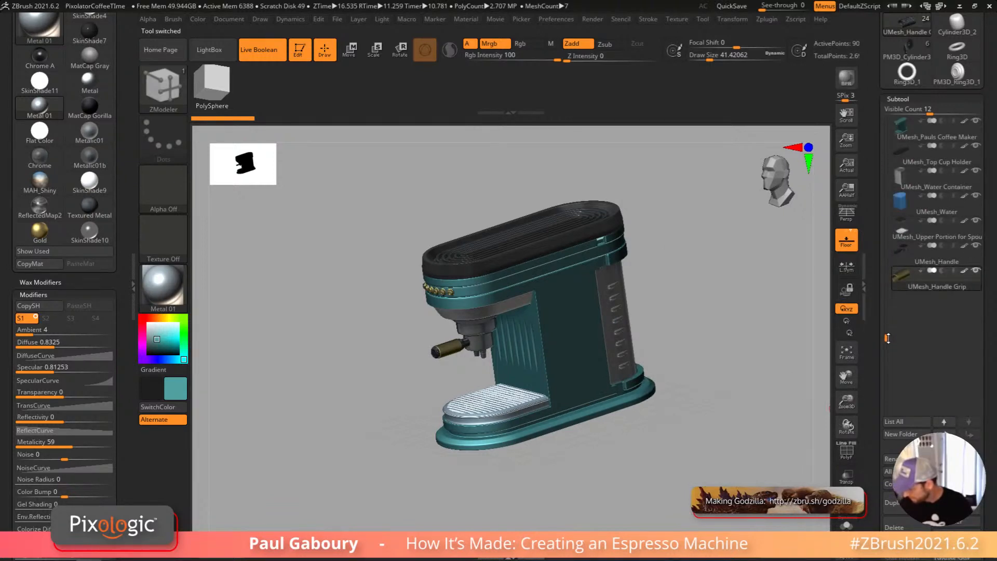
{"action": "scroll", "coordinate": [925, 301], "scroll_direction": "up", "scroll_amount": 2}
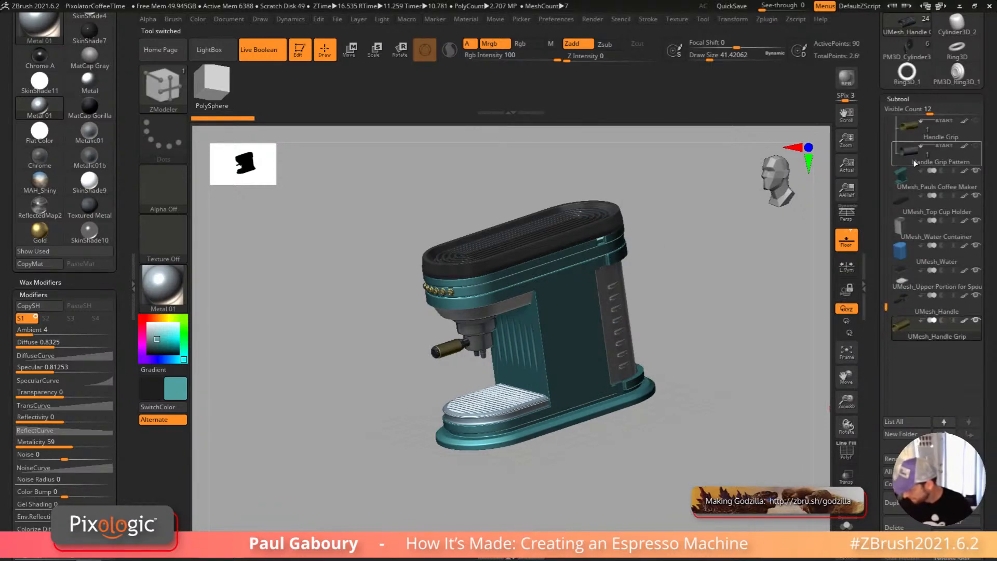
{"action": "left_click_drag", "start_coordinate": [937, 309], "coordinate": [937, 348]}
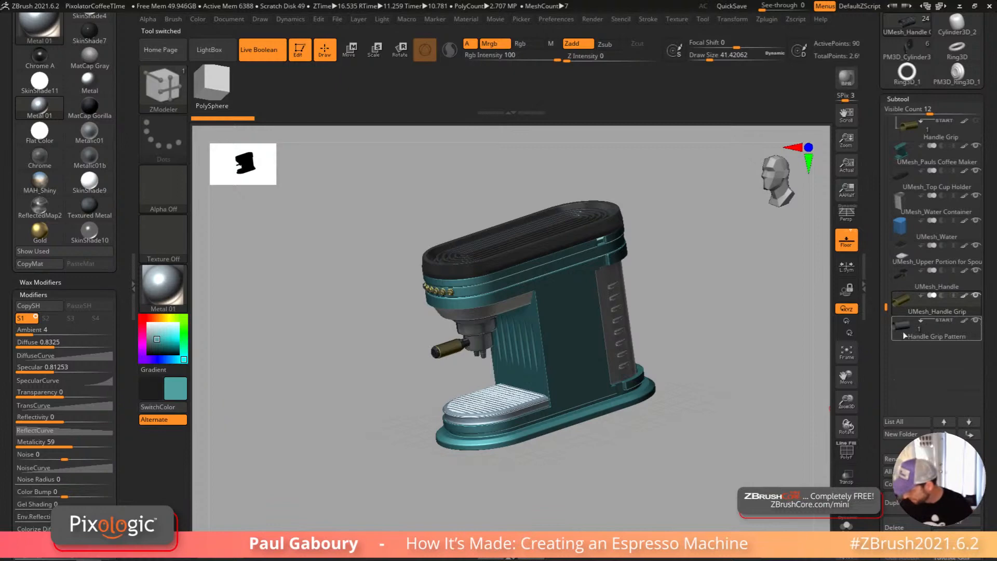
{"action": "left_click_drag", "start_coordinate": [883, 258], "coordinate": [883, 104]}
Step: Select the UMesh_Water Container subtool and turn on its BPR Transparent Shading
{"action": "left_click_drag", "start_coordinate": [659, 451], "coordinate": [636, 363]}
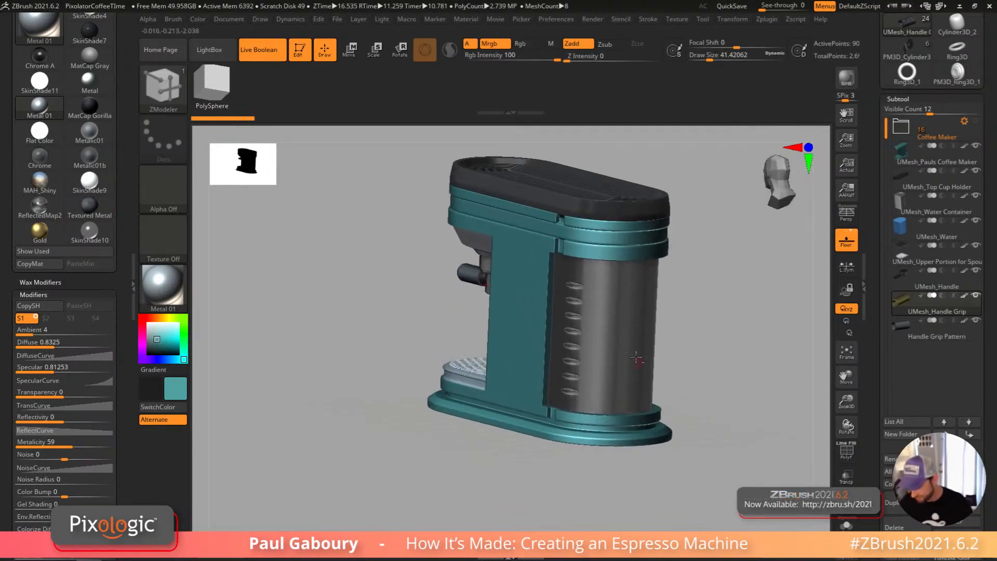
{"action": "left_click", "coordinate": [624, 336], "text": "alt"}
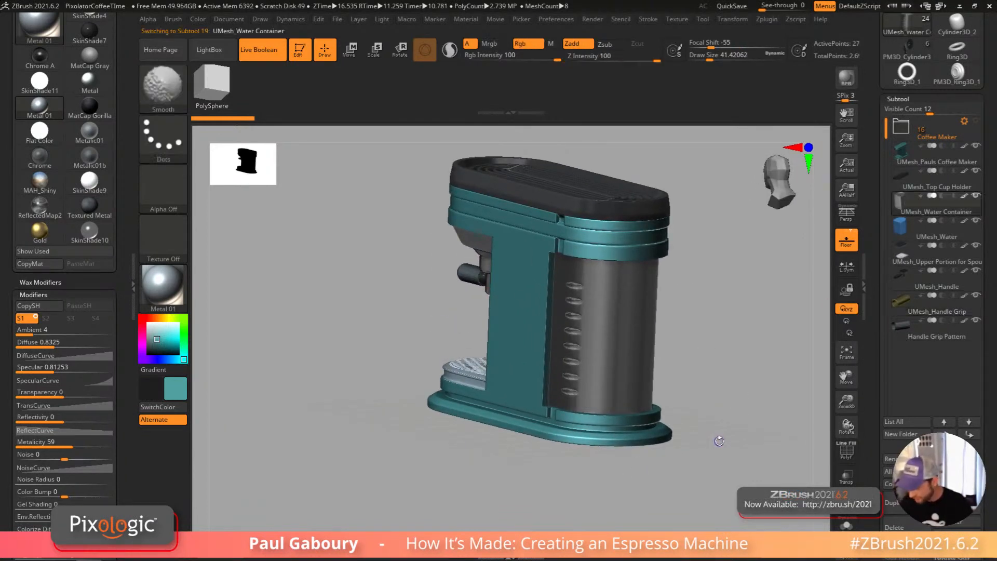
{"action": "key", "text": "shift+f"}
{"action": "key", "text": "shift+f"}
{"action": "key", "text": "b"}
{"action": "key", "text": "z"}
{"action": "key", "text": "m"}
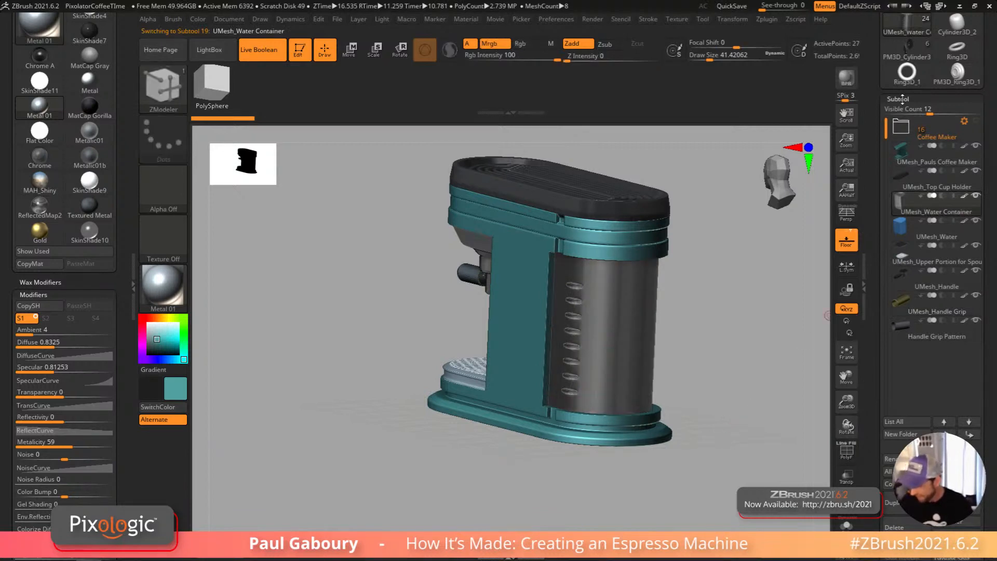
{"action": "left_click", "coordinate": [898, 99]}
{"action": "left_click_drag", "start_coordinate": [959, 407], "coordinate": [959, 367]}
{"action": "left_click", "coordinate": [913, 333]}
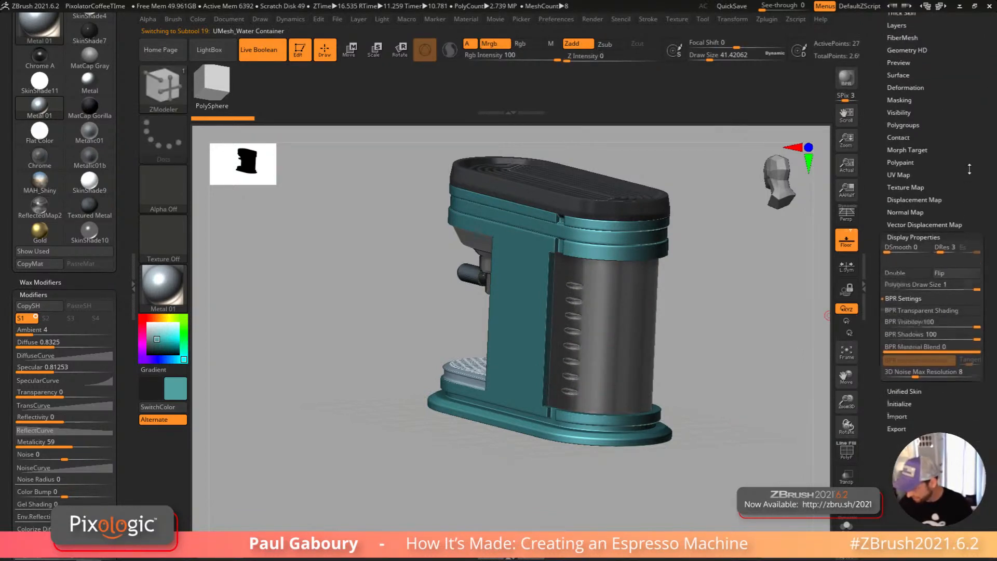
{"action": "left_click", "coordinate": [932, 253]}
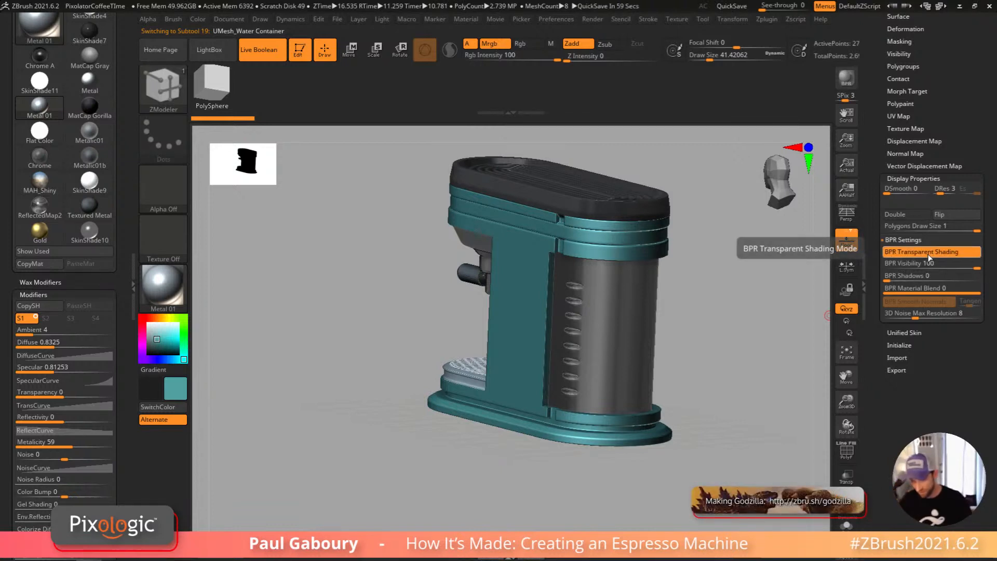
Step: Enable Transparent in the render properties and run a BPR render of the machine
{"action": "left_click", "coordinate": [593, 19]}
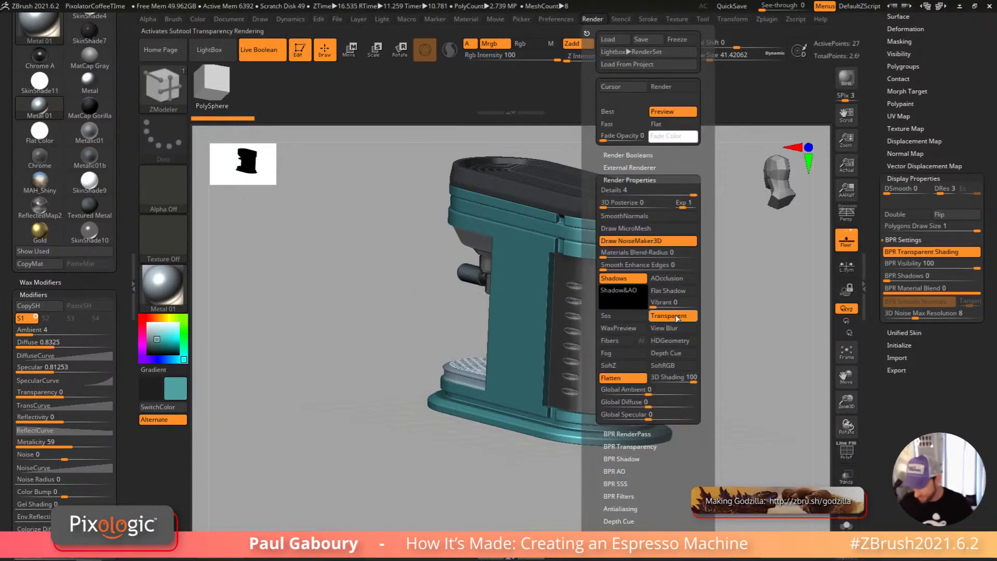
{"action": "key", "text": "shift"}
{"action": "key", "text": "shift+r"}
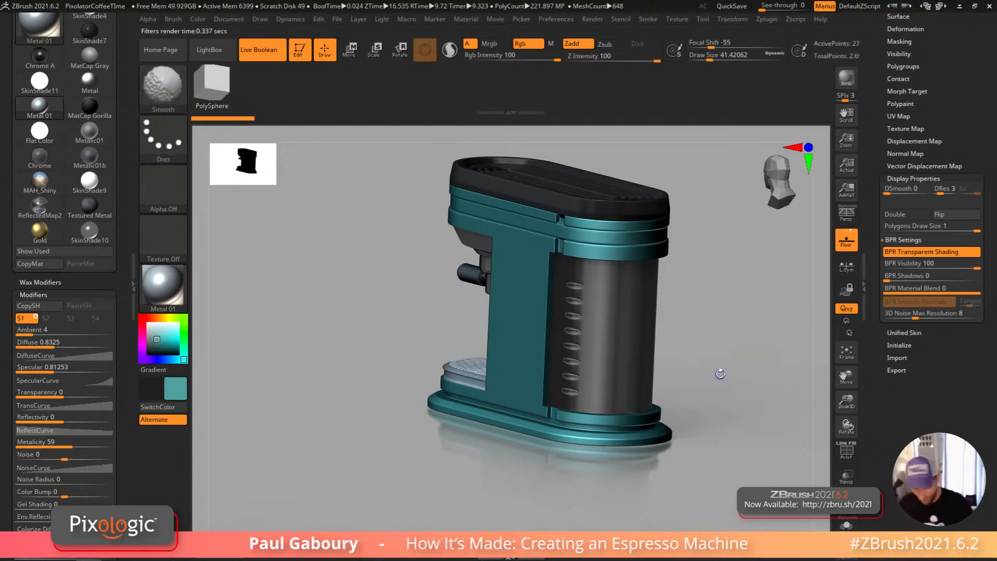
Step: Hide the UMesh_Water subtool and render the machine again to check the empty container's transparency
{"action": "key", "text": "shift+f"}
{"action": "key", "text": "shift+f"}
{"action": "key", "text": "shift+f"}
{"action": "left_click_drag", "start_coordinate": [966, 181], "coordinate": [973, 250]}
{"action": "left_click", "coordinate": [903, 315], "text": "shift"}
{"action": "left_click_drag", "start_coordinate": [983, 336], "coordinate": [979, 271]}
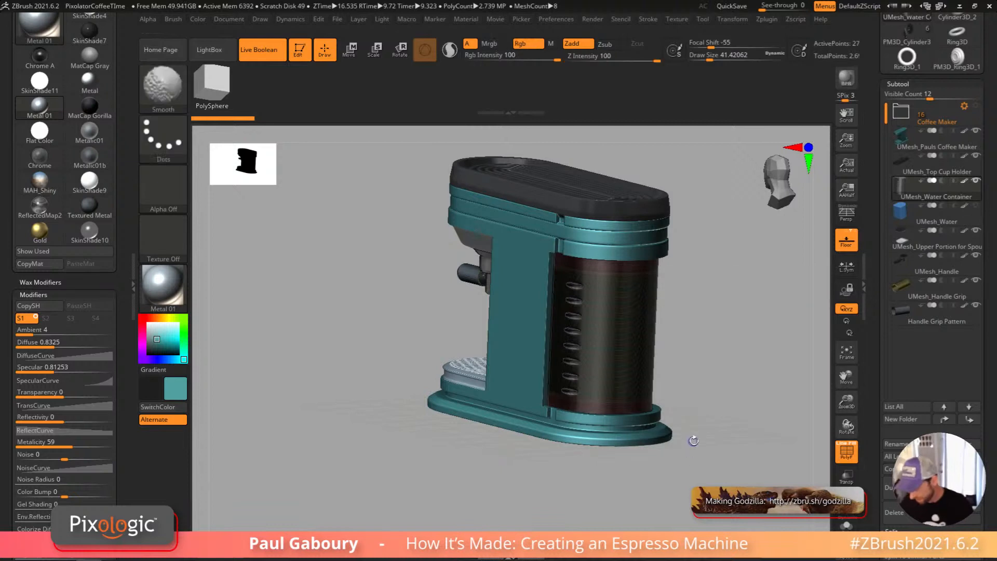
{"action": "key", "text": "shift+f"}
{"action": "left_click_drag", "start_coordinate": [710, 414], "coordinate": [692, 430], "text": "alt"}
{"action": "left_click", "coordinate": [841, 85]}
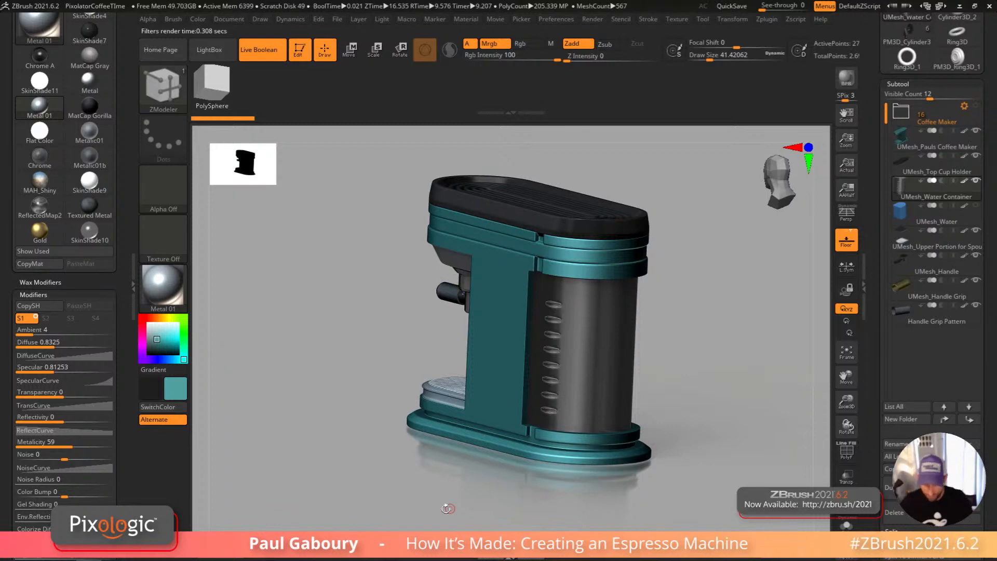
Step: Fill UMesh_Water Container with white, turn off Live Boolean, and render the machine
{"action": "left_click", "coordinate": [148, 323]}
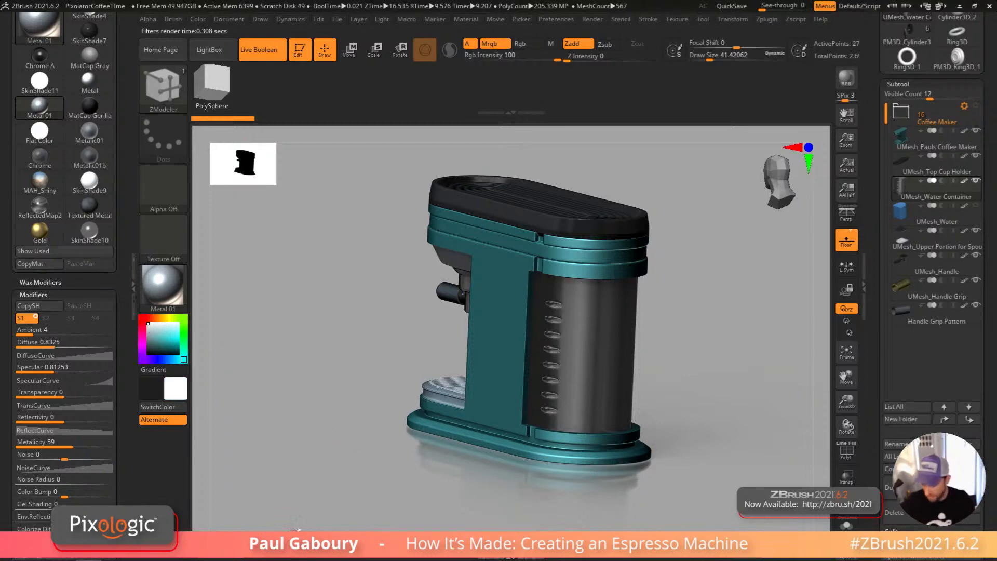
{"action": "left_click", "coordinate": [199, 20]}
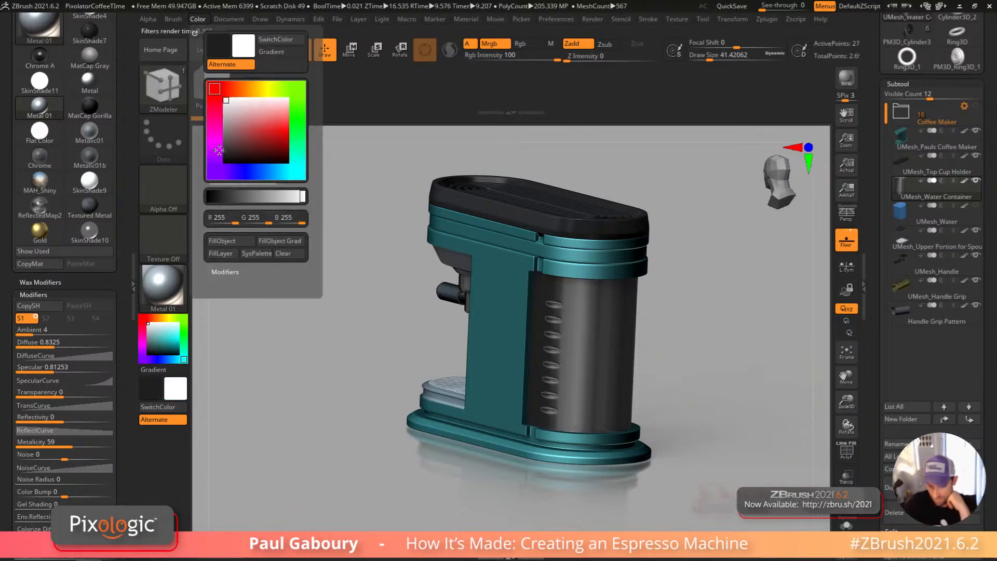
{"action": "left_click", "coordinate": [239, 241]}
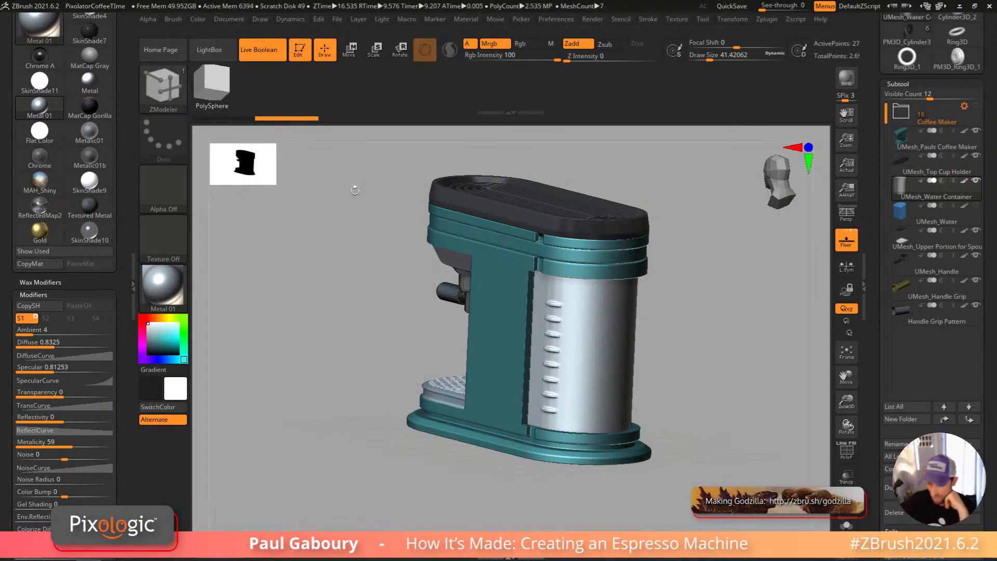
{"action": "left_click", "coordinate": [262, 56]}
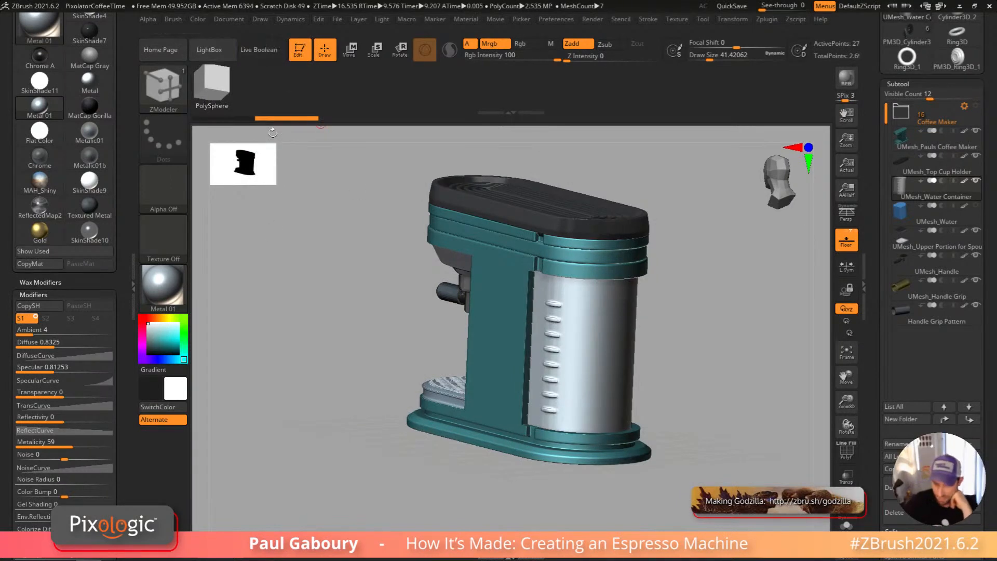
{"action": "left_click", "coordinate": [849, 81]}
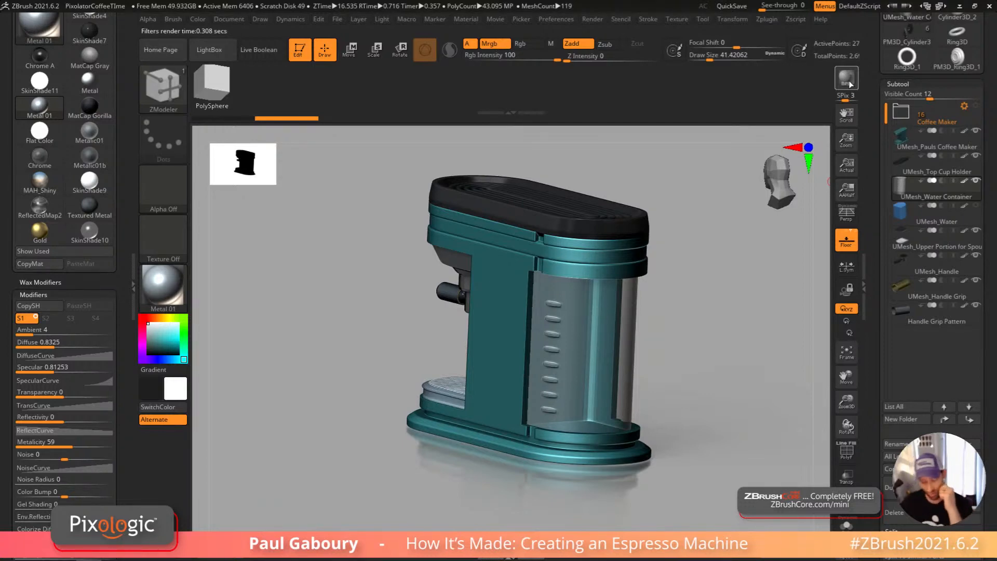
Step: Fill UMesh_Water Container with the ReflectedMap2 material and render the machine
{"action": "left_click", "coordinate": [163, 285]}
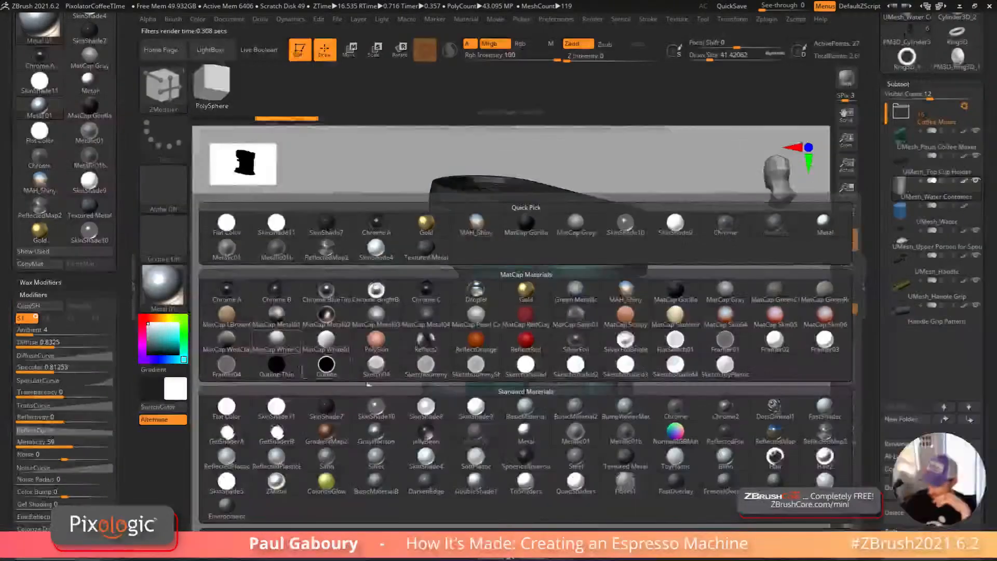
{"action": "left_click", "coordinate": [818, 434]}
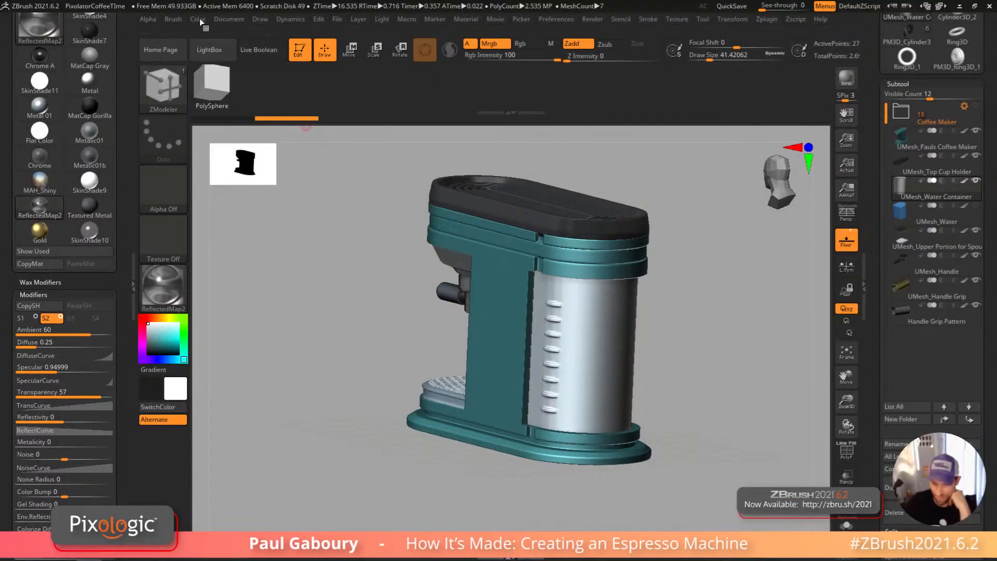
{"action": "left_click", "coordinate": [198, 19]}
{"action": "left_click", "coordinate": [240, 241]}
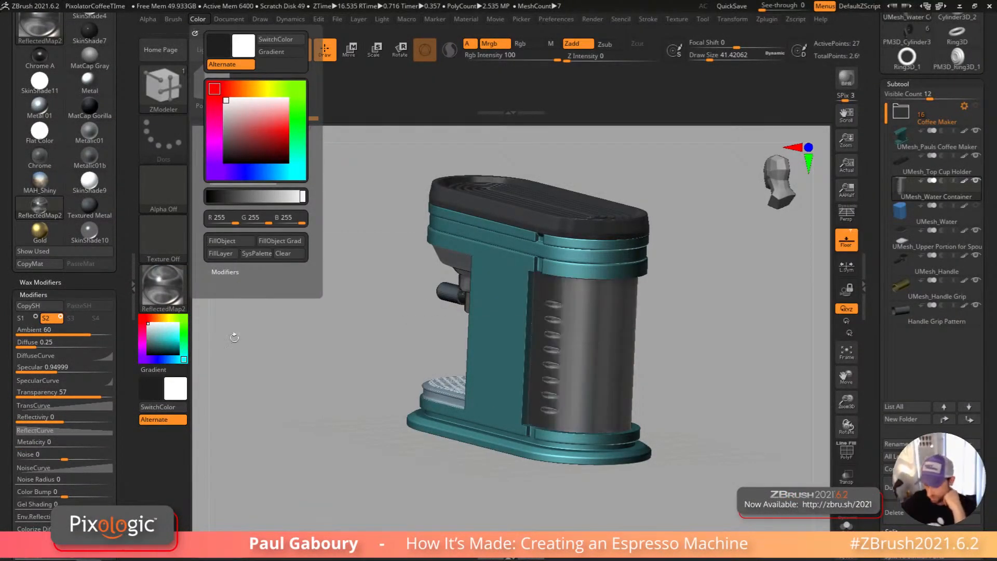
{"action": "left_click", "coordinate": [847, 78]}
{"action": "left_click", "coordinate": [848, 83]}
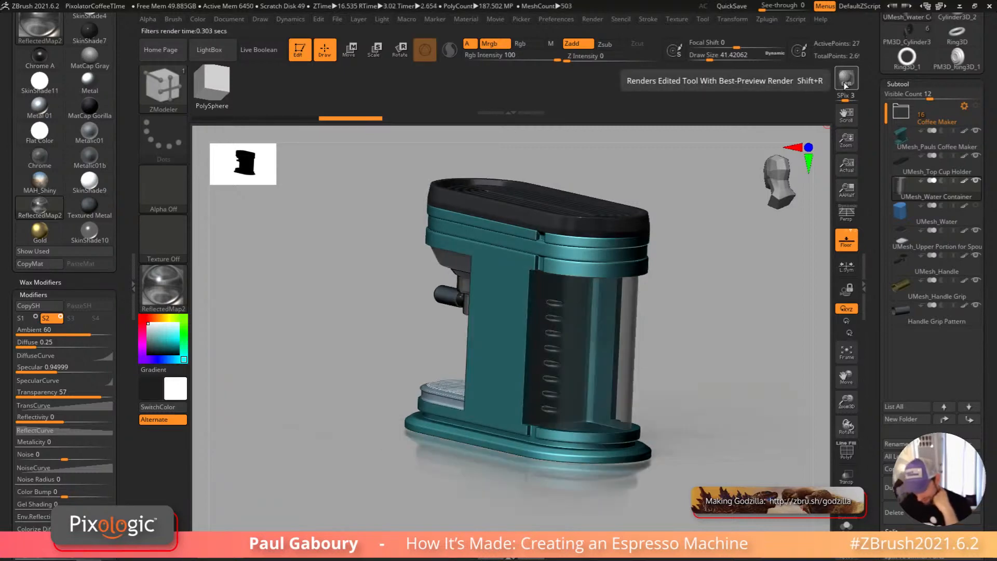
Step: Fill UMesh_Water Container with the ReflectedMap material and render the machine
{"action": "left_click", "coordinate": [164, 289]}
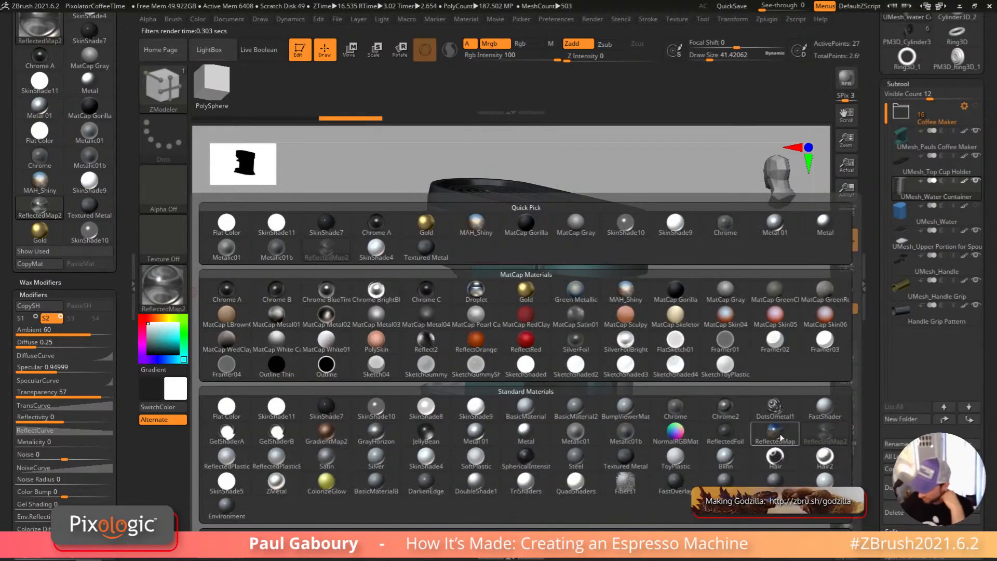
{"action": "left_click", "coordinate": [784, 436]}
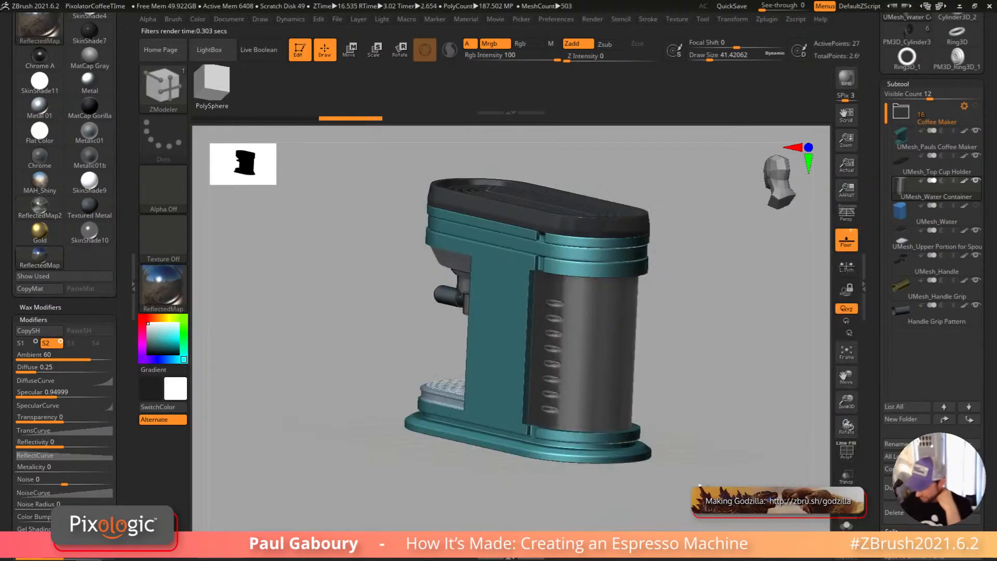
{"action": "left_click", "coordinate": [198, 19]}
{"action": "left_click", "coordinate": [235, 244]}
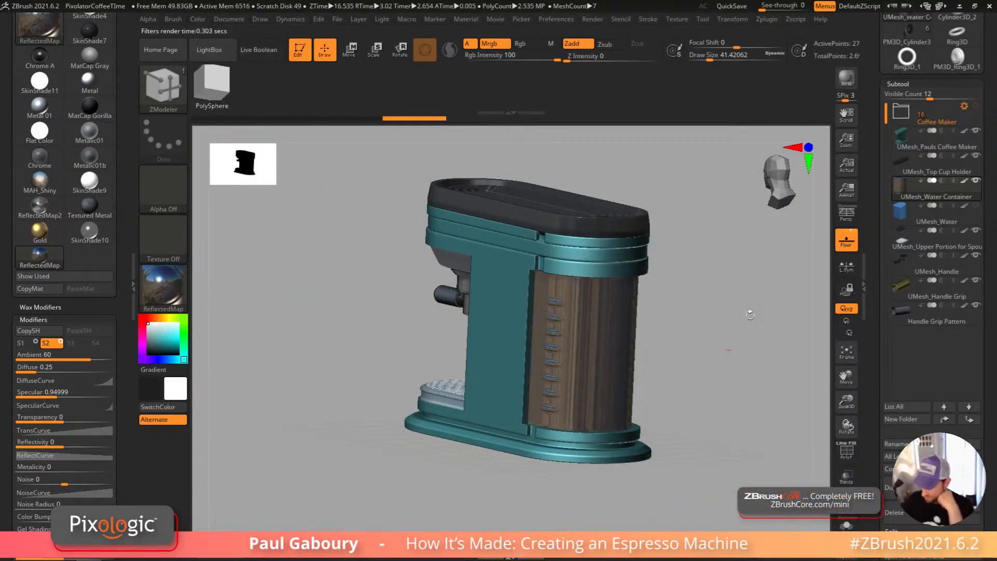
{"action": "left_click", "coordinate": [846, 78]}
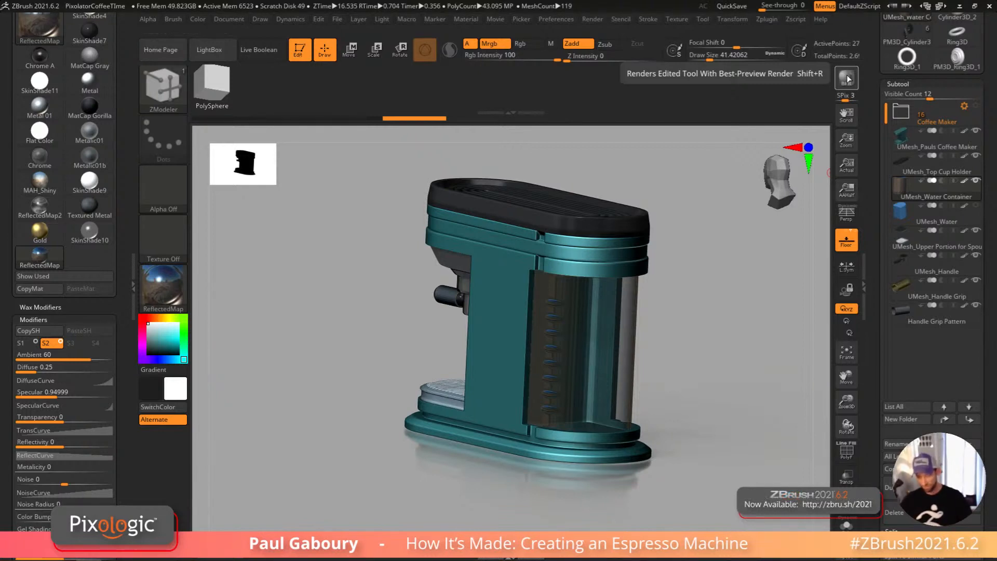
Step: Show the UMesh_Water subtool, turn on its BPR Transparent Shading, and render the filled container
{"action": "left_click", "coordinate": [847, 78]}
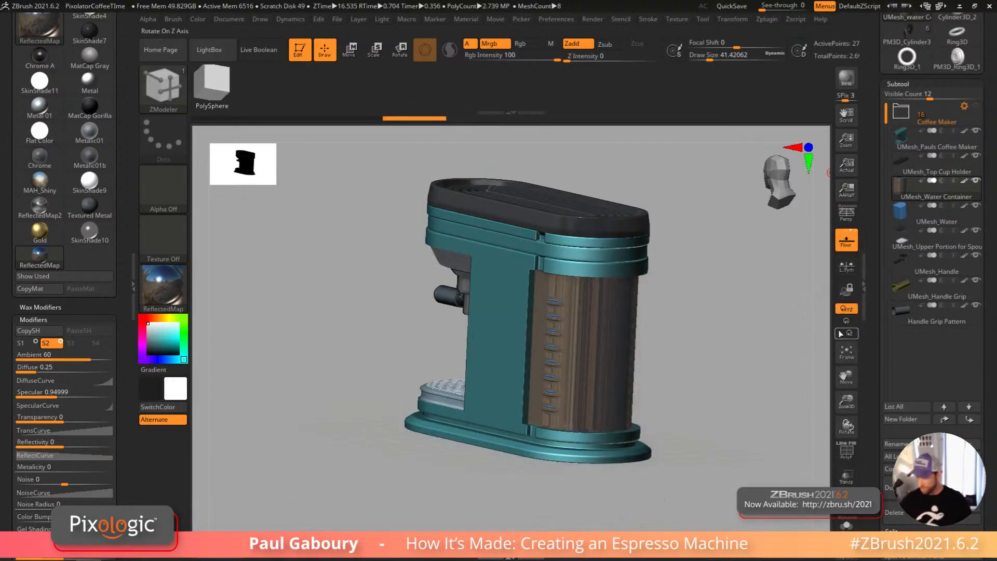
{"action": "left_click_drag", "start_coordinate": [742, 407], "coordinate": [748, 404]}
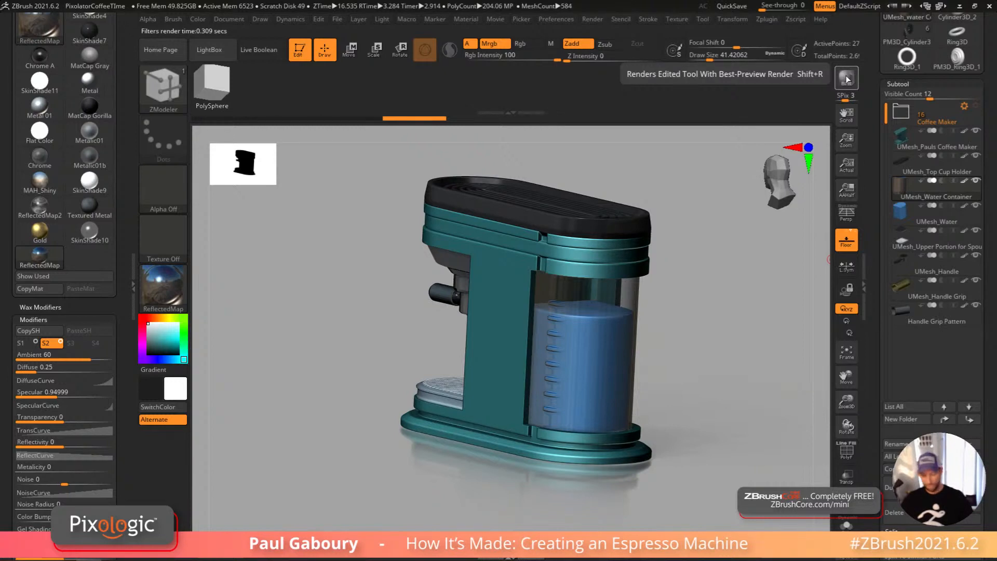
{"action": "left_click", "coordinate": [915, 213]}
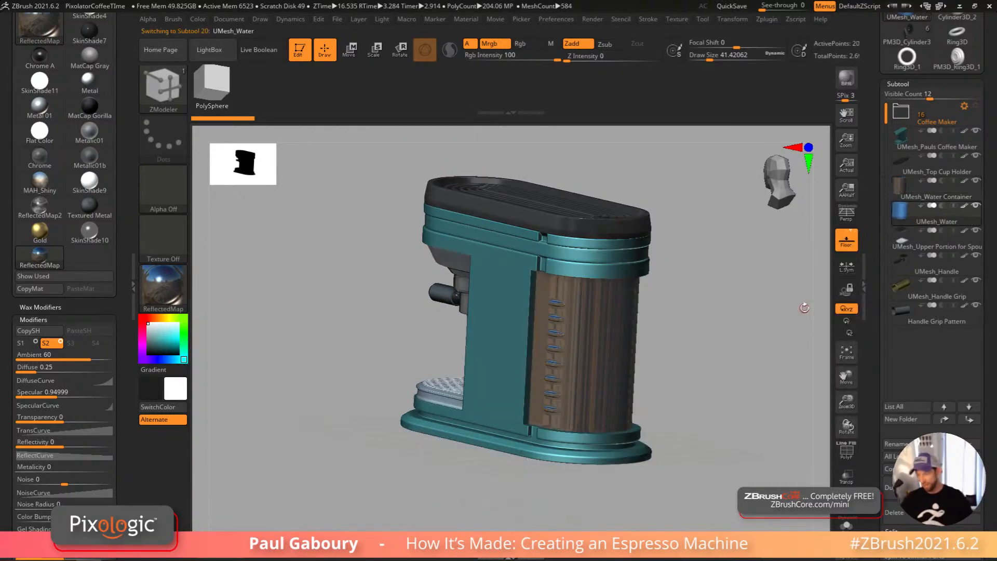
{"action": "left_click", "coordinate": [898, 84]}
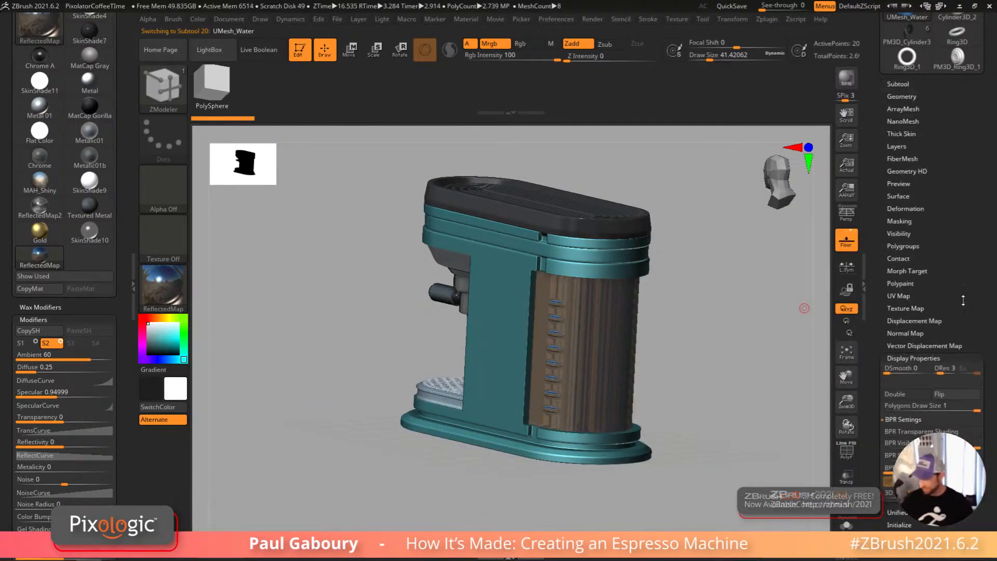
{"action": "left_click", "coordinate": [914, 291]}
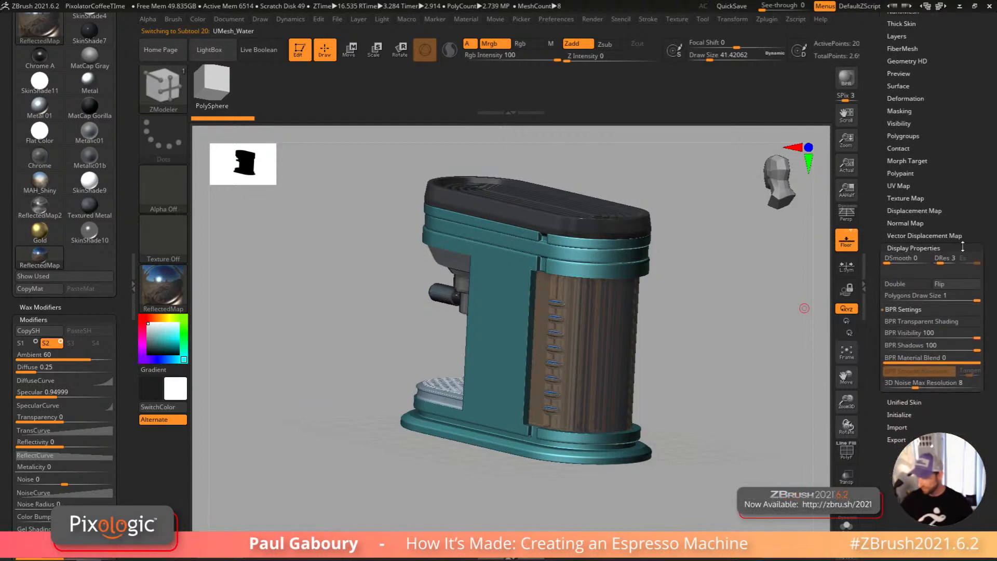
{"action": "left_click", "coordinate": [927, 323]}
{"action": "left_click", "coordinate": [847, 79]}
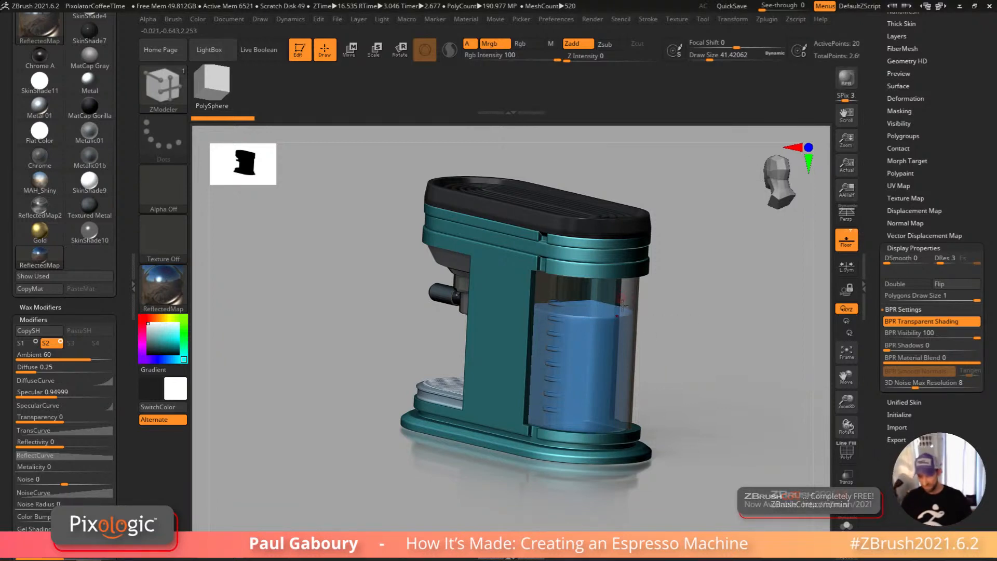
Step: Duplicate the Water Container subtool and place the copy below UMesh_Water in the subtool list
{"action": "scroll", "coordinate": [962, 250], "scroll_direction": "up", "scroll_amount": 5}
{"action": "left_click", "coordinate": [903, 243]}
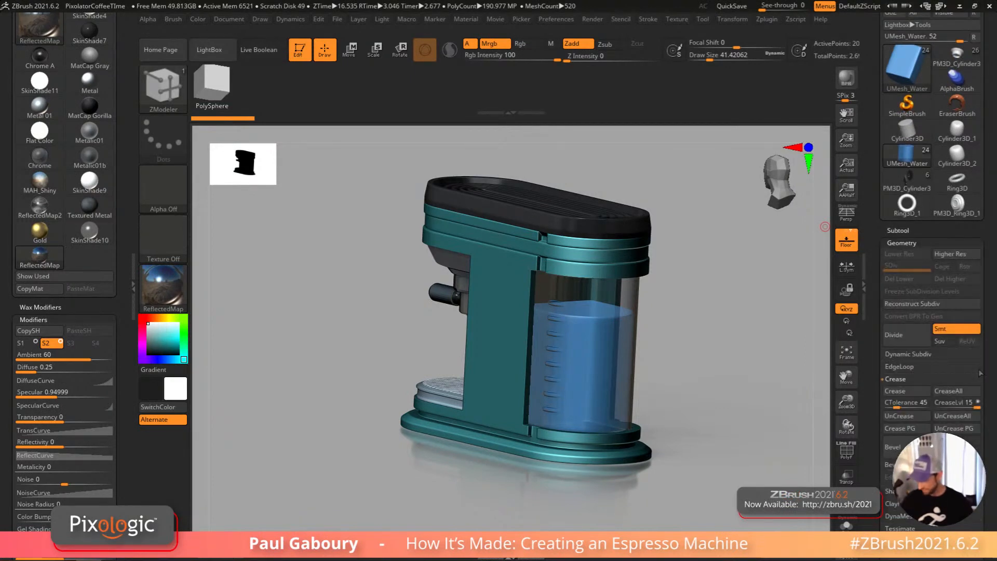
{"action": "left_click", "coordinate": [907, 231]}
{"action": "scroll", "coordinate": [899, 300], "scroll_direction": "down", "scroll_amount": 2}
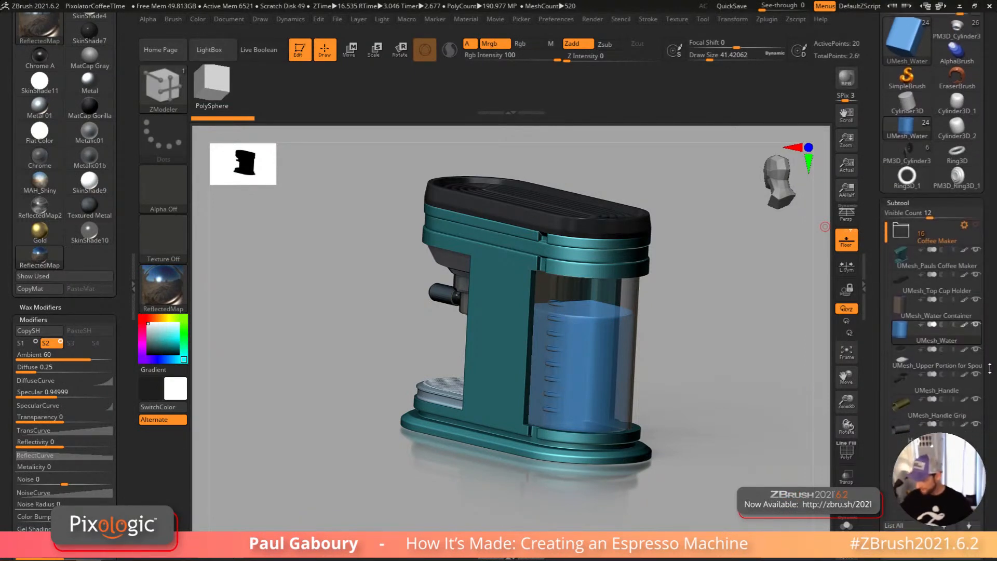
{"action": "left_click", "coordinate": [898, 301]}
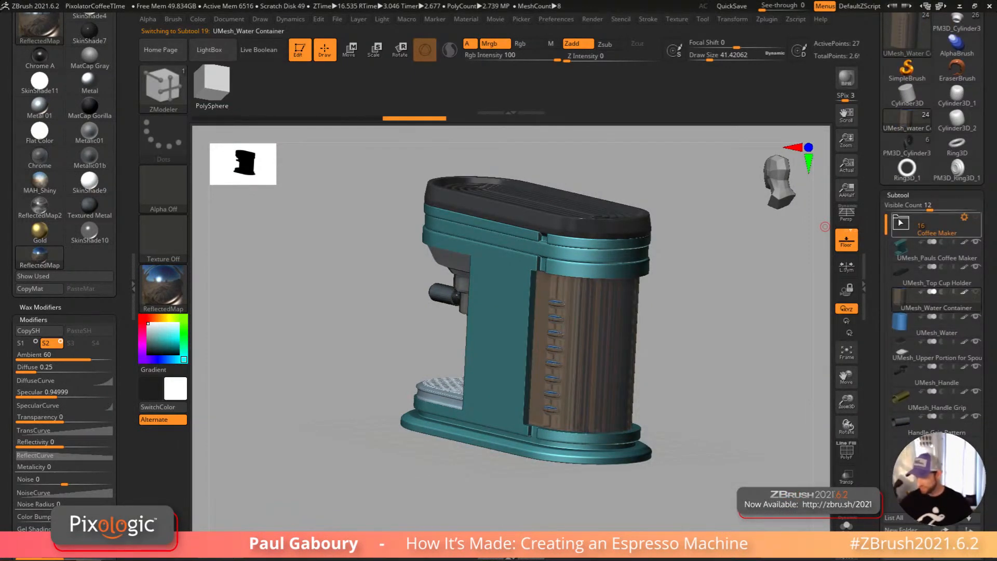
{"action": "left_click_drag", "start_coordinate": [985, 382], "coordinate": [984, 256]}
{"action": "left_click", "coordinate": [914, 298]}
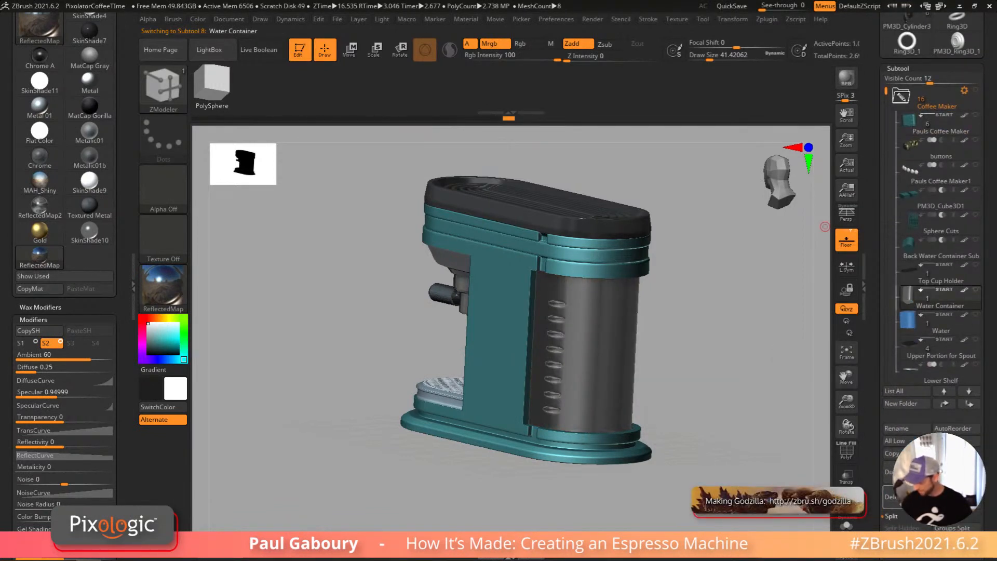
{"action": "scroll", "coordinate": [922, 358], "scroll_direction": "down", "scroll_amount": 6}
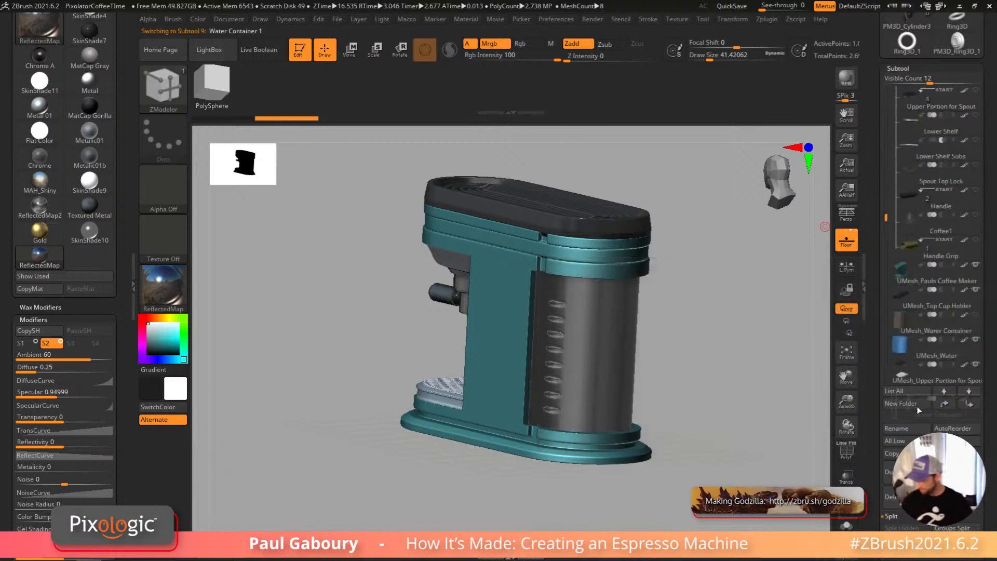
{"action": "scroll", "coordinate": [922, 361], "scroll_direction": "down", "scroll_amount": 3}
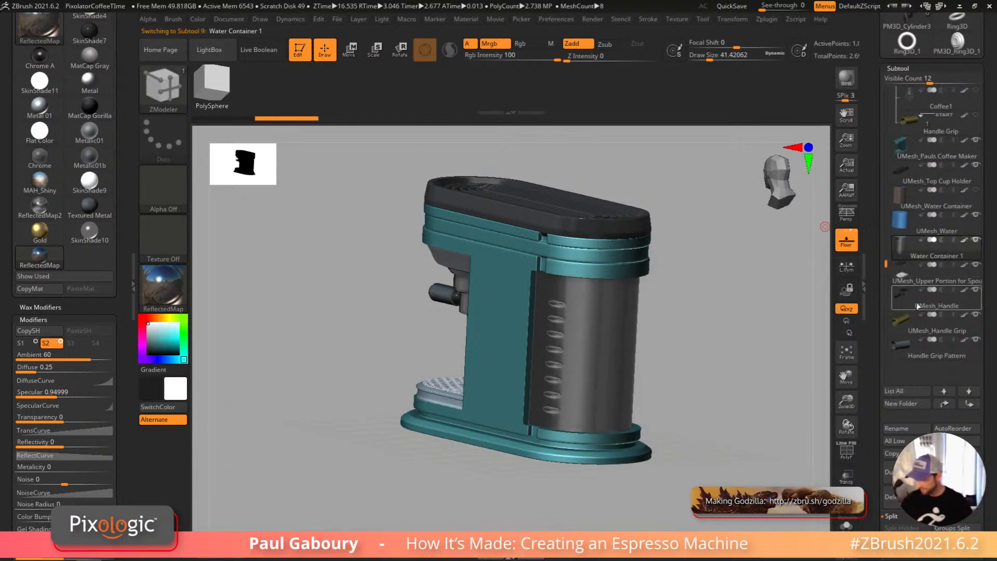
Step: Isolate the Water Container 1 subtool, show its polyframe, and activate the ZModeler brush
{"action": "left_click_drag", "start_coordinate": [789, 364], "coordinate": [825, 404], "text": "shift"}
{"action": "left_click", "coordinate": [846, 525]}
{"action": "mouse_move", "coordinate": [685, 416]}
{"action": "left_mouse_down"}
{"action": "mouse_move", "coordinate": [695, 452]}
{"action": "mouse_move", "coordinate": [688, 423]}
{"action": "left_mouse_up"}
{"action": "key", "text": "shift+f"}
{"action": "key", "text": "b"}
{"action": "key", "text": "z"}
{"action": "key", "text": "m"}
{"action": "right_click_drag", "start_coordinate": [689, 422], "coordinate": [657, 336]}
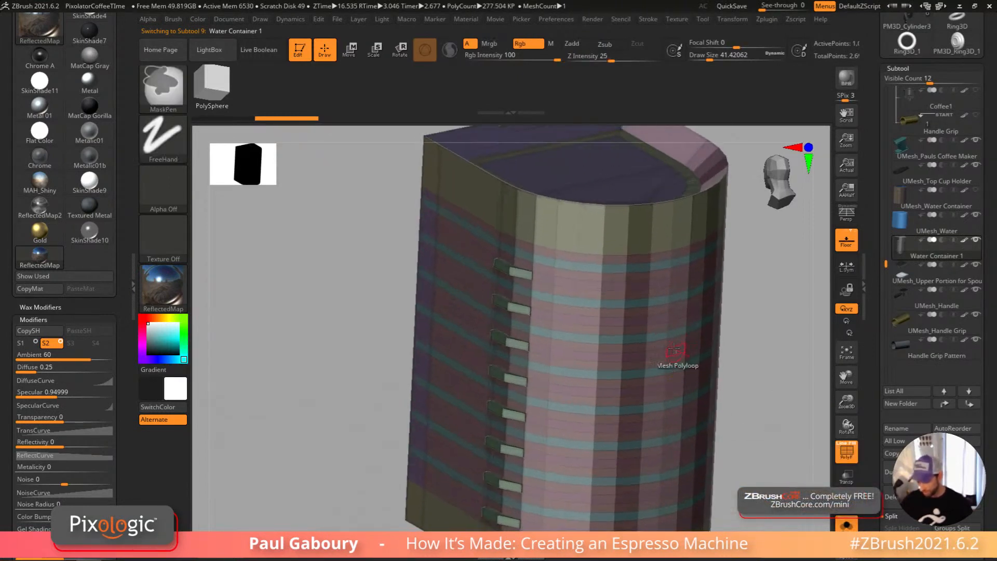
Step: Try a ZModeler QMesh on all polygons of the duplicated water container, and undo it
{"action": "key", "text": "space"}
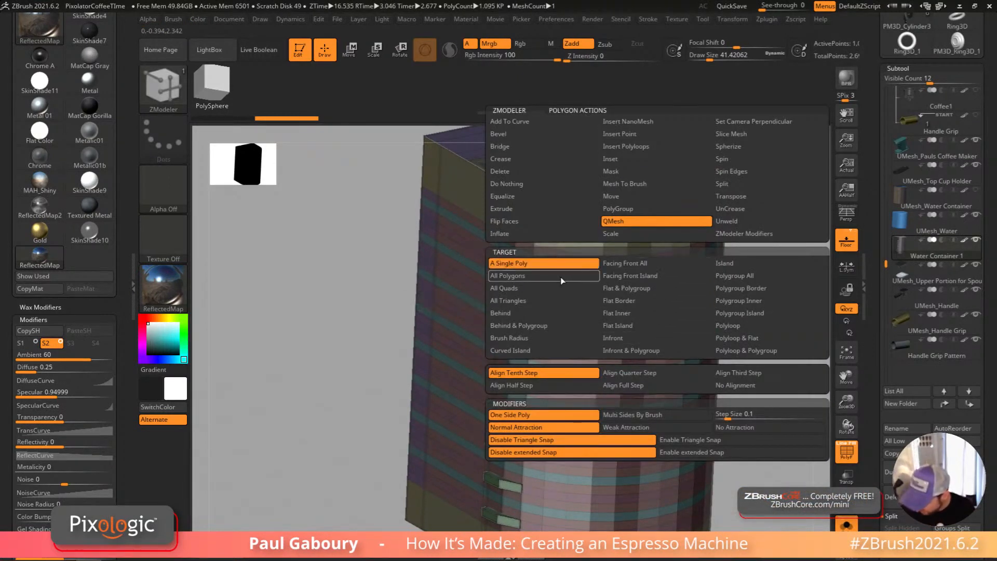
{"action": "left_click", "coordinate": [560, 278]}
{"action": "left_click_drag", "start_coordinate": [630, 344], "coordinate": [630, 344]}
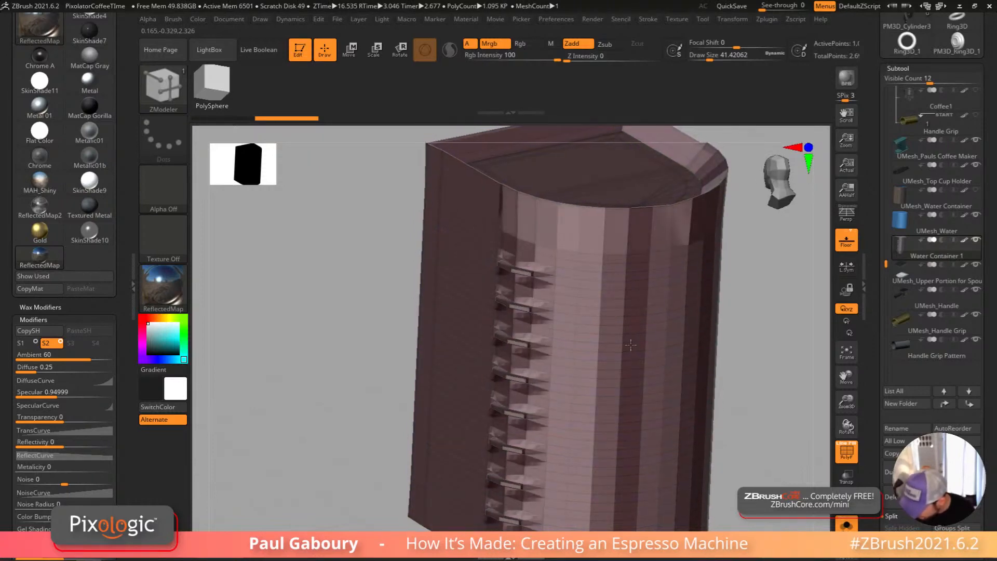
{"action": "right_click_drag", "start_coordinate": [631, 344], "coordinate": [643, 346]}
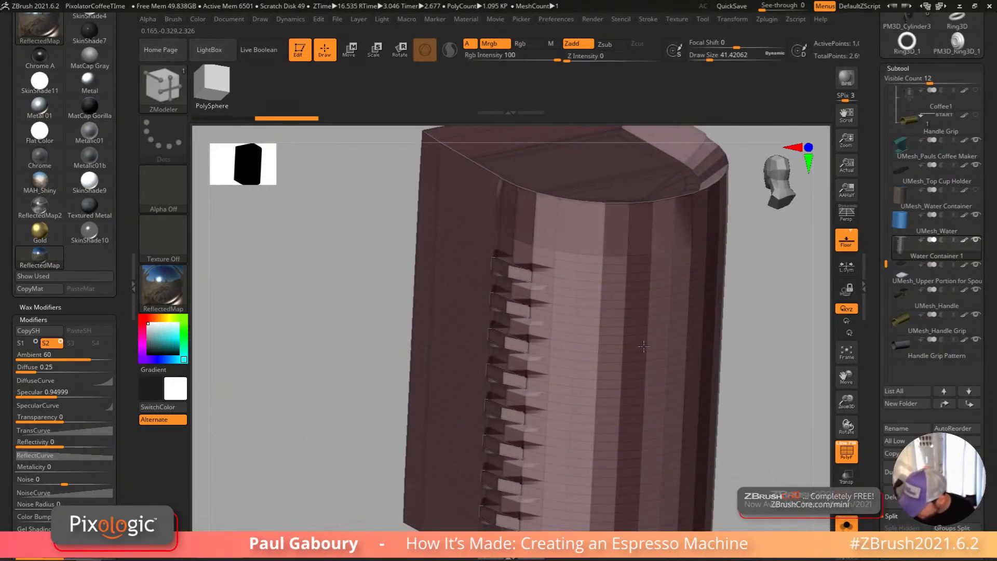
{"action": "key", "text": "d"}
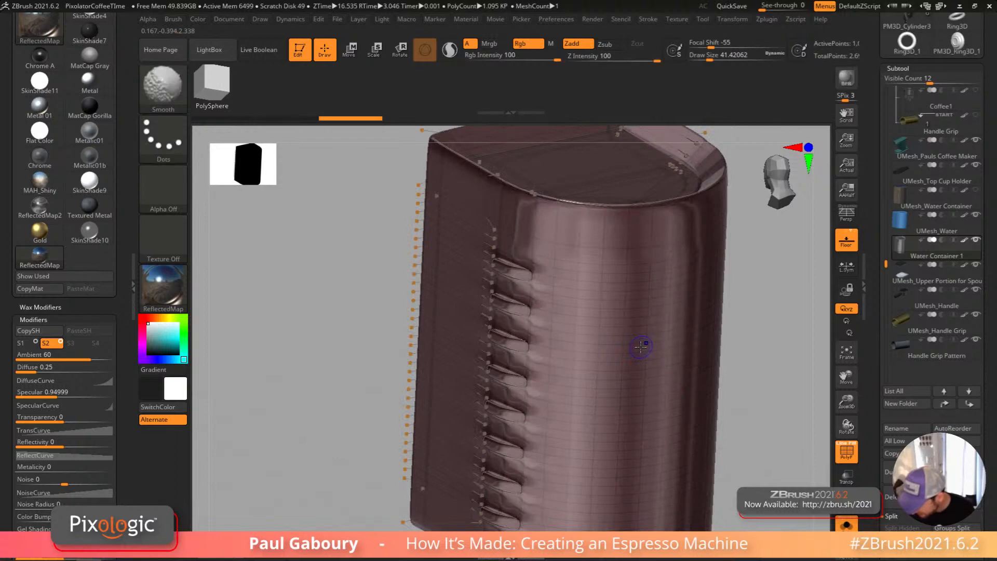
{"action": "key", "text": "shift+f"}
{"action": "key", "text": "ctrl+z"}
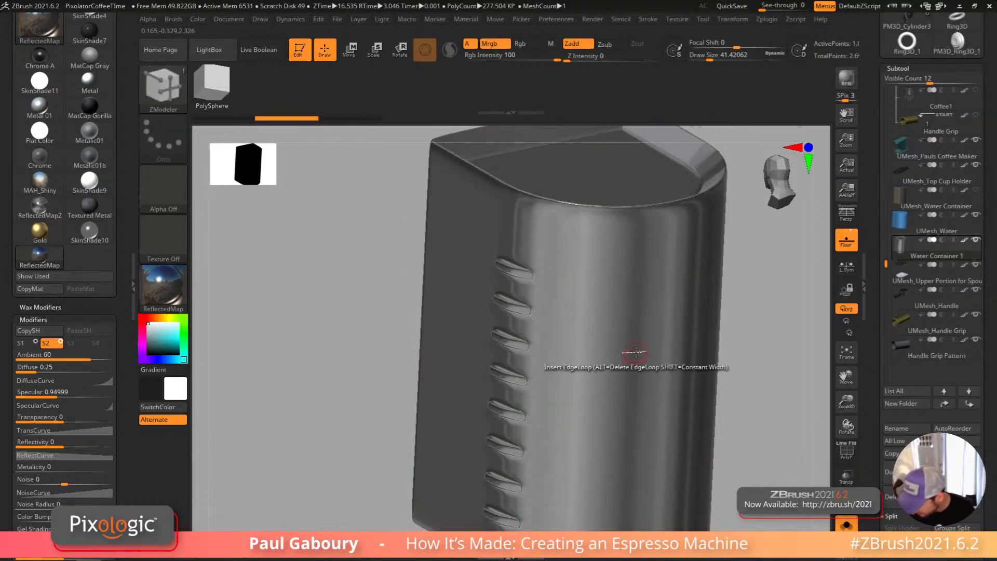
Step: Compare the duplicated container's mesh with and without Dynamic Subdiv smoothing and the polyframe
{"action": "key", "text": "shift+d"}
{"action": "key", "text": "d"}
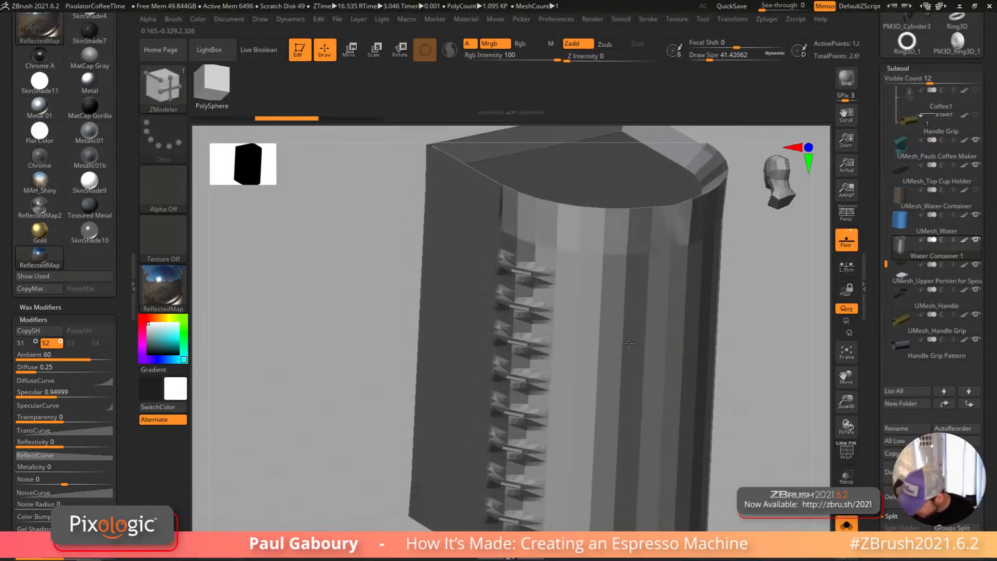
{"action": "key", "text": "d"}
{"action": "right_click_drag", "start_coordinate": [633, 346], "coordinate": [632, 323], "text": "ctrl"}
{"action": "key", "text": "shift+f"}
{"action": "key", "text": "shift+d"}
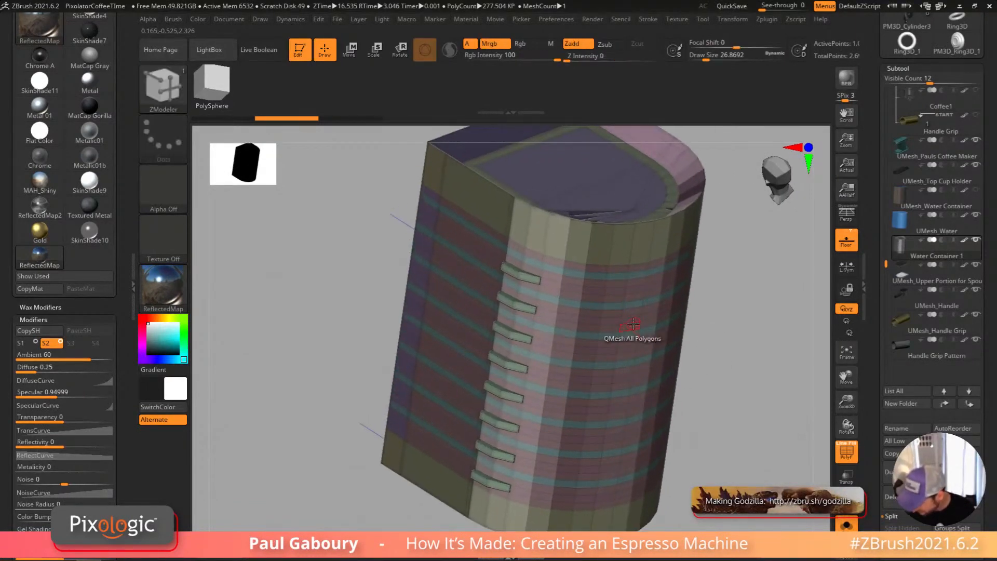
{"action": "key", "text": "shift+f"}
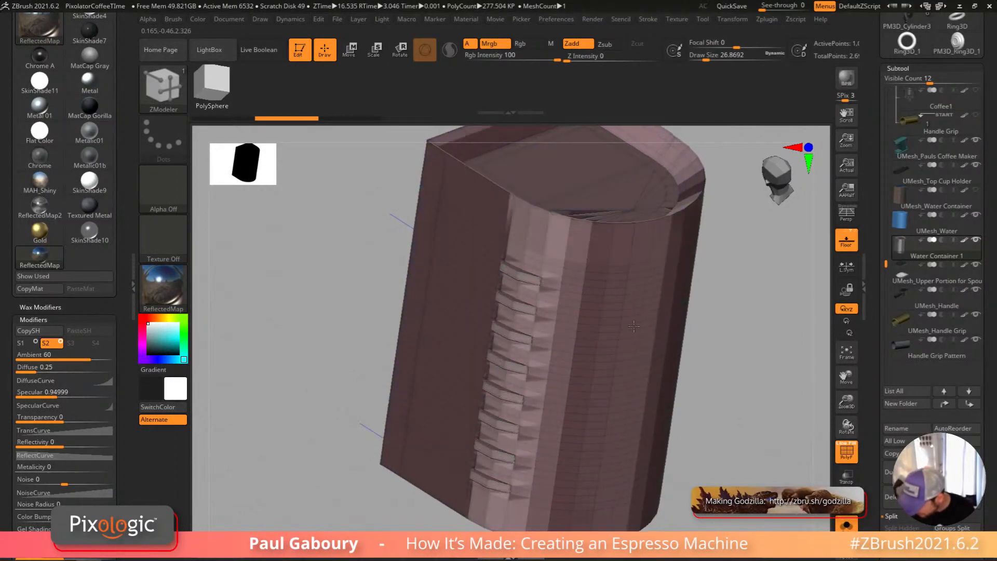
{"action": "key", "text": "d"}
{"action": "key", "text": "shift+f"}
{"action": "key", "text": "shift+f"}
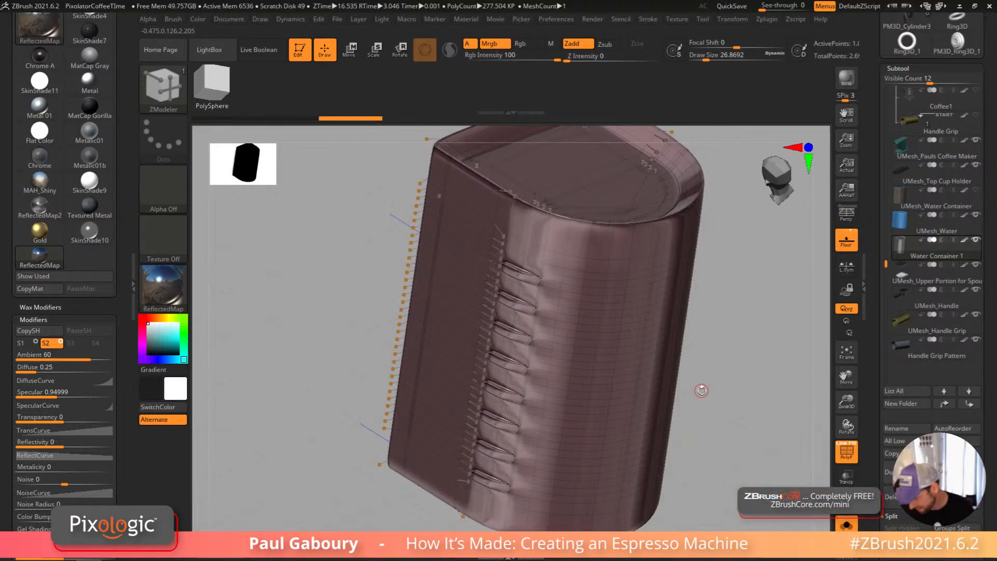
{"action": "key", "text": "shift+f"}
{"action": "left_click_drag", "start_coordinate": [703, 389], "coordinate": [661, 352]}
{"action": "key", "text": "shift+f"}
{"action": "key", "text": "shift+f"}
Step: Apply Dynamic Subdiv to the duplicated container and delete its lower subdivision levels
{"action": "left_click_drag", "start_coordinate": [989, 393], "coordinate": [987, 304]}
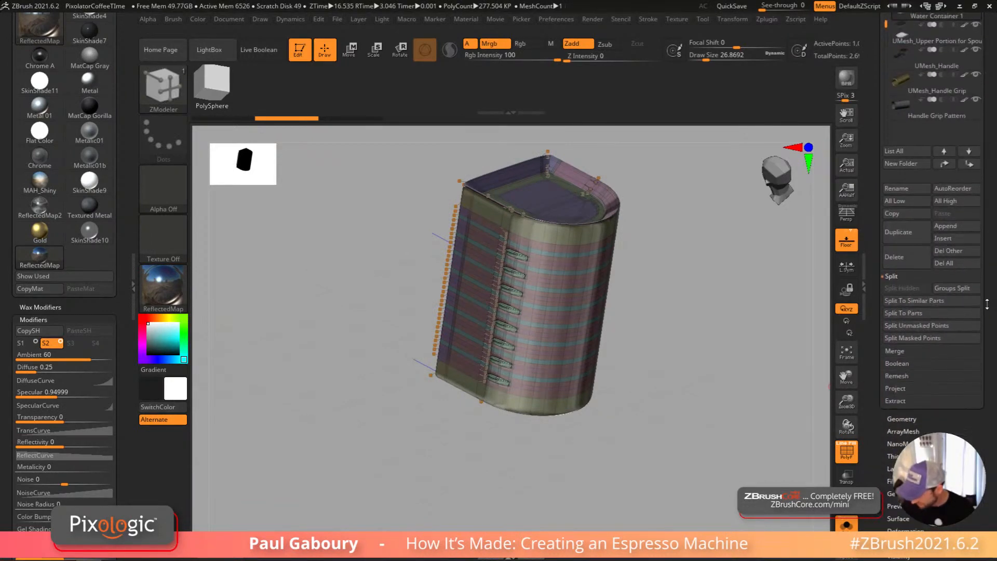
{"action": "left_click", "coordinate": [906, 419]}
{"action": "left_click_drag", "start_coordinate": [981, 244], "coordinate": [983, 374]}
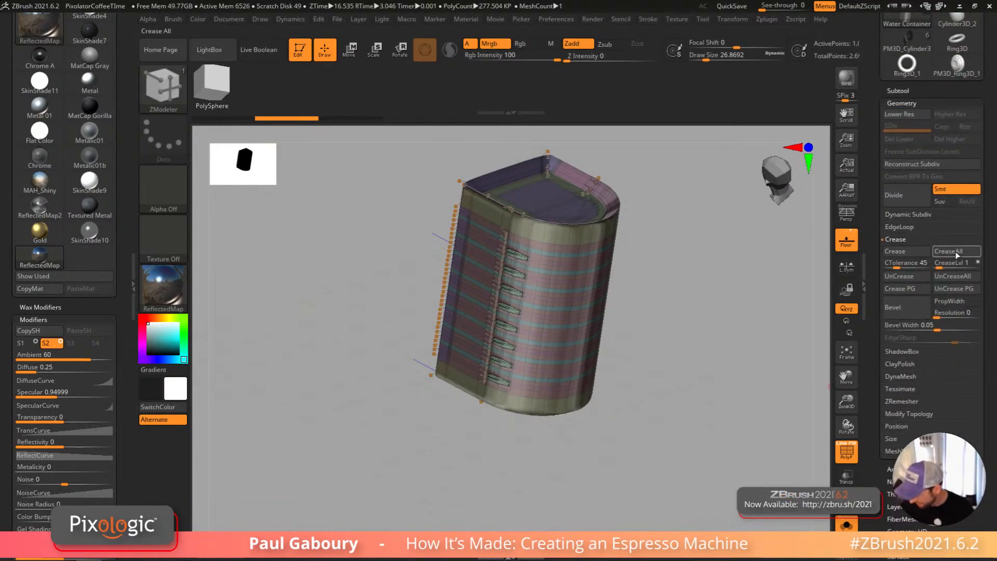
{"action": "left_click", "coordinate": [901, 240]}
{"action": "left_click", "coordinate": [924, 215]}
{"action": "left_click", "coordinate": [944, 227]}
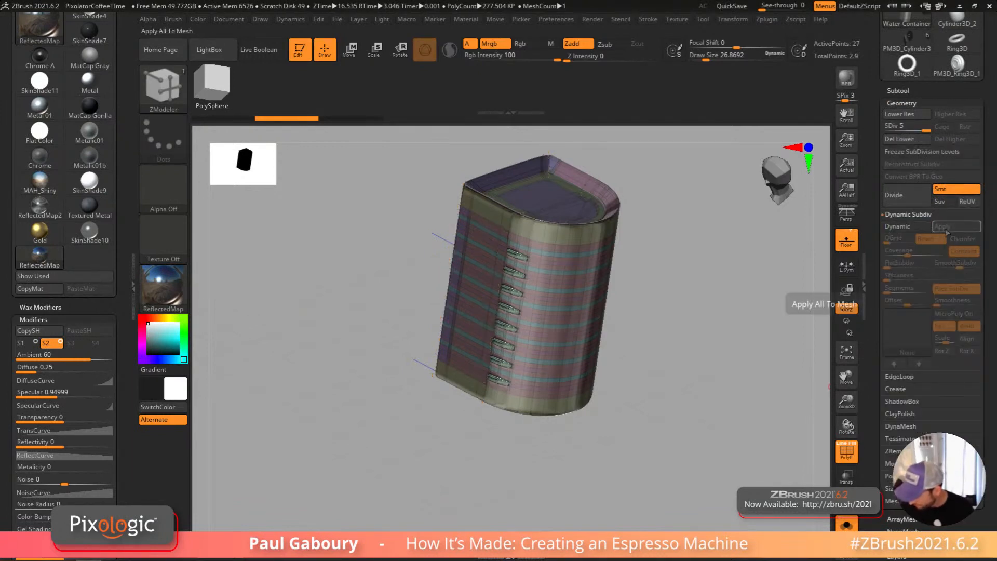
{"action": "left_click", "coordinate": [908, 143]}
Step: Hide the polyframe and fill the duplicated container with white and the ReflectedMap material
{"action": "mouse_move", "coordinate": [639, 419]}
{"action": "left_mouse_down"}
{"action": "mouse_move", "coordinate": [639, 395]}
{"action": "mouse_move", "coordinate": [647, 422]}
{"action": "left_mouse_up"}
{"action": "key", "text": "shift+f"}
{"action": "key", "text": "shift+f"}
{"action": "key", "text": "shift+f"}
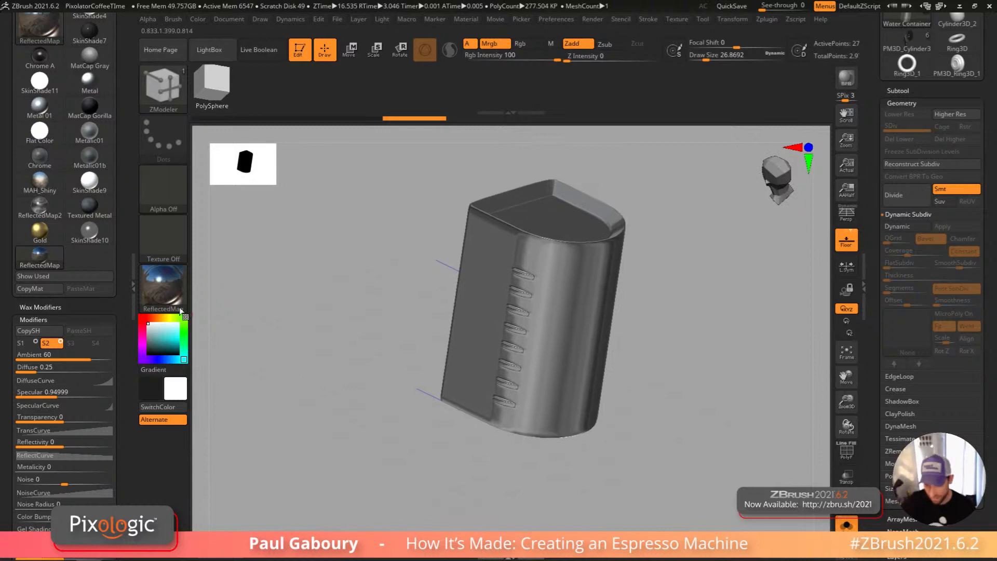
{"action": "left_click", "coordinate": [197, 19]}
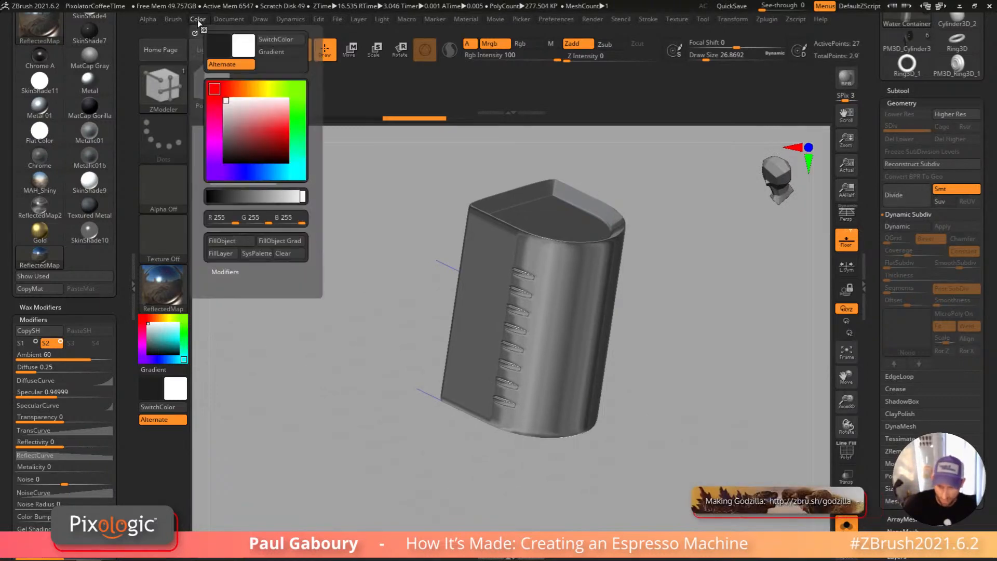
{"action": "left_click", "coordinate": [235, 239]}
{"action": "left_click_drag", "start_coordinate": [488, 458], "coordinate": [668, 420]}
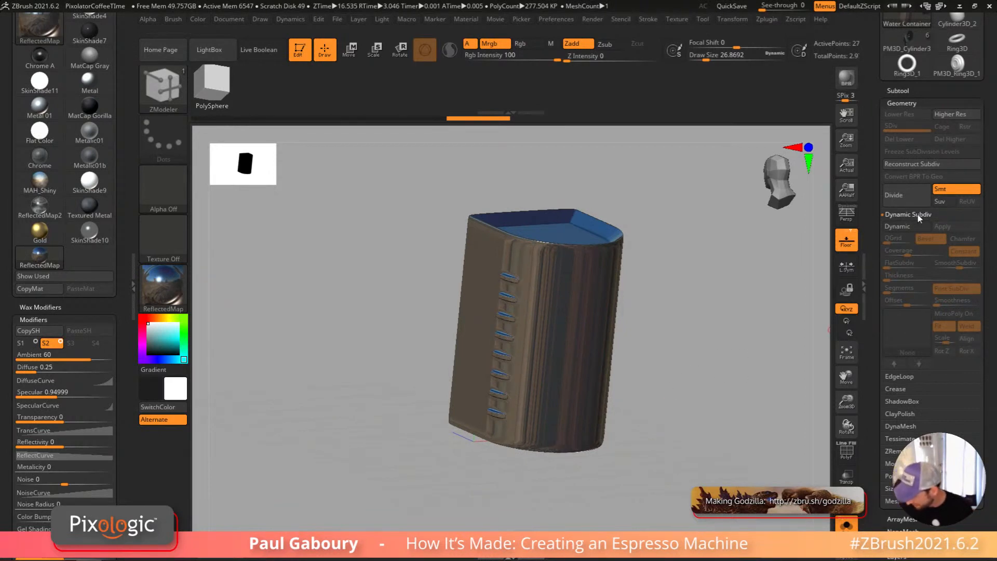
Step: Try DynaMesh on the duplicated container at resolution 128, and undo it
{"action": "left_click", "coordinate": [917, 215]}
{"action": "left_click", "coordinate": [904, 277]}
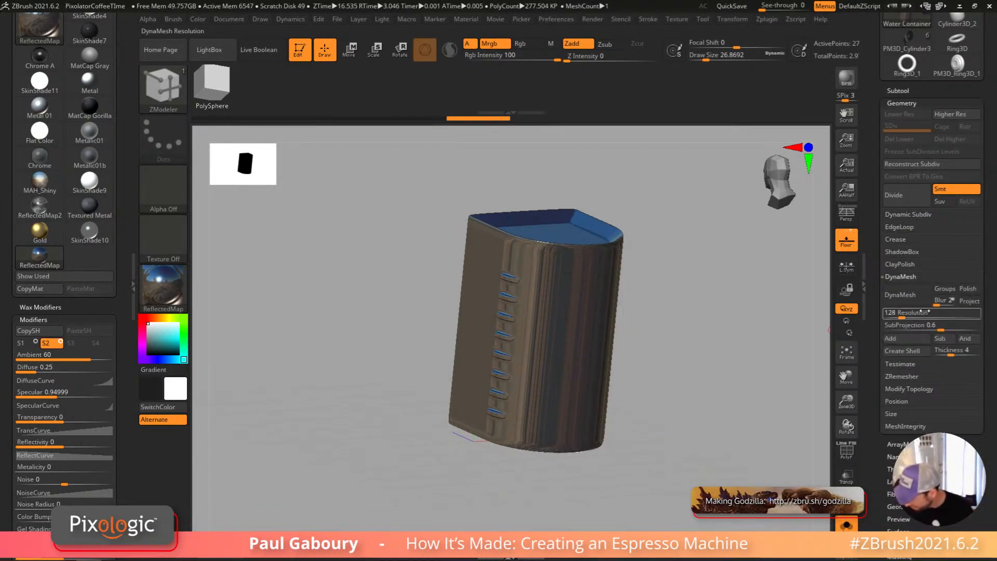
{"action": "left_click", "coordinate": [906, 295]}
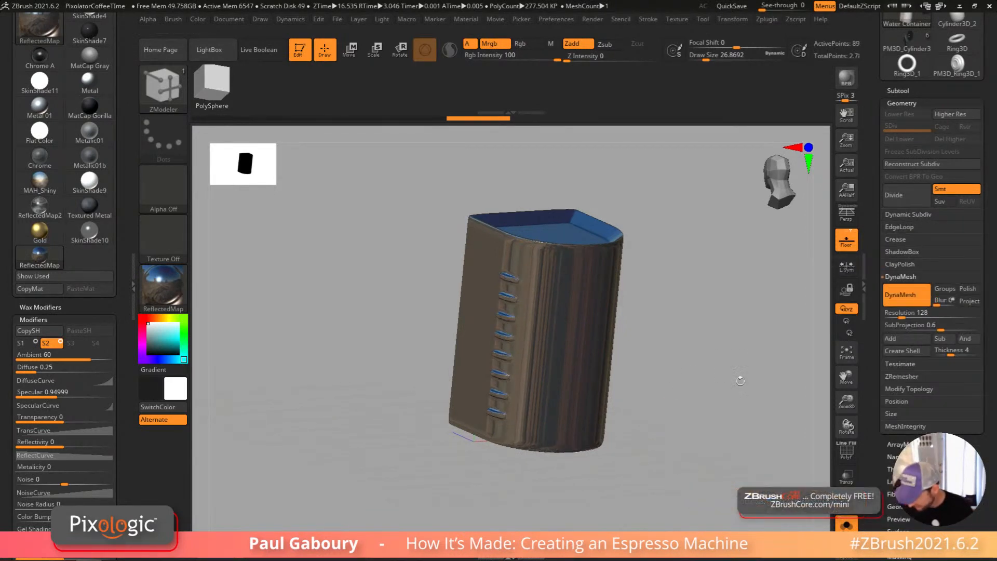
{"action": "left_click_drag", "start_coordinate": [632, 432], "coordinate": [638, 423]}
{"action": "right_click_drag", "start_coordinate": [608, 383], "coordinate": [575, 413], "text": "ctrl"}
{"action": "key", "text": "ctrl+z"}
{"action": "key", "text": "shift+f"}
{"action": "key", "text": "ctrl+z"}
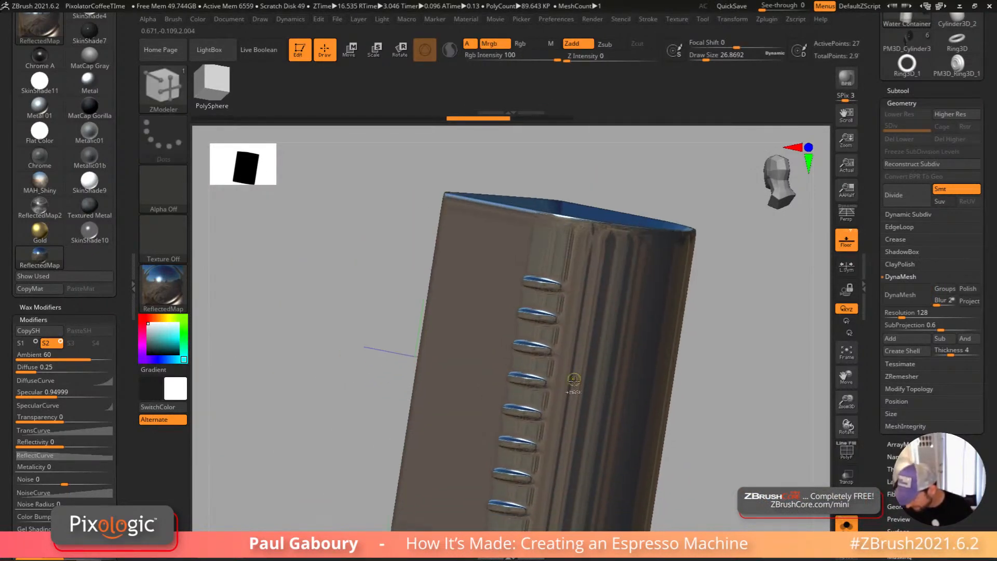
Step: Set the DynaMesh resolution to 360 and remesh the duplicated container
{"action": "left_click", "coordinate": [904, 314]}
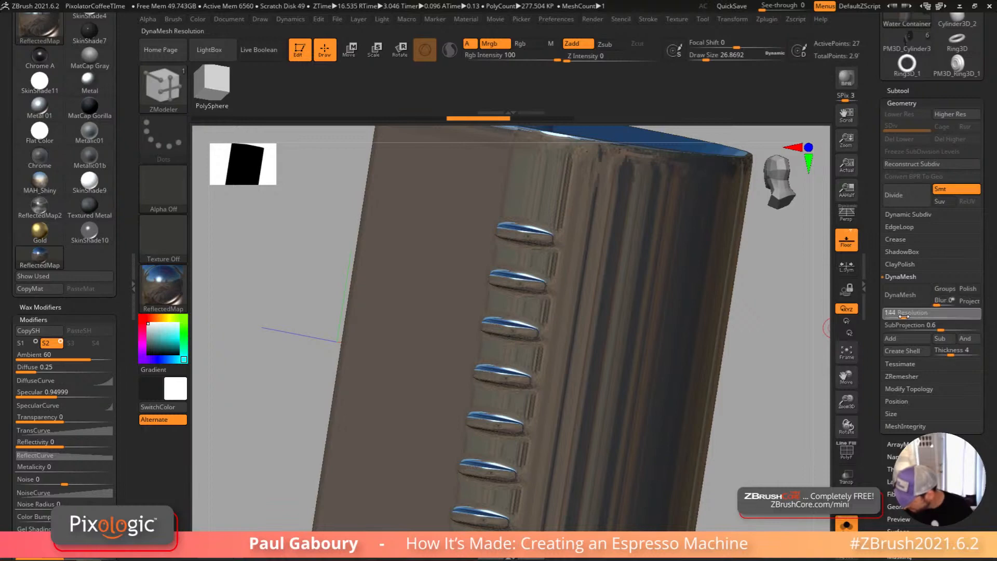
{"action": "left_click_drag", "start_coordinate": [912, 315], "coordinate": [916, 315]}
{"action": "left_click", "coordinate": [906, 292]}
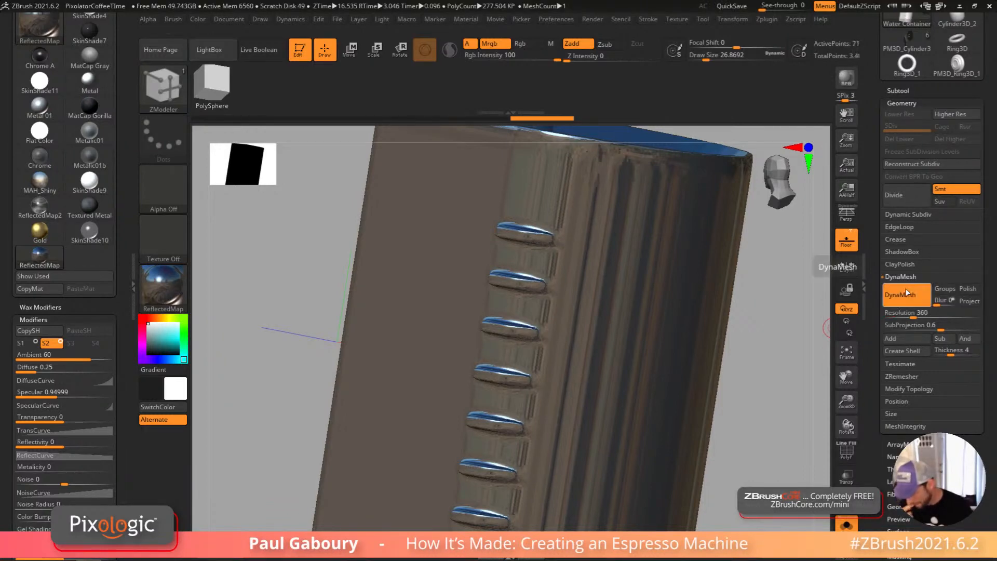
Step: Examine the remeshed container's surface, measurement ridges, and polyframe density
{"action": "key", "text": "ctrl"}
{"action": "right_click_drag", "start_coordinate": [680, 389], "coordinate": [635, 339], "text": "ctrl"}
{"action": "key", "text": "s"}
{"action": "left_click_drag", "start_coordinate": [659, 375], "coordinate": [675, 376]}
{"action": "key", "text": "shift+f"}
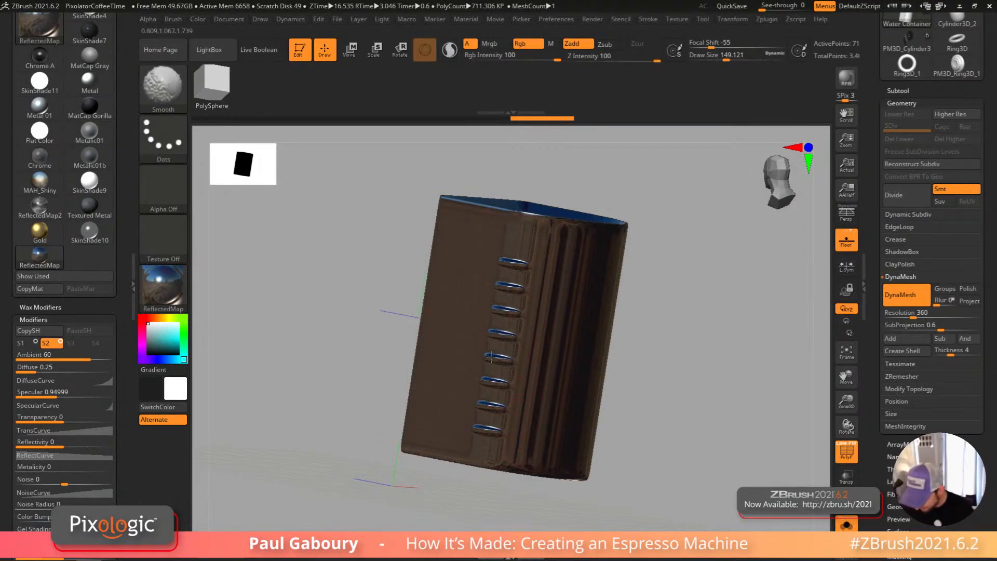
{"action": "key", "text": "shift+f"}
{"action": "right_click_drag", "start_coordinate": [678, 416], "coordinate": [668, 401], "text": "ctrl"}
{"action": "mouse_move", "coordinate": [668, 401]}
{"action": "right_mouse_down"}
{"action": "mouse_move", "coordinate": [654, 447]}
{"action": "mouse_move", "coordinate": [670, 397]}
{"action": "right_mouse_up"}
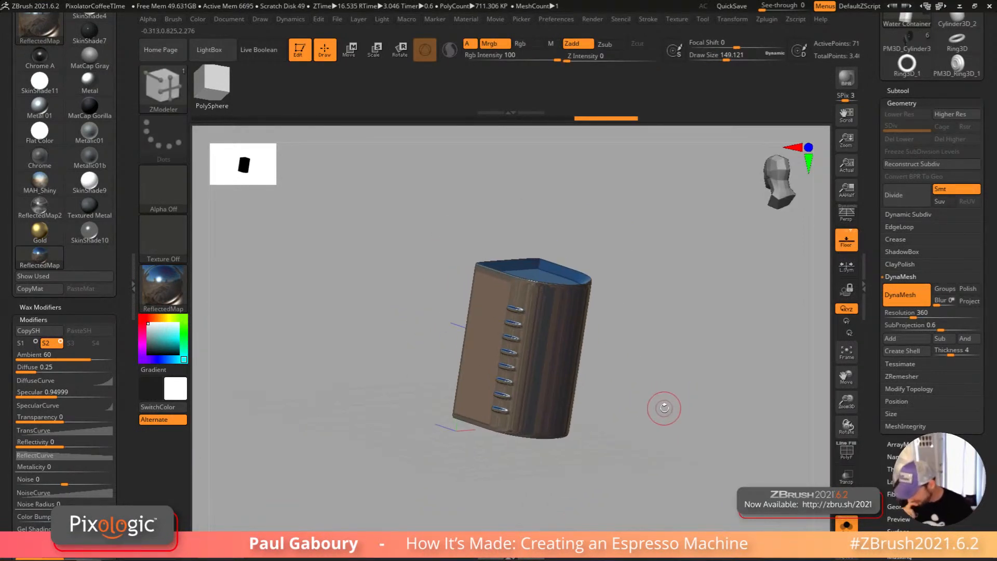
{"action": "key", "text": "shift+f"}
{"action": "right_click_drag", "start_coordinate": [677, 454], "coordinate": [680, 419], "text": "alt"}
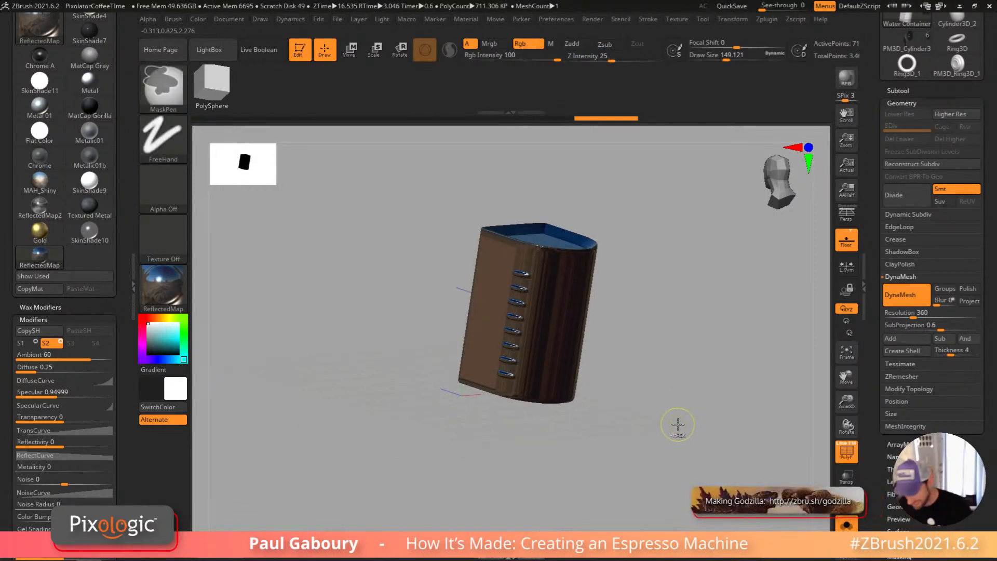
Step: Try the SkinShade10 material on the container and switch the active material to MatCap Gray
{"action": "key", "text": "m"}
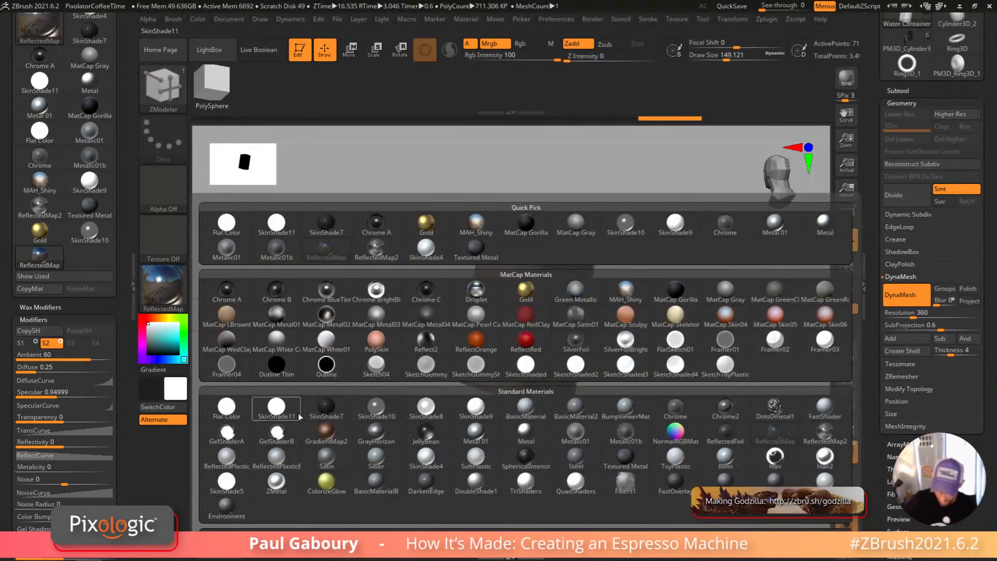
{"action": "left_click", "coordinate": [377, 410]}
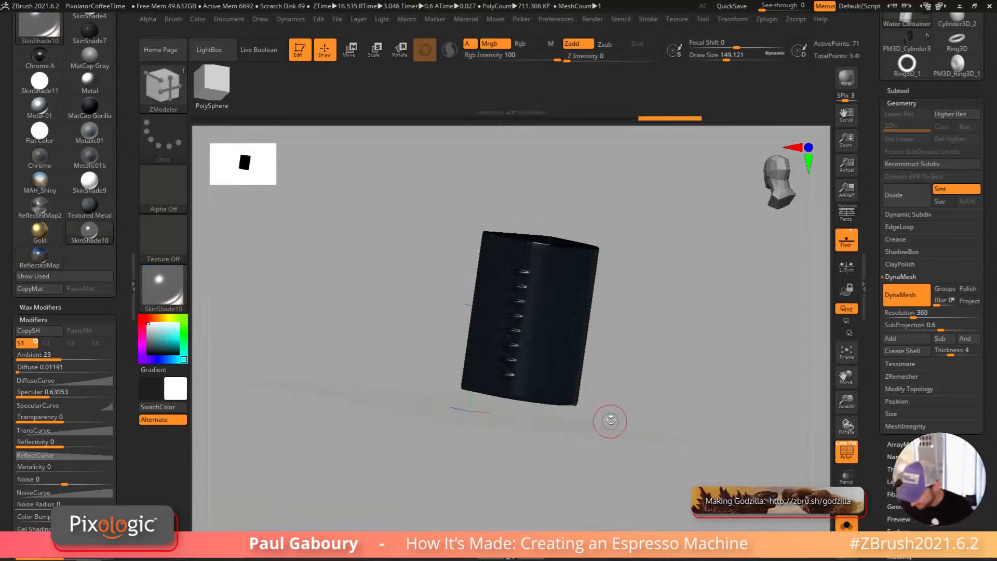
{"action": "left_click", "coordinate": [166, 288]}
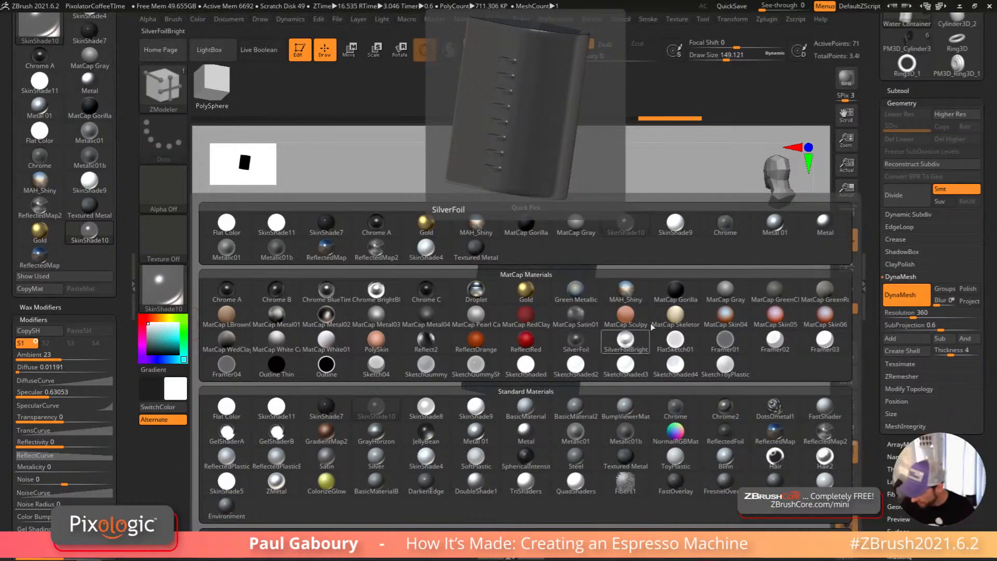
{"action": "left_click", "coordinate": [723, 292]}
{"action": "right_click_drag", "start_coordinate": [638, 377], "coordinate": [644, 404], "text": "ctrl"}
{"action": "mouse_move", "coordinate": [644, 404]}
{"action": "left_mouse_down"}
{"action": "mouse_move", "coordinate": [639, 414]}
{"action": "mouse_move", "coordinate": [632, 406]}
{"action": "left_mouse_up"}
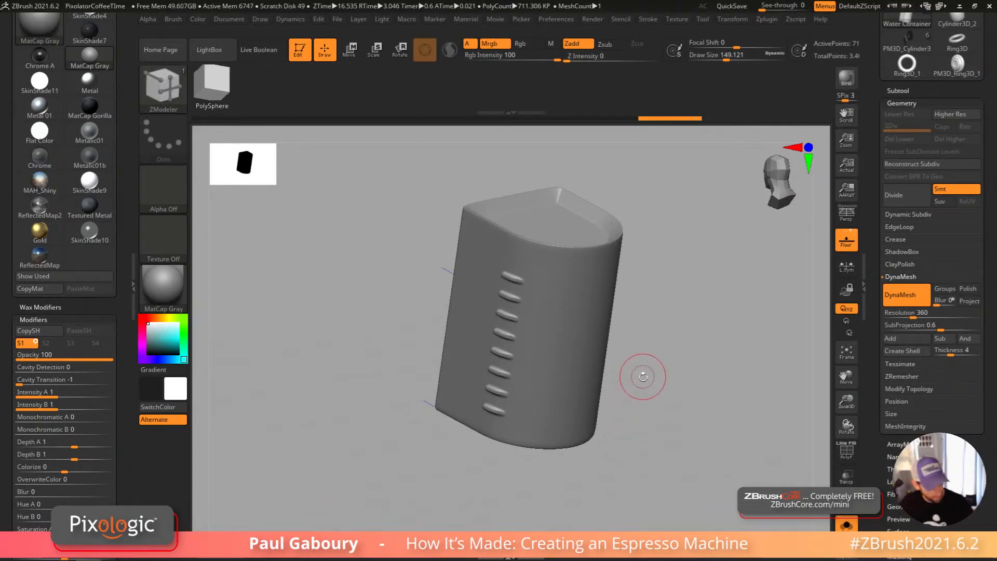
Step: Insert a capsule from the IMM Primitives brush on the container's side and move it clear of the surface
{"action": "key", "text": "b"}
{"action": "key", "text": "i"}
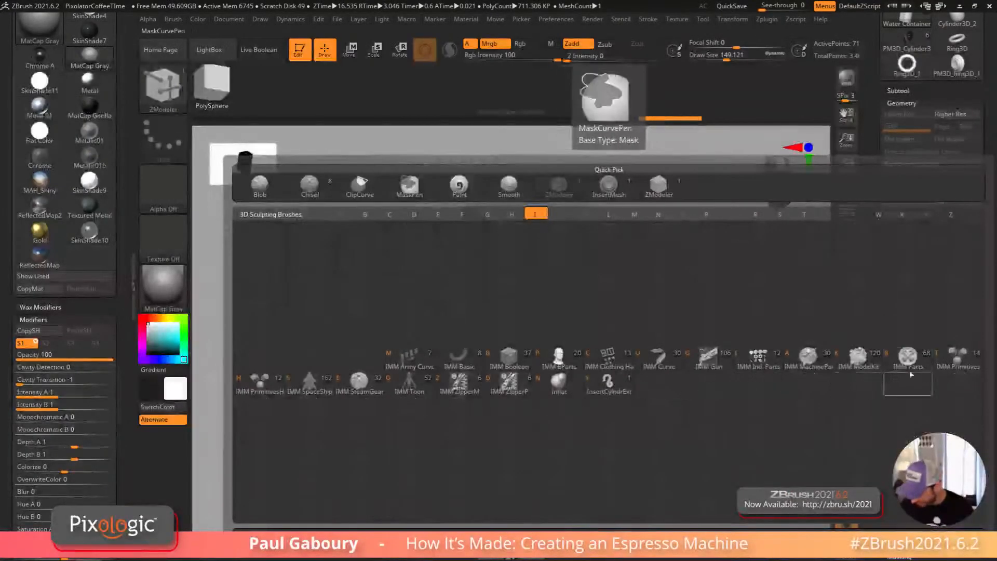
{"action": "left_click", "coordinate": [957, 359]}
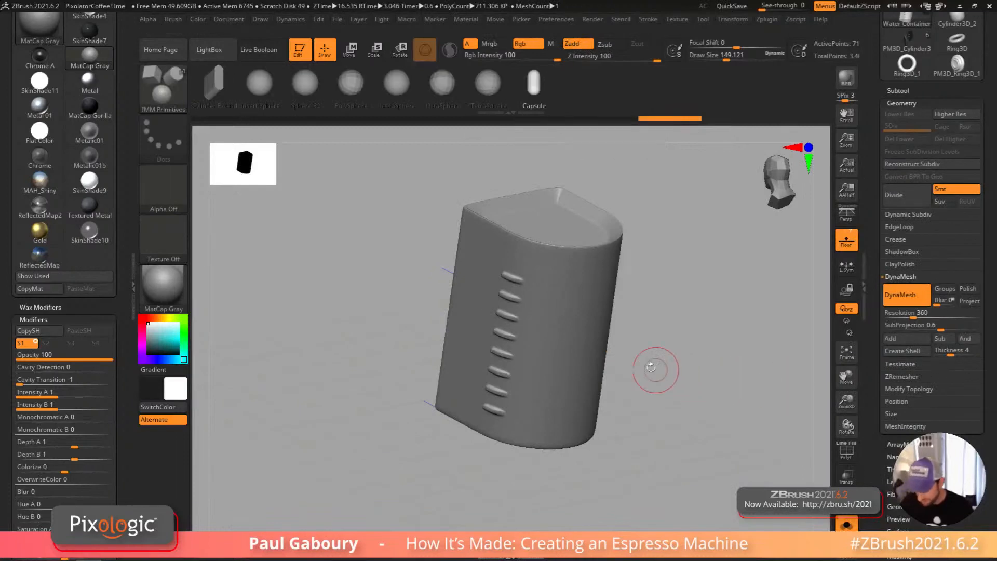
{"action": "left_click_drag", "start_coordinate": [593, 347], "coordinate": [603, 359]}
{"action": "key", "text": "shift+f"}
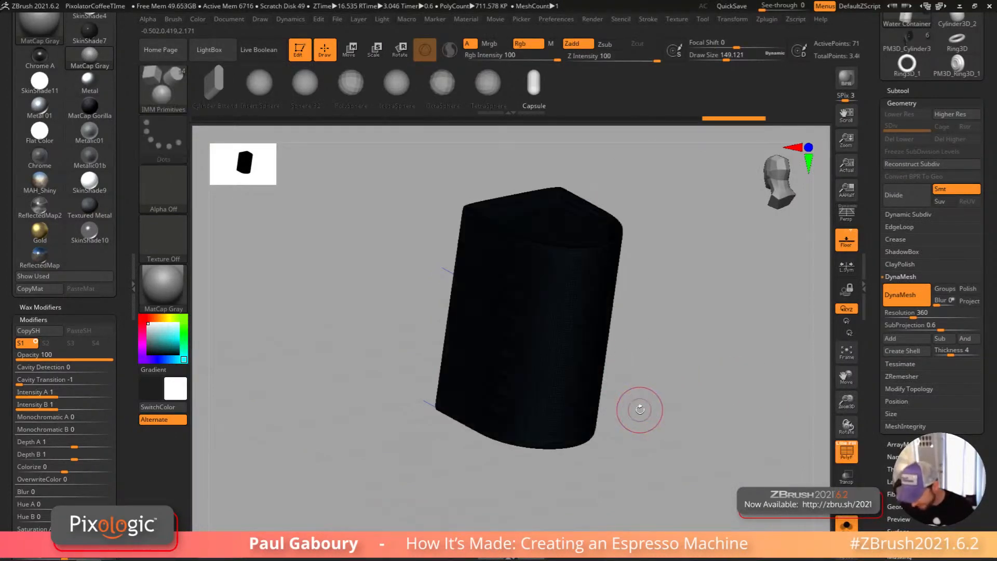
{"action": "key", "text": "w"}
{"action": "left_click_drag", "start_coordinate": [648, 403], "coordinate": [704, 379]}
{"action": "right_click_drag", "start_coordinate": [708, 418], "coordinate": [684, 415]}
{"action": "right_click_drag", "start_coordinate": [683, 415], "coordinate": [647, 415], "text": "ctrl"}
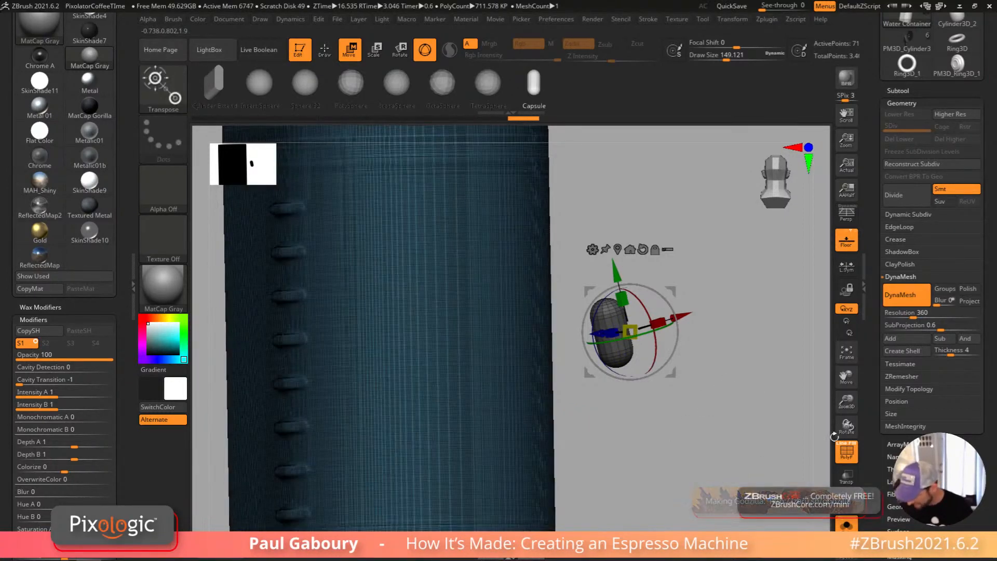
Step: Hollow out the duplicated container by creating a DynaMesh shell with a thickness of 4
{"action": "left_click", "coordinate": [916, 352]}
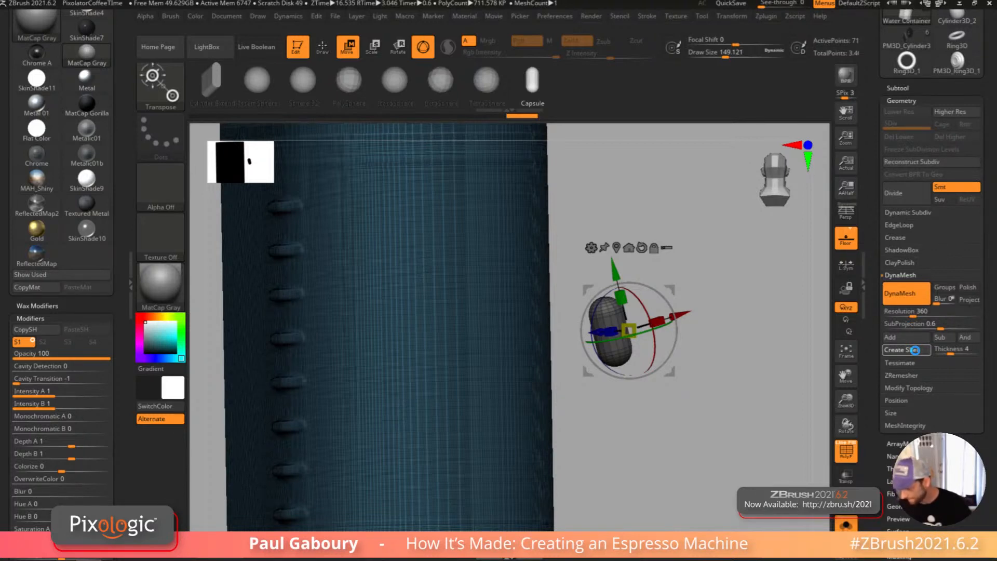
{"action": "left_click", "coordinate": [915, 351]}
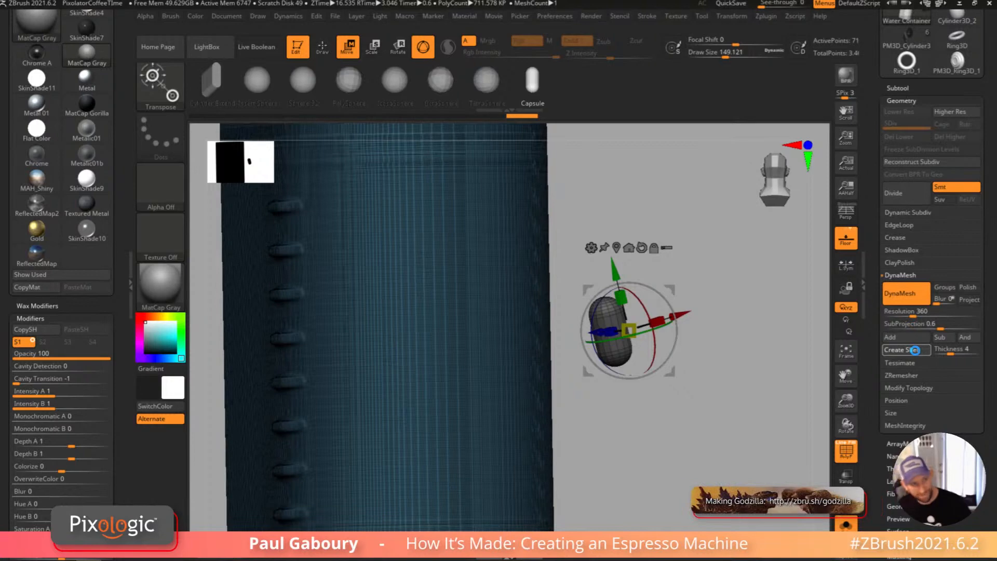
{"action": "key", "text": "q"}
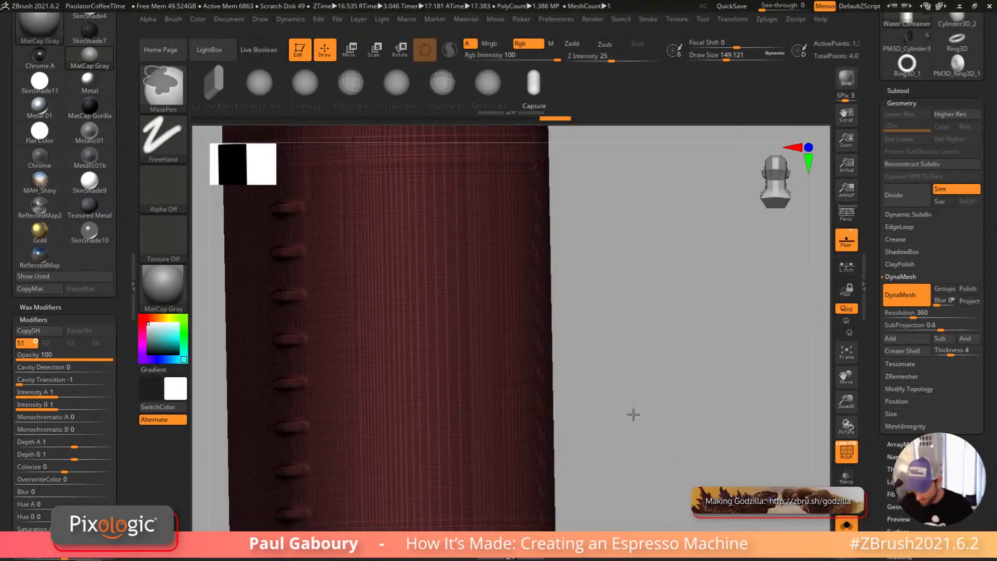
Step: Hide part of the shelled container to examine its hollow interior and wall, and restore its full visibility without polyframe
{"action": "key", "text": "f"}
{"action": "mouse_move", "coordinate": [621, 400]}
{"action": "left_mouse_down", "text": "shift"}
{"action": "mouse_move", "coordinate": [670, 488]}
{"action": "mouse_move", "coordinate": [541, 278]}
{"action": "mouse_move", "coordinate": [632, 437]}
{"action": "mouse_move", "coordinate": [556, 389]}
{"action": "left_mouse_up", "text": "shift"}
{"action": "mouse_move", "coordinate": [555, 389]}
{"action": "right_mouse_down", "text": "ctrl"}
{"action": "mouse_move", "coordinate": [603, 425]}
{"action": "mouse_move", "coordinate": [587, 409]}
{"action": "mouse_move", "coordinate": [603, 416]}
{"action": "mouse_move", "coordinate": [599, 404]}
{"action": "mouse_move", "coordinate": [602, 417]}
{"action": "right_mouse_up", "text": "ctrl"}
{"action": "key", "text": "s"}
{"action": "left_click_drag", "start_coordinate": [603, 417], "coordinate": [579, 417]}
{"action": "right_click_drag", "start_coordinate": [579, 417], "coordinate": [617, 374]}
{"action": "right_click_drag", "start_coordinate": [662, 415], "coordinate": [589, 374], "text": "ctrl"}
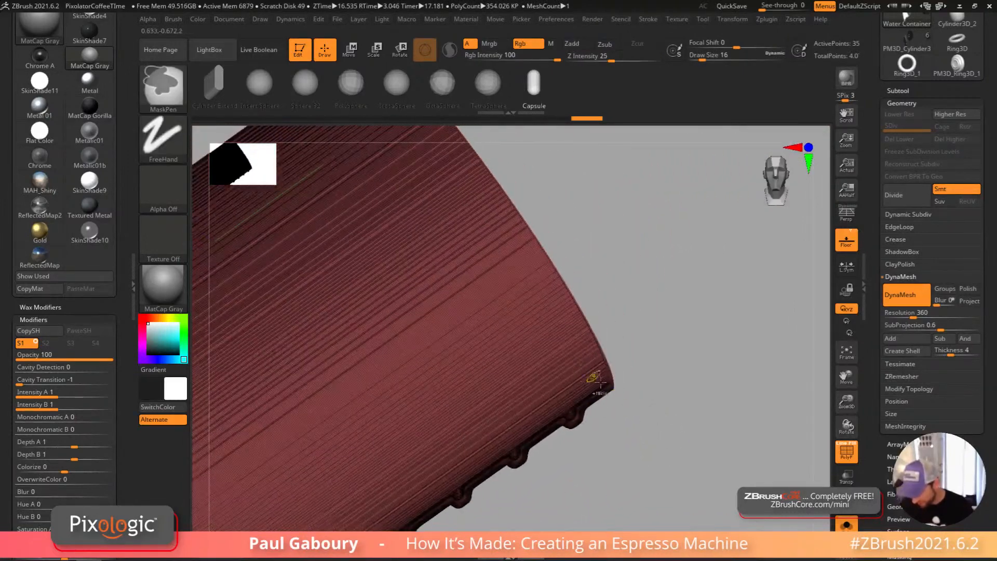
{"action": "left_click", "coordinate": [686, 448], "text": "ctrl+shift"}
{"action": "right_click_drag", "start_coordinate": [689, 458], "coordinate": [571, 363], "text": "ctrl"}
{"action": "right_click_drag", "start_coordinate": [690, 440], "coordinate": [672, 450], "text": "shift"}
{"action": "key", "text": "shift+f"}
Step: Apply a Polish deformation of 100 to the shelled container and show the whole espresso machine again
{"action": "left_click_drag", "start_coordinate": [943, 524], "coordinate": [956, 399]}
{"action": "left_click", "coordinate": [915, 361]}
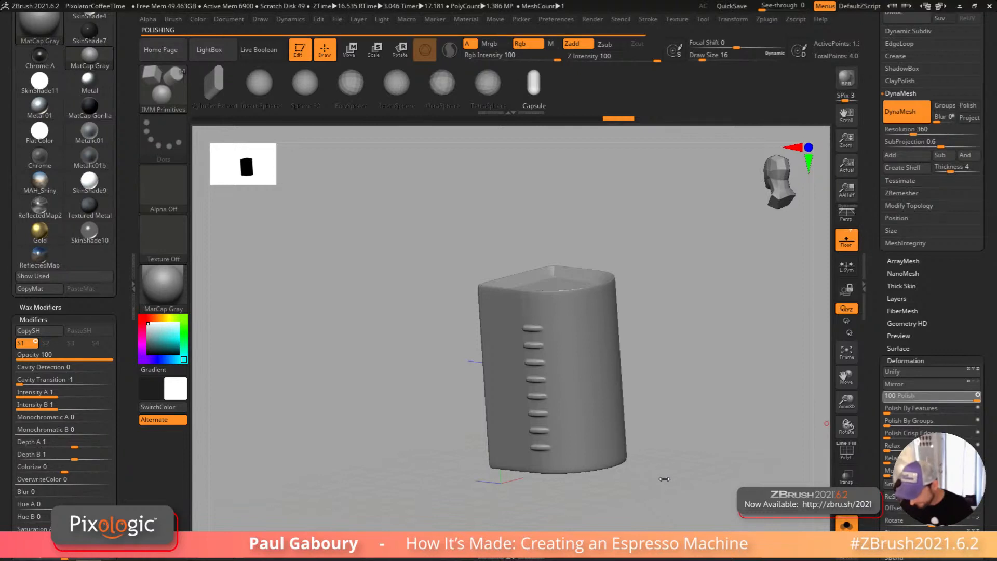
{"action": "left_click_drag", "start_coordinate": [665, 478], "coordinate": [640, 448]}
{"action": "key", "text": "shift+f"}
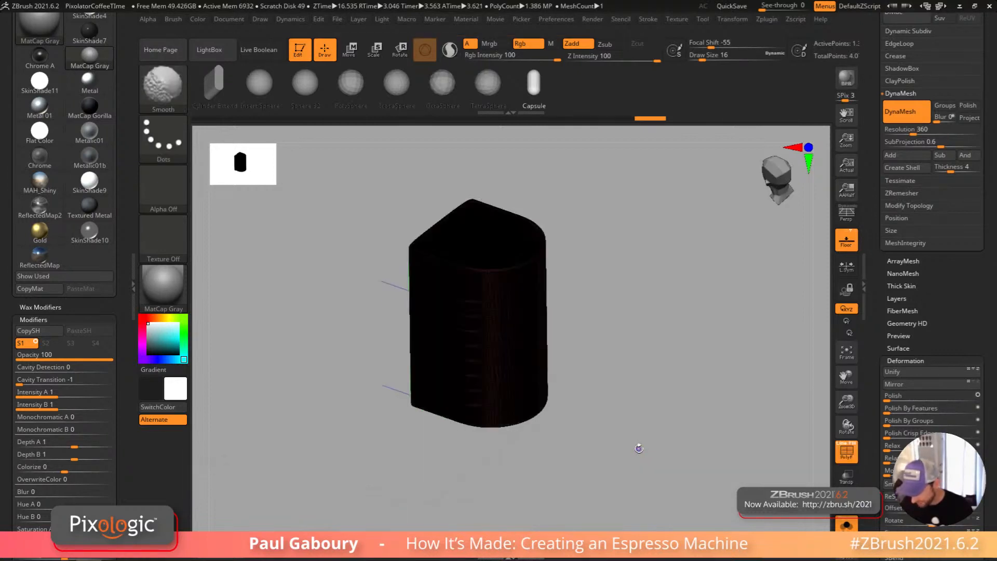
{"action": "key", "text": "shift+f"}
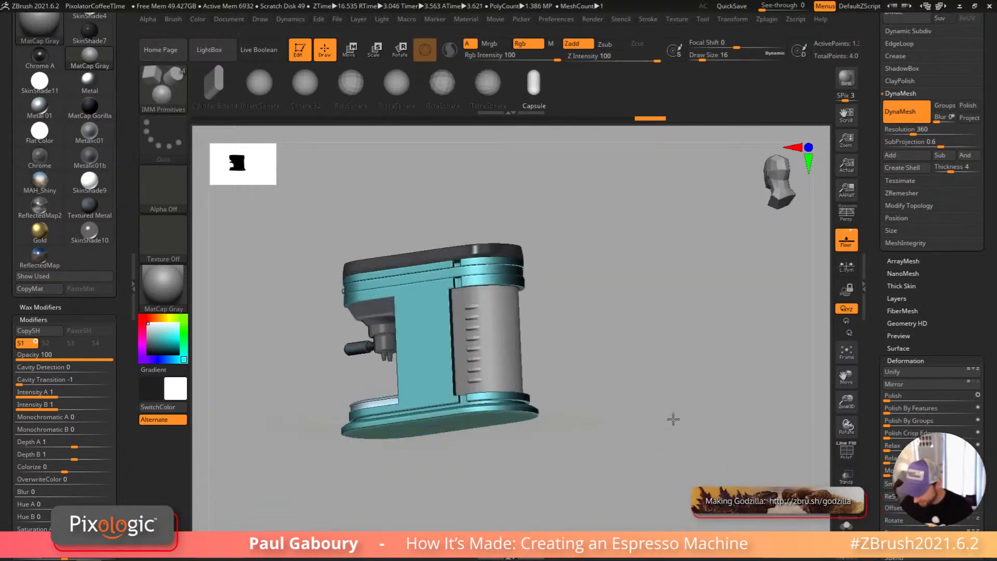
{"action": "left_click_drag", "start_coordinate": [673, 419], "coordinate": [672, 423]}
Step: Give the Water Container 1 subtool the ReflectedMap material, fill it with white, and BPR-render the machine
{"action": "left_click_drag", "start_coordinate": [973, 306], "coordinate": [980, 343]}
{"action": "left_click", "coordinate": [915, 312]}
{"action": "mouse_move", "coordinate": [936, 360]}
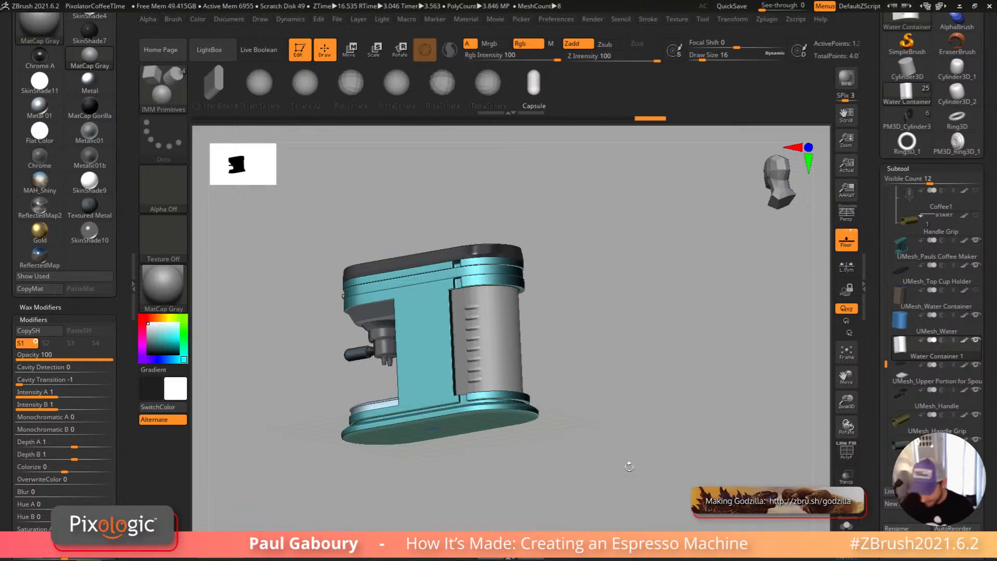
{"action": "left_click", "coordinate": [164, 287]}
{"action": "left_click", "coordinate": [768, 436]}
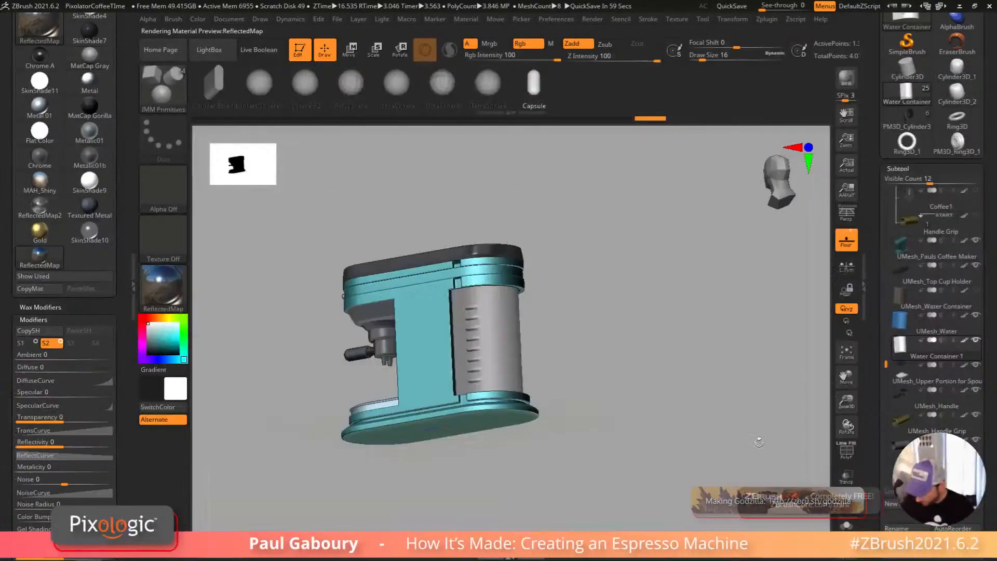
{"action": "left_click", "coordinate": [197, 19]}
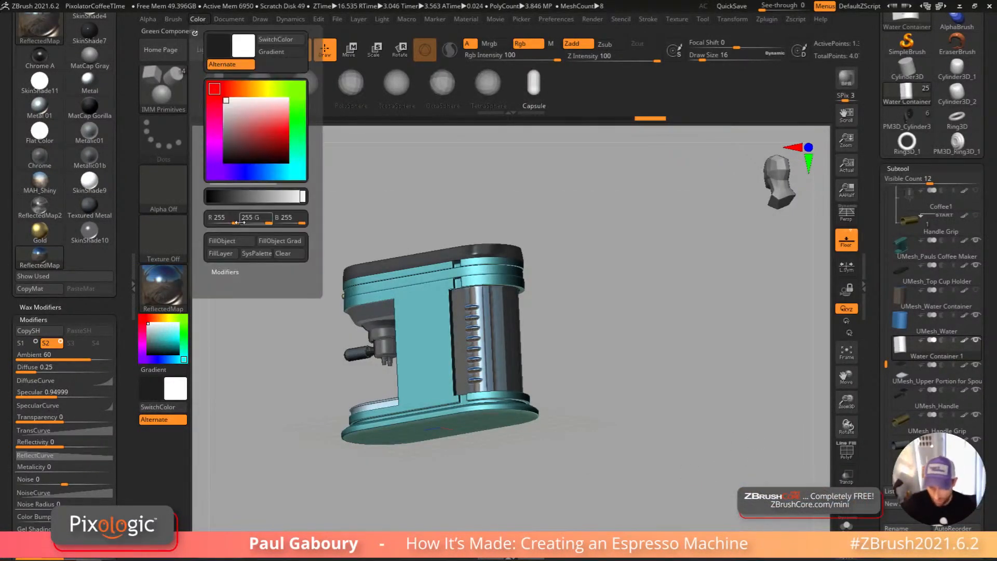
{"action": "left_click", "coordinate": [243, 242]}
{"action": "mouse_move", "coordinate": [656, 372]}
{"action": "left_mouse_down"}
{"action": "mouse_move", "coordinate": [659, 422]}
{"action": "mouse_move", "coordinate": [687, 391]}
{"action": "left_mouse_up"}
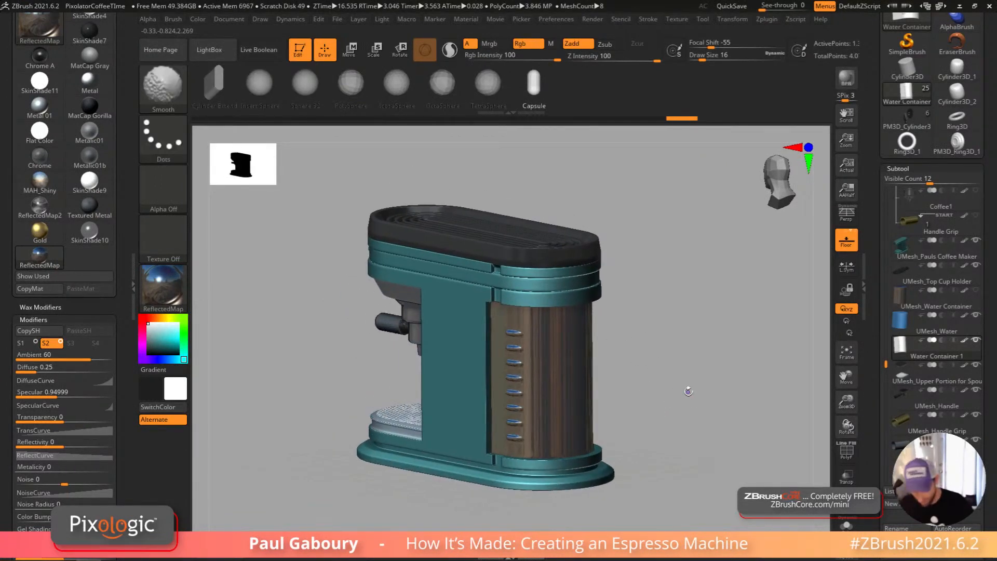
{"action": "key", "text": "shift+r"}
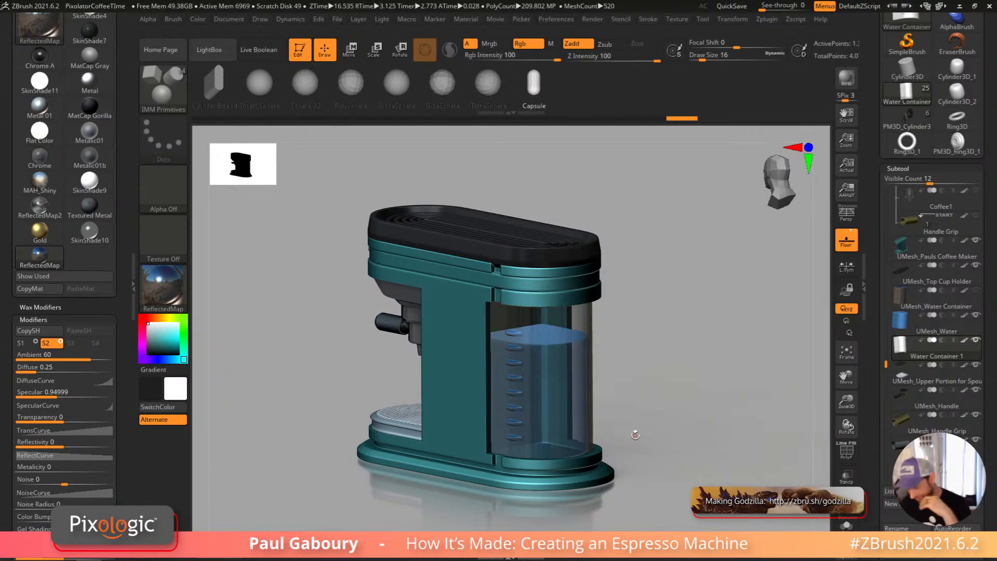
Step: Shrink the UMesh_Water subtool to sit inside the container's walls and render the machine
{"action": "key", "text": "Up"}
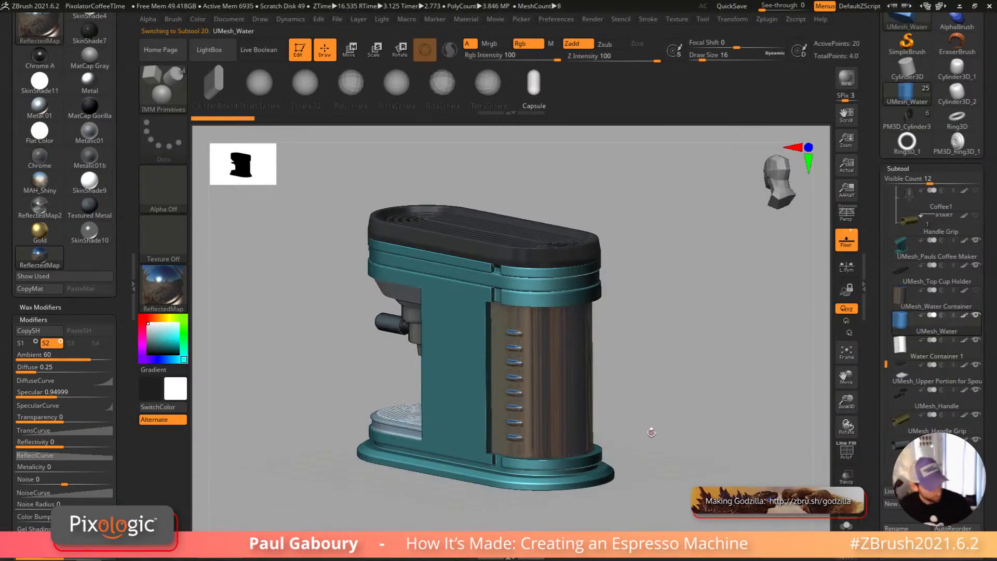
{"action": "key", "text": "w"}
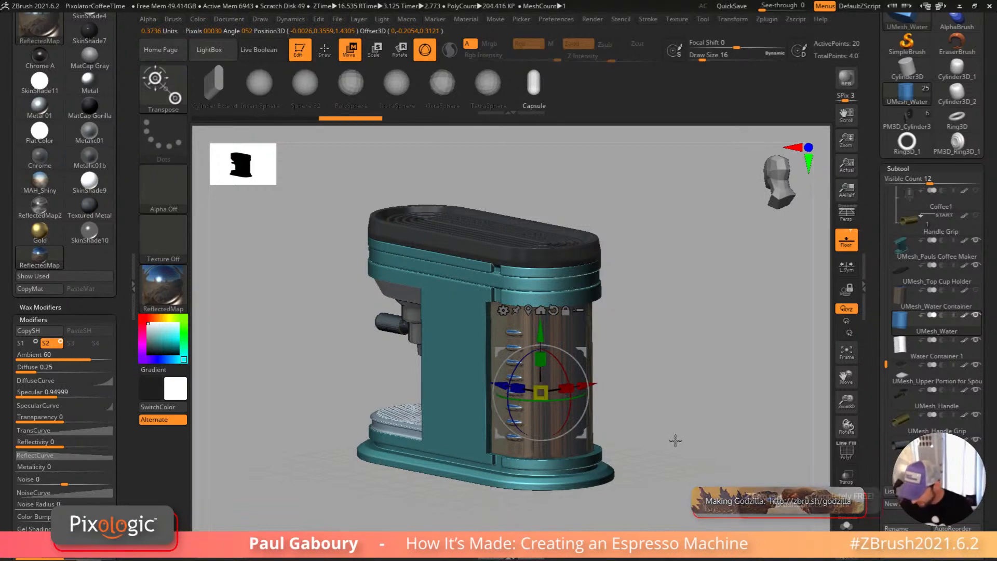
{"action": "key", "text": "q"}
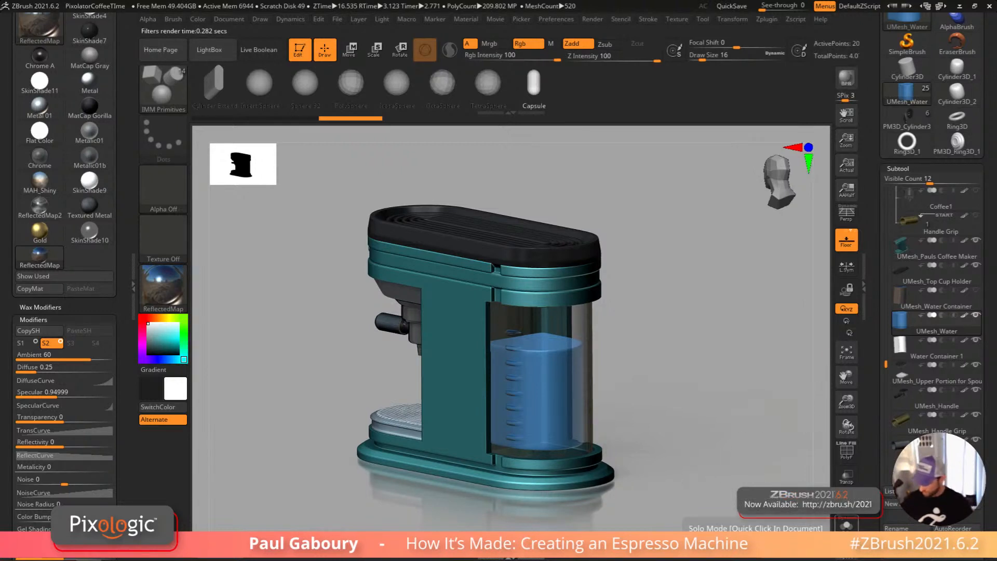
Step: Isolate the water mesh in side view, refine its fit inside the container, and render the whole machine
{"action": "left_click", "coordinate": [846, 525]}
{"action": "left_click_drag", "start_coordinate": [669, 506], "coordinate": [478, 417], "text": "shift"}
{"action": "key", "text": "shift+f"}
{"action": "key", "text": "w"}
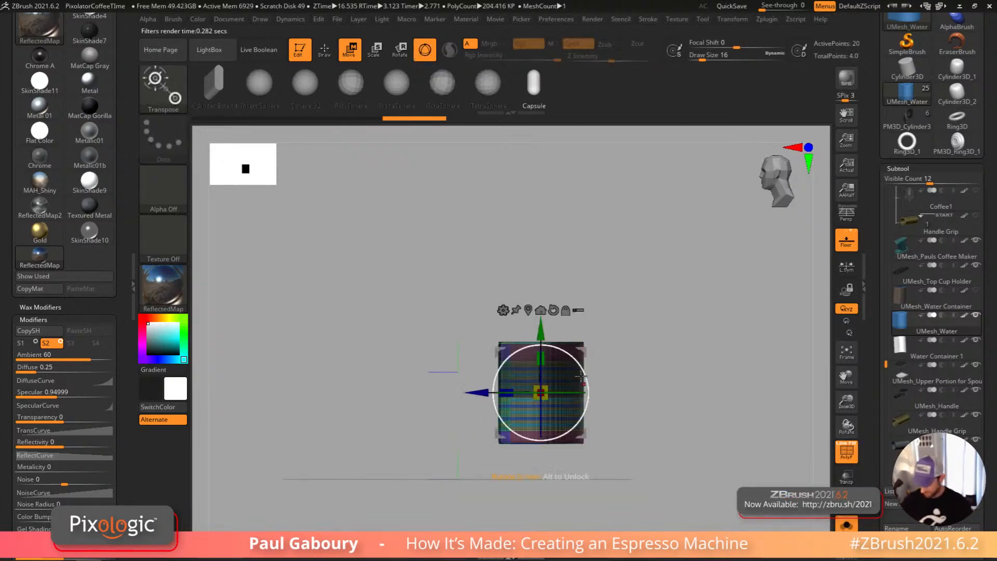
{"action": "key", "text": "shift+f"}
{"action": "left_click_drag", "start_coordinate": [683, 459], "coordinate": [675, 465]}
{"action": "key", "text": "ctrl+shift+s"}
{"action": "key", "text": "shift+r"}
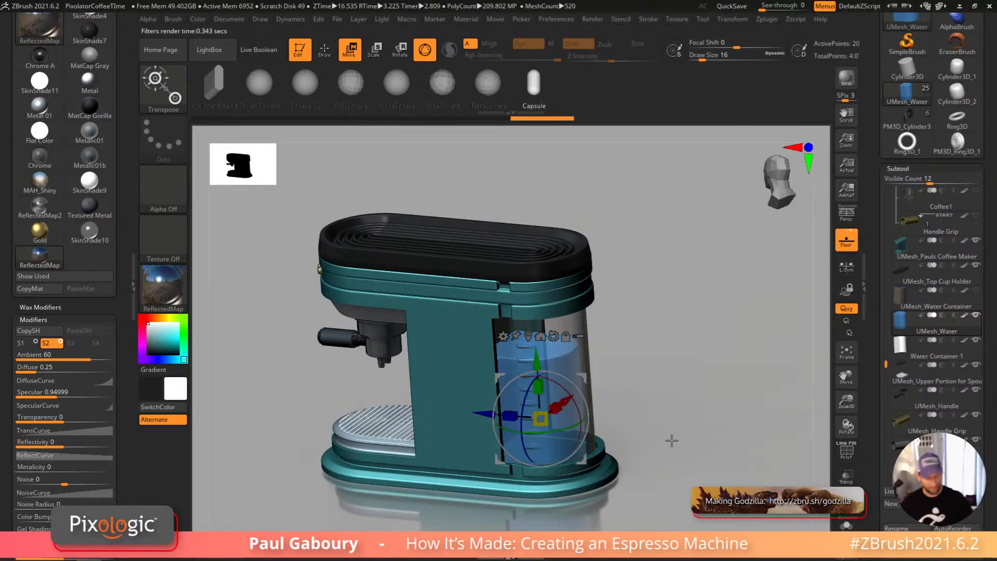
Step: Turn on perspective and BPR-render the teal machine from two angles showing the water container
{"action": "key", "text": "ctrl+z"}
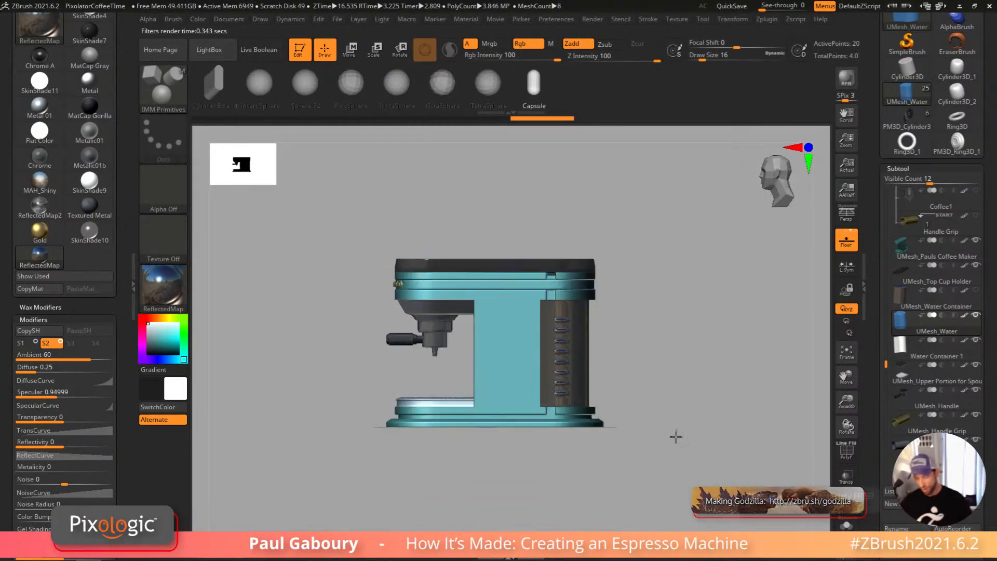
{"action": "left_click_drag", "start_coordinate": [678, 435], "coordinate": [666, 441]}
{"action": "left_click", "coordinate": [847, 216]}
{"action": "mouse_move", "coordinate": [712, 396]}
{"action": "left_mouse_down"}
{"action": "mouse_move", "coordinate": [689, 419]}
{"action": "mouse_move", "coordinate": [724, 388]}
{"action": "left_mouse_up"}
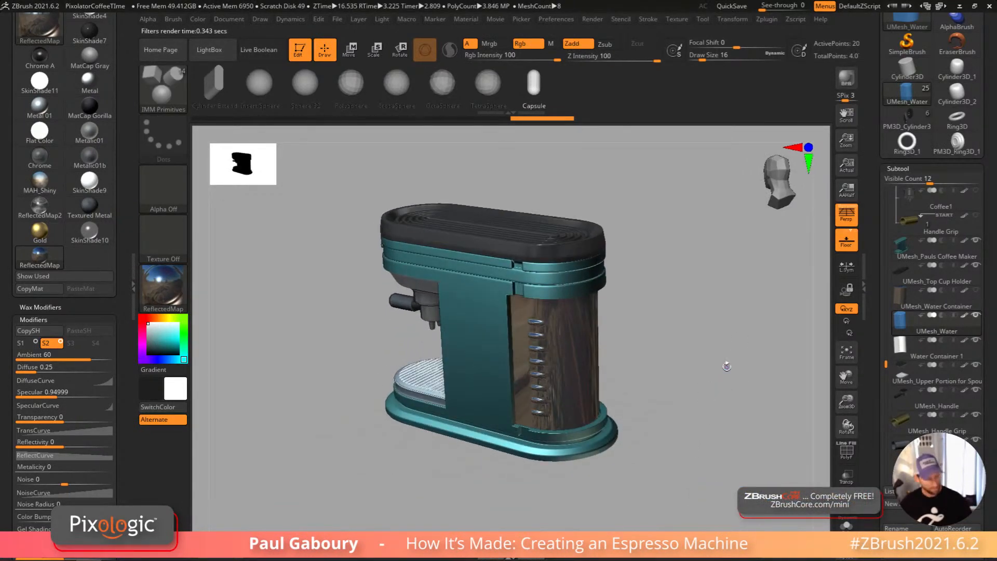
{"action": "key", "text": "shift+r"}
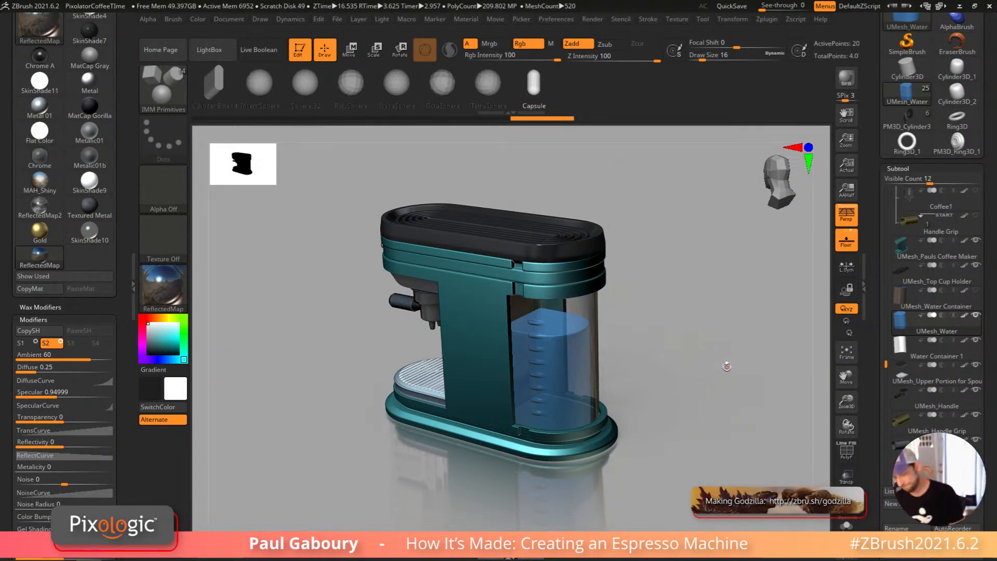
{"action": "left_click_drag", "start_coordinate": [672, 462], "coordinate": [675, 420]}
{"action": "key", "text": "shift+r"}
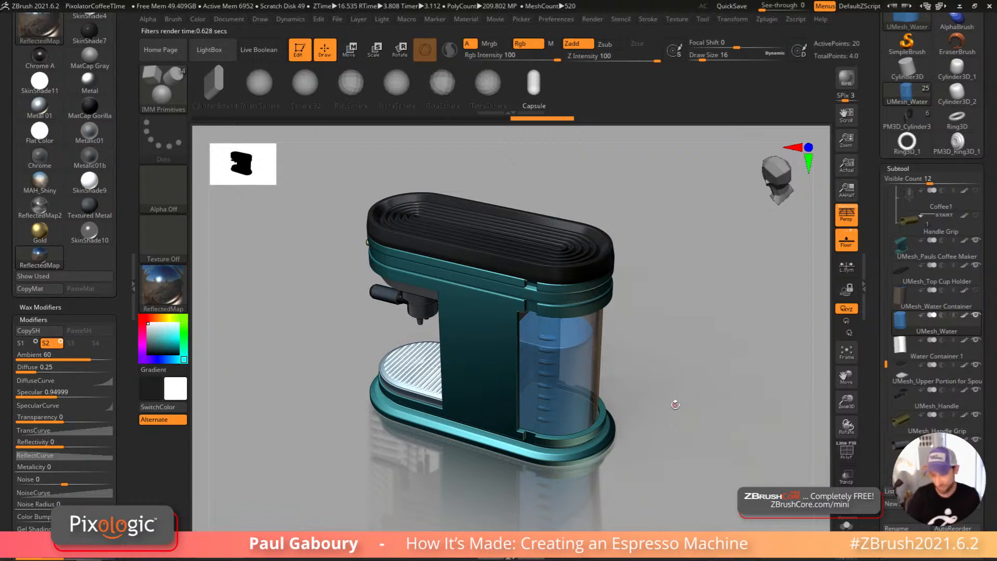
Step: Switch to the PM3D_Cylinder3D_18 grey espresso machine tool and render it from the side of its transparent container
{"action": "left_click", "coordinate": [906, 119]}
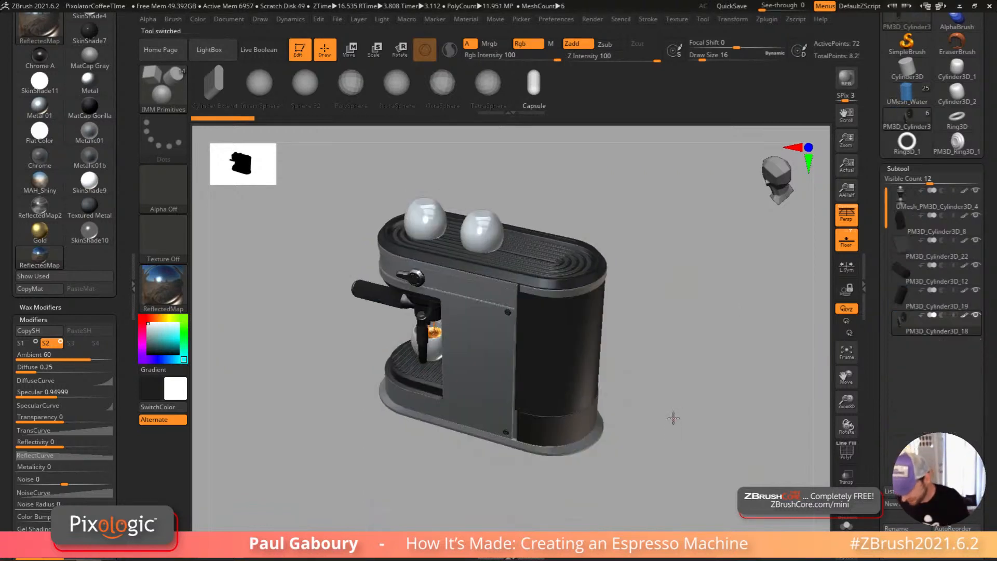
{"action": "left_click_drag", "start_coordinate": [676, 386], "coordinate": [704, 359]}
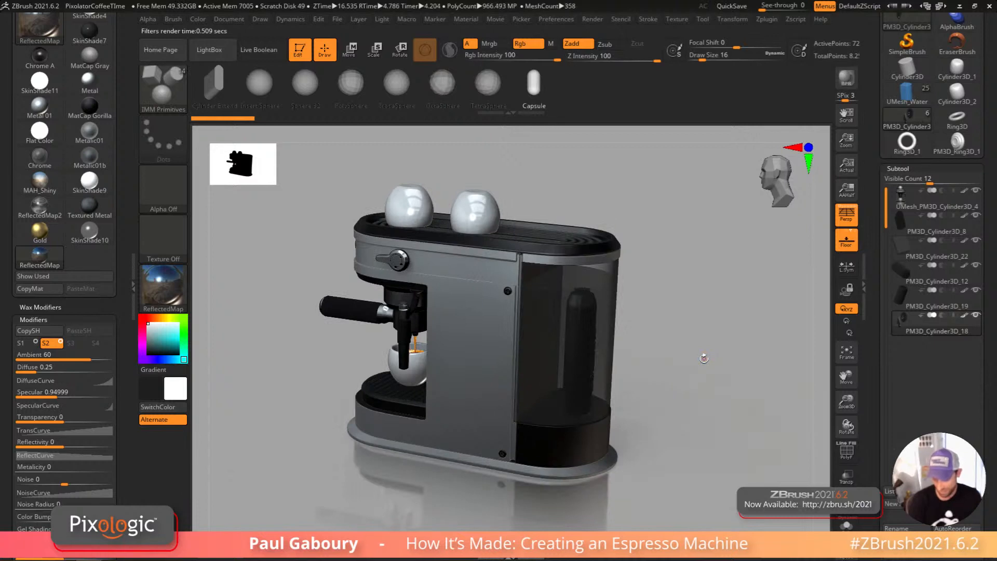
Step: Dock the Render palette in place of the Material palette and open its BPR Transparency settings
{"action": "left_click", "coordinate": [33, 319]}
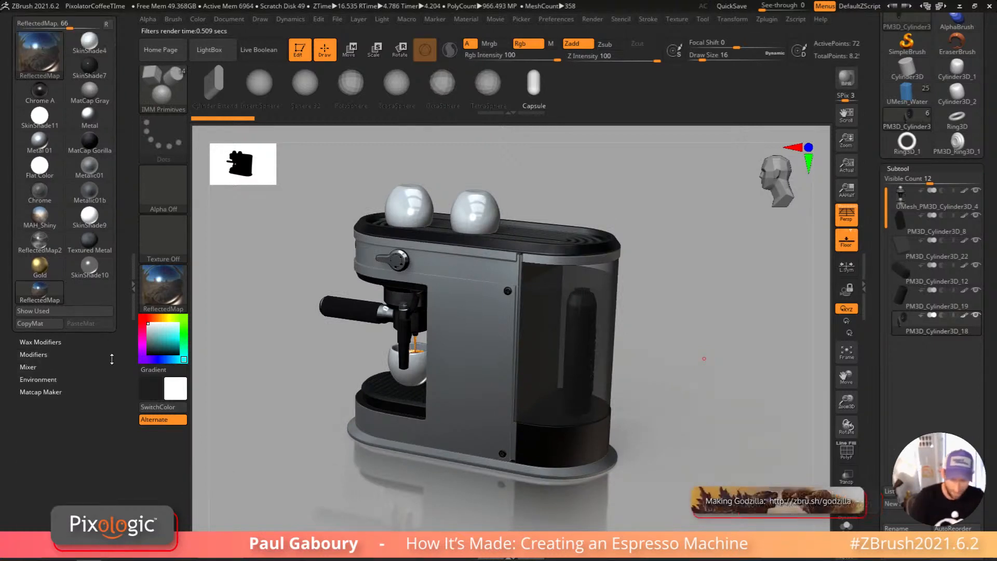
{"action": "left_click_drag", "start_coordinate": [116, 17], "coordinate": [353, 250]}
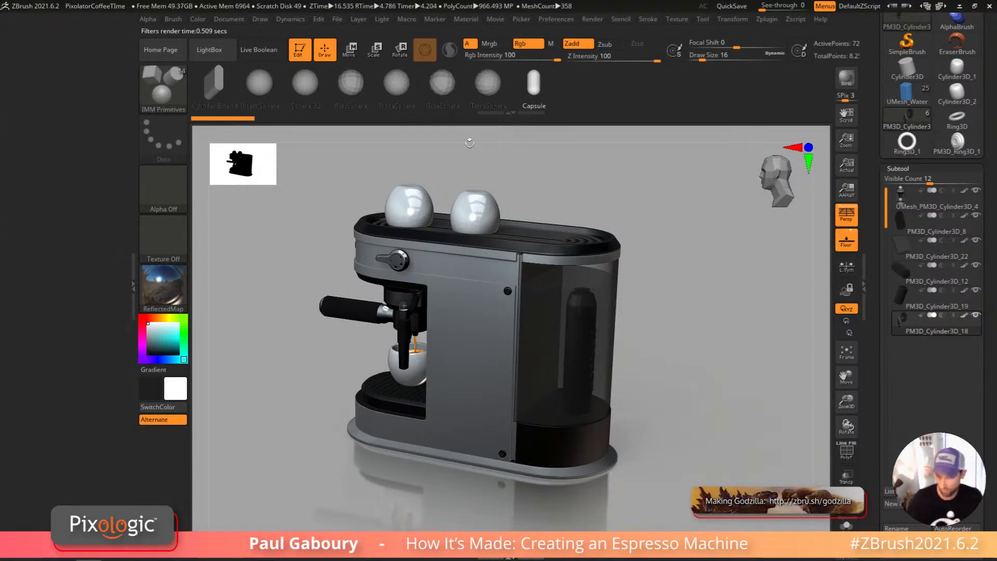
{"action": "left_click", "coordinate": [592, 19]}
{"action": "left_click_drag", "start_coordinate": [586, 27], "coordinate": [109, 196]}
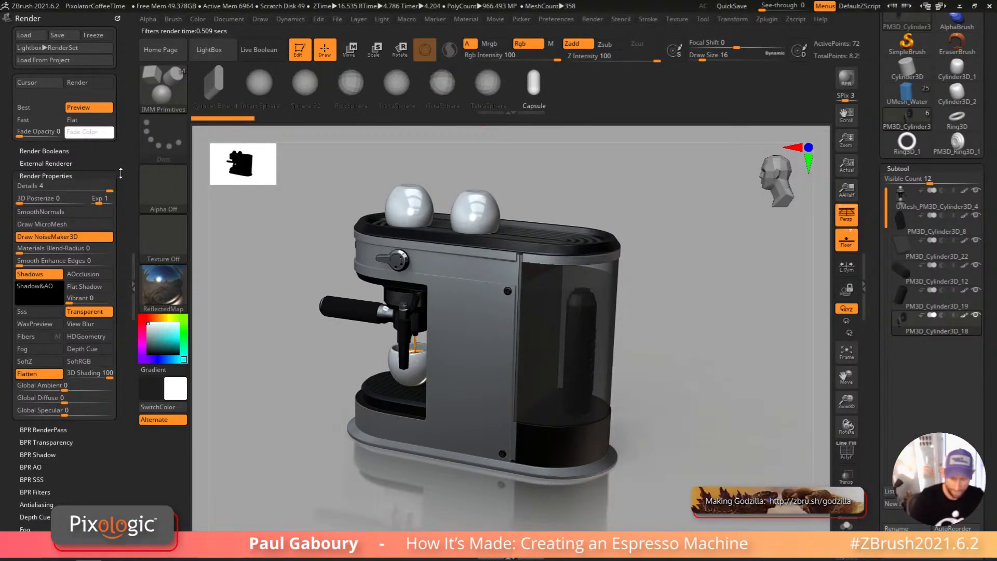
{"action": "left_click", "coordinate": [59, 176]}
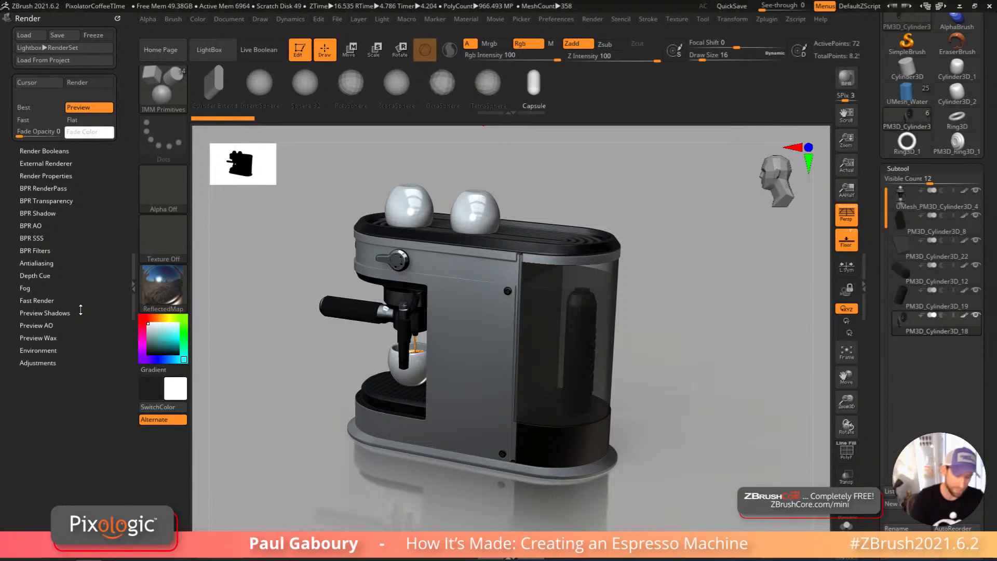
{"action": "left_click", "coordinate": [63, 201]}
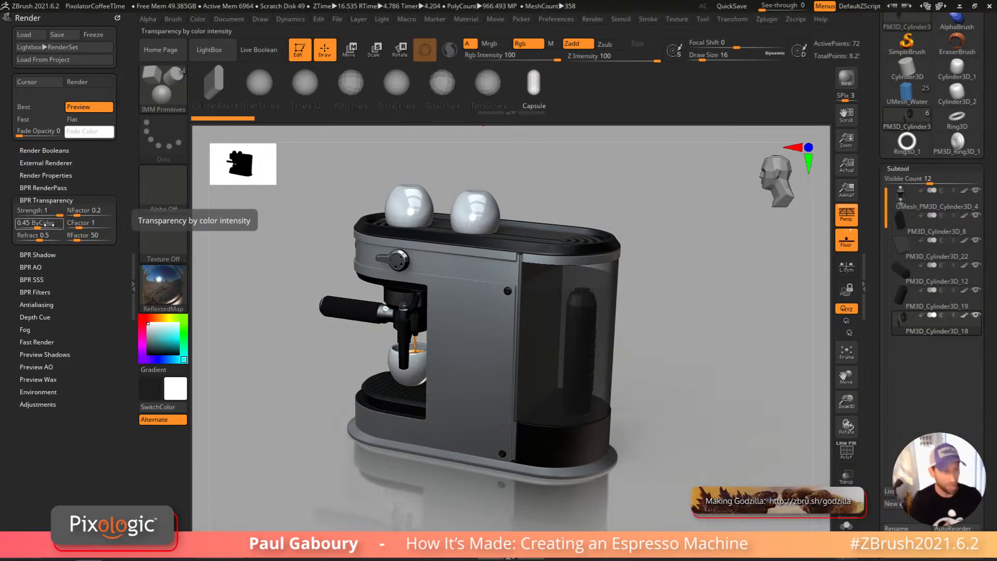
Step: Test-render the BPR transparency with ByColor at 0.84615, and set ByColor to 0.5
{"action": "left_click_drag", "start_coordinate": [36, 224], "coordinate": [56, 225]}
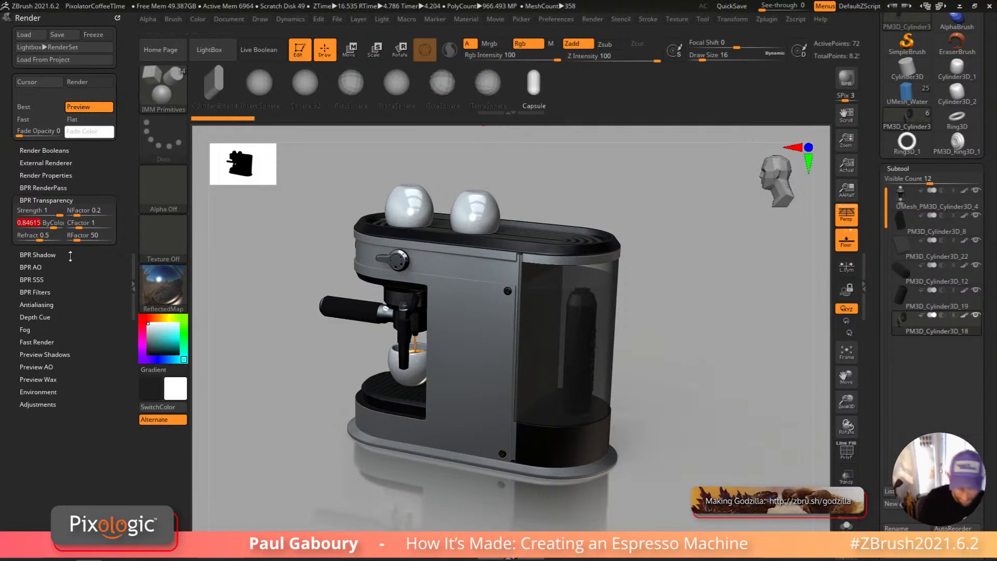
{"action": "left_click", "coordinate": [846, 83]}
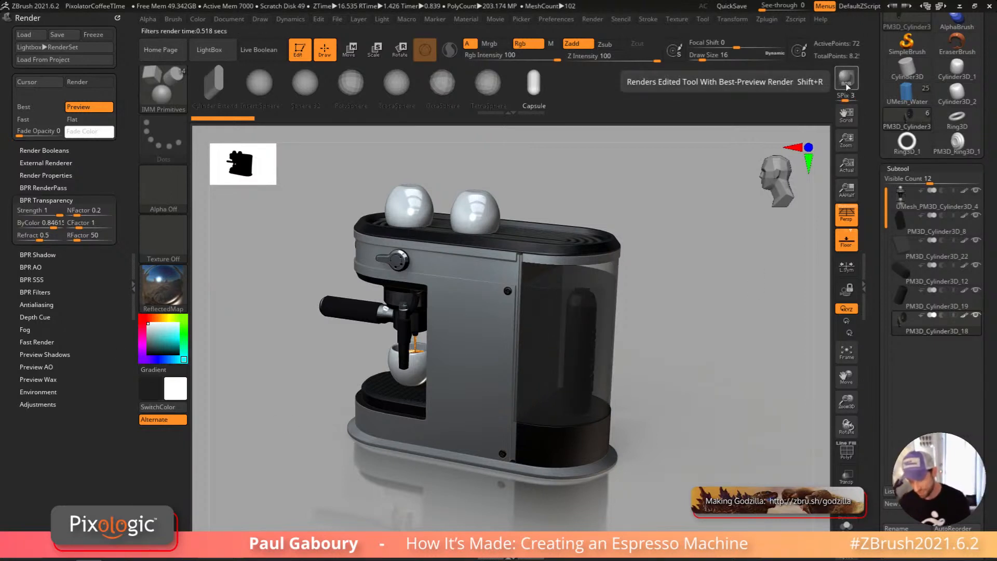
{"action": "left_click", "coordinate": [41, 224]}
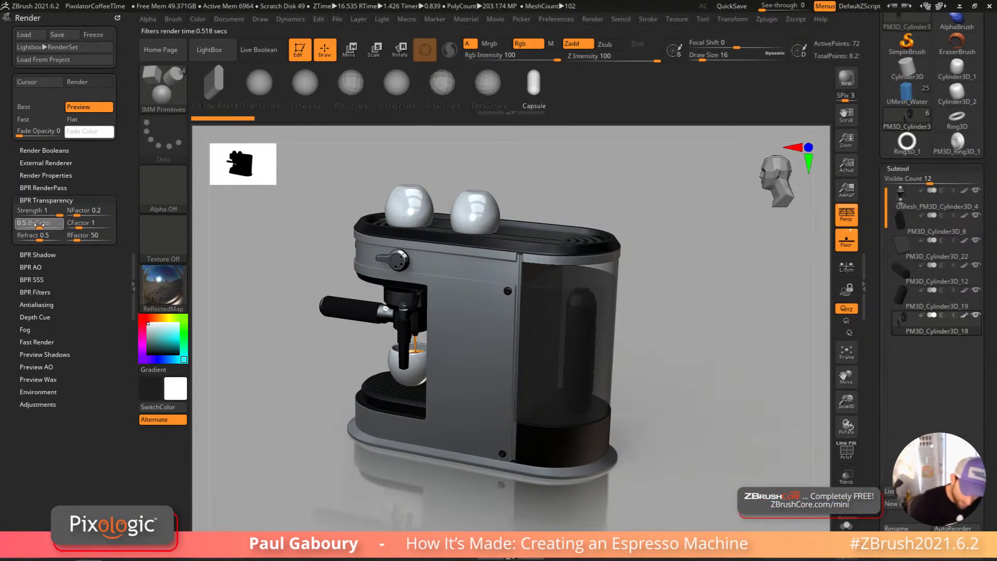
Step: Test-render the BPR transparency with ByColor at 0.20512, and again with NFactor at 0.82051
{"action": "left_click_drag", "start_coordinate": [29, 225], "coordinate": [25, 225]}
{"action": "left_click", "coordinate": [847, 79]}
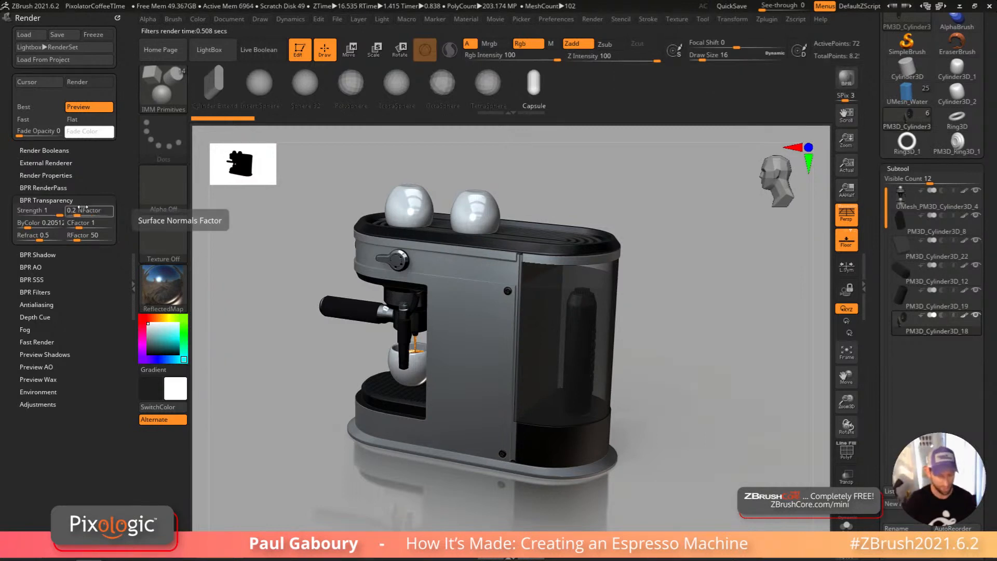
{"action": "left_click_drag", "start_coordinate": [79, 213], "coordinate": [103, 213]}
{"action": "left_click", "coordinate": [845, 78]}
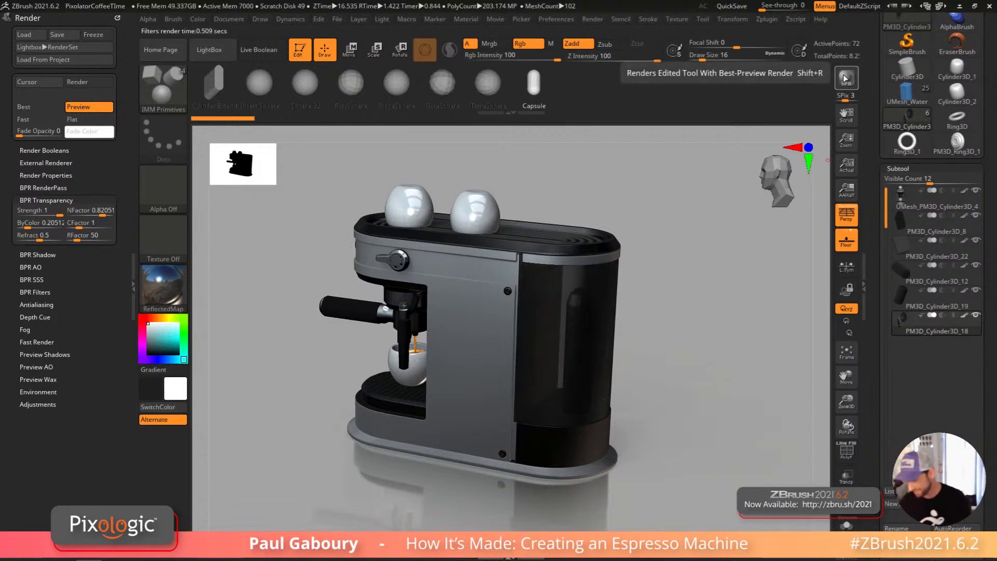
Step: Fill the PM3D_Cylinder3D_8 container subtool with the ReflectedMap material only, without colour, and BPR-render it
{"action": "left_click", "coordinate": [915, 230]}
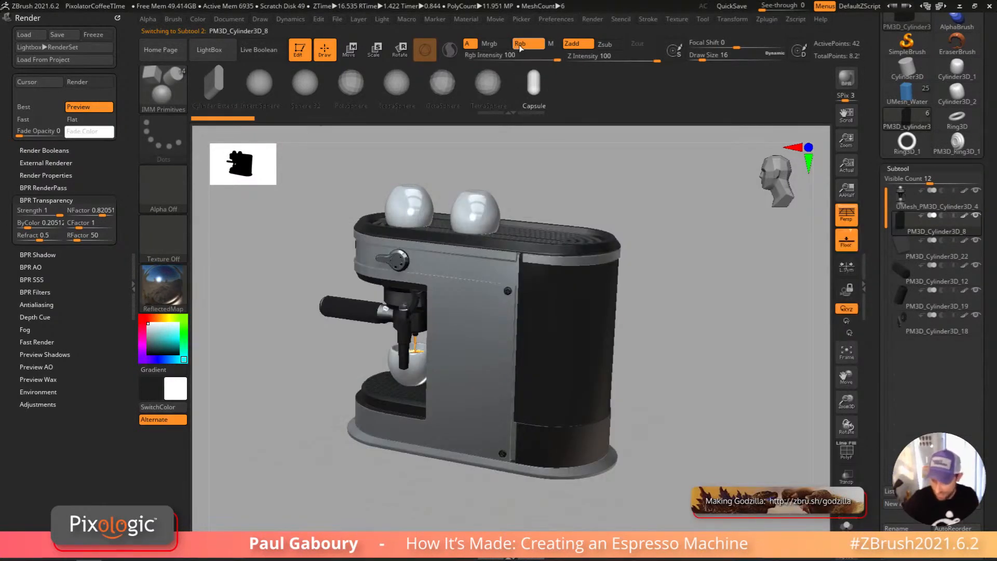
{"action": "left_click", "coordinate": [550, 43]}
{"action": "left_click", "coordinate": [198, 20]}
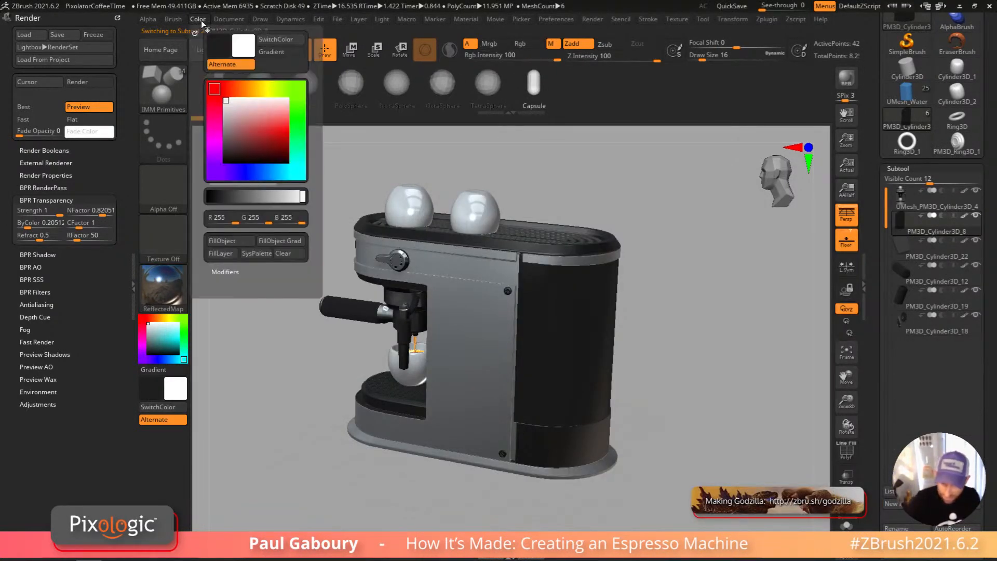
{"action": "left_click", "coordinate": [222, 241]}
{"action": "left_click", "coordinate": [846, 79]}
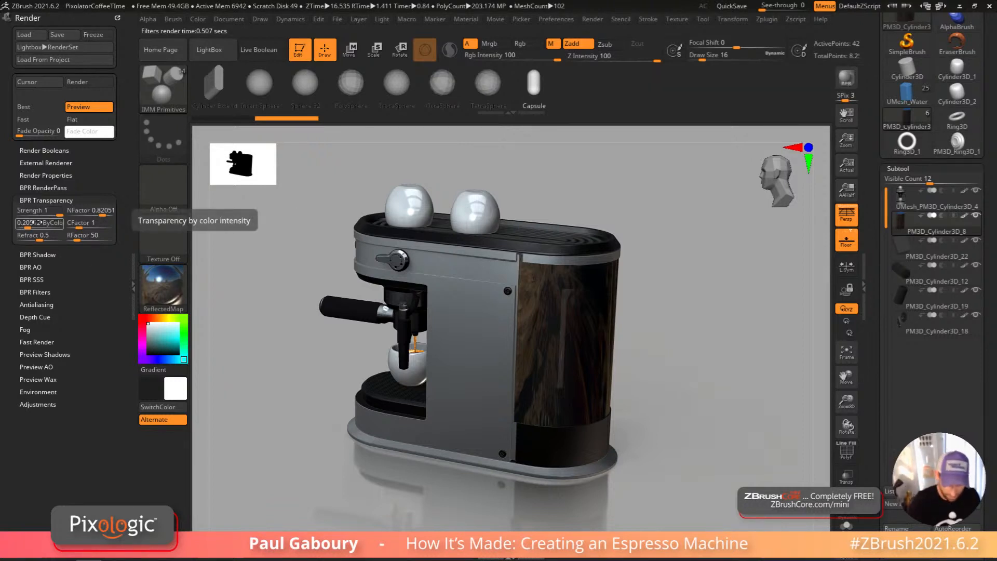
Step: Test-render the reflective container from two angles with the transparency ByColor at 0
{"action": "left_click_drag", "start_coordinate": [29, 224], "coordinate": [16, 224]}
{"action": "key", "text": "shift+r"}
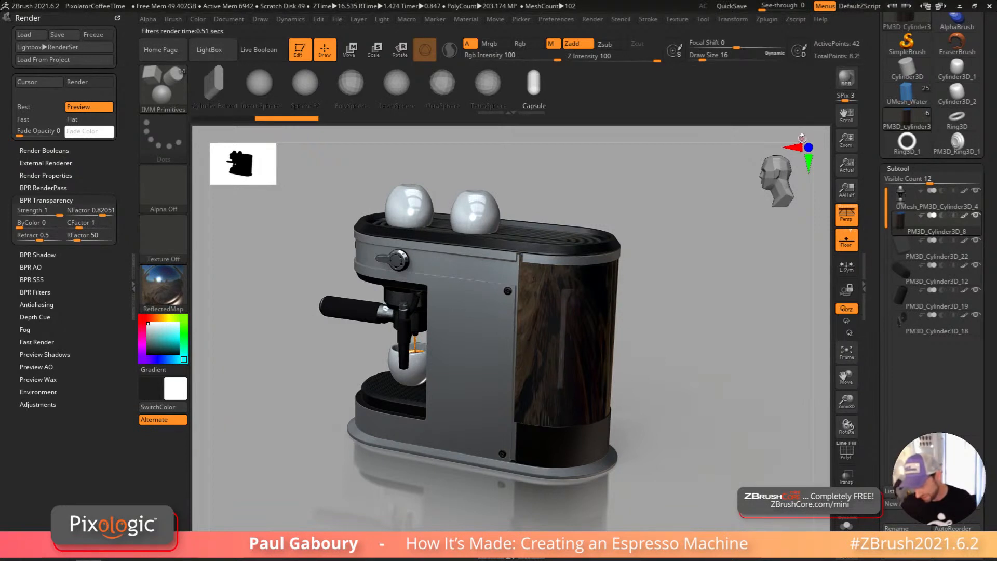
{"action": "left_click_drag", "start_coordinate": [672, 401], "coordinate": [654, 388]}
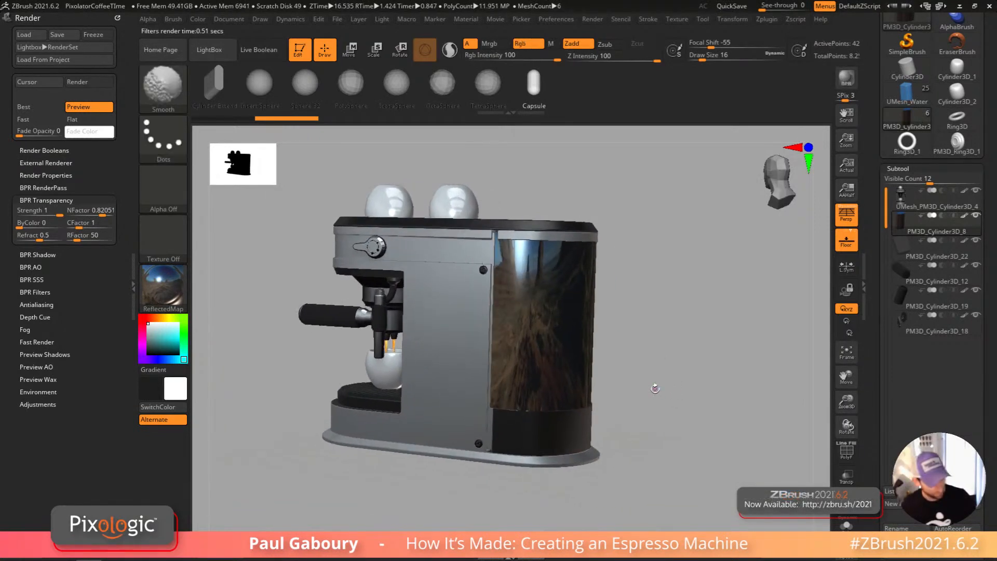
{"action": "key", "text": "shift+r"}
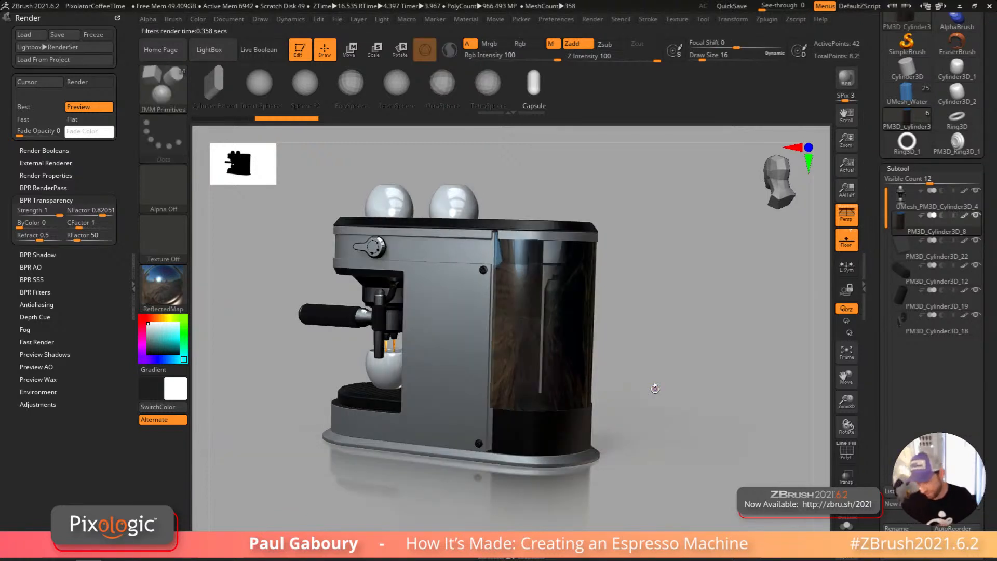
Step: Raise the transparency ByColor to 0.87179 and finally to 1, BPR-rendering the container at each value
{"action": "left_click_drag", "start_coordinate": [19, 223], "coordinate": [55, 223]}
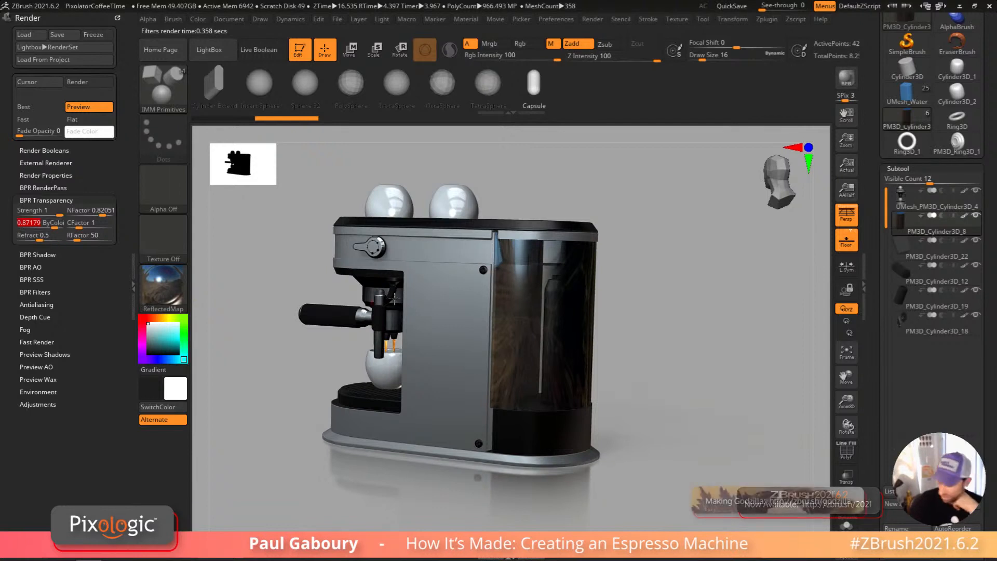
{"action": "left_click", "coordinate": [847, 77]}
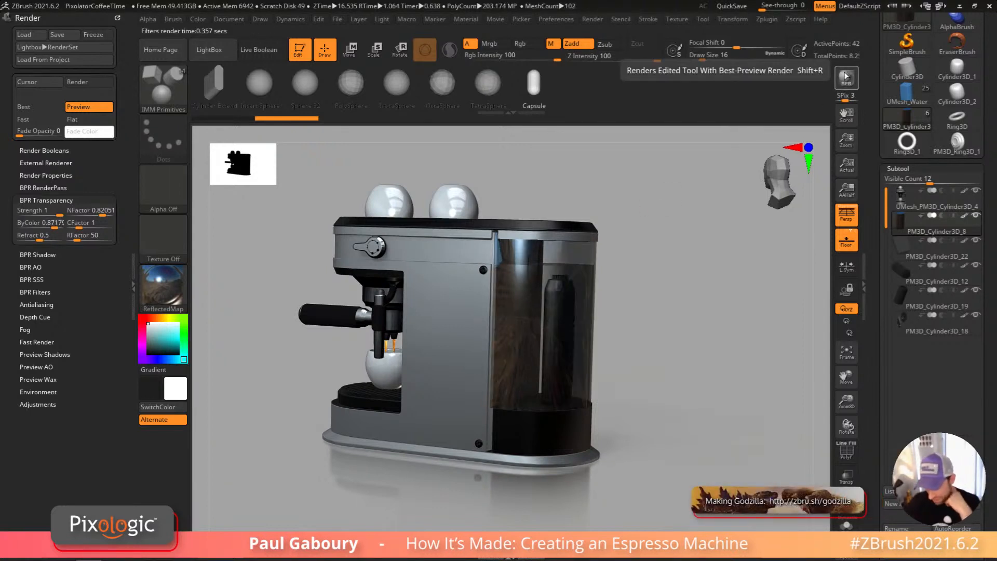
{"action": "left_click_drag", "start_coordinate": [55, 223], "coordinate": [66, 224]}
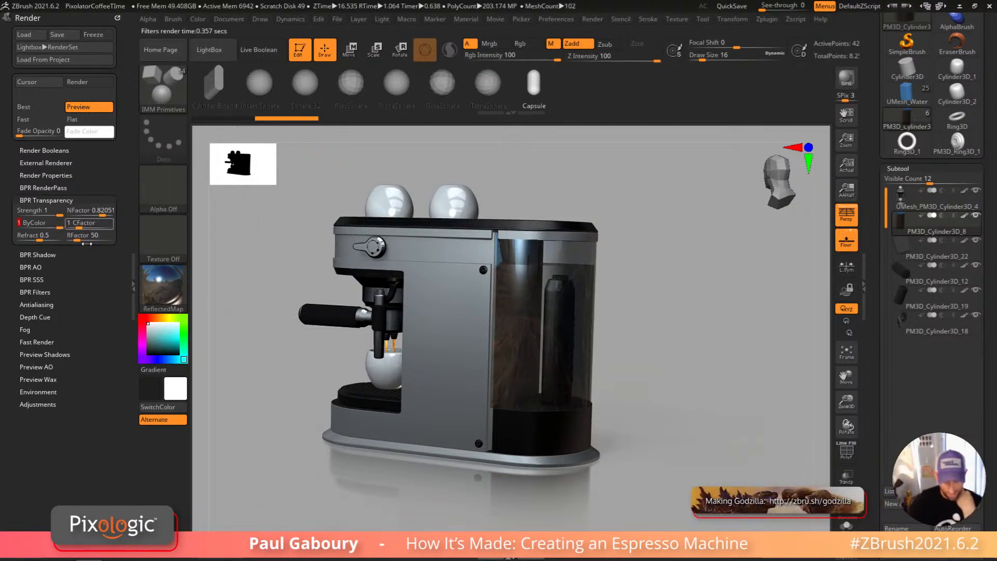
{"action": "left_click", "coordinate": [845, 79]}
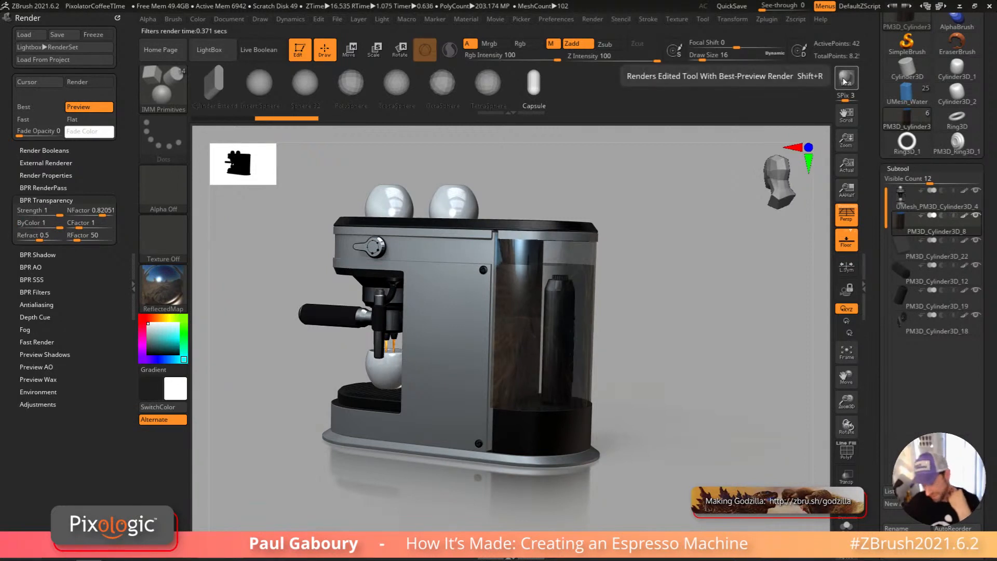
Step: Lower NFactor to 0.46153 and finally to 0.24359, rendering each value and once more from a higher angle
{"action": "left_click_drag", "start_coordinate": [101, 212], "coordinate": [88, 212]}
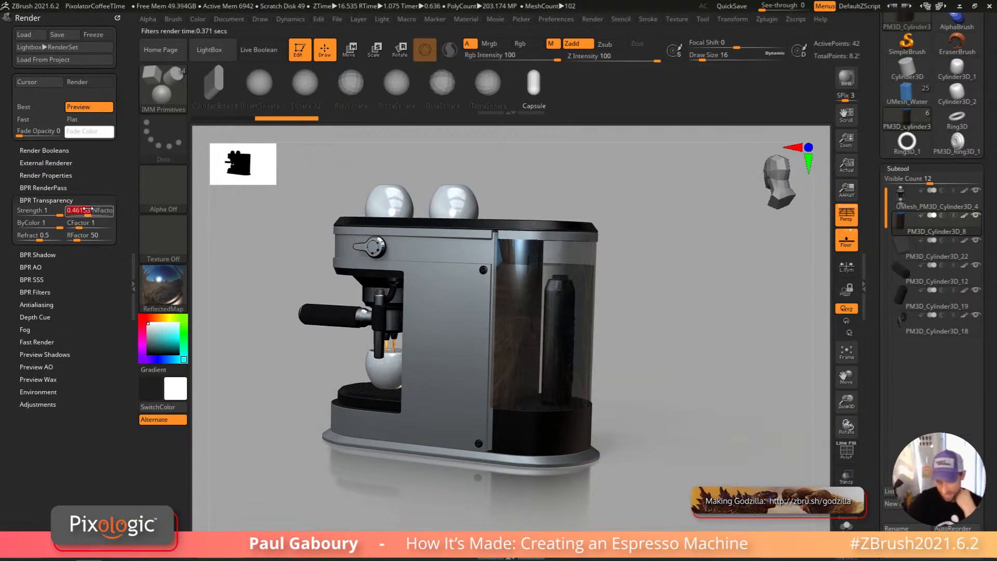
{"action": "left_click", "coordinate": [833, 87]}
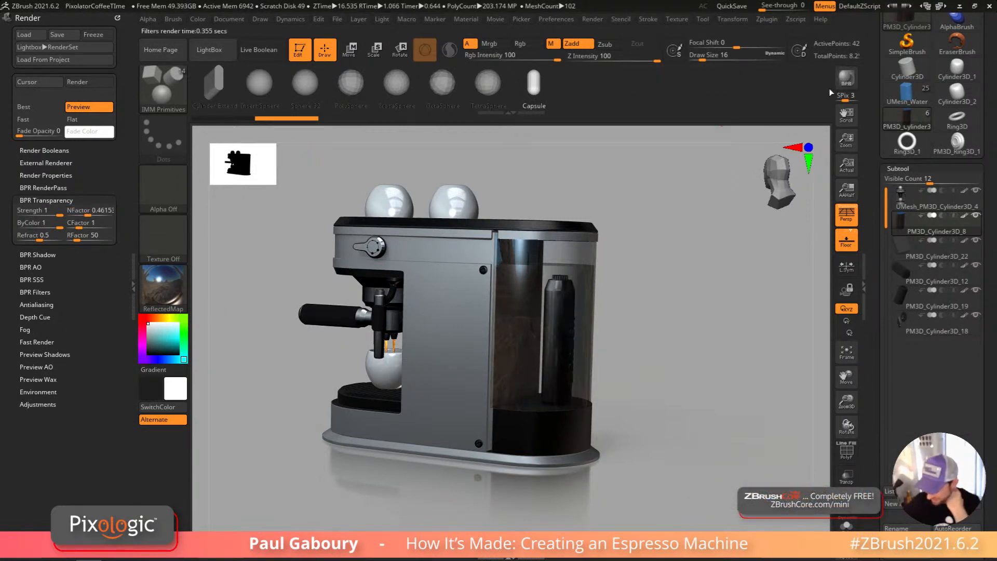
{"action": "left_click_drag", "start_coordinate": [87, 211], "coordinate": [79, 211]}
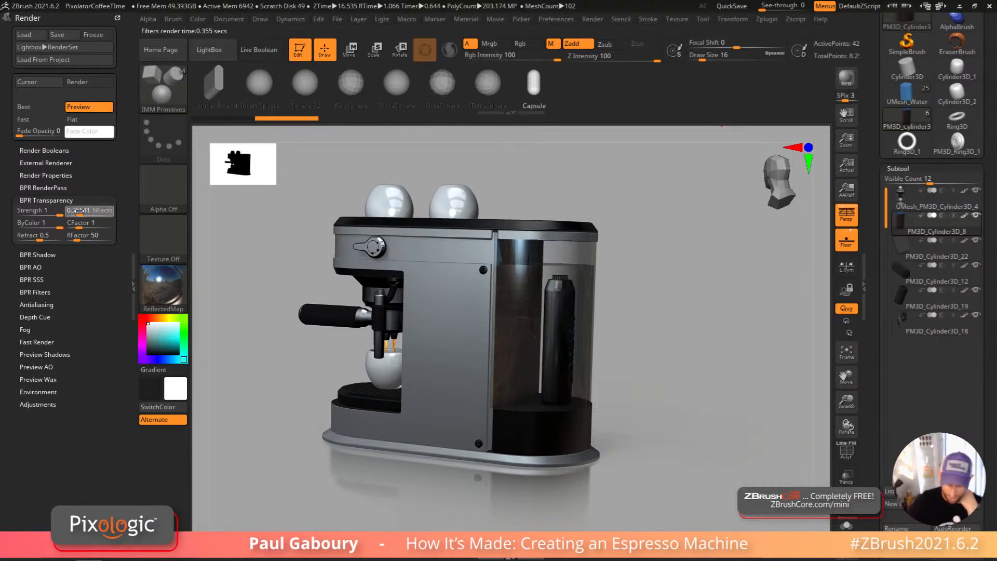
{"action": "left_click", "coordinate": [846, 81]}
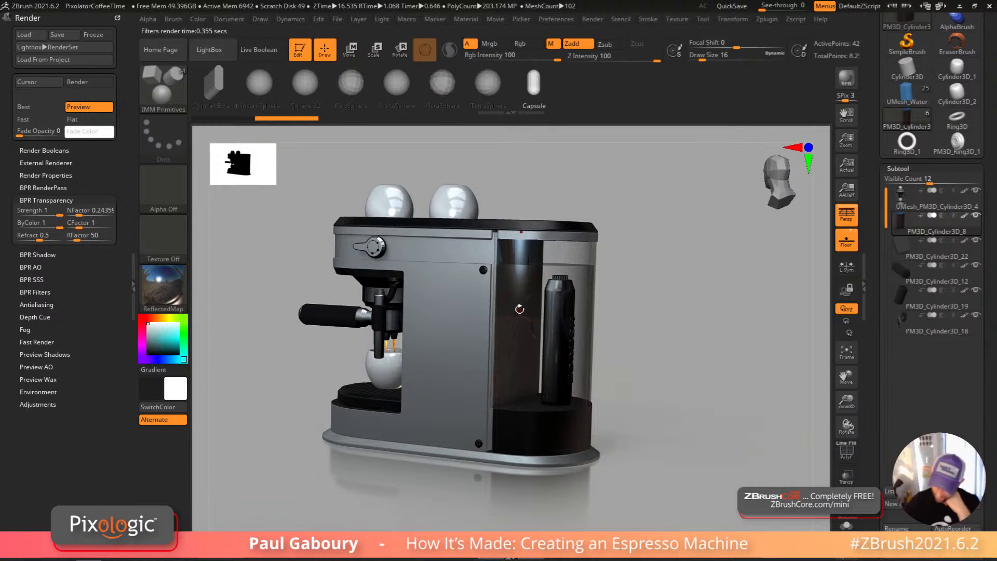
{"action": "left_click_drag", "start_coordinate": [654, 351], "coordinate": [650, 367]}
{"action": "left_click", "coordinate": [844, 81]}
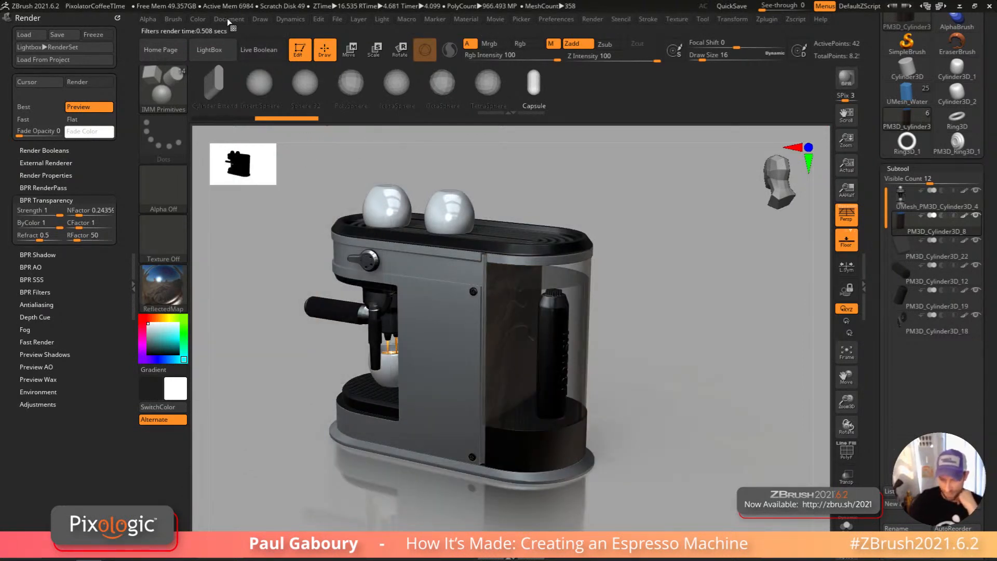
Step: Replace the desert texture in the ReflectedMap material's S1 shader with the light, wood-toned image and BPR-render from a lower angle
{"action": "left_click", "coordinate": [466, 19]}
{"action": "left_click", "coordinate": [489, 417]}
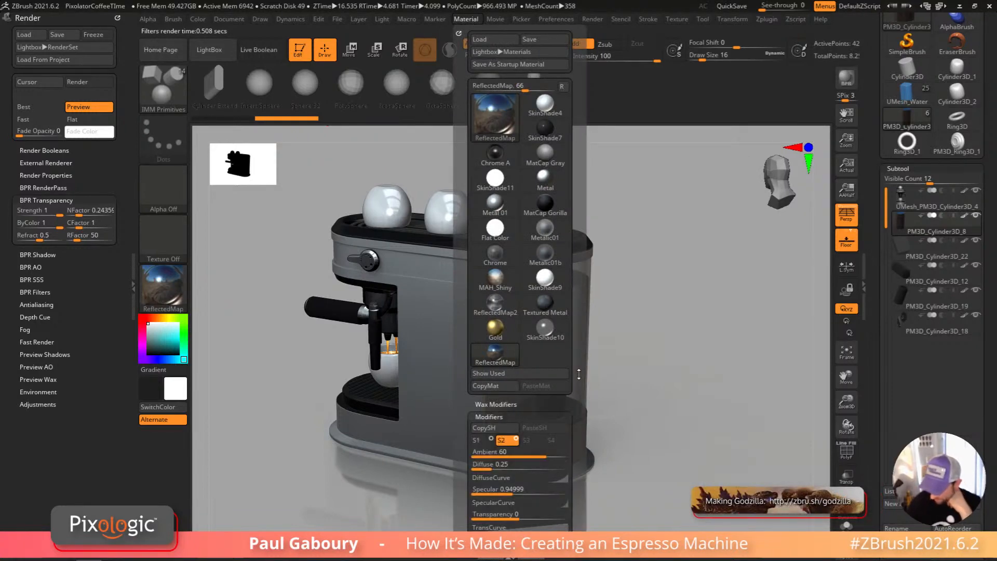
{"action": "scroll", "coordinate": [567, 261], "scroll_direction": "down", "scroll_amount": 10}
{"action": "left_click_drag", "start_coordinate": [567, 261], "coordinate": [567, 280]}
{"action": "left_click", "coordinate": [478, 206]}
{"action": "mouse_move", "coordinate": [483, 275]}
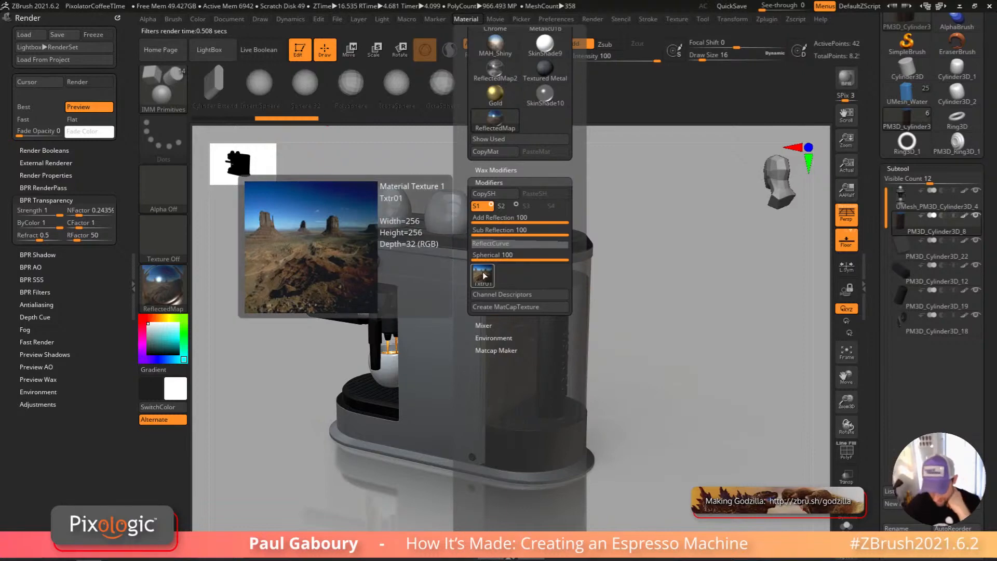
{"action": "left_click", "coordinate": [483, 275]}
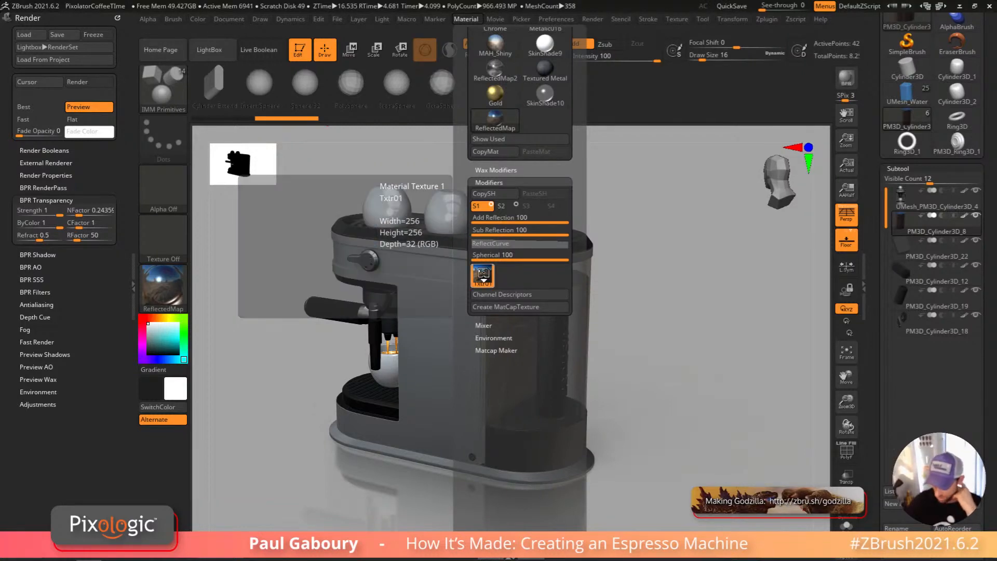
{"action": "left_click", "coordinate": [568, 291]}
{"action": "left_click_drag", "start_coordinate": [635, 353], "coordinate": [643, 345]}
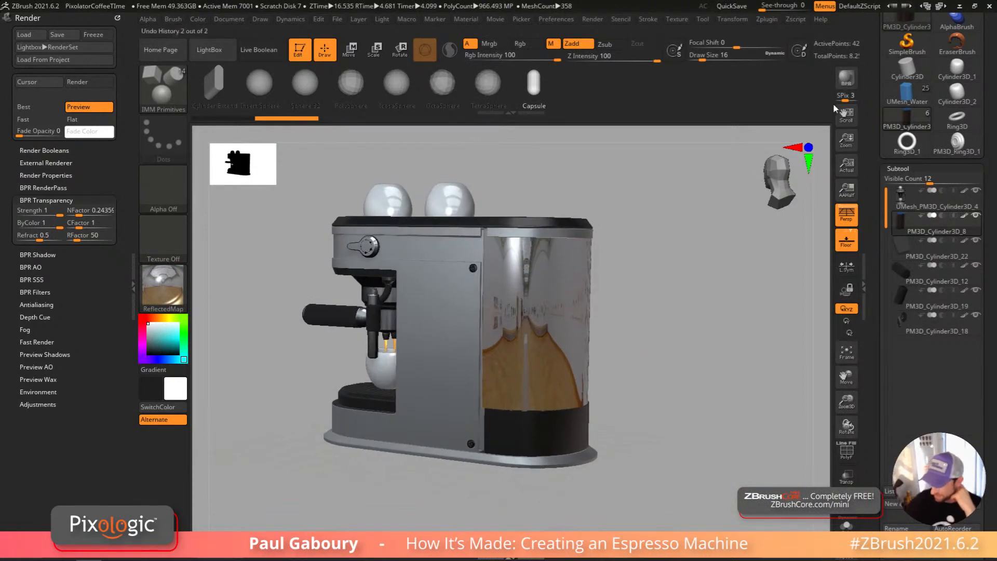
{"action": "left_click", "coordinate": [847, 83]}
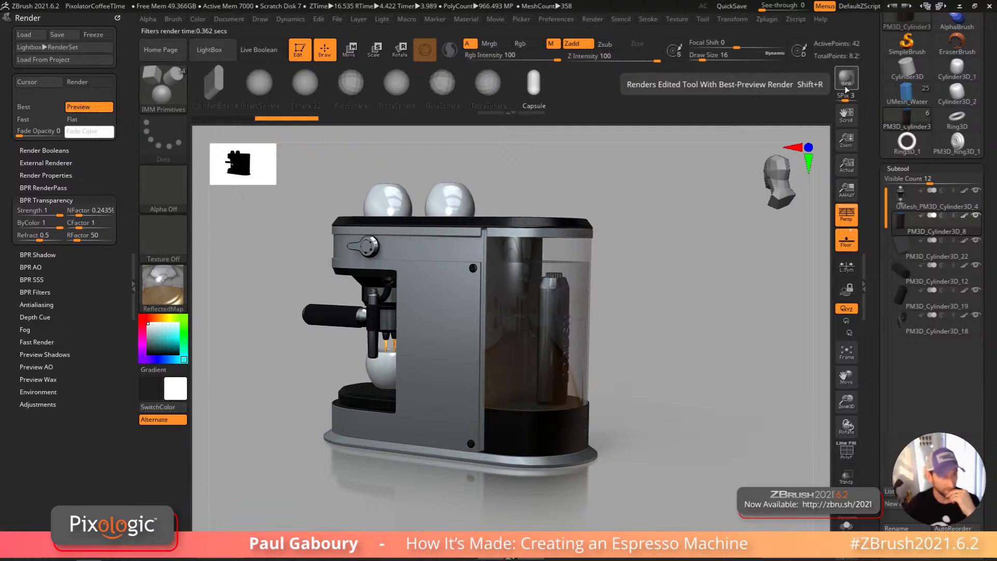
Step: Reduce the ReflectedMap S1 shader's Add Reflection to 39 and Sub Reflection to about 40, and BPR-render the container
{"action": "left_click", "coordinate": [163, 288]}
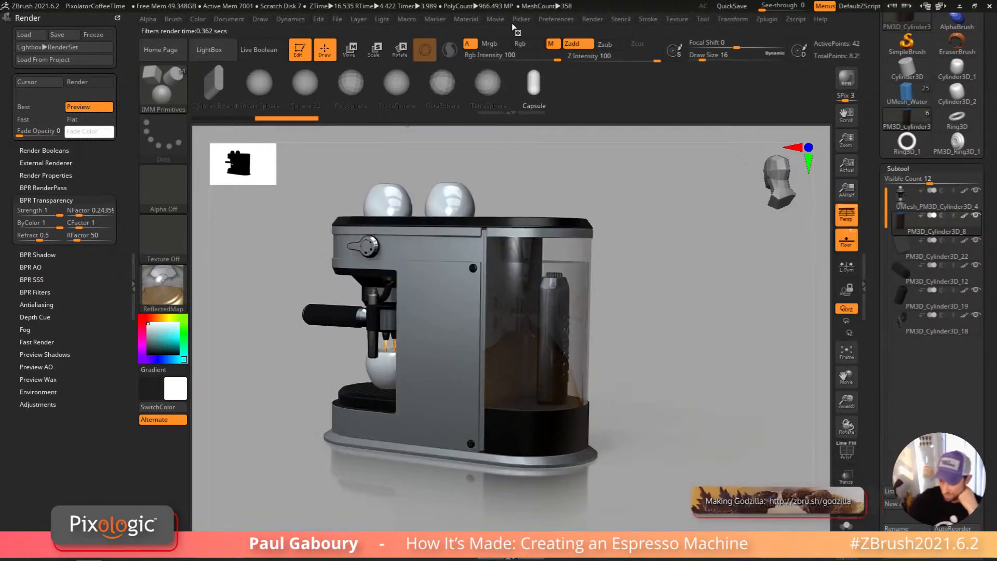
{"action": "left_click", "coordinate": [466, 18]}
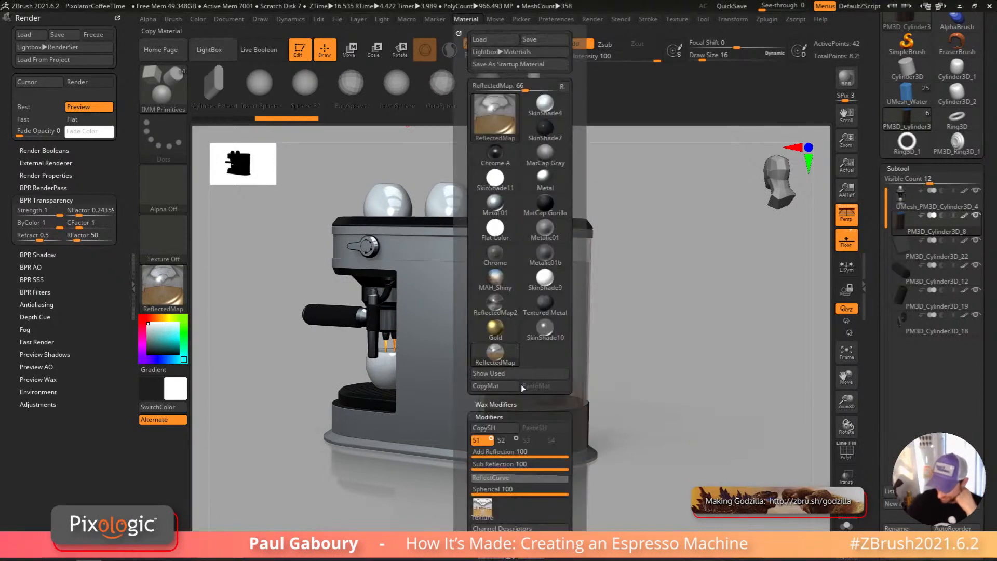
{"action": "scroll", "coordinate": [575, 390], "scroll_direction": "down", "scroll_amount": 1}
{"action": "scroll", "coordinate": [574, 390], "scroll_direction": "down", "scroll_amount": 5}
{"action": "left_click_drag", "start_coordinate": [567, 279], "coordinate": [534, 283]}
{"action": "mouse_move", "coordinate": [527, 292]}
{"action": "left_mouse_down"}
{"action": "mouse_move", "coordinate": [518, 293]}
{"action": "mouse_move", "coordinate": [533, 278]}
{"action": "mouse_move", "coordinate": [532, 293]}
{"action": "left_mouse_up"}
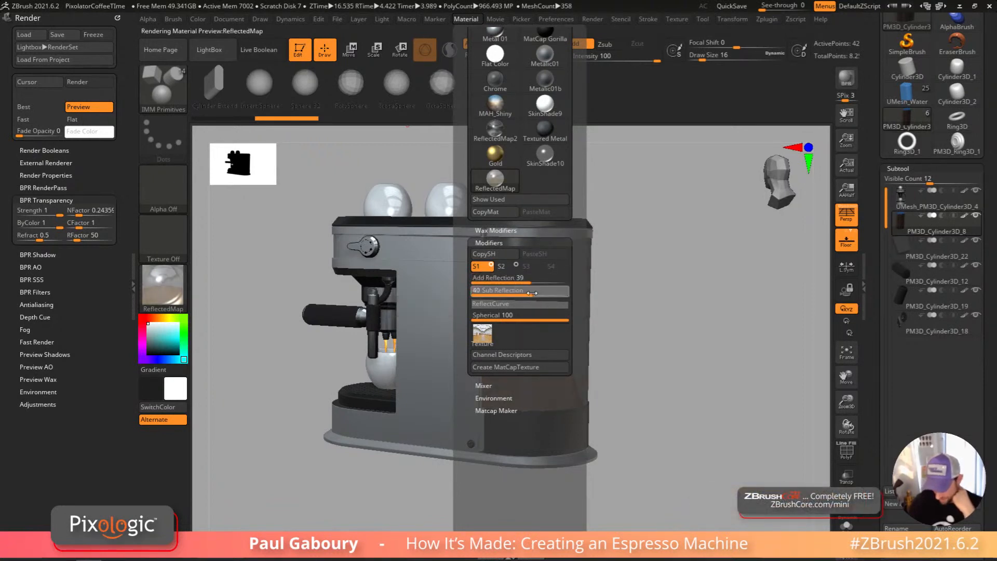
{"action": "left_click", "coordinate": [844, 82]}
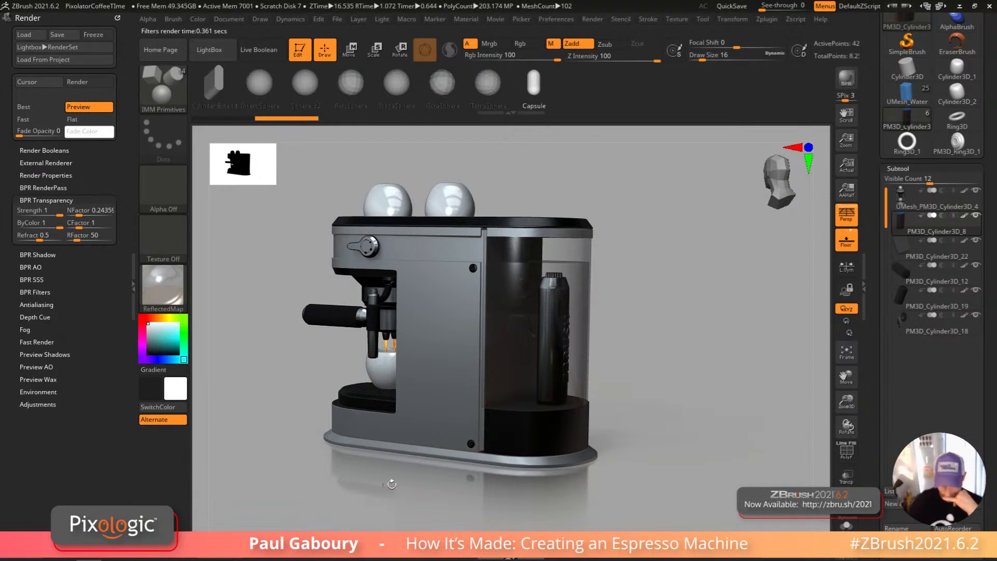
Step: Open the BPR Filters settings and switch the F3 Reflect Self filter off and on to compare the floor reflection
{"action": "left_click", "coordinate": [61, 201]}
{"action": "left_click", "coordinate": [44, 250]}
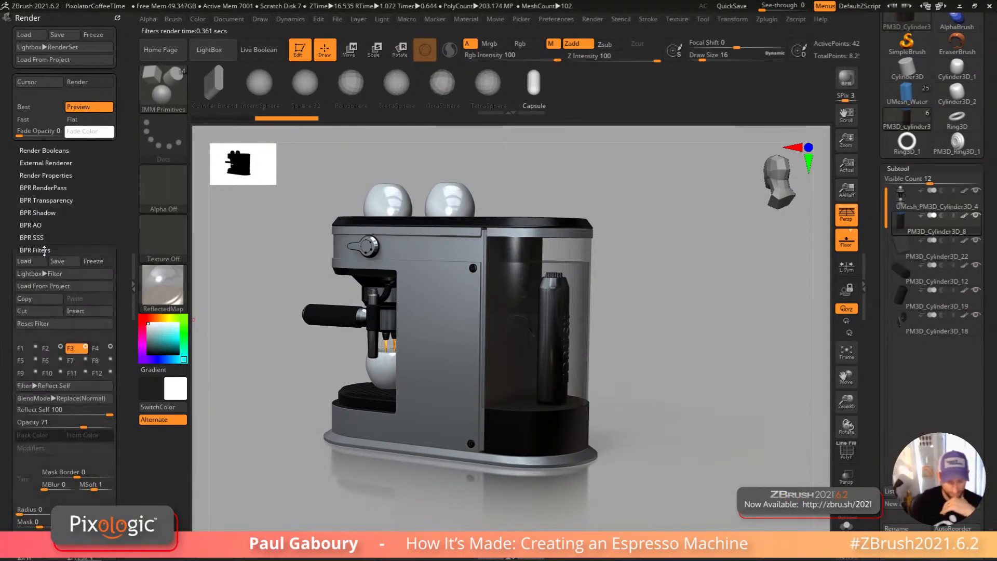
{"action": "scroll", "coordinate": [68, 270], "scroll_direction": "down", "scroll_amount": 3}
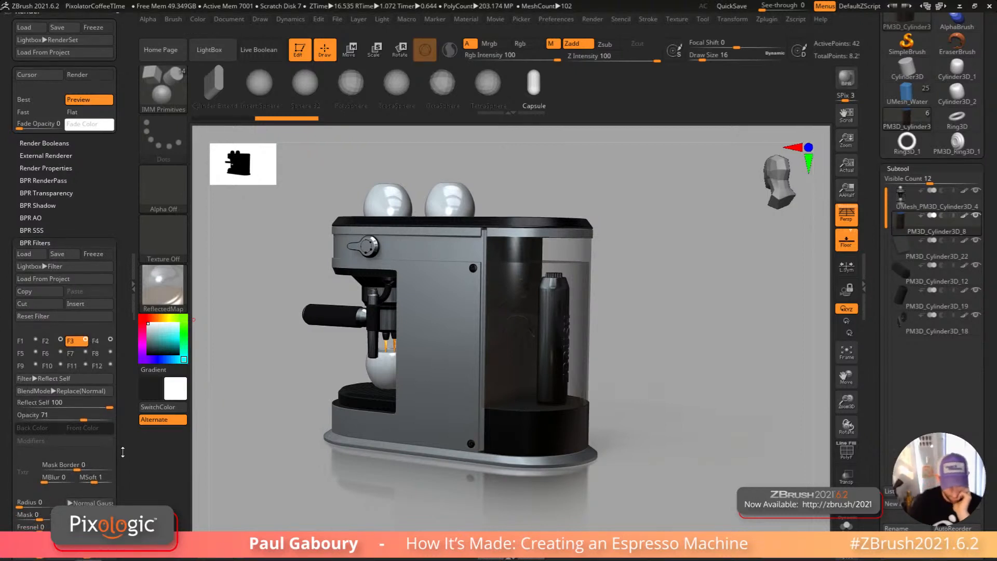
{"action": "left_click", "coordinate": [85, 282]}
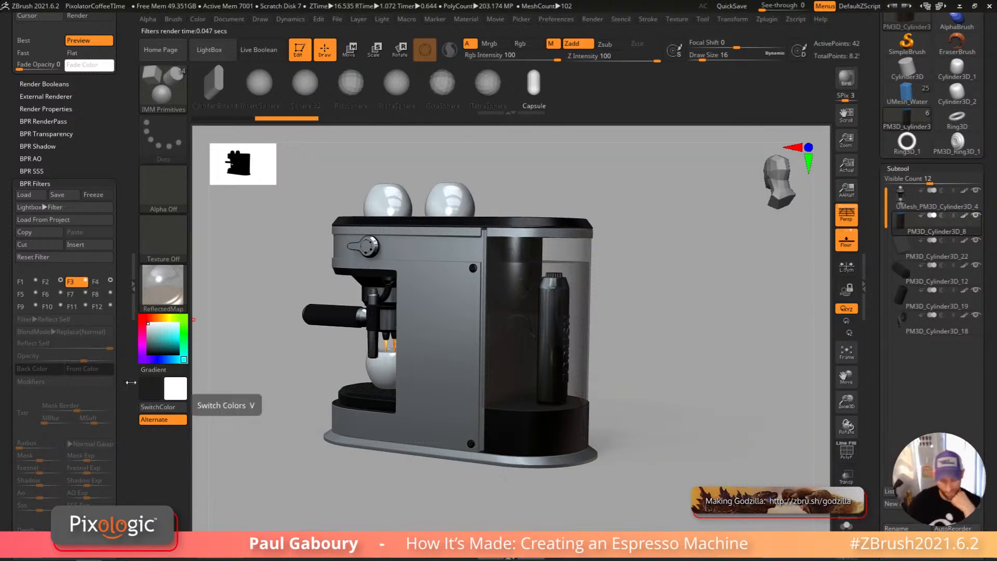
{"action": "left_click", "coordinate": [86, 281]}
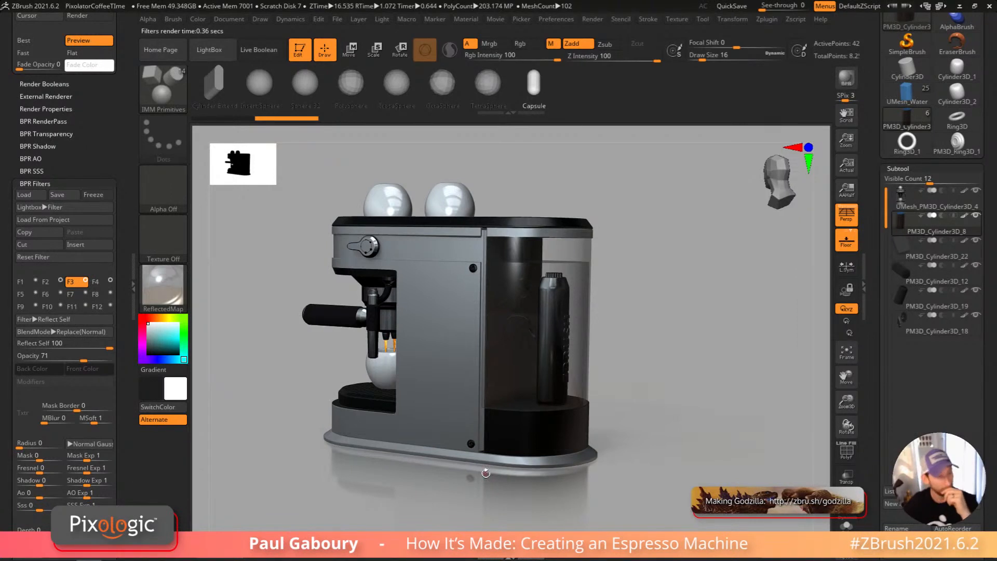
Step: BPR-render the machine smaller and from a higher angle, and switch off the F3 Reflect Self filter to compare
{"action": "left_click_drag", "start_coordinate": [639, 437], "coordinate": [682, 404]}
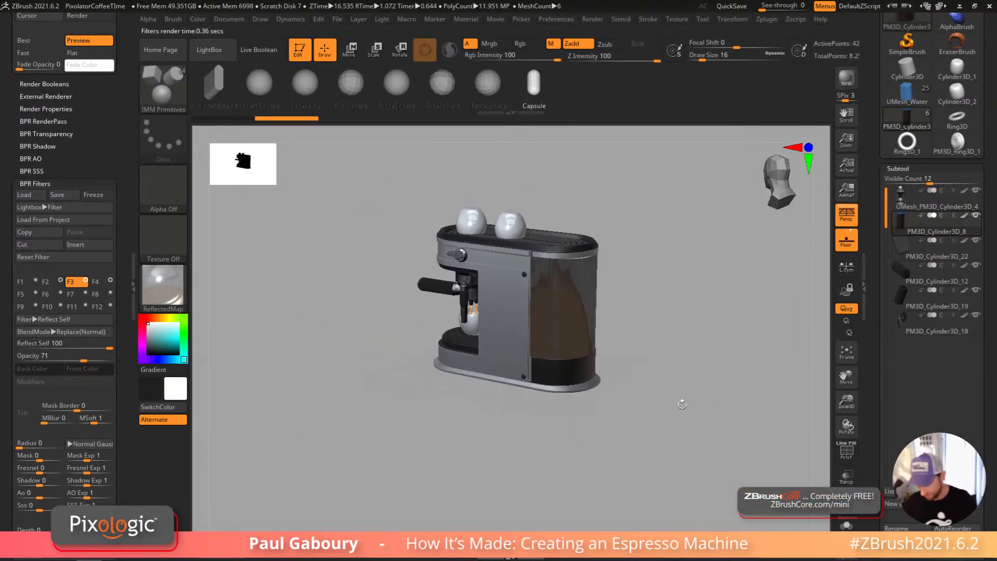
{"action": "left_click", "coordinate": [847, 78]}
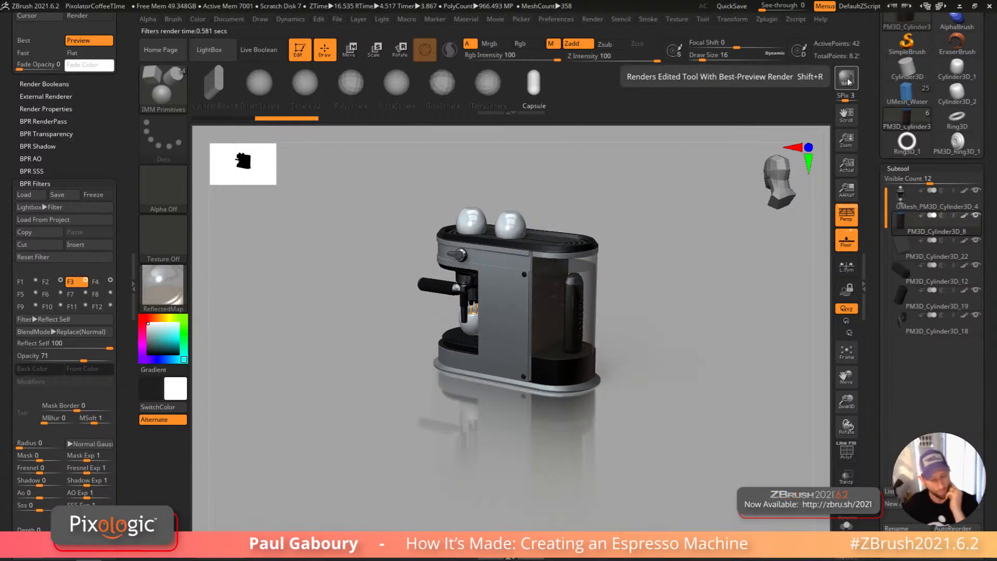
{"action": "left_click", "coordinate": [85, 281]}
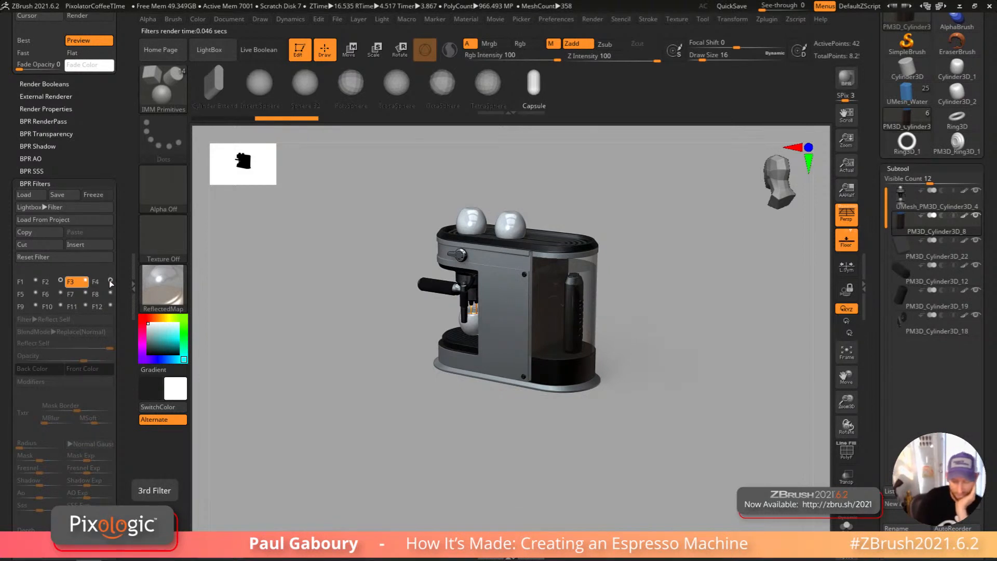
Step: Toggle the F4 filter and the F2 Sharpen filter to compare their effect on the rendered machine
{"action": "left_click", "coordinate": [110, 280]}
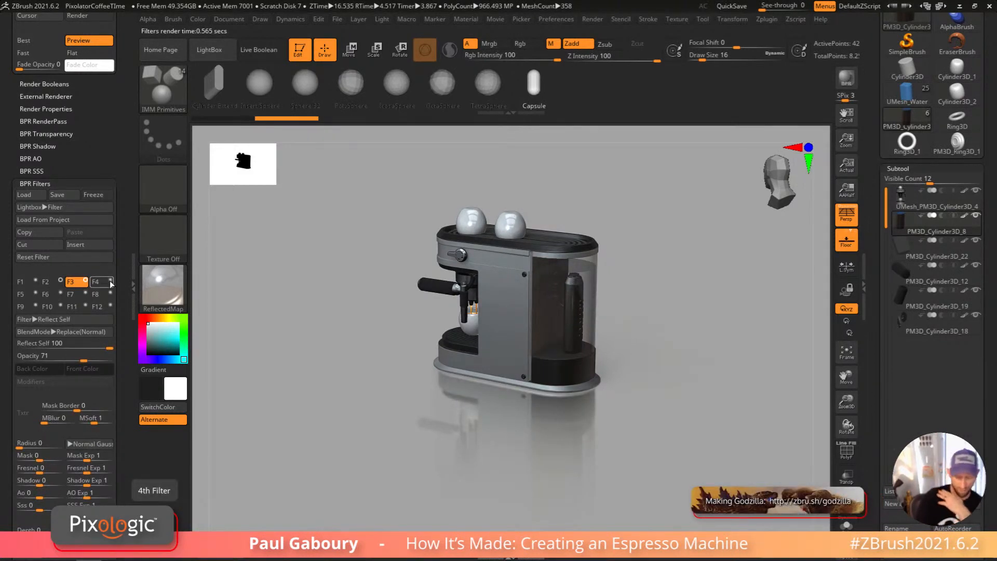
{"action": "left_click", "coordinate": [109, 283]}
{"action": "left_click", "coordinate": [110, 282]}
{"action": "left_click", "coordinate": [111, 282]}
{"action": "left_click", "coordinate": [60, 283]}
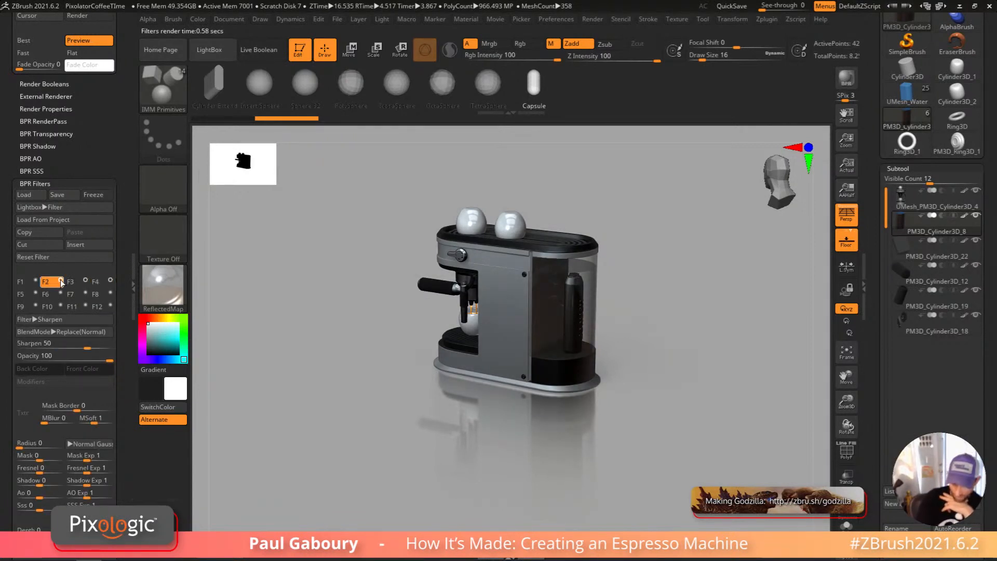
Step: Set the F3 Reflect Self filter's strength and opacity both to 100
{"action": "left_click", "coordinate": [86, 284]}
{"action": "mouse_move", "coordinate": [94, 360]}
{"action": "left_mouse_down"}
{"action": "mouse_move", "coordinate": [112, 360]}
{"action": "mouse_move", "coordinate": [97, 346]}
{"action": "mouse_move", "coordinate": [64, 357]}
{"action": "mouse_move", "coordinate": [78, 358]}
{"action": "left_mouse_up"}
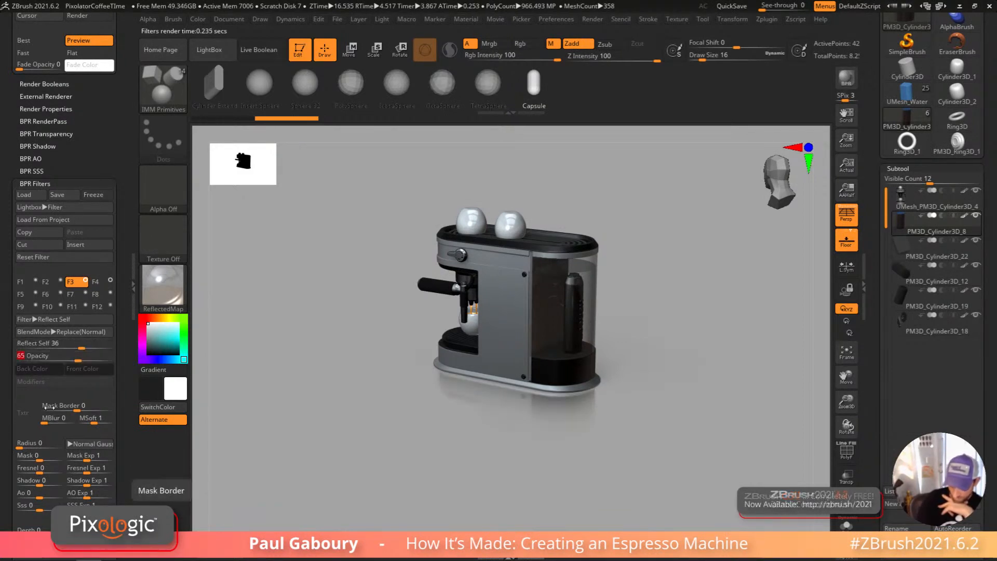
{"action": "mouse_move", "coordinate": [20, 447]}
{"action": "left_mouse_down"}
{"action": "mouse_move", "coordinate": [31, 448]}
{"action": "mouse_move", "coordinate": [22, 449]}
{"action": "left_mouse_up"}
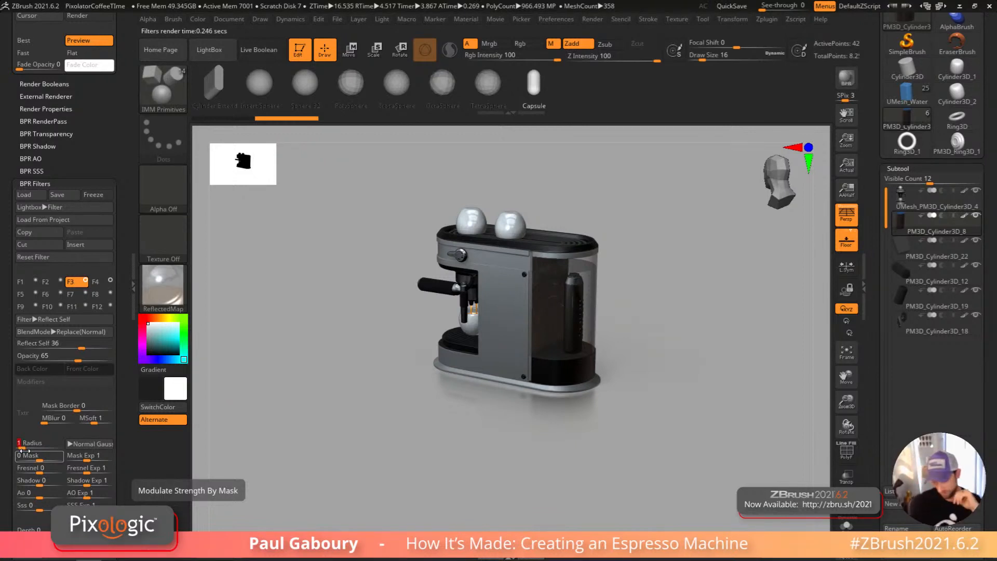
{"action": "left_click_drag", "start_coordinate": [77, 355], "coordinate": [105, 345]}
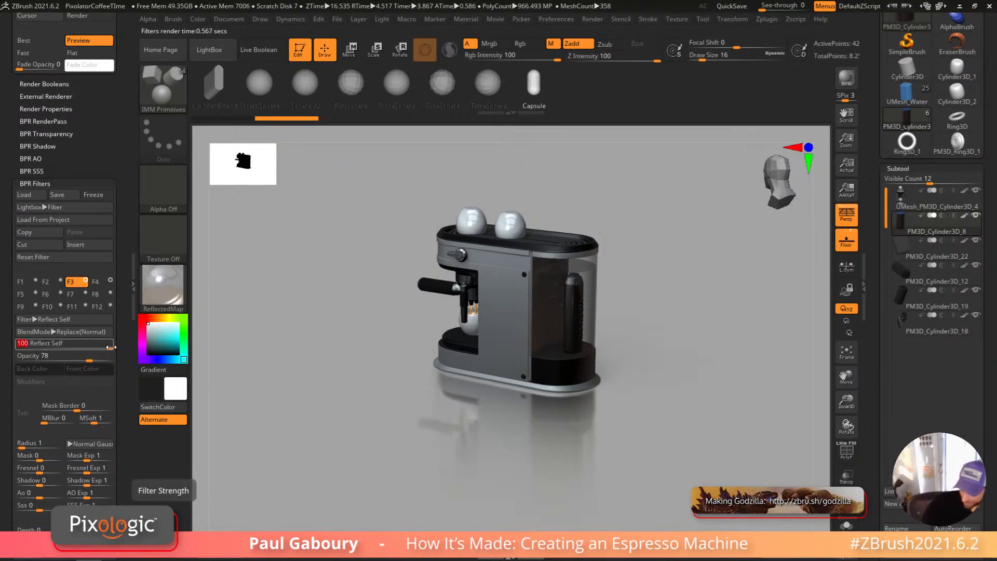
{"action": "left_click", "coordinate": [118, 356]}
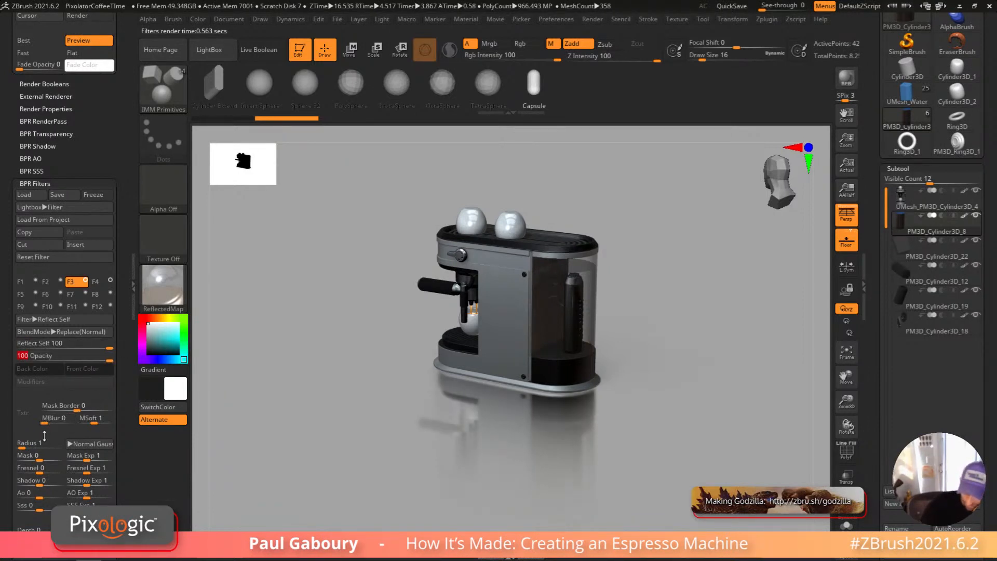
Step: Try several radius values on the F3 reflection filter, settle on 2, and BPR-render the machine larger in the view
{"action": "left_click_drag", "start_coordinate": [31, 445], "coordinate": [19, 447]}
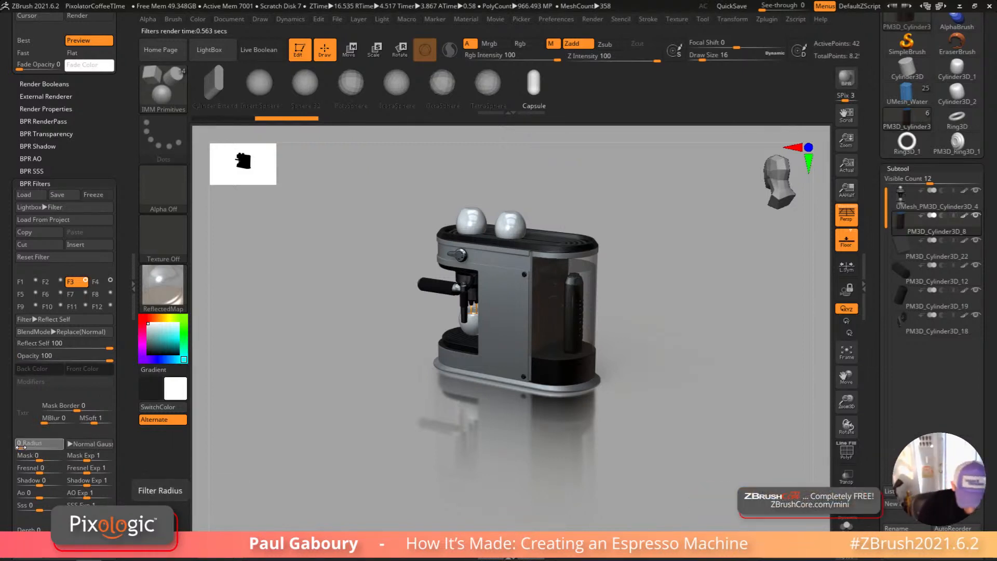
{"action": "key", "text": "Return"}
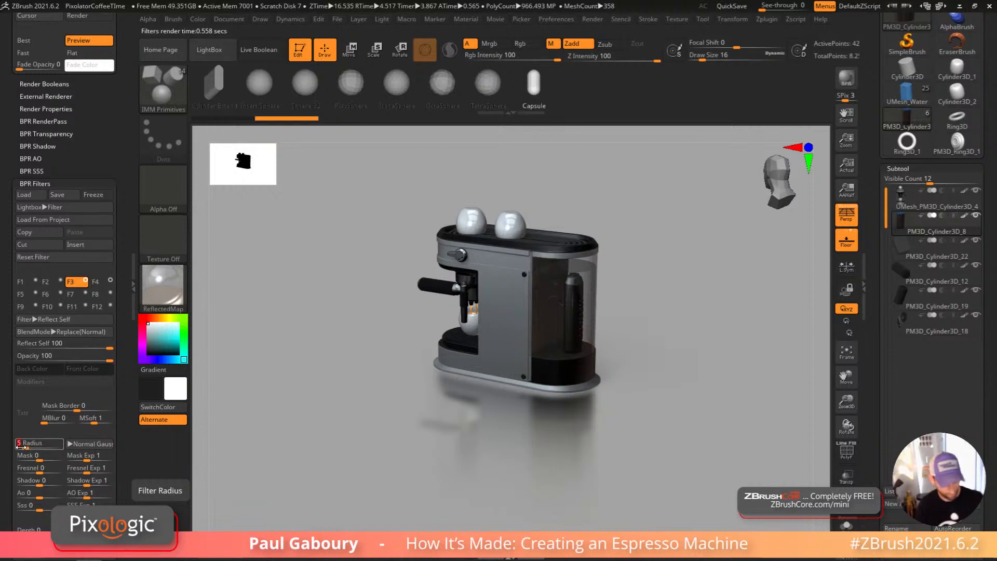
{"action": "key", "text": "Return"}
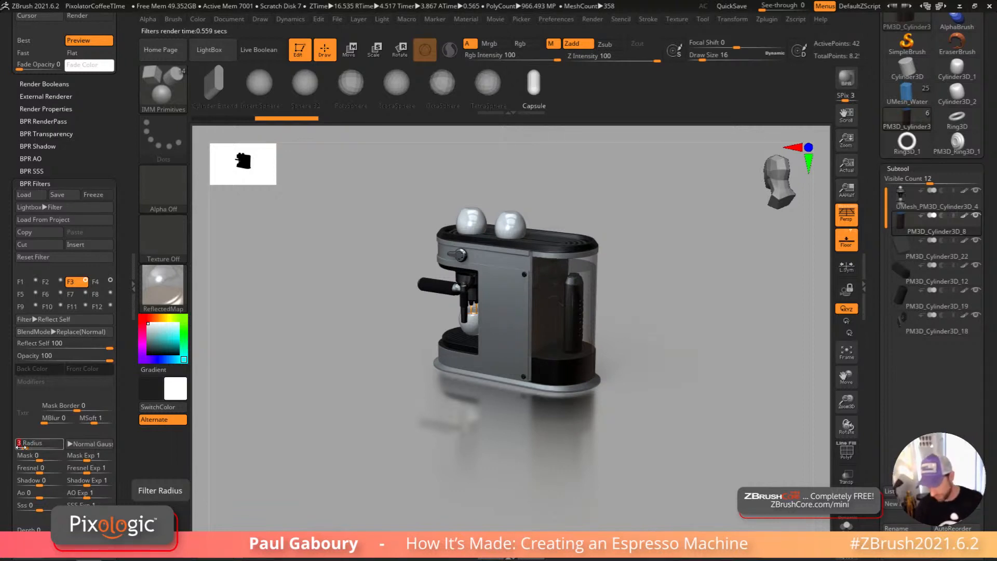
{"action": "key", "text": "Return"}
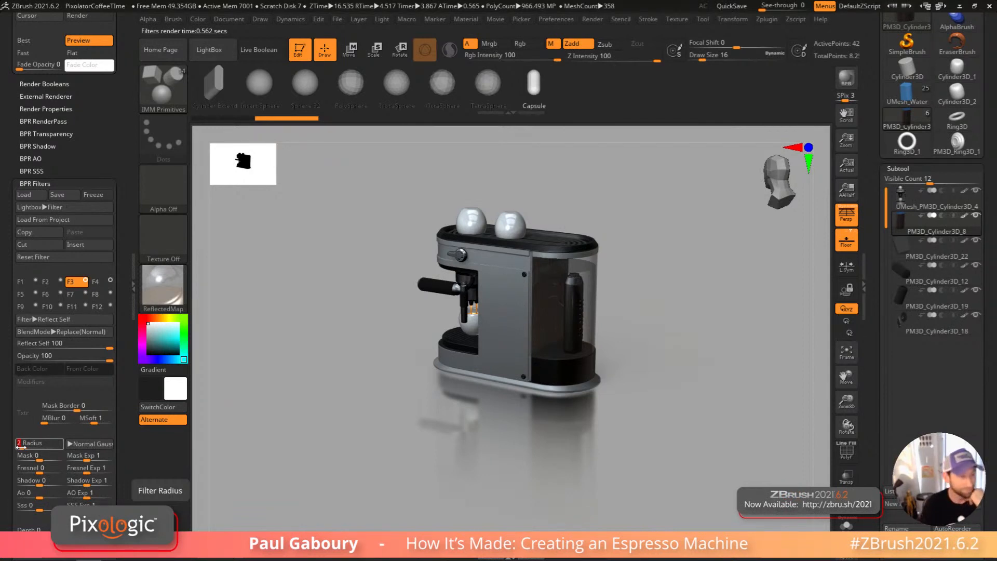
{"action": "right_click_drag", "start_coordinate": [627, 395], "coordinate": [694, 402], "text": "ctrl"}
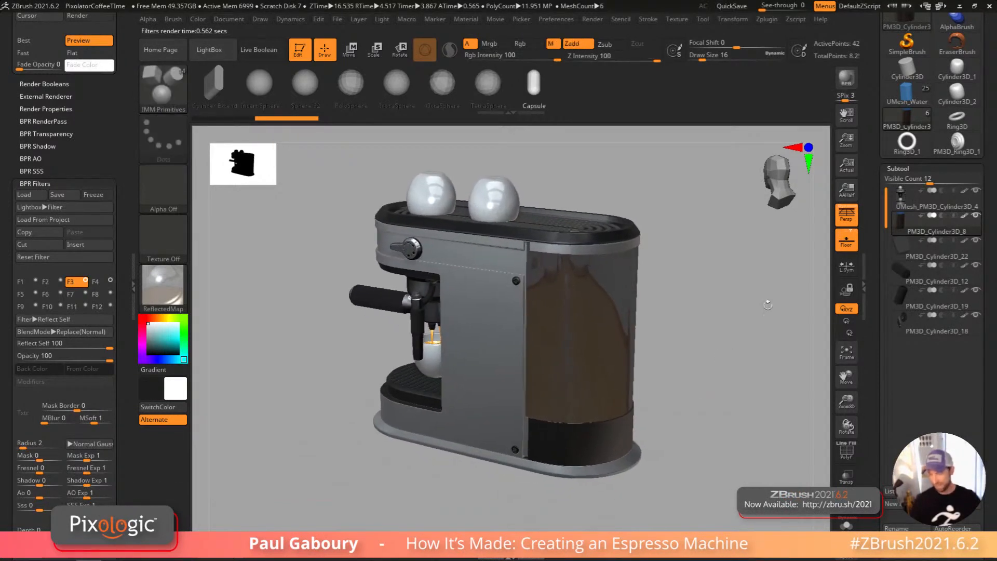
{"action": "left_click", "coordinate": [846, 78]}
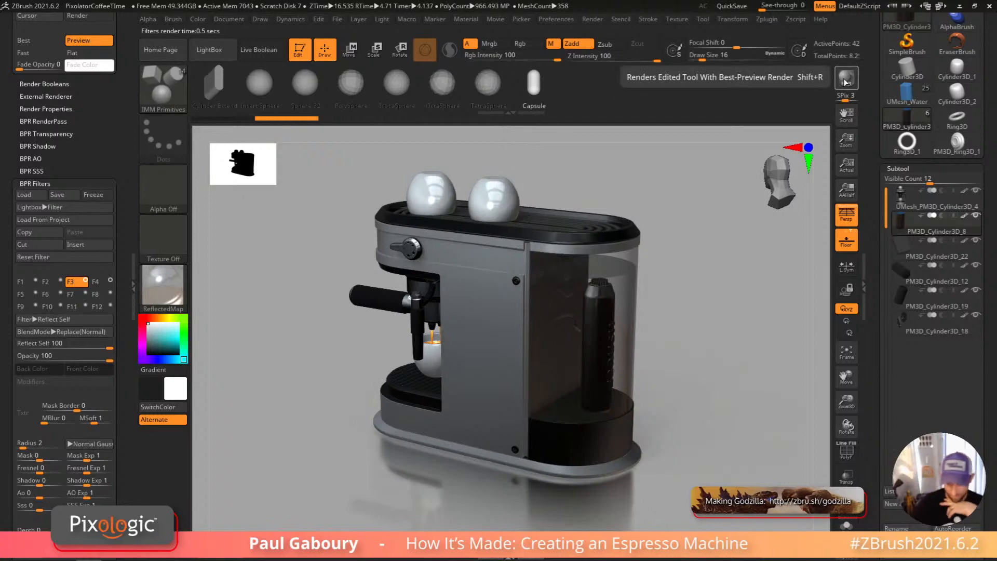
Step: Enable the F1 filter as Noise and set its Mask modulation to 1 to restrict it to the model
{"action": "left_click", "coordinate": [32, 282]}
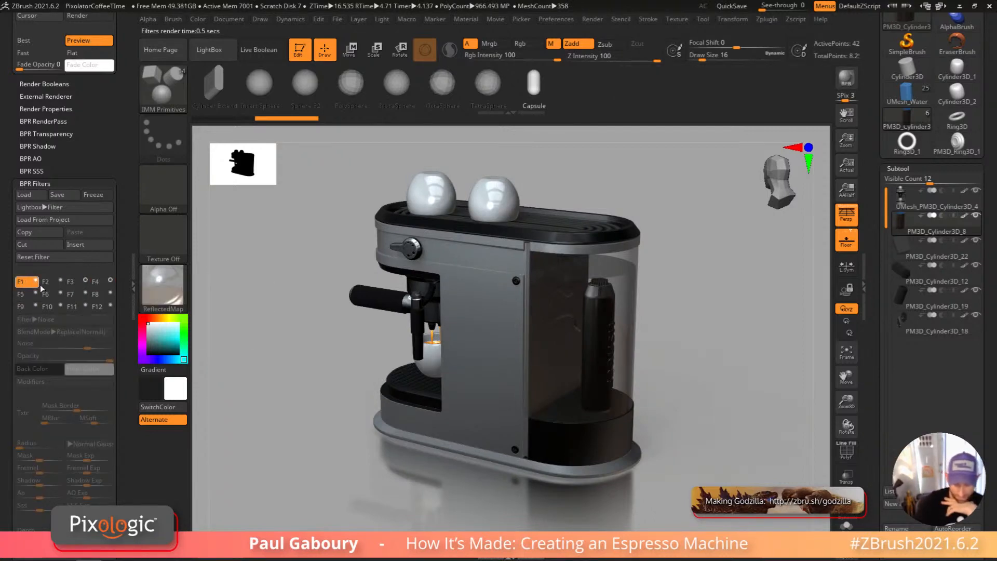
{"action": "left_click", "coordinate": [36, 281]}
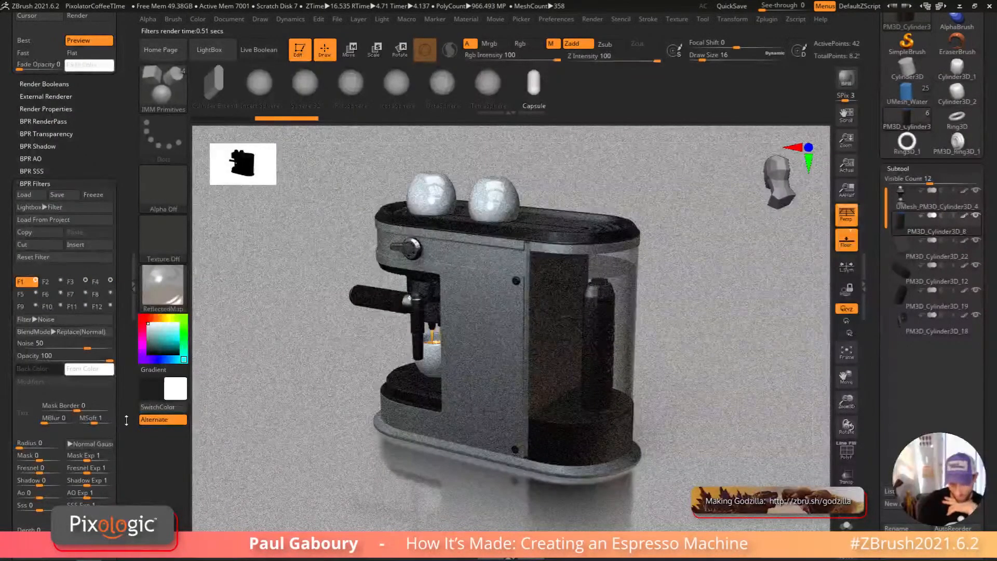
{"action": "left_click_drag", "start_coordinate": [40, 460], "coordinate": [68, 462]}
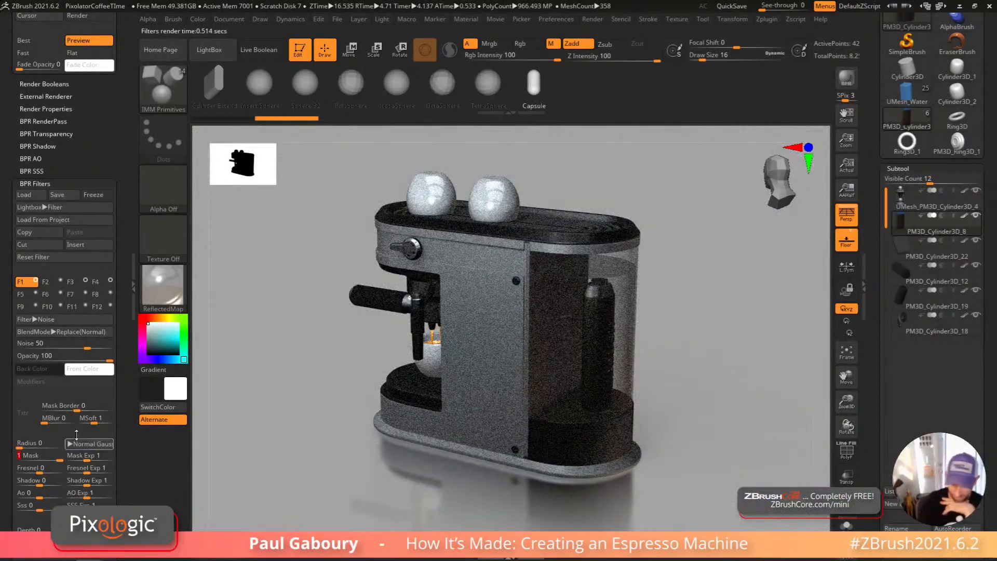
Step: Change the F1 filter to Blue with Fresnel 1 and a Fresnel exponent of about 0.2
{"action": "left_click", "coordinate": [35, 319]}
{"action": "left_click", "coordinate": [152, 357]}
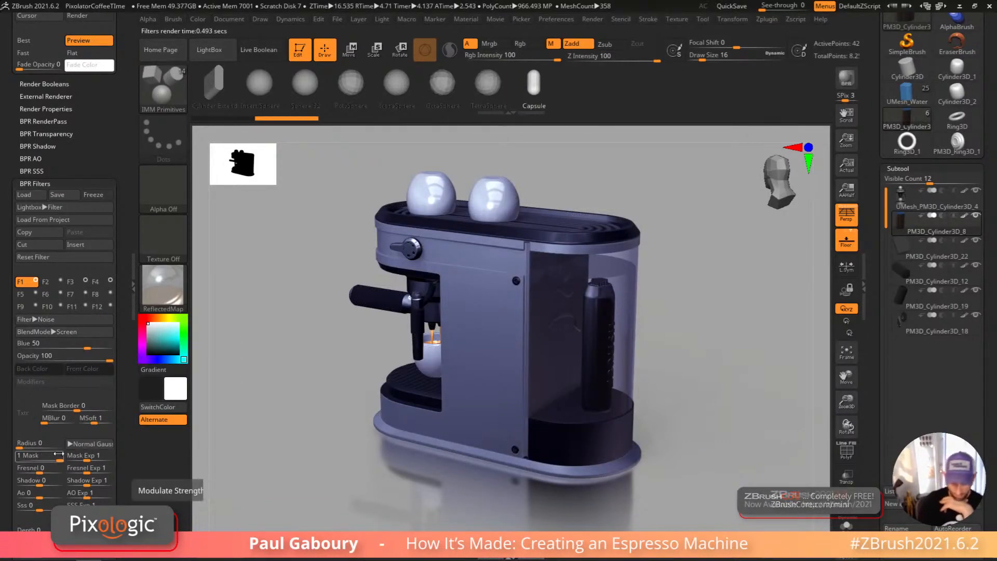
{"action": "left_click", "coordinate": [62, 469]}
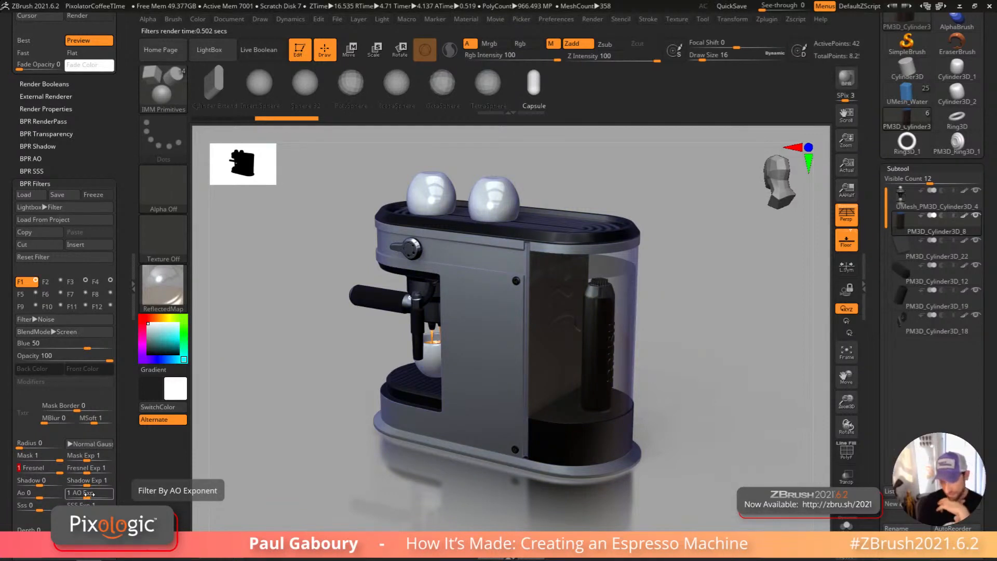
{"action": "scroll", "coordinate": [62, 416], "scroll_direction": "down", "scroll_amount": 3}
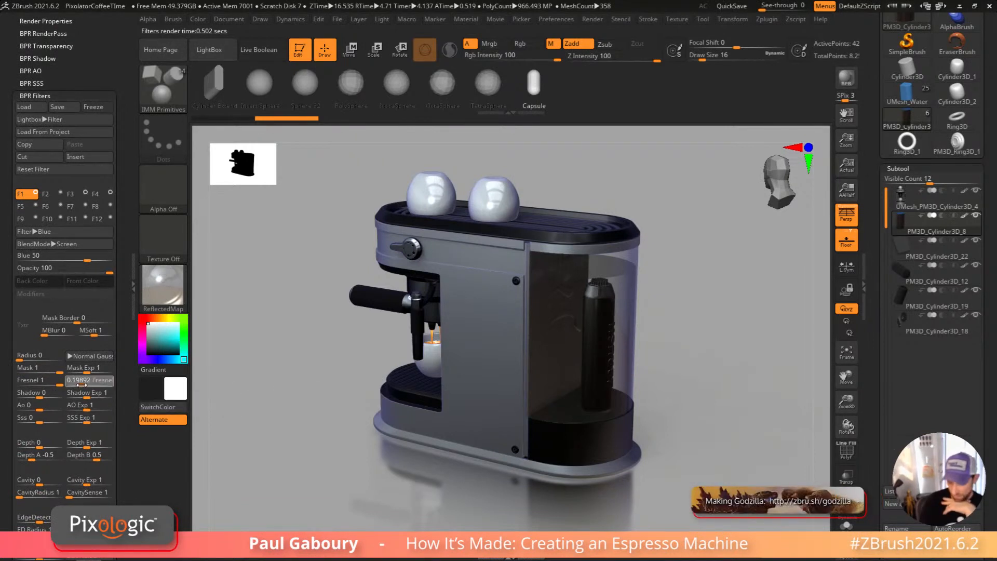
{"action": "left_click", "coordinate": [82, 385]}
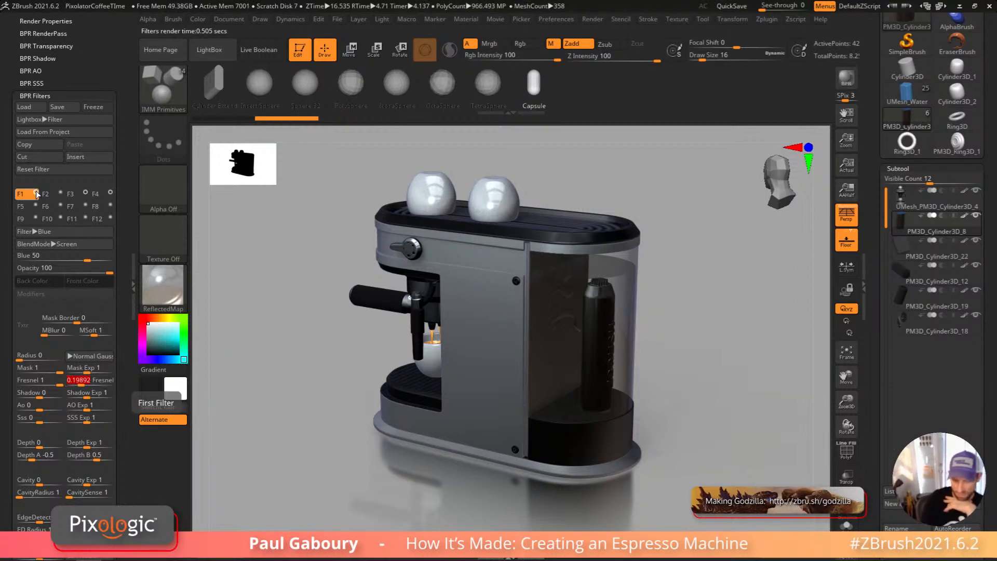
Step: Toggle the F1 Blue filter off and on repeatedly to compare its rim tint on the rendered machine
{"action": "left_click", "coordinate": [36, 192]}
{"action": "left_click", "coordinate": [35, 191]}
{"action": "left_click", "coordinate": [35, 192]}
{"action": "left_click", "coordinate": [36, 193]}
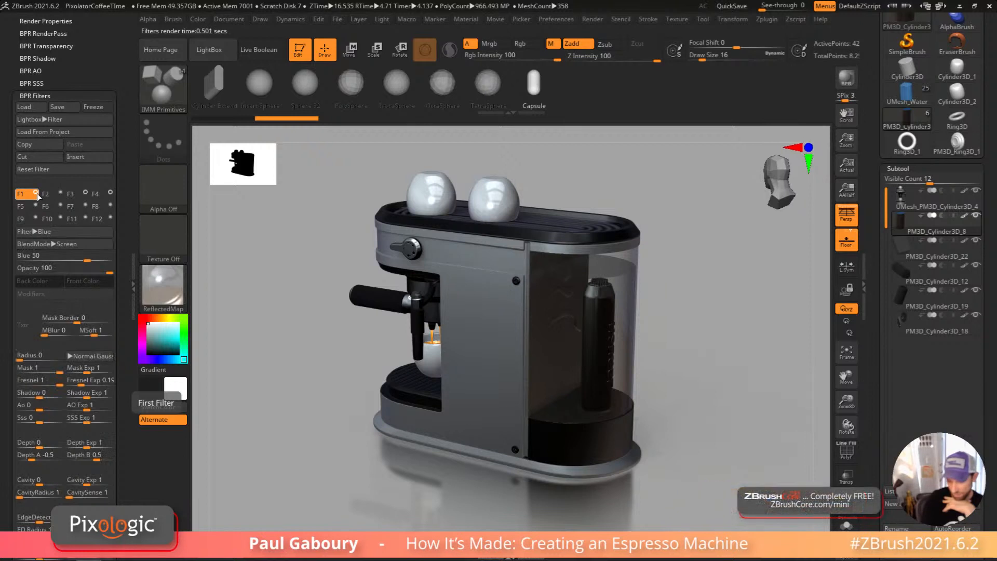
{"action": "left_click", "coordinate": [36, 193]}
{"action": "left_click", "coordinate": [36, 193]}
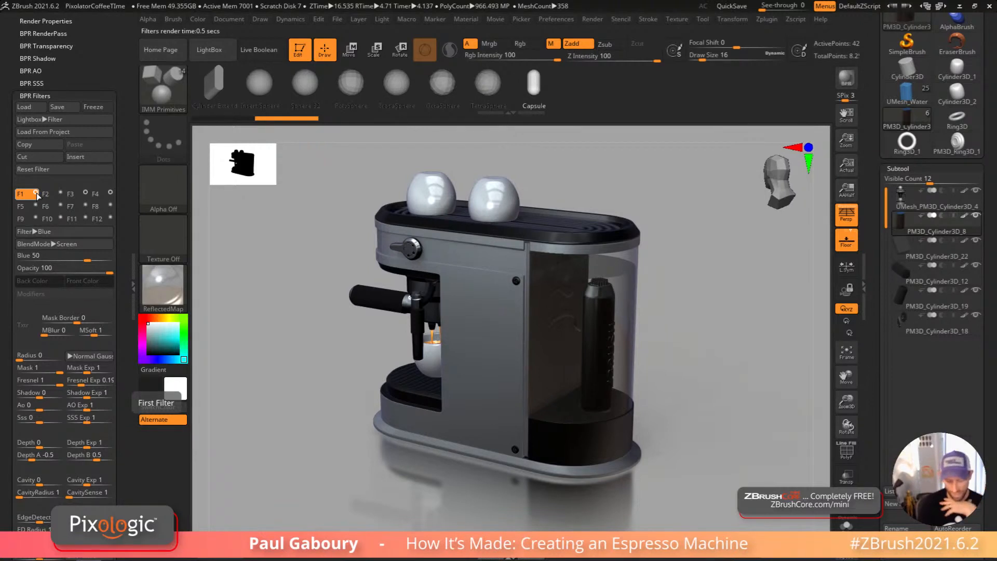
Step: Enable the F5 filter and change its type to Outline Edge
{"action": "left_click", "coordinate": [22, 207]}
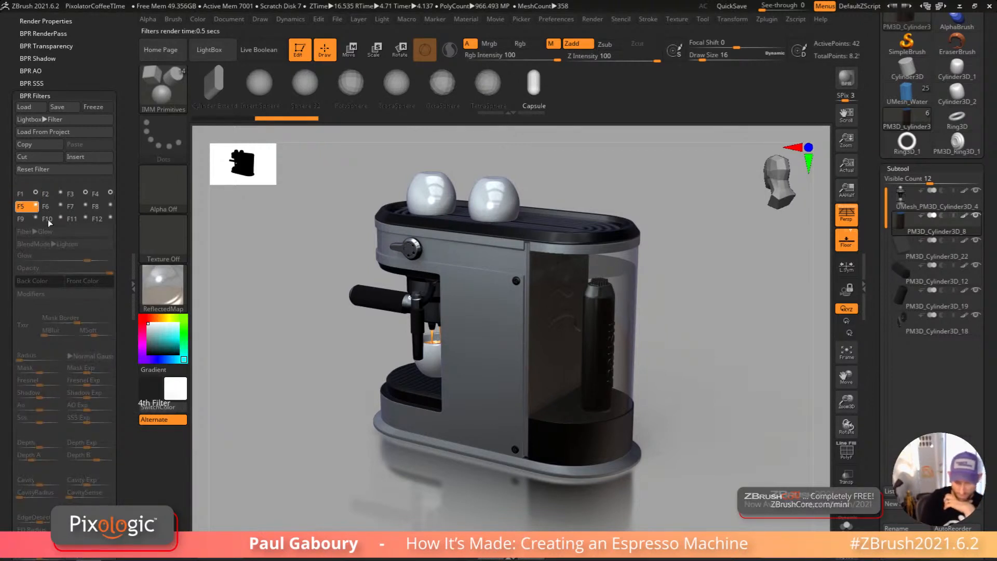
{"action": "left_click", "coordinate": [63, 232]}
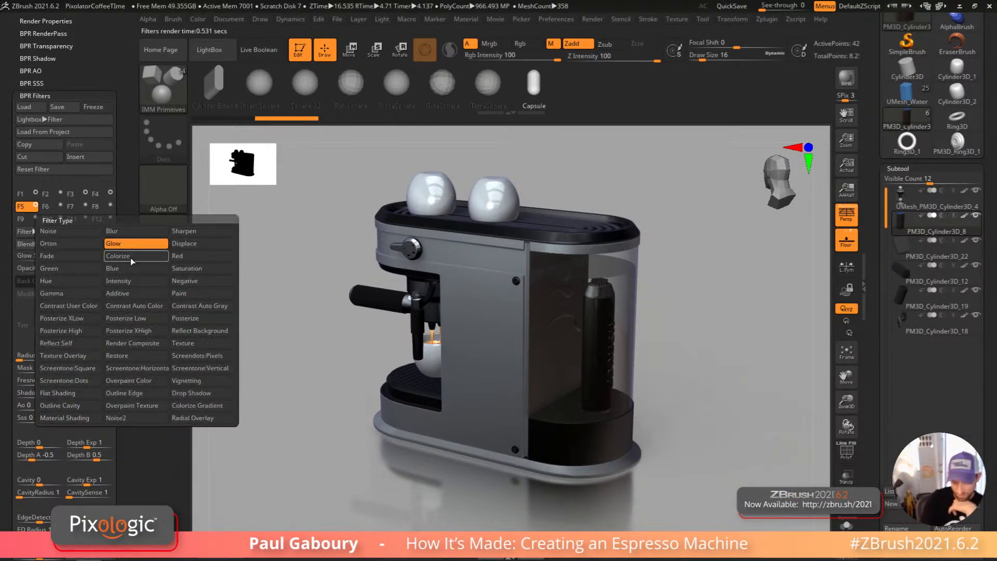
{"action": "left_click", "coordinate": [149, 393]}
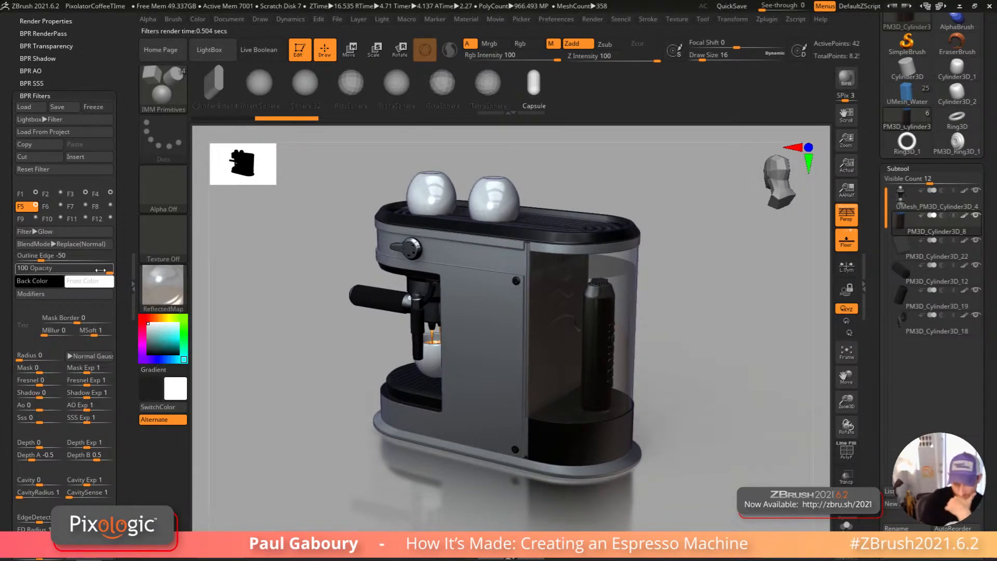
Step: In the Outline Edge modifiers, turn on Interior Cavity, set Outline Noise to 0 and increase Outline Falloff
{"action": "left_click", "coordinate": [92, 299]}
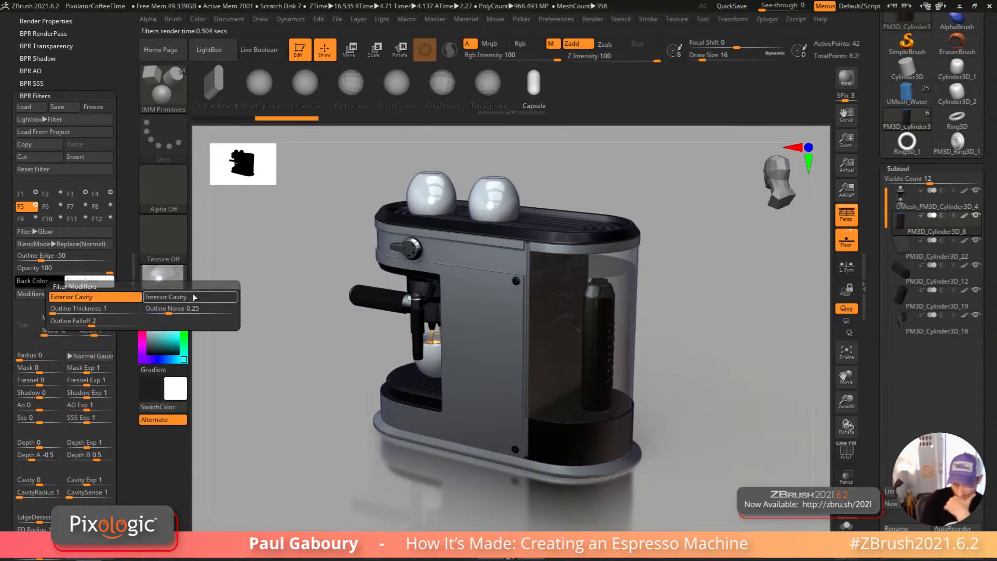
{"action": "left_click", "coordinate": [167, 300]}
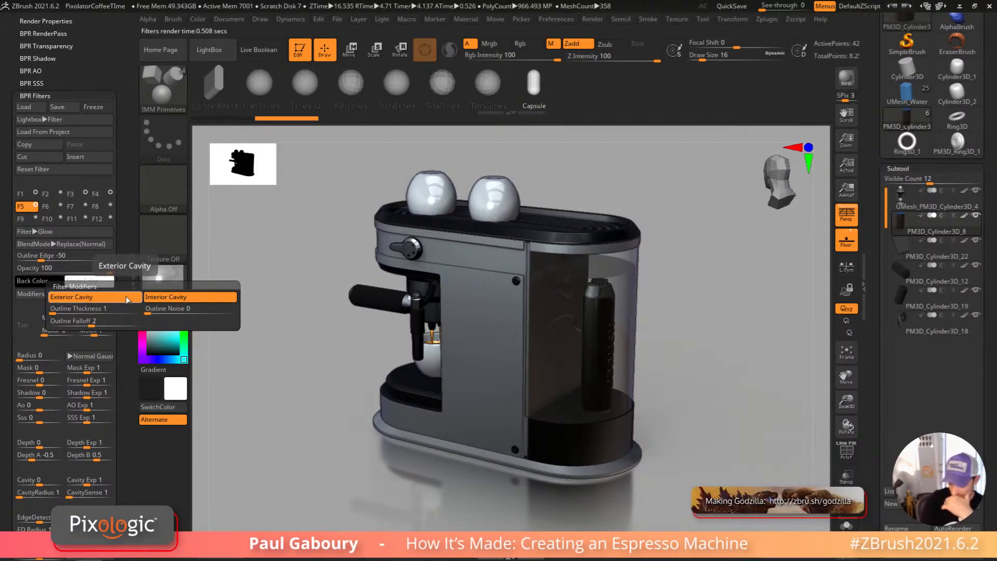
{"action": "mouse_move", "coordinate": [91, 323]}
{"action": "left_mouse_down"}
{"action": "mouse_move", "coordinate": [76, 323]}
{"action": "mouse_move", "coordinate": [102, 324]}
{"action": "left_mouse_up"}
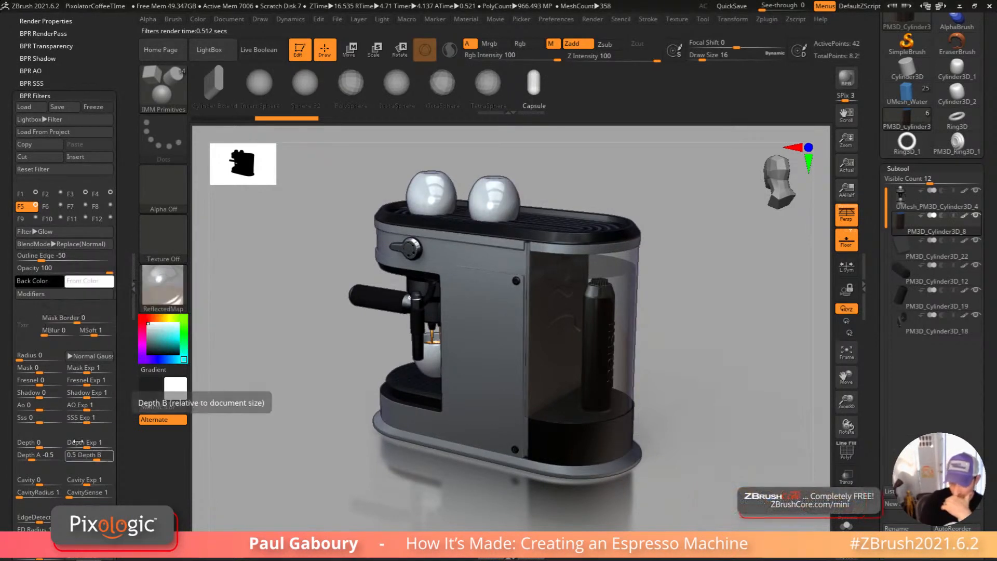
Step: Set the F5 Outline Edge strength to 31 and its front color to a dark reddish tone
{"action": "left_click", "coordinate": [43, 258]}
{"action": "left_click_drag", "start_coordinate": [41, 259], "coordinate": [79, 256]}
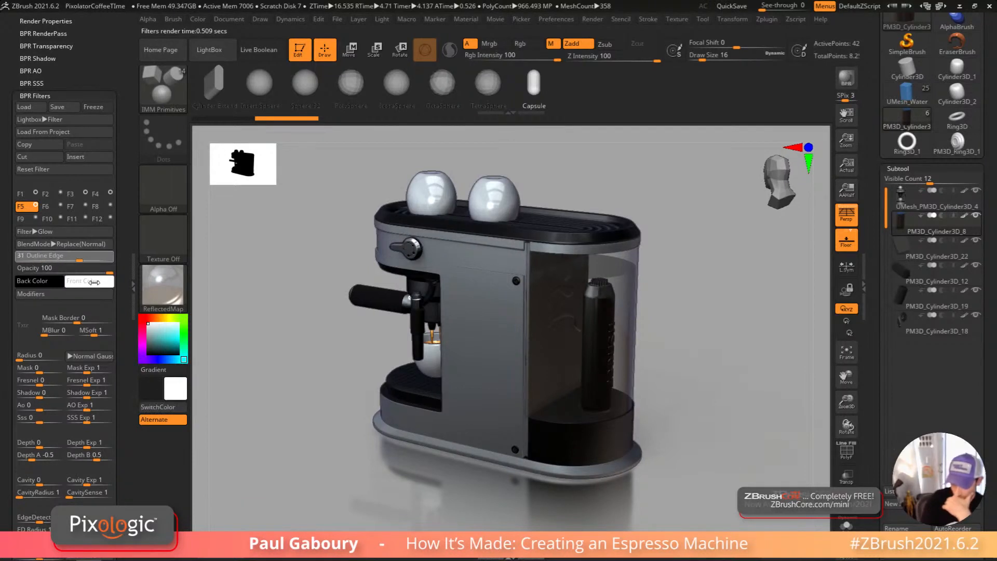
{"action": "left_click", "coordinate": [95, 281]}
{"action": "left_click", "coordinate": [70, 331]}
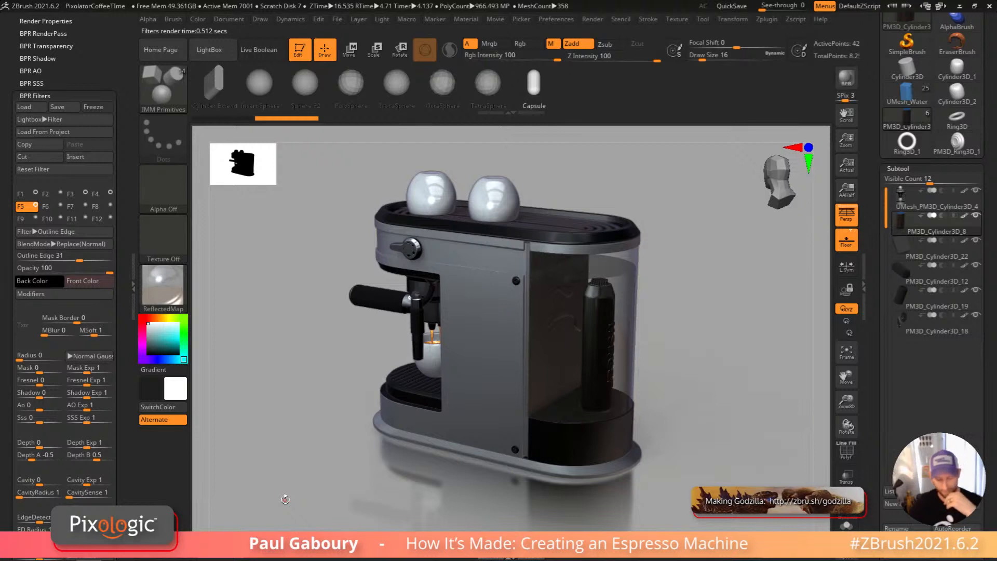
Step: Enable the F6 filter as Vignetting with strength -100 and a very dark gray back color
{"action": "left_click", "coordinate": [61, 206]}
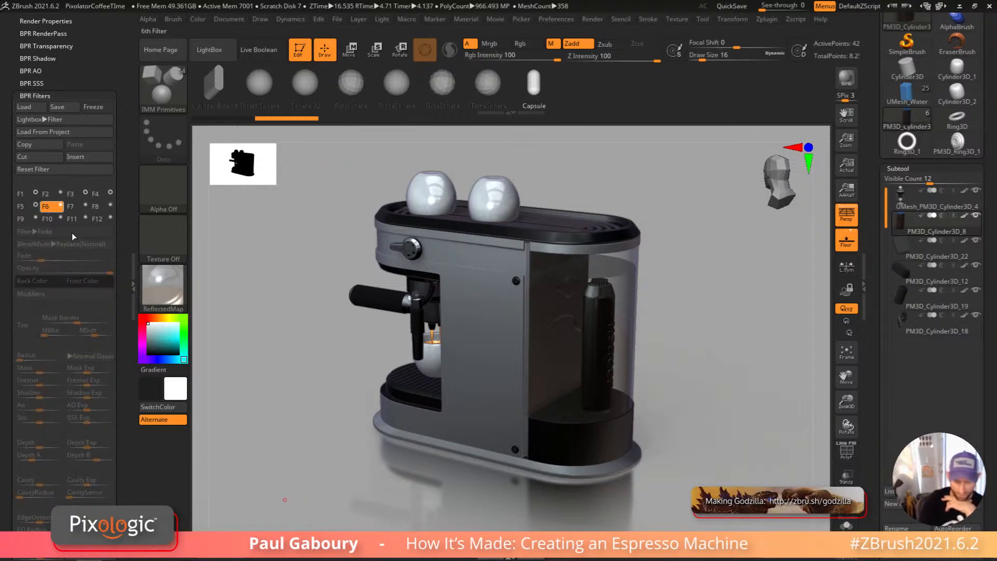
{"action": "left_click", "coordinate": [72, 232]}
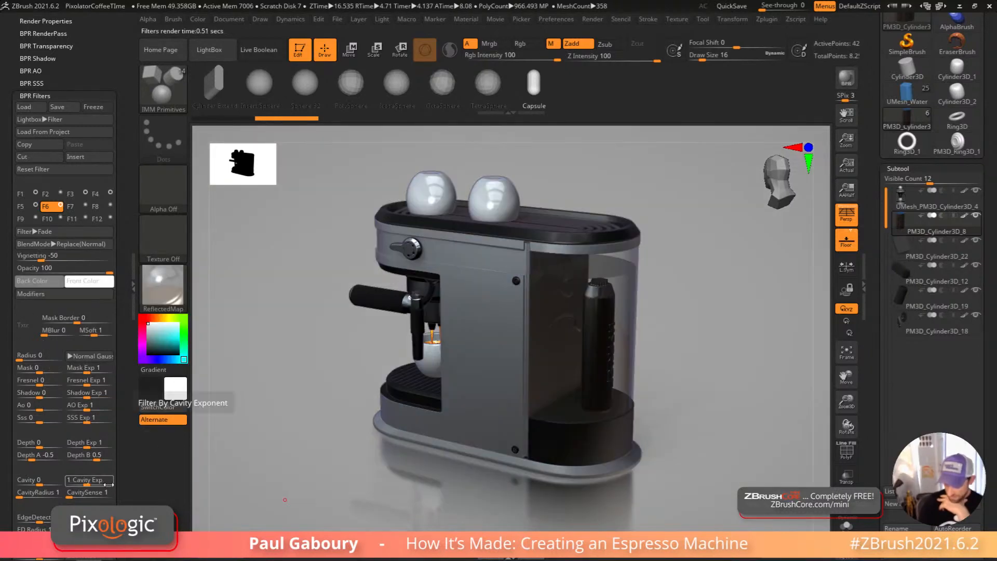
{"action": "left_click_drag", "start_coordinate": [53, 256], "coordinate": [9, 253]}
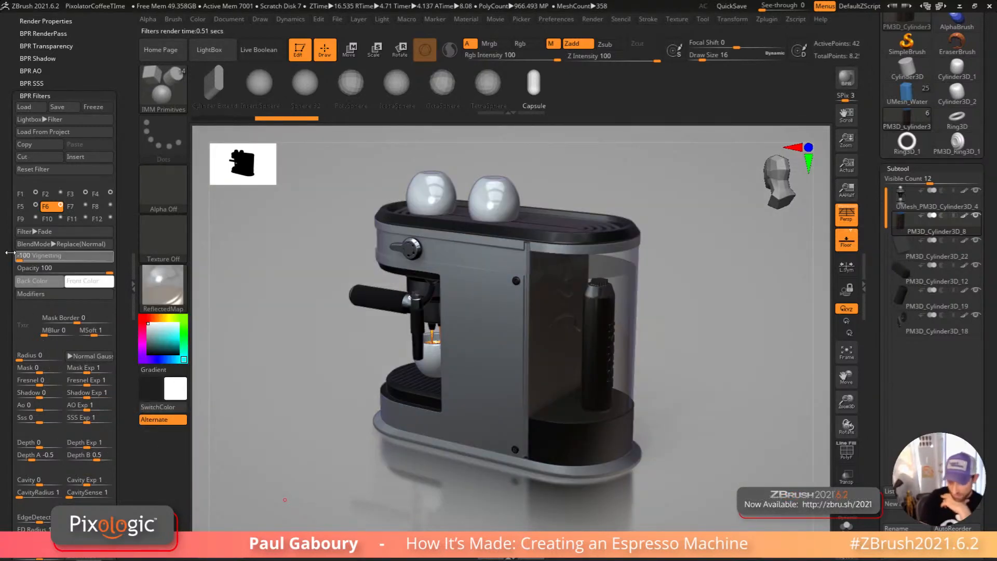
{"action": "left_click", "coordinate": [49, 282]}
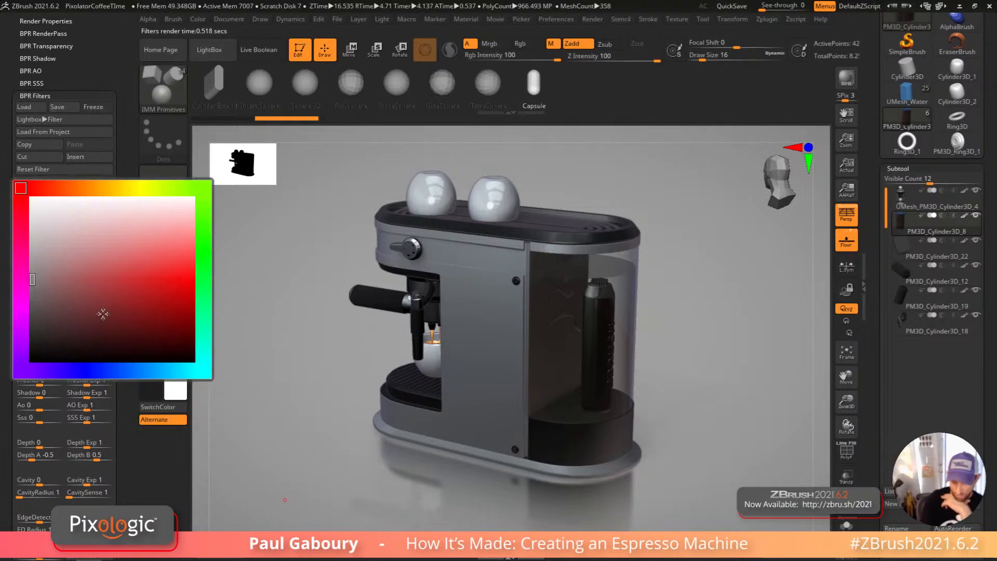
{"action": "left_click", "coordinate": [30, 339]}
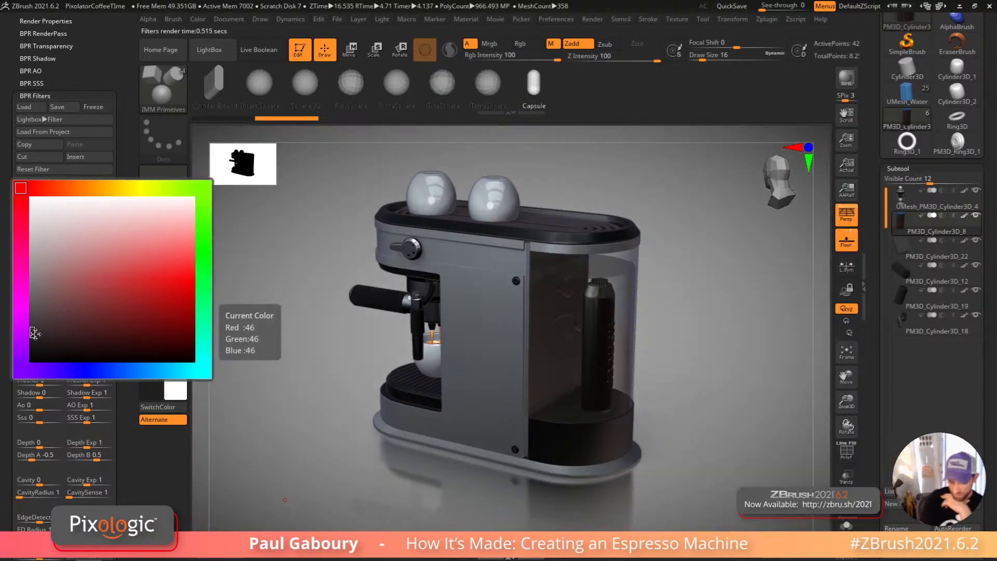
{"action": "left_click_drag", "start_coordinate": [28, 341], "coordinate": [30, 345]}
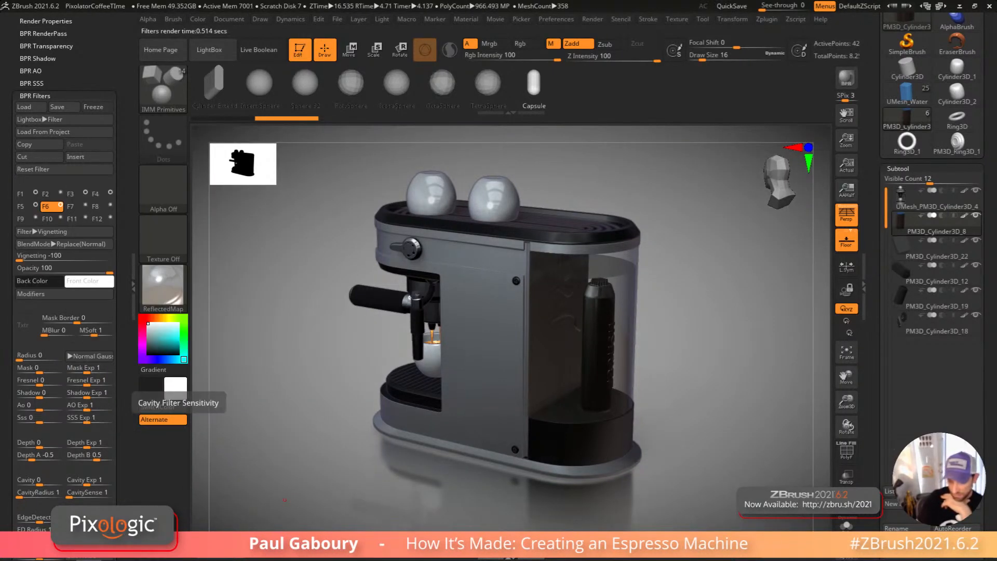
Step: Enable the F7 filter and change its type to Radial Overlay
{"action": "left_click", "coordinate": [70, 206]}
{"action": "left_click", "coordinate": [86, 205]}
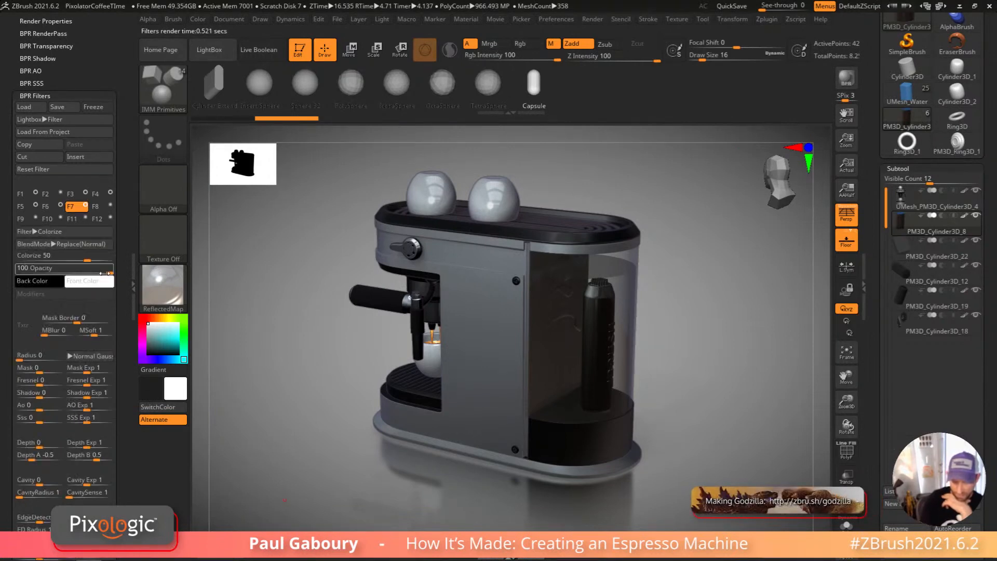
{"action": "left_click", "coordinate": [81, 232]}
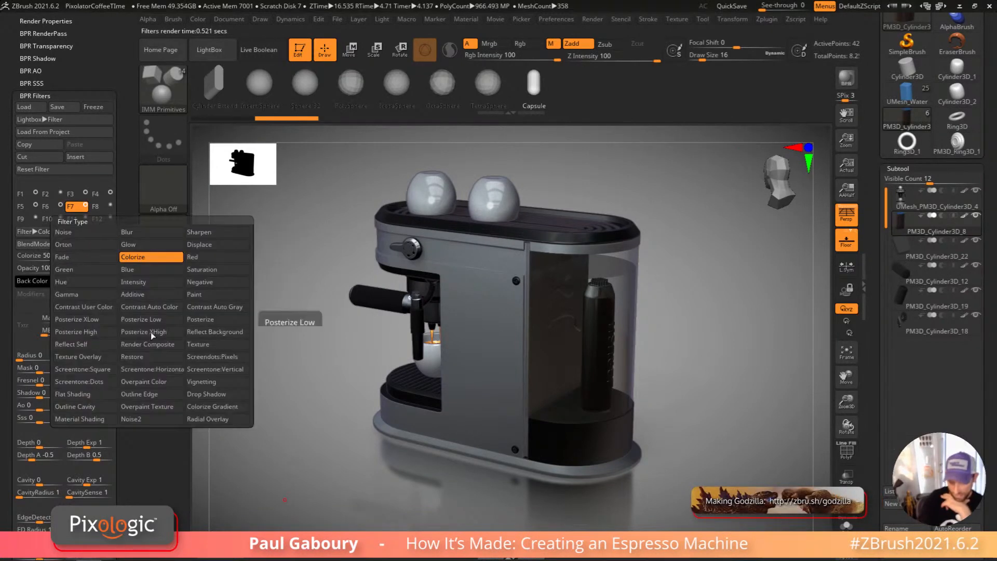
{"action": "left_click", "coordinate": [223, 426]}
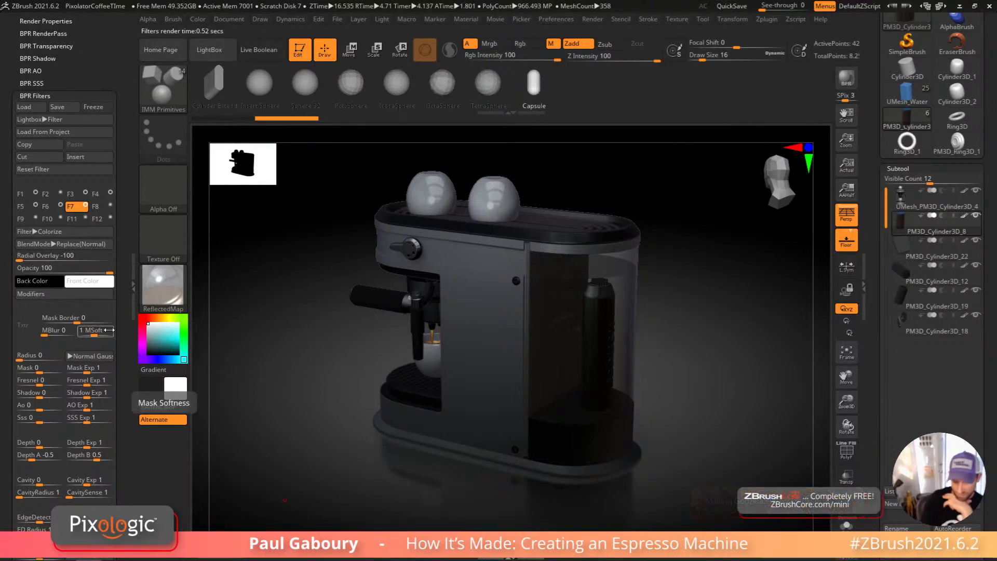
Step: Set the Radial Overlay modifiers to Left Right Position 0.275, Up Down Position -0.625 and Radius about 1.27, with filter strength -100
{"action": "left_click", "coordinate": [91, 294]}
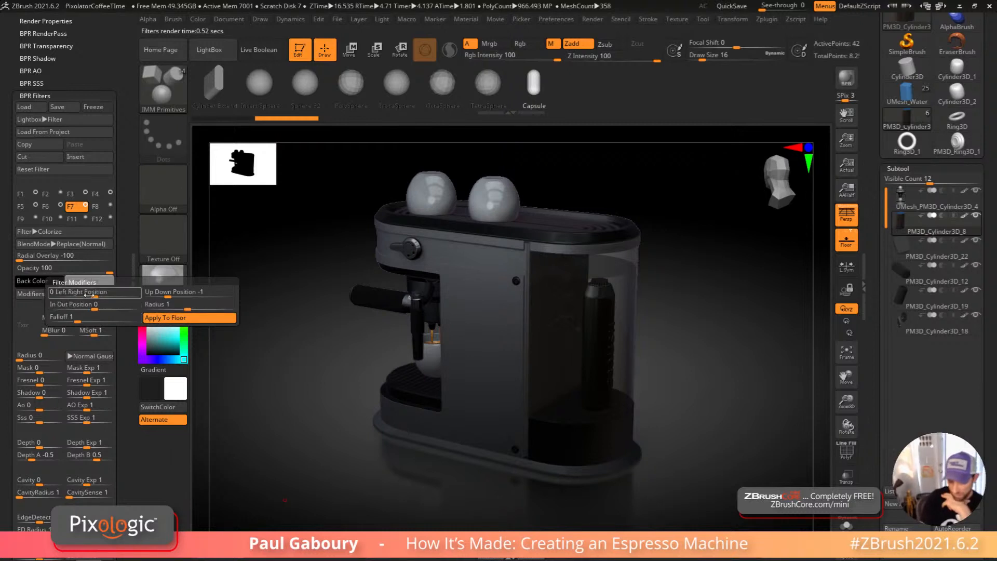
{"action": "mouse_move", "coordinate": [92, 294]}
{"action": "left_mouse_down"}
{"action": "mouse_move", "coordinate": [104, 295]}
{"action": "mouse_move", "coordinate": [93, 308]}
{"action": "left_mouse_up"}
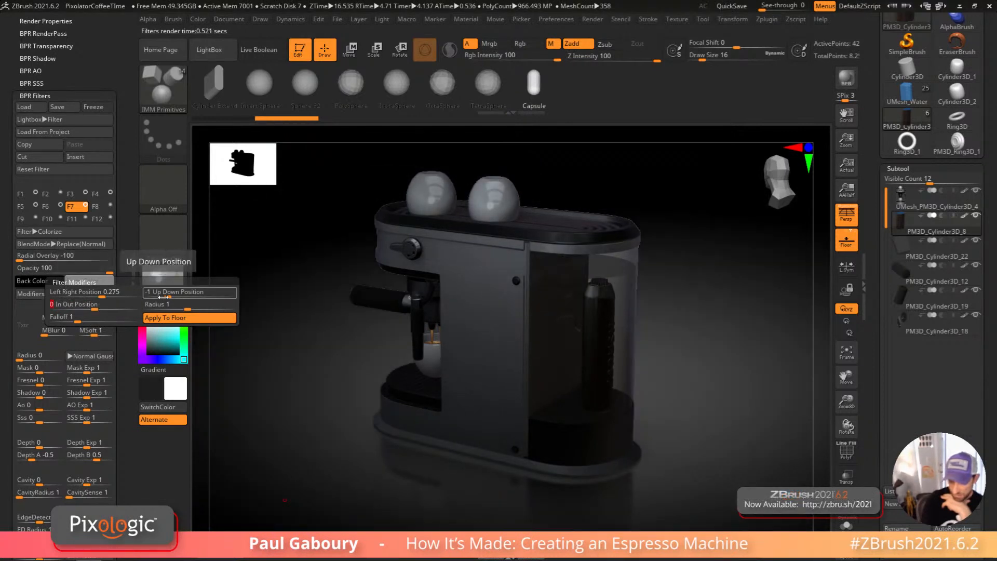
{"action": "left_click_drag", "start_coordinate": [170, 294], "coordinate": [200, 306]}
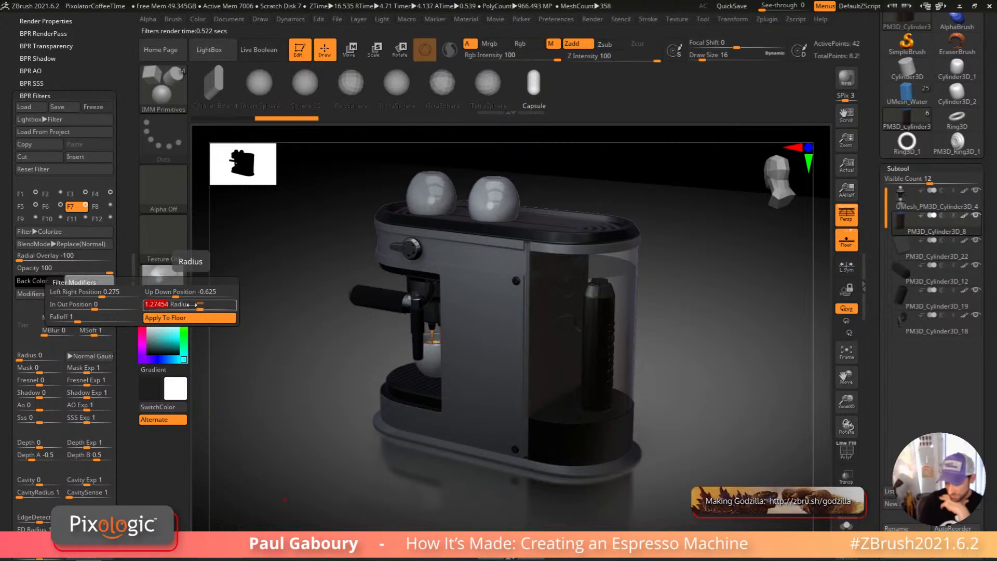
{"action": "left_click_drag", "start_coordinate": [21, 256], "coordinate": [14, 261]}
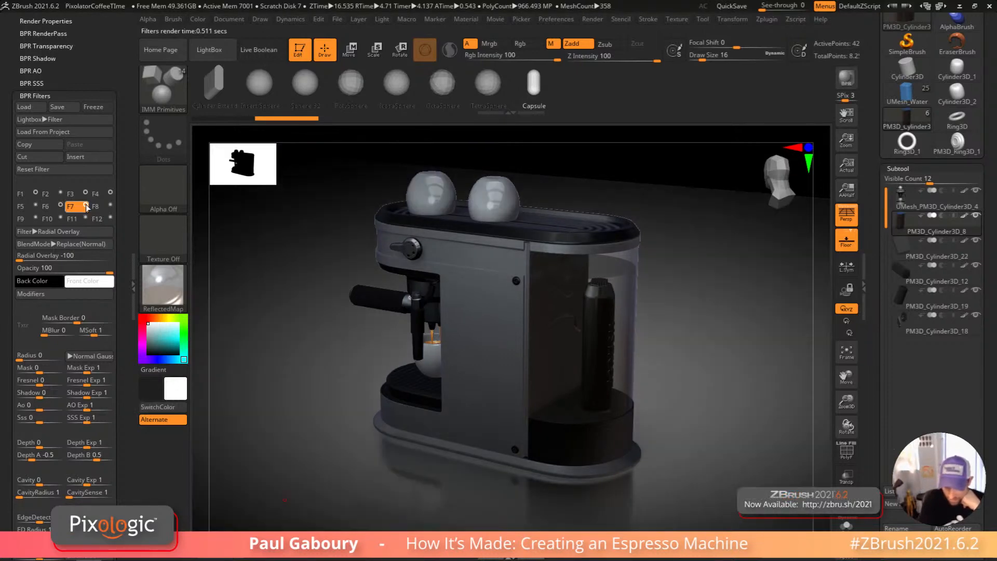
Step: Toggle the F7, F4 and F3 filters to compare their effect on the render, and enable the F2 filter
{"action": "left_click", "coordinate": [87, 206]}
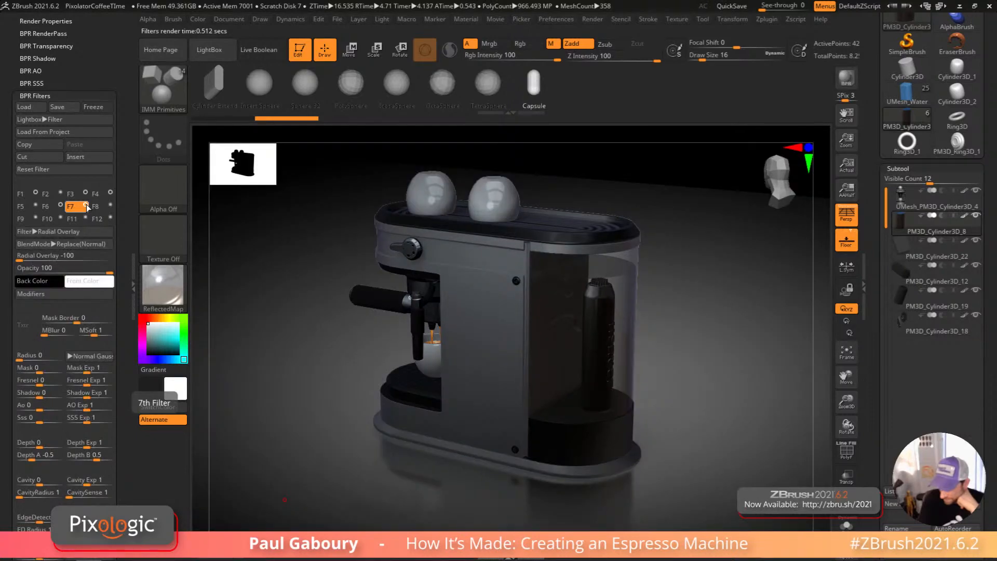
{"action": "left_click", "coordinate": [100, 194]}
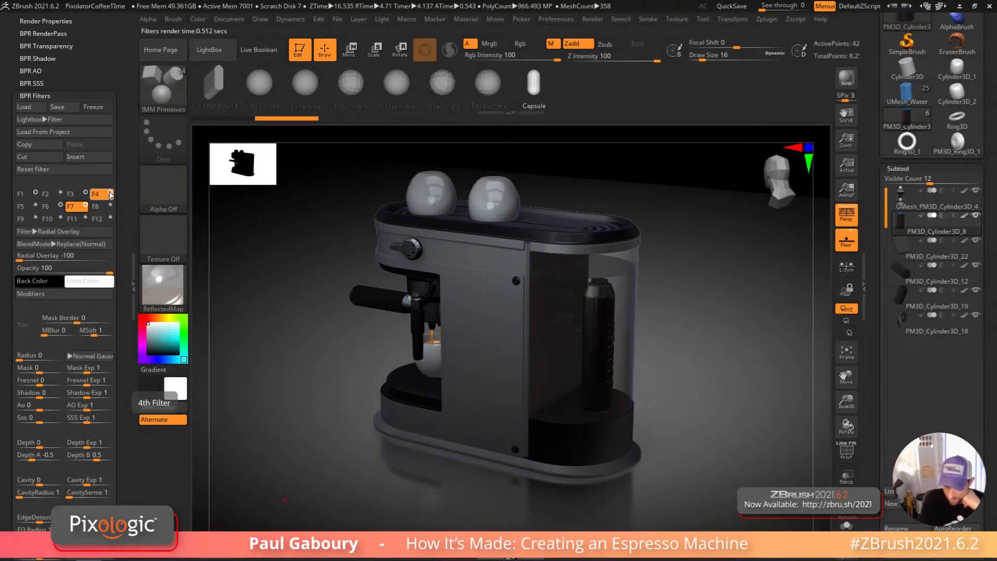
{"action": "left_click", "coordinate": [110, 194]}
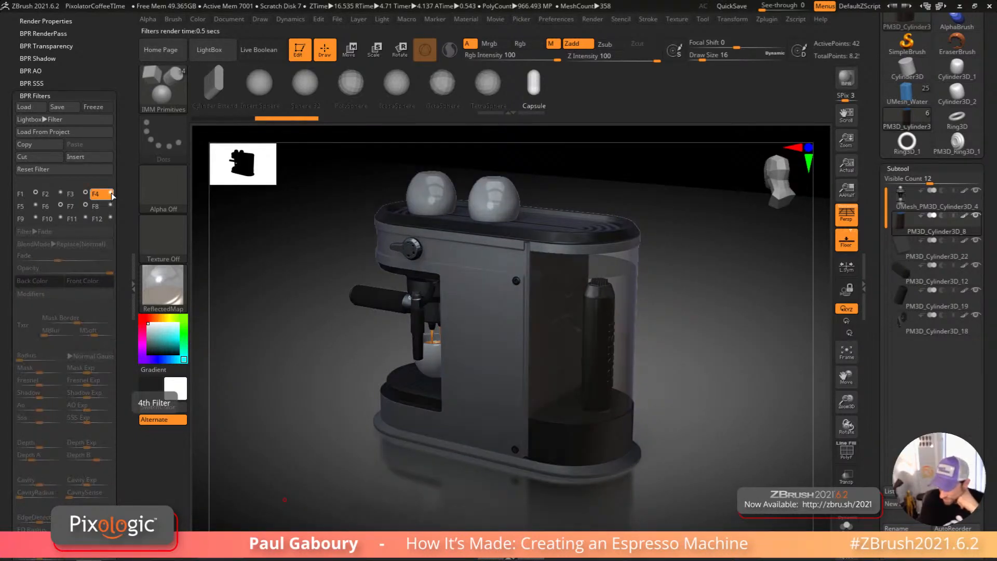
{"action": "left_click", "coordinate": [86, 195]}
{"action": "left_click", "coordinate": [86, 193]}
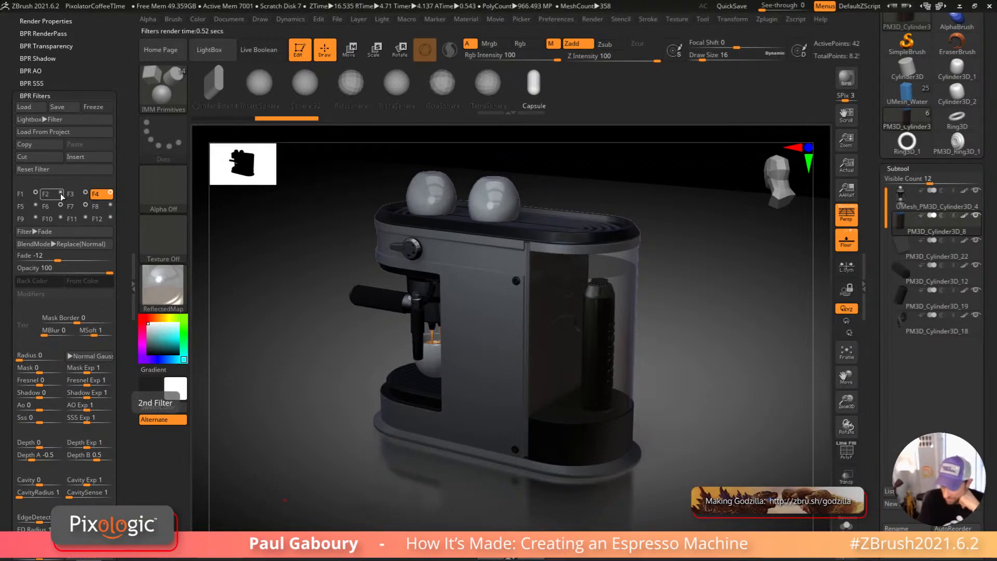
{"action": "left_click", "coordinate": [61, 192]}
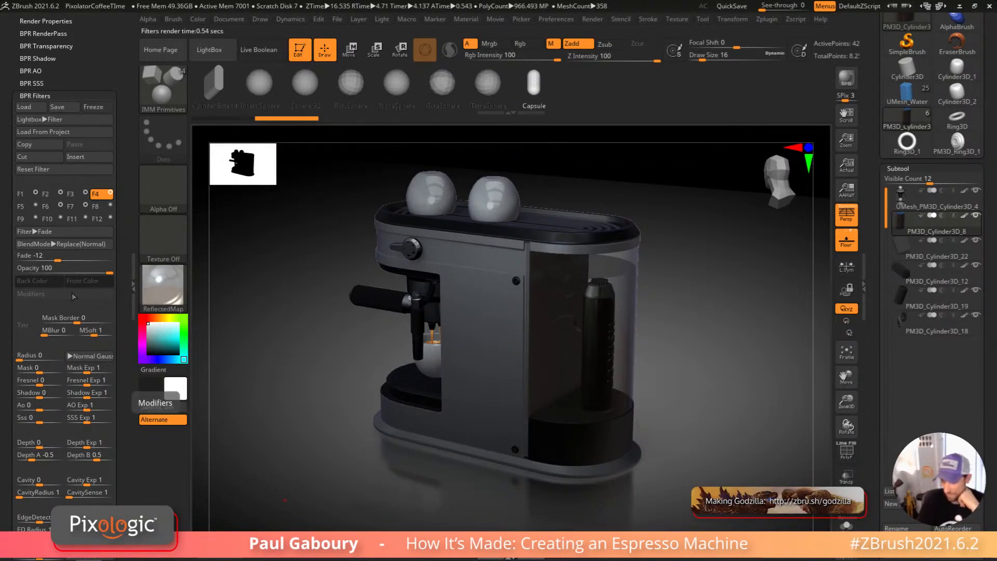
Step: View the filtered render at antialiased half size and return it to actual size
{"action": "left_click", "coordinate": [847, 191]}
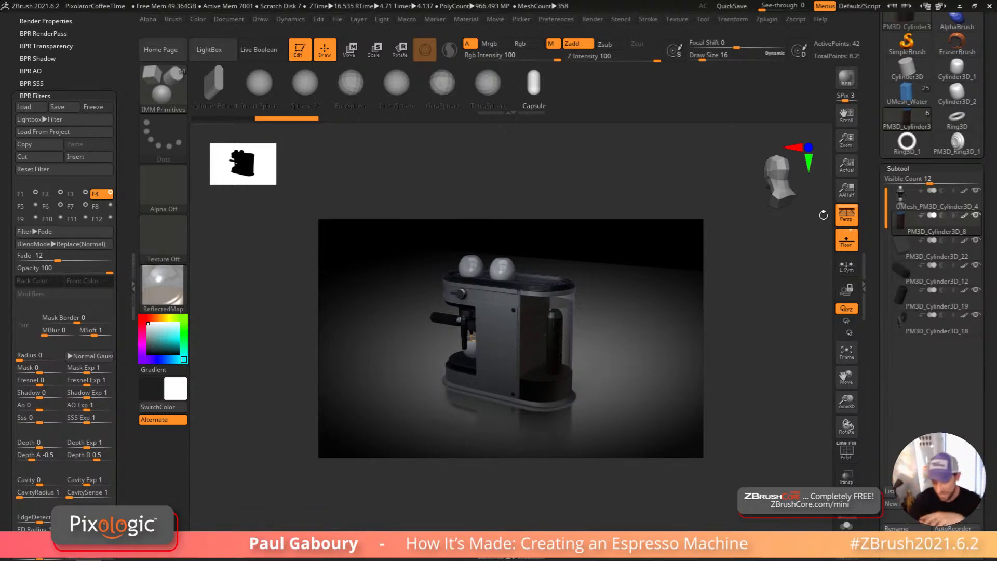
{"action": "left_click", "coordinate": [848, 167]}
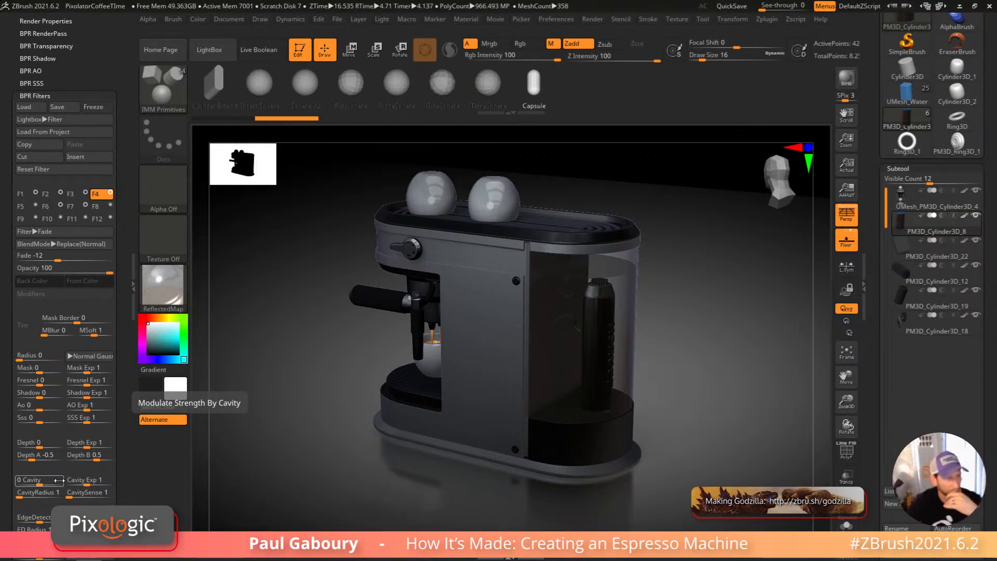
Step: Select the coffee subtool at the streams pouring into the cup, seen from the front of the machine
{"action": "right_click_drag", "start_coordinate": [291, 393], "coordinate": [432, 357]}
{"action": "right_click_drag", "start_coordinate": [373, 349], "coordinate": [423, 327]}
{"action": "right_click_drag", "start_coordinate": [670, 372], "coordinate": [363, 409], "text": "alt"}
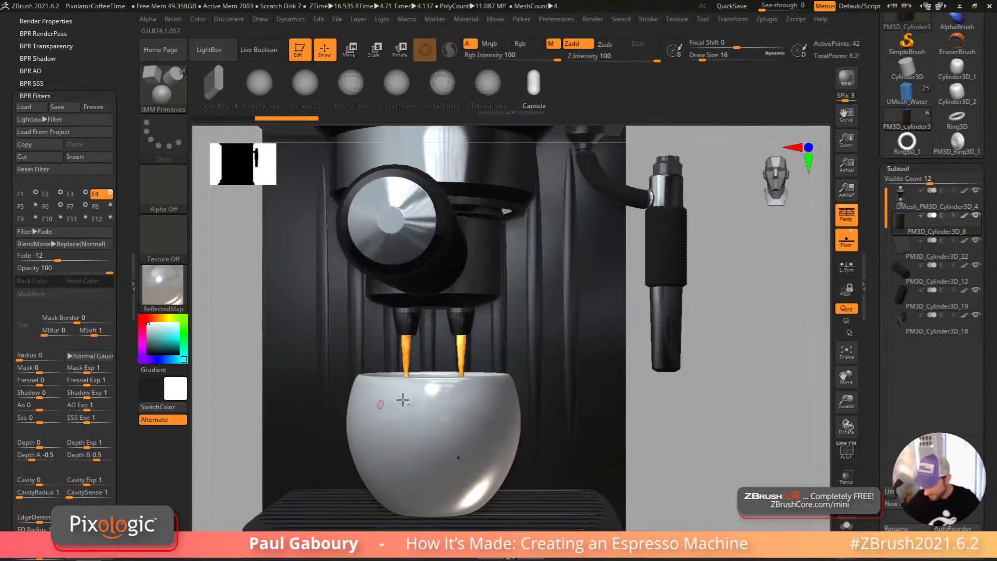
{"action": "right_click_drag", "start_coordinate": [478, 360], "coordinate": [457, 461], "text": "ctrl"}
{"action": "left_click", "coordinate": [489, 363], "text": "alt"}
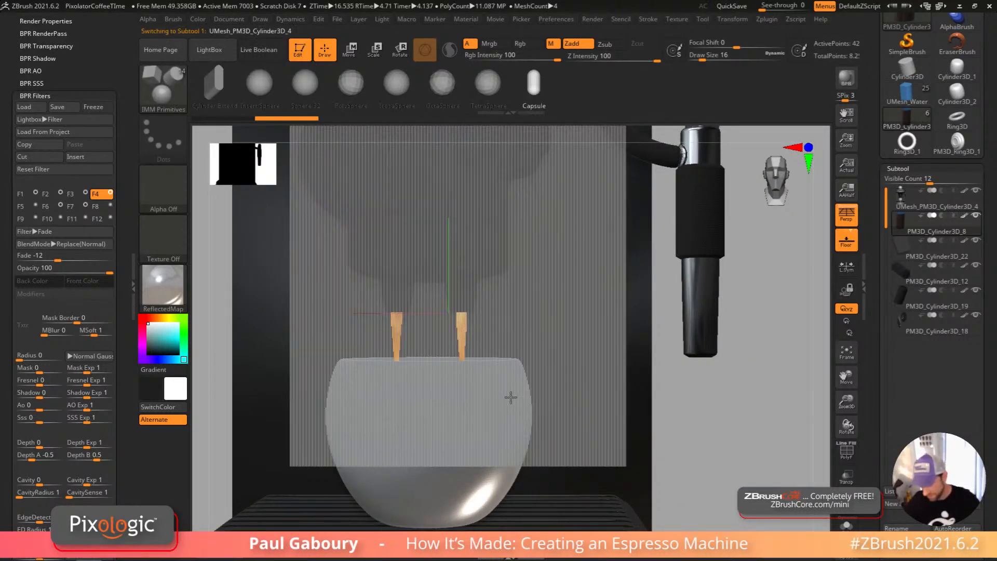
Step: Examine the coffee surface in the cup up close, with and without PolyFrame, to see its mesh and polygroups
{"action": "key", "text": "shift+f"}
{"action": "mouse_move", "coordinate": [510, 398]}
{"action": "right_mouse_down", "text": "ctrl"}
{"action": "mouse_move", "coordinate": [508, 416]}
{"action": "mouse_move", "coordinate": [295, 514]}
{"action": "mouse_move", "coordinate": [429, 278]}
{"action": "mouse_move", "coordinate": [442, 366]}
{"action": "right_mouse_up", "text": "ctrl"}
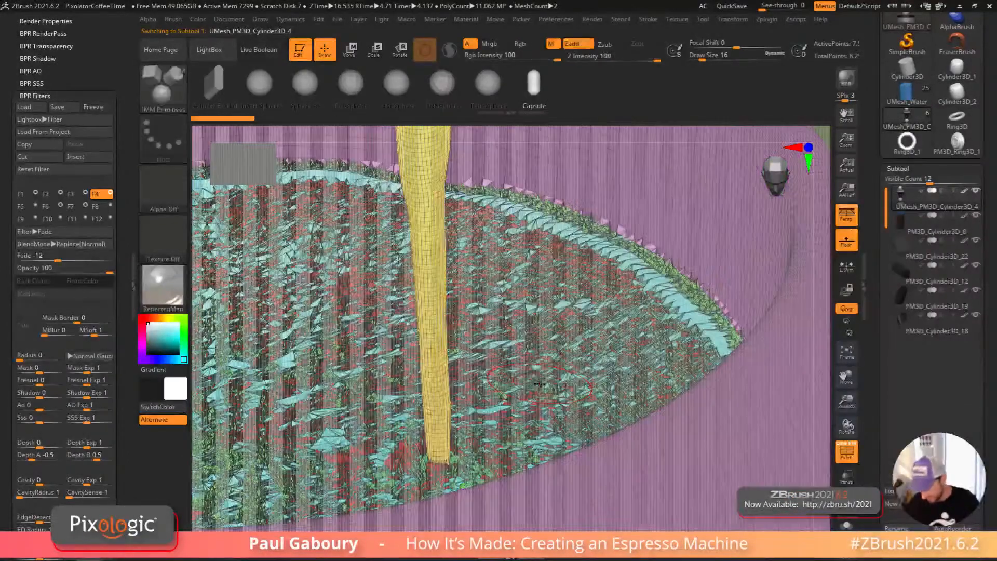
{"action": "key", "text": "shift+f"}
{"action": "right_click_drag", "start_coordinate": [540, 384], "coordinate": [555, 442], "text": "ctrl"}
{"action": "key", "text": "s"}
{"action": "left_click_drag", "start_coordinate": [564, 442], "coordinate": [553, 441]}
{"action": "right_click_drag", "start_coordinate": [557, 436], "coordinate": [564, 462], "text": "ctrl"}
{"action": "right_click_drag", "start_coordinate": [565, 423], "coordinate": [567, 435], "text": "ctrl"}
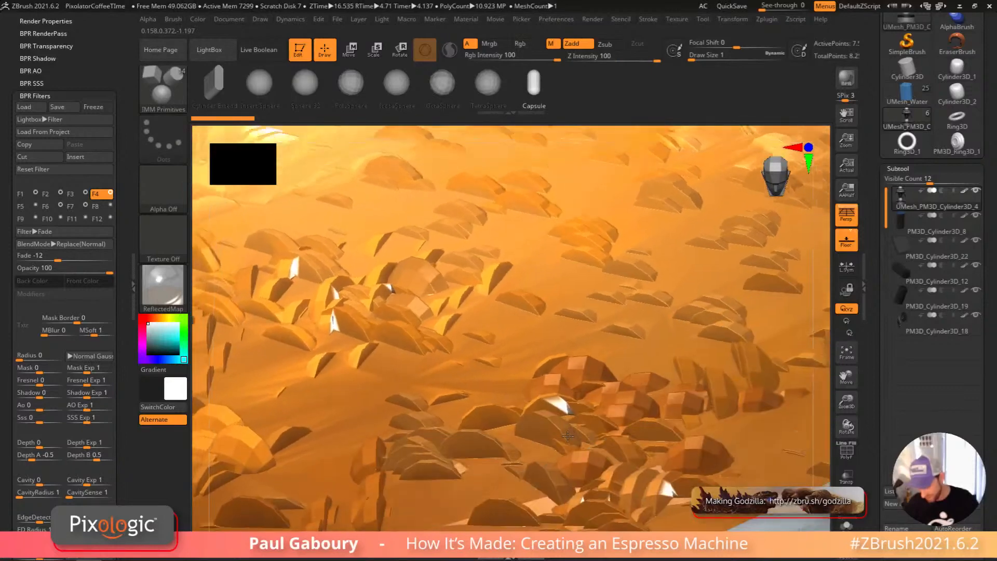
{"action": "key", "text": "shift+f"}
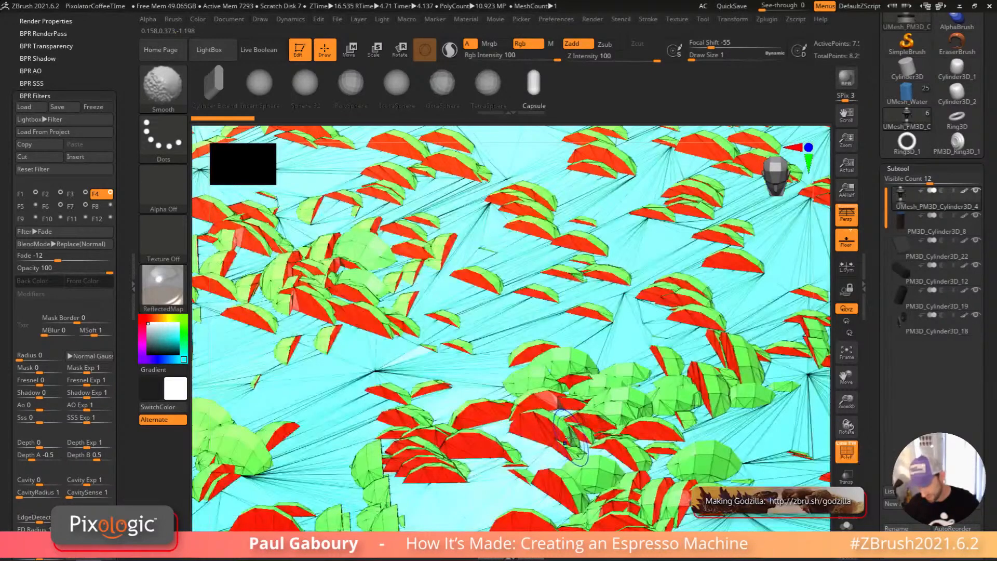
{"action": "key", "text": "shift+f"}
{"action": "right_click_drag", "start_coordinate": [561, 458], "coordinate": [496, 430], "text": "ctrl"}
{"action": "key", "text": "shift+f"}
{"action": "key", "text": "shift+f"}
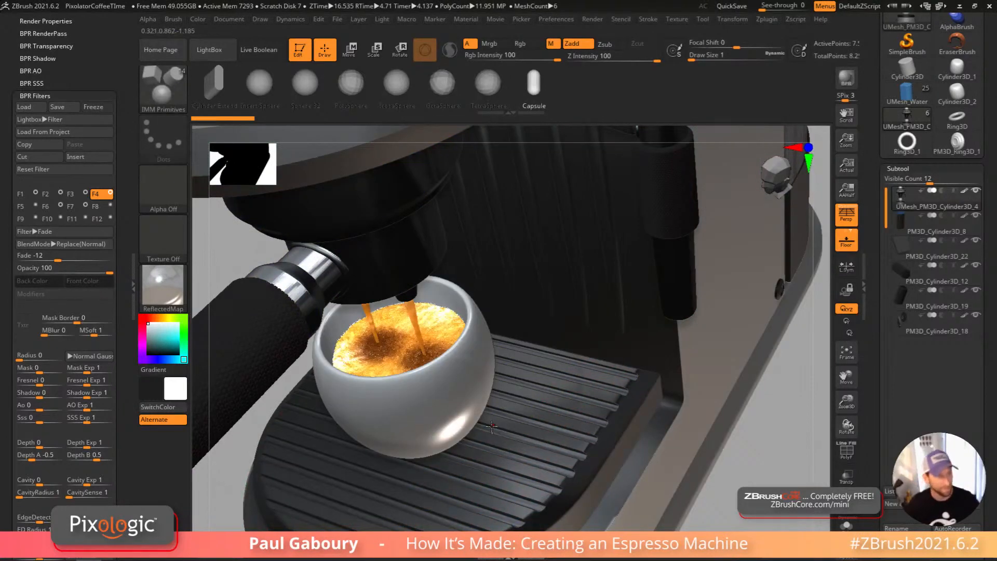
{"action": "right_click_drag", "start_coordinate": [494, 437], "coordinate": [473, 369], "text": "ctrl"}
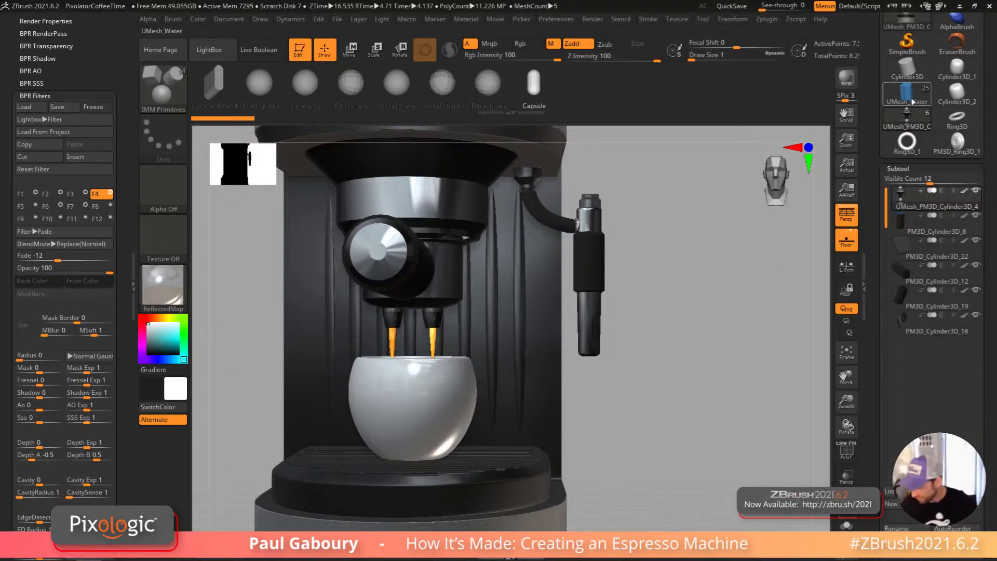
Step: Switch to the UMesh_Water tool and duplicate its UMesh_Handle subtool
{"action": "left_click", "coordinate": [912, 102]}
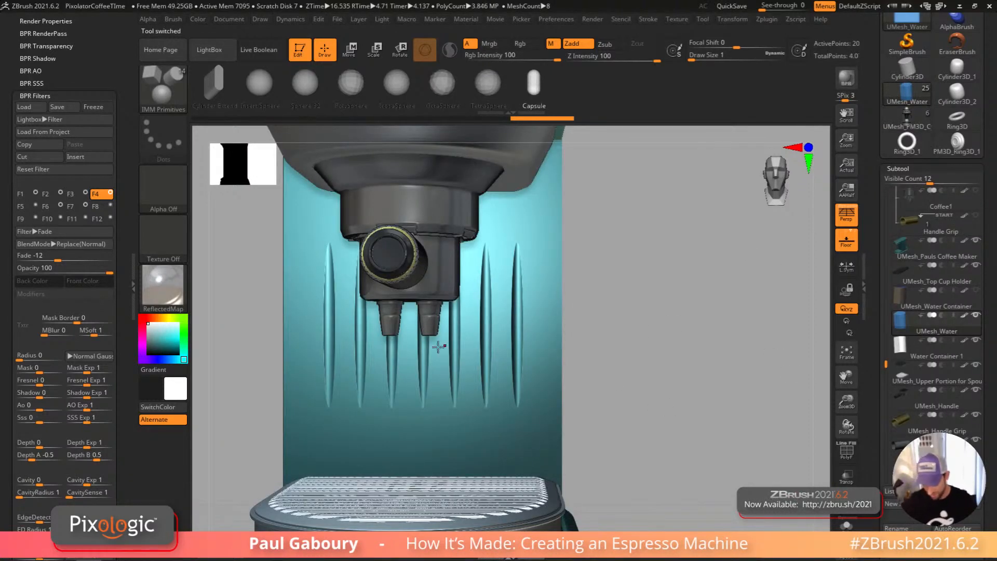
{"action": "key", "text": "w"}
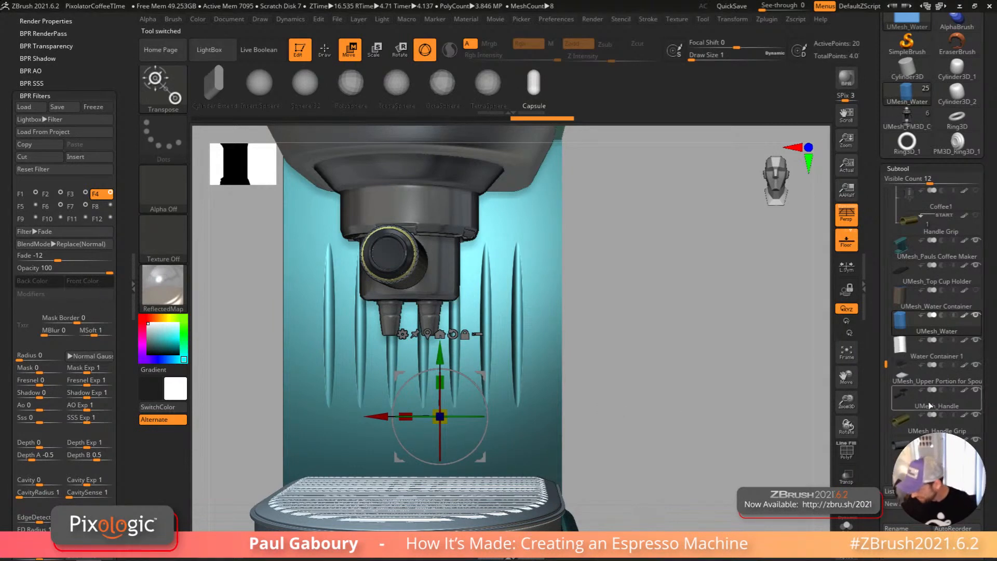
{"action": "left_click", "coordinate": [904, 404]}
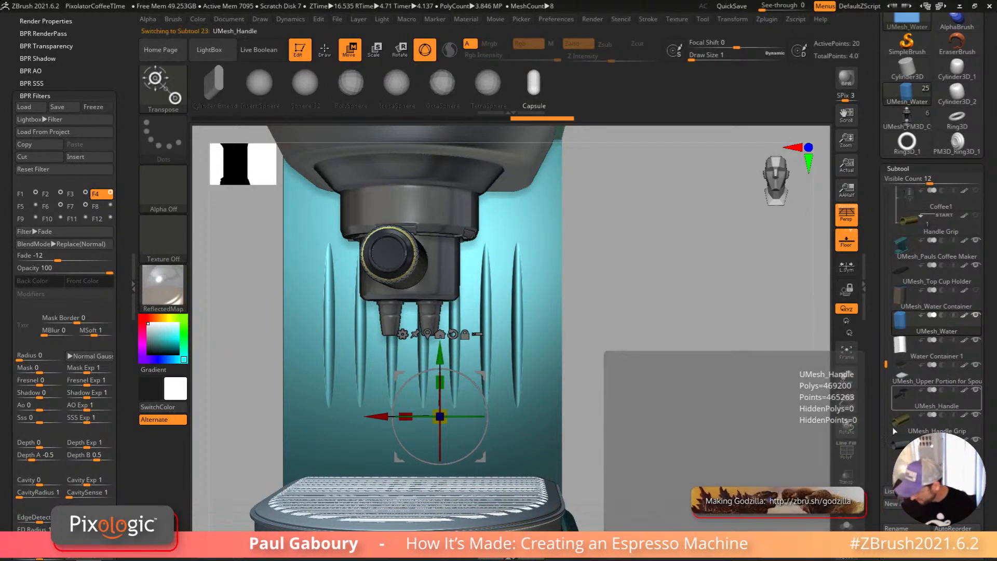
{"action": "scroll", "coordinate": [948, 400], "scroll_direction": "down", "scroll_amount": 5}
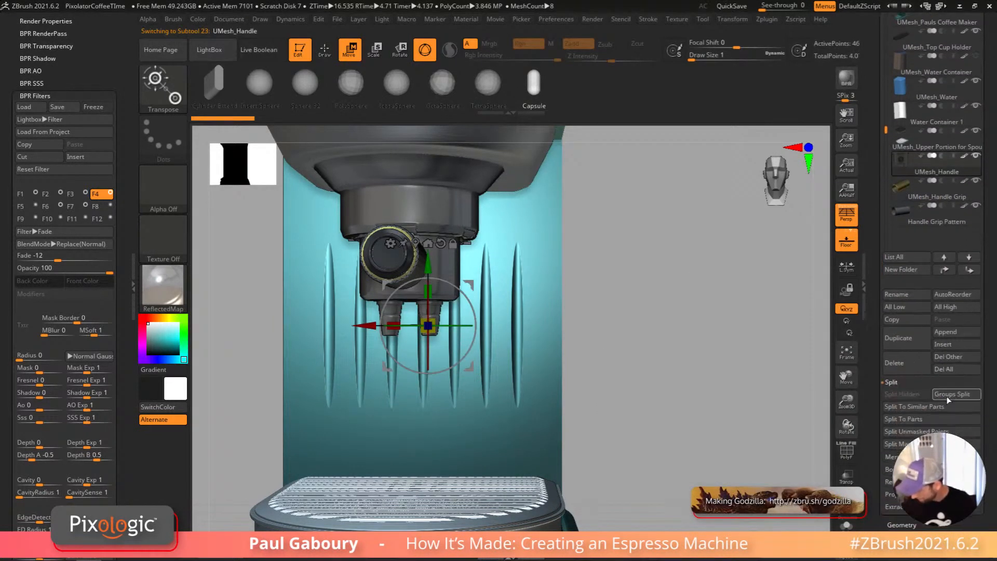
{"action": "left_click", "coordinate": [909, 340]}
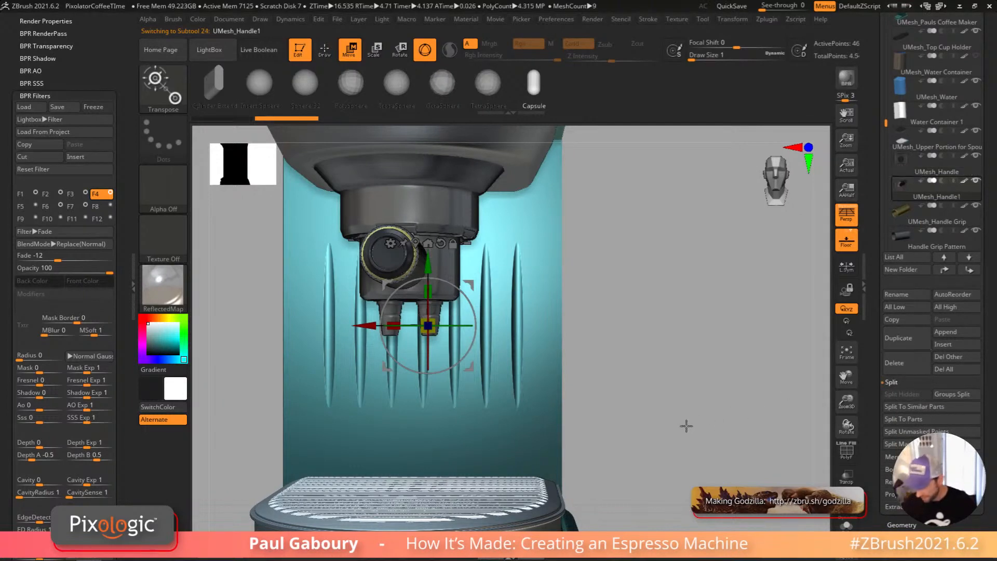
Step: Turn off perspective, solo the duplicated handle and show its polygroups with PolyFrame
{"action": "left_click", "coordinate": [845, 220]}
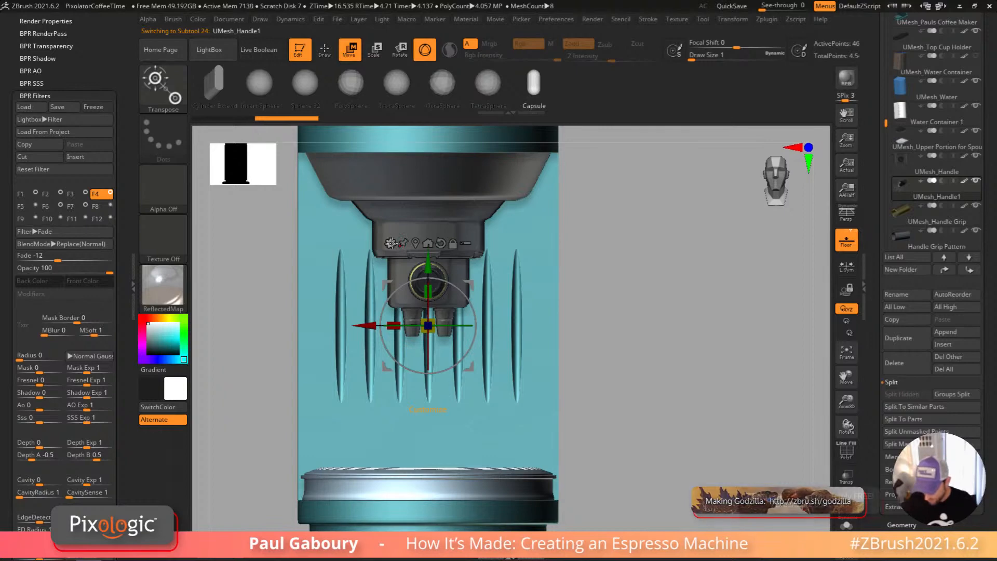
{"action": "left_click_drag", "start_coordinate": [606, 334], "coordinate": [672, 395]}
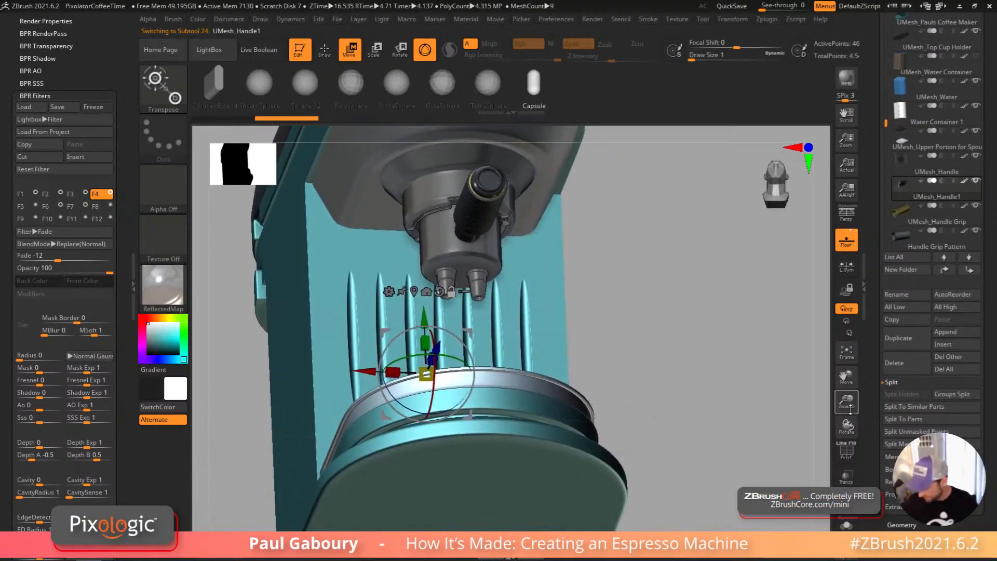
{"action": "left_click", "coordinate": [848, 527]}
{"action": "mouse_move", "coordinate": [619, 414]}
{"action": "right_mouse_down", "text": "ctrl"}
{"action": "mouse_move", "coordinate": [528, 351]}
{"action": "mouse_move", "coordinate": [528, 281]}
{"action": "right_mouse_up", "text": "ctrl"}
{"action": "key", "text": "q"}
{"action": "mouse_move", "coordinate": [514, 182]}
{"action": "right_mouse_down", "text": "alt"}
{"action": "mouse_move", "coordinate": [516, 339]}
{"action": "mouse_move", "coordinate": [522, 312]}
{"action": "mouse_move", "coordinate": [561, 378]}
{"action": "mouse_move", "coordinate": [566, 410]}
{"action": "right_mouse_up", "text": "alt"}
{"action": "key", "text": "shift+f"}
{"action": "right_click_drag", "start_coordinate": [566, 411], "coordinate": [530, 313]}
Step: Isolate the two spouts of the duplicated handle, keeping only their lower tips visible from the front
{"action": "left_click", "coordinate": [571, 345], "text": "ctrl+shift"}
{"action": "mouse_move", "coordinate": [575, 347]}
{"action": "right_mouse_down", "text": "ctrl"}
{"action": "mouse_move", "coordinate": [530, 328]}
{"action": "mouse_move", "coordinate": [560, 454]}
{"action": "mouse_move", "coordinate": [564, 406]}
{"action": "right_mouse_up", "text": "ctrl"}
{"action": "mouse_move", "coordinate": [584, 423]}
{"action": "left_mouse_down", "text": "ctrl+shift"}
{"action": "mouse_move", "coordinate": [490, 329]}
{"action": "mouse_move", "coordinate": [337, 327]}
{"action": "left_mouse_up", "text": "ctrl+shift"}
Step: Delete the hidden geometry of the duplicated handle so only the two spout tips are kept
{"action": "scroll", "coordinate": [989, 316], "scroll_direction": "down", "scroll_amount": 5}
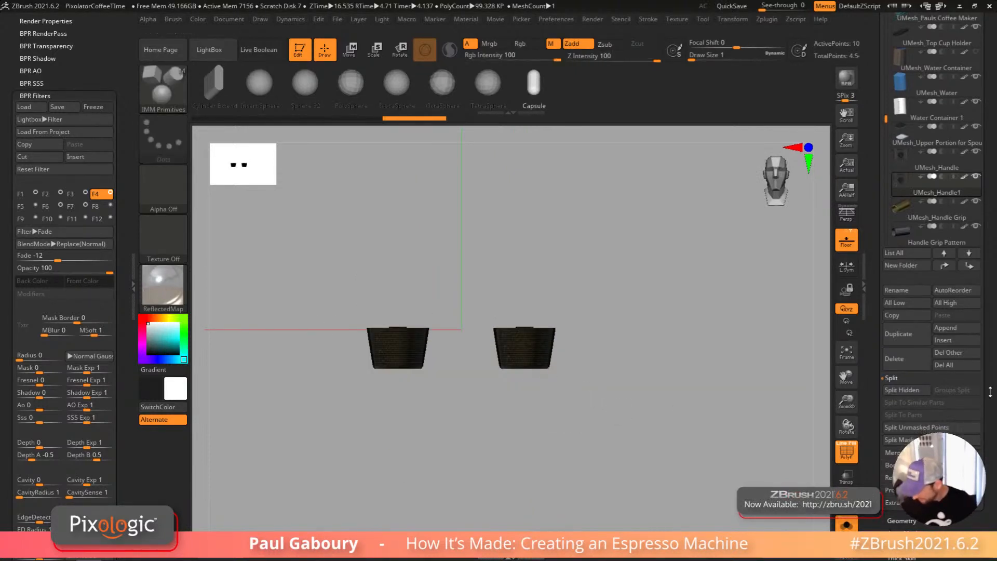
{"action": "scroll", "coordinate": [989, 315], "scroll_direction": "down", "scroll_amount": 3}
{"action": "key", "text": "shift"}
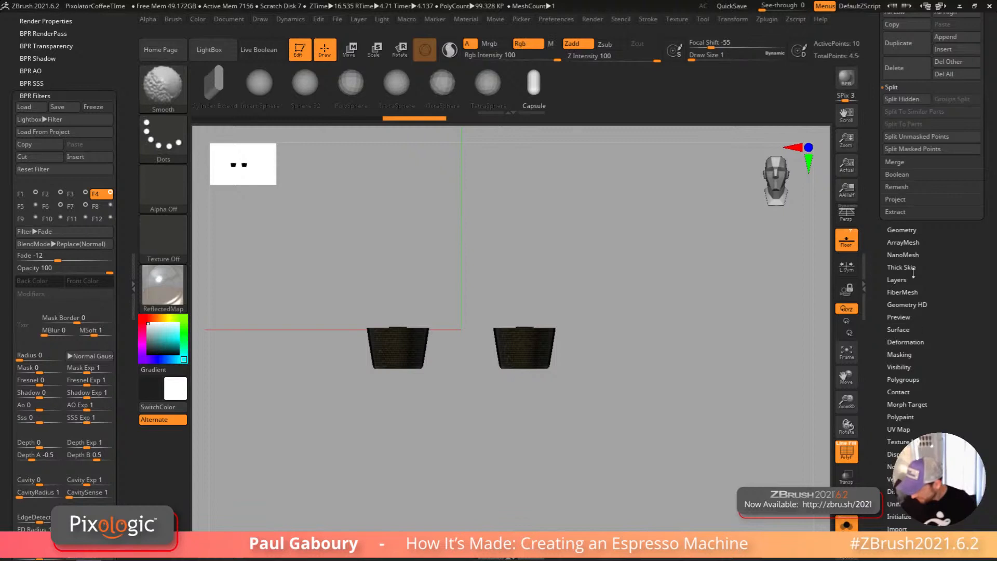
{"action": "left_click", "coordinate": [901, 230]}
{"action": "scroll", "coordinate": [912, 347], "scroll_direction": "down", "scroll_amount": 5}
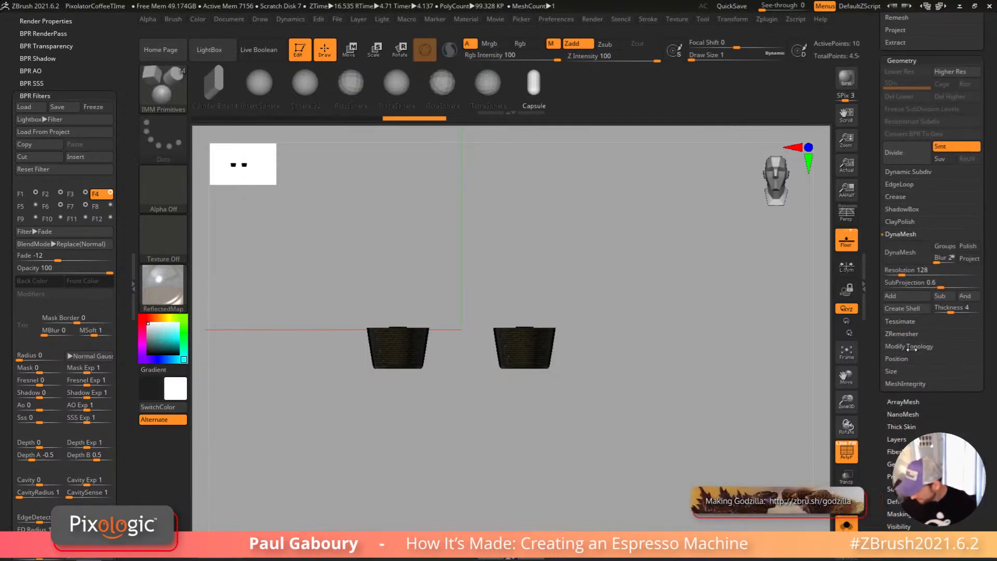
{"action": "left_click", "coordinate": [913, 346]}
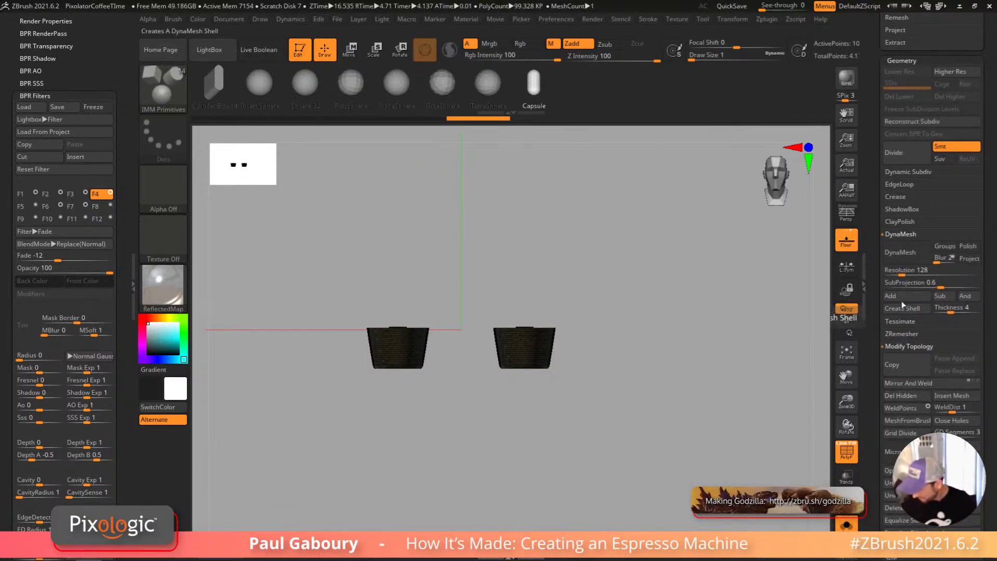
Step: DynaMesh the spout tips at resolution 128 with Blur 0, and leave solo mode to show the whole machine
{"action": "left_click_drag", "start_coordinate": [943, 261], "coordinate": [925, 263]}
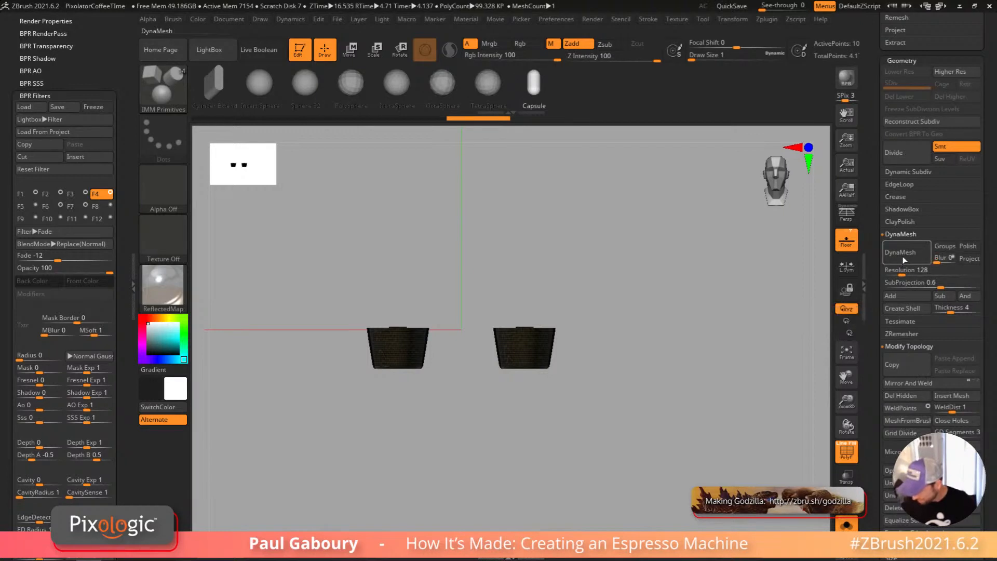
{"action": "left_click", "coordinate": [903, 258]}
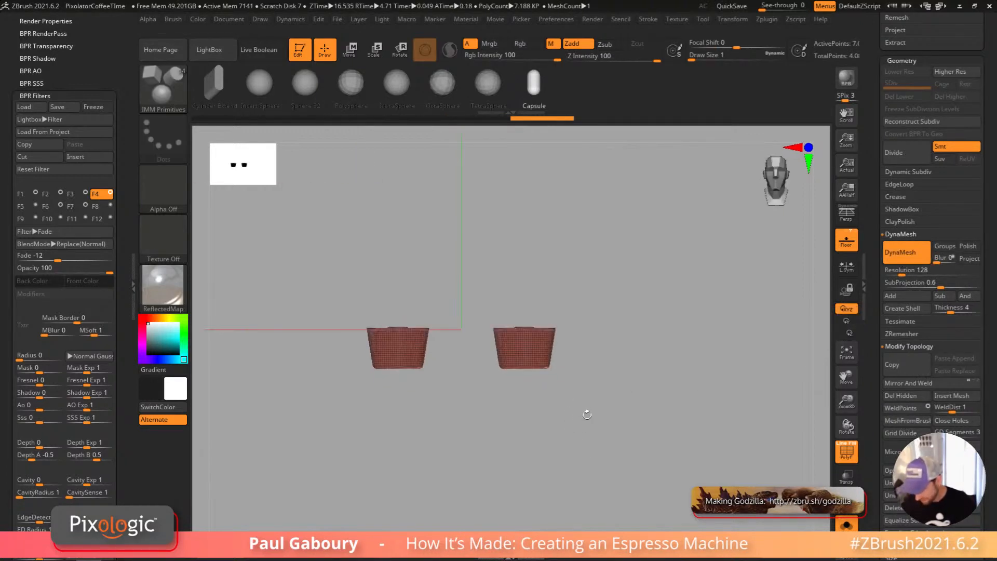
{"action": "left_click", "coordinate": [845, 526]}
{"action": "key", "text": "w"}
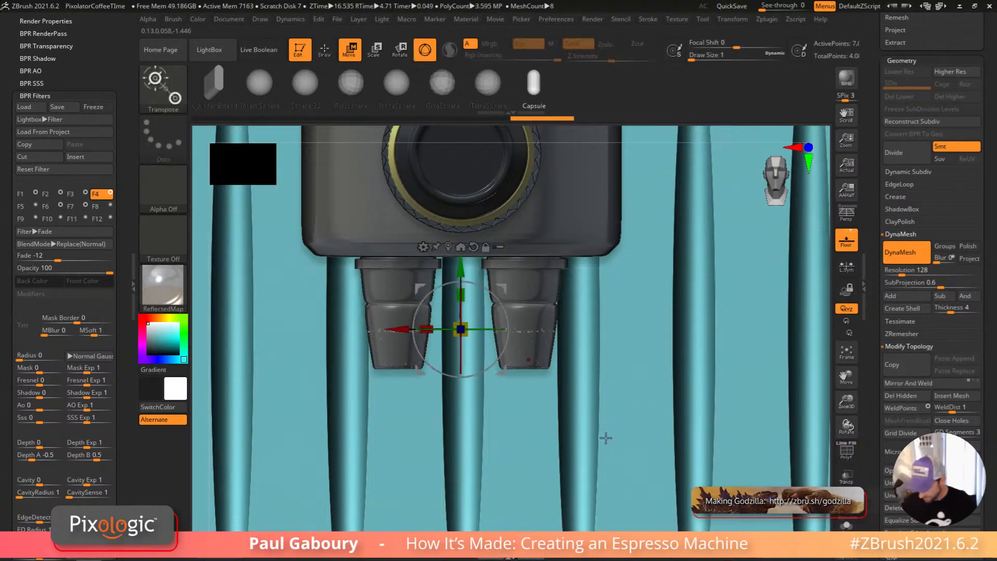
Step: Stretch the two spout tips downward with local symmetry into long, thin coffee streams
{"action": "left_click_drag", "start_coordinate": [507, 369], "coordinate": [560, 391], "text": "alt"}
{"action": "left_click", "coordinate": [524, 348], "text": "alt"}
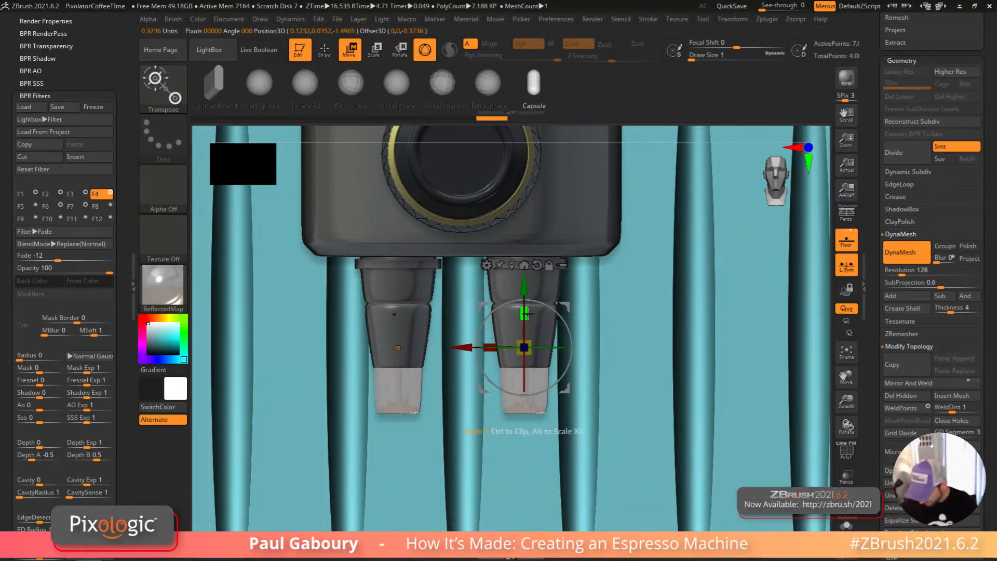
{"action": "left_click_drag", "start_coordinate": [527, 313], "coordinate": [526, 265]}
{"action": "left_click_drag", "start_coordinate": [577, 405], "coordinate": [575, 371], "text": "alt"}
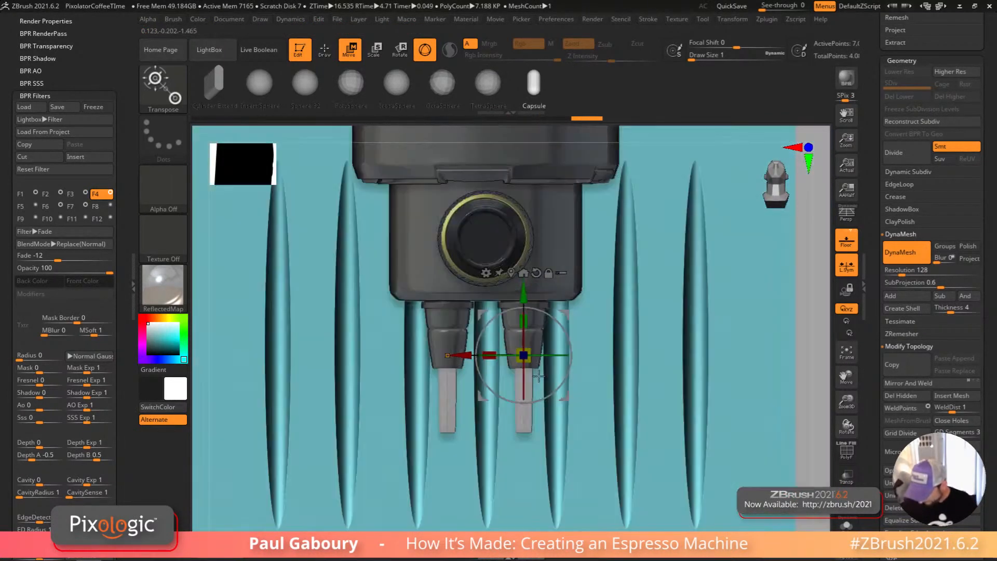
{"action": "left_click_drag", "start_coordinate": [524, 319], "coordinate": [523, 275]}
{"action": "left_click_drag", "start_coordinate": [571, 454], "coordinate": [558, 400], "text": "alt"}
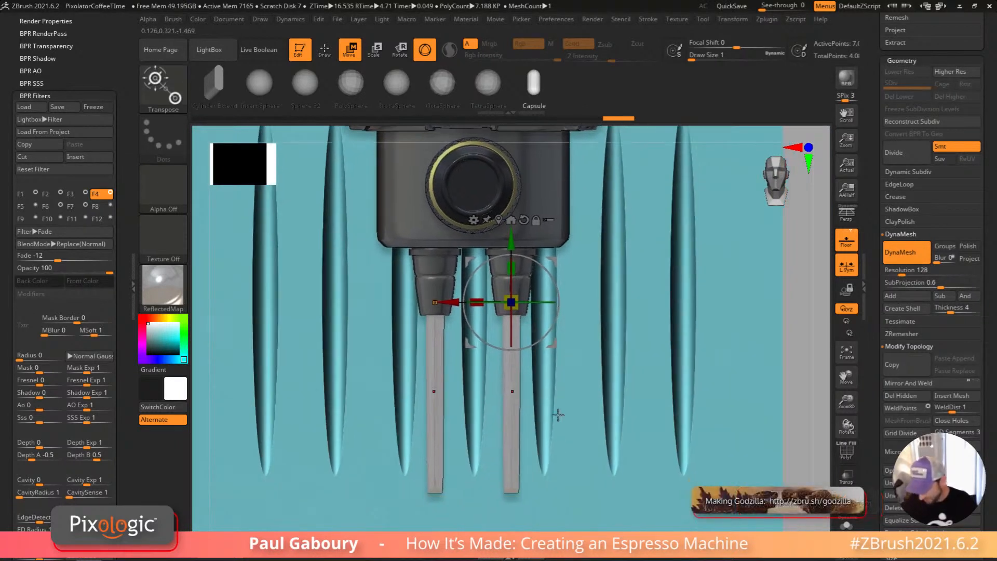
Step: Update the DynaMesh of the coffee streams and smooth their lower ends into tapering, slightly irregular points
{"action": "key", "text": "q"}
{"action": "left_click_drag", "start_coordinate": [616, 485], "coordinate": [595, 421], "text": "alt"}
{"action": "left_click_drag", "start_coordinate": [804, 369], "coordinate": [813, 414], "text": "ctrl"}
{"action": "left_click_drag", "start_coordinate": [490, 386], "coordinate": [513, 388]}
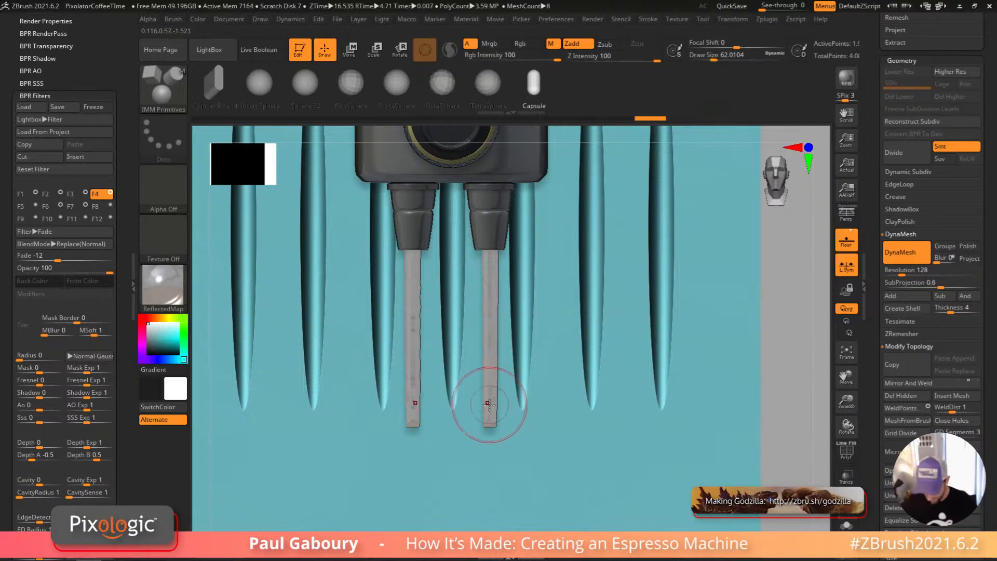
{"action": "key", "text": "shift"}
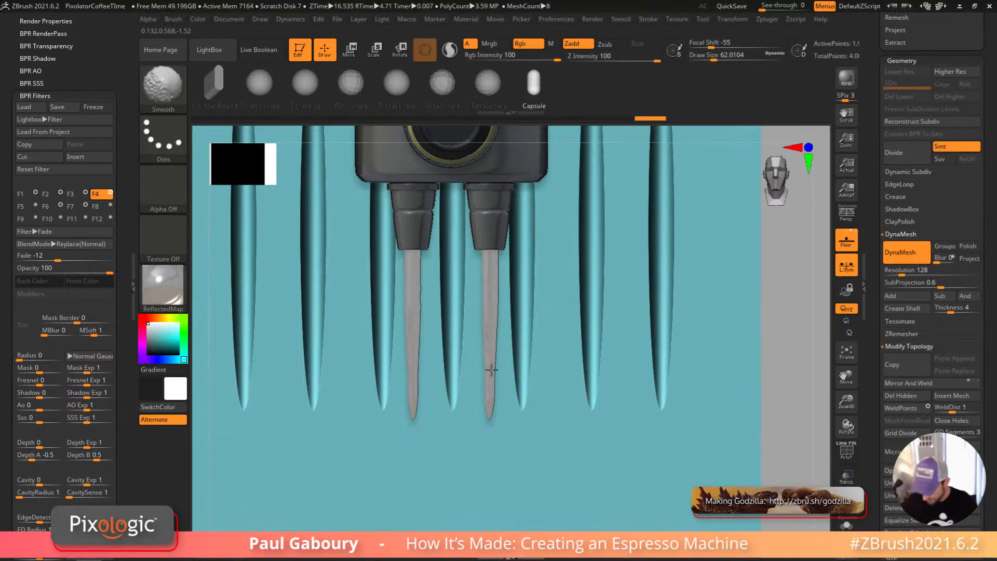
{"action": "left_click_drag", "start_coordinate": [485, 359], "coordinate": [489, 328], "text": "shift"}
{"action": "left_click_drag", "start_coordinate": [784, 400], "coordinate": [796, 438], "text": "ctrl"}
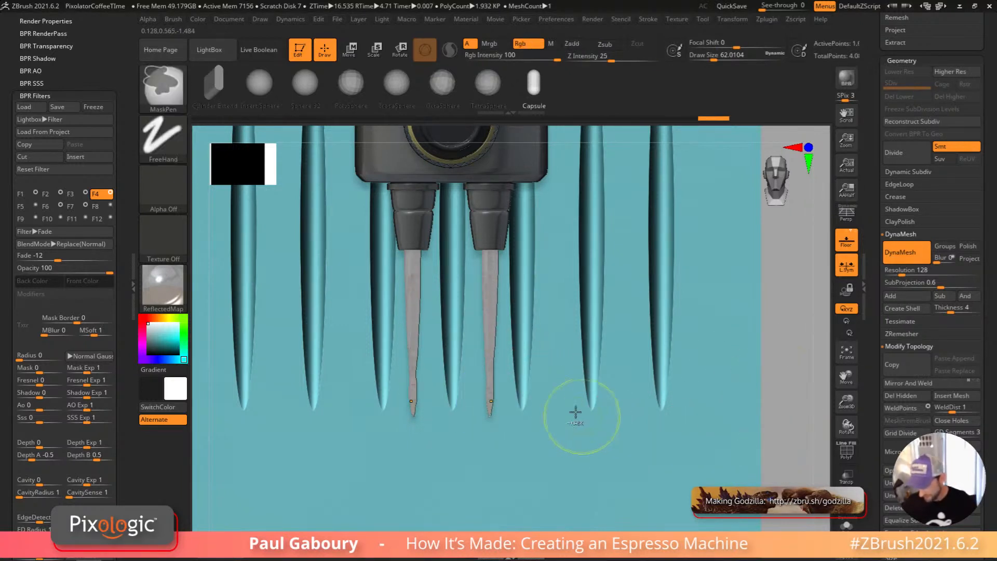
{"action": "right_click_drag", "start_coordinate": [588, 418], "coordinate": [623, 413], "text": "ctrl"}
{"action": "key", "text": "shift+f"}
{"action": "right_click_drag", "start_coordinate": [712, 427], "coordinate": [535, 422]}
{"action": "key", "text": "shift+f"}
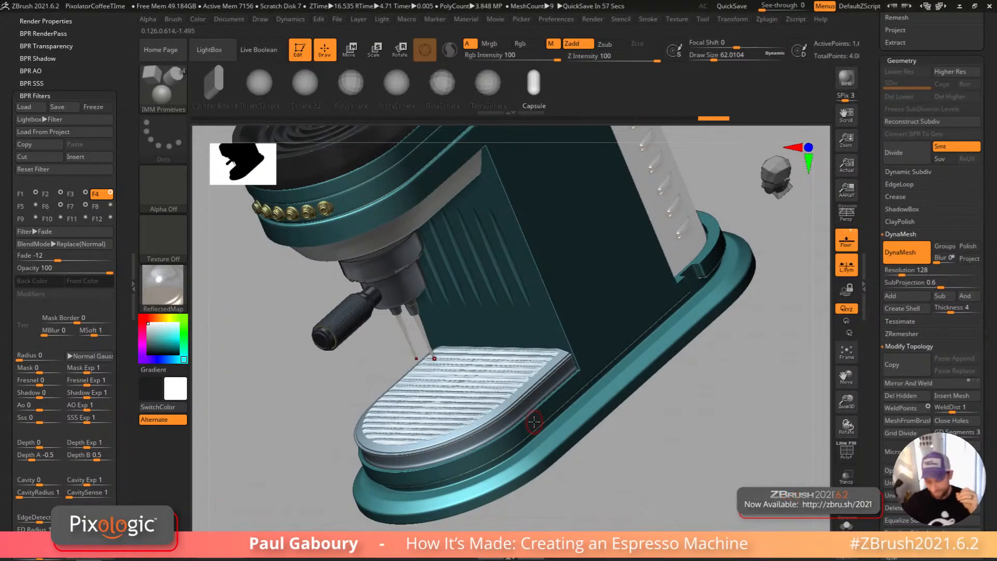
Step: Switch to the machine model with the cups on its top, select the cups subtool and clone it
{"action": "scroll", "coordinate": [881, 380], "scroll_direction": "up", "scroll_amount": 10}
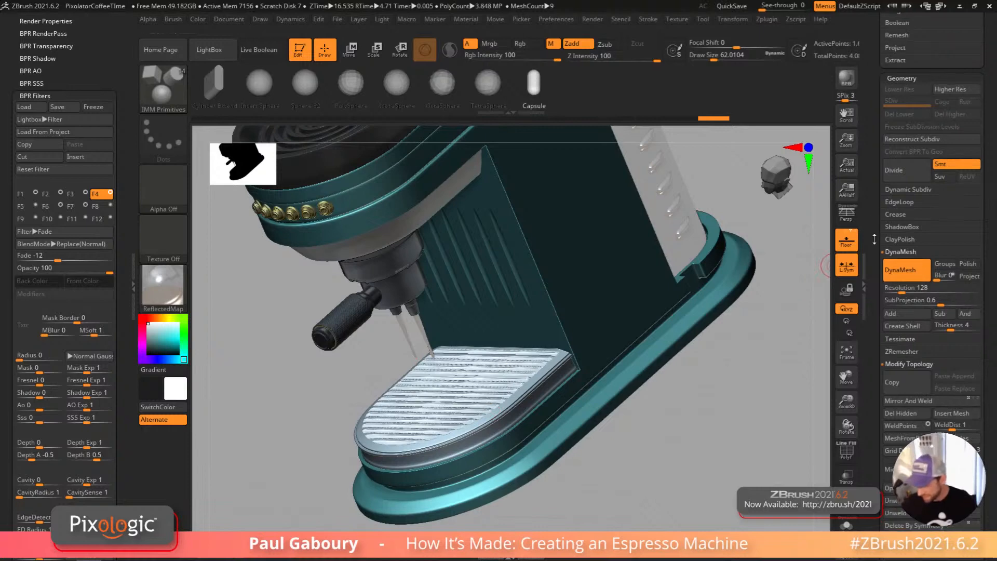
{"action": "scroll", "coordinate": [882, 376], "scroll_direction": "up", "scroll_amount": 3}
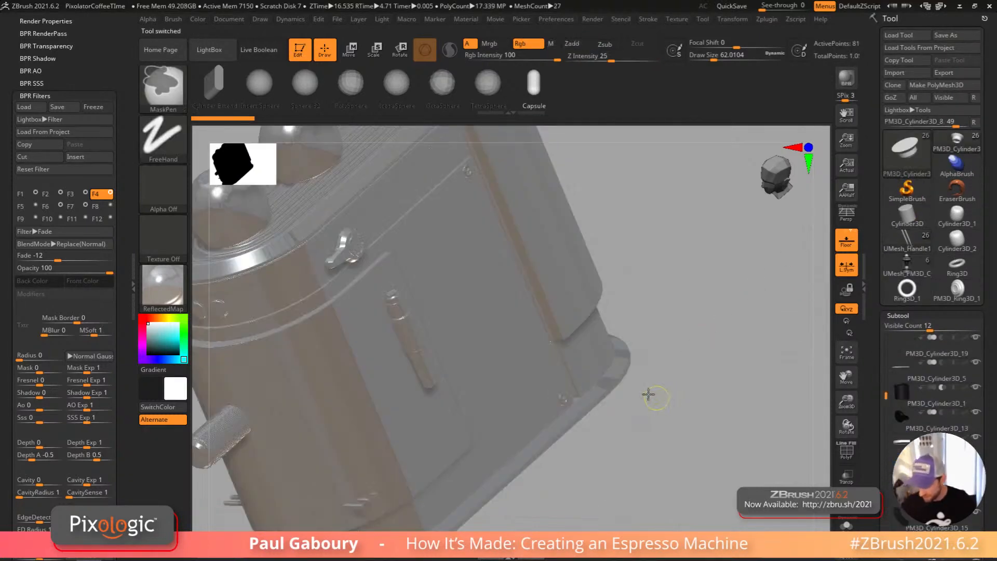
{"action": "right_click_drag", "start_coordinate": [648, 394], "coordinate": [676, 416], "text": "ctrl"}
{"action": "left_click", "coordinate": [369, 258], "text": "alt"}
{"action": "left_click_drag", "start_coordinate": [613, 439], "coordinate": [635, 405]}
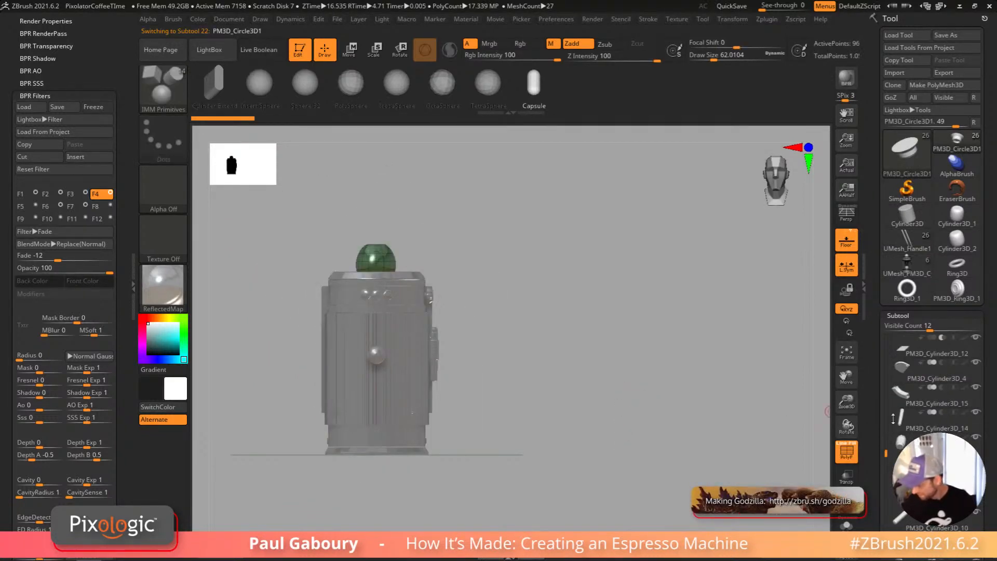
{"action": "mouse_move", "coordinate": [976, 456]}
{"action": "left_mouse_down"}
{"action": "mouse_move", "coordinate": [977, 285]}
{"action": "mouse_move", "coordinate": [976, 457]}
{"action": "left_mouse_up"}
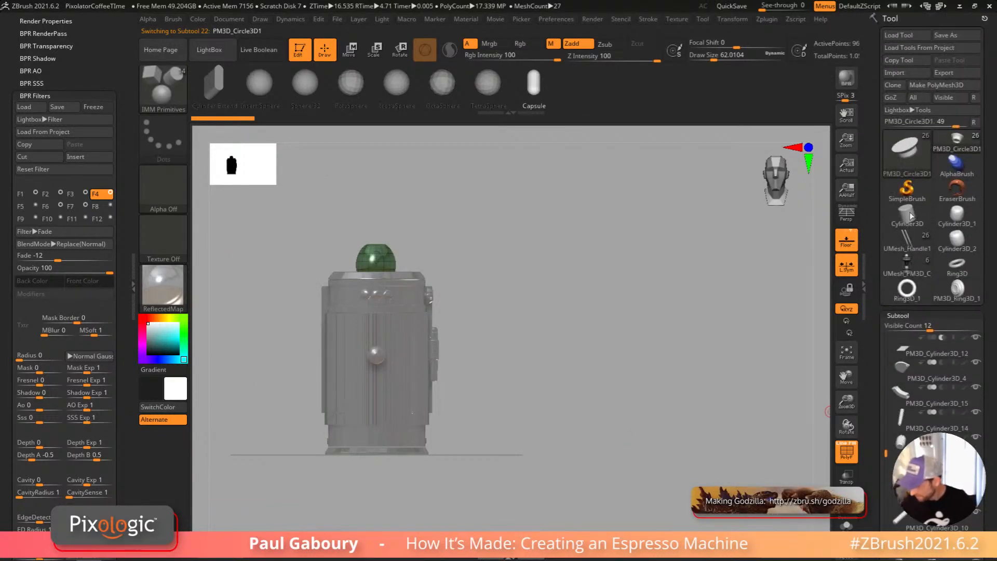
{"action": "left_click", "coordinate": [894, 85]}
Step: Open the cloned cups as their own tool and isolate a single cup with its opening in view
{"action": "mouse_move", "coordinate": [924, 314]}
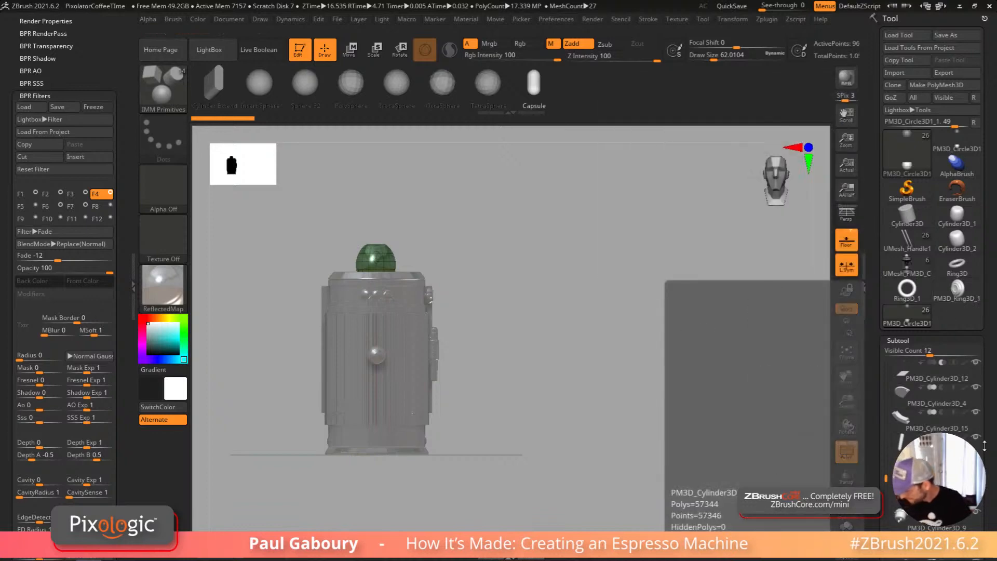
{"action": "scroll", "coordinate": [985, 380], "scroll_direction": "down", "scroll_amount": 5}
{"action": "scroll", "coordinate": [985, 380], "scroll_direction": "down", "scroll_amount": 1}
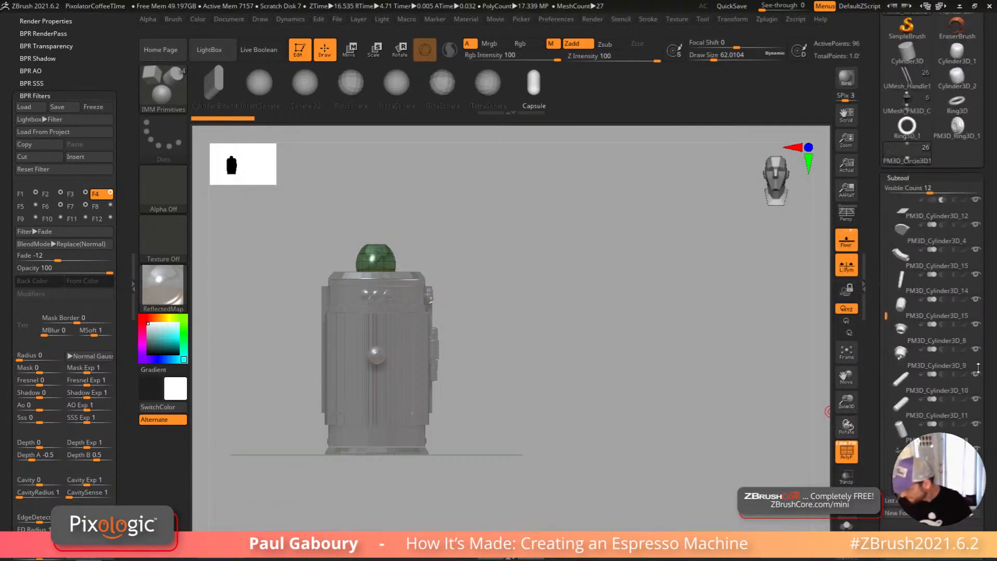
{"action": "mouse_move", "coordinate": [901, 441]}
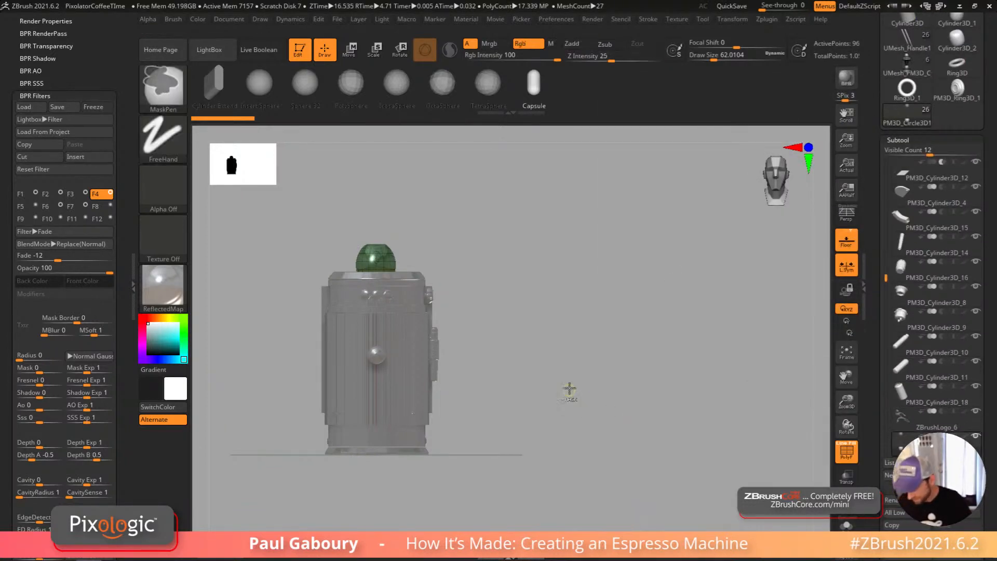
{"action": "left_click_drag", "start_coordinate": [615, 416], "coordinate": [602, 432]}
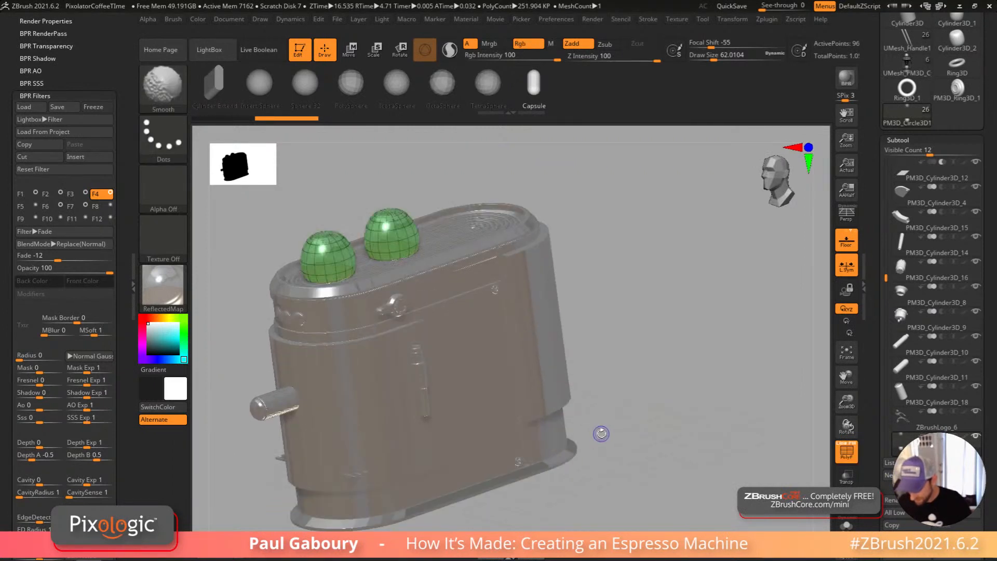
{"action": "scroll", "coordinate": [983, 312], "scroll_direction": "up", "scroll_amount": 5}
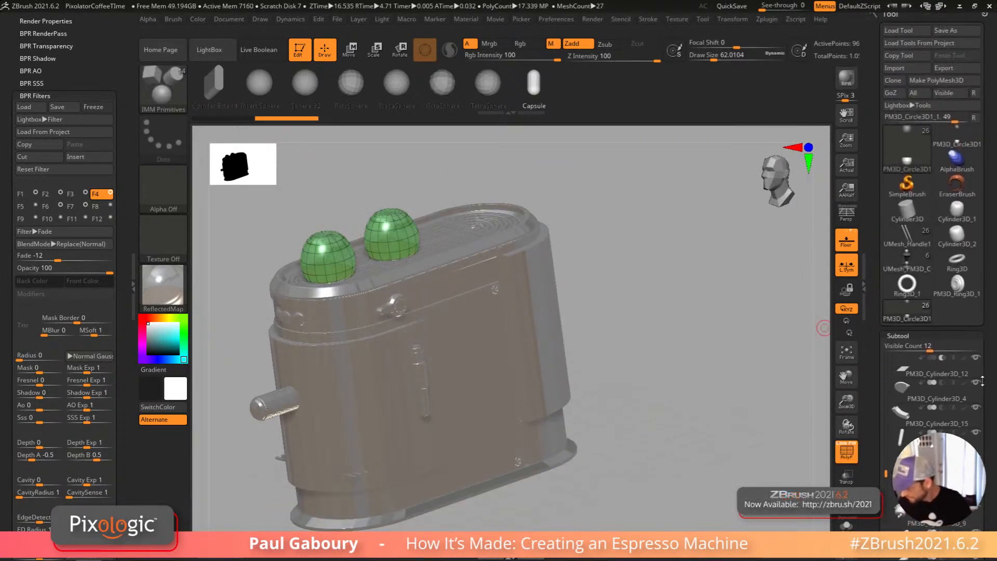
{"action": "left_click", "coordinate": [944, 144]}
{"action": "left_click_drag", "start_coordinate": [699, 312], "coordinate": [630, 374], "text": "shift"}
{"action": "left_click_drag", "start_coordinate": [601, 445], "coordinate": [395, 273], "text": "ctrl+shift"}
{"action": "mouse_move", "coordinate": [625, 403]}
{"action": "left_mouse_down"}
{"action": "mouse_move", "coordinate": [530, 396]}
{"action": "mouse_move", "coordinate": [534, 445]}
{"action": "mouse_move", "coordinate": [541, 414]}
{"action": "mouse_move", "coordinate": [545, 438]}
{"action": "mouse_move", "coordinate": [534, 436]}
{"action": "mouse_move", "coordinate": [539, 251]}
{"action": "mouse_move", "coordinate": [536, 456]}
{"action": "mouse_move", "coordinate": [561, 249]}
{"action": "mouse_move", "coordinate": [486, 385]}
{"action": "mouse_move", "coordinate": [541, 414]}
{"action": "left_mouse_up"}
Step: Delete the hidden cups, enable the smooth Dynamic Subdiv preview on the remaining cup and turn off PolyFrame
{"action": "scroll", "coordinate": [923, 334], "scroll_direction": "down", "scroll_amount": 10}
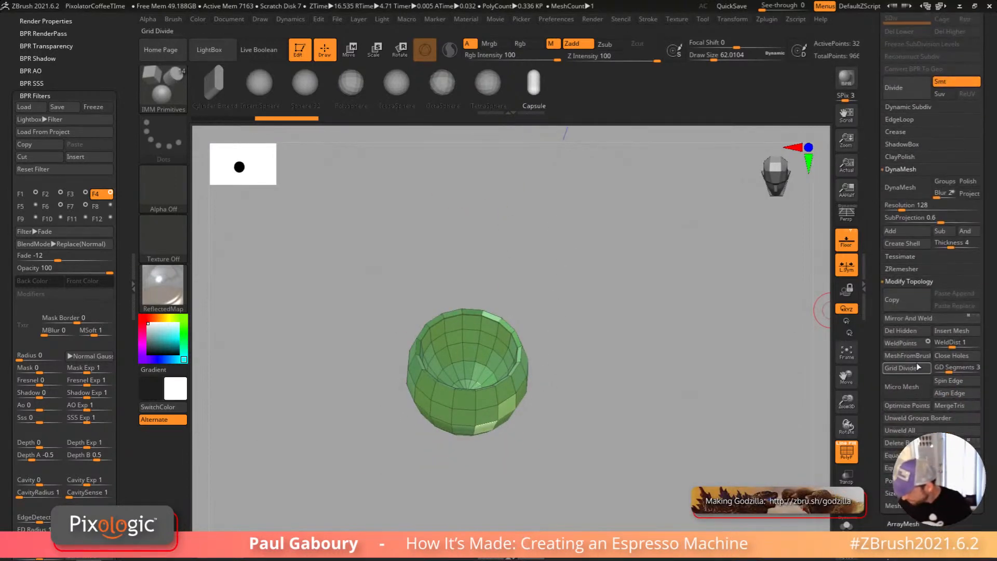
{"action": "key", "text": "shift"}
{"action": "left_click", "coordinate": [909, 337]}
{"action": "key", "text": "d"}
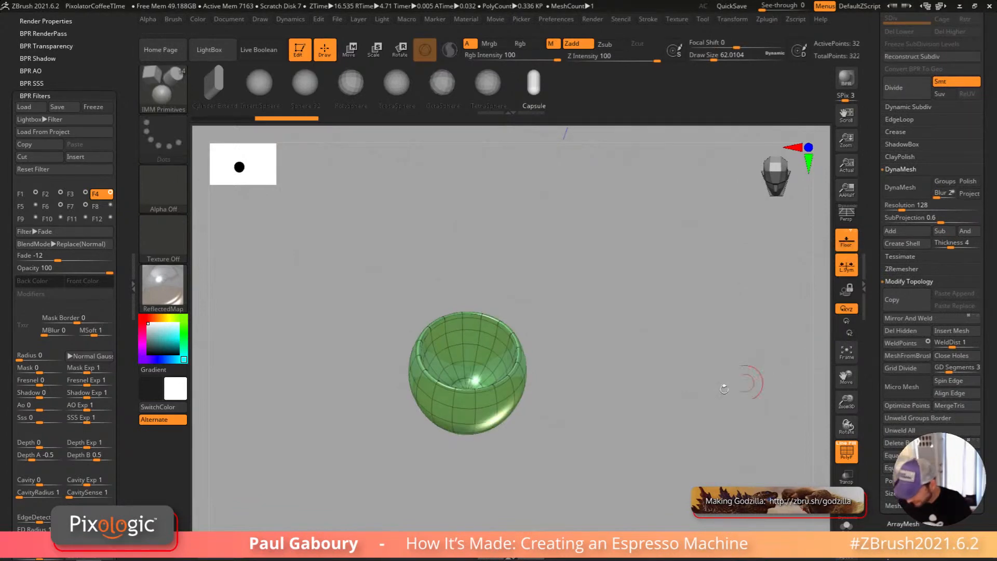
{"action": "key", "text": "shift+f"}
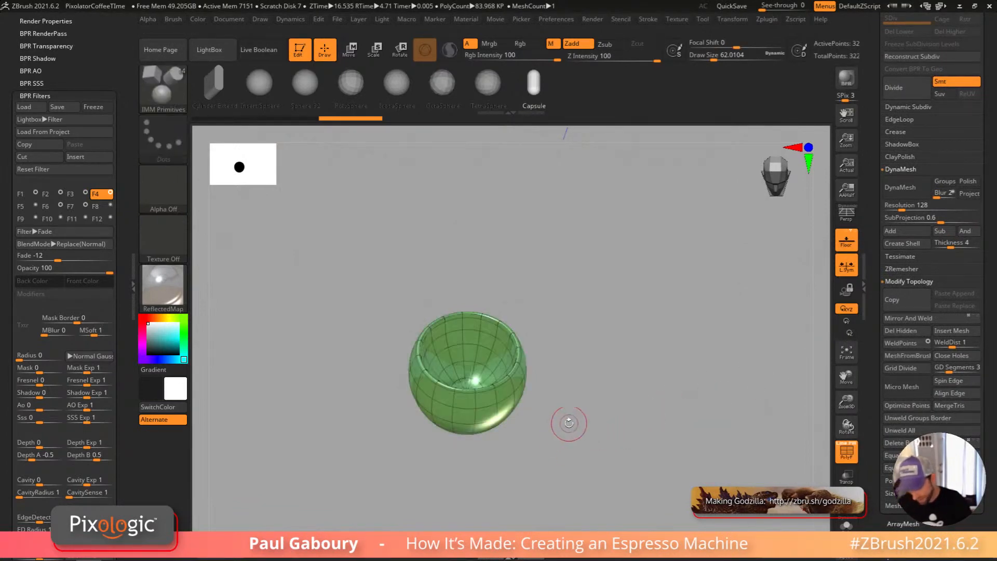
Step: Assign the MatCap Gray material to the cup and set the draw size to 22
{"action": "left_click", "coordinate": [165, 285]}
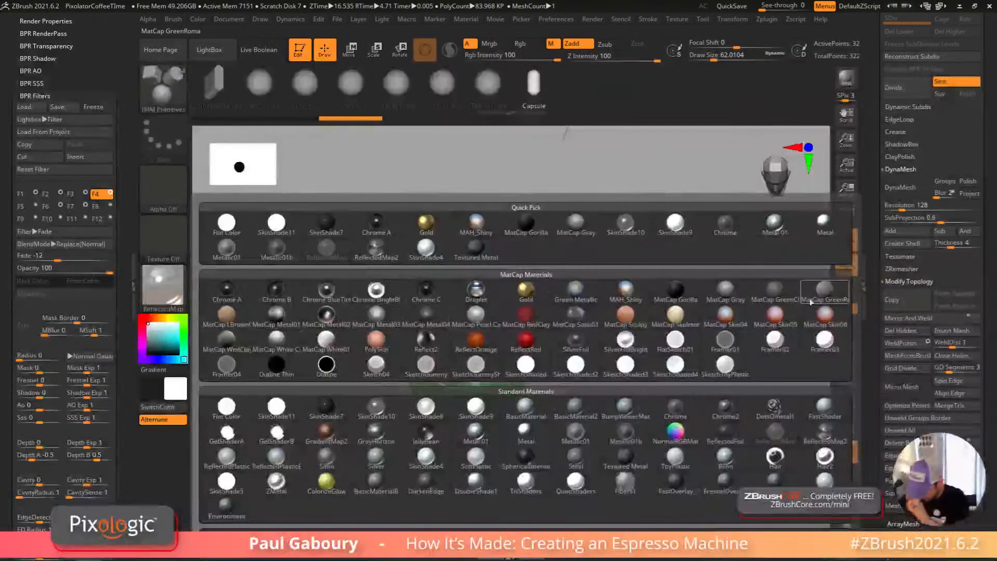
{"action": "left_click", "coordinate": [720, 293]}
{"action": "mouse_move", "coordinate": [563, 456]}
{"action": "left_mouse_down"}
{"action": "mouse_move", "coordinate": [585, 398]}
{"action": "mouse_move", "coordinate": [587, 418]}
{"action": "left_mouse_up"}
{"action": "key", "text": "ctrl"}
{"action": "right_click_drag", "start_coordinate": [587, 418], "coordinate": [592, 441], "text": "ctrl"}
{"action": "right_click_drag", "start_coordinate": [587, 348], "coordinate": [610, 379], "text": "alt"}
{"action": "mouse_move", "coordinate": [610, 379]}
{"action": "right_mouse_down", "text": "ctrl"}
{"action": "mouse_move", "coordinate": [601, 365]}
{"action": "mouse_move", "coordinate": [595, 372]}
{"action": "right_mouse_up", "text": "ctrl"}
{"action": "key", "text": "s"}
{"action": "left_click_drag", "start_coordinate": [622, 383], "coordinate": [602, 383]}
{"action": "key", "text": "shift"}
{"action": "mouse_move", "coordinate": [591, 382]}
{"action": "right_mouse_down", "text": "ctrl"}
{"action": "mouse_move", "coordinate": [592, 431]}
{"action": "mouse_move", "coordinate": [593, 396]}
{"action": "right_mouse_up", "text": "ctrl"}
Step: Append a flat circle mesh to the cup as a second subtool
{"action": "scroll", "coordinate": [990, 355], "scroll_direction": "up", "scroll_amount": 10}
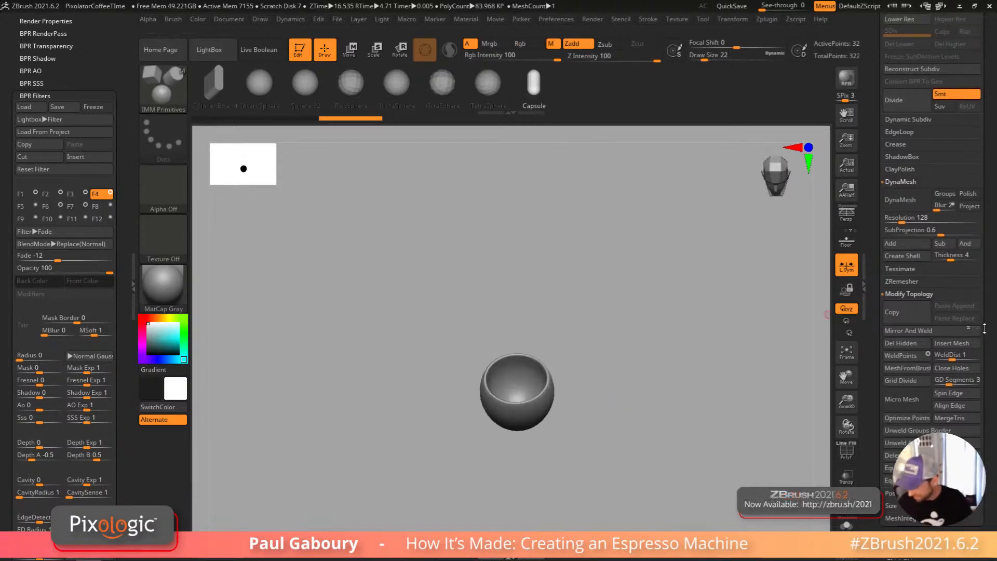
{"action": "left_click_drag", "start_coordinate": [990, 354], "coordinate": [988, 119]}
{"action": "left_click", "coordinate": [956, 455]}
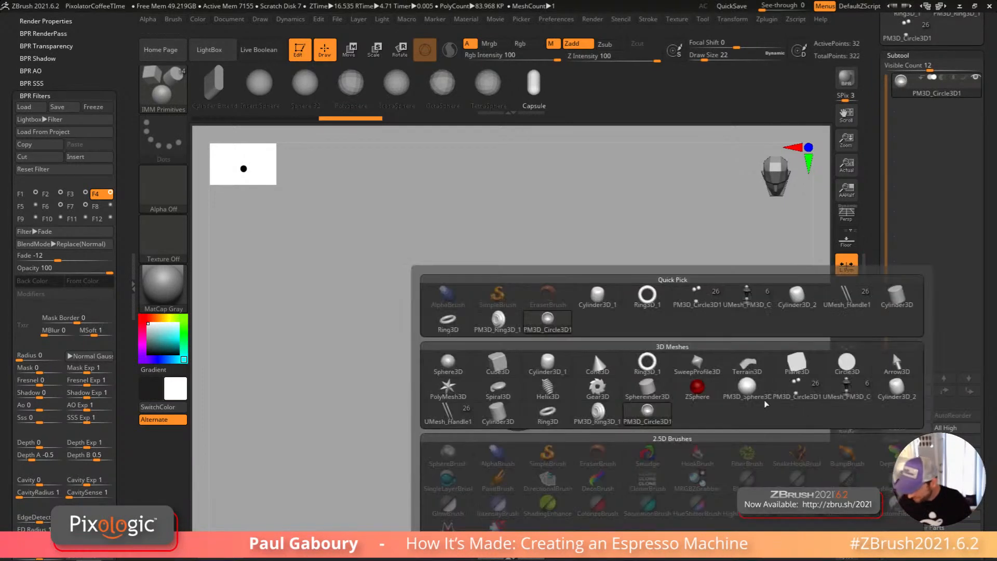
{"action": "mouse_move", "coordinate": [596, 397]}
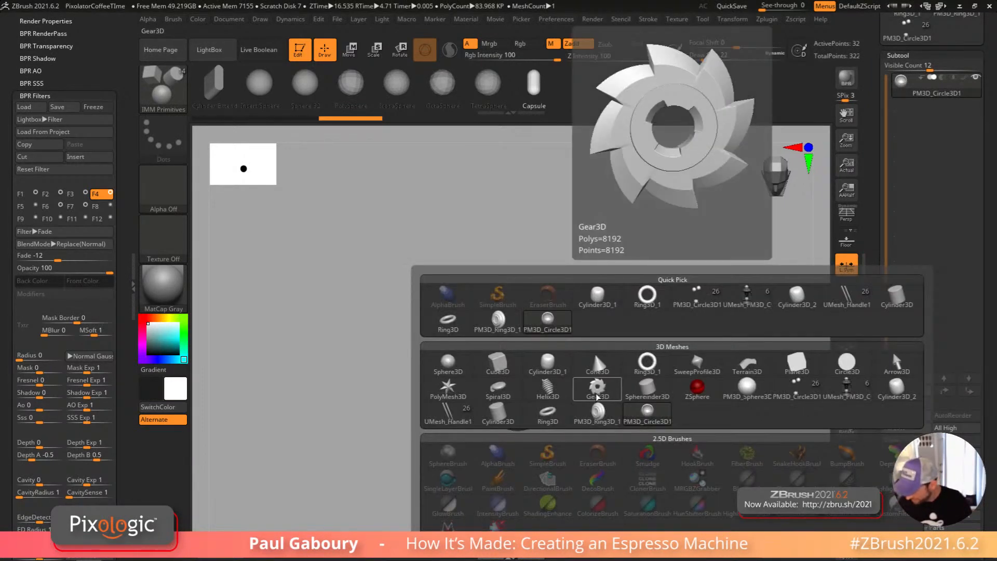
{"action": "left_click", "coordinate": [647, 411]}
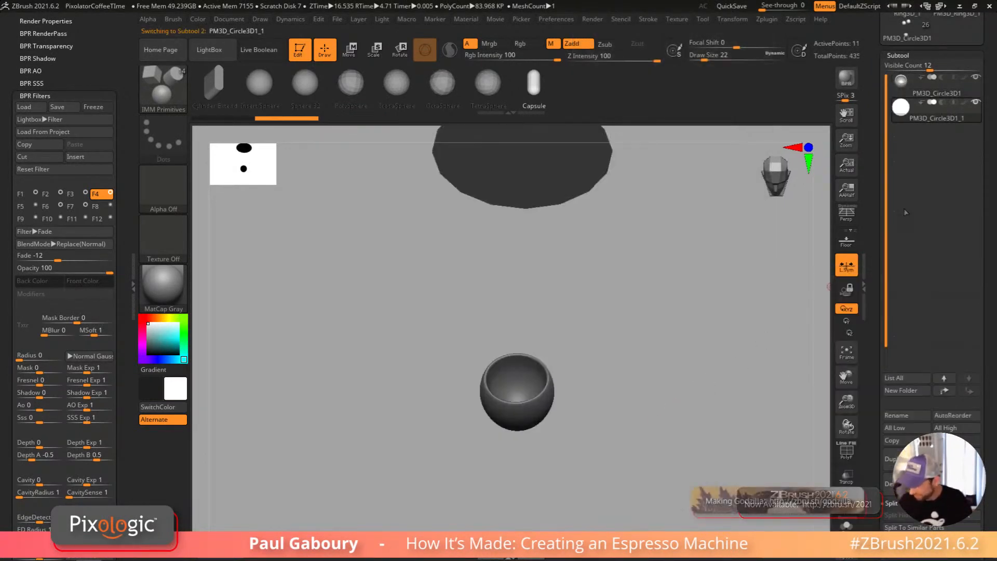
Step: Move the flat disc into the cup's opening and scale it to fit just inside the rim
{"action": "key", "text": "f"}
{"action": "key", "text": "w"}
{"action": "left_click_drag", "start_coordinate": [544, 309], "coordinate": [544, 254]}
{"action": "left_click_drag", "start_coordinate": [633, 373], "coordinate": [508, 373]}
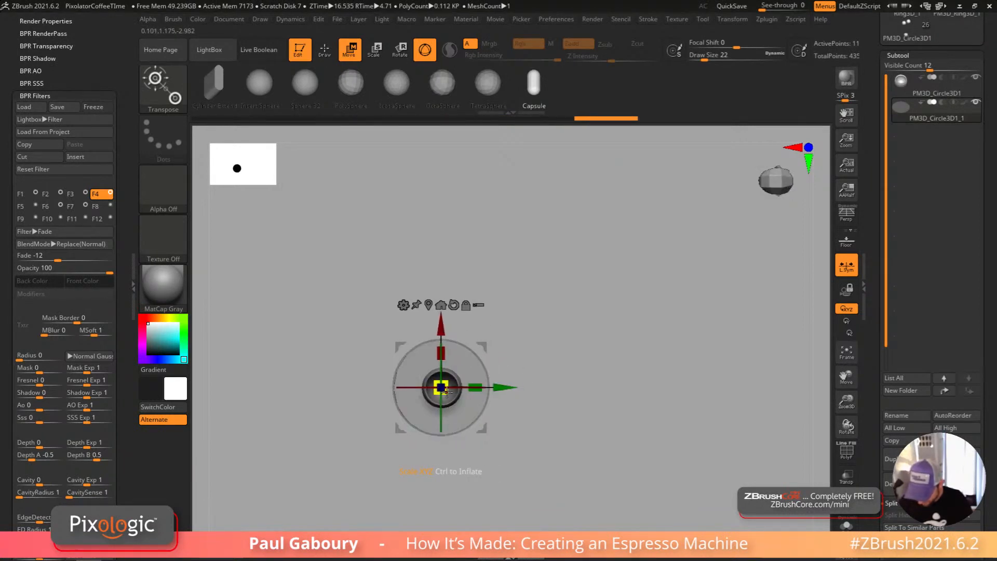
{"action": "left_click_drag", "start_coordinate": [446, 391], "coordinate": [428, 372]}
{"action": "right_click_drag", "start_coordinate": [501, 364], "coordinate": [495, 379], "text": "ctrl"}
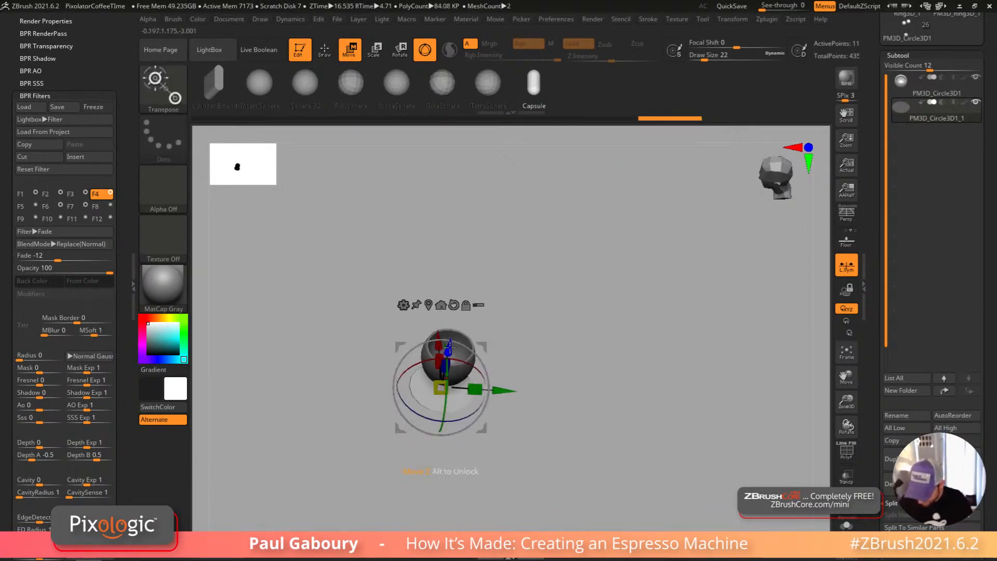
{"action": "left_click_drag", "start_coordinate": [460, 310], "coordinate": [460, 311]}
{"action": "right_click_drag", "start_coordinate": [461, 314], "coordinate": [460, 343], "text": "ctrl"}
{"action": "left_click_drag", "start_coordinate": [450, 353], "coordinate": [448, 350]}
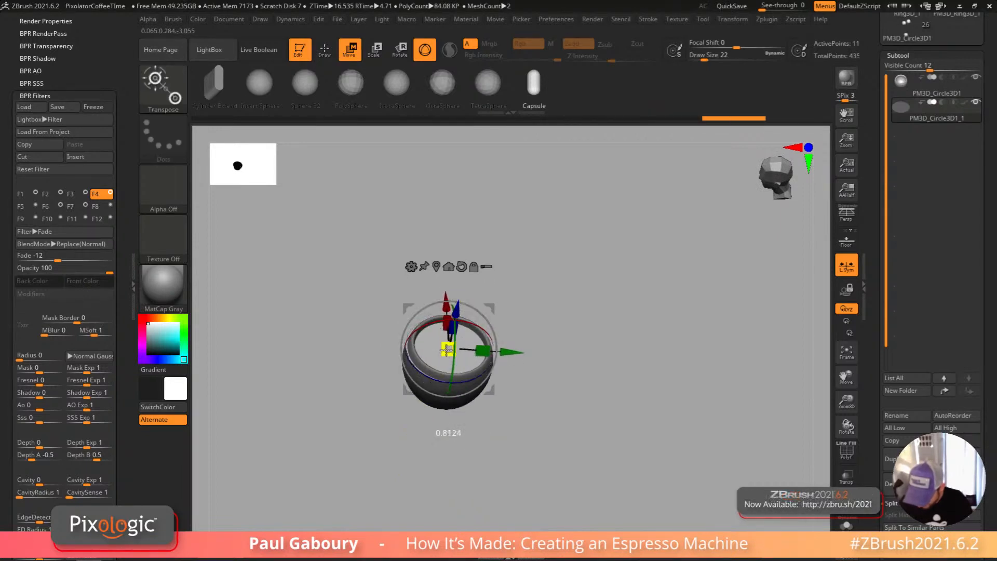
{"action": "left_click_drag", "start_coordinate": [520, 427], "coordinate": [528, 431]}
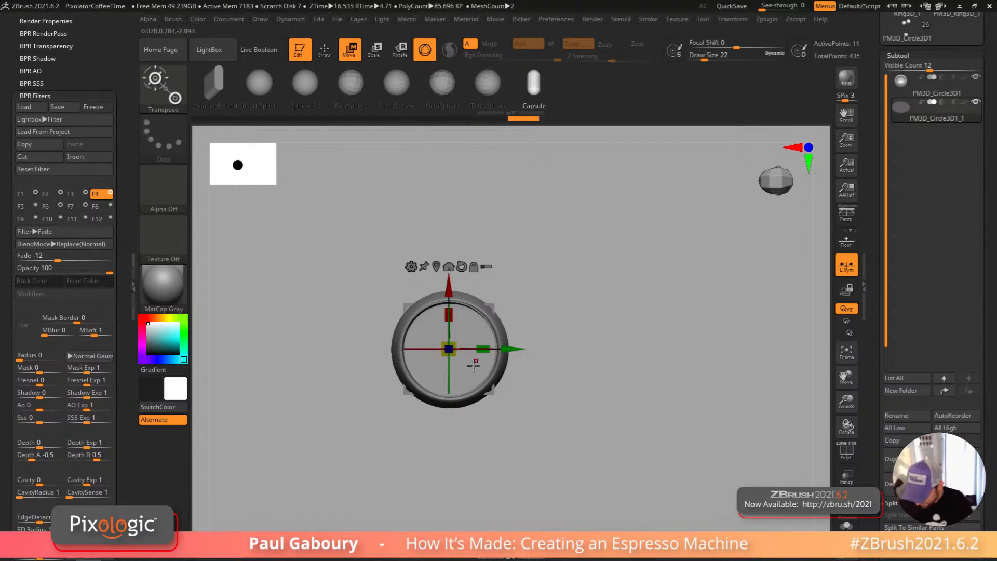
Step: Examine the disc's wireframe and how it sits inside the cup's rim, with PolyFrame on and off
{"action": "key", "text": "q"}
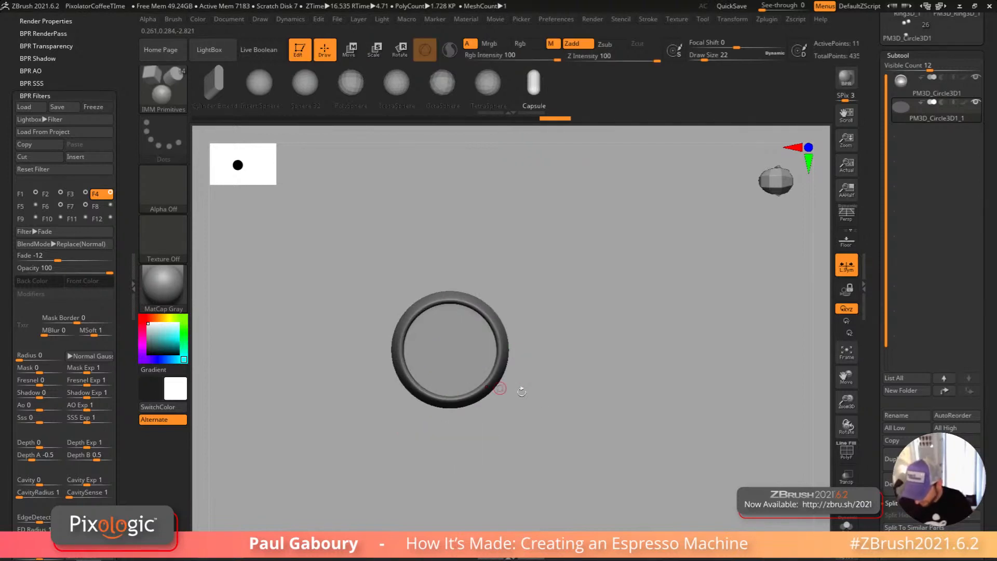
{"action": "key", "text": "shift+f"}
{"action": "mouse_move", "coordinate": [574, 438]}
{"action": "left_mouse_down"}
{"action": "mouse_move", "coordinate": [617, 365]}
{"action": "mouse_move", "coordinate": [608, 387]}
{"action": "mouse_move", "coordinate": [586, 379]}
{"action": "mouse_move", "coordinate": [547, 396]}
{"action": "mouse_move", "coordinate": [567, 402]}
{"action": "left_mouse_up"}
{"action": "key", "text": "shift+f"}
{"action": "key", "text": "w"}
{"action": "key", "text": "q"}
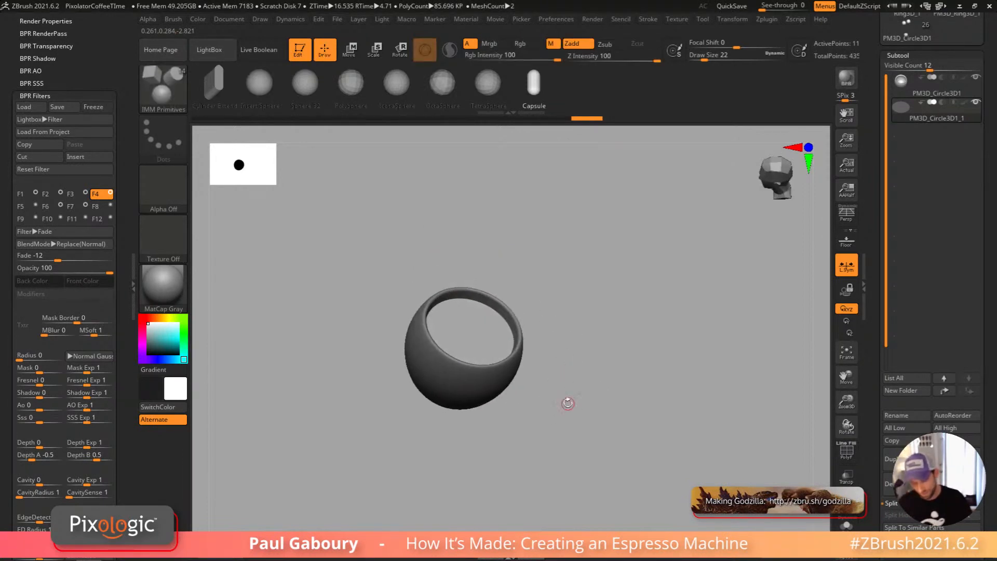
{"action": "left_click", "coordinate": [898, 57]}
{"action": "right_click_drag", "start_coordinate": [627, 350], "coordinate": [562, 383], "text": "alt"}
{"action": "key", "text": "shift+f"}
{"action": "key", "text": "shift+f"}
{"action": "key", "text": "shift+f"}
{"action": "key", "text": "shift+f"}
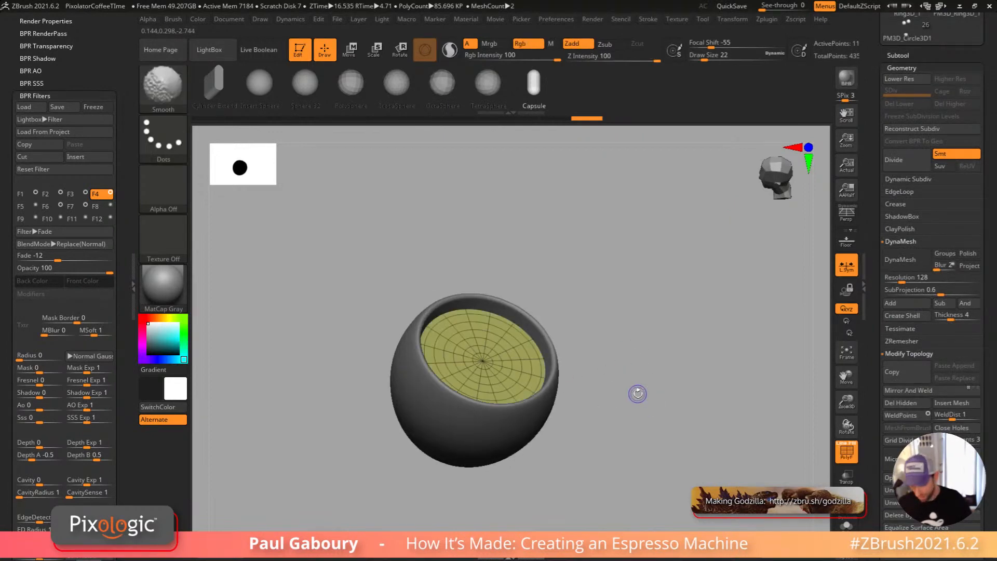
Step: Choose the IMM Primitives brush and create a NanoMesh brush from its set of primitives
{"action": "left_click", "coordinate": [906, 67]}
{"action": "key", "text": "b"}
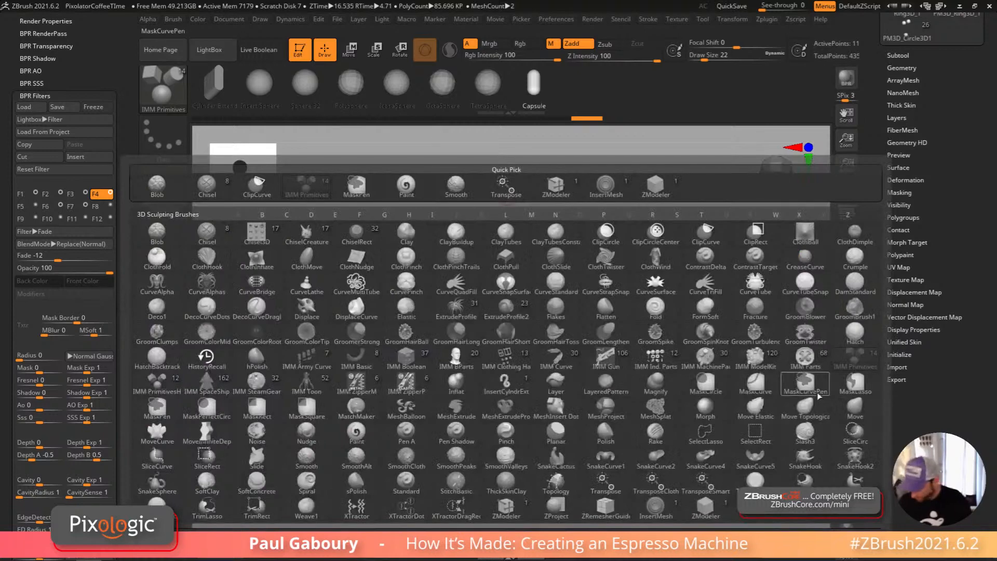
{"action": "left_click", "coordinate": [851, 370]}
{"action": "left_click_drag", "start_coordinate": [364, 89], "coordinate": [494, 110]}
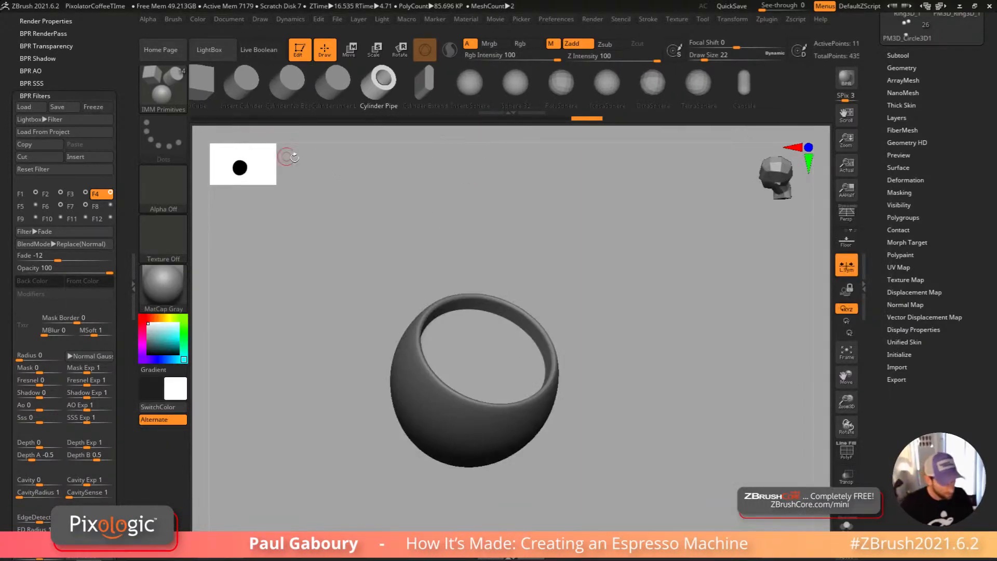
{"action": "key", "text": "b"}
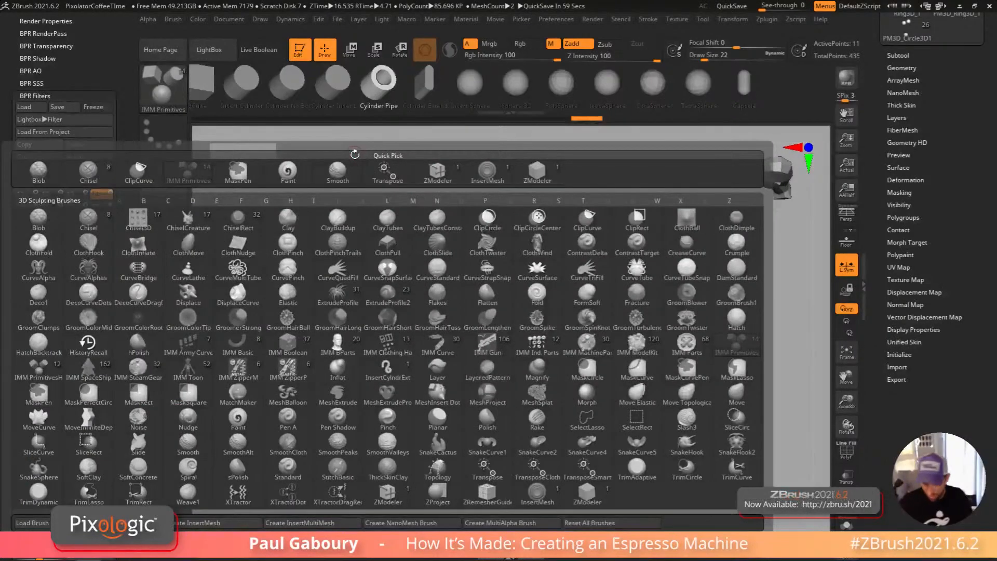
{"action": "key", "text": "Escape"}
{"action": "left_click", "coordinate": [200, 20]}
{"action": "left_click", "coordinate": [176, 19]}
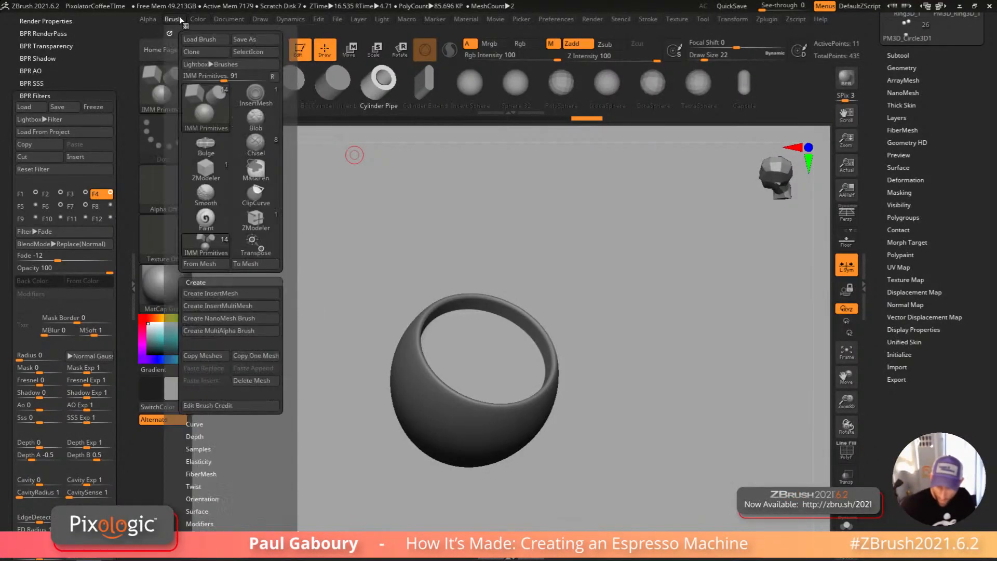
{"action": "left_click", "coordinate": [235, 319]}
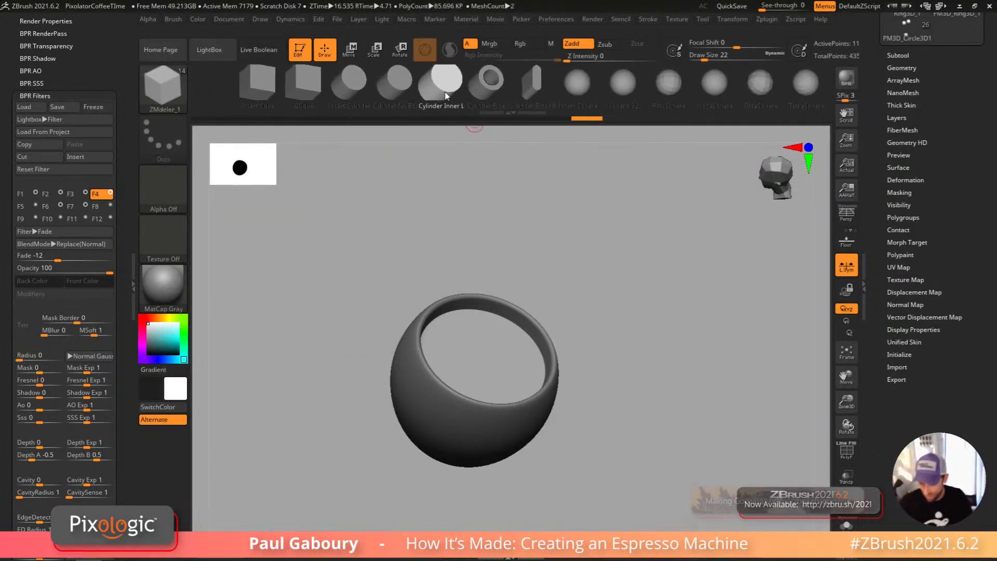
Step: Insert the Insert Cylinder primitive as a NanoMesh on all polygons of the disc inside the cup
{"action": "left_click", "coordinate": [357, 91]}
{"action": "mouse_move", "coordinate": [503, 381]}
{"action": "right_mouse_down"}
{"action": "mouse_move", "coordinate": [498, 393]}
{"action": "mouse_move", "coordinate": [514, 385]}
{"action": "right_mouse_up"}
{"action": "key", "text": "shift+f"}
{"action": "key", "text": "space"}
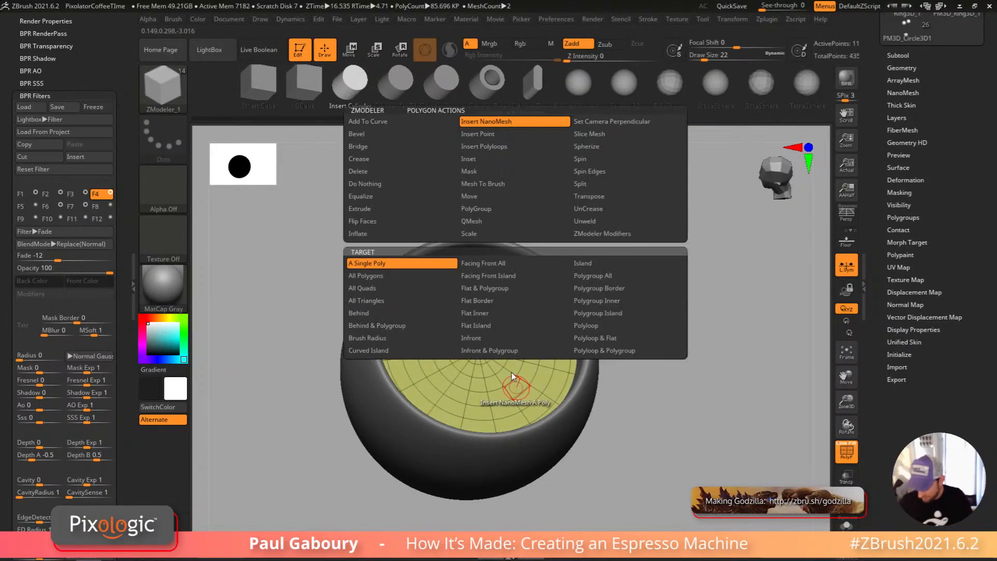
{"action": "left_click", "coordinate": [425, 275]}
{"action": "left_click", "coordinate": [516, 388]}
{"action": "left_click_drag", "start_coordinate": [528, 397], "coordinate": [540, 409]}
{"action": "key", "text": "shift+f"}
{"action": "right_click_drag", "start_coordinate": [634, 445], "coordinate": [615, 399]}
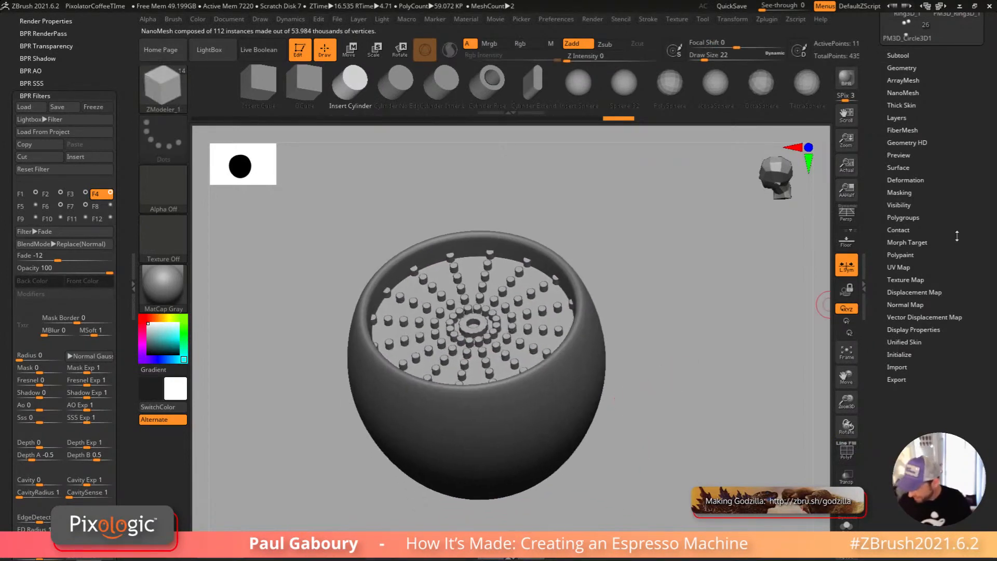
Step: Scatter the cylinders with NanoMesh Random Distribution 1.59757, then set their Size to 0.37032 and Height to 0.25924
{"action": "left_click_drag", "start_coordinate": [954, 238], "coordinate": [957, 304]}
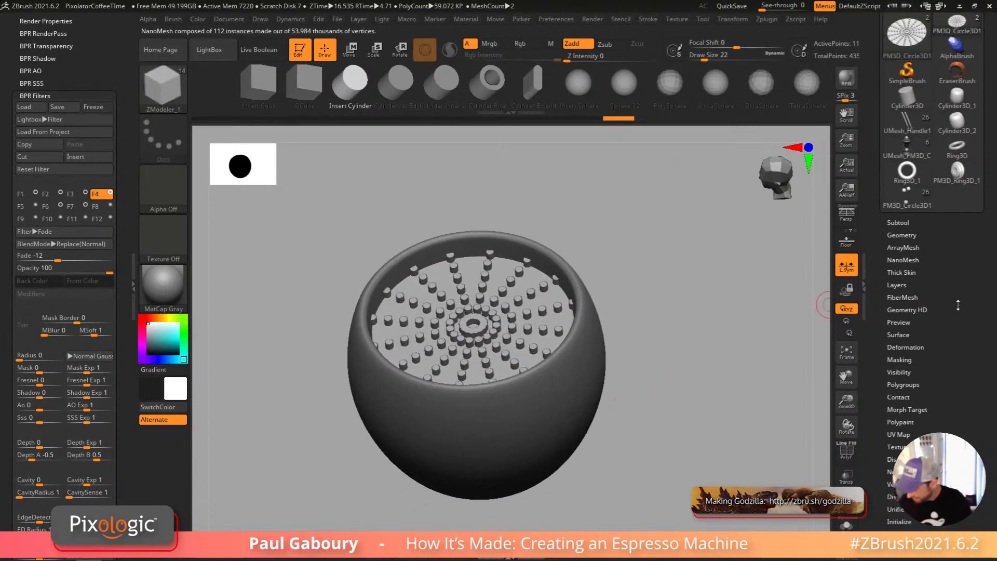
{"action": "left_click", "coordinate": [904, 255]}
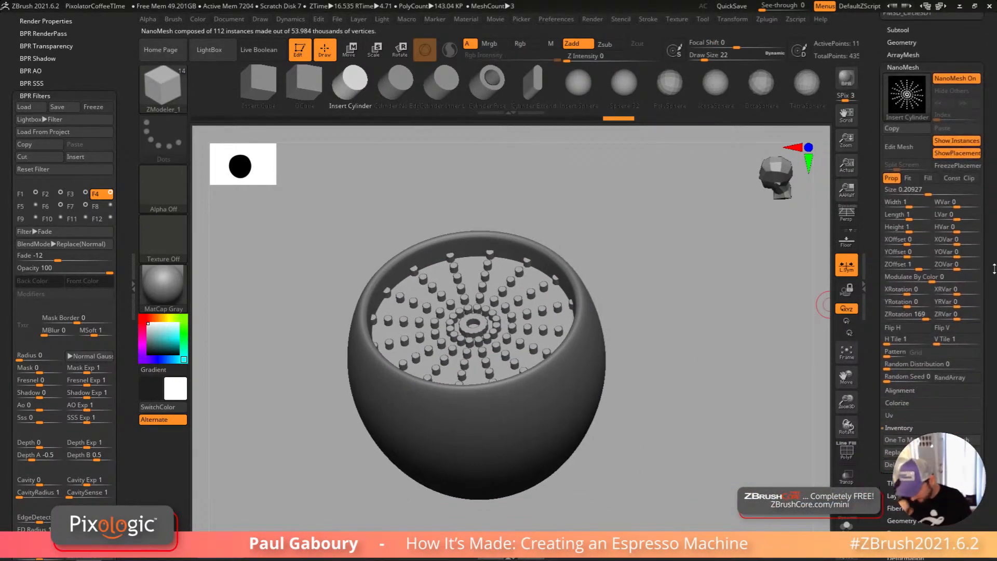
{"action": "mouse_move", "coordinate": [698, 371]}
{"action": "left_mouse_down"}
{"action": "mouse_move", "coordinate": [696, 363]}
{"action": "mouse_move", "coordinate": [696, 397]}
{"action": "mouse_move", "coordinate": [698, 384]}
{"action": "left_mouse_up"}
{"action": "left_click_drag", "start_coordinate": [918, 365], "coordinate": [912, 365]}
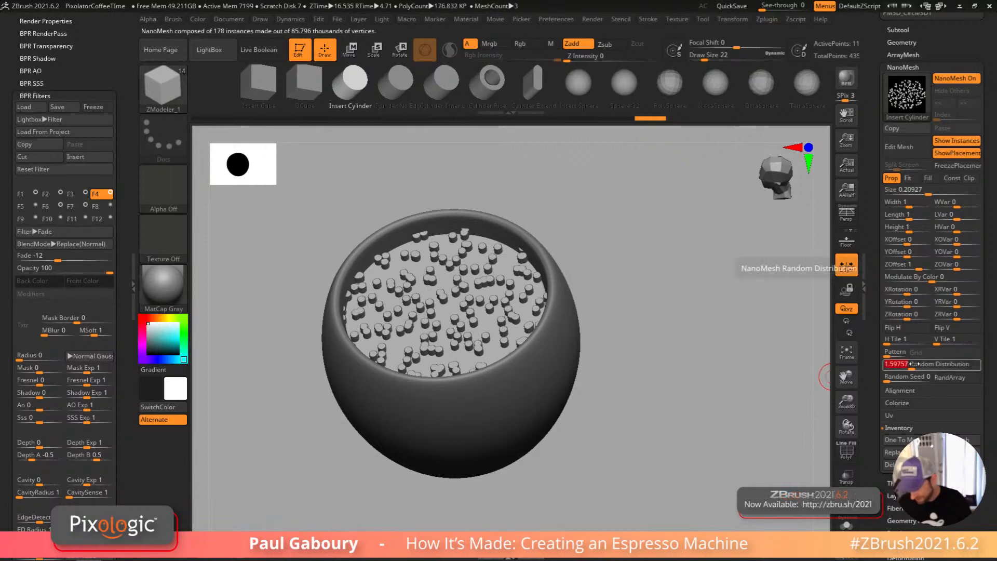
{"action": "left_click_drag", "start_coordinate": [932, 191], "coordinate": [949, 191]}
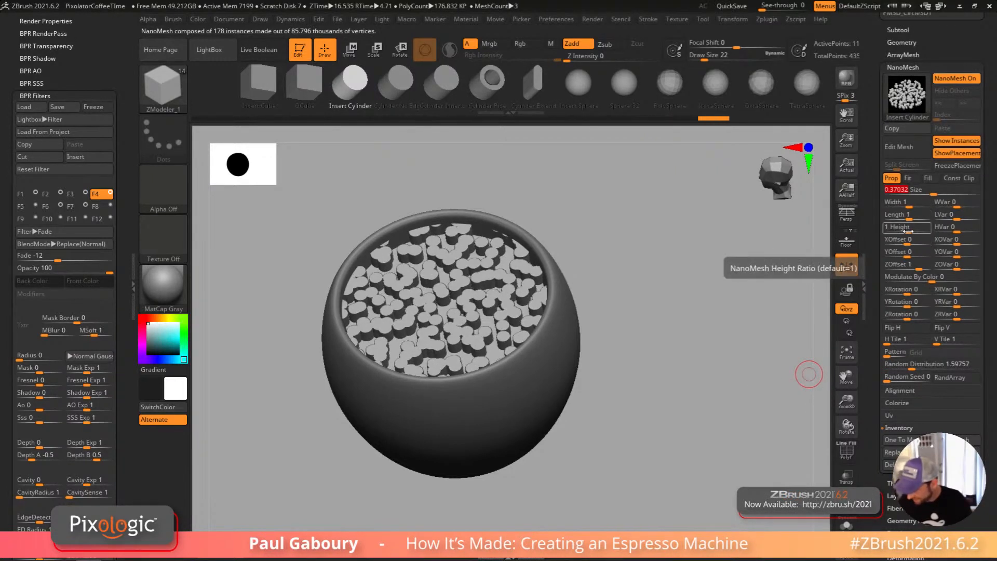
{"action": "left_click_drag", "start_coordinate": [908, 233], "coordinate": [901, 233]}
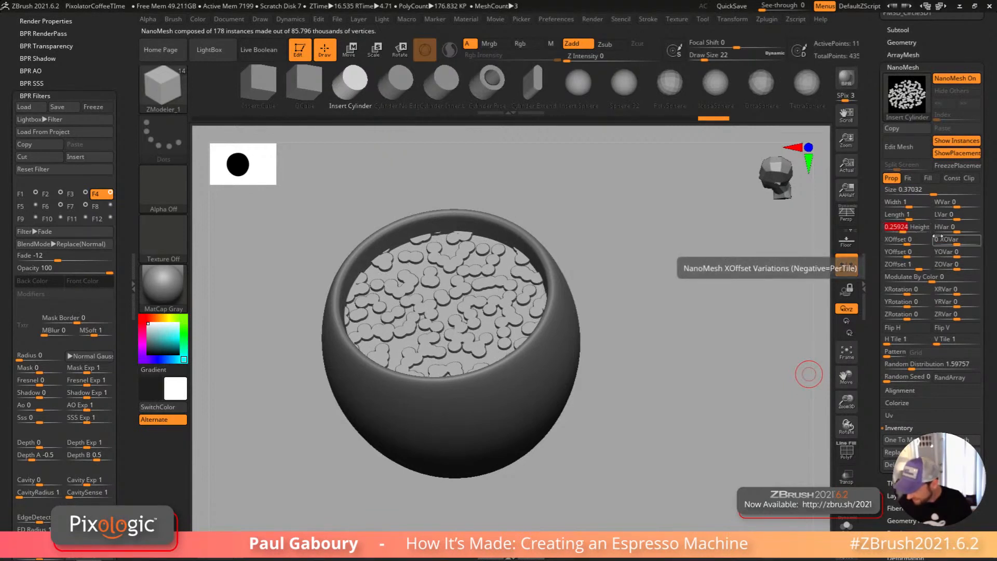
Step: Set the NanoMesh ZOffset to 1.44397 with variation 74, YOffset to 2.02998 with 38, and XOffset to 0.81464 with 100
{"action": "left_click_drag", "start_coordinate": [908, 268], "coordinate": [975, 266]}
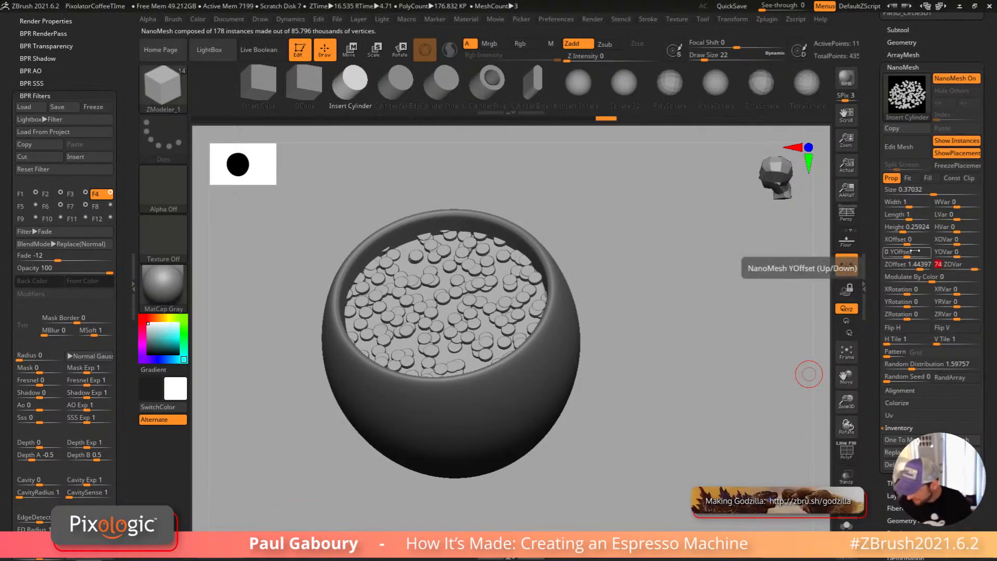
{"action": "left_click_drag", "start_coordinate": [908, 254], "coordinate": [970, 254]}
{"action": "left_click_drag", "start_coordinate": [908, 242], "coordinate": [985, 239]}
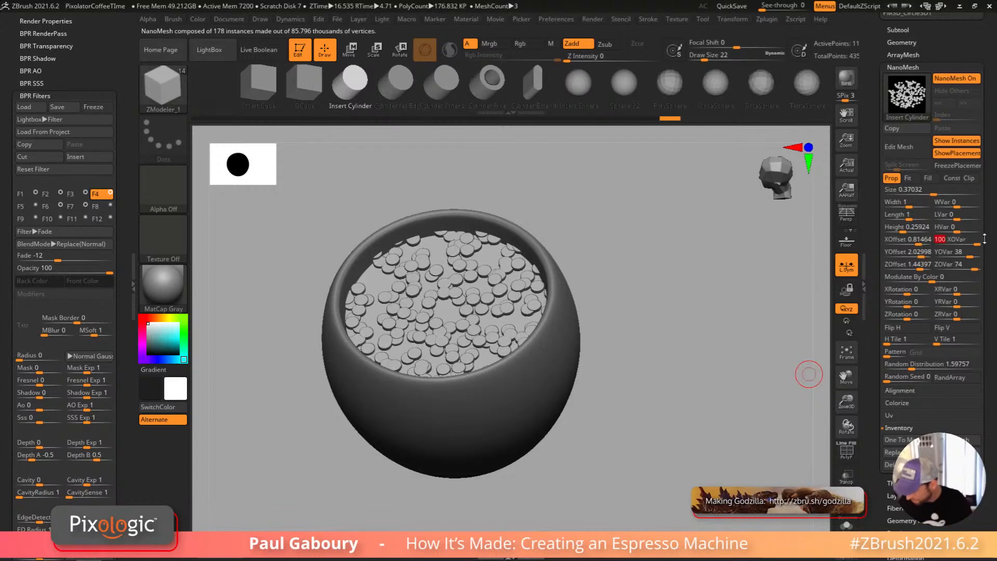
Step: Set the NanoMesh YRotation to 52 with variation 100, XRotation to 72 with 61, and ZRotation to 91 with 38
{"action": "left_click_drag", "start_coordinate": [910, 302], "coordinate": [981, 302]}
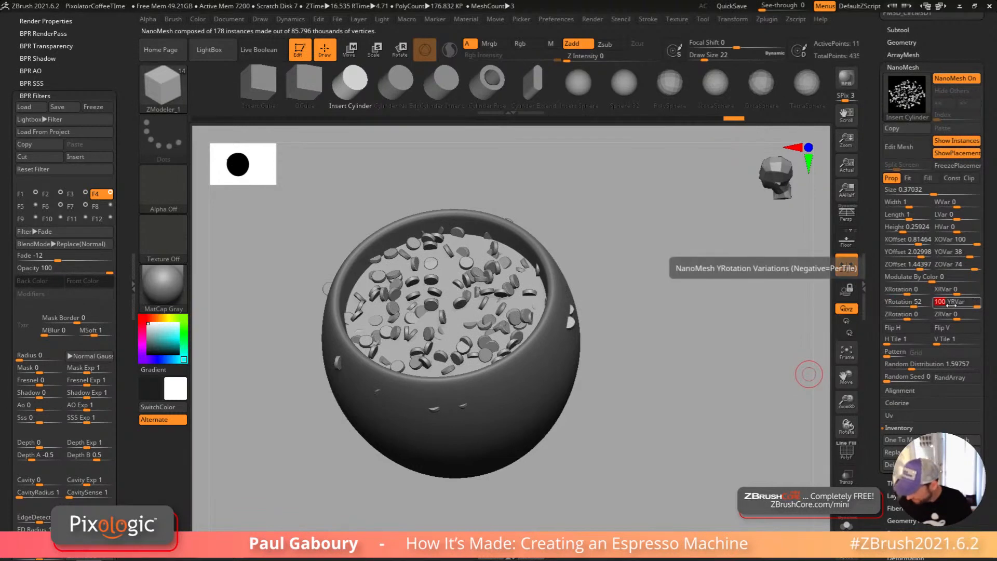
{"action": "left_click_drag", "start_coordinate": [910, 290], "coordinate": [964, 292]}
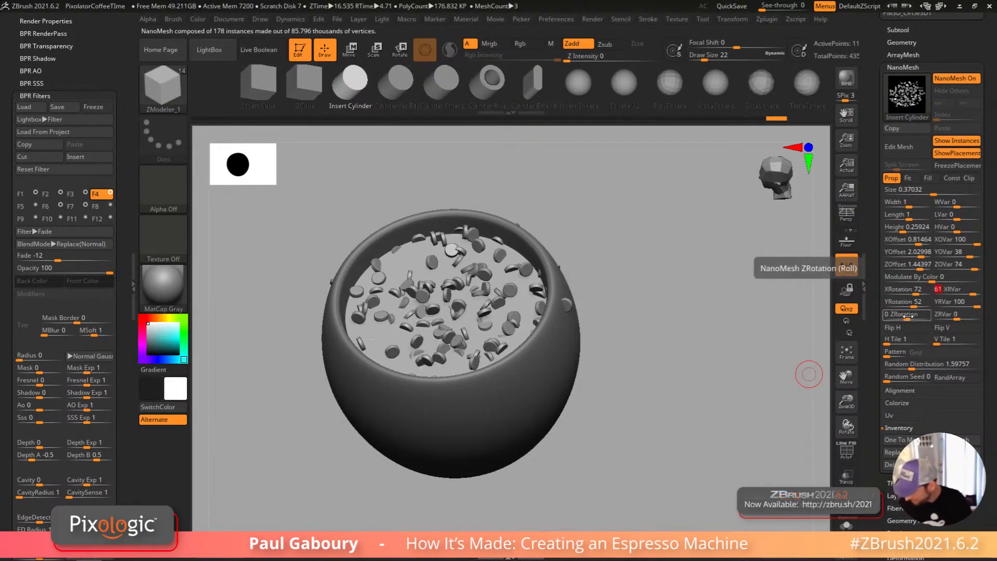
{"action": "left_click_drag", "start_coordinate": [909, 317], "coordinate": [919, 318]}
{"action": "left_click_drag", "start_coordinate": [959, 318], "coordinate": [968, 318]}
Step: Set the NanoMesh Random Distribution to 2.622 and the offsets to X 0.00002, Y 0.18713 and Z 0.65995
{"action": "left_click_drag", "start_coordinate": [906, 368], "coordinate": [913, 368]}
{"action": "left_click_drag", "start_coordinate": [696, 384], "coordinate": [705, 365]}
{"action": "left_click_drag", "start_coordinate": [932, 194], "coordinate": [934, 196]}
{"action": "left_click_drag", "start_coordinate": [710, 402], "coordinate": [716, 385]}
{"action": "left_click_drag", "start_coordinate": [791, 326], "coordinate": [784, 346]}
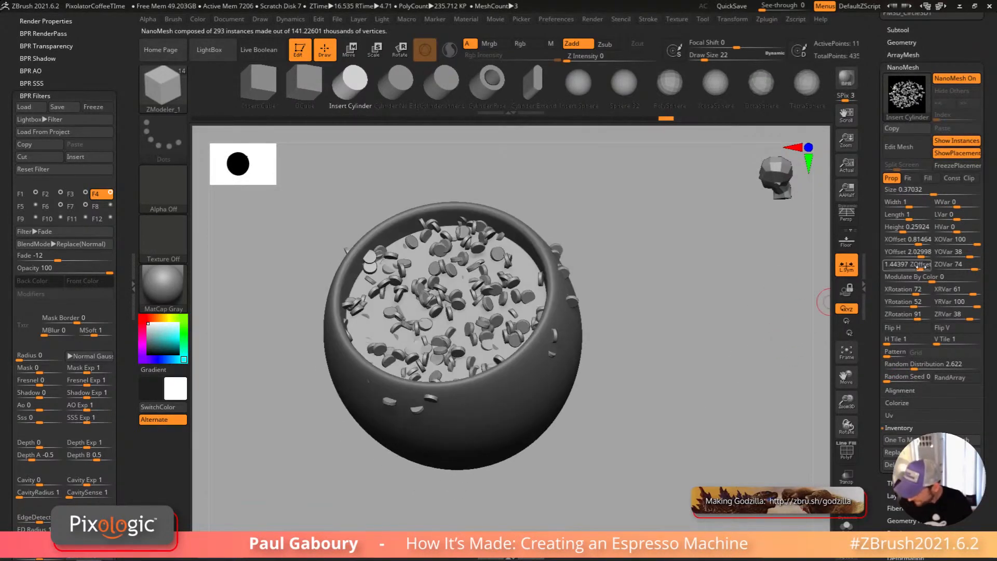
{"action": "left_click_drag", "start_coordinate": [920, 268], "coordinate": [909, 244]}
{"action": "right_click_drag", "start_coordinate": [627, 452], "coordinate": [611, 413], "text": "ctrl"}
{"action": "mouse_move", "coordinate": [610, 414]}
{"action": "right_mouse_down"}
{"action": "mouse_move", "coordinate": [608, 436]}
{"action": "mouse_move", "coordinate": [604, 424]}
{"action": "right_mouse_up"}
{"action": "right_click_drag", "start_coordinate": [603, 424], "coordinate": [557, 382], "text": "ctrl"}
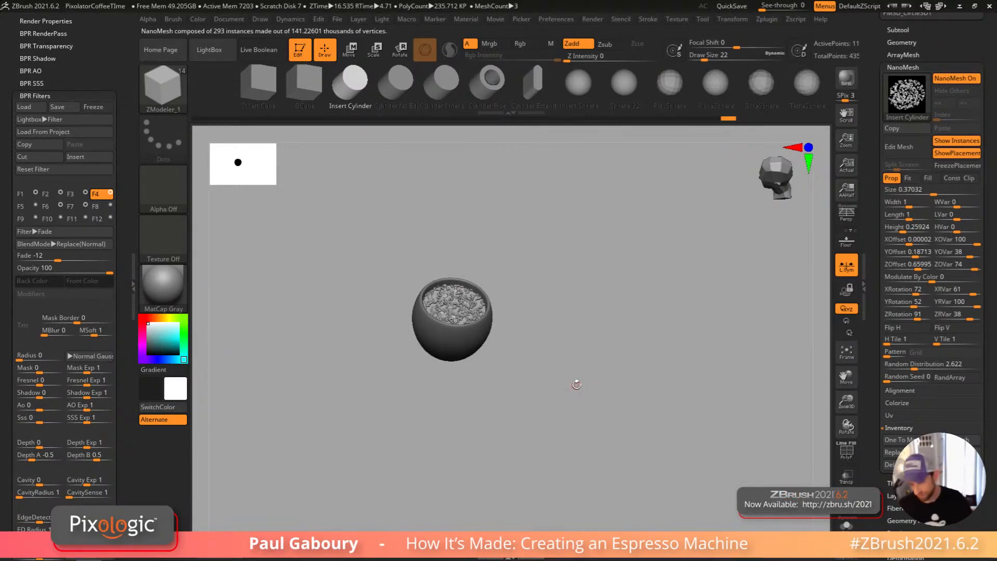
{"action": "right_click_drag", "start_coordinate": [596, 424], "coordinate": [576, 425], "text": "ctrl"}
{"action": "right_click_drag", "start_coordinate": [499, 352], "coordinate": [503, 373], "text": "alt"}
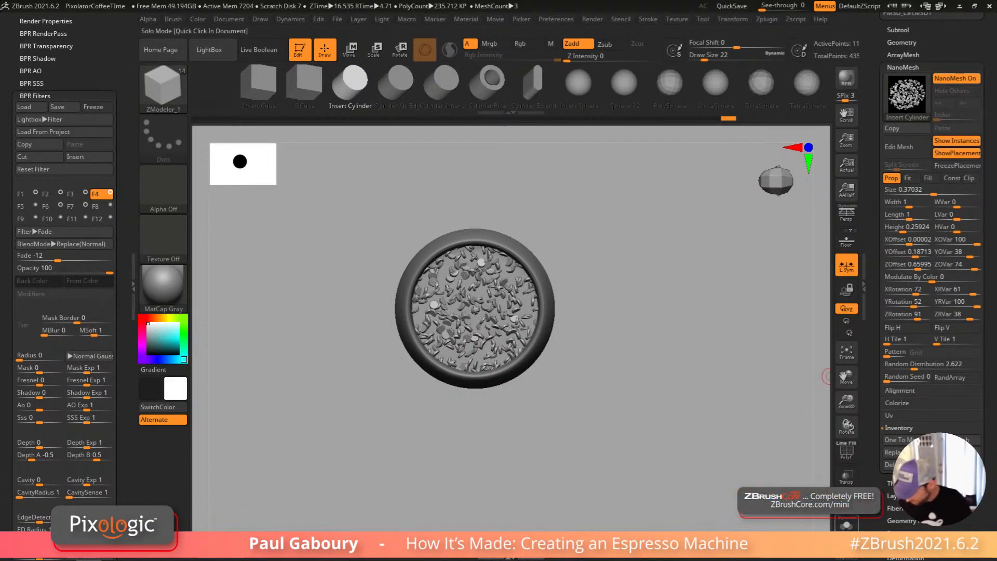
Step: Isolate the disc with its wireframe shown and assign three alternating rings to one new polygroup using ZModeler's PolyGroup Polyloop action
{"action": "left_click", "coordinate": [847, 525]}
{"action": "key", "text": "shift+f"}
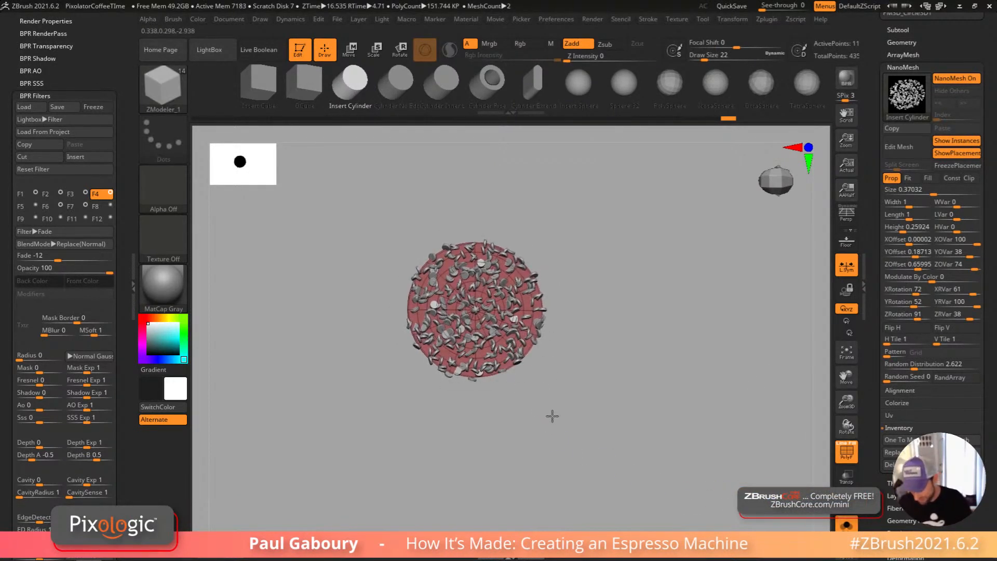
{"action": "left_click", "coordinate": [958, 366]}
{"action": "left_click_drag", "start_coordinate": [992, 411], "coordinate": [991, 454]}
{"action": "right_click_drag", "start_coordinate": [581, 363], "coordinate": [510, 346], "text": "ctrl"}
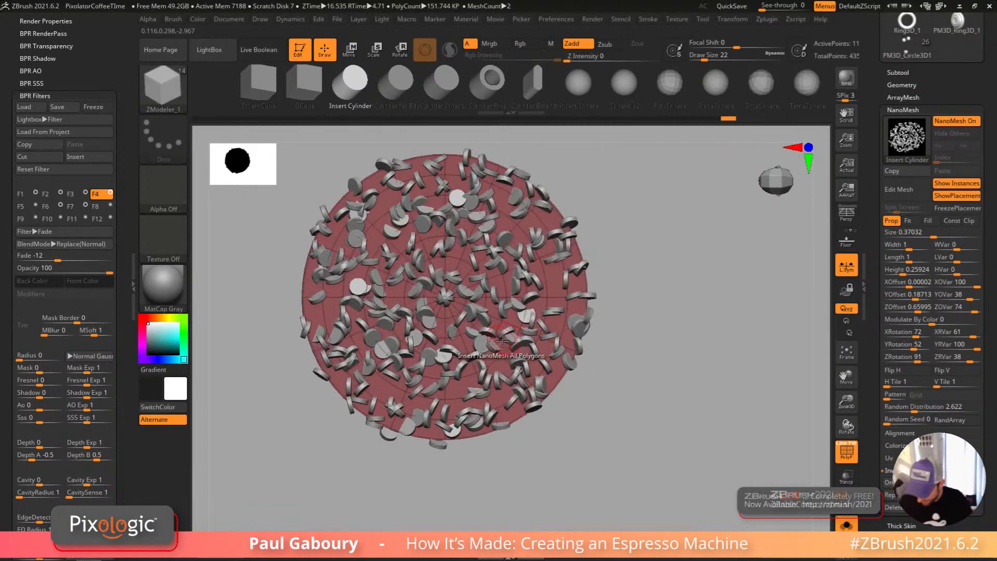
{"action": "key", "text": "space"}
{"action": "left_click", "coordinate": [492, 209]}
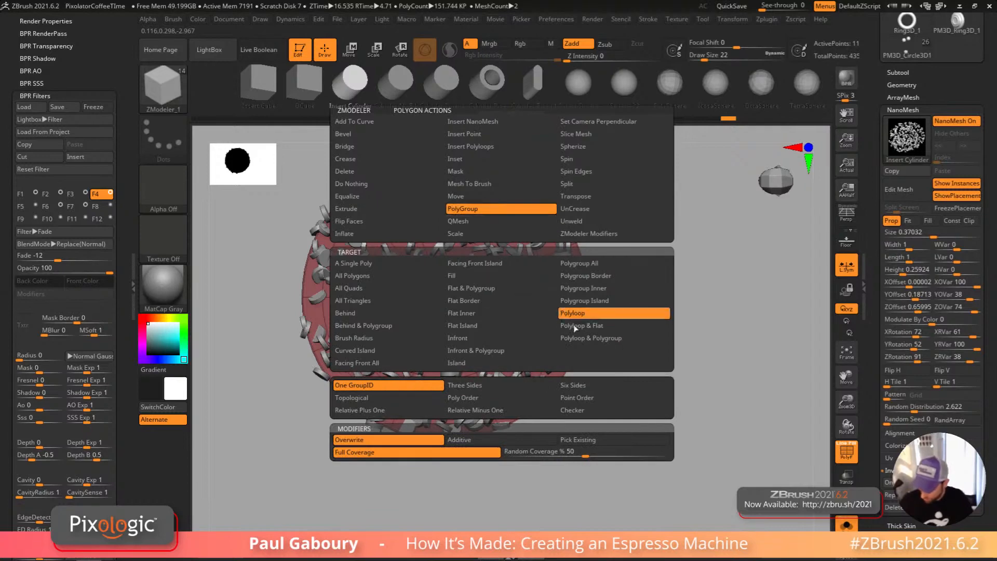
{"action": "left_click", "coordinate": [571, 318]}
{"action": "left_click", "coordinate": [515, 355]}
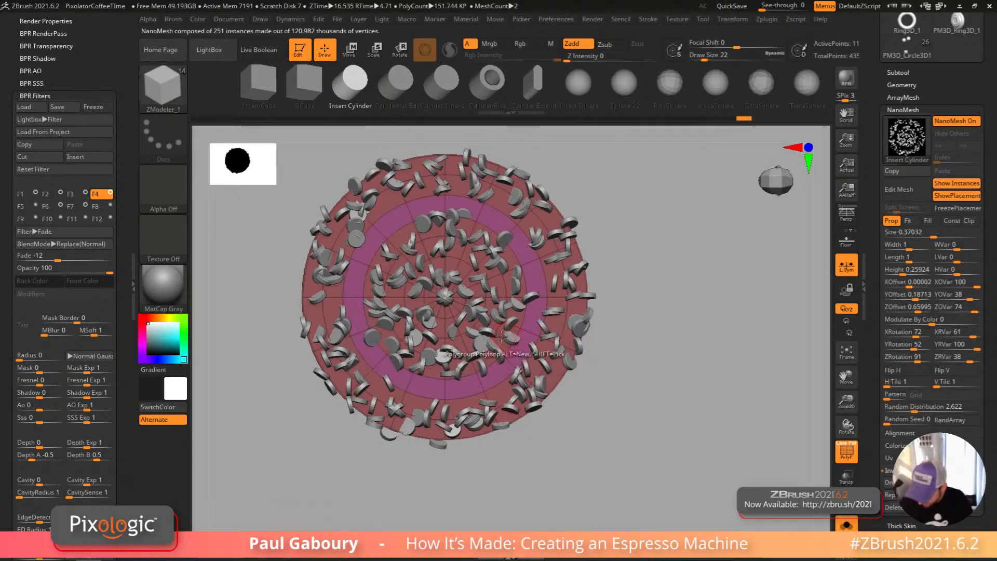
{"action": "scroll", "coordinate": [485, 323], "scroll_direction": "up", "scroll_amount": 3}
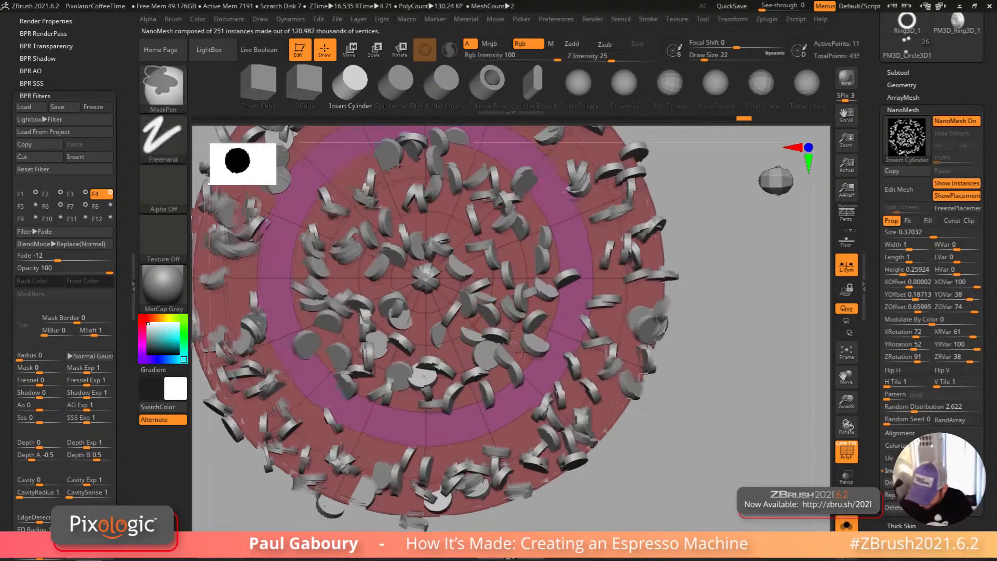
{"action": "left_click", "coordinate": [493, 326]}
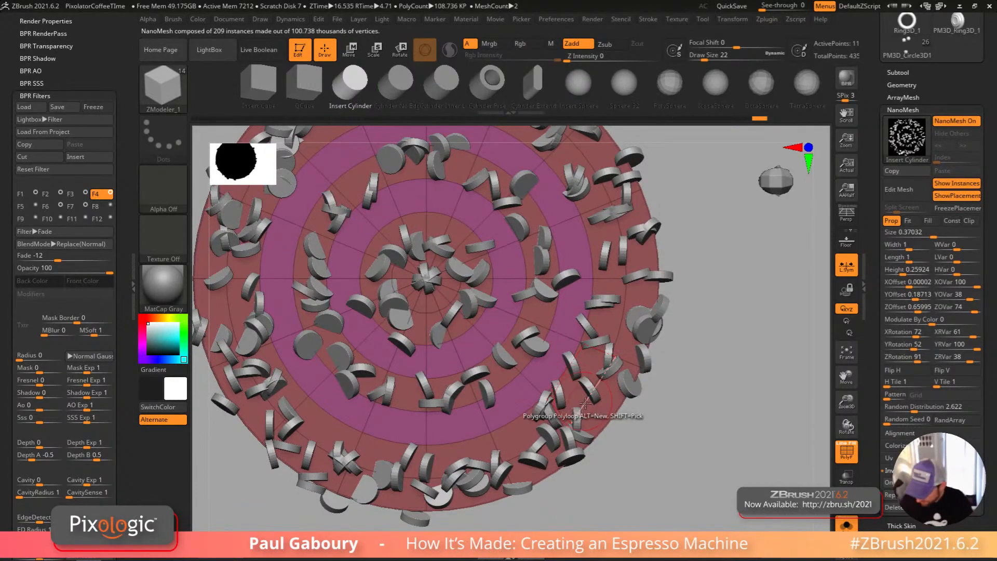
{"action": "left_click", "coordinate": [596, 416]}
{"action": "scroll", "coordinate": [595, 417], "scroll_direction": "down", "scroll_amount": 3}
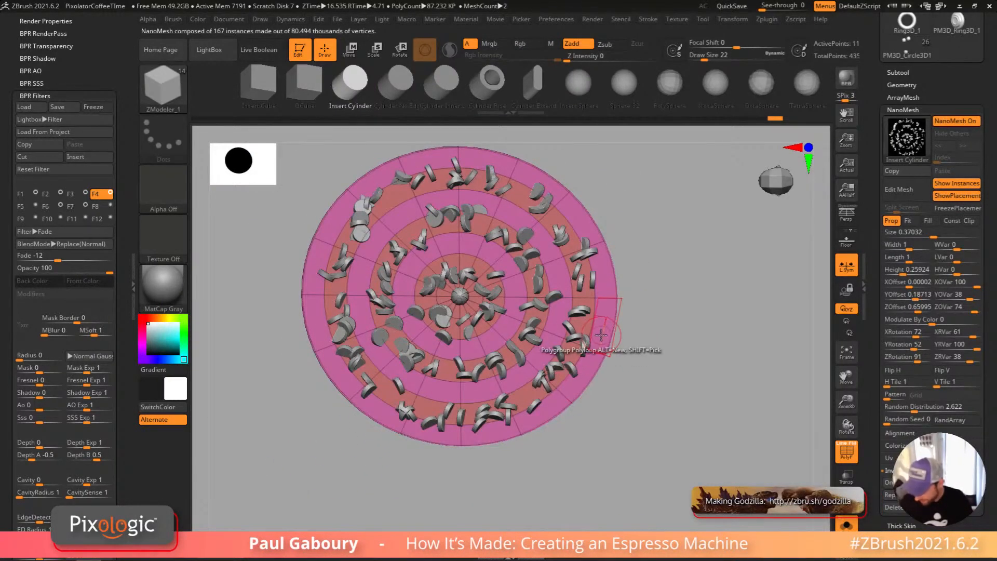
Step: Extrude the alternating ring polygroup slightly using QMesh with the Polygroup All target, and show the cup again
{"action": "key", "text": "space"}
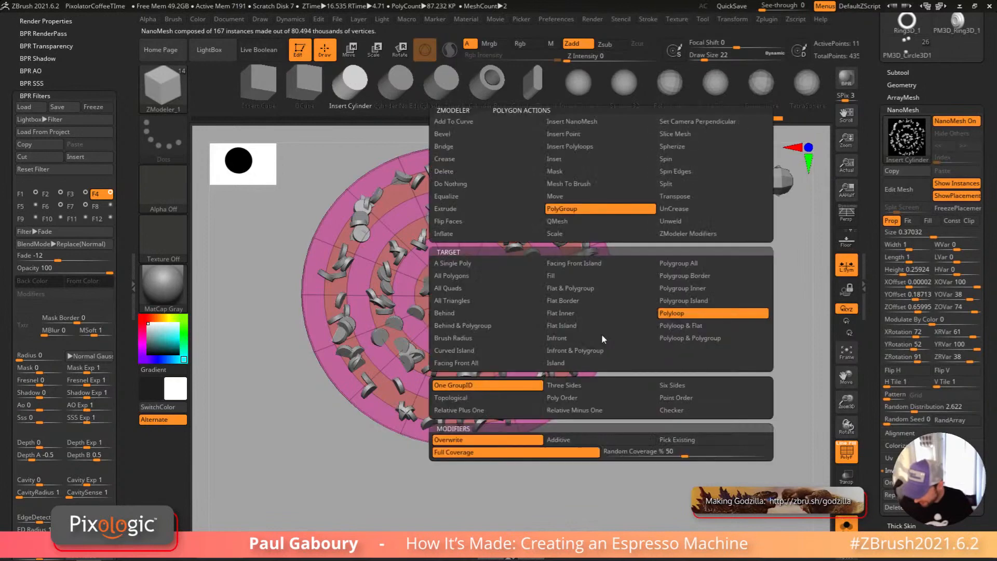
{"action": "left_click", "coordinate": [637, 222]}
{"action": "left_click", "coordinate": [689, 276]}
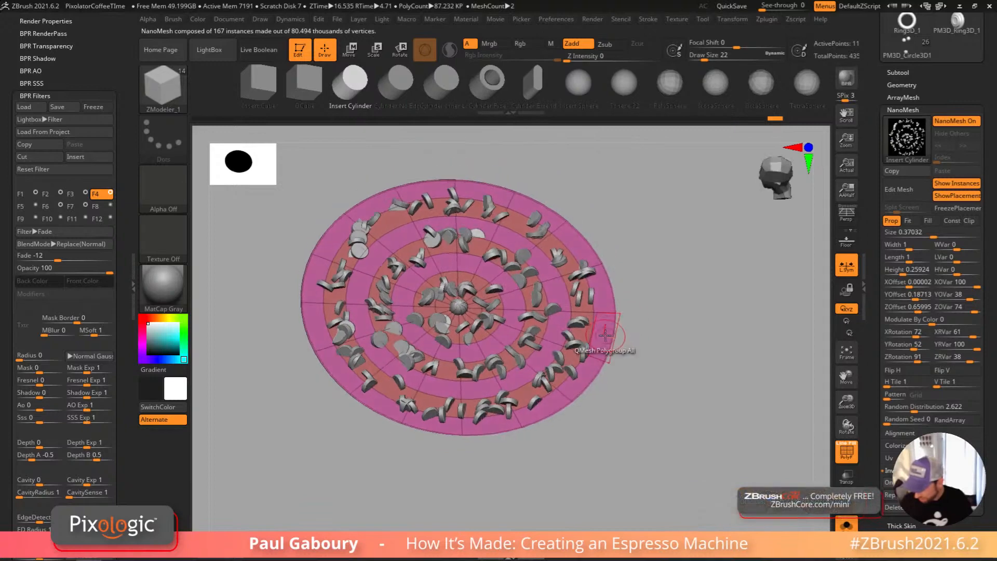
{"action": "left_click_drag", "start_coordinate": [602, 333], "coordinate": [605, 324]}
{"action": "key", "text": "shift+f"}
{"action": "left_click_drag", "start_coordinate": [687, 367], "coordinate": [637, 385], "text": "alt"}
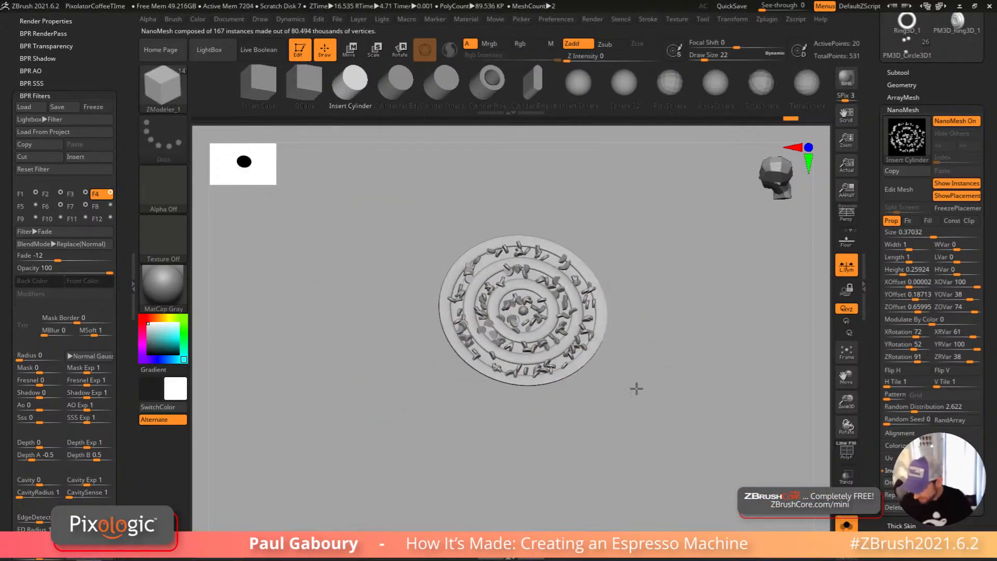
{"action": "right_click_drag", "start_coordinate": [636, 385], "coordinate": [612, 381], "text": "alt"}
{"action": "left_click", "coordinate": [847, 525]}
{"action": "right_click_drag", "start_coordinate": [665, 436], "coordinate": [578, 348], "text": "ctrl"}
Step: Insert the cylinder NanoMesh again on all polygons of the disc with the extruded rings
{"action": "key", "text": "shift+f"}
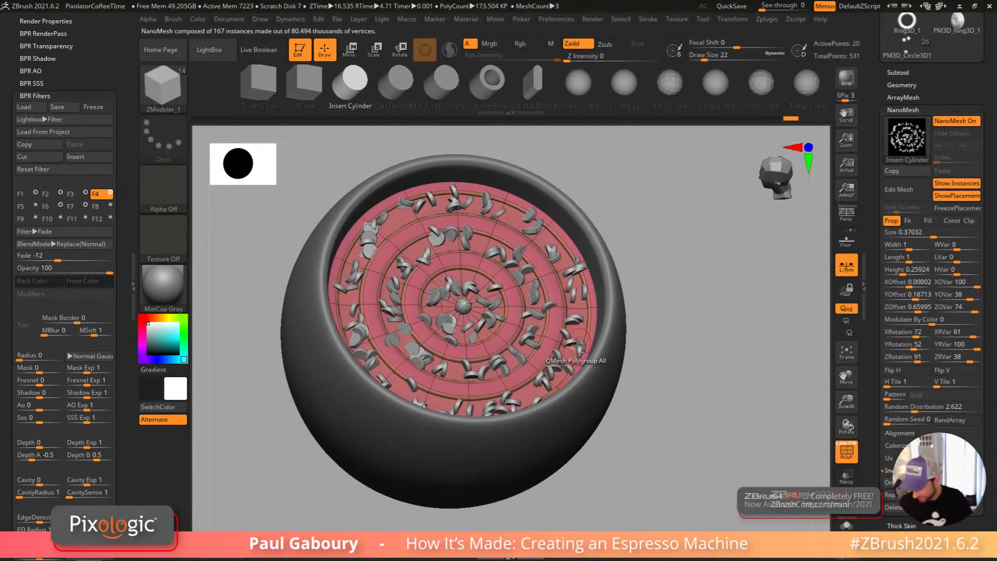
{"action": "key", "text": "space"}
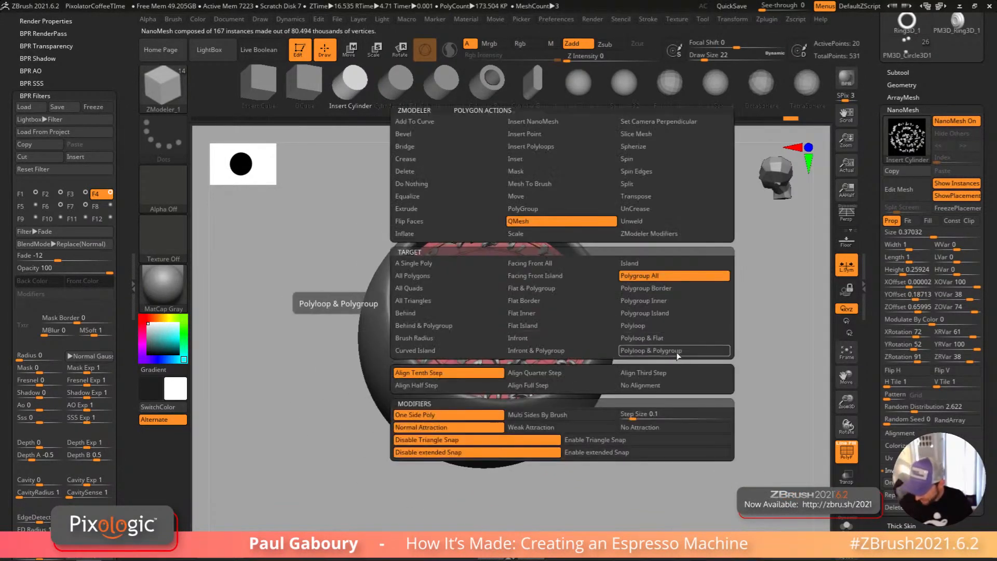
{"action": "key", "text": "space"}
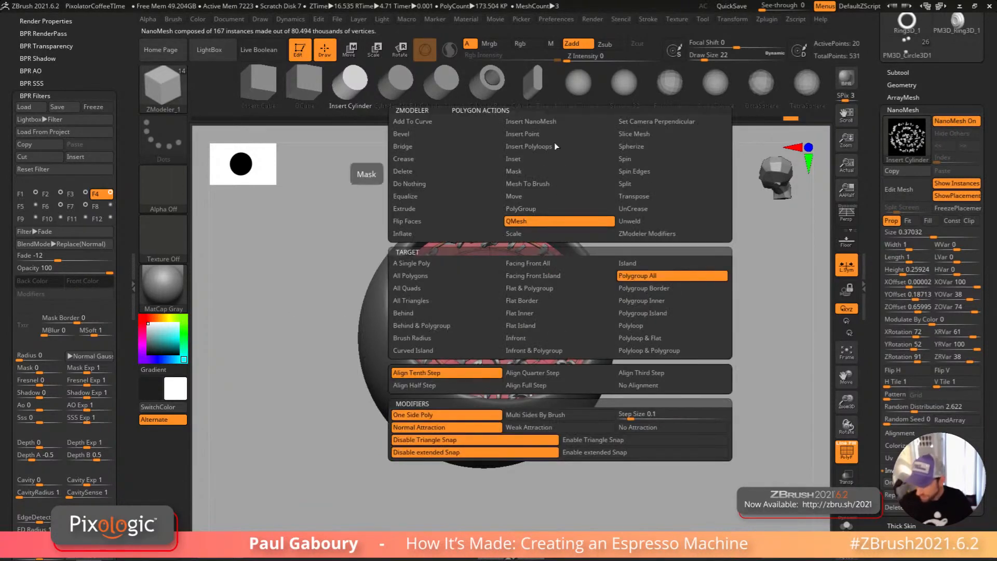
{"action": "left_click", "coordinate": [530, 121]}
{"action": "left_click", "coordinate": [567, 328]}
{"action": "left_click", "coordinate": [562, 336]}
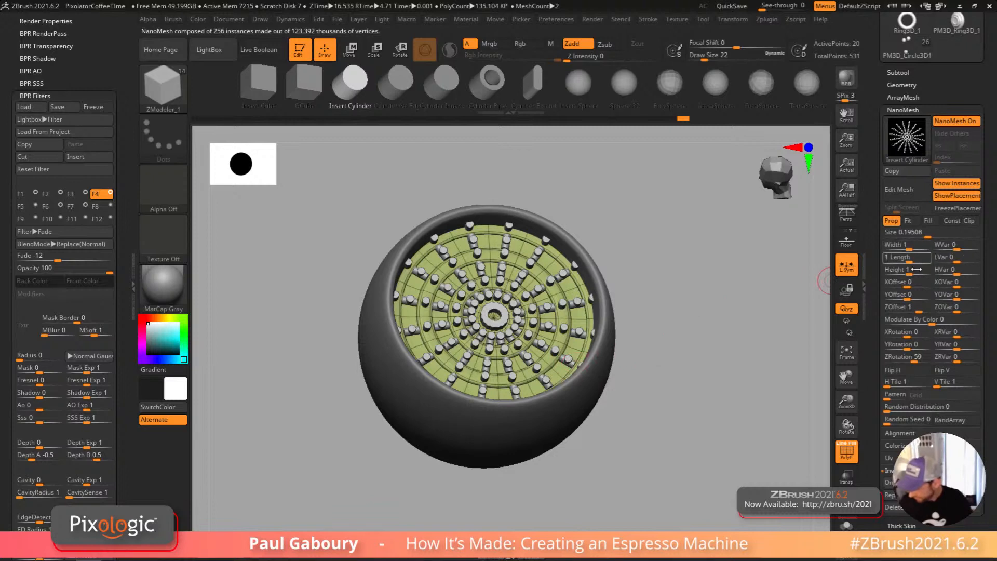
{"action": "mouse_move", "coordinate": [675, 415]}
{"action": "left_mouse_down"}
{"action": "mouse_move", "coordinate": [703, 393]}
{"action": "mouse_move", "coordinate": [687, 386]}
{"action": "left_mouse_up"}
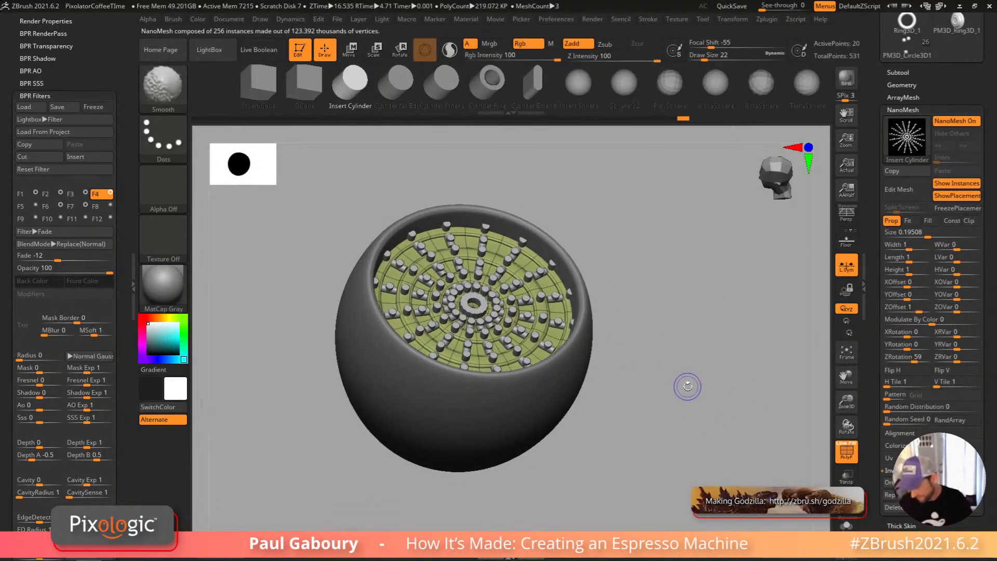
{"action": "key", "text": "shift+f"}
Step: Set the NanoMesh YOffset to 0.24905 with variation 26, XOffset to 0.65995 with 49, and ZOffset to -0.24905 with 79
{"action": "left_click_drag", "start_coordinate": [913, 297], "coordinate": [964, 295]}
{"action": "left_click_drag", "start_coordinate": [907, 284], "coordinate": [919, 283]}
{"action": "left_click_drag", "start_coordinate": [957, 284], "coordinate": [971, 284]}
{"action": "left_click_drag", "start_coordinate": [921, 312], "coordinate": [970, 310]}
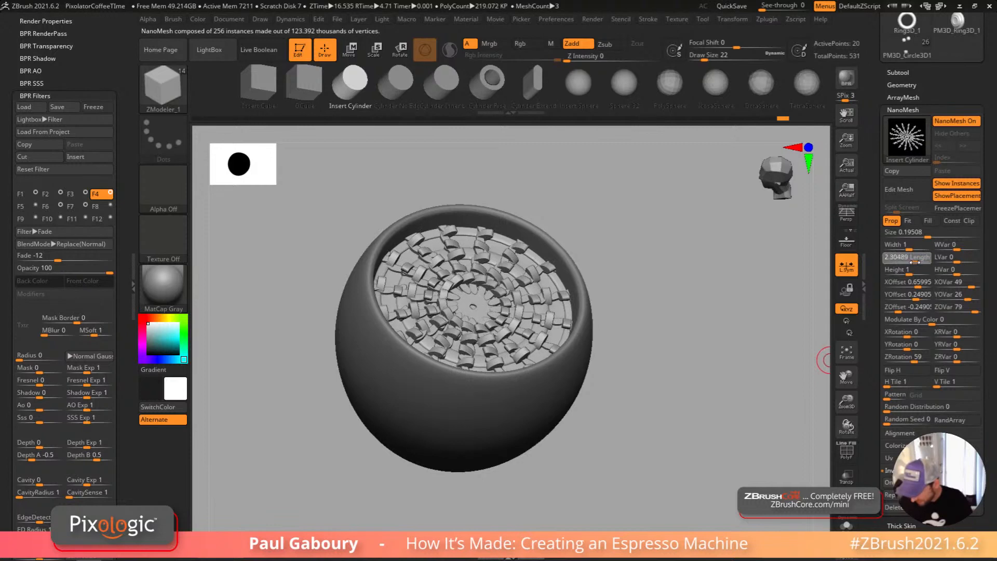
Step: Set the NanoMesh Length to 1.98333 with variation 89, Height to 0.57275 with 7, and Width to 0.9327 with 7
{"action": "left_click_drag", "start_coordinate": [974, 258], "coordinate": [976, 259]}
{"action": "left_click_drag", "start_coordinate": [904, 270], "coordinate": [915, 271]}
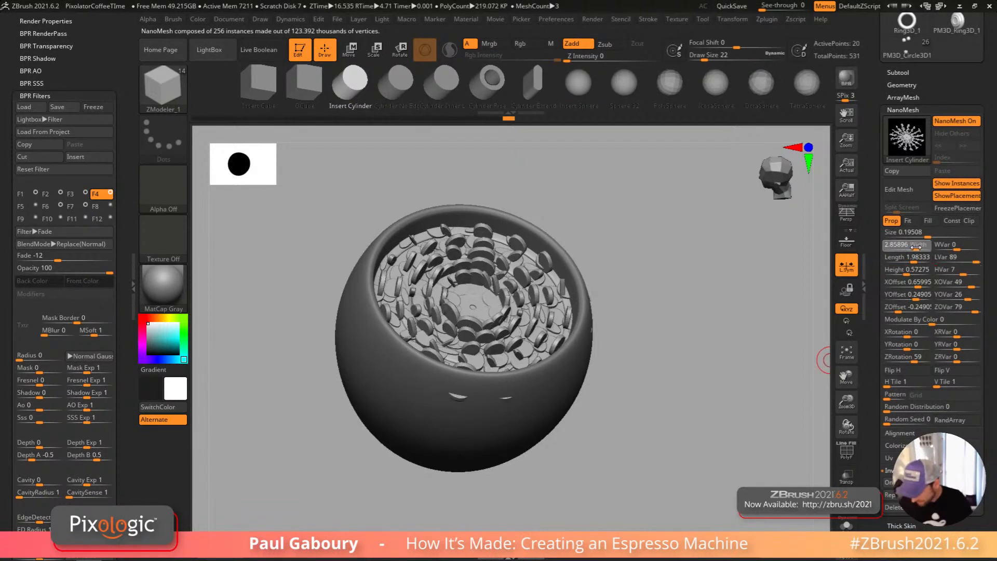
{"action": "left_click_drag", "start_coordinate": [960, 248], "coordinate": [963, 248]}
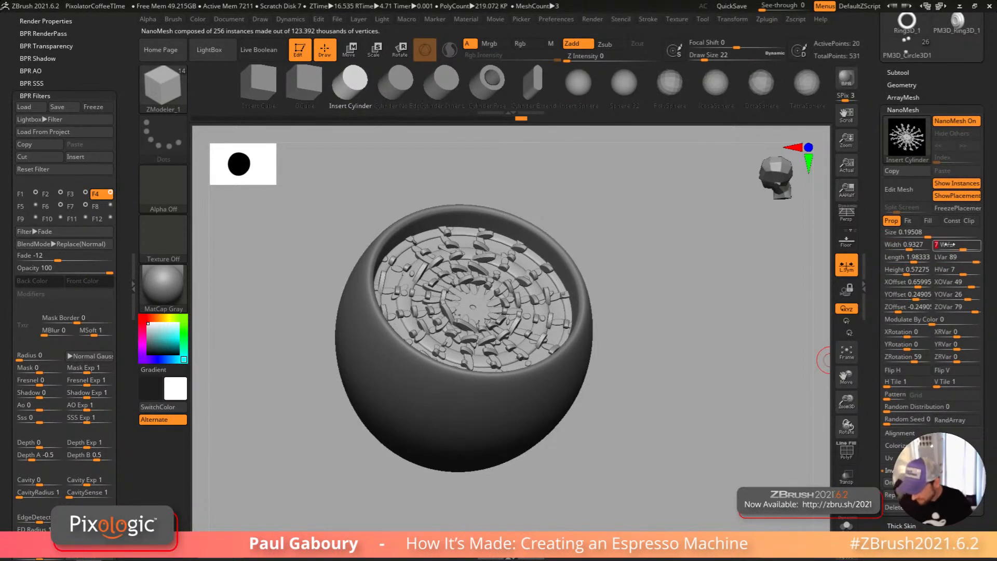
Step: Set the NanoMesh Random Distribution to 4.48243 and the Random Seed to 23525
{"action": "left_click_drag", "start_coordinate": [680, 431], "coordinate": [674, 397], "text": "alt"}
{"action": "left_click_drag", "start_coordinate": [895, 413], "coordinate": [919, 408]}
{"action": "left_click_drag", "start_coordinate": [670, 429], "coordinate": [680, 394]}
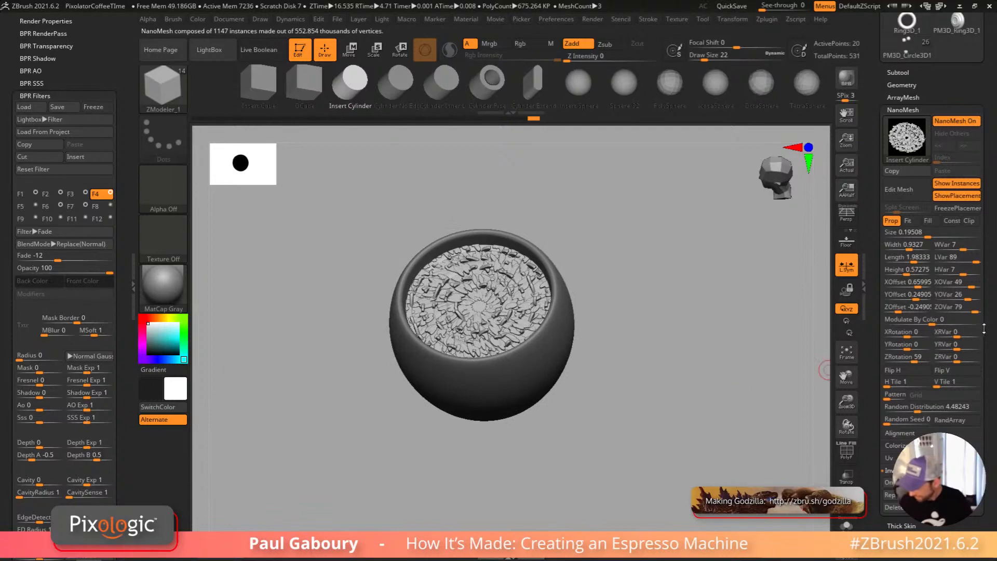
{"action": "left_click_drag", "start_coordinate": [891, 422], "coordinate": [902, 422]}
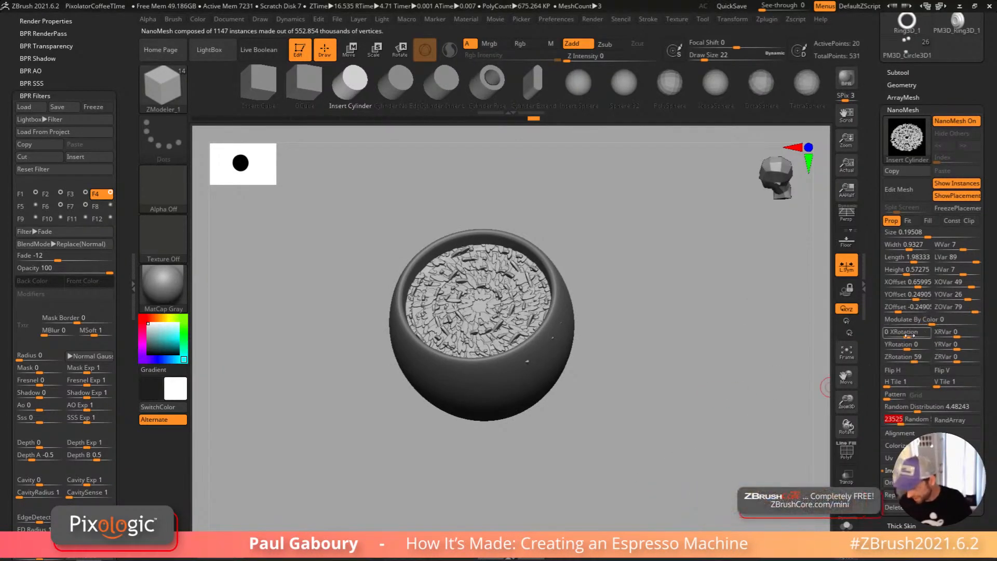
Step: Set the NanoMesh XRotation to 57 with variation 61, YRotation to 47 with 41, and reduce the Size to 0.14888
{"action": "left_click_drag", "start_coordinate": [915, 336], "coordinate": [916, 337]}
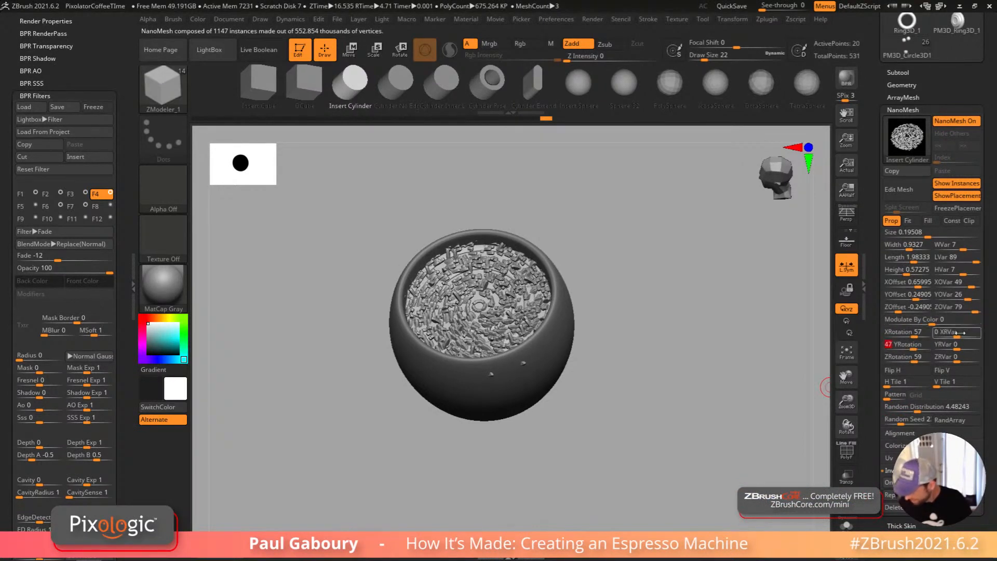
{"action": "left_click_drag", "start_coordinate": [972, 335], "coordinate": [971, 346]}
{"action": "left_click_drag", "start_coordinate": [929, 235], "coordinate": [926, 237]}
{"action": "mouse_move", "coordinate": [647, 403]}
{"action": "right_mouse_down", "text": "ctrl"}
{"action": "mouse_move", "coordinate": [649, 383]}
{"action": "mouse_move", "coordinate": [662, 394]}
{"action": "mouse_move", "coordinate": [607, 399]}
{"action": "mouse_move", "coordinate": [634, 429]}
{"action": "mouse_move", "coordinate": [633, 414]}
{"action": "right_mouse_up", "text": "ctrl"}
{"action": "right_click_drag", "start_coordinate": [633, 414], "coordinate": [632, 395], "text": "ctrl"}
{"action": "mouse_move", "coordinate": [632, 395]}
{"action": "right_mouse_down"}
{"action": "mouse_move", "coordinate": [647, 398]}
{"action": "mouse_move", "coordinate": [636, 423]}
{"action": "mouse_move", "coordinate": [603, 391]}
{"action": "mouse_move", "coordinate": [625, 403]}
{"action": "mouse_move", "coordinate": [618, 415]}
{"action": "right_mouse_up"}
{"action": "right_click_drag", "start_coordinate": [618, 415], "coordinate": [637, 459]}
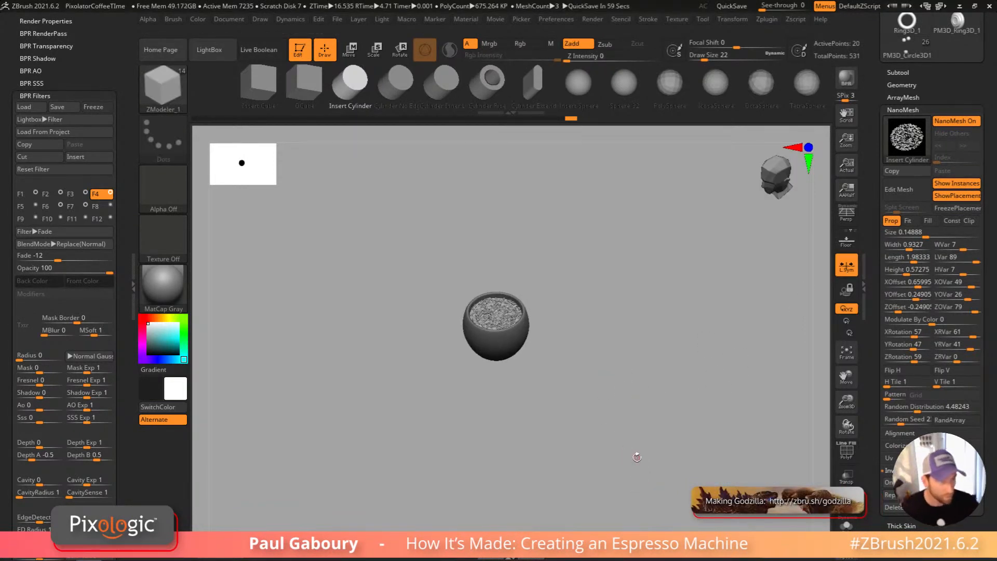
Step: Choose the MeshSplat brush for masking and paint splats across the coffee surface in the cup
{"action": "right_click_drag", "start_coordinate": [608, 381], "coordinate": [595, 411]}
{"action": "key", "text": "ctrl"}
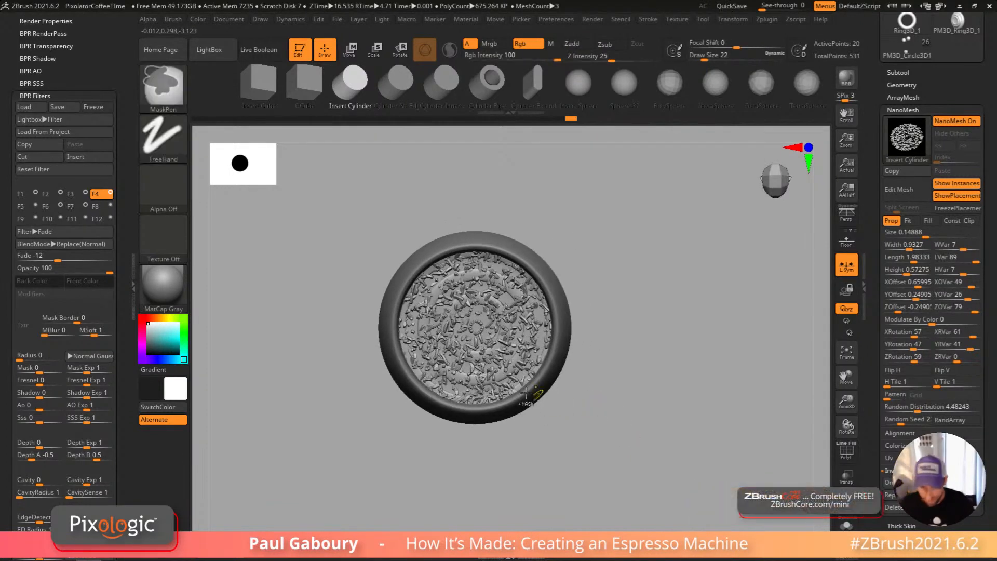
{"action": "left_click", "coordinate": [165, 91]}
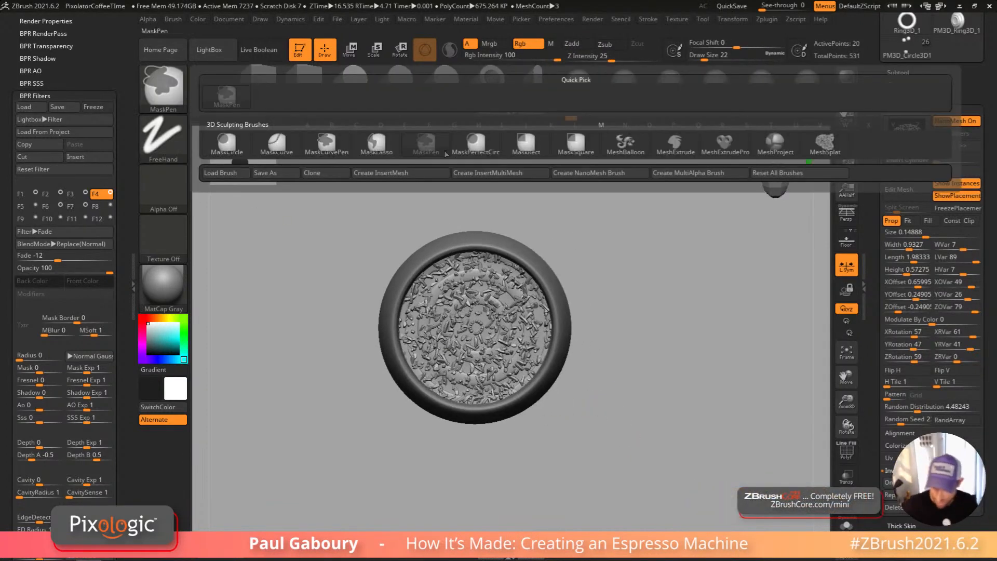
{"action": "left_click", "coordinate": [826, 144]}
{"action": "mouse_move", "coordinate": [519, 381]}
{"action": "left_mouse_down", "text": "ctrl"}
{"action": "mouse_move", "coordinate": [421, 268]}
{"action": "mouse_move", "coordinate": [520, 400]}
{"action": "left_mouse_up", "text": "ctrl"}
{"action": "mouse_move", "coordinate": [519, 363]}
{"action": "left_mouse_down"}
{"action": "mouse_move", "coordinate": [483, 306]}
{"action": "mouse_move", "coordinate": [522, 346]}
{"action": "left_mouse_up"}
{"action": "mouse_move", "coordinate": [442, 266]}
{"action": "left_mouse_down"}
{"action": "mouse_move", "coordinate": [519, 342]}
{"action": "mouse_move", "coordinate": [514, 371]}
{"action": "left_mouse_up"}
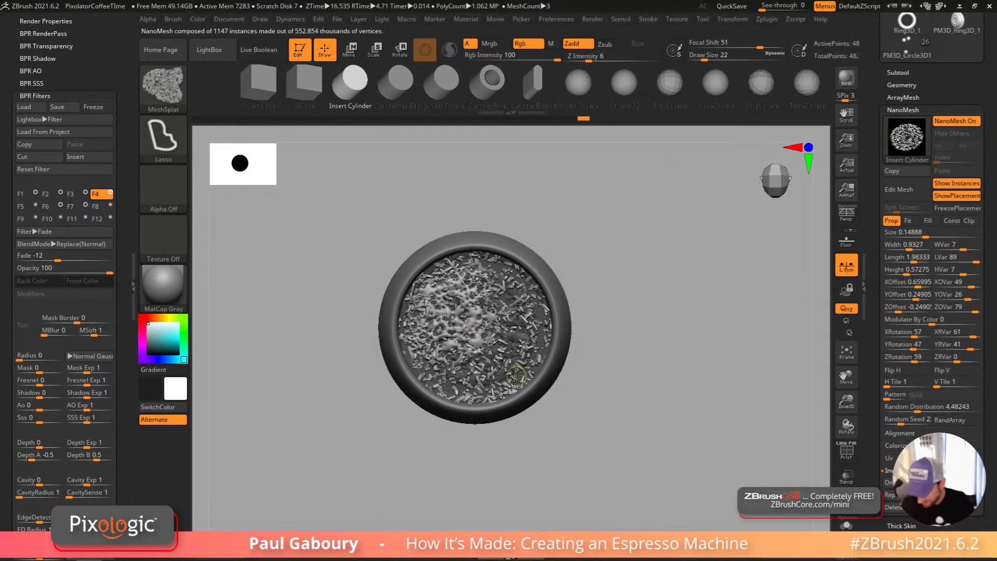
{"action": "mouse_move", "coordinate": [446, 379]}
{"action": "left_mouse_down"}
{"action": "mouse_move", "coordinate": [530, 363]}
{"action": "mouse_move", "coordinate": [534, 395]}
{"action": "mouse_move", "coordinate": [572, 407]}
{"action": "mouse_move", "coordinate": [610, 382]}
{"action": "mouse_move", "coordinate": [600, 384]}
{"action": "left_mouse_up"}
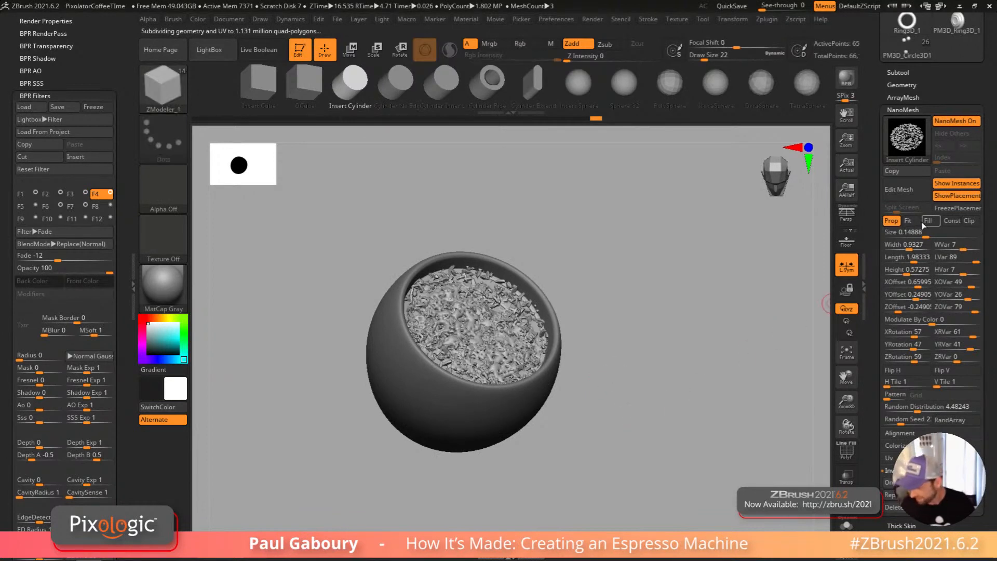
Step: Add another pass of MeshSplat geometry to the middle of the coffee surface
{"action": "right_click_drag", "start_coordinate": [720, 379], "coordinate": [590, 438], "text": "ctrl"}
{"action": "mouse_move", "coordinate": [522, 388]}
{"action": "right_mouse_down", "text": "ctrl"}
{"action": "mouse_move", "coordinate": [536, 407]}
{"action": "mouse_move", "coordinate": [527, 400]}
{"action": "right_mouse_up", "text": "ctrl"}
{"action": "mouse_move", "coordinate": [503, 305]}
{"action": "left_mouse_down", "text": "ctrl"}
{"action": "mouse_move", "coordinate": [457, 365]}
{"action": "mouse_move", "coordinate": [476, 385]}
{"action": "mouse_move", "coordinate": [475, 284]}
{"action": "left_mouse_up", "text": "ctrl"}
{"action": "left_click", "coordinate": [586, 416], "text": "ctrl"}
{"action": "right_click_drag", "start_coordinate": [585, 417], "coordinate": [586, 393]}
{"action": "left_click_drag", "start_coordinate": [586, 393], "coordinate": [594, 434], "text": "ctrl"}
{"action": "mouse_move", "coordinate": [591, 429]}
{"action": "right_mouse_down"}
{"action": "mouse_move", "coordinate": [612, 386]}
{"action": "mouse_move", "coordinate": [605, 375]}
{"action": "right_mouse_up"}
{"action": "right_click_drag", "start_coordinate": [605, 375], "coordinate": [559, 386]}
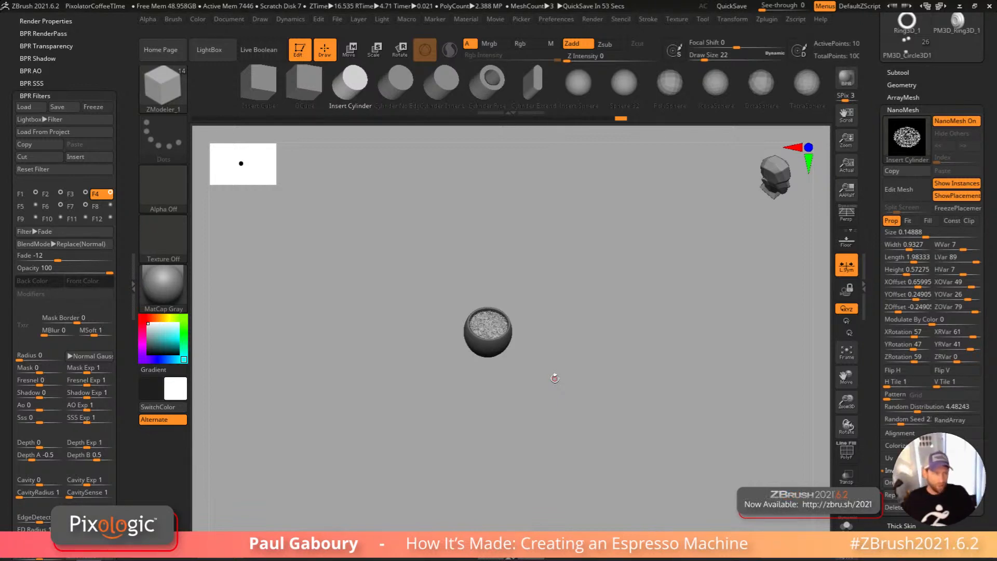
{"action": "left_click_drag", "start_coordinate": [555, 378], "coordinate": [608, 428]}
{"action": "mouse_move", "coordinate": [596, 418]}
{"action": "right_mouse_down", "text": "ctrl"}
{"action": "mouse_move", "coordinate": [613, 474]}
{"action": "mouse_move", "coordinate": [595, 454]}
{"action": "mouse_move", "coordinate": [615, 477]}
{"action": "mouse_move", "coordinate": [608, 466]}
{"action": "mouse_move", "coordinate": [592, 466]}
{"action": "mouse_move", "coordinate": [595, 475]}
{"action": "mouse_move", "coordinate": [600, 436]}
{"action": "right_mouse_up", "text": "ctrl"}
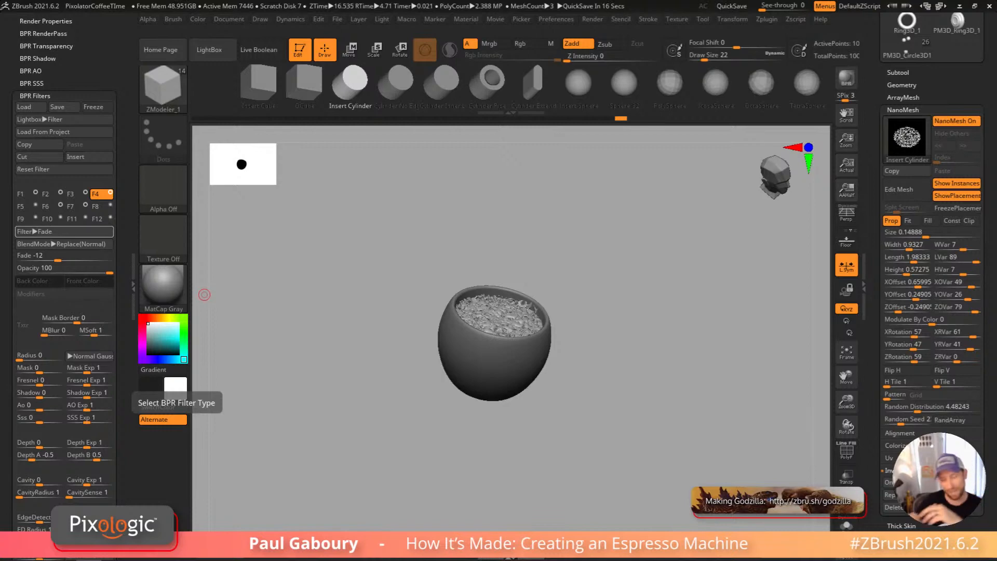
Step: Switch to the espresso machine model and hide its rear container to expose the cylinder inside
{"action": "scroll", "coordinate": [929, 234], "scroll_direction": "up", "scroll_amount": 5}
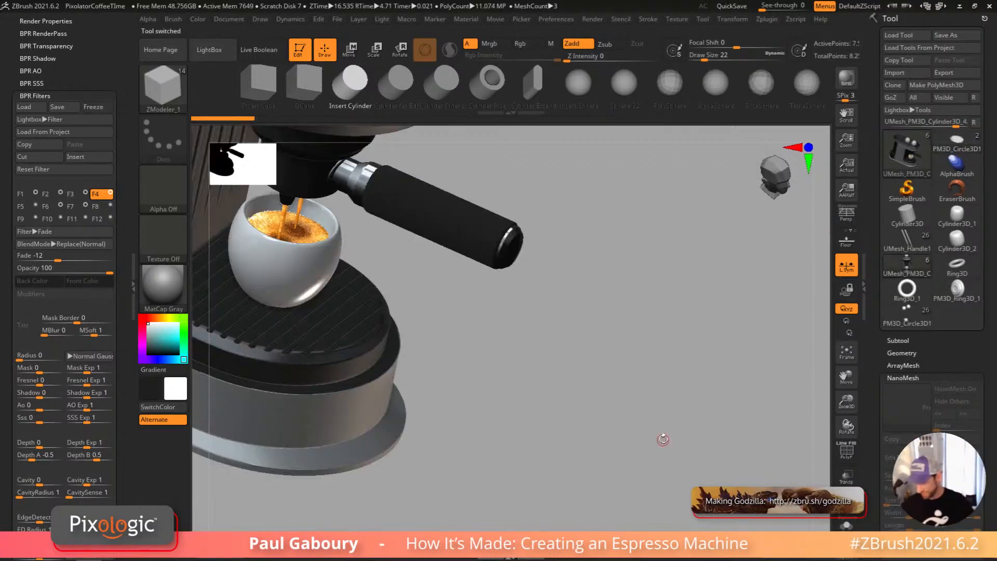
{"action": "left_click", "coordinate": [898, 340]}
{"action": "mouse_move", "coordinate": [930, 400]}
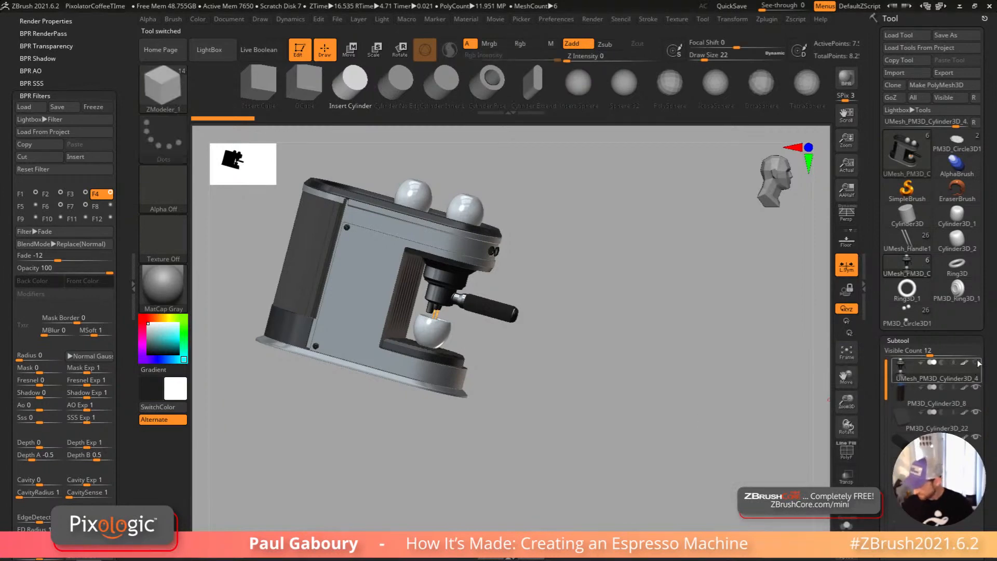
{"action": "left_click_drag", "start_coordinate": [591, 428], "coordinate": [617, 476]}
{"action": "right_click_drag", "start_coordinate": [617, 476], "coordinate": [629, 520], "text": "ctrl"}
{"action": "right_click_drag", "start_coordinate": [410, 349], "coordinate": [409, 356]}
Step: Examine the polygroups and raised ZBRUSH lettering on the inner cylinder, and show the rear container again
{"action": "key", "text": "shift+f"}
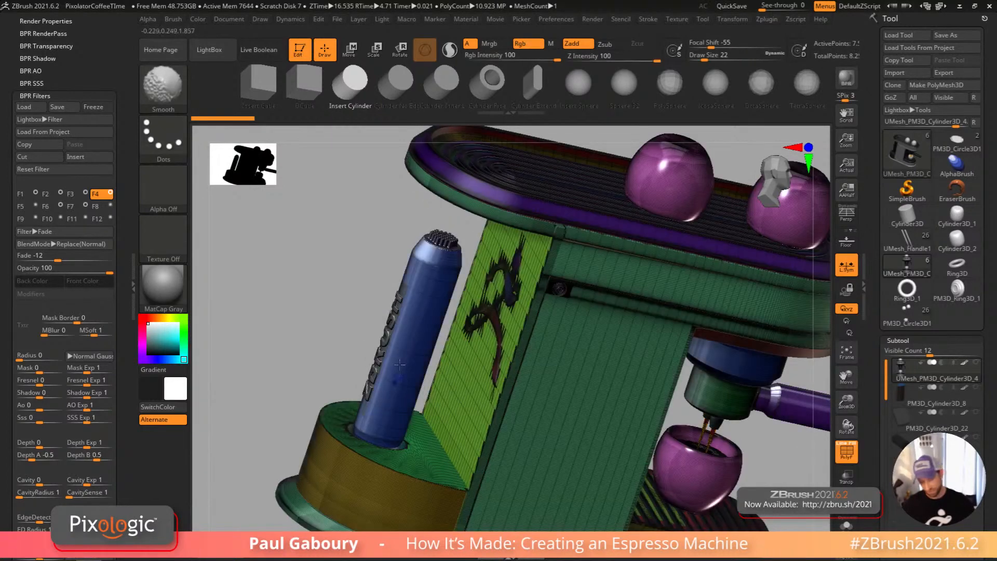
{"action": "key", "text": "shift+f"}
{"action": "mouse_move", "coordinate": [397, 385]}
{"action": "right_mouse_down"}
{"action": "mouse_move", "coordinate": [404, 404]}
{"action": "mouse_move", "coordinate": [441, 338]}
{"action": "mouse_move", "coordinate": [384, 387]}
{"action": "right_mouse_up"}
{"action": "right_click_drag", "start_coordinate": [427, 346], "coordinate": [426, 338], "text": "ctrl"}
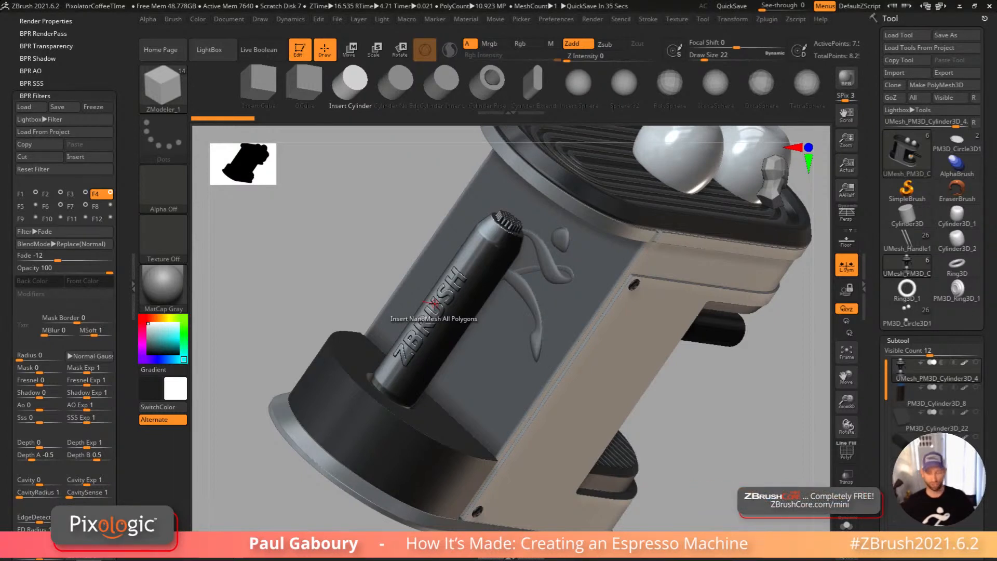
{"action": "mouse_move", "coordinate": [712, 450]}
{"action": "right_mouse_down", "text": "ctrl"}
{"action": "mouse_move", "coordinate": [649, 388]}
{"action": "mouse_move", "coordinate": [630, 407]}
{"action": "mouse_move", "coordinate": [665, 407]}
{"action": "mouse_move", "coordinate": [612, 423]}
{"action": "mouse_move", "coordinate": [639, 467]}
{"action": "mouse_move", "coordinate": [668, 423]}
{"action": "mouse_move", "coordinate": [641, 420]}
{"action": "mouse_move", "coordinate": [648, 403]}
{"action": "mouse_move", "coordinate": [656, 430]}
{"action": "mouse_move", "coordinate": [641, 407]}
{"action": "mouse_move", "coordinate": [648, 442]}
{"action": "mouse_move", "coordinate": [648, 416]}
{"action": "mouse_move", "coordinate": [655, 429]}
{"action": "mouse_move", "coordinate": [641, 419]}
{"action": "right_mouse_up", "text": "ctrl"}
{"action": "left_click", "coordinate": [976, 363]}
Step: Turn on the floor and perspective, and start a best-preview render of the machine seen from its container end
{"action": "right_click_drag", "start_coordinate": [709, 449], "coordinate": [712, 414]}
{"action": "key", "text": "shift+p"}
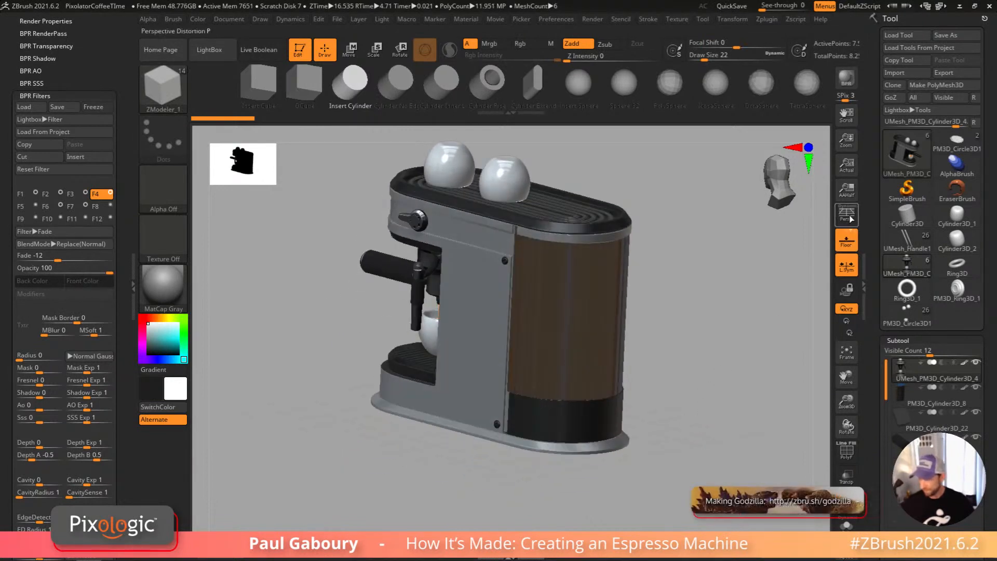
{"action": "key", "text": "p"}
{"action": "left_click", "coordinate": [846, 79]}
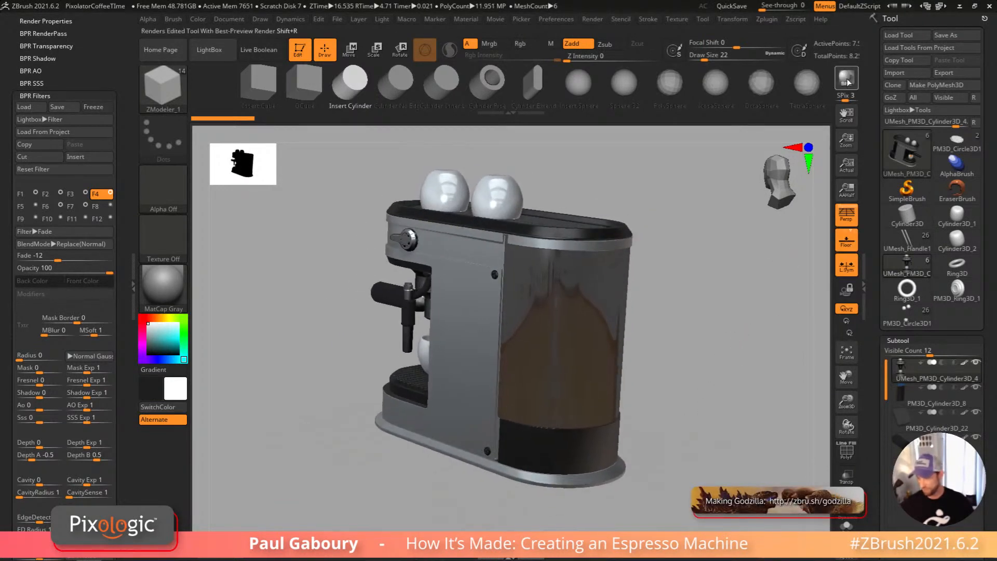